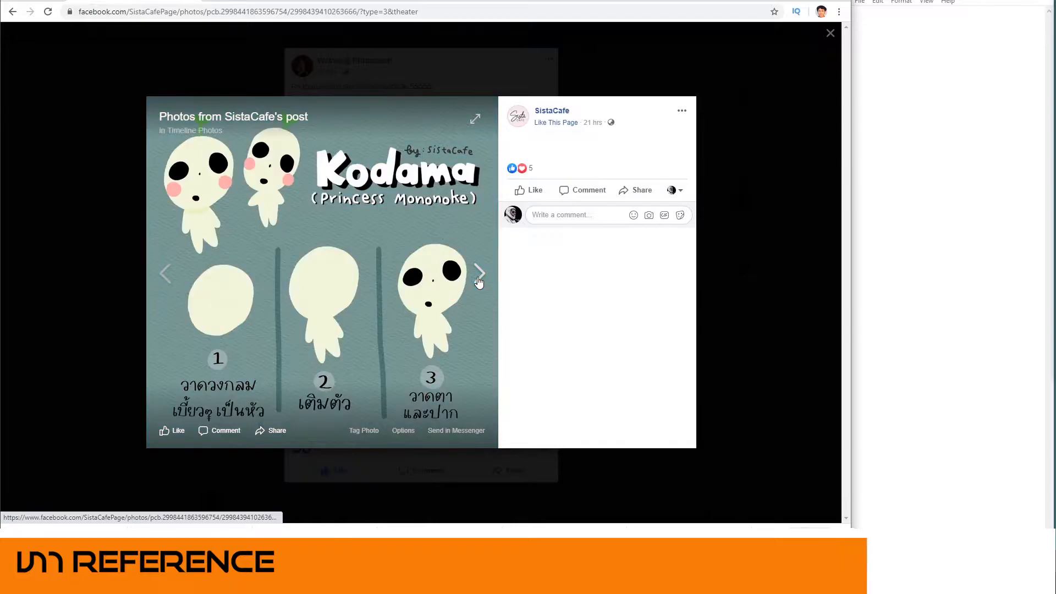
# Browse the SistaCafe drawing tutorial photos for character references.
pyautogui.click(478, 273)
pyautogui.click(479, 273)
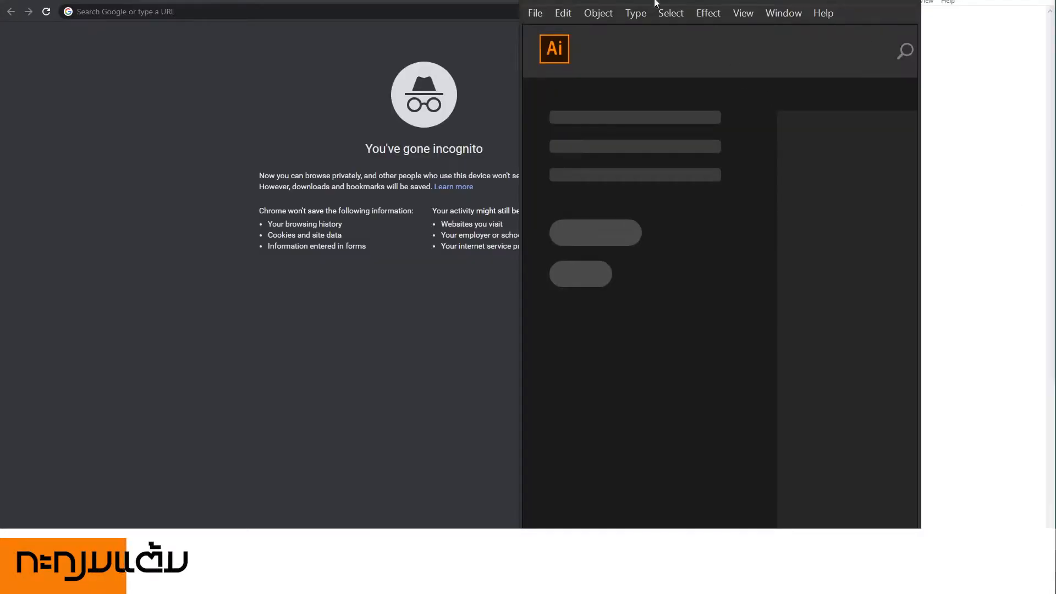
# Create a new Illustrator document from the Film & Video preset HDV/HDTV 1080, 1920 x 1080 px.
pyautogui.click(535, 13)
pyautogui.click(547, 28)
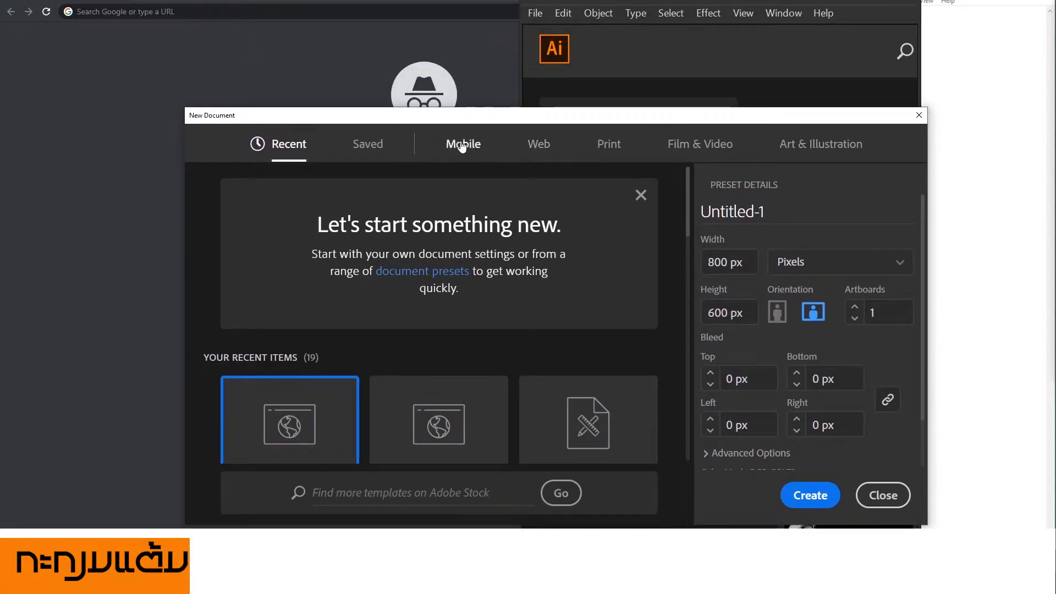
pyautogui.click(462, 145)
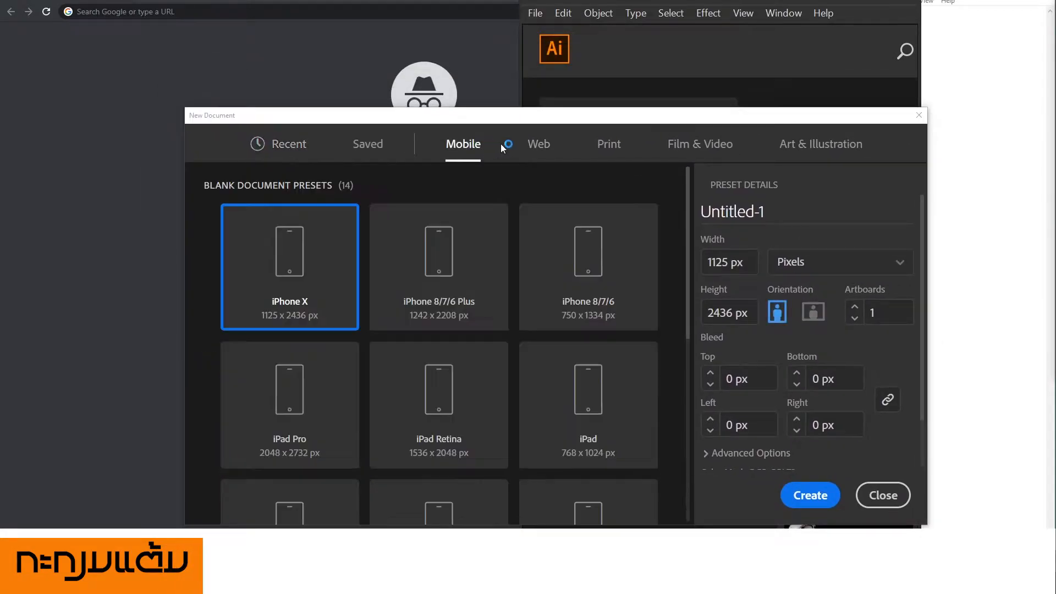
pyautogui.click(536, 148)
pyautogui.click(473, 144)
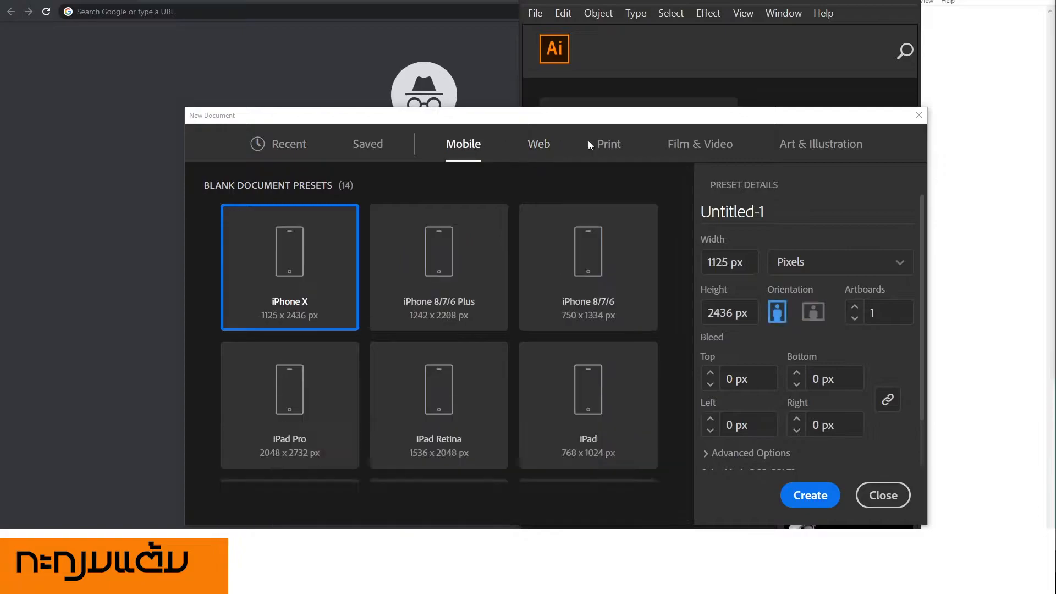
pyautogui.click(694, 146)
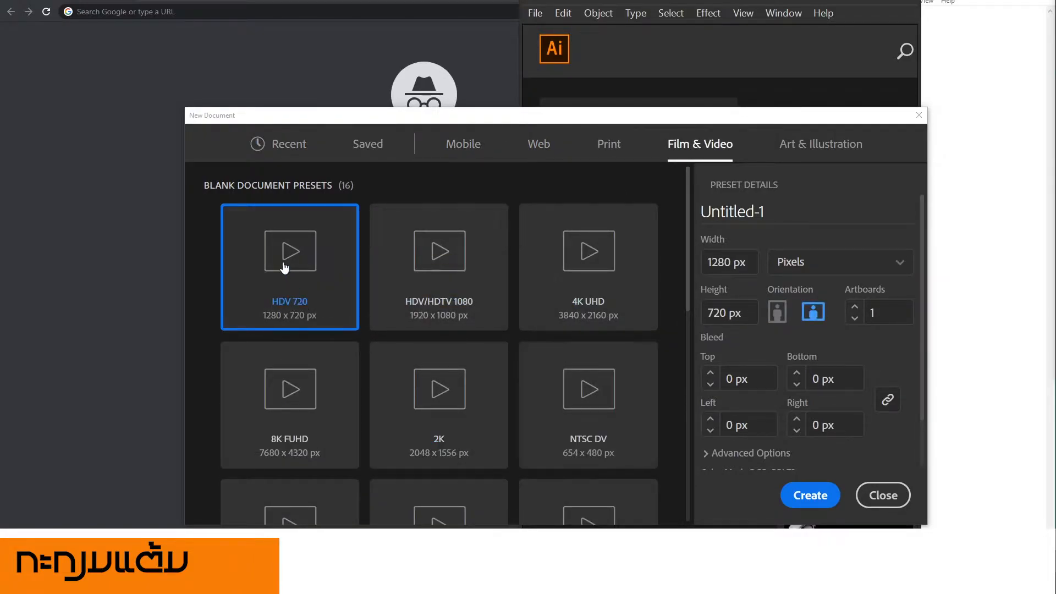
pyautogui.click(415, 244)
pyautogui.click(810, 496)
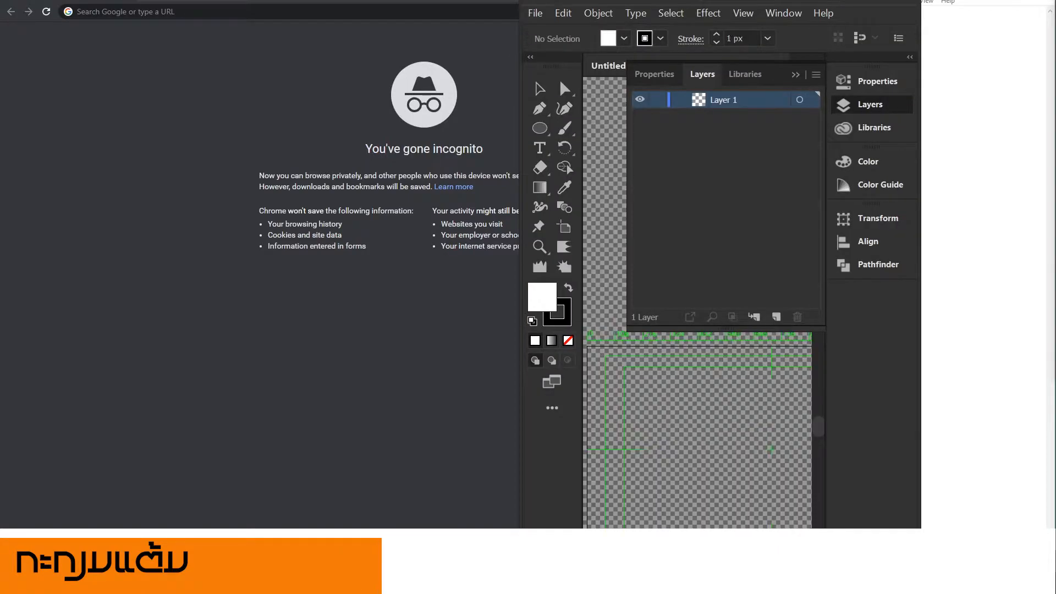
# Enlarge the Illustrator window to fill the whole screen.
pyautogui.moveTo(560, 79); pyautogui.dragTo(40, 80)
pyautogui.moveTo(400, 502); pyautogui.dragTo(851, 457)
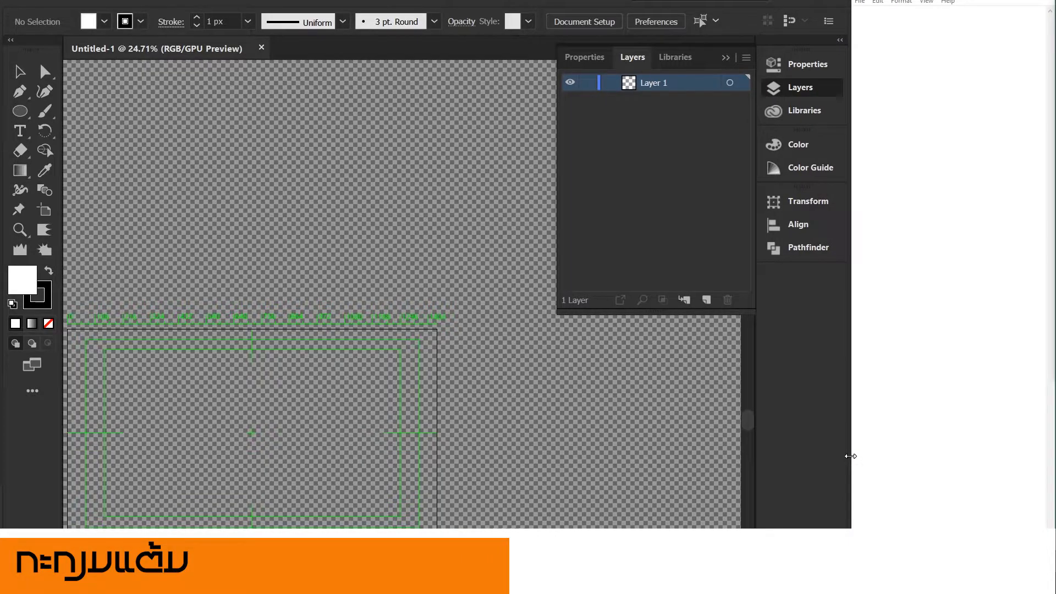
pyautogui.doubleClick(814, 0)
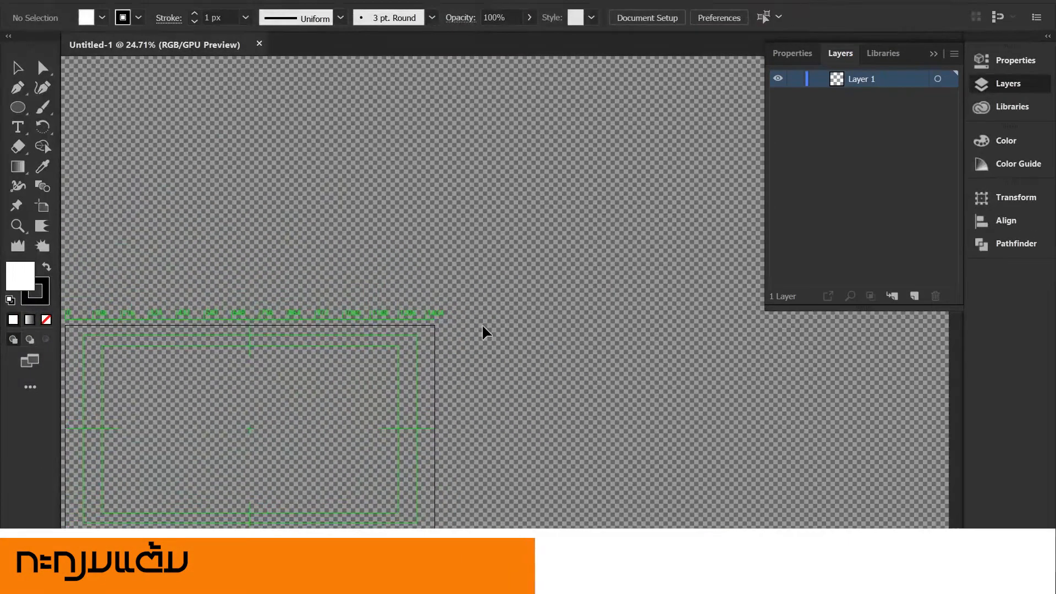
# Add a second layer above the existing one and rename the original layer bg.
pyautogui.scroll(-4, 444, 269)
pyautogui.scroll(5, 517, 279)
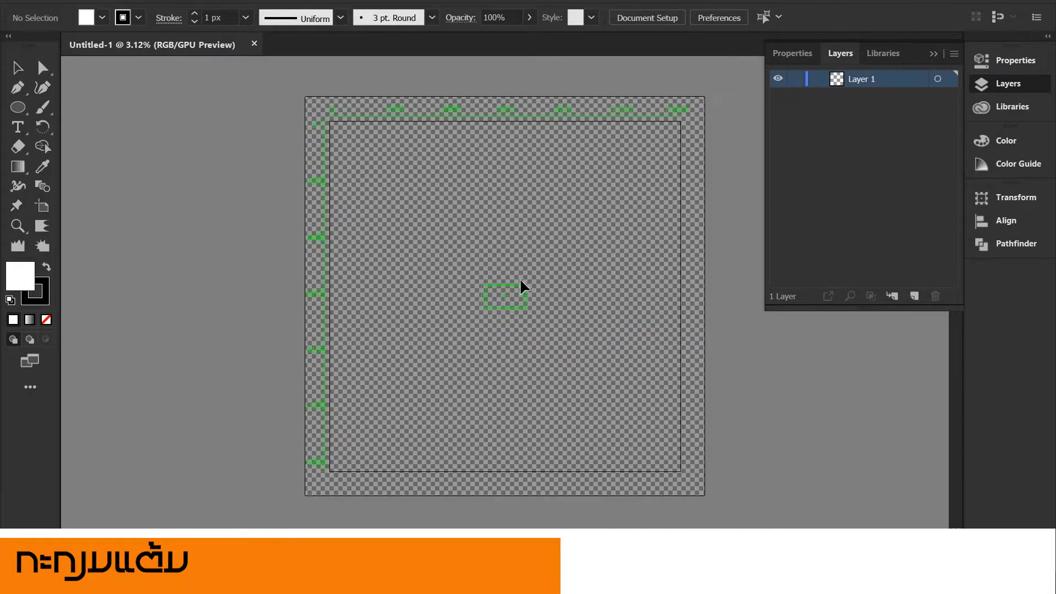
pyautogui.scroll(-2, 520, 310)
pyautogui.scroll(6, 516, 302)
pyautogui.scroll(-4, 566, 307)
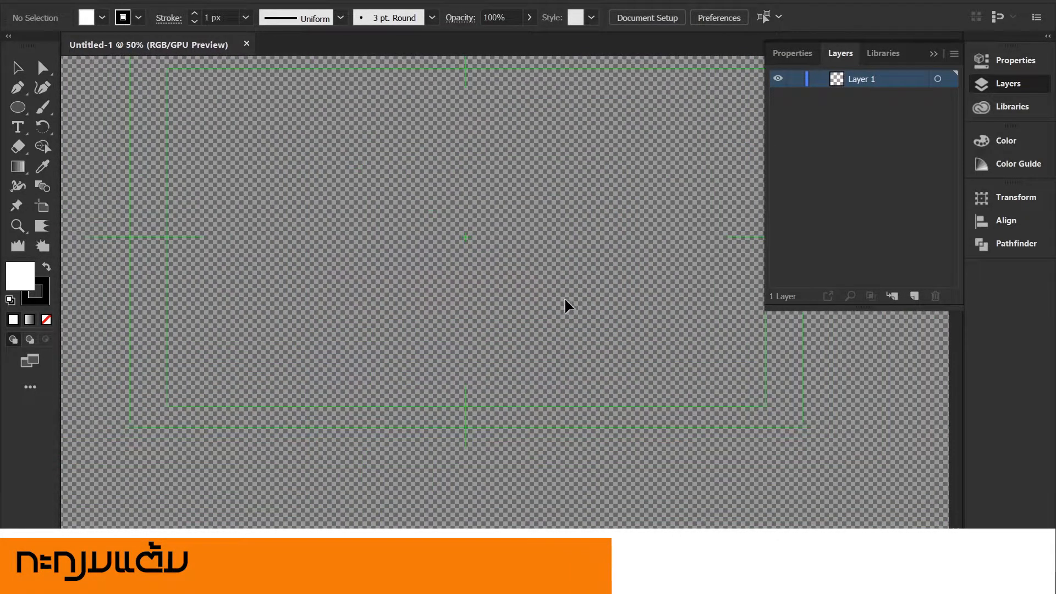
pyautogui.scroll(1, 505, 227)
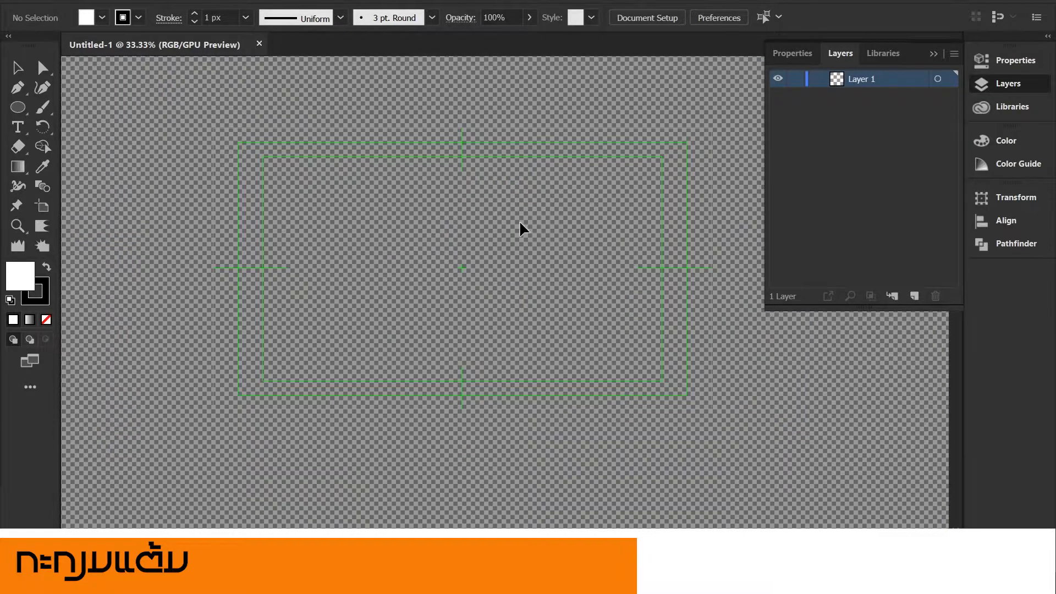
pyautogui.click(916, 296)
pyautogui.doubleClick(866, 94)
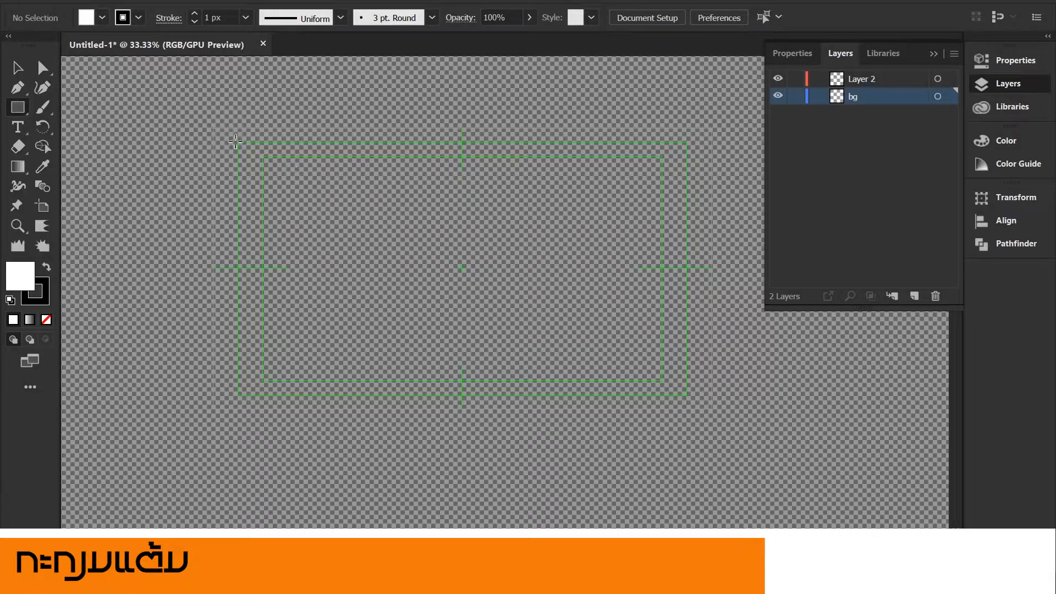
# Draw a white rectangle over the artboard on the bg layer and fit its upper-left corner to the artboard corner.
pyautogui.moveTo(213, 128); pyautogui.dragTo(730, 426)
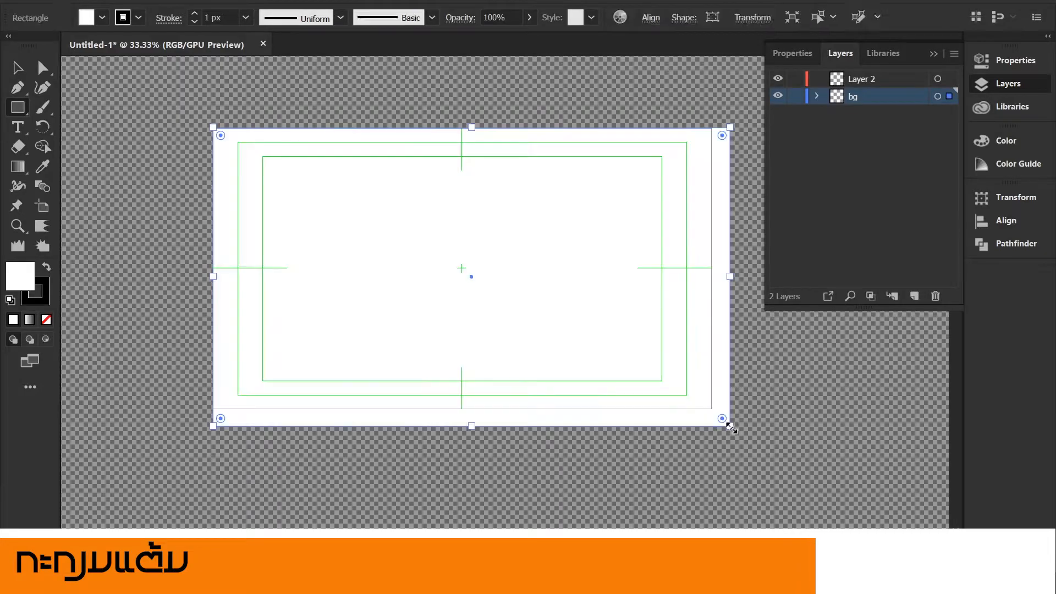
pyautogui.press('v')
pyautogui.moveTo(214, 128); pyautogui.dragTo(165, 98)
pyautogui.click(165, 98)
pyautogui.scroll(2, 170, 91)
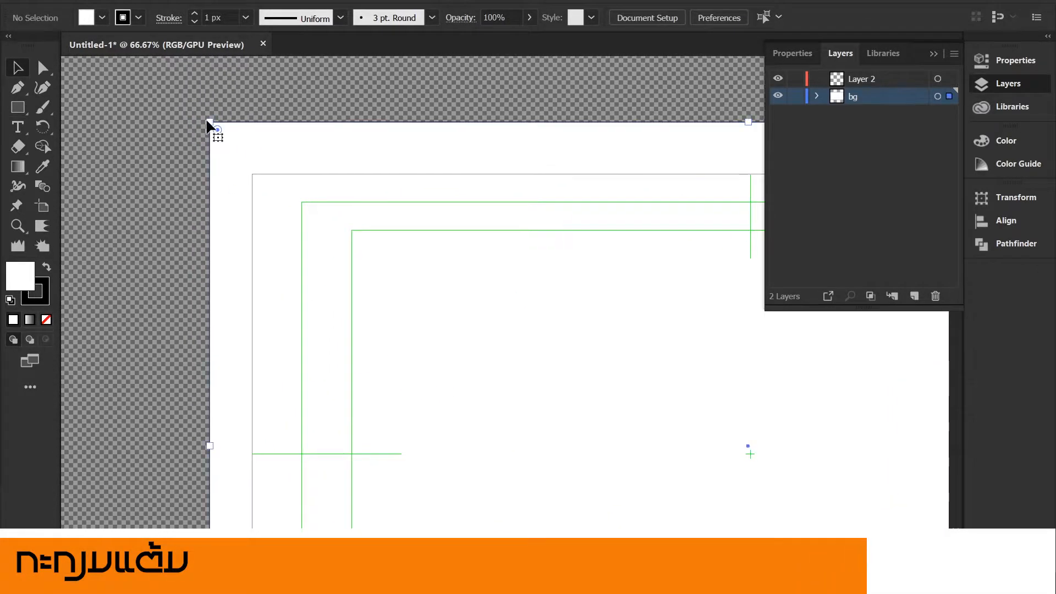
pyautogui.click(209, 125)
pyautogui.moveTo(211, 123); pyautogui.dragTo(253, 175)
pyautogui.click(227, 163)
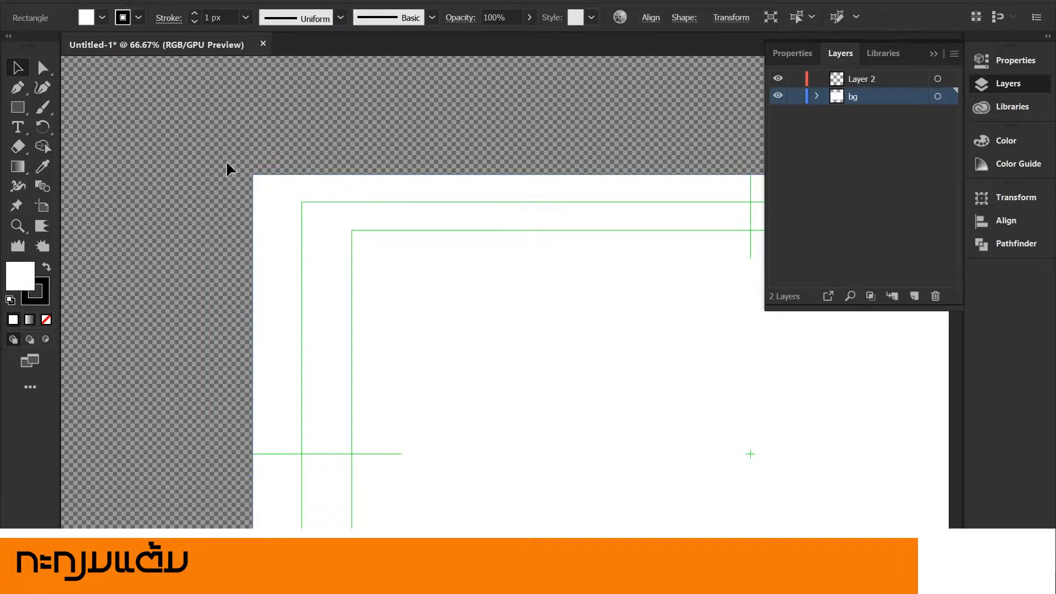
# Fit the white rectangle's lower-right corner to the lower-right corner of the artboard.
pyautogui.scroll(-10, 524, 337)
pyautogui.hscroll(10, 406, 254)
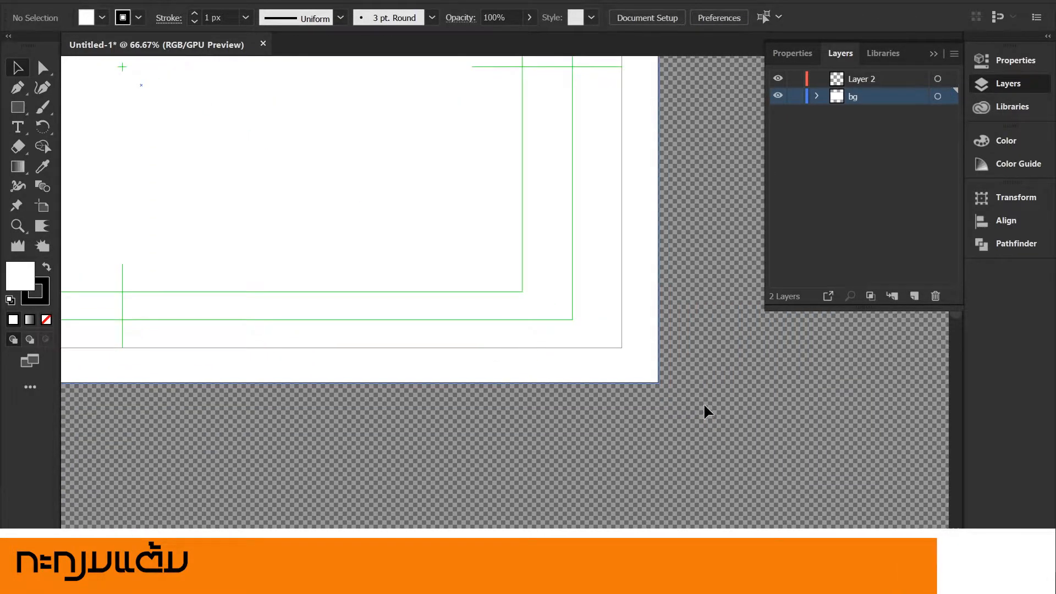
pyautogui.click(654, 378)
pyautogui.moveTo(658, 382); pyautogui.dragTo(624, 349)
pyautogui.click(644, 350)
pyautogui.scroll(-3, 357, 204)
pyautogui.moveTo(304, 177); pyautogui.dragTo(518, 328)
pyautogui.scroll(2, 404, 277)
pyautogui.moveTo(469, 269); pyautogui.dragTo(352, 225)
pyautogui.scroll(-1, 394, 220)
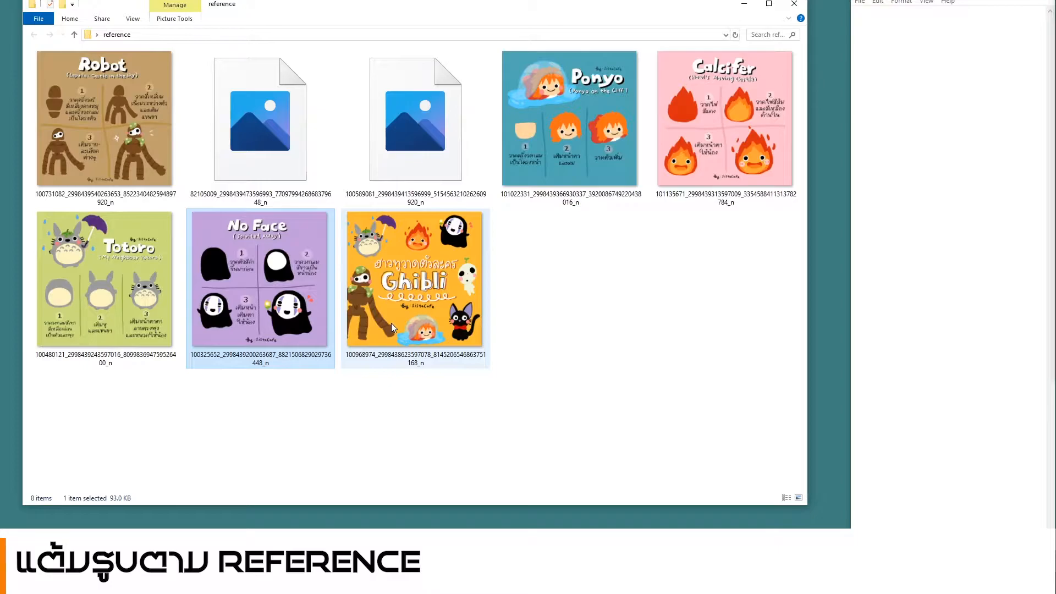
# Save the document as an Adobe Illustrator file named Ghibi in the Desktop's reference folder.
pyautogui.click(540, 427)
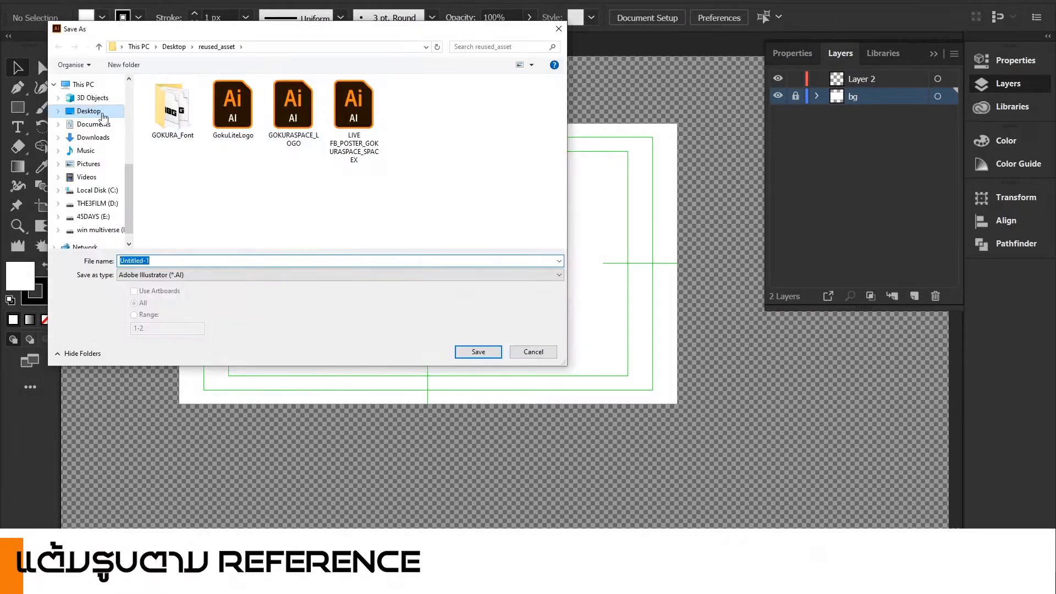
pyautogui.click(88, 111)
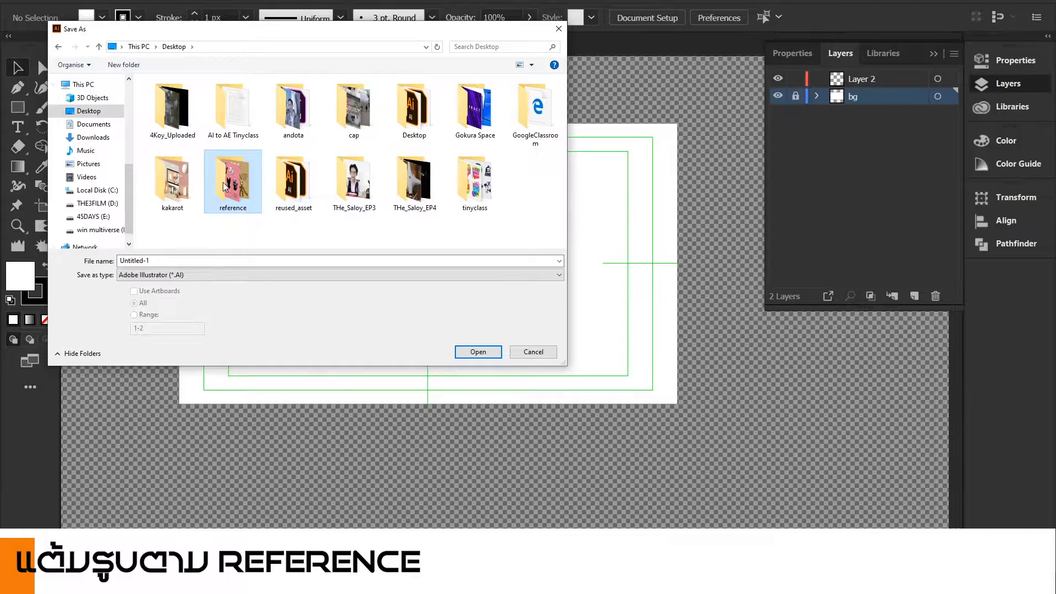
pyautogui.doubleClick(245, 187)
pyautogui.click(275, 258)
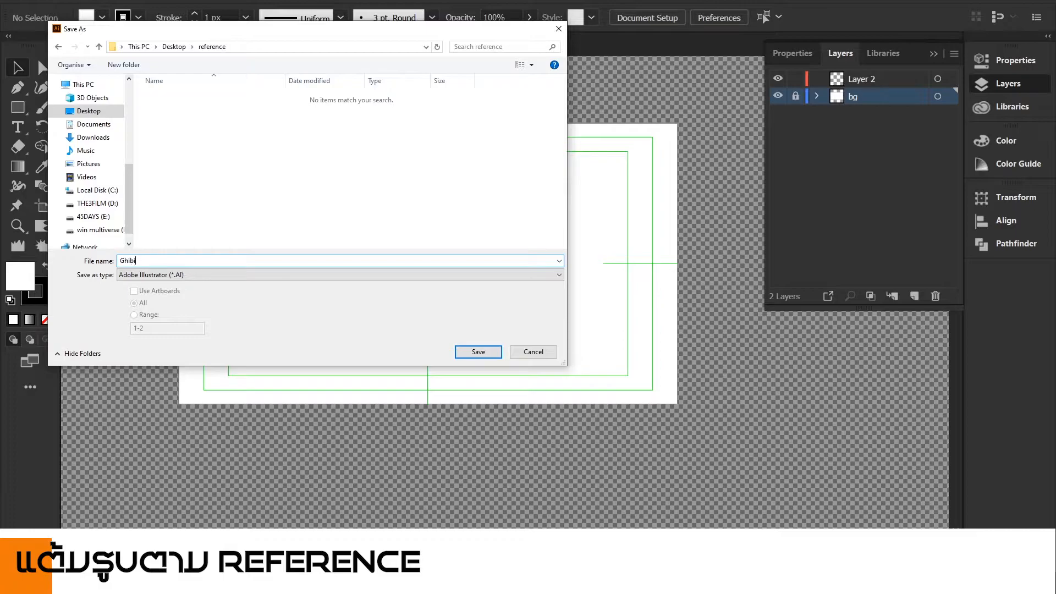
pyautogui.press('Return')
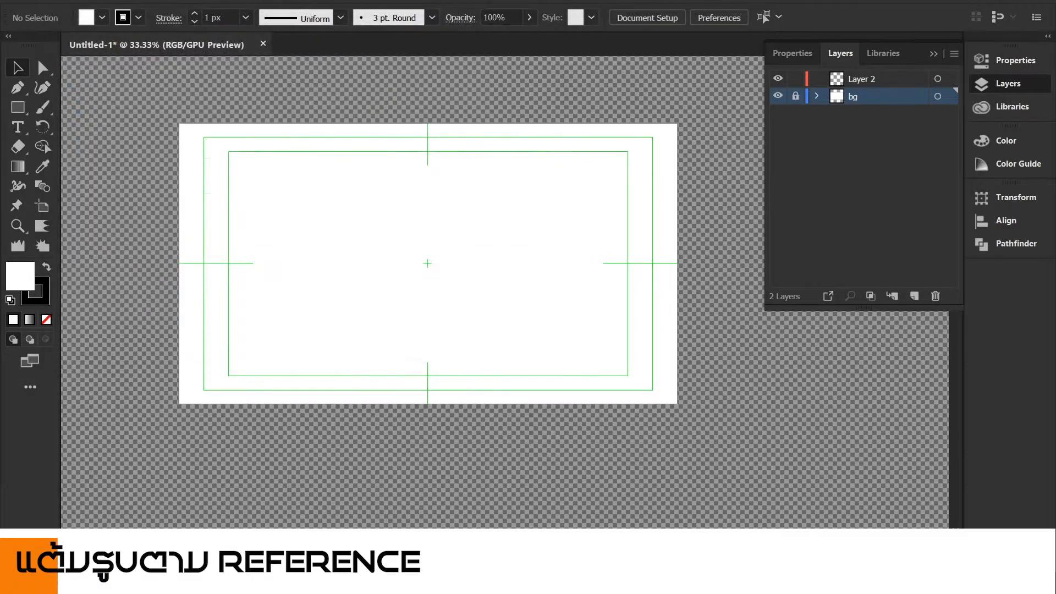
pyautogui.press('Return')
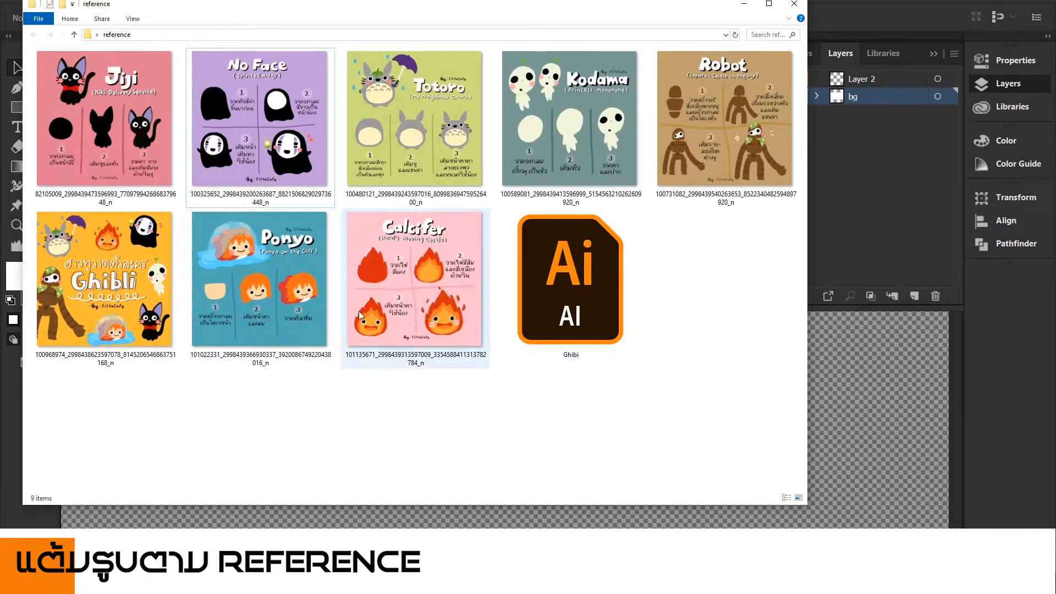
# Place the Ghibli, No Face and Jiji images from the reference folder into the document on Layer 2.
pyautogui.click(141, 293)
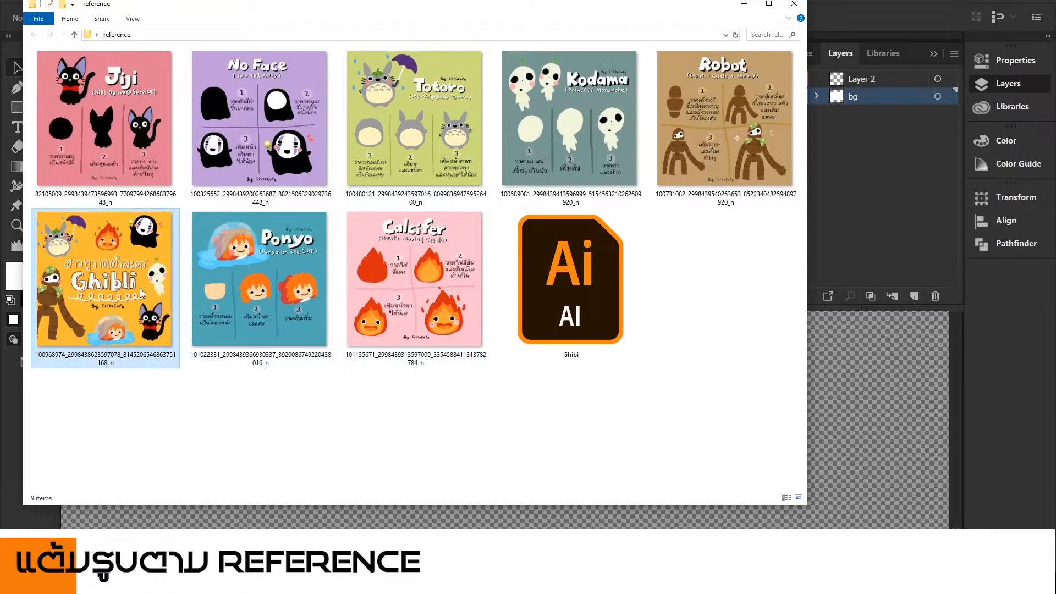
pyautogui.click(120, 160)
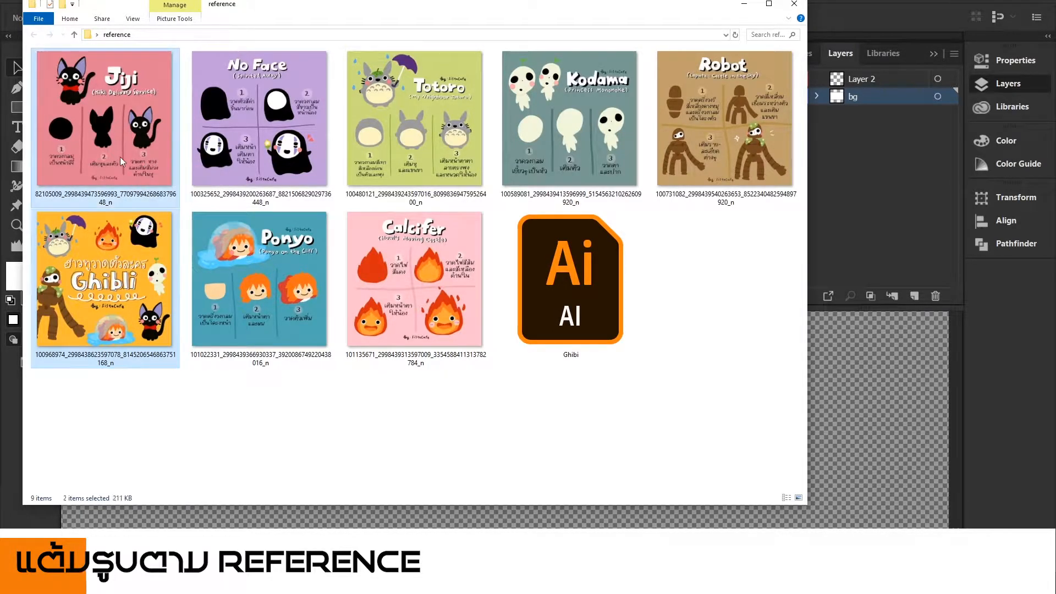
pyautogui.keyDown('ctrl'); pyautogui.click(255, 115); pyautogui.keyUp('ctrl')
pyautogui.keyDown('ctrl'); pyautogui.click(124, 253); pyautogui.keyUp('ctrl')
pyautogui.hotkey('alt', 'Tab')
pyautogui.moveTo(106, 134); pyautogui.dragTo(389, 222)
pyautogui.hotkey('alt', 'Tab')
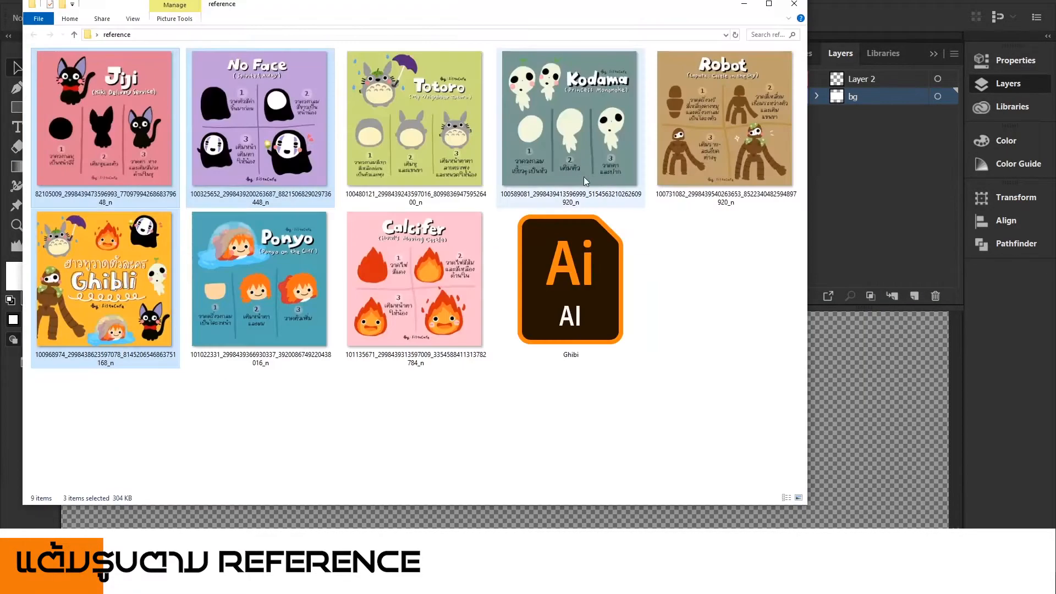
pyautogui.click(844, 81)
pyautogui.hotkey('alt', 'Tab')
pyautogui.hotkey('alt', 'Tab')
pyautogui.moveTo(145, 107); pyautogui.dragTo(450, 193)
# Arrange the Ghibli, No Face and Jiji images side by side in a row just above the artboard, then deselect them.
pyautogui.moveTo(462, 239); pyautogui.dragTo(455, 298)
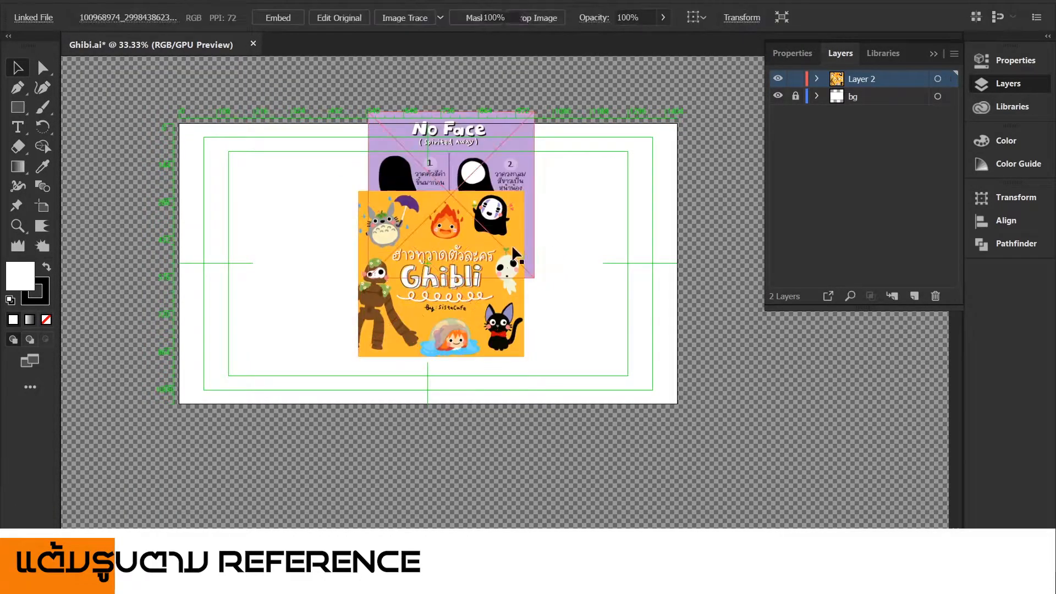
pyautogui.click(550, 242)
pyautogui.scroll(-1, 526, 187)
pyautogui.moveTo(535, 235); pyautogui.dragTo(282, 123)
pyautogui.moveTo(390, 287); pyautogui.dragTo(370, 151)
pyautogui.moveTo(406, 262); pyautogui.dragTo(532, 131)
pyautogui.hotkey('ctrl', 'shift', 'a')
# Expand the collapsed panel dock to show the Layers, Color and Pathfinder controls in full.
pyautogui.scroll(2, 329, 196)
pyautogui.scroll(1, 392, 239)
pyautogui.scroll(-2, 392, 245)
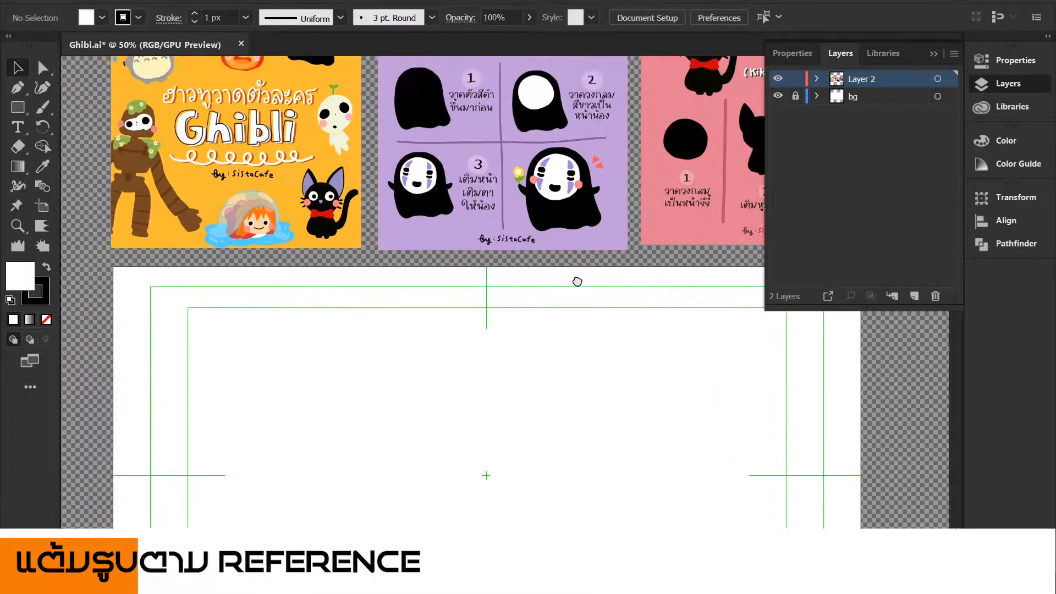
pyautogui.scroll(-1, 461, 265)
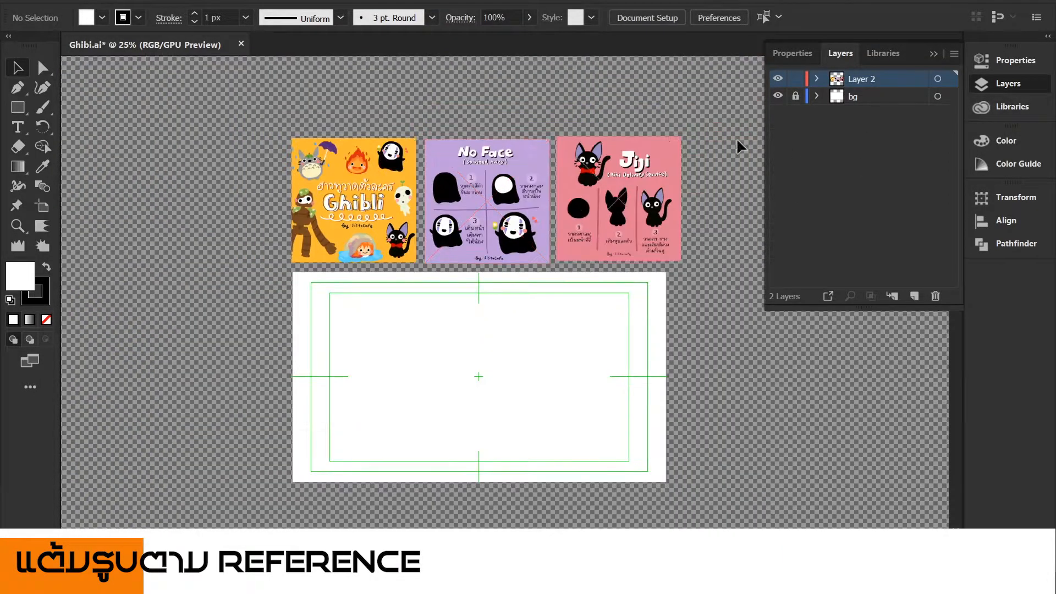
pyautogui.click(1045, 39)
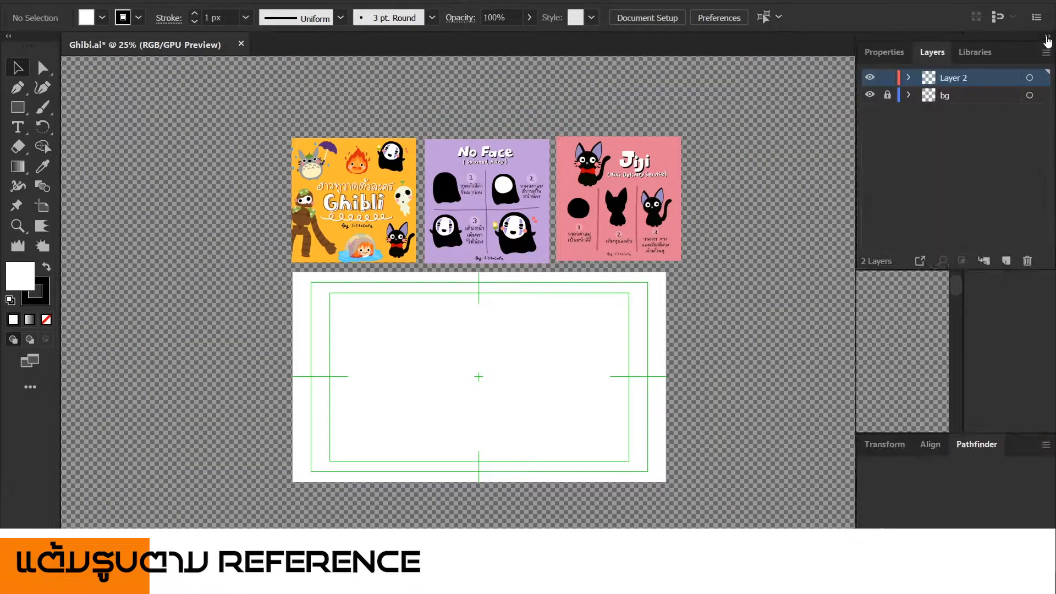
pyautogui.click(1047, 38)
pyautogui.click(1047, 38)
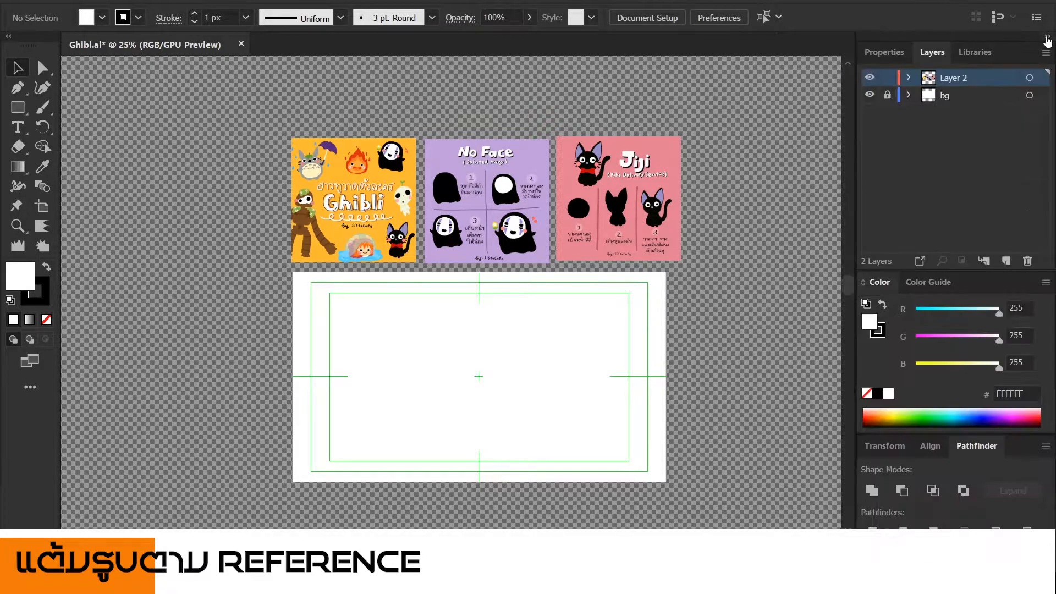
# Unlock the bg layer for editing.
pyautogui.scroll(2, 484, 352)
pyautogui.moveTo(493, 335); pyautogui.dragTo(521, 214)
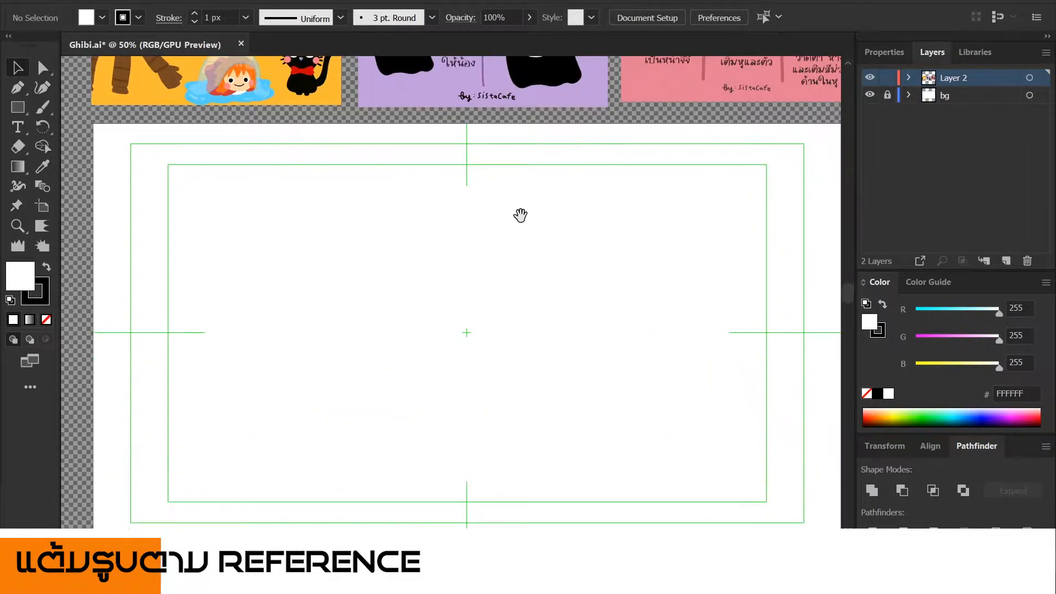
pyautogui.scroll(-2, 522, 223)
pyautogui.scroll(3, 803, 115)
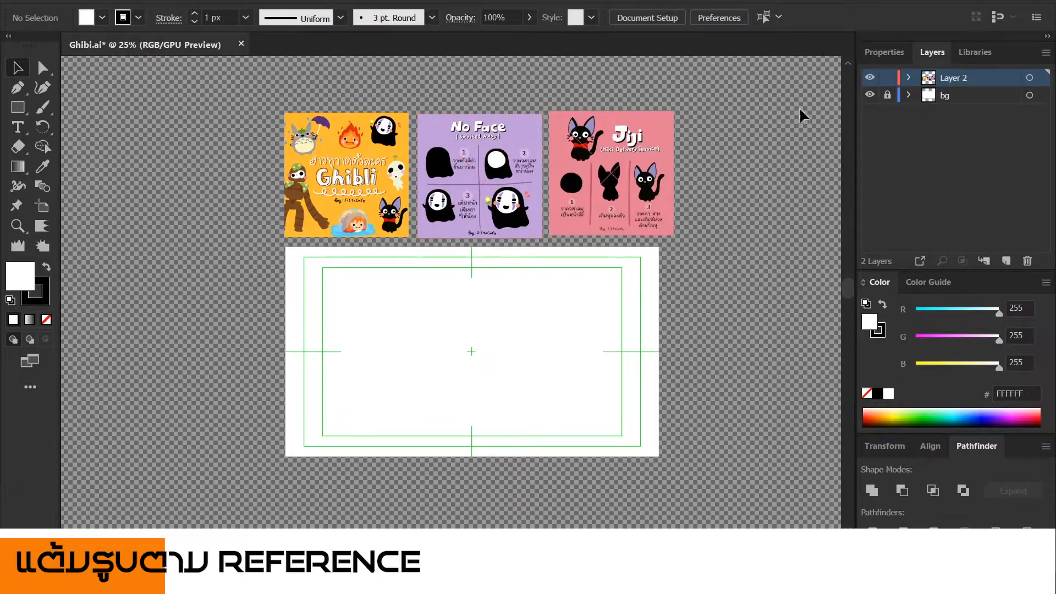
pyautogui.click(961, 96)
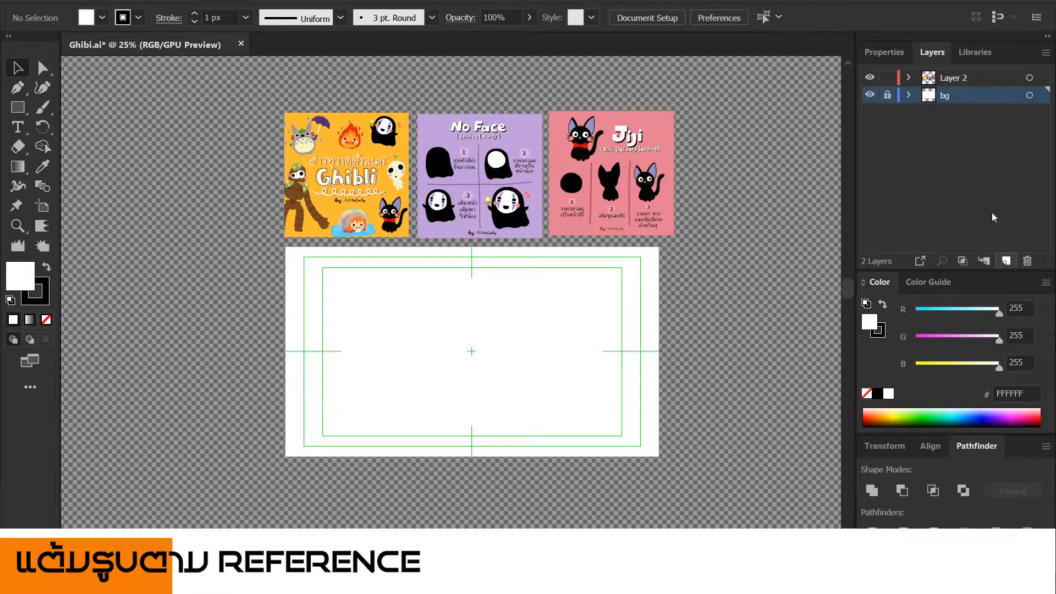
# Fill the background rectangle with the orange-yellow FFBB34 sampled from the Ghibli image's background.
pyautogui.click(615, 300)
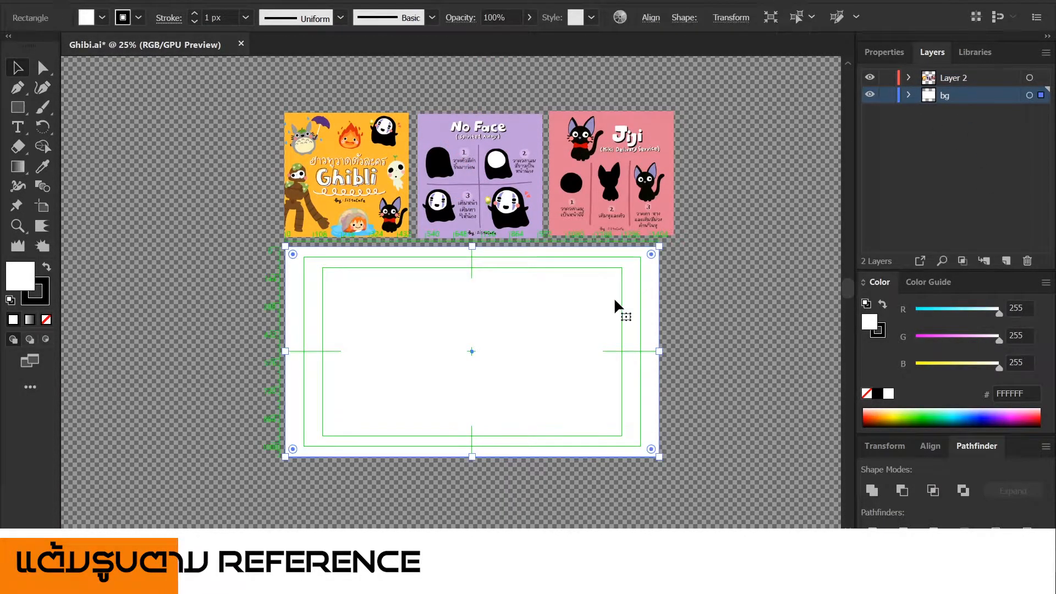
pyautogui.scroll(2, 431, 280)
pyautogui.moveTo(516, 193); pyautogui.dragTo(423, 376)
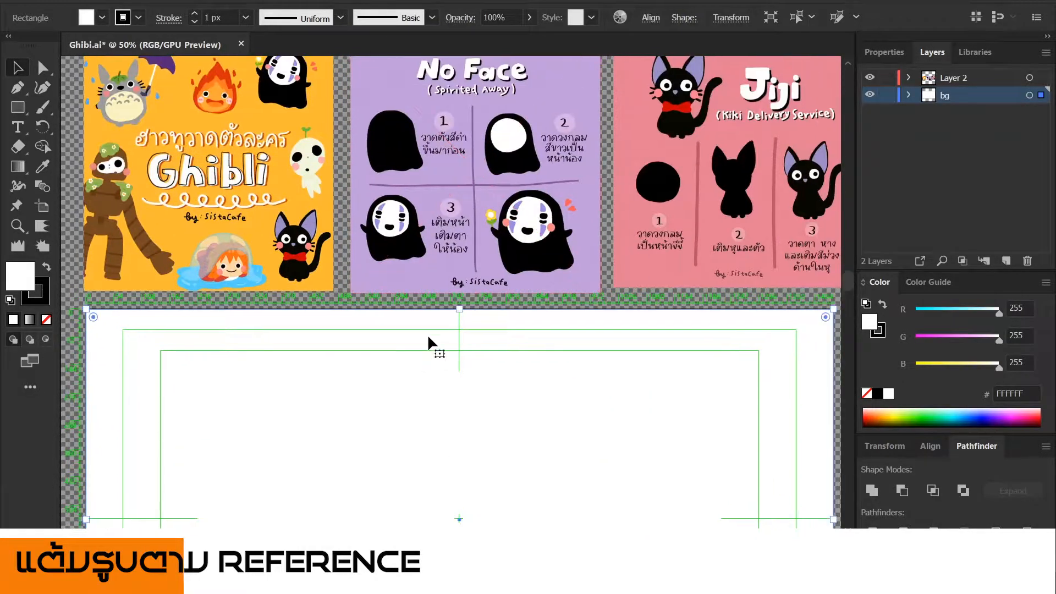
pyautogui.press('i')
pyautogui.click(302, 195)
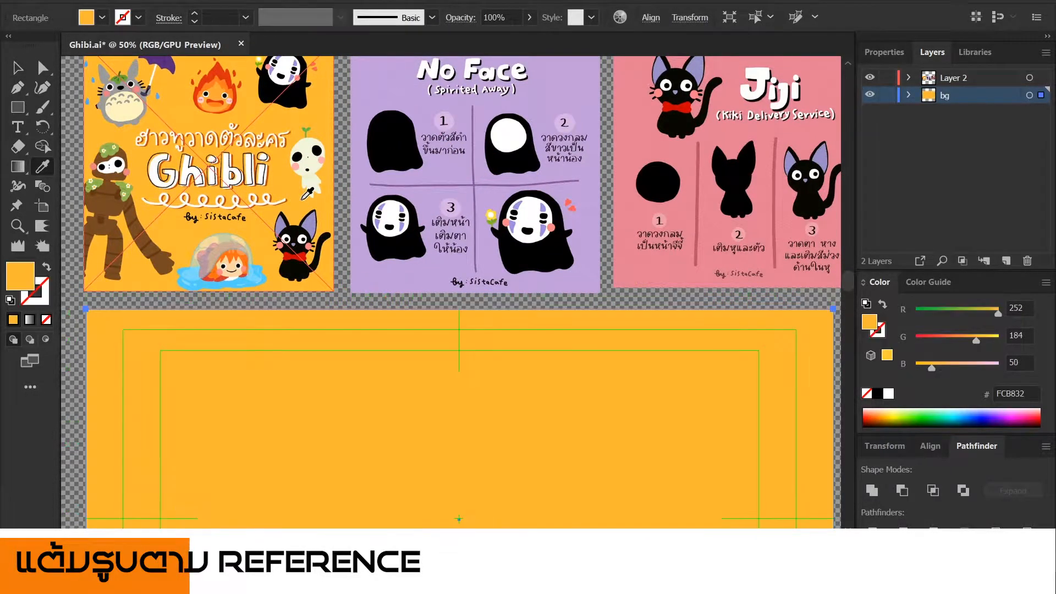
pyautogui.click(424, 271)
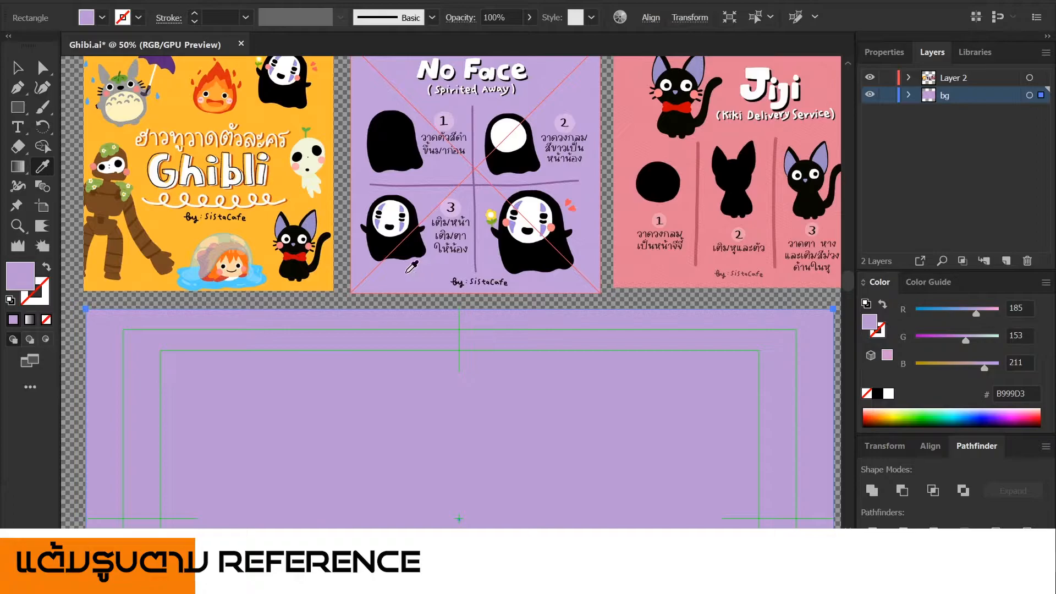
pyautogui.click(300, 207)
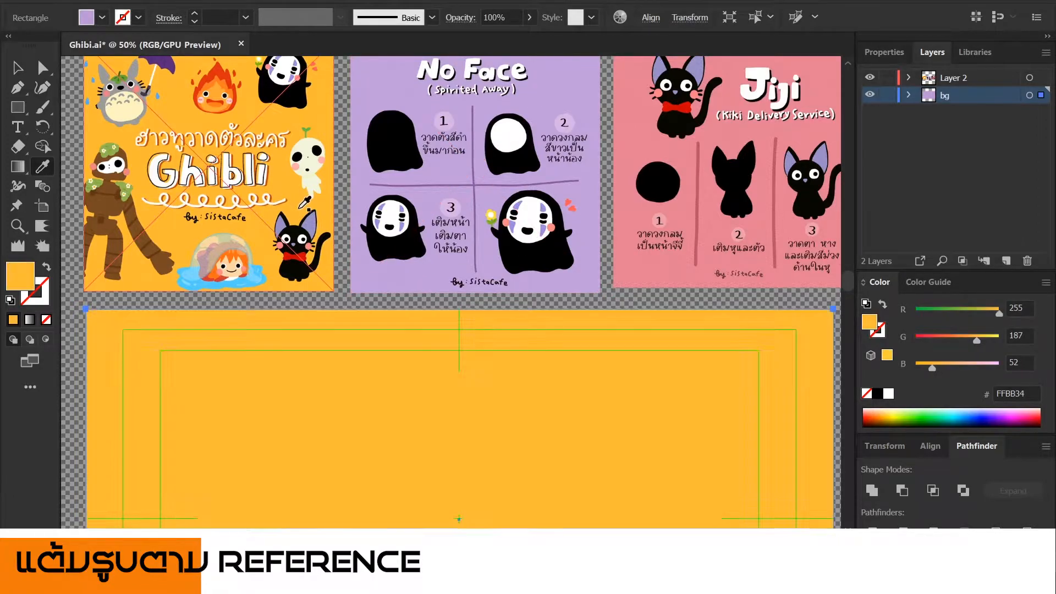
pyautogui.press('v')
pyautogui.scroll(-2, 366, 372)
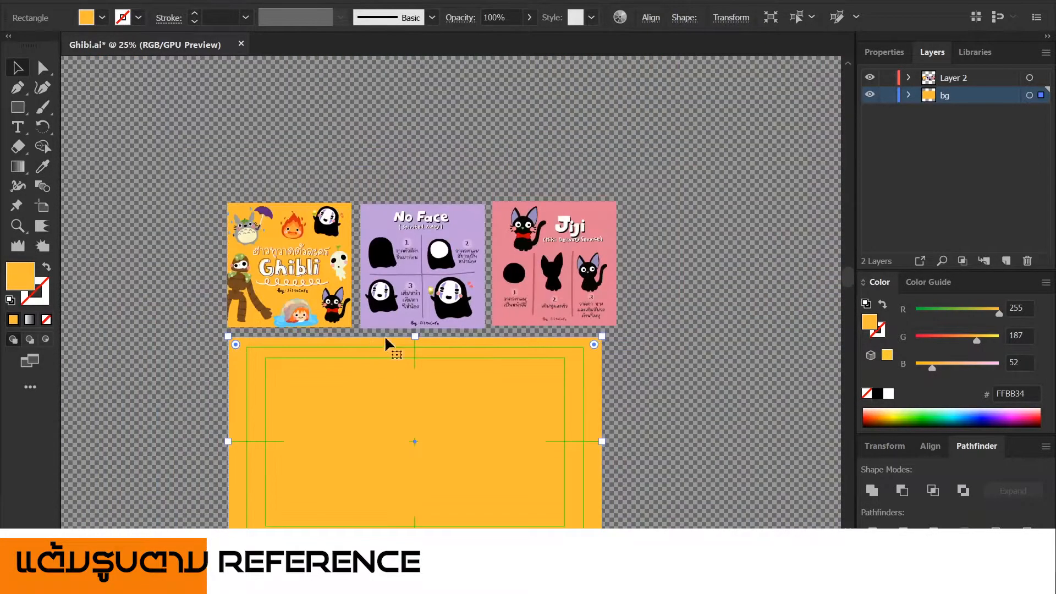
# Lock the bg layer and add a new layer above Layer 2.
pyautogui.click(889, 97)
pyautogui.scroll(3, 391, 241)
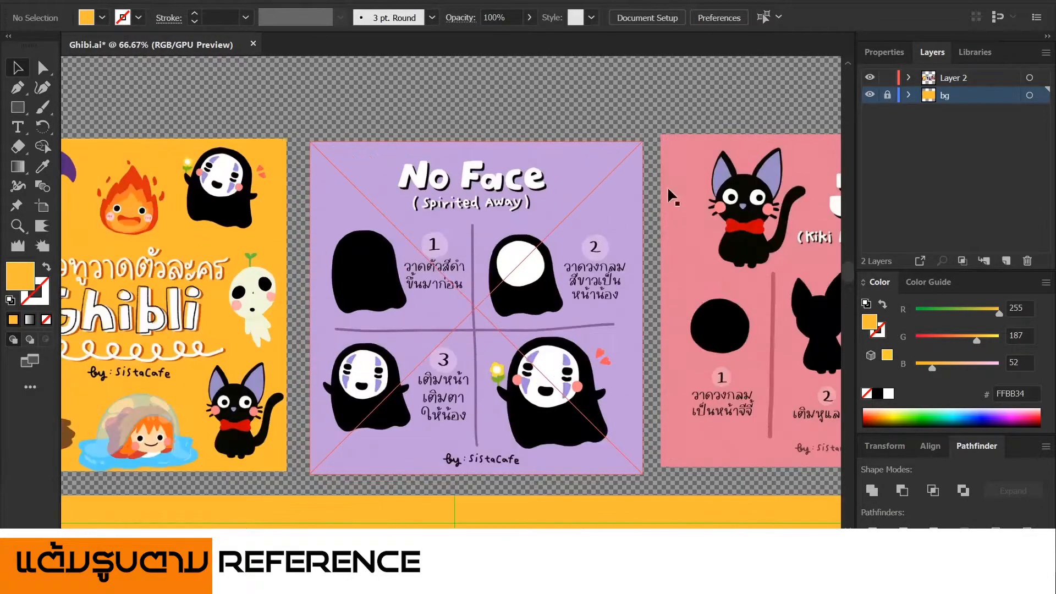
pyautogui.click(953, 78)
pyautogui.click(1006, 260)
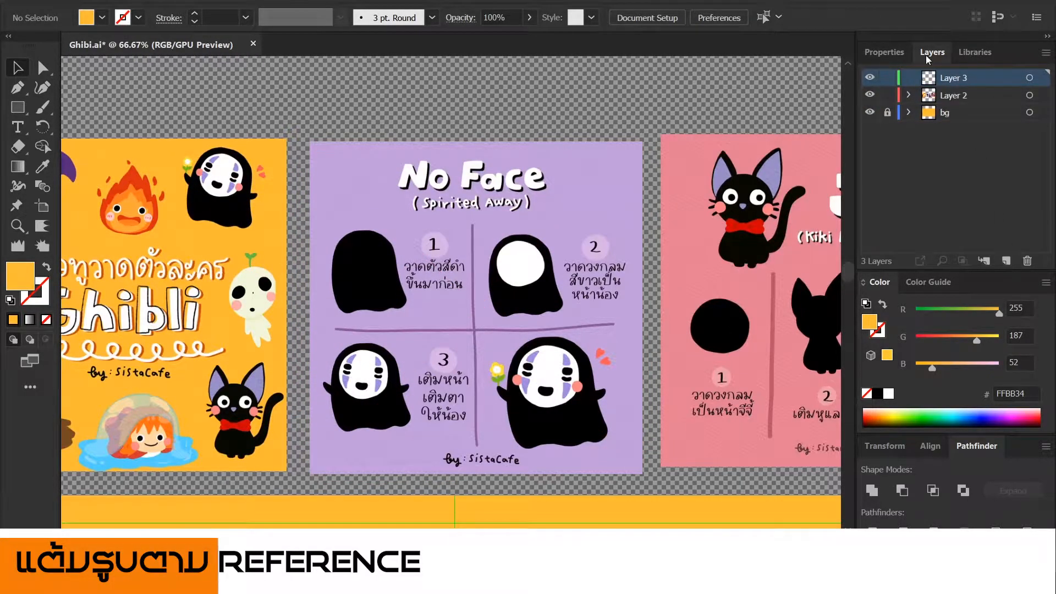
# Rename Layer 2 as ref and move it above Layer 3 in the layer order.
pyautogui.doubleClick(954, 95)
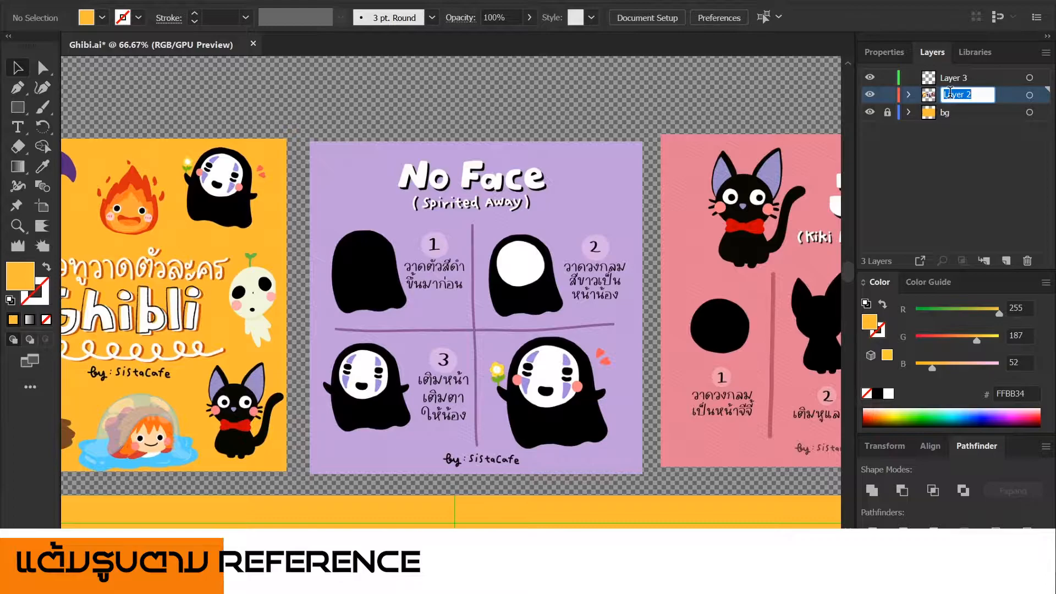
pyautogui.write('ref')
pyautogui.click(955, 141)
pyautogui.moveTo(955, 94); pyautogui.dragTo(965, 72)
pyautogui.click(957, 97)
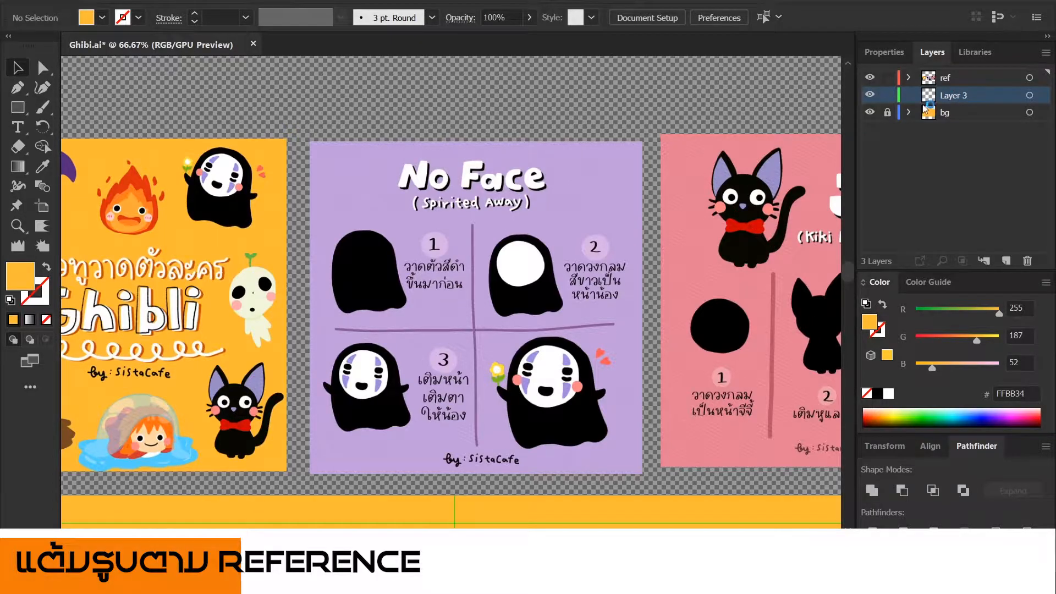
# Set the opacity of all three reference images on the ref layer to 80%, then deselect them.
pyautogui.click(956, 78)
pyautogui.hotkey('ctrl', 'a')
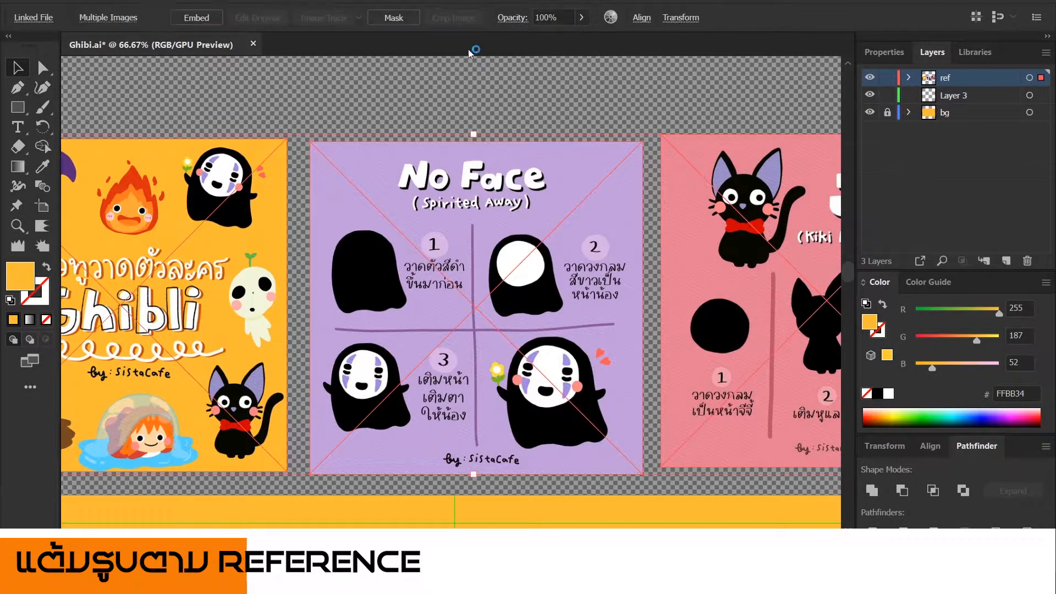
pyautogui.click(560, 18)
pyautogui.write('80')
pyautogui.press('Return')
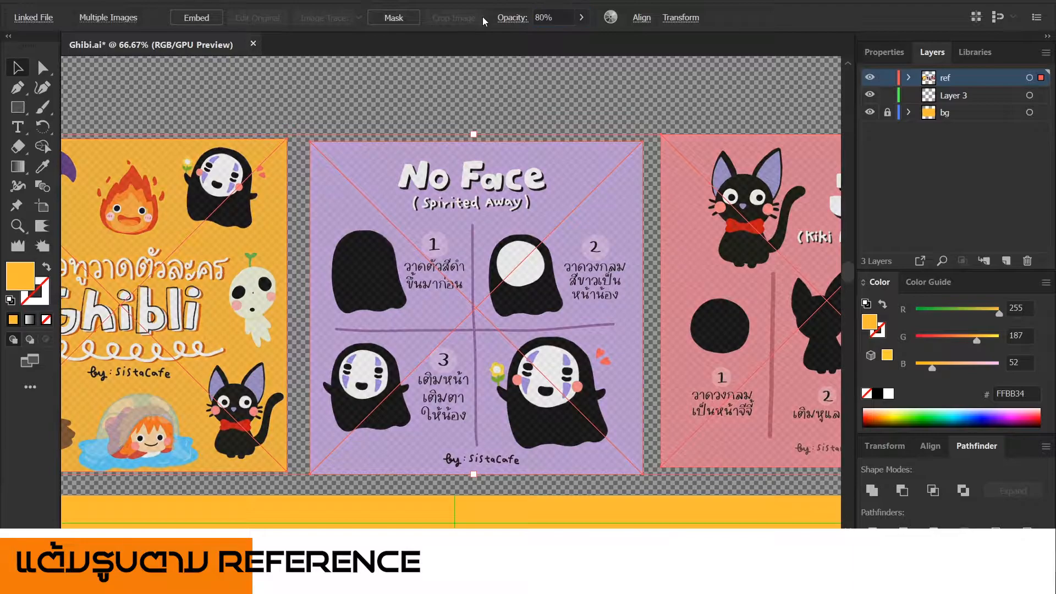
pyautogui.click(491, 113)
# Move the No Face image down onto the artboard, between the Ghibli and Jiji images, and deselect it.
pyautogui.scroll(-2, 487, 310)
pyautogui.moveTo(487, 313); pyautogui.dragTo(506, 389)
pyautogui.click(571, 352)
# Lock the ref layer and make Layer 3 the active layer.
pyautogui.scroll(1, 569, 352)
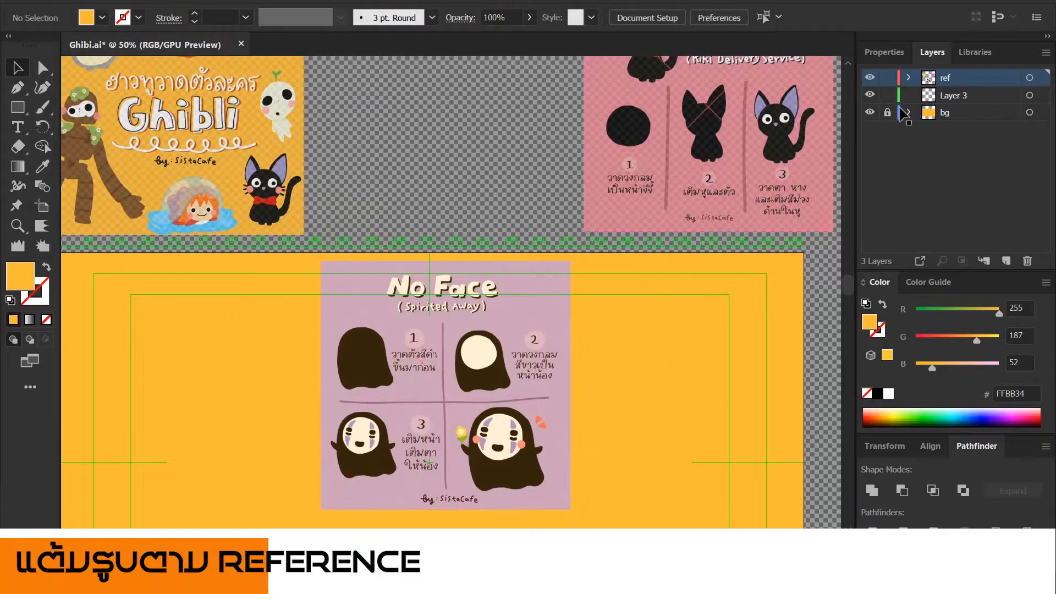
pyautogui.click(886, 80)
pyautogui.click(929, 95)
# Trace the outline of No Face's body in drawing 1 as a closed Pen tool path on Layer 3.
pyautogui.scroll(4, 453, 358)
pyautogui.moveTo(463, 344); pyautogui.dragTo(471, 184)
pyautogui.scroll(-2, 472, 184)
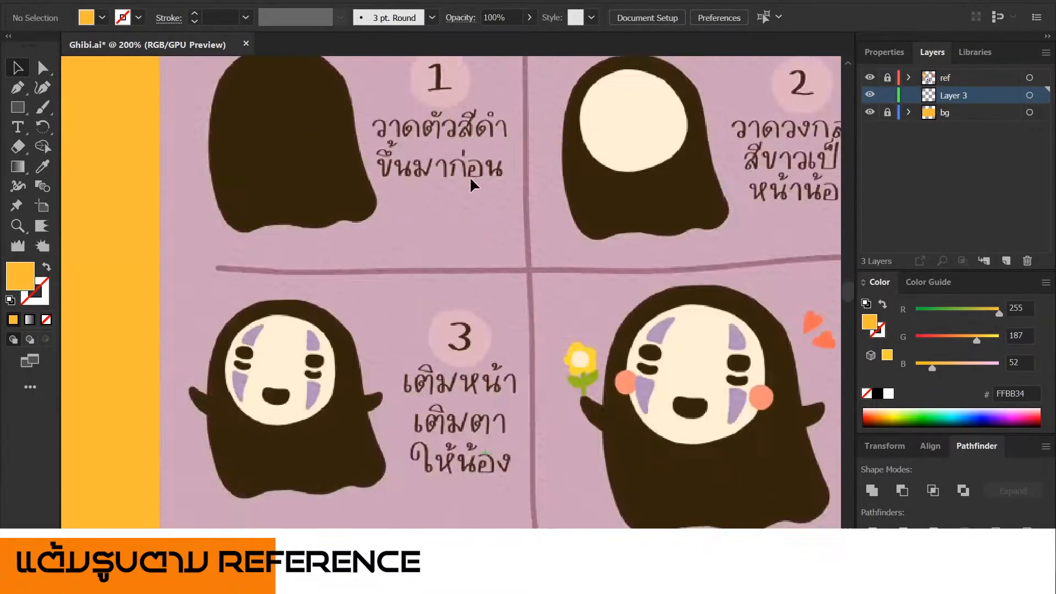
pyautogui.moveTo(384, 236); pyautogui.dragTo(413, 273)
pyautogui.press('p')
pyautogui.scroll(3, 429, 230)
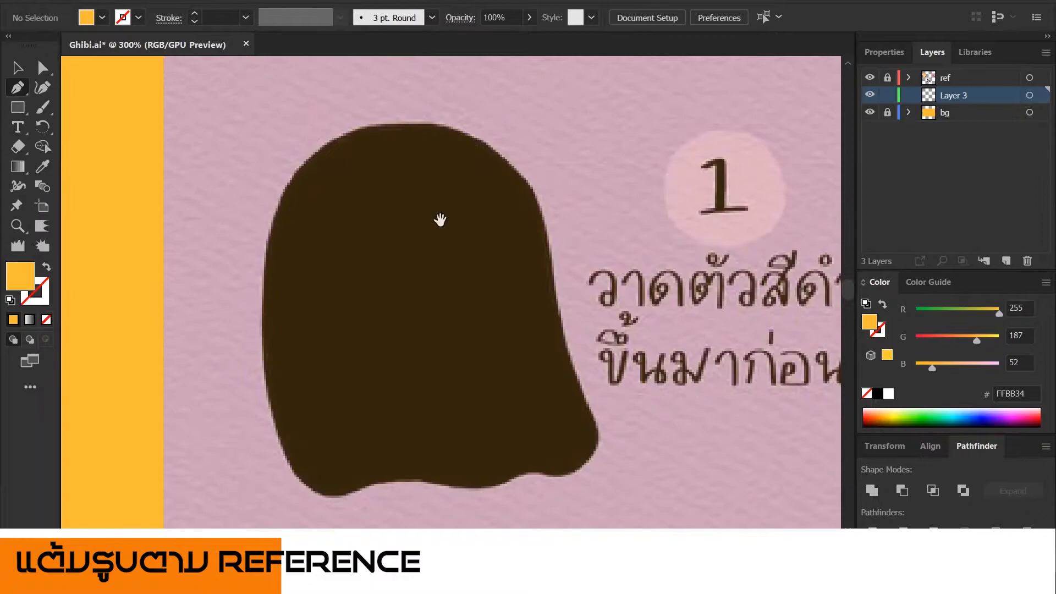
pyautogui.click(388, 115)
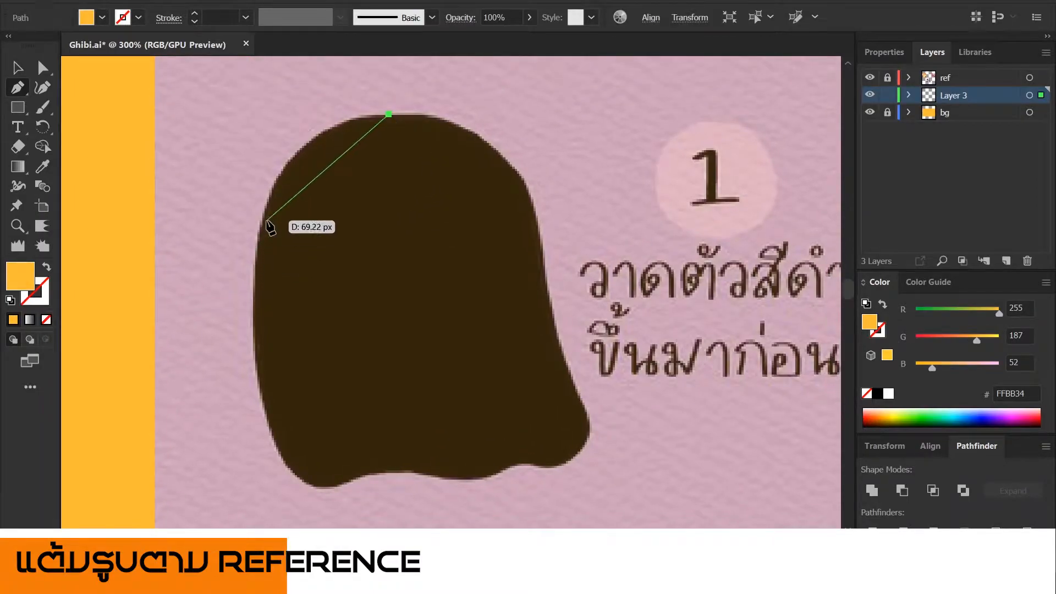
pyautogui.moveTo(261, 217); pyautogui.dragTo(246, 303)
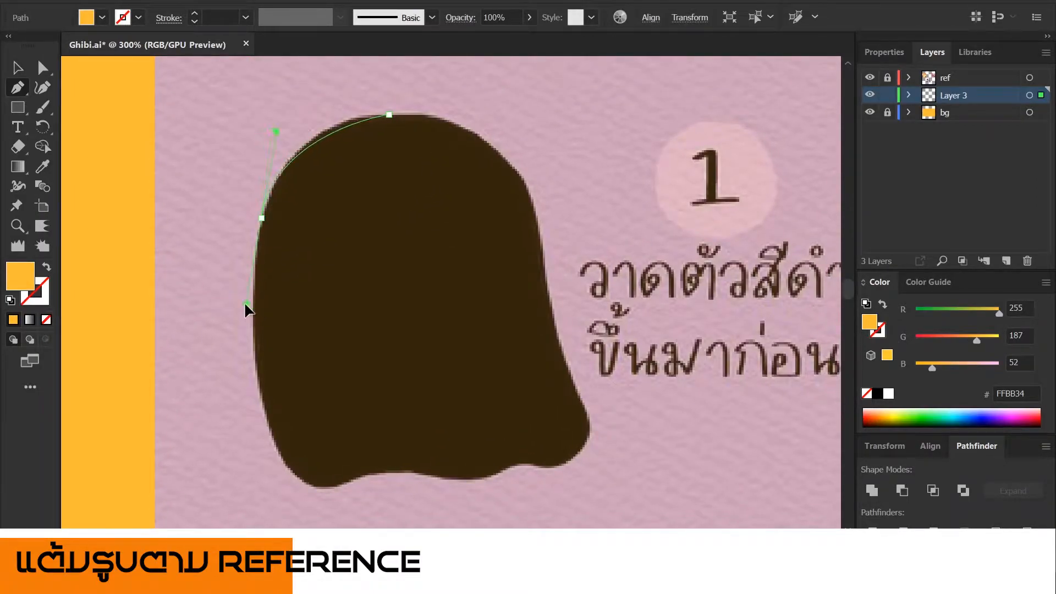
pyautogui.moveTo(273, 442); pyautogui.dragTo(285, 460)
pyautogui.moveTo(356, 479); pyautogui.dragTo(409, 460)
pyautogui.moveTo(464, 479); pyautogui.dragTo(553, 467)
pyautogui.moveTo(591, 430); pyautogui.dragTo(589, 403)
pyautogui.moveTo(543, 264); pyautogui.dragTo(542, 224)
pyautogui.moveTo(464, 125); pyautogui.dragTo(423, 114)
pyautogui.click(389, 116)
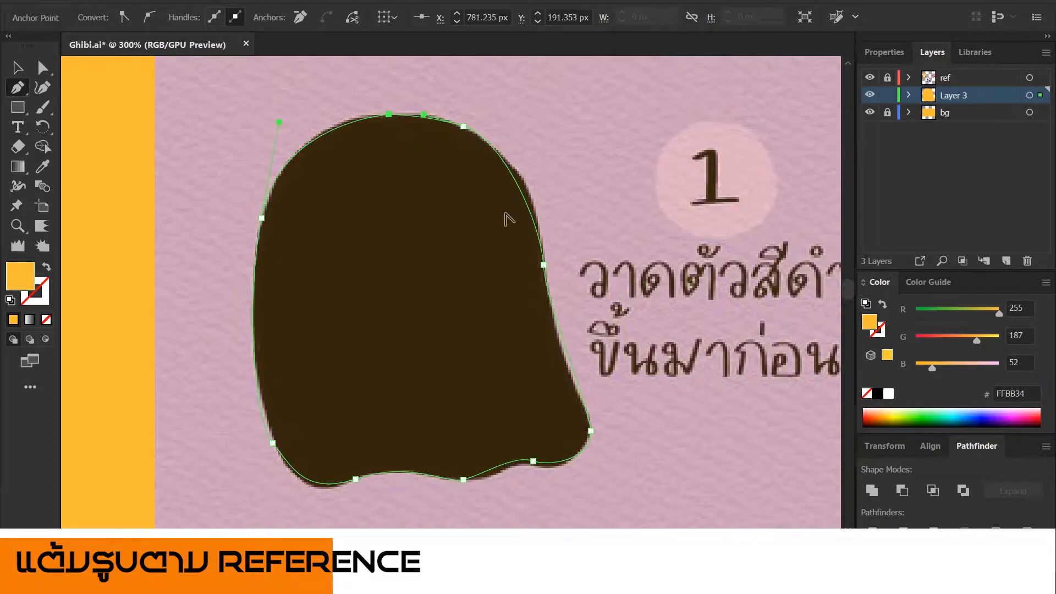
# Fill the traced body with the dark brown 33250A sampled from the reference.
pyautogui.hotkey('ctrl', '1')
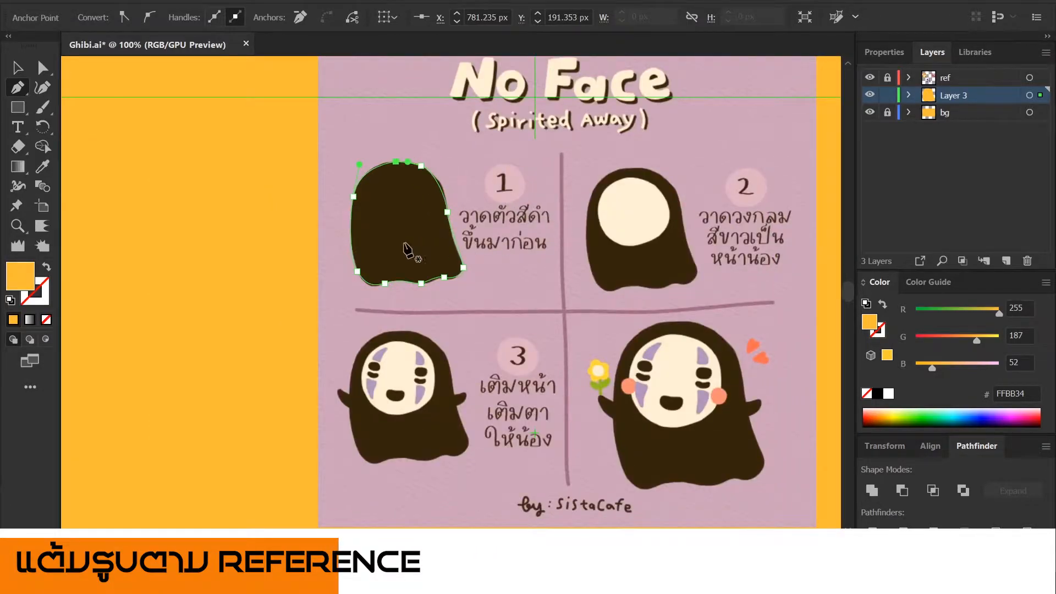
pyautogui.press('i')
pyautogui.click(414, 229)
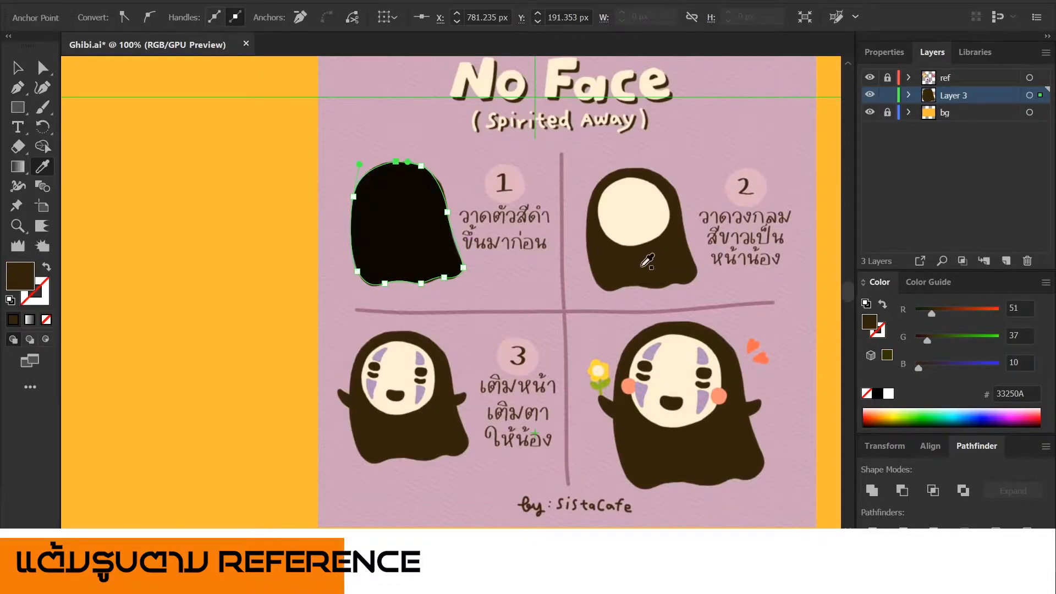
# Trace the round face in drawing 2 of the No Face image as a closed Pen tool path.
pyautogui.press('p')
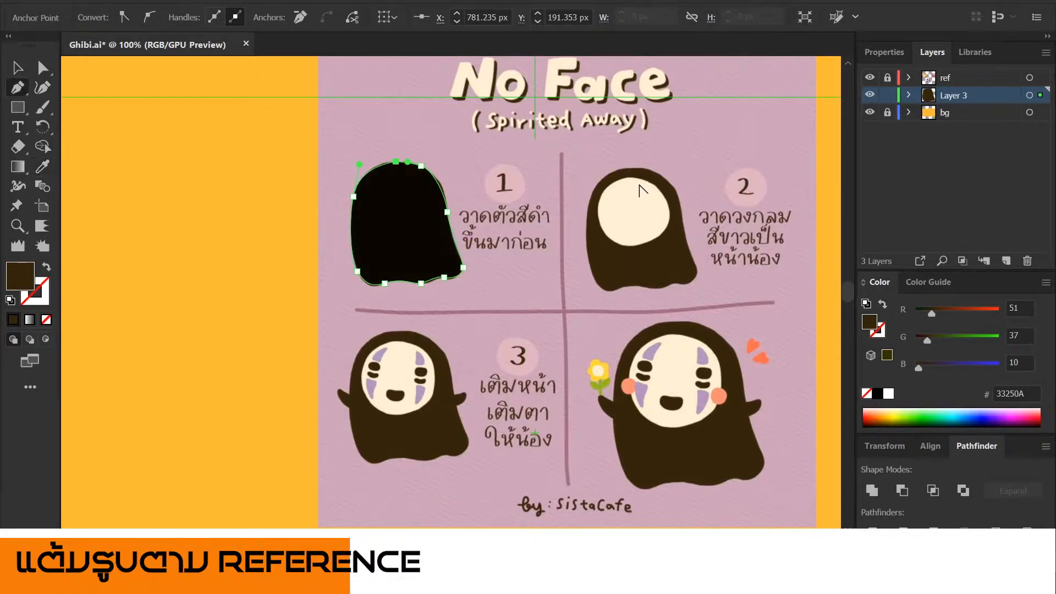
pyautogui.scroll(3, 640, 190)
pyautogui.click(524, 155)
pyautogui.moveTo(434, 262); pyautogui.dragTo(443, 358)
pyautogui.click(550, 365)
pyautogui.moveTo(547, 362); pyautogui.dragTo(569, 352)
pyautogui.moveTo(649, 256); pyautogui.dragTo(636, 183)
pyautogui.moveTo(524, 154); pyautogui.dragTo(470, 160)
pyautogui.scroll(-4, 472, 158)
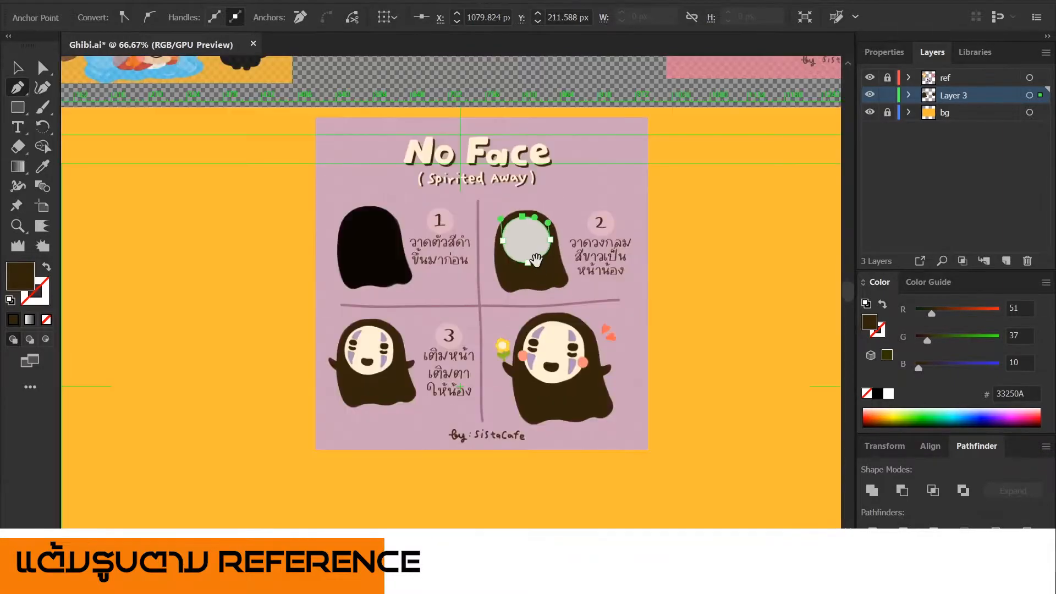
# Fill the traced face with the cream FFF1D6 sampled from the reference.
pyautogui.press('i')
pyautogui.click(568, 292)
pyautogui.press('v')
# Trace the purple mark above the left eye in drawing 3 as a closed Pen tool path.
pyautogui.scroll(1, 365, 278)
pyautogui.scroll(4, 365, 284)
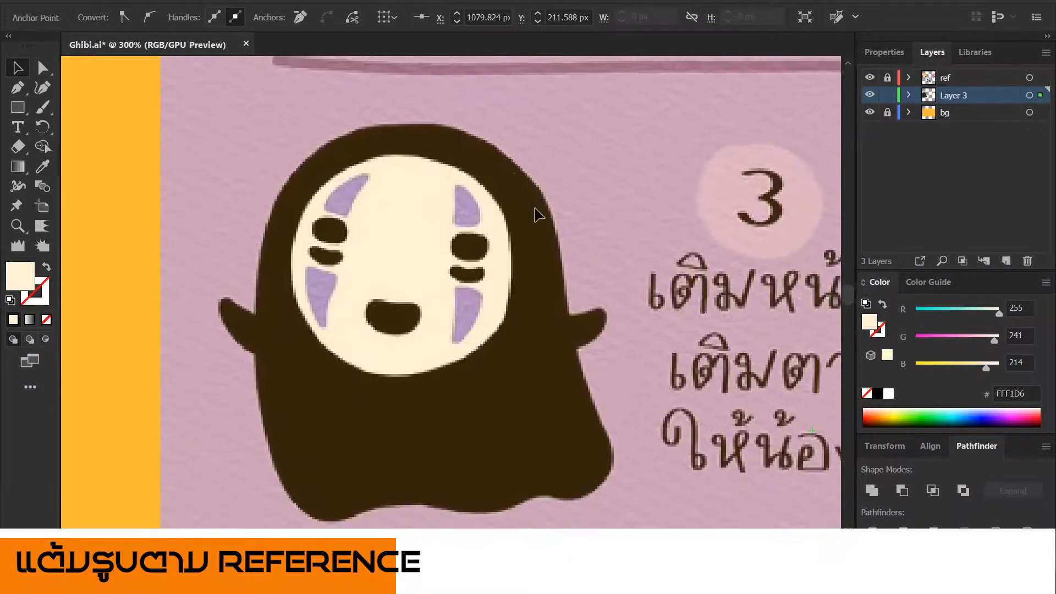
pyautogui.press('p')
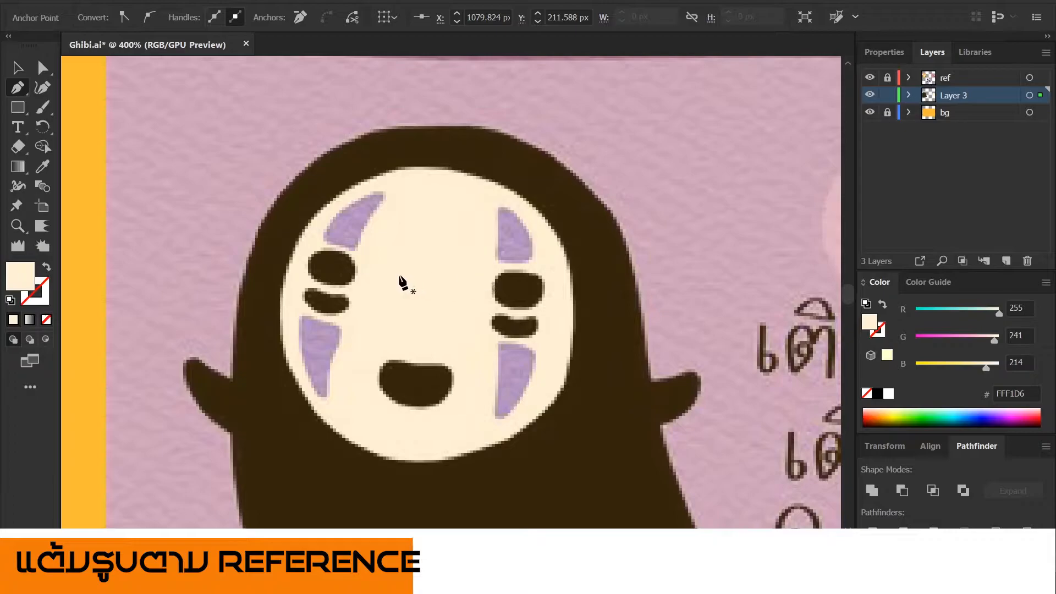
pyautogui.scroll(-1, 356, 278)
pyautogui.scroll(-1, 368, 269)
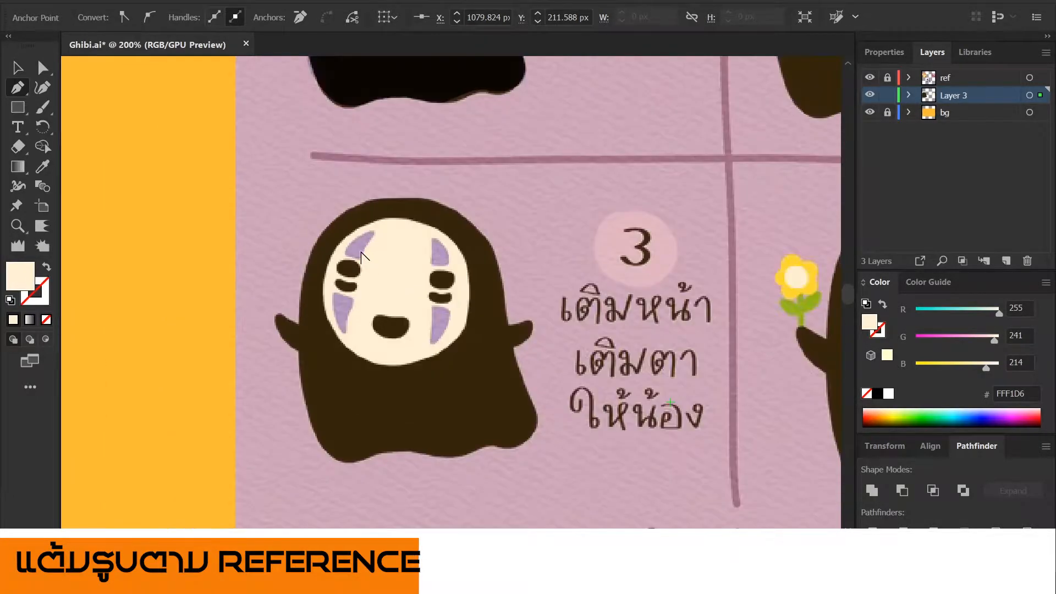
pyautogui.scroll(2, 419, 203)
pyautogui.scroll(2, 424, 199)
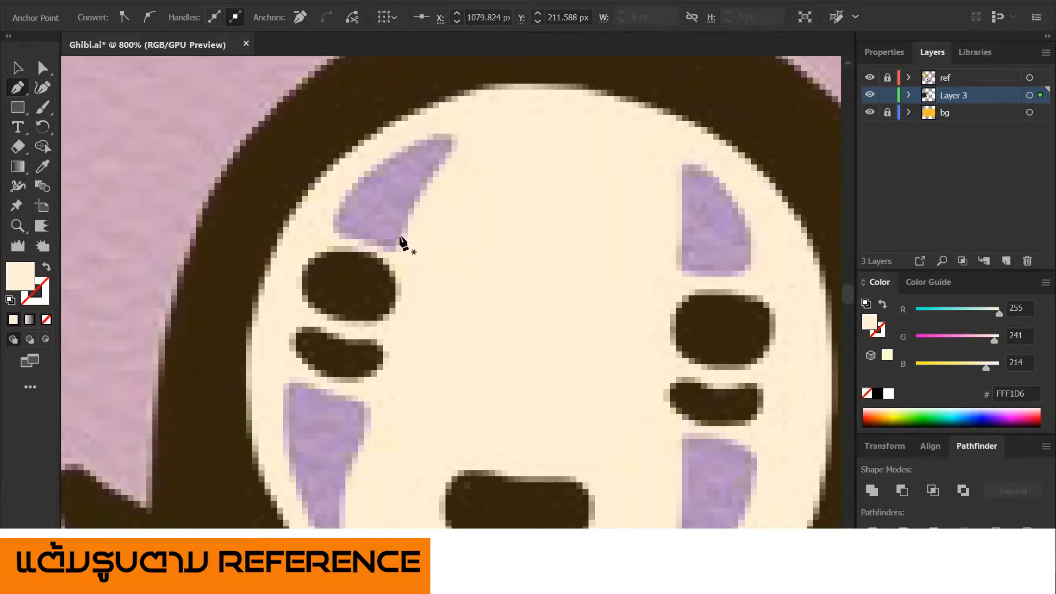
pyautogui.click(401, 244)
pyautogui.moveTo(451, 148); pyautogui.dragTo(467, 131)
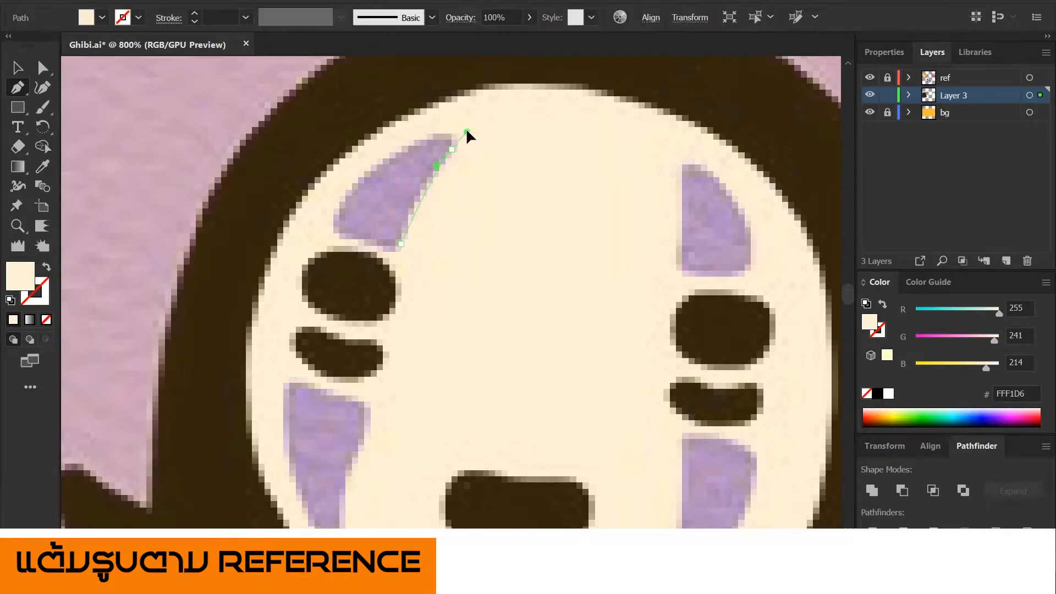
pyautogui.moveTo(380, 165); pyautogui.dragTo(367, 180)
pyautogui.moveTo(343, 236); pyautogui.dragTo(405, 227)
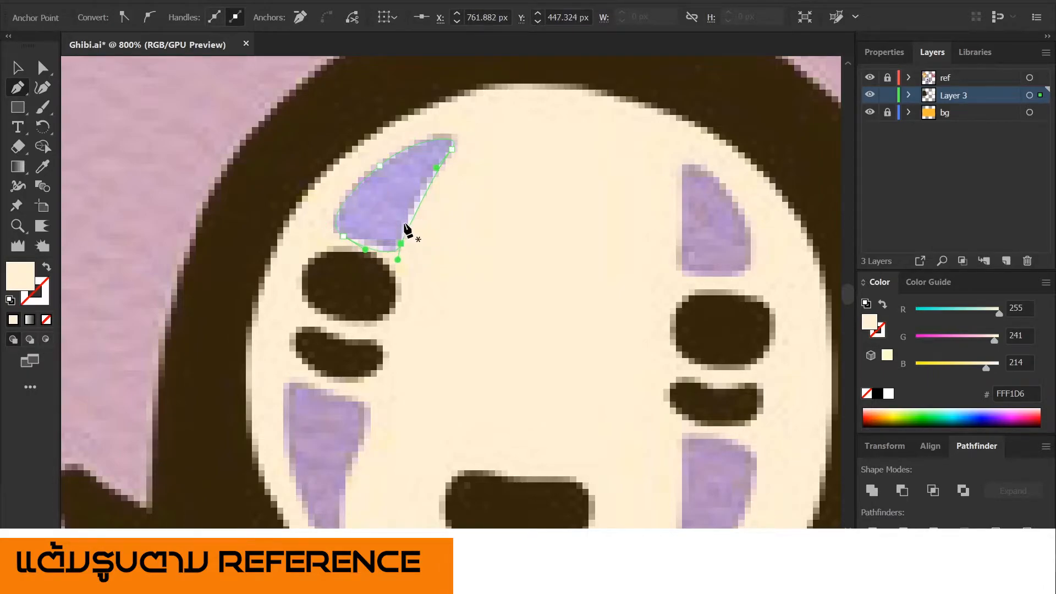
# Fill the upper-left face mark with the purple B18FBF sampled from the mark above the right eye.
pyautogui.press('i')
pyautogui.click(721, 231)
pyautogui.press('v')
# Trace the purple mark below the left eye in drawing 3 as a closed Pen tool path.
pyautogui.moveTo(401, 292); pyautogui.dragTo(450, 219)
pyautogui.press('p')
pyautogui.click(382, 281)
pyautogui.moveTo(416, 327); pyautogui.dragTo(407, 350)
pyautogui.moveTo(398, 422); pyautogui.dragTo(406, 438)
pyautogui.click(347, 391)
pyautogui.moveTo(331, 338); pyautogui.dragTo(330, 320)
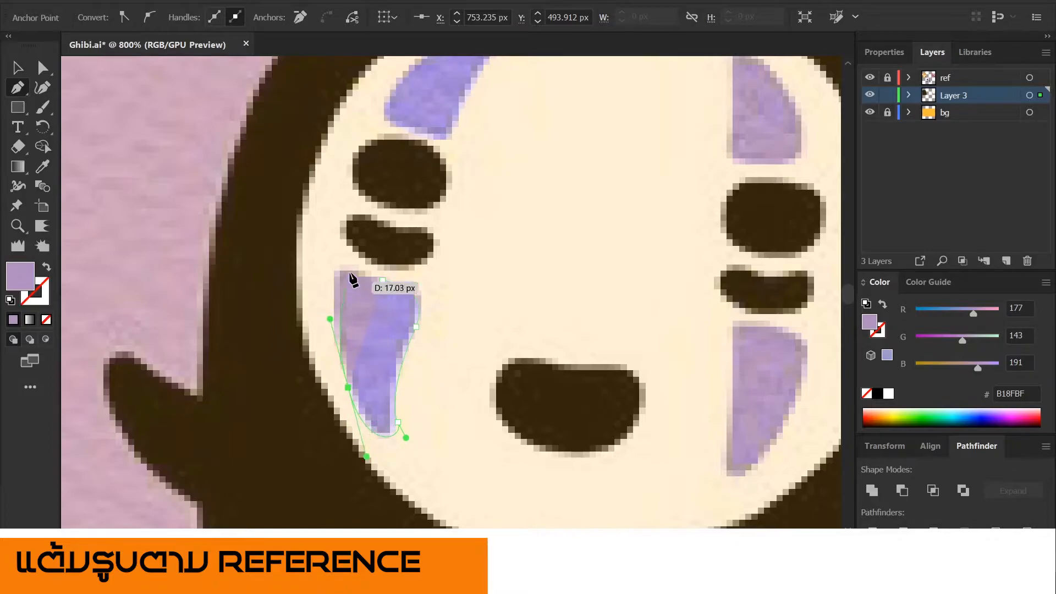
pyautogui.moveTo(353, 272); pyautogui.dragTo(372, 277)
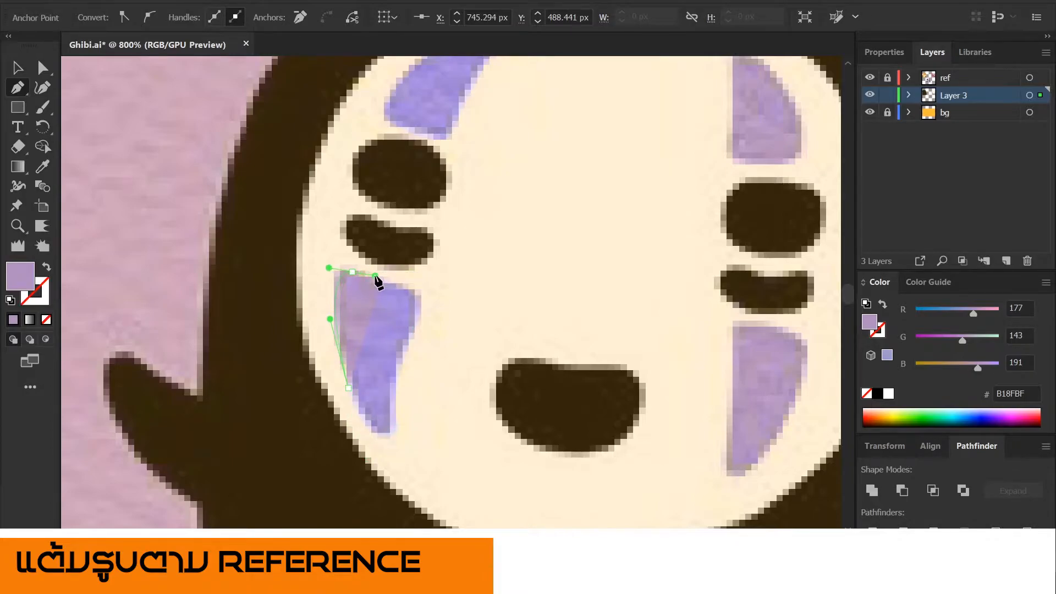
pyautogui.click(416, 327)
# Fill the lower-left face mark with the sampled purple A489E1.
pyautogui.press('i')
pyautogui.click(392, 325)
pyautogui.press('v')
# Trace the left eye in drawing 3 as a closed Pen tool path and fill it with the sampled dark color 211B2D.
pyautogui.hotkey('ctrl', '-')
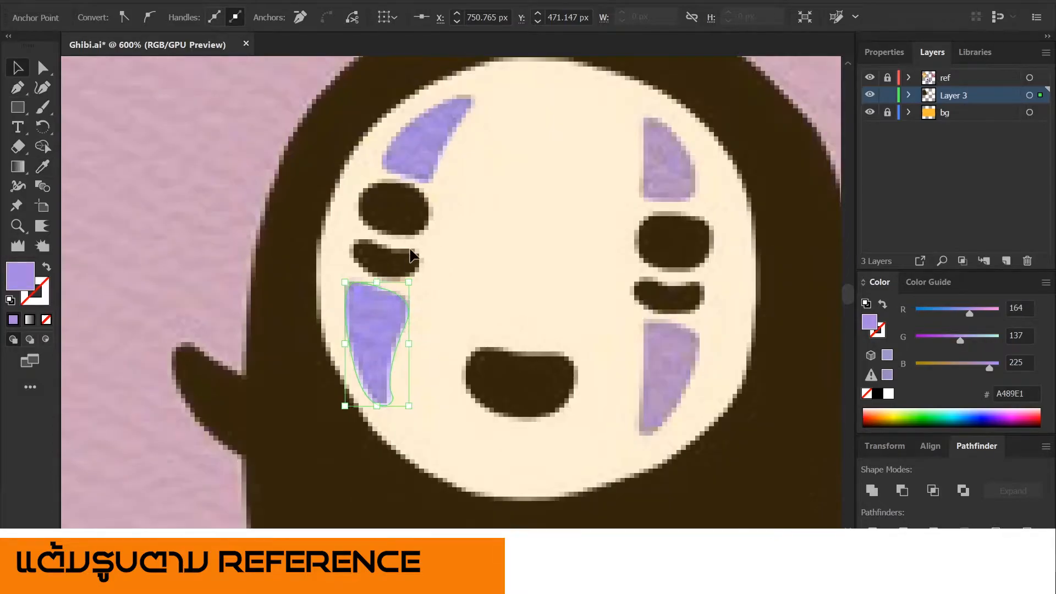
pyautogui.press('p')
pyautogui.click(399, 183)
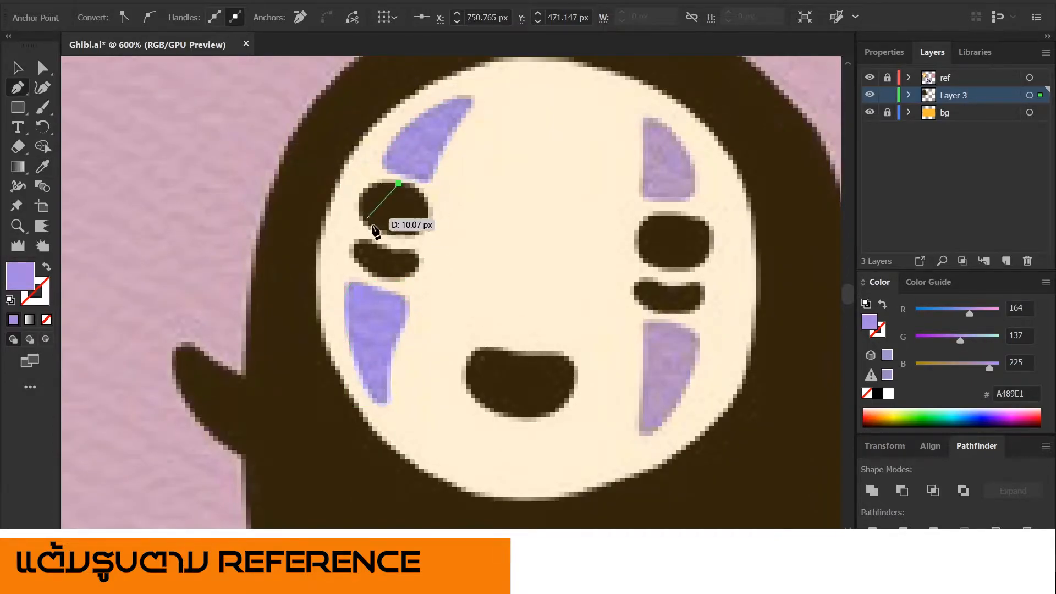
pyautogui.moveTo(378, 228); pyautogui.dragTo(419, 266)
pyautogui.hotkey('ctrl', 'z')
pyautogui.moveTo(361, 205); pyautogui.dragTo(367, 234)
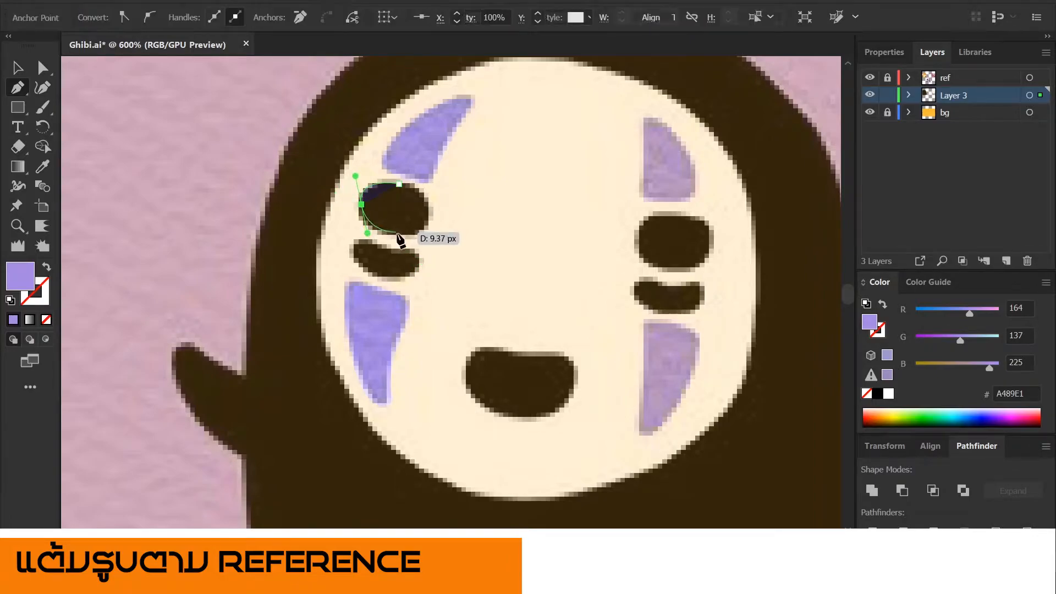
pyautogui.click(401, 235)
pyautogui.moveTo(433, 213); pyautogui.dragTo(440, 192)
pyautogui.click(398, 183)
pyautogui.press('i')
pyautogui.click(410, 209)
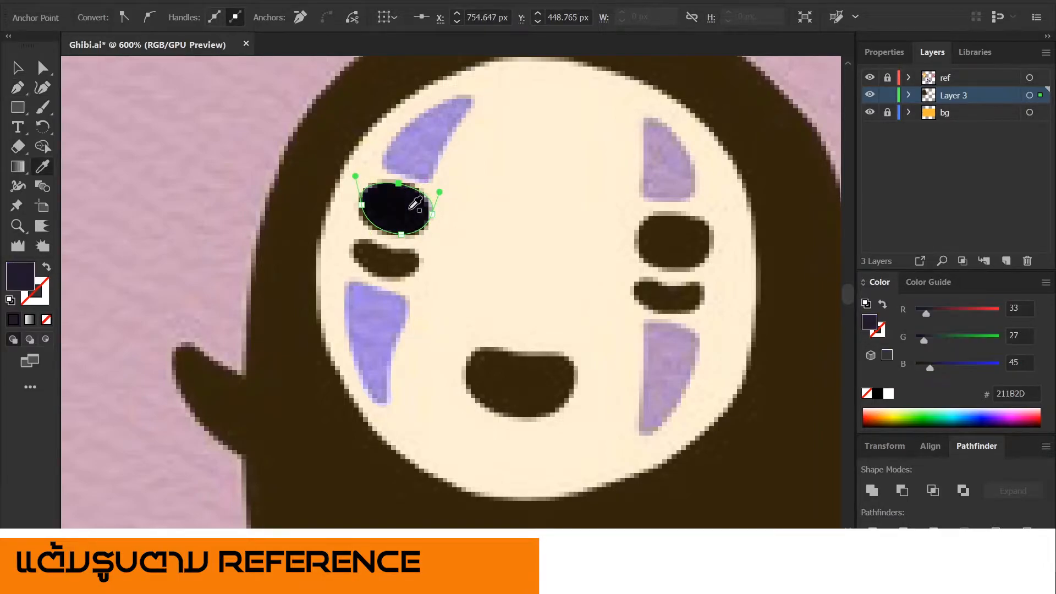
# Trace the dark mark directly under the left eye as a closed path and fill it with 08060A sampled from the eye.
pyautogui.press('p')
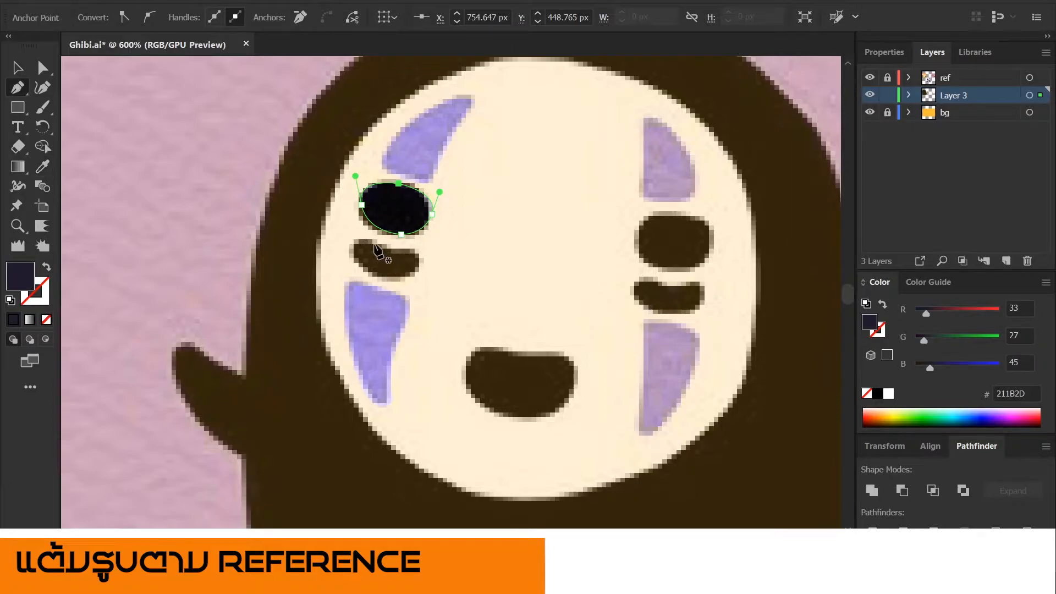
pyautogui.click(382, 247)
pyautogui.moveTo(420, 251); pyautogui.dragTo(359, 241)
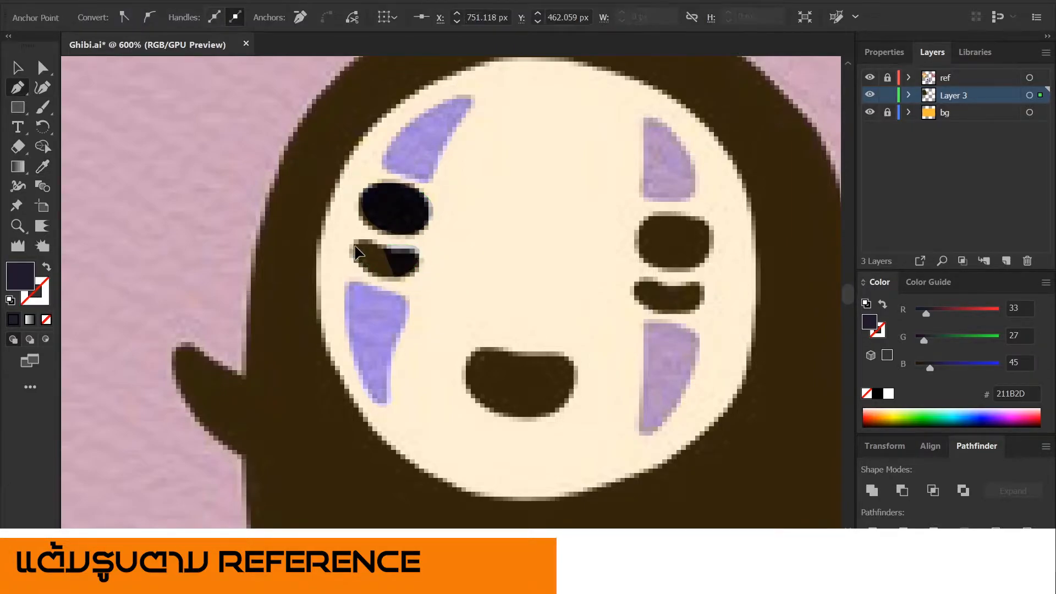
pyautogui.click(385, 247)
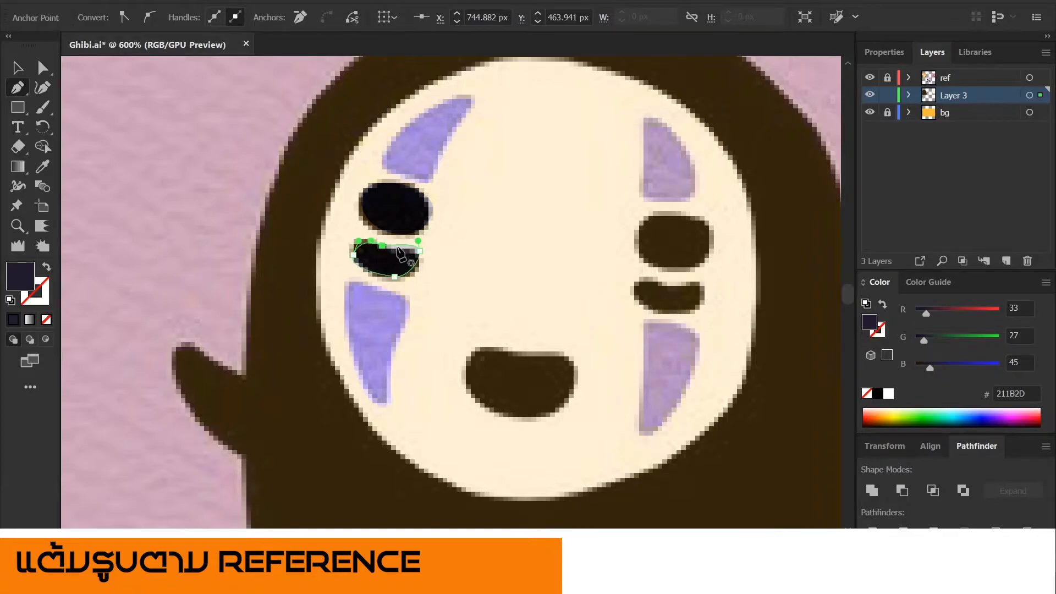
pyautogui.press('i')
pyautogui.click(416, 208)
pyautogui.press('v')
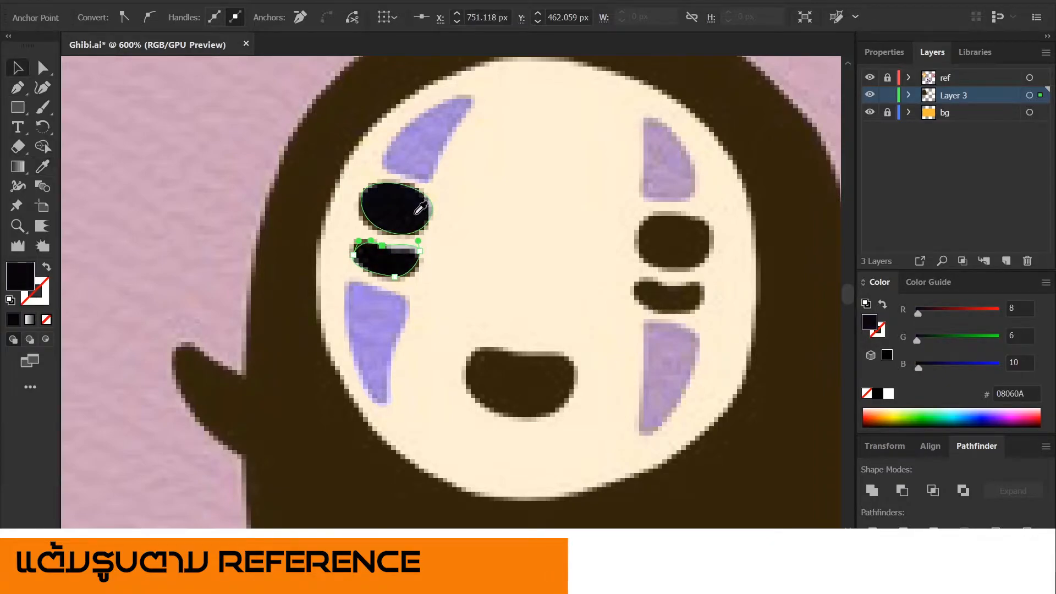
# Trace the mouth in drawing 3 as a closed Pen tool path and fill it with the sampled near-black 020102.
pyautogui.press('p')
pyautogui.click(516, 353)
pyautogui.moveTo(576, 365); pyautogui.dragTo(575, 385)
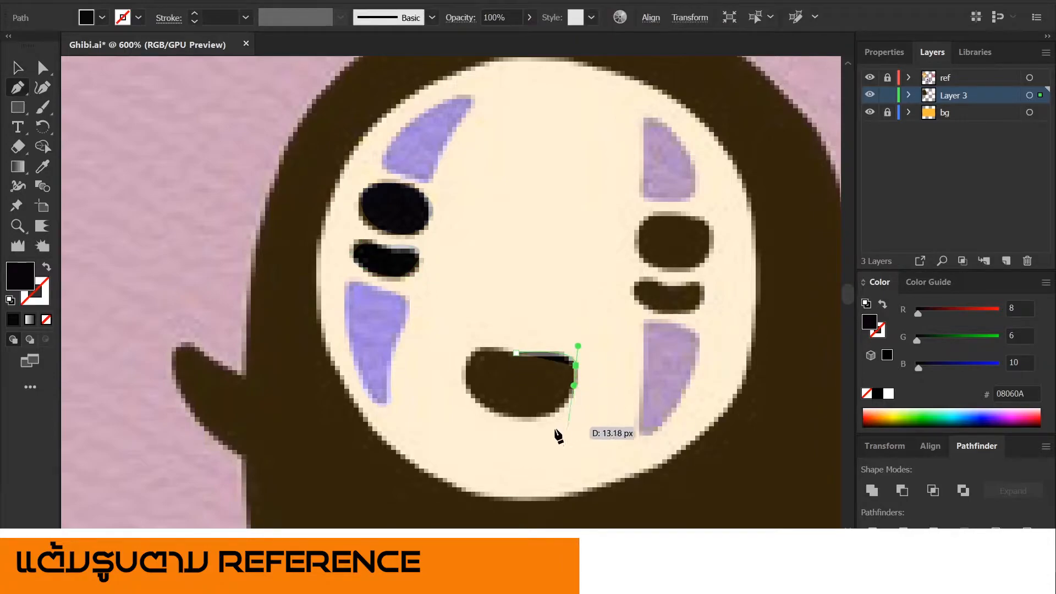
pyautogui.moveTo(522, 417); pyautogui.dragTo(475, 415)
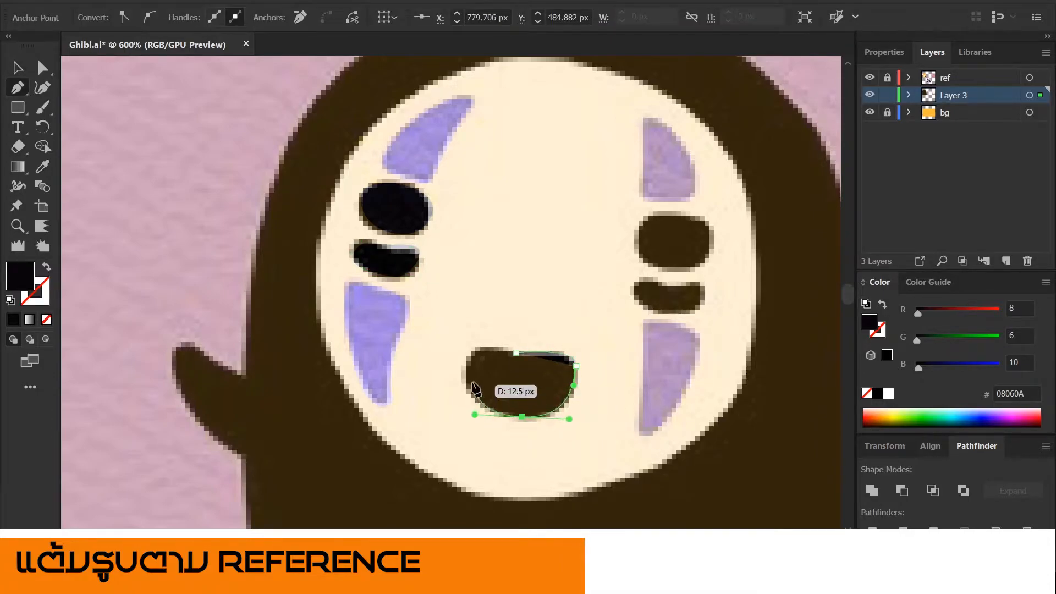
pyautogui.moveTo(468, 378); pyautogui.dragTo(559, 353)
pyautogui.click(516, 354)
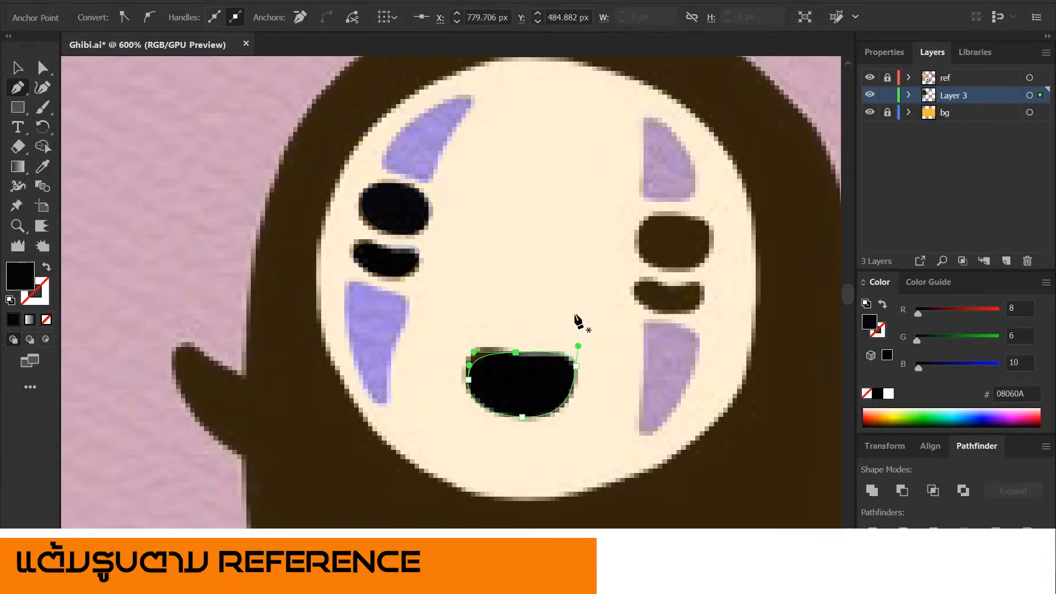
pyautogui.press('i')
pyautogui.press('v')
# Duplicate the left eye, the mark under it and both purple face marks onto the right half of the face.
pyautogui.scroll(-2, 498, 353)
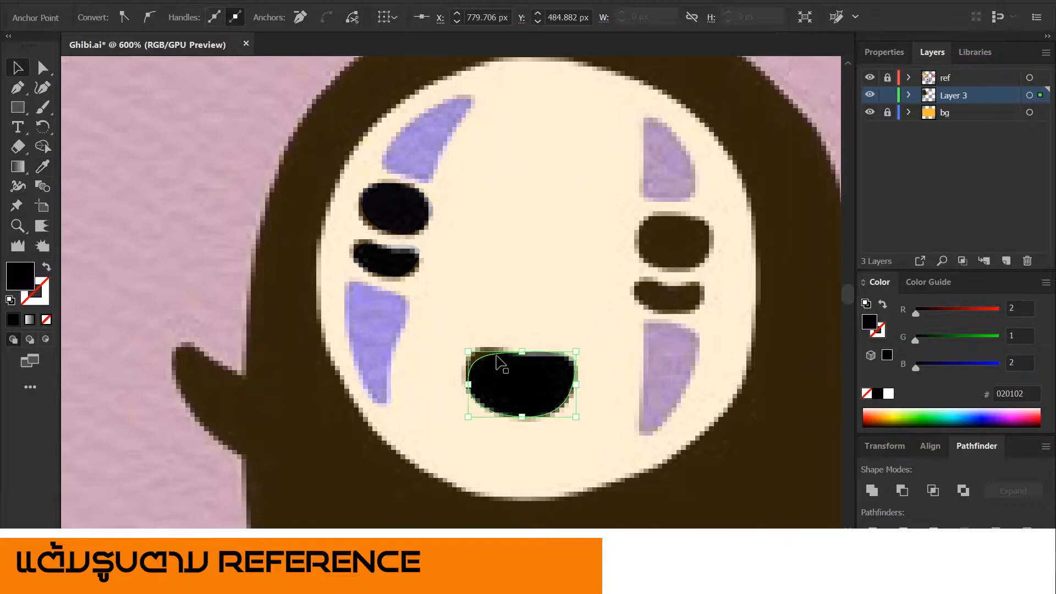
pyautogui.scroll(3, 482, 342)
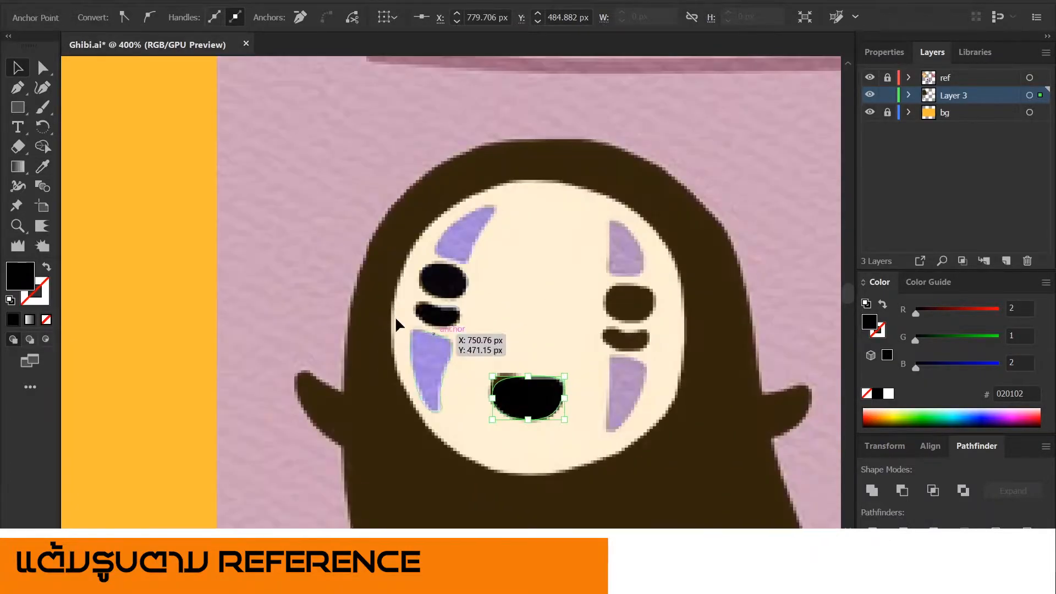
pyautogui.click(440, 377)
pyautogui.keyDown('shift'); pyautogui.click(437, 316); pyautogui.keyUp('shift')
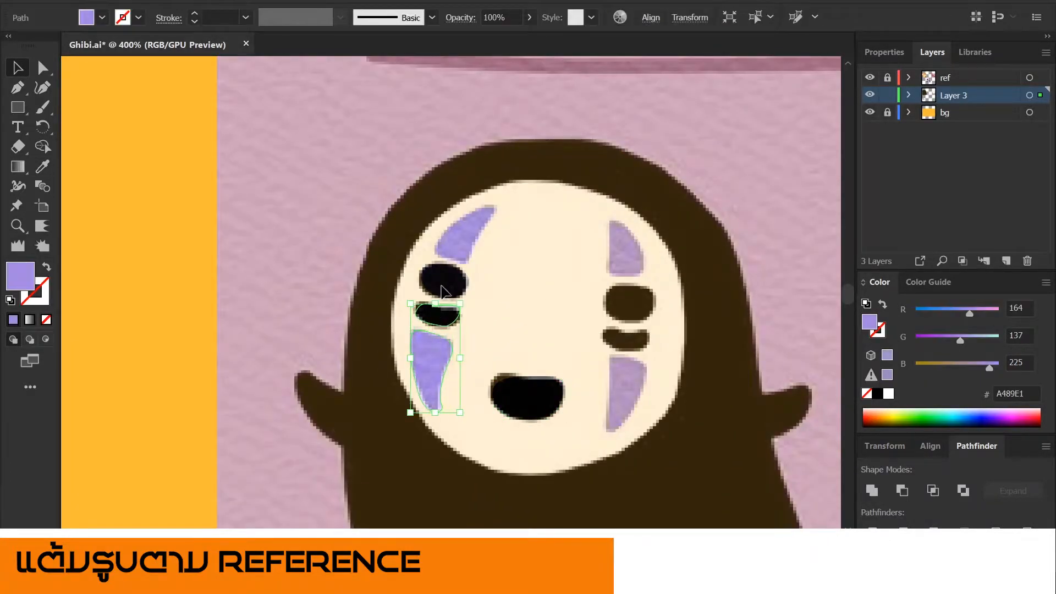
pyautogui.keyDown('shift'); pyautogui.click(445, 280); pyautogui.keyUp('shift')
pyautogui.keyDown('shift'); pyautogui.click(464, 243); pyautogui.keyUp('shift')
pyautogui.moveTo(464, 244); pyautogui.dragTo(618, 243)
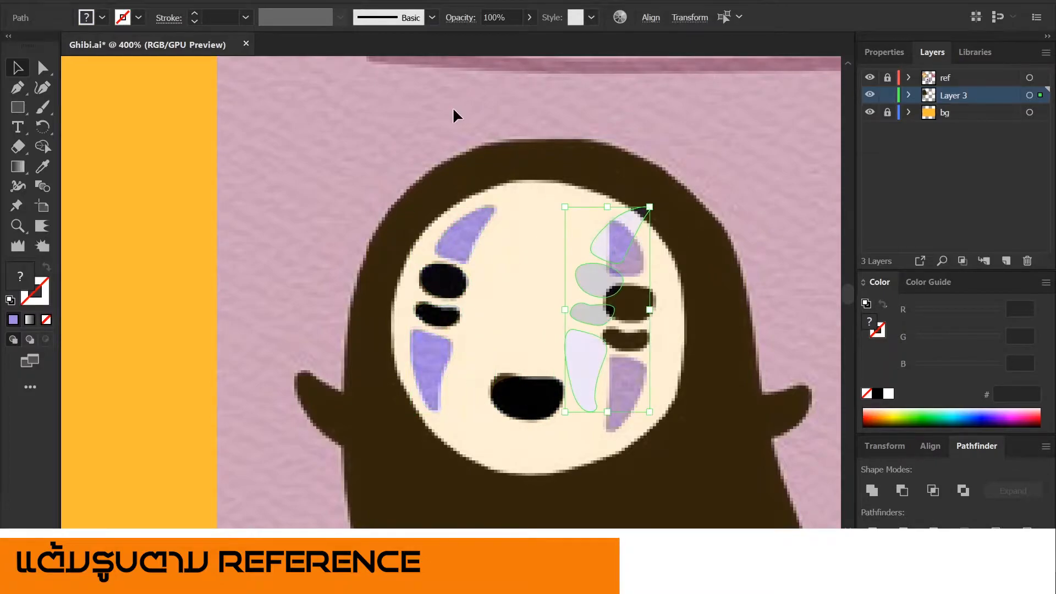
# Reflect the duplicated eye and face marks across the vertical axis.
pyautogui.click(141, 1)
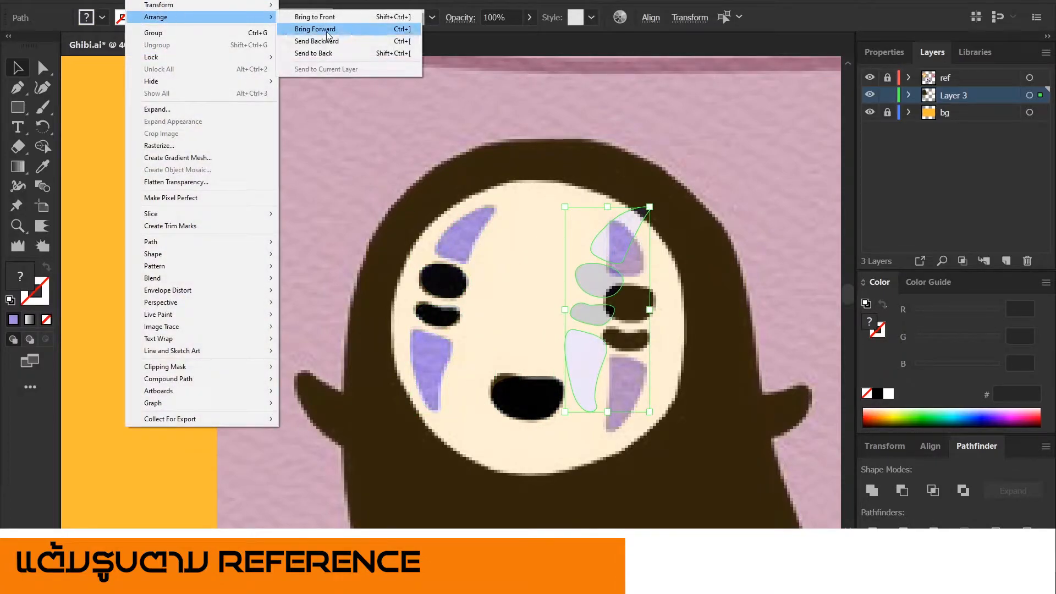
pyautogui.moveTo(231, 8)
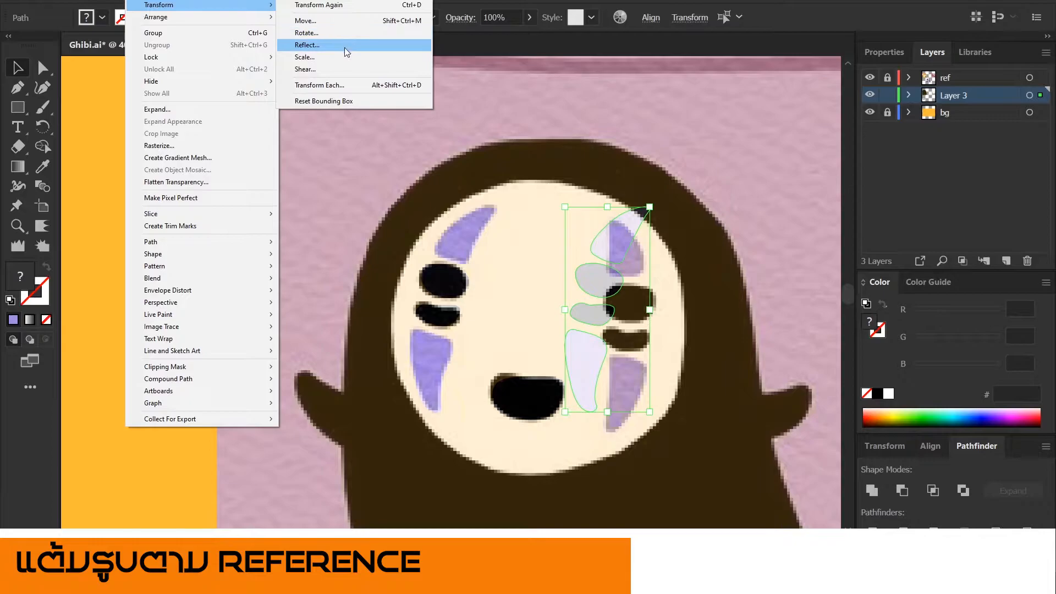
pyautogui.click(344, 46)
pyautogui.click(625, 330)
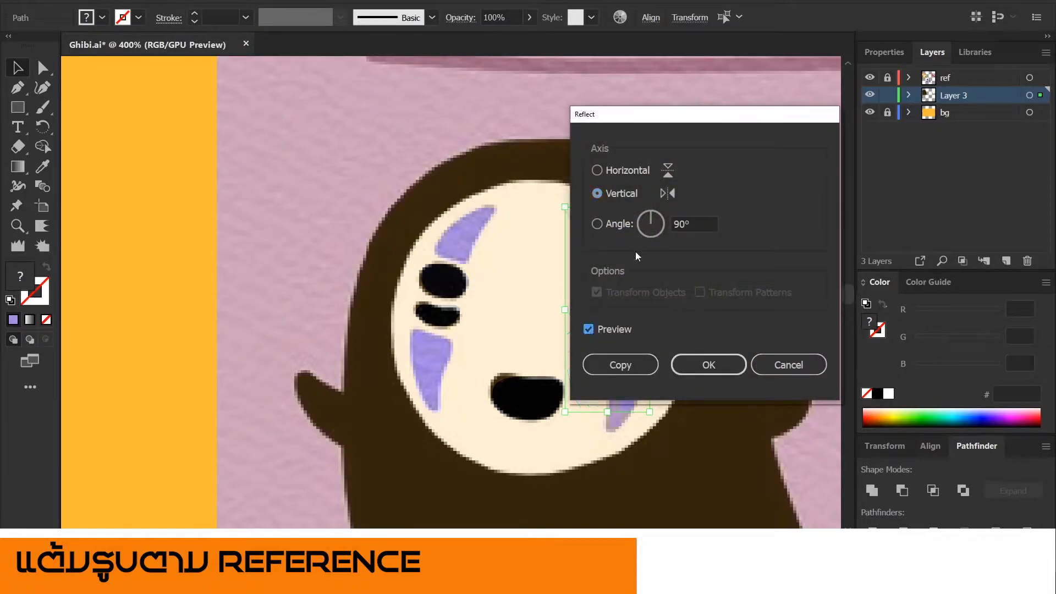
pyautogui.moveTo(657, 117); pyautogui.dragTo(797, 129)
pyautogui.click(840, 373)
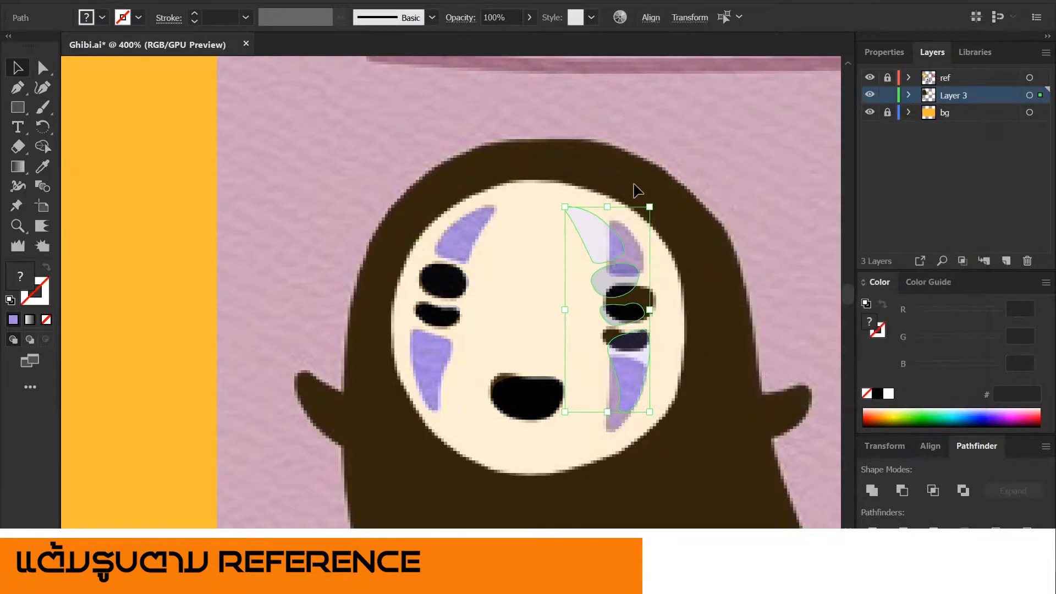
# Rotate and move the mirrored eye and marks to match the right side of the reference face, then deselect them.
pyautogui.moveTo(656, 203); pyautogui.dragTo(656, 275)
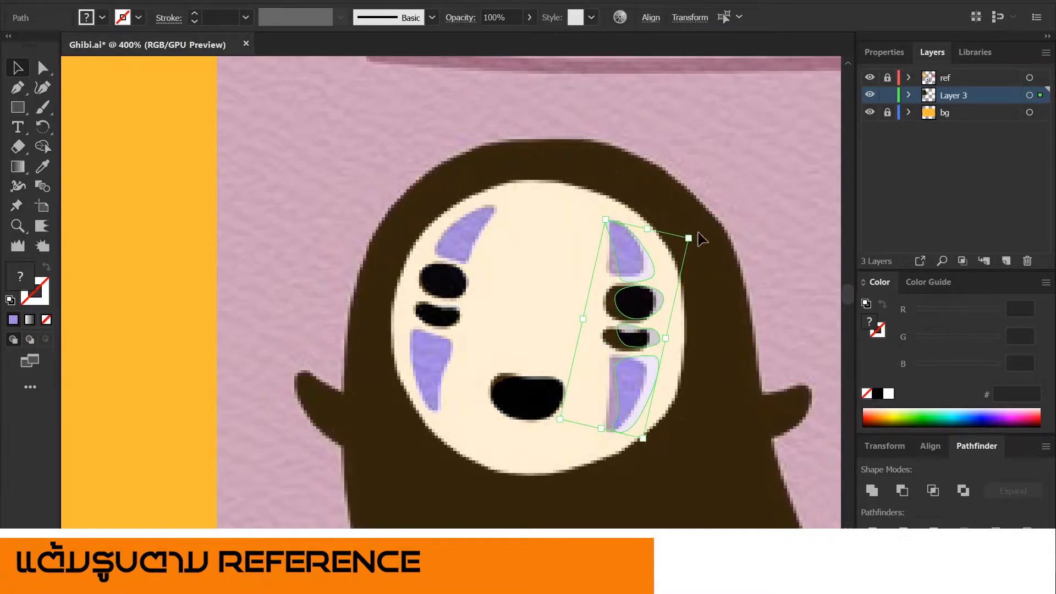
pyautogui.moveTo(697, 236)
pyautogui.mouseDown()
pyautogui.moveTo(738, 243)
pyautogui.moveTo(709, 248)
pyautogui.mouseUp()
pyautogui.moveTo(647, 287); pyautogui.dragTo(632, 303)
pyautogui.hotkey('ctrl', '-')
pyautogui.hotkey('ctrl', '-')
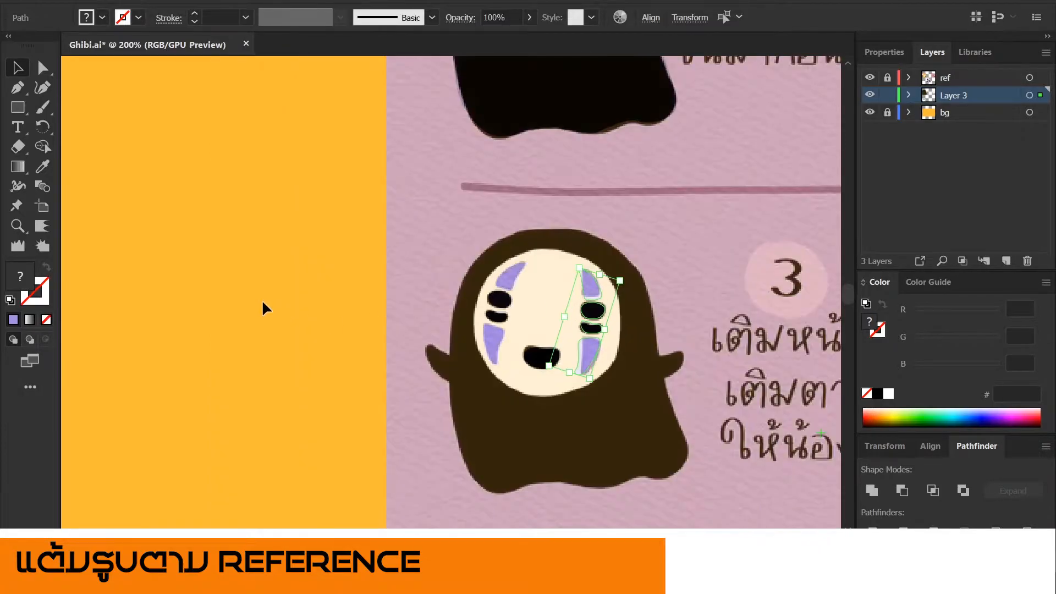
pyautogui.click(395, 313)
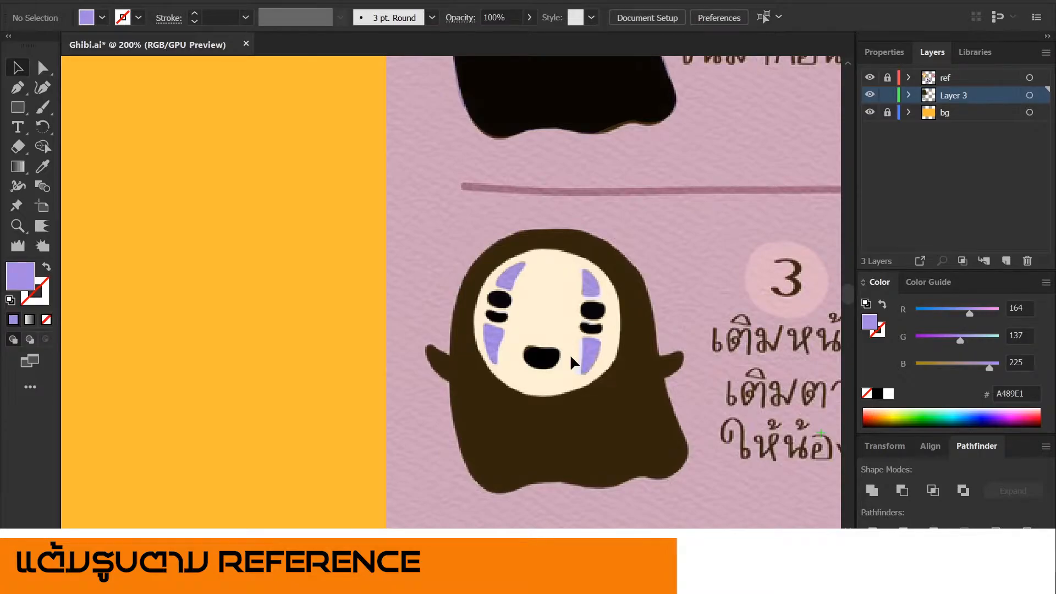
# Trace the left arm in drawing 3 with the Pen tool, overlapping the body, and fill it with the sampled brown 33250A.
pyautogui.press('p')
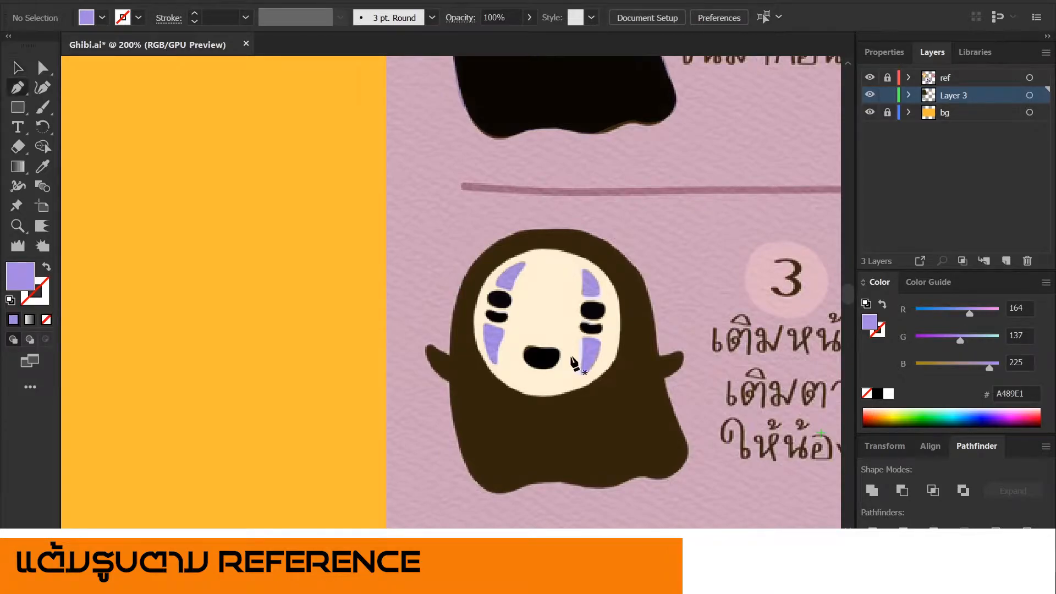
pyautogui.hotkey('ctrl', '+')
pyautogui.hotkey('ctrl', '+')
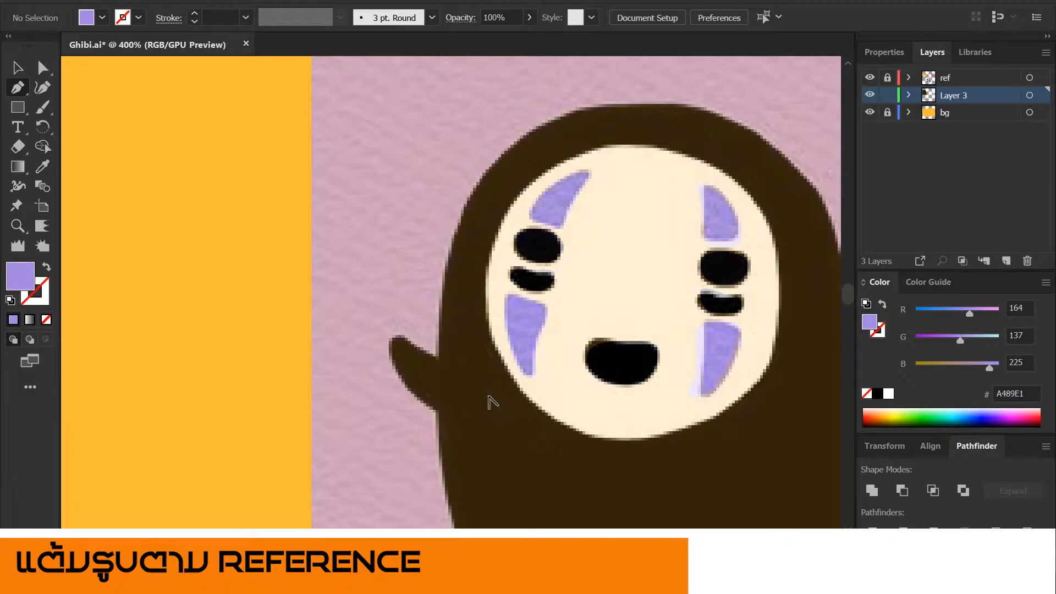
pyautogui.click(511, 397)
pyautogui.moveTo(404, 336); pyautogui.dragTo(392, 315)
pyautogui.moveTo(402, 383); pyautogui.dragTo(420, 395)
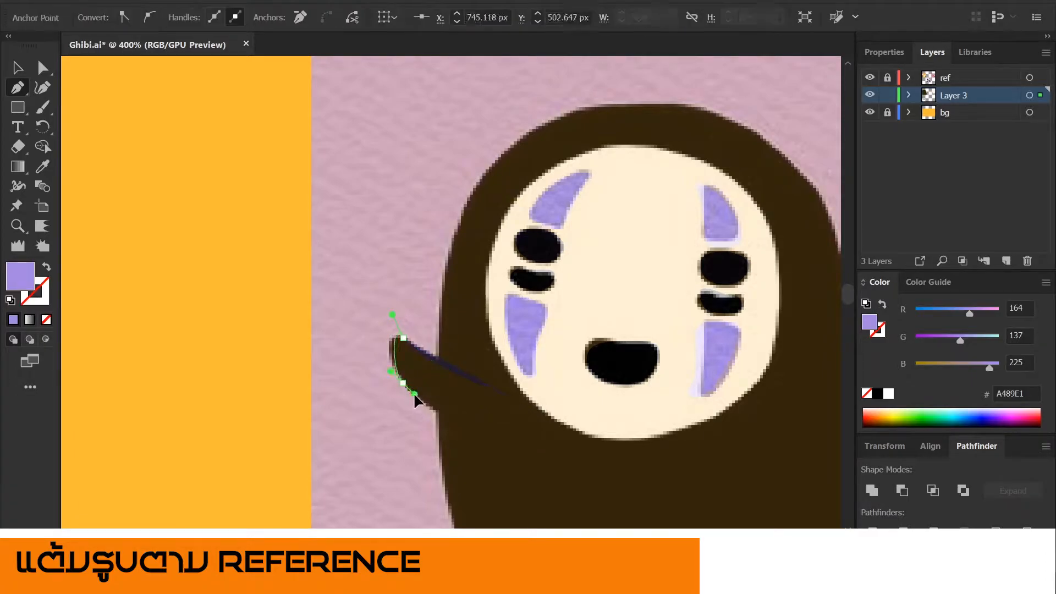
pyautogui.moveTo(495, 438); pyautogui.dragTo(516, 426)
pyautogui.press('i')
pyautogui.click(564, 484)
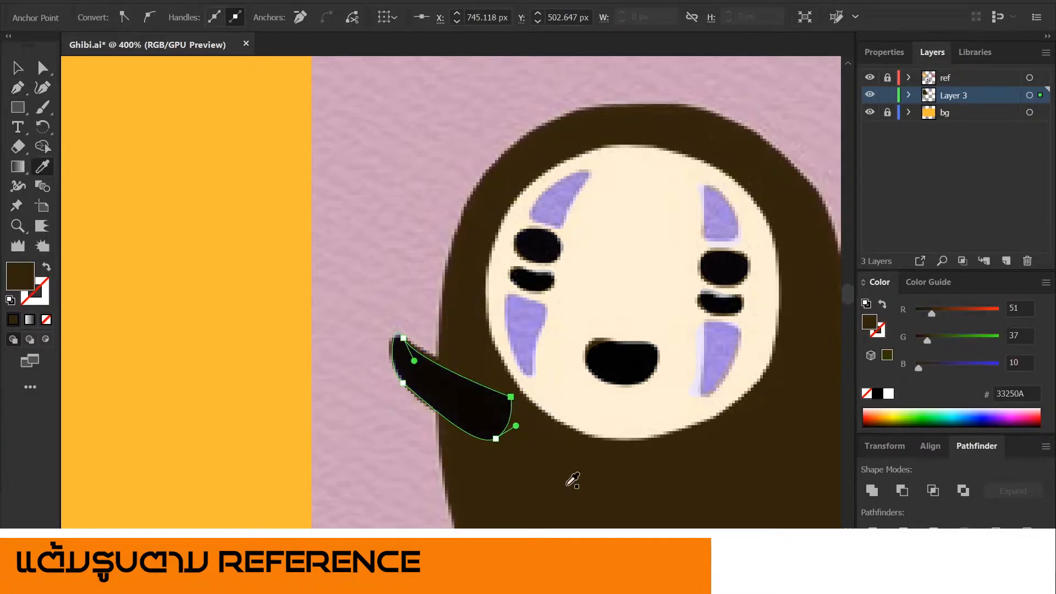
# Trace the right arm in drawing 3 with the Pen tool, overlapping the body, using the brown fill 33250A.
pyautogui.hscroll(5, 360, 373)
pyautogui.press('v')
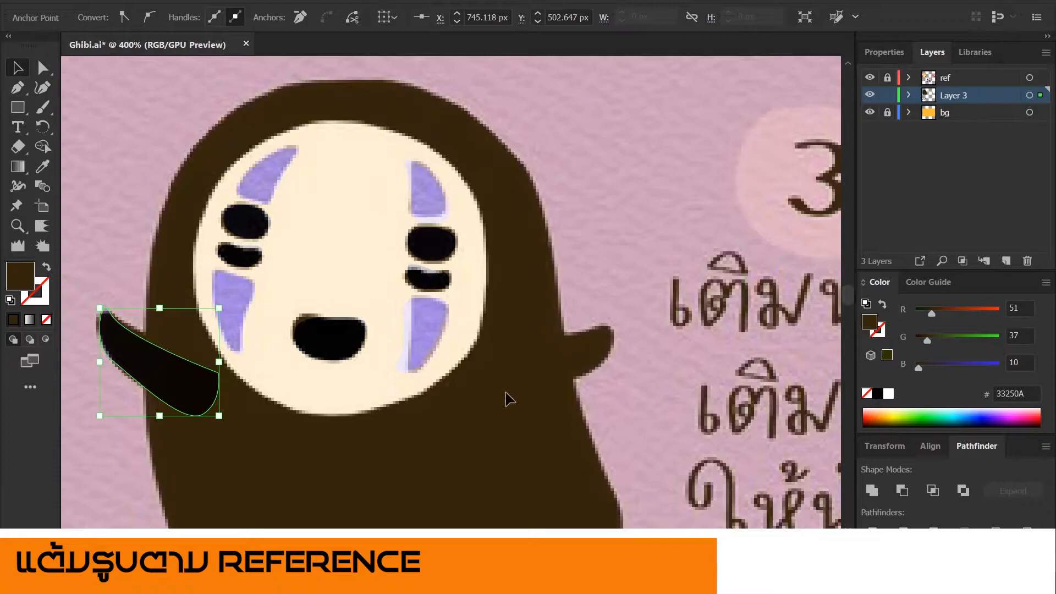
pyautogui.press('p')
pyautogui.moveTo(500, 325); pyautogui.dragTo(632, 306)
pyautogui.moveTo(588, 373); pyautogui.dragTo(553, 383)
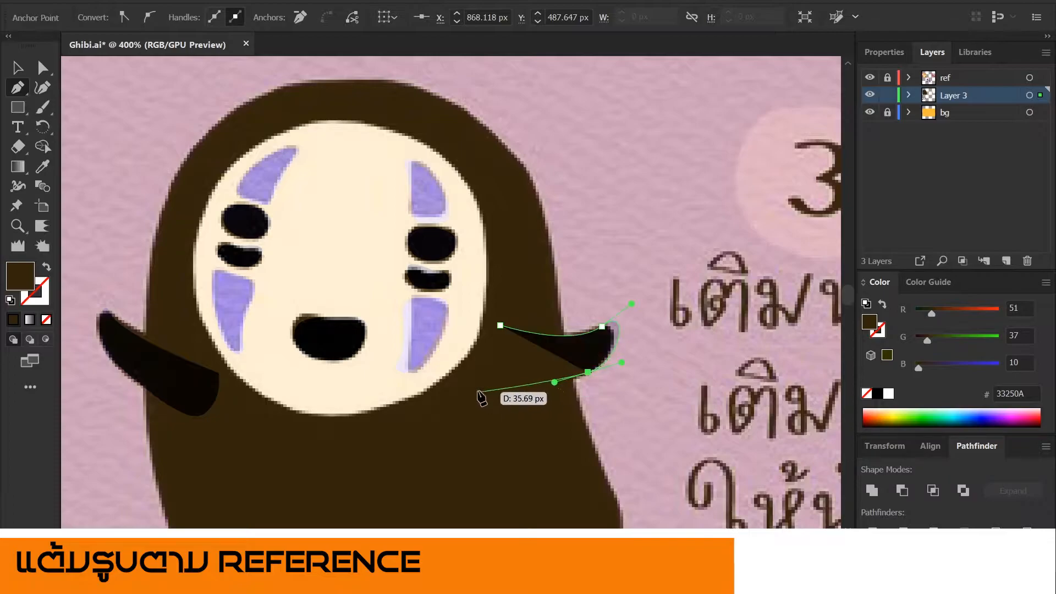
pyautogui.click(478, 391)
pyautogui.press('o')
pyautogui.press('v')
# Draw a cheek-sized circle in the drawing with the flower and fill it with the cheek color FF8C6D sampled from the reference.
pyautogui.scroll(-3, 500, 325)
pyautogui.moveTo(770, 327); pyautogui.dragTo(444, 340)
pyautogui.scroll(2, 523, 352)
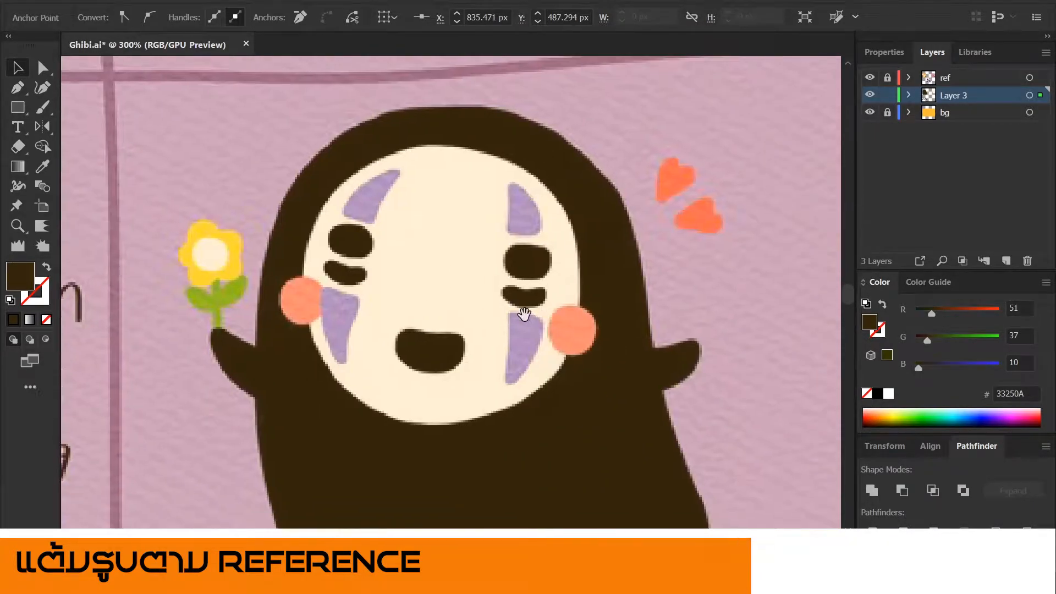
pyautogui.press('p')
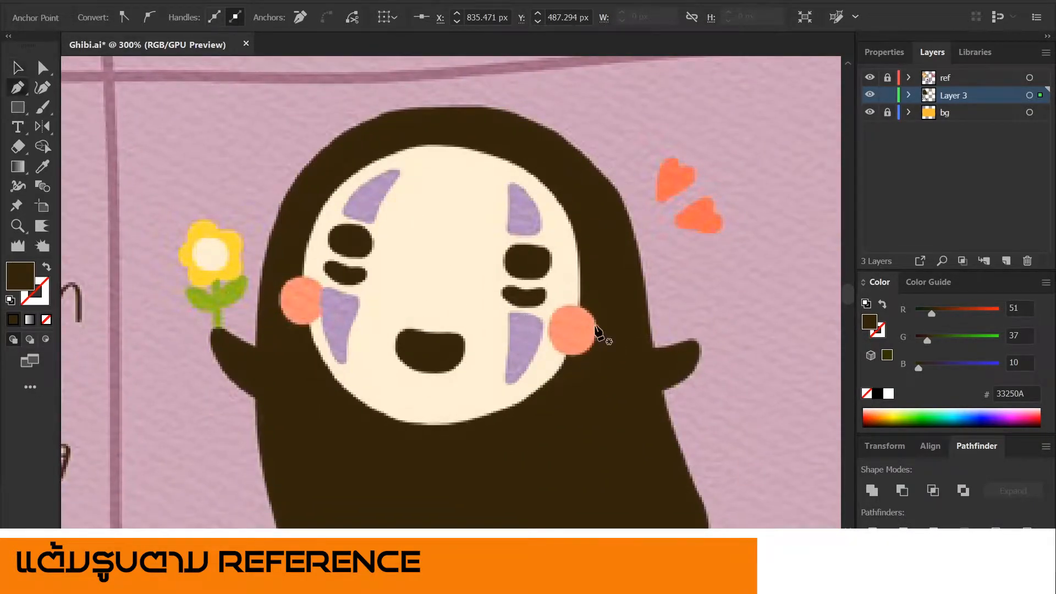
pyautogui.press('l')
pyautogui.moveTo(555, 307); pyautogui.dragTo(592, 337)
pyautogui.press('i')
pyautogui.click(309, 299)
# Place the cheek circle over the left cheek of the reference character holding the flower.
pyautogui.press('v')
pyautogui.moveTo(507, 339); pyautogui.dragTo(298, 302)
pyautogui.hotkey('alt', 'shift')
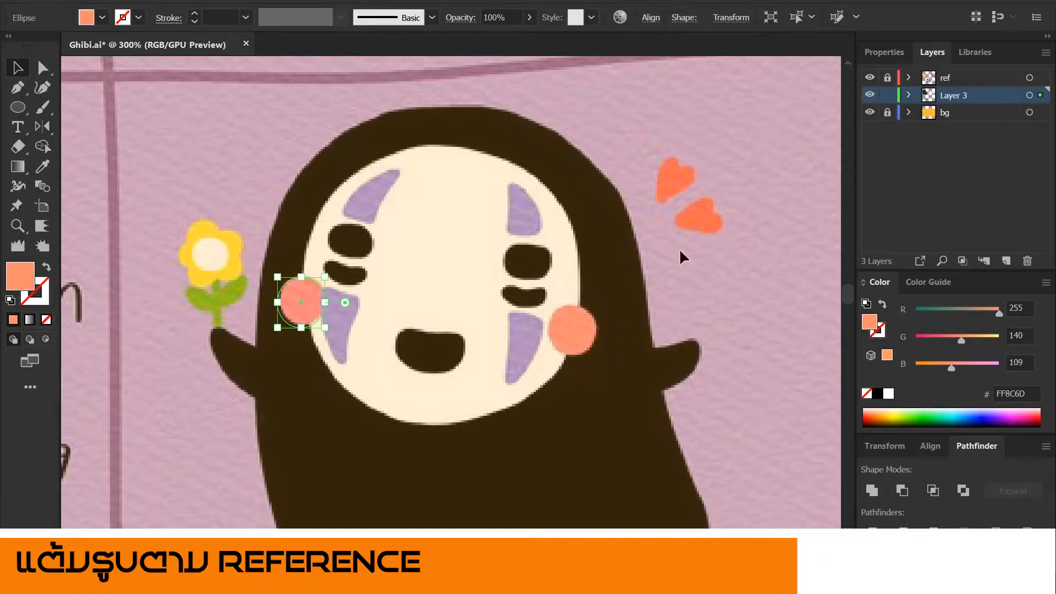
# Trace the upper heart beside the character with the Pen tool and fill it with the orange-red FF7154 sampled from the reference.
pyautogui.press('p')
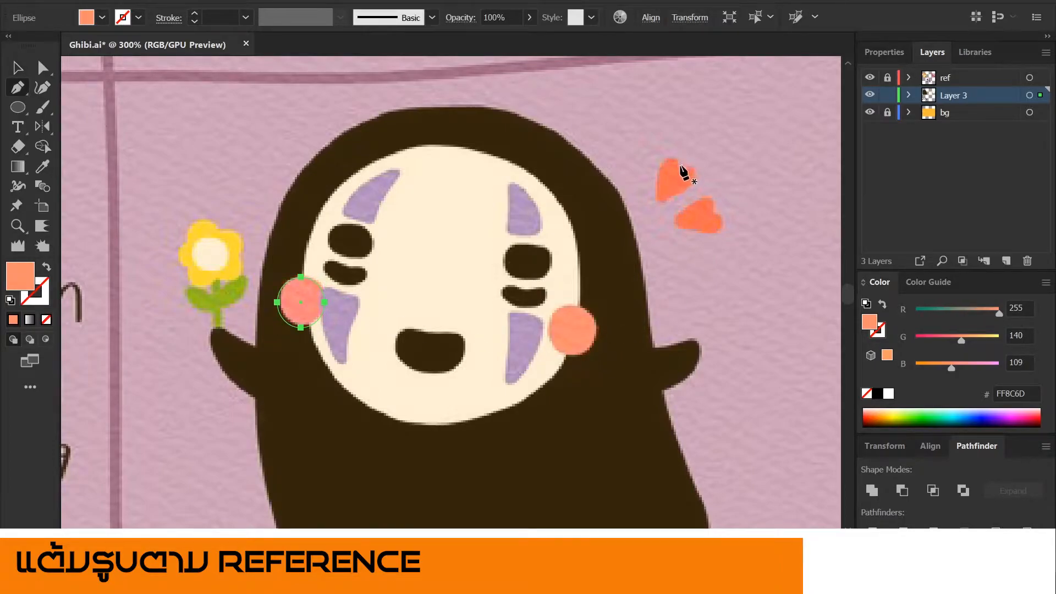
pyautogui.scroll(4, 682, 173)
pyautogui.click(574, 187)
pyautogui.moveTo(538, 219); pyautogui.dragTo(534, 230)
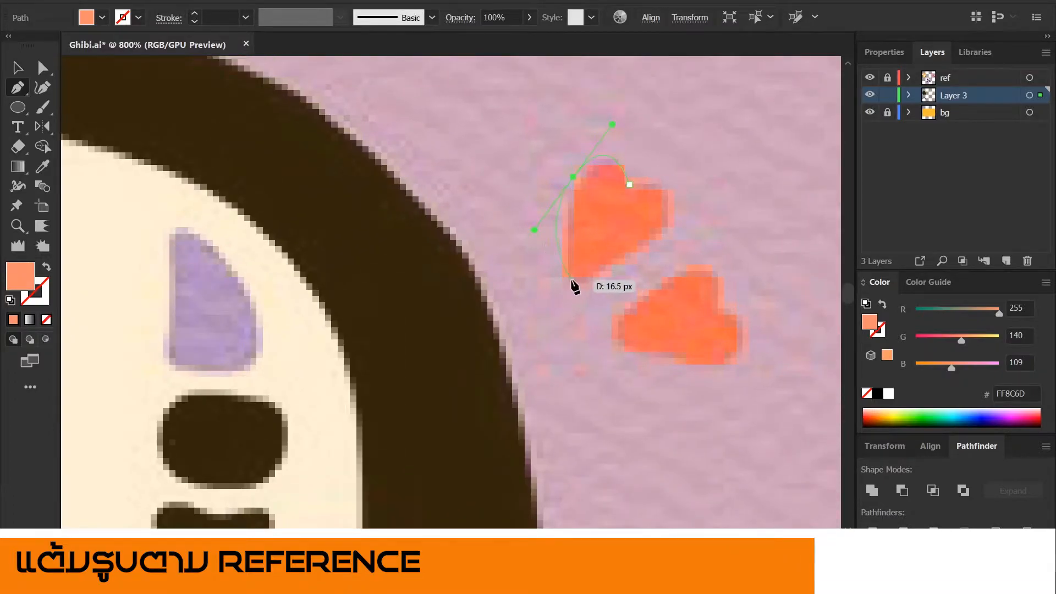
pyautogui.hotkey('ctrl', 'z')
pyautogui.moveTo(584, 177); pyautogui.dragTo(567, 228)
pyautogui.click(574, 275)
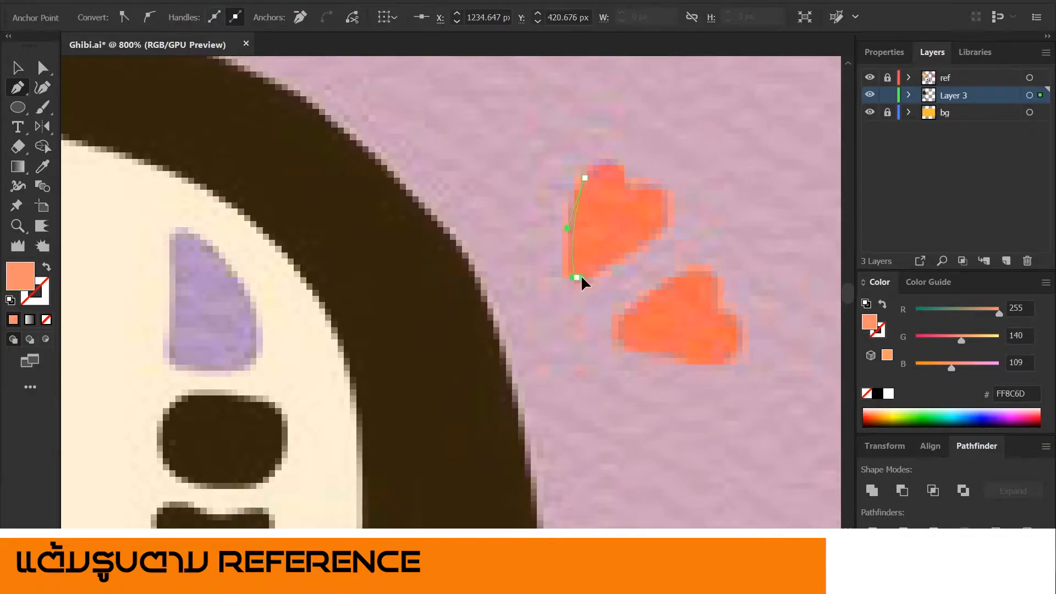
pyautogui.moveTo(673, 220); pyautogui.dragTo(665, 240)
pyautogui.moveTo(629, 185); pyautogui.dragTo(616, 195)
pyautogui.press('i')
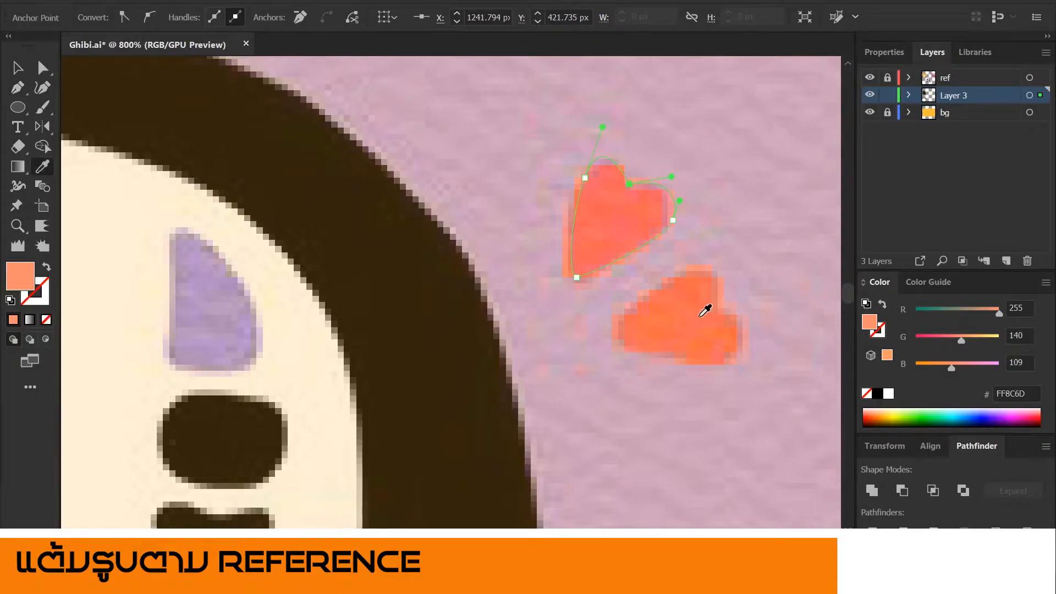
pyautogui.click(707, 307)
# Trace the lower heart beside the character with the Pen tool, using the orange-red fill FF7154.
pyautogui.press('p')
pyautogui.click(726, 300)
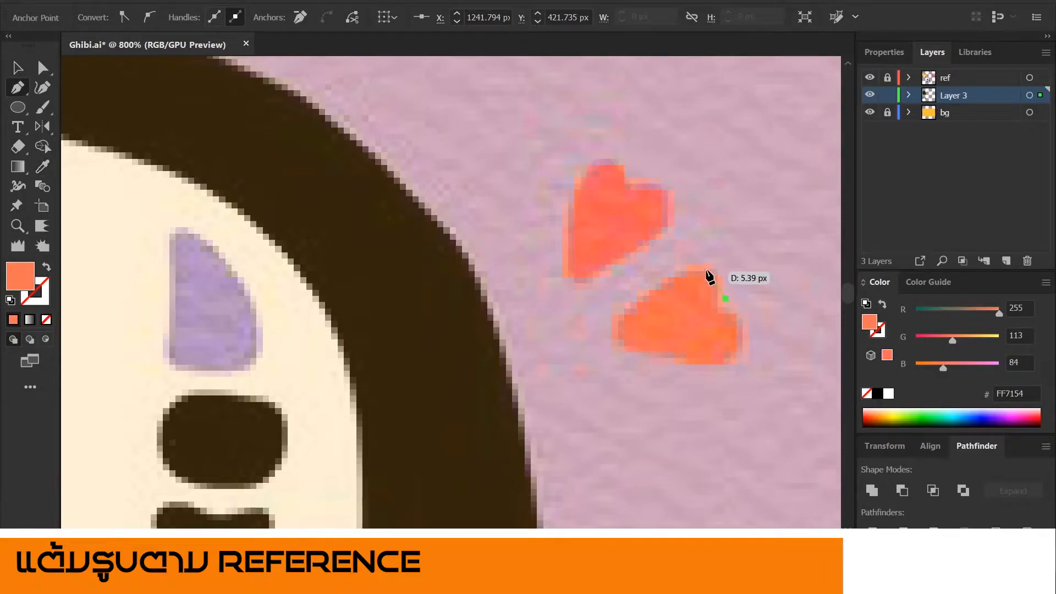
pyautogui.moveTo(716, 268); pyautogui.dragTo(699, 267)
pyautogui.moveTo(618, 322); pyautogui.dragTo(620, 337)
pyautogui.moveTo(718, 361); pyautogui.dragTo(728, 305)
# Trace the flower's petal outline with the Pen tool and fill it with the yellow FFCA33 sampled from the reference.
pyautogui.scroll(-5, 759, 287)
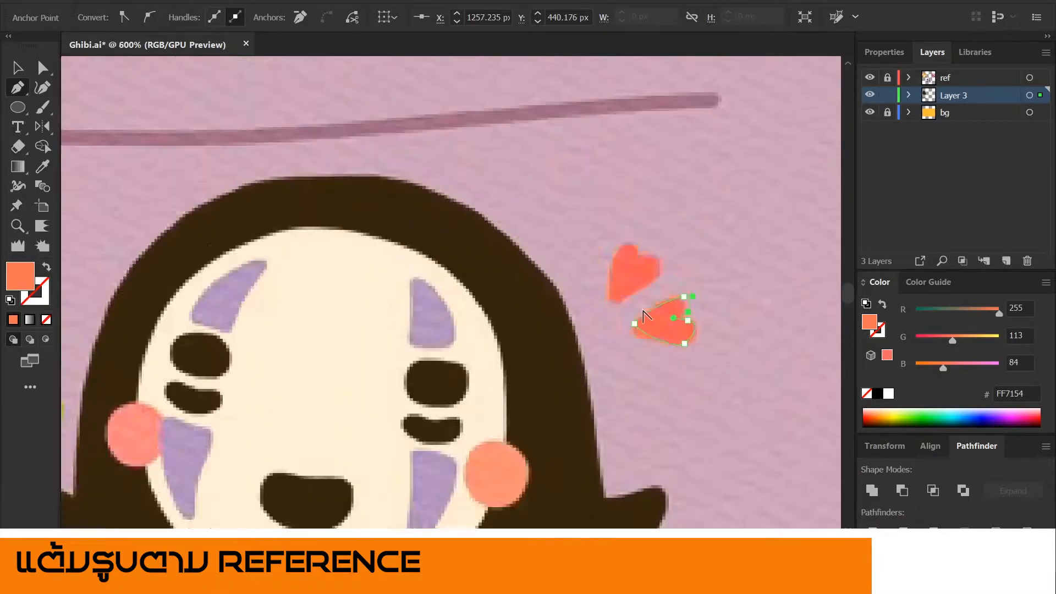
pyautogui.scroll(-5, 411, 311)
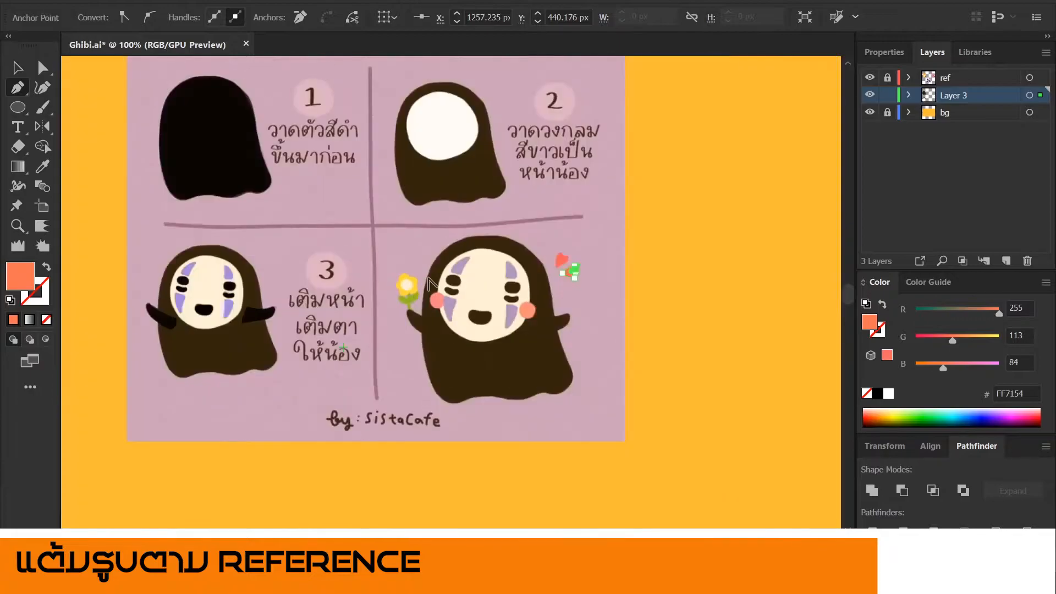
pyautogui.scroll(5, 408, 286)
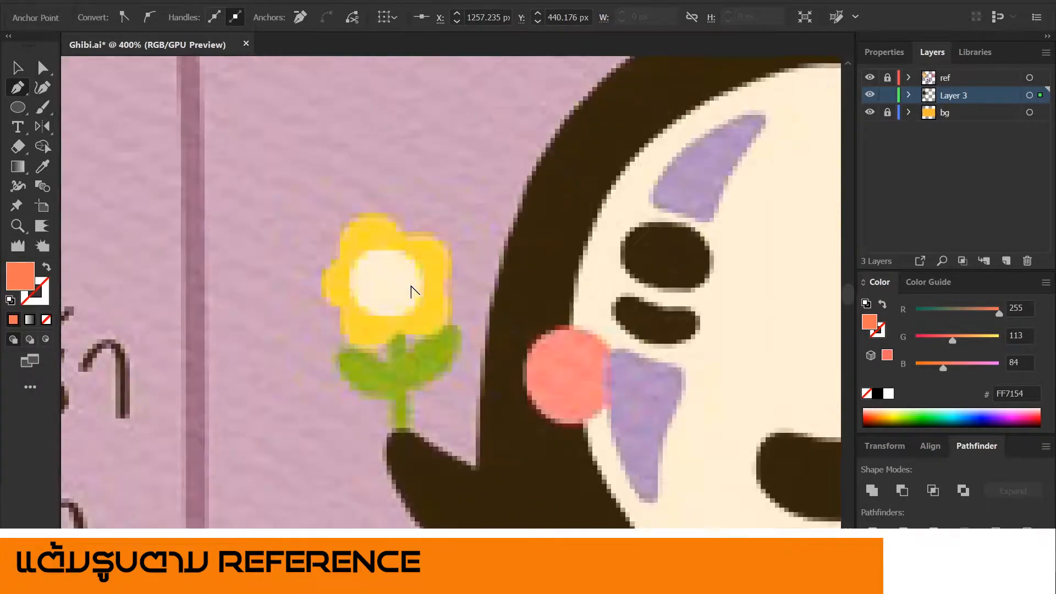
pyautogui.moveTo(444, 258); pyautogui.dragTo(450, 230)
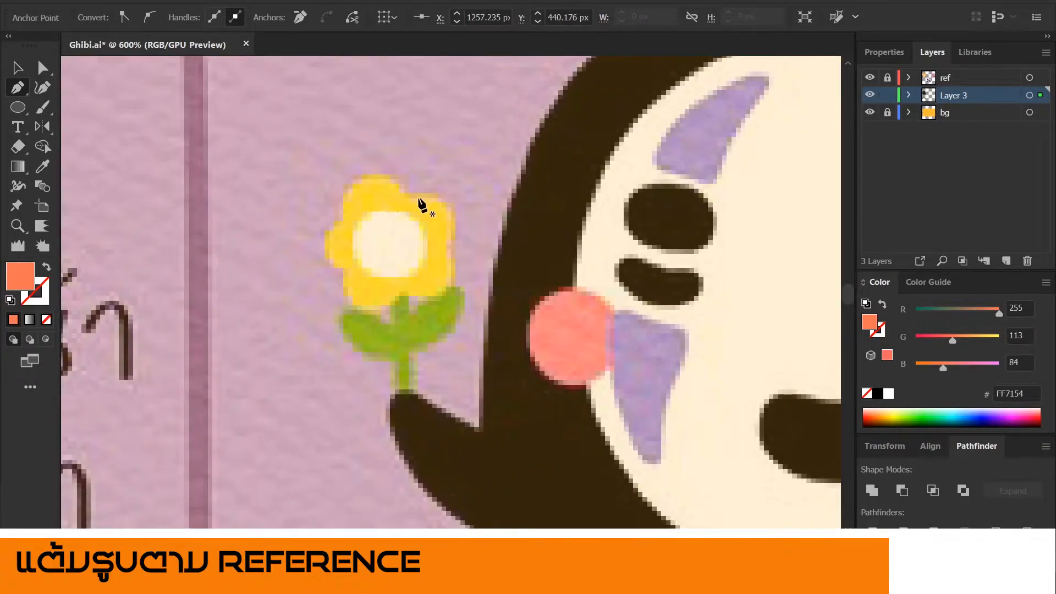
pyautogui.moveTo(400, 186); pyautogui.dragTo(324, 254)
pyautogui.moveTo(332, 265); pyautogui.dragTo(389, 305)
pyautogui.moveTo(421, 296); pyautogui.dragTo(447, 231)
pyautogui.click(451, 207)
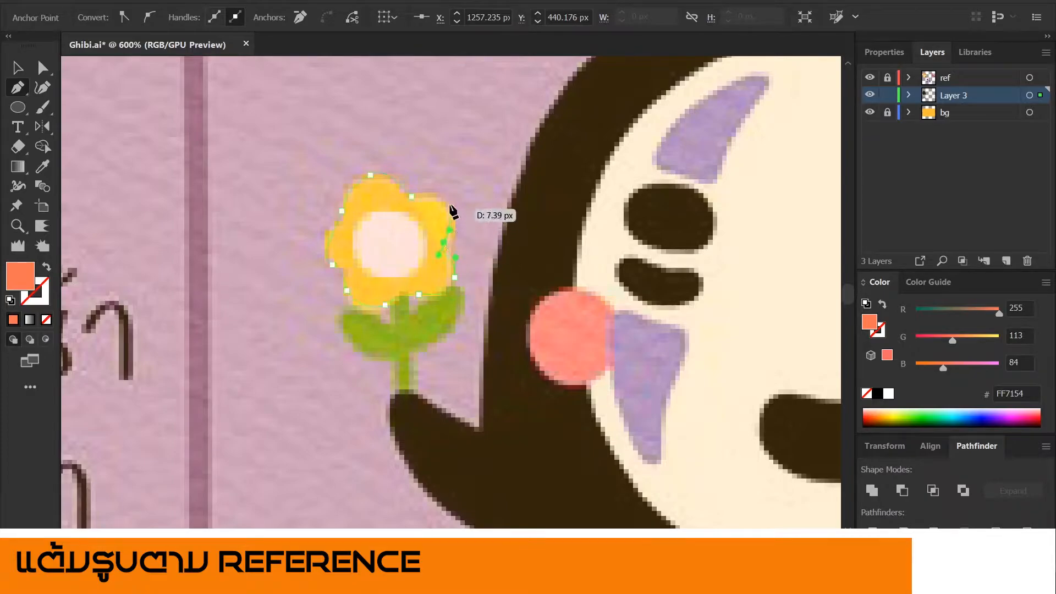
pyautogui.click(412, 197)
pyautogui.press('i')
pyautogui.click(428, 208)
# Draw an ellipse over the flower's center and fill it with the sampled cream FEF0D0.
pyautogui.press('l')
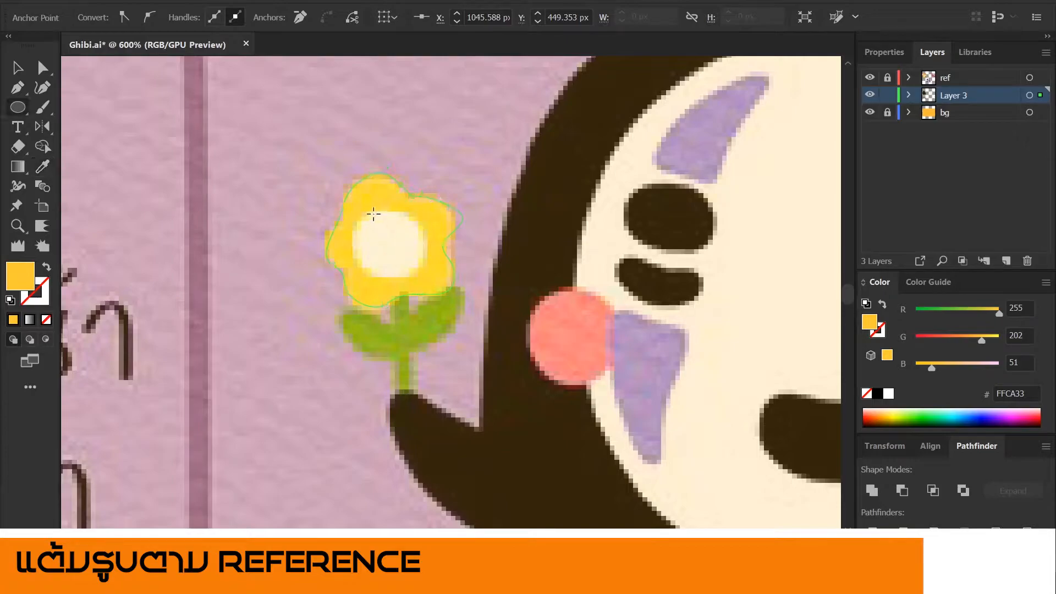
pyautogui.moveTo(357, 212); pyautogui.dragTo(425, 277)
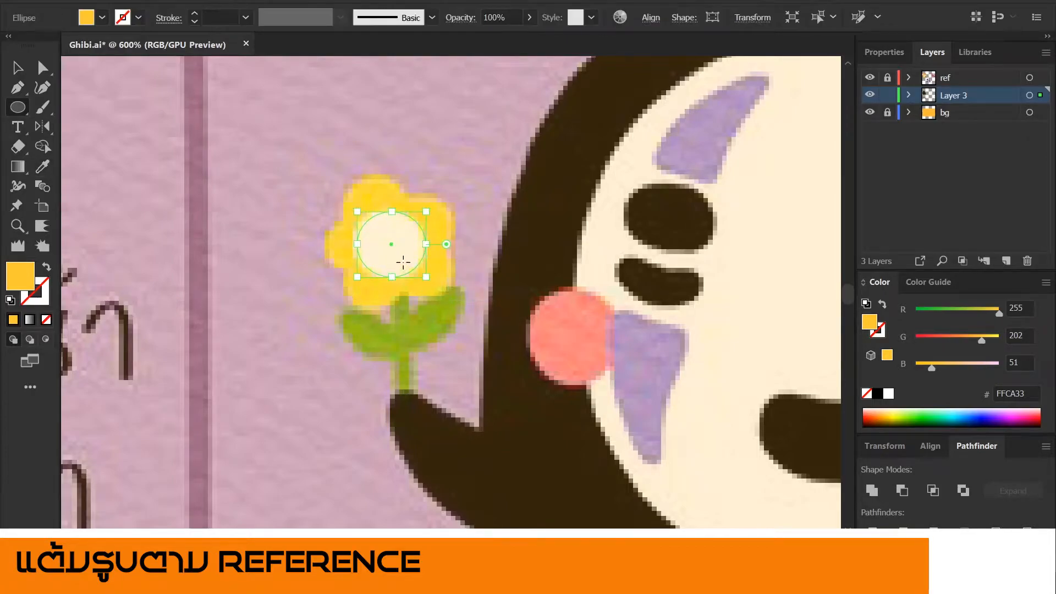
pyautogui.press('i')
pyautogui.click(401, 249)
# Trace the flower's stem and two leaves as one Pen shape and fill it with the sampled green 97BE51.
pyautogui.press('p')
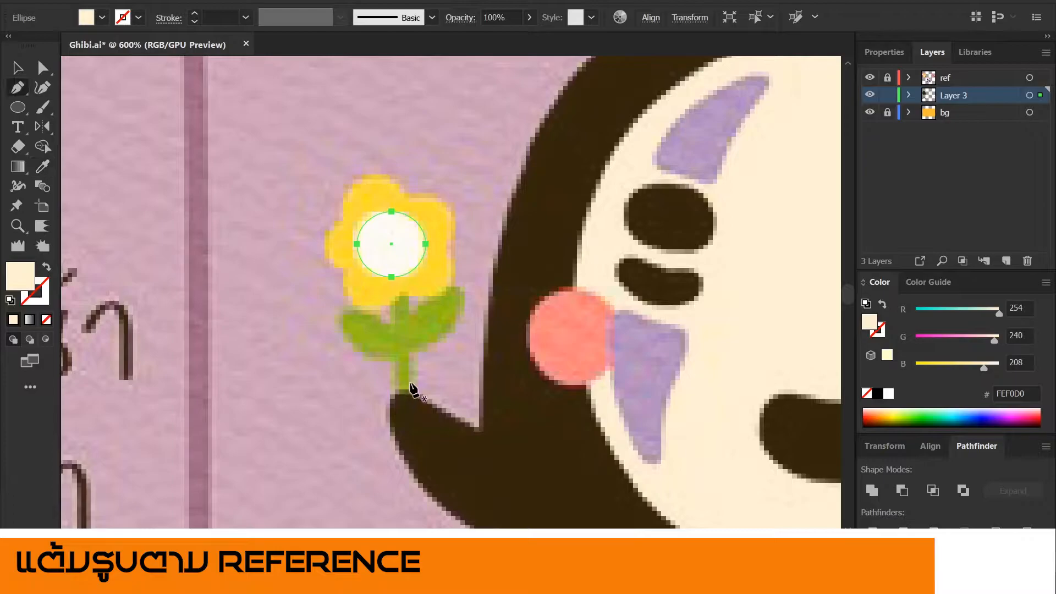
pyautogui.click(395, 300)
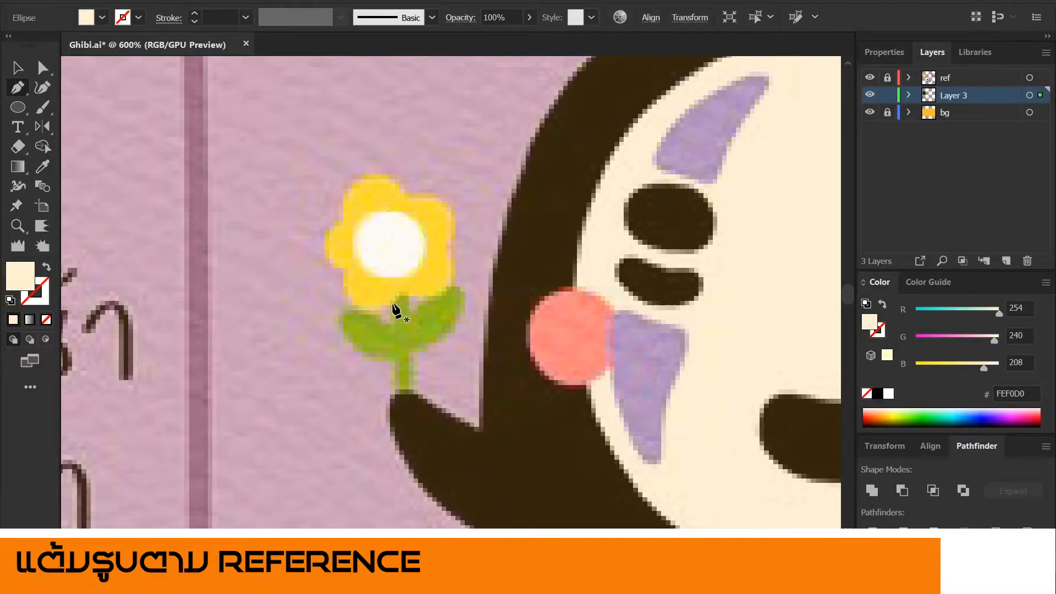
pyautogui.click(393, 327)
pyautogui.moveTo(346, 309); pyautogui.dragTo(333, 324)
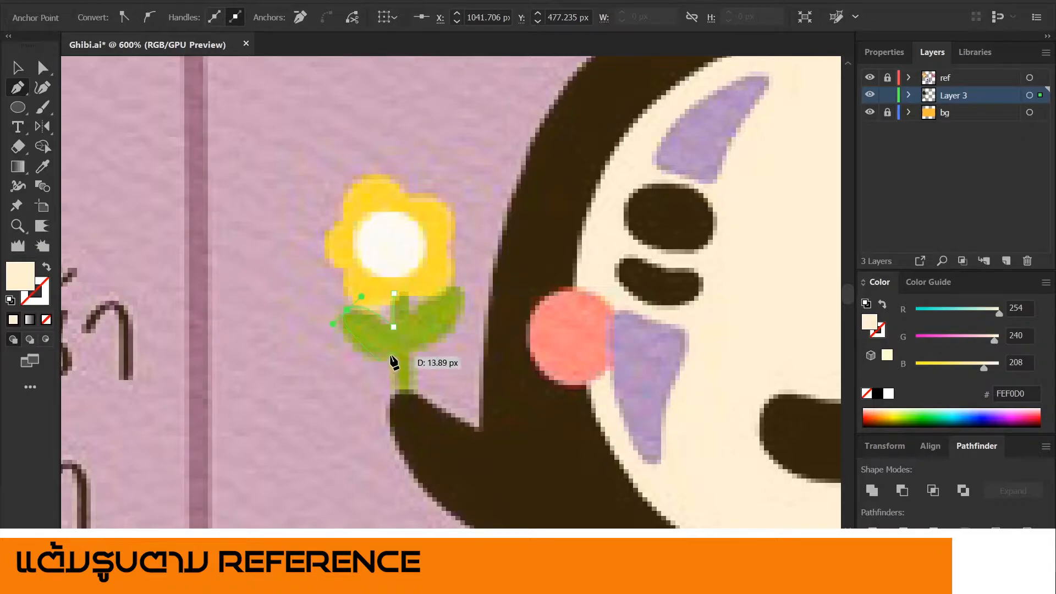
pyautogui.moveTo(389, 355); pyautogui.dragTo(404, 352)
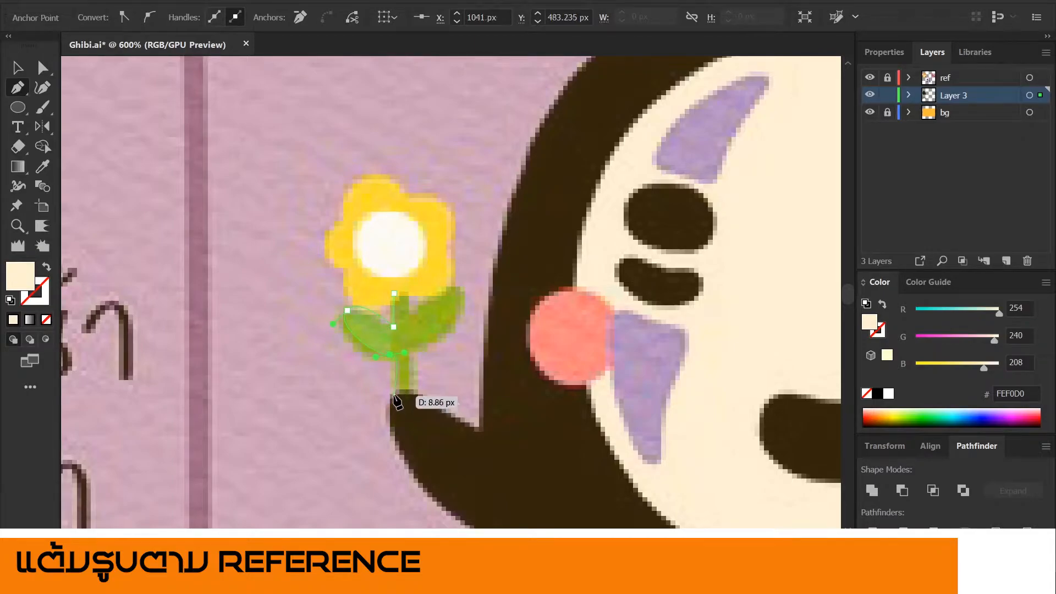
pyautogui.moveTo(393, 393); pyautogui.dragTo(417, 395)
pyautogui.click(415, 351)
pyautogui.moveTo(460, 306); pyautogui.dragTo(465, 275)
pyautogui.moveTo(427, 309); pyautogui.dragTo(405, 323)
pyautogui.press('i')
pyautogui.click(411, 325)
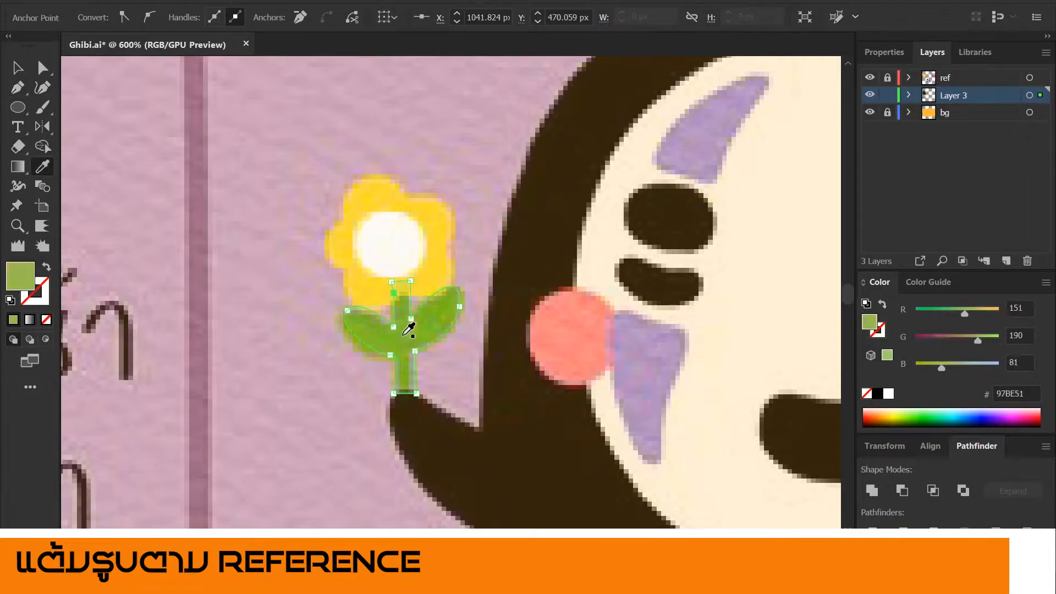
# Deselect the stem and toggle the ref layer's visibility to compare the traced parts with the reference, leaving it hidden.
pyautogui.press('v')
pyautogui.hotkey('ctrl', '-')
pyautogui.hotkey('ctrl', '-')
pyautogui.hotkey('ctrl', '-')
pyautogui.hotkey('ctrl', '-')
pyautogui.hotkey('ctrl', '-')
pyautogui.hotkey('ctrl', '-')
pyautogui.hotkey('ctrl', '-')
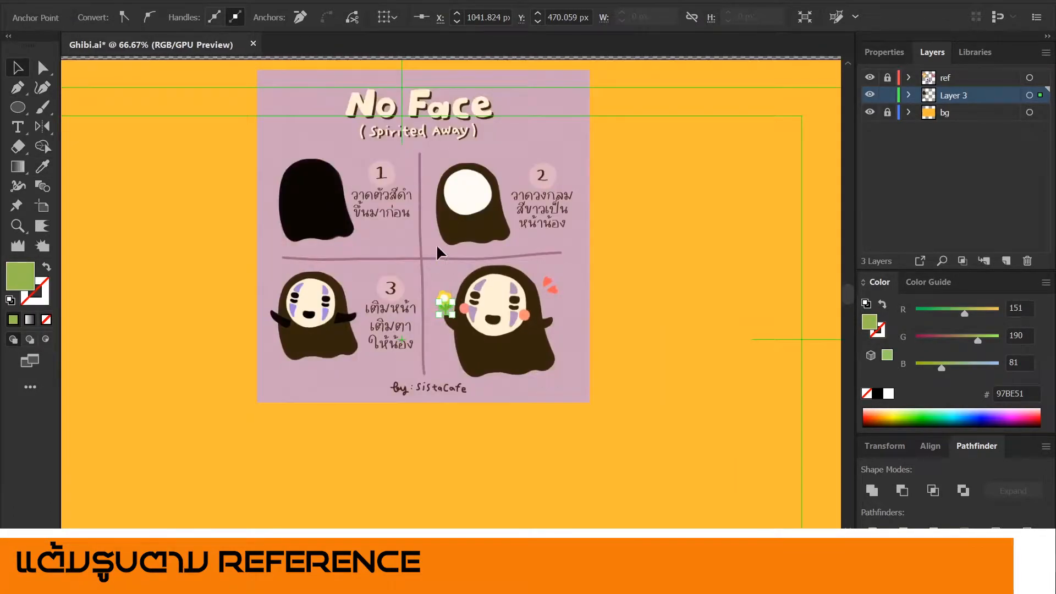
pyautogui.moveTo(437, 248); pyautogui.dragTo(487, 268)
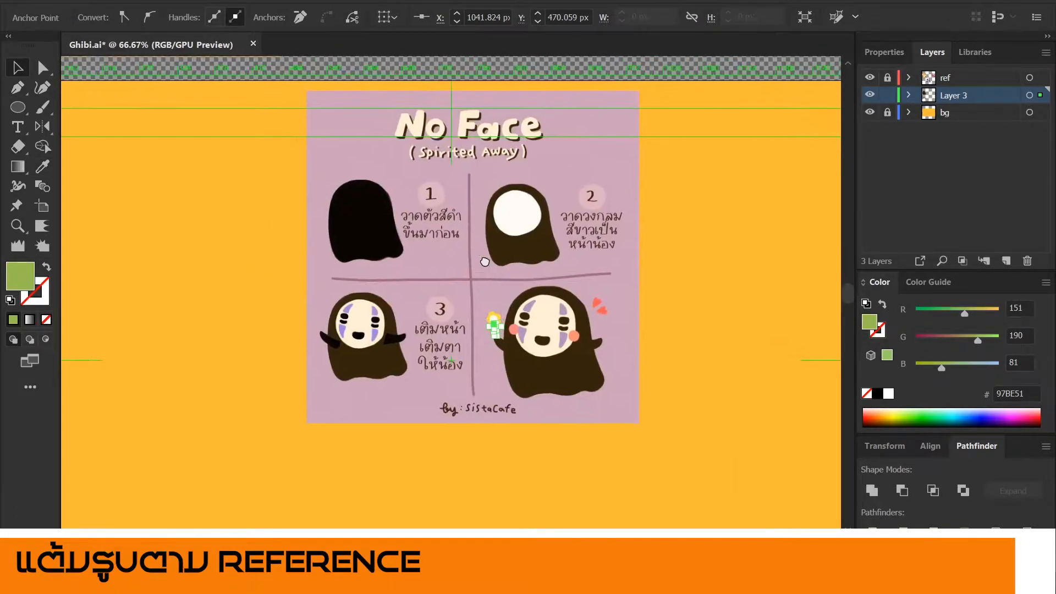
pyautogui.click(614, 449)
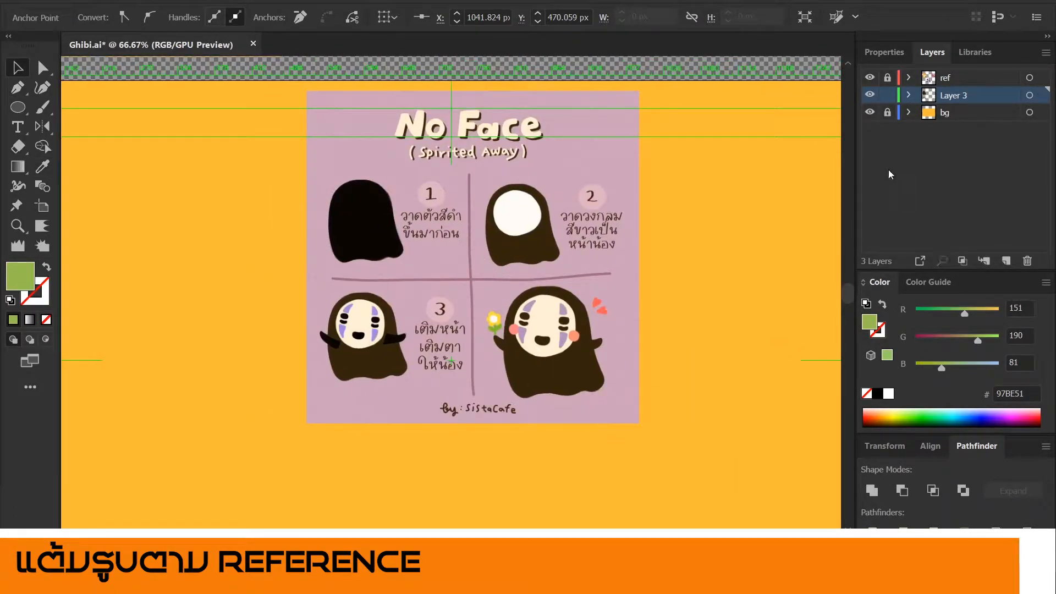
pyautogui.click(870, 77)
pyautogui.click(870, 78)
pyautogui.click(870, 78)
pyautogui.click(870, 78)
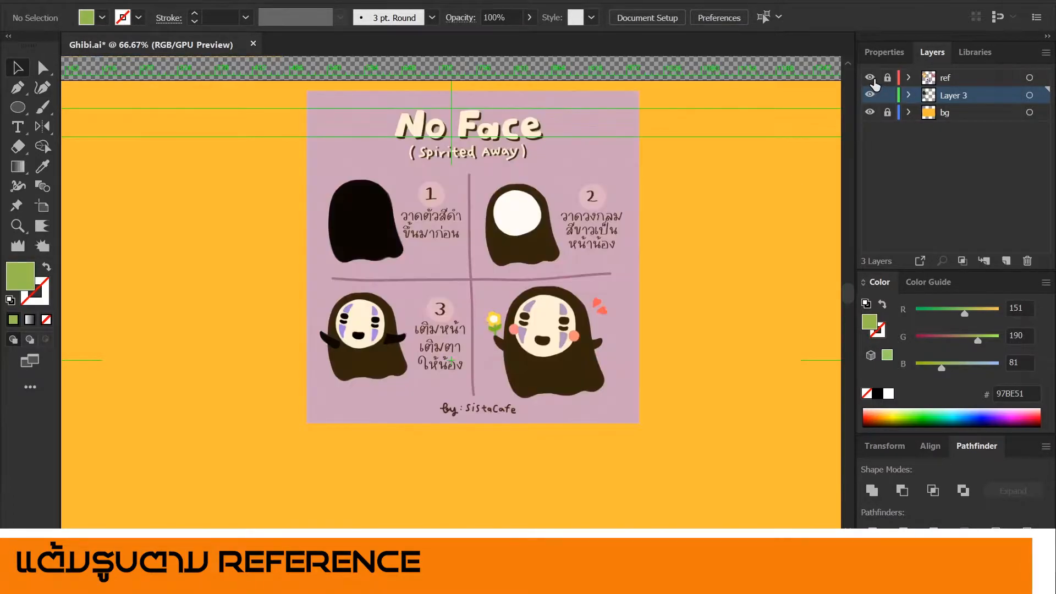
pyautogui.click(870, 78)
pyautogui.click(870, 78)
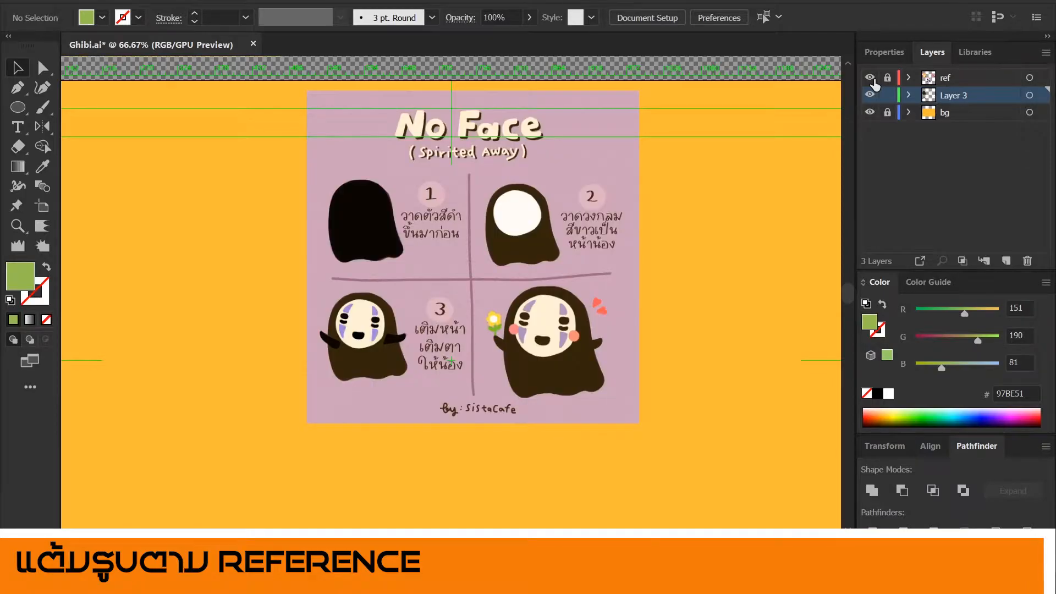
pyautogui.click(870, 78)
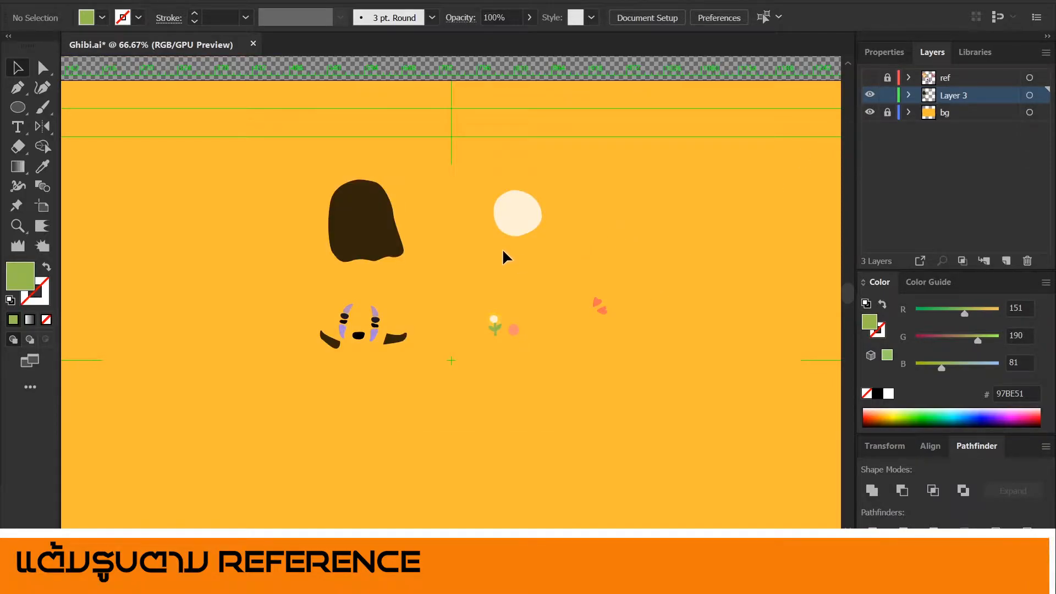
# Move the cream face shape onto the upper part of the brown body.
pyautogui.hotkey('ctrl', '1')
pyautogui.click(511, 196)
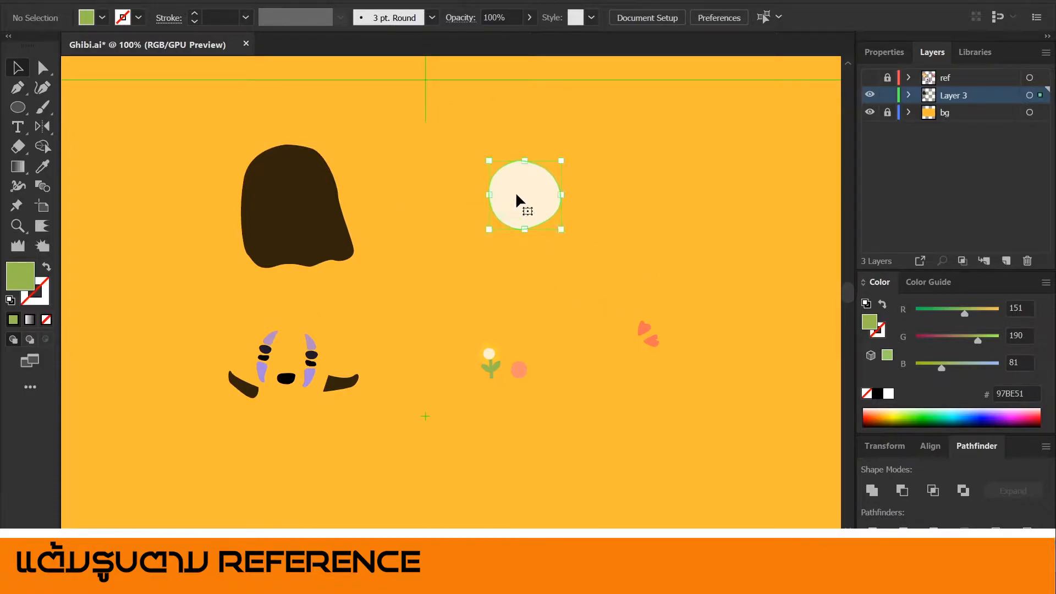
pyautogui.click(615, 164)
pyautogui.click(323, 203)
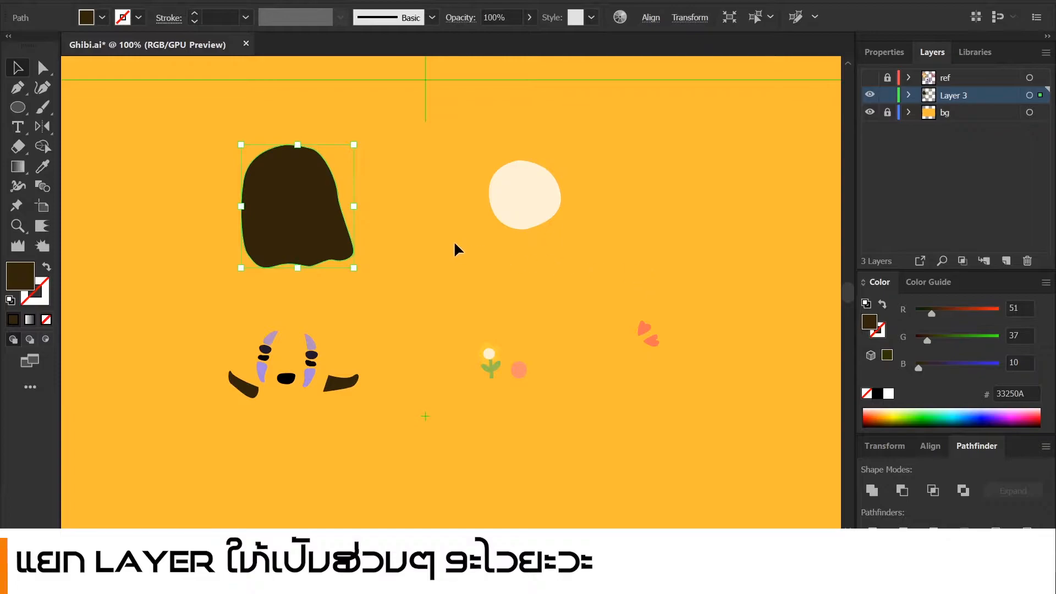
pyautogui.moveTo(556, 194); pyautogui.dragTo(308, 200)
pyautogui.click(424, 271)
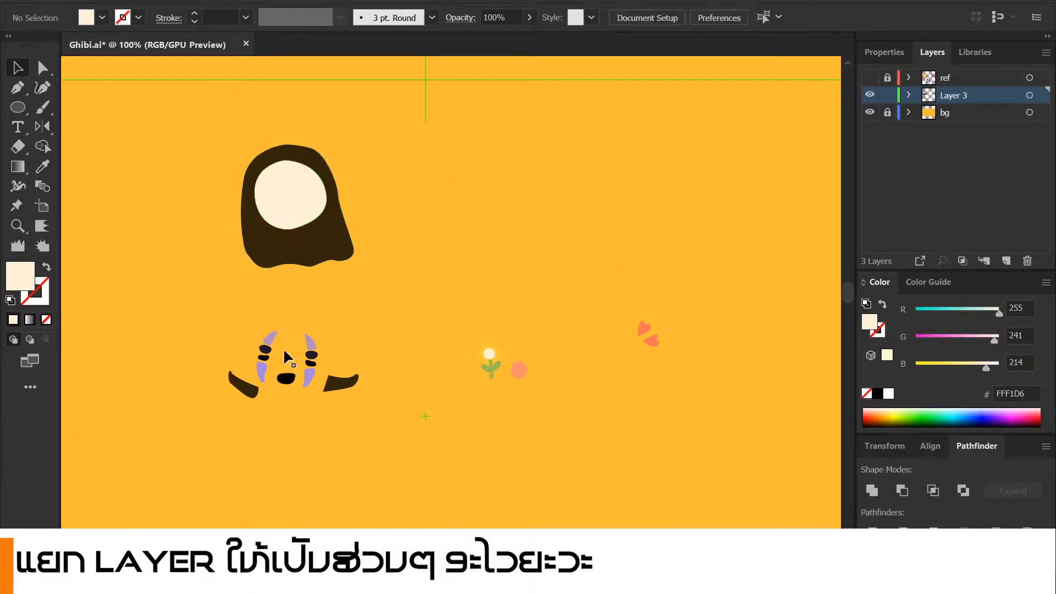
# Move the eyes, mouth, purple marks and both arms together onto the face and body.
pyautogui.moveTo(372, 455); pyautogui.dragTo(373, 455)
pyautogui.moveTo(341, 379); pyautogui.dragTo(350, 215)
pyautogui.click(579, 263)
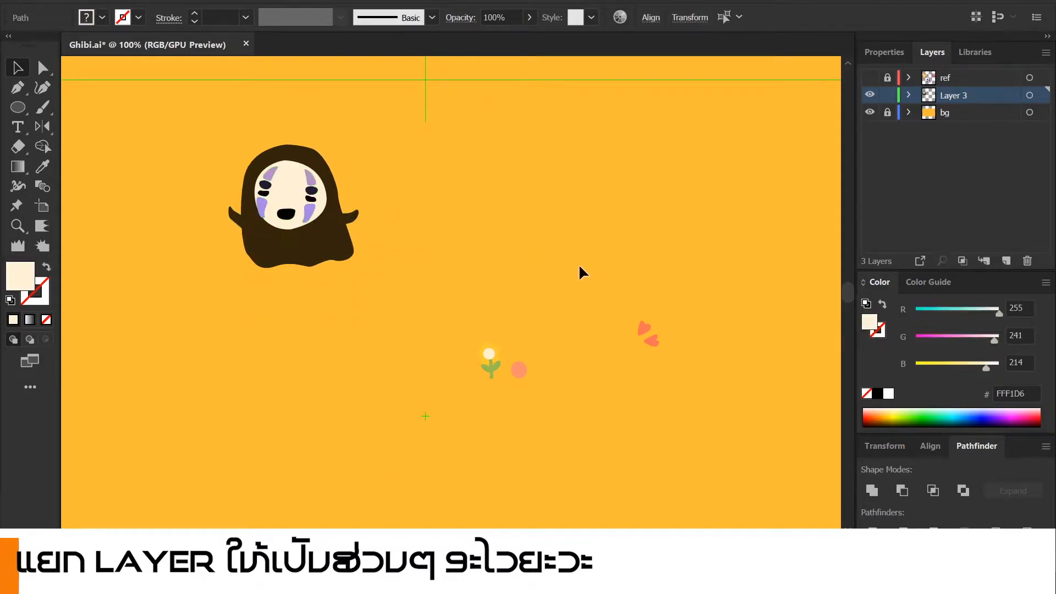
pyautogui.moveTo(732, 287); pyautogui.dragTo(732, 286)
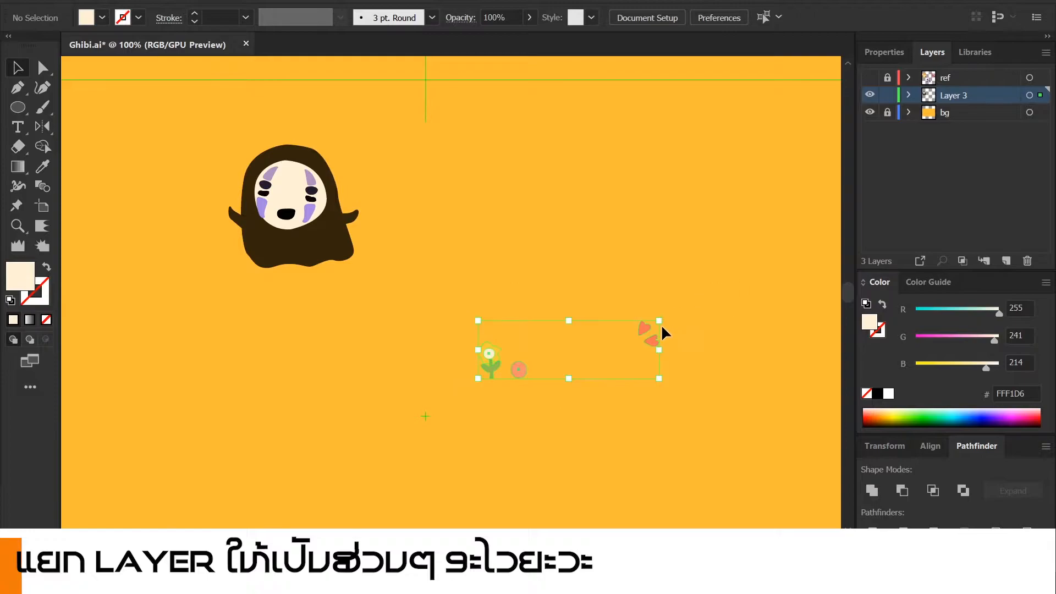
pyautogui.moveTo(645, 325); pyautogui.dragTo(536, 242)
pyautogui.hotkey('ctrl', 'z')
# Move the flower, cheek circle and hearts together so the flower meets the left hand and the cheek sits on the face.
pyautogui.moveTo(453, 299); pyautogui.dragTo(705, 457)
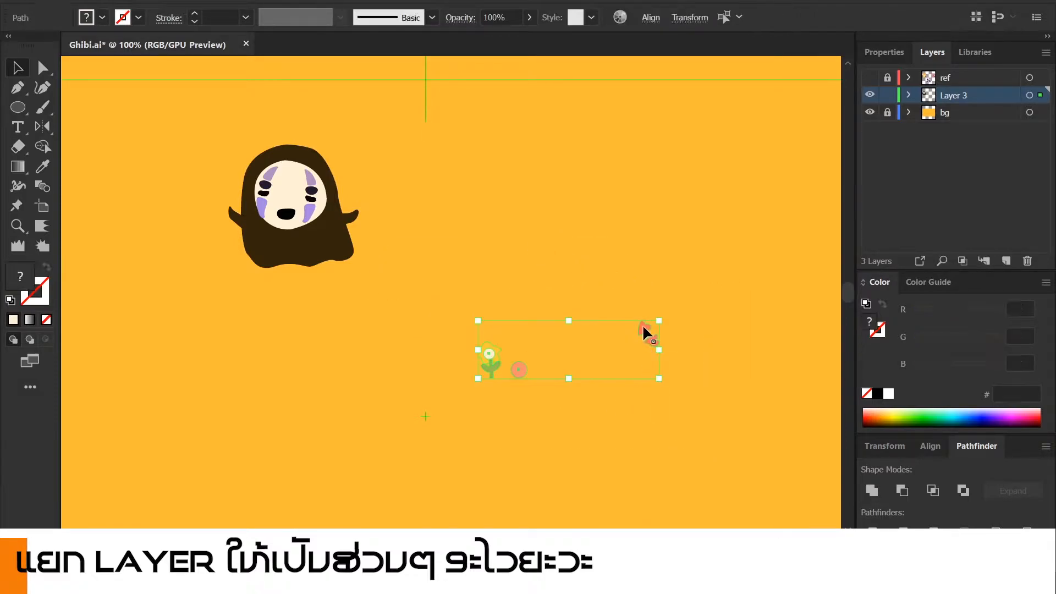
pyautogui.click(869, 78)
pyautogui.click(869, 78)
pyautogui.click(523, 352)
pyautogui.moveTo(522, 352); pyautogui.dragTo(383, 171)
pyautogui.click(387, 234)
# Duplicate the left cheek circle onto the right edge of the face, over the lower purple mark.
pyautogui.scroll(2, 385, 233)
pyautogui.moveTo(252, 175); pyautogui.dragTo(561, 285)
pyautogui.scroll(2, 495, 292)
pyautogui.click(468, 330)
pyautogui.moveTo(469, 329); pyautogui.dragTo(722, 369)
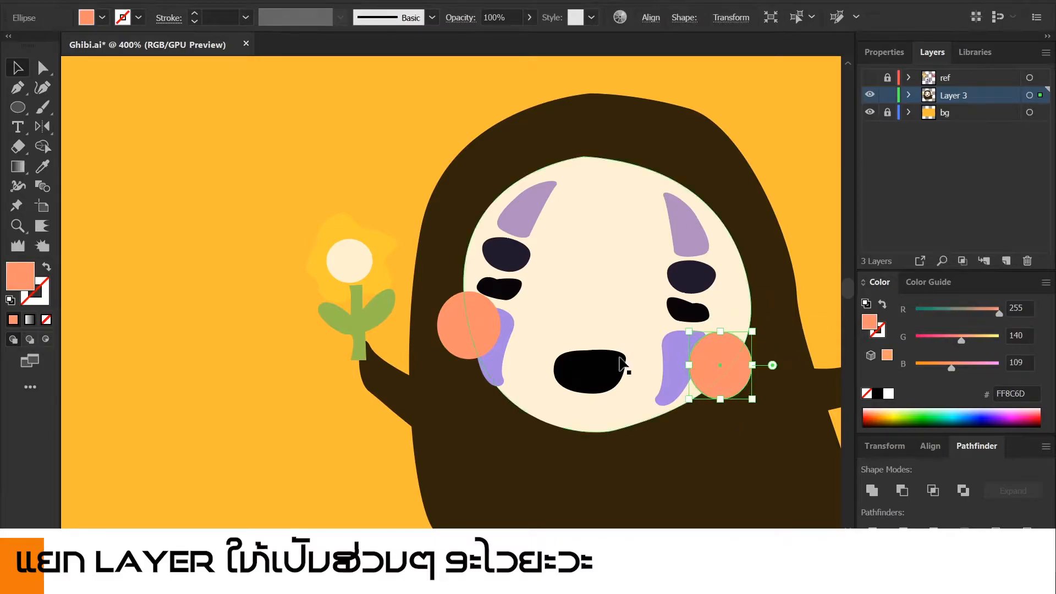
pyautogui.scroll(-2, 600, 339)
pyautogui.click(527, 341)
pyautogui.click(403, 311)
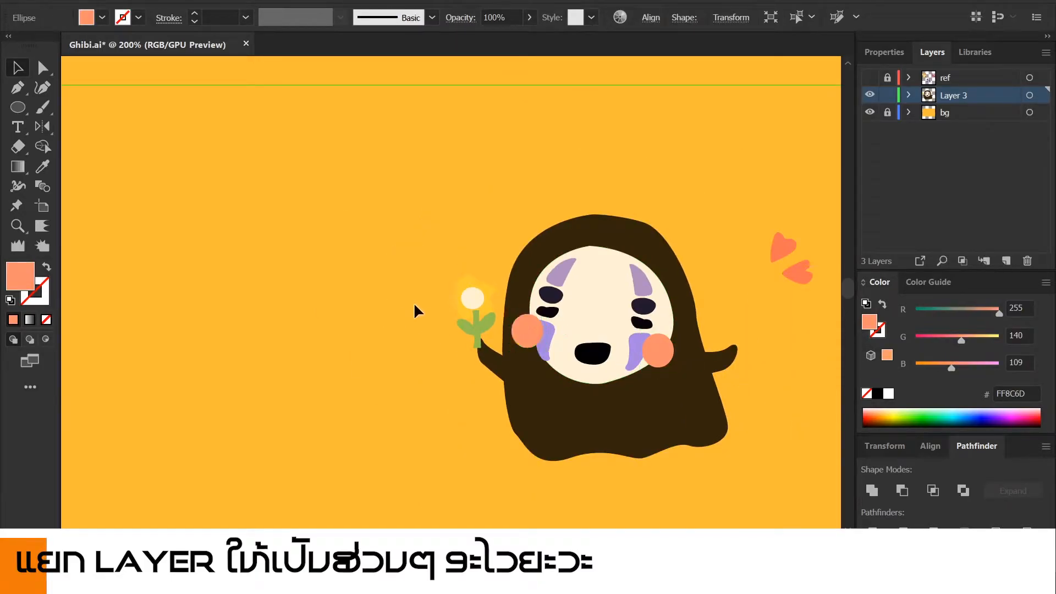
# Look over the assembled character and show the ref layer again to compare it with the reference.
pyautogui.scroll(3, 450, 277)
pyautogui.scroll(-3, 571, 299)
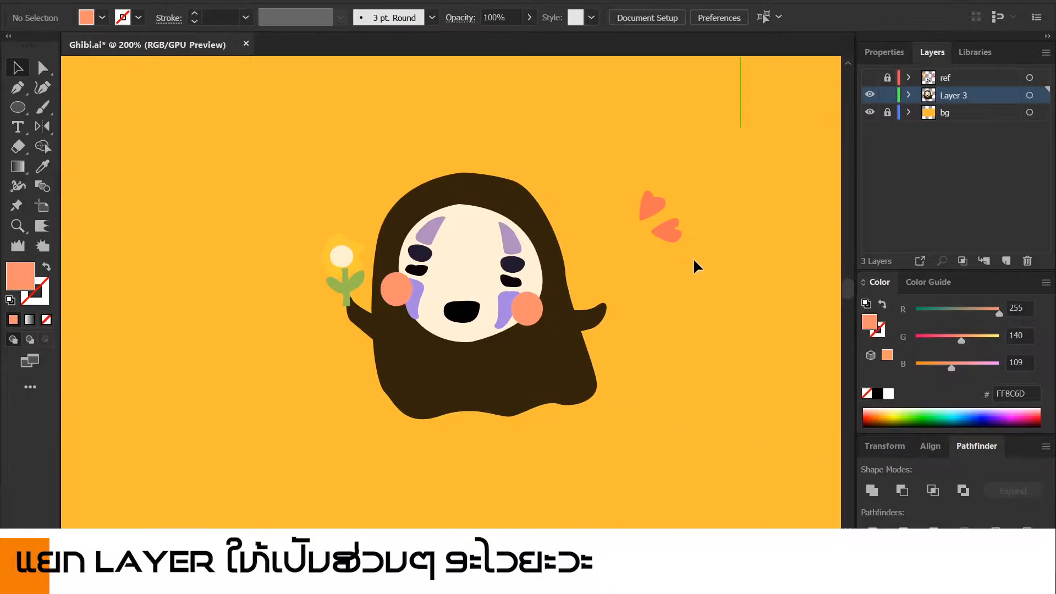
pyautogui.scroll(-2, 725, 266)
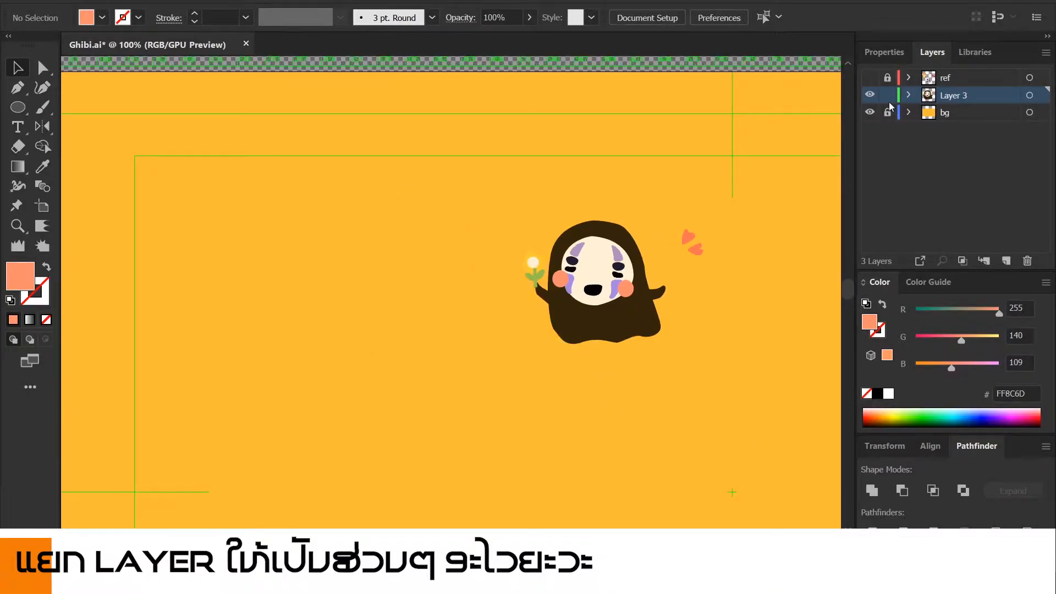
pyautogui.click(870, 78)
pyautogui.scroll(-1, 681, 284)
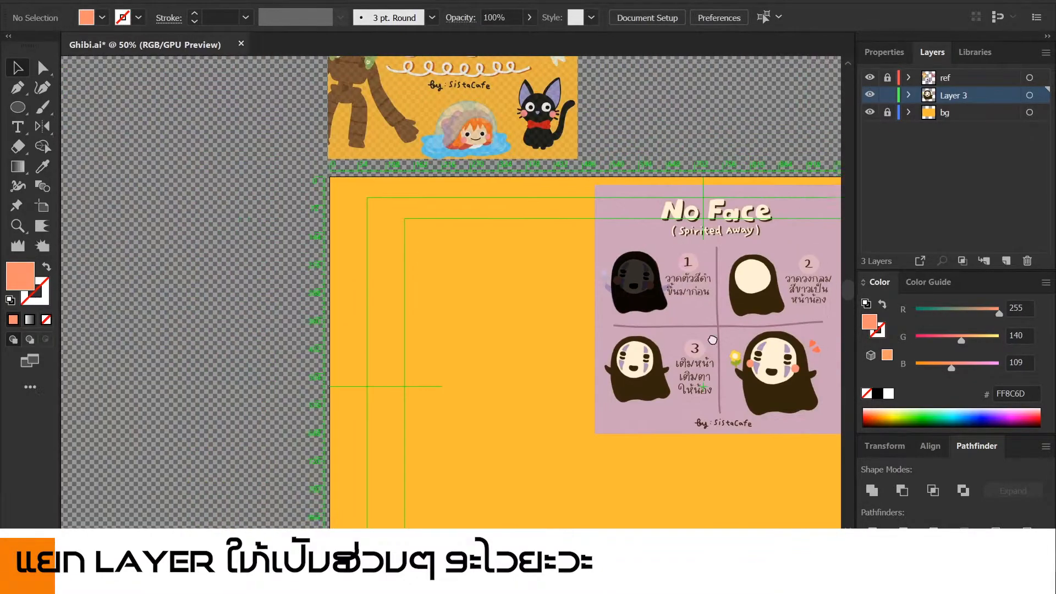
pyautogui.hscroll(2, 594, 264)
pyautogui.scroll(2, 507, 242)
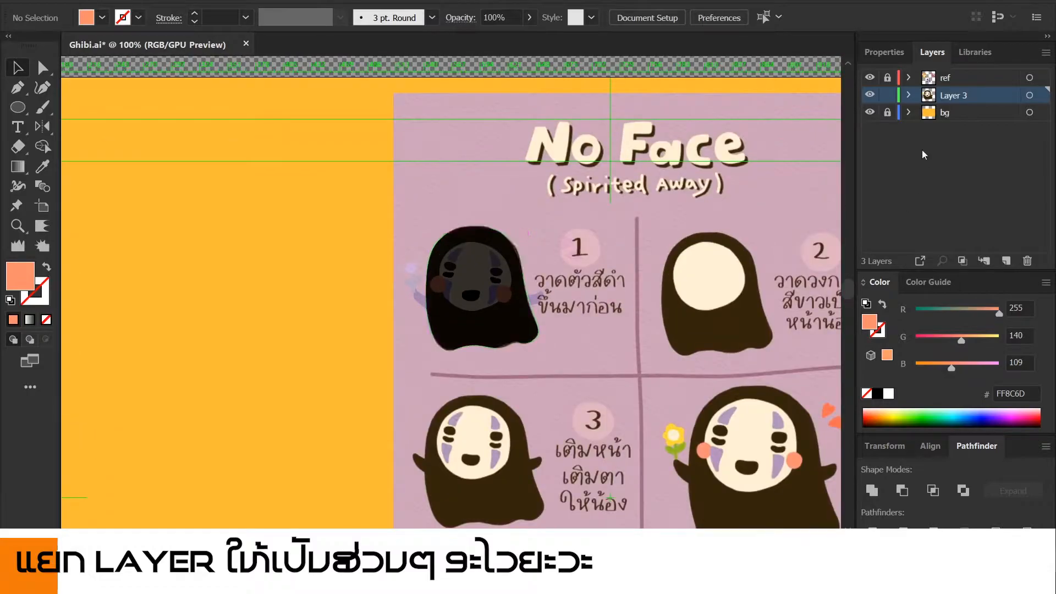
# Hide the ref layer and add a new layer above Layer 3.
pyautogui.click(871, 79)
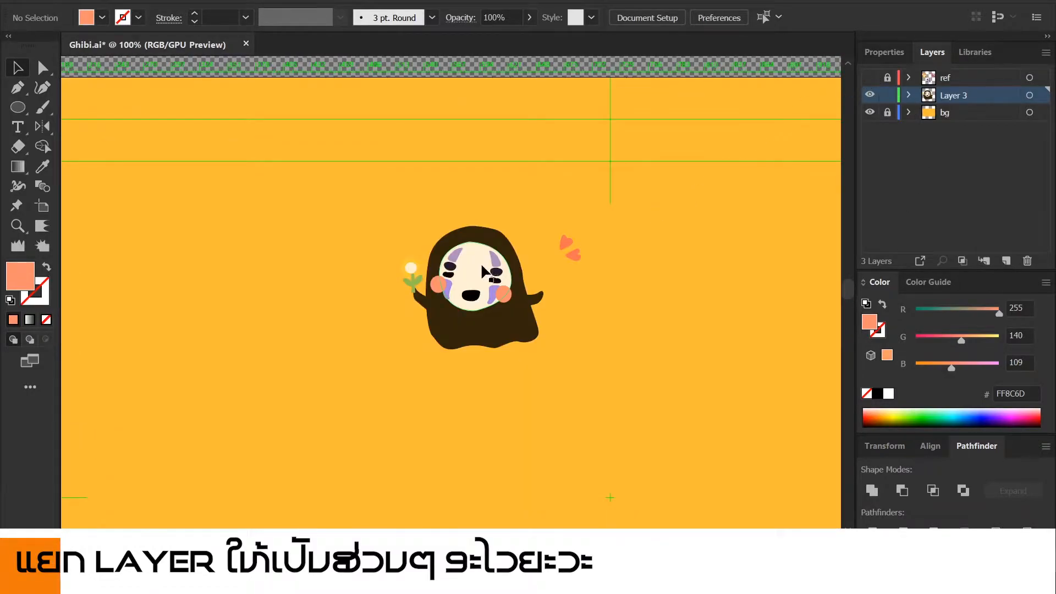
pyautogui.scroll(3, 480, 262)
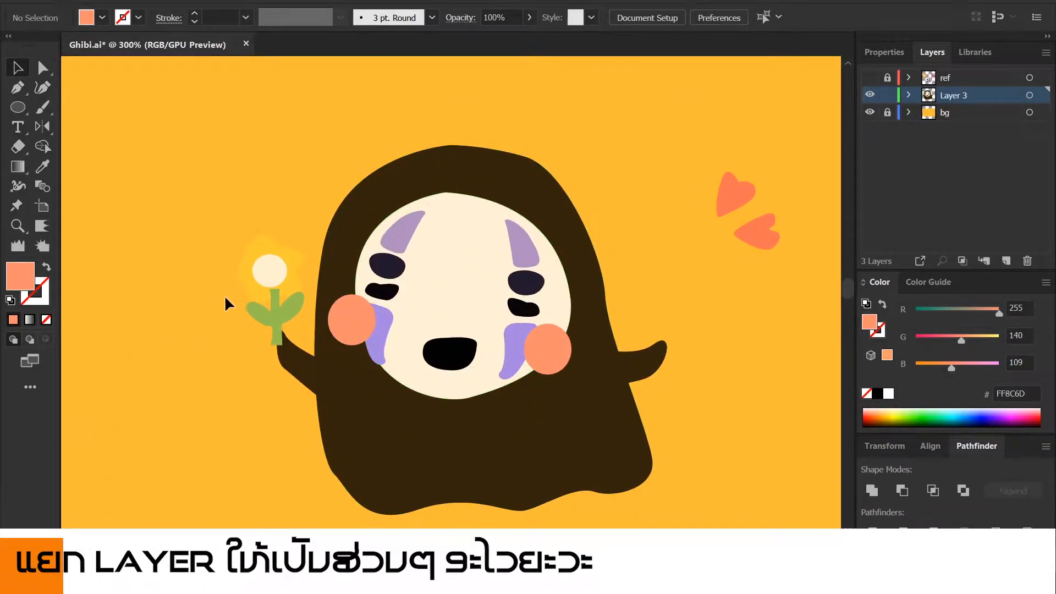
pyautogui.click(1006, 261)
# Rename Layer 3, which holds the character artwork, as "ກະໂຕ".
pyautogui.click(954, 115)
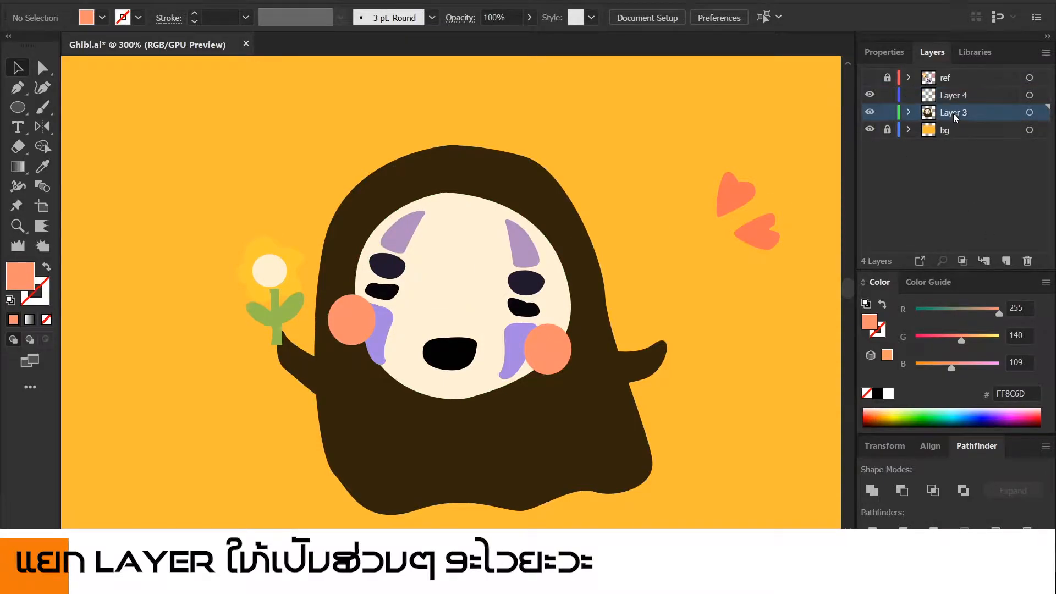
pyautogui.doubleClick(954, 112)
pyautogui.write('ใบ')
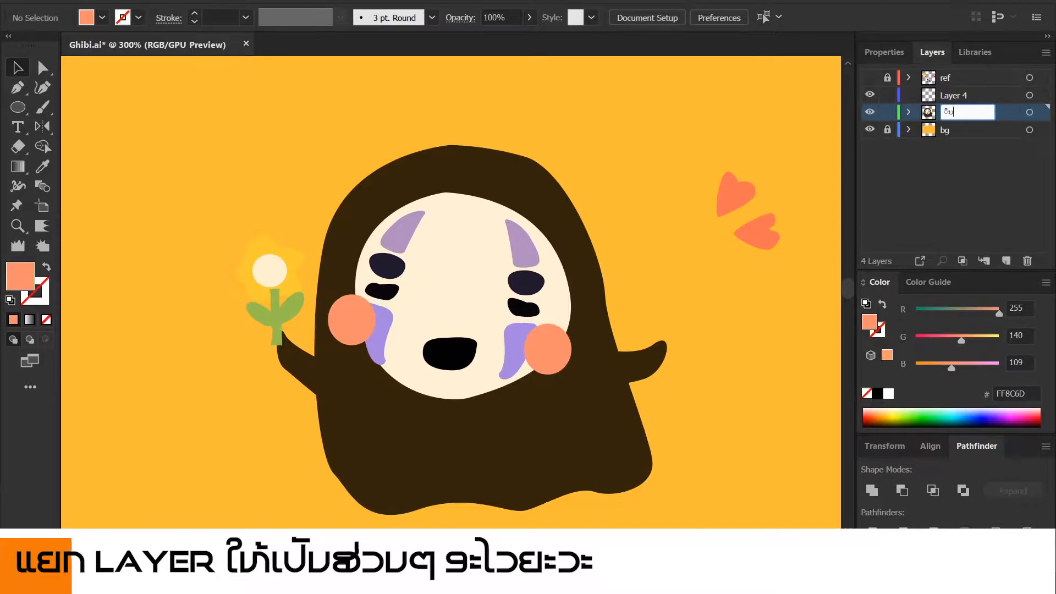
pyautogui.press('BackSpace')
pyautogui.press('BackSpace')
pyautogui.press('BackSpace')
pyautogui.press('BackSpace')
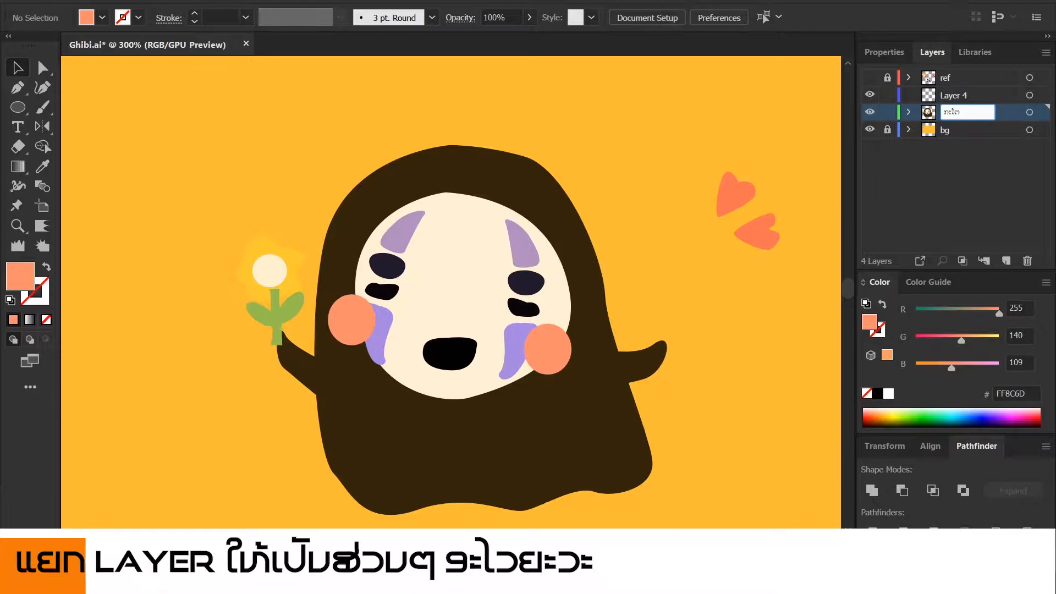
pyautogui.click(970, 155)
pyautogui.click(960, 114)
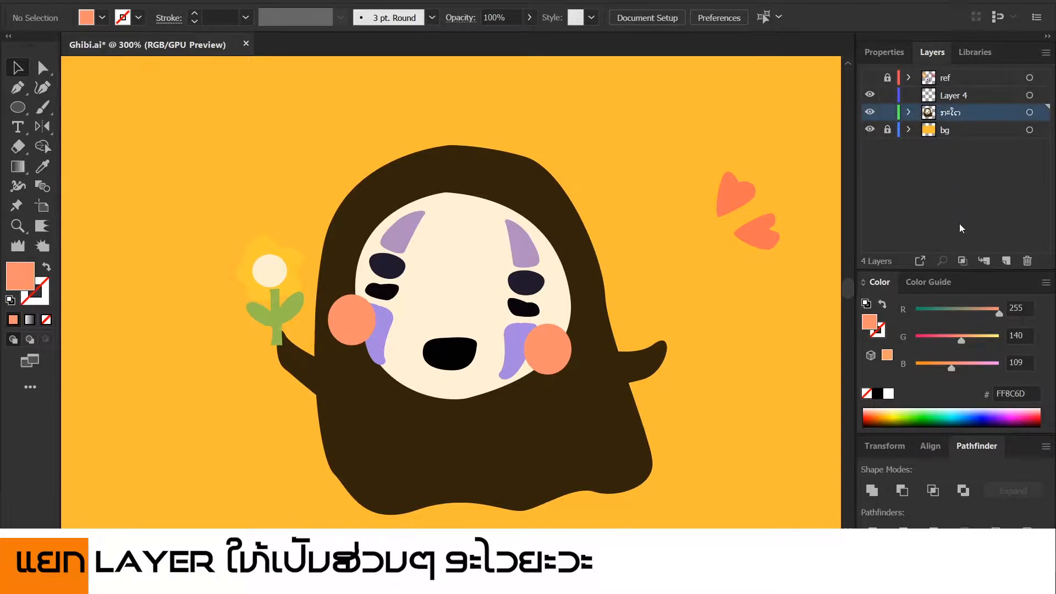
# Add two layers for the arms above the body layer, naming them "ແຂນ L" and "ແຂນ R".
pyautogui.click(1007, 261)
pyautogui.doubleClick(955, 113)
pyautogui.write('ແຂນ L')
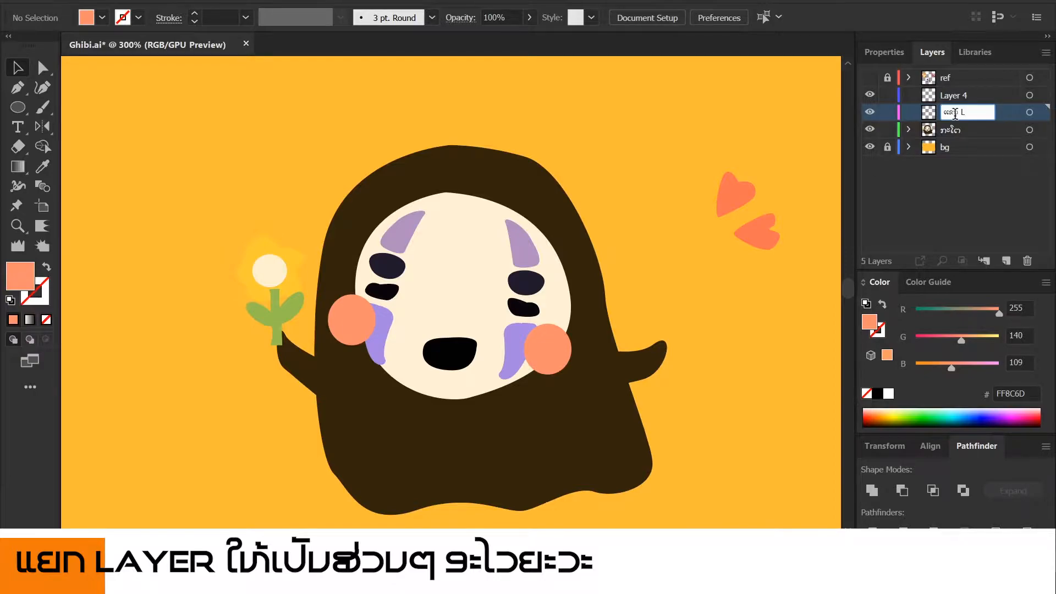
pyautogui.press('Return')
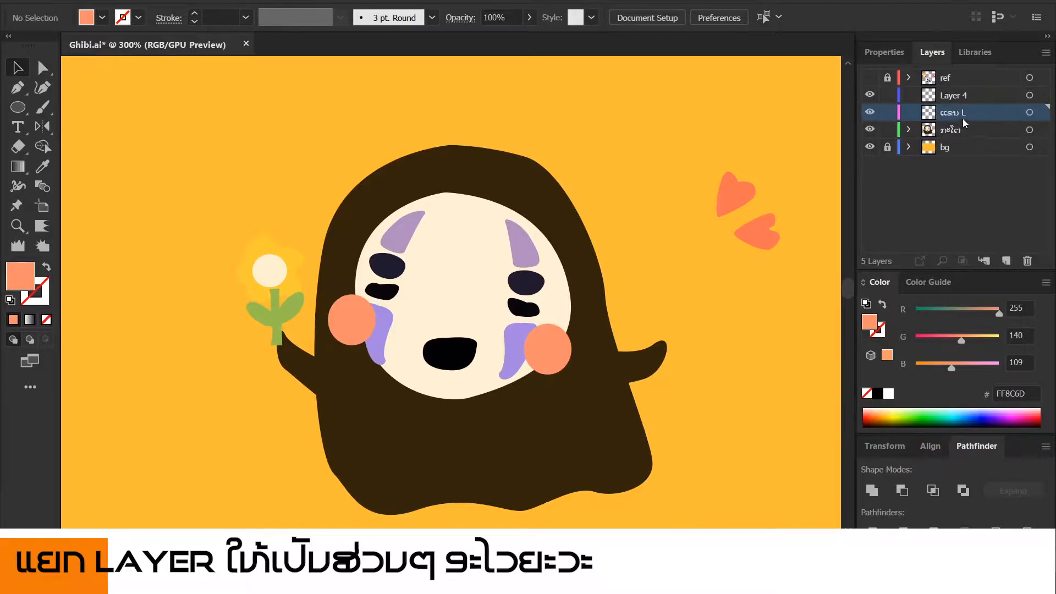
pyautogui.click(1006, 261)
pyautogui.doubleClick(951, 115)
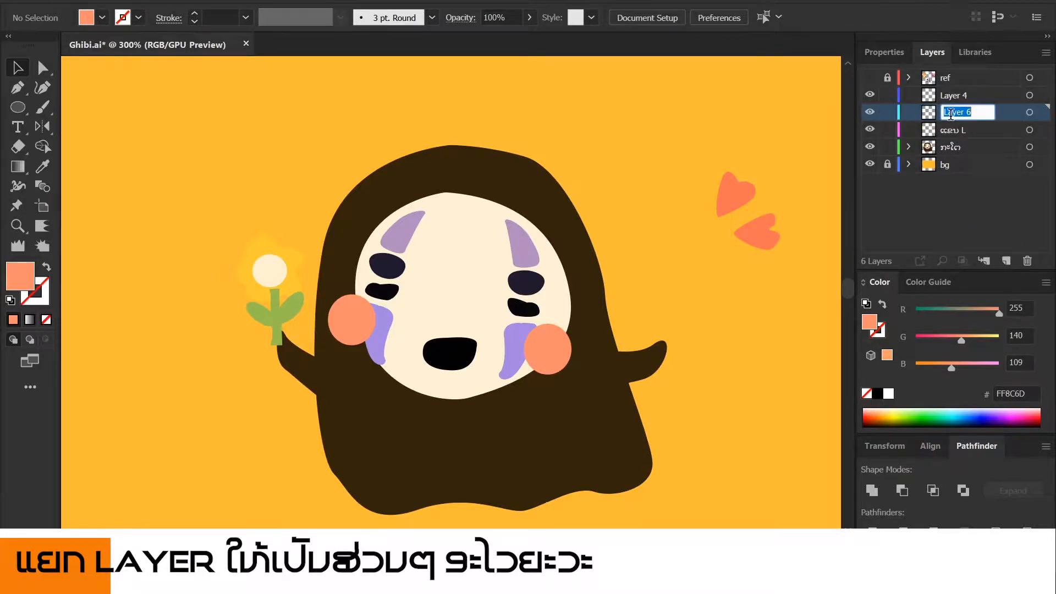
pyautogui.write('ແຂນ R')
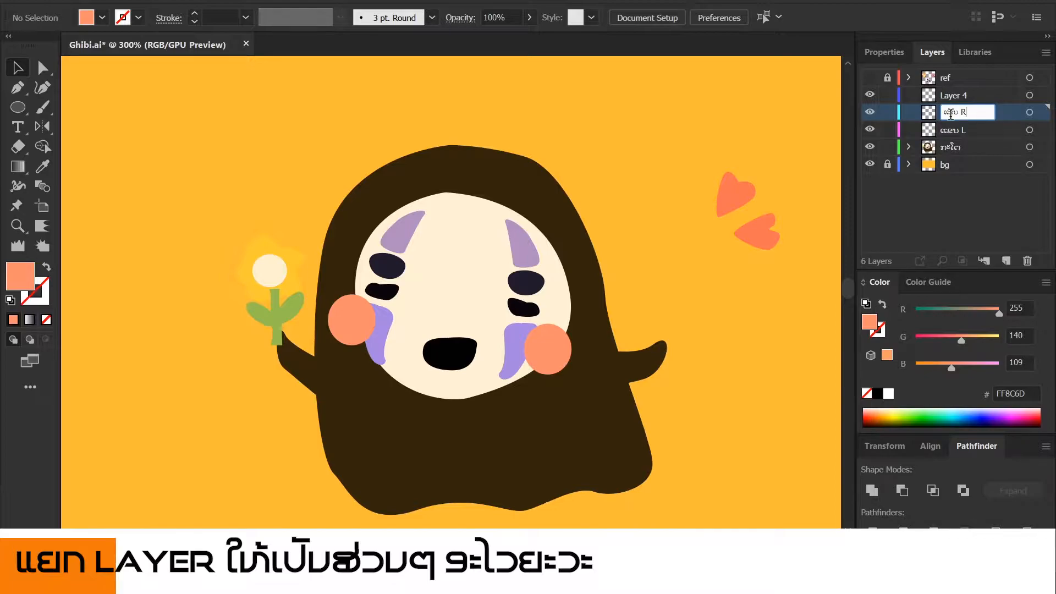
pyautogui.click(961, 195)
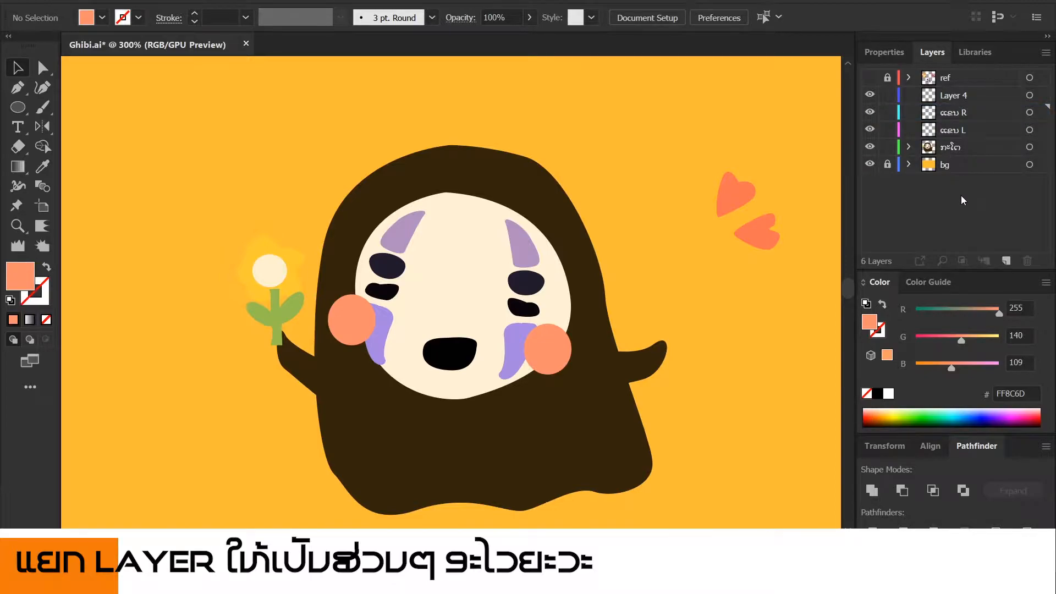
# Add a layer for the white face above the "ແຂນ R" layer and name it "ຫນ້າຂາວ".
pyautogui.click(958, 111)
pyautogui.click(1009, 266)
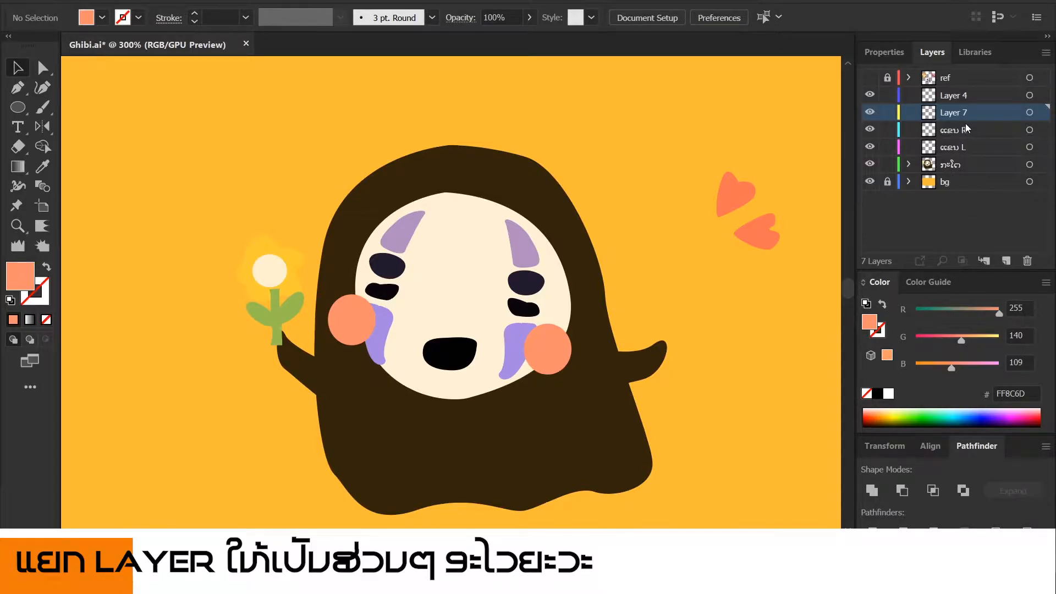
pyautogui.doubleClick(949, 115)
pyautogui.write('Face')
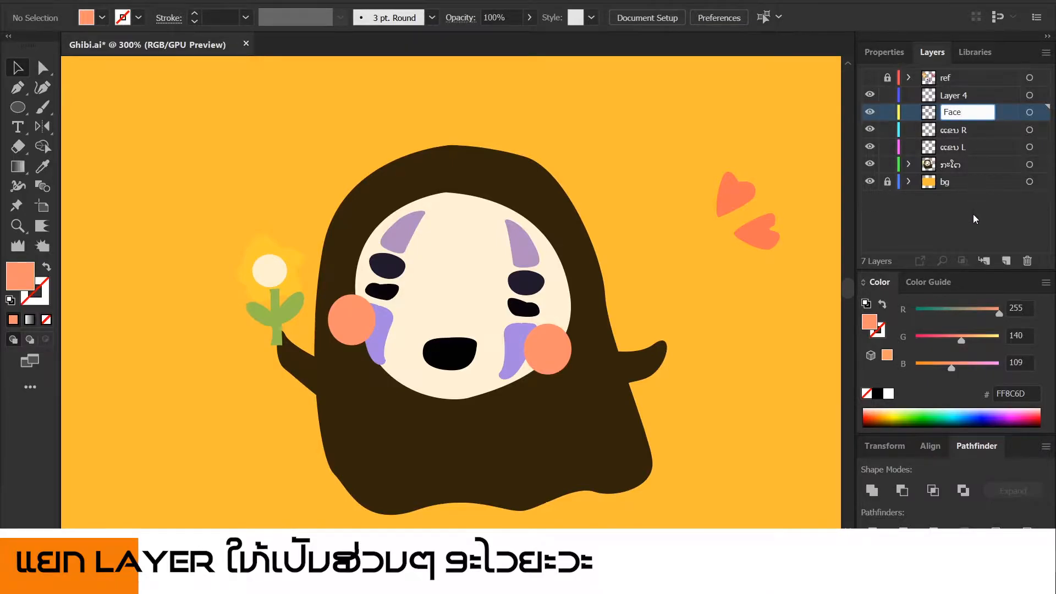
pyautogui.press('BackSpace')
pyautogui.press('BackSpace')
pyautogui.write('ໜ້າຂາວ')
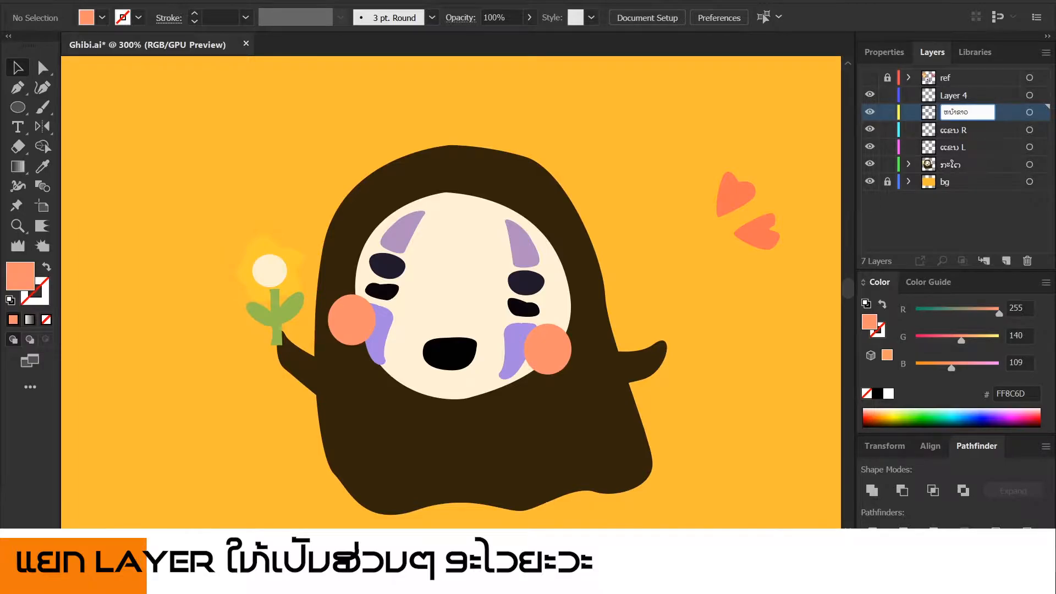
pyautogui.press('Return')
# Add layers for the cheeks and the mouth above the white face layer, naming them "ແກ້ມແດງ" and "ປາກ".
pyautogui.click(1008, 262)
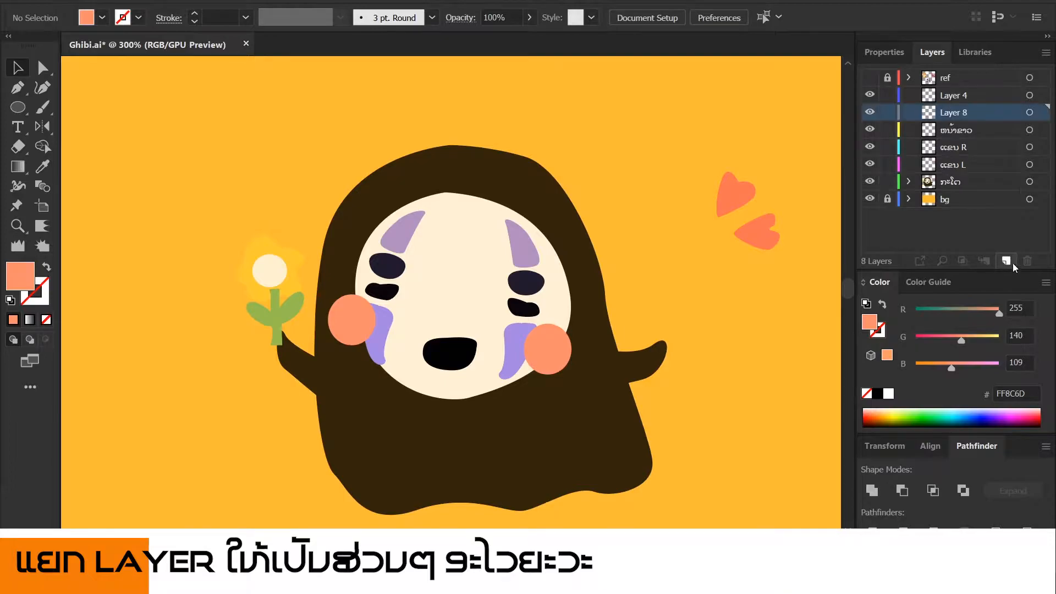
pyautogui.doubleClick(957, 112)
pyautogui.write('ແກ້ມແດງ')
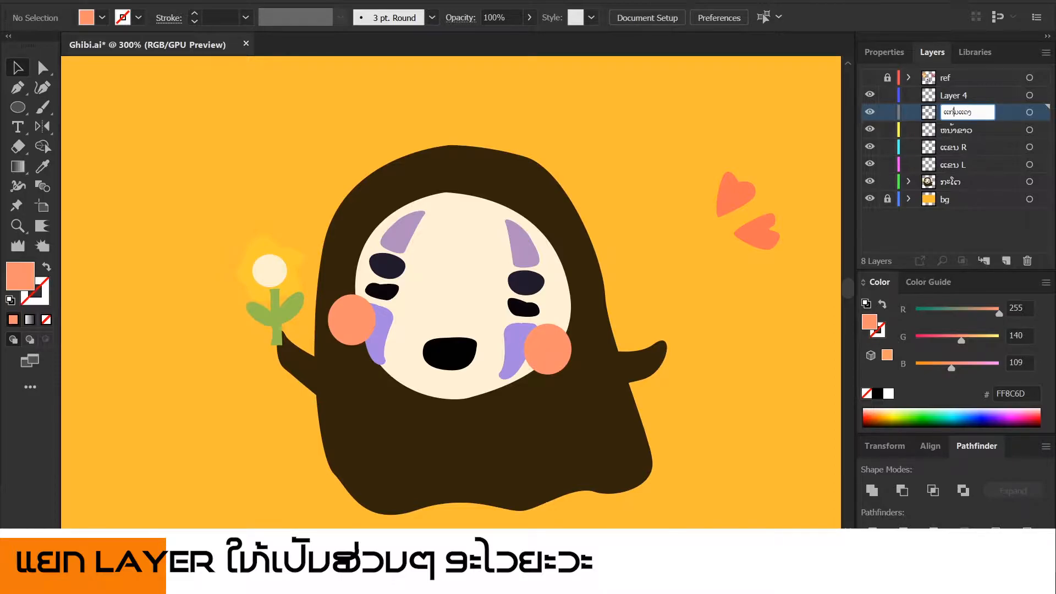
pyautogui.click(999, 234)
pyautogui.click(1006, 261)
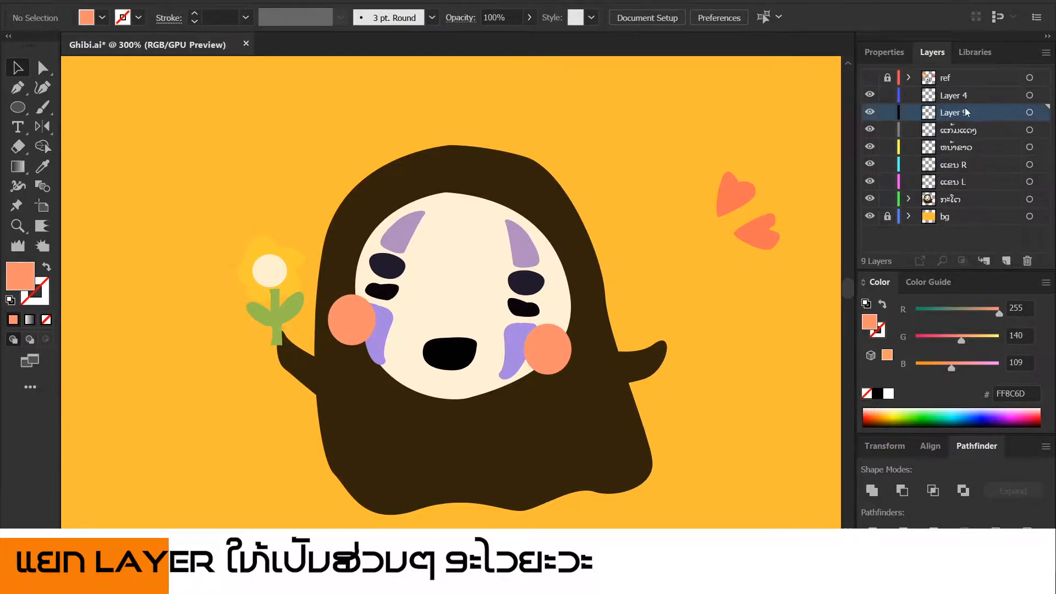
pyautogui.doubleClick(960, 112)
pyautogui.write('ບ')
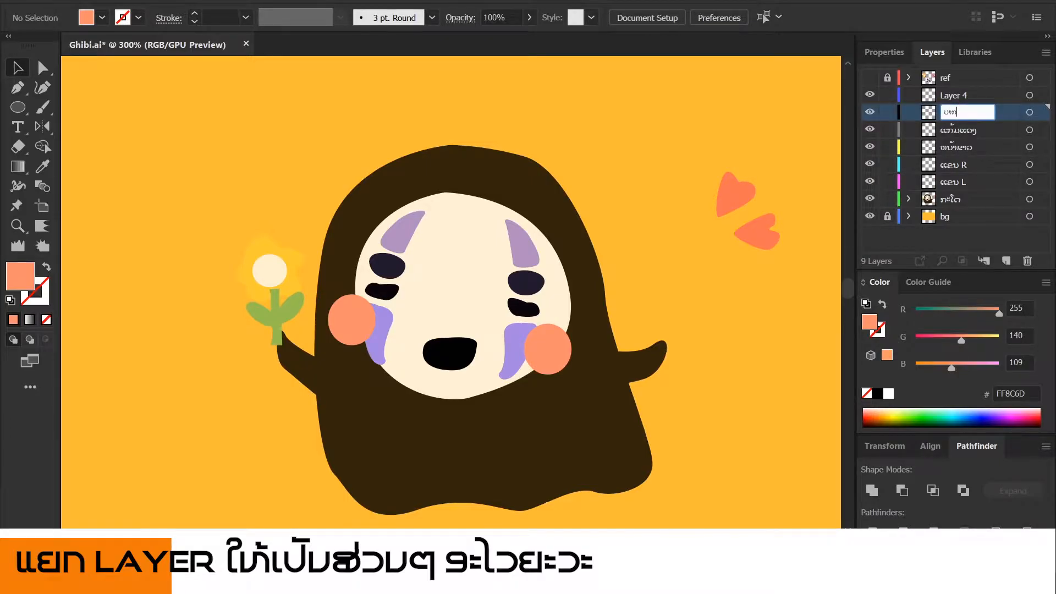
pyautogui.press('Return')
# Add two eye layers above the mouth layer, naming them "ຕາ L" and "ຕາ R".
pyautogui.click(1011, 261)
pyautogui.doubleClick(959, 112)
pyautogui.press('BackSpace')
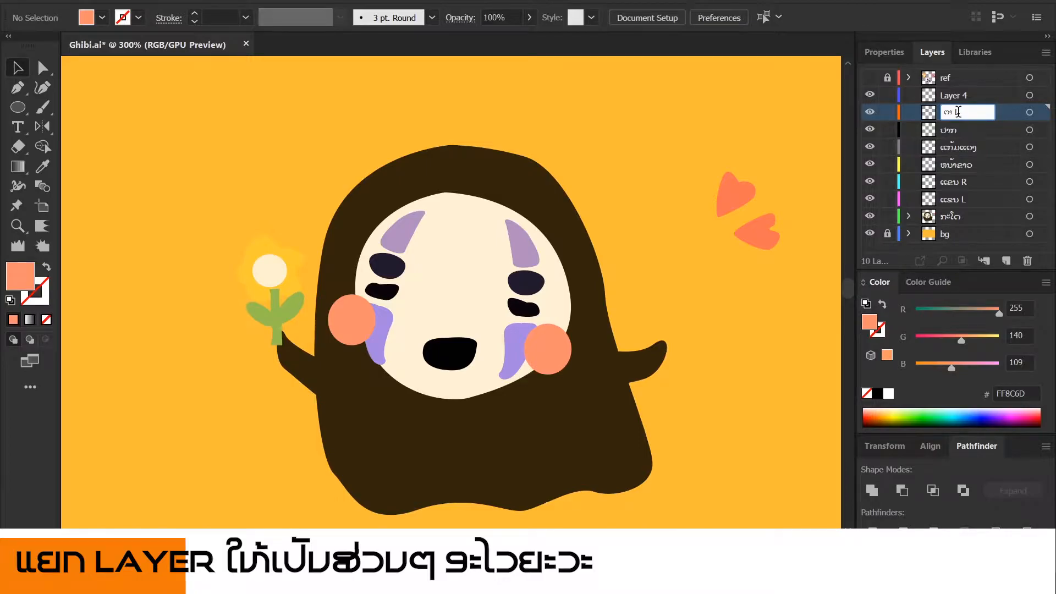
pyautogui.press('Return')
pyautogui.click(1009, 262)
pyautogui.doubleClick(956, 112)
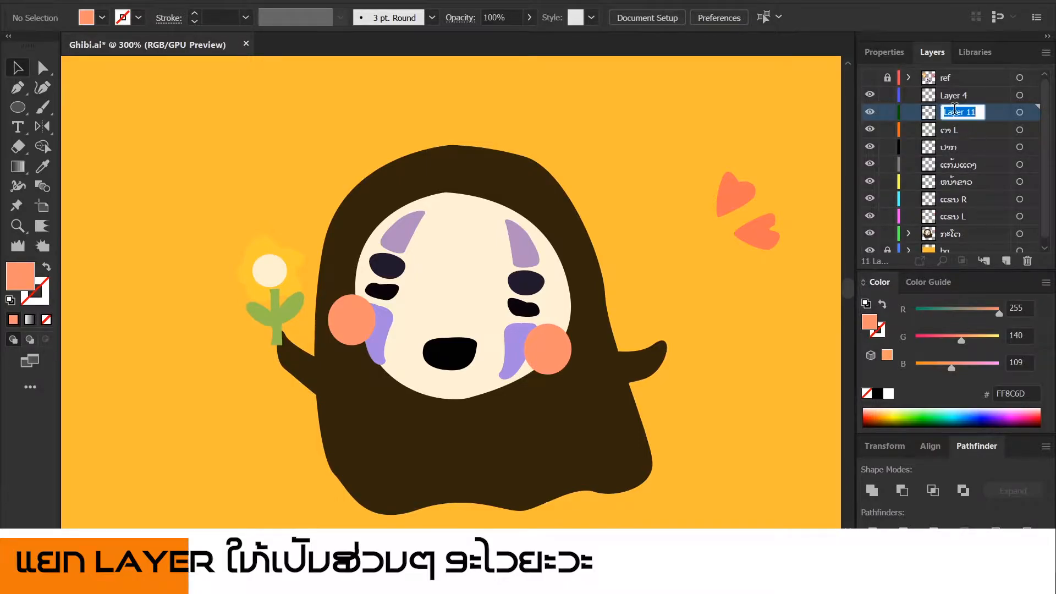
pyautogui.write('ຕາ R')
pyautogui.click(974, 128)
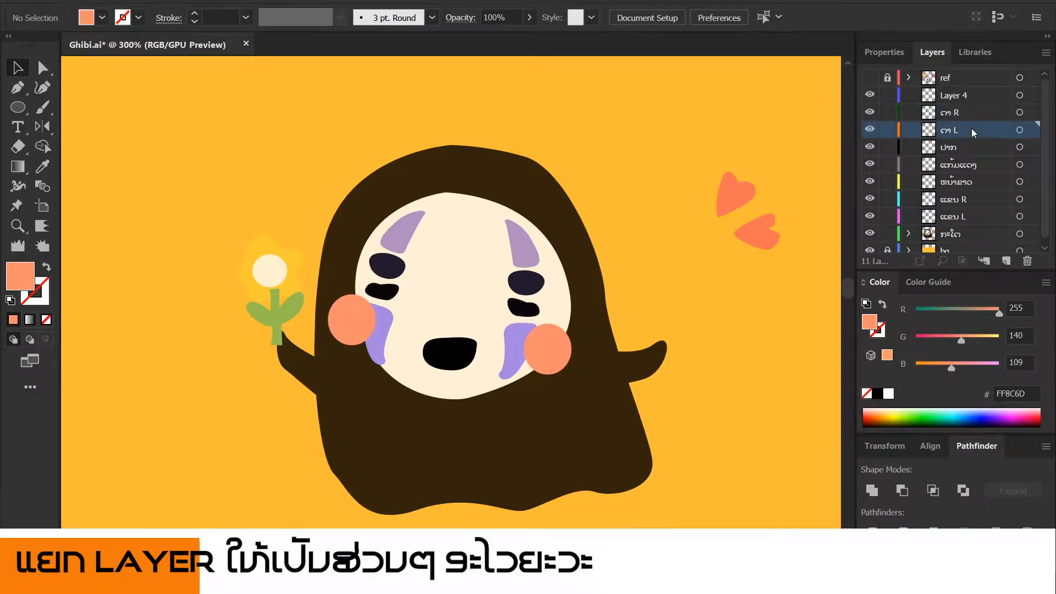
# Add two layers directly above "ຕາ R", naming them "eyeB L" and "eyeB R".
pyautogui.click(972, 115)
pyautogui.click(965, 98)
pyautogui.click(963, 109)
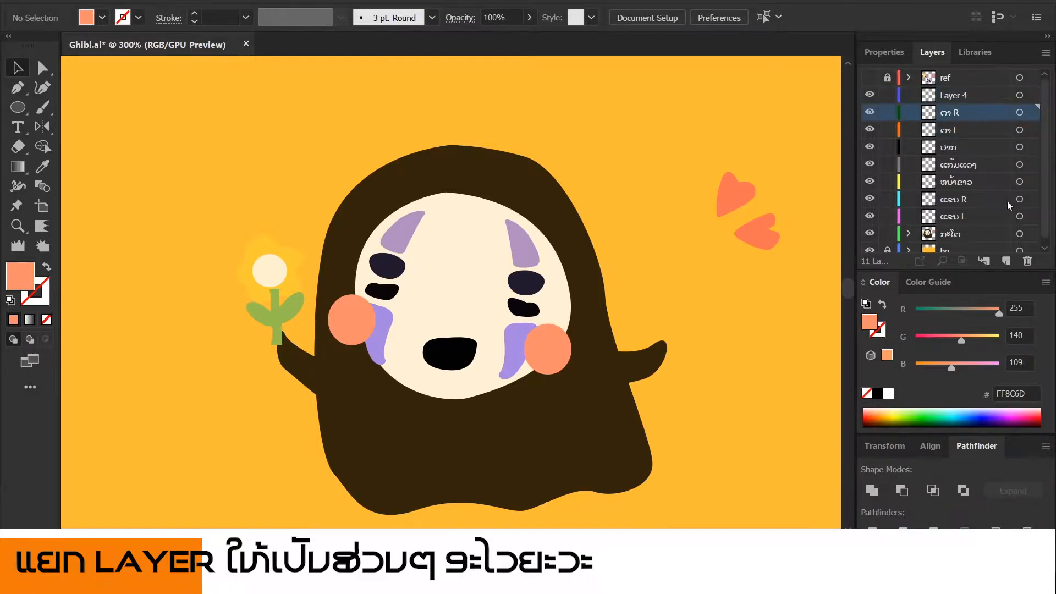
pyautogui.click(1009, 262)
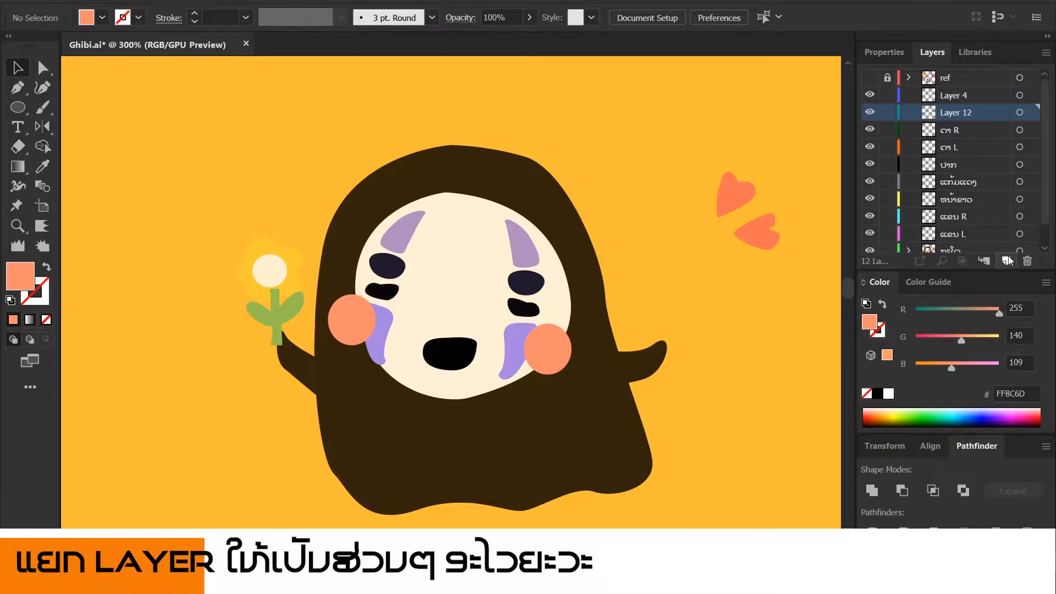
pyautogui.doubleClick(959, 111)
pyautogui.press('BackSpace')
pyautogui.press('BackSpace')
pyautogui.write('ye')
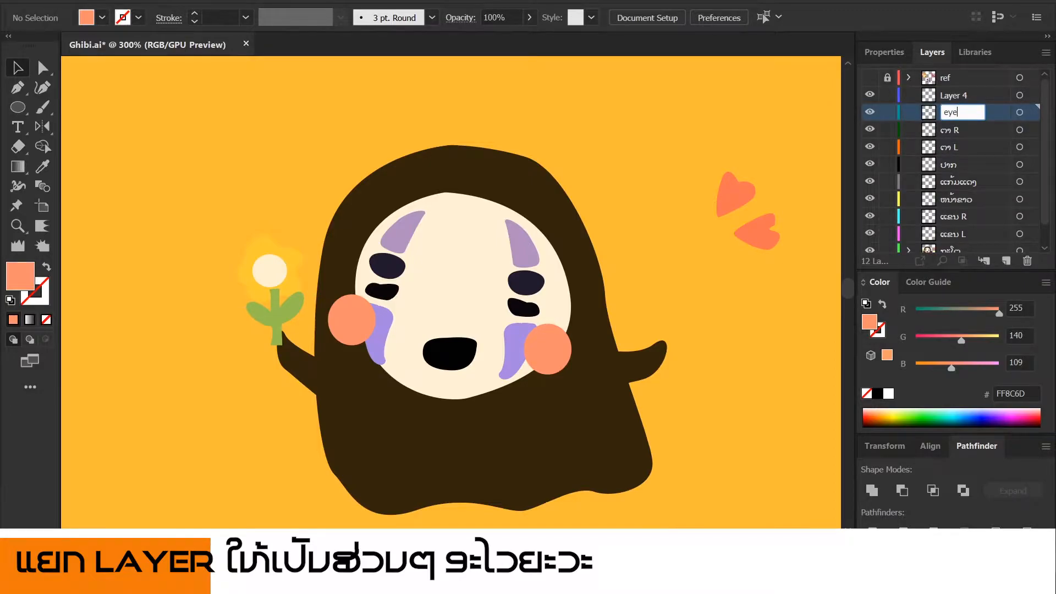
pyautogui.write('B L')
pyautogui.click(1003, 259)
pyautogui.doubleClick(959, 111)
pyautogui.write('eyeB R')
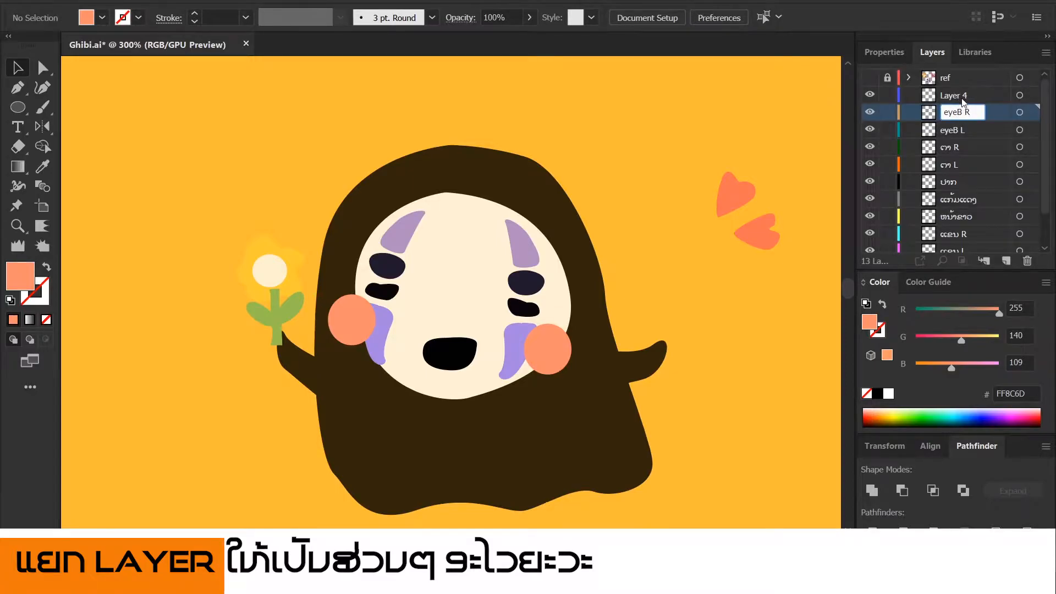
# Rename Layer 4 as "Flower" and add a layer named "emotion icon" above it.
pyautogui.doubleClick(959, 95)
pyautogui.write('Flower')
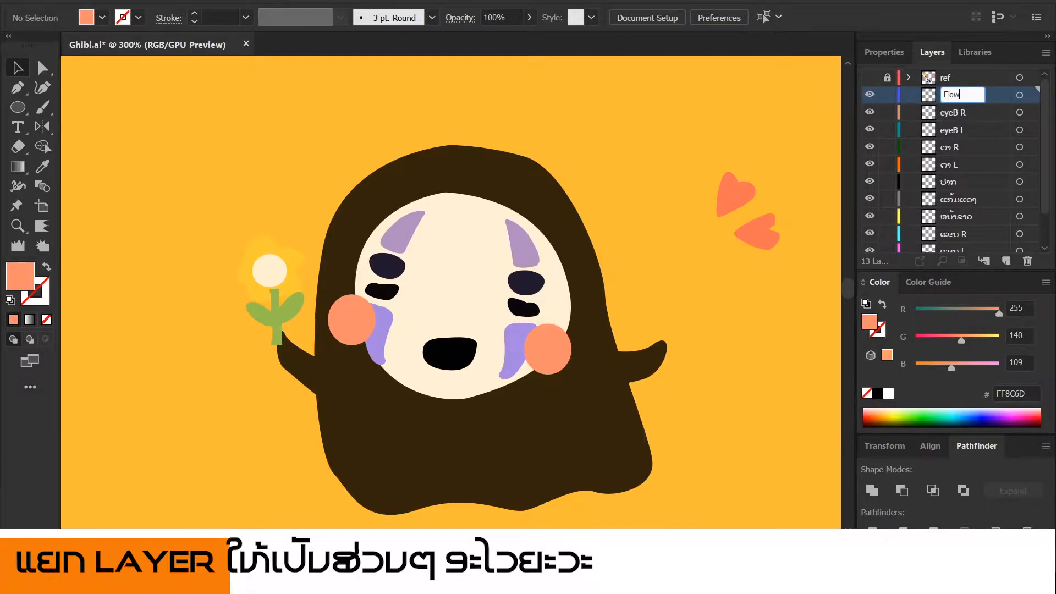
pyautogui.click(1007, 260)
pyautogui.doubleClick(965, 96)
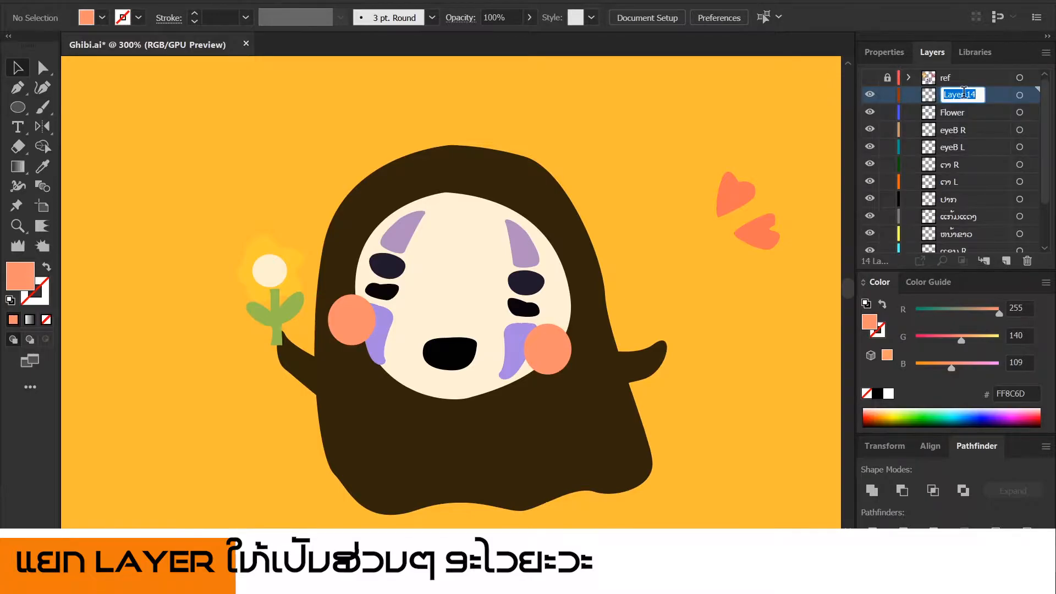
pyautogui.write('em')
pyautogui.write('otion icon')
pyautogui.press('Return')
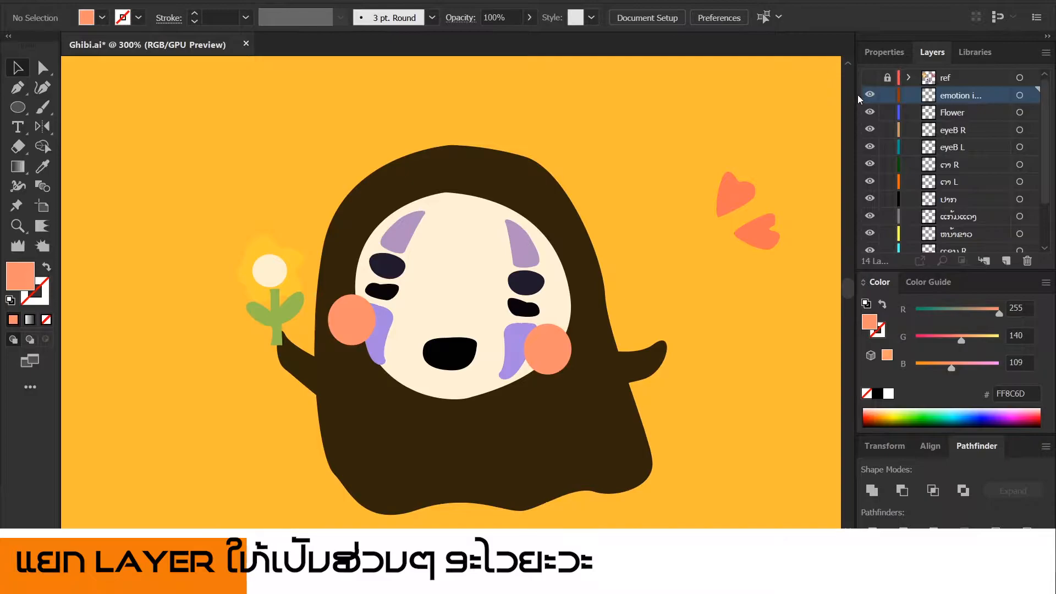
pyautogui.moveTo(857, 95); pyautogui.dragTo(843, 94)
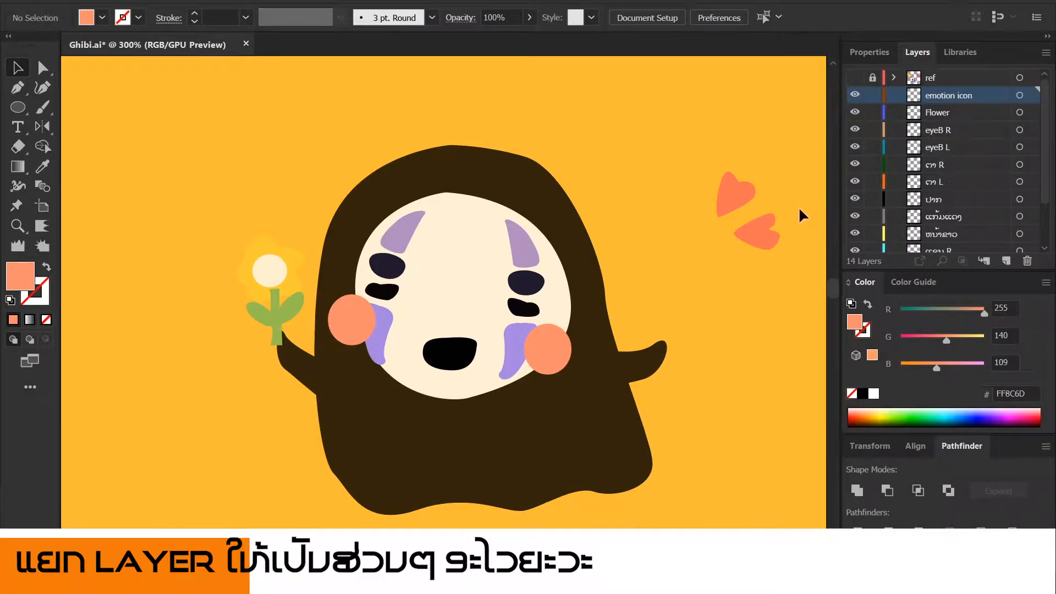
# Examine the right arm and body shapes and check what the "ກະໂຕ" layer contains.
pyautogui.scroll(-3, 935, 196)
pyautogui.click(623, 378)
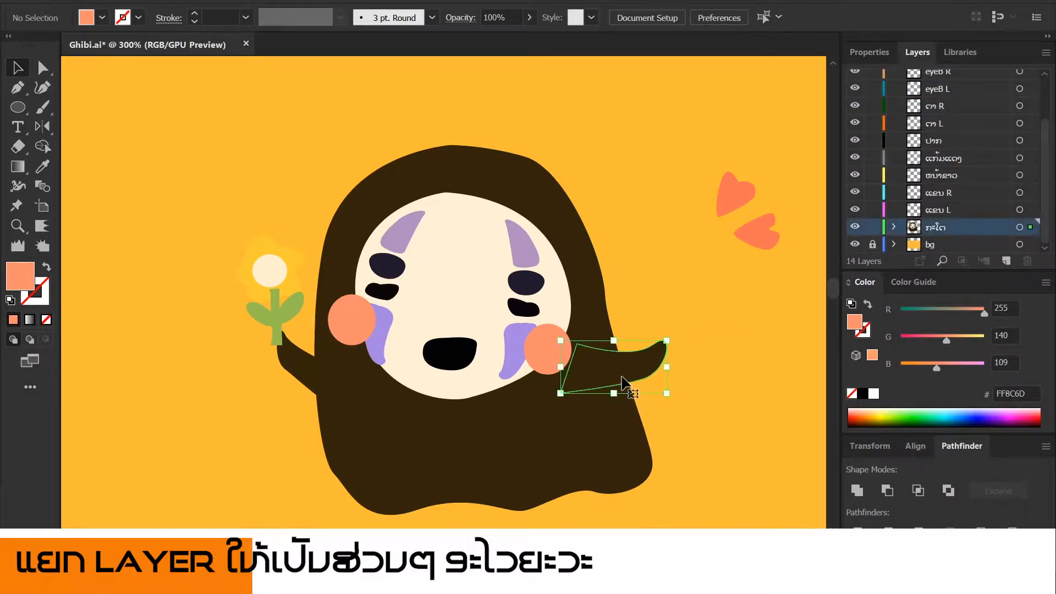
pyautogui.click(615, 433)
pyautogui.click(669, 373)
pyautogui.click(654, 369)
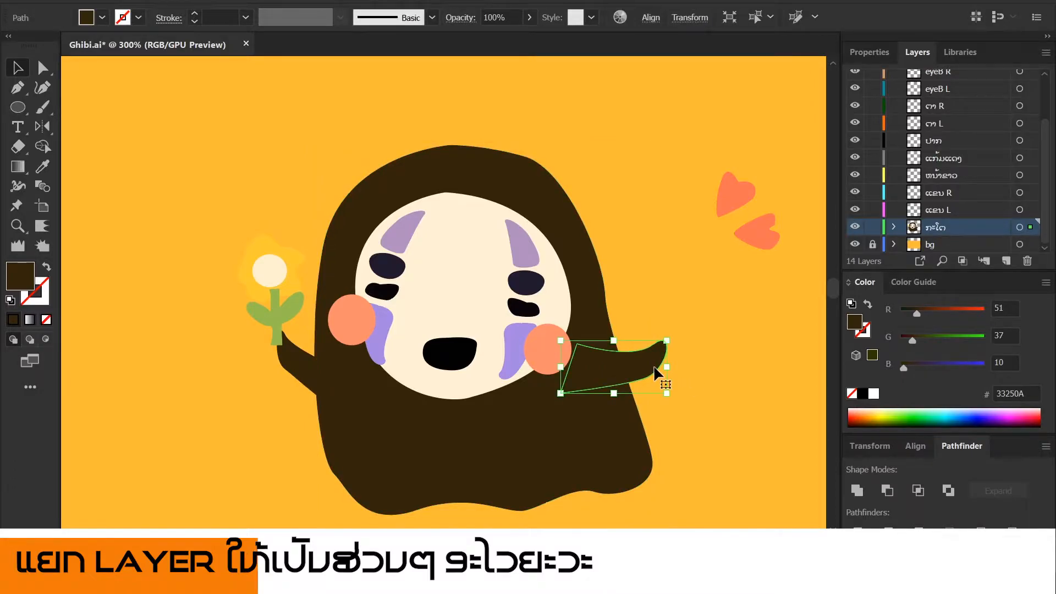
pyautogui.click(599, 434)
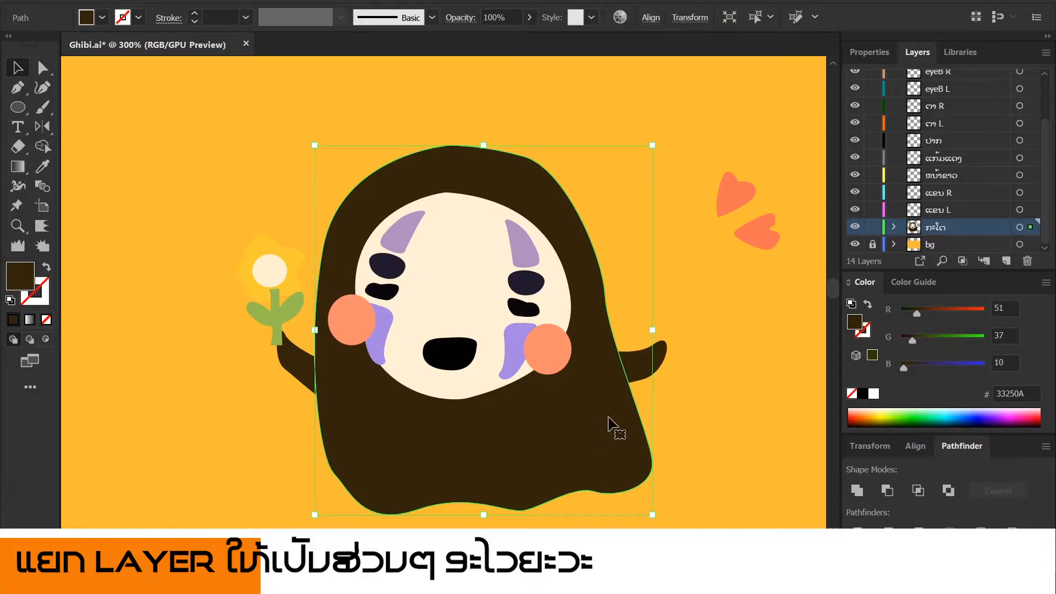
pyautogui.click(692, 360)
pyautogui.click(856, 227)
pyautogui.click(856, 227)
# Move both hearts closer to the right side of the head and transfer them in place to the "emotion icon" layer.
pyautogui.moveTo(742, 205); pyautogui.dragTo(636, 195)
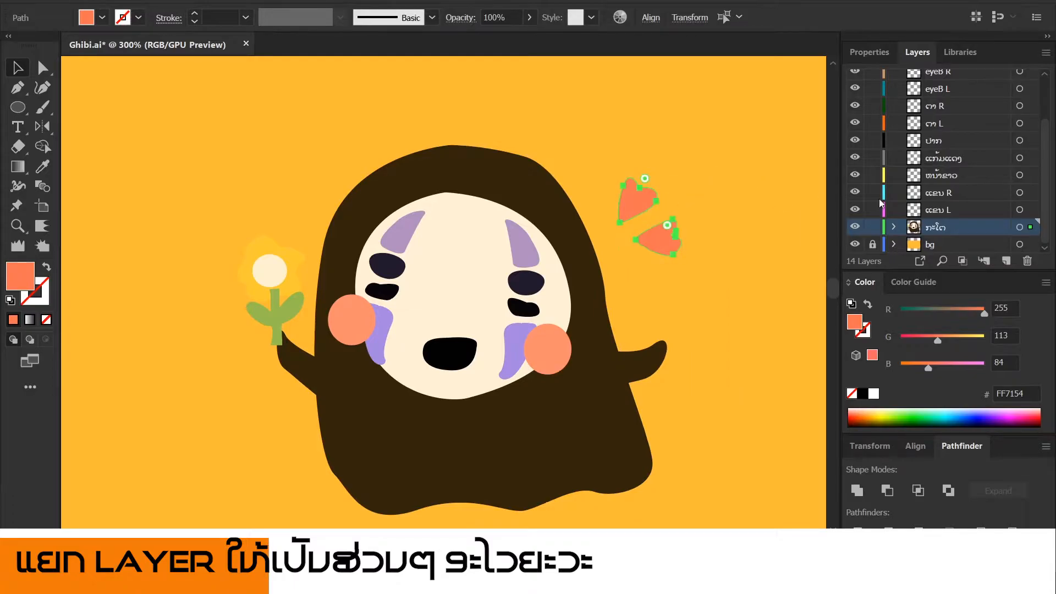
pyautogui.hotkey('ctrl', 'x')
pyautogui.scroll(3, 972, 148)
pyautogui.click(954, 102)
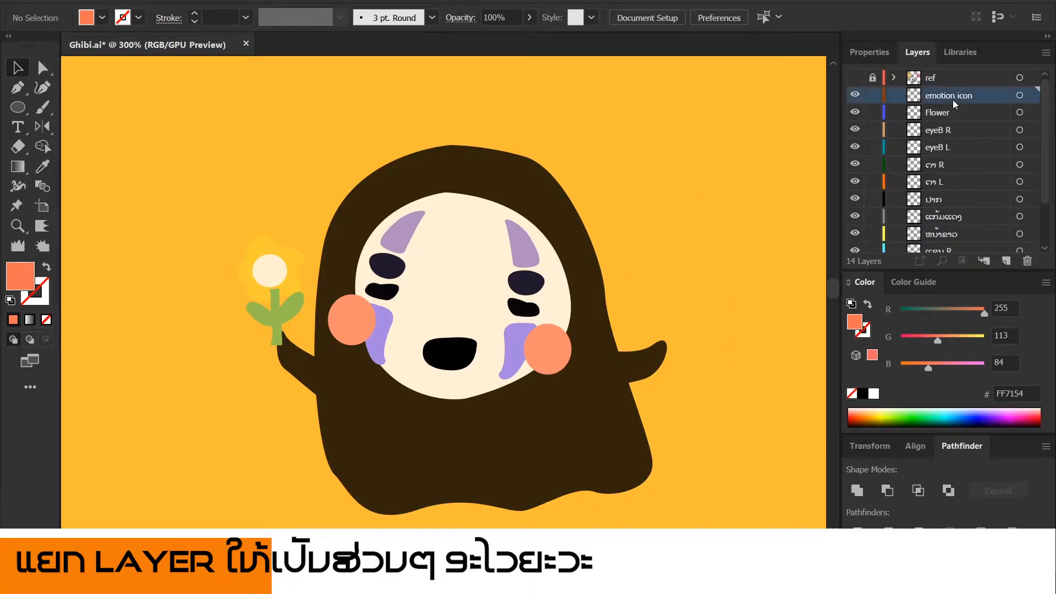
pyautogui.hotkey('ctrl', 'f')
pyautogui.click(295, 283)
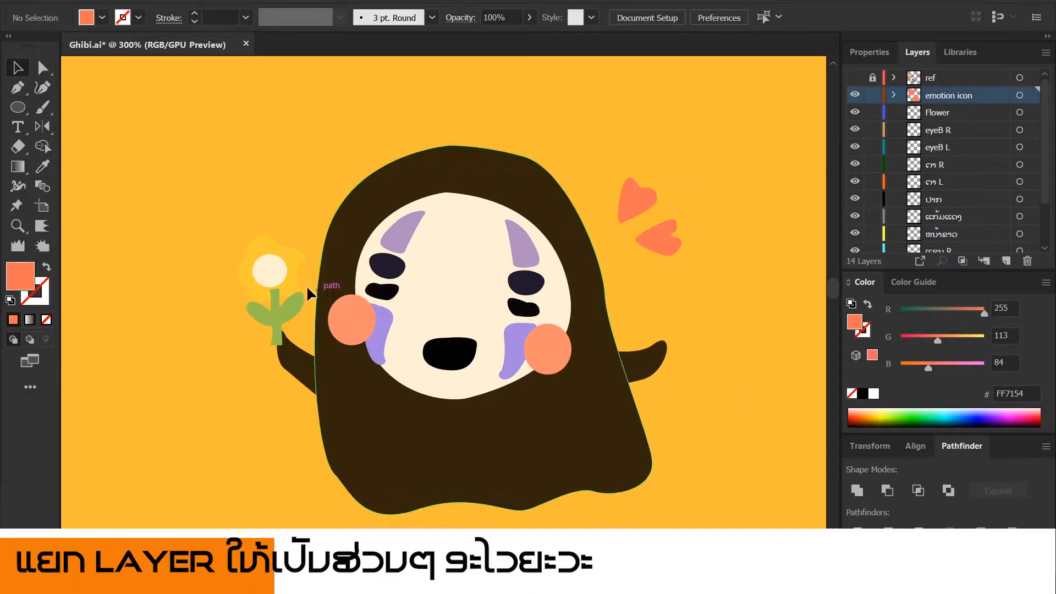
# Transfer the whole flower to the "Flower" layer and place it slightly closer to the body, above the raised hand.
pyautogui.moveTo(271, 315); pyautogui.dragTo(290, 319)
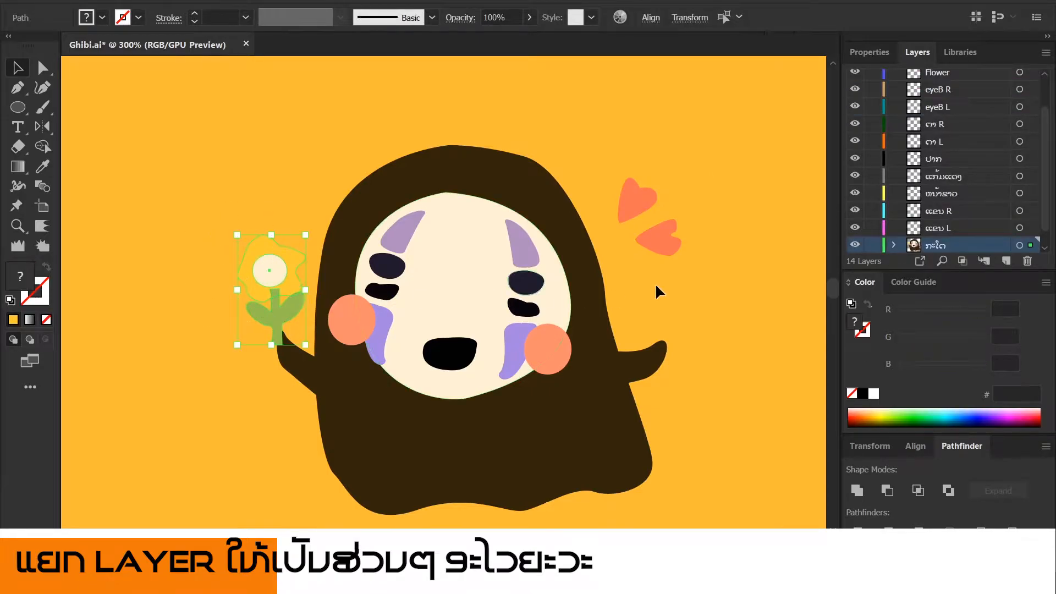
pyautogui.click(266, 303)
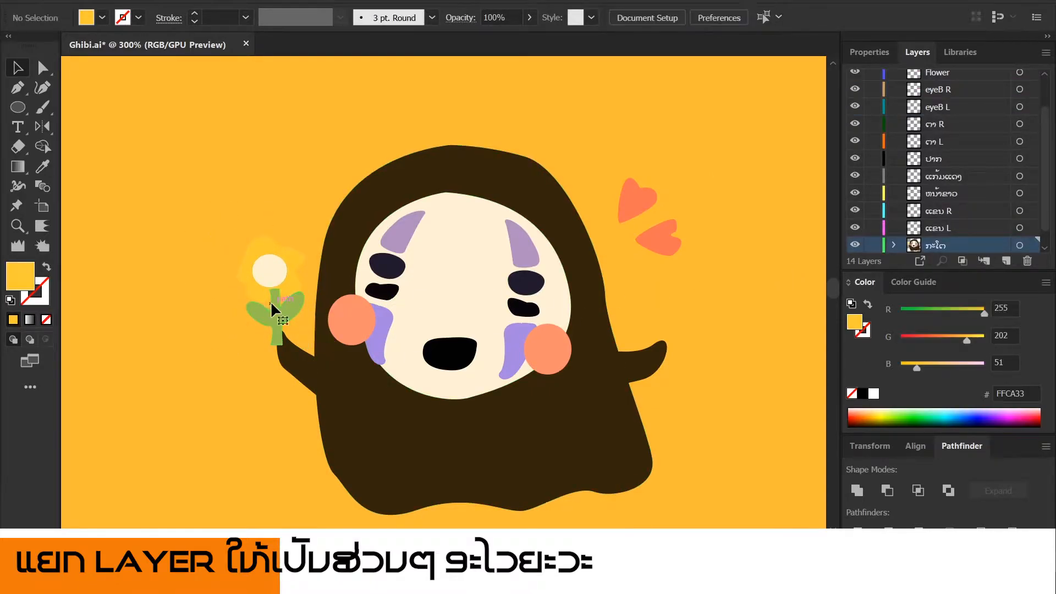
pyautogui.click(271, 301)
pyautogui.moveTo(210, 224); pyautogui.dragTo(278, 296)
pyautogui.click(216, 269)
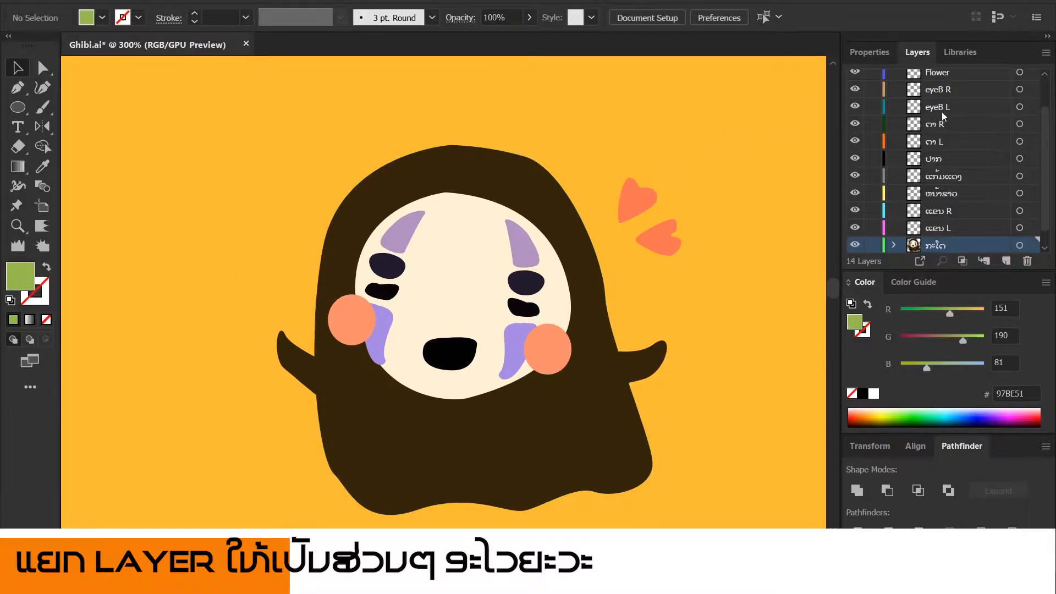
pyautogui.click(959, 72)
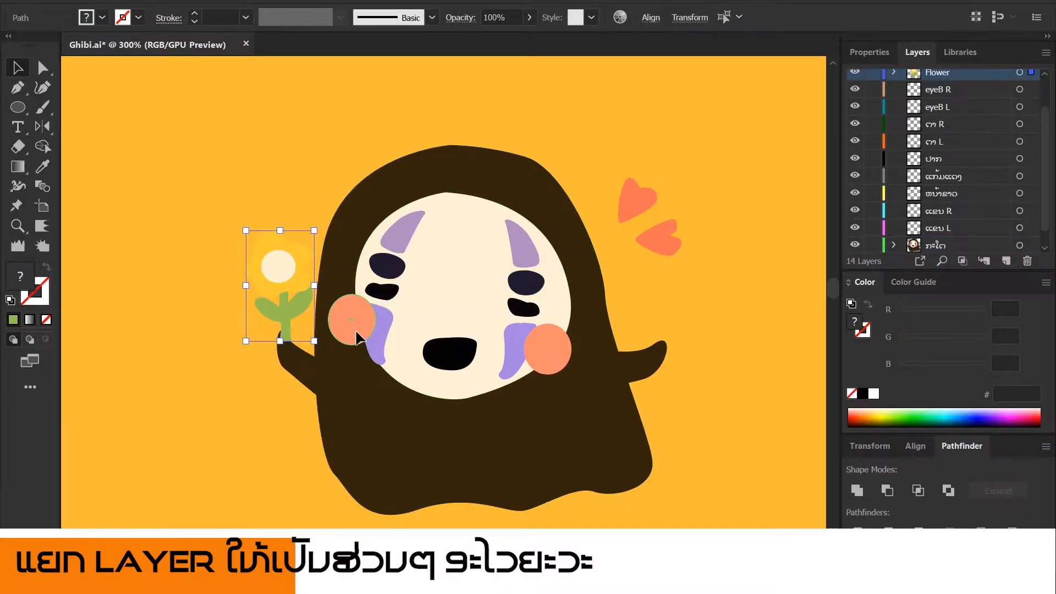
# Transfer both orange cheek circles in place to the "ແກ້ມແດງ" layer.
pyautogui.click(356, 331)
pyautogui.keyDown('shift'); pyautogui.click(556, 360); pyautogui.keyUp('shift')
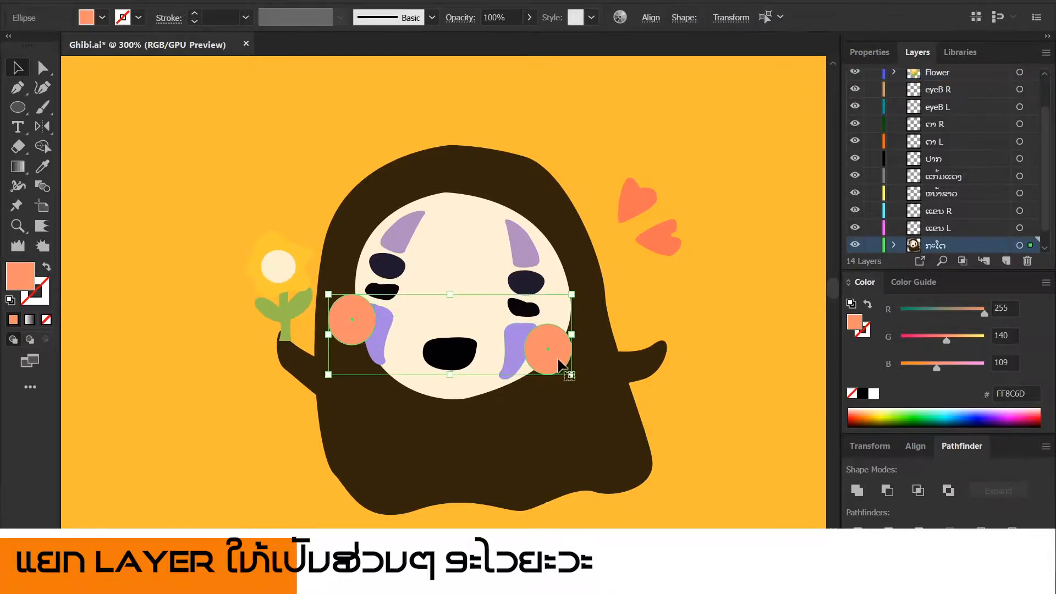
pyautogui.hotkey('ctrl', 'x')
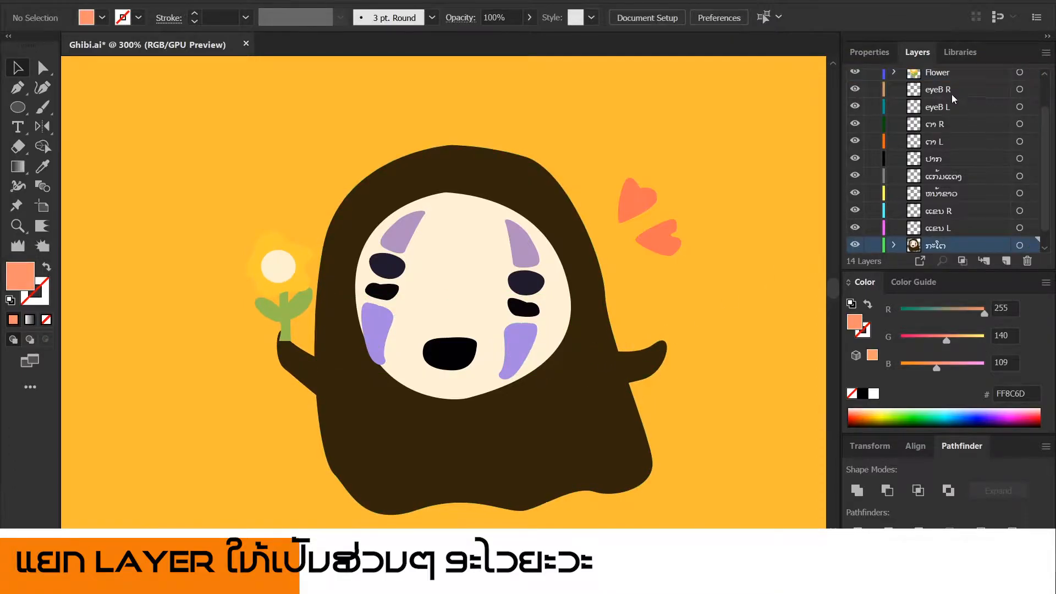
pyautogui.click(945, 161)
pyautogui.click(945, 179)
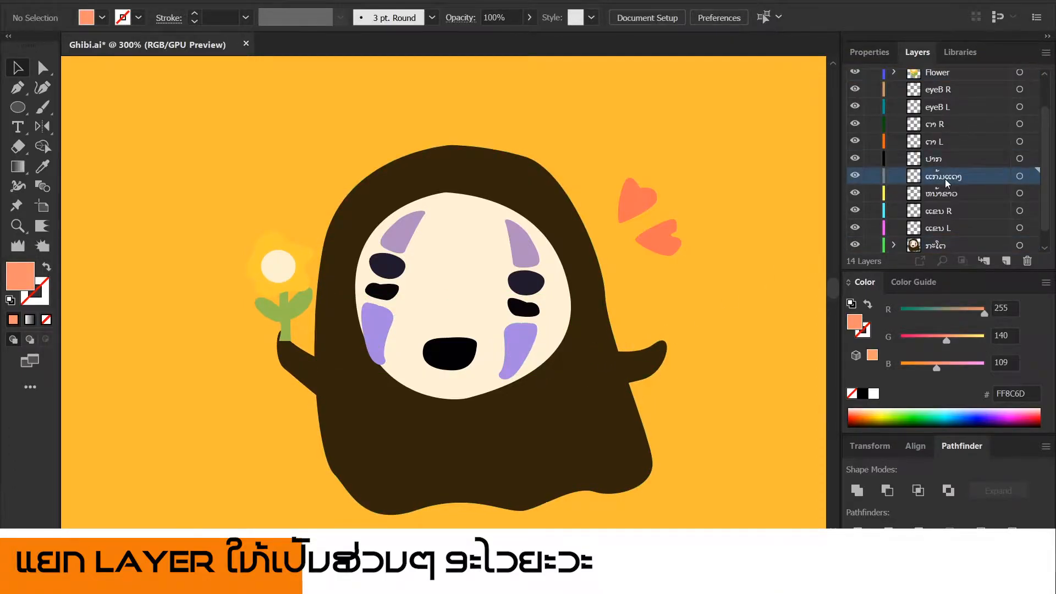
pyautogui.hotkey('ctrl', 'f')
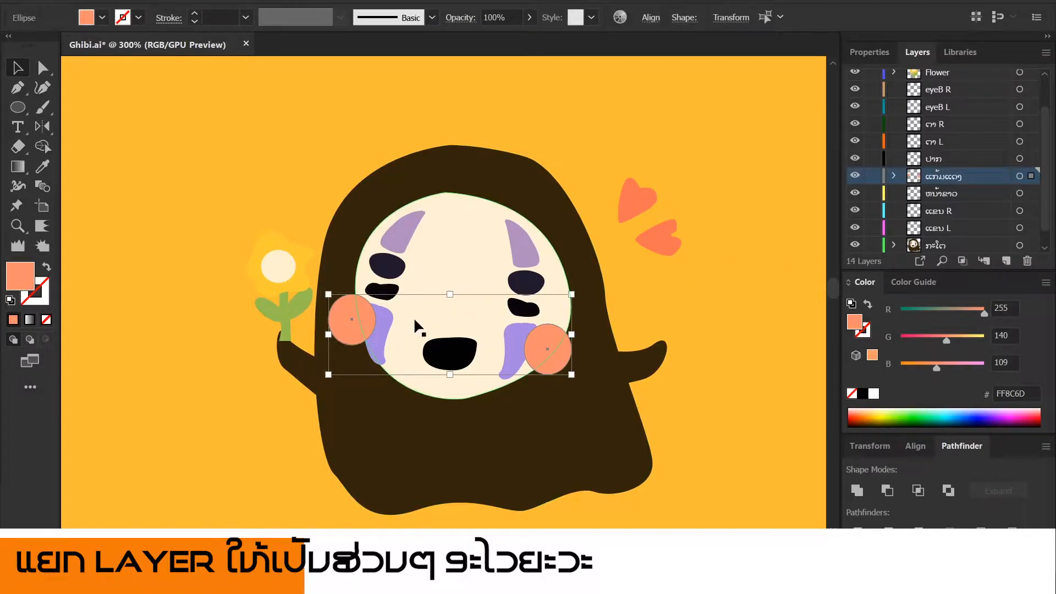
# Transfer the cream face shape in place to the "ຫນ້າຂາວ" layer.
pyautogui.click(466, 326)
pyautogui.click(380, 350)
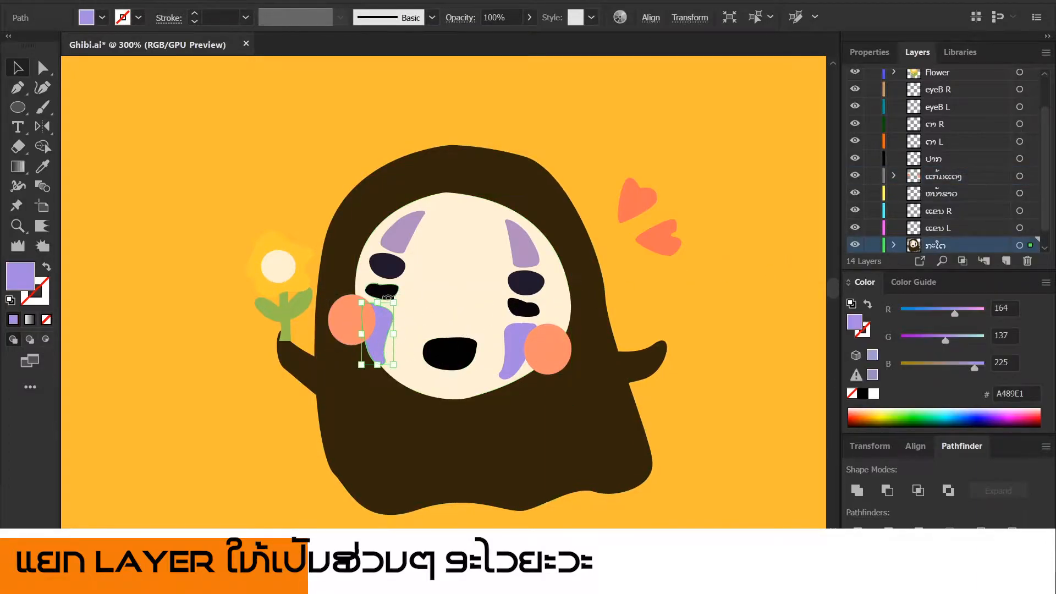
pyautogui.click(471, 307)
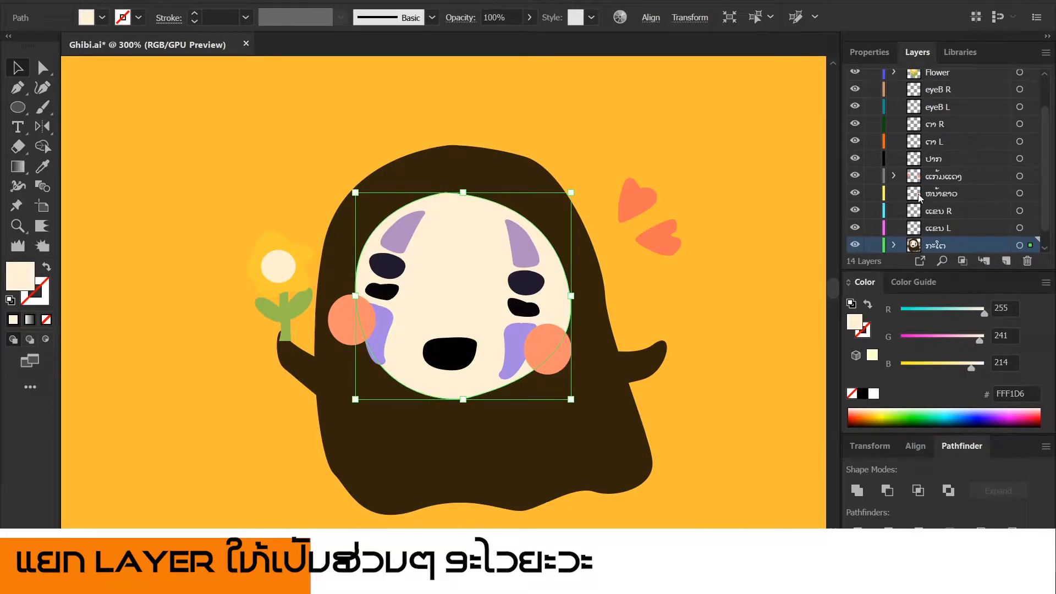
pyautogui.hotkey('ctrl', 'x')
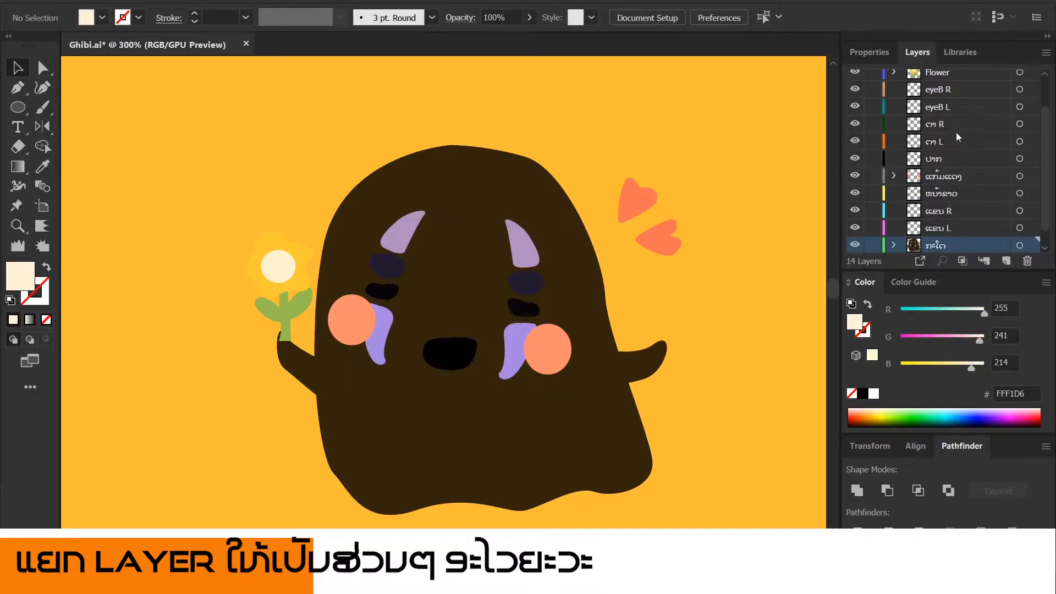
pyautogui.click(954, 193)
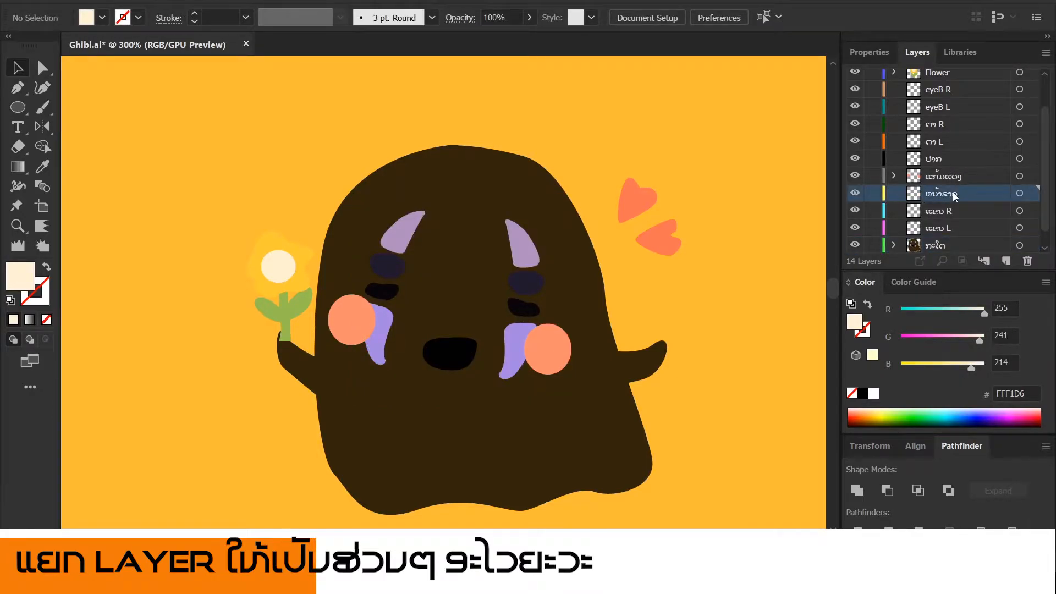
pyautogui.hotkey('ctrl', 'f')
# Reorder the "ຫນ້າຂາວ" layer to sit directly above "ກະໂຕ" and hide it.
pyautogui.scroll(-1, 953, 201)
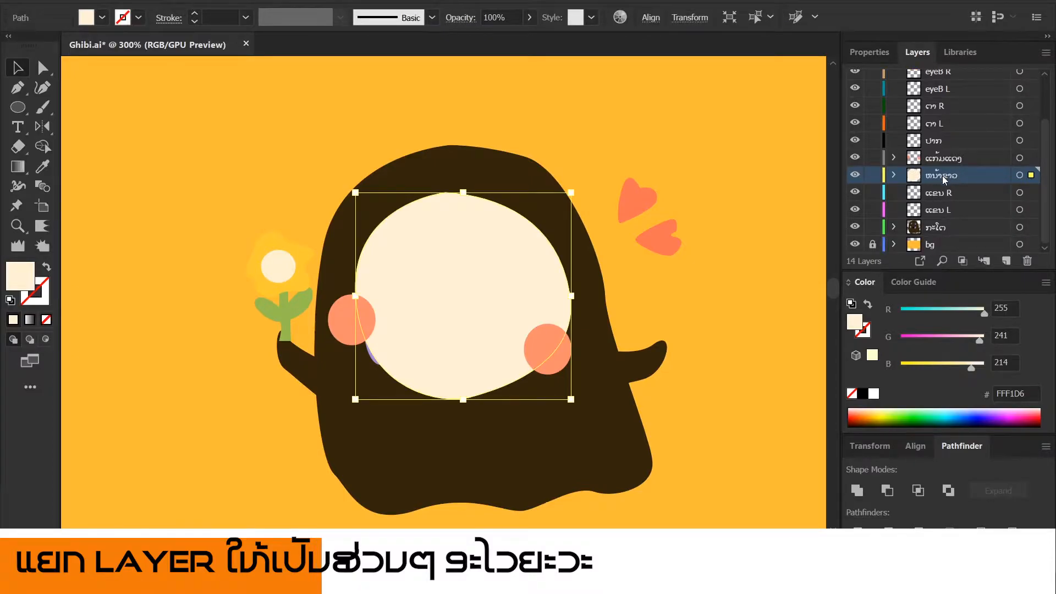
pyautogui.moveTo(947, 179); pyautogui.dragTo(942, 210)
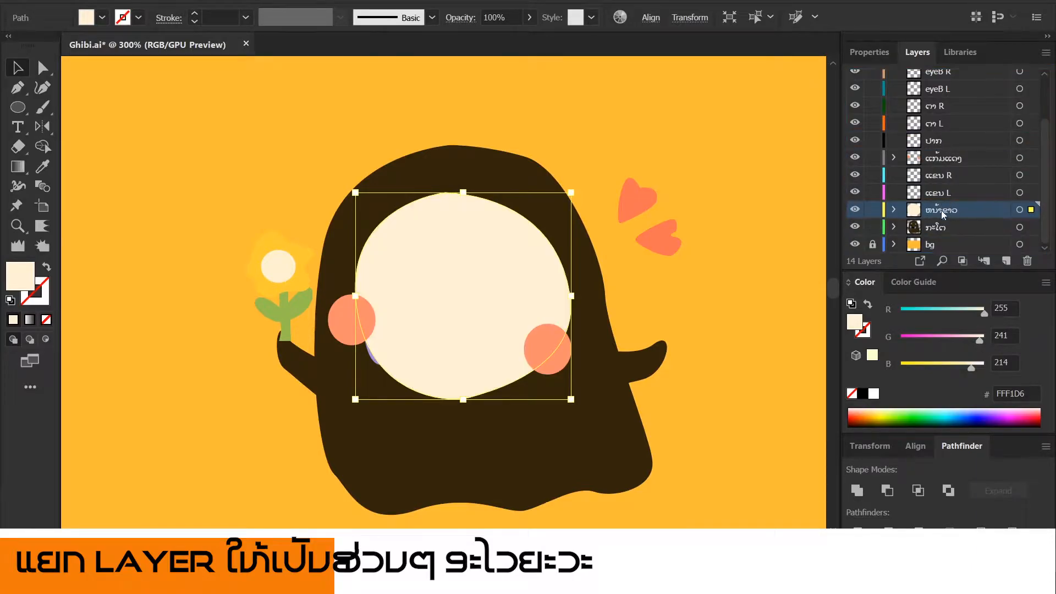
pyautogui.click(854, 210)
# Transfer the dark oval eye on the flower side of the face in place to the "ຕາ R" layer.
pyautogui.click(395, 240)
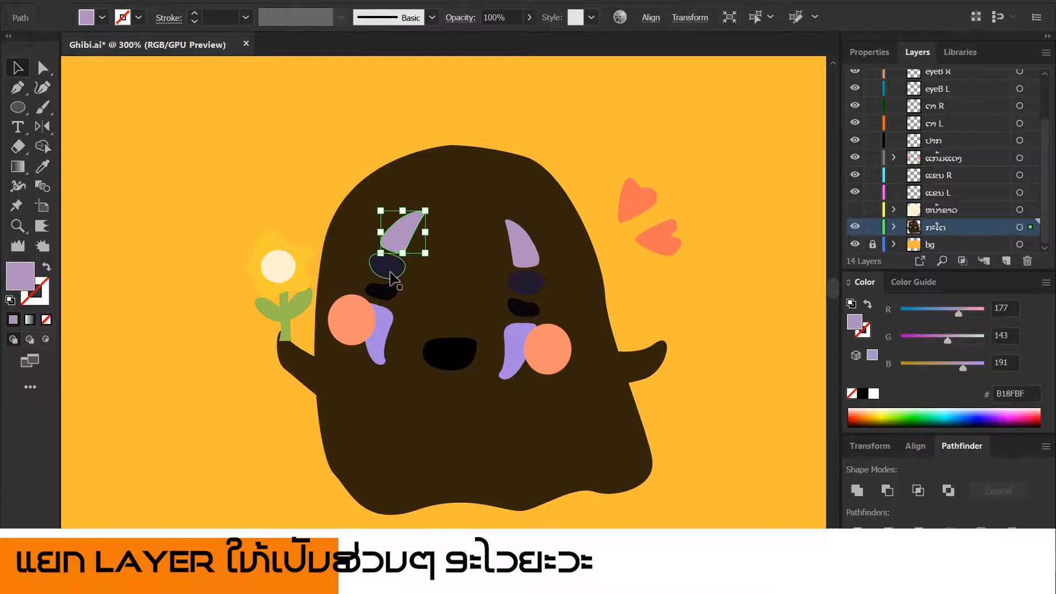
pyautogui.click(387, 267)
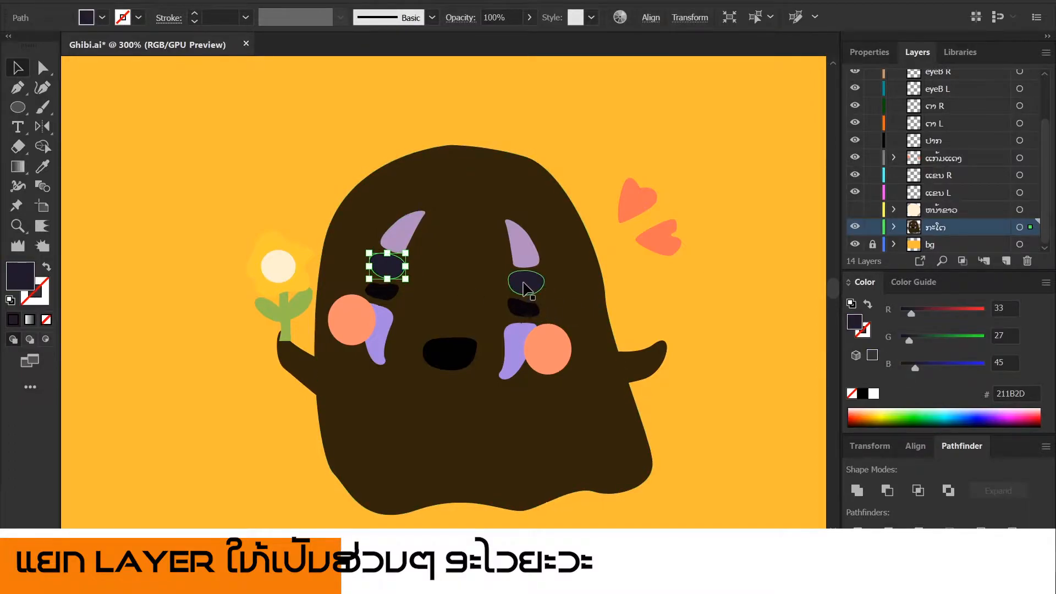
pyautogui.hotkey('ctrl', 'x')
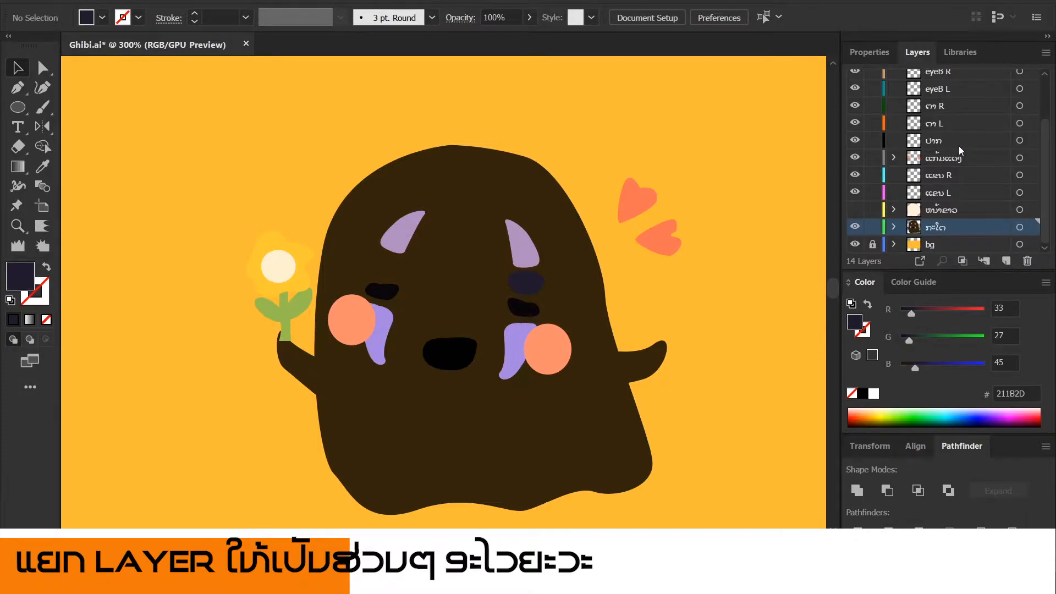
pyautogui.click(946, 107)
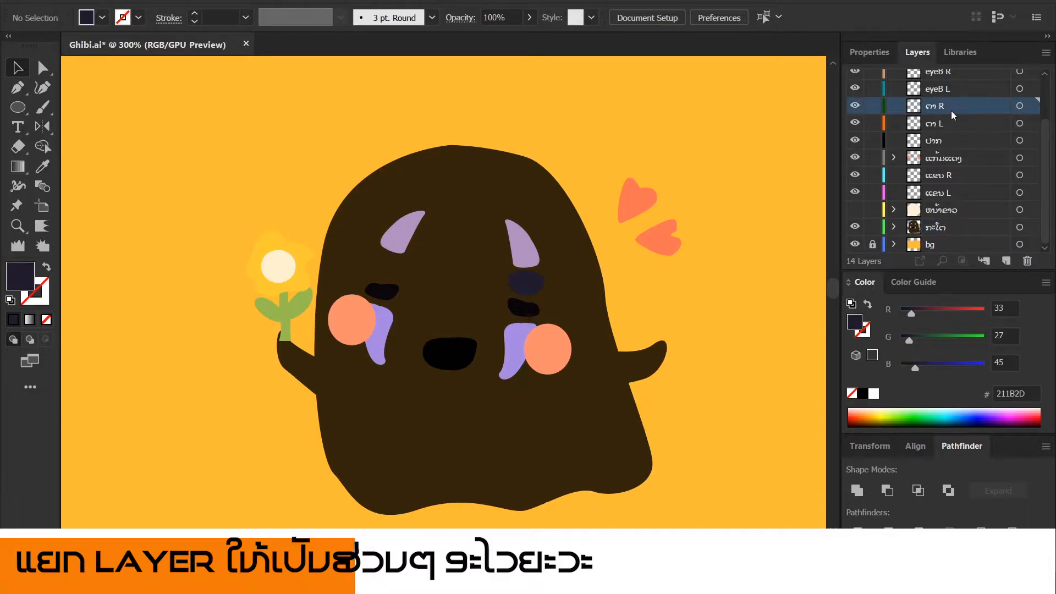
pyautogui.hotkey('ctrl', 'f')
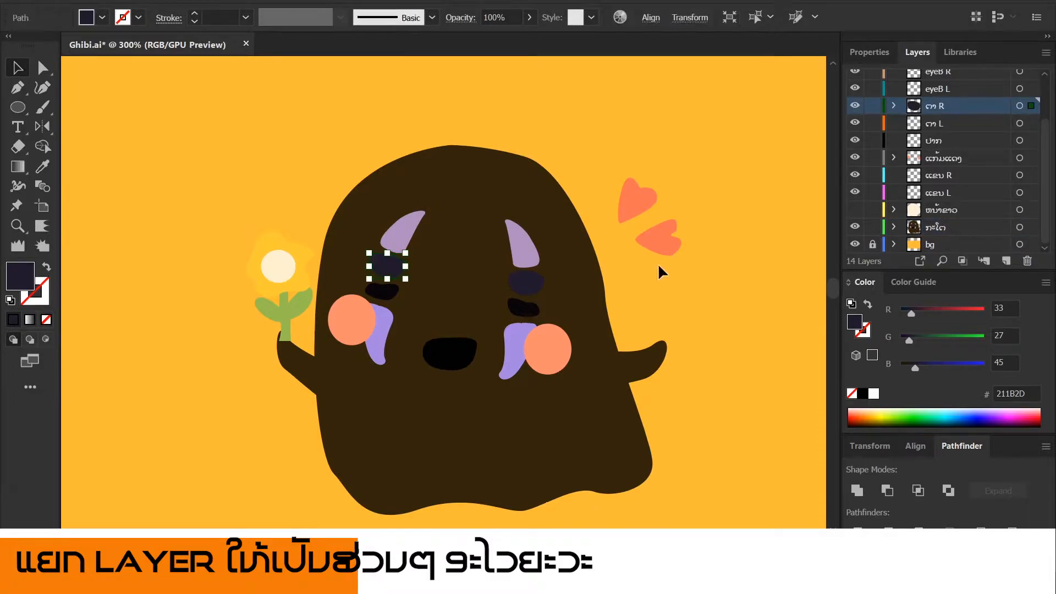
# Transfer the dark oval eye on the hearts side of the face in place to the "ຕາ L" layer.
pyautogui.click(526, 283)
pyautogui.press('Delete')
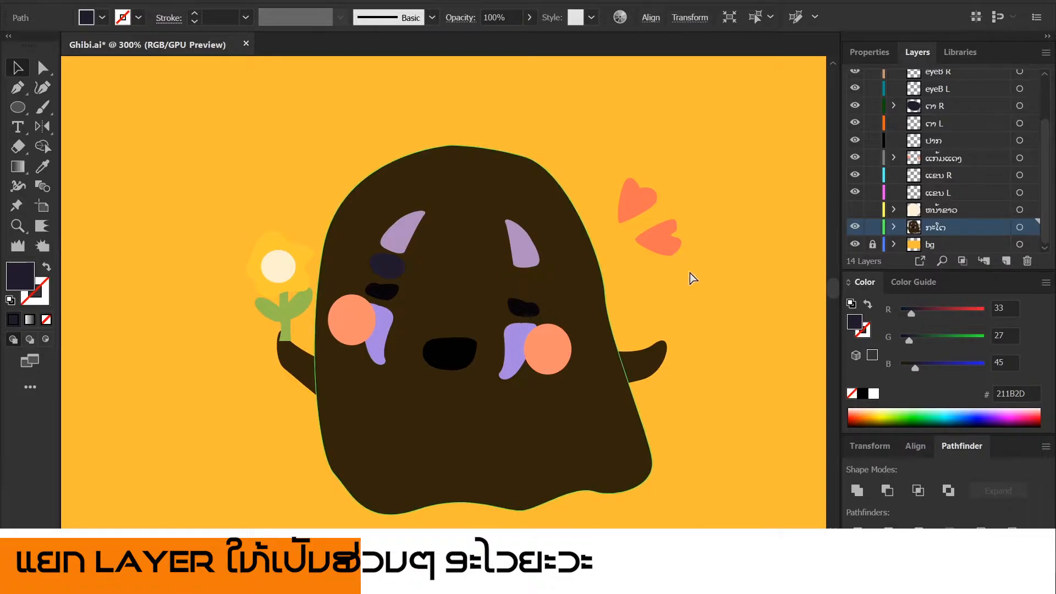
pyautogui.click(943, 122)
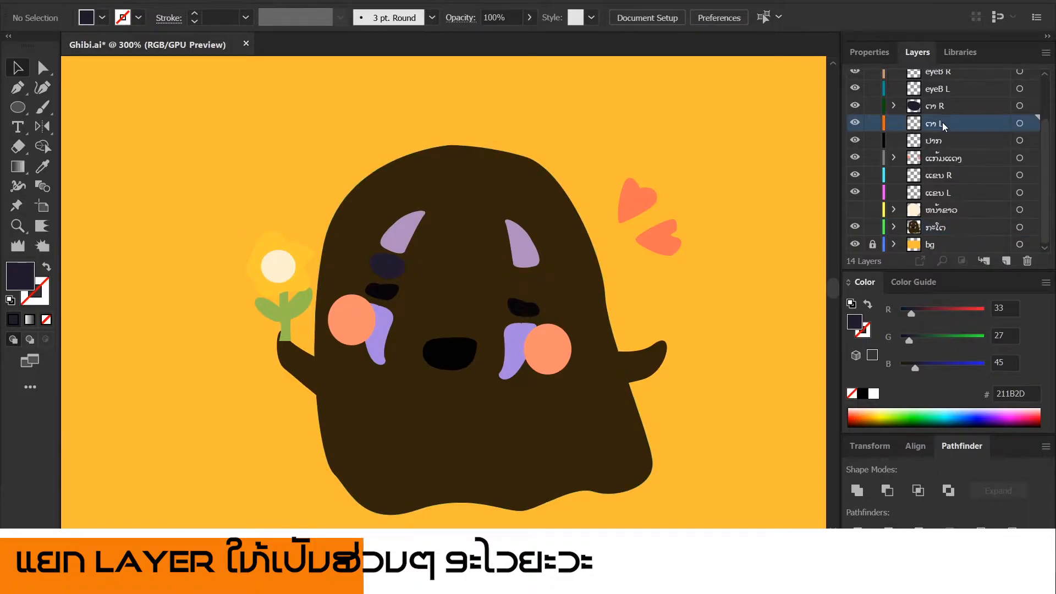
pyautogui.hotkey('ctrl', 'f')
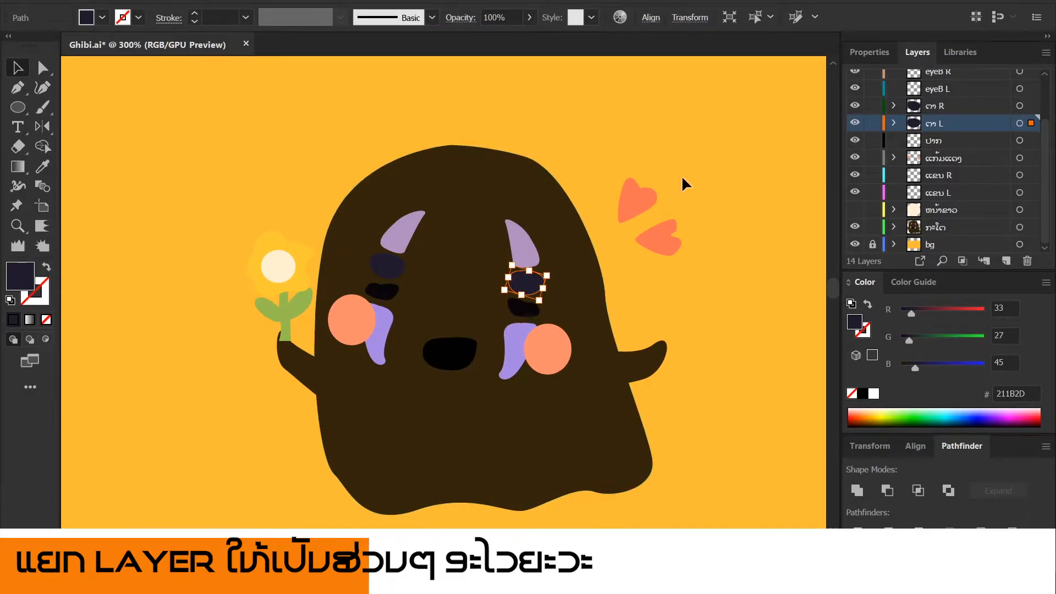
# Transfer the two purple markings above and below the flower-side eye in place to the "eyeB R" layer.
pyautogui.click(403, 248)
pyautogui.keyDown('shift'); pyautogui.click(383, 325); pyautogui.keyUp('shift')
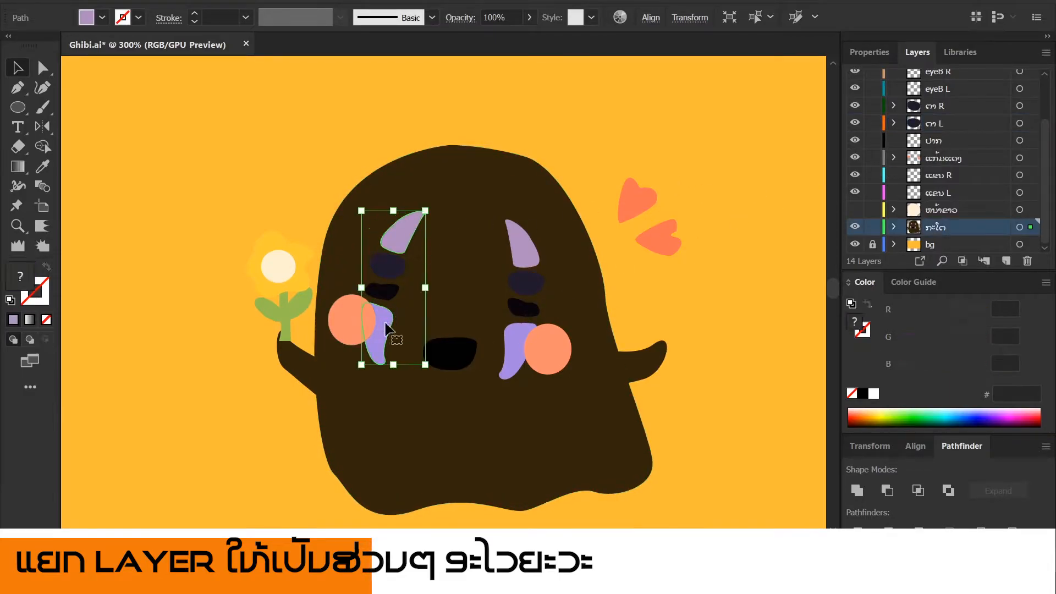
pyautogui.press('Delete')
pyautogui.scroll(3, 951, 99)
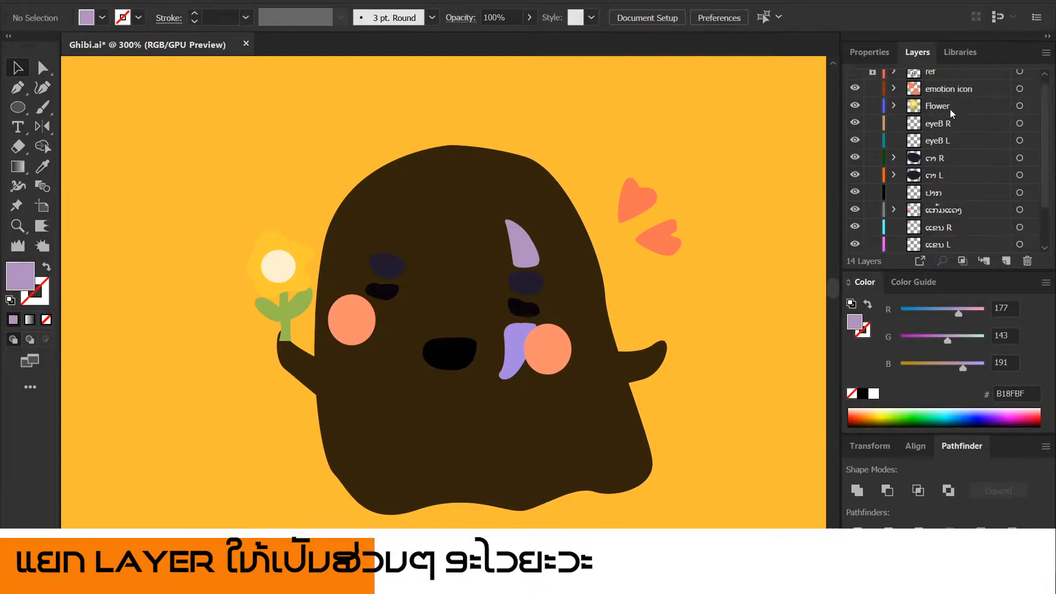
pyautogui.click(950, 124)
pyautogui.hotkey('ctrl', 'f')
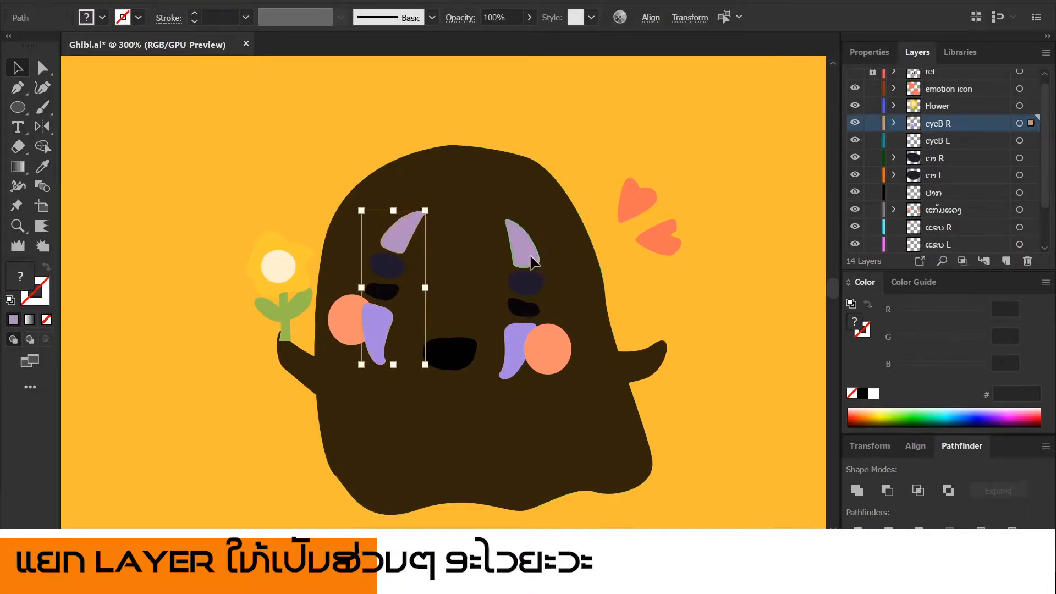
# Transfer the two purple markings above and below the hearts-side eye in place to the "eyeB L" layer.
pyautogui.click(532, 258)
pyautogui.keyDown('shift'); pyautogui.click(520, 328); pyautogui.keyUp('shift')
pyautogui.press('Delete')
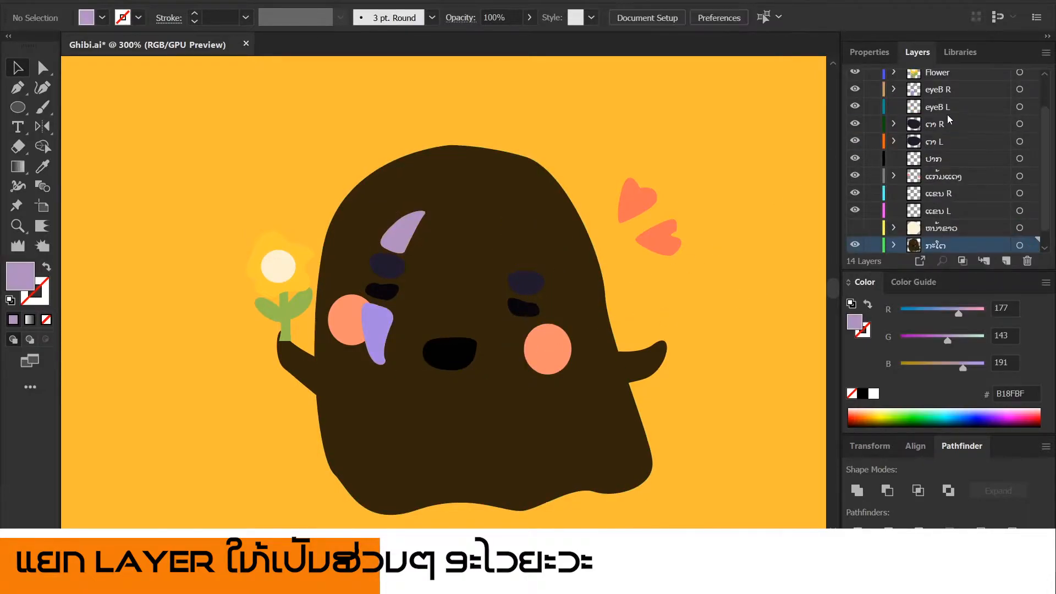
pyautogui.click(949, 108)
pyautogui.hotkey('ctrl', 'f')
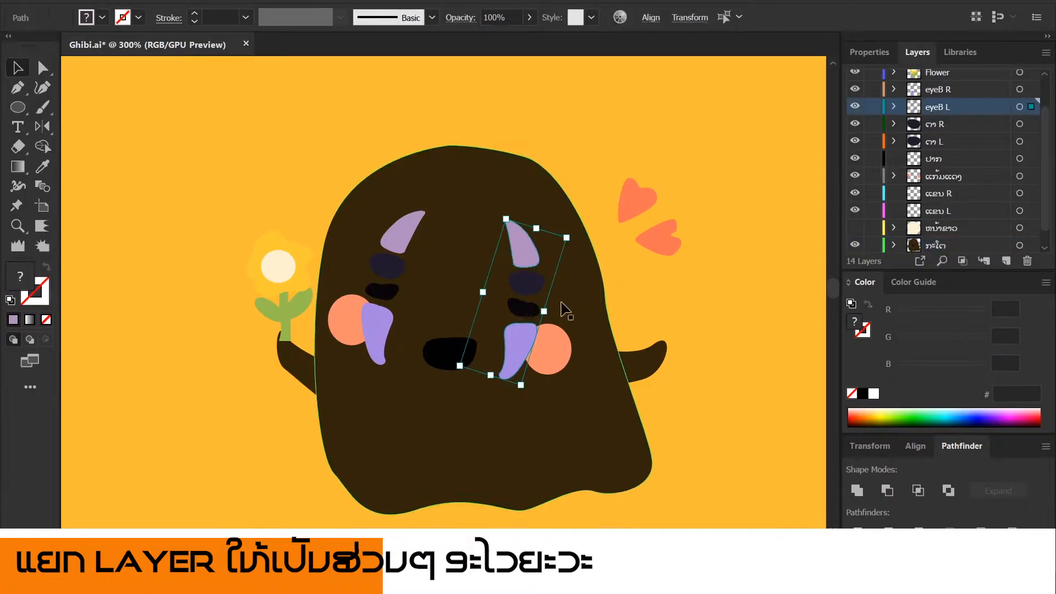
# Transfer both black shapes beneath the eyes from "ກະໂຕ" in place to the "ຕາ R" layer.
pyautogui.click(382, 292)
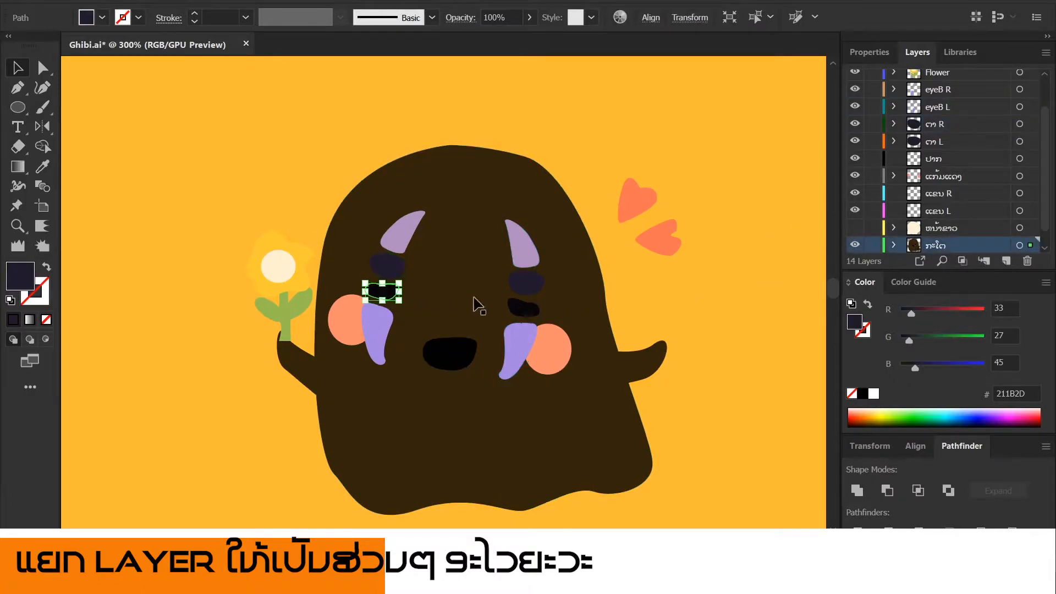
pyautogui.keyDown('shift'); pyautogui.click(521, 311); pyautogui.keyUp('shift')
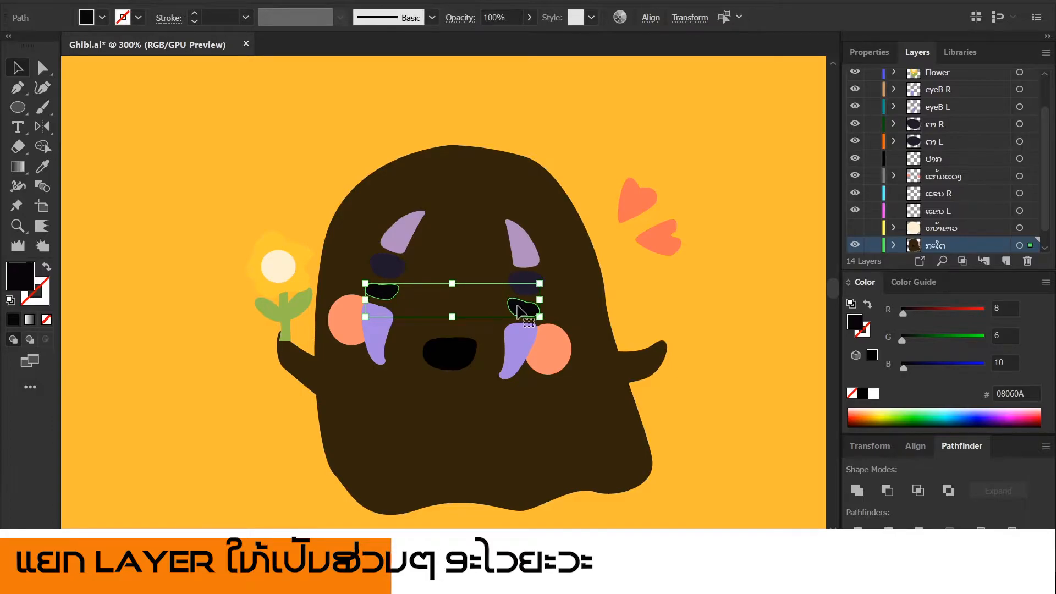
pyautogui.press('a')
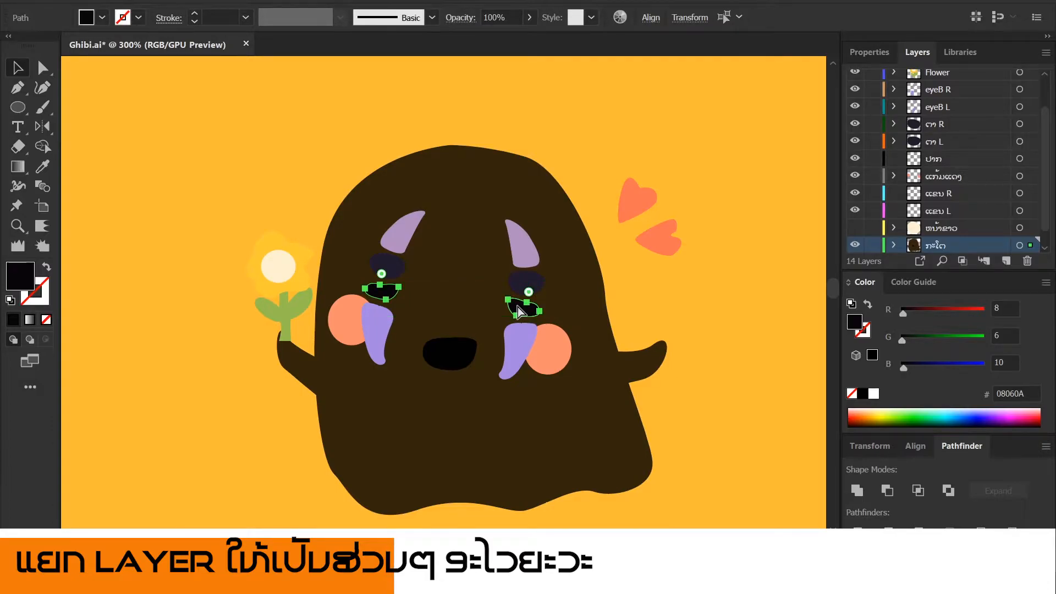
pyautogui.press('Delete')
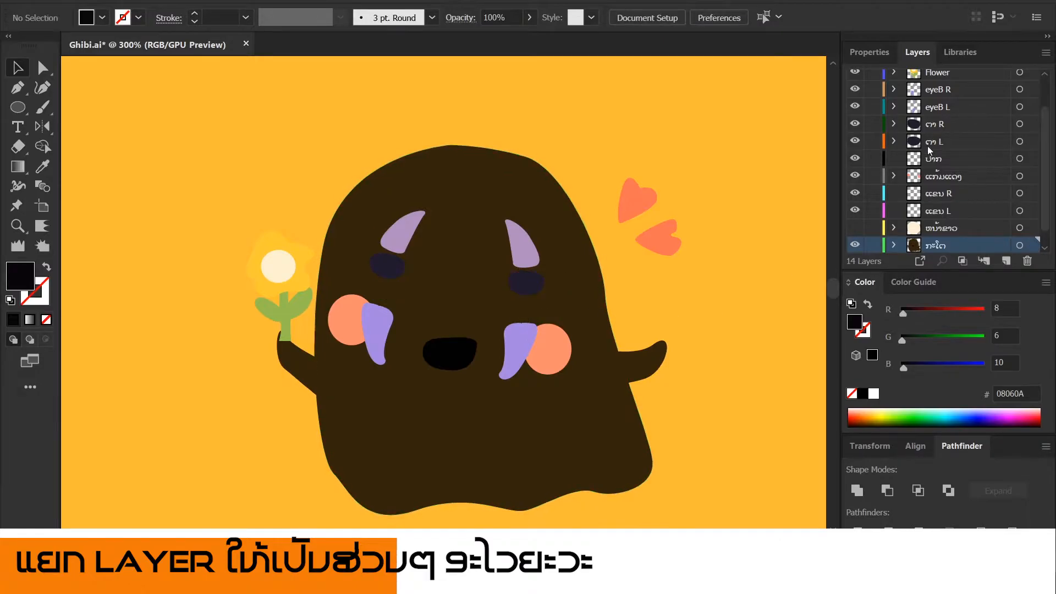
pyautogui.scroll(-1, 948, 206)
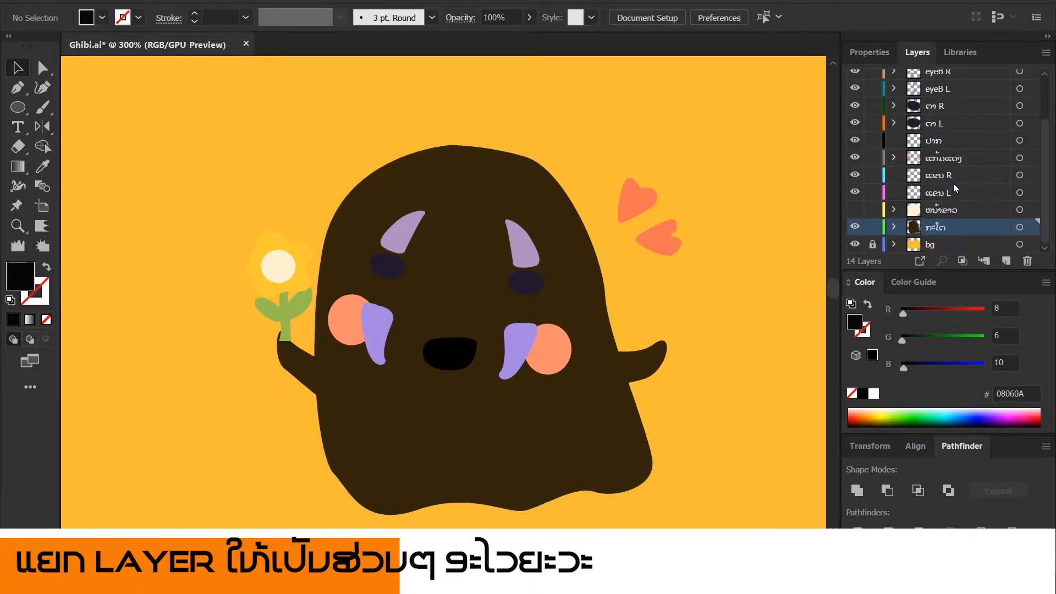
pyautogui.scroll(3, 945, 190)
pyautogui.click(943, 154)
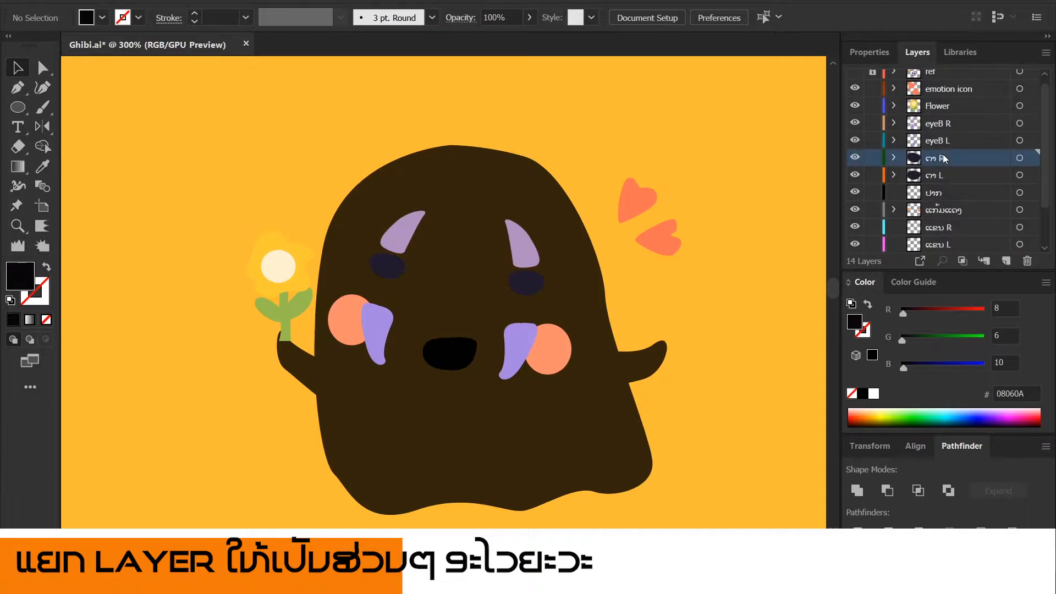
pyautogui.hotkey('ctrl', 'z')
# Transfer only the black shape beneath the hearts-side eye in place to the "ຕາ L" layer.
pyautogui.click(642, 298)
pyautogui.click(535, 312)
pyautogui.hotkey('ctrl', 'x')
pyautogui.click(945, 176)
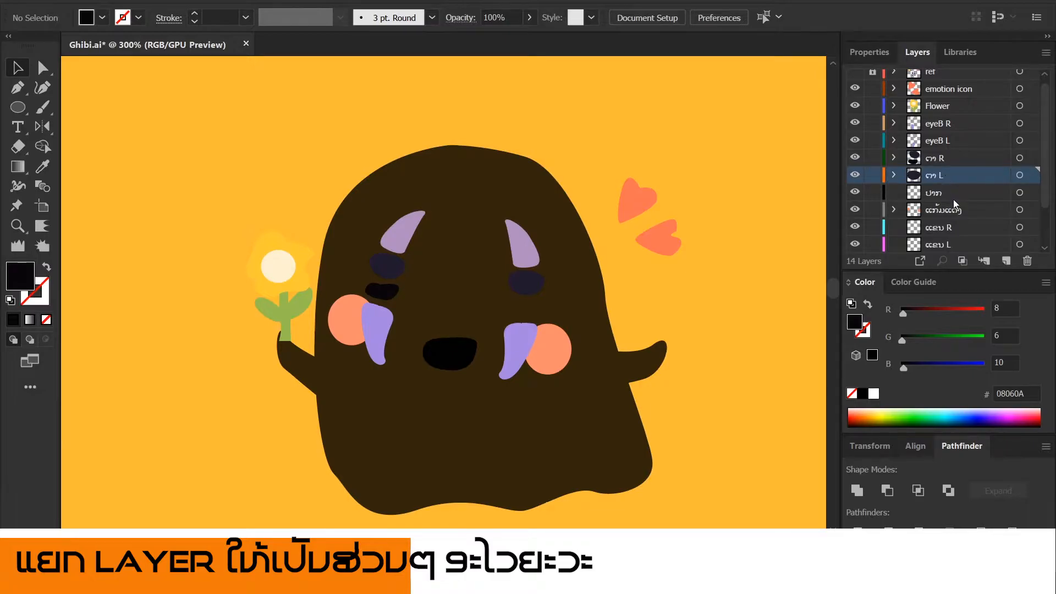
pyautogui.hotkey('ctrl', 'f')
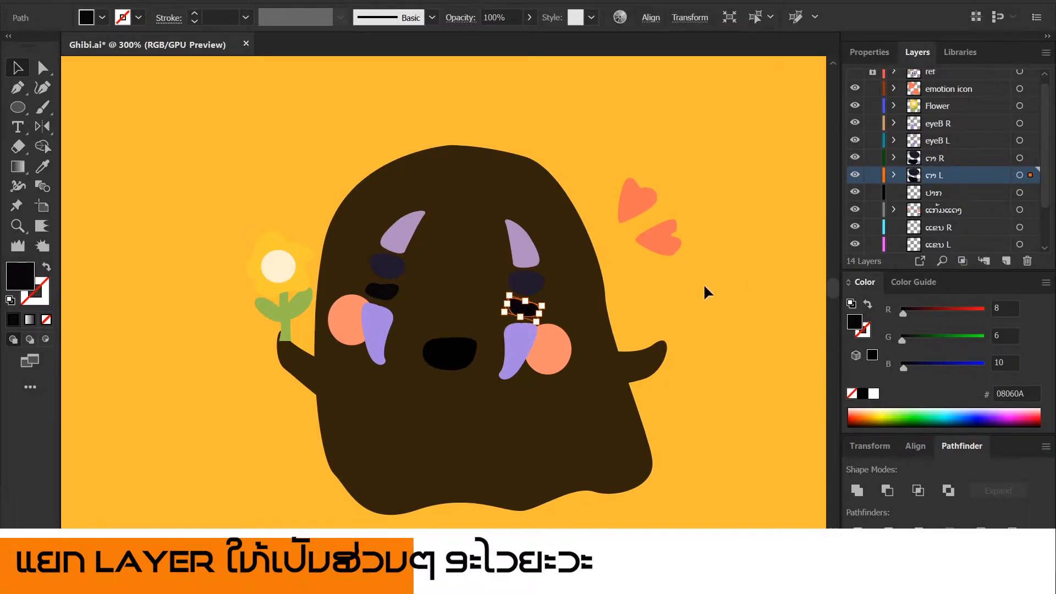
# Turn the white face layer back on so it shows over the body.
pyautogui.click(944, 226)
pyautogui.scroll(-1, 944, 222)
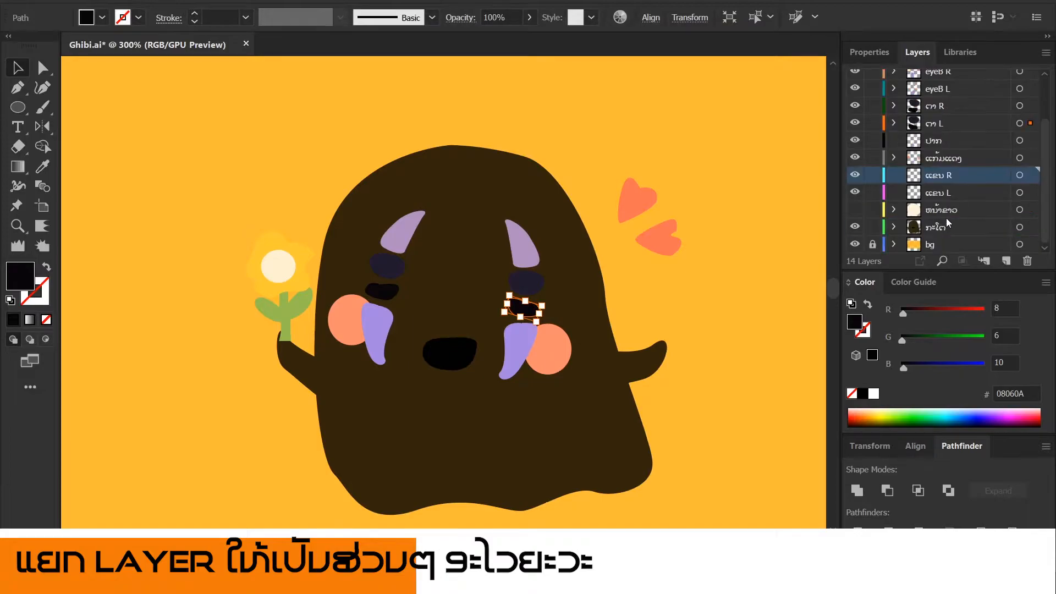
pyautogui.click(942, 223)
pyautogui.click(946, 208)
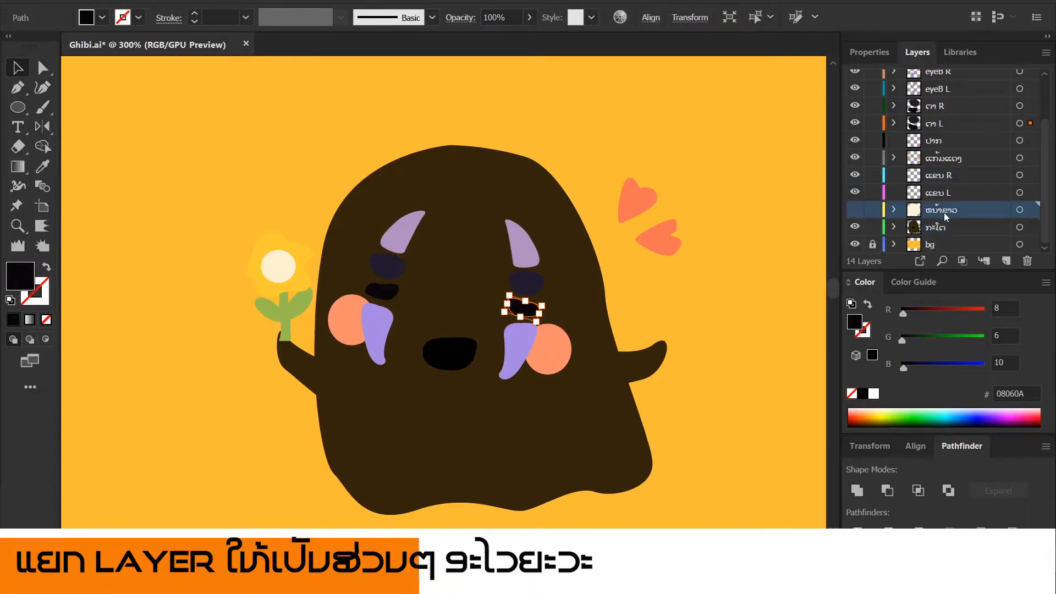
pyautogui.click(855, 209)
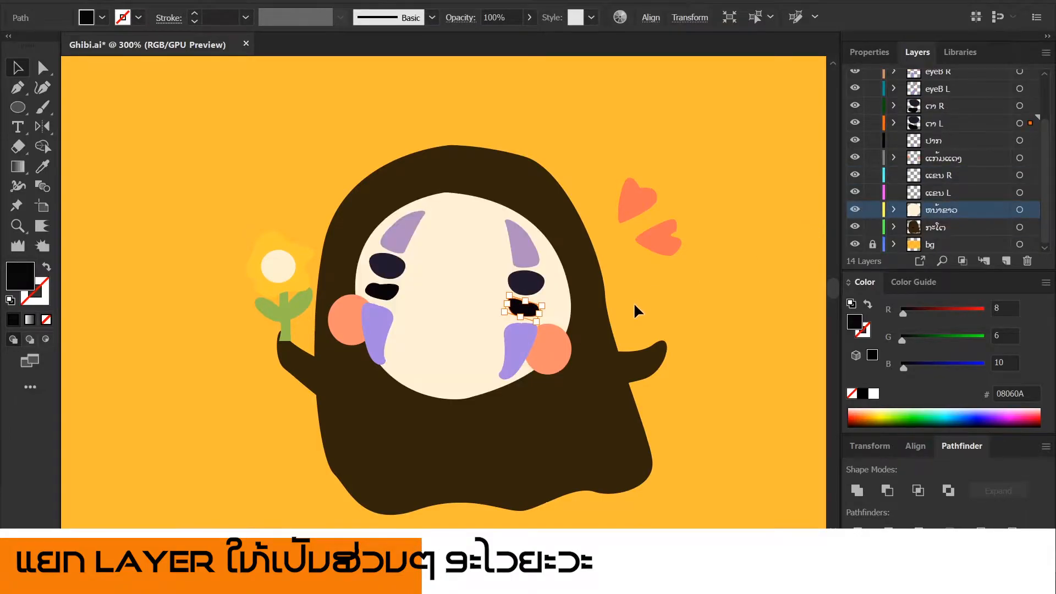
pyautogui.click(659, 308)
# Shift the flower-side eye, the black shape beneath it and both its purple markings together slightly inward on the face.
pyautogui.hotkey('ctrl', '1')
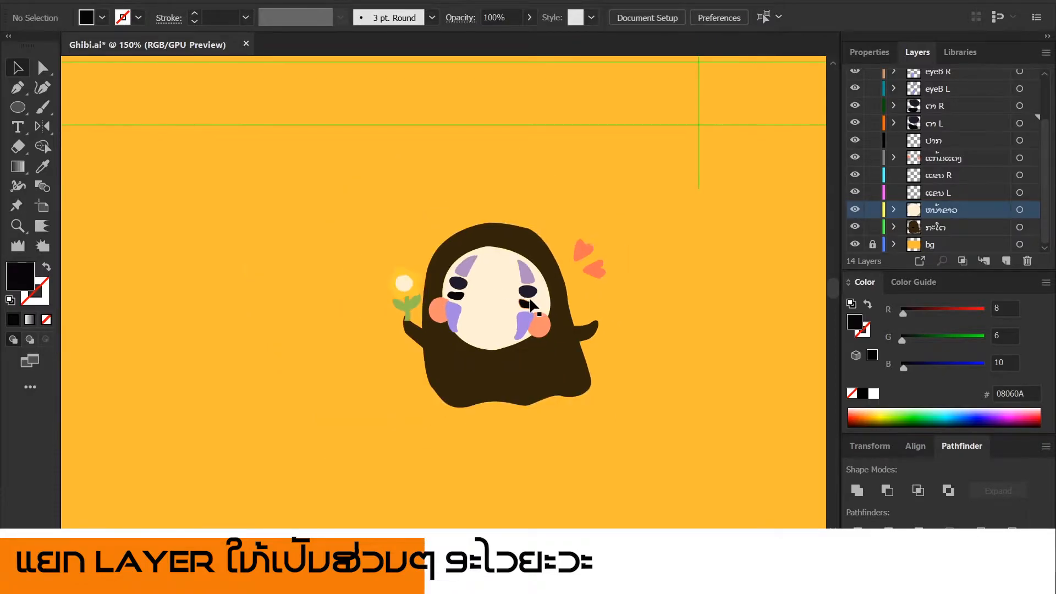
pyautogui.scroll(-2, 609, 270)
pyautogui.scroll(5, 572, 220)
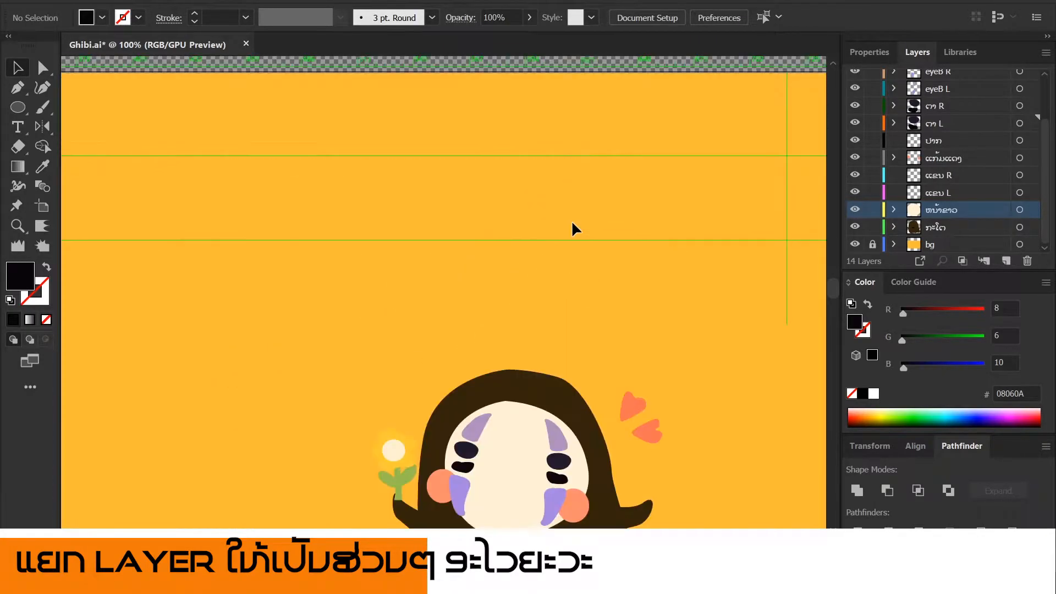
pyautogui.scroll(-5, 562, 358)
pyautogui.scroll(2, 490, 331)
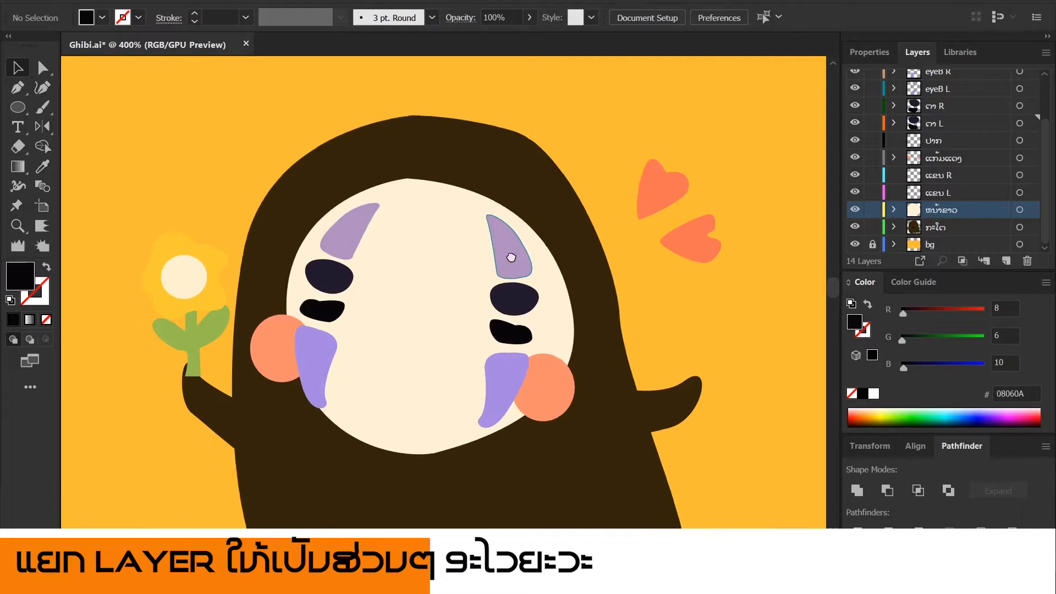
pyautogui.moveTo(325, 342); pyautogui.dragTo(329, 337)
pyautogui.click(341, 295)
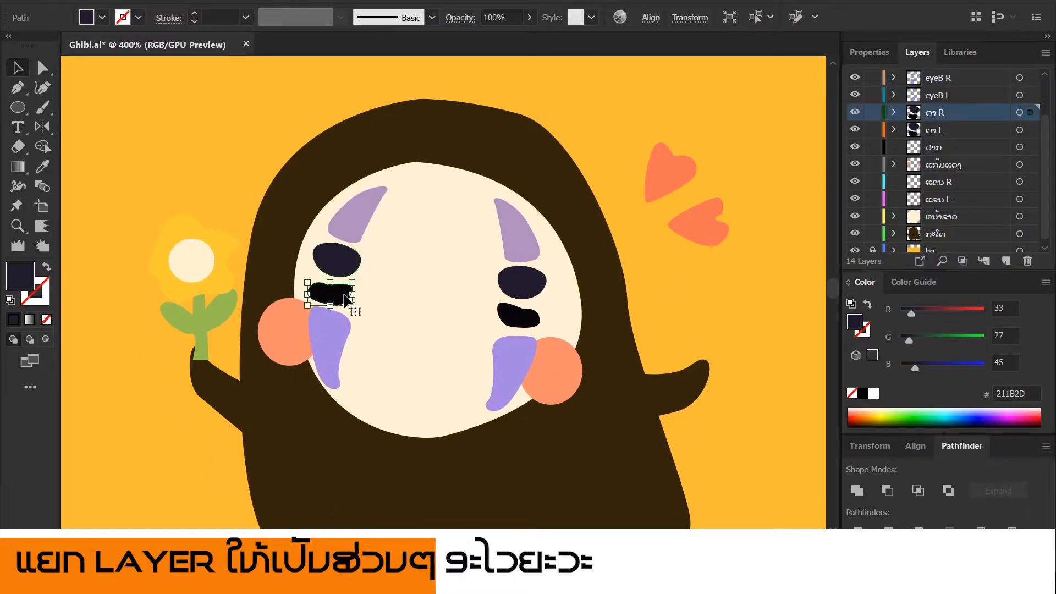
pyautogui.keyDown('shift'); pyautogui.click(330, 342); pyautogui.keyUp('shift')
pyautogui.keyDown('shift'); pyautogui.click(340, 295); pyautogui.keyUp('shift')
pyautogui.keyDown('shift'); pyautogui.click(341, 263); pyautogui.keyUp('shift')
pyautogui.keyDown('shift'); pyautogui.click(347, 235); pyautogui.keyUp('shift')
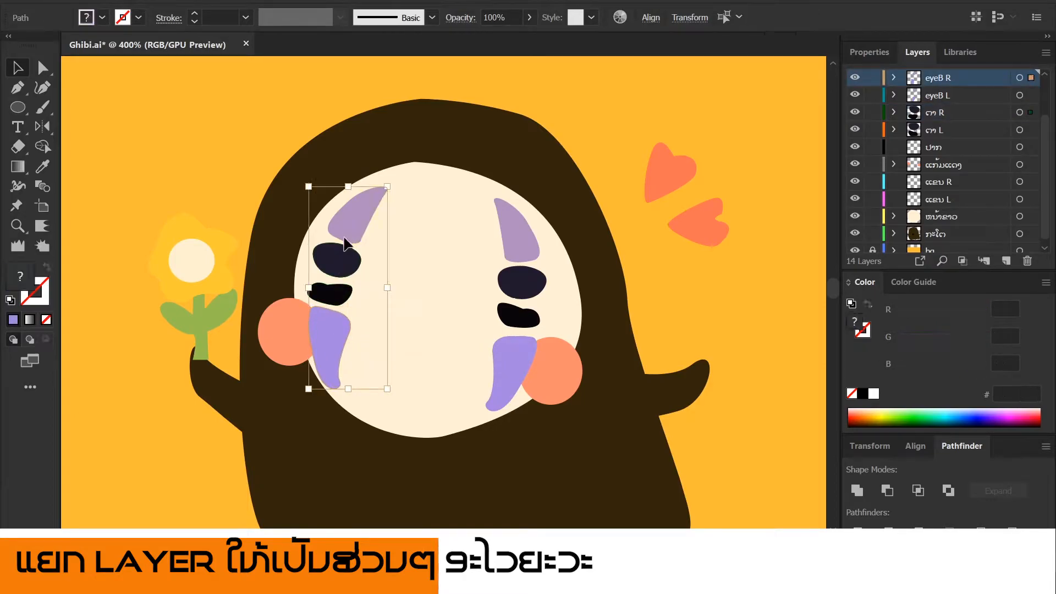
pyautogui.moveTo(342, 260); pyautogui.dragTo(356, 260)
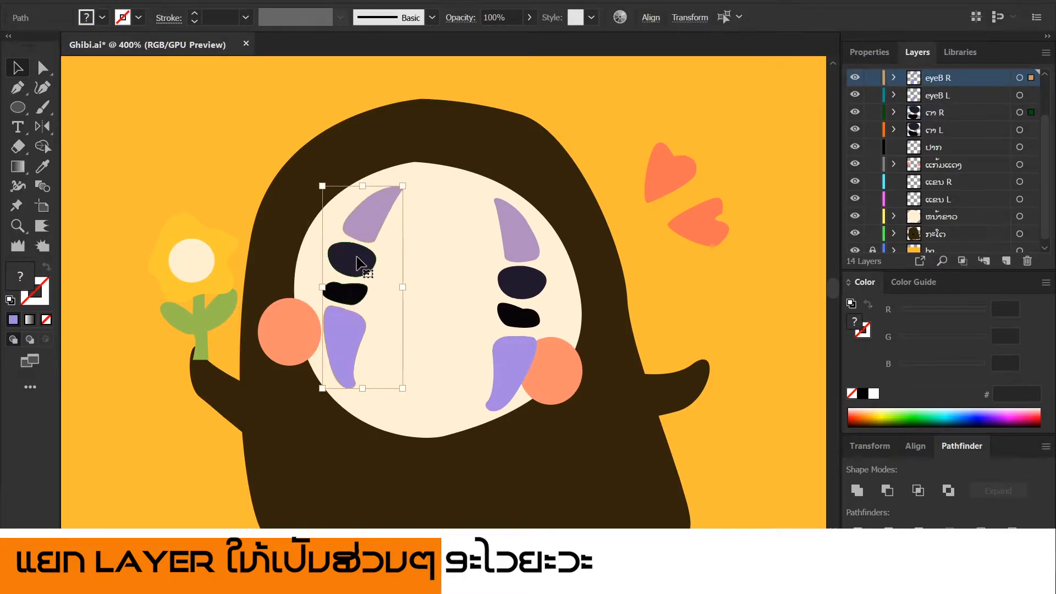
pyautogui.click(503, 282)
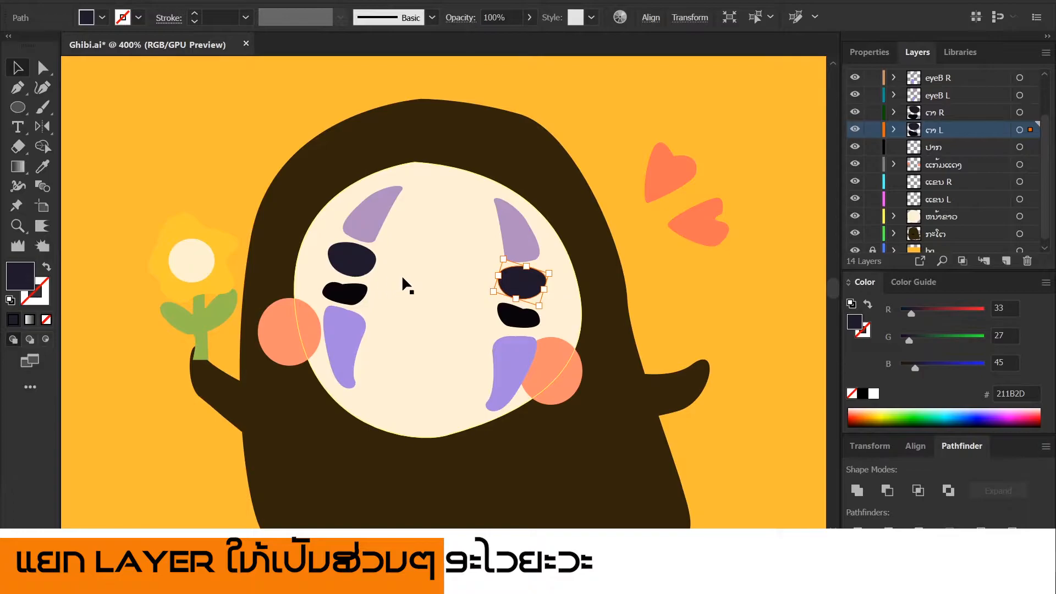
# Show and unlock the "ref" layer and move the No Face reference above the artboard, between the other reference images.
pyautogui.scroll(-4, 402, 275)
pyautogui.scroll(-1, 583, 170)
pyautogui.scroll(-1, 660, 187)
pyautogui.scroll(2, 955, 168)
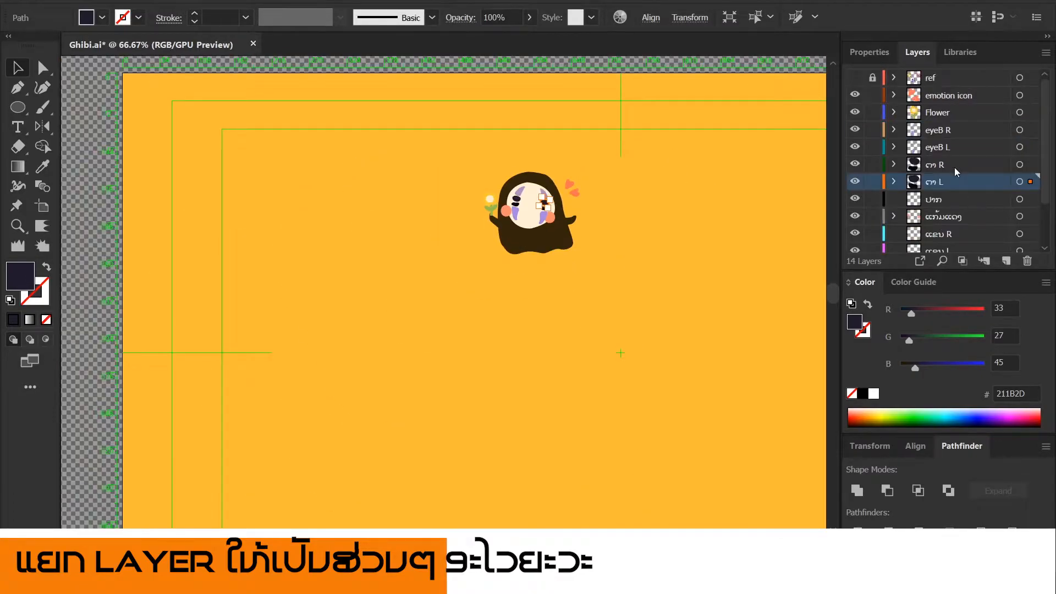
pyautogui.click(854, 77)
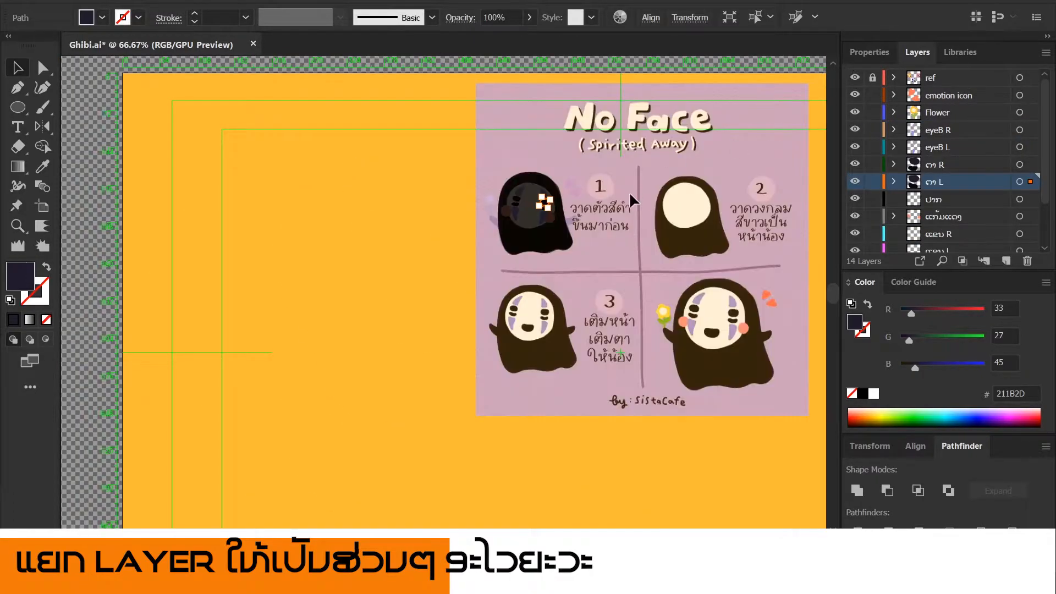
pyautogui.scroll(2, 716, 295)
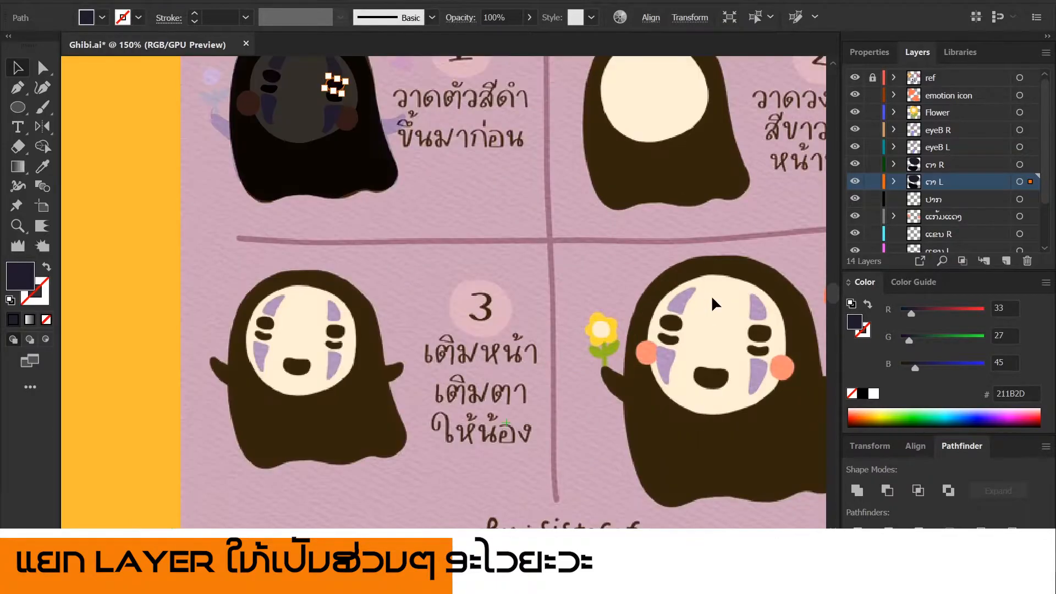
pyautogui.scroll(-1, 634, 223)
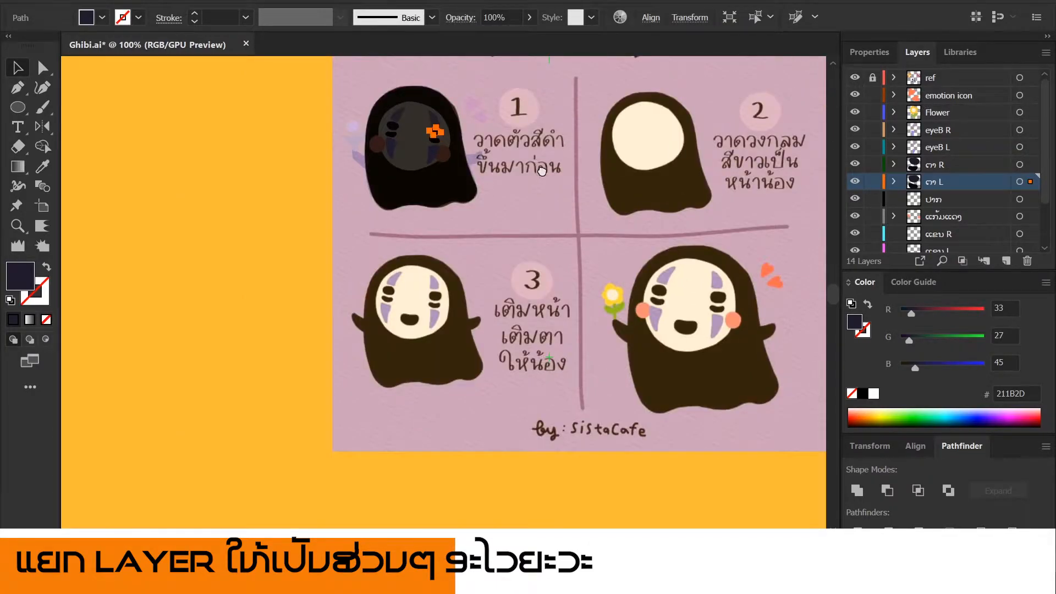
pyautogui.scroll(6, 649, 271)
pyautogui.scroll(-2, 649, 272)
pyautogui.click(663, 483)
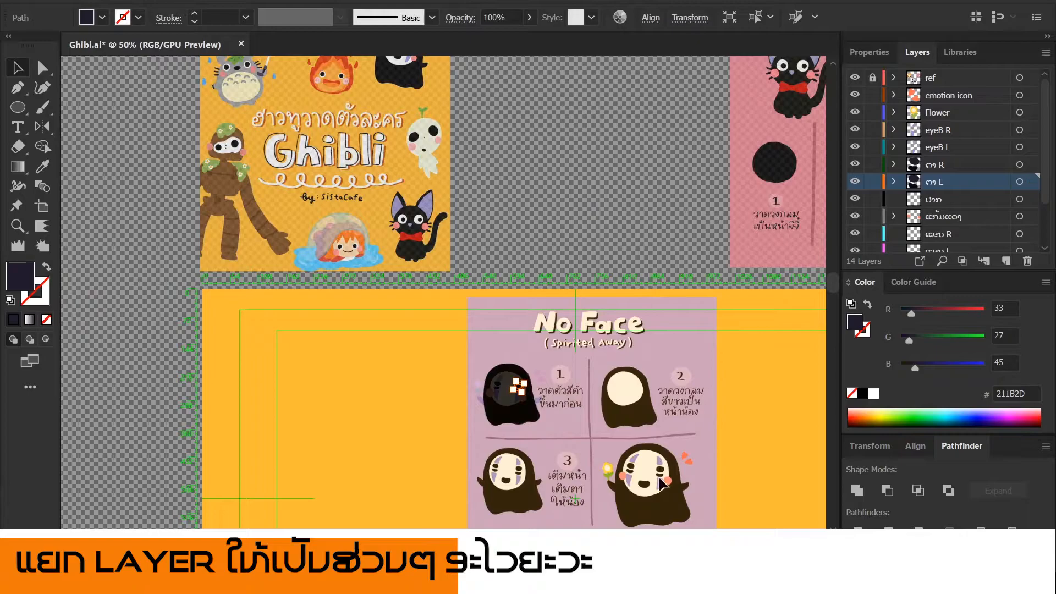
pyautogui.click(874, 79)
pyautogui.moveTo(712, 405); pyautogui.dragTo(675, 187)
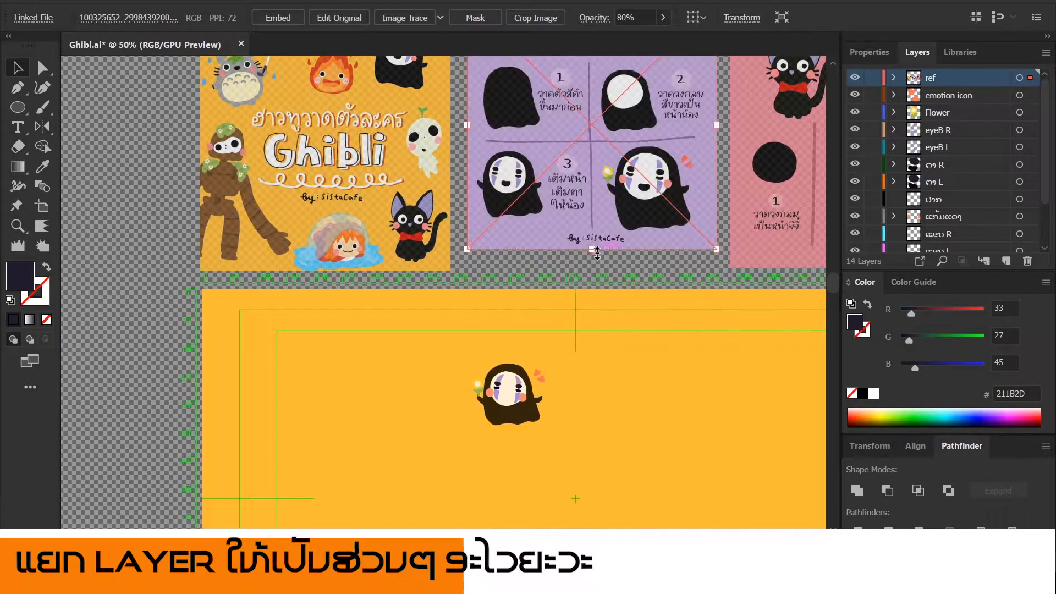
pyautogui.click(582, 296)
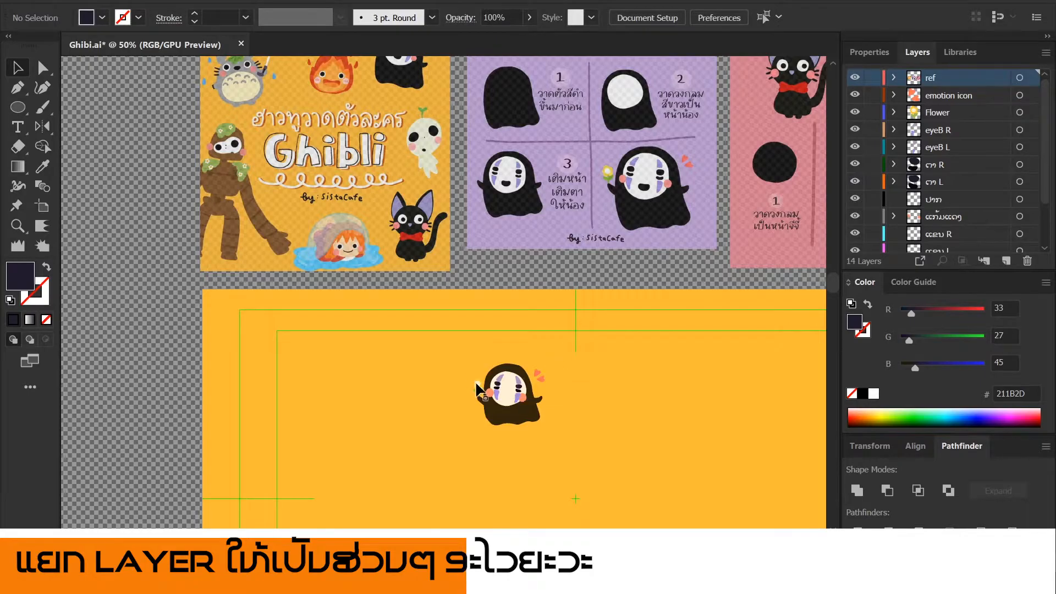
# Try to recolour the body with the dark grey sampled from the No Face reference.
pyautogui.click(520, 408)
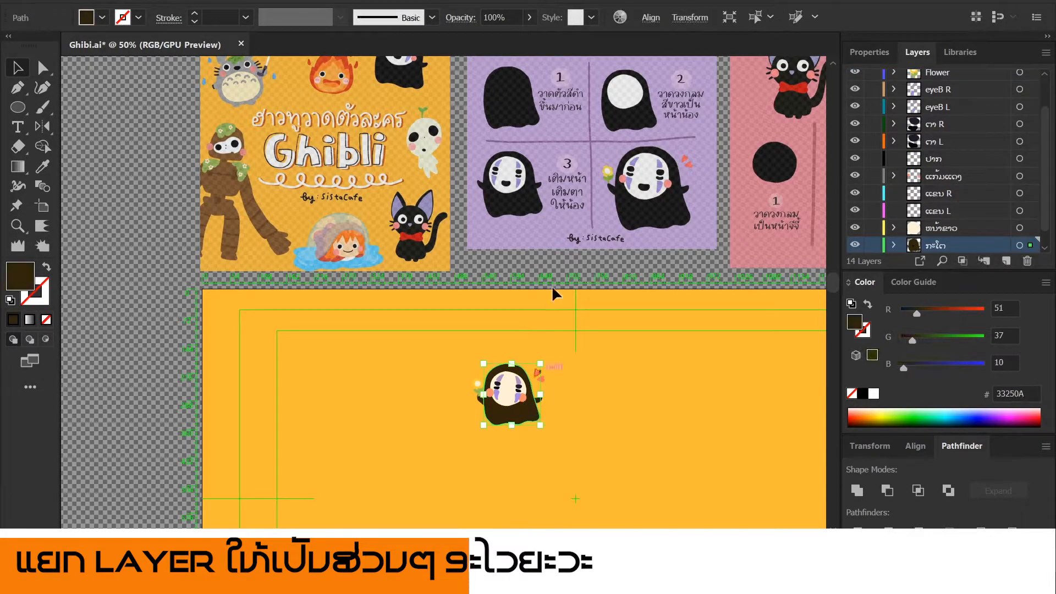
pyautogui.press('i')
pyautogui.click(528, 206)
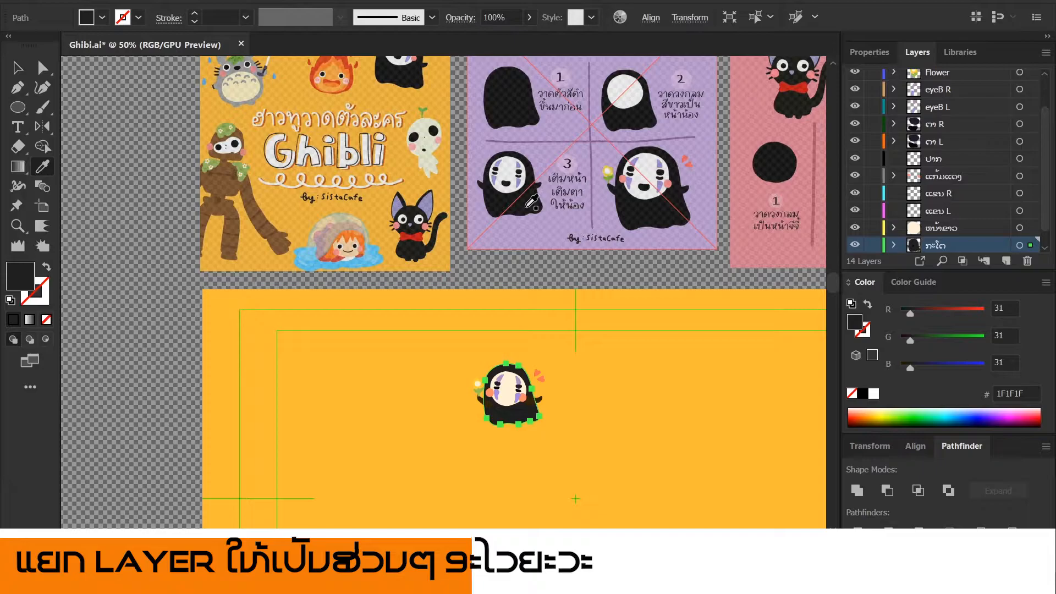
pyautogui.click(526, 207)
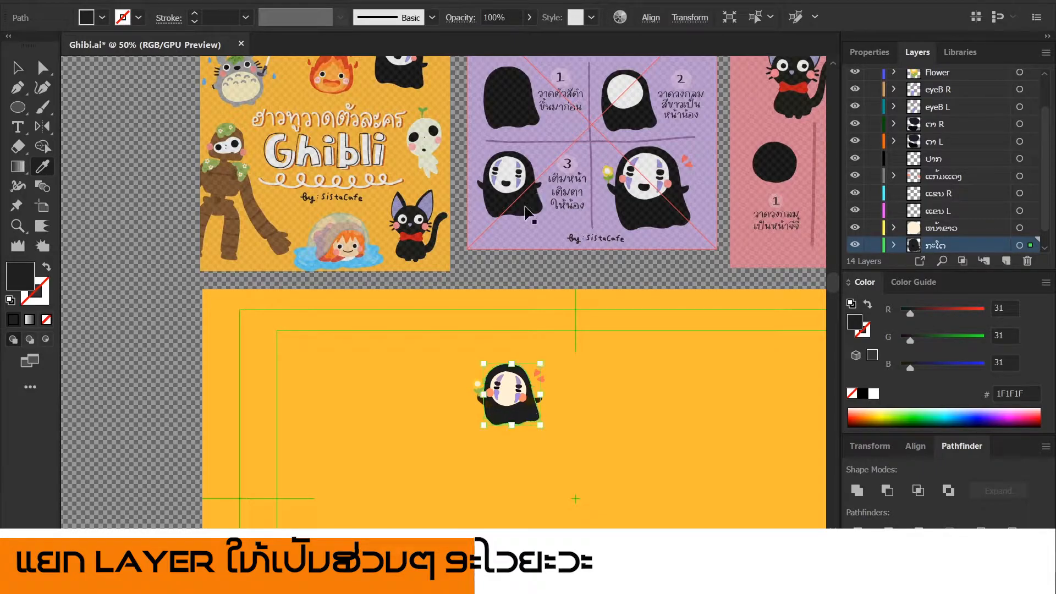
pyautogui.press('v')
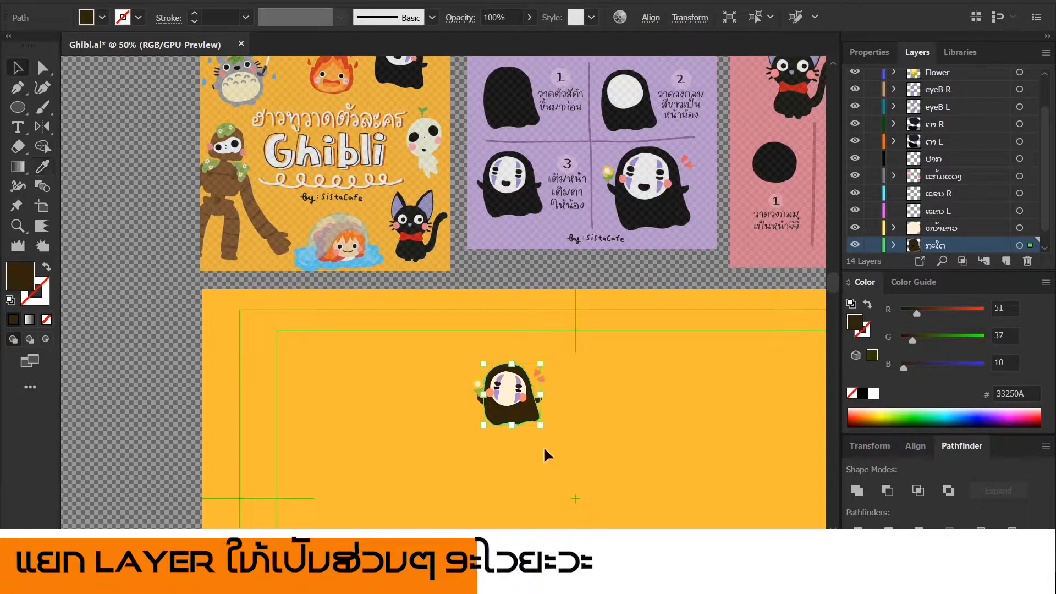
# Fill No Face's body with the black swatch.
pyautogui.click(543, 446)
pyautogui.scroll(2, 490, 424)
pyautogui.click(495, 424)
pyautogui.click(101, 18)
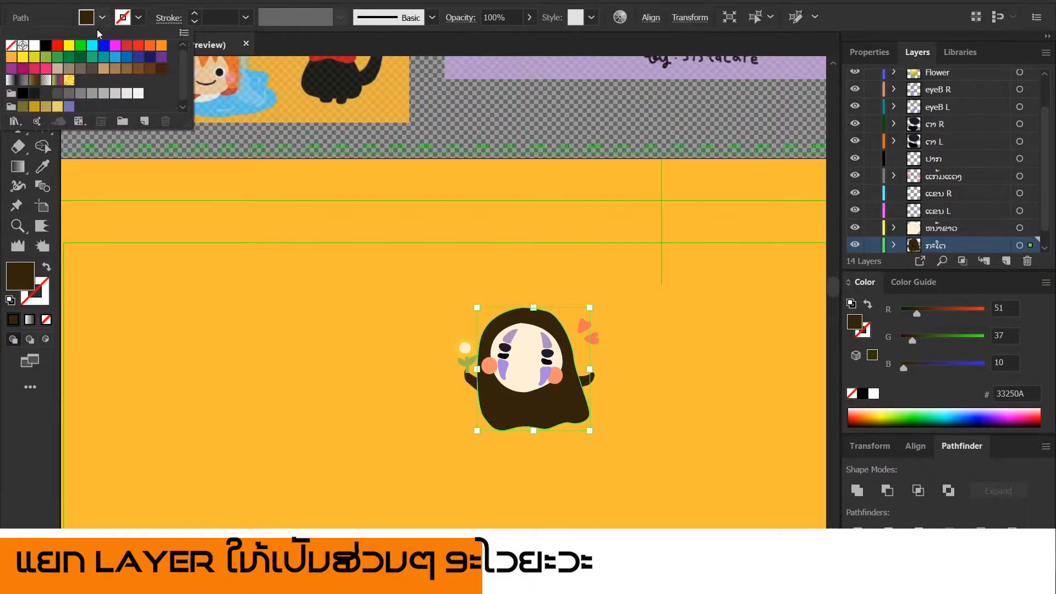
pyautogui.click(45, 45)
# Match the fill of both arms to the black body using the Eyedropper.
pyautogui.click(577, 391)
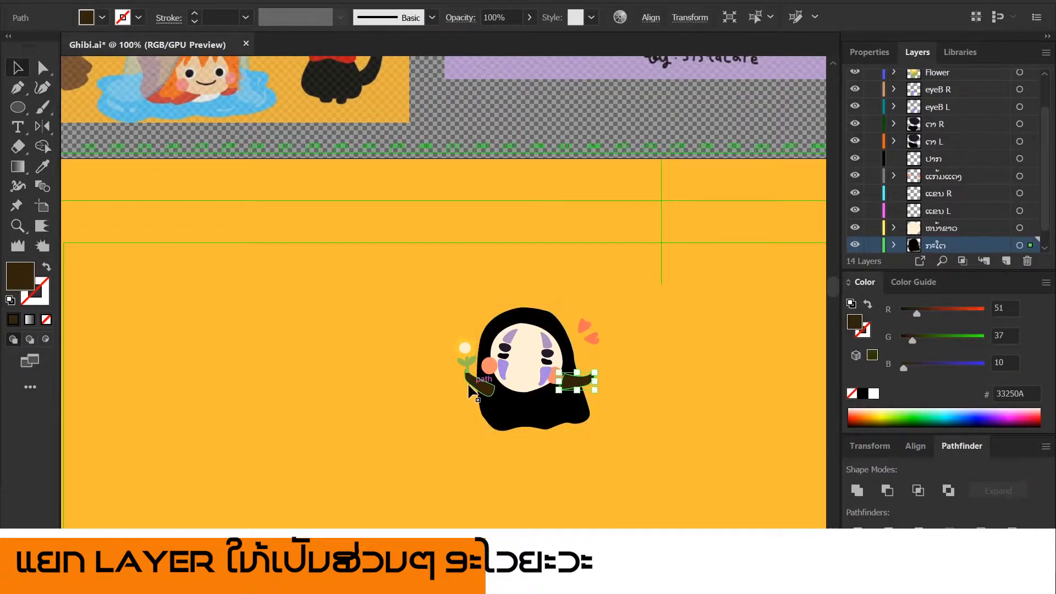
pyautogui.press('i')
pyautogui.click(537, 407)
pyautogui.press('v')
# Recolour both eyes and the shapes beneath them with the black sampled from the body.
pyautogui.scroll(5, 572, 384)
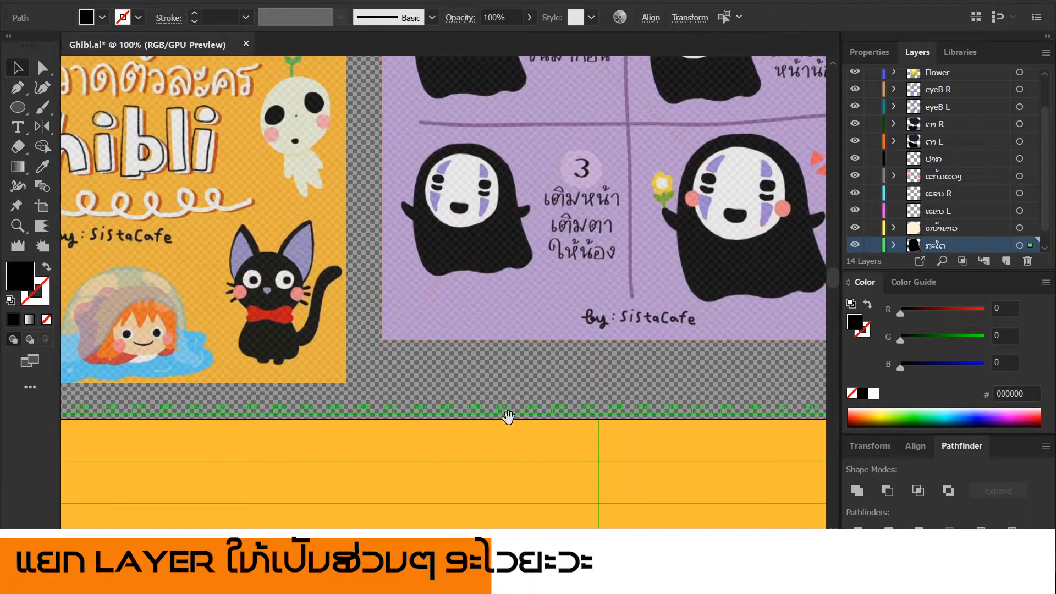
pyautogui.scroll(-4, 508, 418)
pyautogui.scroll(2, 495, 391)
pyautogui.click(493, 379)
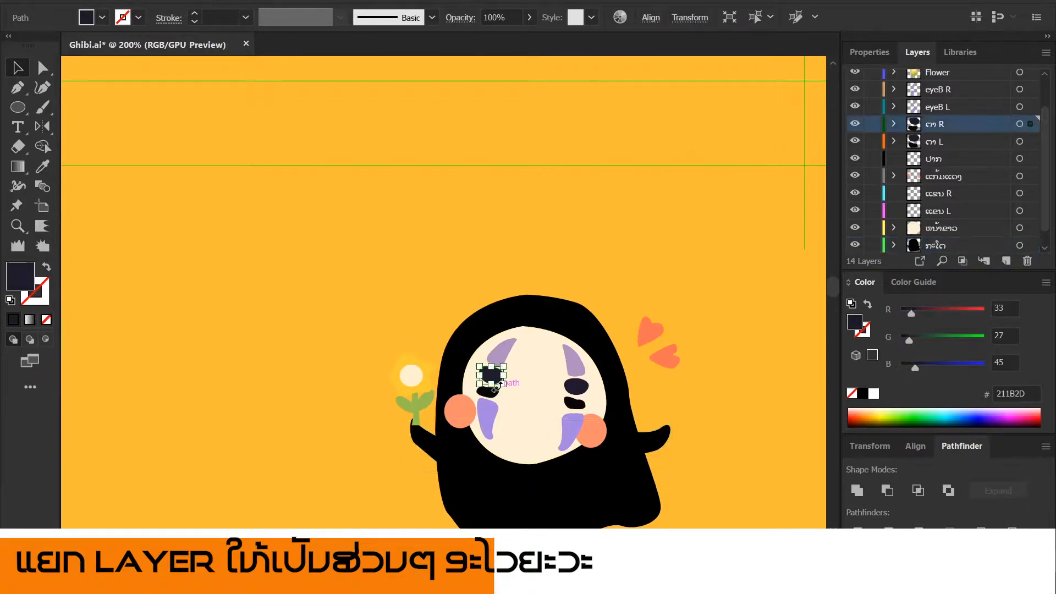
pyautogui.keyDown('shift'); pyautogui.click(490, 392); pyautogui.keyUp('shift')
pyautogui.keyDown('shift'); pyautogui.click(576, 386); pyautogui.keyUp('shift')
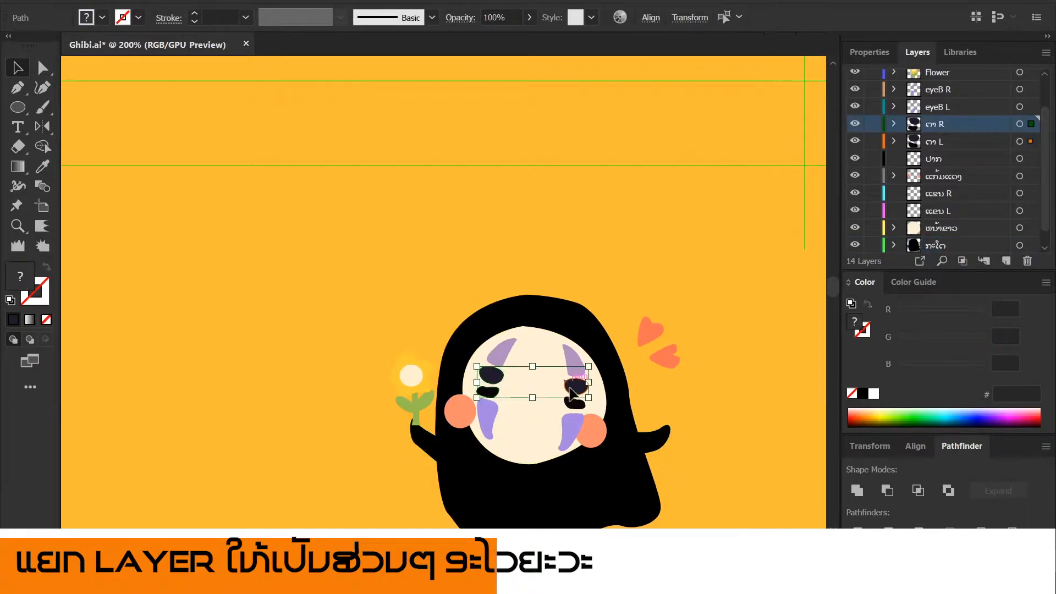
pyautogui.keyDown('shift'); pyautogui.click(575, 403); pyautogui.keyUp('shift')
pyautogui.press('i')
pyautogui.click(558, 501)
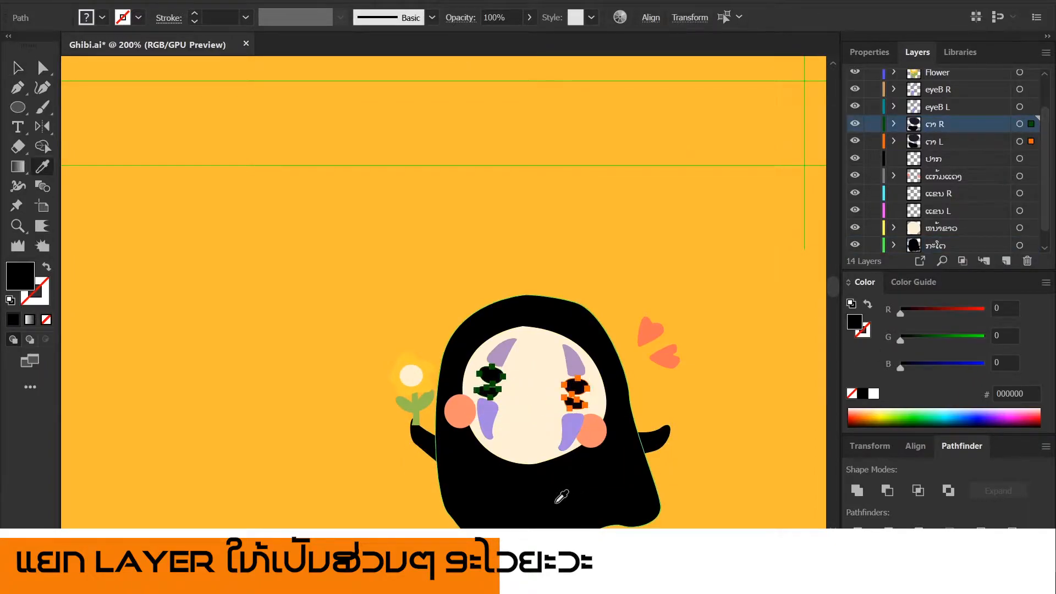
pyautogui.press('v')
# Recolour the two markings above the eyes with the purple A489E1 sampled from the markings below them.
pyautogui.click(564, 435)
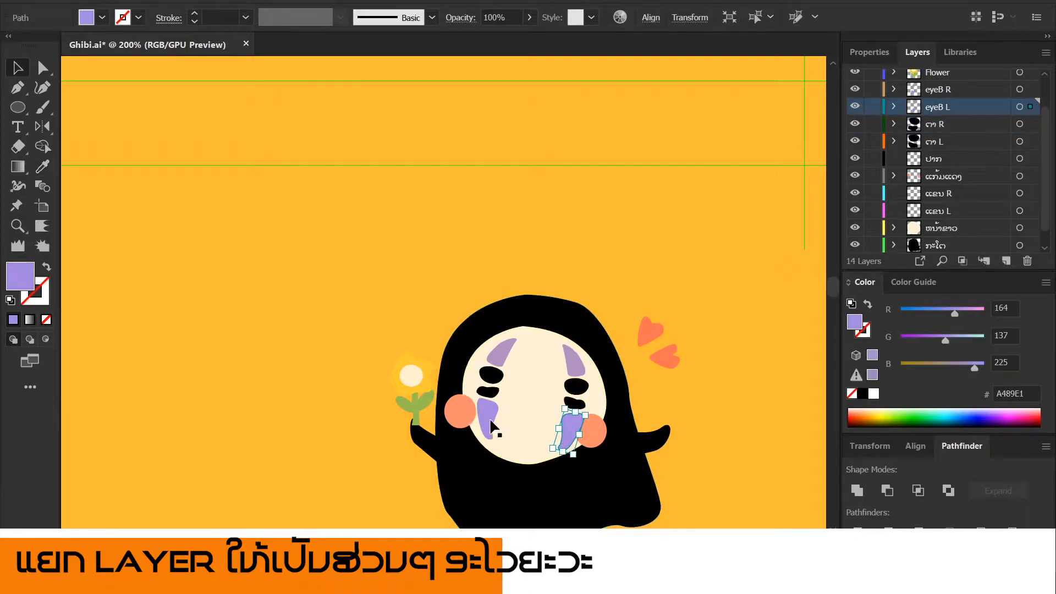
pyautogui.click(500, 352)
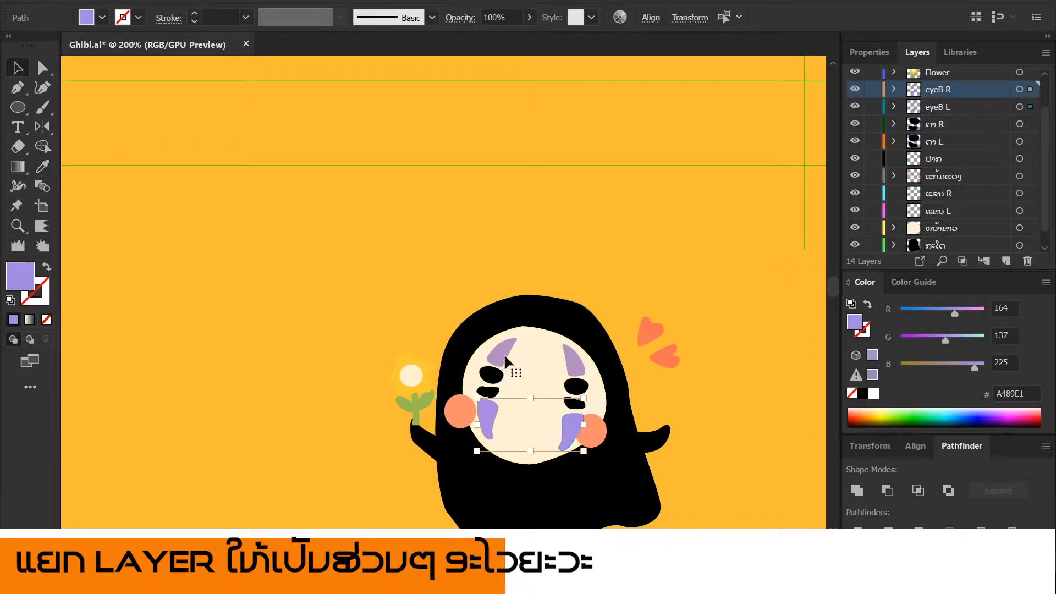
pyautogui.keyDown('shift'); pyautogui.click(576, 366); pyautogui.keyUp('shift')
pyautogui.press('i')
pyautogui.click(573, 431)
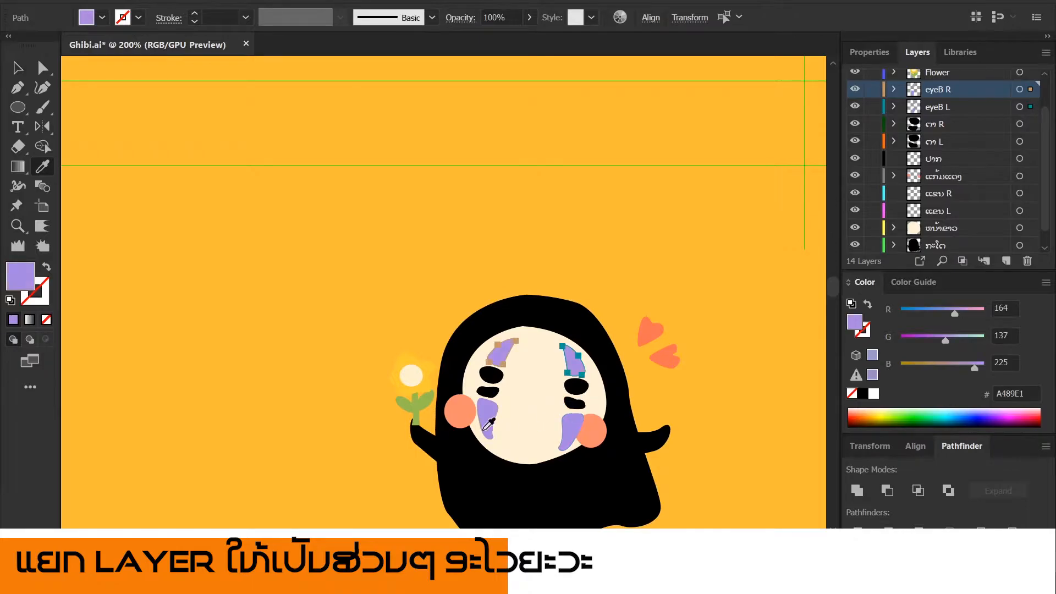
pyautogui.press('v')
pyautogui.click(584, 488)
# Move the cheeks layer up the layer stack, directly beneath "emotion icon" and above "Flower".
pyautogui.click(588, 428)
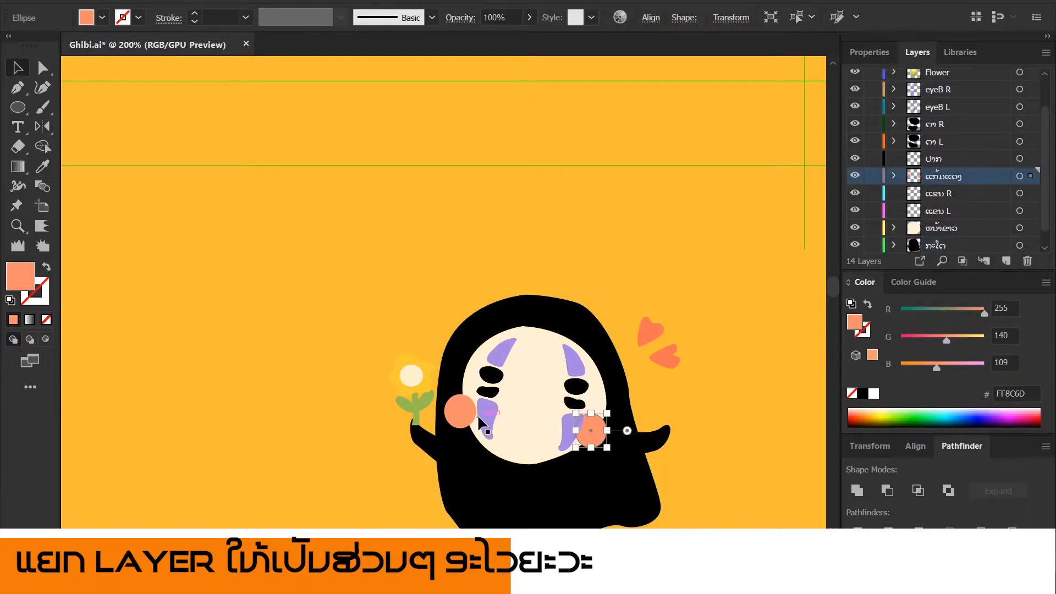
pyautogui.scroll(3, 478, 414)
pyautogui.scroll(-1, 484, 406)
pyautogui.scroll(-1, 742, 308)
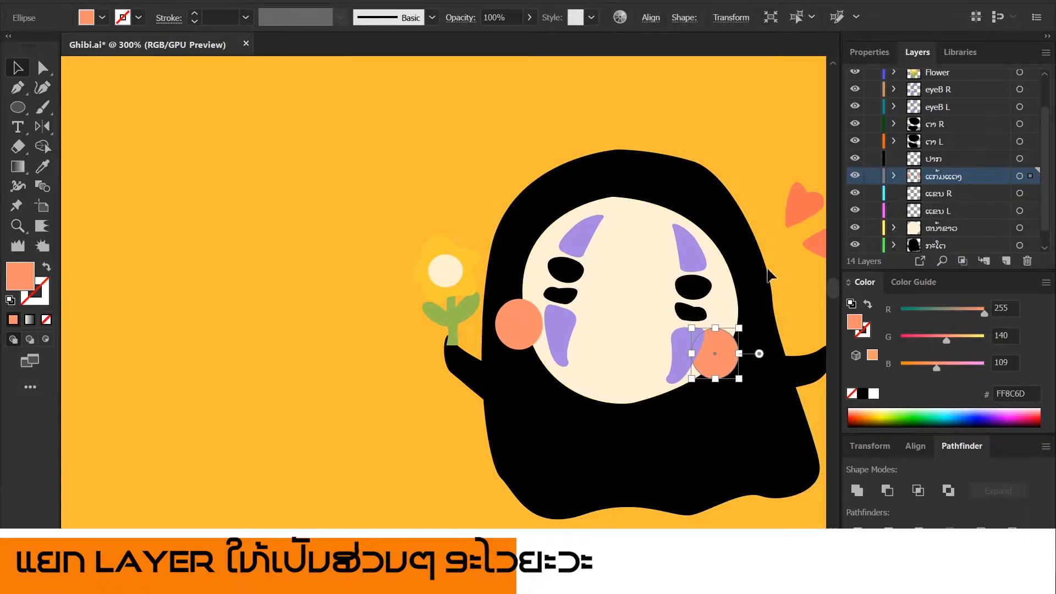
pyautogui.moveTo(942, 178); pyautogui.dragTo(966, 108)
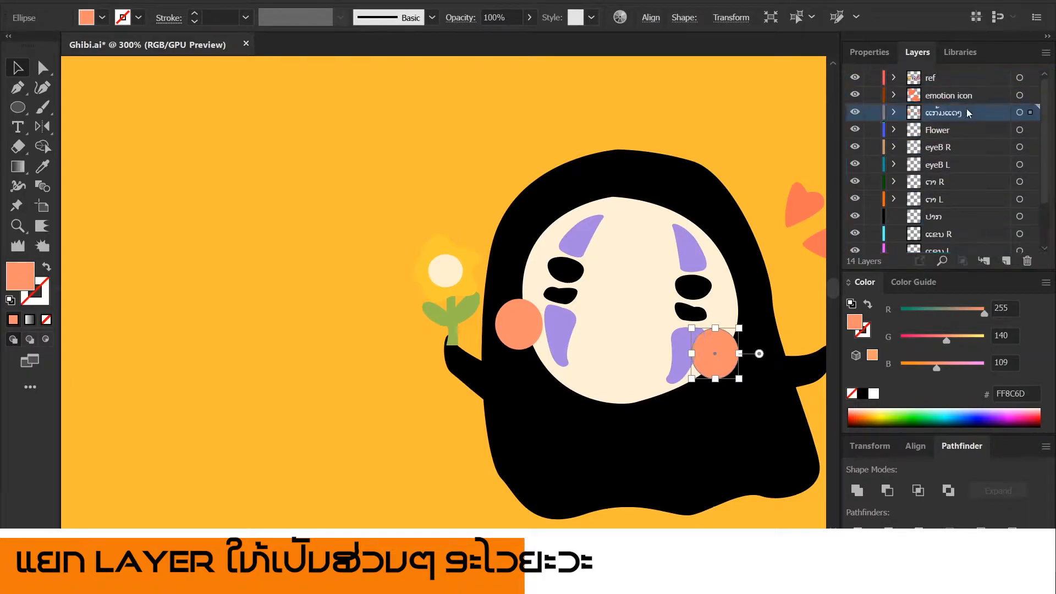
pyautogui.click(417, 223)
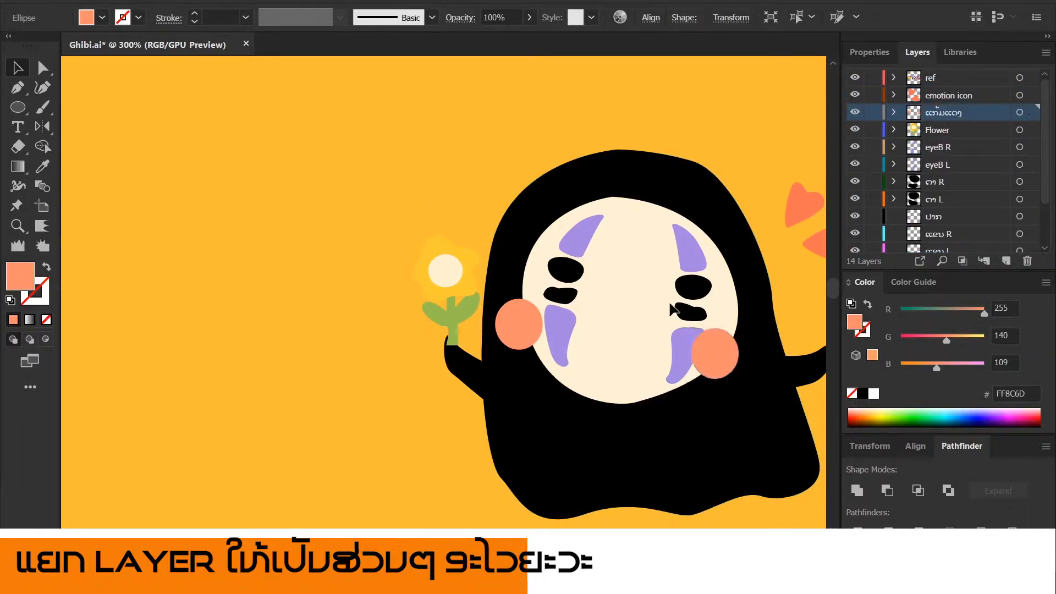
pyautogui.scroll(5, 562, 272)
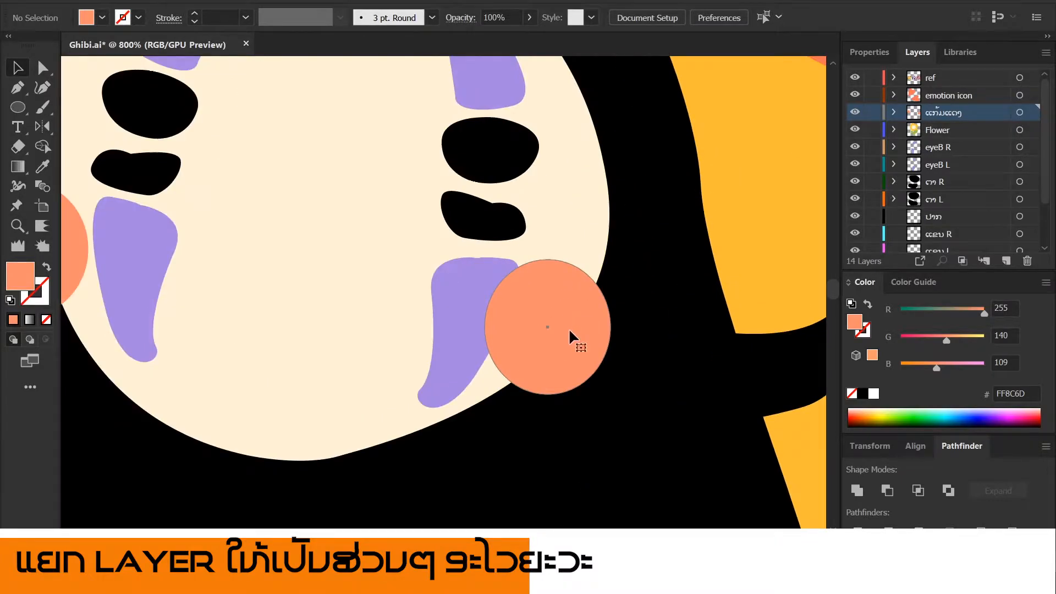
# Shrink the cheek on the face's right side and reposition it over the lower right edge of the face.
pyautogui.click(569, 328)
pyautogui.moveTo(610, 394); pyautogui.dragTo(577, 358)
pyautogui.moveTo(520, 307); pyautogui.dragTo(554, 320)
pyautogui.hscroll(-8, 555, 322)
pyautogui.scroll(1, 555, 322)
# Shrink the left cheek to match the other one and shift it inward onto the edge of the face.
pyautogui.click(286, 299)
pyautogui.moveTo(285, 298); pyautogui.dragTo(306, 299)
pyautogui.moveTo(364, 346); pyautogui.dragTo(318, 302)
pyautogui.moveTo(283, 271); pyautogui.dragTo(303, 272)
pyautogui.scroll(-3, 303, 273)
pyautogui.click(661, 248)
pyautogui.scroll(-3, 661, 248)
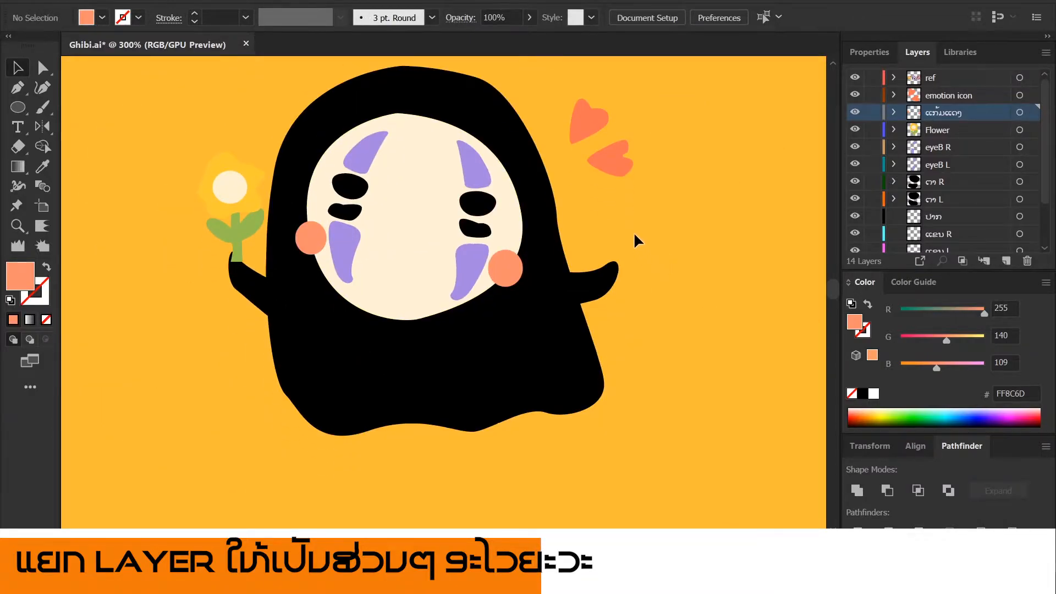
# Toggle the visibility of the body and face layers, and select all artwork to locate the hidden mouth outline.
pyautogui.scroll(-3, 929, 146)
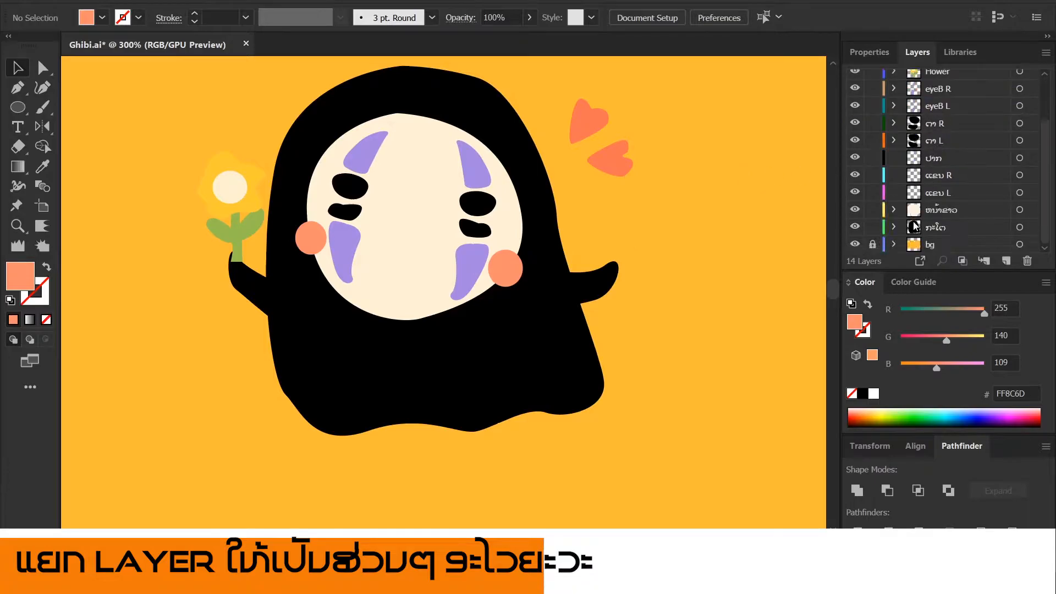
pyautogui.click(856, 227)
pyautogui.click(856, 227)
pyautogui.click(856, 210)
pyautogui.click(856, 209)
pyautogui.scroll(-6, 729, 187)
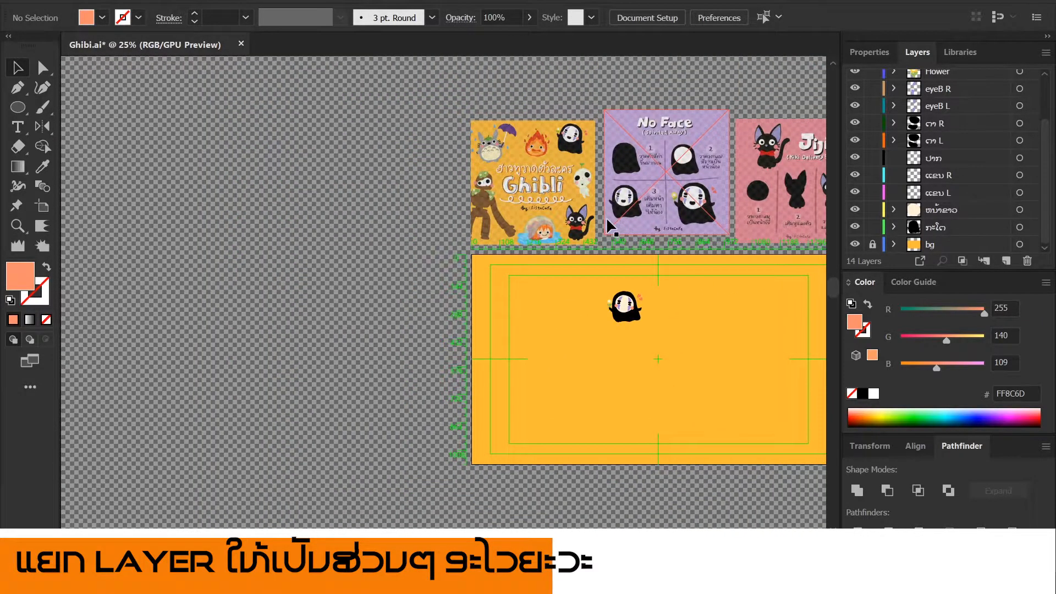
pyautogui.hotkey('ctrl', 'a')
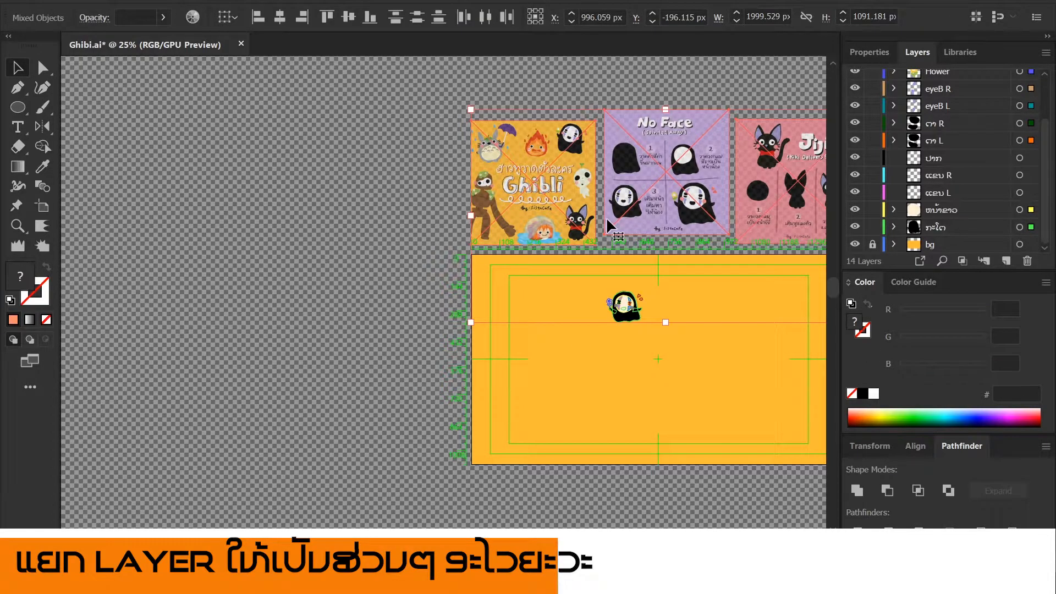
pyautogui.scroll(8, 627, 308)
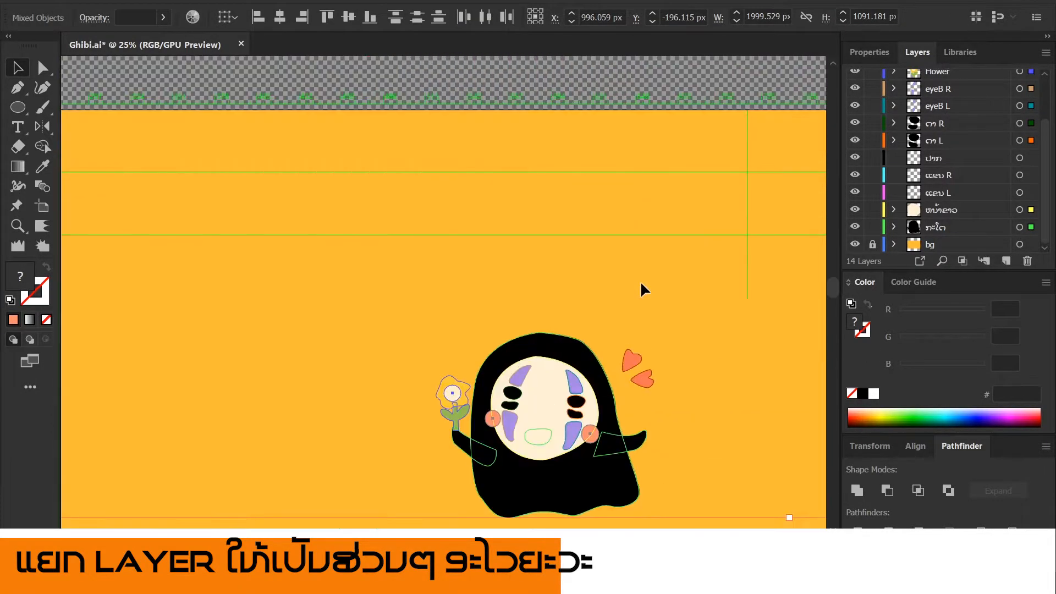
pyautogui.scroll(-5, 520, 445)
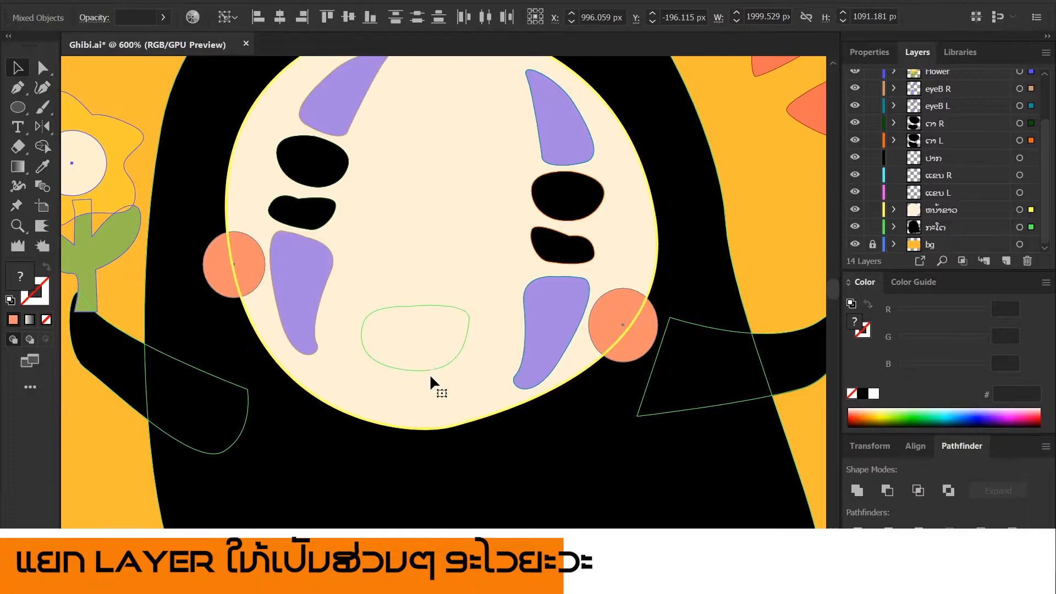
pyautogui.hotkey('ctrl', 'shift', 'a')
pyautogui.click(448, 314)
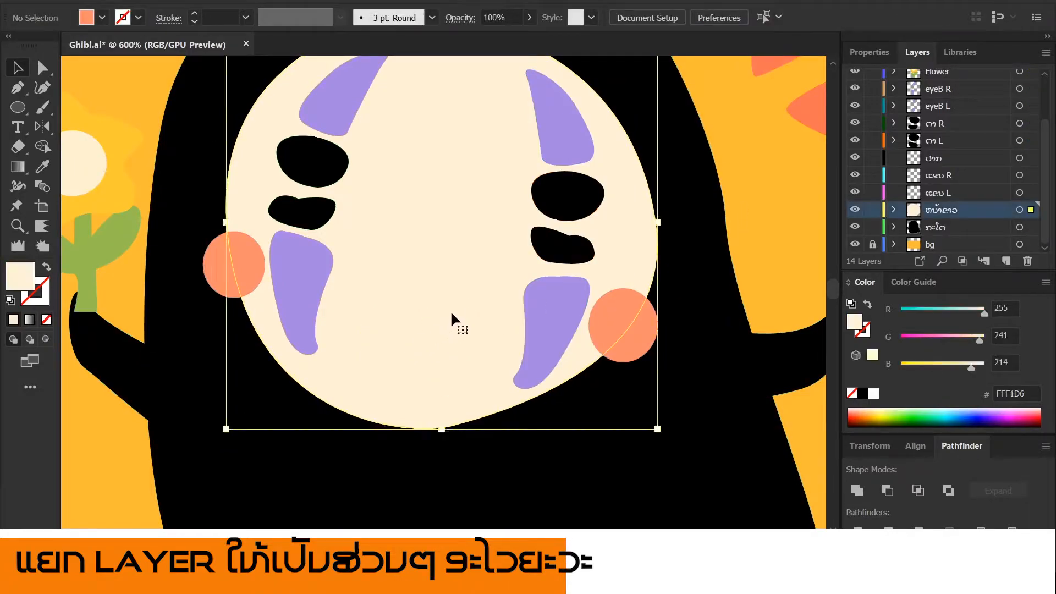
pyautogui.hotkey('ctrl', 'z')
pyautogui.hotkey('ctrl', 'z')
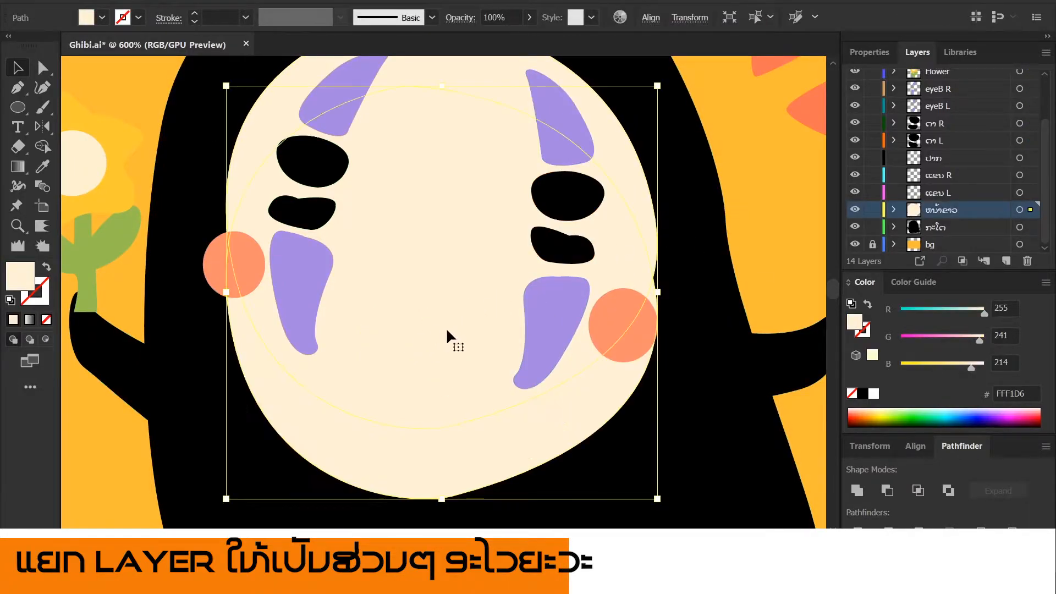
pyautogui.hotkey('ctrl', 'z')
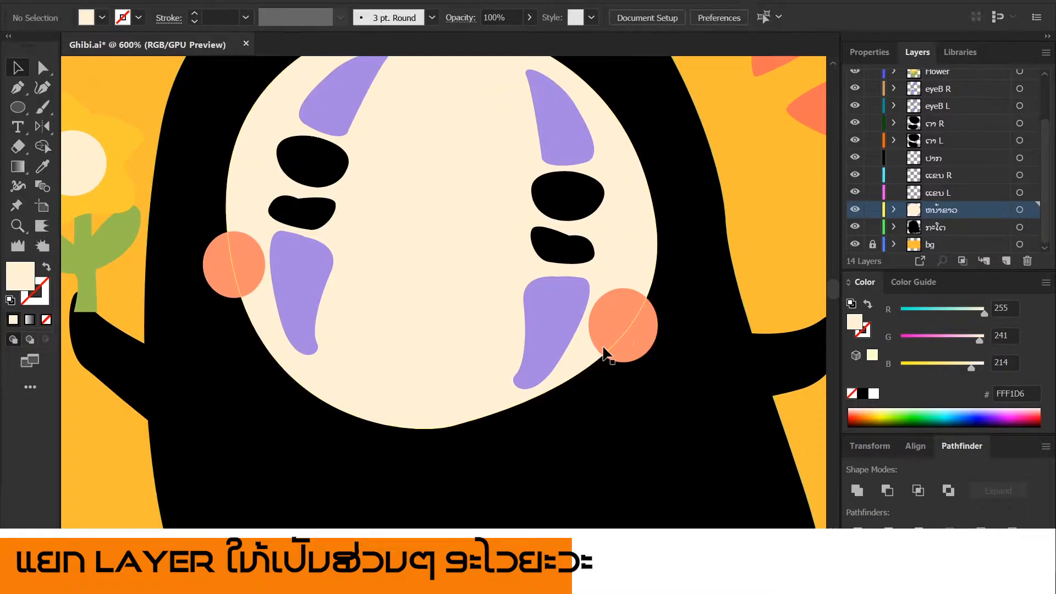
# Hide the face layer, cut the mouth shape out of the body layer, and show the face layer again.
pyautogui.click(456, 367)
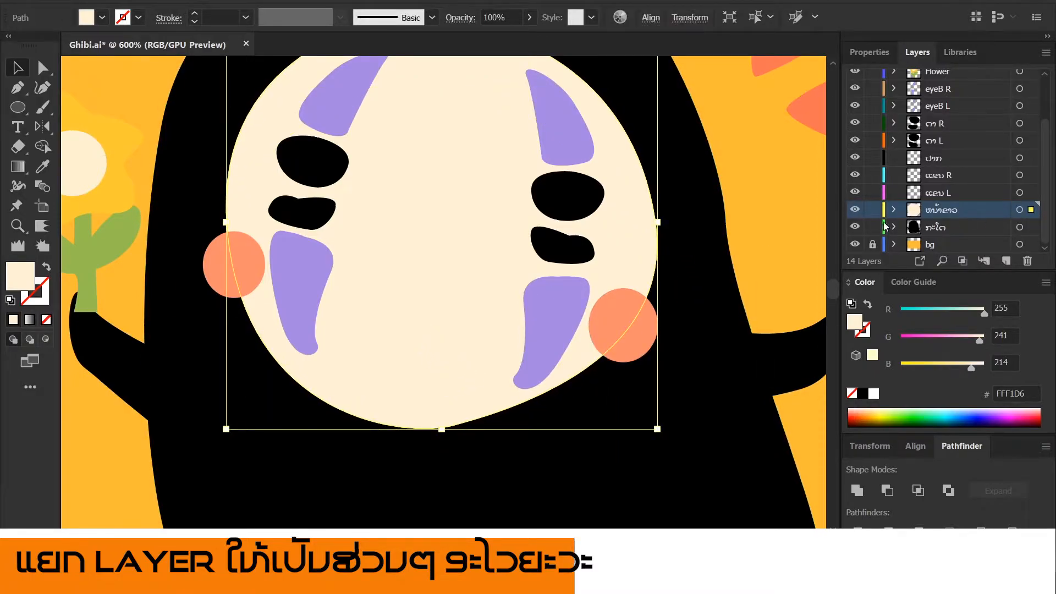
pyautogui.click(855, 210)
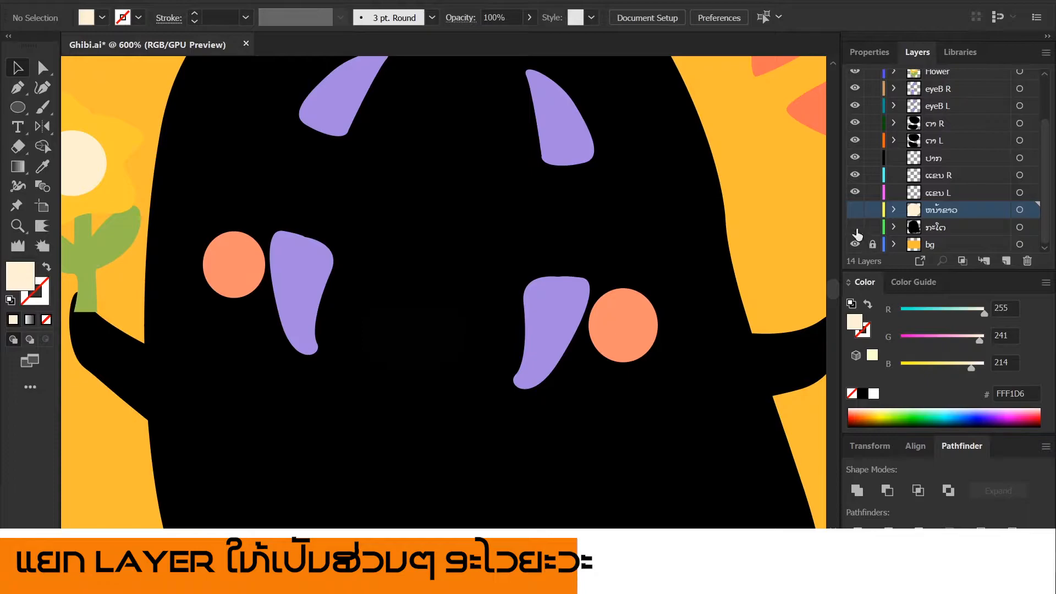
pyautogui.click(856, 228)
pyautogui.click(856, 235)
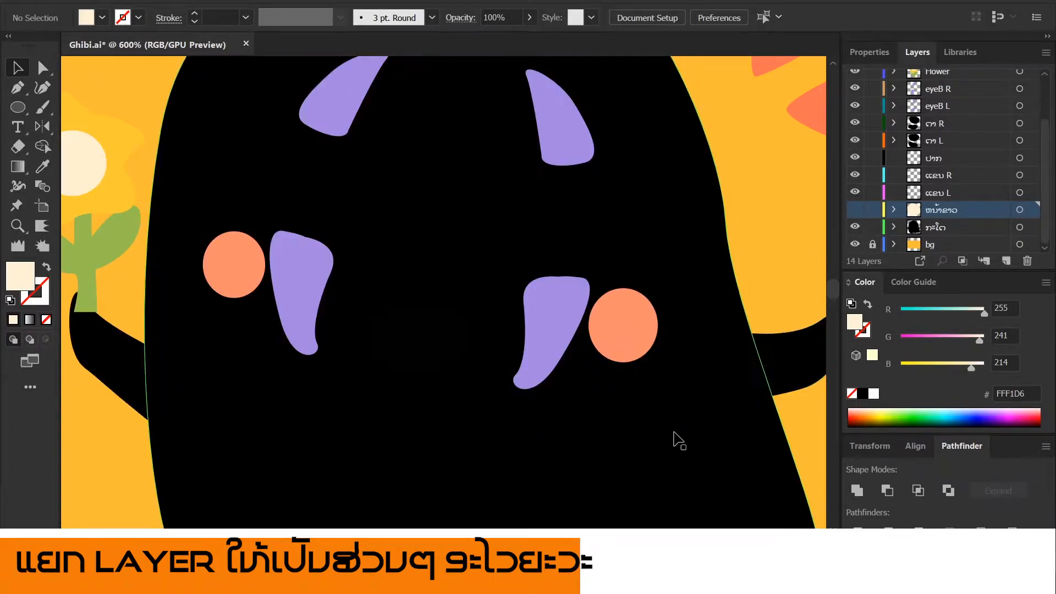
pyautogui.hotkey('ctrl', 'a')
pyautogui.click(766, 182)
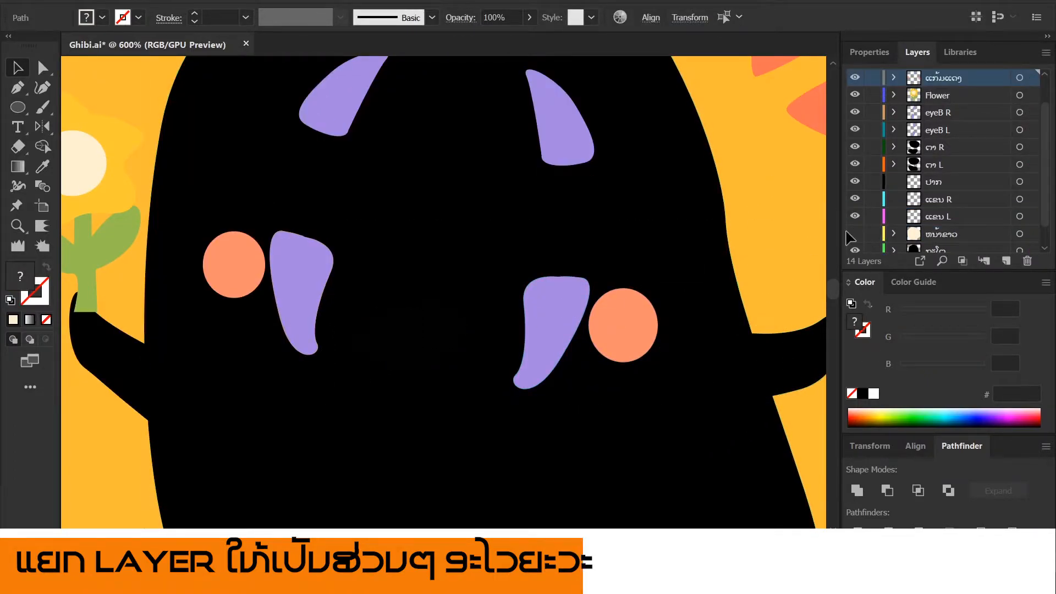
pyautogui.click(601, 410)
pyautogui.click(445, 353)
pyautogui.click(768, 262)
pyautogui.click(856, 228)
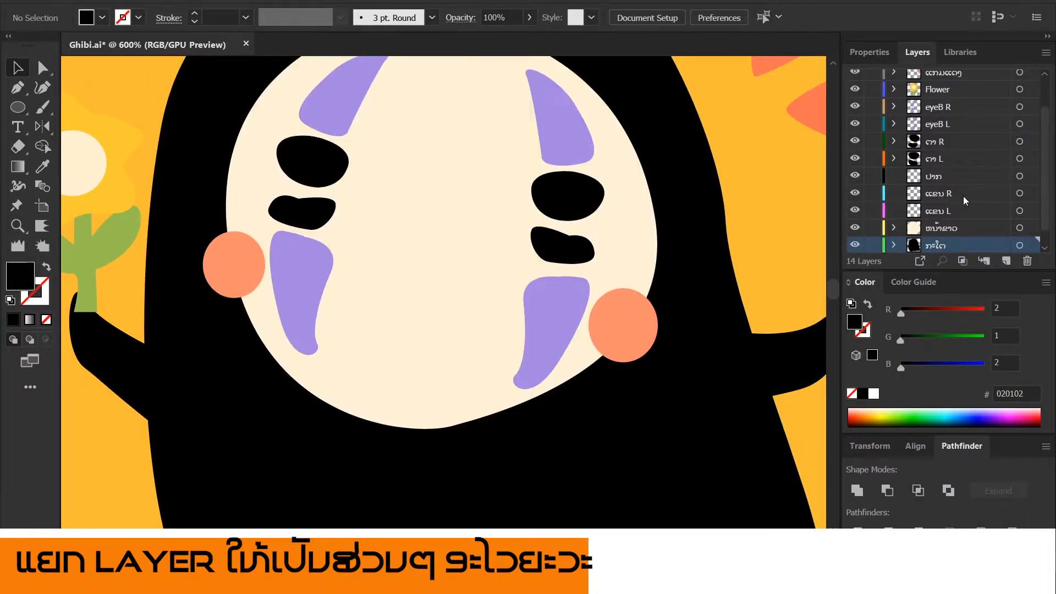
# Paste the mouth in place onto the ປາກ layer and match its fill to the black body with the Eyedropper.
pyautogui.click(953, 177)
pyautogui.hotkey('ctrl', 'f')
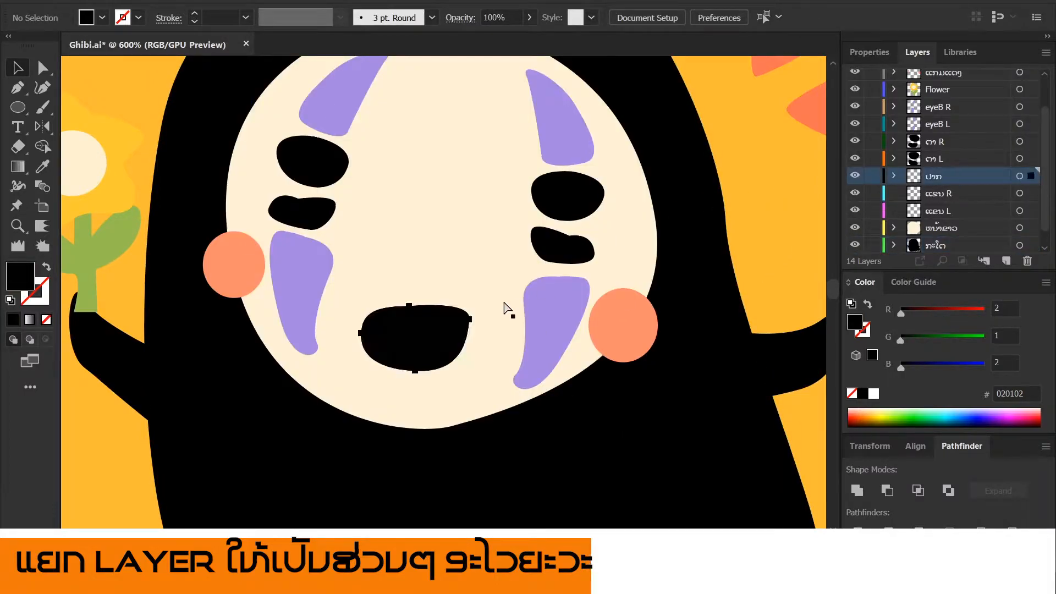
pyautogui.press('i')
pyautogui.click(574, 435)
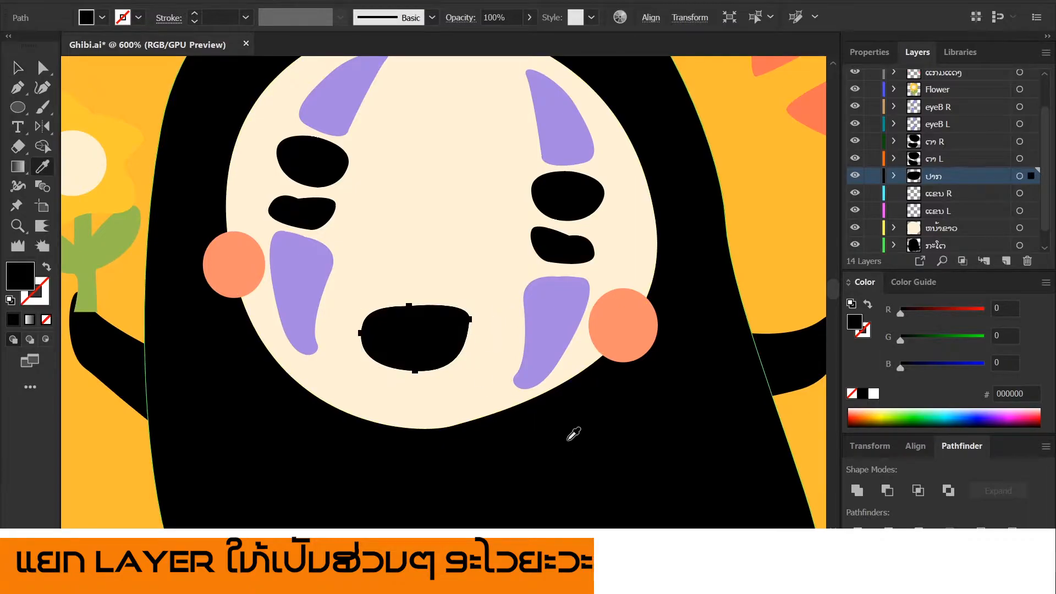
pyautogui.press('v')
# Move the Flower layer down the stack, beneath the body layer and directly above "bg".
pyautogui.scroll(-4, 530, 325)
pyautogui.scroll(3, 534, 312)
pyautogui.moveTo(311, 286); pyautogui.dragTo(443, 288)
pyautogui.click(356, 242)
pyautogui.click(368, 270)
pyautogui.click(336, 183)
pyautogui.click(342, 221)
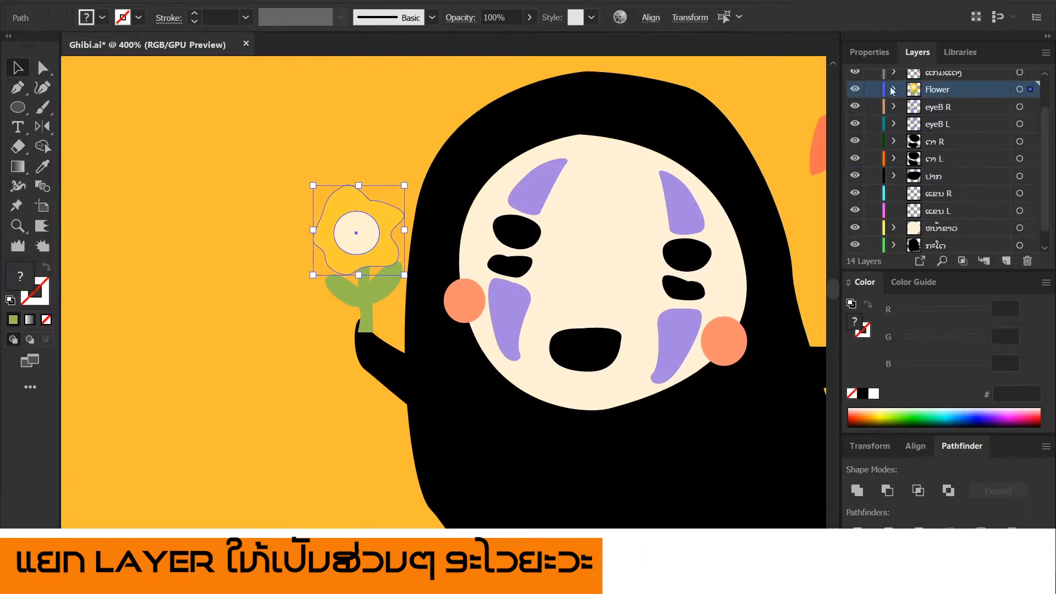
pyautogui.click(275, 174)
pyautogui.click(380, 291)
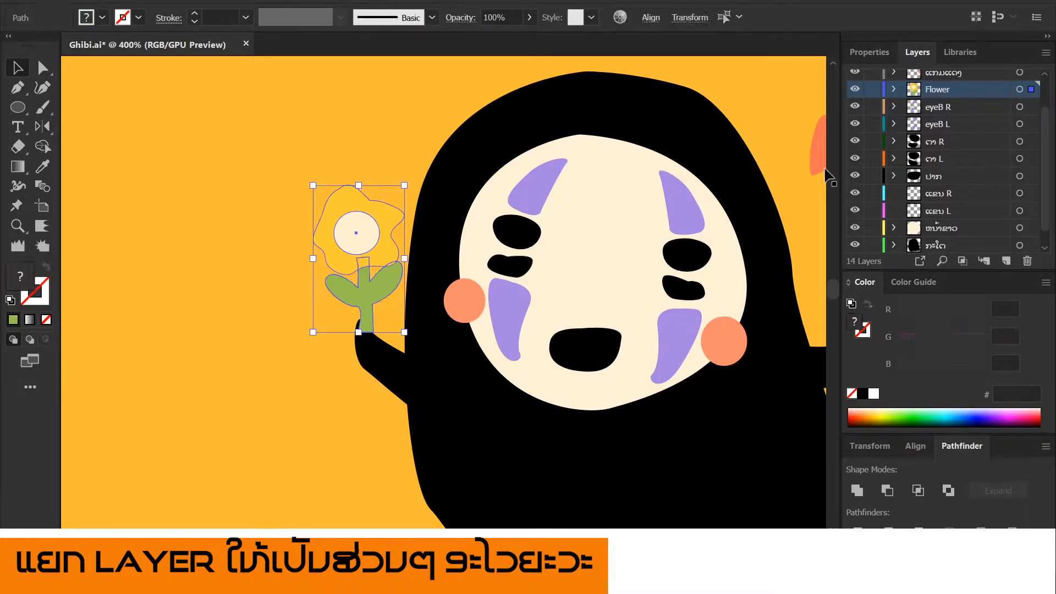
pyautogui.click(953, 92)
pyautogui.moveTo(953, 93); pyautogui.dragTo(952, 237)
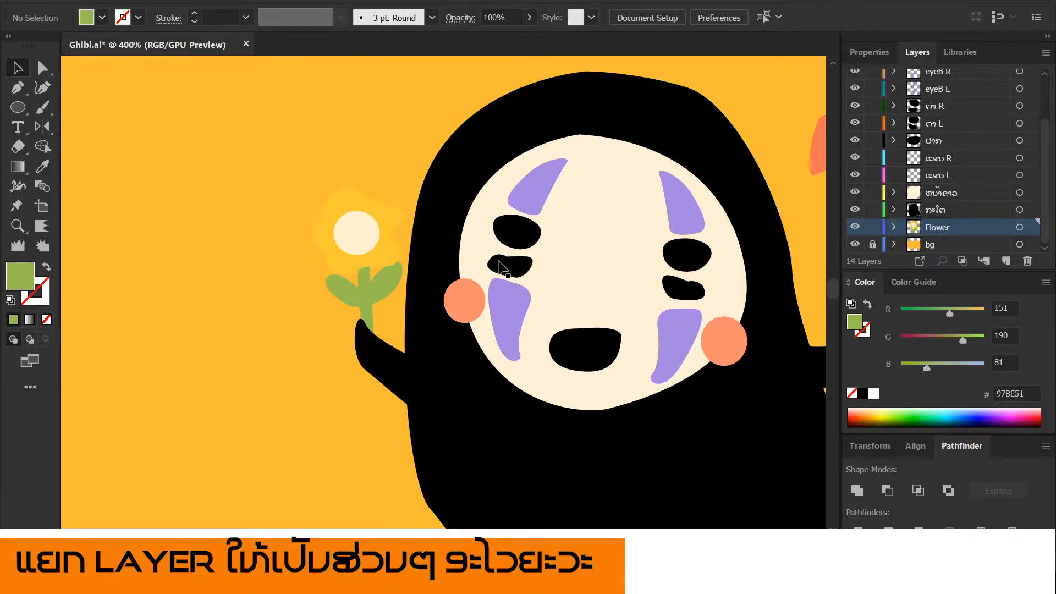
# Toggle the Flower and body layers off and on to check which parts each one contains.
pyautogui.keyDown('alt'); pyautogui.scroll(-3, 542, 266); pyautogui.keyUp('alt')
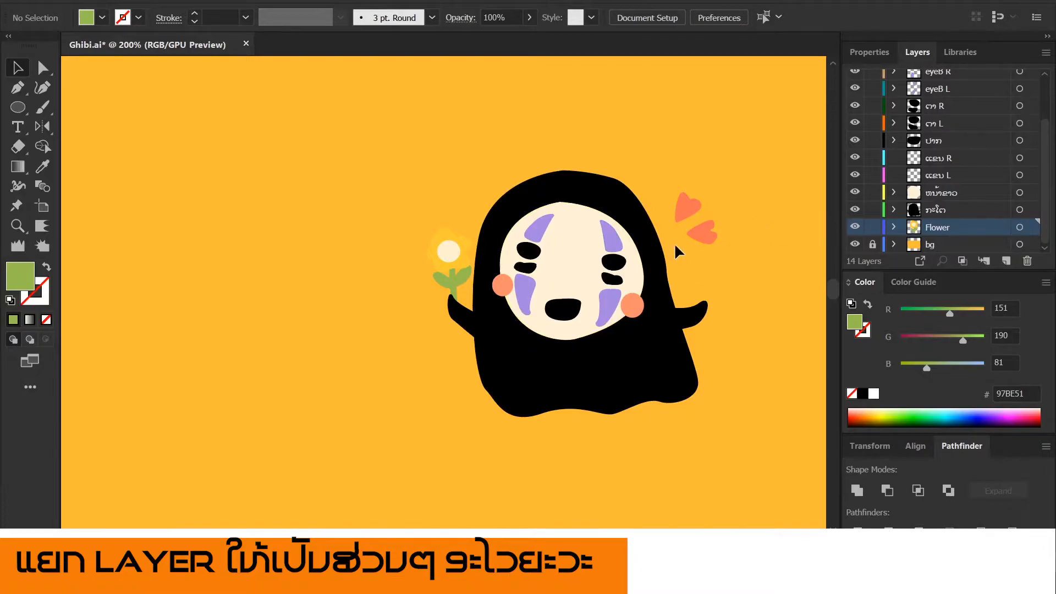
pyautogui.click(856, 227)
pyautogui.click(856, 227)
pyautogui.click(856, 210)
pyautogui.click(856, 210)
pyautogui.click(856, 210)
pyautogui.click(856, 210)
# Cut the raised arm on the hearts' side from the body layer and paste it in place onto the ແຂນ L layer.
pyautogui.click(703, 307)
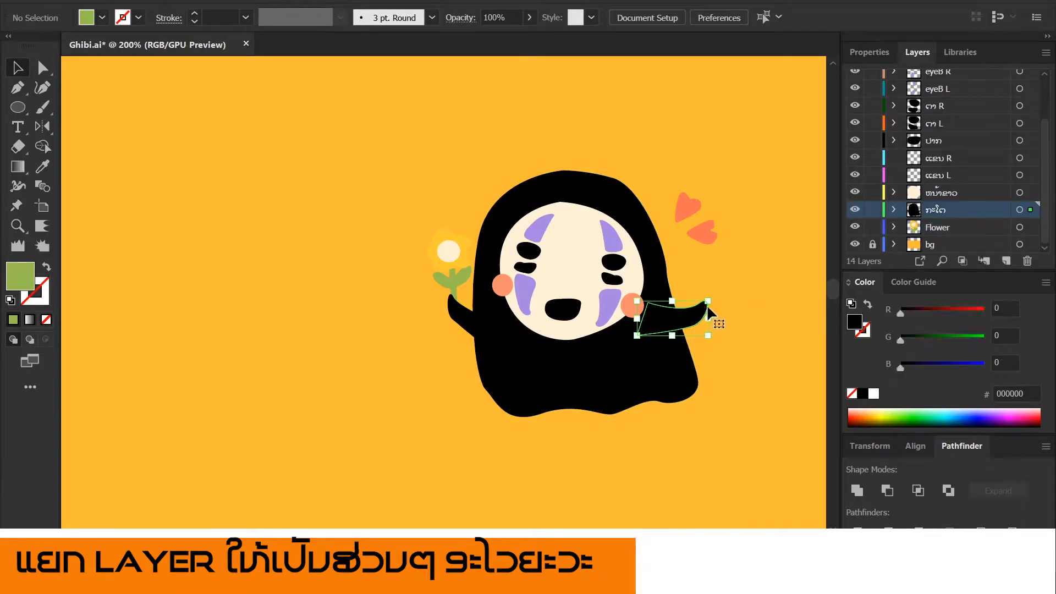
pyautogui.click(721, 306)
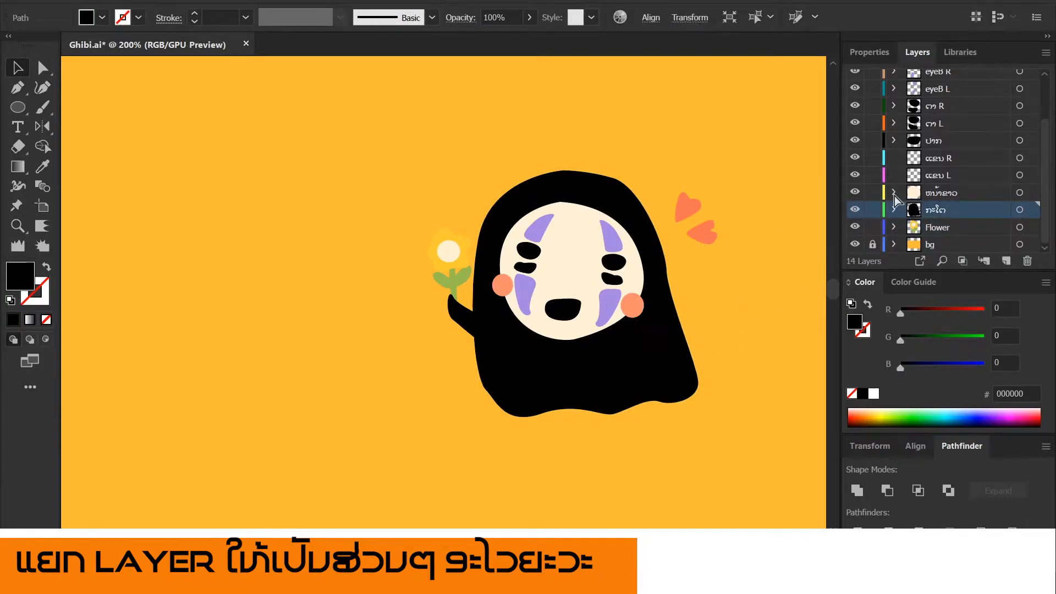
pyautogui.click(956, 160)
pyautogui.click(952, 176)
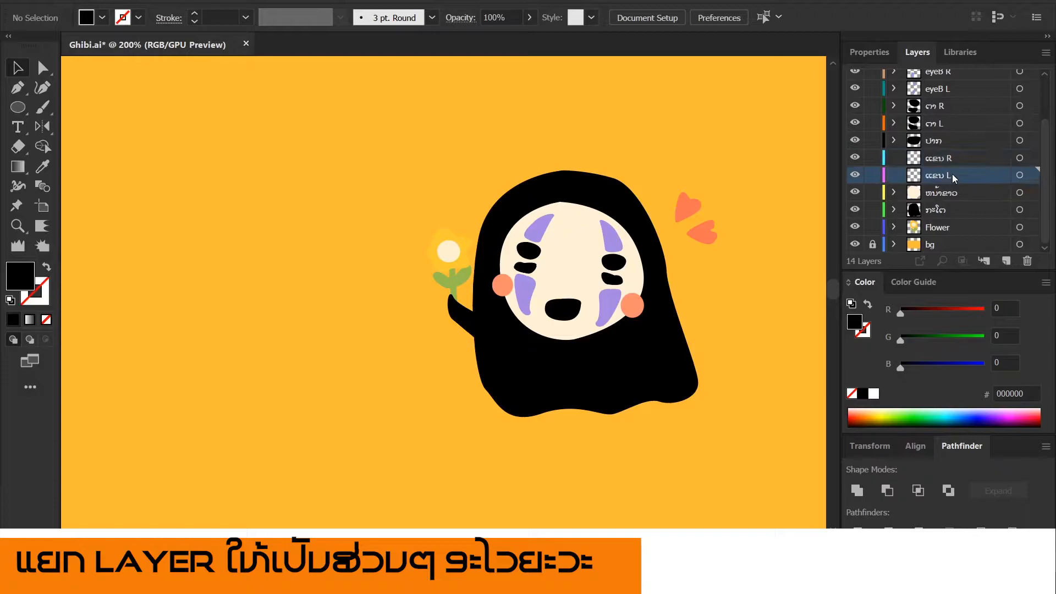
pyautogui.hotkey('ctrl', 'f')
# Cut the arm holding the flower from the body layer and paste it in place onto the ແຂນ R layer.
pyautogui.click(476, 322)
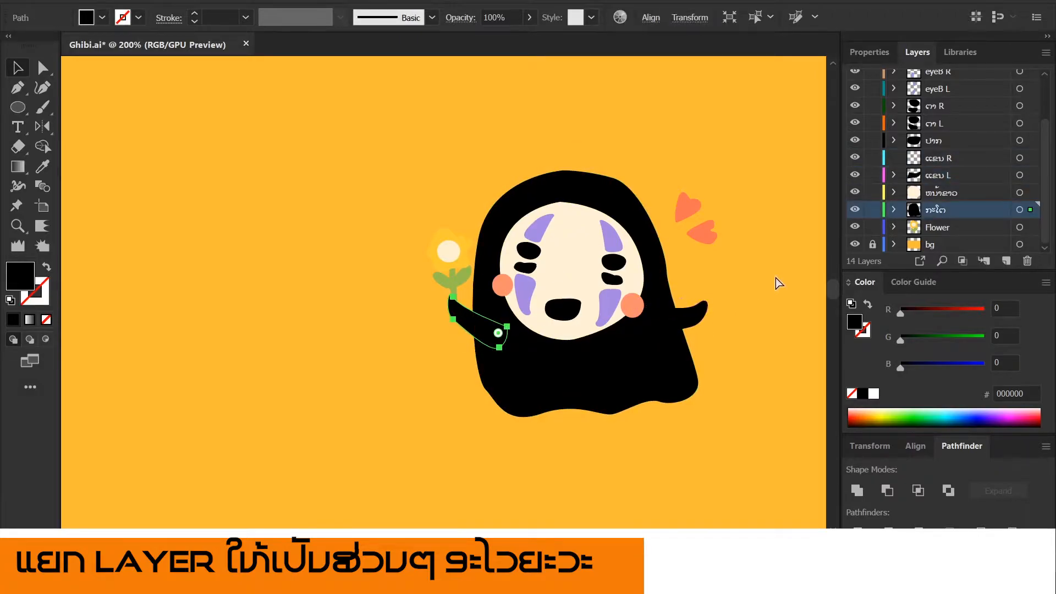
pyautogui.hotkey('ctrl', 'x')
pyautogui.click(946, 176)
pyautogui.click(948, 159)
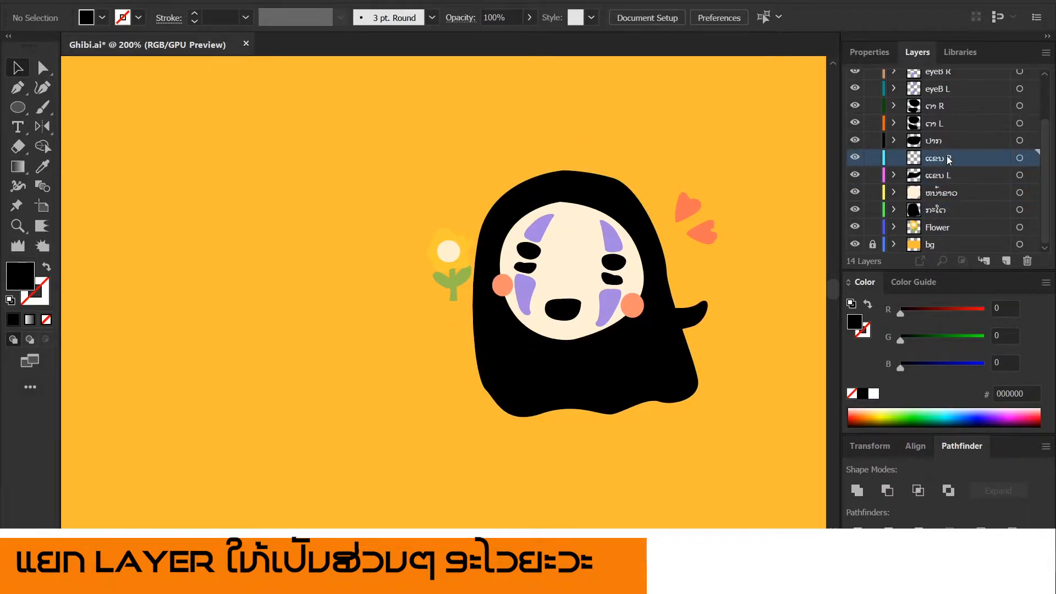
pyautogui.hotkey('ctrl', 'f')
# Move both arm layers, ແຂນ R and ແຂນ L, beneath the body layer and above Flower, and select each arm to check its layer.
pyautogui.keyDown('shift'); pyautogui.click(945, 175); pyautogui.keyUp('shift')
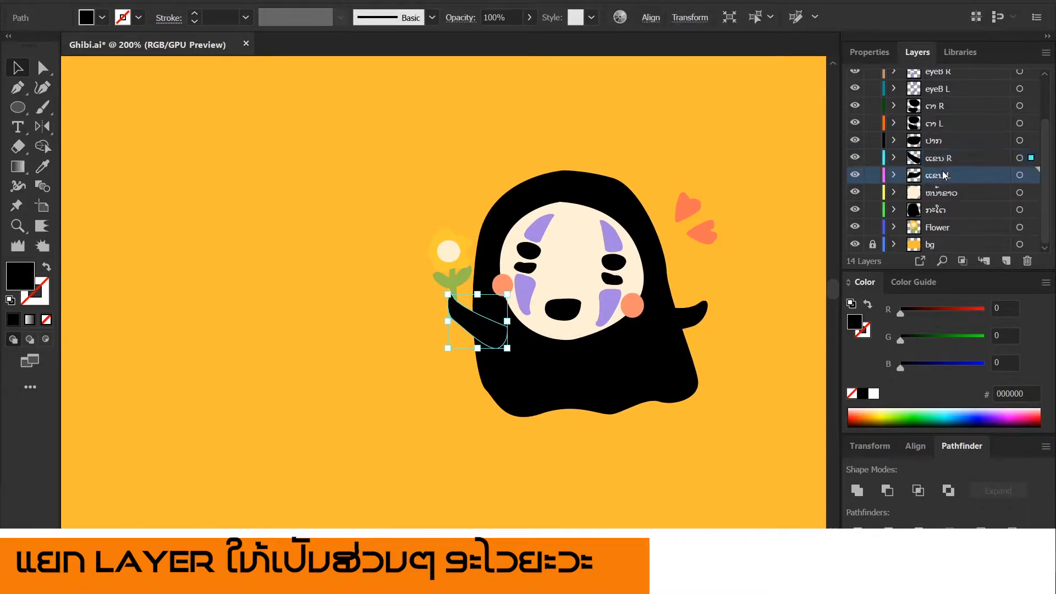
pyautogui.moveTo(944, 163); pyautogui.dragTo(944, 221)
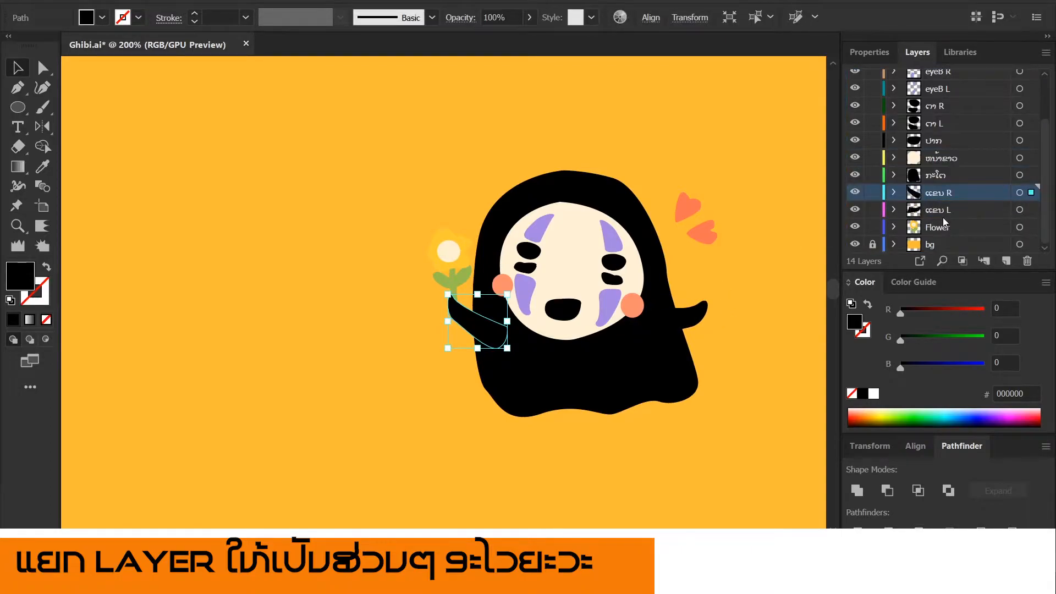
pyautogui.click(738, 319)
pyautogui.click(667, 330)
pyautogui.click(702, 325)
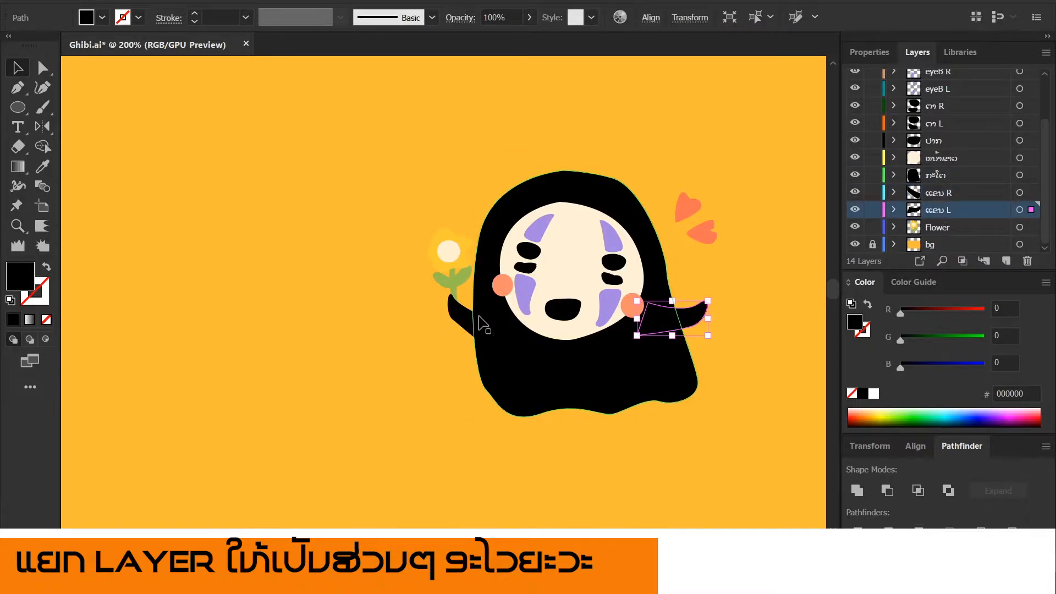
pyautogui.click(474, 324)
pyautogui.click(790, 282)
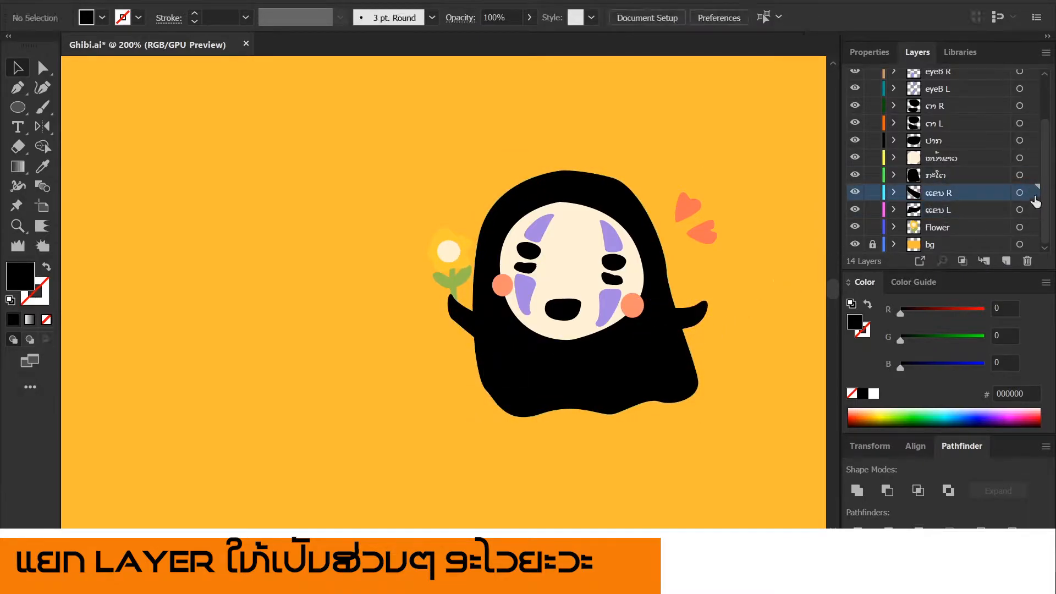
pyautogui.scroll(1, 750, 263)
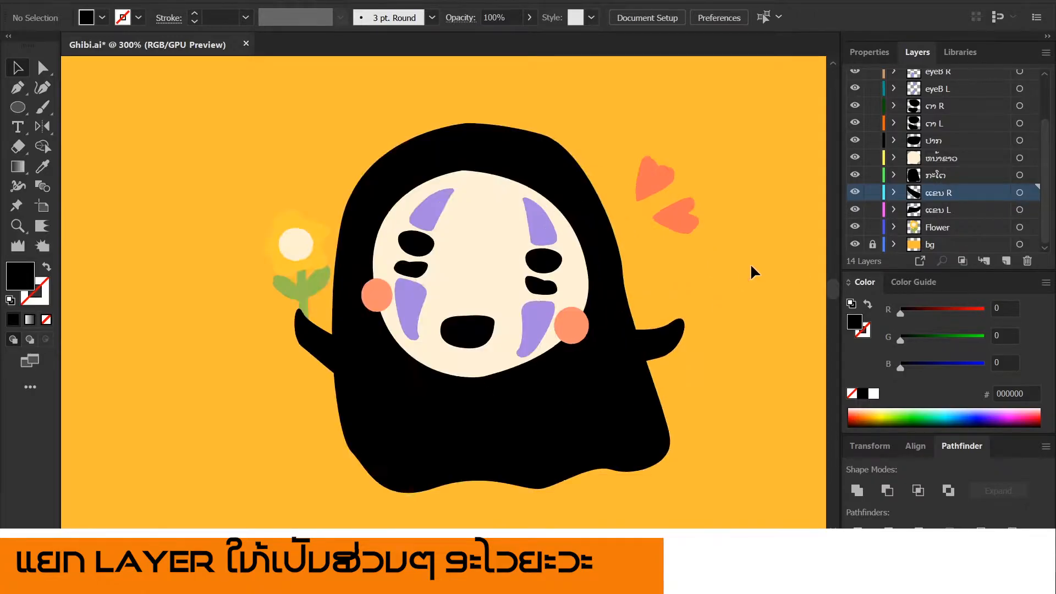
# Toggle the cheek, eye marking, eye, mouth, face, body and ແຂນ R layers off and on one by one to check their contents.
pyautogui.click(671, 176)
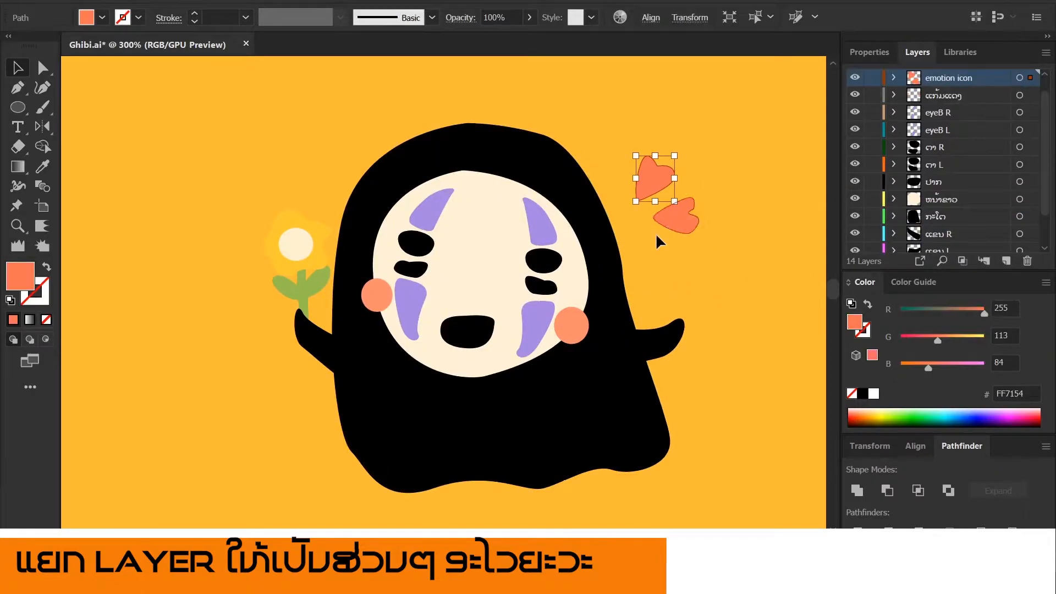
pyautogui.click(583, 334)
pyautogui.click(856, 95)
pyautogui.click(855, 95)
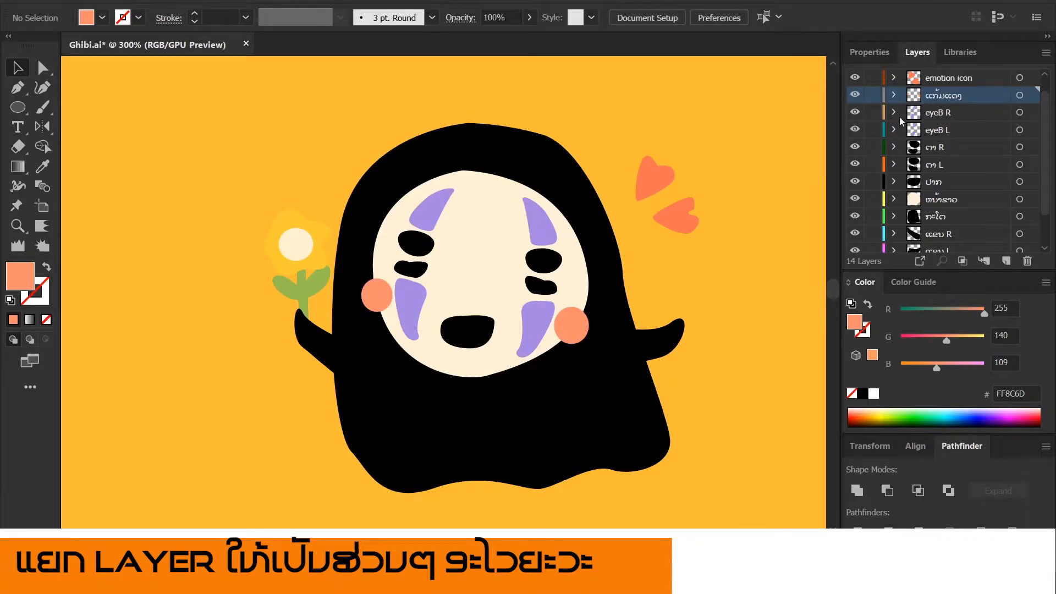
pyautogui.click(856, 115)
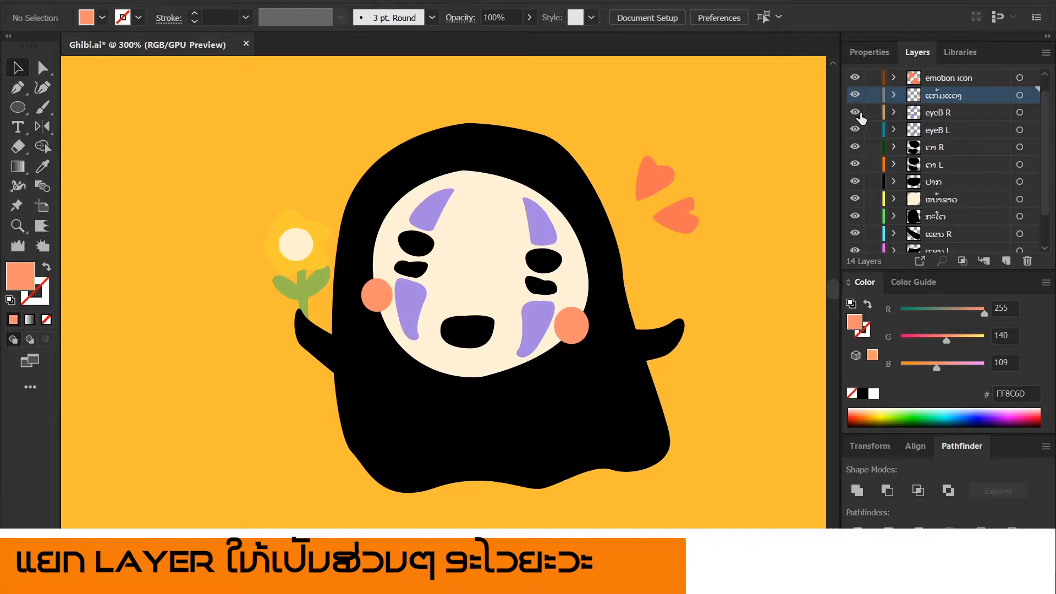
pyautogui.click(855, 113)
pyautogui.click(855, 113)
pyautogui.click(855, 129)
pyautogui.click(856, 130)
pyautogui.click(855, 147)
pyautogui.click(855, 147)
pyautogui.click(855, 164)
pyautogui.click(855, 164)
pyautogui.click(855, 182)
pyautogui.click(856, 182)
pyautogui.click(855, 199)
pyautogui.click(855, 199)
pyautogui.click(855, 216)
pyautogui.click(856, 216)
pyautogui.click(855, 216)
pyautogui.click(855, 216)
pyautogui.click(855, 234)
pyautogui.click(856, 233)
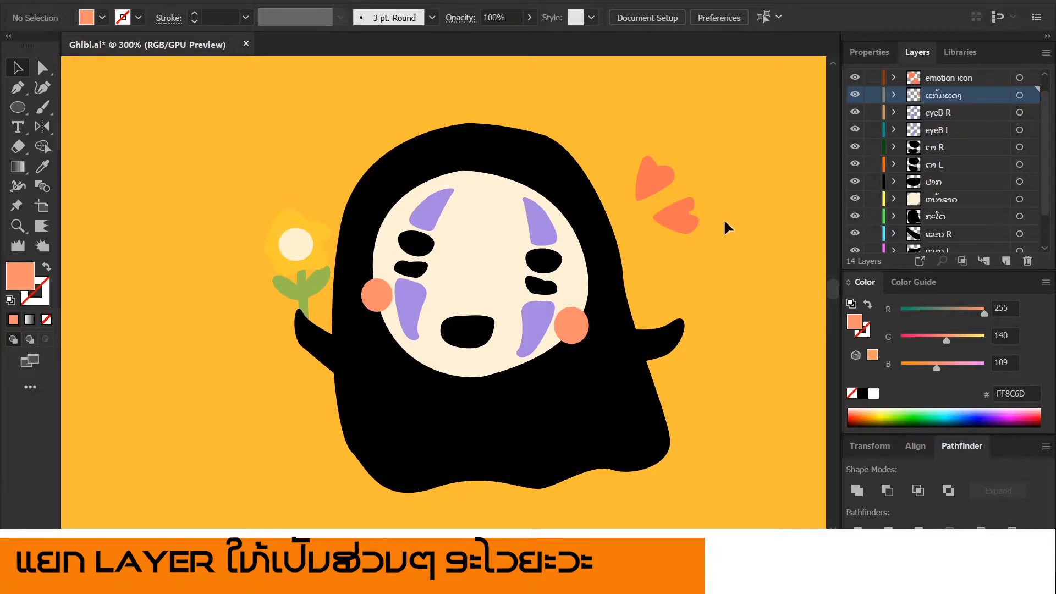
pyautogui.scroll(-2, 724, 219)
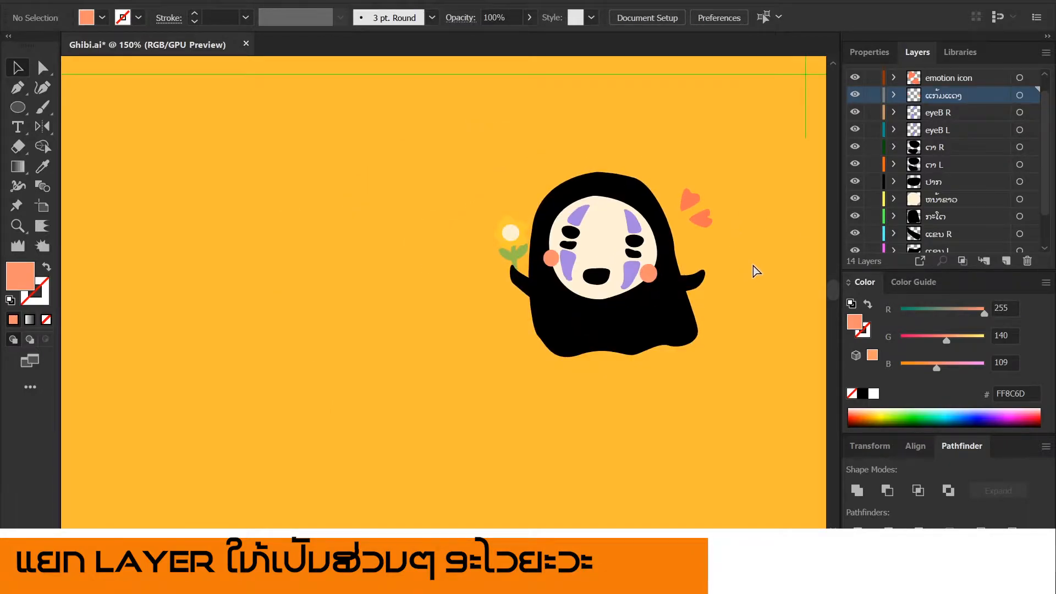
# Compare the finished No Face drawing with the reference images and examine its size against the whole artboard.
pyautogui.hotkey('alt', 'Tab')
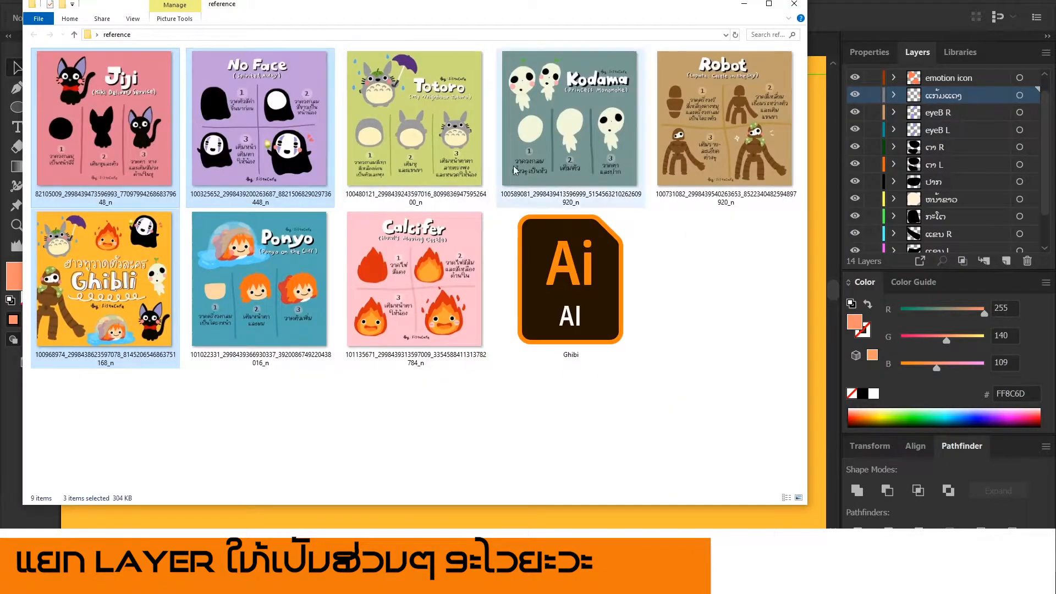
pyautogui.hotkey('alt', 'Tab')
pyautogui.scroll(-3, 497, 154)
pyautogui.moveTo(572, 352); pyautogui.dragTo(508, 390)
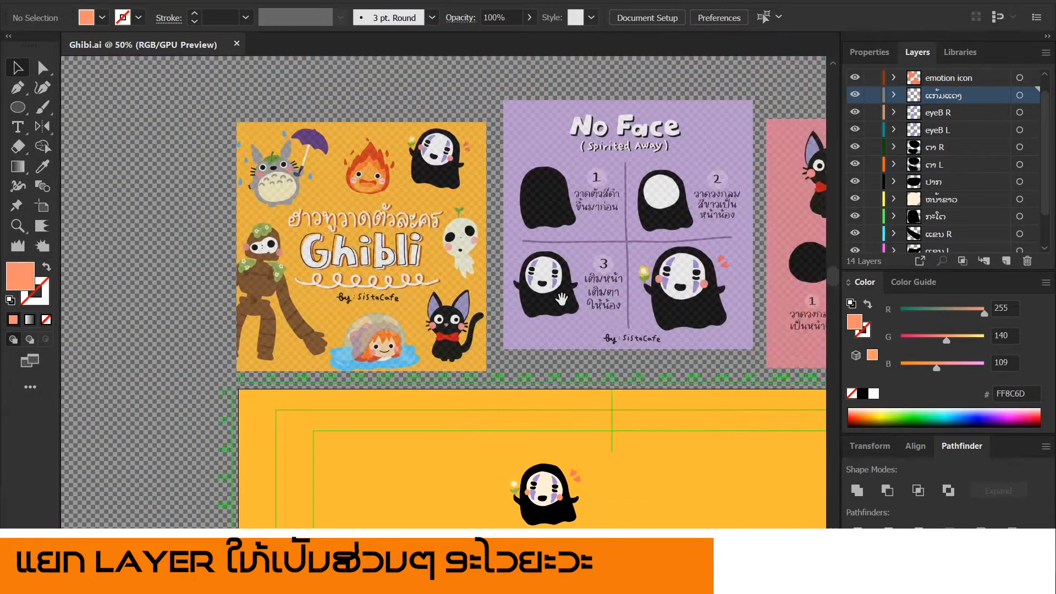
pyautogui.scroll(1, 629, 263)
pyautogui.moveTo(629, 218); pyautogui.dragTo(597, 268)
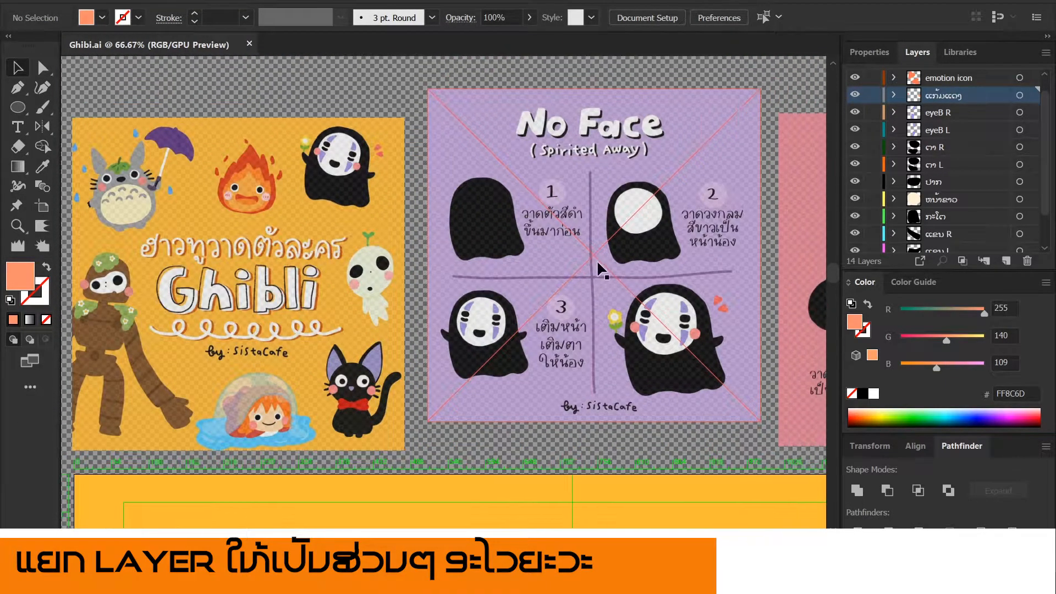
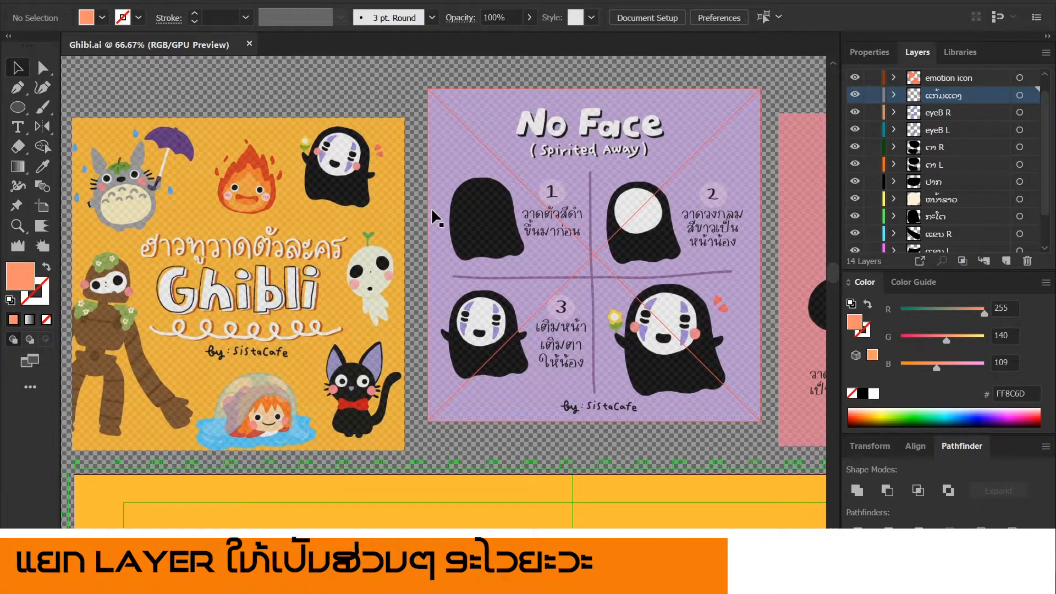
pyautogui.hotkey('ctrl', '-')
pyautogui.hotkey('ctrl', '-')
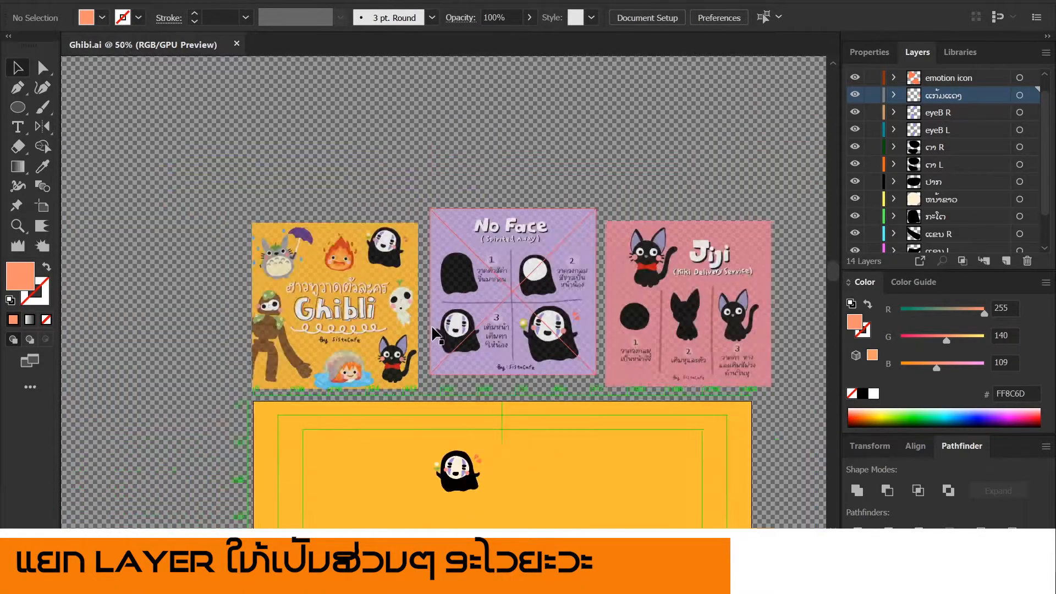
pyautogui.scroll(-3, 553, 249)
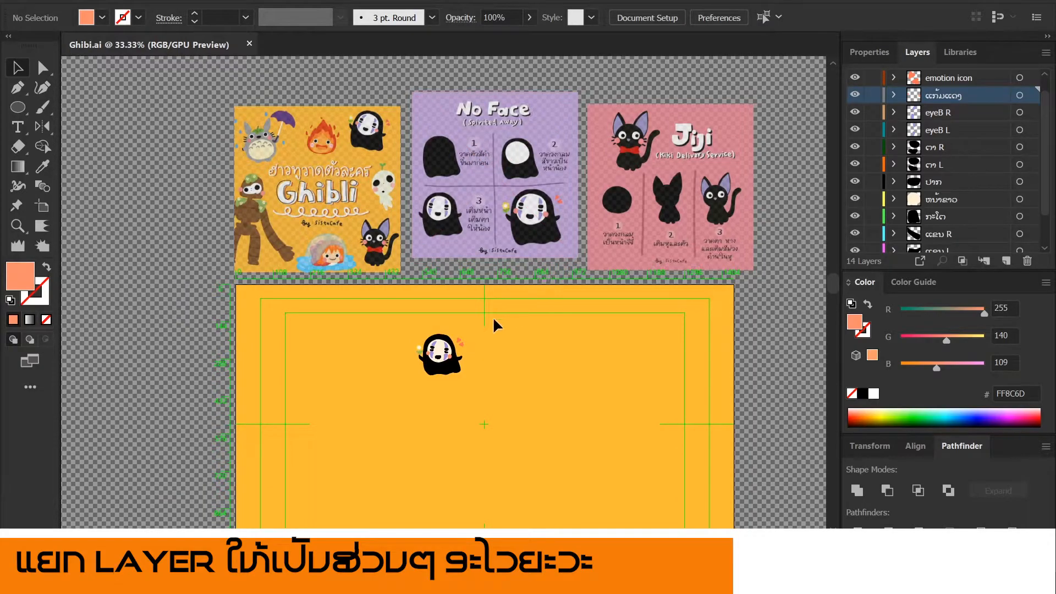
pyautogui.scroll(3, 456, 369)
pyautogui.scroll(-3, 455, 366)
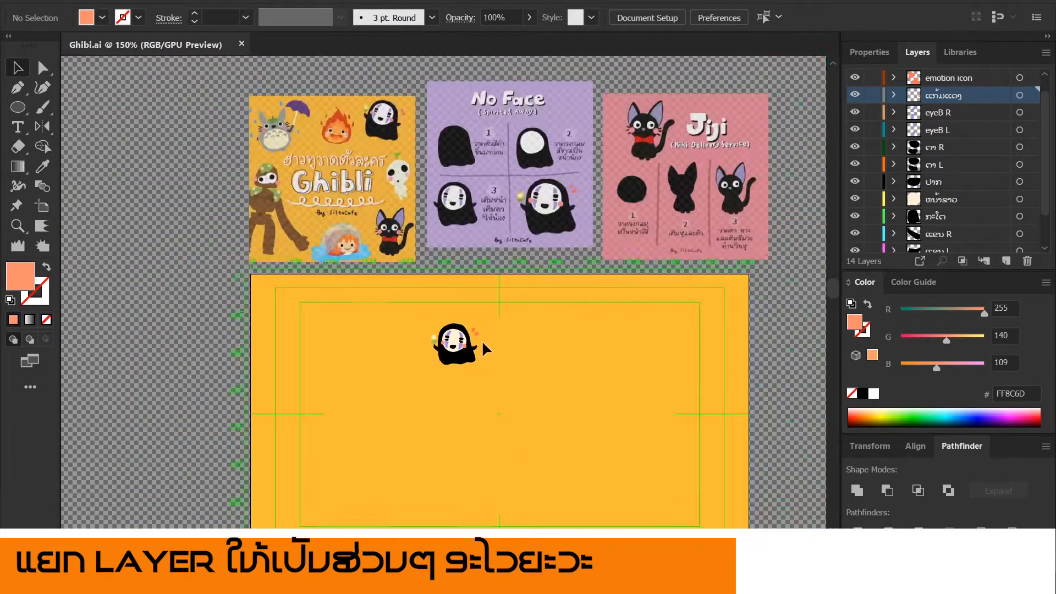
pyautogui.scroll(3, 482, 342)
pyautogui.scroll(-3, 473, 333)
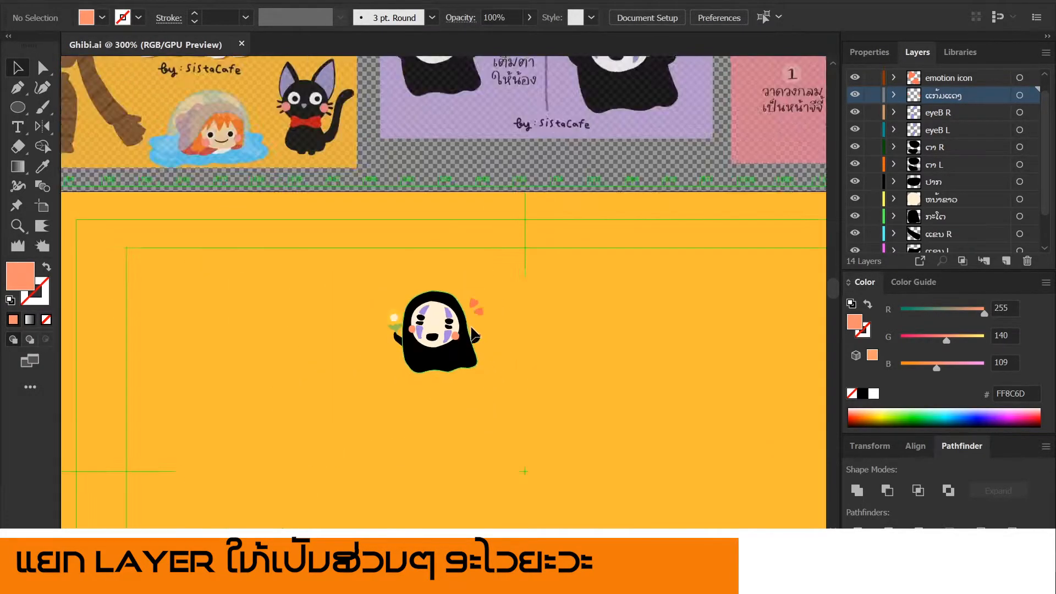
pyautogui.scroll(-3, 472, 333)
# Select the whole No Face character with its flower and hearts, enlarge it and place it near the artboard's centre.
pyautogui.moveTo(491, 313); pyautogui.dragTo(568, 407)
pyautogui.scroll(1, 566, 357)
pyautogui.click(566, 356)
pyautogui.moveTo(451, 381); pyautogui.dragTo(384, 435)
pyautogui.moveTo(544, 428); pyautogui.dragTo(462, 370)
pyautogui.scroll(1, 487, 337)
pyautogui.click(487, 337)
pyautogui.moveTo(487, 337); pyautogui.dragTo(520, 282)
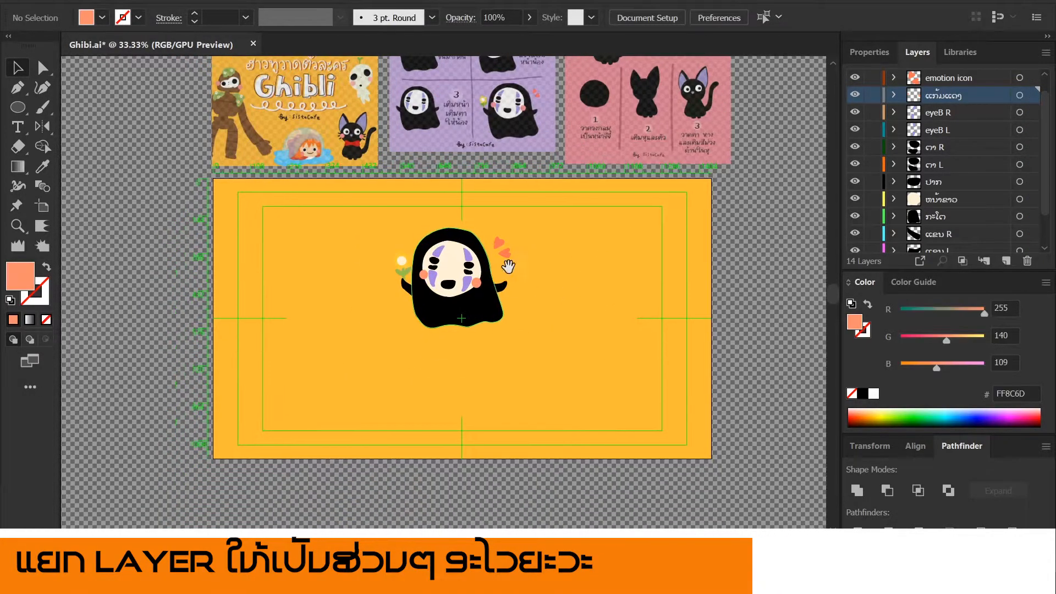
# Scale the whole character down slightly and move it just below the artboard's centre.
pyautogui.scroll(1, 558, 241)
pyautogui.moveTo(547, 196); pyautogui.dragTo(352, 325)
pyautogui.moveTo(527, 331); pyautogui.dragTo(488, 300)
pyautogui.moveTo(449, 259); pyautogui.dragTo(519, 385)
pyautogui.click(638, 316)
pyautogui.scroll(-2, 649, 314)
pyautogui.moveTo(625, 266); pyautogui.dragTo(581, 287)
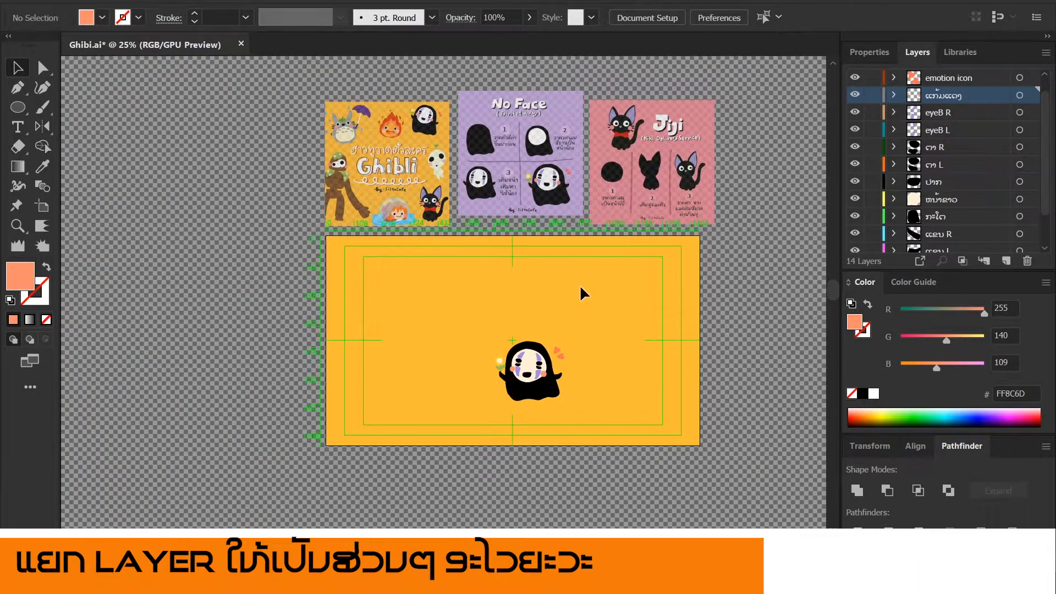
# Add a new layer directly above the locked bg layer and name it LINE.
pyautogui.scroll(-2, 956, 219)
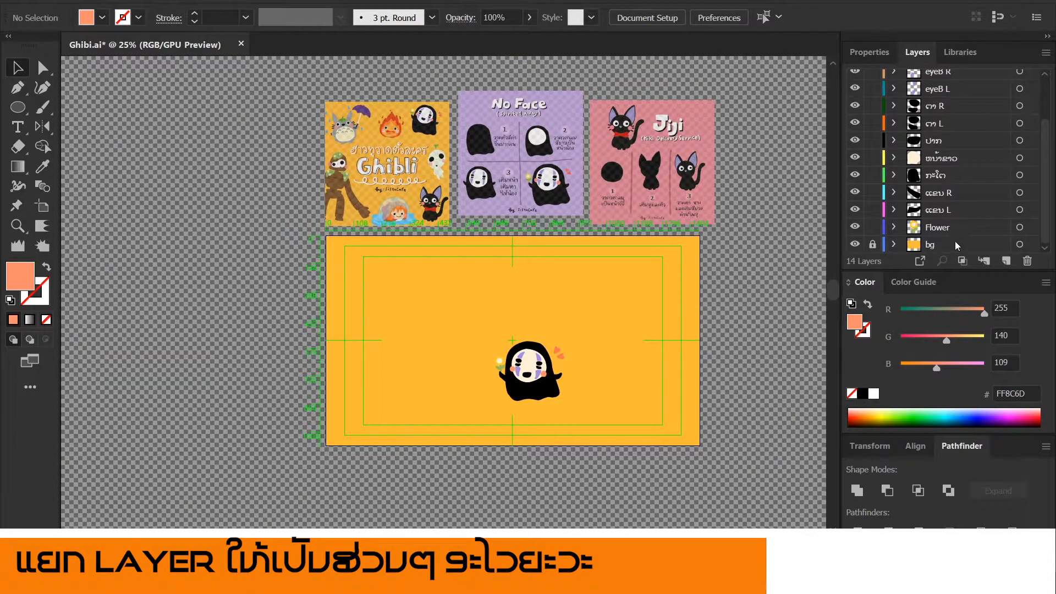
pyautogui.click(946, 230)
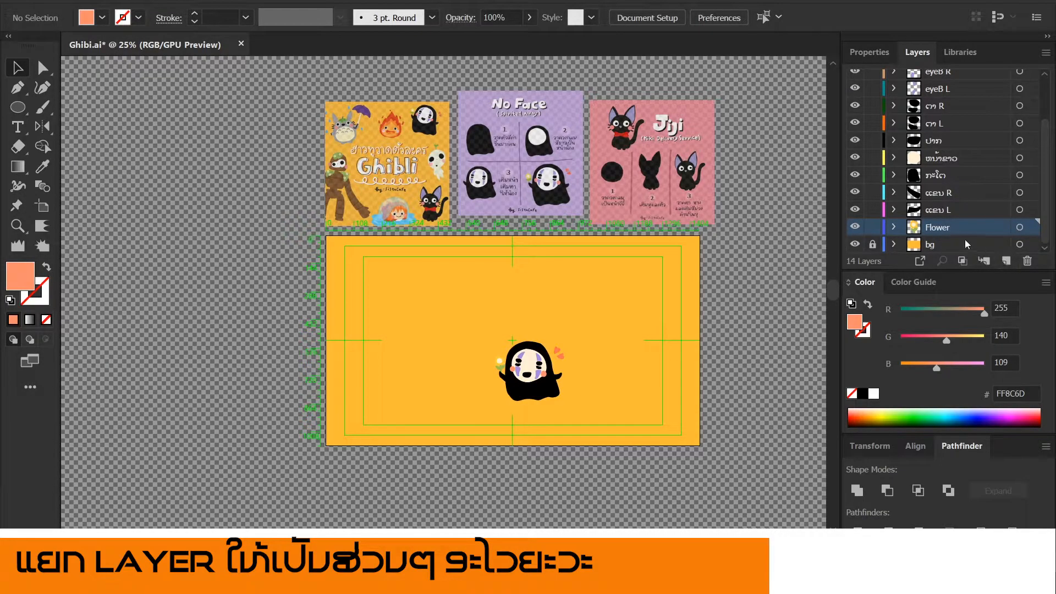
pyautogui.click(965, 242)
pyautogui.click(873, 244)
pyautogui.click(872, 246)
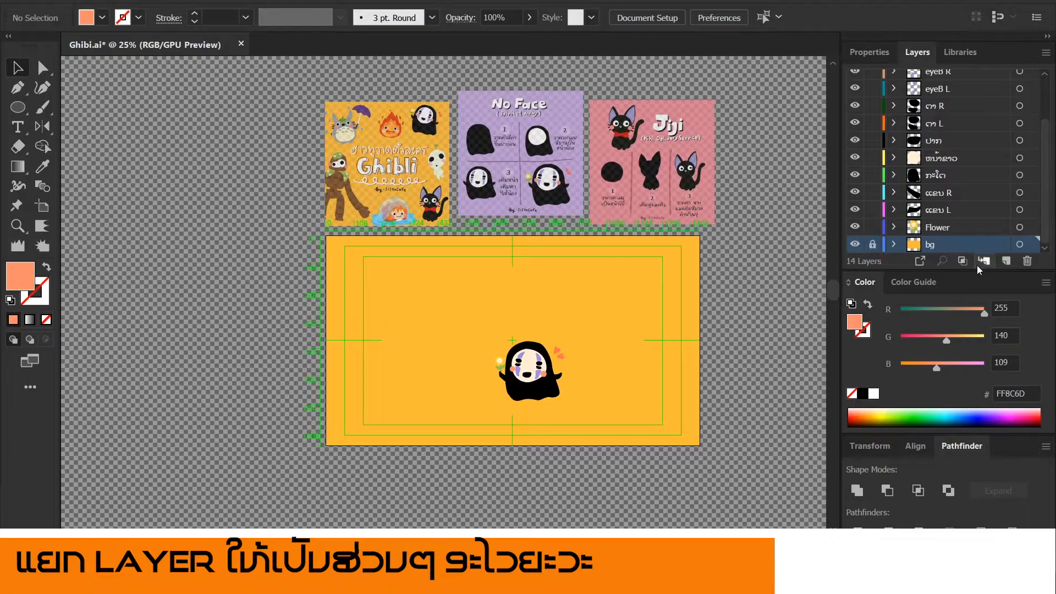
pyautogui.click(1005, 263)
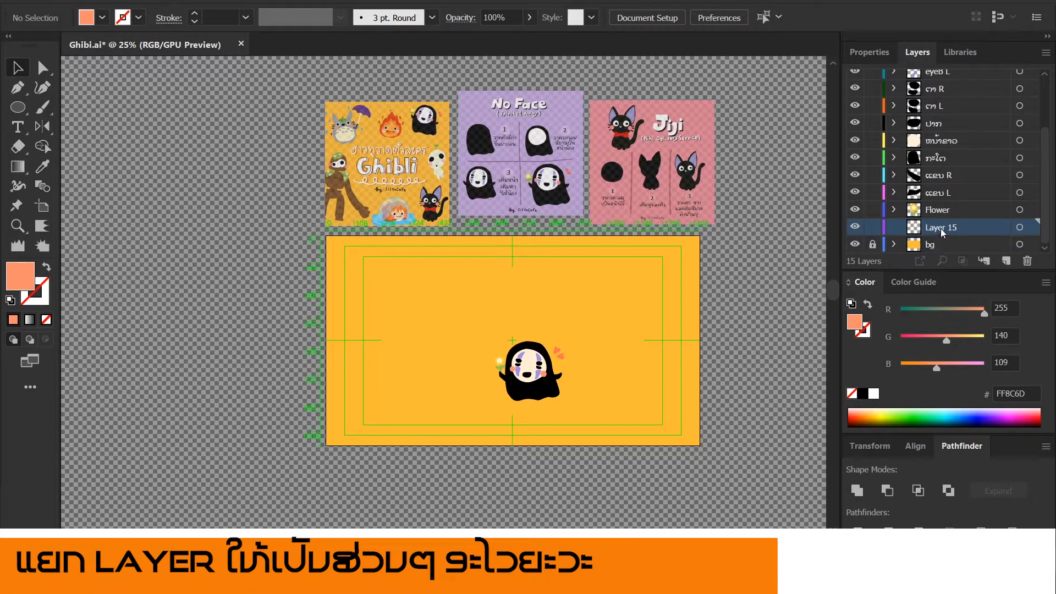
pyautogui.doubleClick(941, 228)
pyautogui.write('LINE')
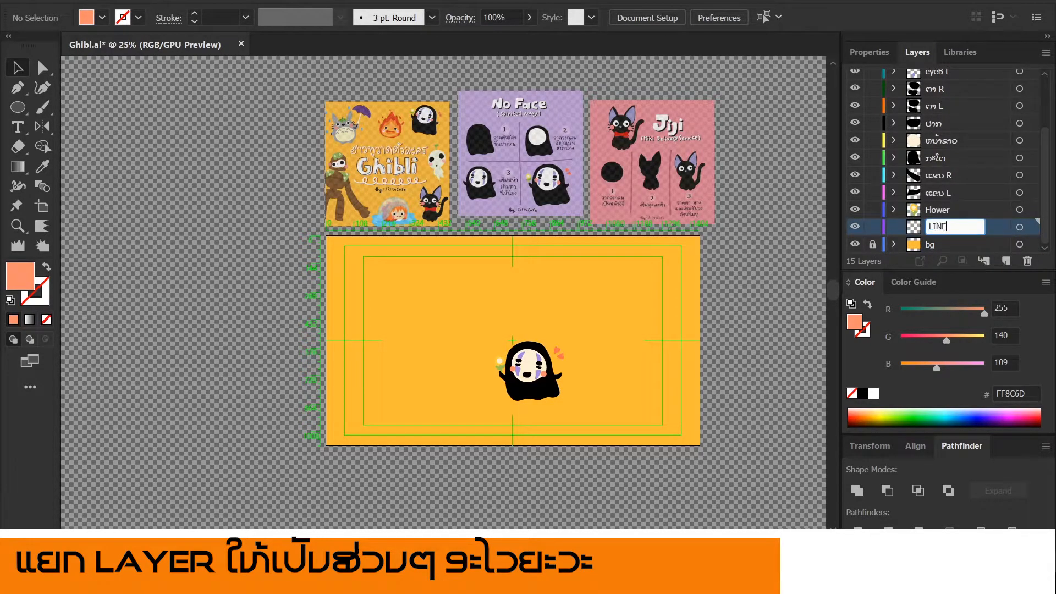
pyautogui.click(715, 360)
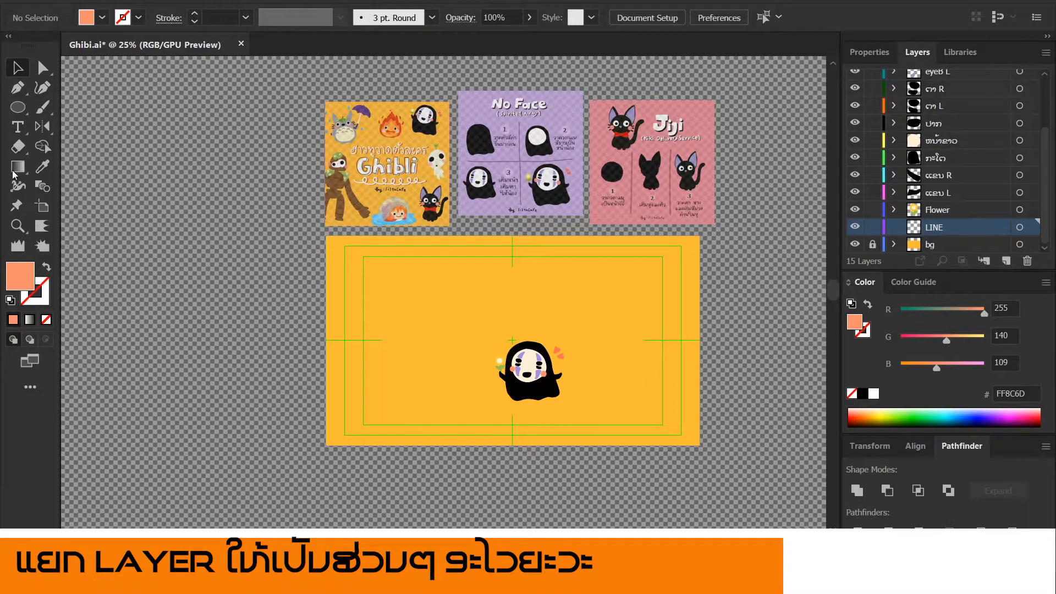
# Draw a slightly wavy ground line with the Pen tool across the full artboard width, below the character.
pyautogui.click(19, 108)
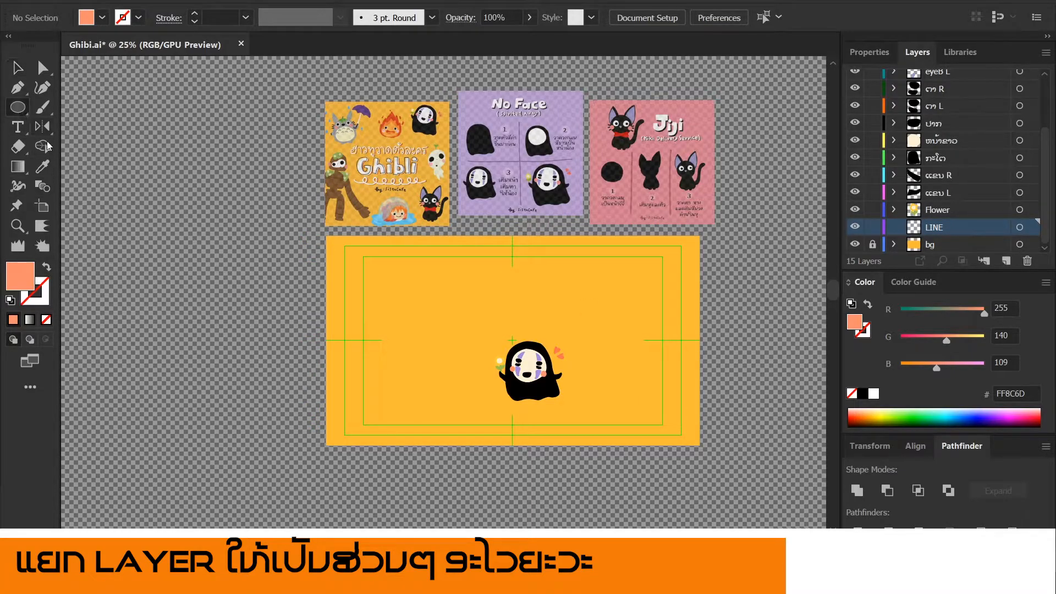
pyautogui.click(18, 87)
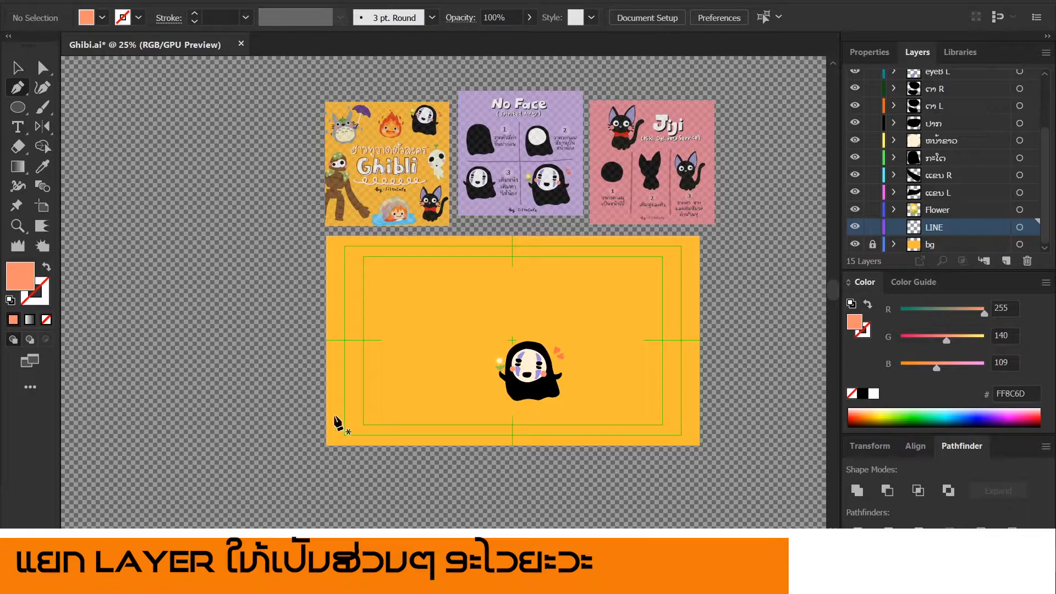
pyautogui.scroll(1, 424, 417)
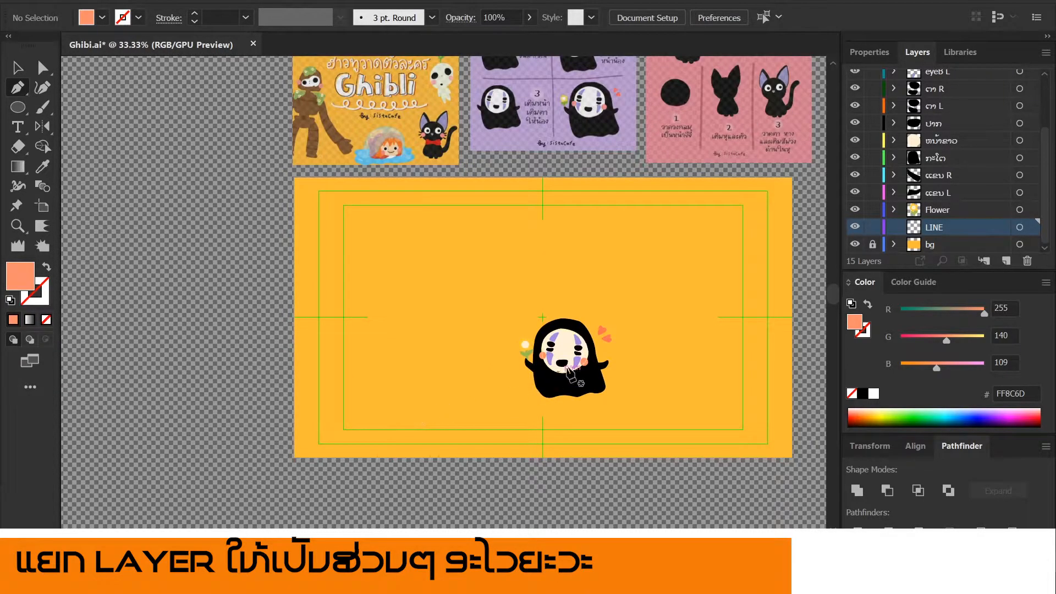
pyautogui.scroll(-2, 497, 304)
pyautogui.hscroll(2, 497, 304)
pyautogui.click(222, 376)
pyautogui.moveTo(434, 369); pyautogui.dragTo(462, 371)
pyautogui.click(568, 370)
pyautogui.click(700, 372)
pyautogui.click(751, 372)
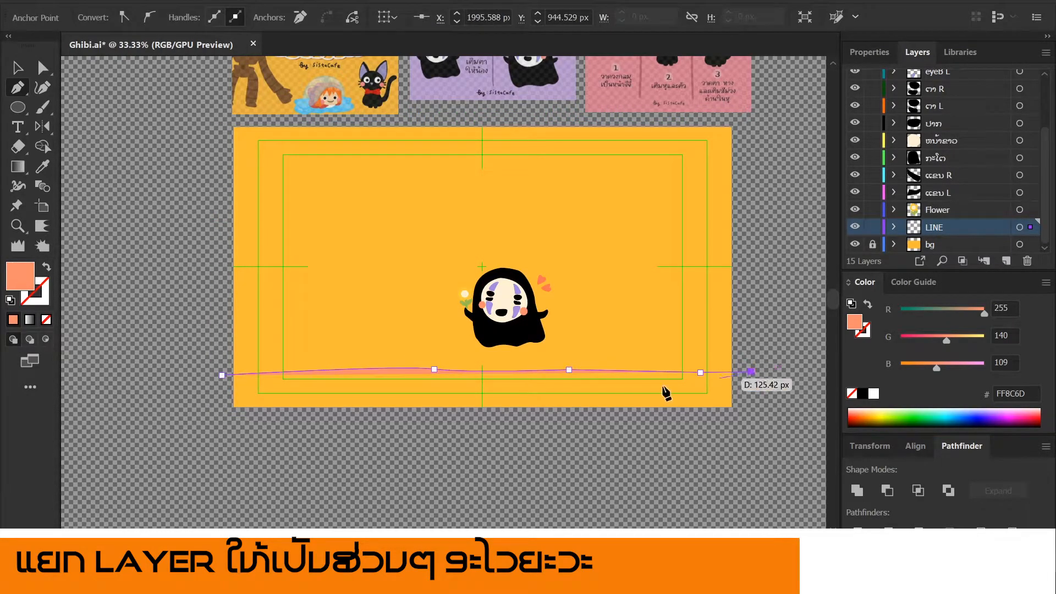
# Remove the ground line's fill and give it a near-black stroke, 070606.
pyautogui.press('v')
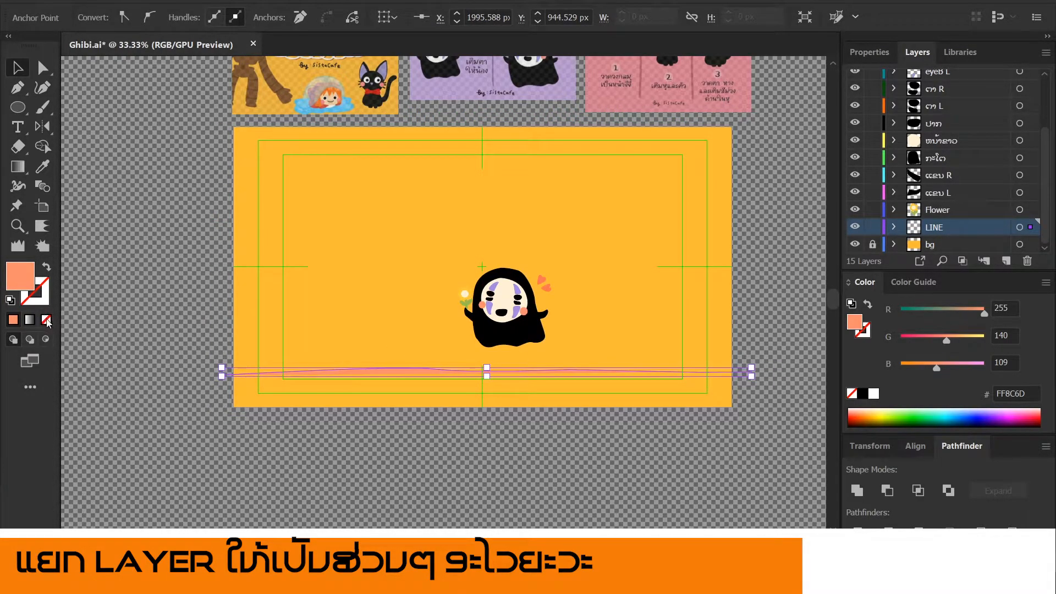
pyautogui.click(46, 321)
pyautogui.doubleClick(34, 290)
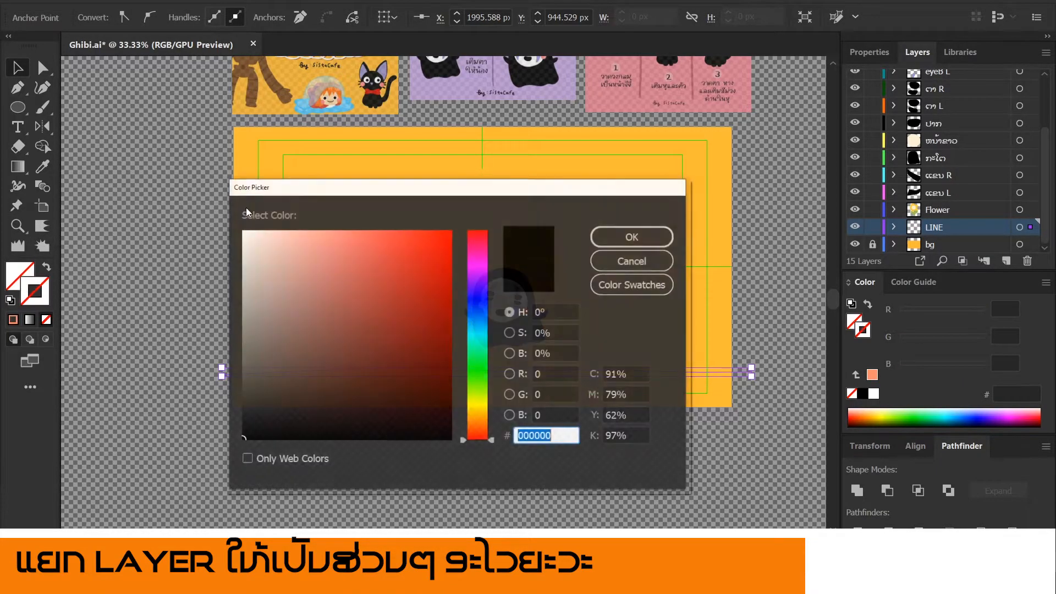
pyautogui.moveTo(319, 416); pyautogui.dragTo(283, 435)
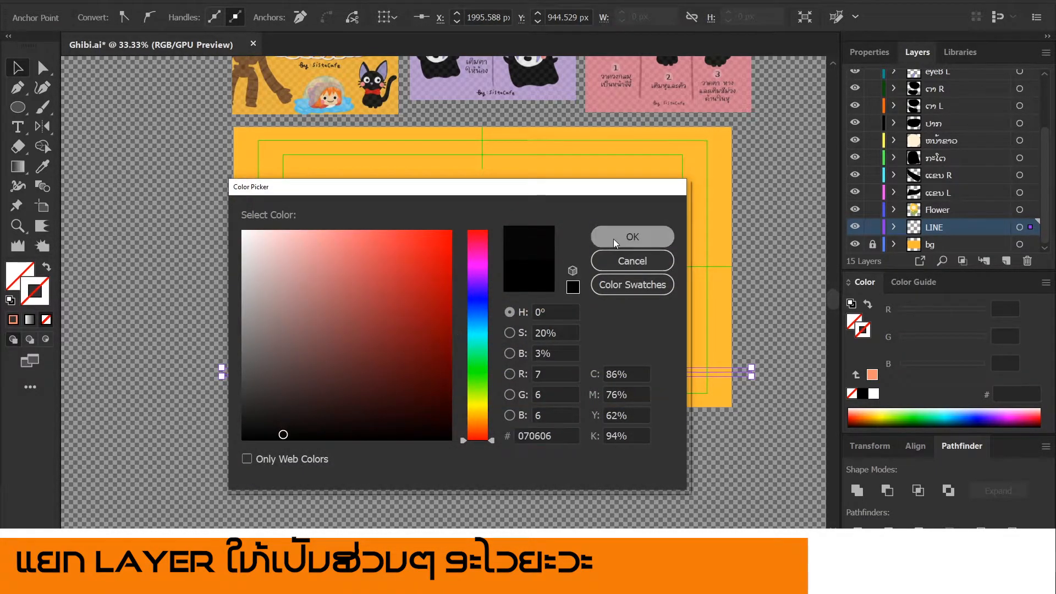
pyautogui.click(614, 241)
pyautogui.click(135, 130)
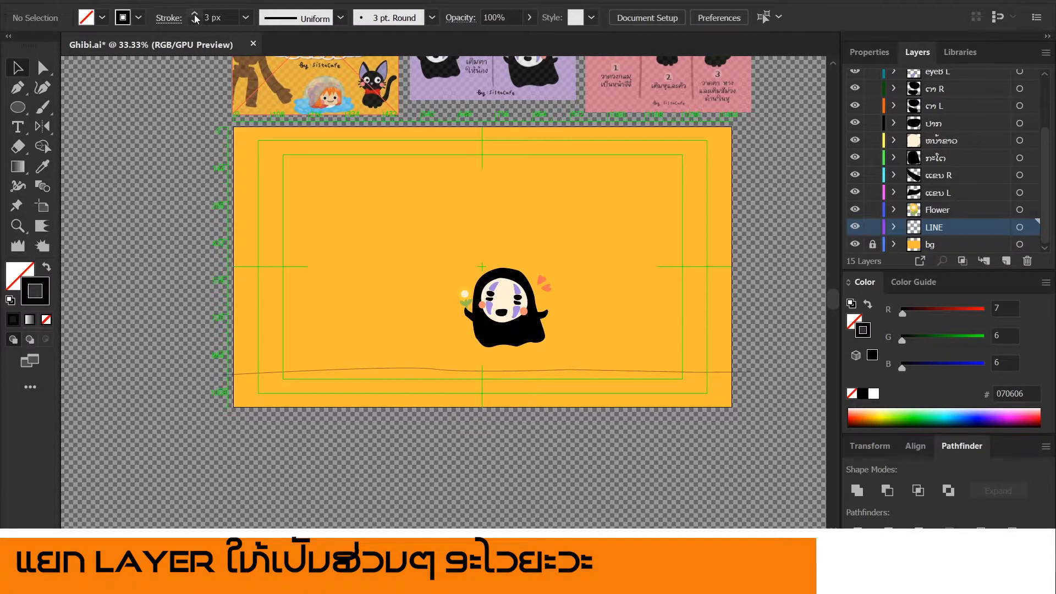
# Set the ground line's stroke weight to 4 px.
pyautogui.click(229, 379)
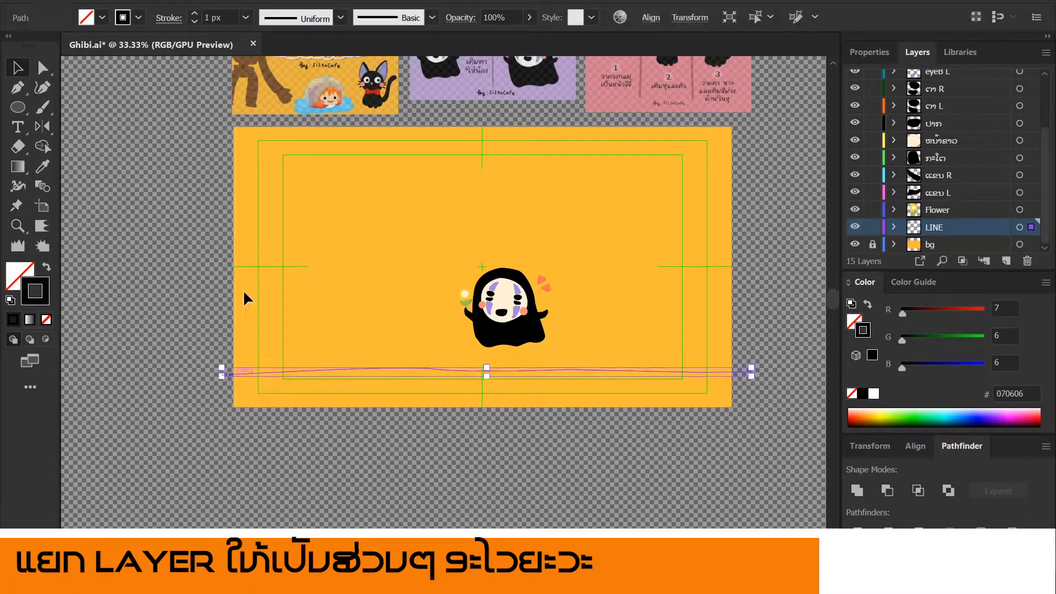
pyautogui.click(195, 14)
pyautogui.click(194, 14)
pyautogui.click(195, 14)
pyautogui.click(195, 14)
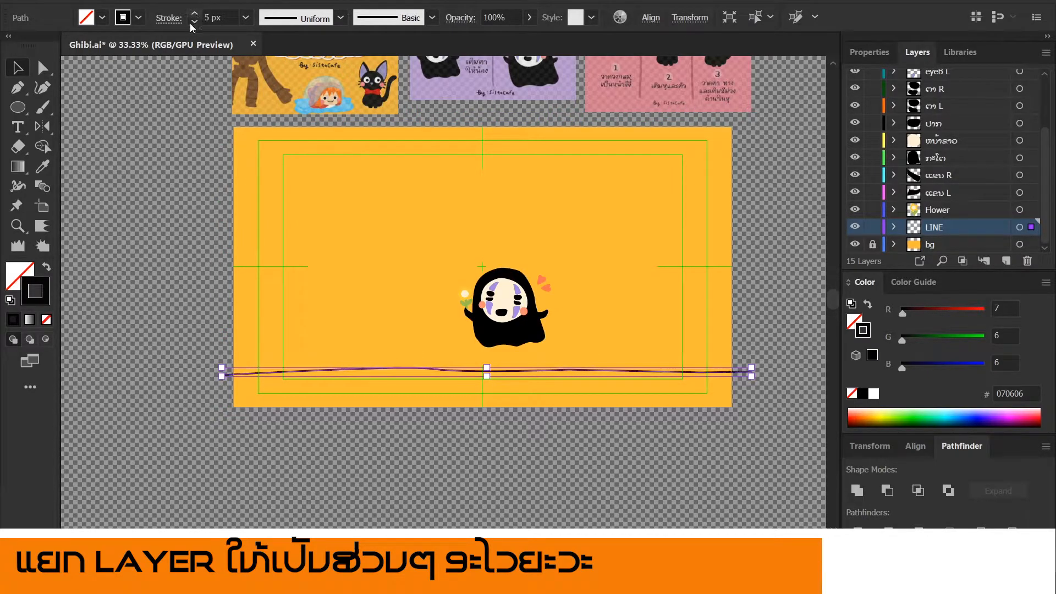
pyautogui.click(195, 22)
pyautogui.click(174, 222)
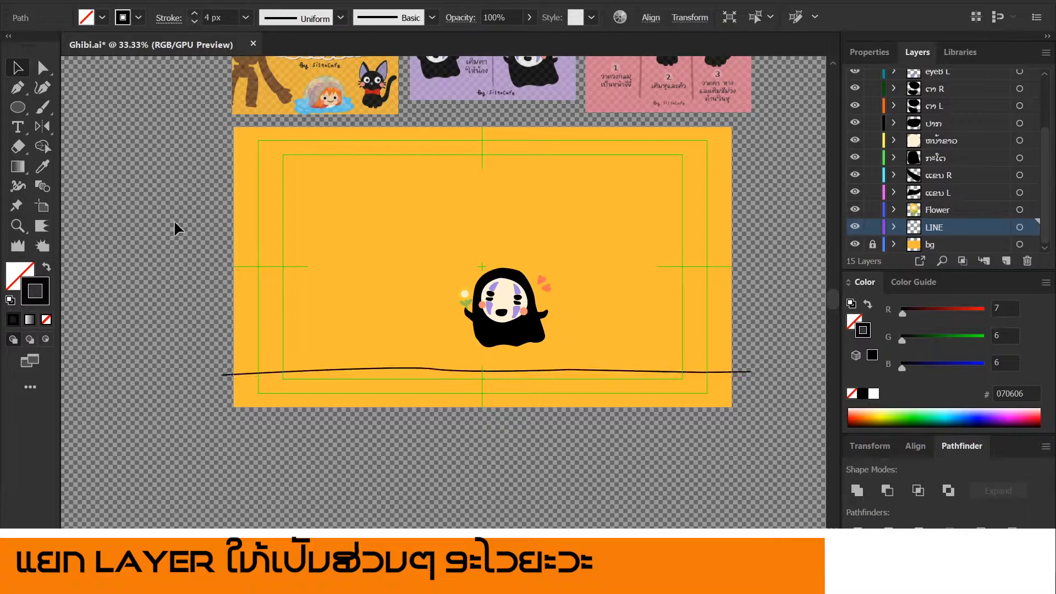
# Select the character above the ground line and examine its position on the artboard.
pyautogui.scroll(1, 293, 241)
pyautogui.moveTo(533, 276); pyautogui.dragTo(455, 229)
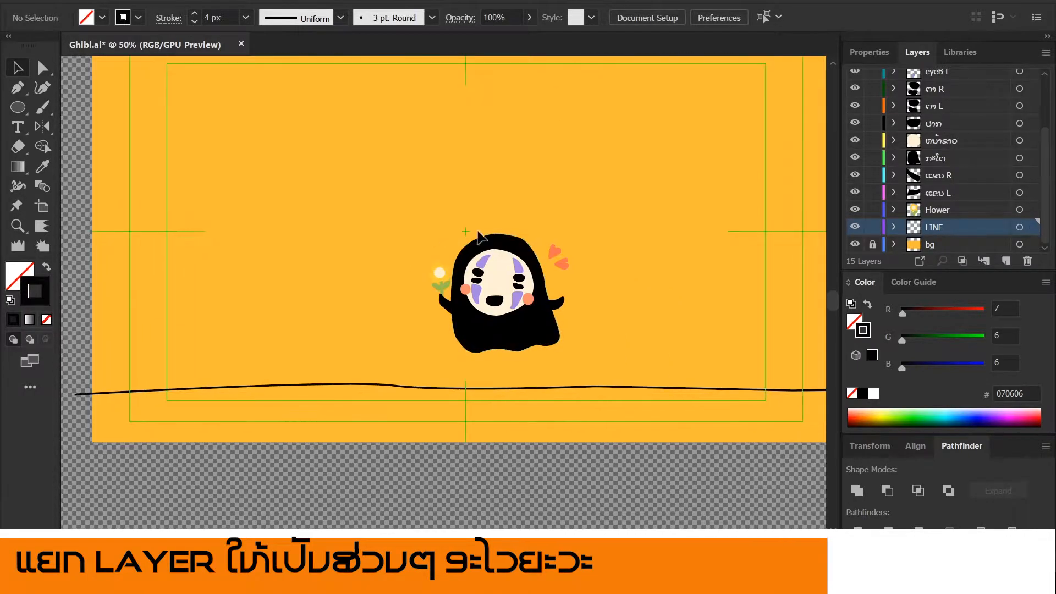
pyautogui.click(448, 346)
pyautogui.moveTo(508, 322)
pyautogui.mouseDown()
pyautogui.moveTo(517, 354)
pyautogui.moveTo(495, 363)
pyautogui.moveTo(462, 333)
pyautogui.moveTo(508, 322)
pyautogui.mouseUp()
pyautogui.click(632, 290)
pyautogui.scroll(-1, 638, 284)
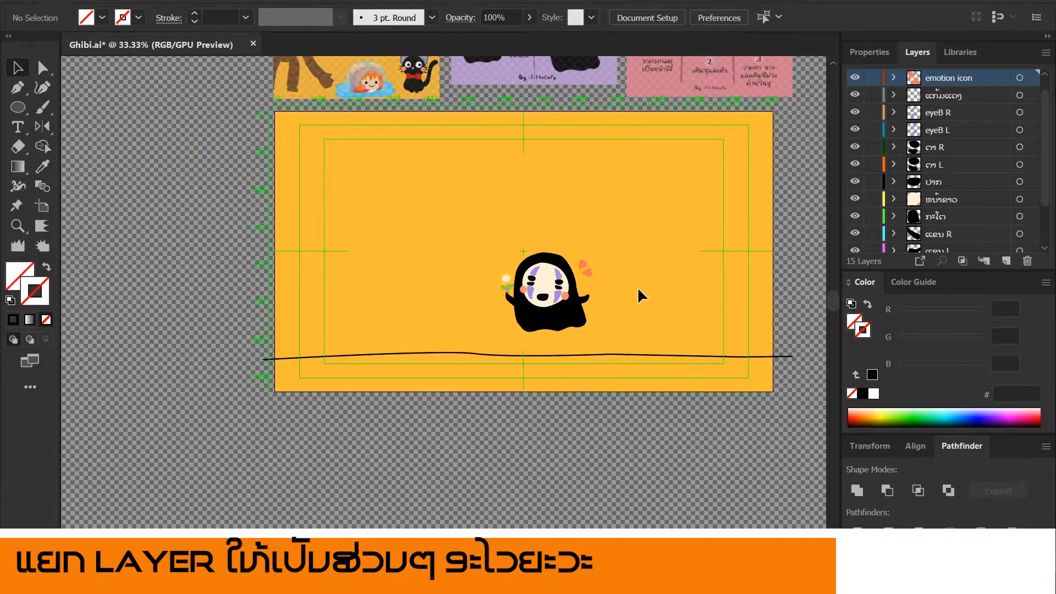
pyautogui.scroll(1, 617, 295)
pyautogui.scroll(-1, 617, 294)
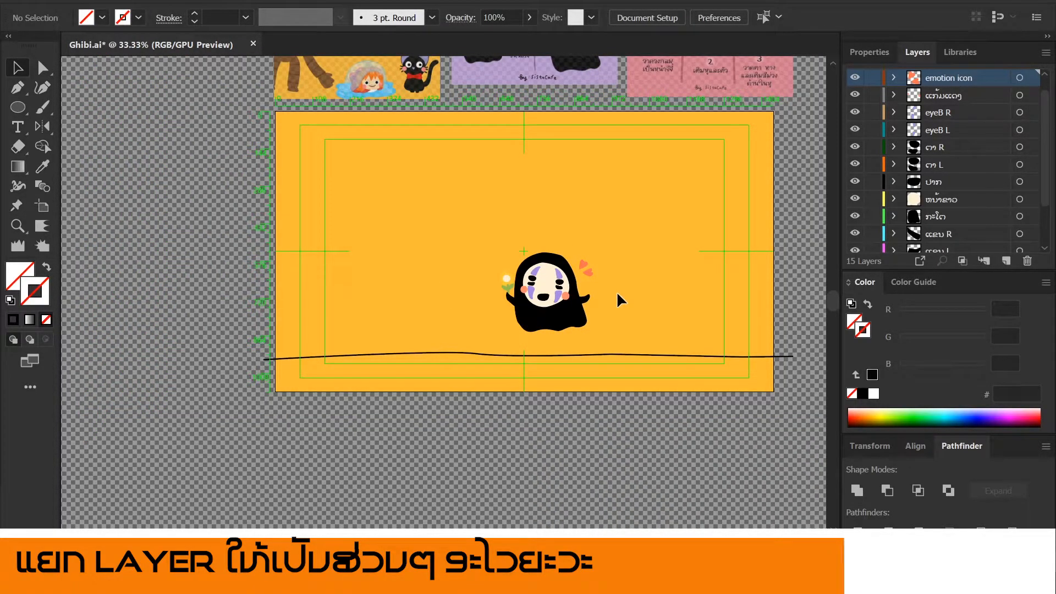
# Thin the ground line's stroke to 2 px and delete the line from the LINE layer.
pyautogui.click(785, 356)
pyautogui.click(197, 21)
pyautogui.click(416, 293)
pyautogui.scroll(1, 738, 327)
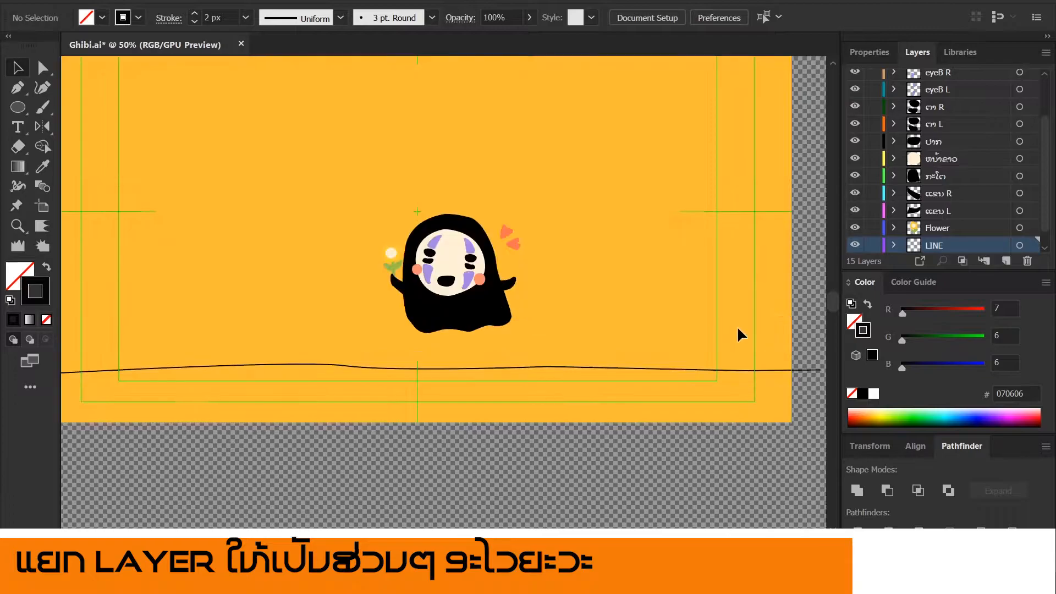
pyautogui.moveTo(621, 185); pyautogui.dragTo(650, 284)
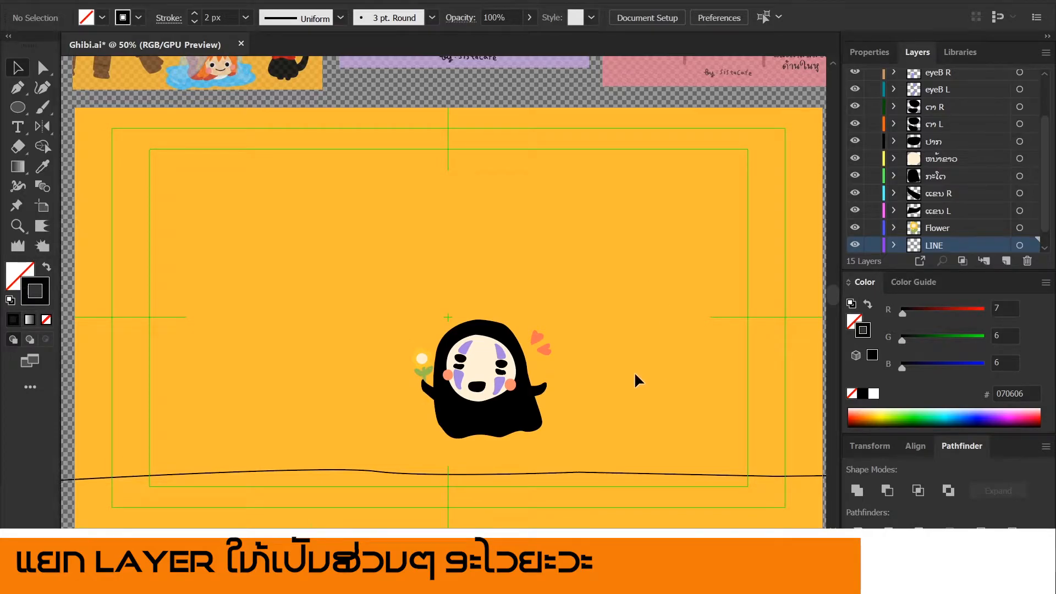
pyautogui.click(597, 472)
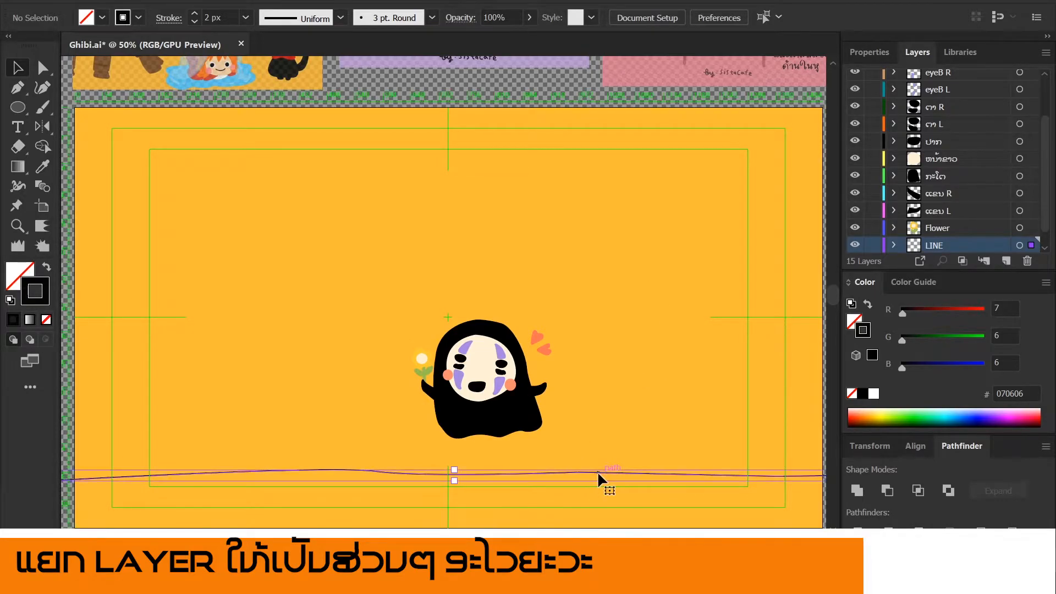
pyautogui.press('Delete')
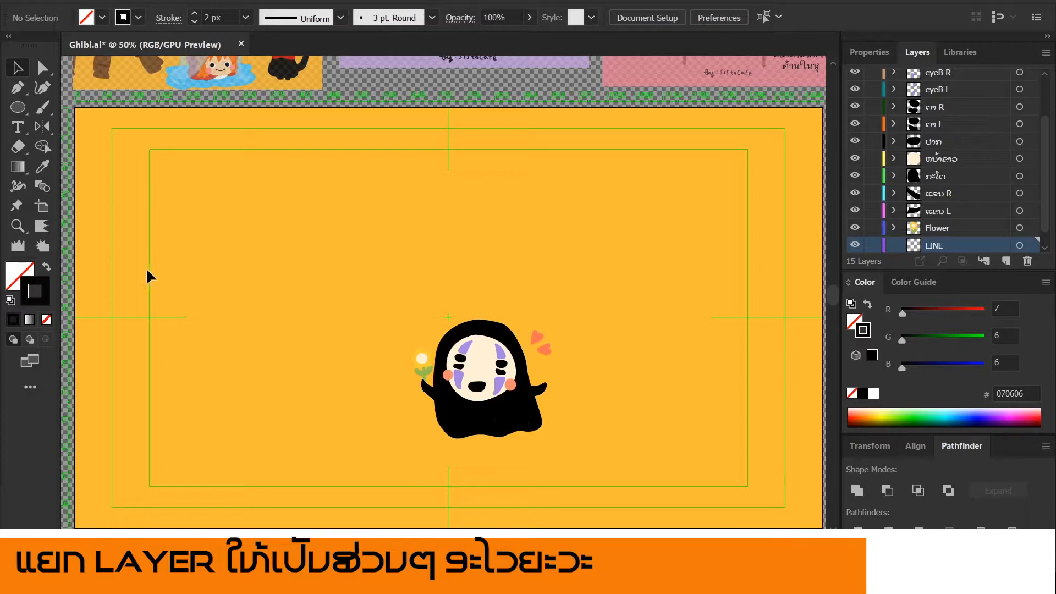
# Draw a flat ellipse beneath the character on the LINE layer and give it the robe's black fill without a stroke.
pyautogui.click(19, 112)
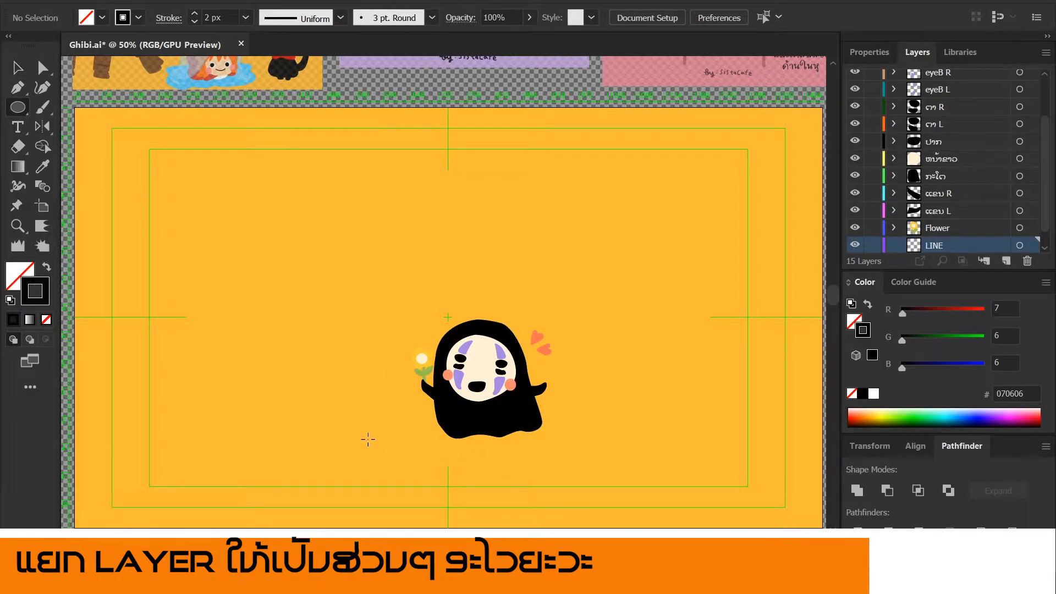
pyautogui.moveTo(440, 482); pyautogui.dragTo(567, 508)
pyautogui.press('i')
pyautogui.click(524, 429)
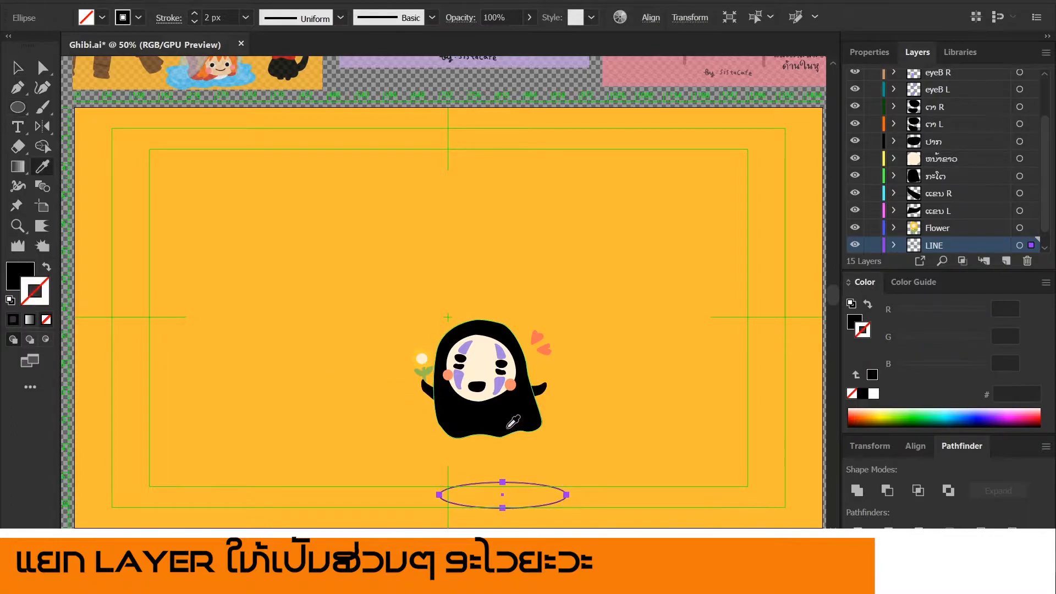
pyautogui.press('v')
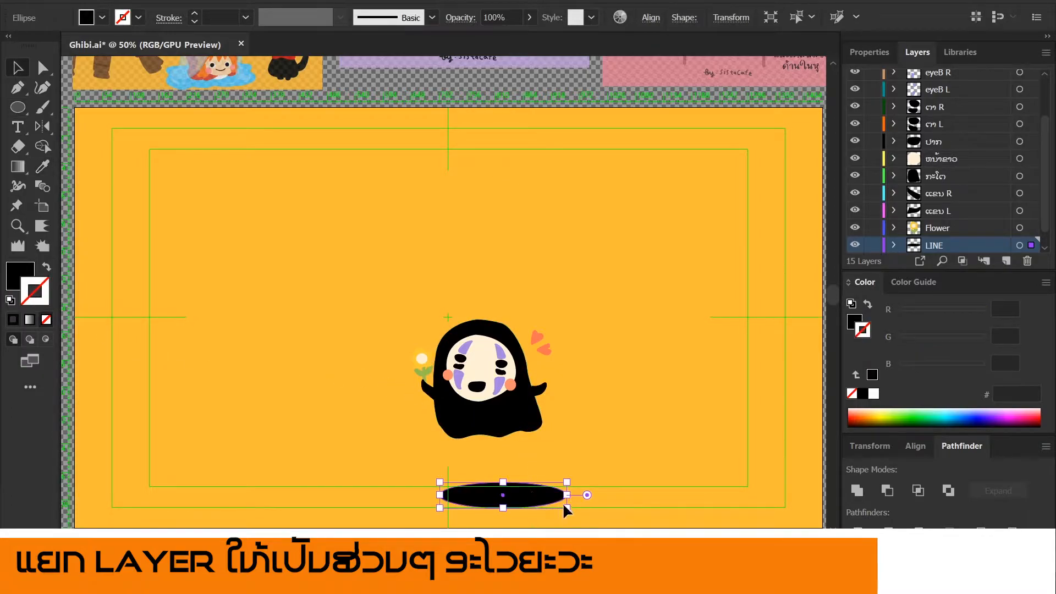
# Shrink the black ellipse and place it centred beneath the floating character.
pyautogui.moveTo(563, 503); pyautogui.dragTo(510, 482)
pyautogui.click(558, 459)
pyautogui.click(566, 453)
pyautogui.click(537, 461)
pyautogui.click(523, 484)
pyautogui.press('Delete')
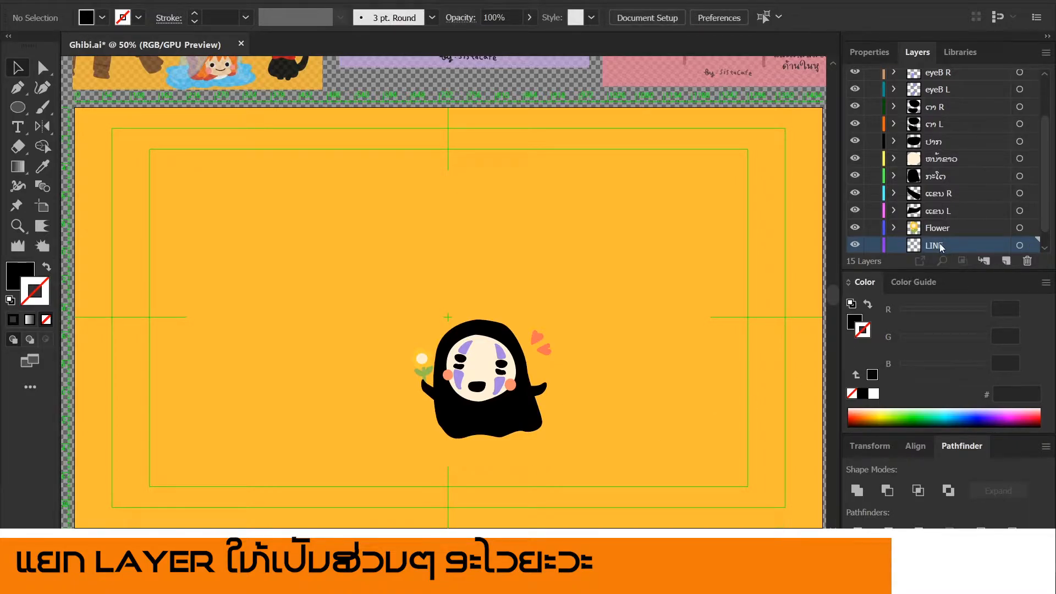
pyautogui.hotkey('ctrl', 'z')
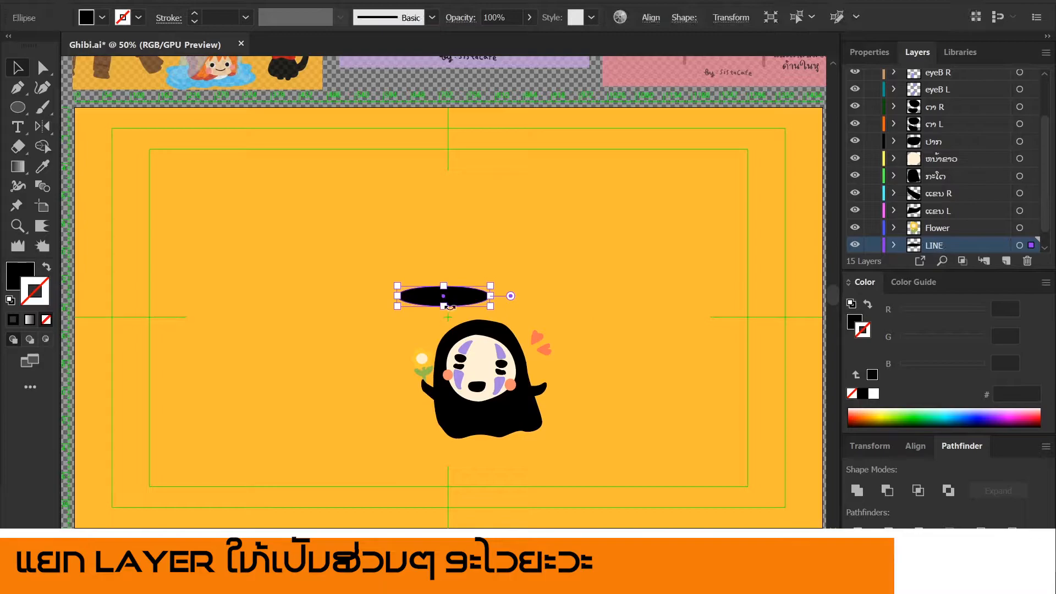
pyautogui.moveTo(447, 307); pyautogui.dragTo(504, 491)
# Rename the LINE layer as shadow.
pyautogui.doubleClick(938, 248)
pyautogui.write('shadow')
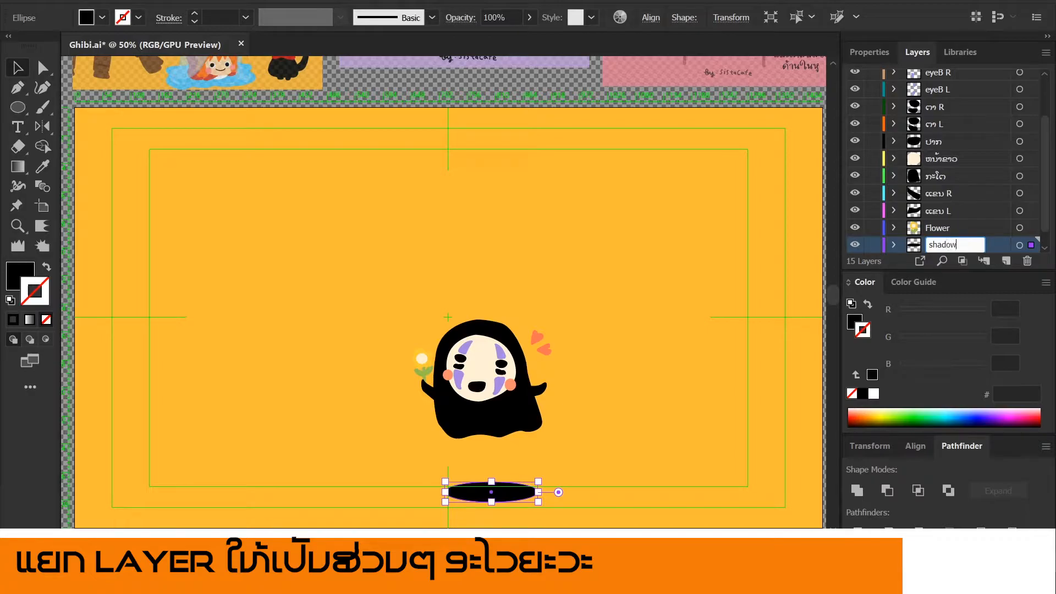
pyautogui.click(708, 422)
# Check the character and its shadow ellipse on the artboard and save the document.
pyautogui.scroll(-1, 604, 441)
pyautogui.scroll(1, 603, 441)
pyautogui.moveTo(581, 415); pyautogui.dragTo(595, 408)
pyautogui.moveTo(620, 350); pyautogui.dragTo(605, 358)
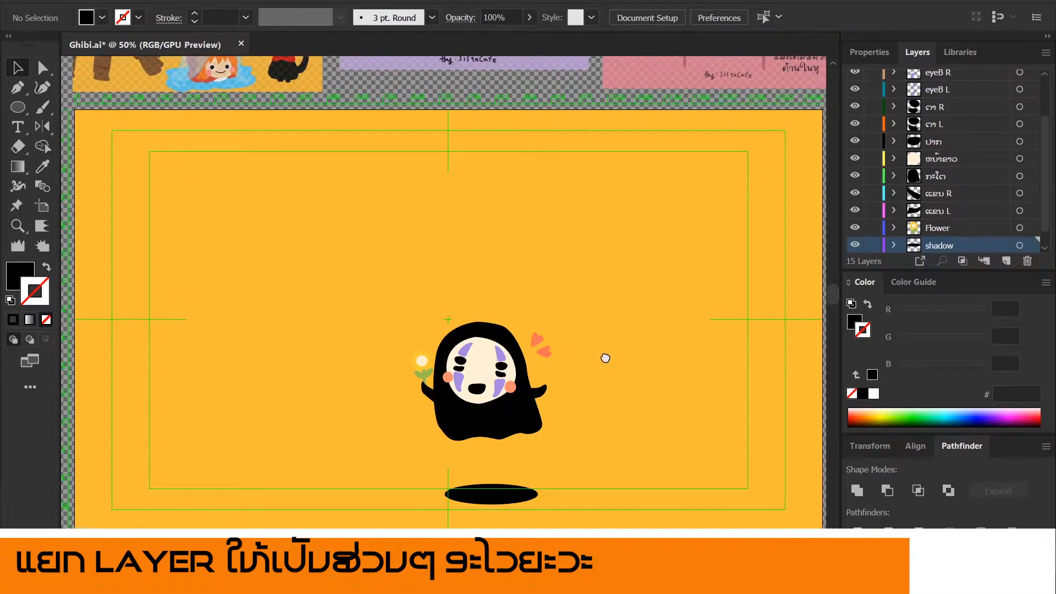
pyautogui.moveTo(436, 492); pyautogui.dragTo(584, 354)
pyautogui.click(605, 317)
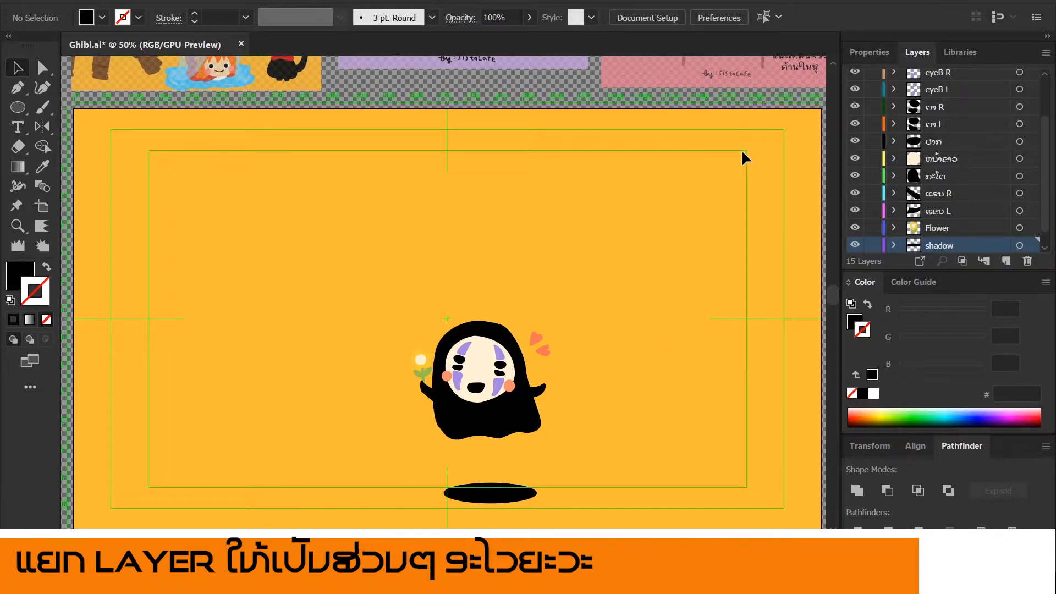
pyautogui.hotkey('ctrl', 's')
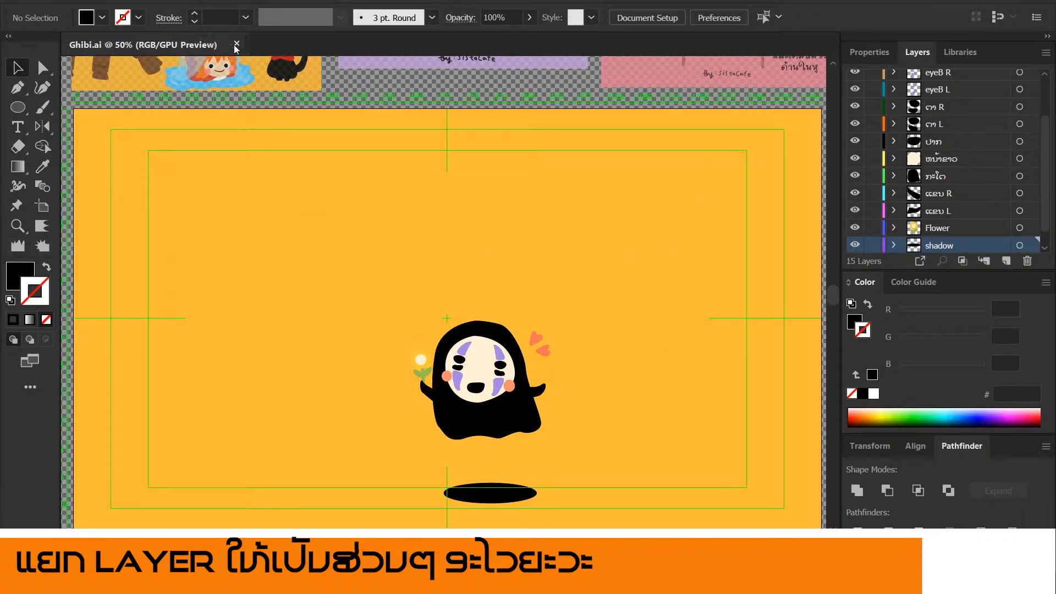
# Hide the ref layer to examine the artwork alone, and show the reference images again.
pyautogui.scroll(-1, 619, 268)
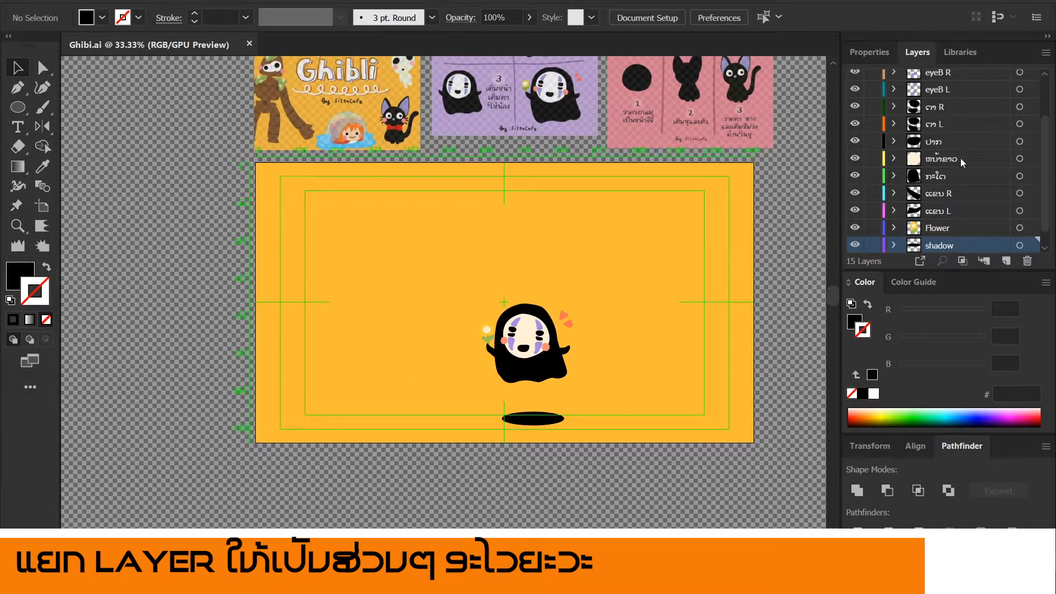
pyautogui.scroll(2, 961, 160)
pyautogui.click(855, 77)
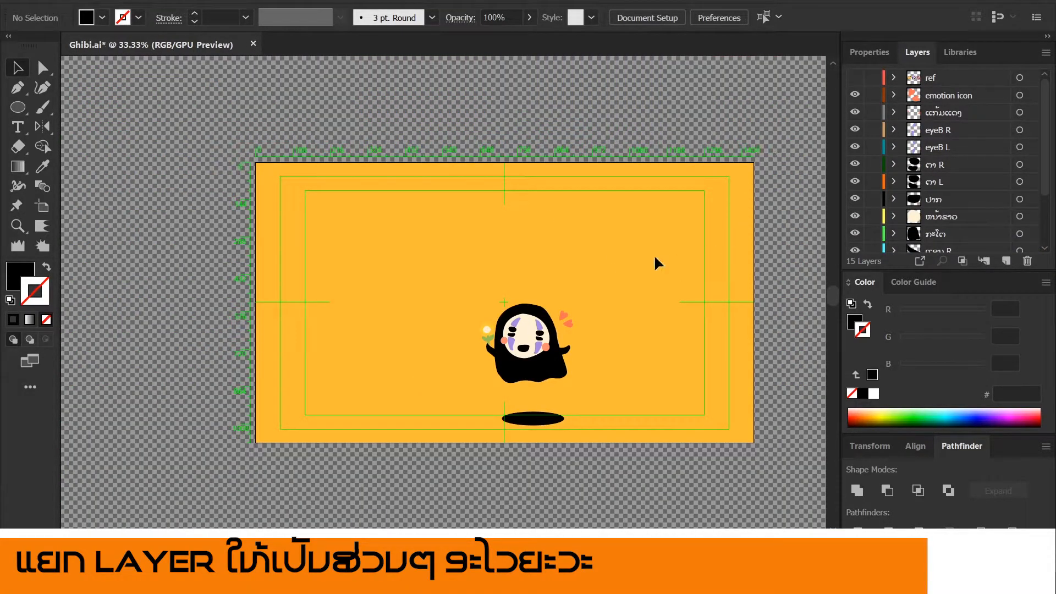
pyautogui.scroll(1, 655, 255)
pyautogui.moveTo(630, 218); pyautogui.dragTo(665, 167)
pyautogui.scroll(-1, 658, 169)
pyautogui.click(855, 78)
# Add a new layer directly below the ref layer and name it TEXT.
pyautogui.scroll(-2, 567, 153)
pyautogui.scroll(4, 426, 160)
pyautogui.scroll(-1, 522, 218)
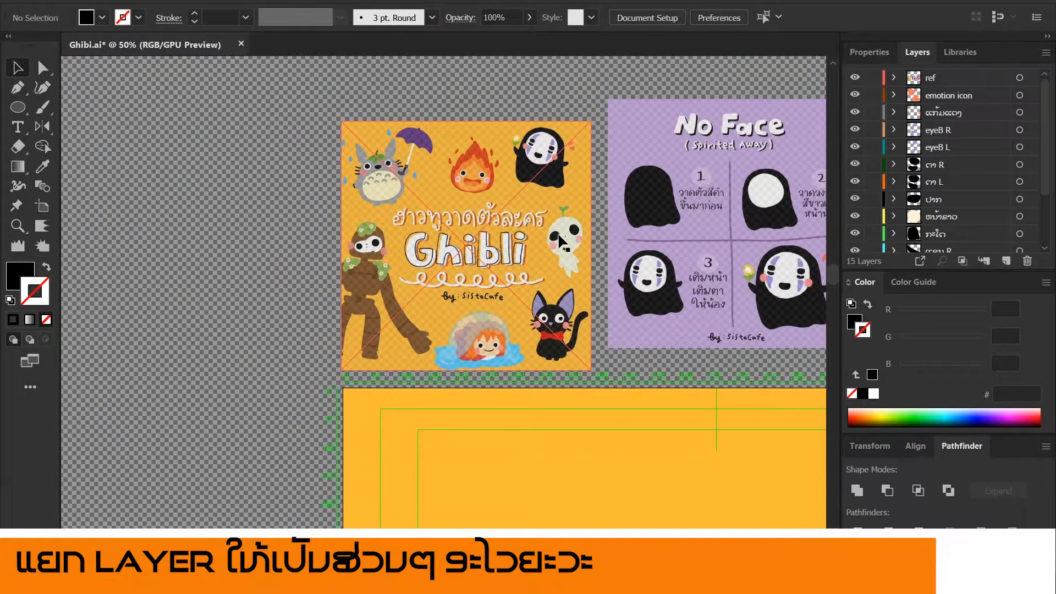
pyautogui.moveTo(710, 270); pyautogui.dragTo(599, 196)
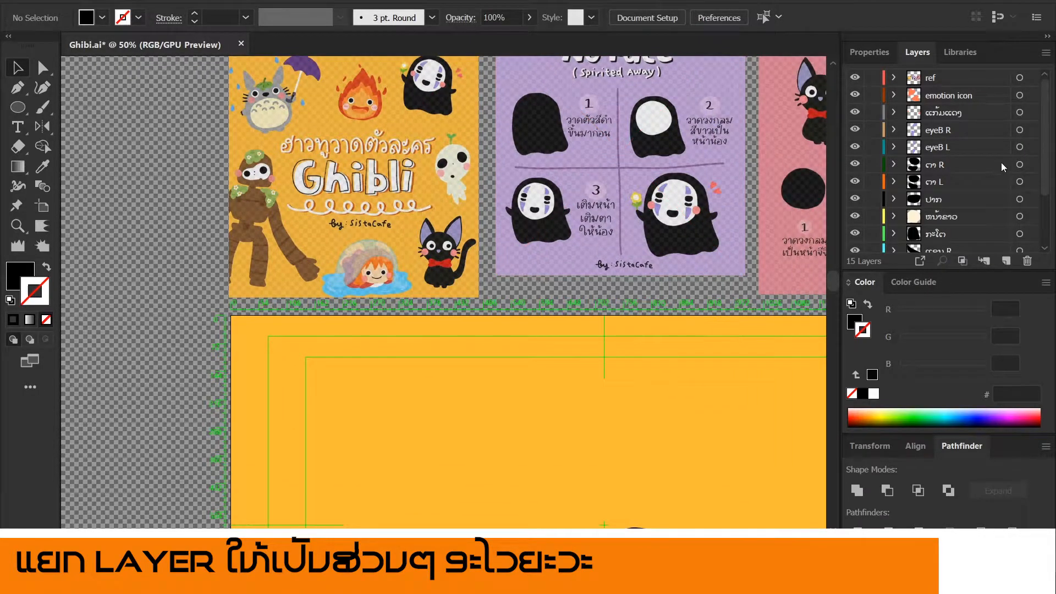
pyautogui.click(1006, 261)
pyautogui.moveTo(939, 219)
pyautogui.mouseDown()
pyautogui.moveTo(947, 78)
pyautogui.moveTo(949, 88)
pyautogui.mouseUp()
pyautogui.doubleClick(938, 96)
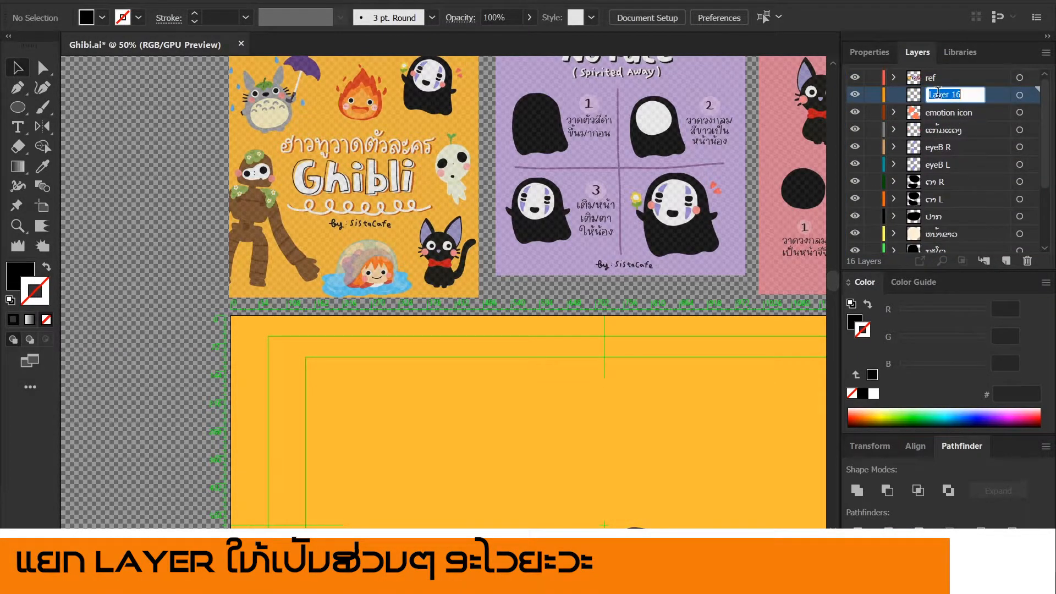
pyautogui.write('TEXT')
pyautogui.press('Return')
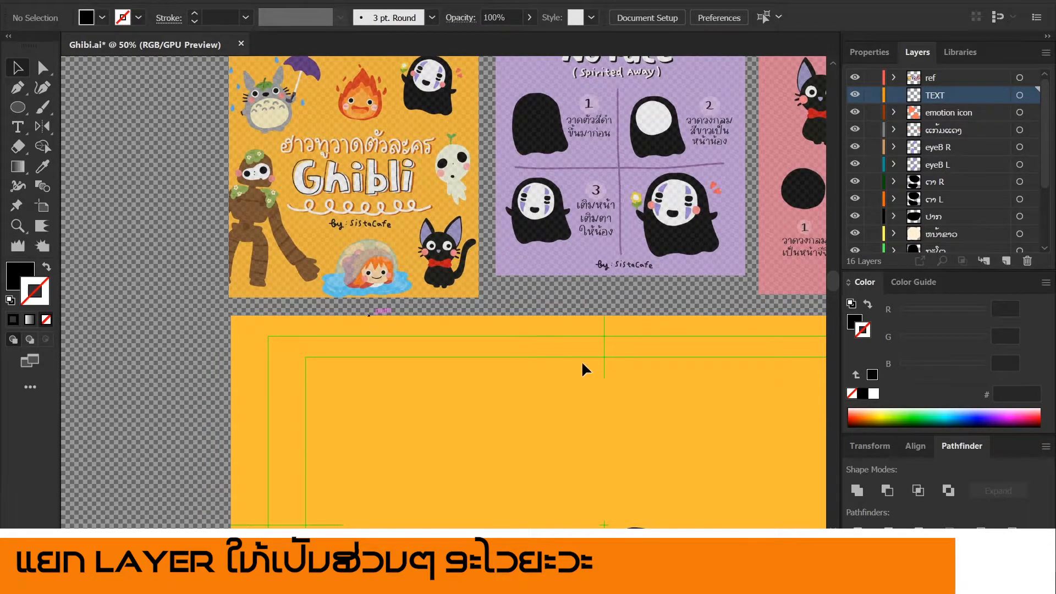
# Add a text line reading "HOW TO ANIAMTE Illustrator to AFter Ef" near the artboard's upper-left area on the TEXT layer.
pyautogui.press('t')
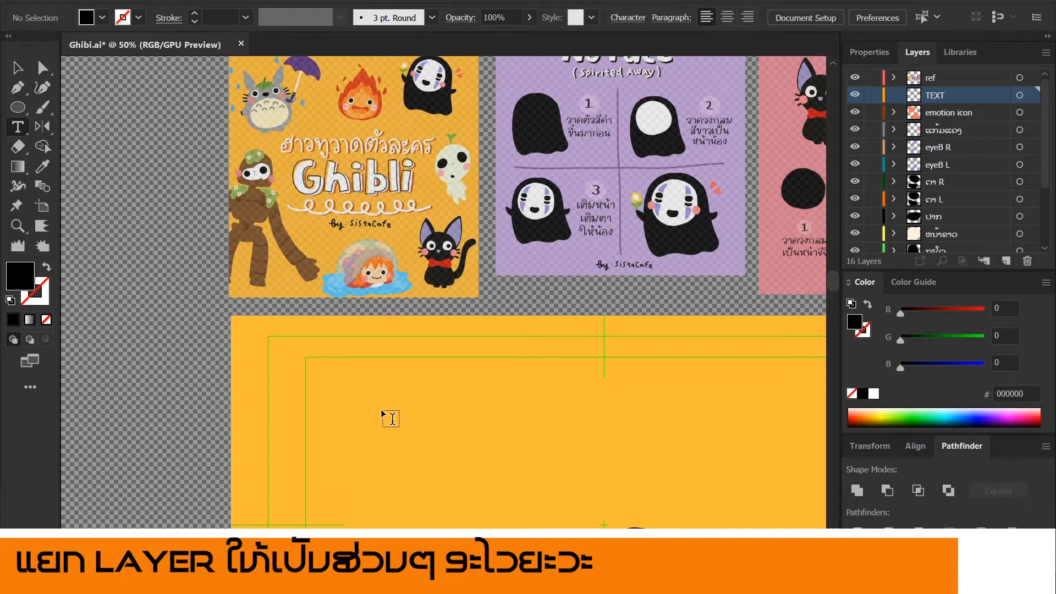
pyautogui.click(381, 409)
pyautogui.write('HOW TO ANIAMTE IT')
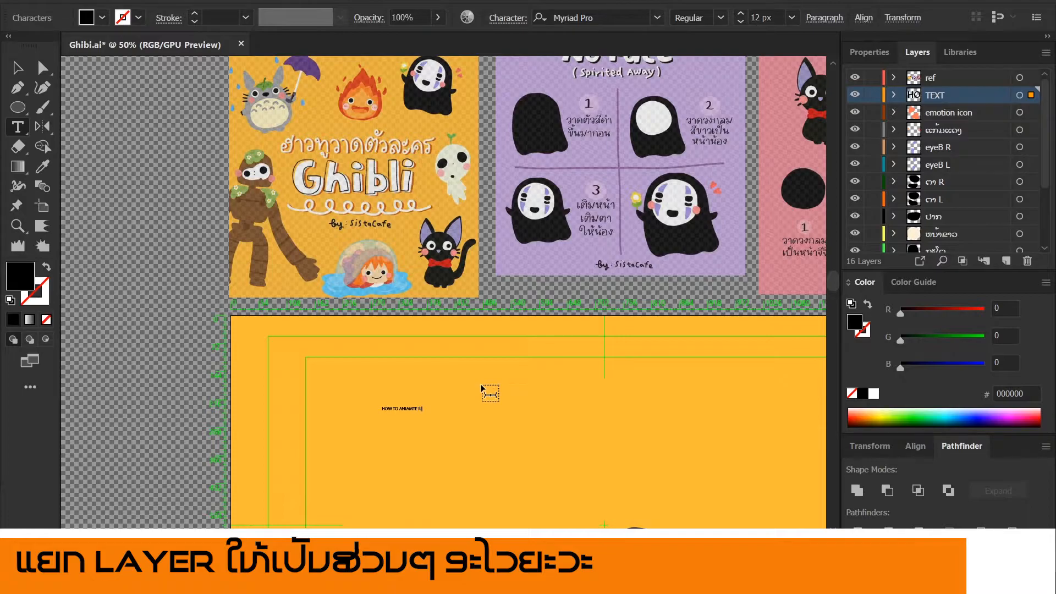
pyautogui.press('BackSpace')
pyautogui.press('BackSpace')
pyautogui.write('Illustrator to AFter Ef')
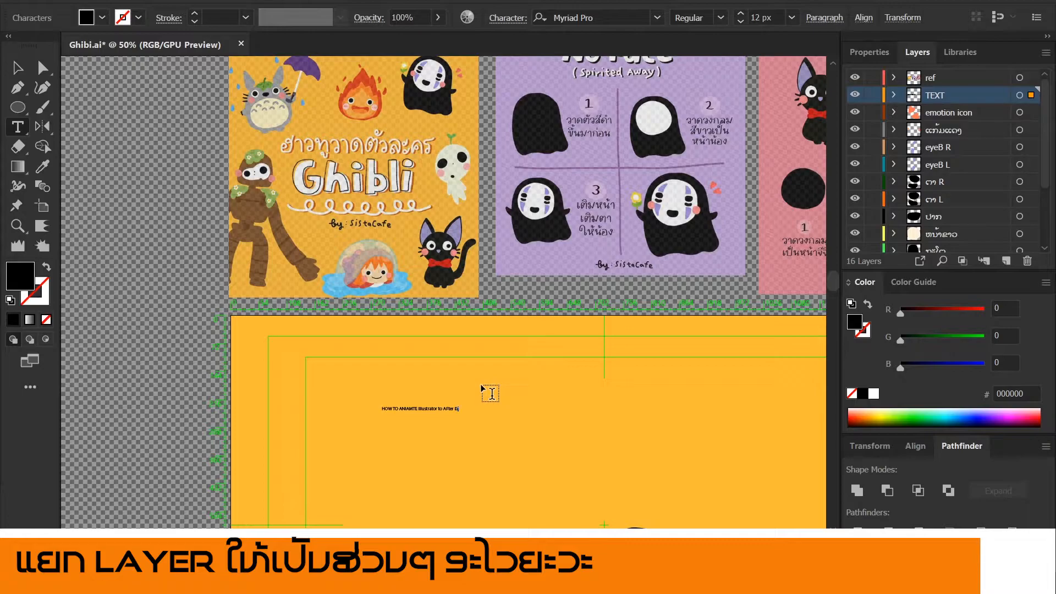
# Enlarge the title text to about 43 px and place it at the upper-left corner of the artboard's inner safe-area guide.
pyautogui.press('Escape')
pyautogui.moveTo(461, 418); pyautogui.dragTo(601, 402)
pyautogui.click(634, 384)
pyautogui.scroll(-2, 633, 379)
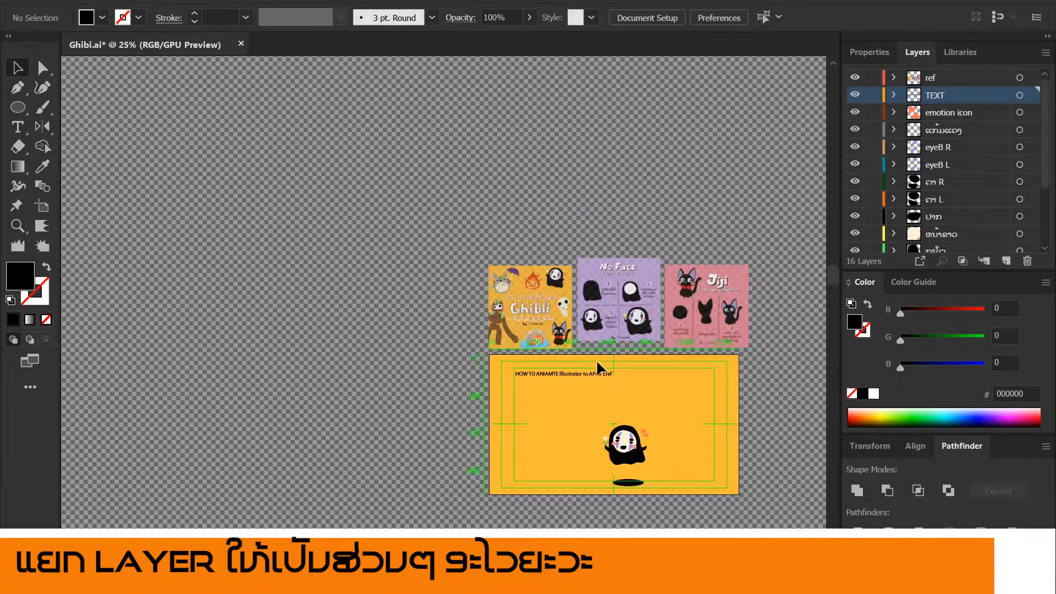
pyautogui.scroll(4, 589, 363)
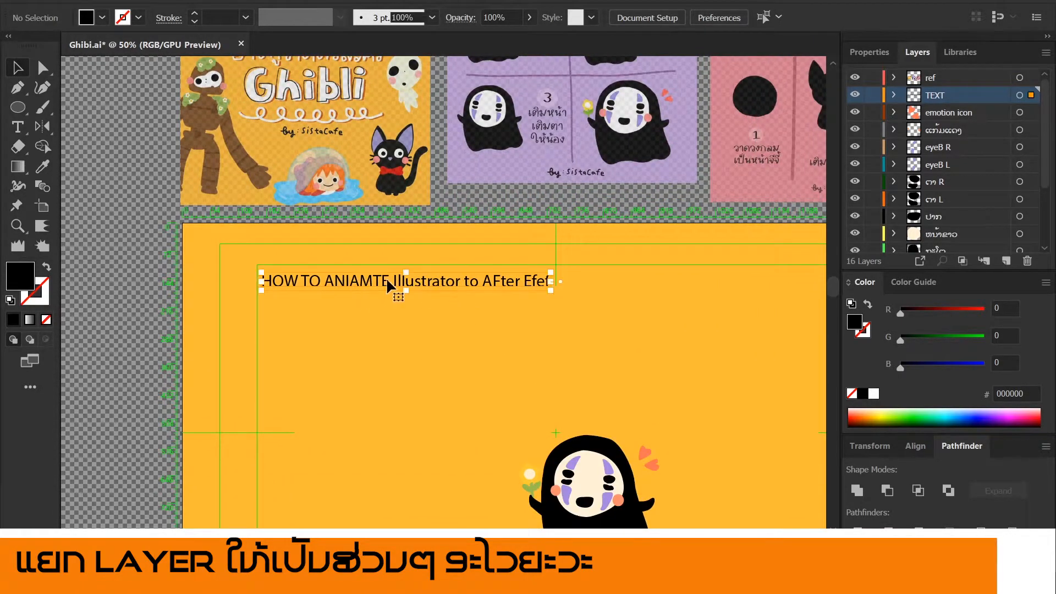
# Replace the words after "HOW TO ANIAMTE" in the title with "AI to AE".
pyautogui.tripleClick(386, 279)
pyautogui.click(397, 281)
pyautogui.keyDown('shift'); pyautogui.click(571, 279); pyautogui.keyUp('shift')
pyautogui.write('AI')
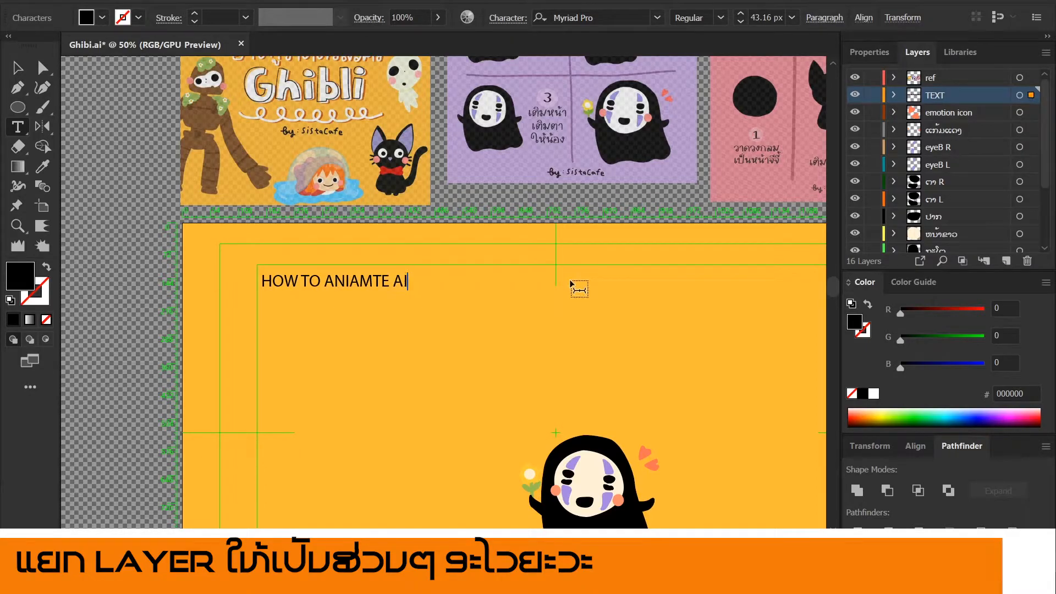
pyautogui.write(' to AE')
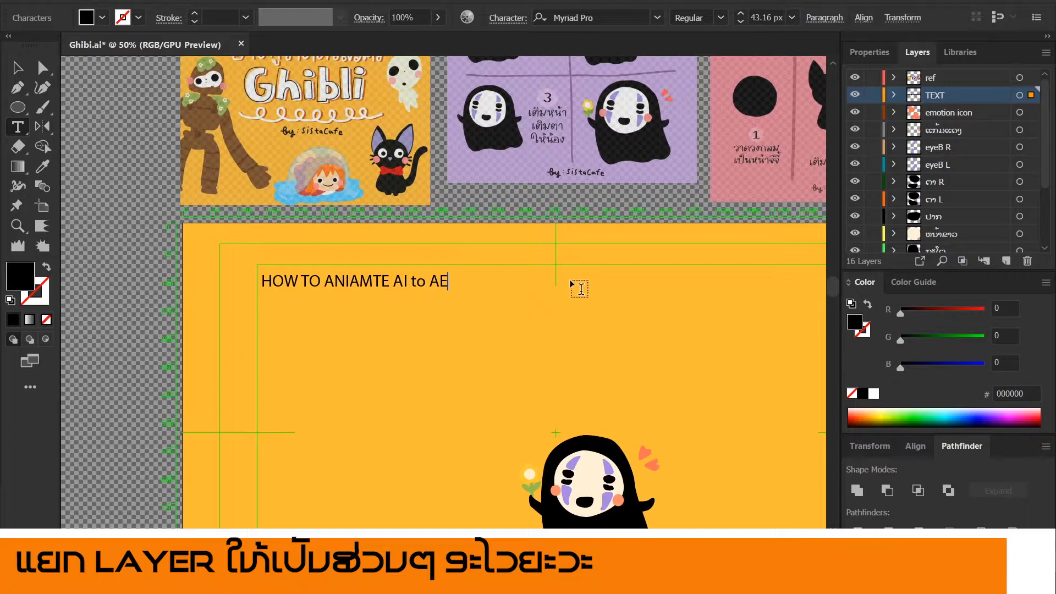
# Rewrite the start of the title as "How to animate", correcting the spelling and capitalization.
pyautogui.doubleClick(361, 278)
pyautogui.write('animate')
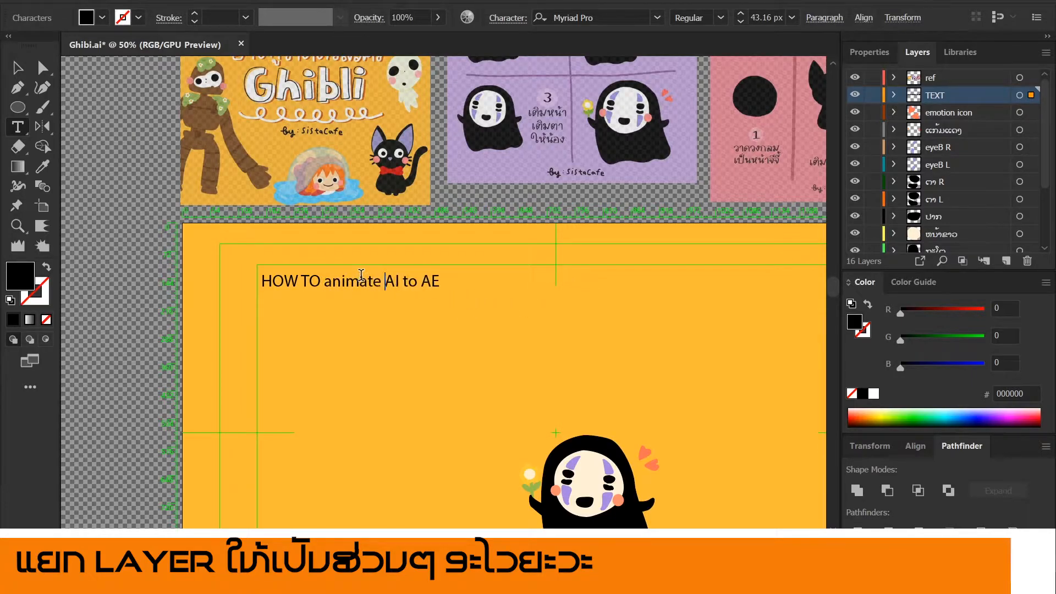
pyautogui.moveTo(323, 282); pyautogui.dragTo(235, 265)
pyautogui.write('How to')
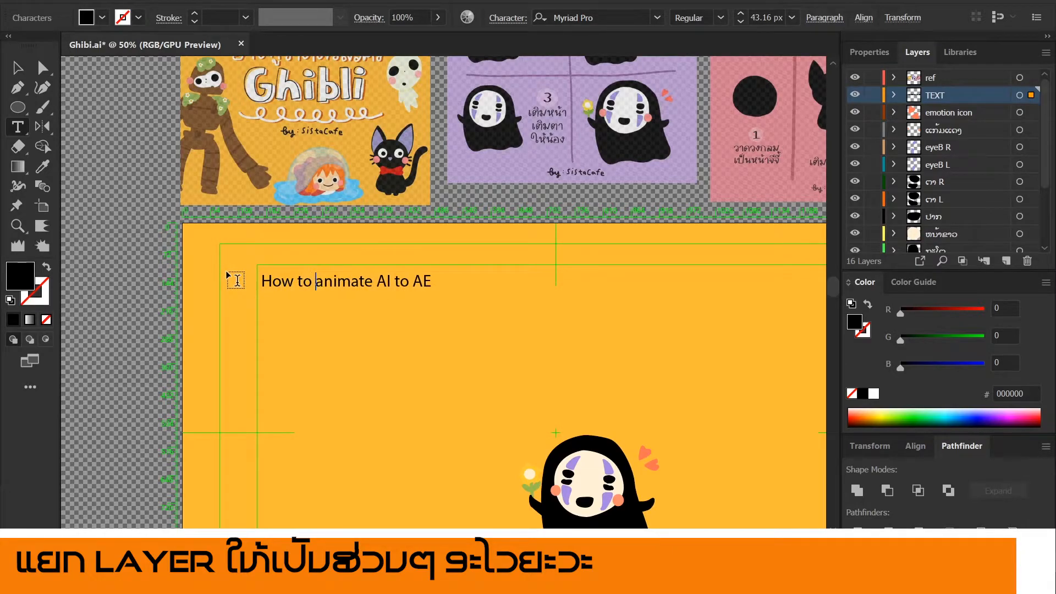
# Insert the word "from" before "AI" so the title reads "How to animate from AI to AE".
pyautogui.click(26, 73)
pyautogui.doubleClick(378, 281)
pyautogui.hotkey('ctrl', 'a')
pyautogui.click(406, 278)
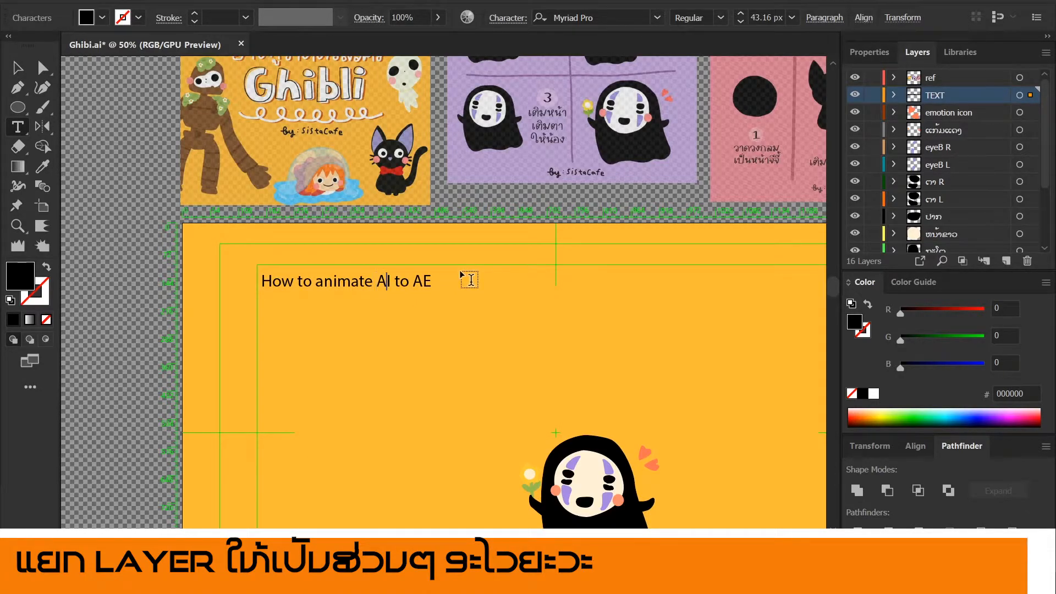
pyautogui.write('From')
pyautogui.press('BackSpace')
pyautogui.press('BackSpace')
pyautogui.press('BackSpace')
pyautogui.press('BackSpace')
pyautogui.write('from')
pyautogui.press('BackSpace')
pyautogui.press('BackSpace')
pyautogui.write('ome')
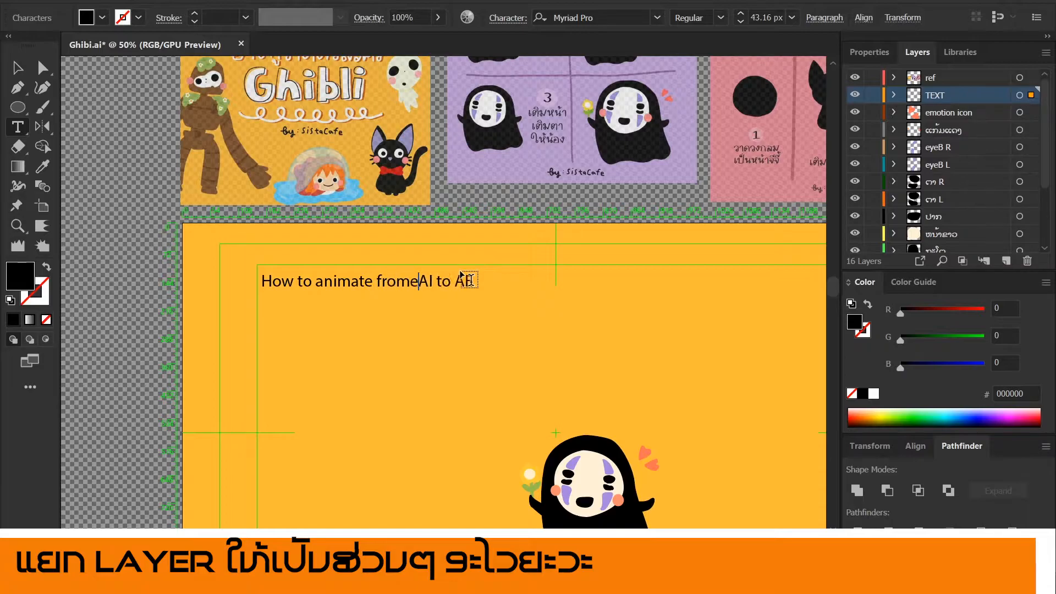
pyautogui.press('BackSpace')
pyautogui.press('BackSpace')
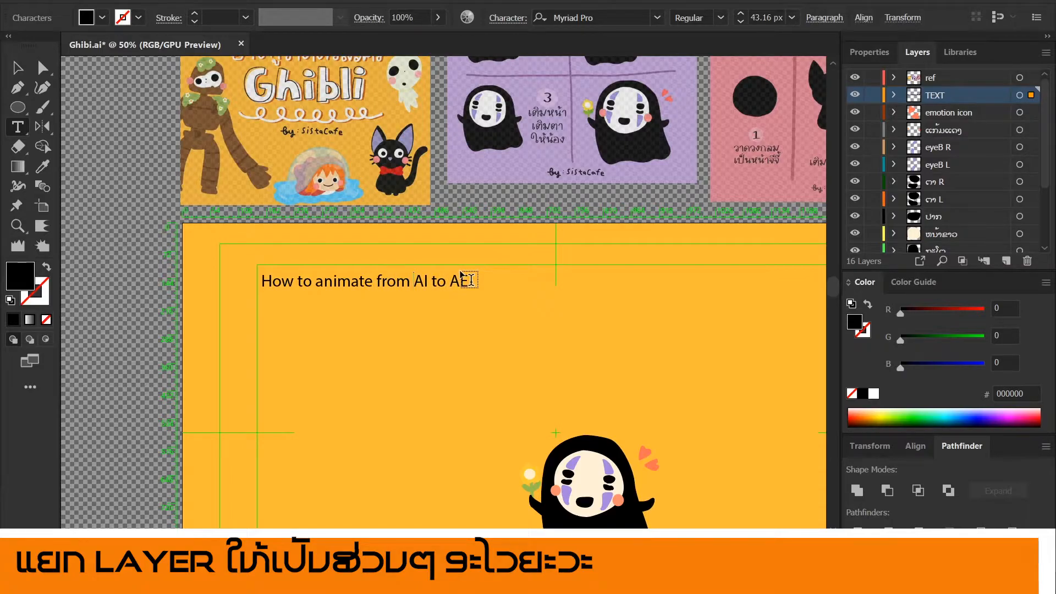
# Move the title up and outward to the upper-left corner of the artboard's outer safe-area guide.
pyautogui.click(21, 68)
pyautogui.click(132, 272)
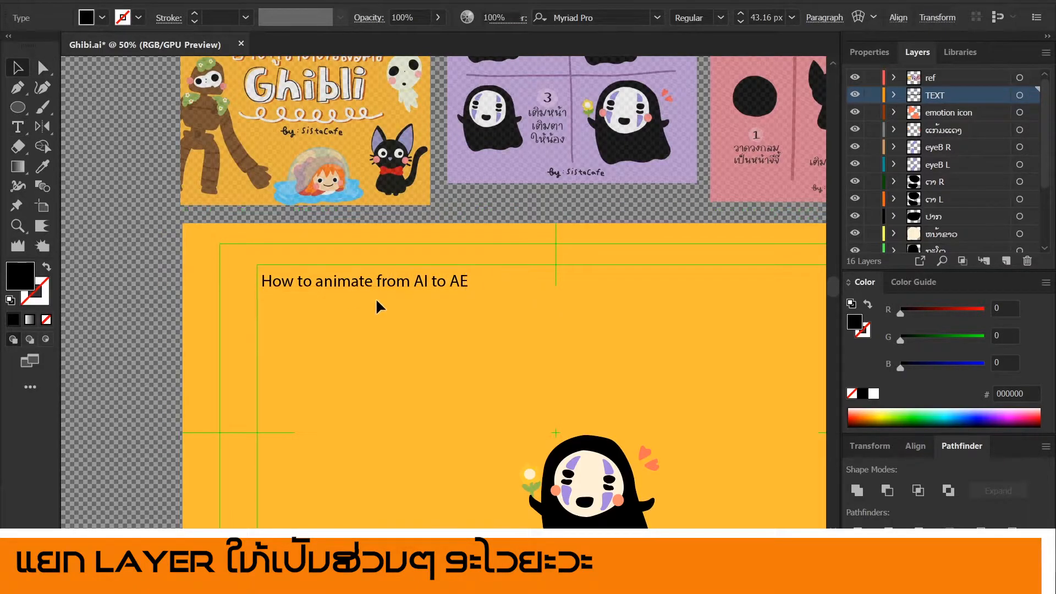
pyautogui.hotkey('ctrl', '-')
pyautogui.scroll(-3, 507, 307)
pyautogui.moveTo(336, 225)
pyautogui.mouseDown()
pyautogui.moveTo(354, 238)
pyautogui.moveTo(358, 420)
pyautogui.moveTo(289, 202)
pyautogui.moveTo(321, 213)
pyautogui.mouseUp()
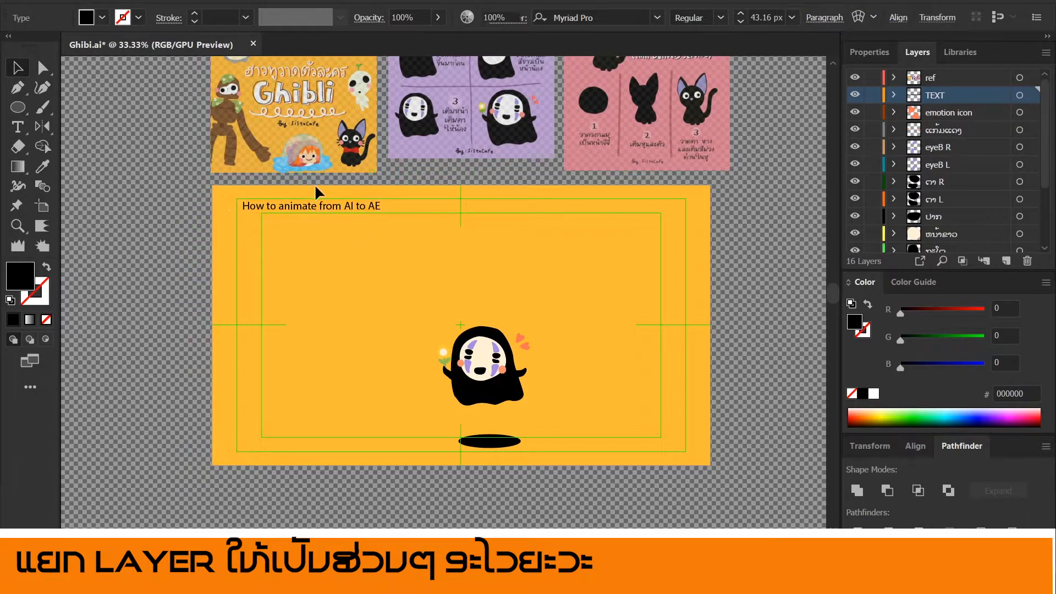
pyautogui.click(367, 208)
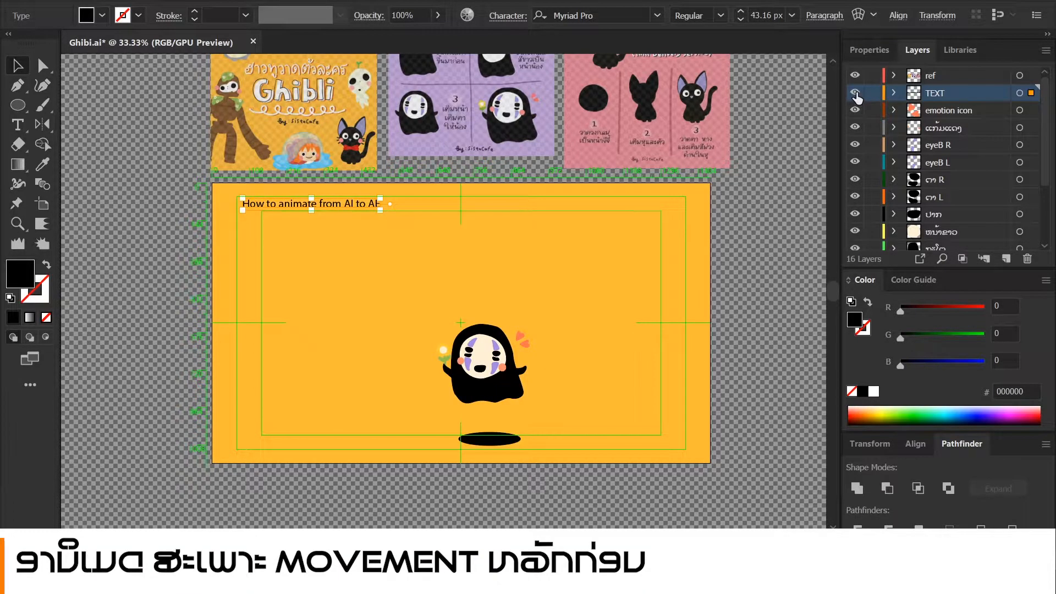
# Hide the ref layer containing the reference images and save the document.
pyautogui.click(765, 190)
pyautogui.scroll(1, 633, 256)
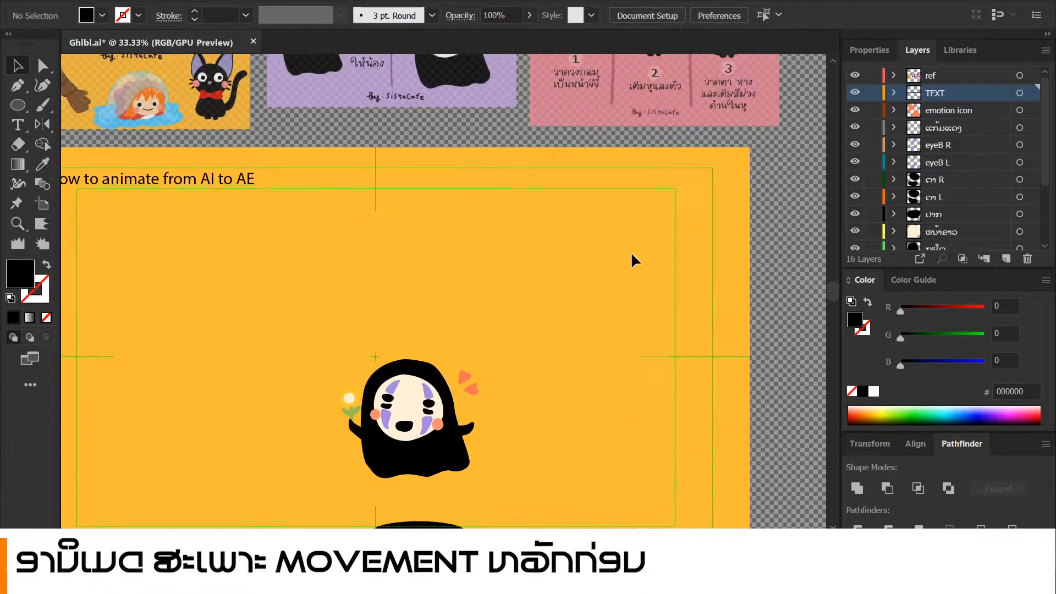
pyautogui.moveTo(625, 220); pyautogui.dragTo(669, 179)
pyautogui.click(854, 76)
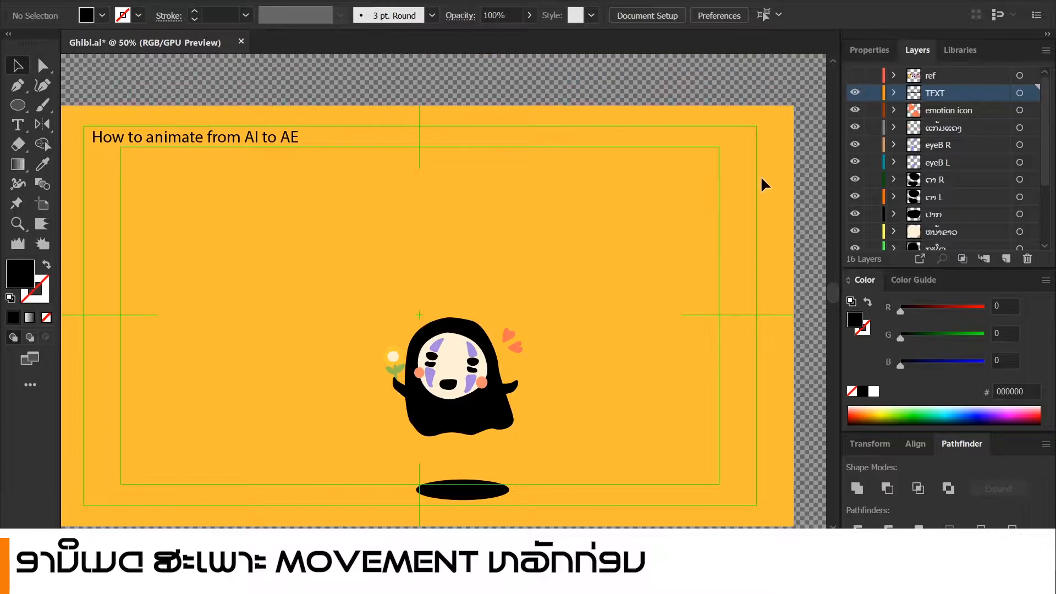
pyautogui.hotkey('ctrl', 's')
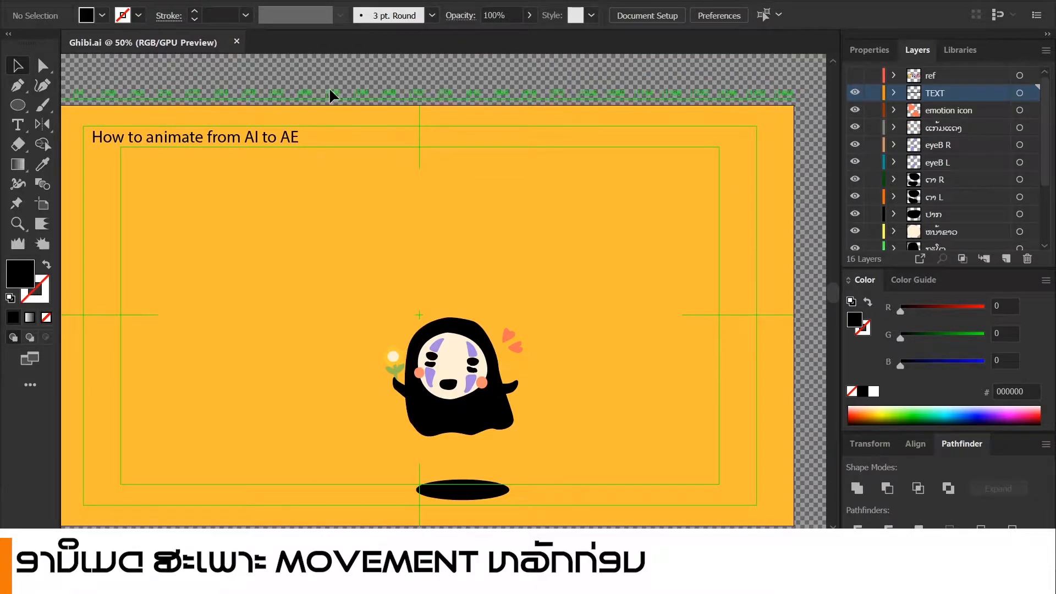
pyautogui.scroll(-2, 377, 273)
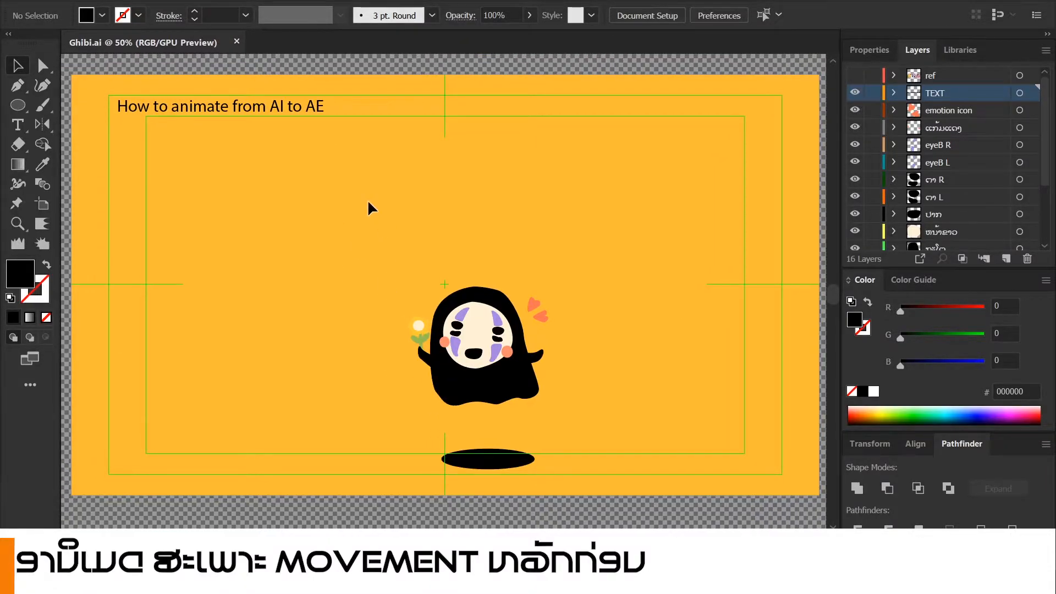
# Close the Ghibi document and rename its file to Ghibli in the reference folder.
pyautogui.hotkey('alt', 'Tab')
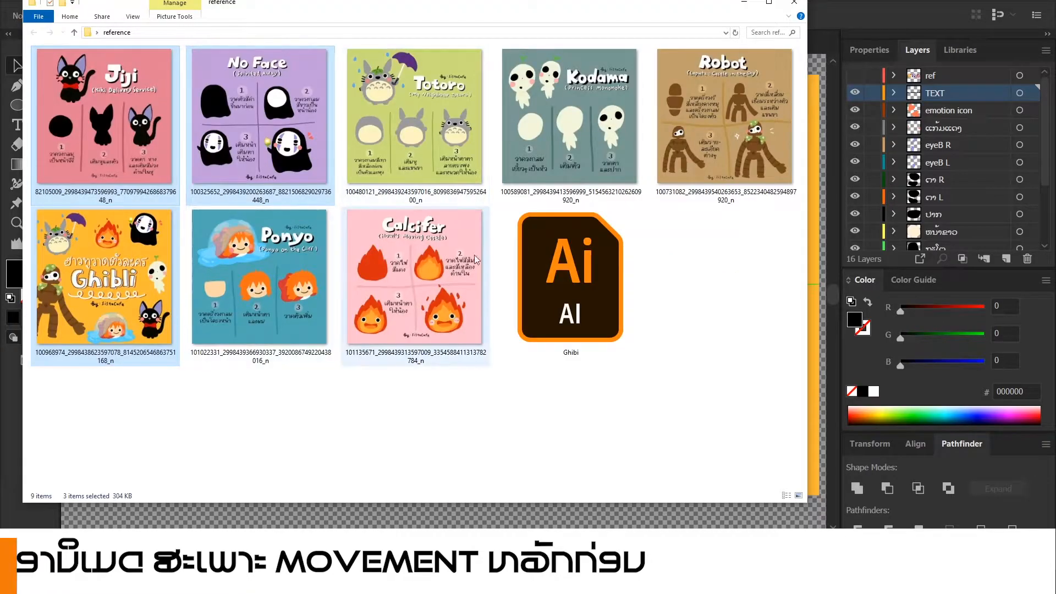
pyautogui.click(582, 336)
pyautogui.doubleClick(582, 337)
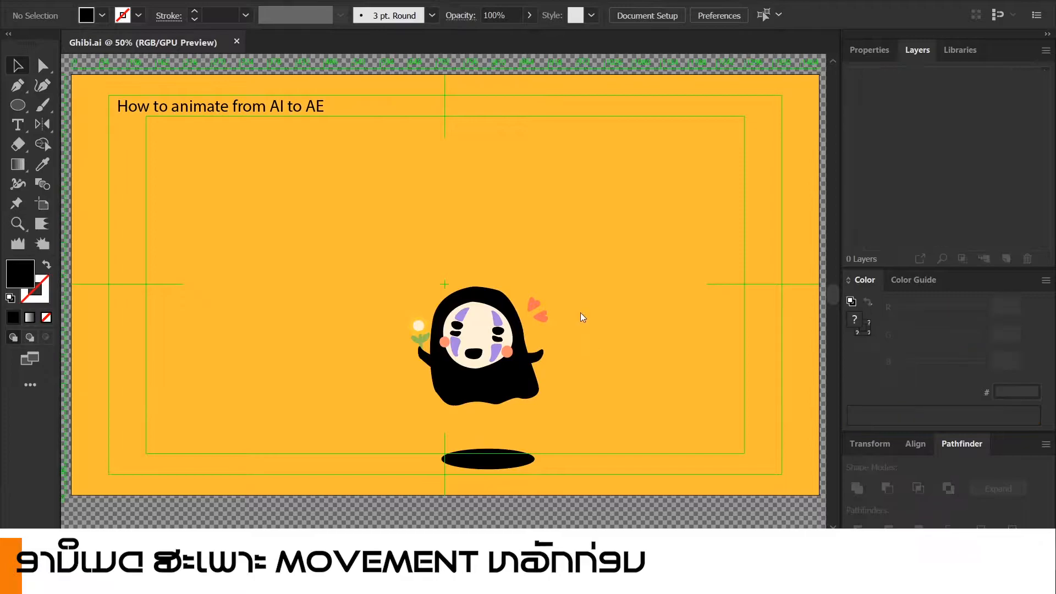
pyautogui.hotkey('ctrl', 'w')
pyautogui.hotkey('alt', 'Tab')
pyautogui.press('F2')
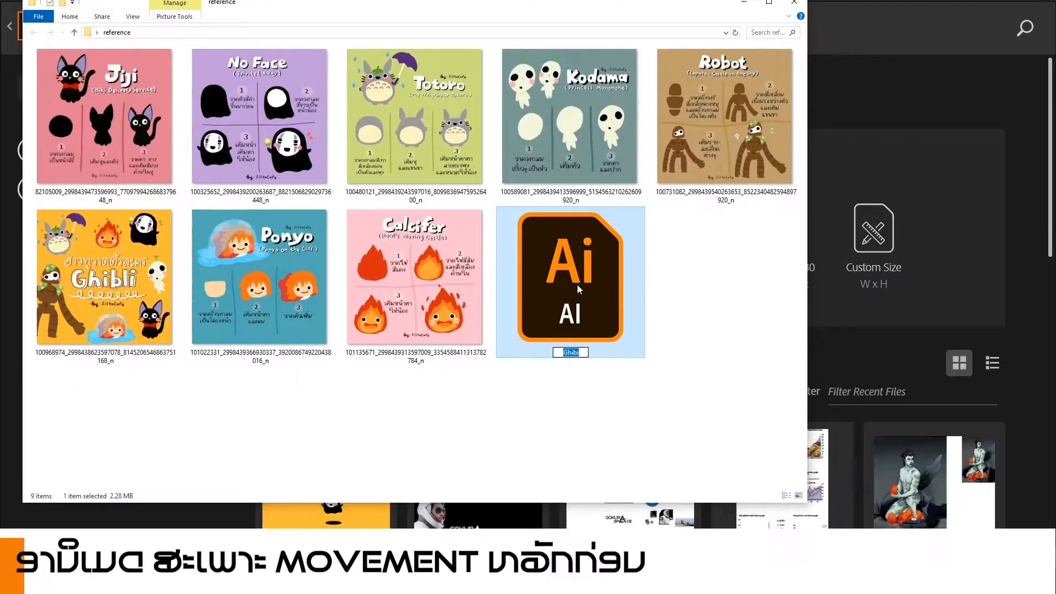
pyautogui.press('Right')
pyautogui.write('li')
pyautogui.press('Return')
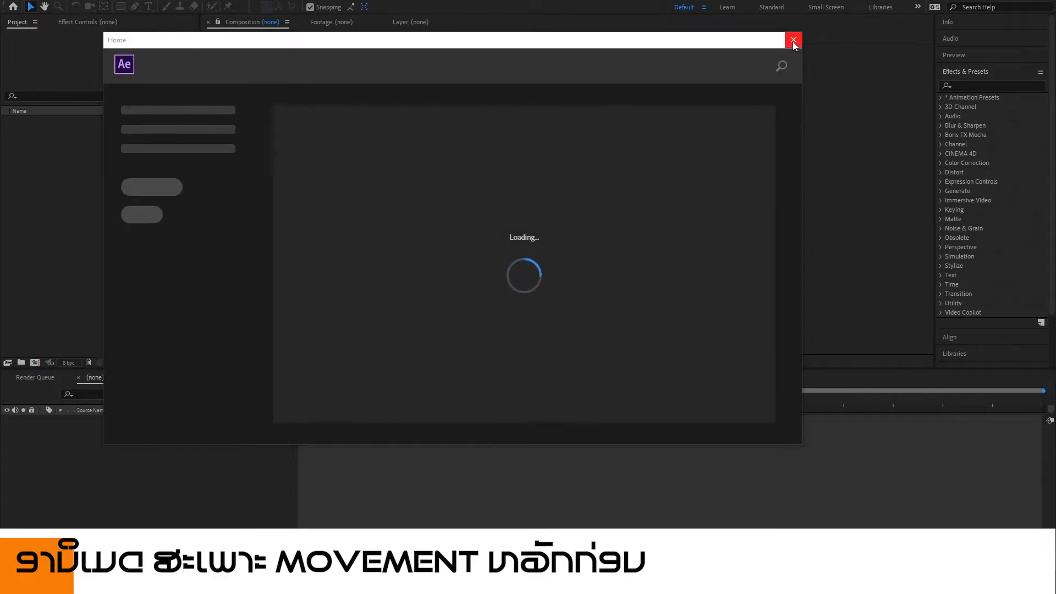
# Dismiss the After Effects Home window and bring the Ghibli file from the reference folder into the project.
pyautogui.click(793, 39)
pyautogui.hotkey('alt', 'Tab')
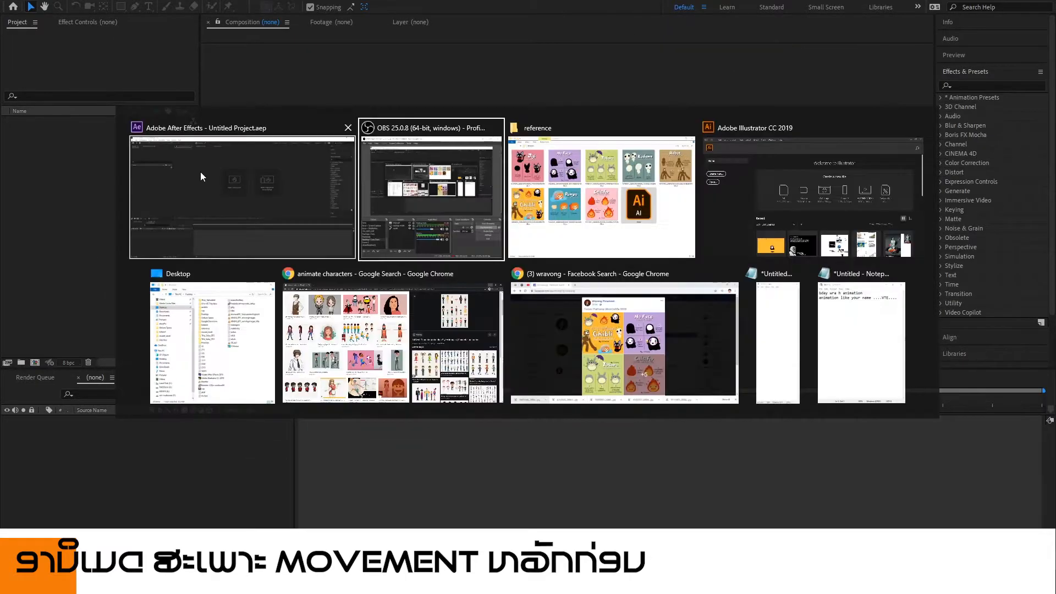
pyautogui.hotkey('alt', 'Tab')
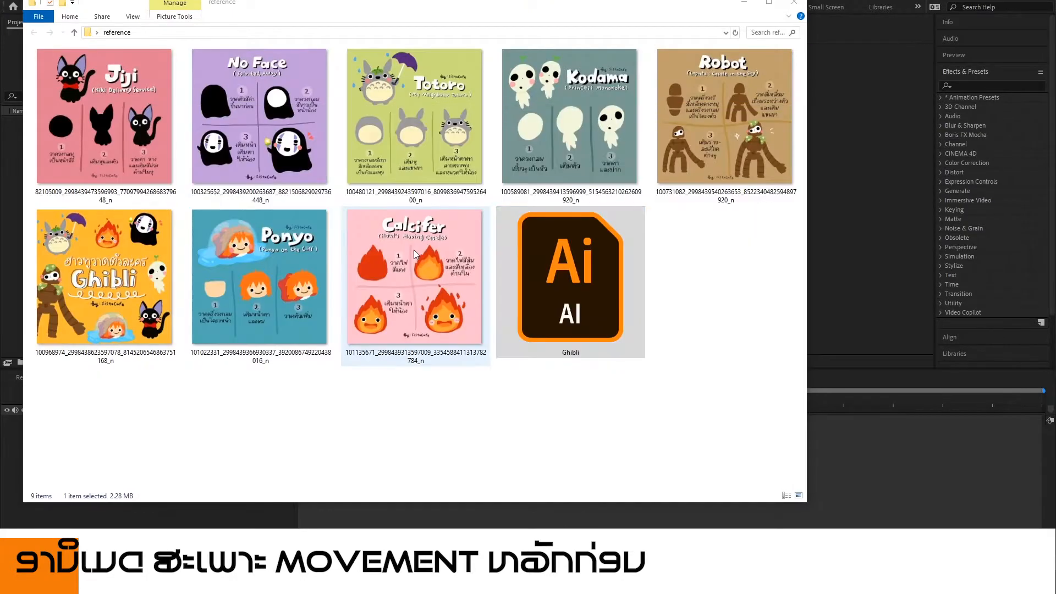
pyautogui.hotkey('alt', 'Tab')
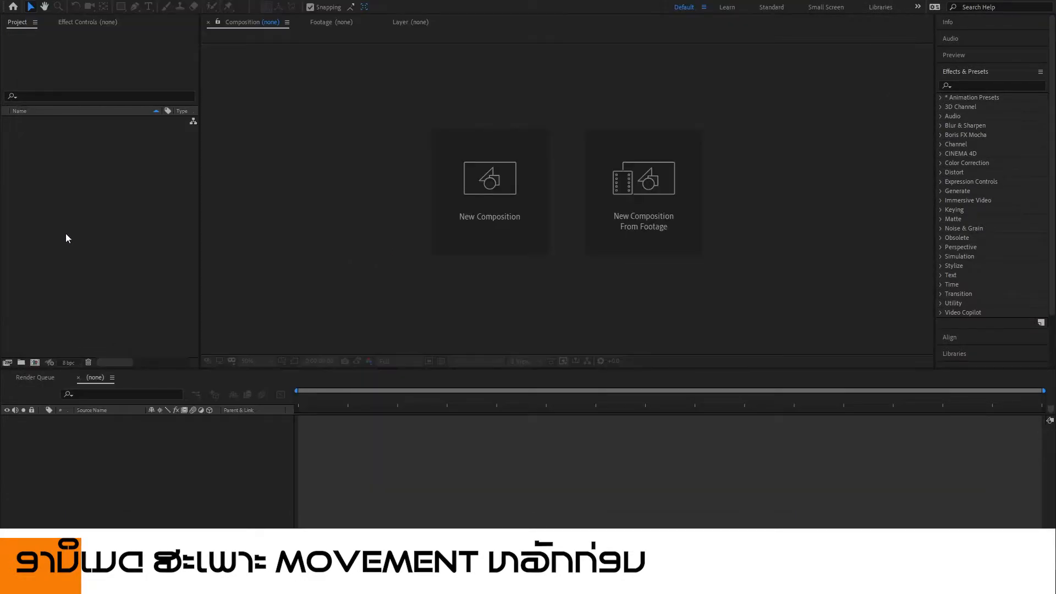
pyautogui.hotkey('alt', 'Tab')
pyautogui.moveTo(566, 281); pyautogui.dragTo(83, 236)
# Import Ghibli.ai as a Composition with footage dimensions set to Document Size.
pyautogui.hotkey('alt', 'Tab')
pyautogui.click(564, 223)
pyautogui.click(543, 252)
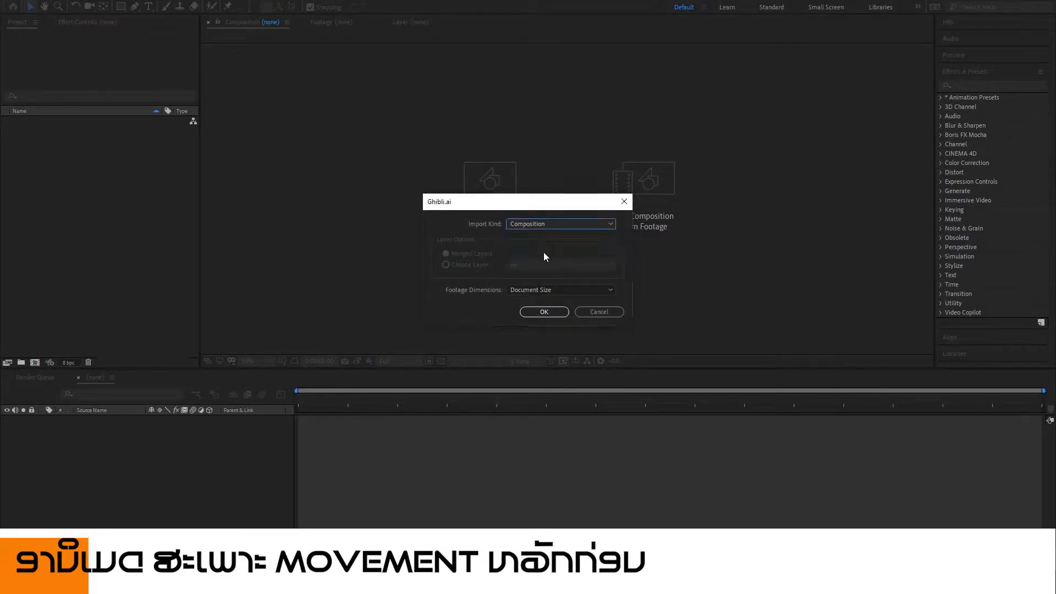
pyautogui.click(543, 289)
pyautogui.click(544, 288)
pyautogui.click(546, 226)
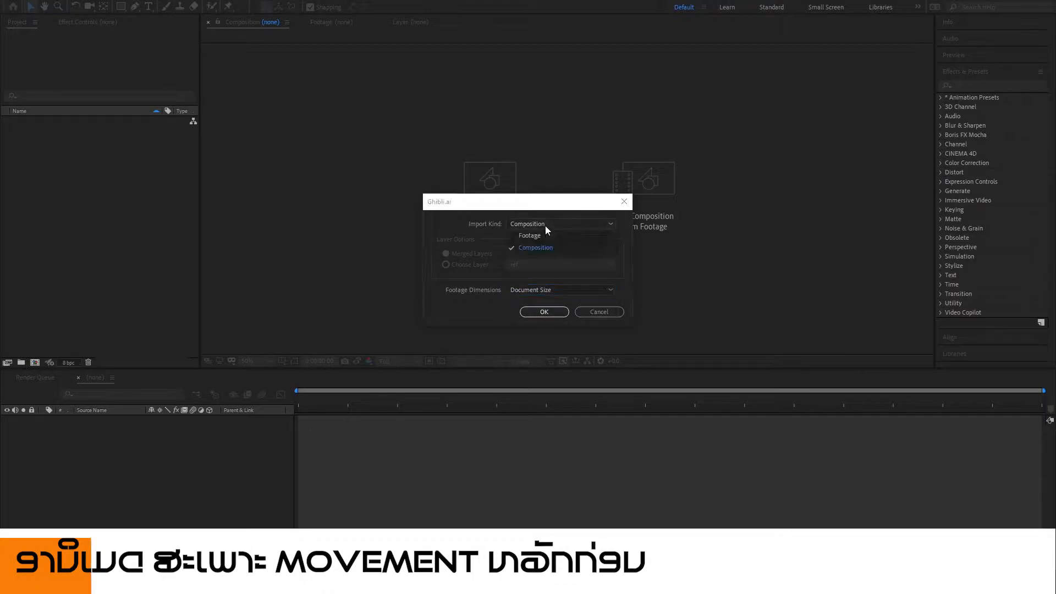
pyautogui.click(544, 317)
pyautogui.click(543, 316)
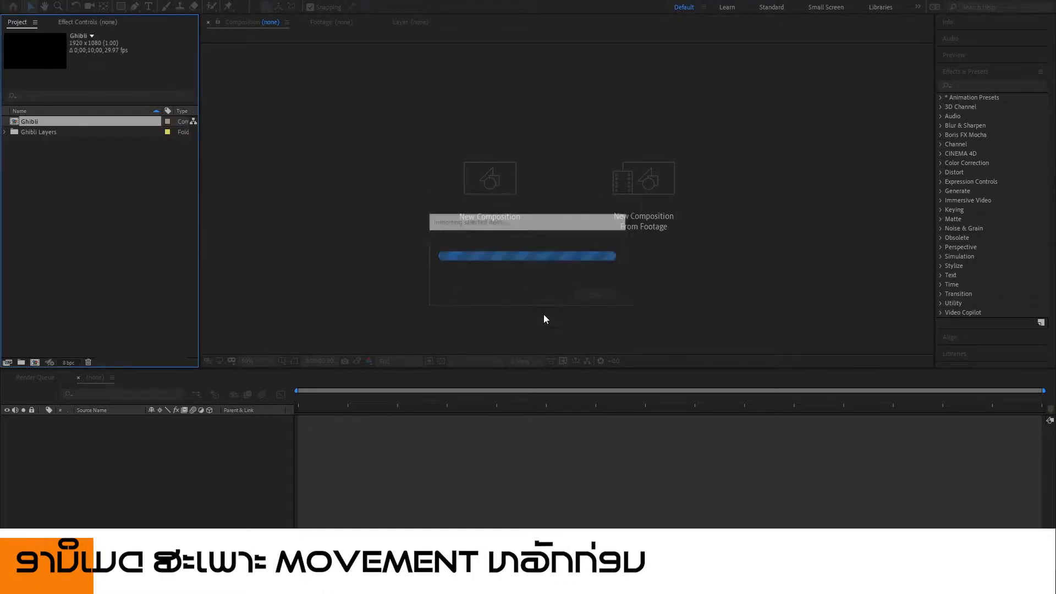
# Expand the Ghibli Layers folder and preview individual layer footage such as the background, emotion icon and left eye marking.
pyautogui.click(6, 133)
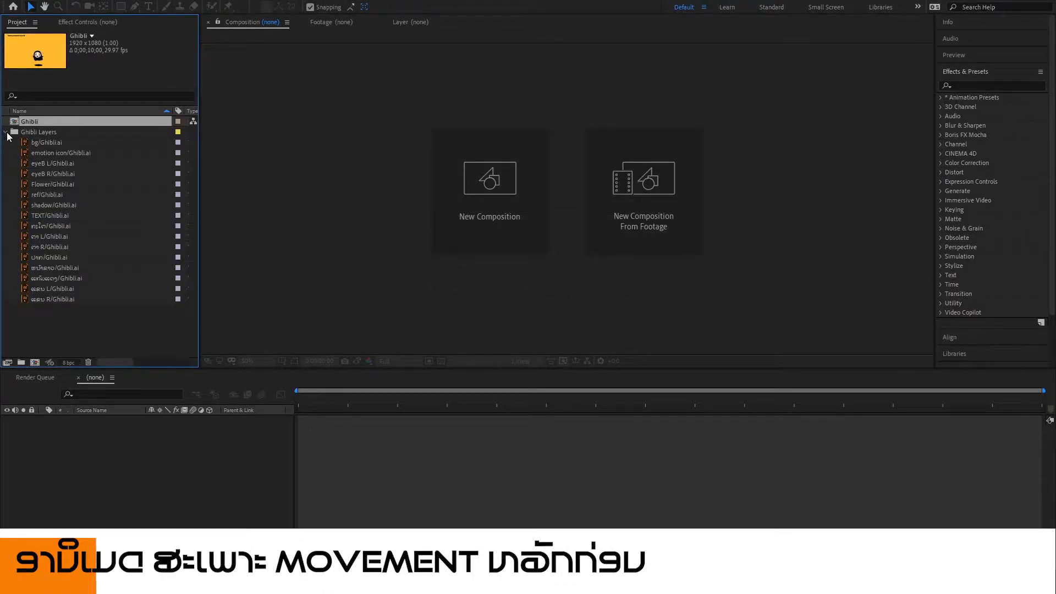
pyautogui.click(34, 142)
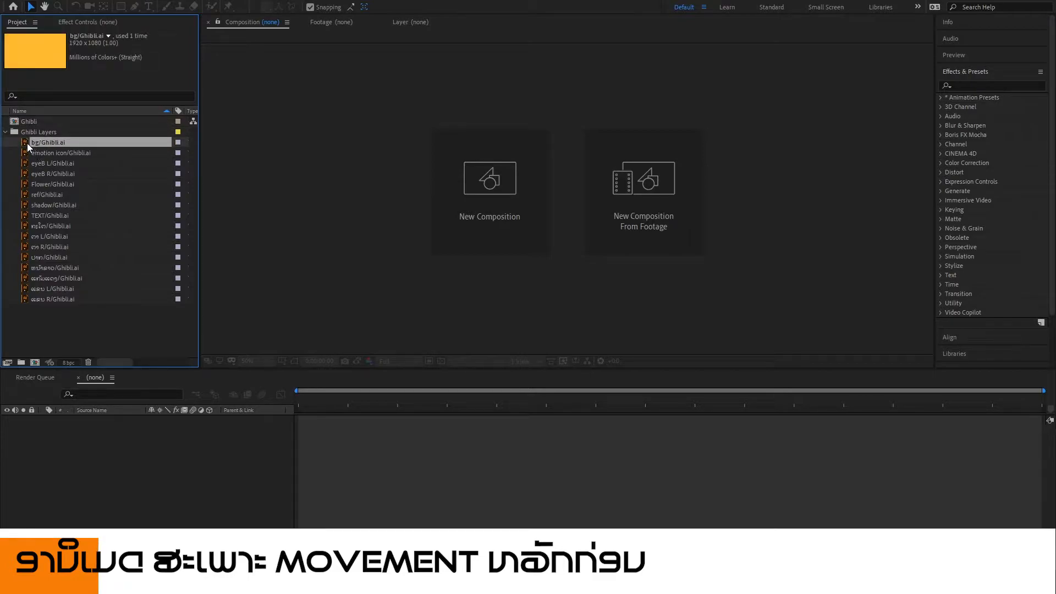
pyautogui.doubleClick(27, 143)
pyautogui.doubleClick(27, 154)
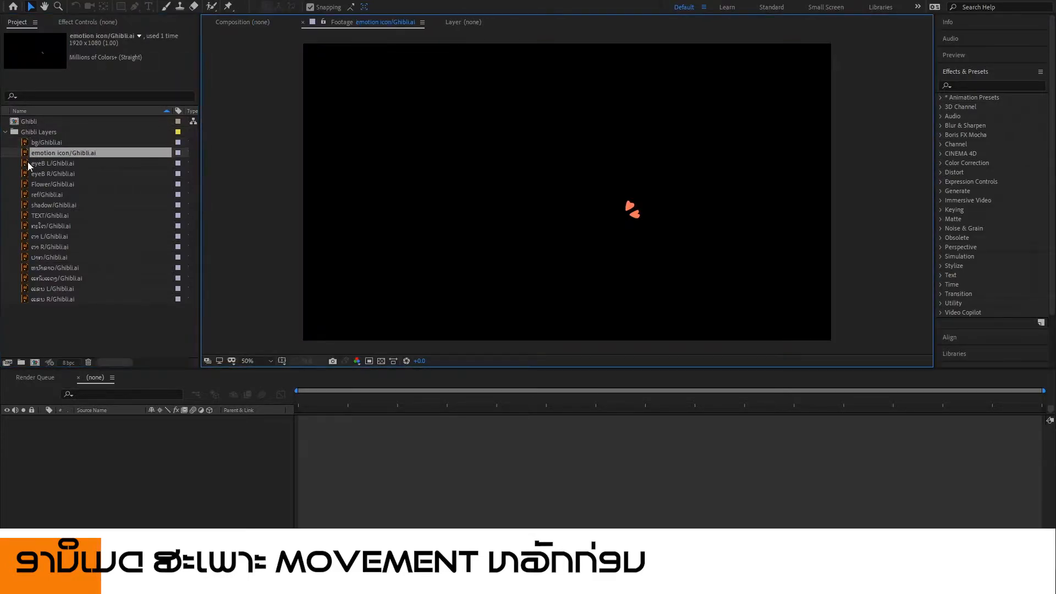
pyautogui.doubleClick(27, 163)
pyautogui.doubleClick(28, 176)
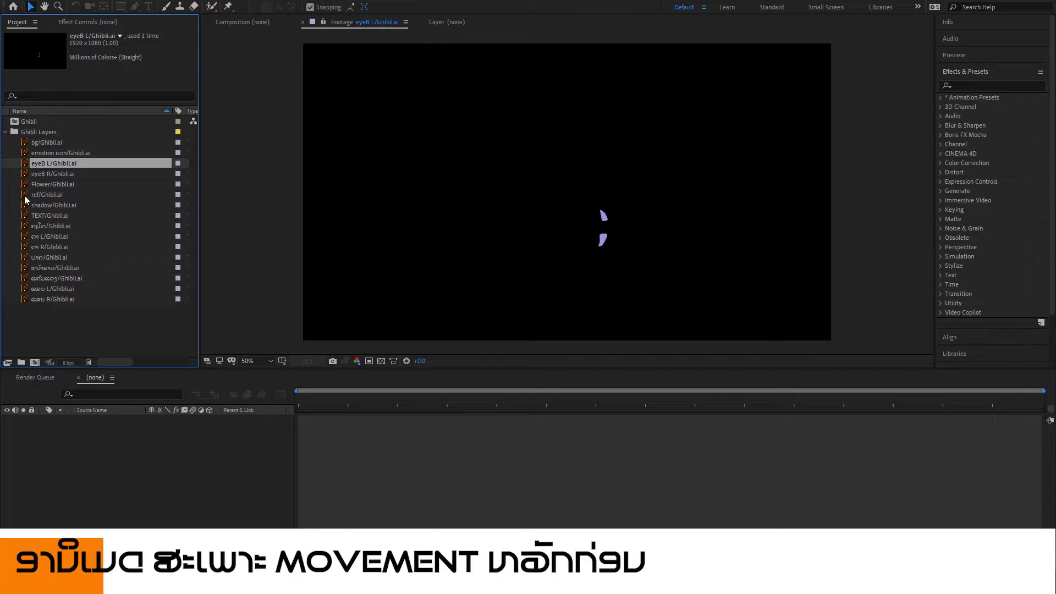
pyautogui.doubleClick(24, 193)
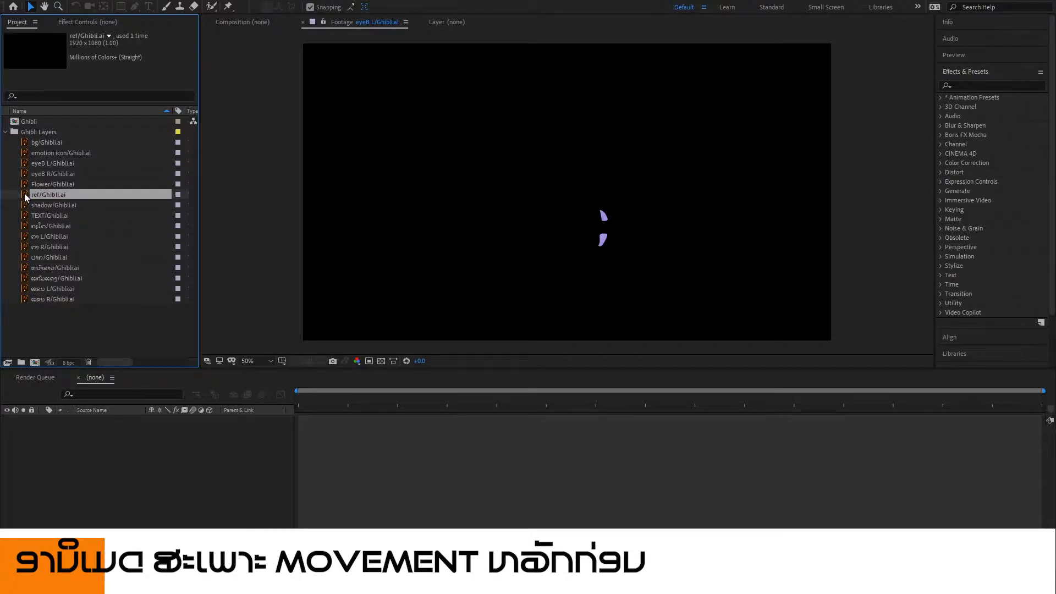
# Open the Ghibli composition and enlarge the timeline area so all 16 layers fit, zooming the preview to 25%.
pyautogui.doubleClick(26, 121)
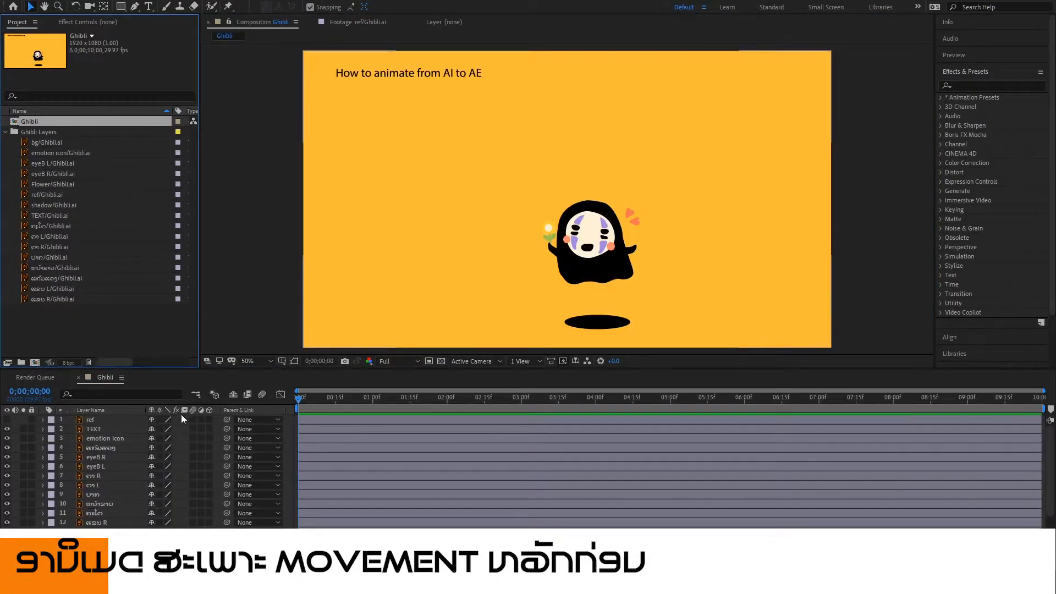
pyautogui.moveTo(256, 370); pyautogui.dragTo(266, 292)
pyautogui.click(278, 225)
pyautogui.scroll(-2, 550, 157)
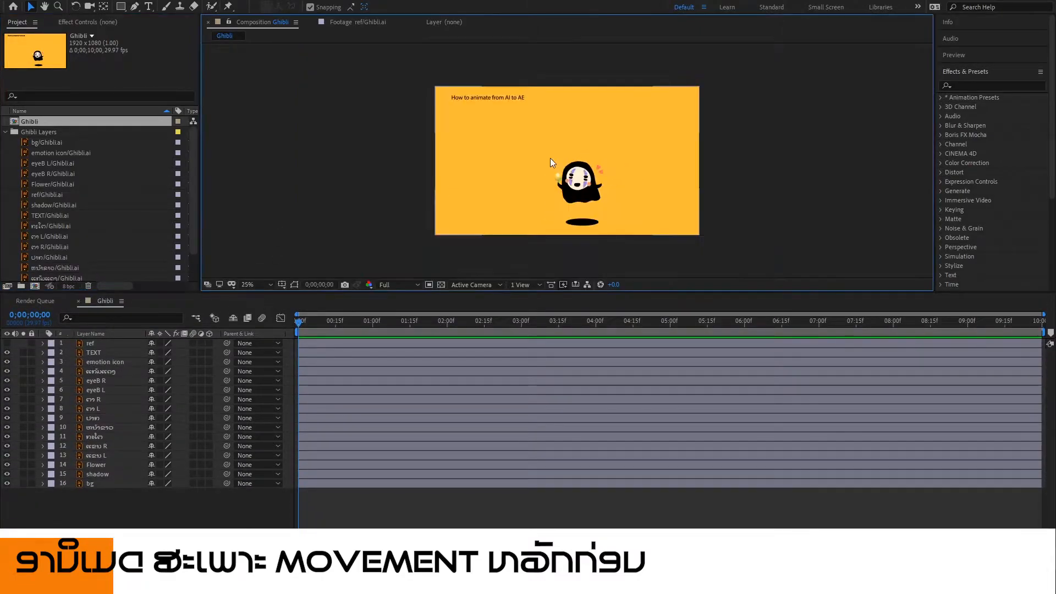
pyautogui.scroll(2, 556, 167)
pyautogui.scroll(-2, 556, 166)
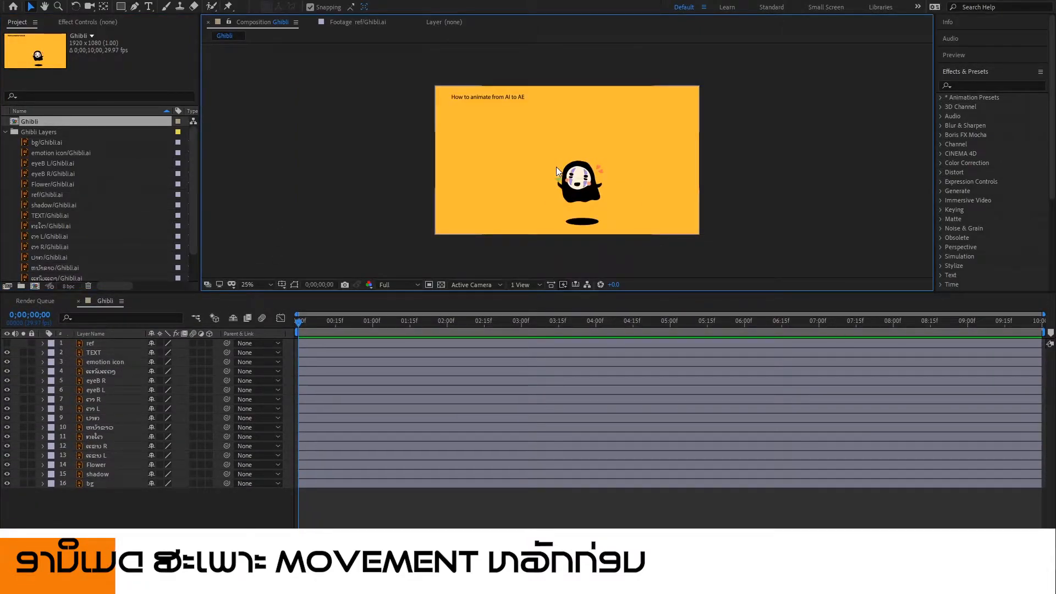
pyautogui.click(506, 100)
pyautogui.click(298, 212)
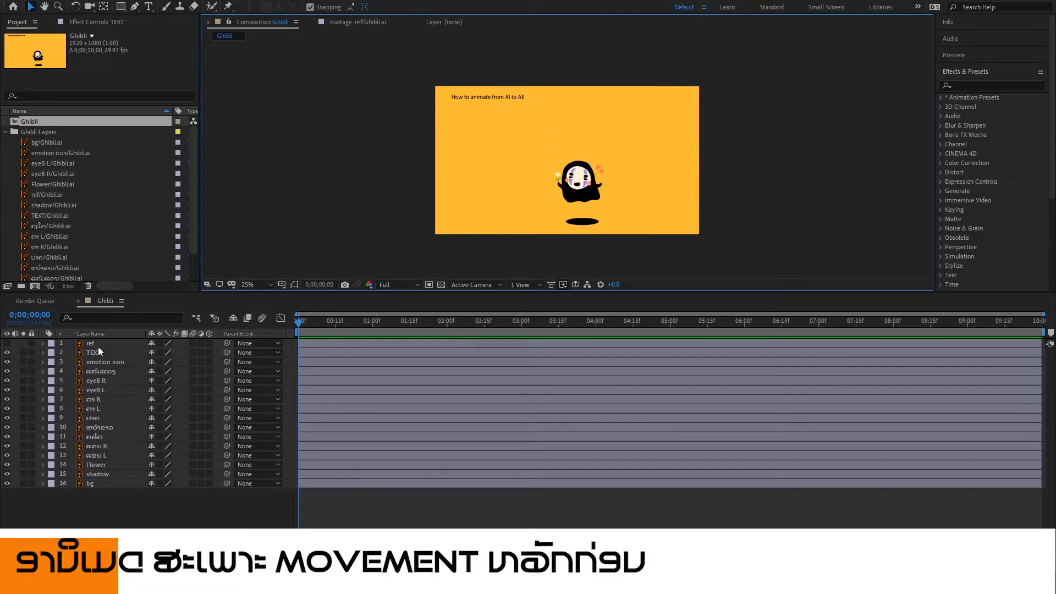
# Hide the TEXT title layer in the Ghibli composition so only the character and background are shown.
pyautogui.click(98, 352)
pyautogui.click(7, 344)
pyautogui.click(6, 353)
pyautogui.click(7, 352)
pyautogui.click(6, 352)
pyautogui.click(773, 165)
pyautogui.scroll(2, 769, 176)
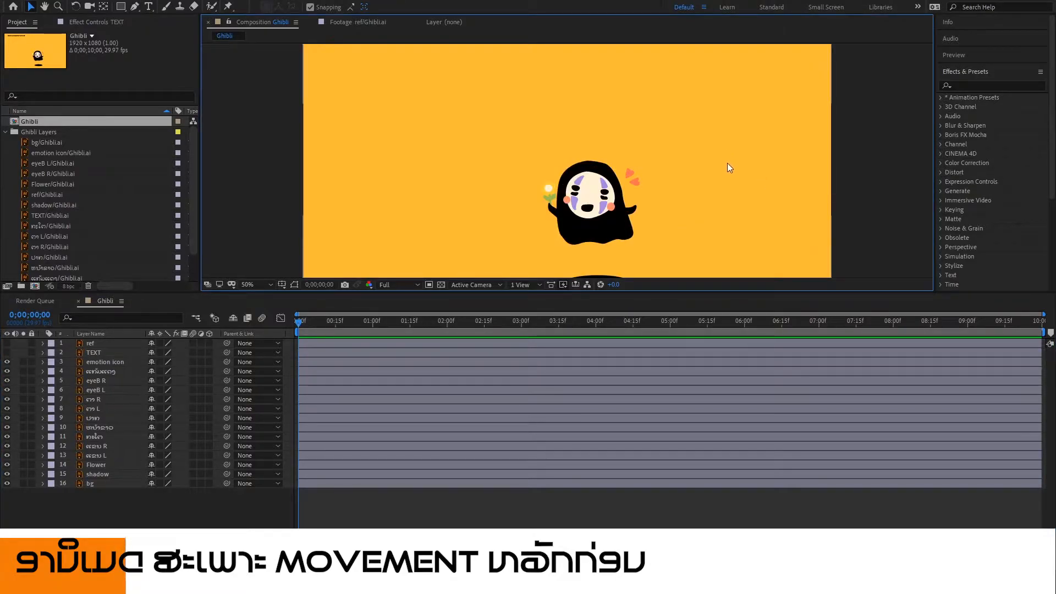
pyautogui.scroll(-2, 767, 153)
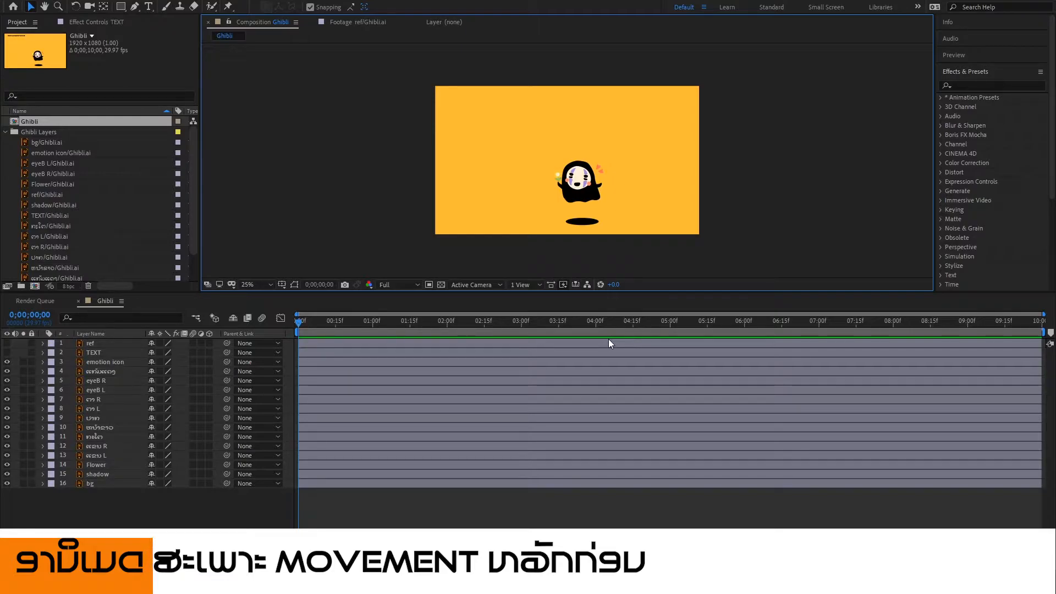
pyautogui.scroll(2, 539, 140)
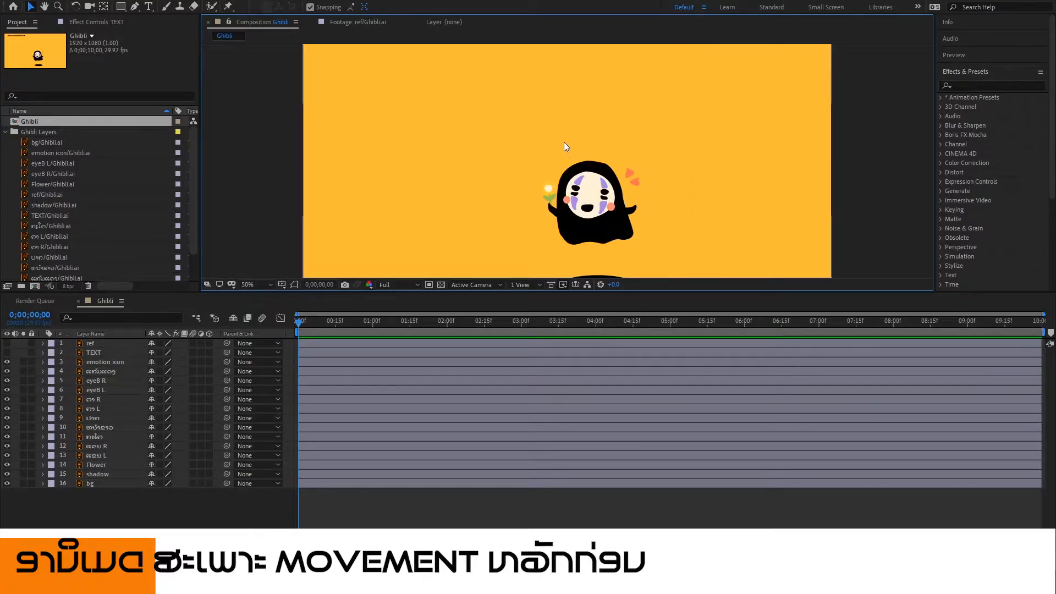
pyautogui.moveTo(645, 190); pyautogui.dragTo(626, 142)
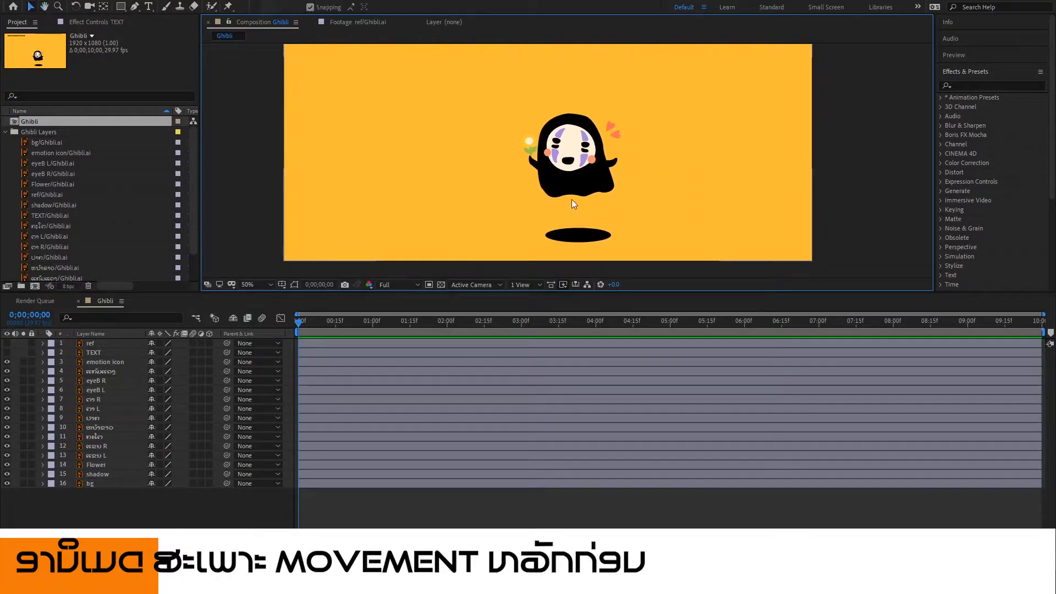
# Select all layers from emotion icon through shadow and toggle their visibility off and on to check the selection.
pyautogui.click(96, 361)
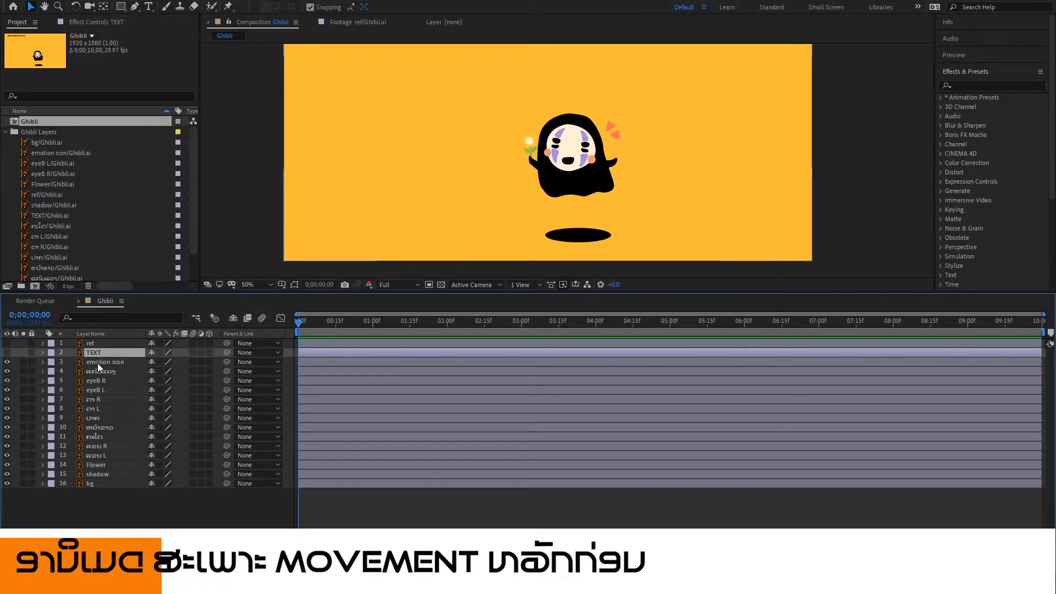
pyautogui.click(116, 496)
pyautogui.click(105, 483)
pyautogui.click(105, 474)
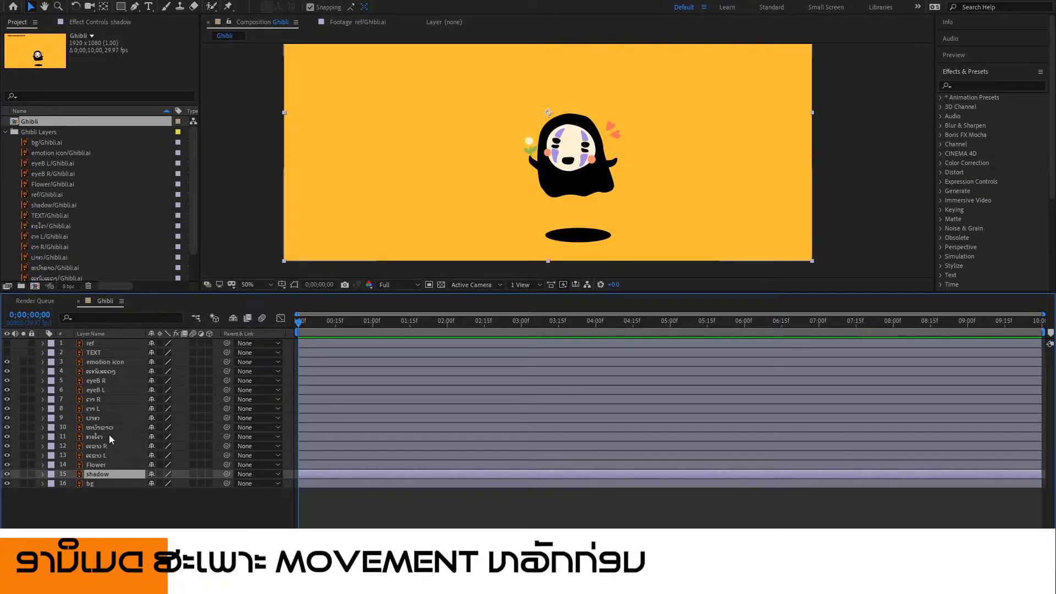
pyautogui.click(104, 362)
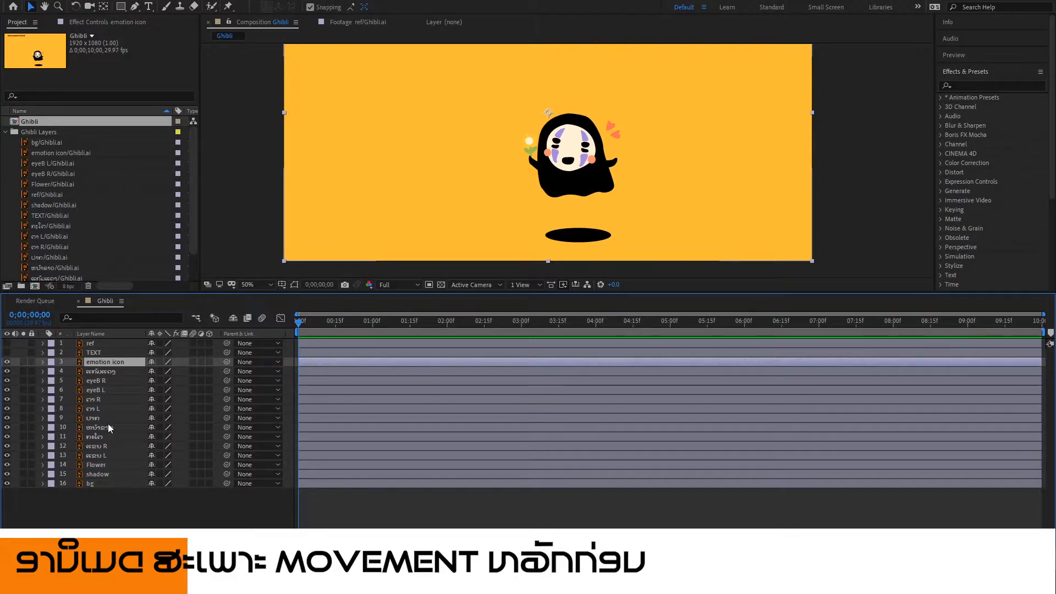
pyautogui.keyDown('shift'); pyautogui.click(106, 473); pyautogui.keyUp('shift')
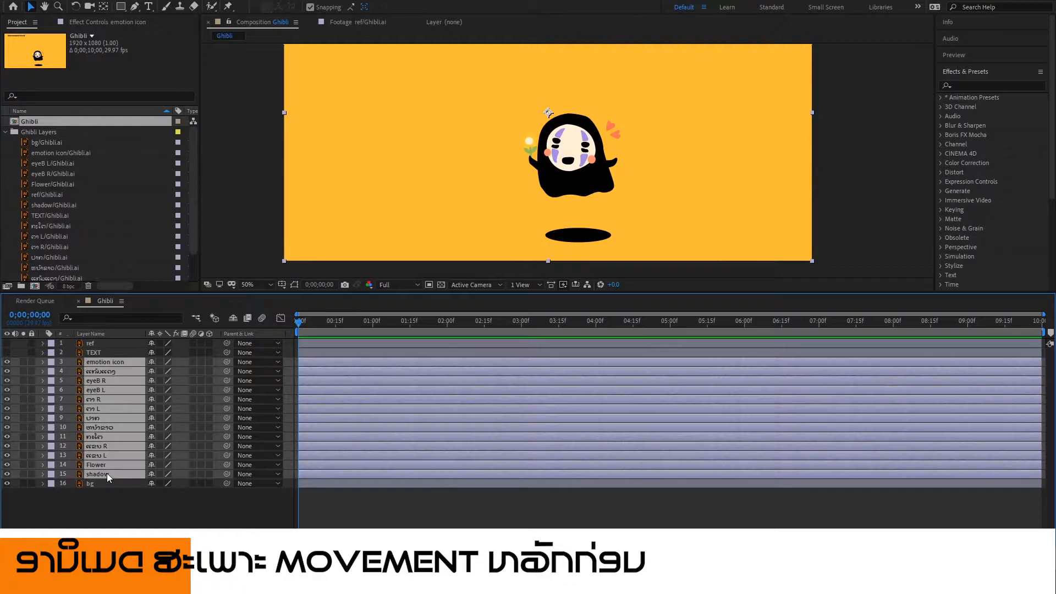
pyautogui.click(7, 363)
pyautogui.click(7, 363)
pyautogui.click(6, 363)
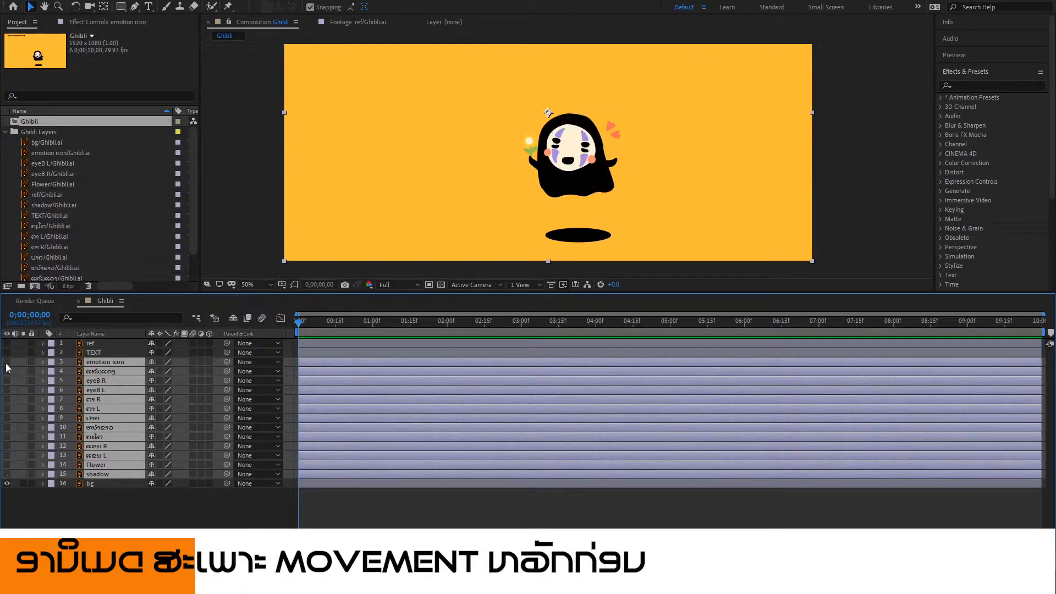
pyautogui.click(7, 363)
# Pre-compose the selected character layers into a new composition named Ghibli_1_animate, moving all attributes into it.
pyautogui.rightClick(113, 374)
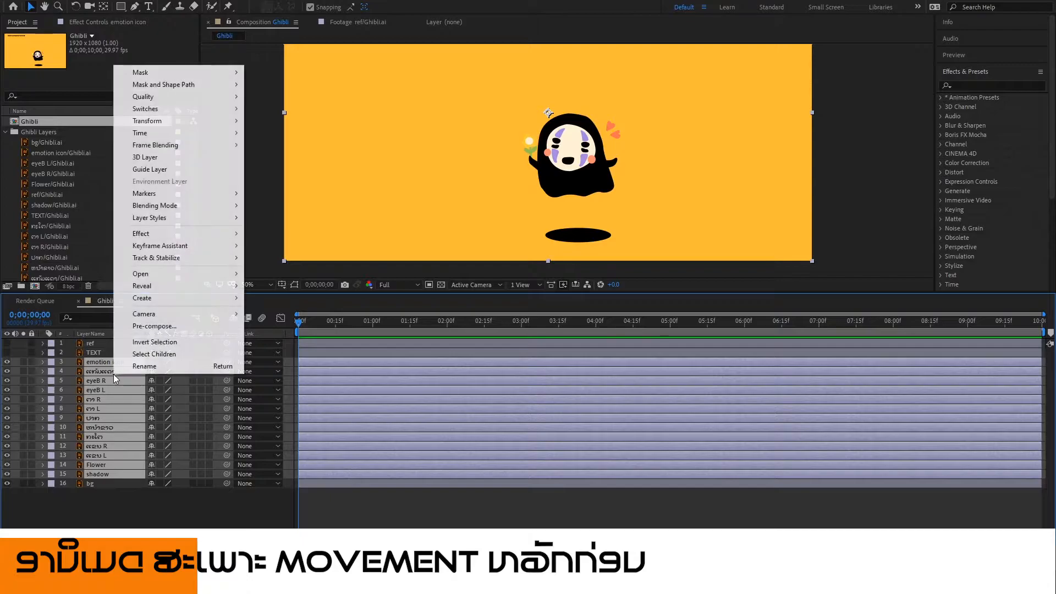
pyautogui.press('Escape')
pyautogui.rightClick(86, 379)
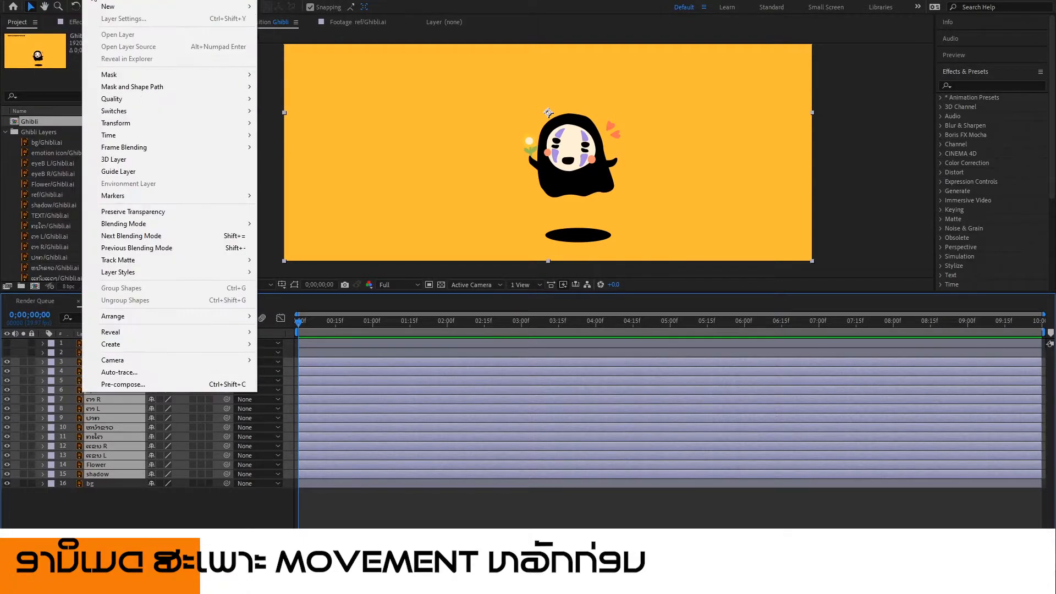
pyautogui.click(193, 385)
pyautogui.write('G')
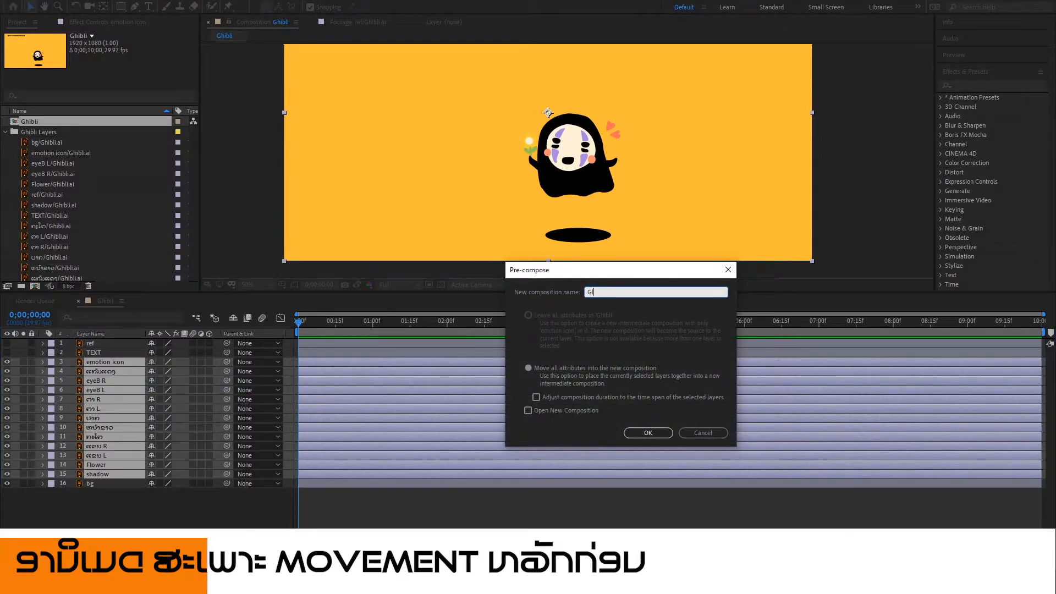
pyautogui.write('hibli_1_Ani')
pyautogui.press('BackSpace')
pyautogui.press('BackSpace')
pyautogui.write('ch')
pyautogui.press('BackSpace')
pyautogui.press('BackSpace')
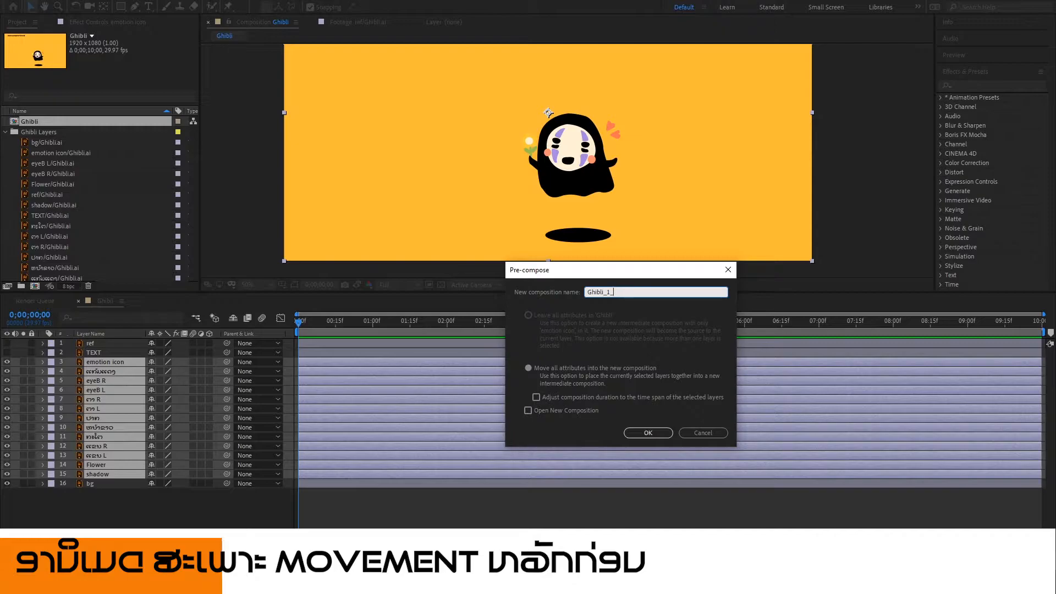
pyautogui.write('animate')
pyautogui.press('BackSpace')
pyautogui.press('BackSpace')
pyautogui.press('BackSpace')
pyautogui.press('BackSpace')
pyautogui.press('BackSpace')
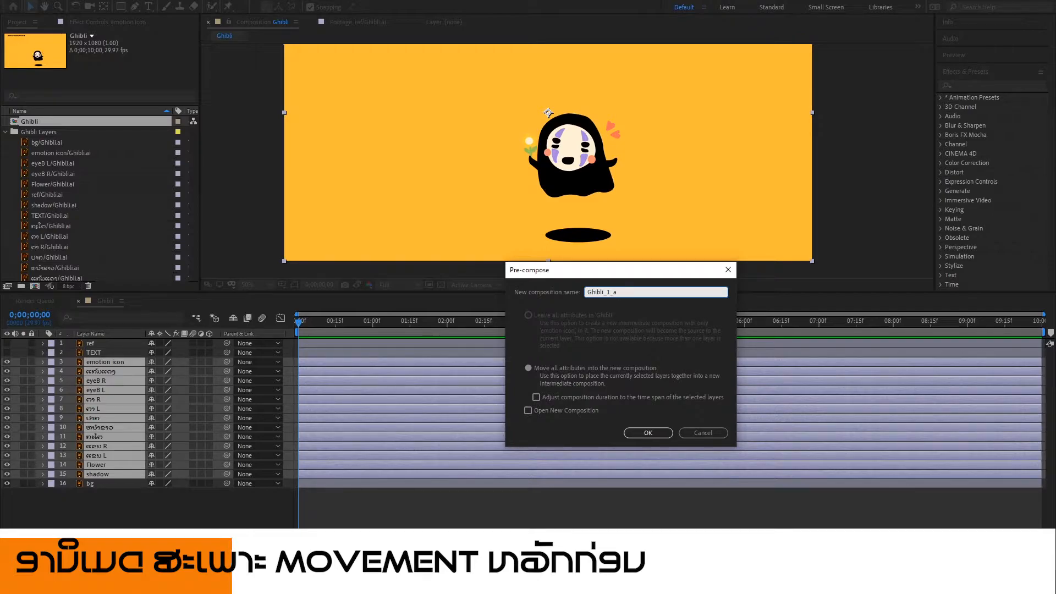
pyautogui.write('nimate')
pyautogui.press('Return')
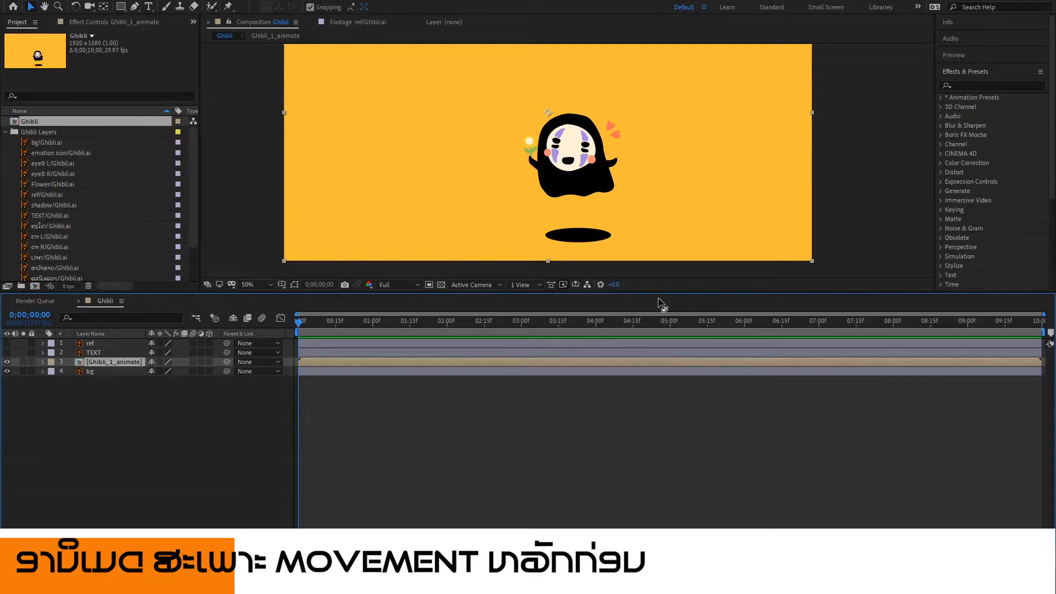
# Check Ghibli_1_animate as a single object by toggling its visibility and examining the character in the preview.
pyautogui.click(7, 362)
pyautogui.click(160, 440)
pyautogui.click(91, 363)
pyautogui.scroll(-4, 807, 225)
pyautogui.scroll(4, 572, 161)
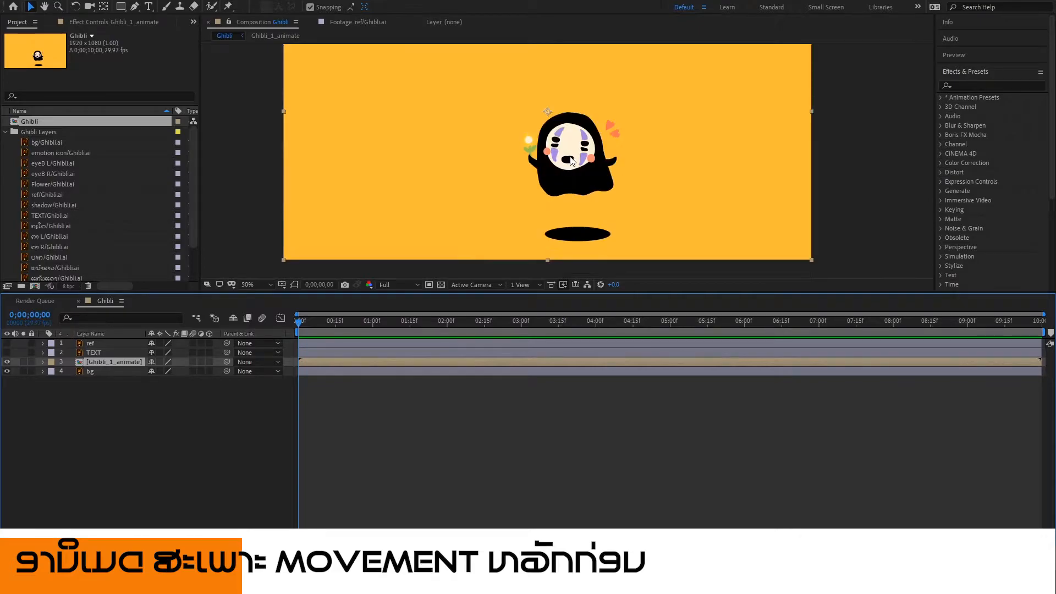
pyautogui.press('space')
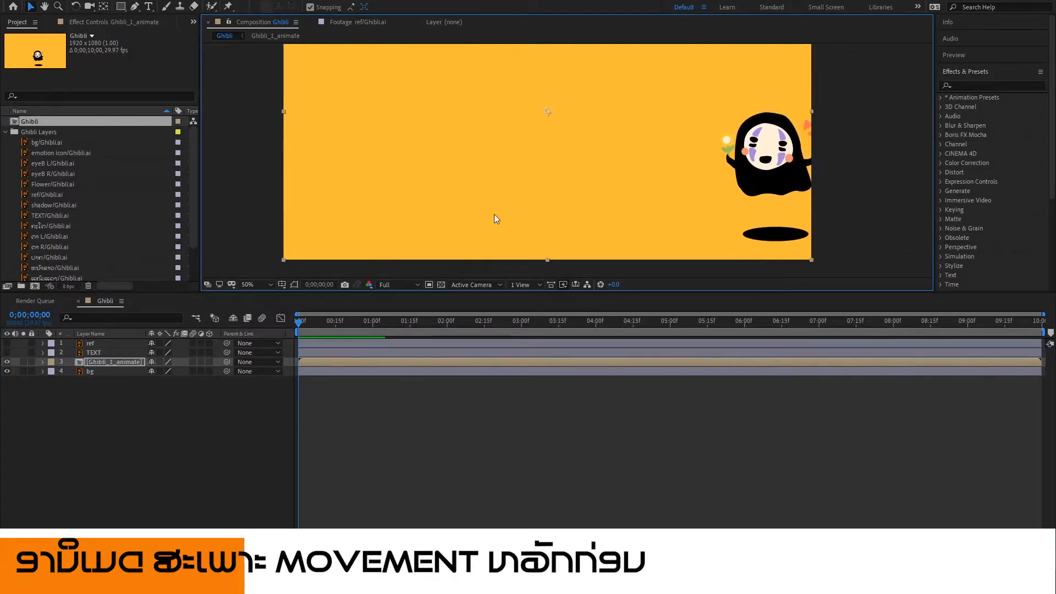
pyautogui.press('space')
pyautogui.scroll(-2, 440, 212)
pyautogui.scroll(2, 440, 212)
pyautogui.scroll(-2, 417, 237)
pyautogui.scroll(2, 461, 218)
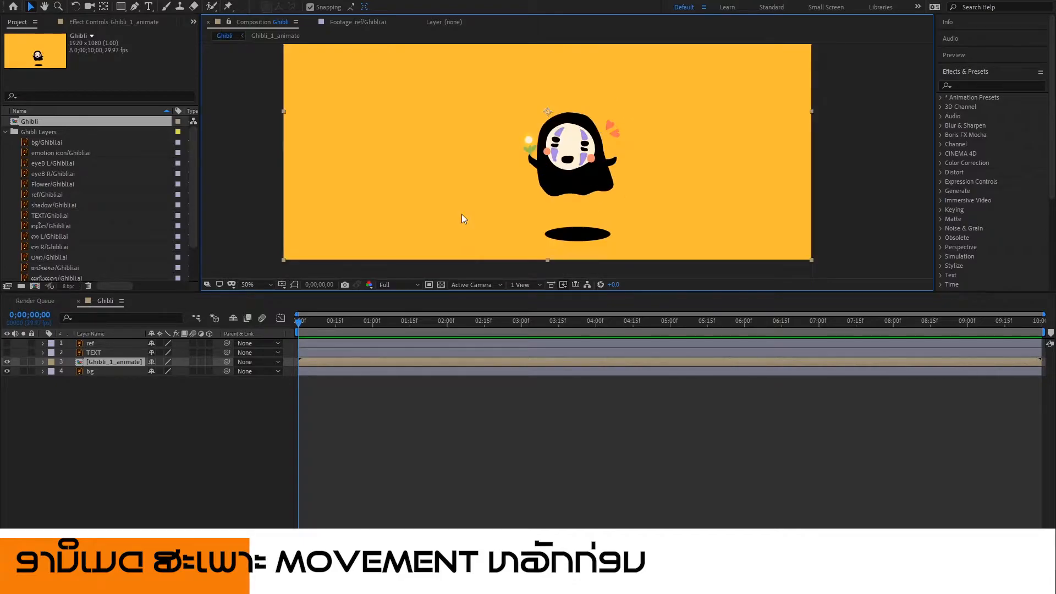
pyautogui.press('h')
pyautogui.press('v')
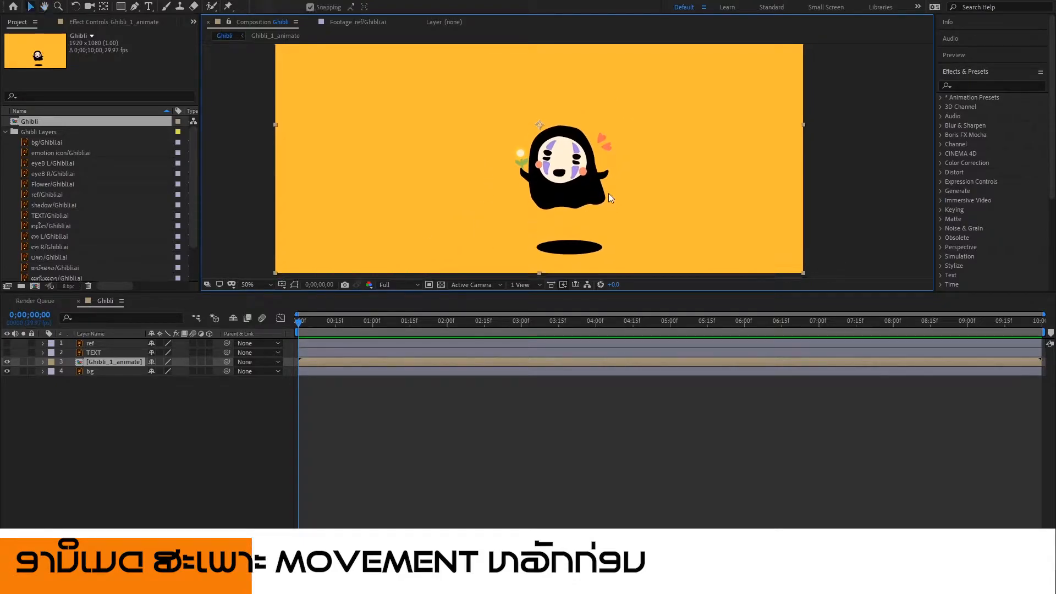
# Move Ghibli_1_animate beyond the frame's right edge to 2084, 540 and start Position keyframing at 0;00;00;00.
pyautogui.moveTo(574, 187); pyautogui.dragTo(884, 188)
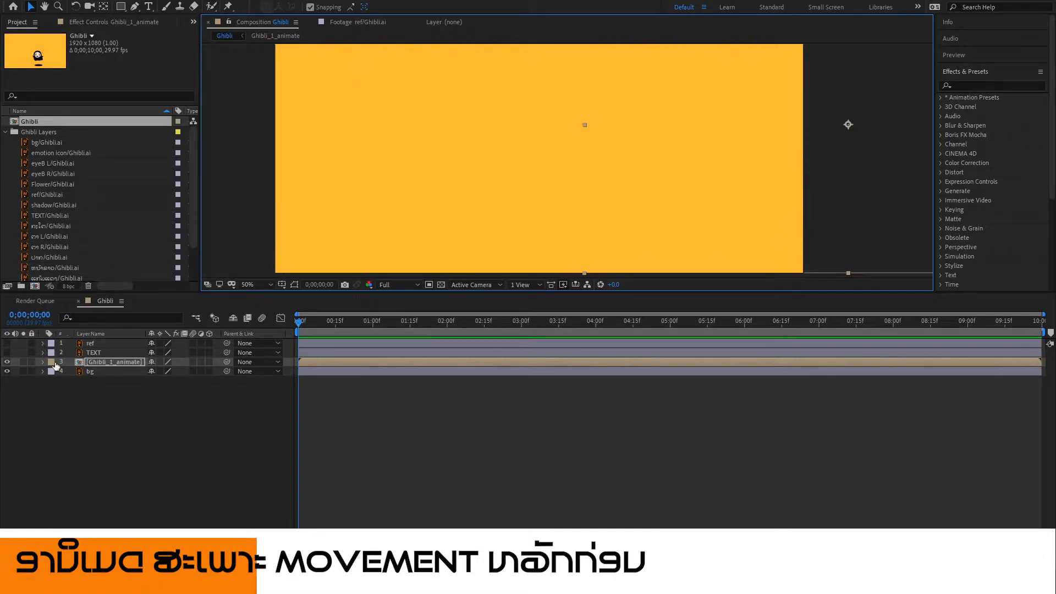
pyautogui.press('p')
pyautogui.click(70, 372)
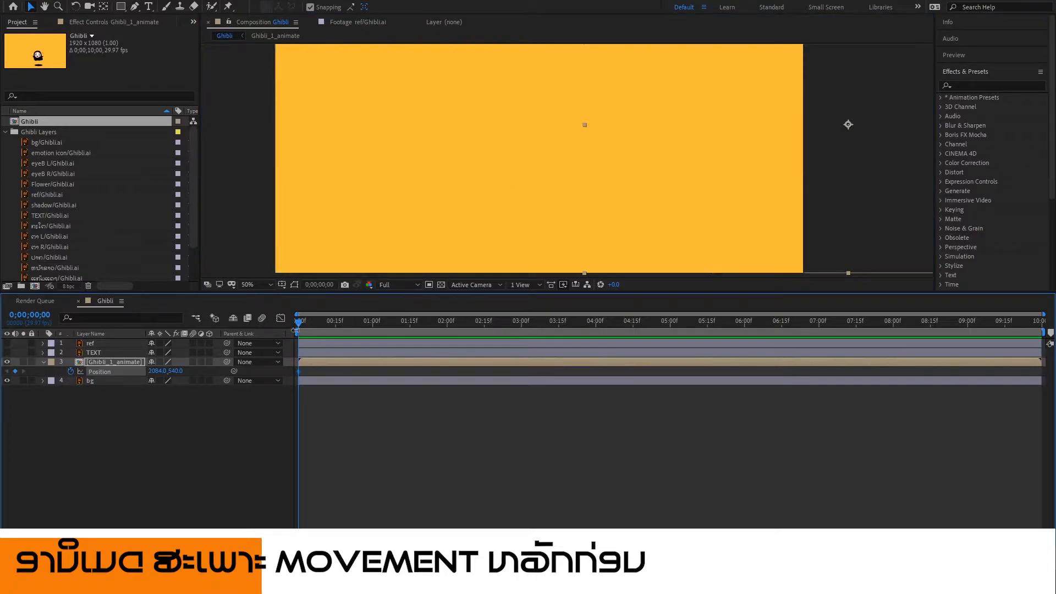
# Keyframe the character's Position at about 826, 540 at 0;00;02;18 and hold it with a matching keyframe at 0;00;03;11.
pyautogui.moveTo(302, 328); pyautogui.dragTo(493, 325)
pyautogui.moveTo(832, 173); pyautogui.dragTo(520, 203)
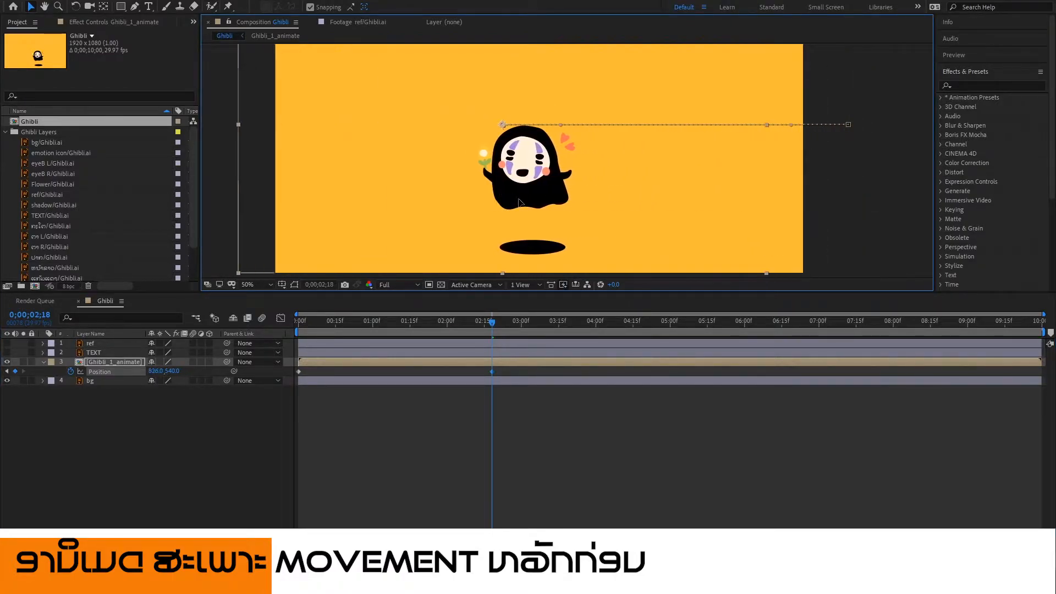
pyautogui.moveTo(483, 328); pyautogui.dragTo(549, 345)
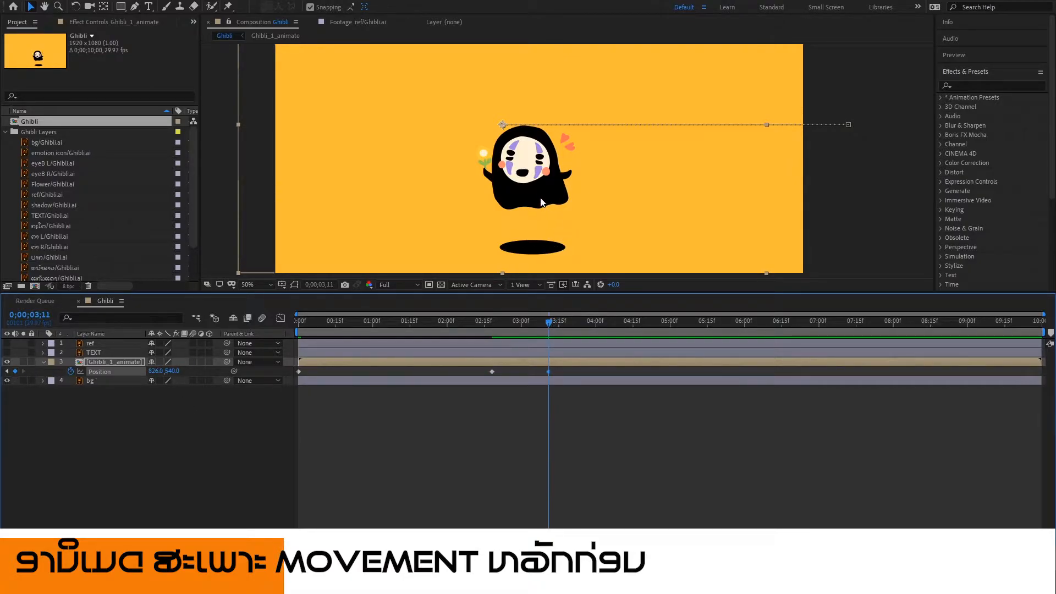
# Keyframe the character's exit past the left edge at -320, 540 at 0;00;04;16 and hold it until 0;00;04;21.
pyautogui.moveTo(553, 329); pyautogui.dragTo(635, 326)
pyautogui.moveTo(543, 190); pyautogui.dragTo(219, 193)
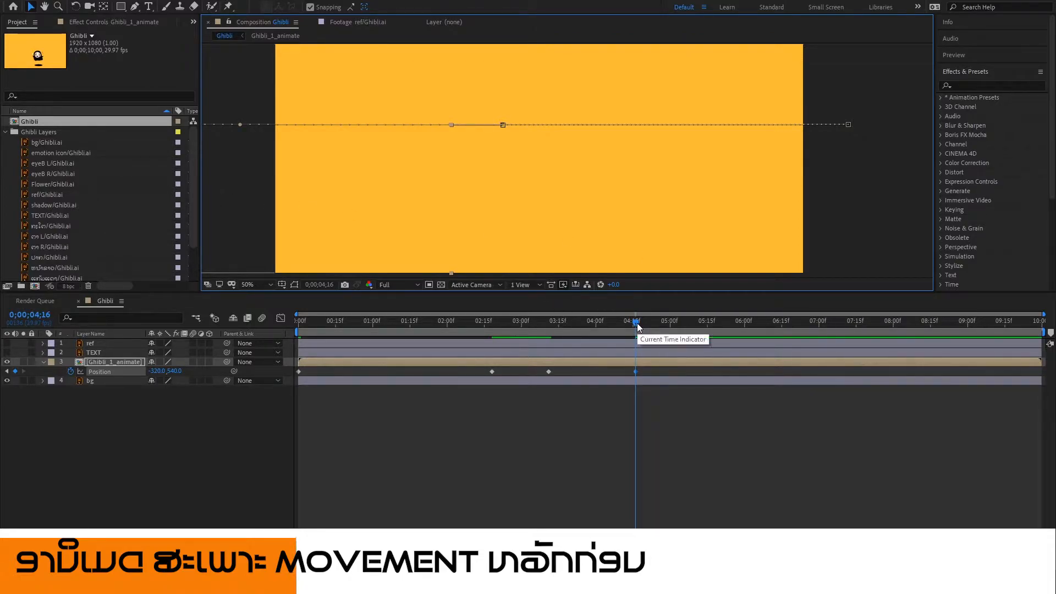
pyautogui.moveTo(663, 323); pyautogui.dragTo(649, 328)
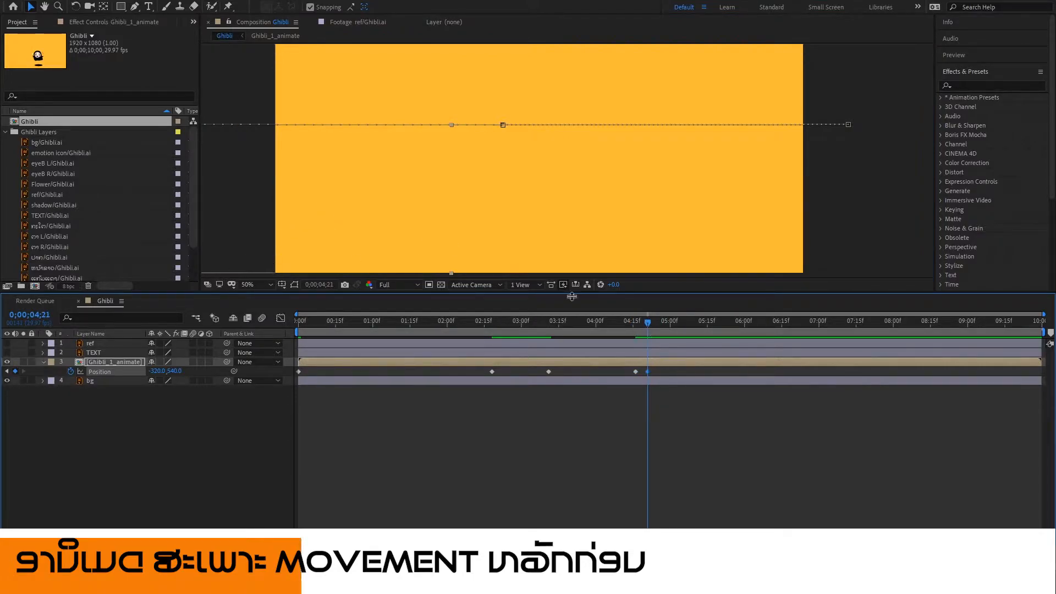
# Keyframe the character peeking back in at 158, 540 at 0;00;04;29 and leaving past the left edge at 0;00;05;08.
pyautogui.moveTo(654, 322); pyautogui.dragTo(668, 324)
pyautogui.moveTo(220, 158); pyautogui.dragTo(351, 170)
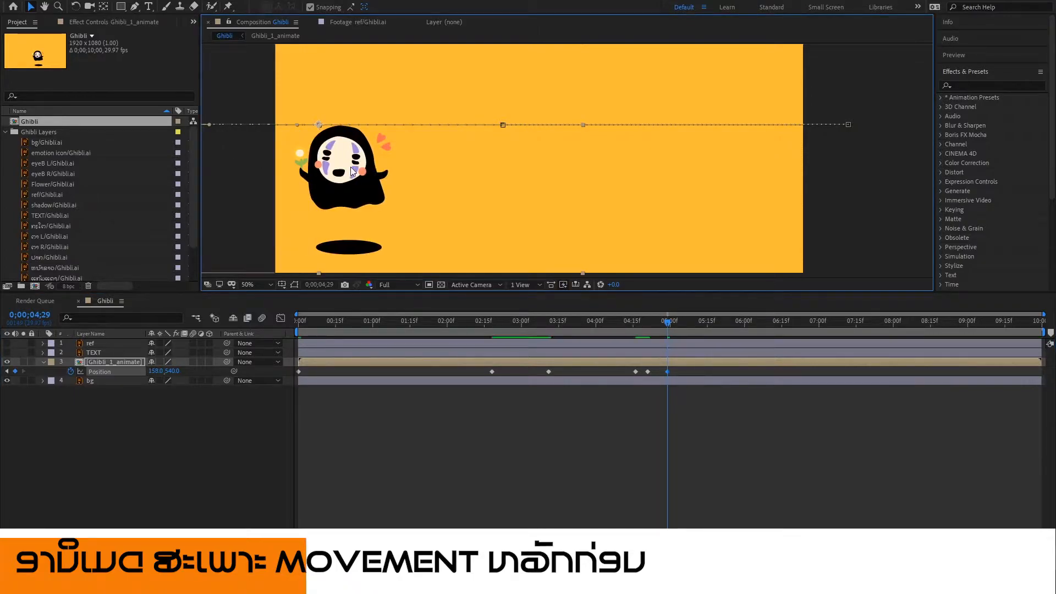
pyautogui.moveTo(668, 325); pyautogui.dragTo(691, 324)
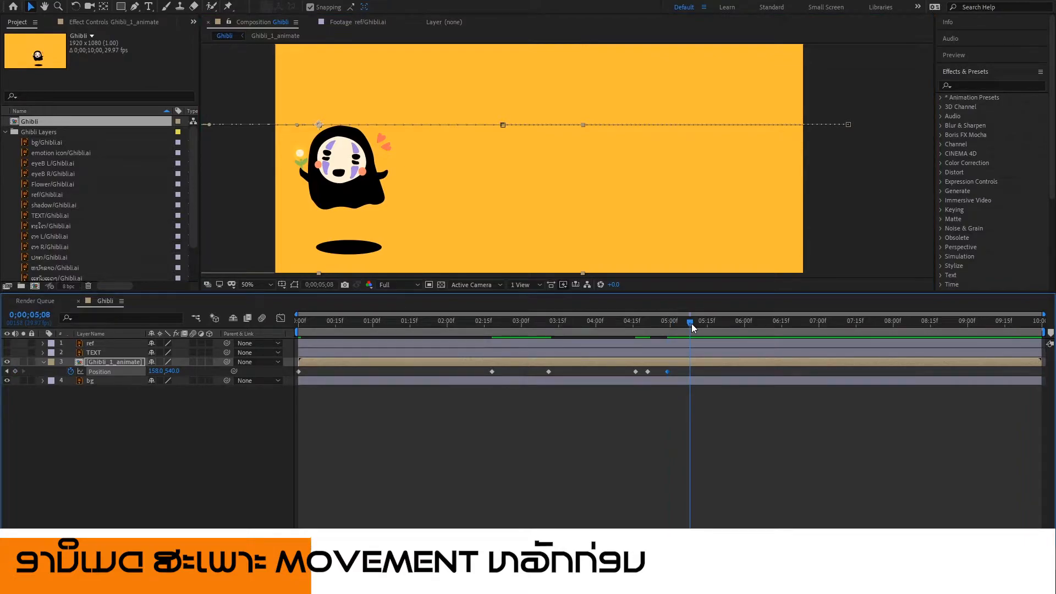
pyautogui.moveTo(353, 198); pyautogui.dragTo(220, 199)
# Play the Position animation from the start of the composition to review the movement.
pyautogui.moveTo(690, 322); pyautogui.dragTo(282, 335)
pyautogui.press('space')
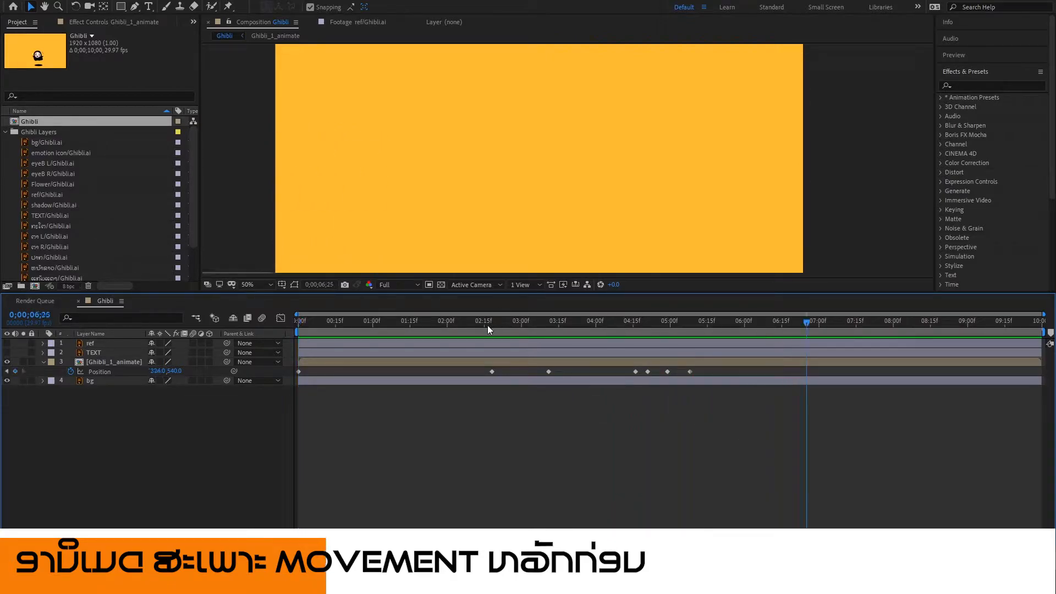
pyautogui.moveTo(304, 328)
pyautogui.mouseDown()
pyautogui.moveTo(397, 328)
pyautogui.moveTo(296, 325)
pyautogui.mouseUp()
pyautogui.press('space')
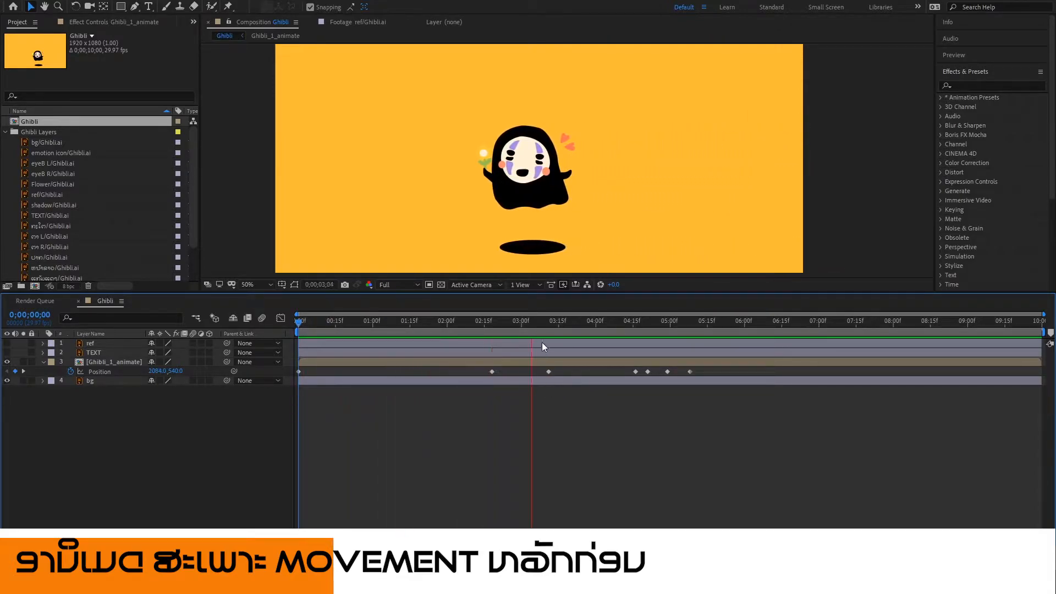
# Shift the last five Position keyframes later so the group starts at about 4;08, lengthening the pause, and preview the timing.
pyautogui.moveTo(540, 326); pyautogui.dragTo(714, 369)
pyautogui.click(573, 374)
pyautogui.moveTo(540, 370); pyautogui.dragTo(698, 376)
pyautogui.moveTo(549, 372); pyautogui.dragTo(618, 371)
pyautogui.press('space')
# Shift the last four Position keyframes later so they start just before 7 seconds, and replay from the start.
pyautogui.click(672, 400)
pyautogui.moveTo(691, 374); pyautogui.dragTo(781, 375)
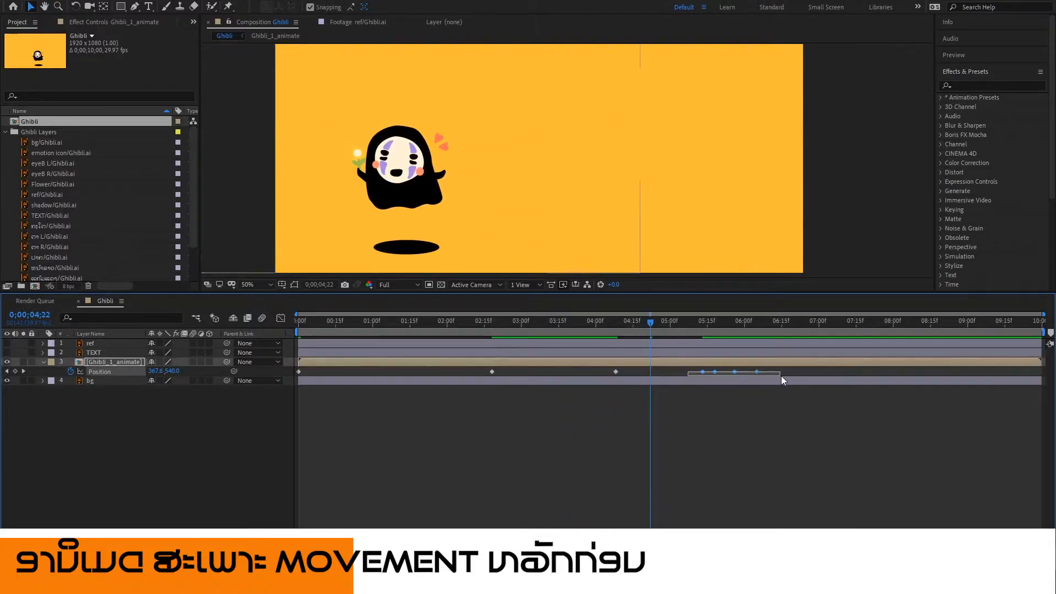
pyautogui.moveTo(714, 372); pyautogui.dragTo(811, 373)
pyautogui.click(645, 404)
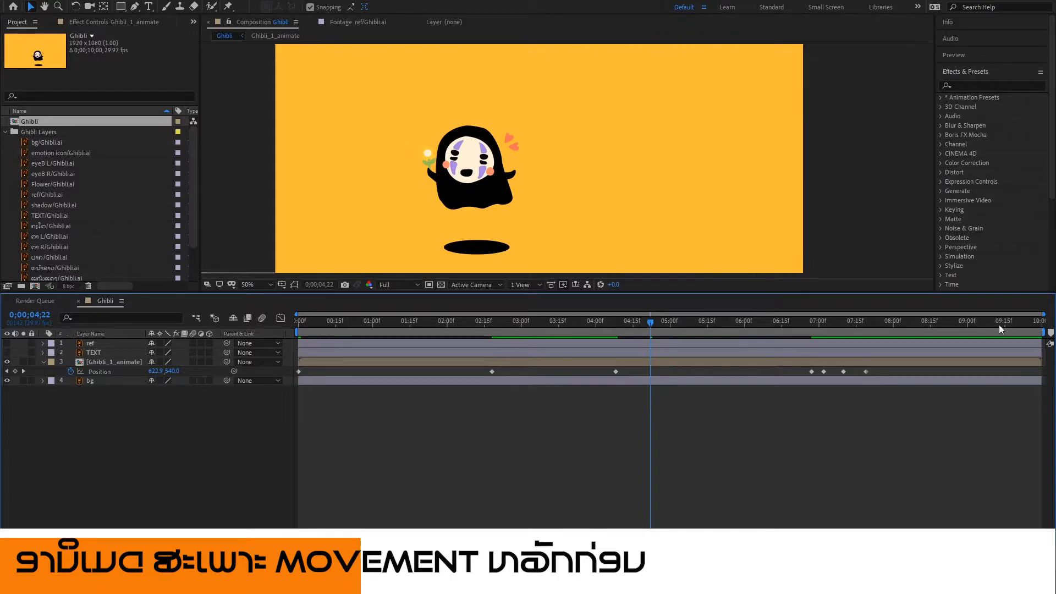
pyautogui.click(297, 322)
pyautogui.press('space')
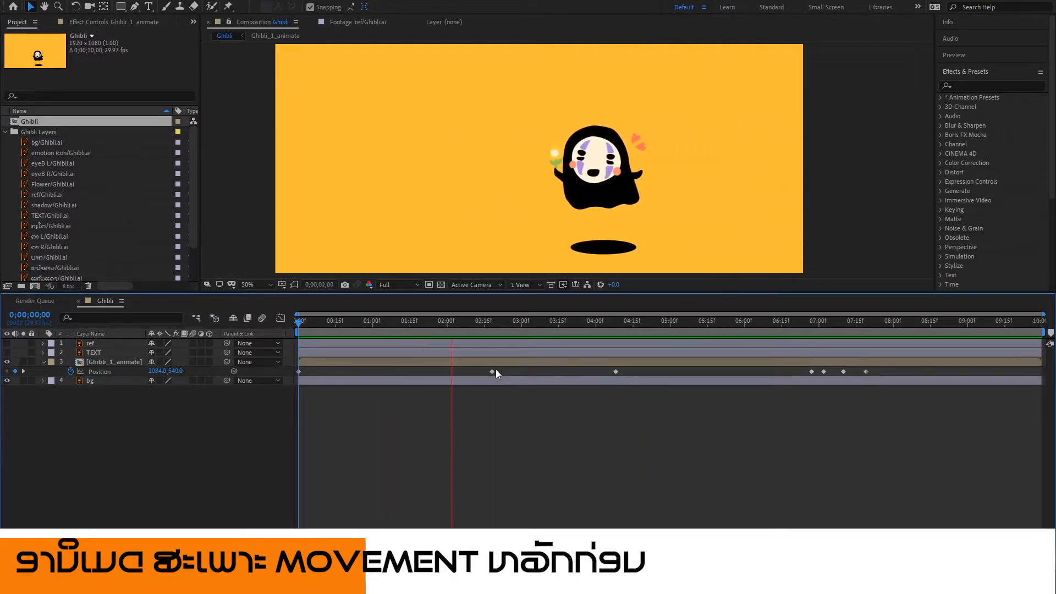
# Try the second Position keyframe at about 2 seconds, preview the faster entrance, and return the keyframe to about 2;17.
pyautogui.moveTo(491, 372); pyautogui.dragTo(451, 368)
pyautogui.click(298, 322)
pyautogui.press('space')
pyautogui.press('space')
pyautogui.moveTo(451, 374); pyautogui.dragTo(490, 372)
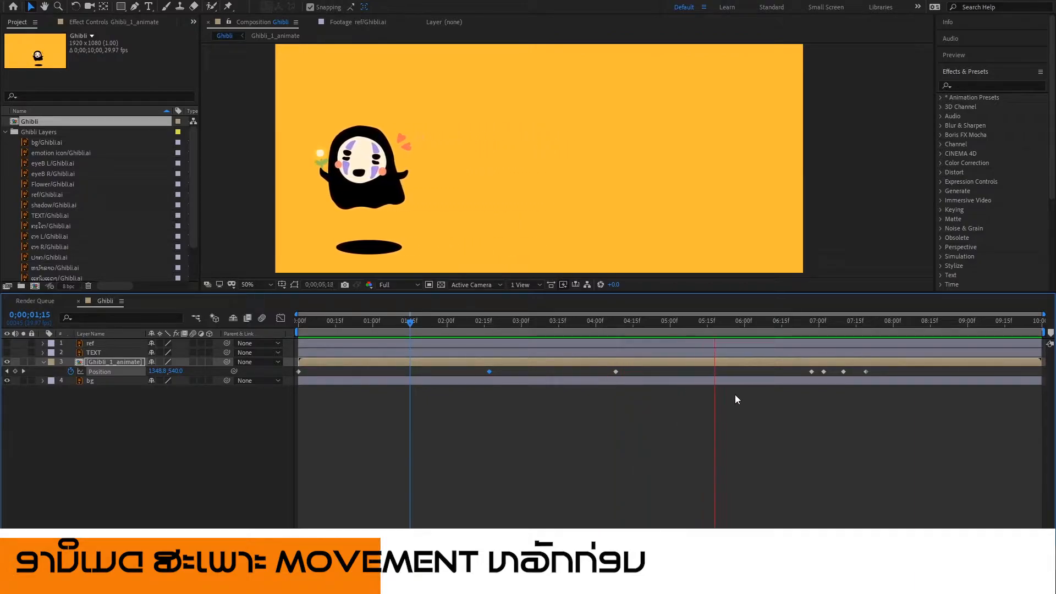
# Lengthen the off-screen pause by moving the fourth Position keyframe to about 6;24 and the last three later, starting around 7;19.
pyautogui.moveTo(800, 325)
pyautogui.mouseDown()
pyautogui.moveTo(715, 332)
pyautogui.moveTo(809, 333)
pyautogui.mouseUp()
pyautogui.moveTo(813, 372); pyautogui.dragTo(807, 372)
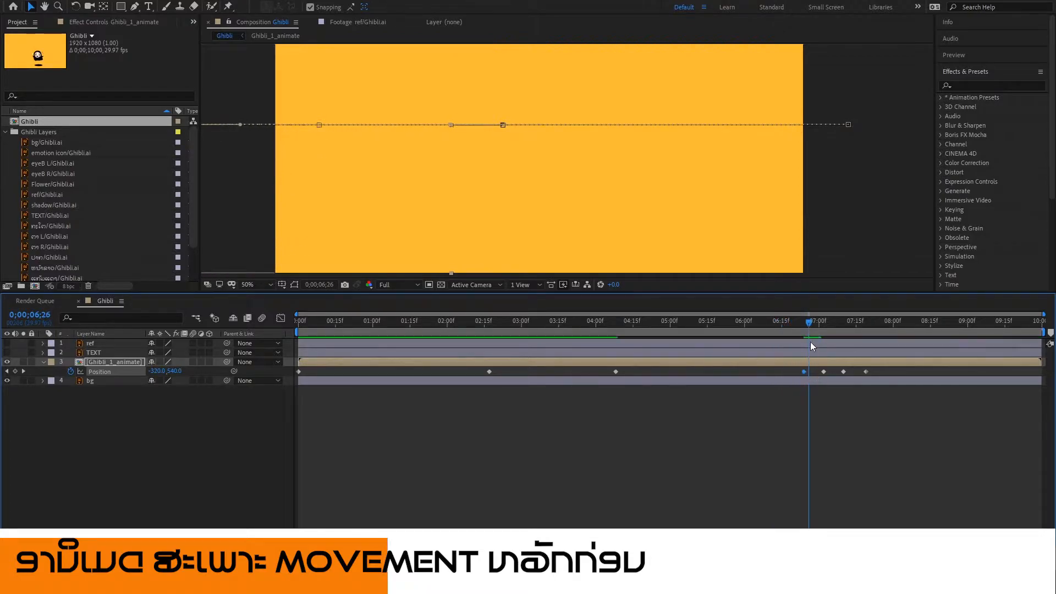
pyautogui.moveTo(805, 324)
pyautogui.mouseDown()
pyautogui.moveTo(790, 328)
pyautogui.moveTo(822, 334)
pyautogui.mouseUp()
pyautogui.moveTo(824, 371); pyautogui.dragTo(866, 371)
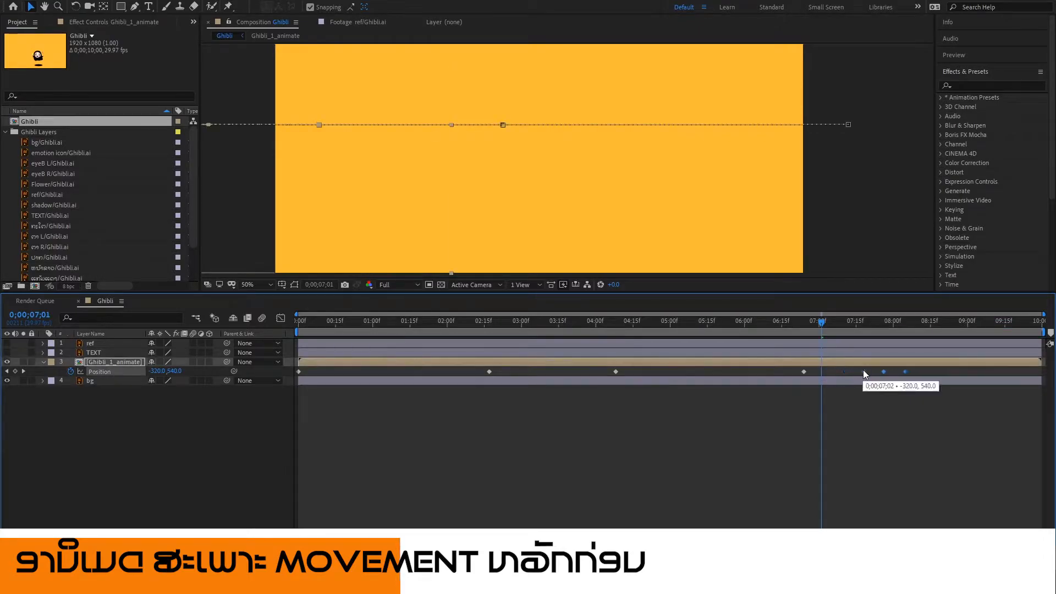
# Preview the return movement, move the last two Position keyframes later to about 8;15 and 8;24, and replay it.
pyautogui.click(767, 322)
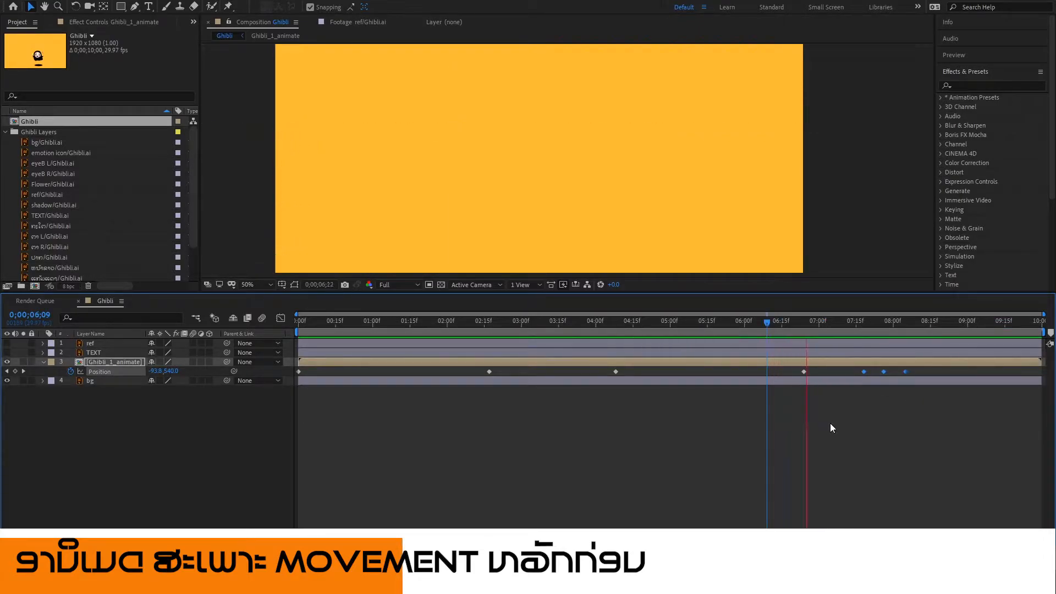
pyautogui.press('space')
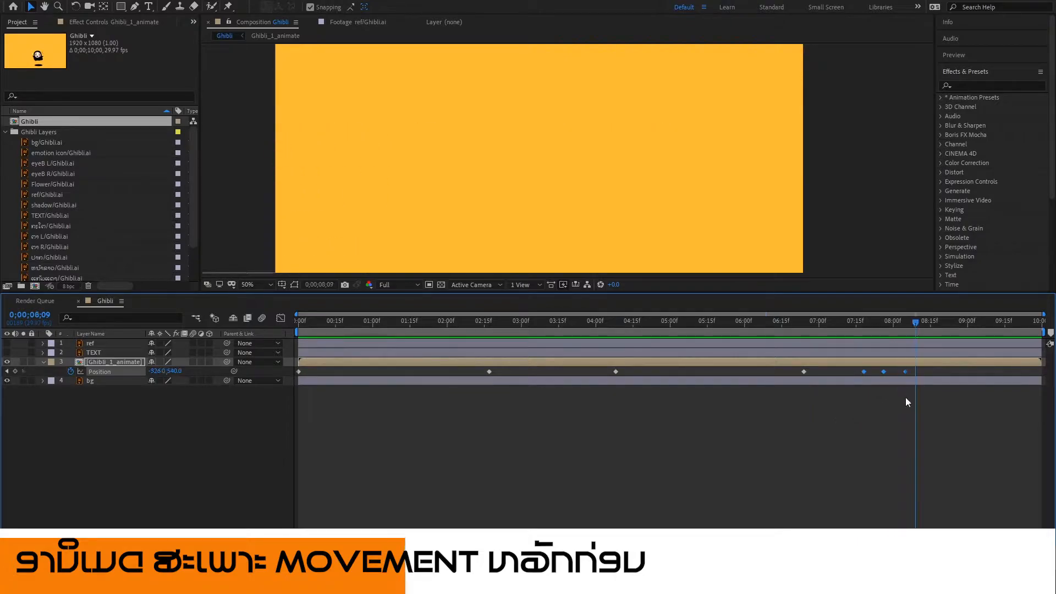
pyautogui.click(906, 398)
pyautogui.moveTo(880, 369); pyautogui.dragTo(952, 371)
pyautogui.click(834, 320)
pyautogui.click(895, 444)
pyautogui.press('space')
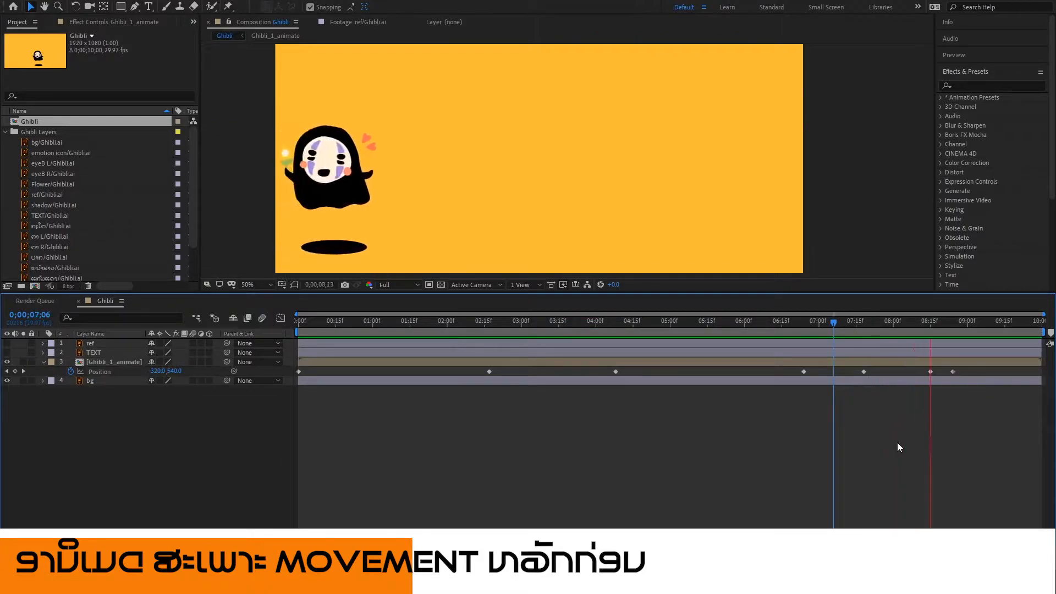
# Slow the final exit by moving the last Position keyframe to about 9;28, and preview it.
pyautogui.click(870, 323)
pyautogui.moveTo(875, 328); pyautogui.dragTo(1037, 372)
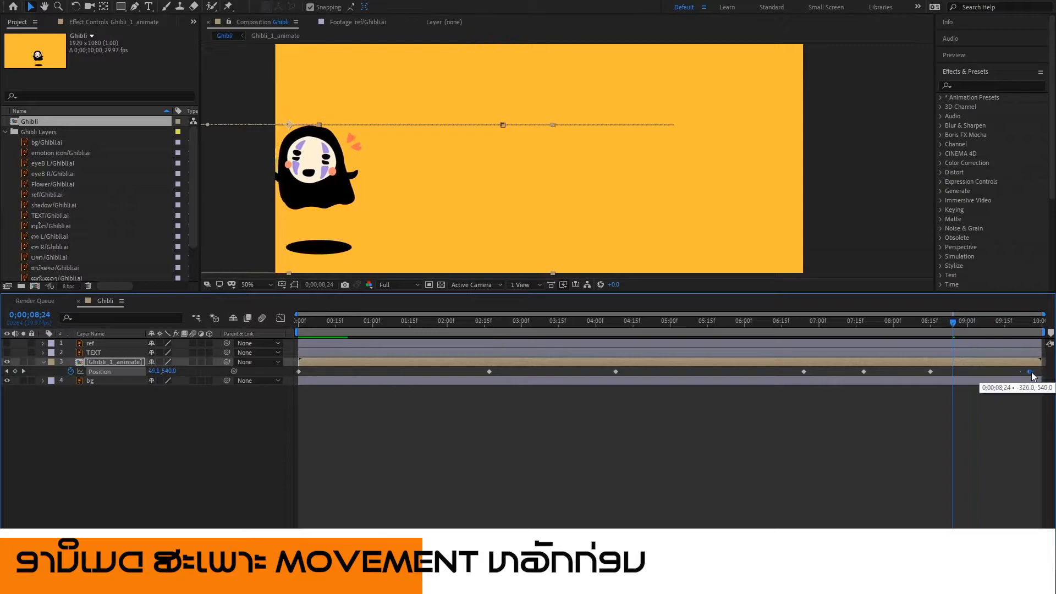
pyautogui.moveTo(933, 320); pyautogui.dragTo(795, 358)
pyautogui.press('space')
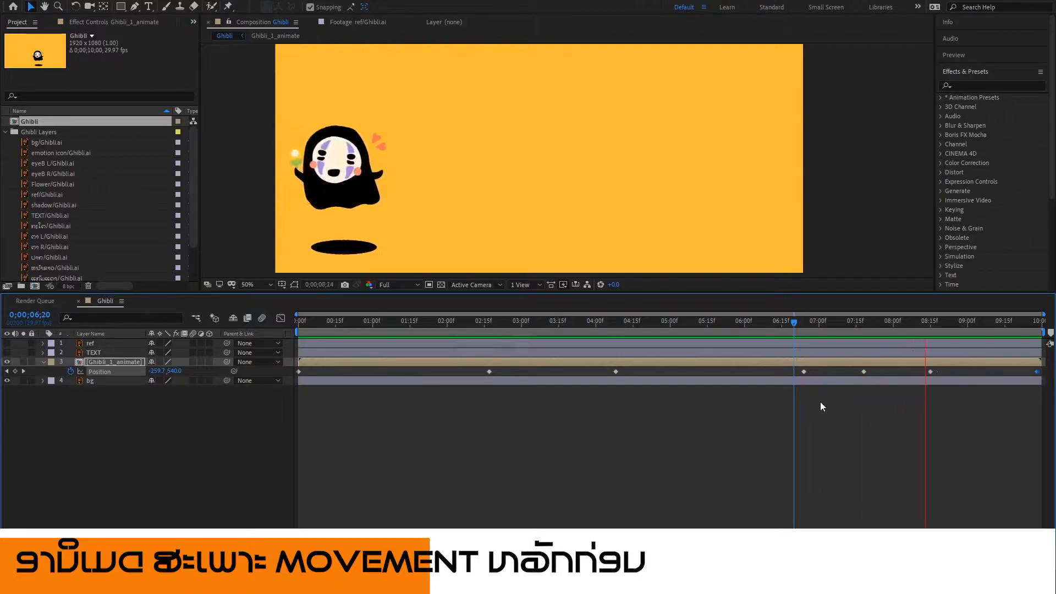
# Add a Position keyframe at 8;21, shift it to about 8;27, and preview the movement.
pyautogui.moveTo(856, 322); pyautogui.dragTo(946, 334)
pyautogui.press('space')
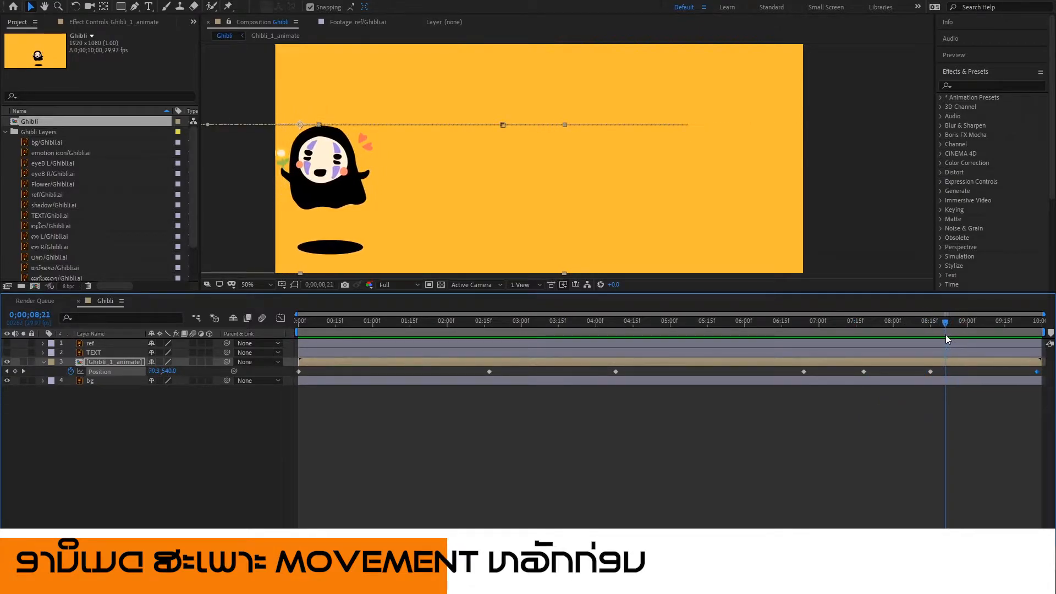
pyautogui.click(15, 371)
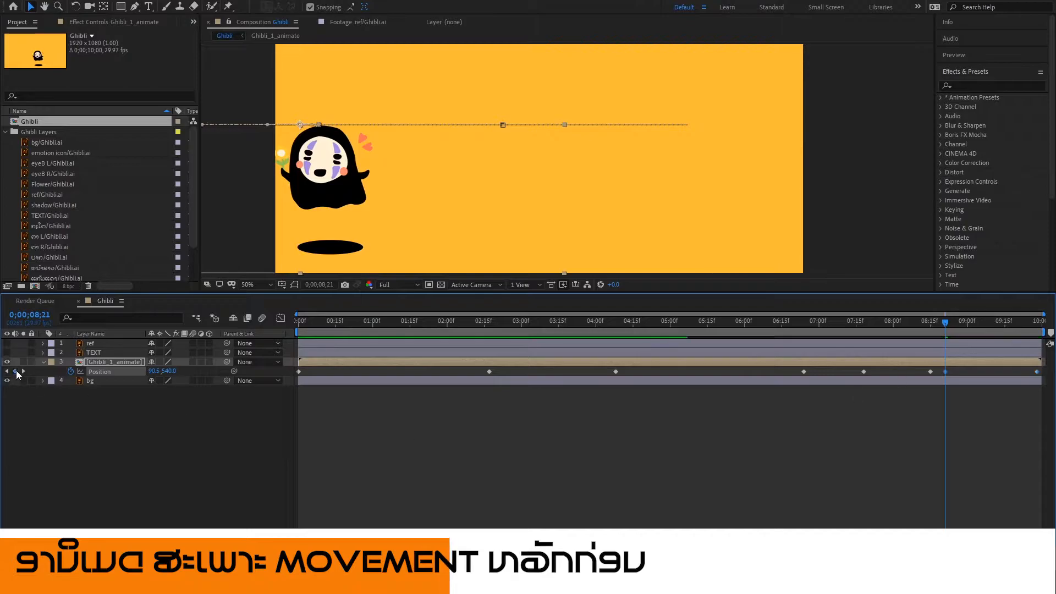
pyautogui.moveTo(940, 331)
pyautogui.mouseDown()
pyautogui.moveTo(910, 326)
pyautogui.moveTo(934, 324)
pyautogui.mouseUp()
pyautogui.moveTo(945, 372); pyautogui.dragTo(960, 372)
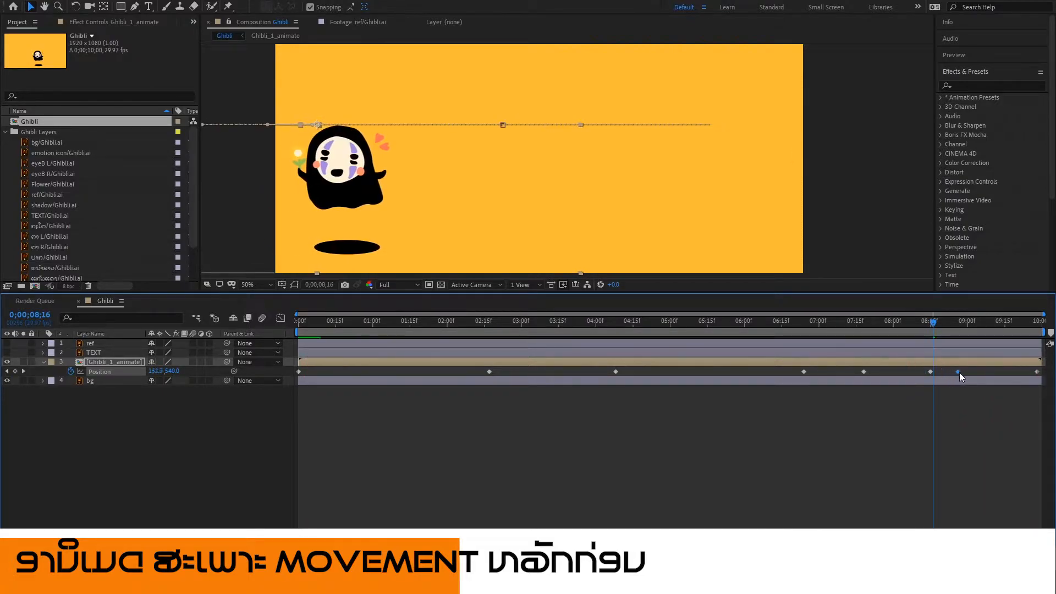
pyautogui.click(876, 322)
pyautogui.press('space')
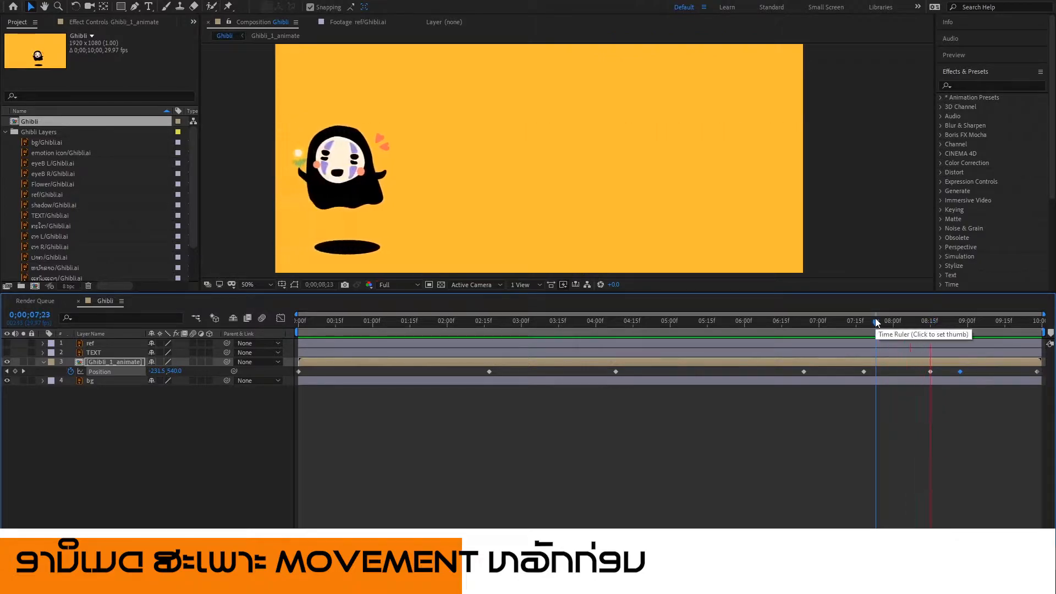
pyautogui.press('space')
pyautogui.press('space')
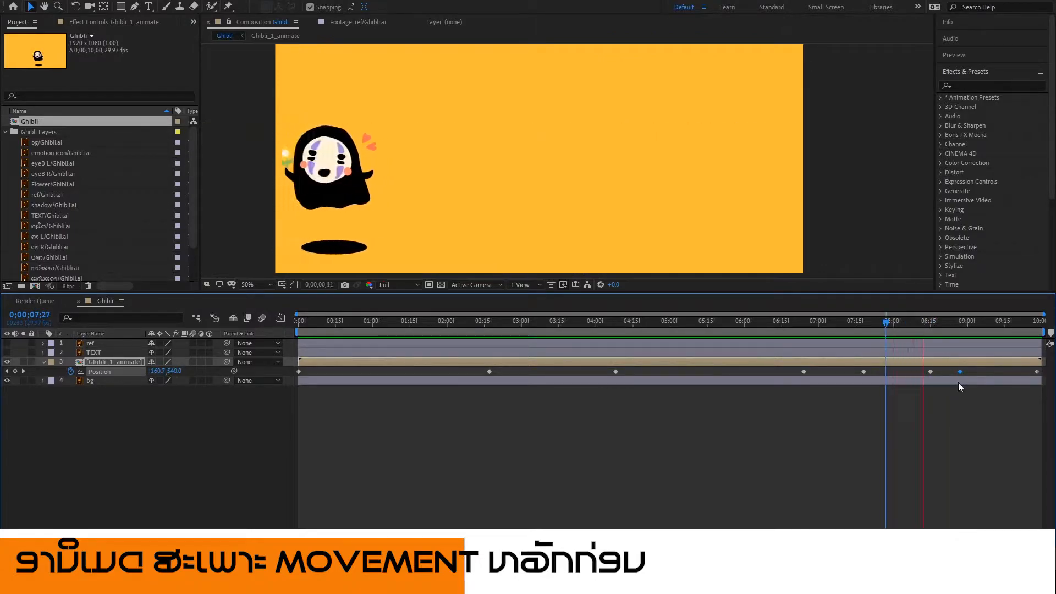
pyautogui.press('space')
# Try an X position of 158 at 8;27 with all Position keyframes selected, preview it, and undo the change.
pyautogui.moveTo(919, 324); pyautogui.dragTo(931, 324)
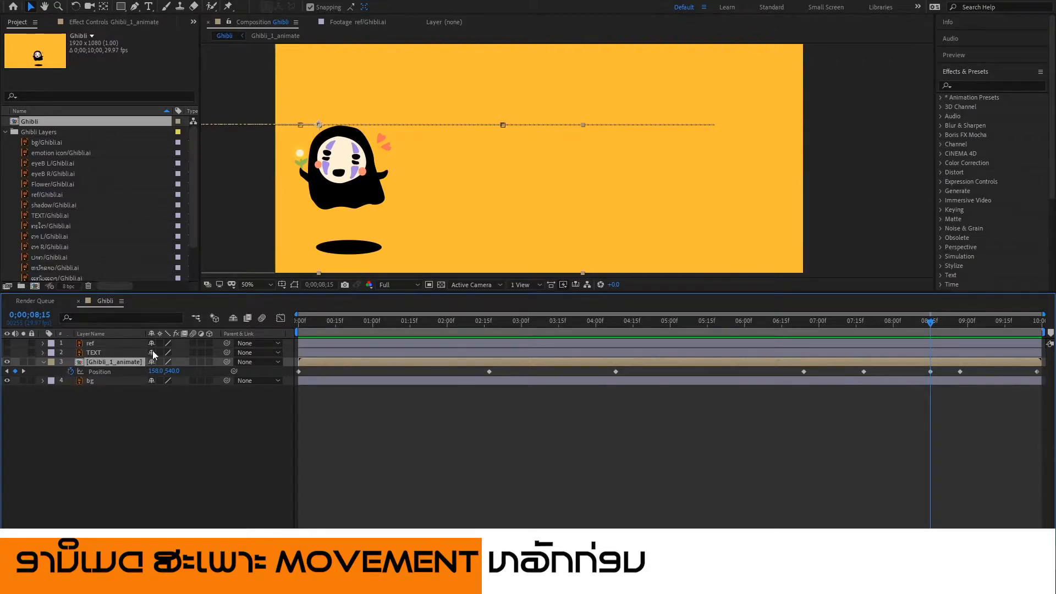
pyautogui.click(112, 371)
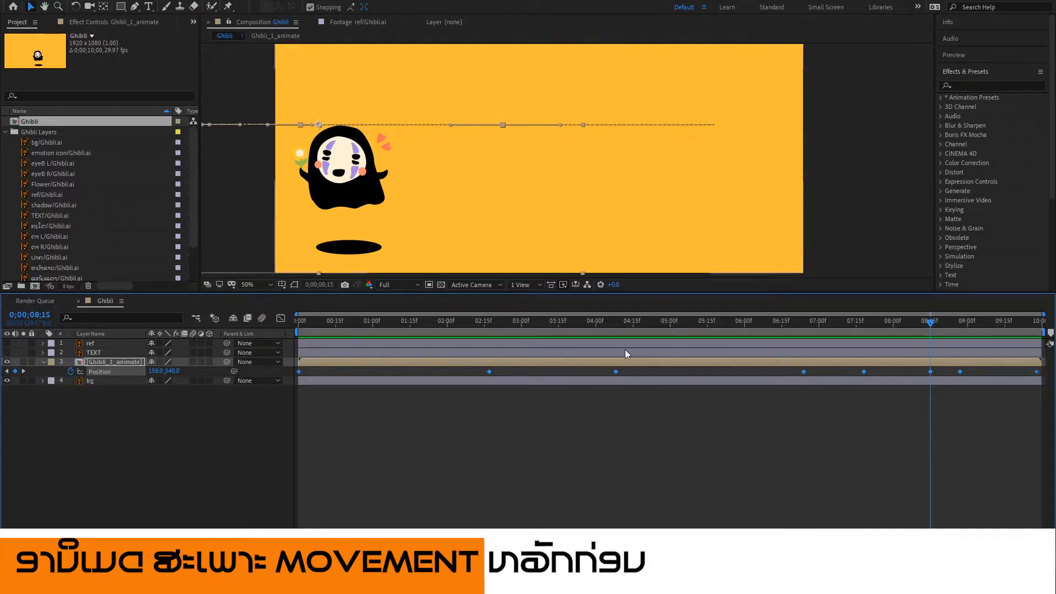
pyautogui.moveTo(954, 329); pyautogui.dragTo(961, 330)
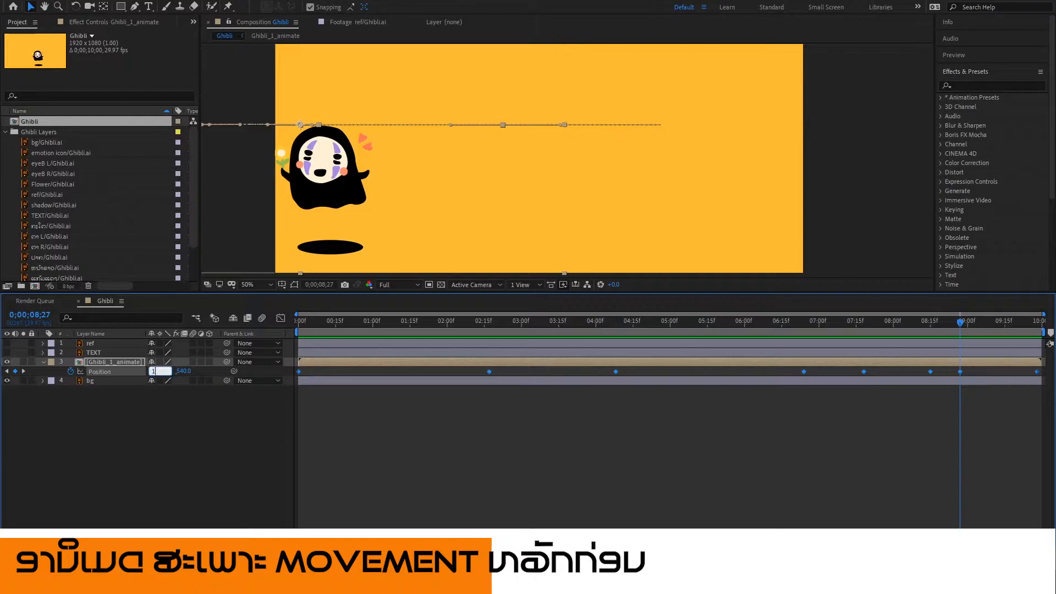
pyautogui.press('Return')
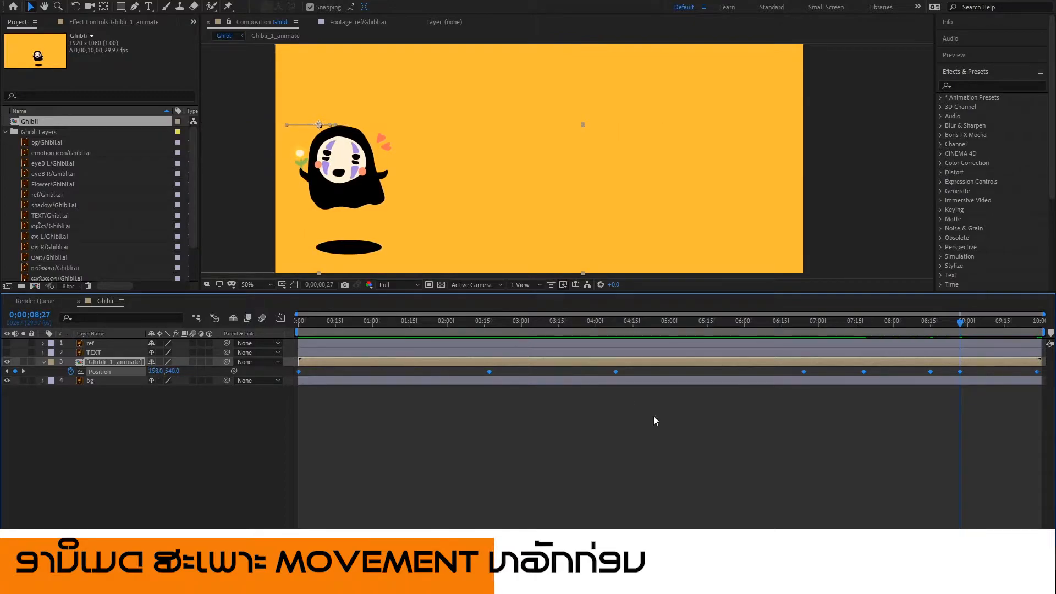
pyautogui.click(903, 325)
pyautogui.press('space')
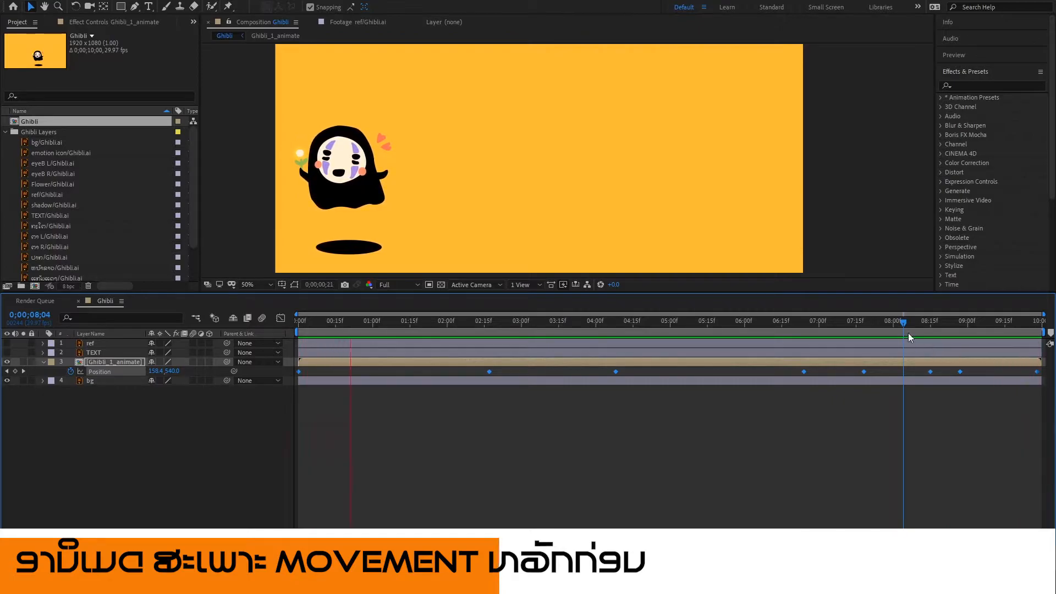
pyautogui.moveTo(867, 323); pyautogui.dragTo(852, 321)
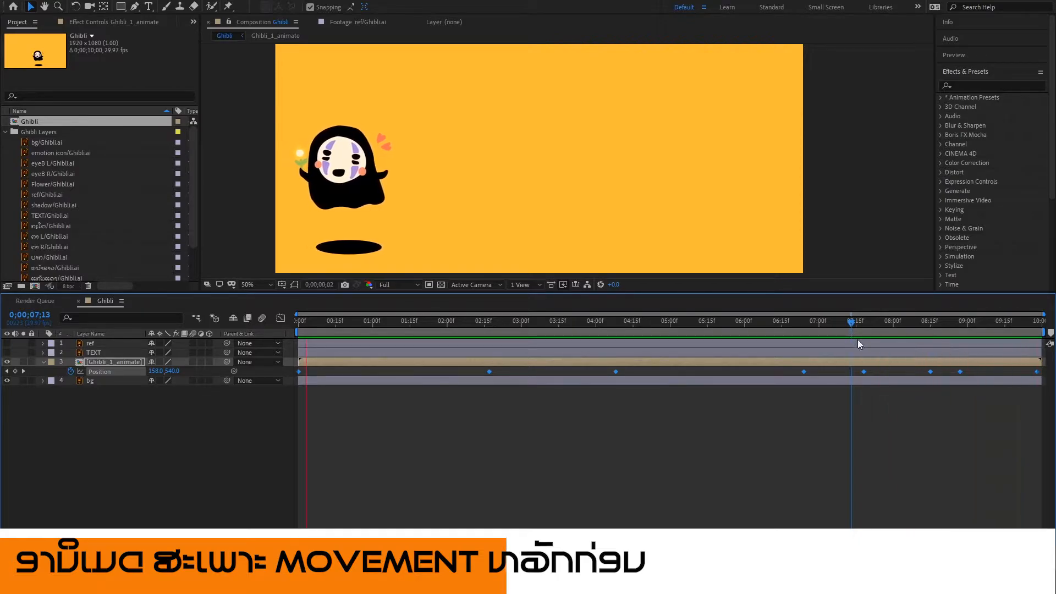
pyautogui.press('space')
pyautogui.press('k')
pyautogui.press('k')
pyautogui.press('k')
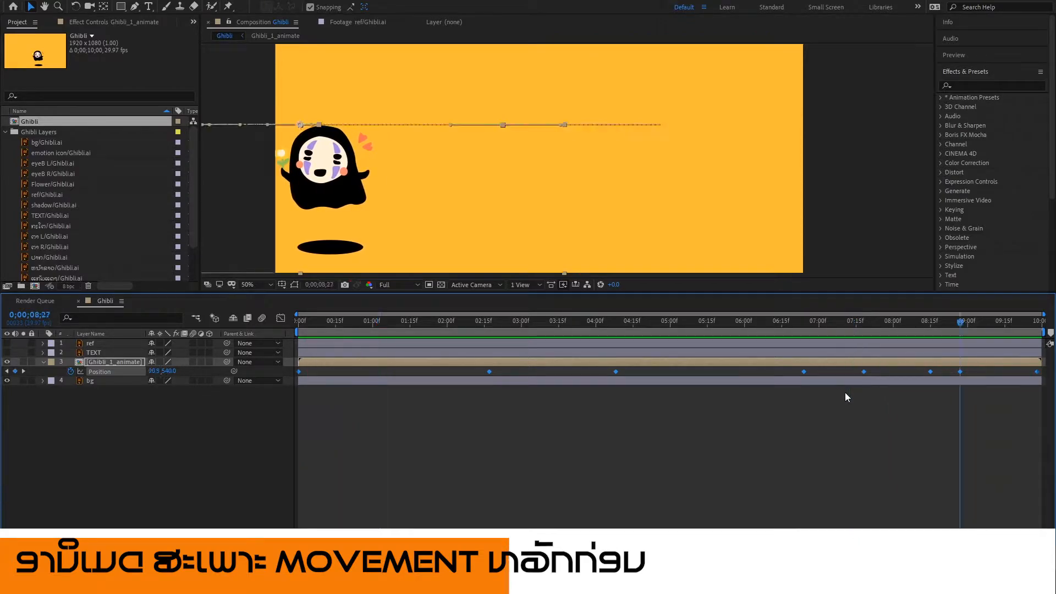
# Set the X position of only the 8;27 keyframe to 158 so the character holds still, and preview the pause.
pyautogui.click(922, 422)
pyautogui.click(960, 372)
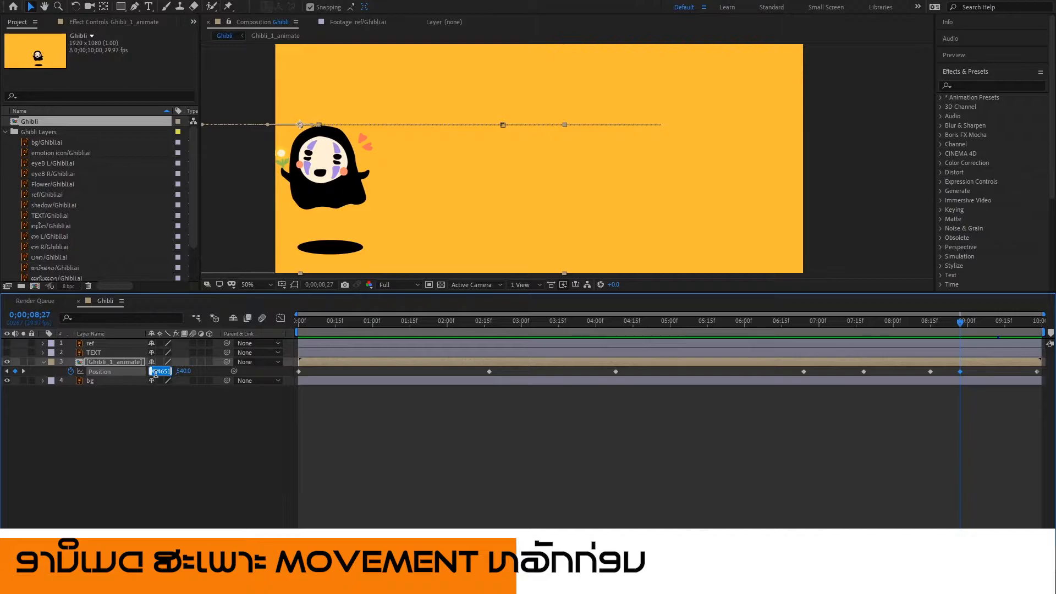
pyautogui.write('158')
pyautogui.press('Return')
pyautogui.click(895, 324)
pyautogui.press('space')
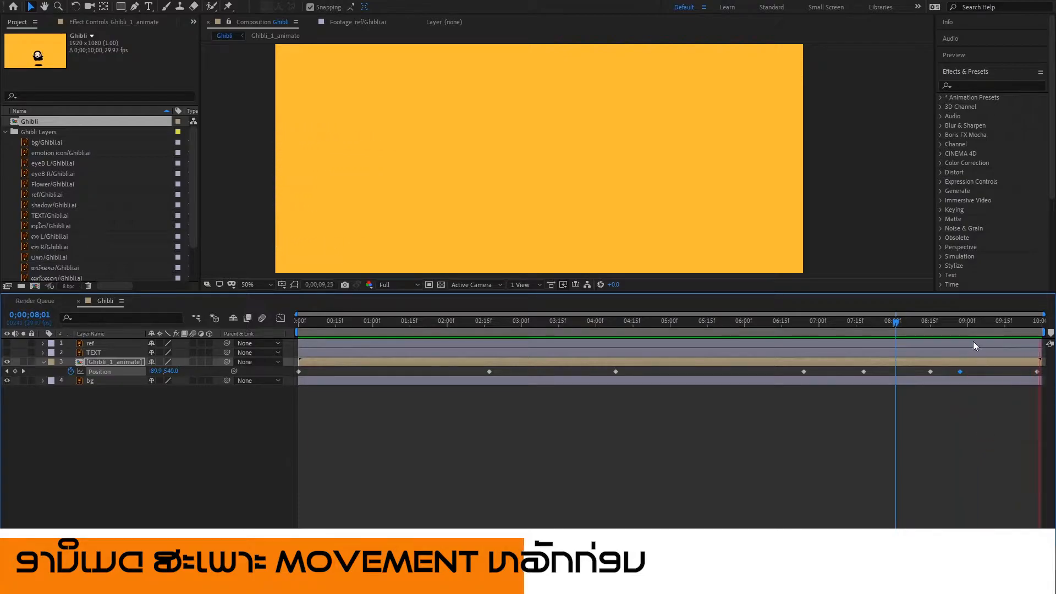
pyautogui.moveTo(907, 320)
pyautogui.mouseDown()
pyautogui.moveTo(929, 328)
pyautogui.moveTo(909, 328)
pyautogui.mouseUp()
pyautogui.press('space')
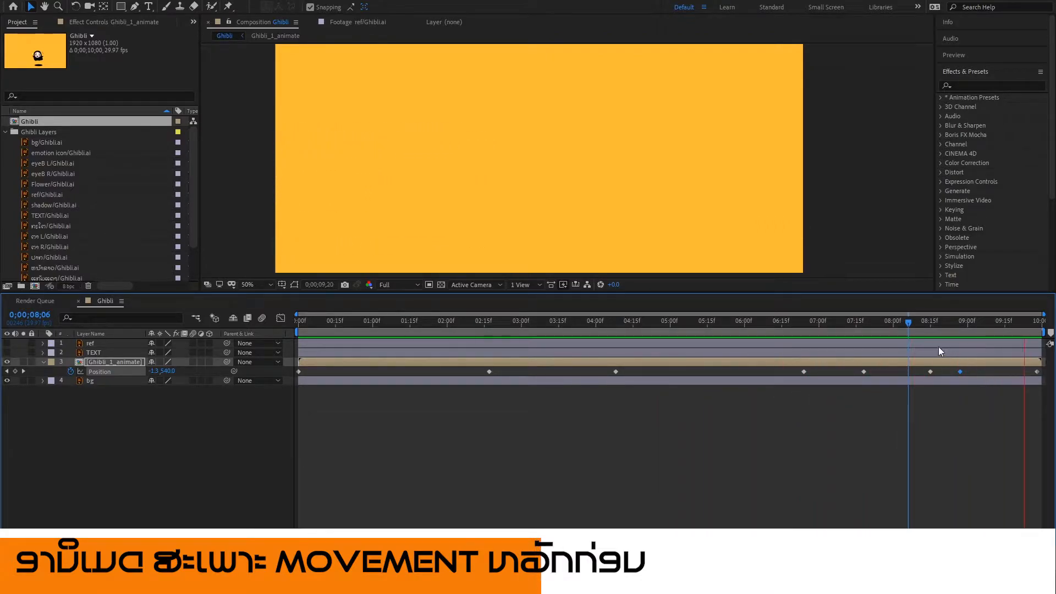
# Speed up the re-entrance by moving the fifth Position keyframe to about 7;22, previewing before and after.
pyautogui.click(850, 325)
pyautogui.press('space')
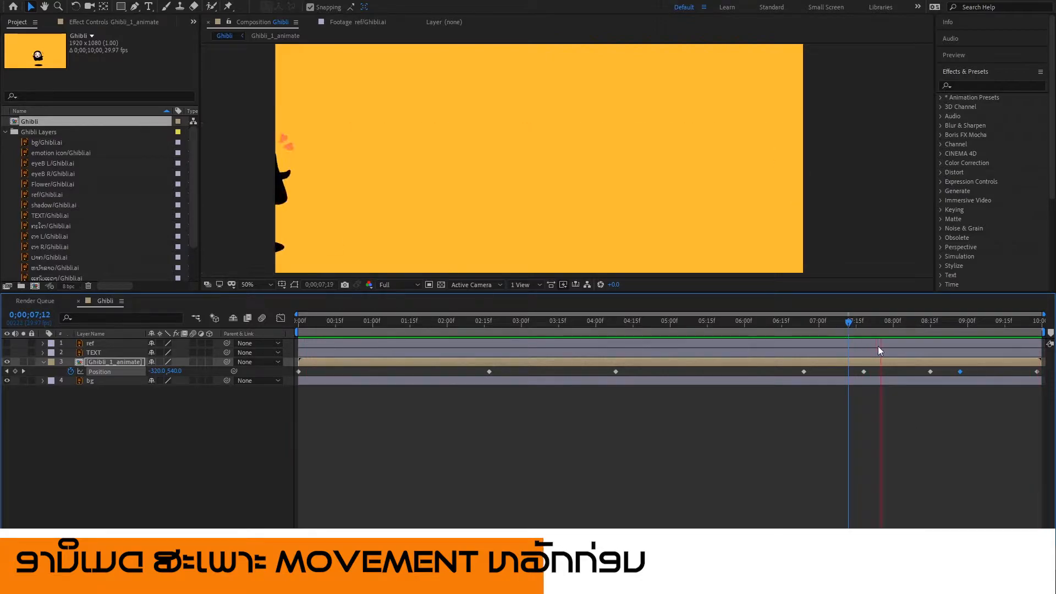
pyautogui.moveTo(864, 371); pyautogui.dragTo(873, 371)
pyautogui.click(862, 326)
pyautogui.press('space')
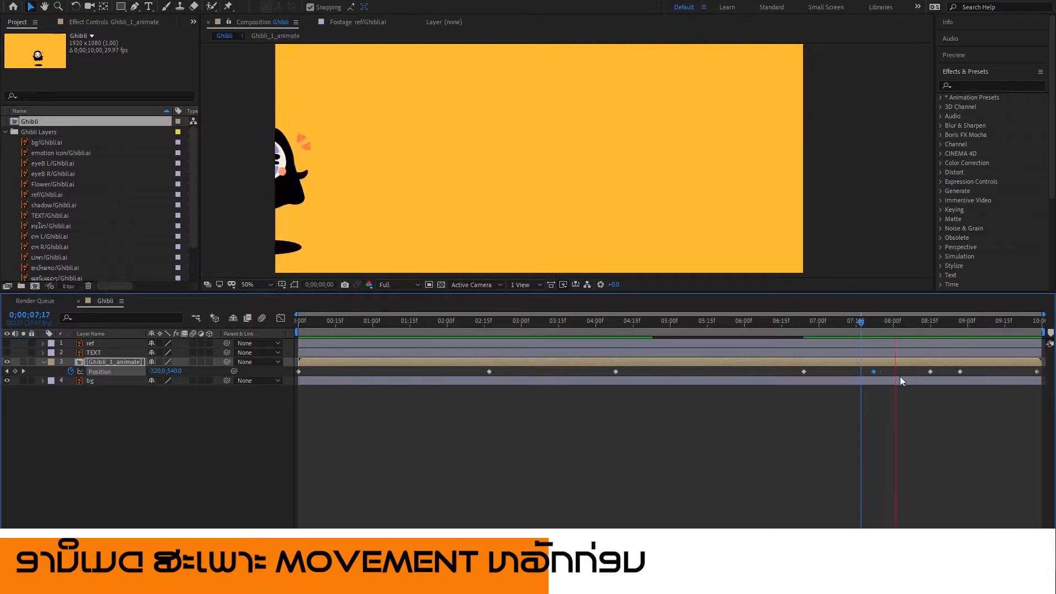
# Move the last Position keyframe earlier, to about 9;18, and preview the faster exit.
pyautogui.moveTo(865, 328); pyautogui.dragTo(1018, 331)
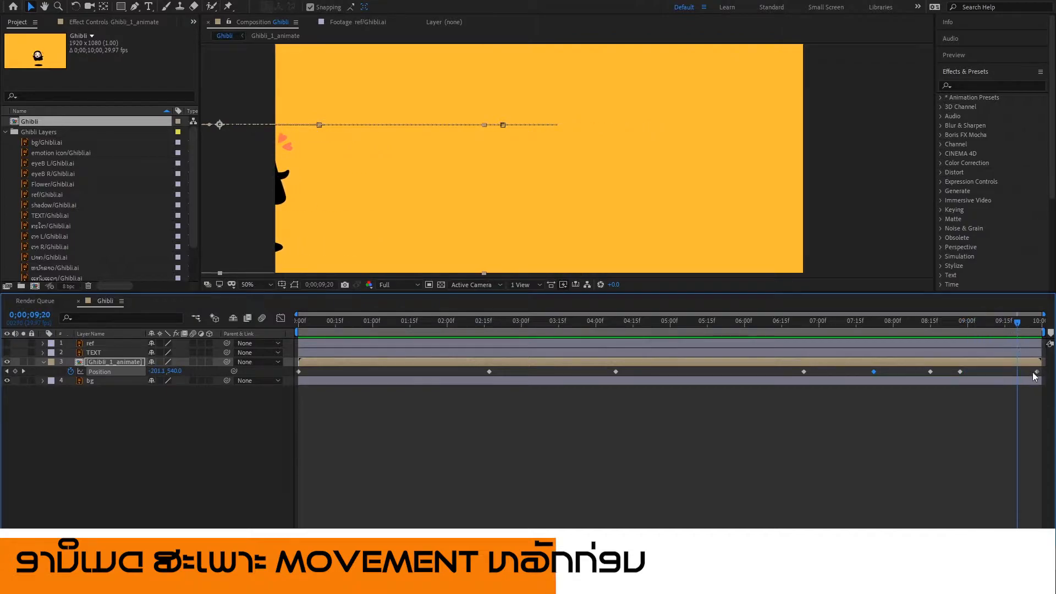
pyautogui.moveTo(1037, 372); pyautogui.dragTo(1012, 373)
pyautogui.click(922, 326)
pyautogui.press('space')
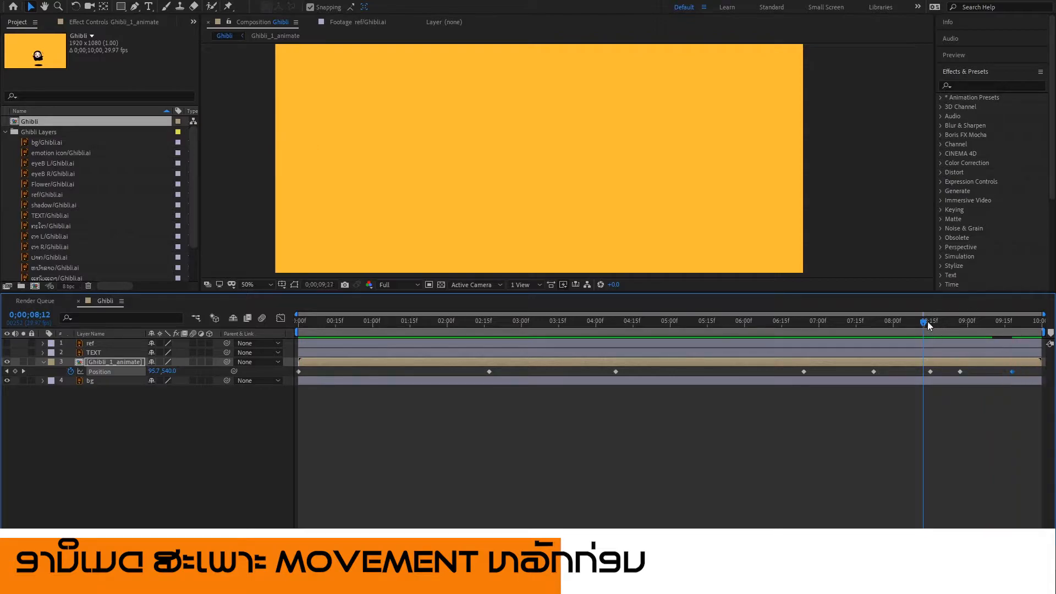
# Apply Easy Ease to all Position keyframes of the character pre-comp and preview the whole movement from the start.
pyautogui.click(883, 322)
pyautogui.moveTo(1029, 372); pyautogui.dragTo(297, 373)
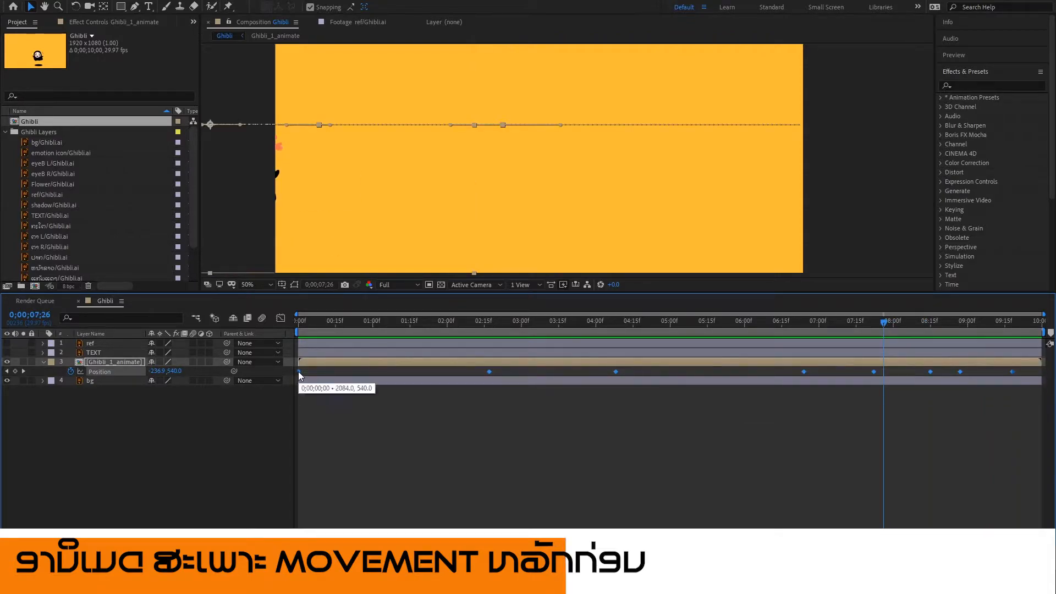
pyautogui.press('F9')
pyautogui.click(391, 389)
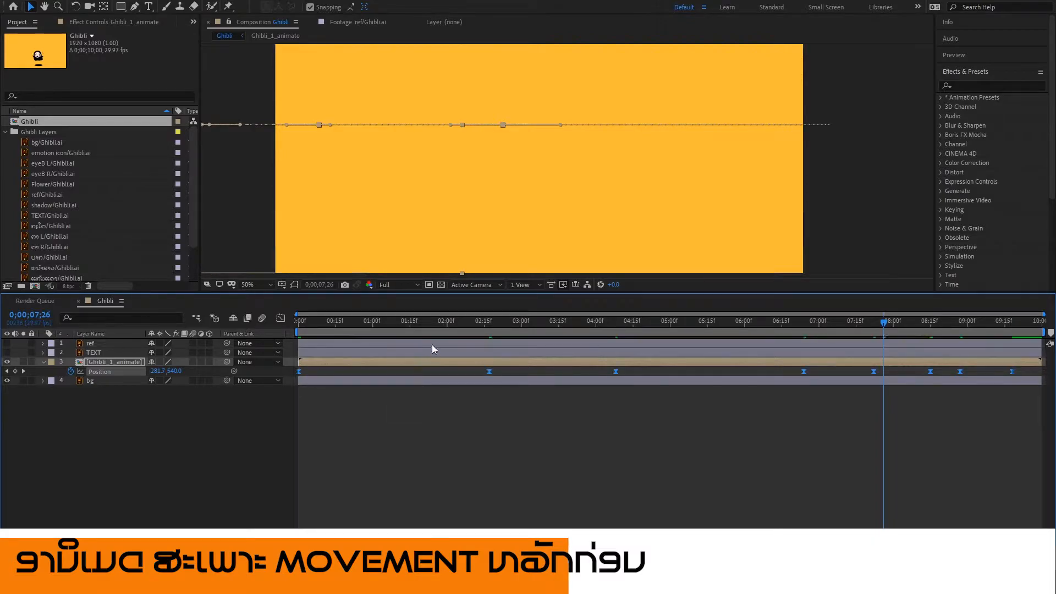
pyautogui.press('space')
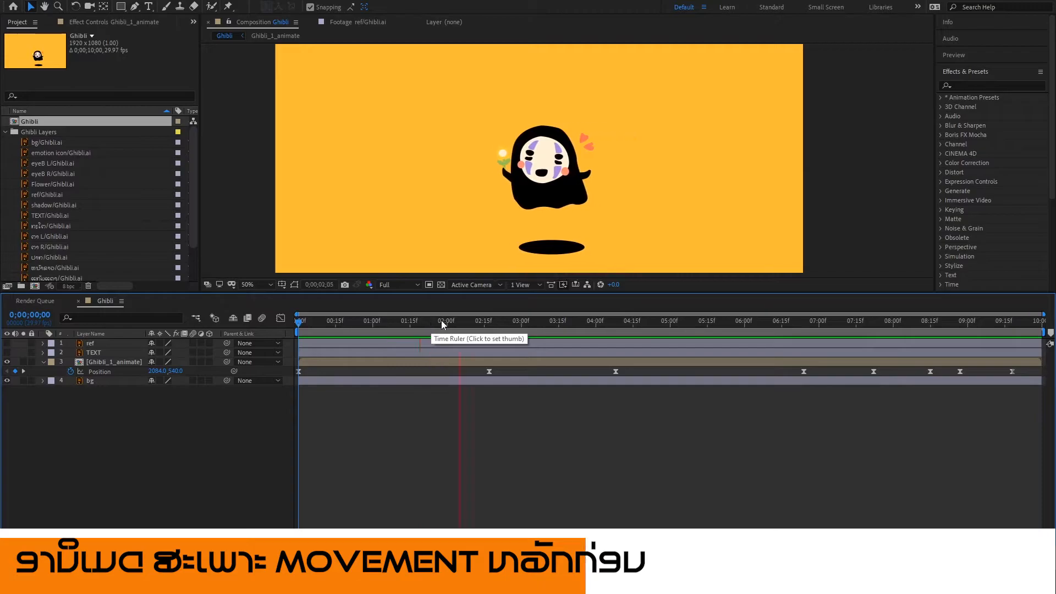
pyautogui.moveTo(434, 323); pyautogui.dragTo(503, 432)
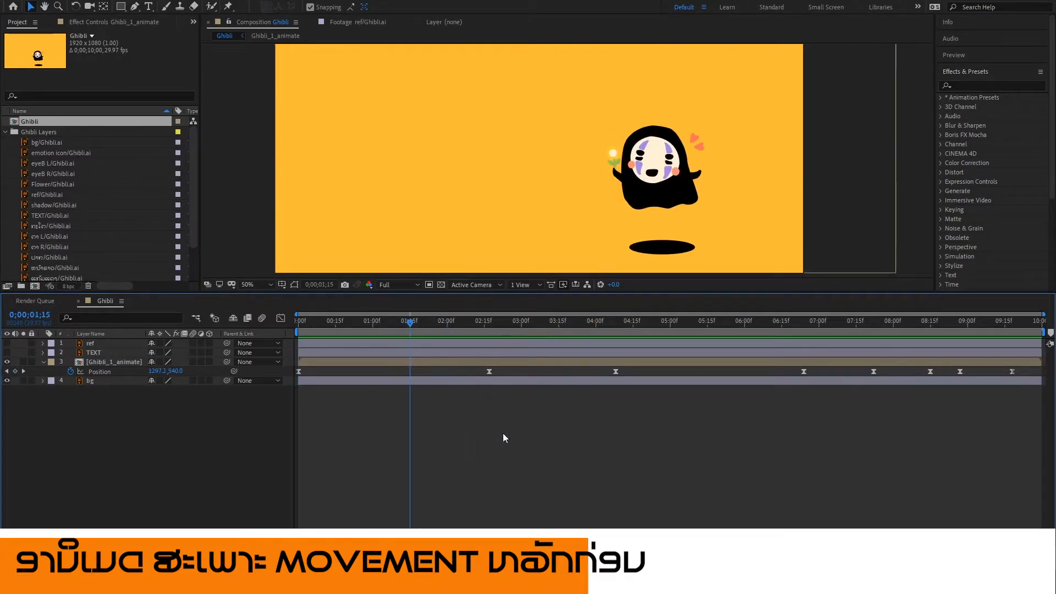
# Save the project in the Desktop's reference folder under a file name beginning with Ghibli_An.
pyautogui.hotkey('ctrl', 's')
pyautogui.click(37, 90)
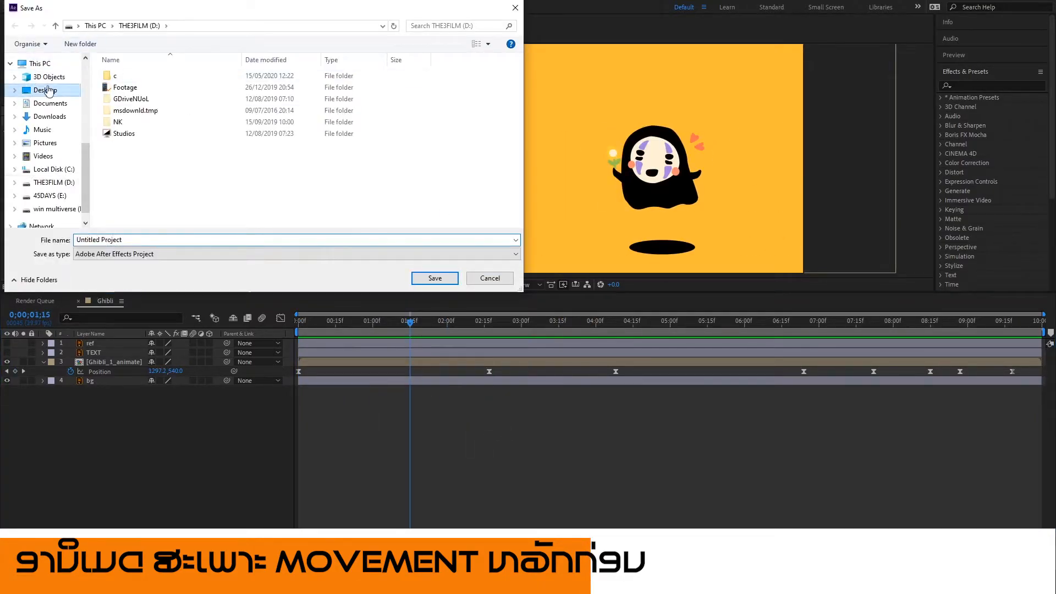
pyautogui.click(130, 112)
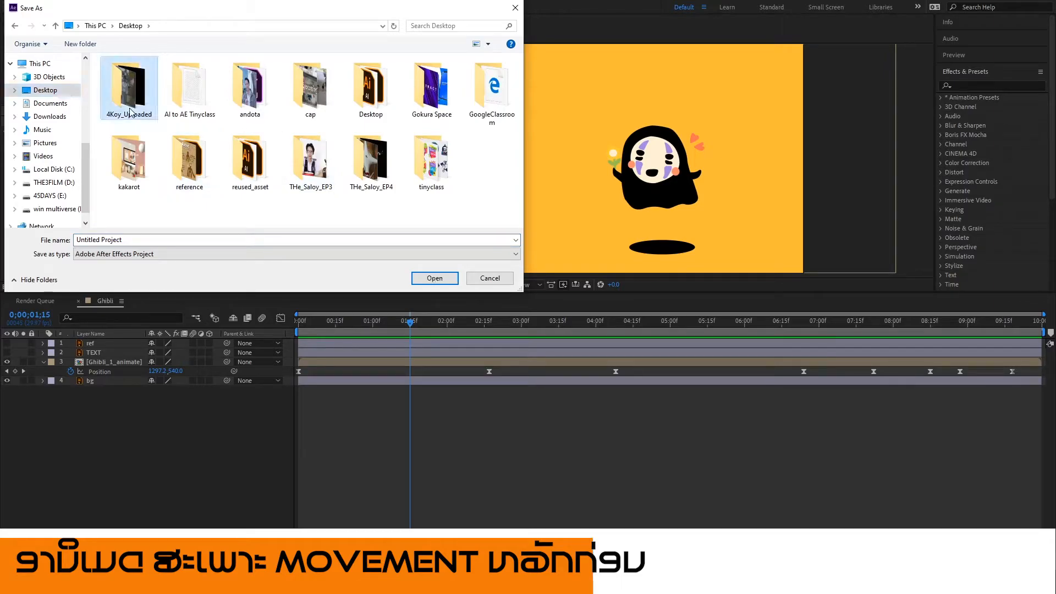
pyautogui.doubleClick(187, 165)
pyautogui.click(204, 237)
pyautogui.write('Ghibli.ai')
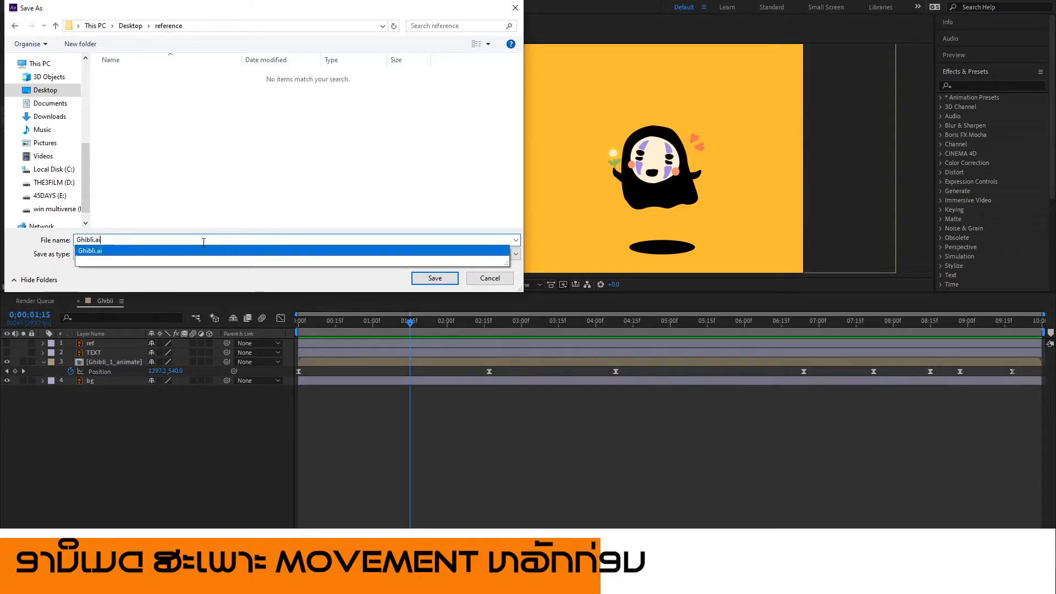
pyautogui.press('Left')
pyautogui.press('Left')
pyautogui.press('Left')
pyautogui.press('BackSpace')
pyautogui.write('_')
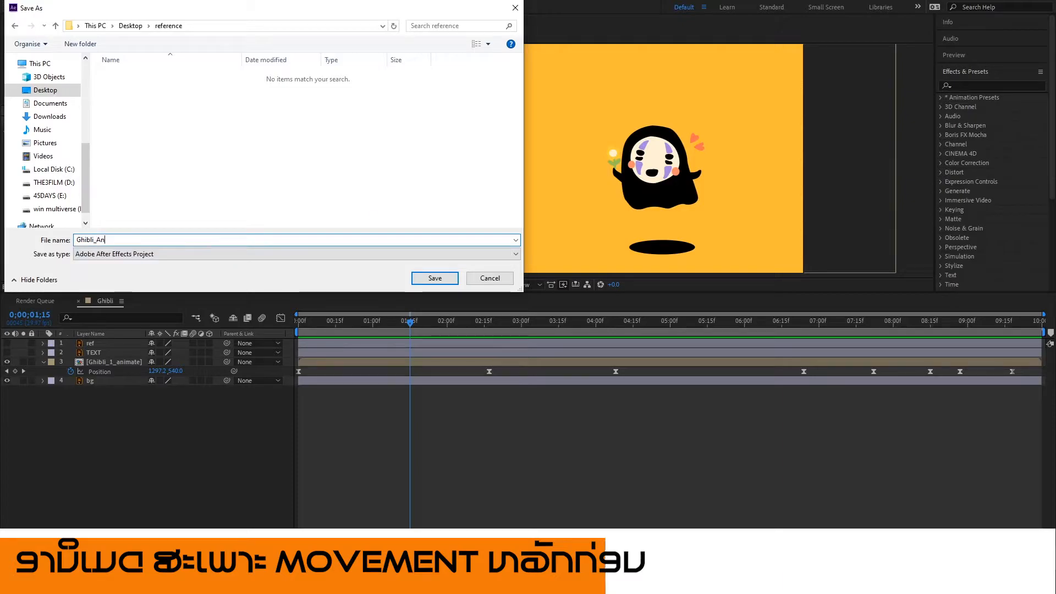
pyautogui.press('Return')
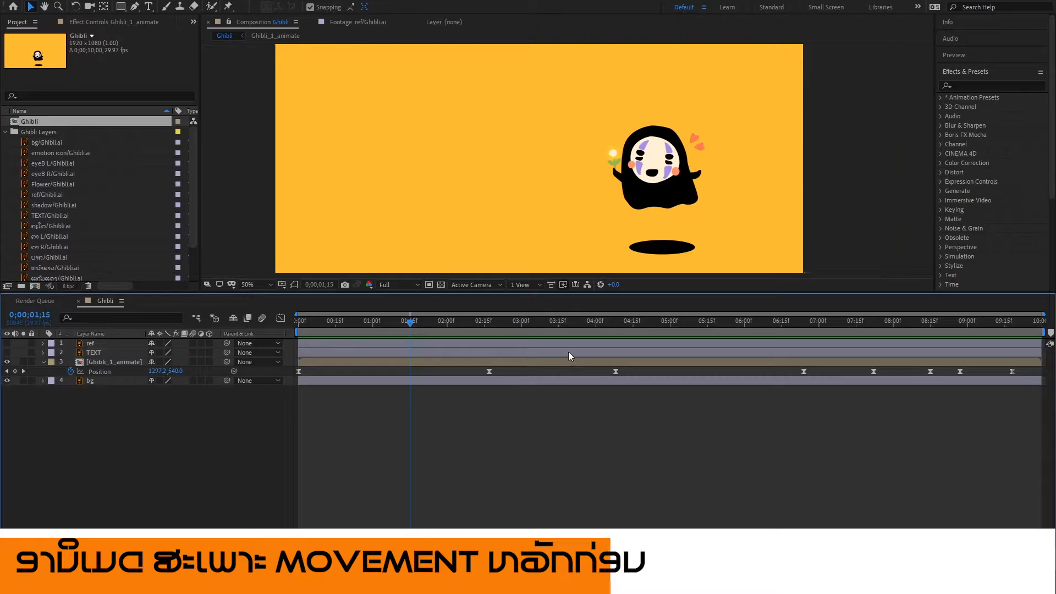
# Play the eased movement from 1;15 to 3;03 and open the Graph Editor.
pyautogui.press('space')
pyautogui.press('space')
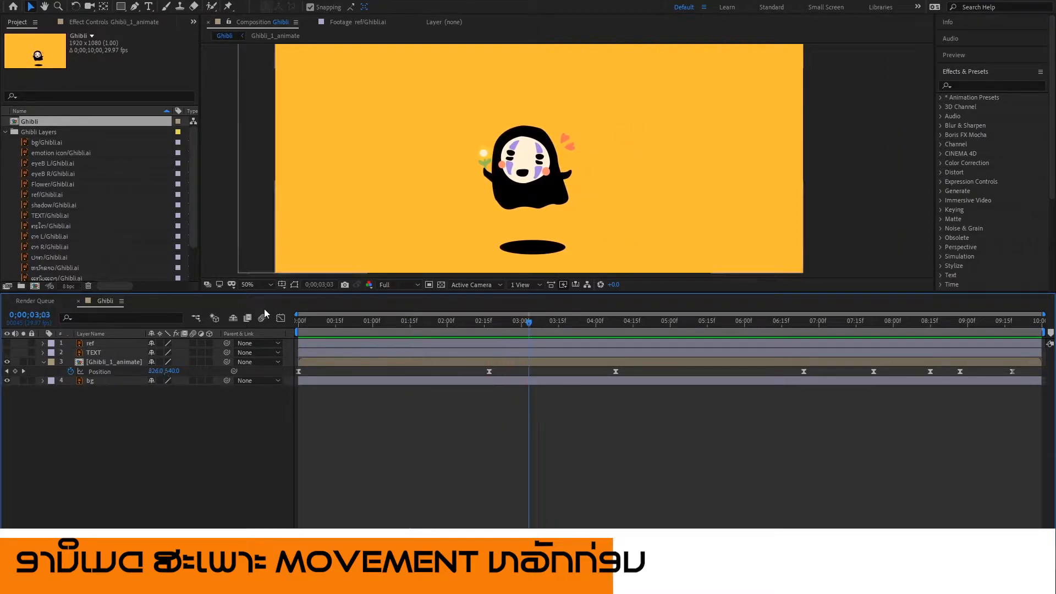
pyautogui.click(281, 319)
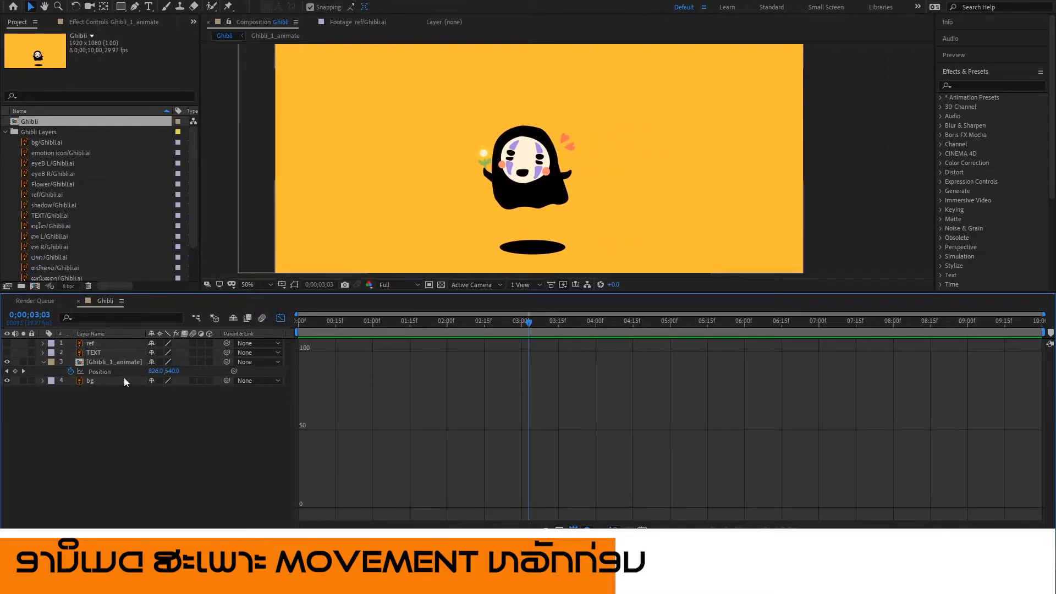
# Show the speed graph of the character pre-comp's Position and preview the first move from the start.
pyautogui.click(103, 372)
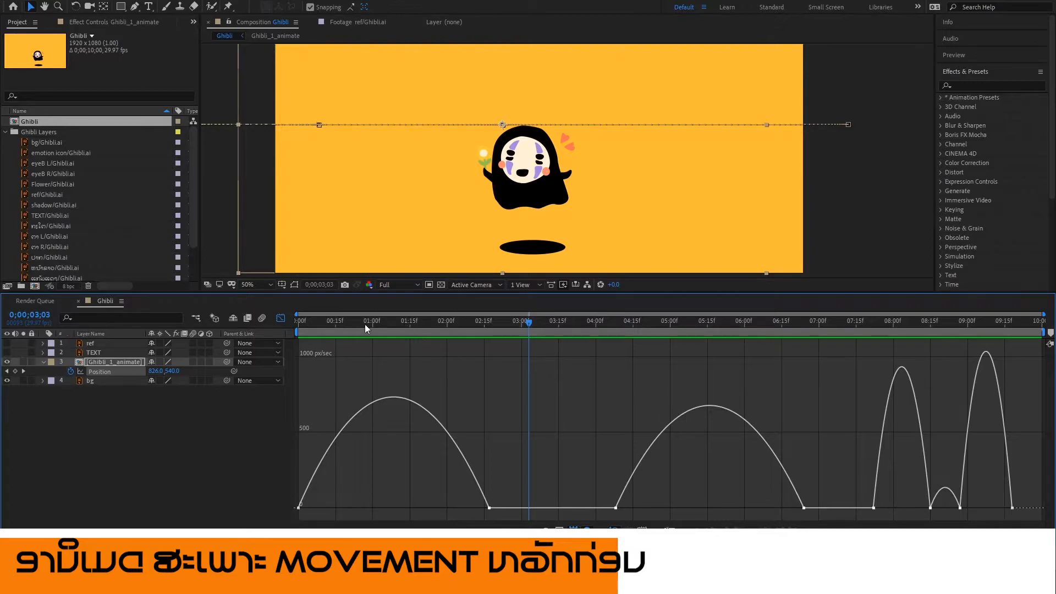
pyautogui.press('Home')
pyautogui.press('space')
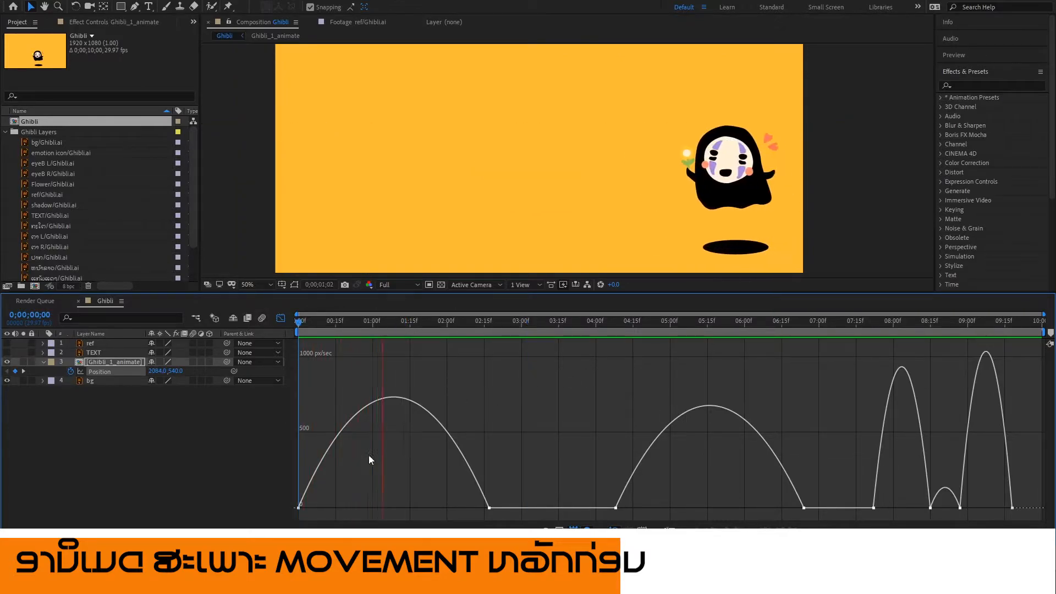
pyautogui.press('space')
# Lengthen the ease handles at both ends of the first Position move (0;00 to about 2;17) for a sharper speed peak, and preview it.
pyautogui.click(299, 508)
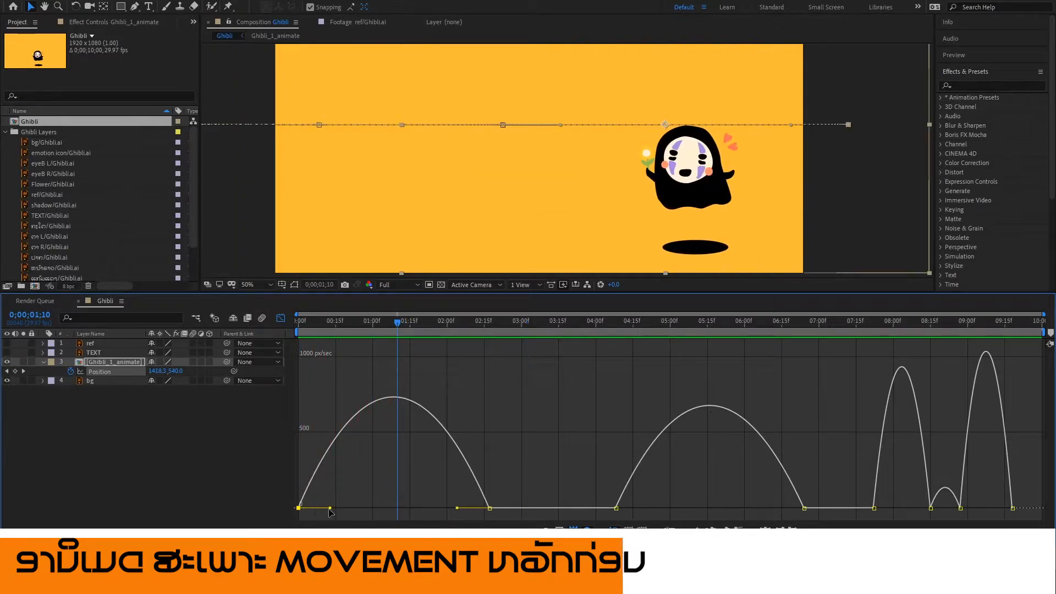
pyautogui.moveTo(330, 508); pyautogui.dragTo(350, 507)
pyautogui.moveTo(457, 507); pyautogui.dragTo(439, 508)
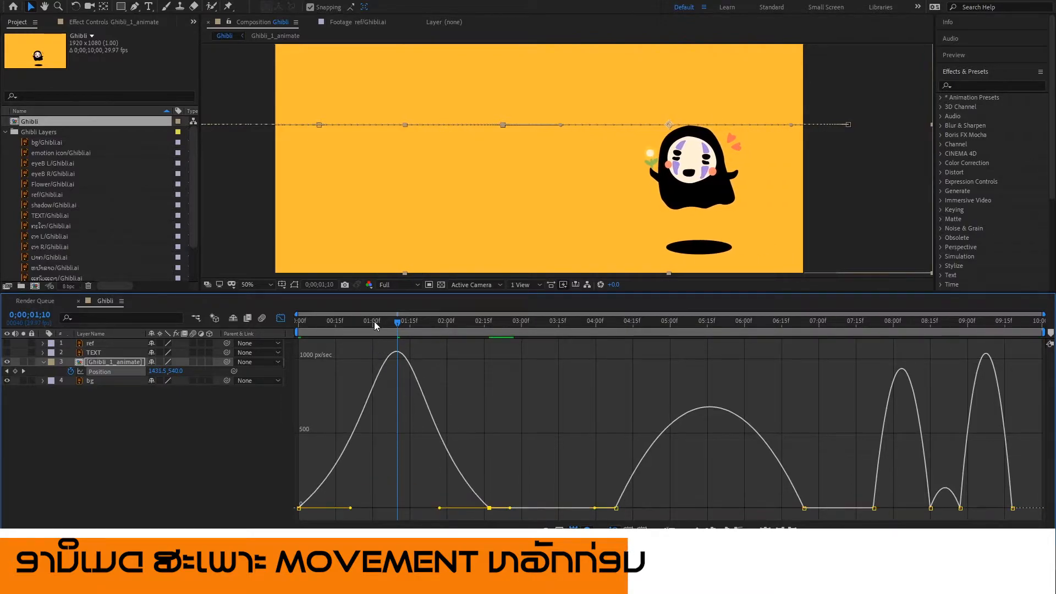
pyautogui.press('Home')
pyautogui.press('space')
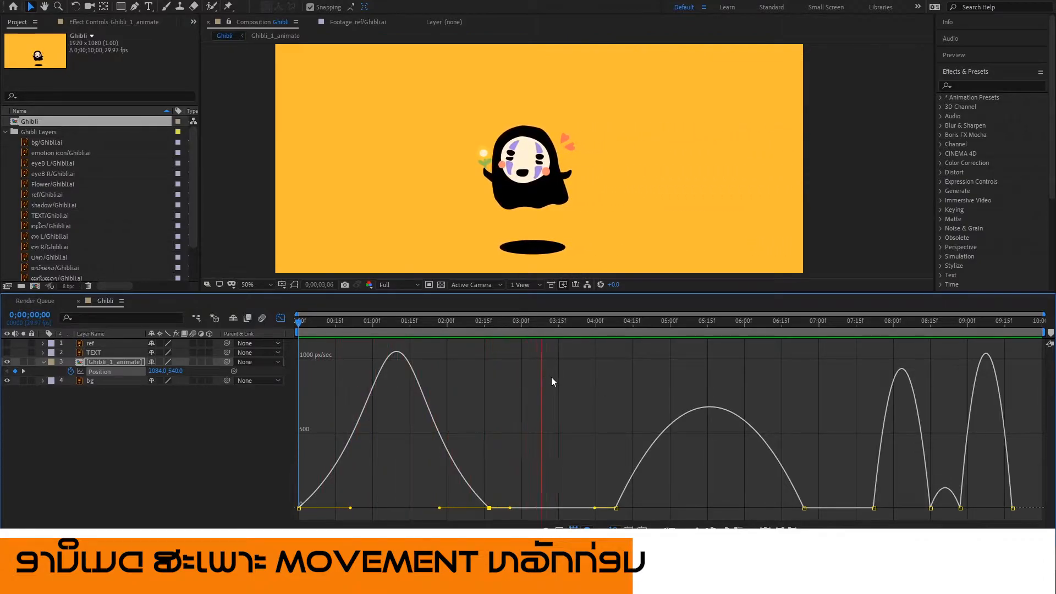
pyautogui.press('space')
# Lengthen the ease handles of the second Position move, from about 4;08 to 6;24, and preview the whole movement from the start.
pyautogui.click(617, 507)
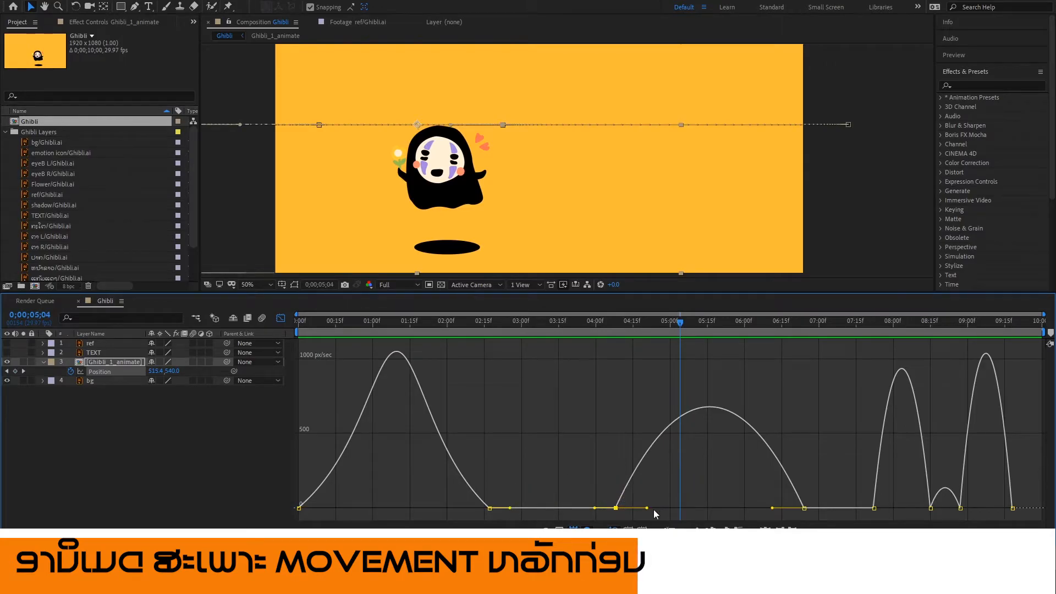
pyautogui.moveTo(647, 508); pyautogui.dragTo(666, 508)
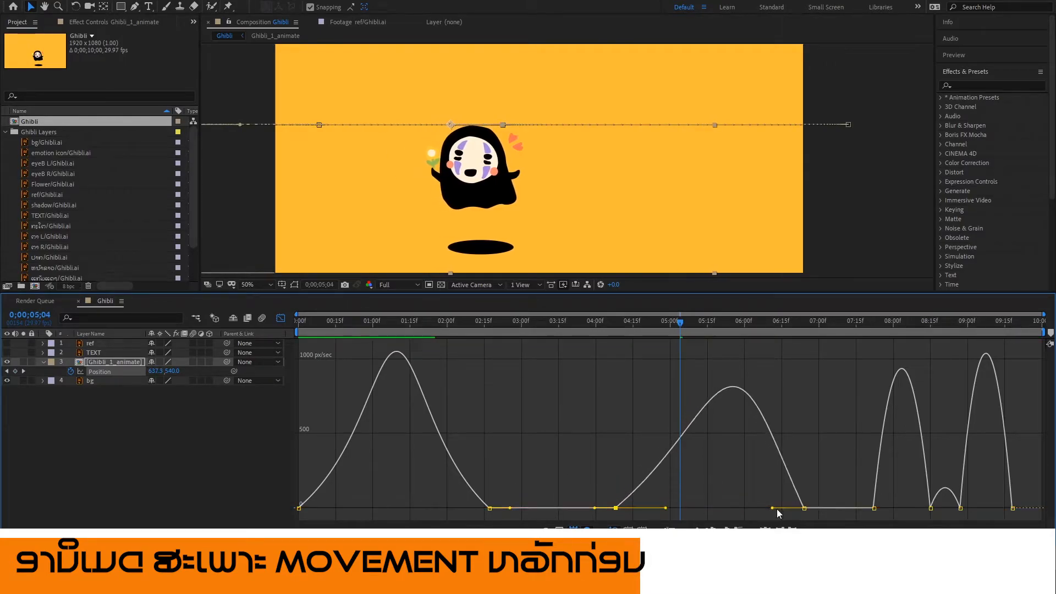
pyautogui.moveTo(772, 508); pyautogui.dragTo(748, 508)
pyautogui.click(636, 320)
pyautogui.moveTo(584, 325); pyautogui.dragTo(469, 325)
pyautogui.click(490, 508)
pyautogui.moveTo(511, 508); pyautogui.dragTo(530, 486)
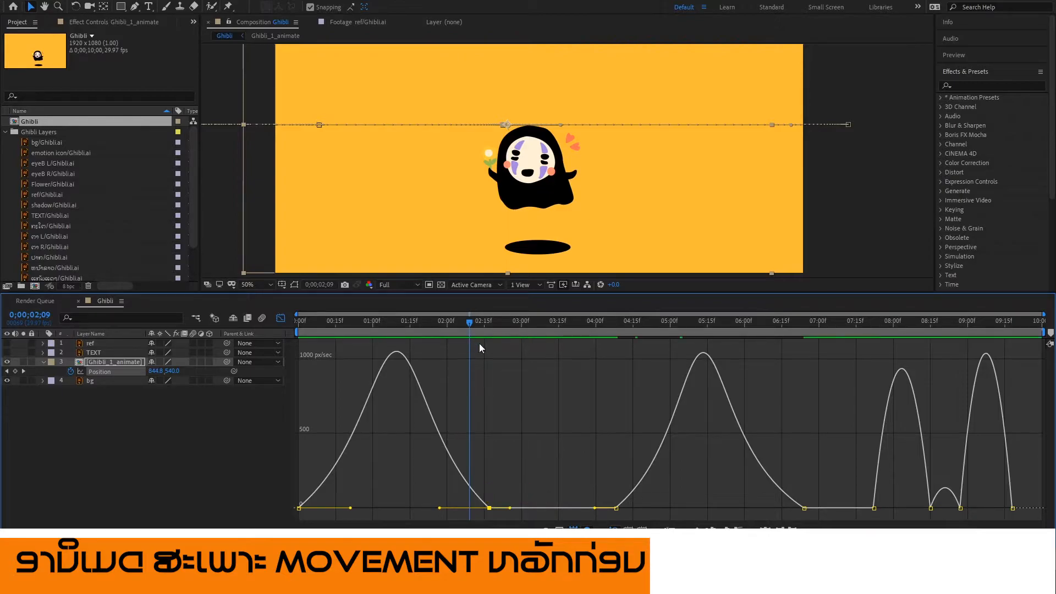
pyautogui.press('Home')
pyautogui.press('space')
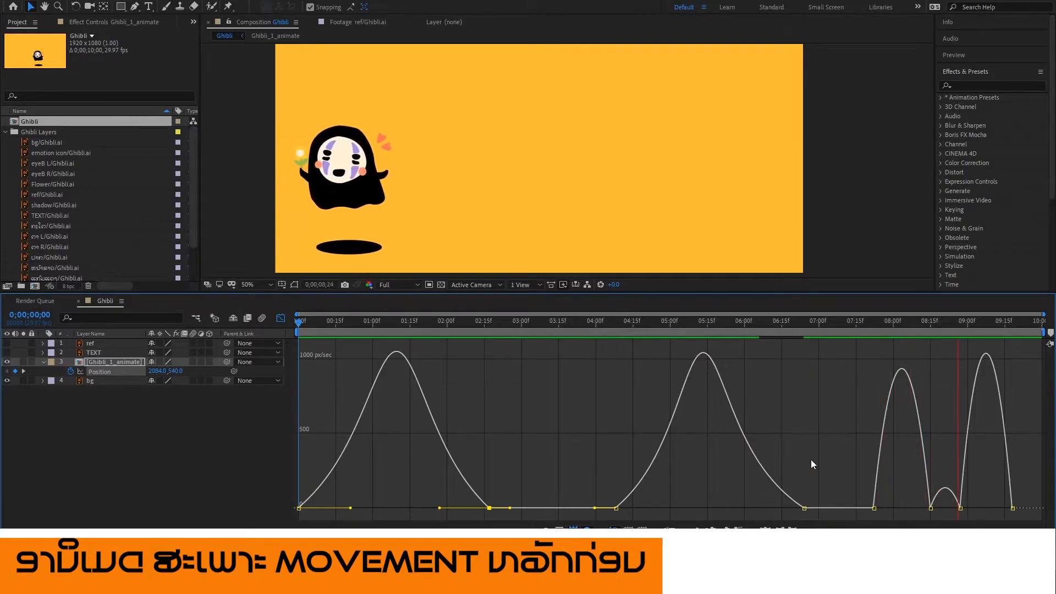
# Lengthen the ease handles of the short Position move from about 8;15 to 8;27 and preview it from 7;25.
pyautogui.moveTo(901, 325); pyautogui.dragTo(929, 324)
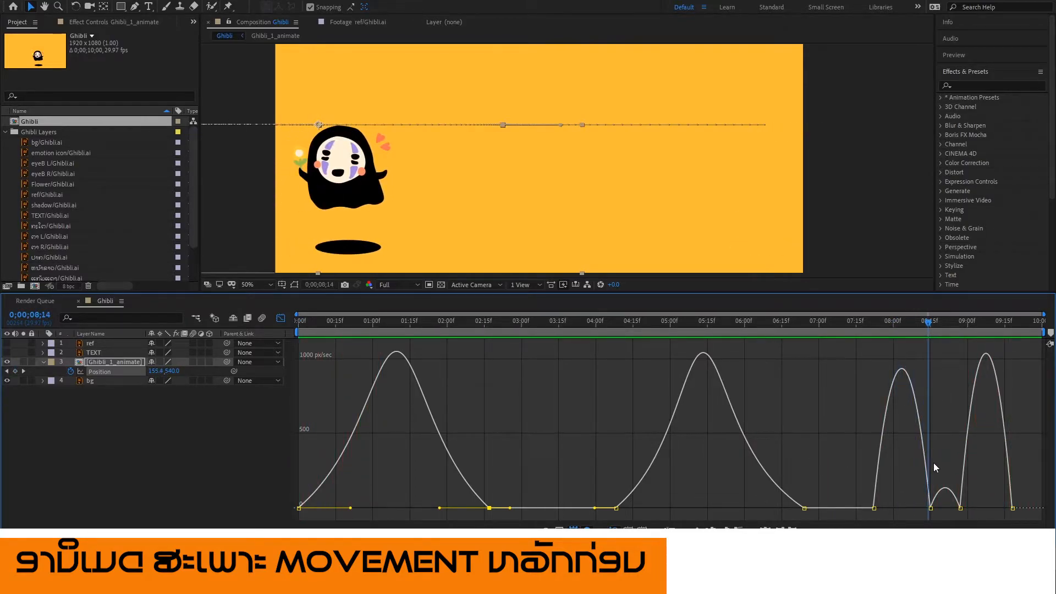
pyautogui.click(931, 508)
pyautogui.moveTo(936, 509); pyautogui.dragTo(950, 509)
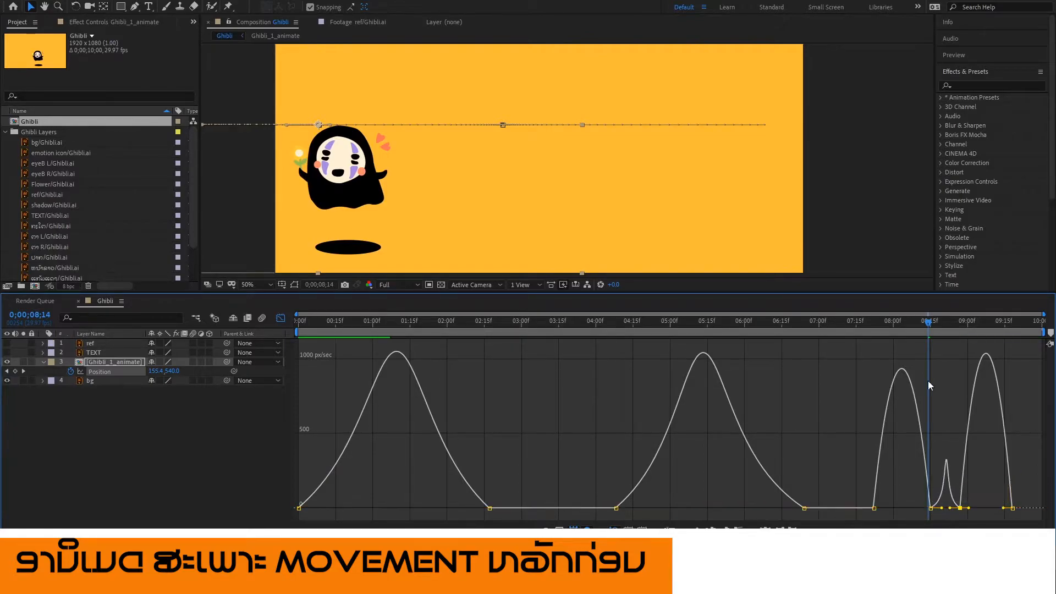
pyautogui.click(881, 324)
pyautogui.press('space')
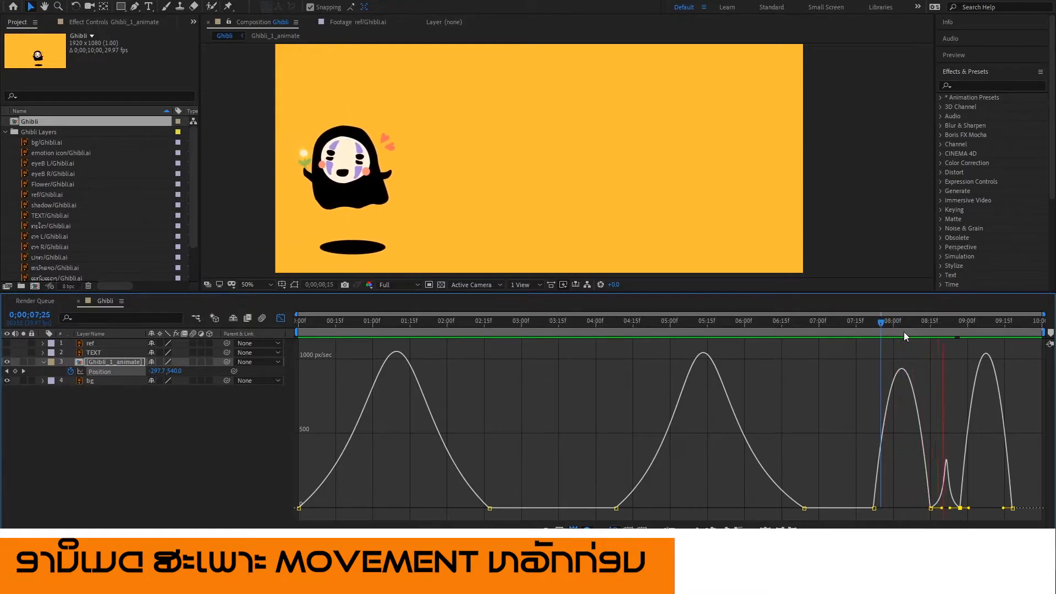
# Lengthen the ease handles of the Position moves from about 7;22 to 8;15 and 8;27 to 9;18, and preview them.
pyautogui.click(874, 507)
pyautogui.moveTo(883, 508); pyautogui.dragTo(998, 509)
pyautogui.click(931, 508)
pyautogui.click(961, 508)
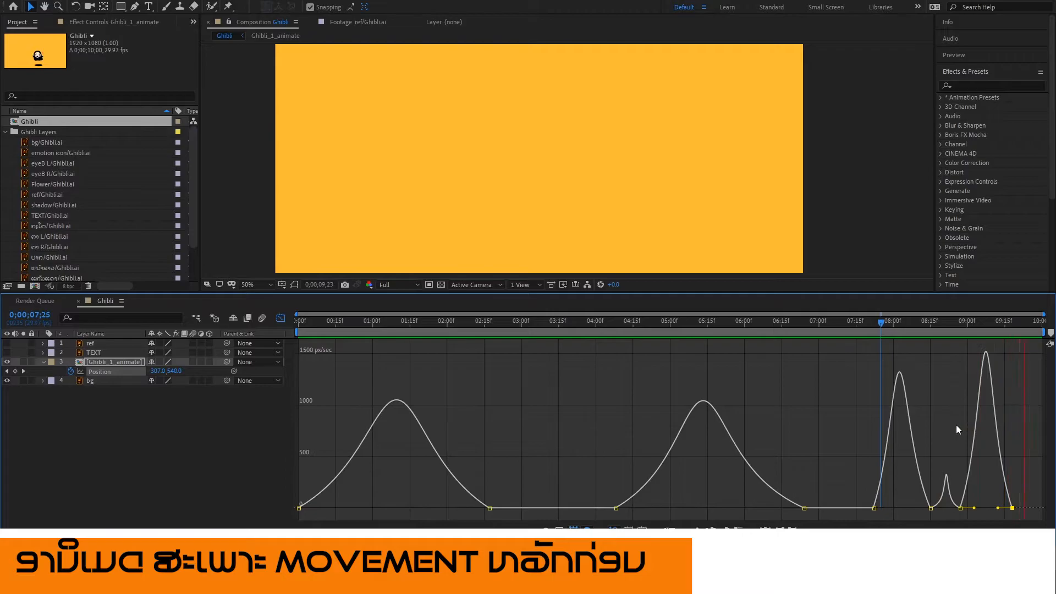
pyautogui.moveTo(925, 322); pyautogui.dragTo(954, 326)
pyautogui.press('space')
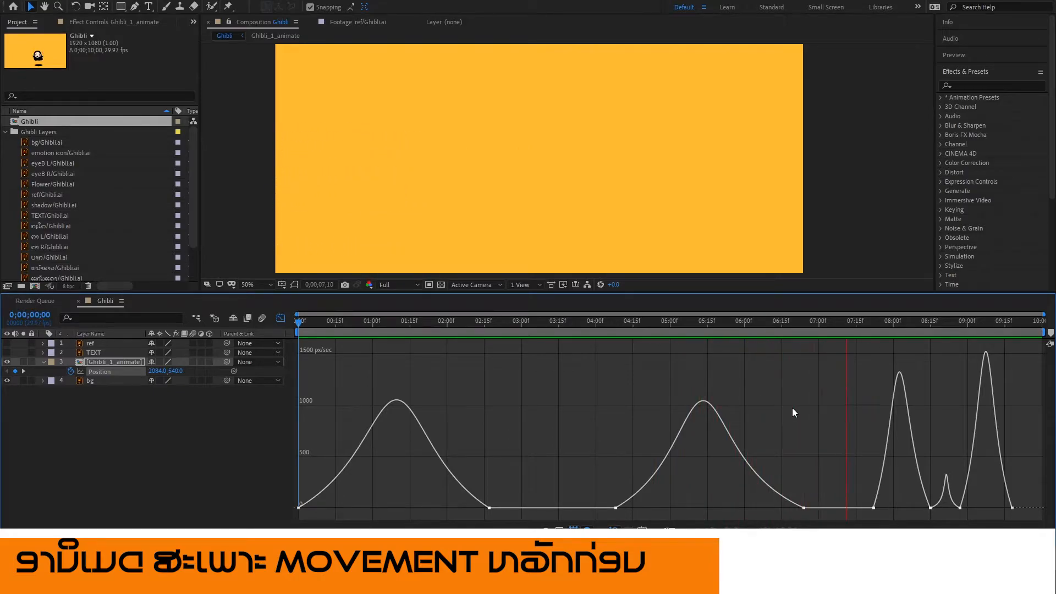
# Replay the character's complete eased movement from the start of the Ghibli composition.
pyautogui.scroll(-2, 567, 124)
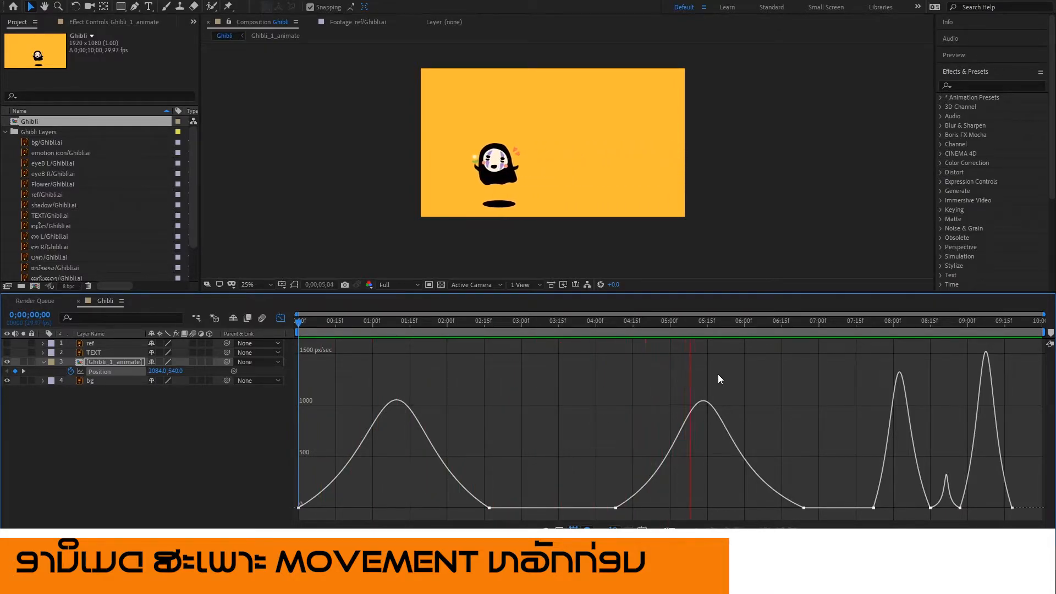
pyautogui.press('space')
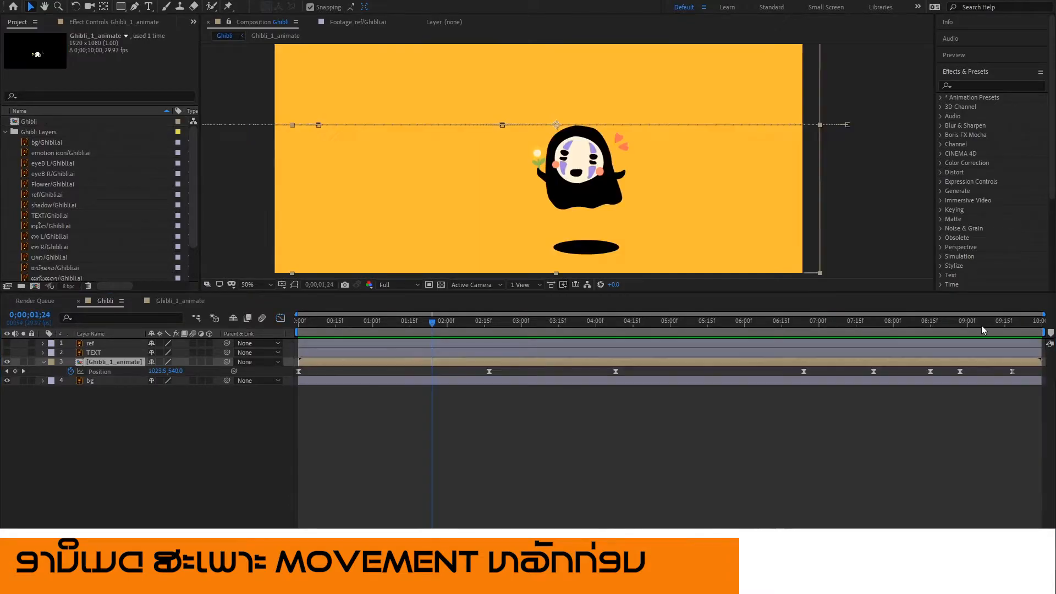
pyautogui.moveTo(432, 328); pyautogui.dragTo(298, 320)
pyautogui.press('space')
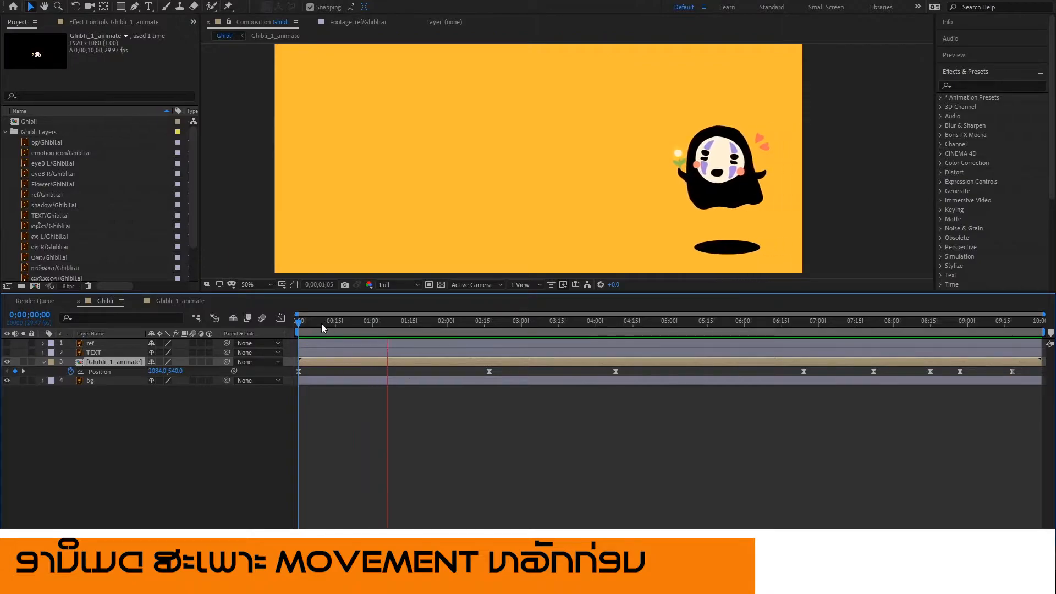
pyautogui.click(321, 321)
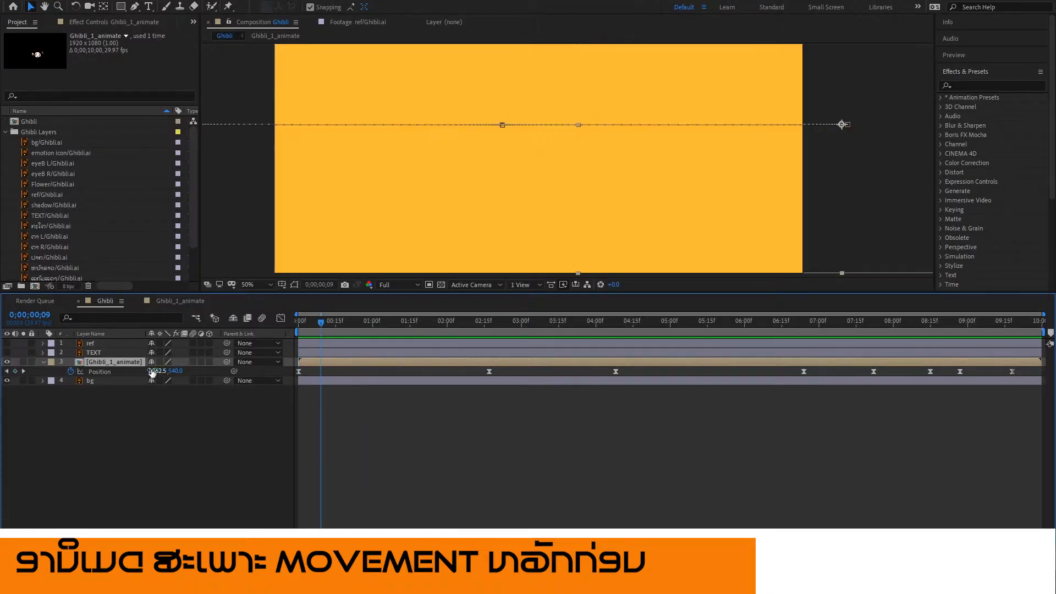
# Open the Ghibli_1_animate pre-comp, go to 2;21 and select its shadow layer.
pyautogui.doubleClick(113, 362)
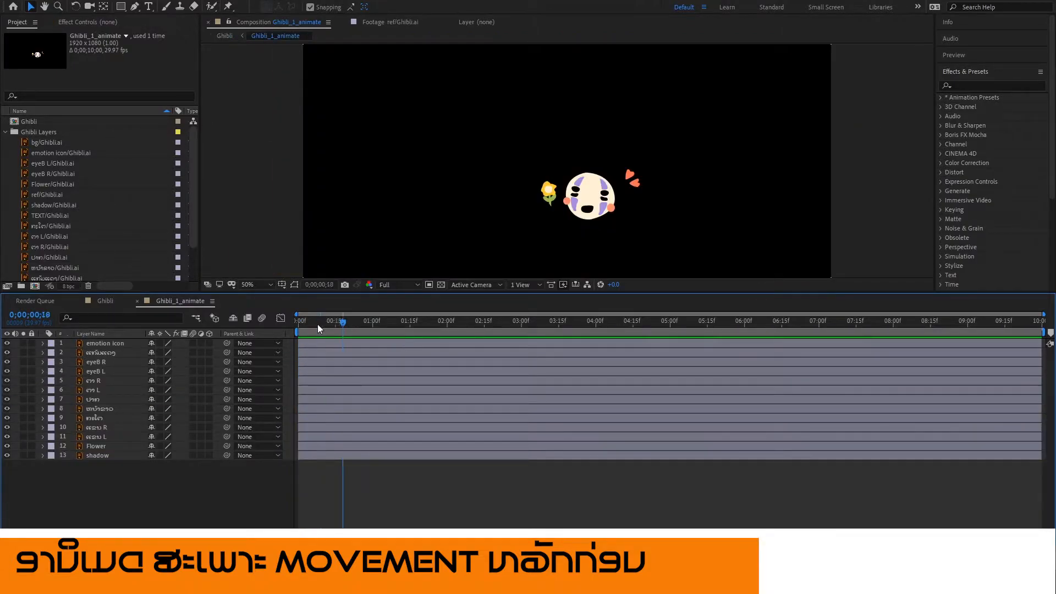
pyautogui.moveTo(337, 328); pyautogui.dragTo(499, 337)
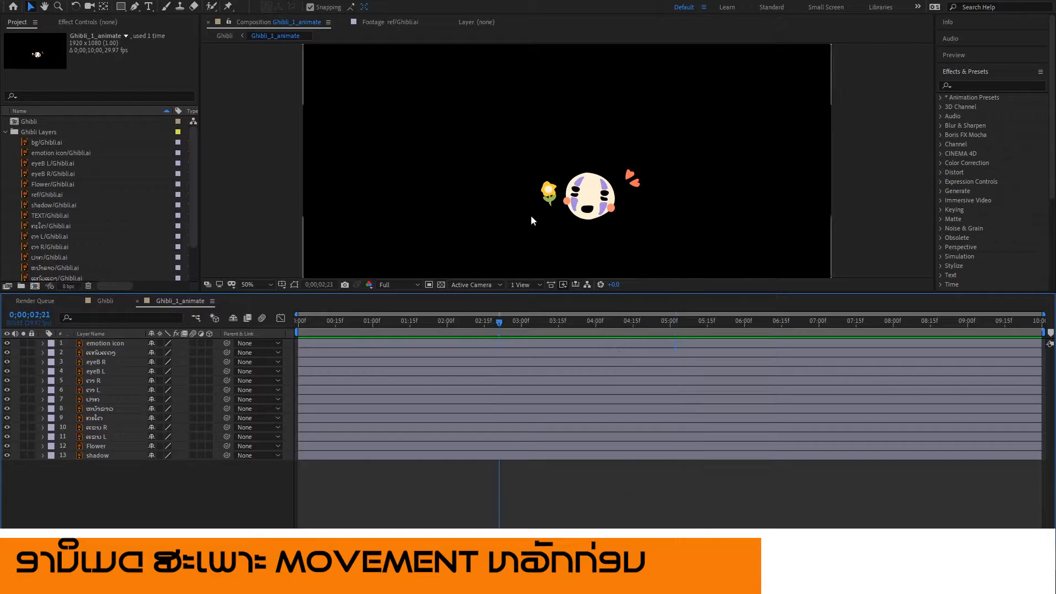
pyautogui.press(',')
pyautogui.click(107, 457)
pyautogui.click(103, 473)
pyautogui.rightClick(104, 473)
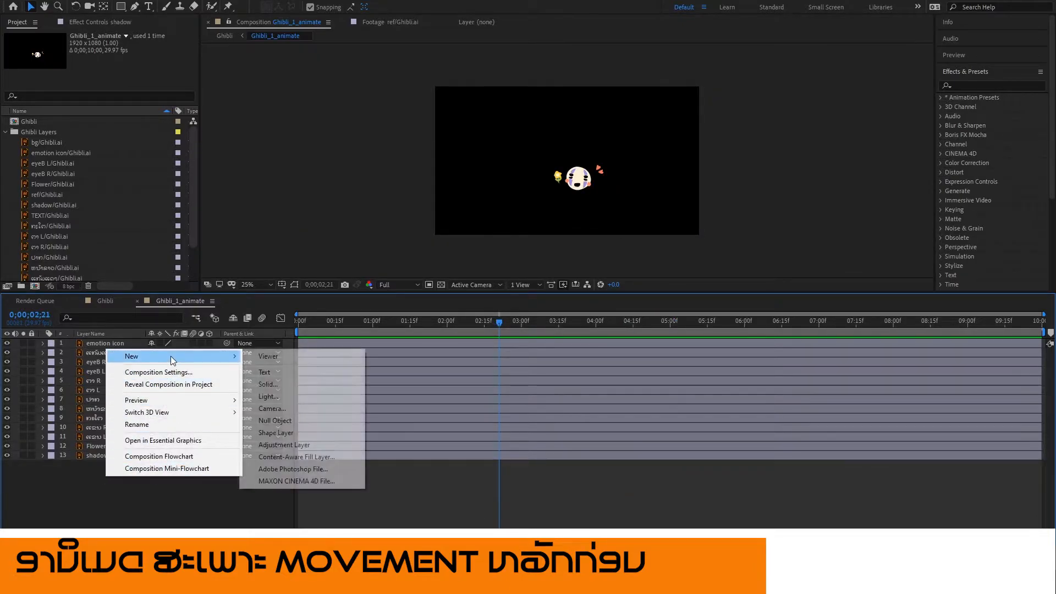
pyautogui.click(101, 496)
# Add bg/Ghibli.ai from the project's Ghibli Layers folder beneath the shadow layer as the pre-comp's lowest layer.
pyautogui.scroll(-2, 47, 208)
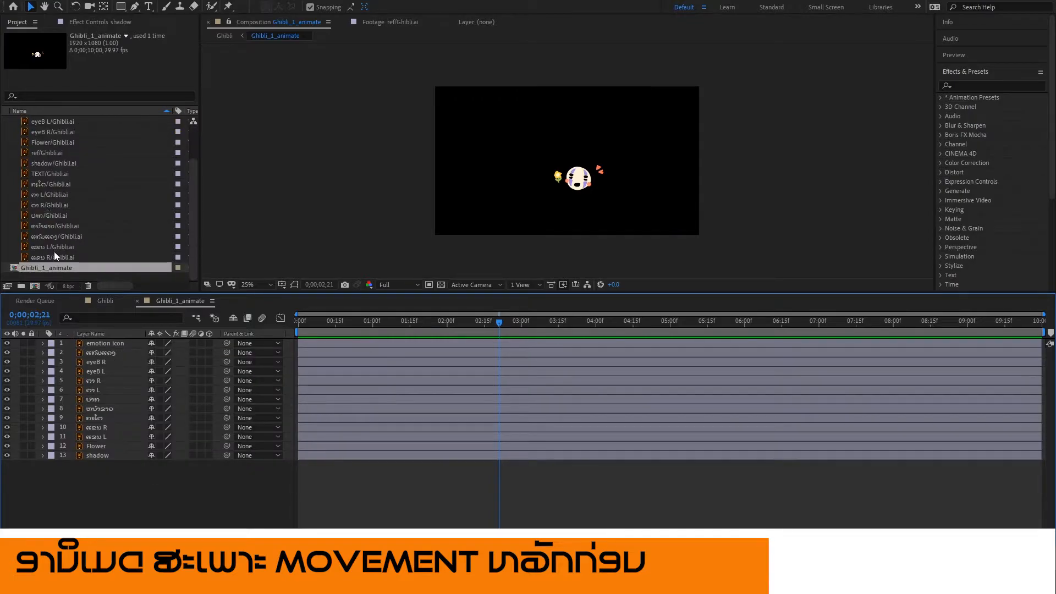
pyautogui.click(54, 257)
pyautogui.scroll(2, 81, 252)
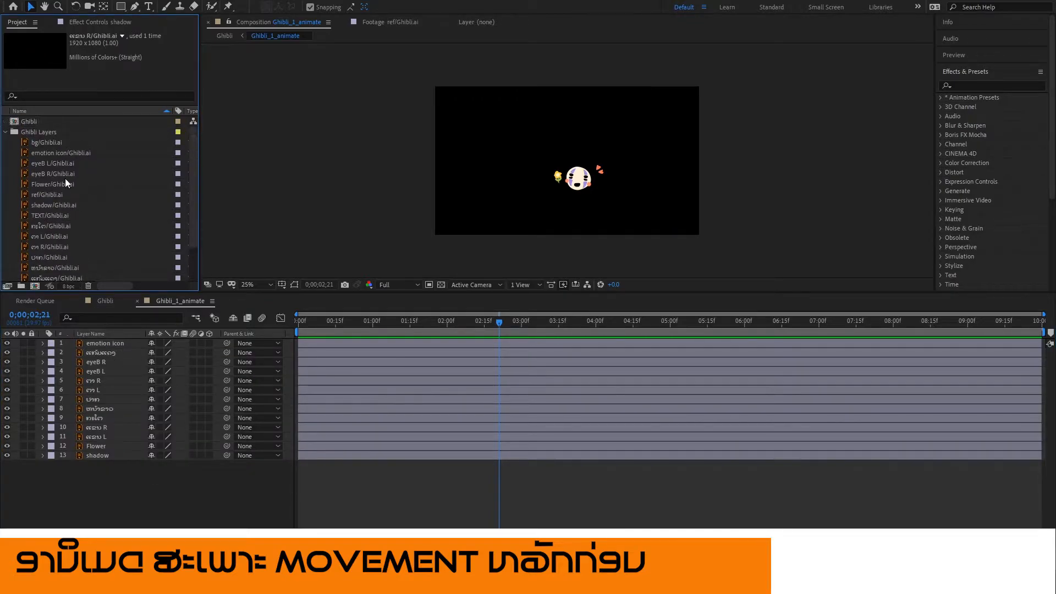
pyautogui.scroll(-2, 86, 235)
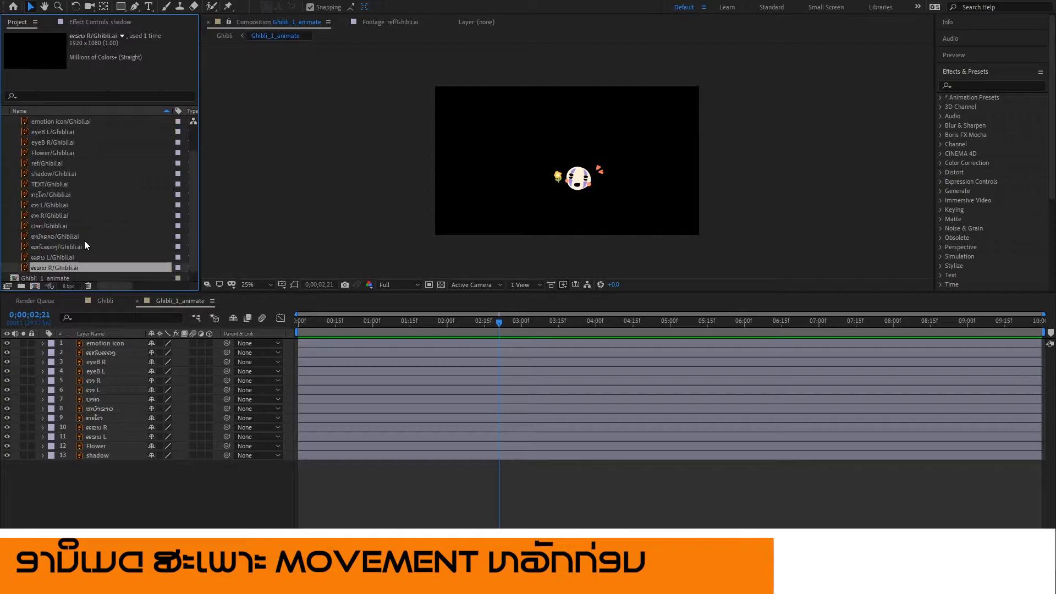
pyautogui.scroll(2, 65, 234)
pyautogui.click(47, 142)
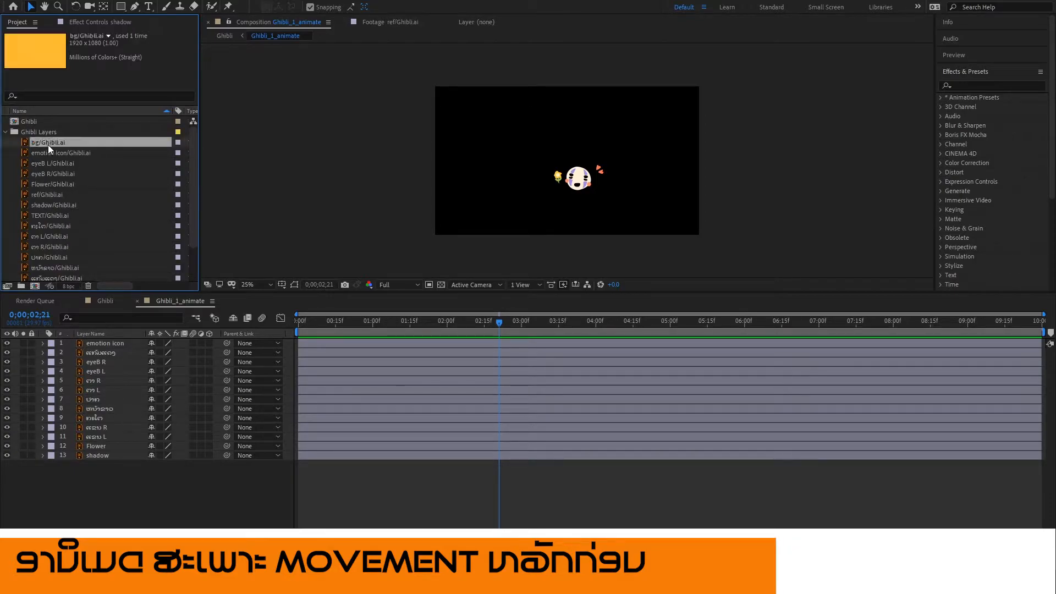
pyautogui.moveTo(34, 144); pyautogui.dragTo(132, 476)
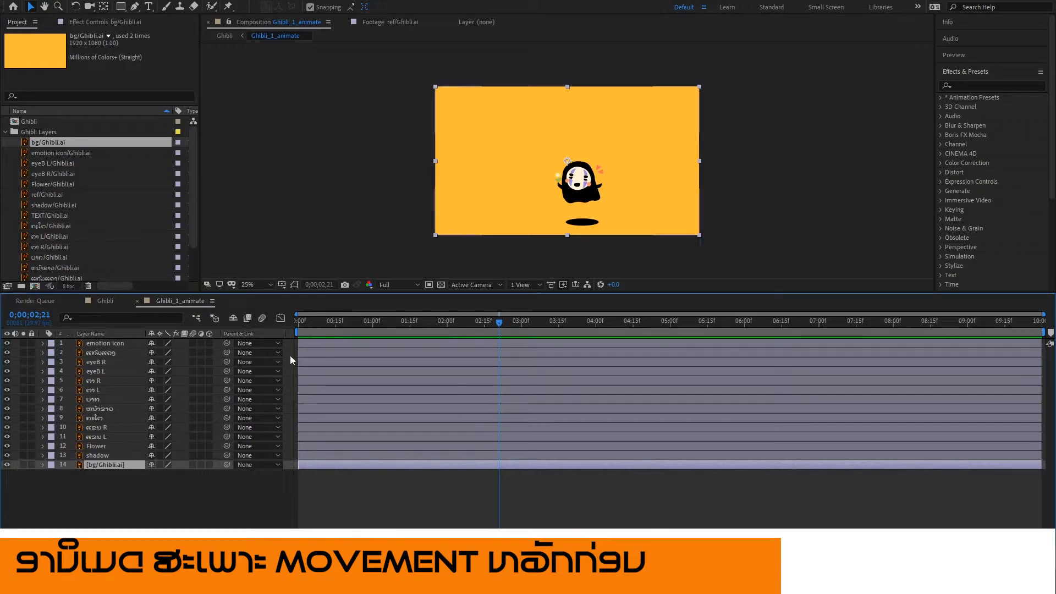
pyautogui.press('.')
pyautogui.press('.')
pyautogui.press(',')
pyautogui.press(',')
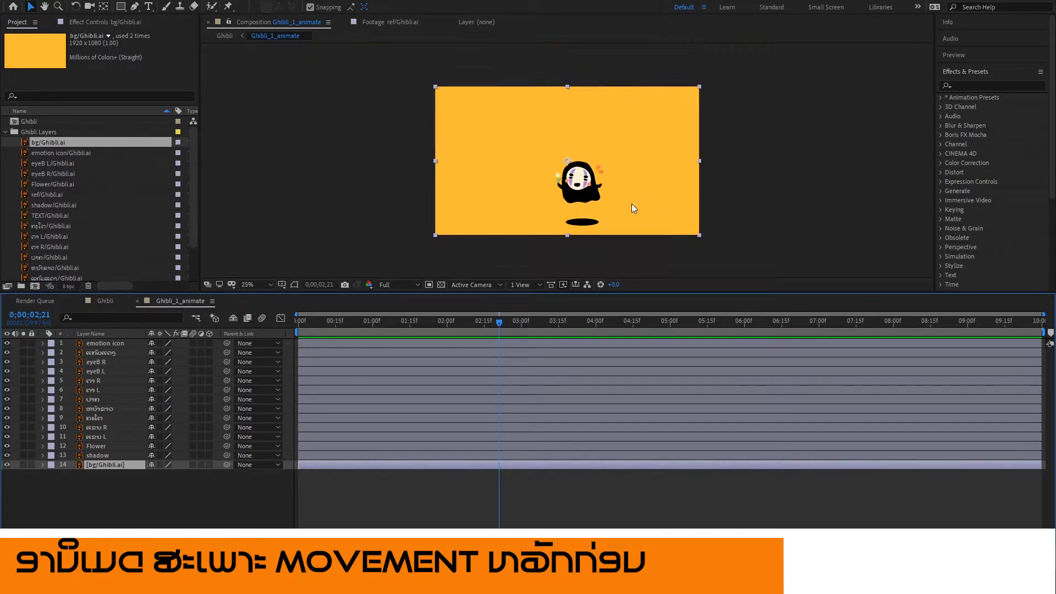
# Add a Scale keyframe to the shadow layer at 0;00;00;00.
pyautogui.click(96, 455)
pyautogui.press('.')
pyautogui.press('.')
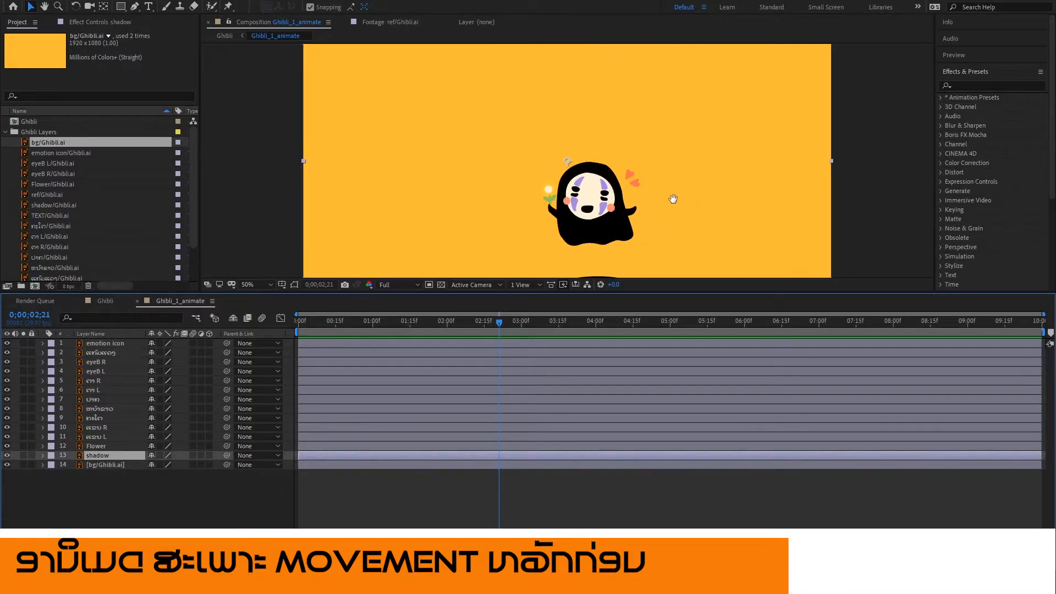
pyautogui.scroll(-2, 656, 152)
pyautogui.press('.')
pyautogui.press(',')
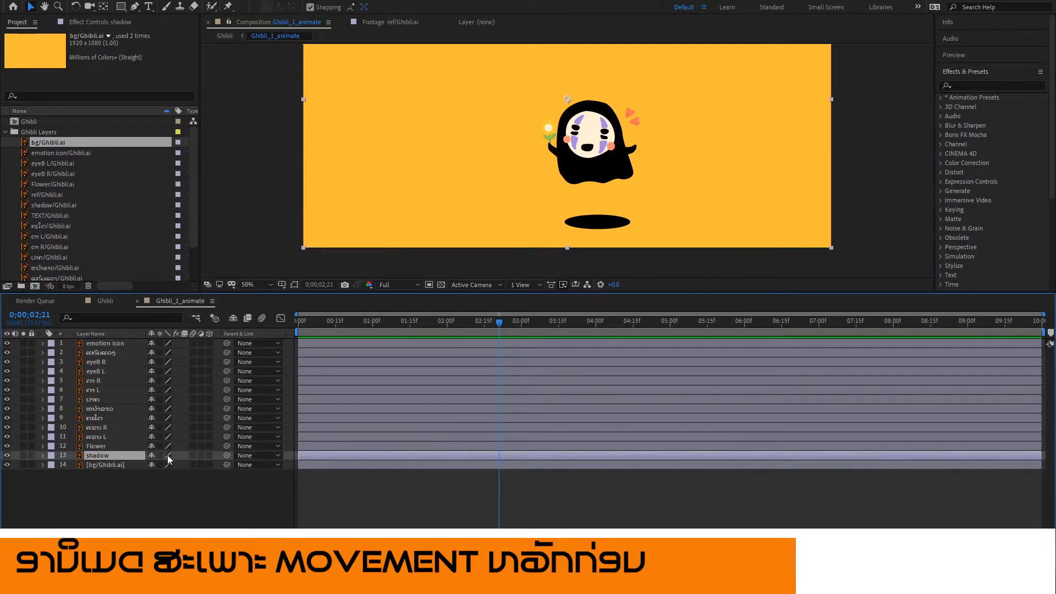
pyautogui.press('s')
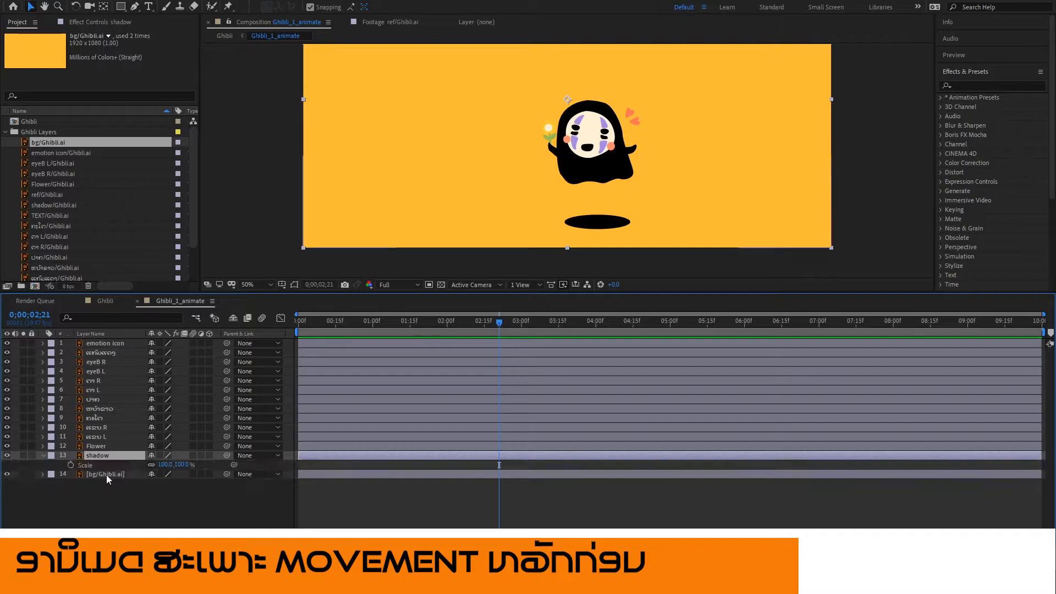
pyautogui.moveTo(393, 323); pyautogui.dragTo(286, 328)
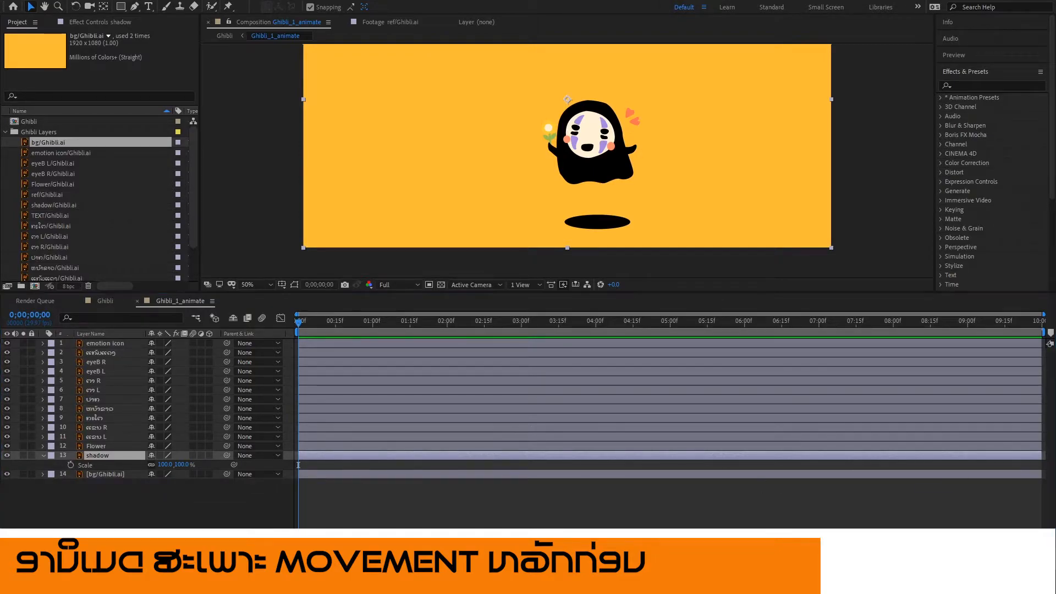
pyautogui.click(310, 328)
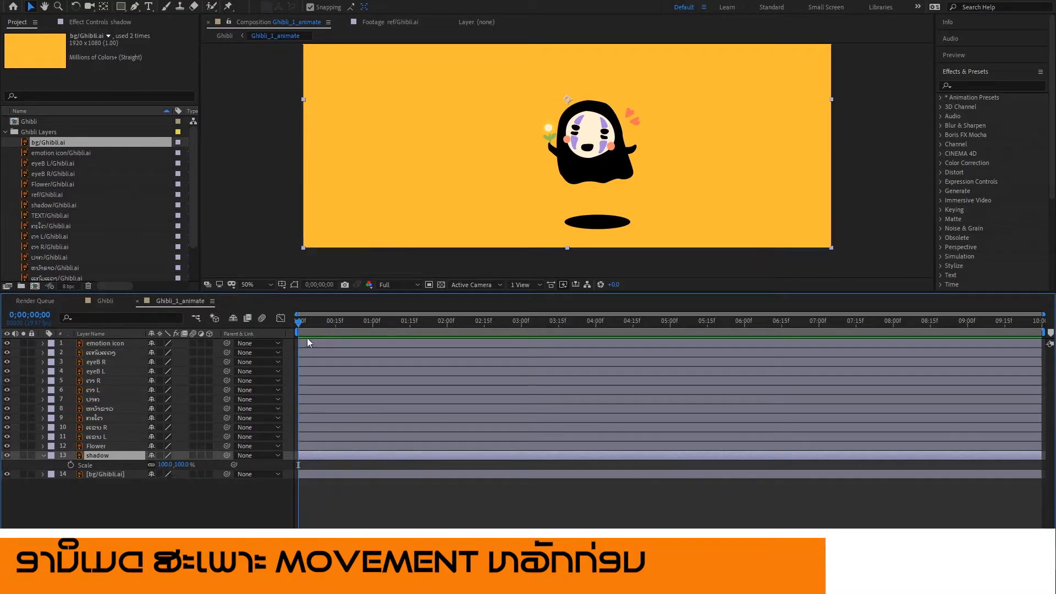
pyautogui.click(71, 465)
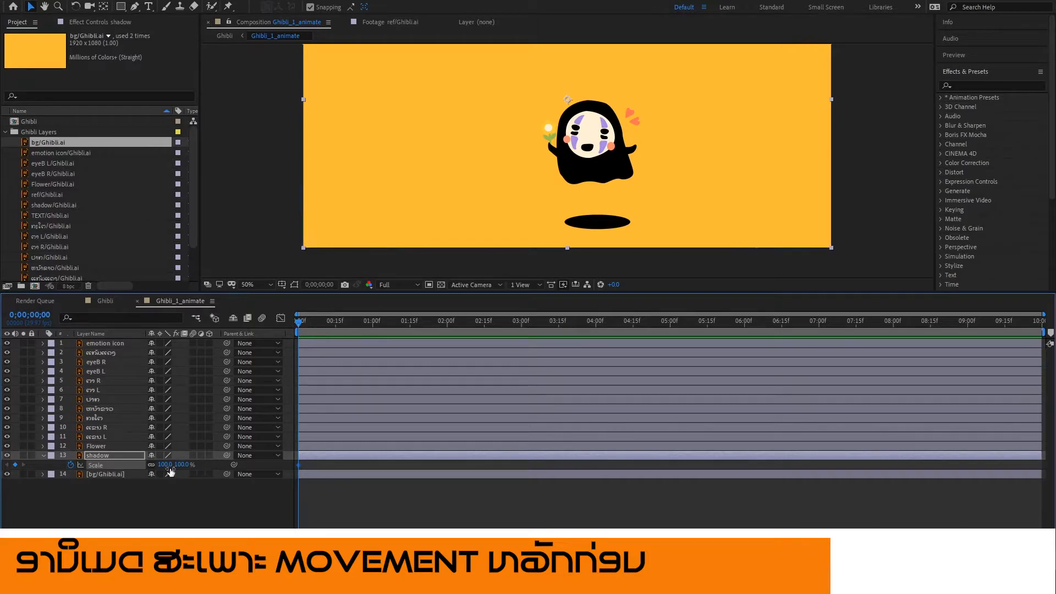
# Try enlarging the shadow layer's Scale to 112% and undo the change.
pyautogui.moveTo(169, 467); pyautogui.dragTo(175, 466)
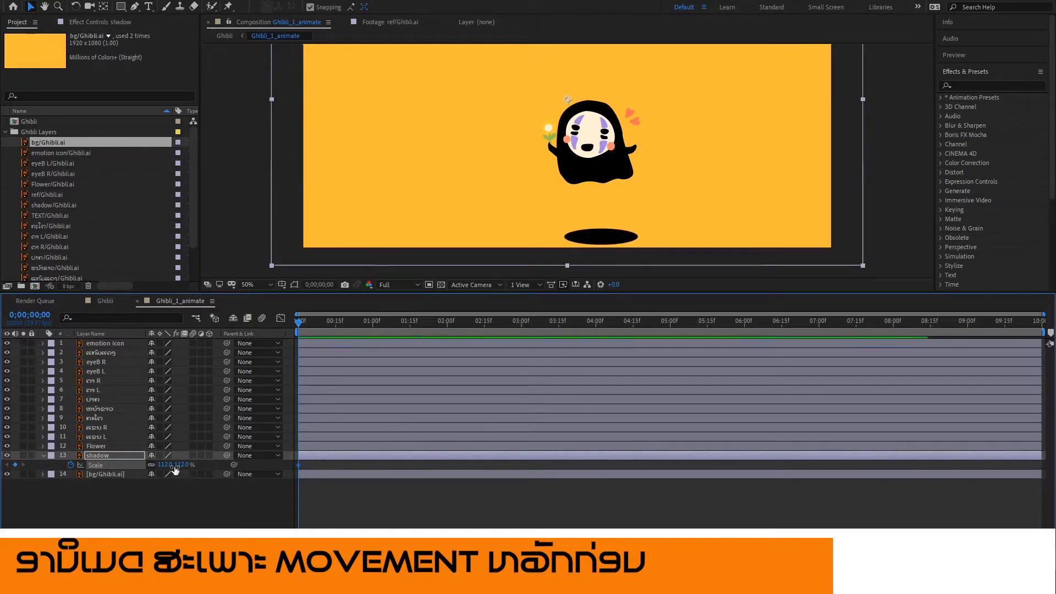
pyautogui.hotkey('ctrl', 'z')
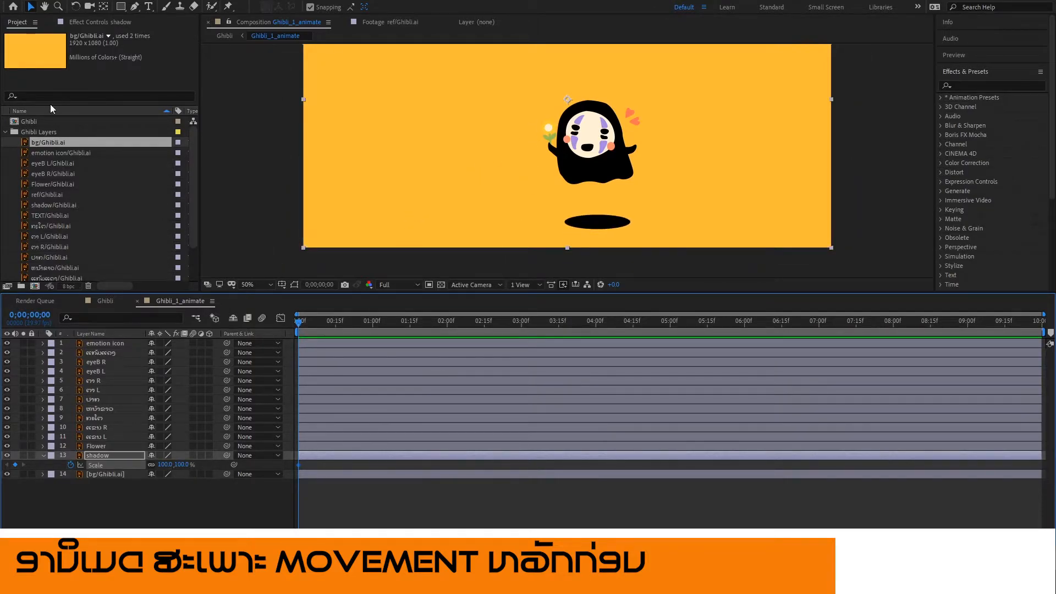
# Centre the shadow layer's anchor point on the ellipse and key its Scale at 99% at 0;00;00;00 and 89% at 0;00;00;06.
pyautogui.click(104, 6)
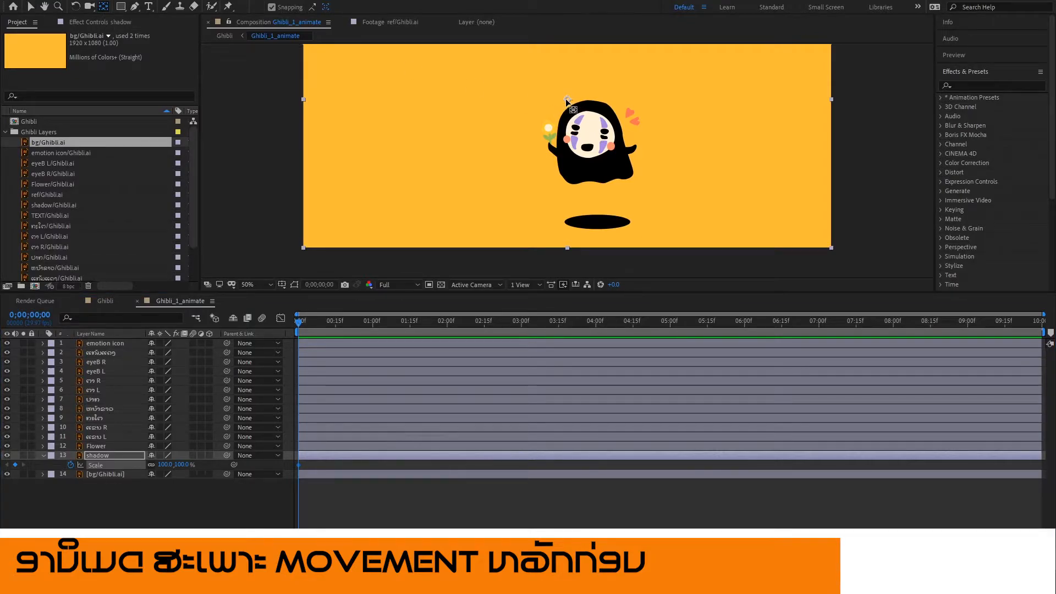
pyautogui.moveTo(567, 101); pyautogui.dragTo(598, 222)
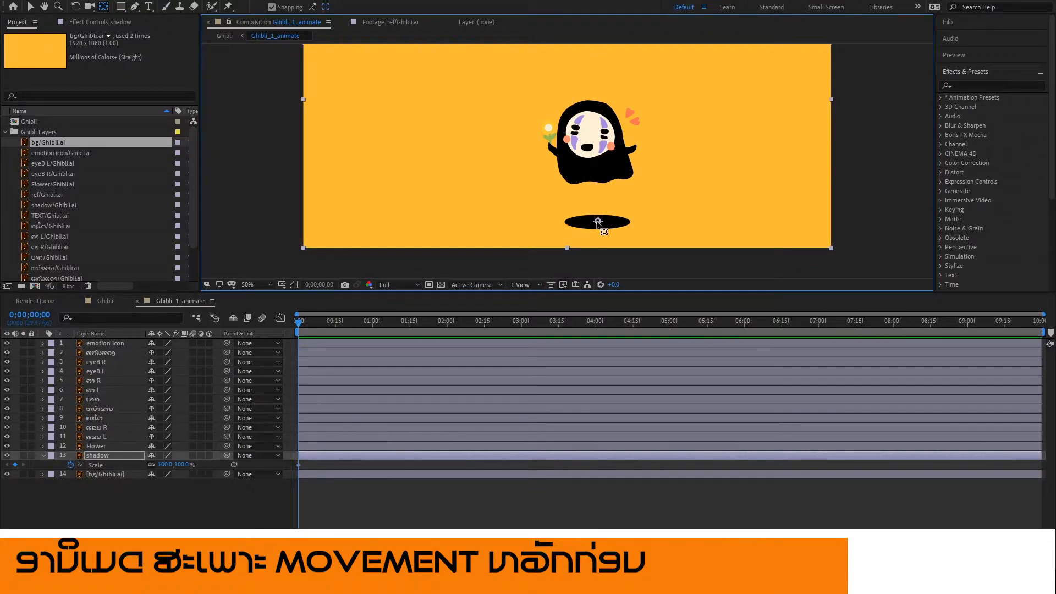
pyautogui.moveTo(165, 465); pyautogui.dragTo(166, 467)
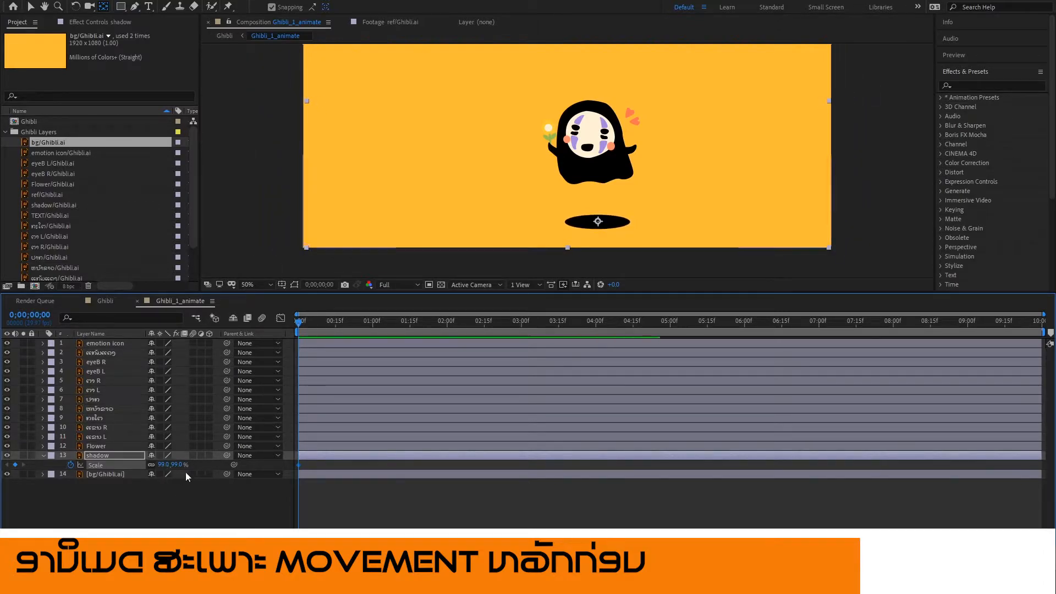
pyautogui.moveTo(301, 323); pyautogui.dragTo(313, 323)
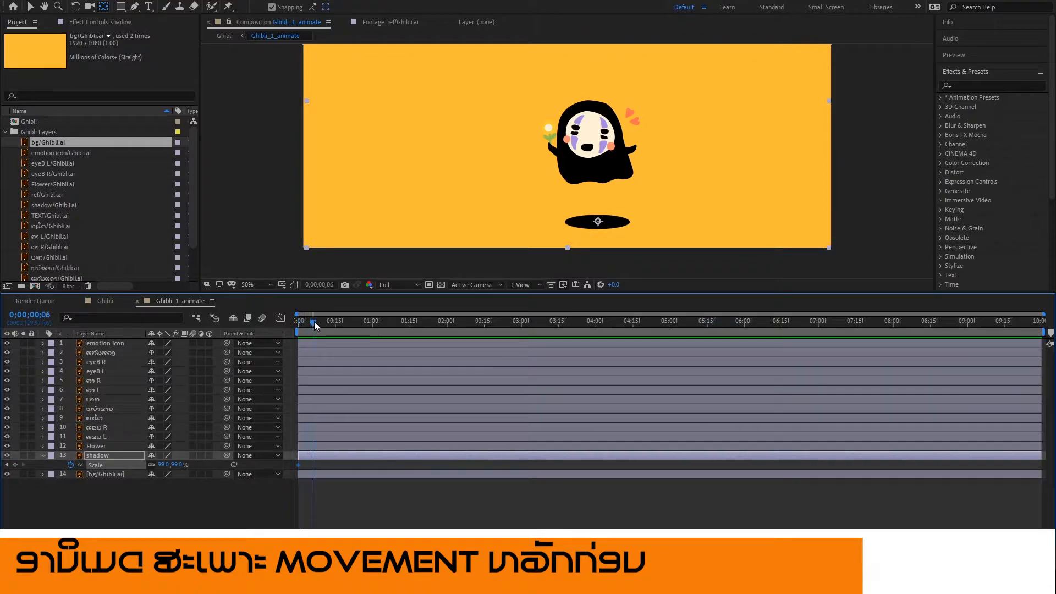
pyautogui.moveTo(165, 464); pyautogui.dragTo(164, 465)
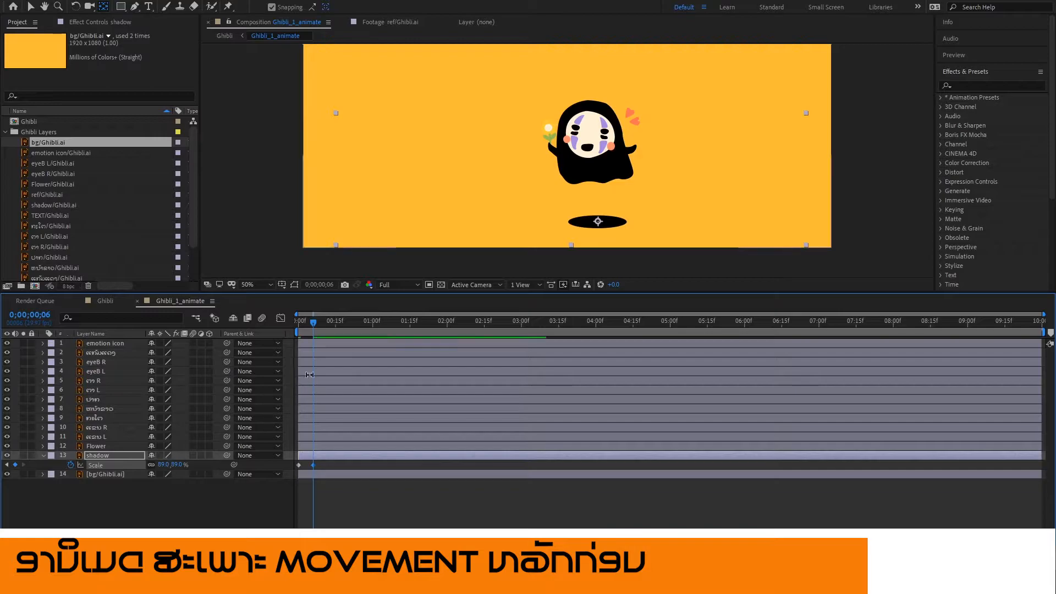
# Apply Easy Ease to the shadow layer's two Scale keyframes.
pyautogui.moveTo(313, 322); pyautogui.dragTo(328, 343)
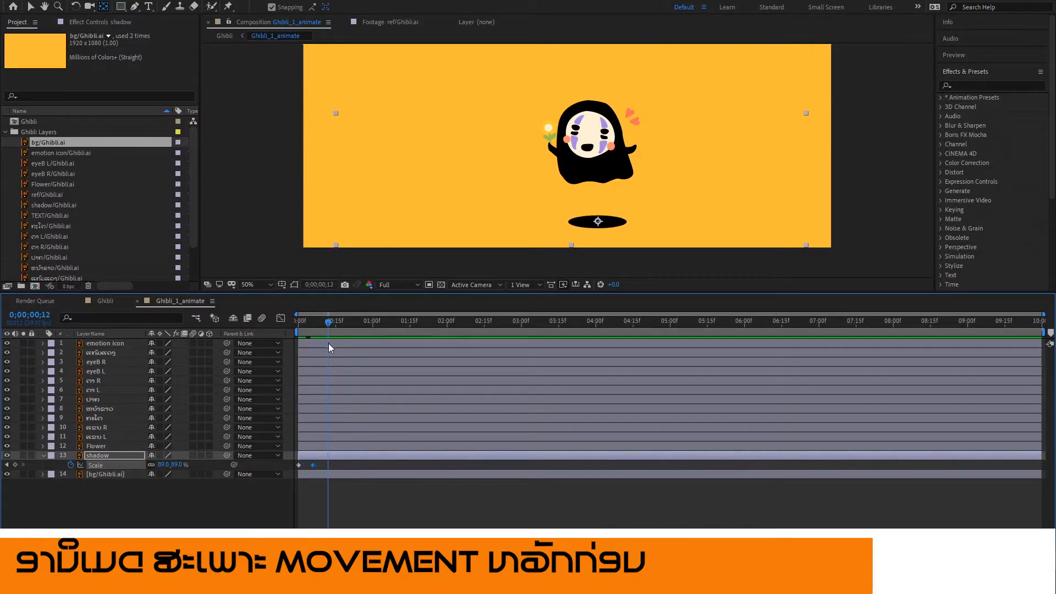
pyautogui.moveTo(320, 463); pyautogui.dragTo(291, 472)
pyautogui.click(325, 464)
pyautogui.click(307, 464)
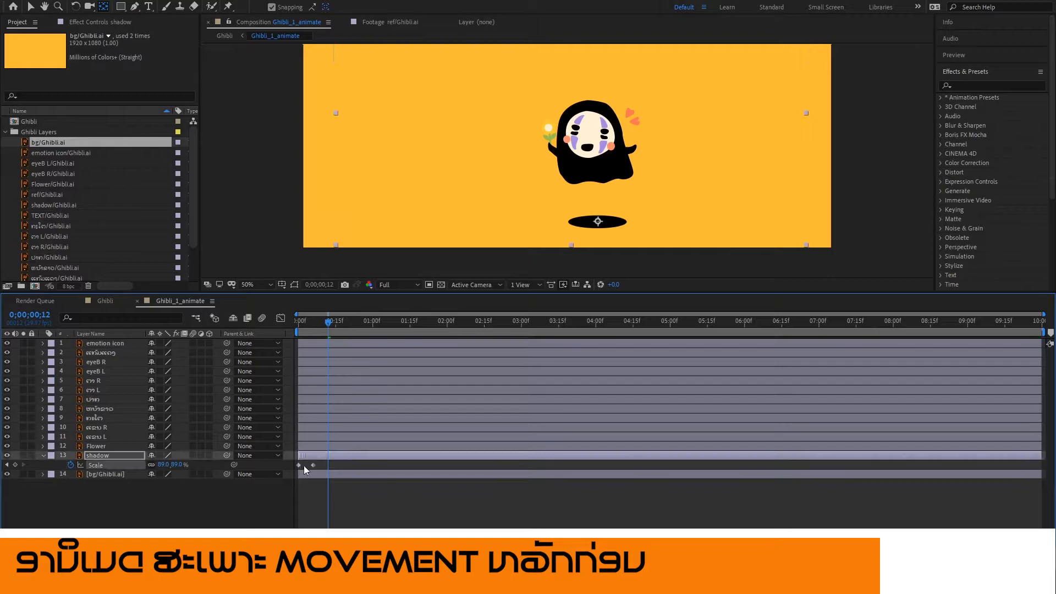
pyautogui.moveTo(322, 466); pyautogui.dragTo(295, 470)
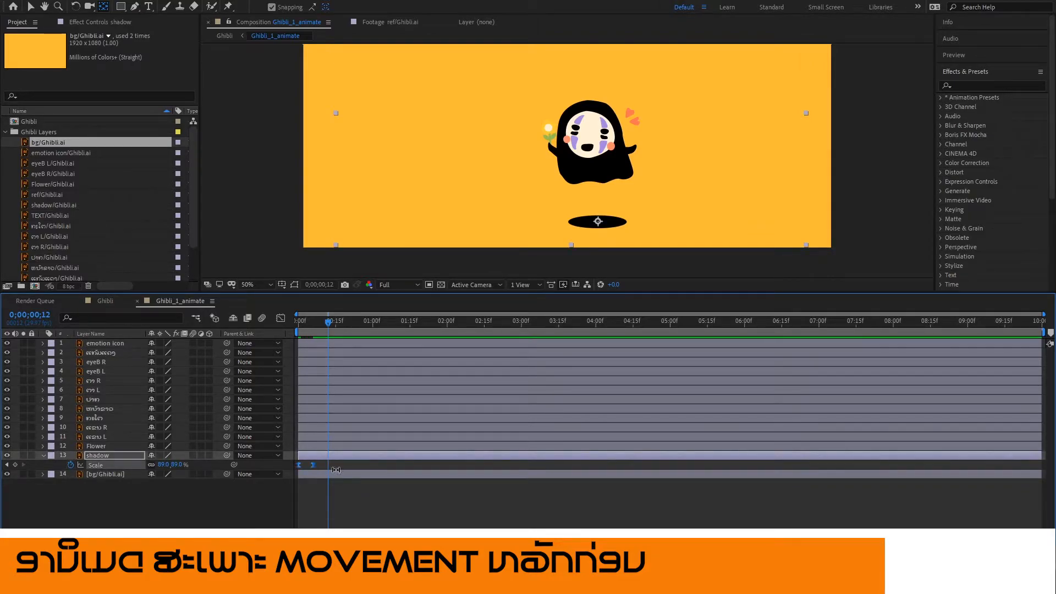
pyautogui.click(323, 467)
pyautogui.click(312, 467)
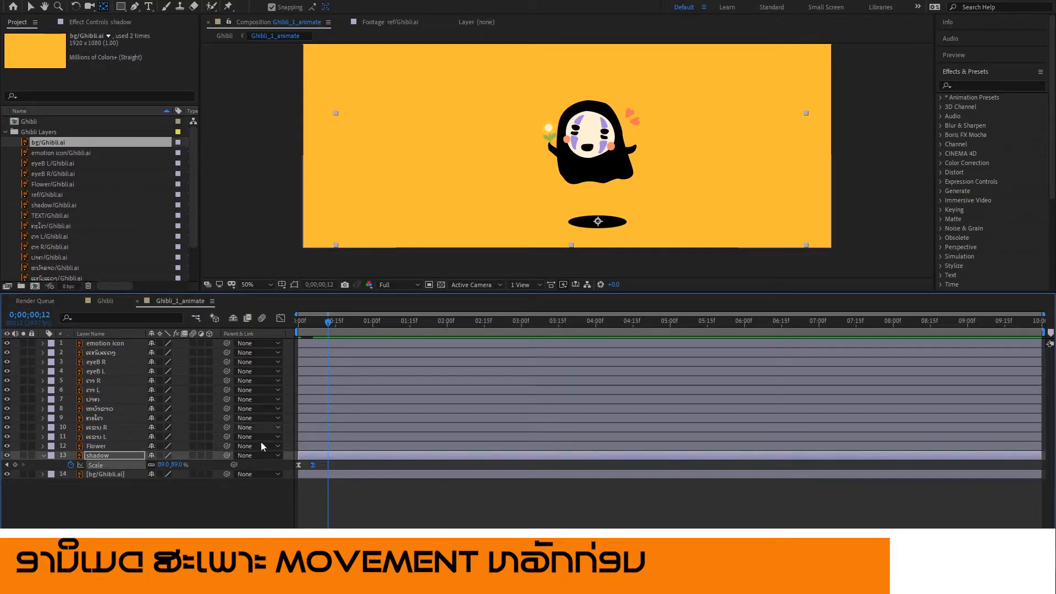
# Try looping the shadow layer's Scale with the expression LoopOut("Cycle"); and undo it.
pyautogui.click(7, 465)
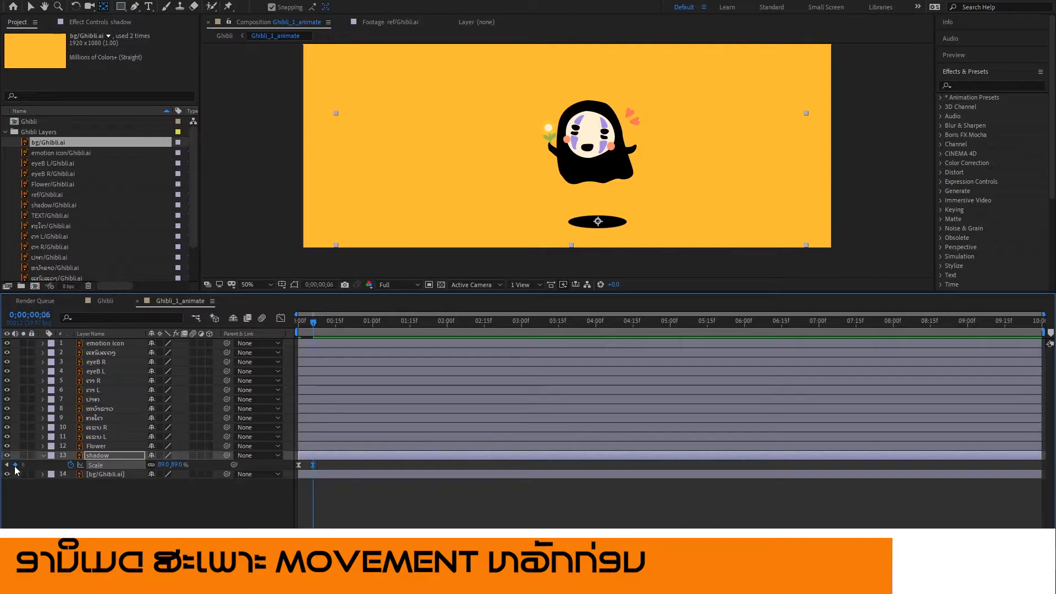
pyautogui.keyDown('alt'); pyautogui.click(71, 466); pyautogui.keyUp('alt')
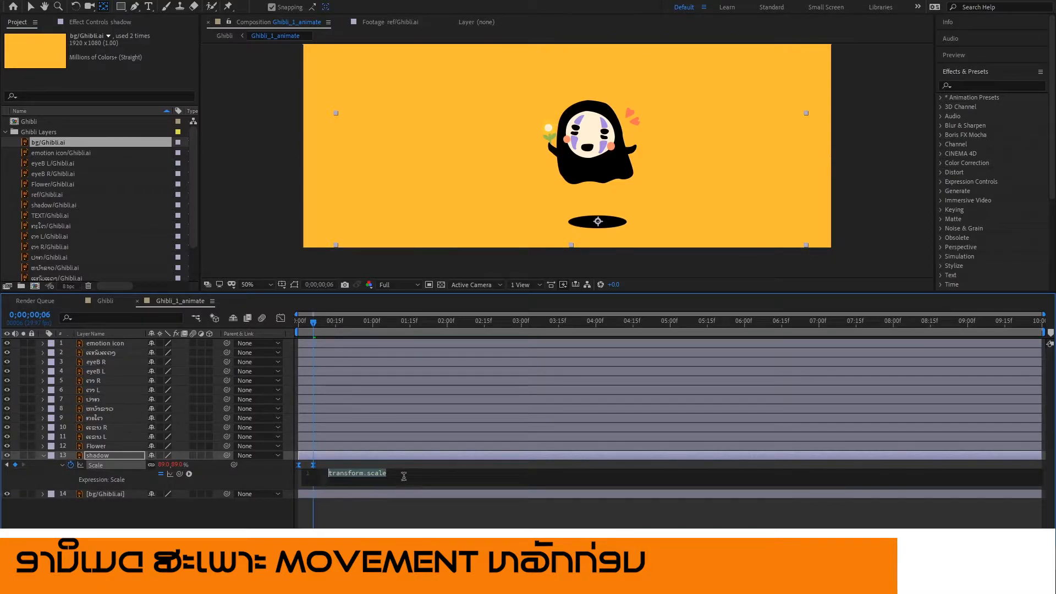
pyautogui.write('LoopOut("Cycle");')
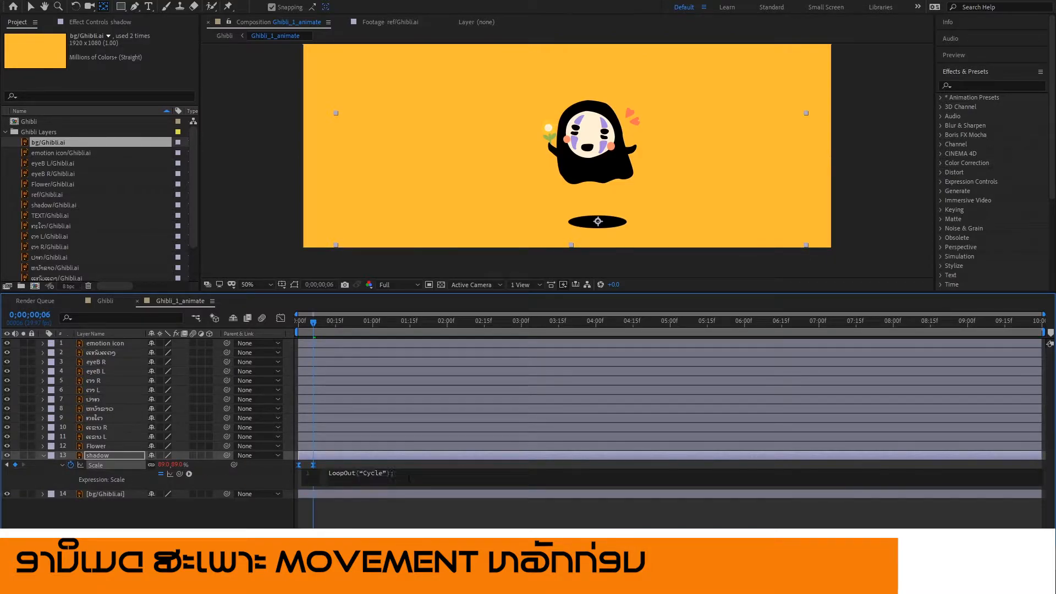
pyautogui.click(436, 512)
pyautogui.moveTo(313, 322); pyautogui.dragTo(292, 326)
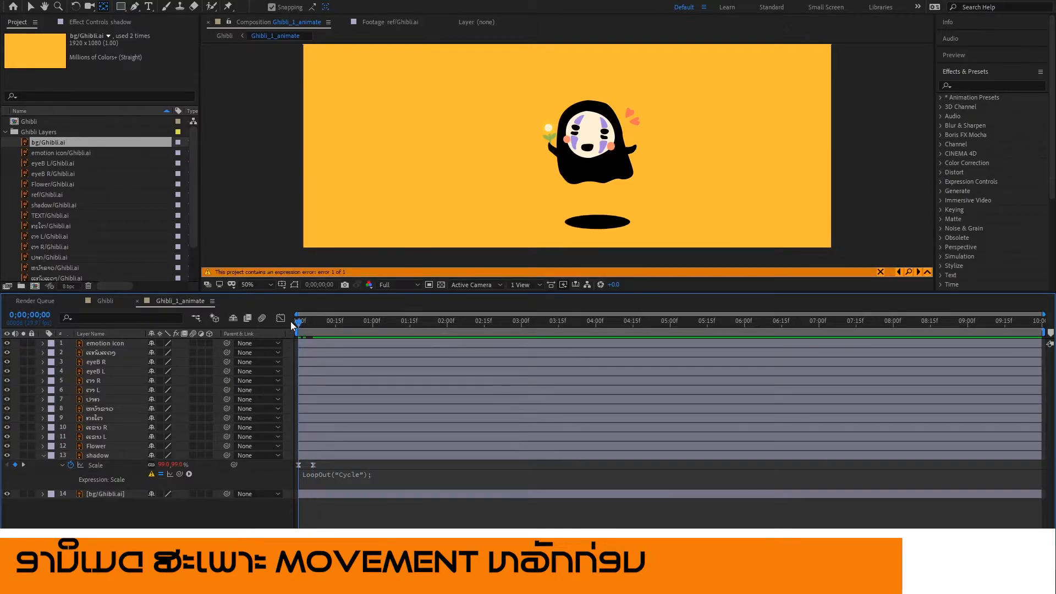
pyautogui.press('space')
pyautogui.hotkey('ctrl', 'z')
# Add a third Scale keyframe to the shadow layer at 0;00;00;13 with a value of 99%.
pyautogui.moveTo(323, 328); pyautogui.dragTo(330, 328)
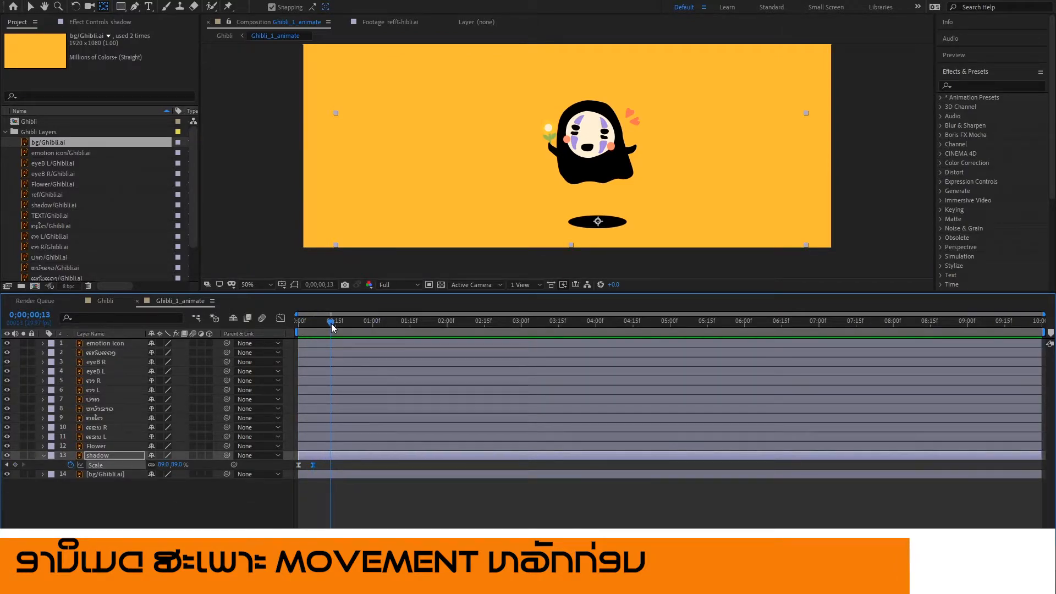
pyautogui.click(196, 461)
pyautogui.press('Return')
pyautogui.moveTo(306, 323); pyautogui.dragTo(295, 325)
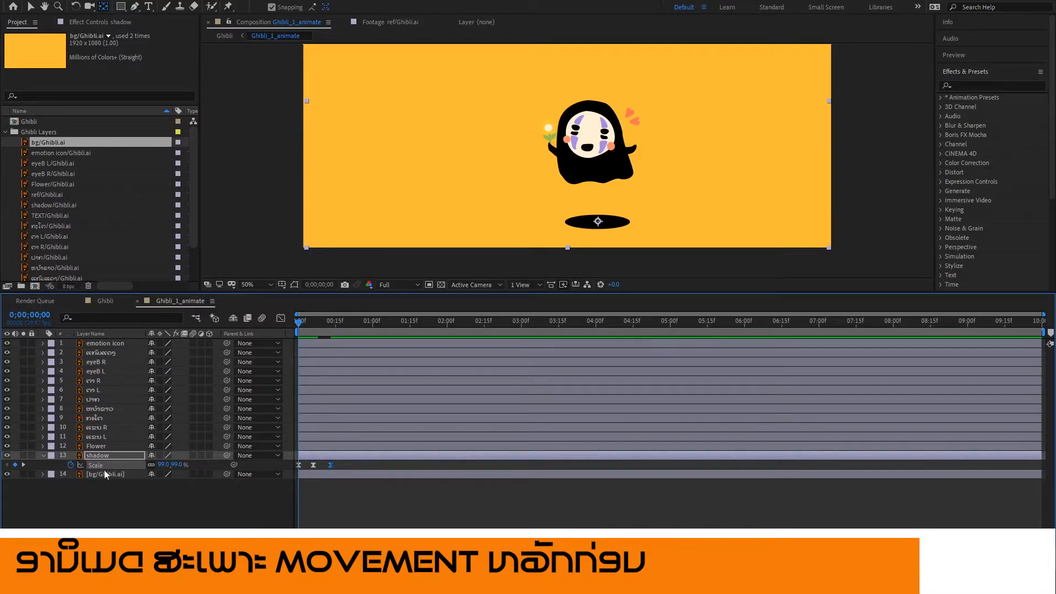
pyautogui.click(23, 465)
pyautogui.click(24, 466)
pyautogui.click(164, 465)
pyautogui.write('99')
pyautogui.press('Return')
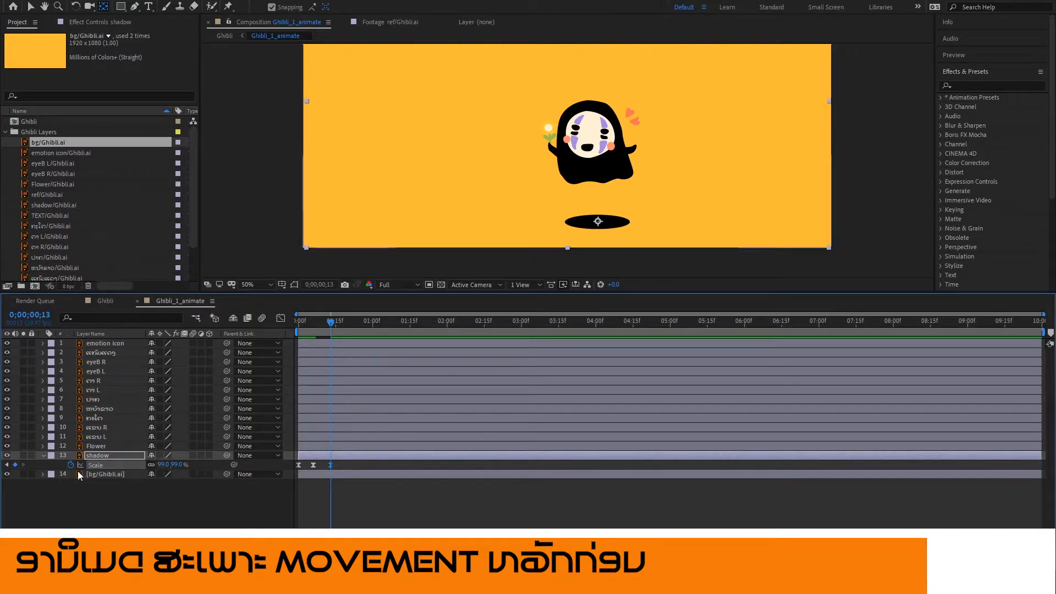
# Retry the LoopOut("Cycle"); expression on the shadow layer's three-keyframe Scale animation and undo it.
pyautogui.keyDown('alt'); pyautogui.click(71, 465); pyautogui.keyUp('alt')
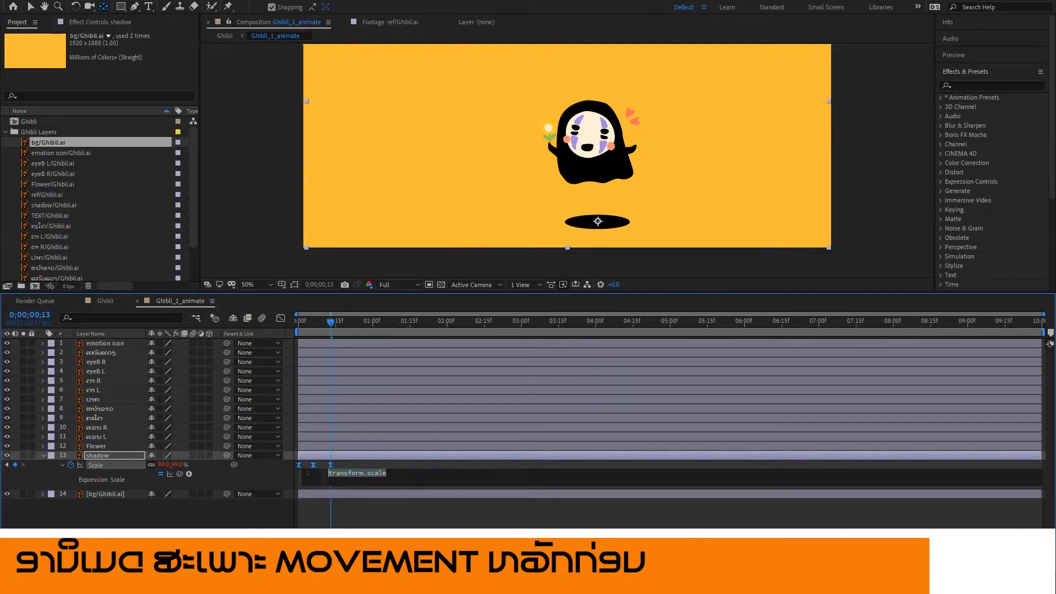
pyautogui.write('LoopOut("Cycle");')
pyautogui.click(429, 514)
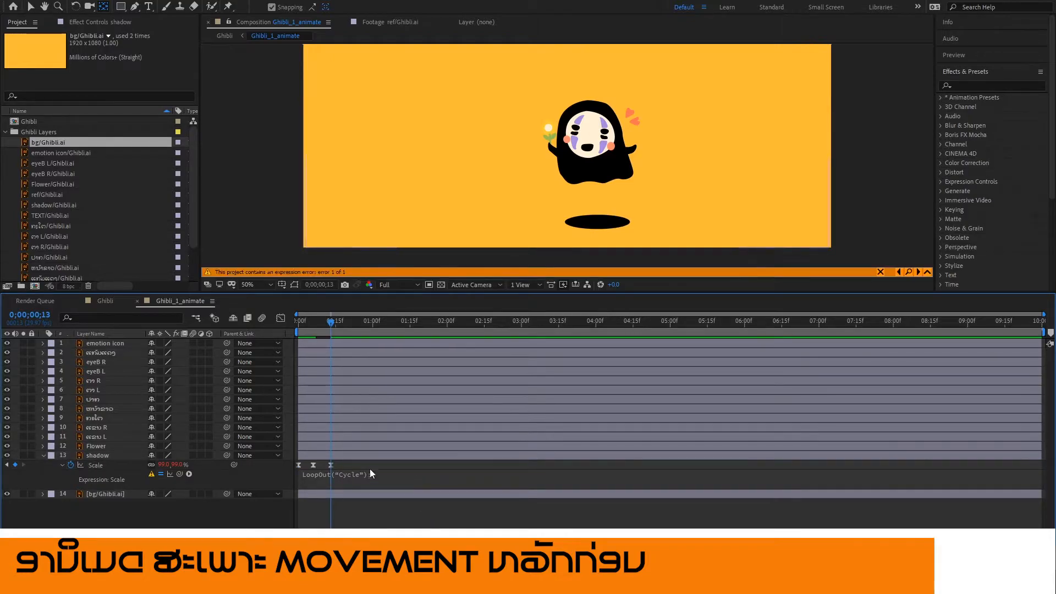
pyautogui.hotkey('ctrl', 'z')
pyautogui.hotkey('ctrl', 'z')
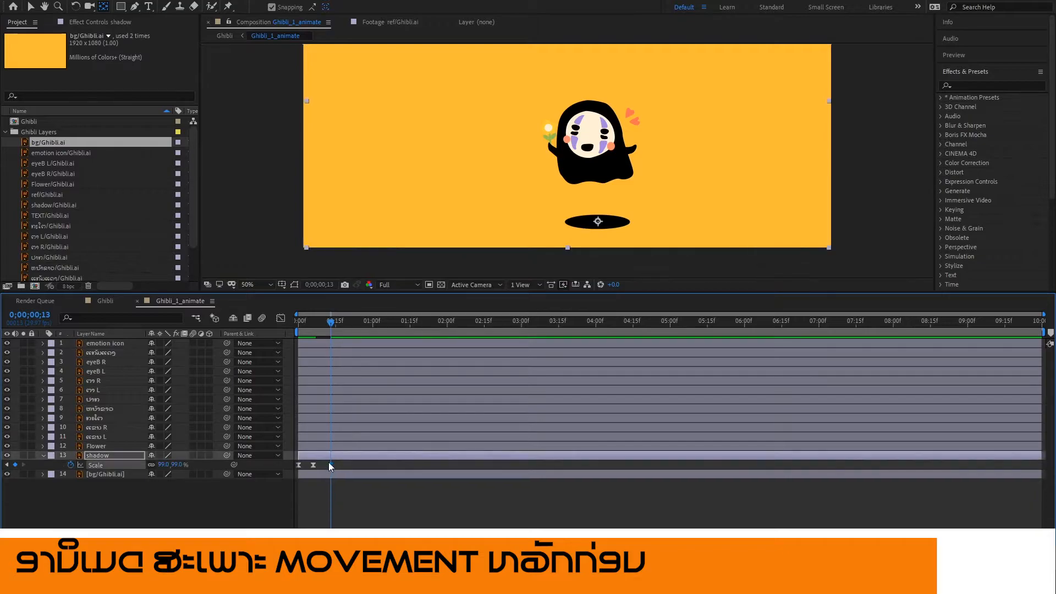
# Add the shadow layer's Scale property to the Essential Graphics of Ghibli_1_animate.
pyautogui.click(164, 465)
pyautogui.press('Return')
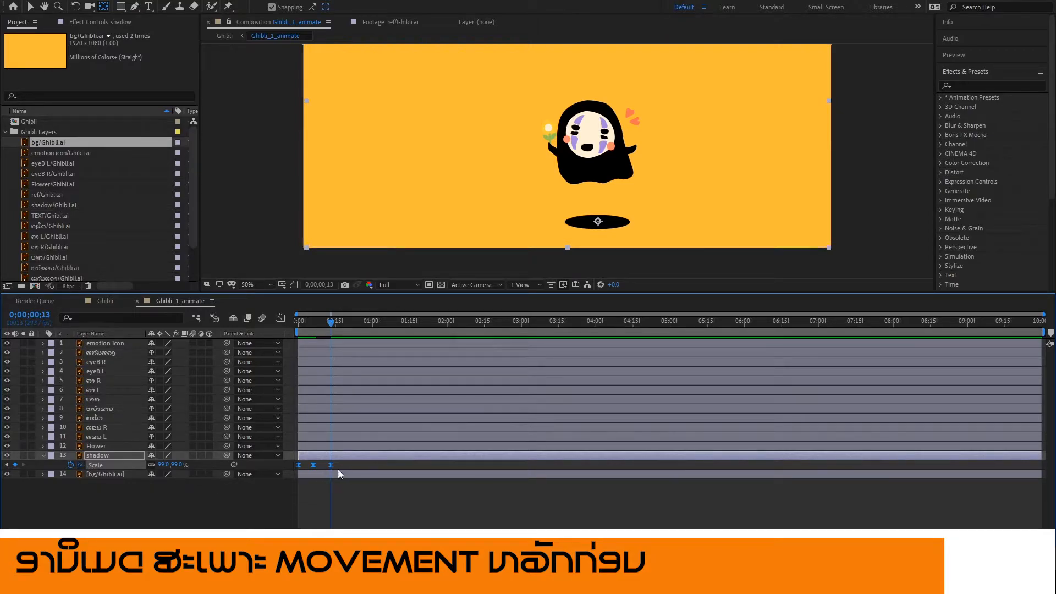
pyautogui.click(82, 467)
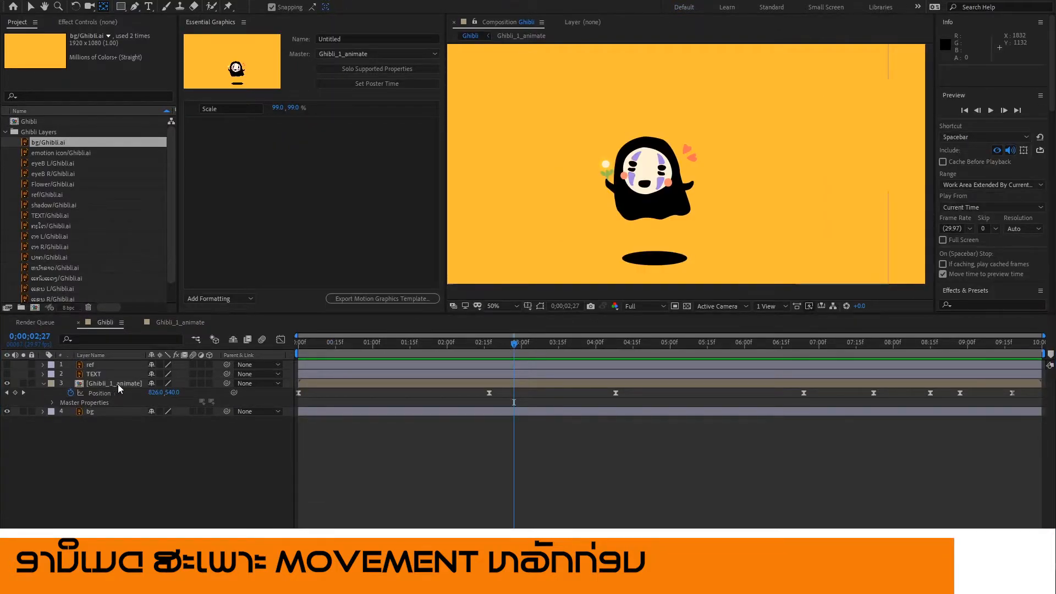
# Move to 0;00;03;04 in the Ghibli comp and trim the emotion icon layer inside Ghibli_1_animate to start at that time.
pyautogui.moveTo(515, 343); pyautogui.dragTo(532, 398)
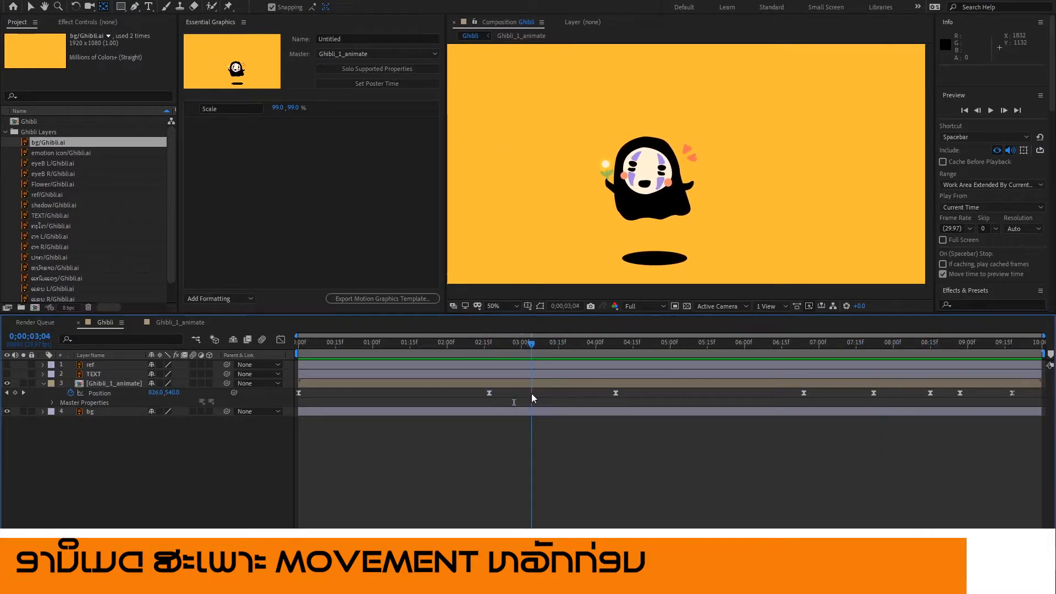
pyautogui.click(113, 385)
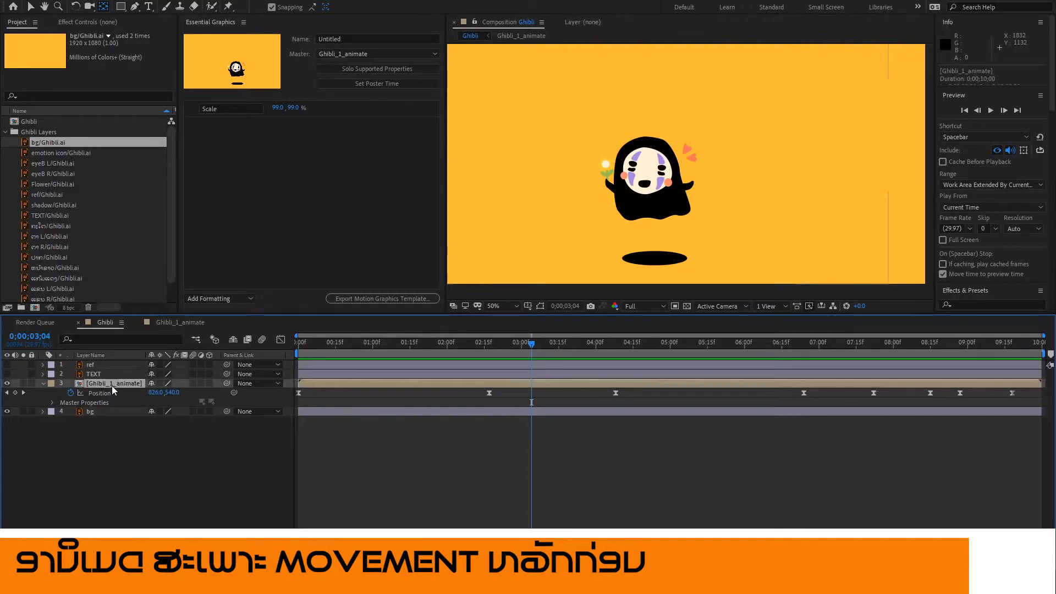
pyautogui.doubleClick(113, 385)
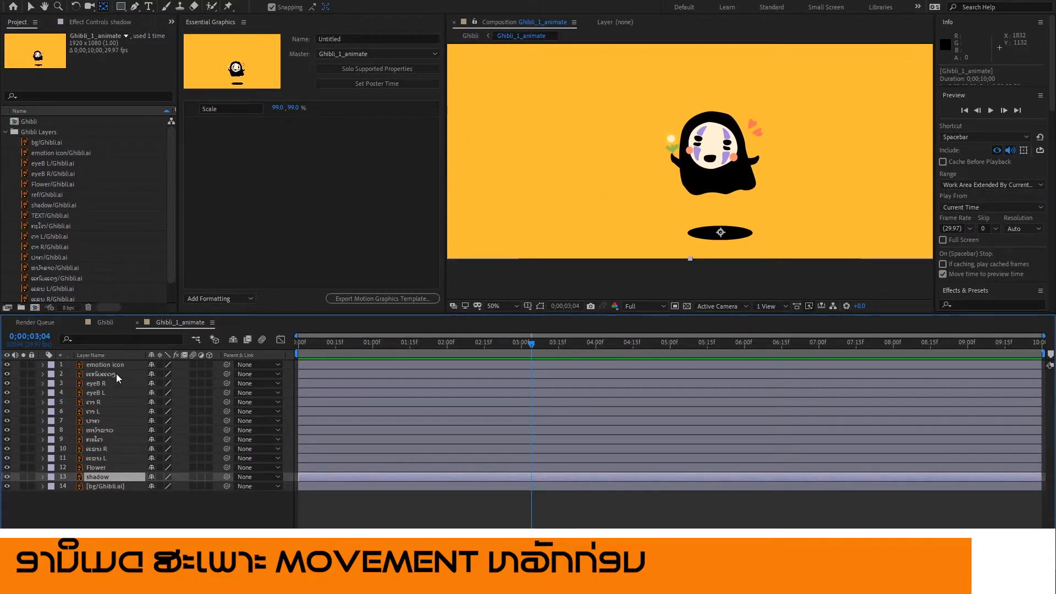
pyautogui.click(114, 366)
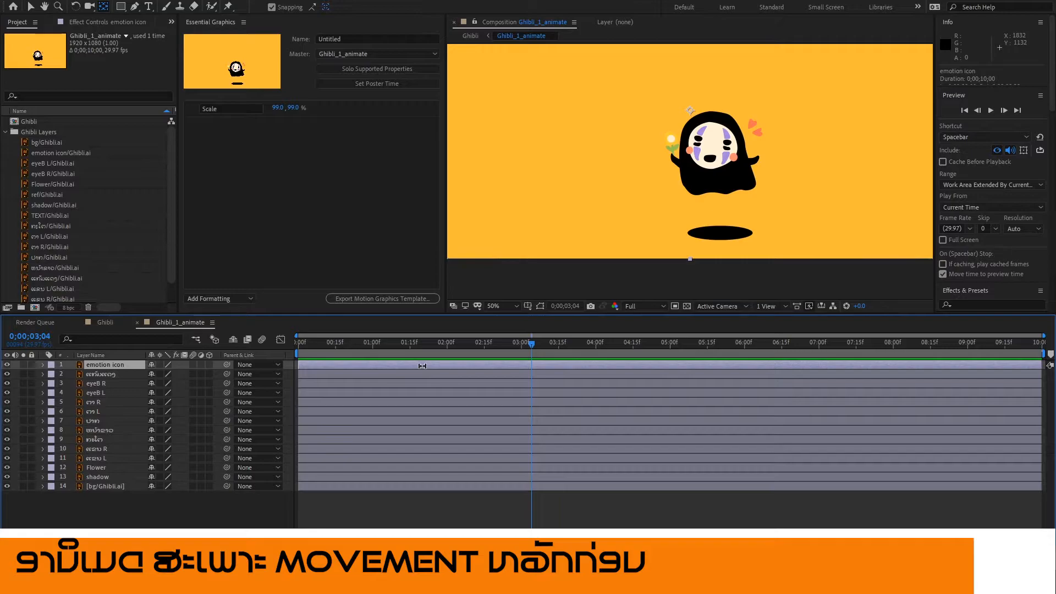
pyautogui.click(31, 7)
pyautogui.click(302, 368)
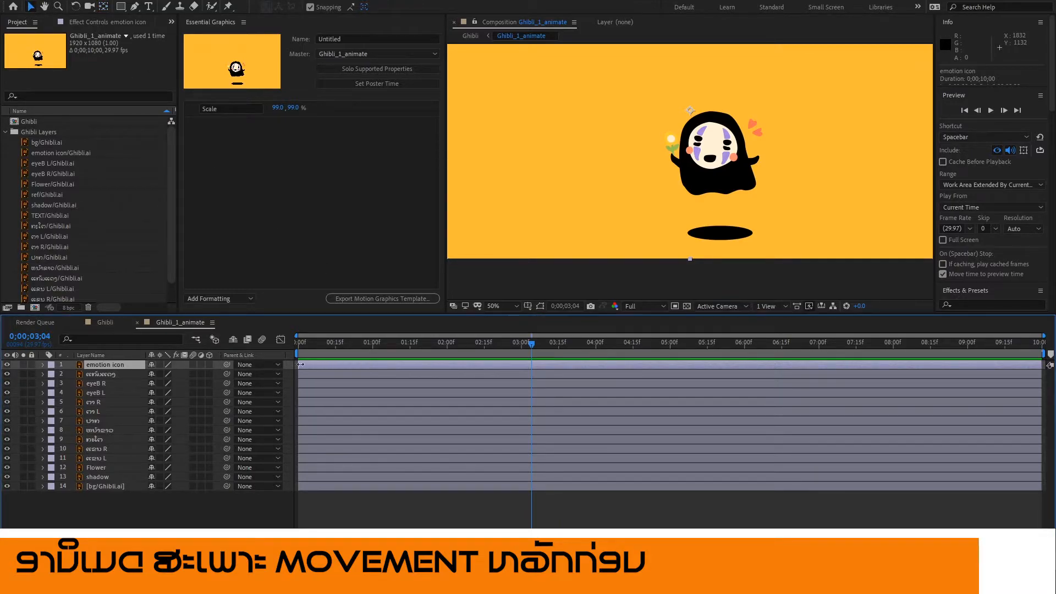
pyautogui.moveTo(302, 365); pyautogui.dragTo(520, 378)
# Trim the end of the emotion icon layer to 0;00;04;10.
pyautogui.press('space')
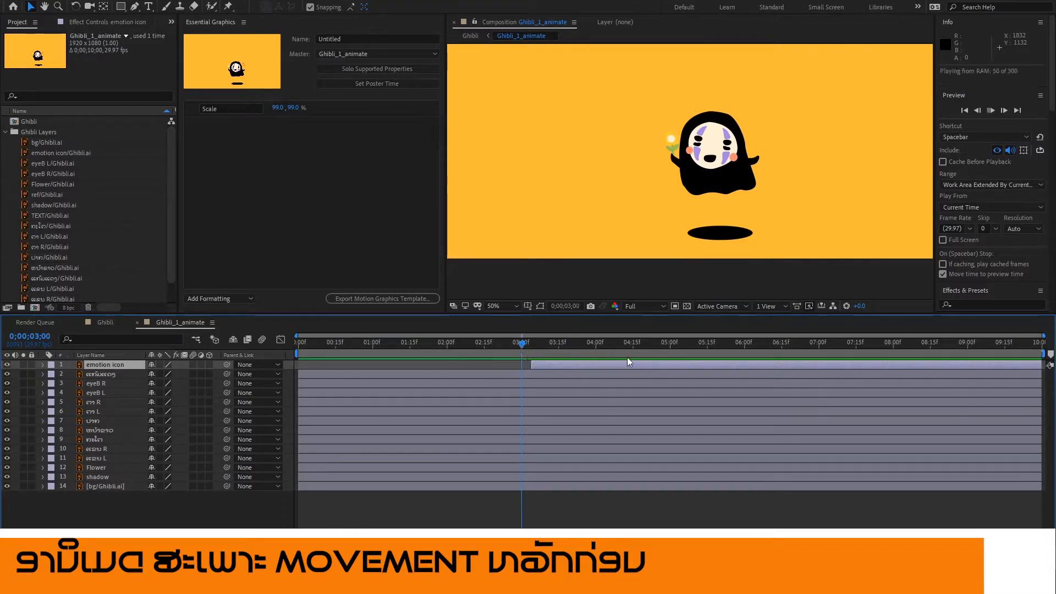
pyautogui.press('space')
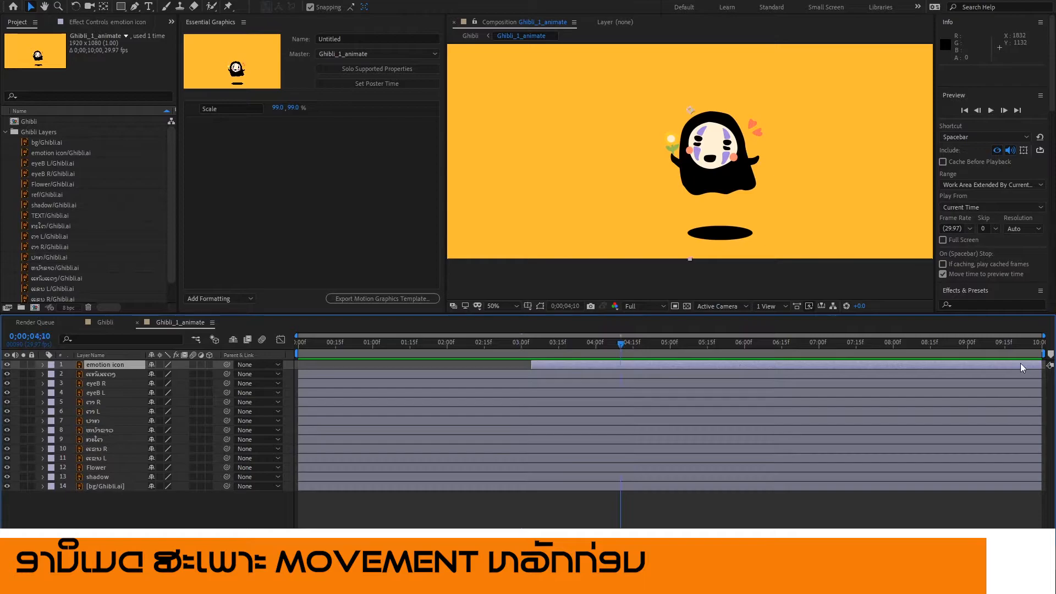
pyautogui.moveTo(1039, 365); pyautogui.dragTo(620, 366)
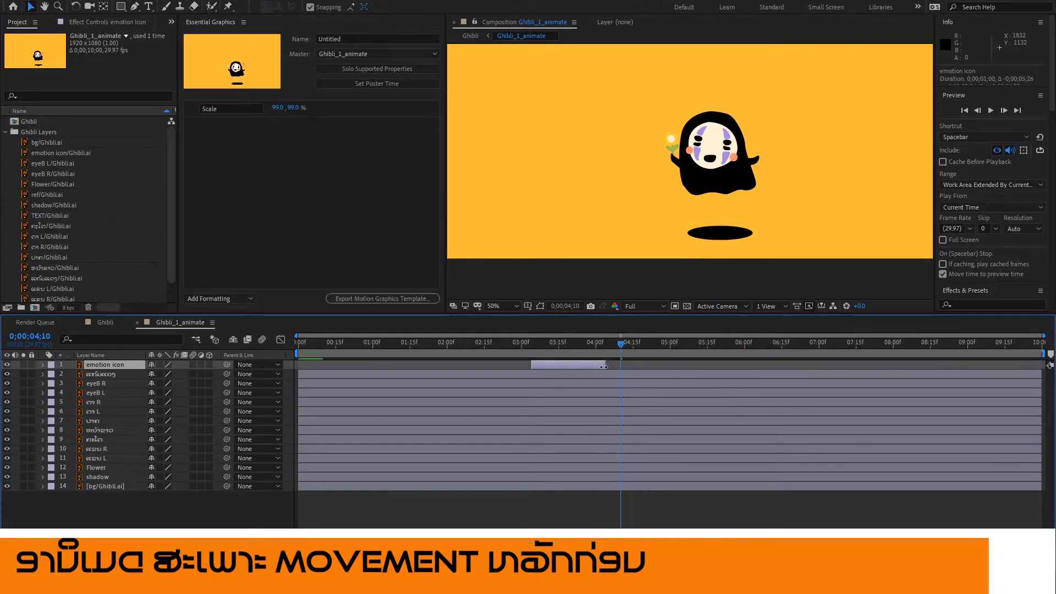
# Preview the pre-comp from 0;00;02;17 and scrub across the emotion icon layer to check when the hearts appear.
pyautogui.click(490, 347)
pyautogui.press('space')
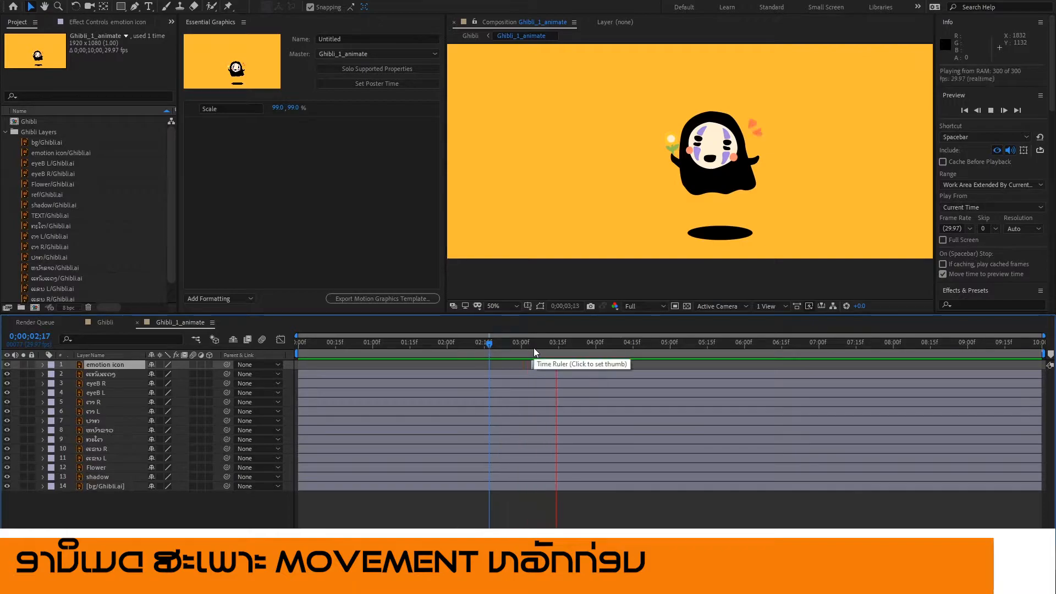
pyautogui.press('space')
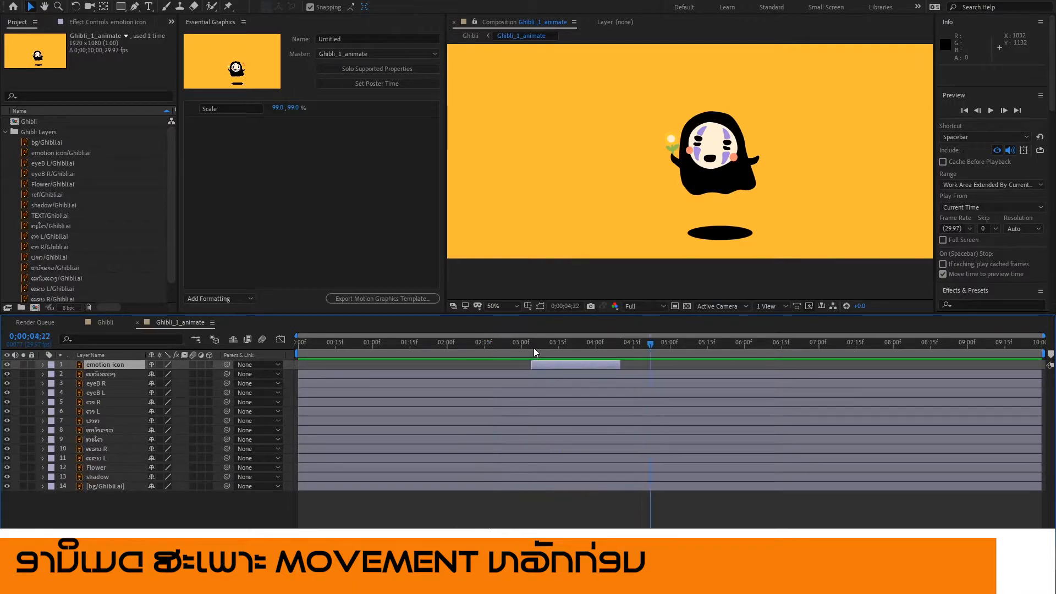
pyautogui.moveTo(534, 347); pyautogui.dragTo(648, 359)
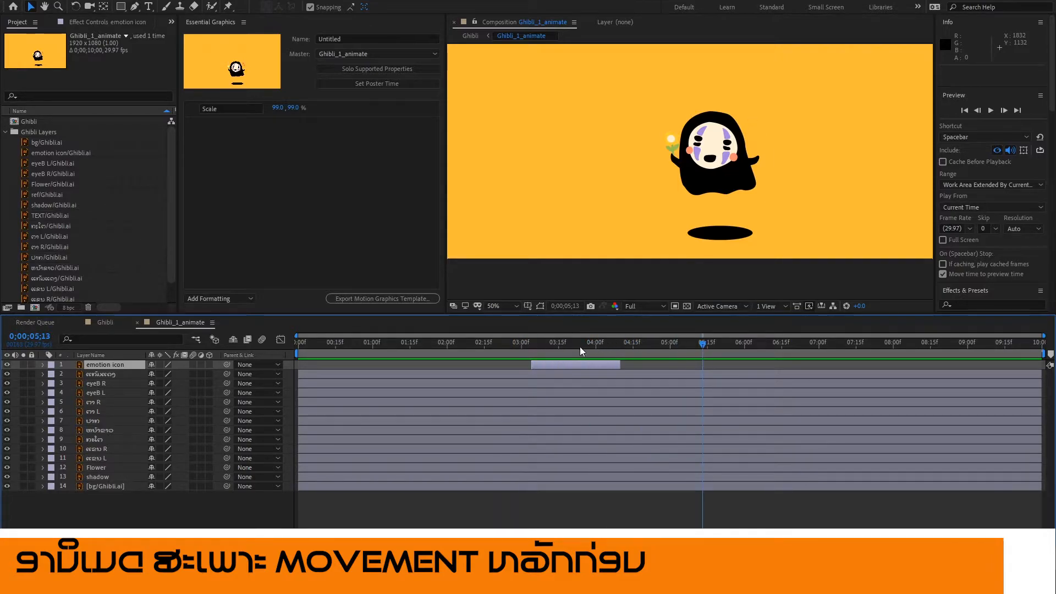
pyautogui.moveTo(554, 347); pyautogui.dragTo(663, 344)
# Reveal the emotion icon layer's Position at 0;00;03;16 and switch back to the Ghibli comp to compare the main movement.
pyautogui.click(560, 357)
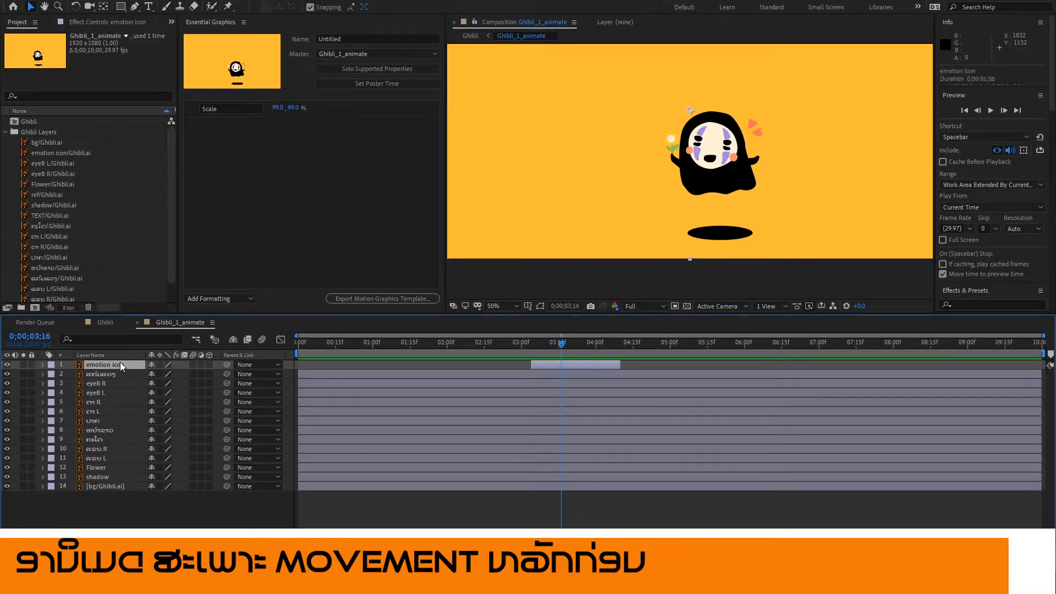
pyautogui.press('p')
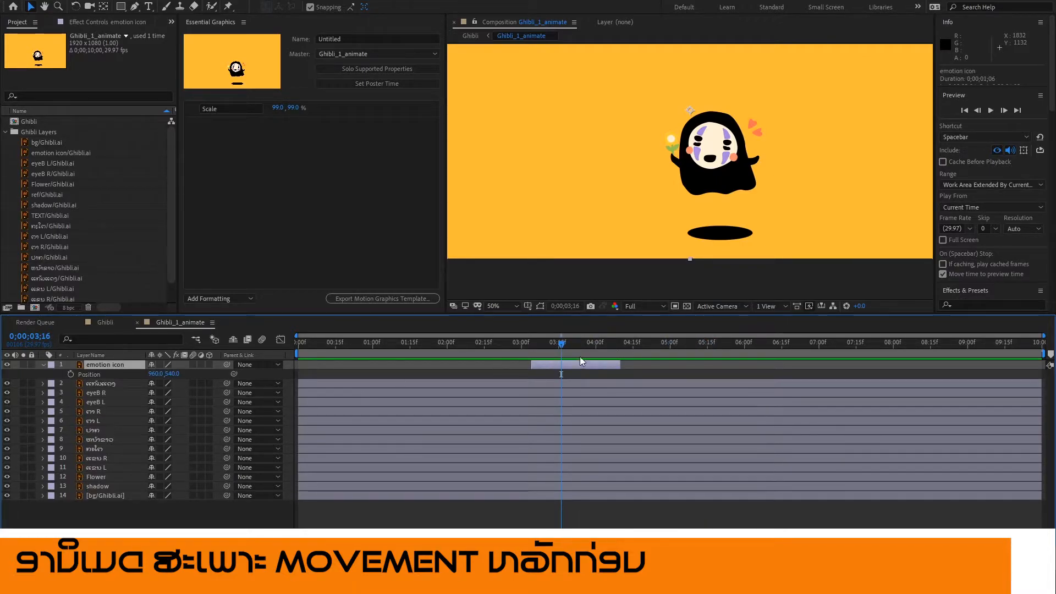
pyautogui.click(504, 345)
pyautogui.click(99, 323)
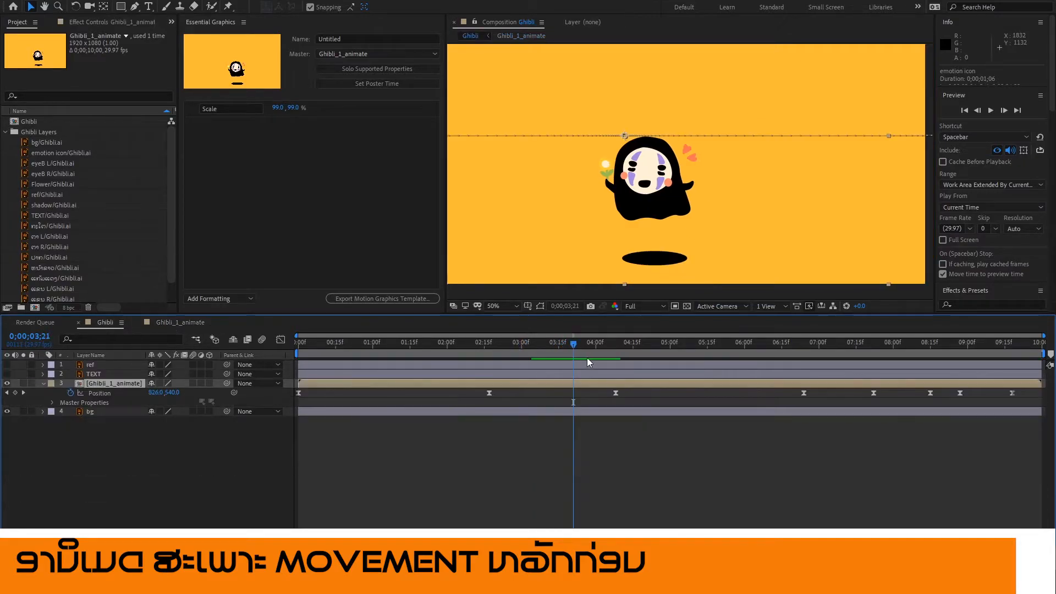
# Preview the Ghibli comp and scrub to about 0;00;08;24 to check the character's movement near the end.
pyautogui.moveTo(579, 352); pyautogui.dragTo(494, 354)
pyautogui.press('space')
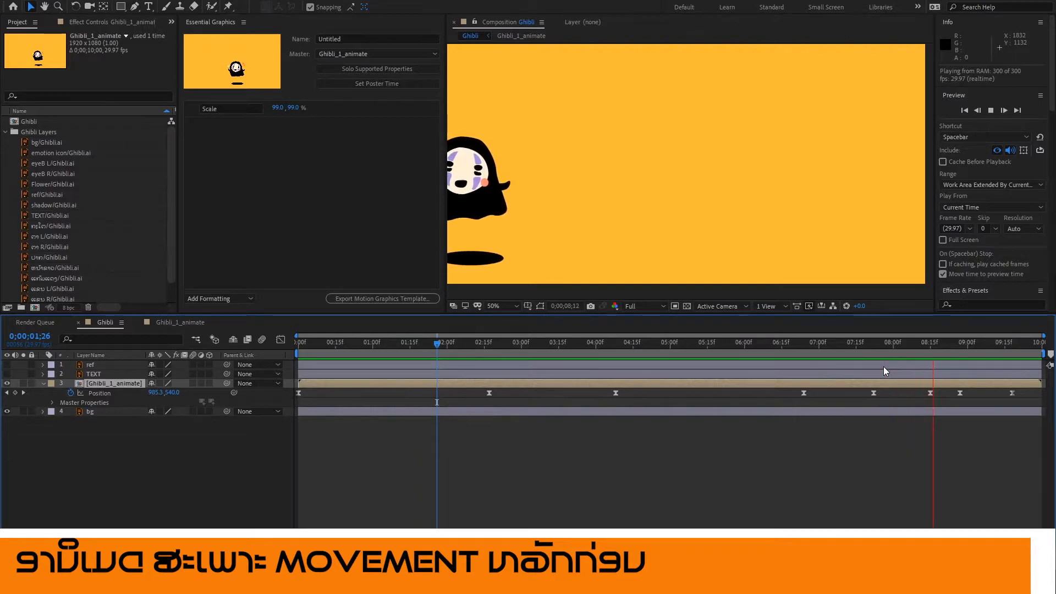
pyautogui.click(940, 344)
pyautogui.moveTo(940, 346); pyautogui.dragTo(953, 347)
pyautogui.press(',')
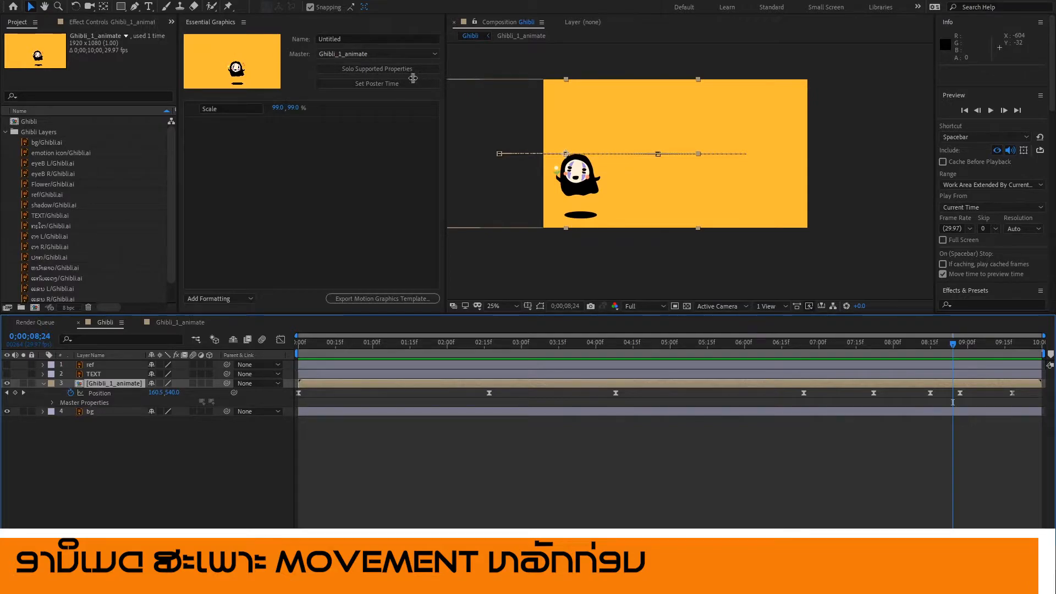
# Widen the Composition panel by narrowing Essential Graphics, and move the Ghibli comp's time to 0;00;08;15.
pyautogui.moveTo(423, 77); pyautogui.dragTo(289, 77)
pyautogui.press('.')
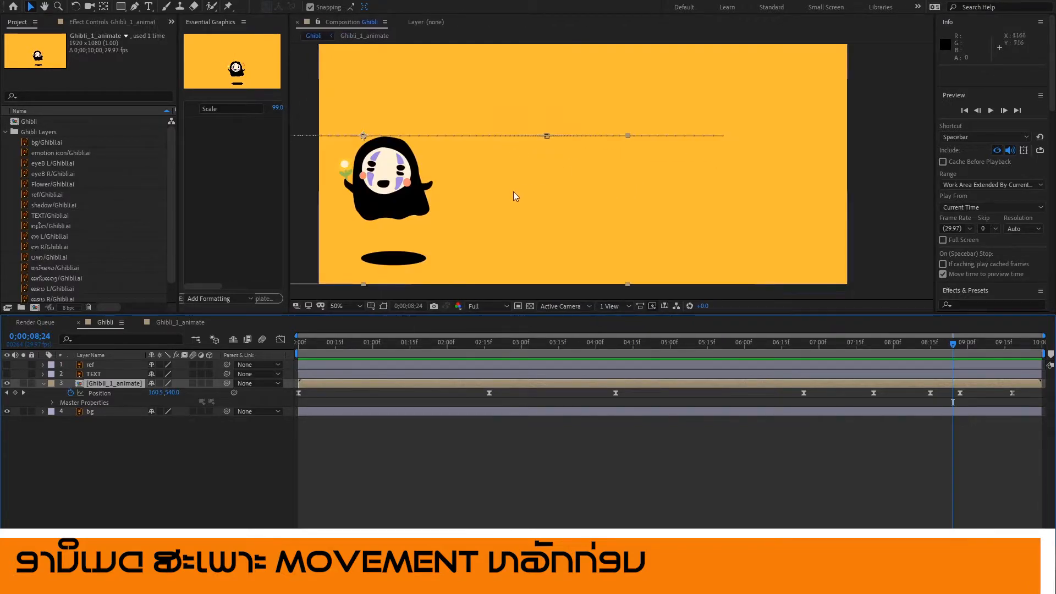
pyautogui.moveTo(912, 346)
pyautogui.mouseDown()
pyautogui.moveTo(839, 345)
pyautogui.moveTo(972, 347)
pyautogui.moveTo(883, 359)
pyautogui.moveTo(949, 354)
pyautogui.moveTo(931, 352)
pyautogui.mouseUp()
pyautogui.press('space')
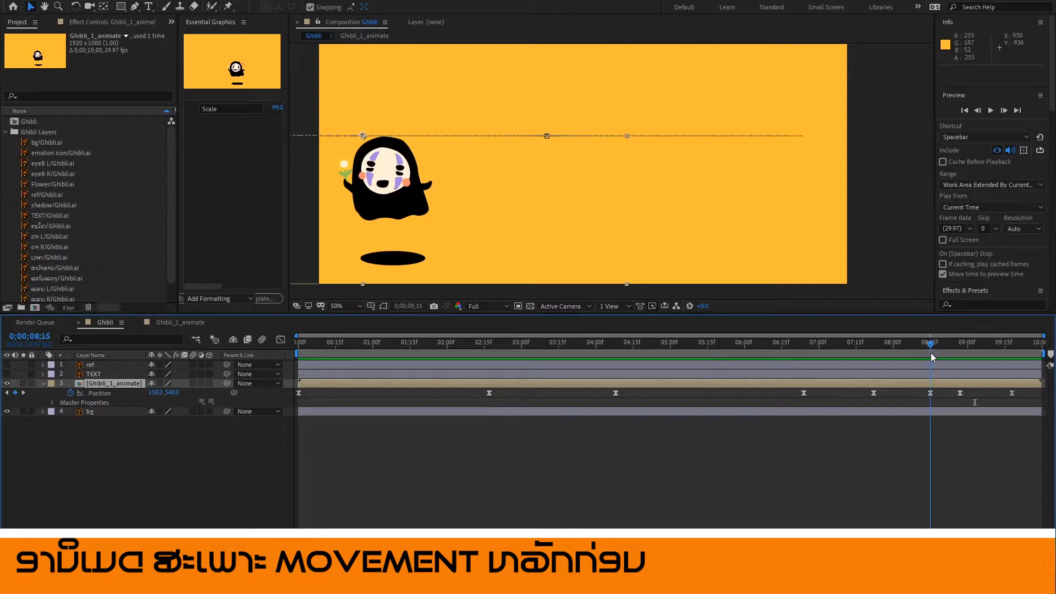
# Open the Ghibli_1_animate pre-comp and extend the emotion icon layer's end to 0;00;08;28.
pyautogui.doubleClick(100, 385)
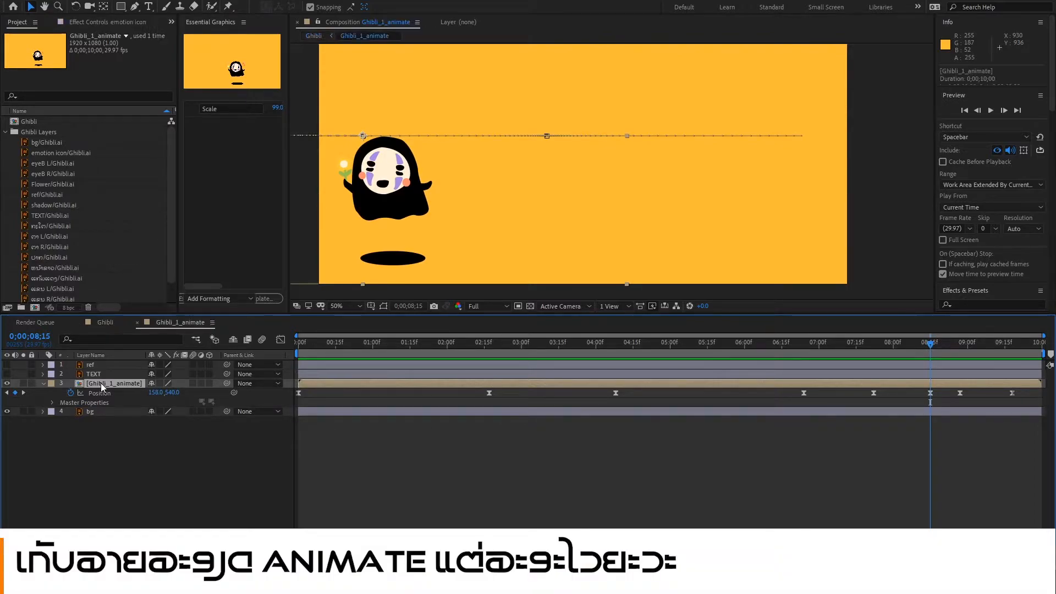
pyautogui.moveTo(620, 364); pyautogui.dragTo(965, 369)
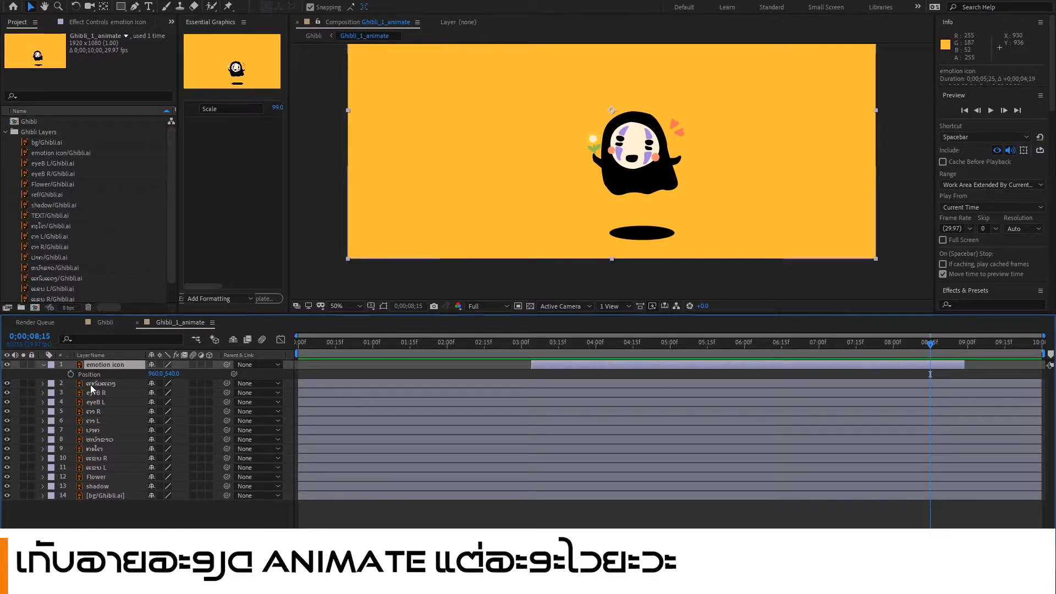
pyautogui.press('space')
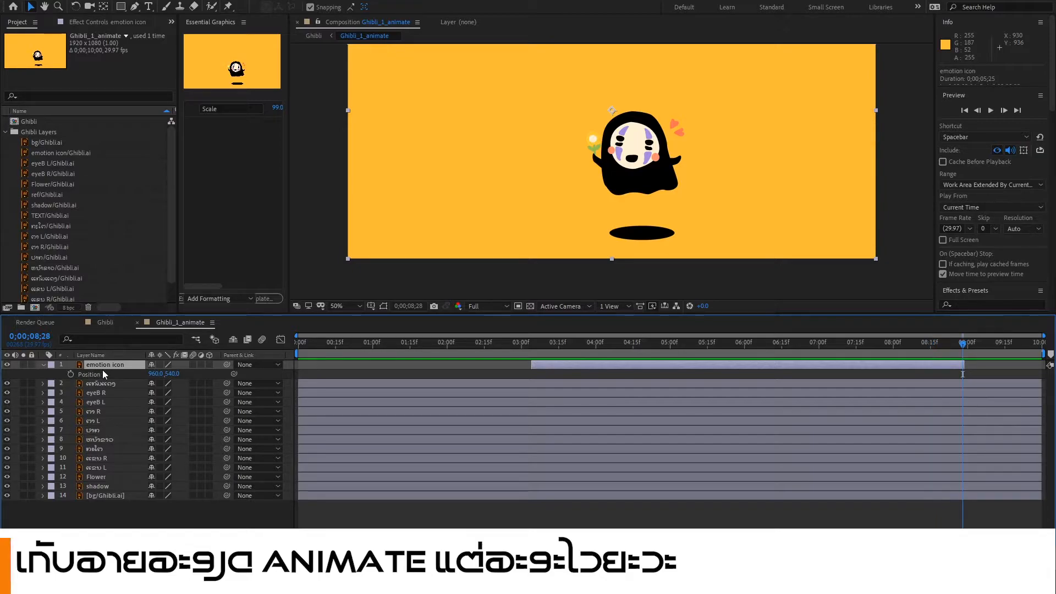
# Expand the emotion icon's Transform properties and set its first Opacity keyframe at 100% at 0;00;03;26.
pyautogui.click(44, 365)
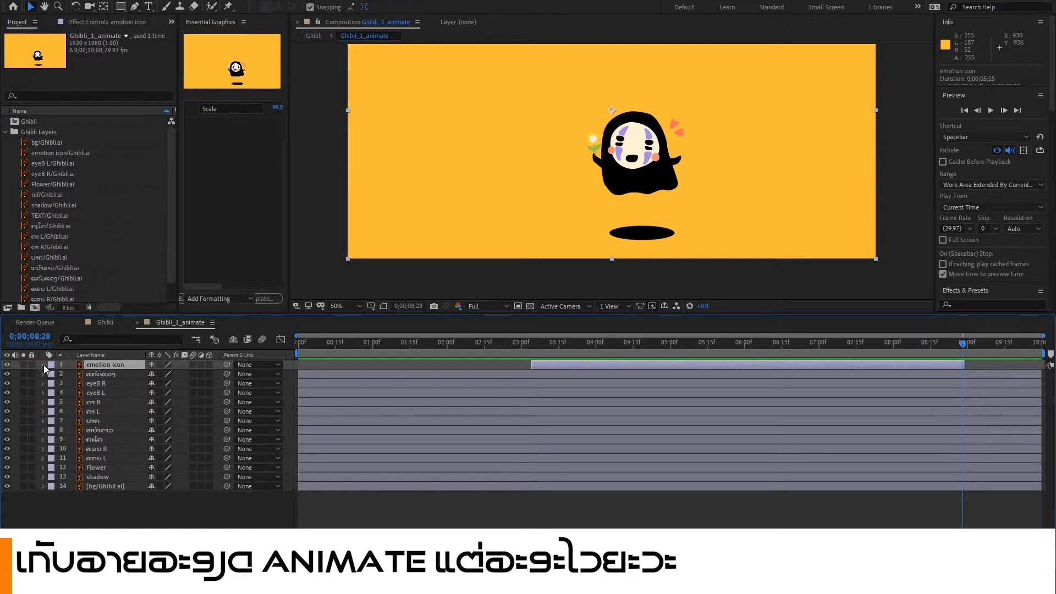
pyautogui.click(44, 365)
pyautogui.click(93, 421)
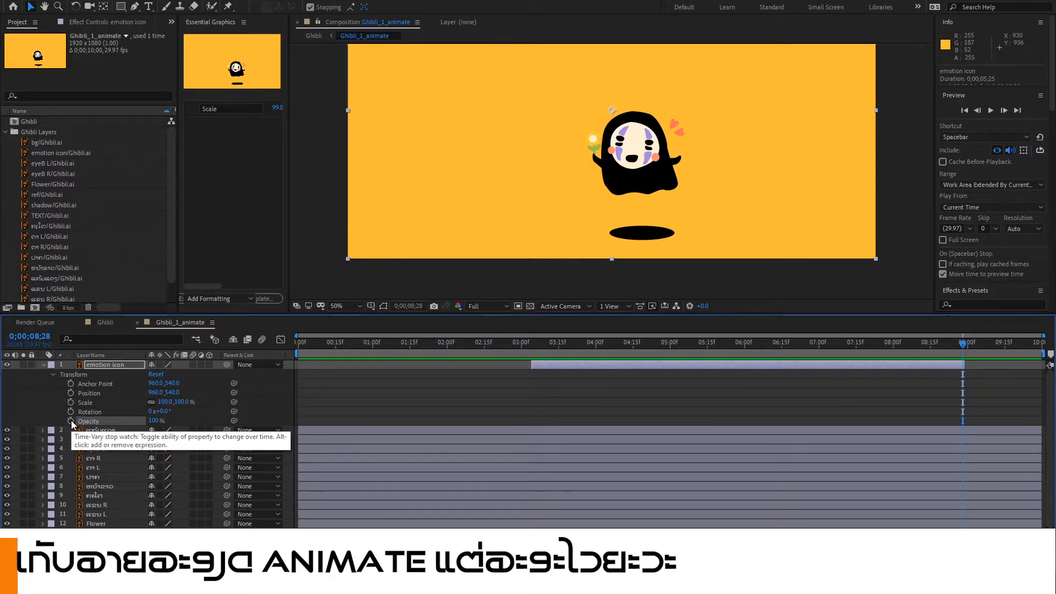
pyautogui.click(549, 343)
pyautogui.moveTo(538, 350); pyautogui.dragTo(583, 352)
pyautogui.click(70, 420)
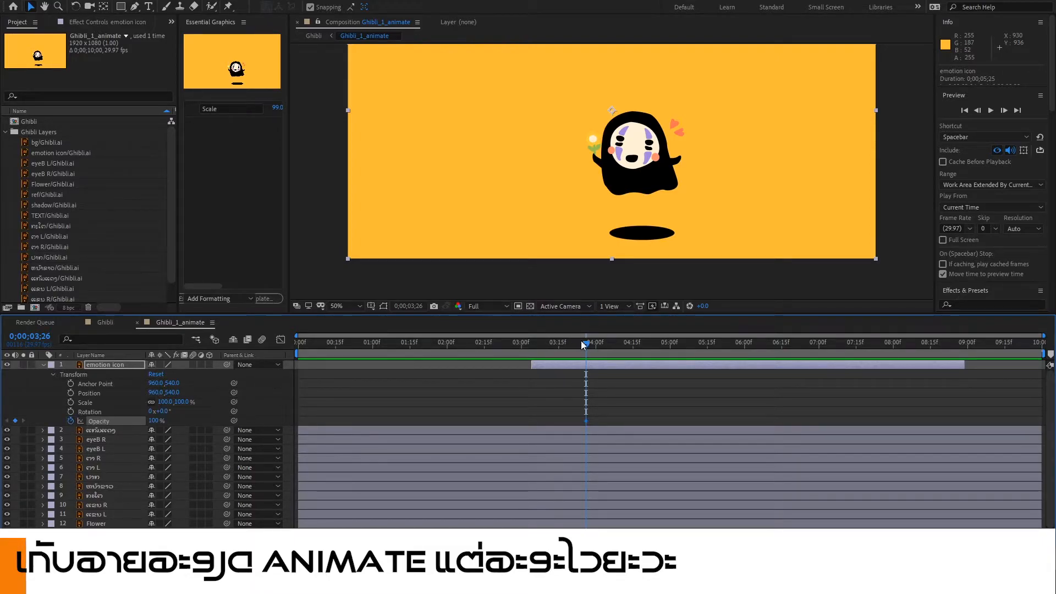
pyautogui.moveTo(585, 344)
pyautogui.mouseDown()
pyautogui.moveTo(609, 347)
pyautogui.moveTo(590, 354)
pyautogui.mouseUp()
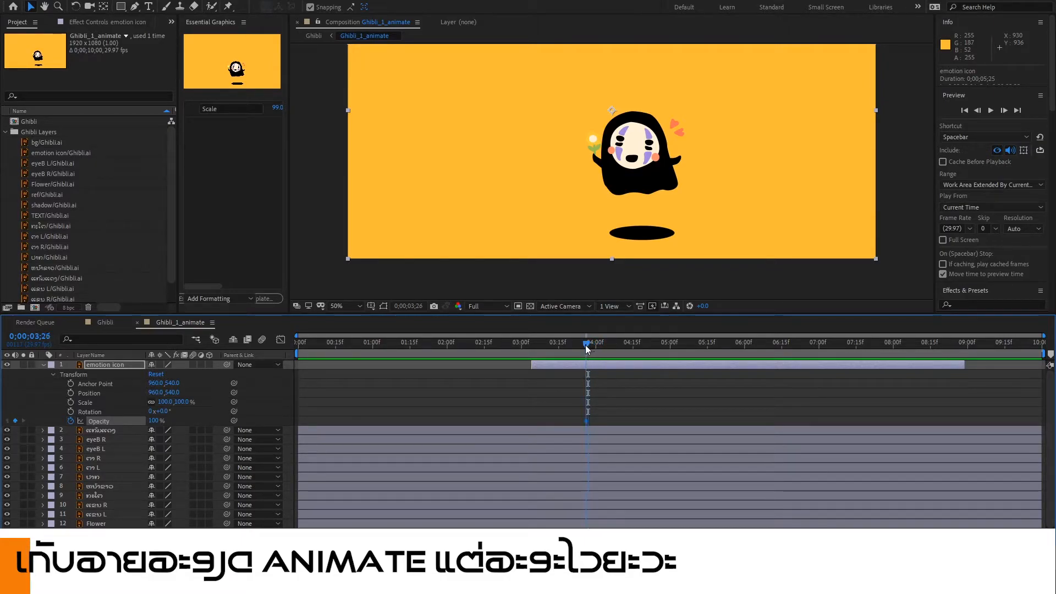
# Add an Opacity keyframe of 0% at 0;00;03;27 so the emotion icon disappears abruptly, and scrub across the change.
pyautogui.scroll(6, 617, 377)
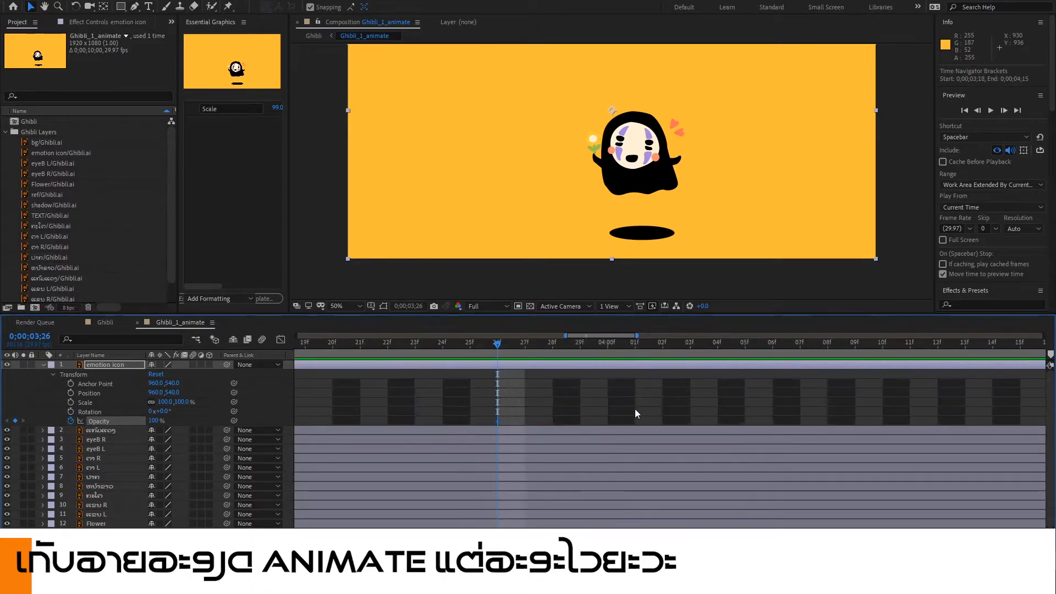
pyautogui.moveTo(497, 344); pyautogui.dragTo(525, 345)
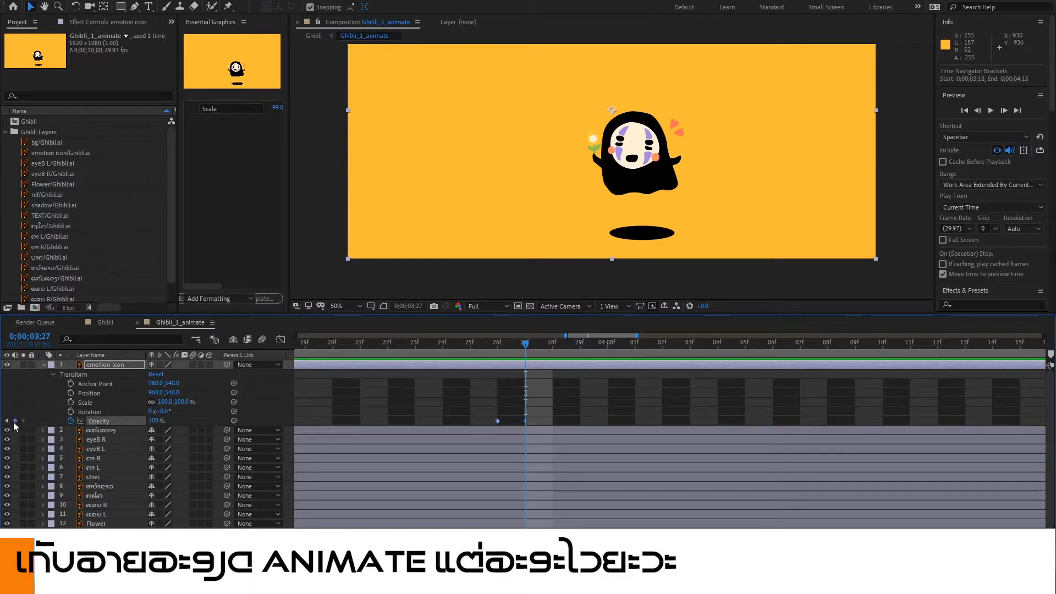
pyautogui.click(156, 421)
pyautogui.press('Return')
pyautogui.moveTo(517, 347); pyautogui.dragTo(443, 346)
pyautogui.moveTo(550, 363); pyautogui.dragTo(622, 373)
pyautogui.press('-')
pyautogui.press('-')
pyautogui.press('-')
pyautogui.press('-')
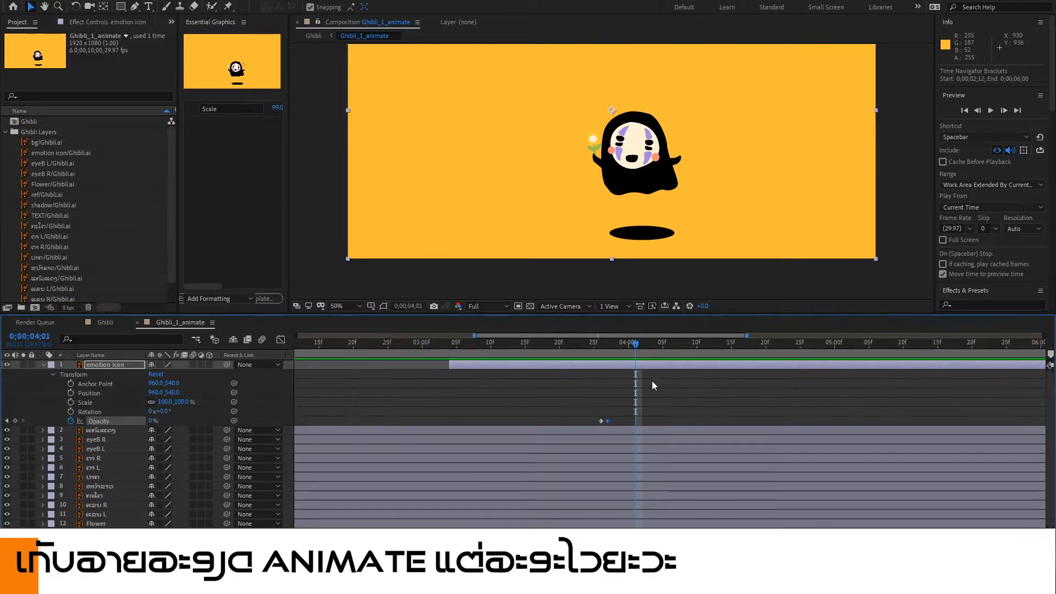
# Add an Opacity keyframe of 100% to the emotion icon at 0;00;08;16.
pyautogui.moveTo(848, 350); pyautogui.dragTo(933, 352)
pyautogui.click(151, 421)
pyautogui.press('Return')
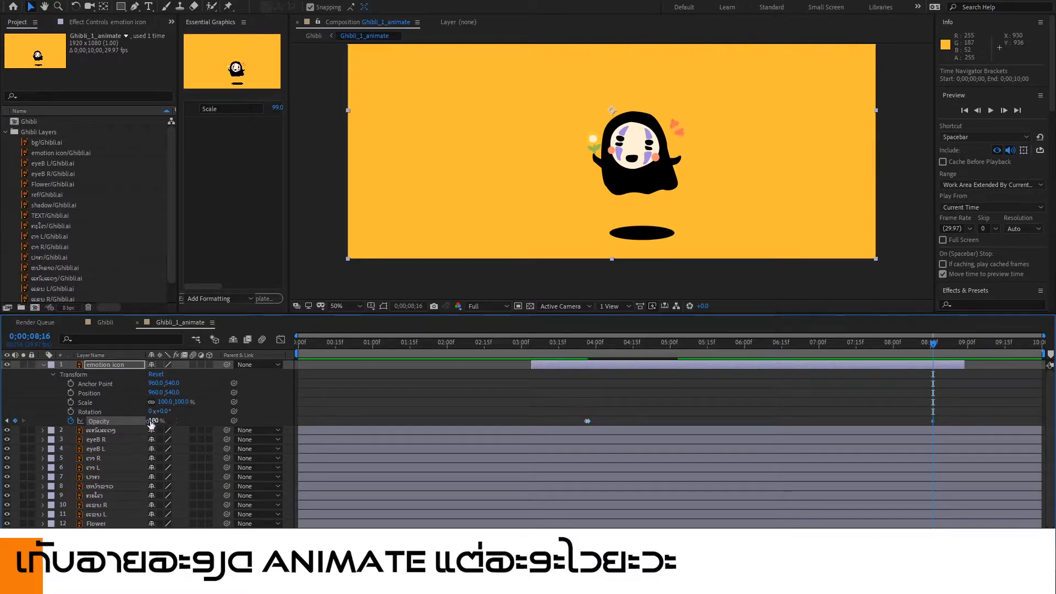
# Hold the emotion icon's Opacity with a 100% keyframe at 0;00;08;25 and drop it to 0% at 0;00;08;26.
pyautogui.click(955, 346)
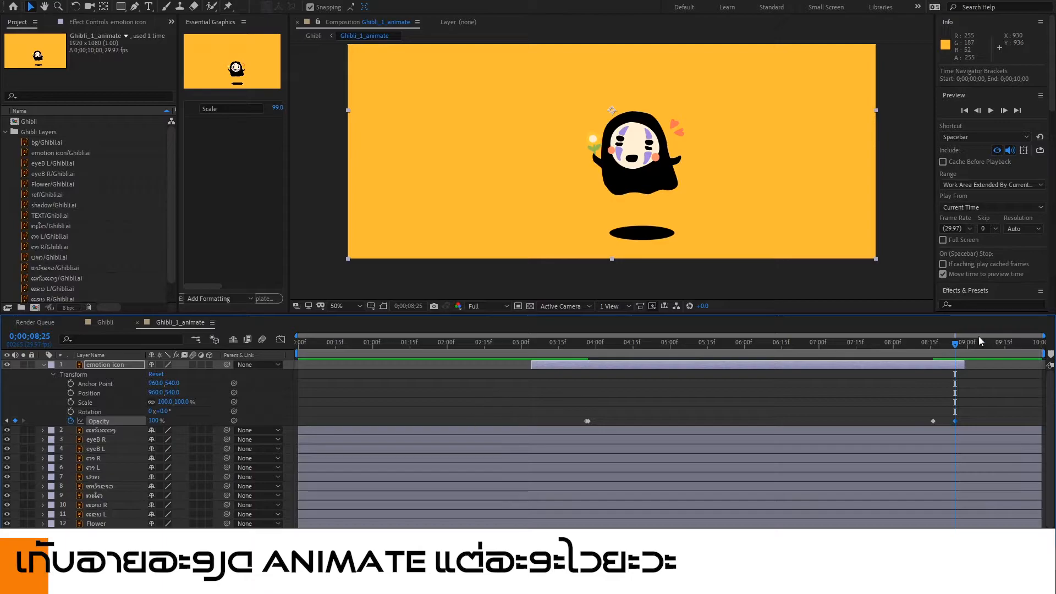
pyautogui.press(';')
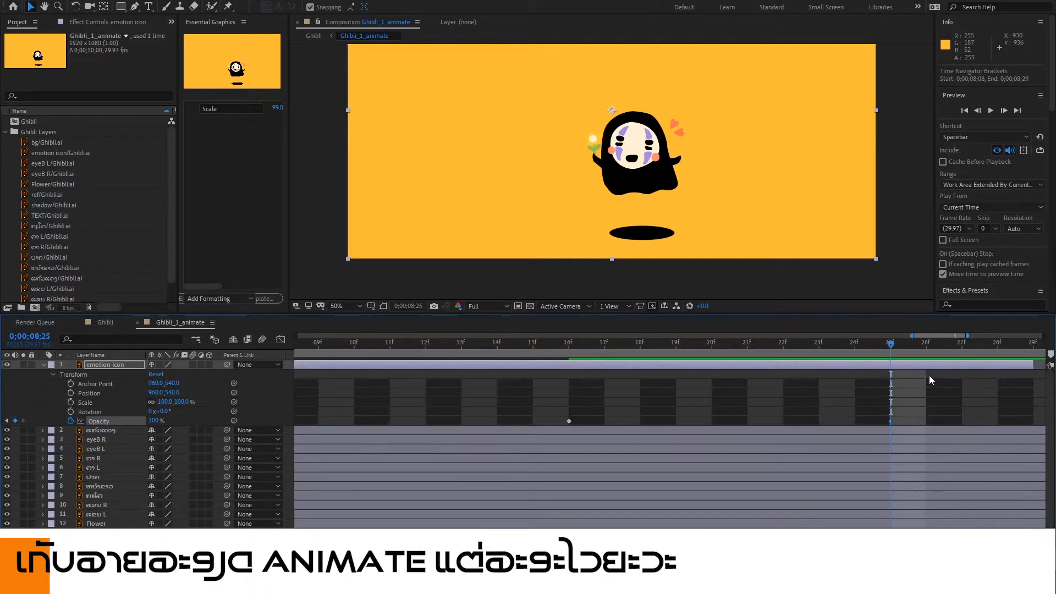
pyautogui.moveTo(897, 352); pyautogui.dragTo(926, 350)
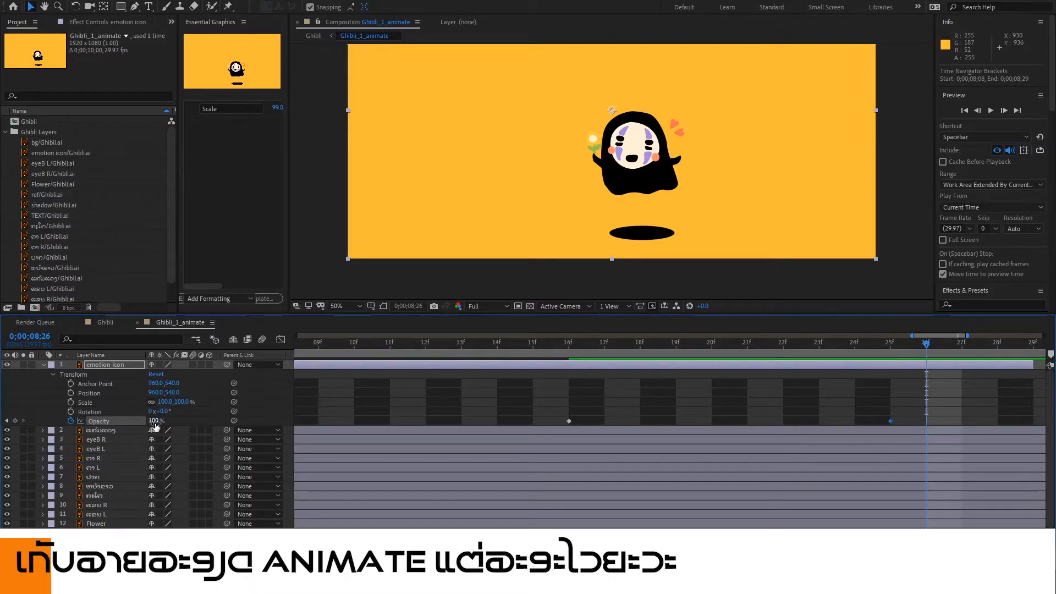
pyautogui.click(156, 421)
pyautogui.press('Return')
# Scrub back through the emotion icon's Opacity keyframes to 0;00;03;27 to check how the hearts fade between them.
pyautogui.moveTo(926, 345); pyautogui.dragTo(844, 354)
pyautogui.scroll(-5, 689, 403)
pyautogui.moveTo(731, 345); pyautogui.dragTo(800, 348)
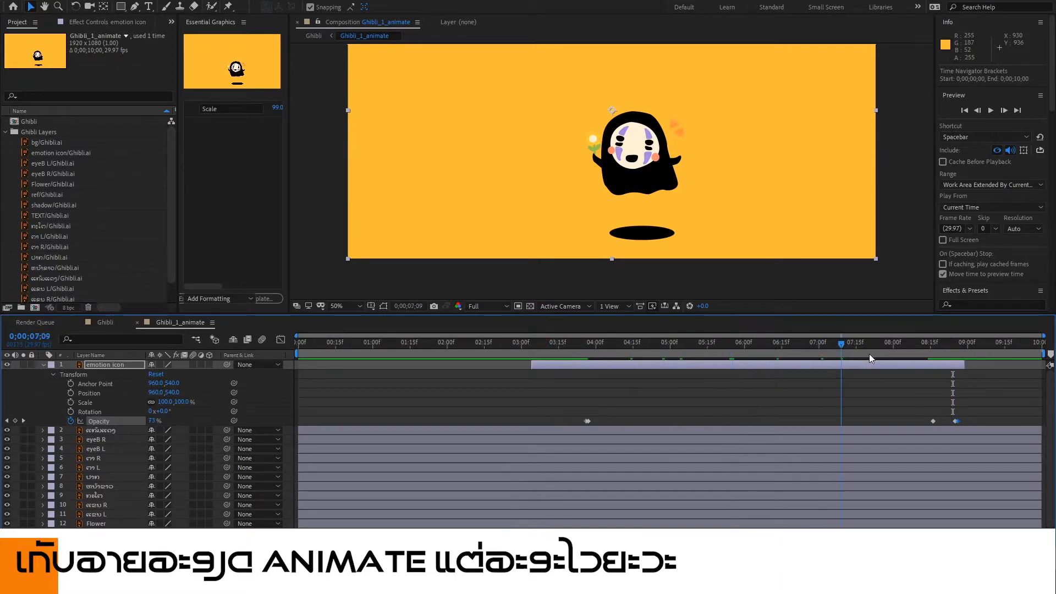
pyautogui.moveTo(917, 367); pyautogui.dragTo(592, 379)
pyautogui.scroll(8, 590, 379)
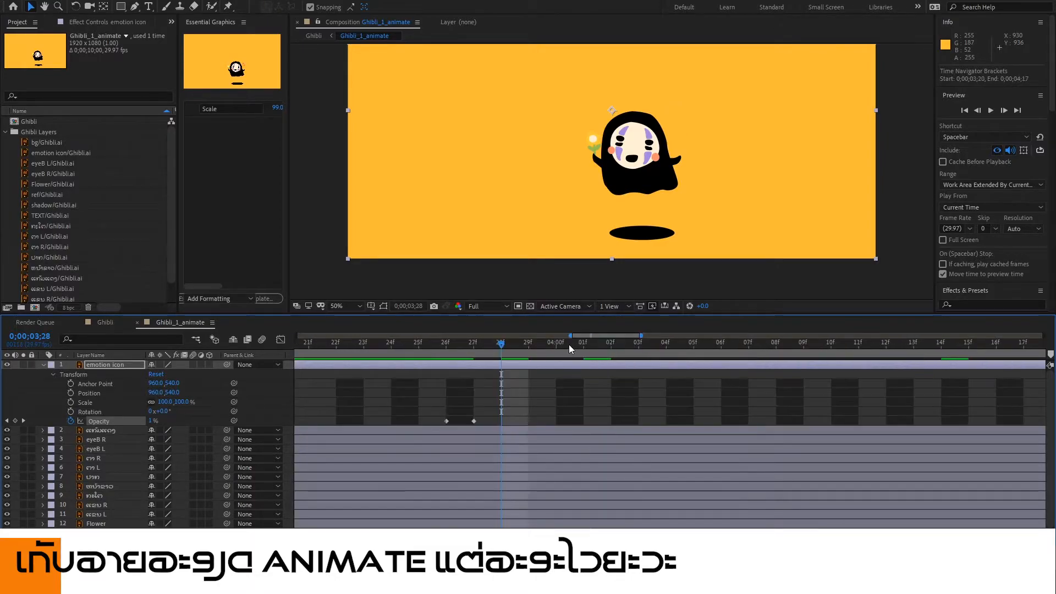
pyautogui.moveTo(487, 352); pyautogui.dragTo(481, 354)
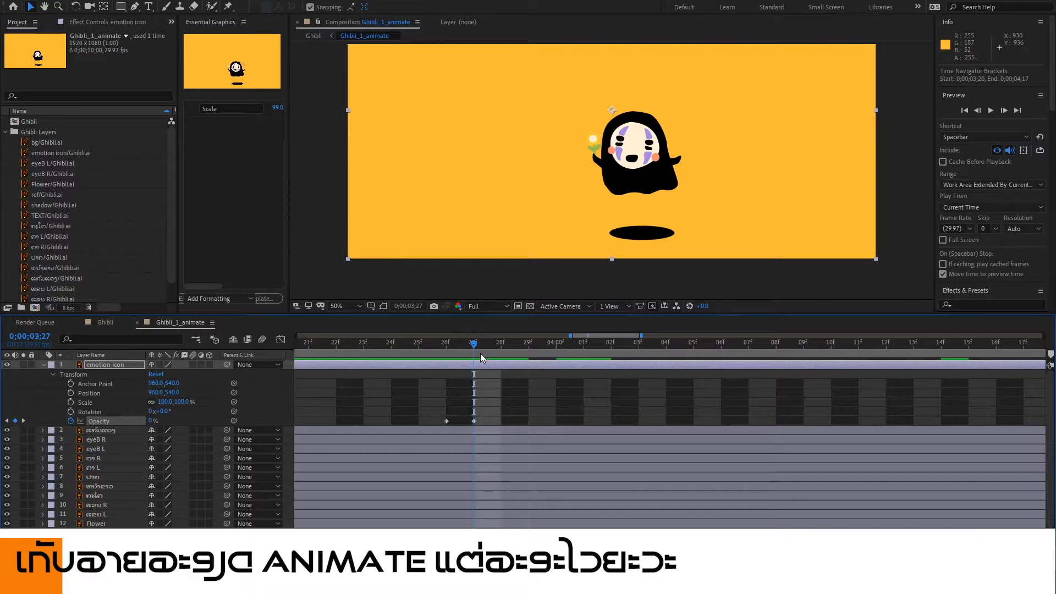
# Add an Opacity keyframe of 0% at 0;00;08;15, one frame before the emotion icon's 100% keyframe.
pyautogui.scroll(-8, 481, 353)
pyautogui.moveTo(923, 349); pyautogui.dragTo(928, 352)
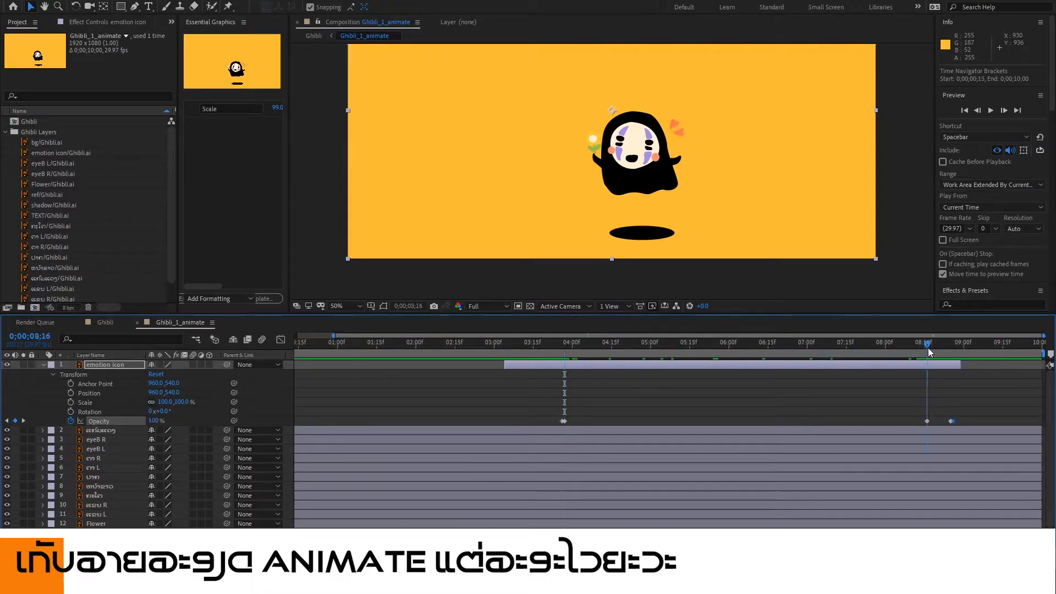
pyautogui.scroll(7, 928, 352)
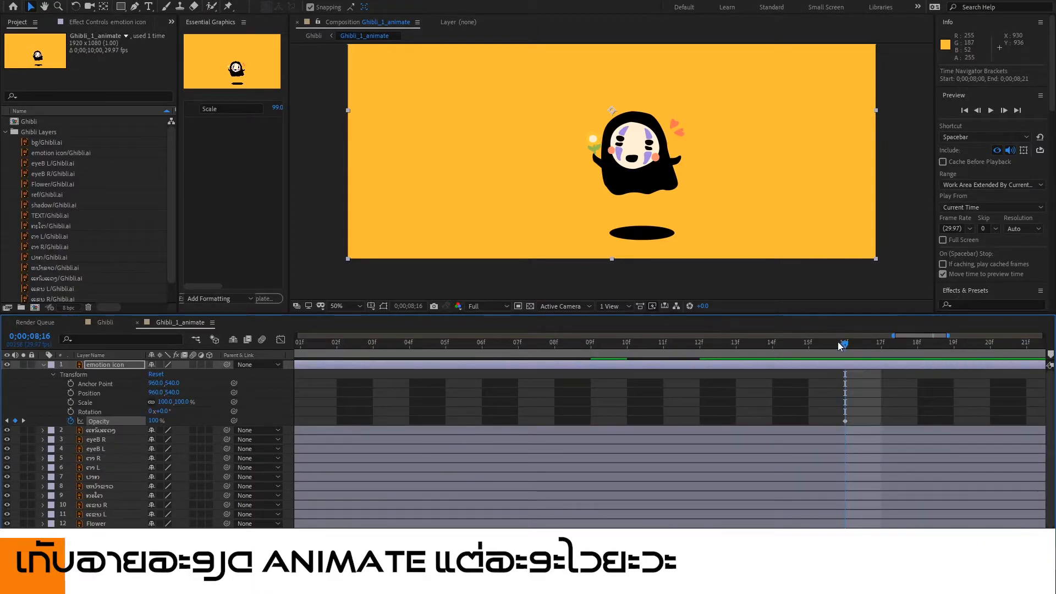
pyautogui.write('0')
pyautogui.press('Return')
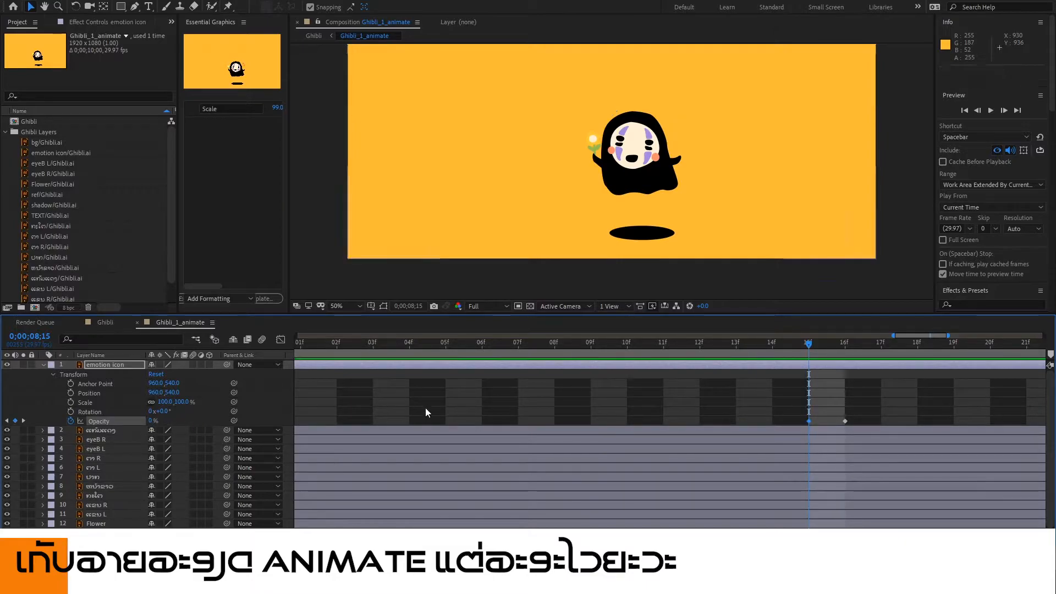
# Switch to the Ghibli comp and preview the animation to check the emotion icon's timing against the movement.
pyautogui.press('-')
pyautogui.press('-')
pyautogui.press('-')
pyautogui.press('-')
pyautogui.press('-')
pyautogui.press('-')
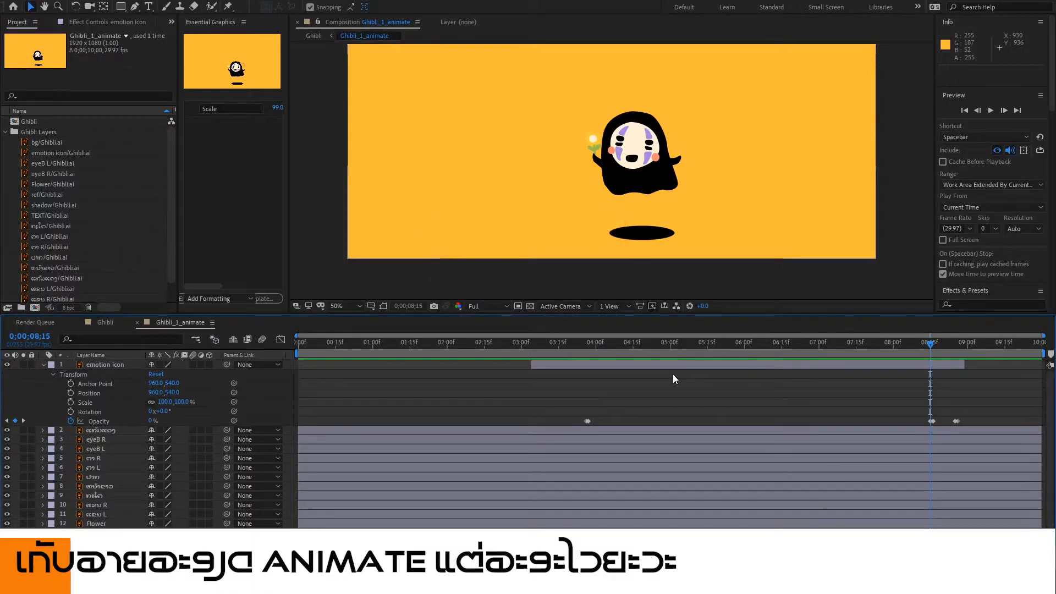
pyautogui.press('-')
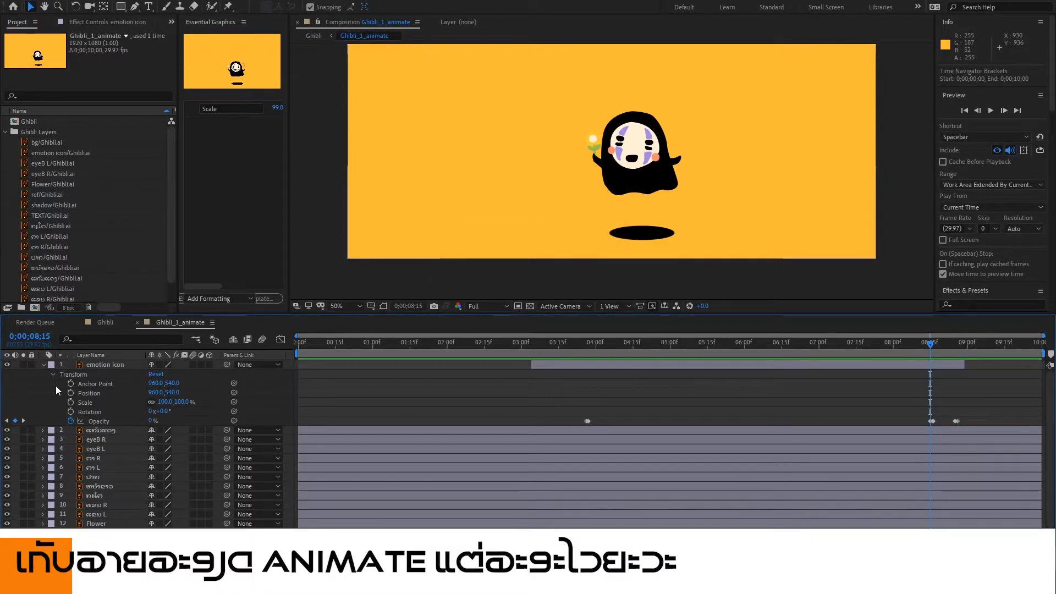
pyautogui.click(106, 324)
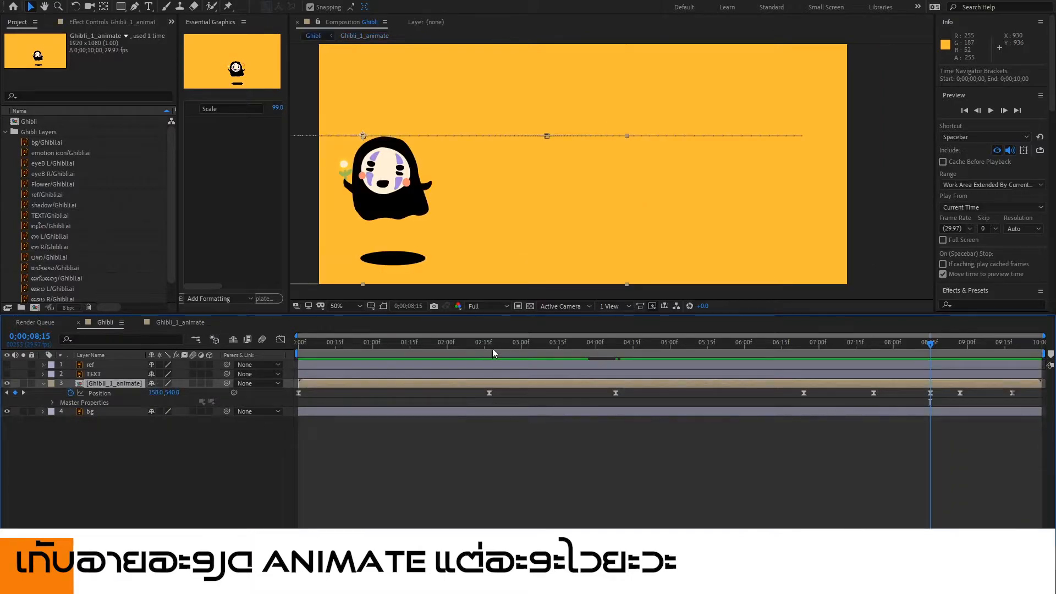
pyautogui.press('space')
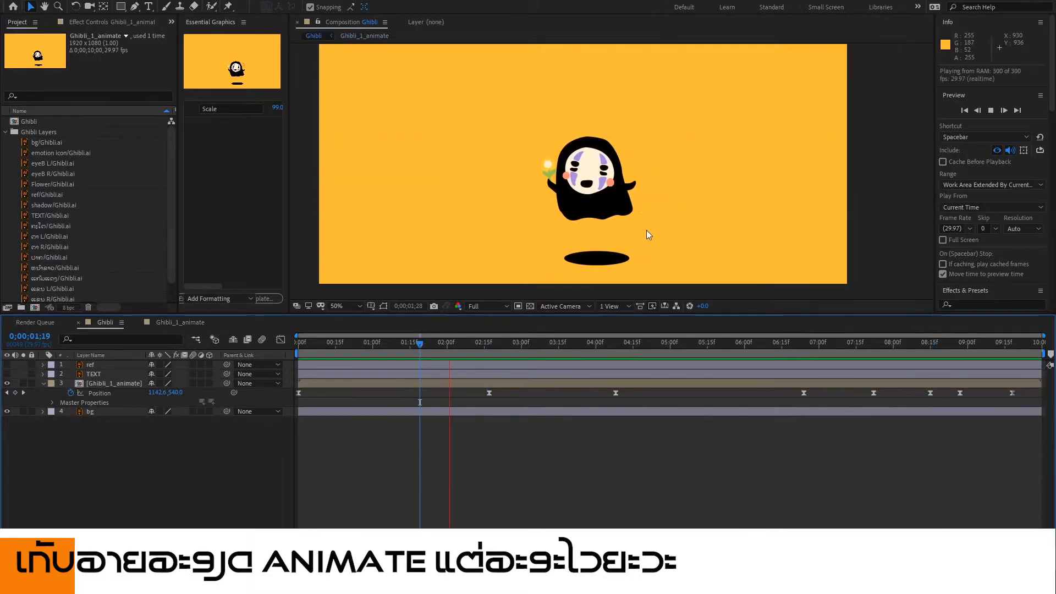
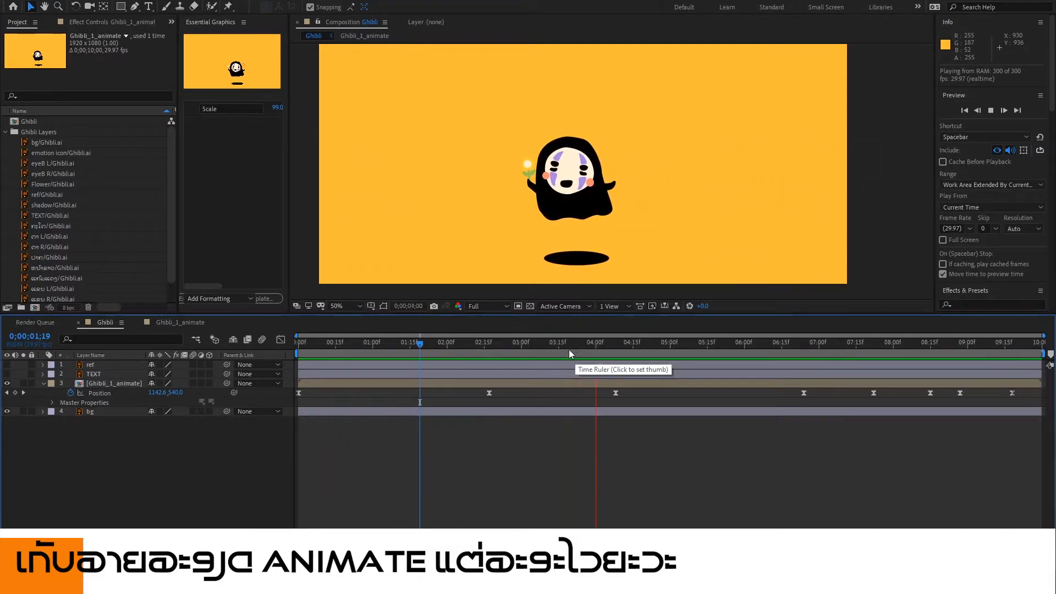
pyautogui.press('space')
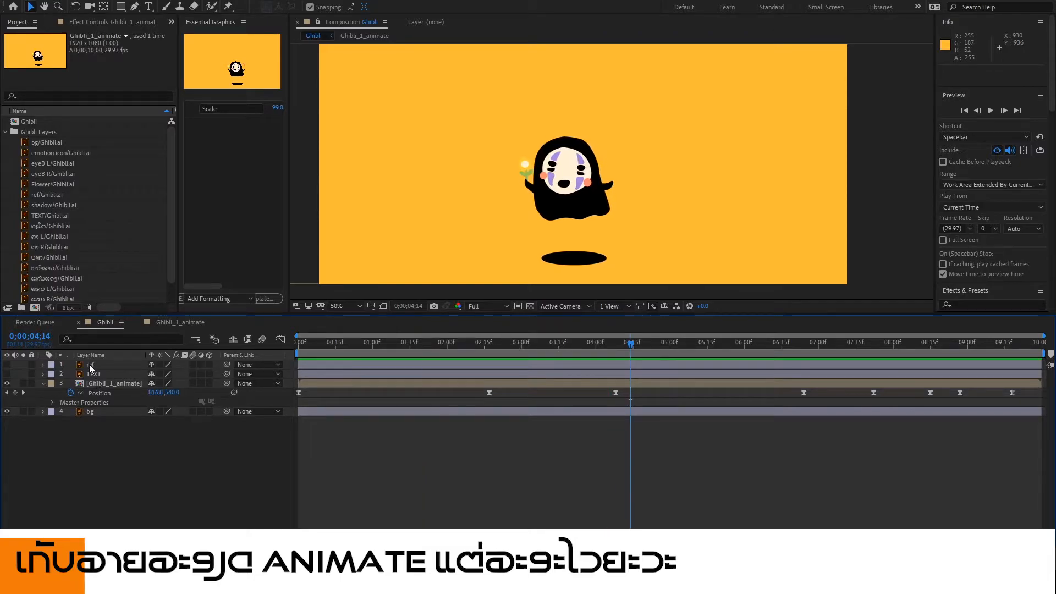
# Reopen the Ghibli_1_animate pre-comp and examine the emotion icon's first pair of Opacity keyframes close up.
pyautogui.doubleClick(97, 383)
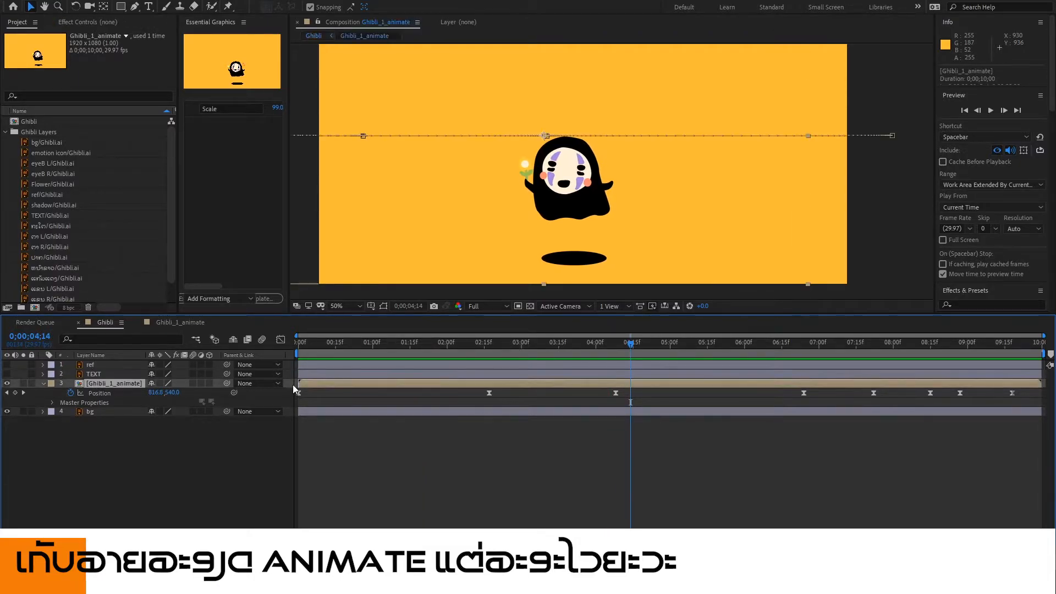
pyautogui.moveTo(581, 342); pyautogui.dragTo(521, 348)
pyautogui.press('space')
pyautogui.press('space')
pyautogui.press('=')
pyautogui.press('=')
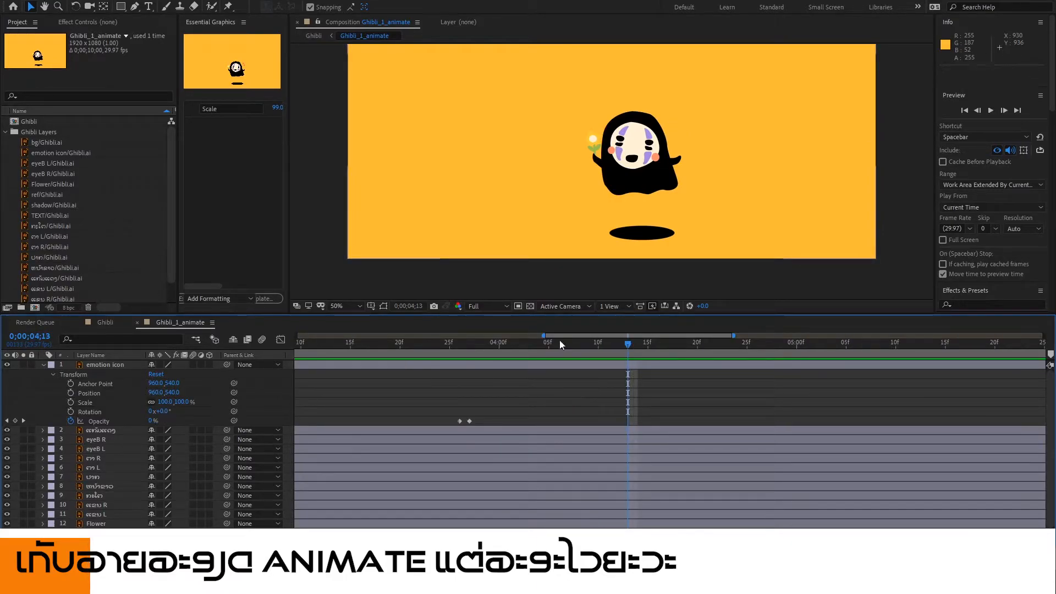
pyautogui.moveTo(572, 336); pyautogui.dragTo(485, 338)
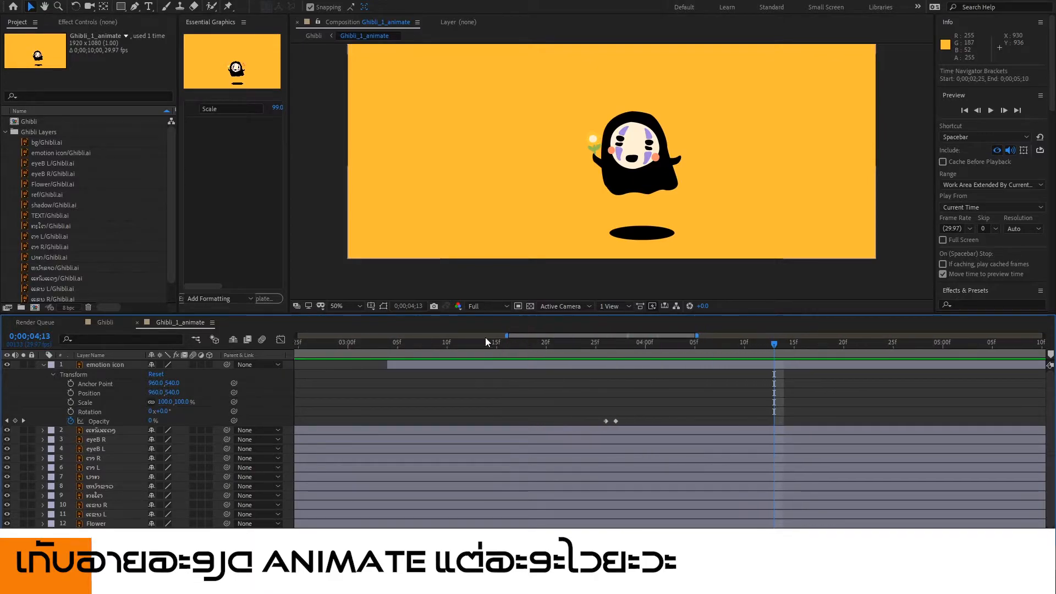
# Close the Essential Graphics panel and move to 0;00;03;03, just before the emotion icon layer starts.
pyautogui.click(244, 22)
pyautogui.click(263, 26)
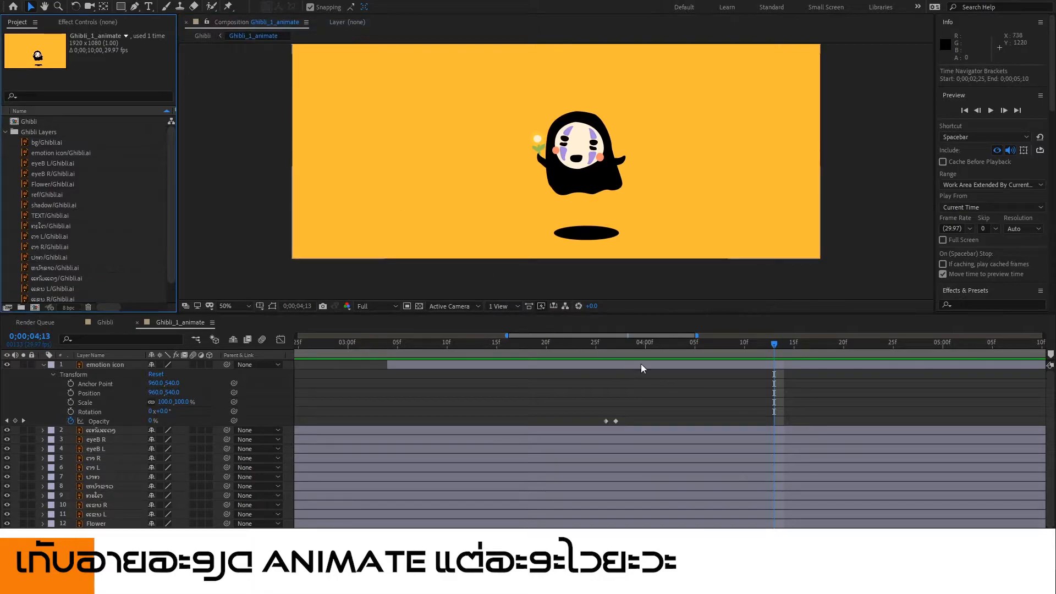
pyautogui.moveTo(588, 350); pyautogui.dragTo(364, 338)
pyautogui.press('space')
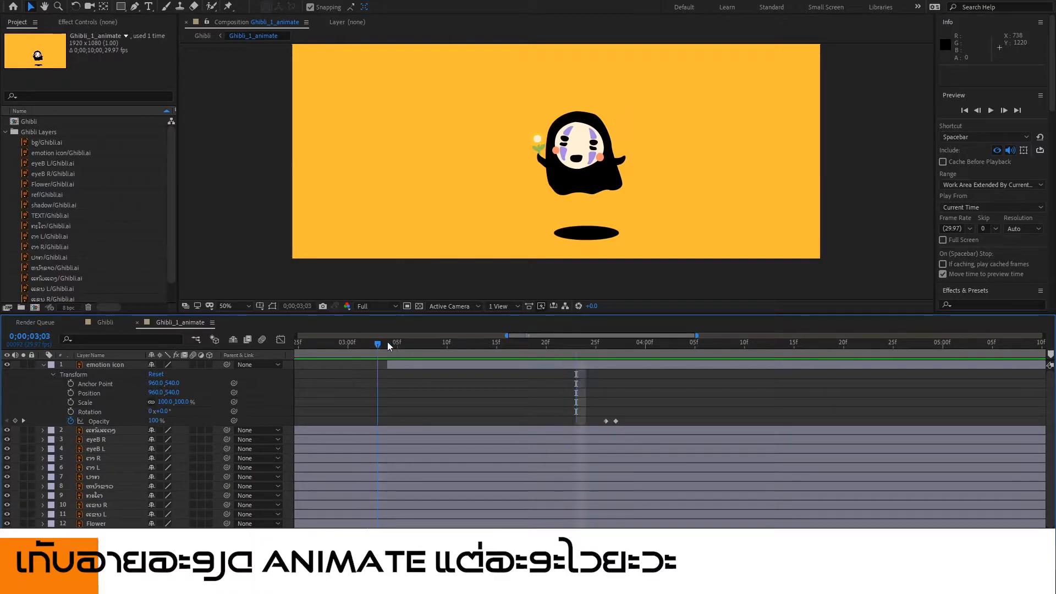
# Add emotion icon Opacity keyframes of 100% at 0;00;03;09 and 0% at 0;00;03;10.
pyautogui.press('space')
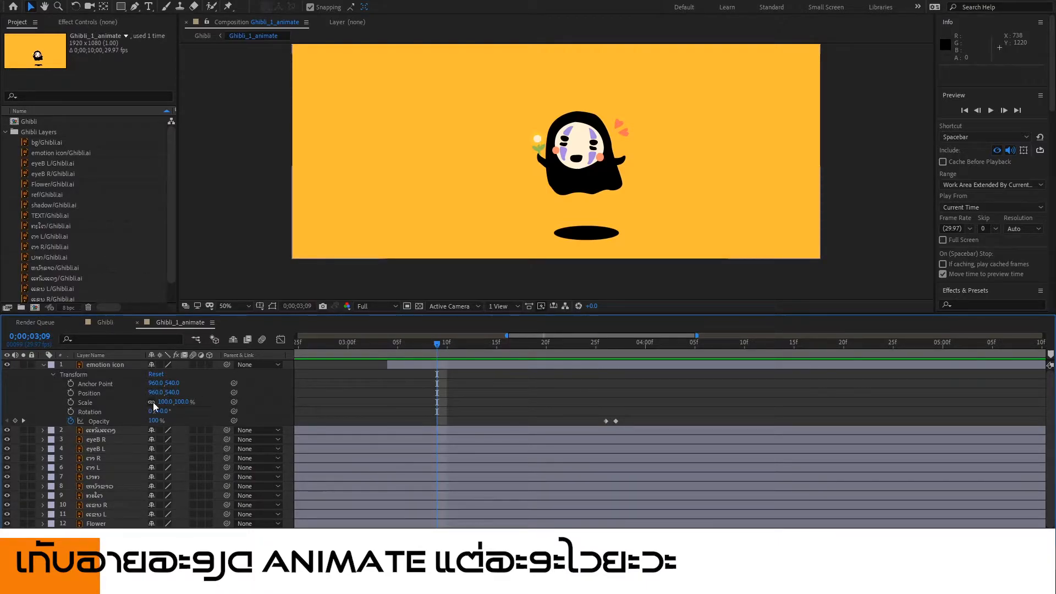
pyautogui.click(14, 421)
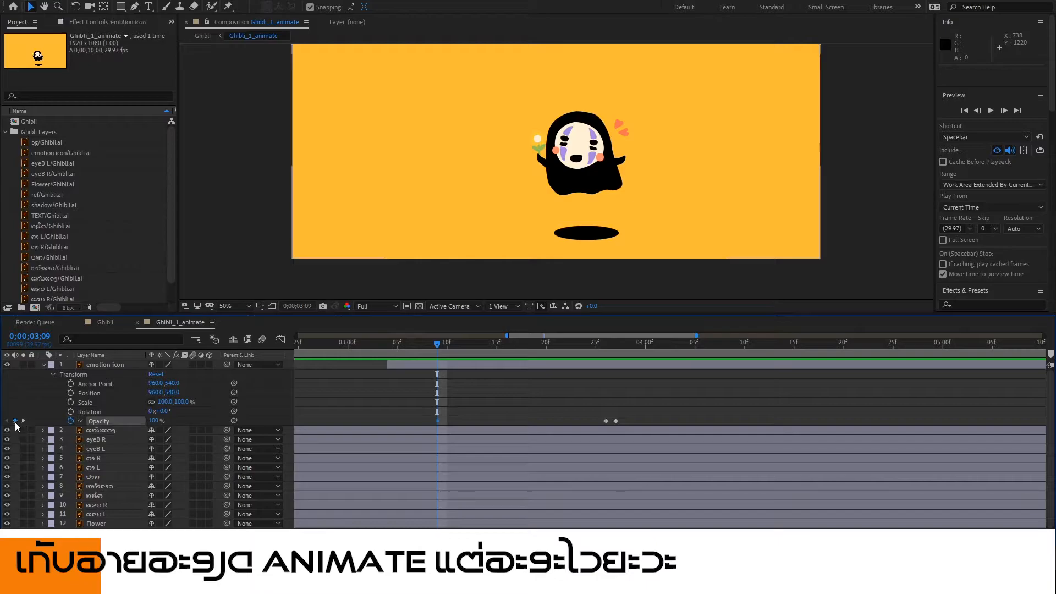
pyautogui.moveTo(390, 350); pyautogui.dragTo(438, 366)
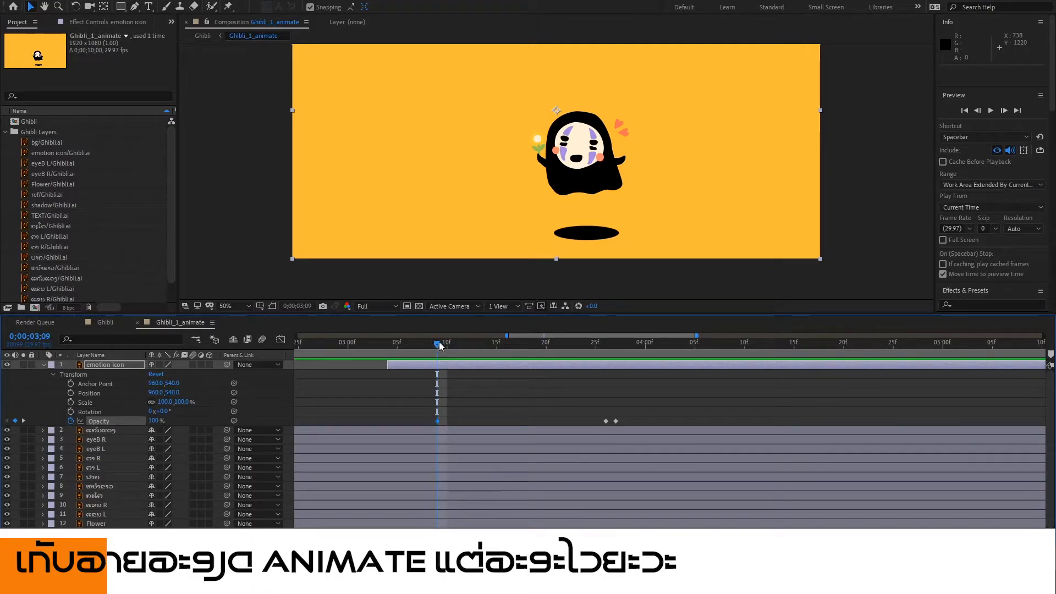
pyautogui.click(443, 345)
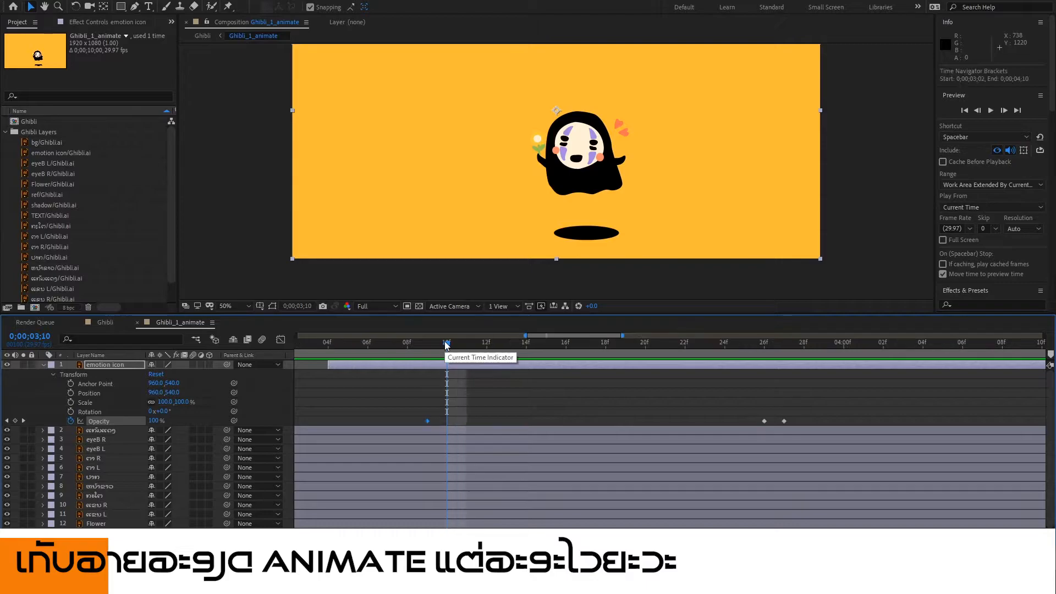
pyautogui.press('=')
pyautogui.moveTo(380, 346)
pyautogui.mouseDown()
pyautogui.moveTo(356, 349)
pyautogui.moveTo(378, 354)
pyautogui.mouseUp()
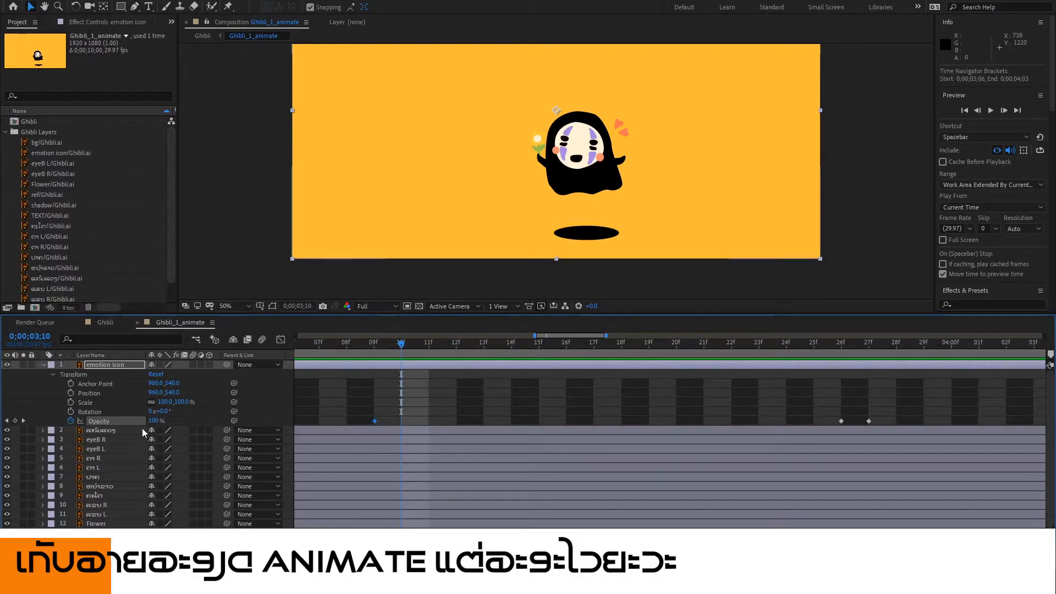
pyautogui.click(156, 420)
pyautogui.write('0')
pyautogui.press('Return')
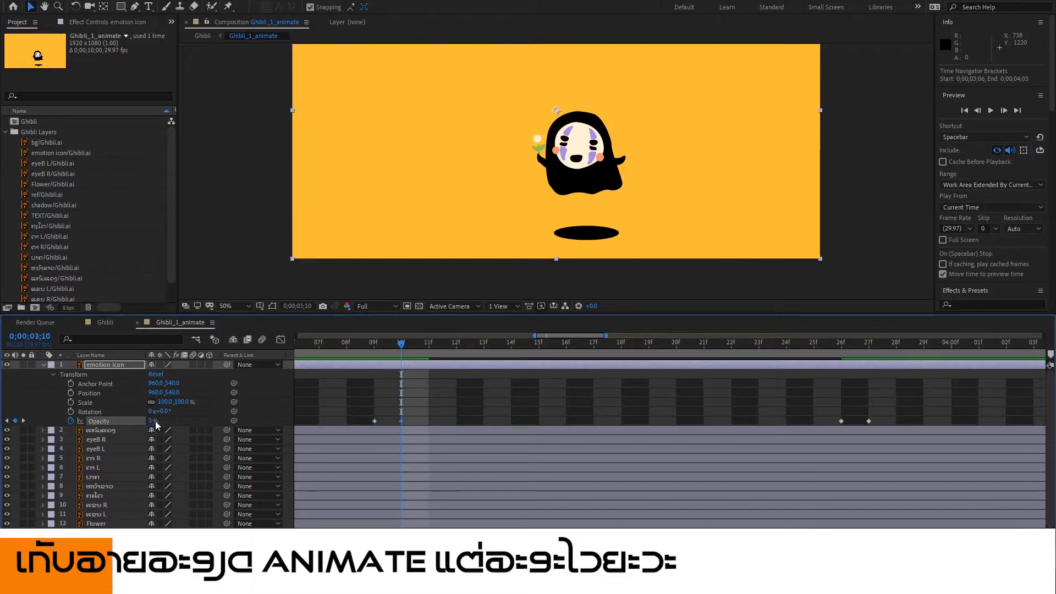
# Key the emotion icon's Opacity back to 100% at 0;00;03;13 and shift that keyframe to 0;00;03;12.
pyautogui.moveTo(408, 345); pyautogui.dragTo(470, 345)
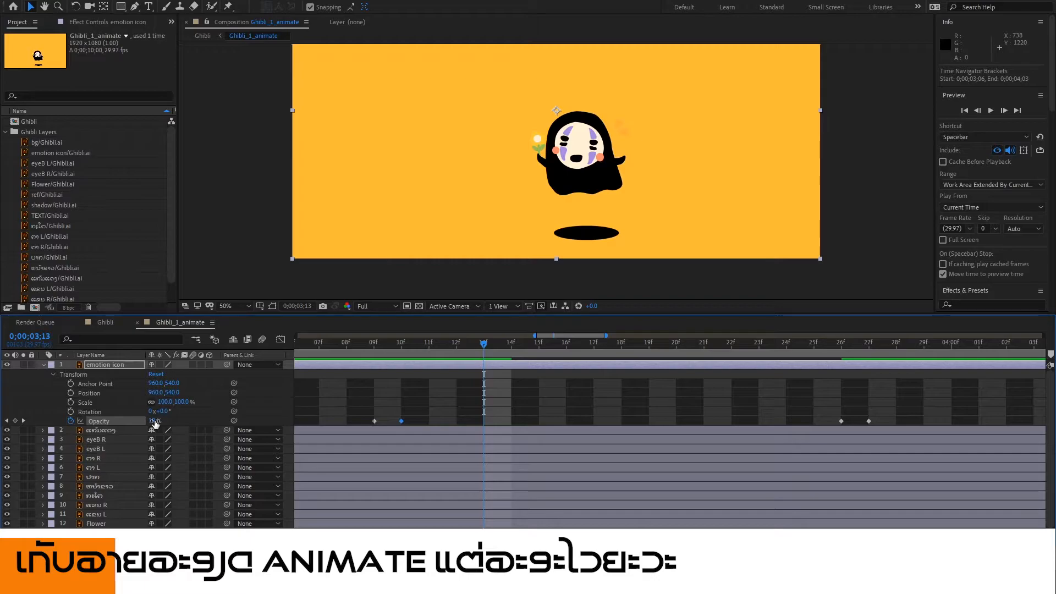
pyautogui.write('100')
pyautogui.press('Return')
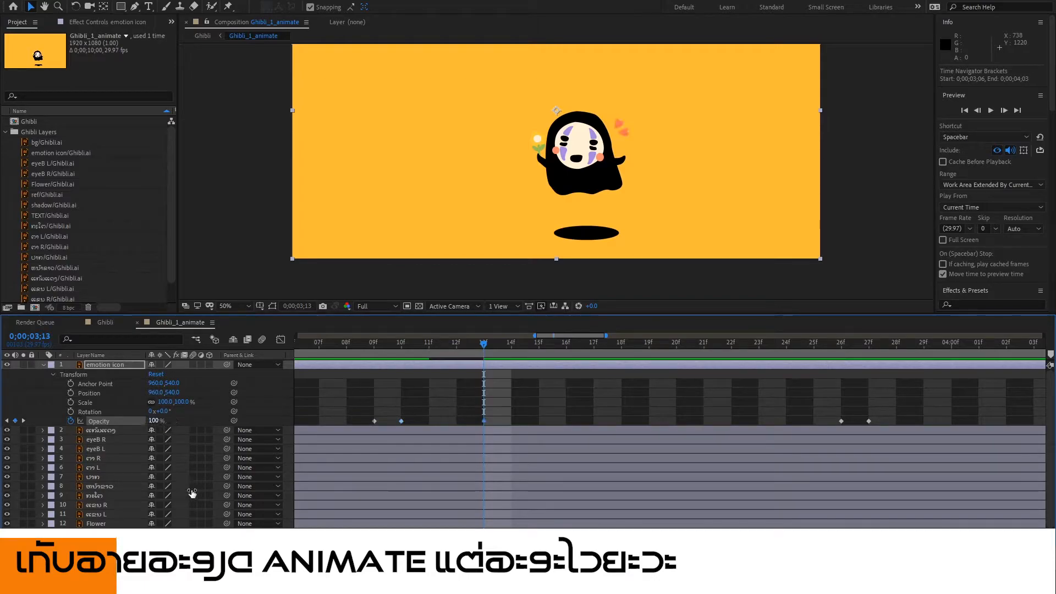
pyautogui.moveTo(415, 342); pyautogui.dragTo(347, 343)
pyautogui.moveTo(412, 350); pyautogui.dragTo(480, 351)
pyautogui.moveTo(483, 421); pyautogui.dragTo(460, 422)
pyautogui.press('-')
pyautogui.press('-')
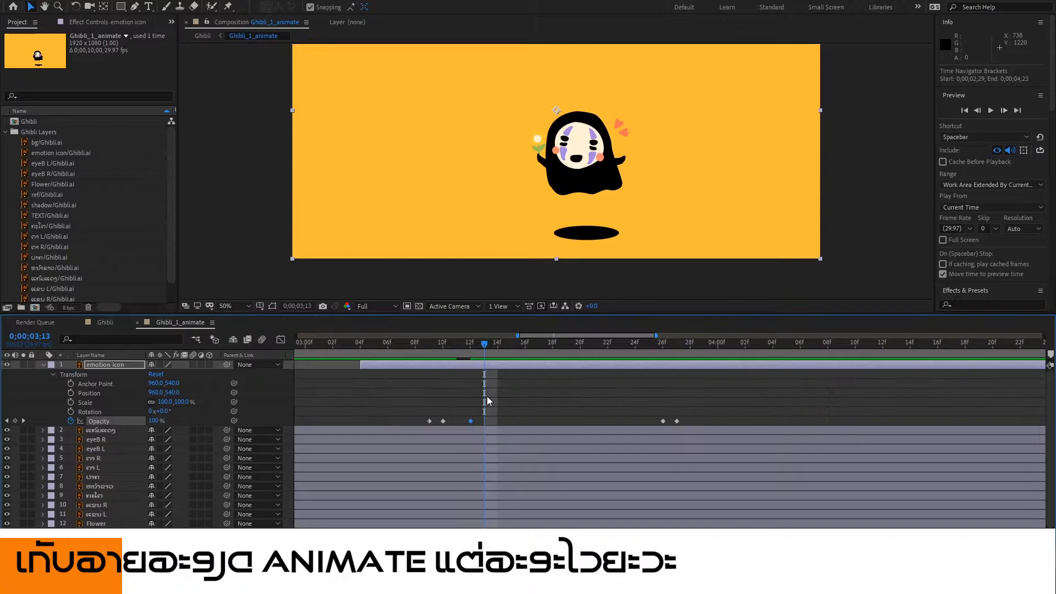
# Preview the pre-comp repeatedly from around 0;00;03;00 to check how the emotion icon blinks off and on.
pyautogui.moveTo(417, 351); pyautogui.dragTo(402, 351)
pyautogui.press('space')
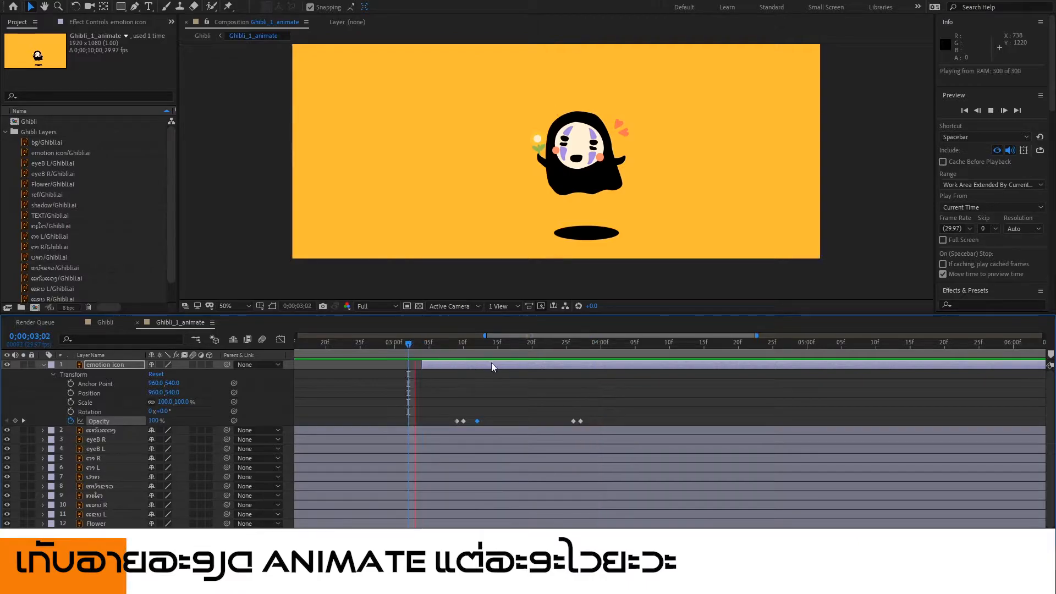
pyautogui.press('space')
pyautogui.moveTo(417, 348); pyautogui.dragTo(395, 348)
pyautogui.press('space')
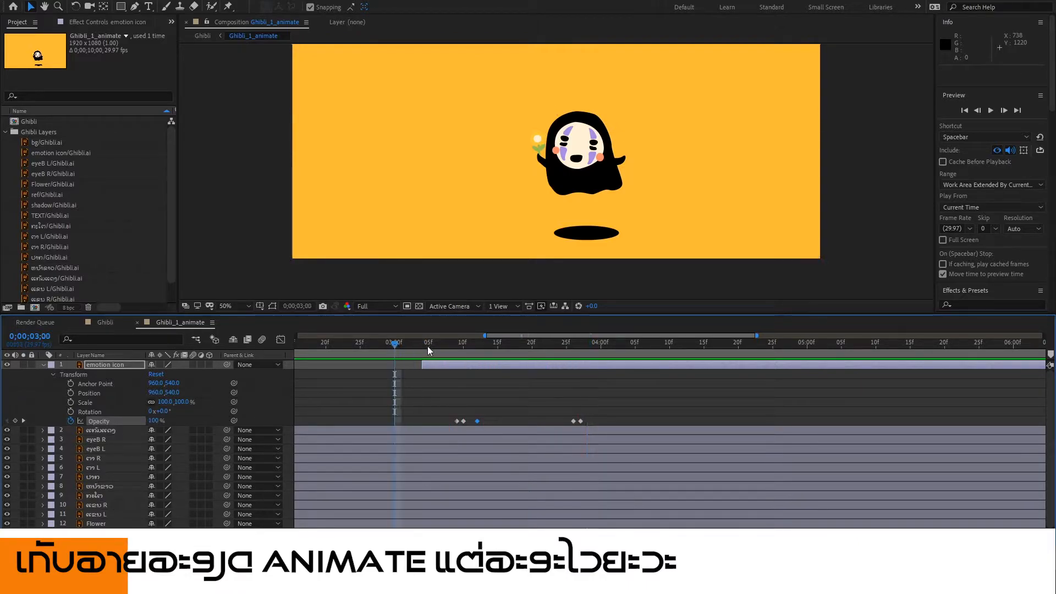
pyautogui.press('space')
pyautogui.click(383, 348)
pyautogui.press('space')
pyautogui.press('space')
pyautogui.click(429, 346)
pyautogui.click(408, 346)
pyautogui.press('space')
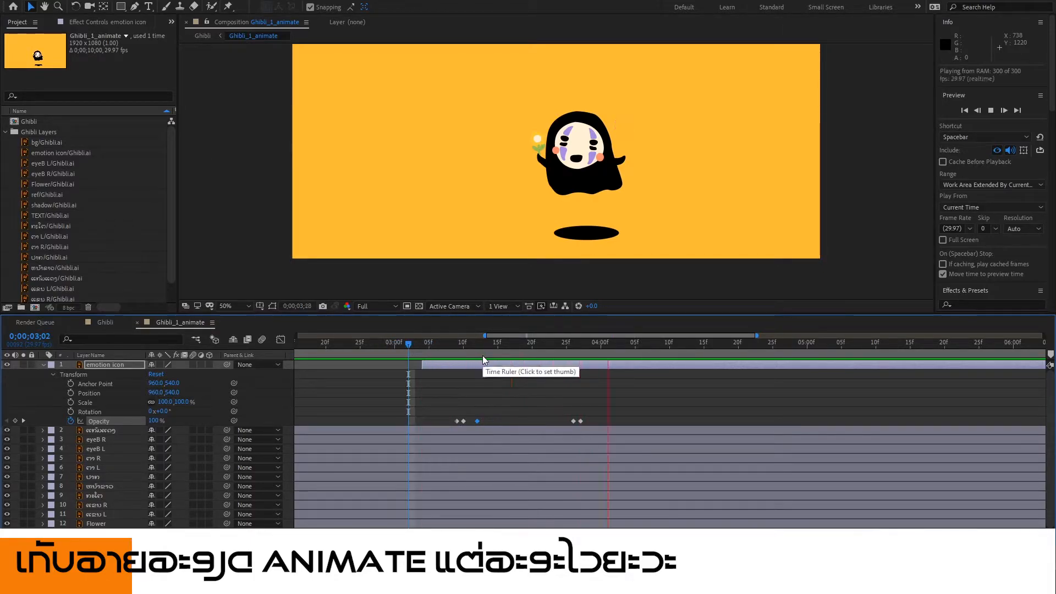
pyautogui.click(414, 345)
pyautogui.press('space')
pyautogui.press('space')
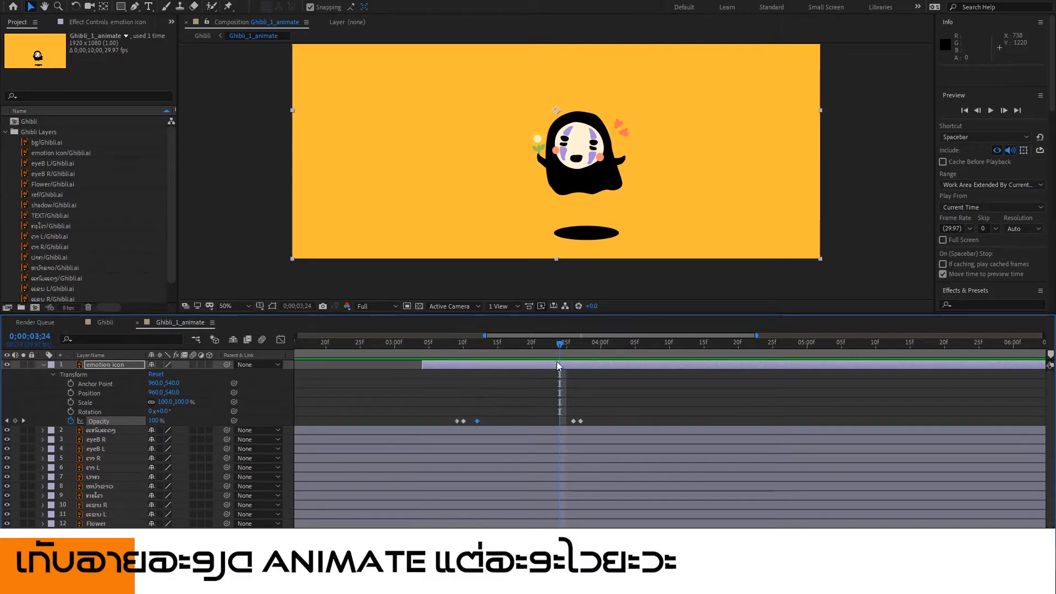
# Try the 100% Opacity keyframe from 0;00;03;12 at 0;00;03;21 and preview the timing.
pyautogui.moveTo(573, 345); pyautogui.dragTo(443, 356)
pyautogui.moveTo(476, 420); pyautogui.dragTo(536, 405)
pyautogui.press('space')
pyautogui.press('space')
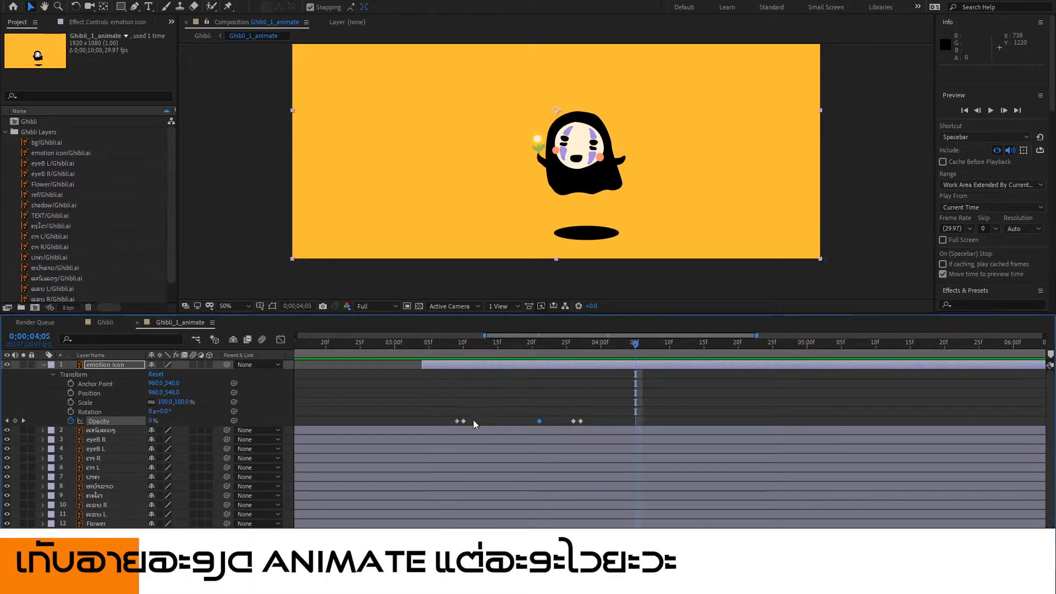
# Move the 0% Opacity keyframe from 0;00;03;10 to 0;00;03;13 and preview the fade-out.
pyautogui.moveTo(463, 421); pyautogui.dragTo(483, 421)
pyautogui.click(408, 343)
pyautogui.press('space')
pyautogui.press('space')
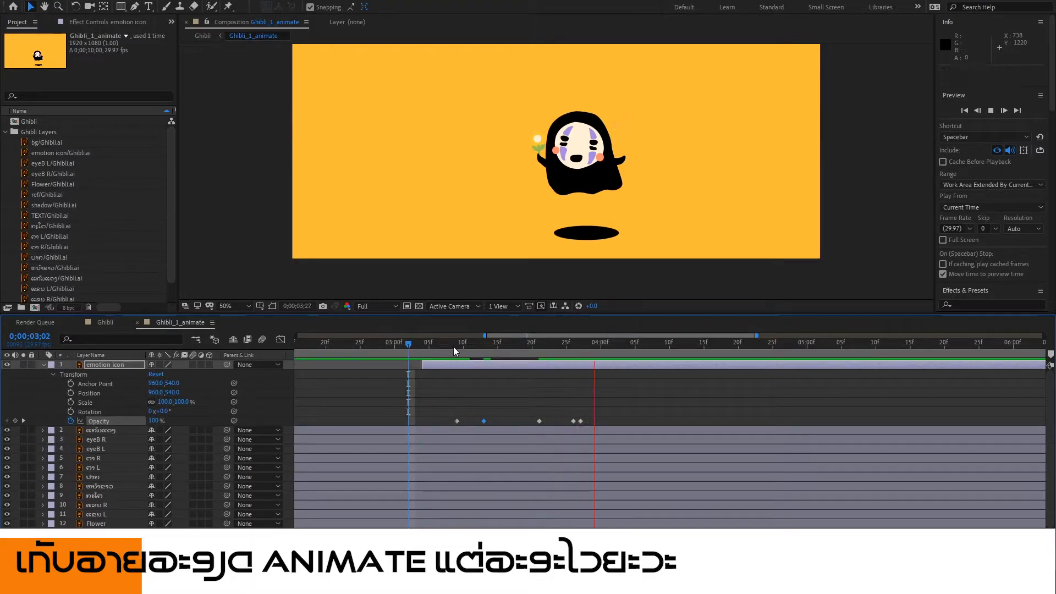
pyautogui.click(402, 343)
pyautogui.press('space')
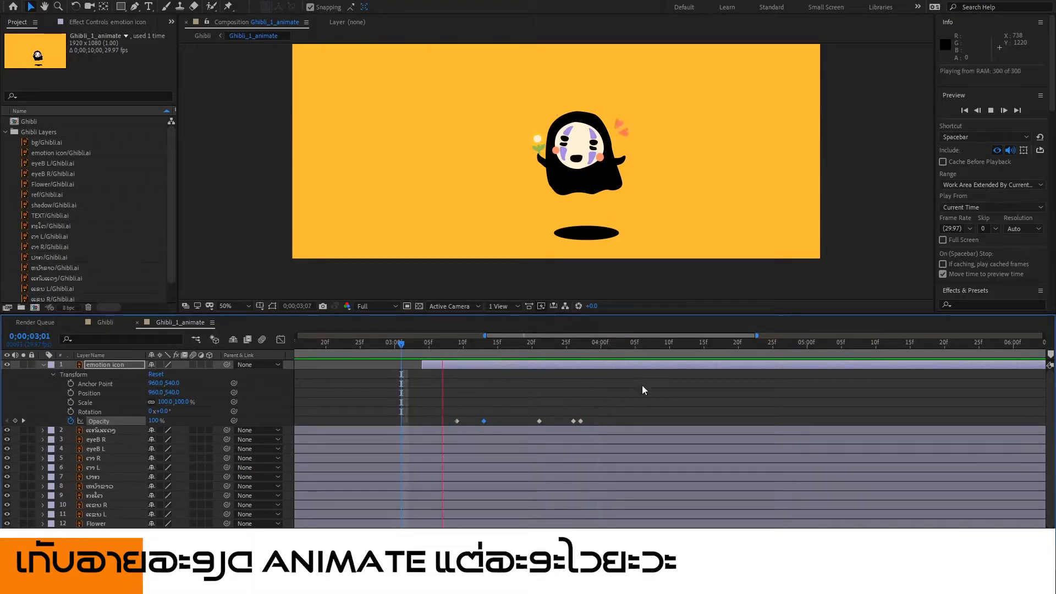
pyautogui.press('space')
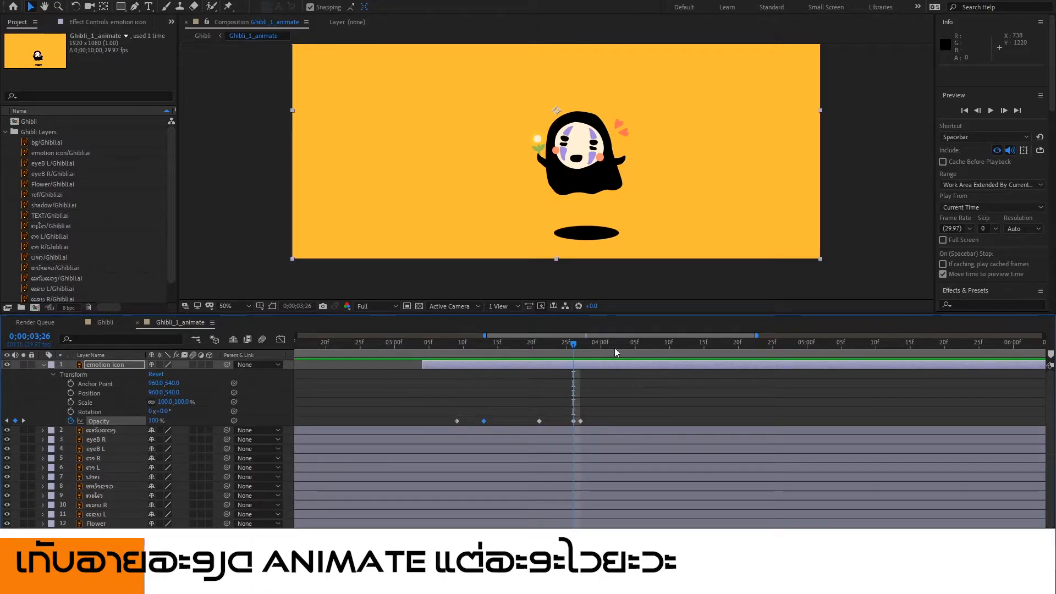
# Try the 100% Opacity keyframe from 0;00;03;26 at 0;00;03;23 and 0;00;03;24, previewing each timing.
pyautogui.moveTo(580, 345); pyautogui.dragTo(585, 344)
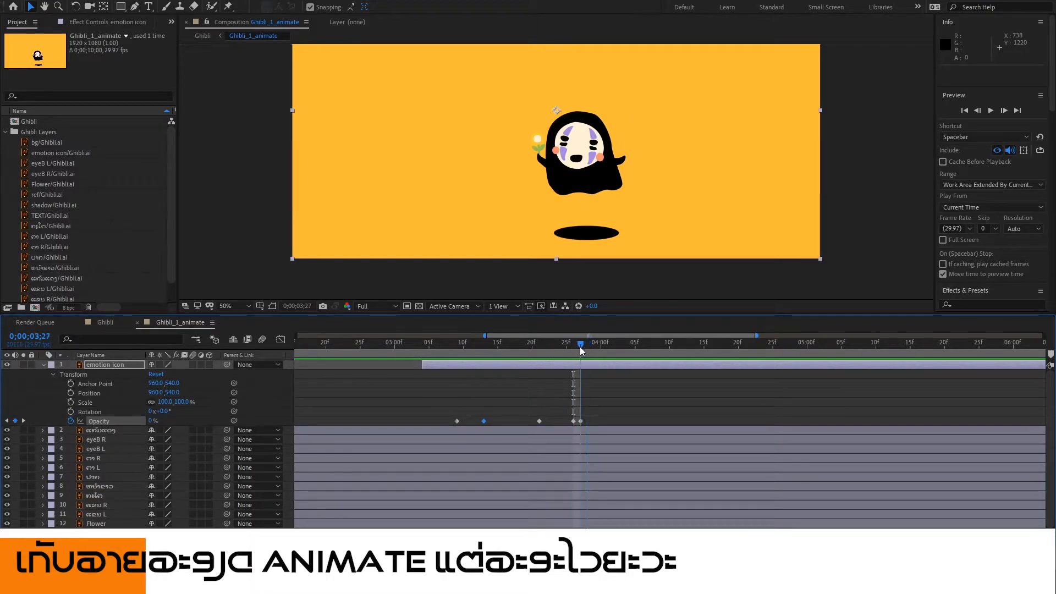
pyautogui.moveTo(574, 421); pyautogui.dragTo(553, 421)
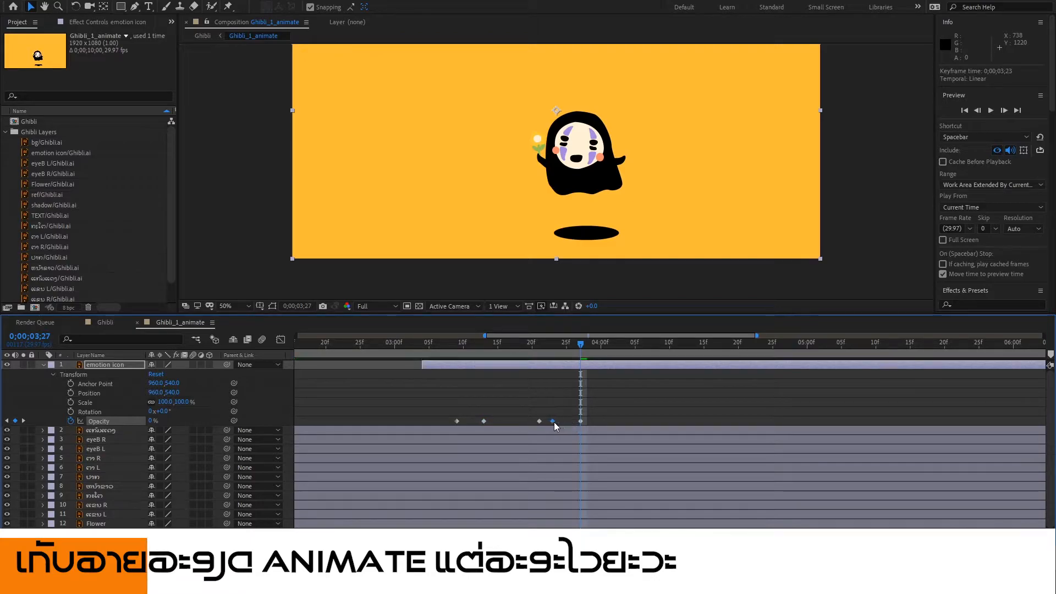
pyautogui.click(395, 349)
pyautogui.press('space')
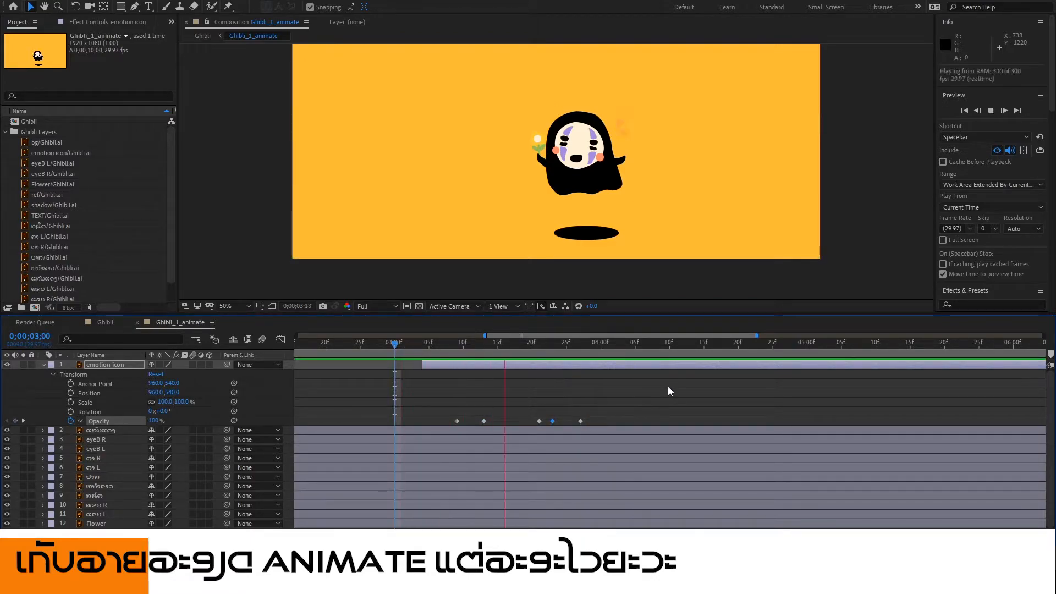
pyautogui.press('space')
pyautogui.moveTo(554, 422); pyautogui.dragTo(561, 422)
pyautogui.click(402, 347)
pyautogui.press('space')
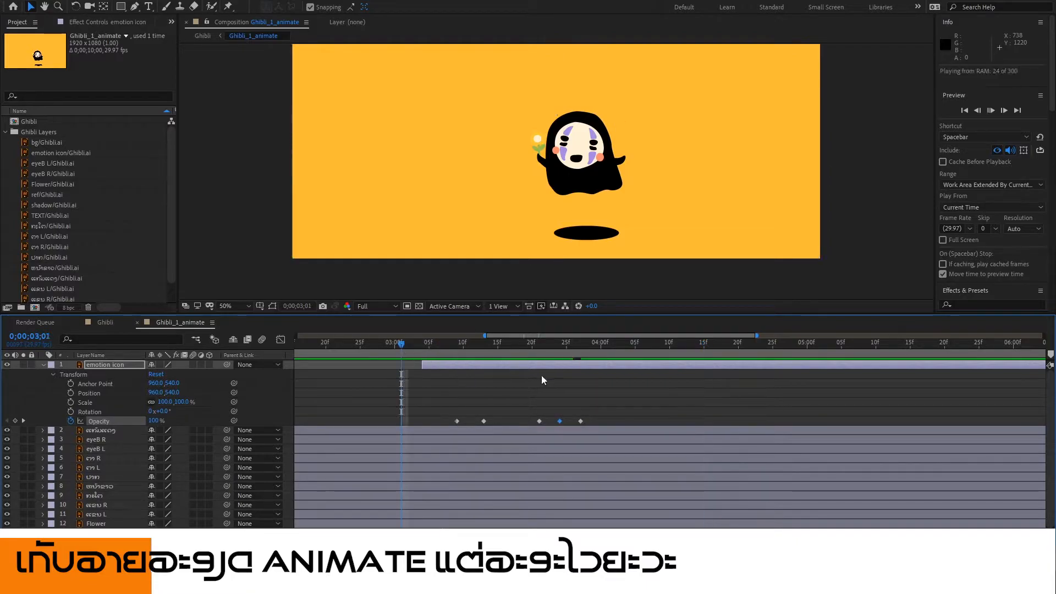
# Move the 100% Opacity keyframe from 0;00;03;21 to 0;00;03;18 and preview the result.
pyautogui.moveTo(539, 421); pyautogui.dragTo(518, 421)
pyautogui.click(407, 343)
pyautogui.press('space')
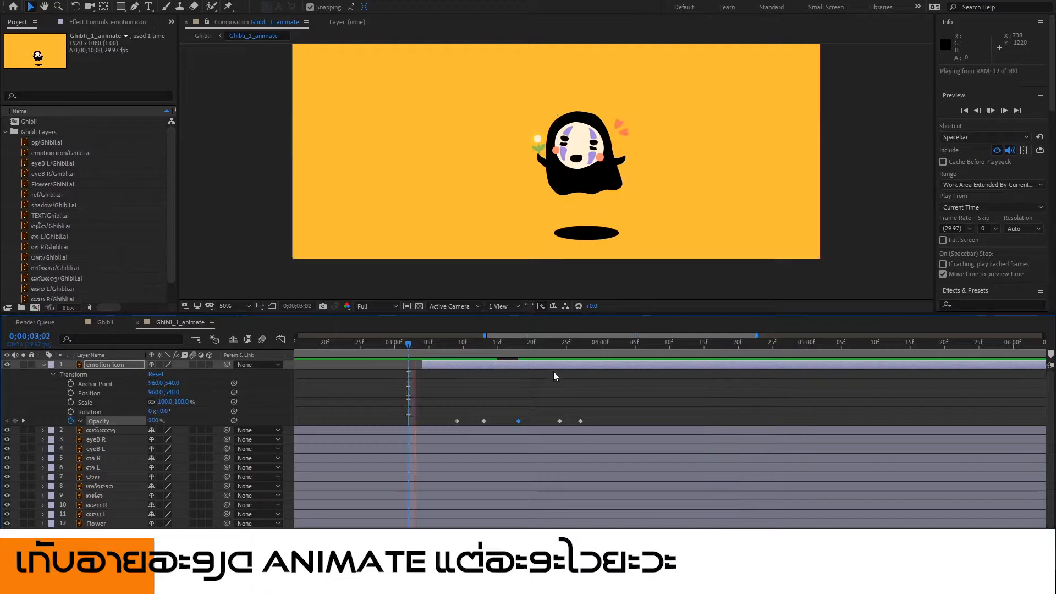
pyautogui.press('space')
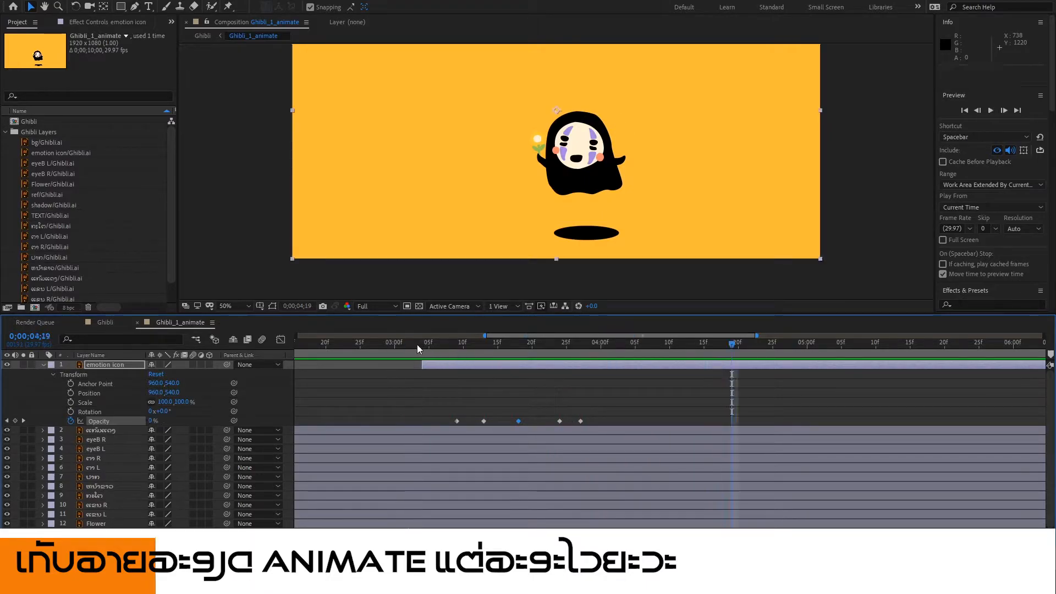
# Try the 100% Opacity keyframe from 0;00;03;24 at 0;00;03;20 and preview the final fade.
pyautogui.moveTo(525, 357); pyautogui.dragTo(573, 362)
pyautogui.moveTo(558, 421); pyautogui.dragTo(533, 421)
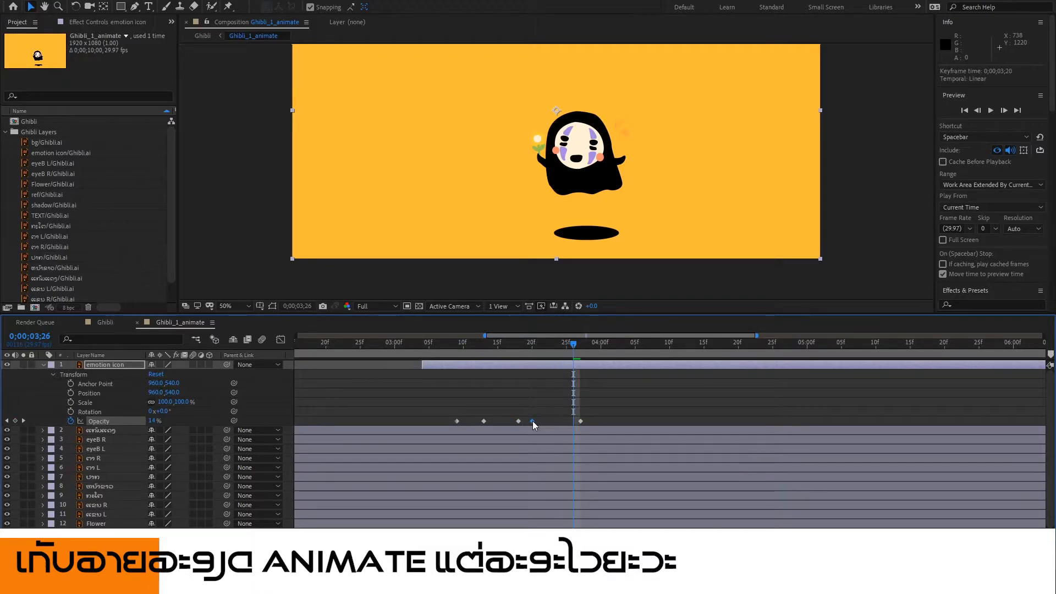
pyautogui.click(381, 351)
pyautogui.press('space')
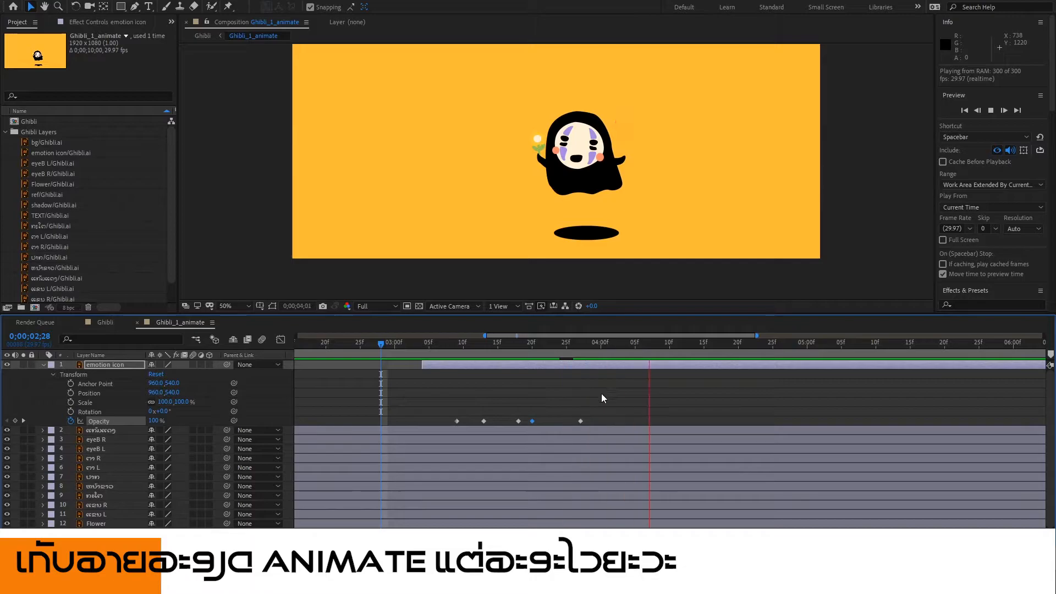
pyautogui.press('space')
pyautogui.moveTo(449, 344); pyautogui.dragTo(388, 352)
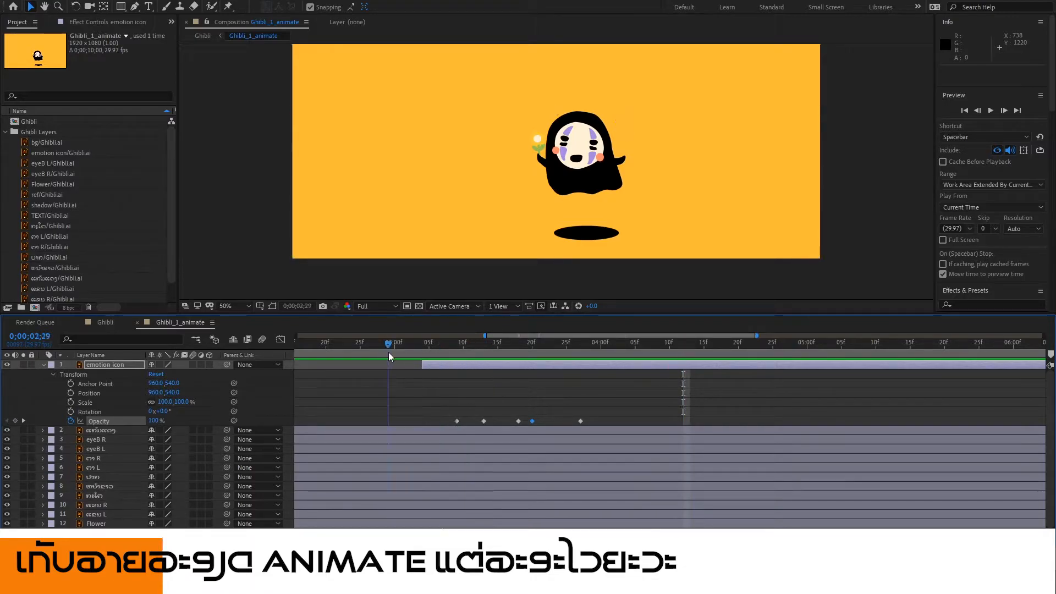
pyautogui.press('space')
pyautogui.press('space')
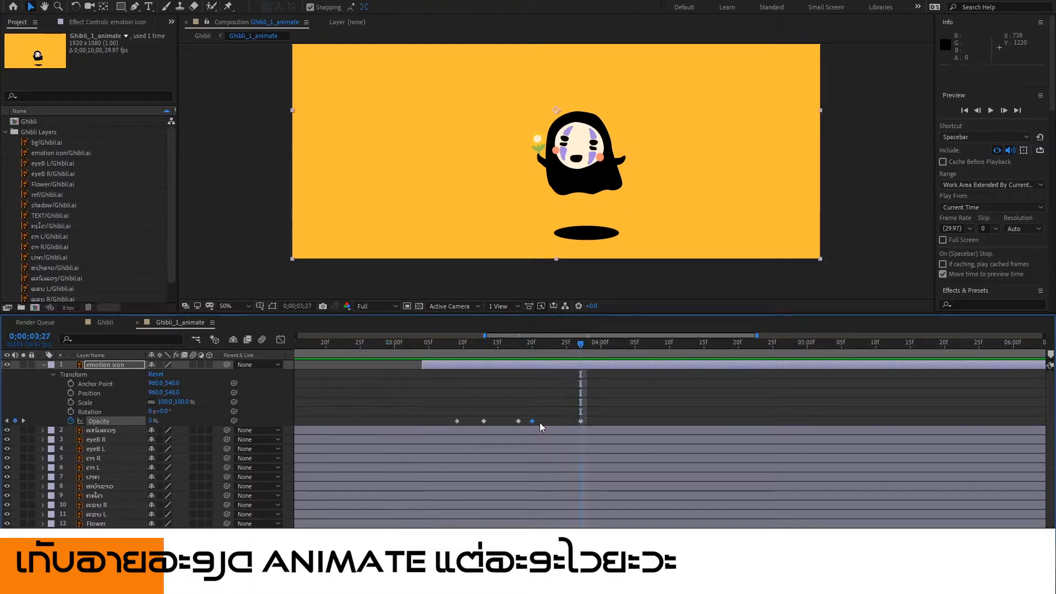
# Move the second 100% Opacity keyframe to 0;00;03;19 and the final 0% keyframe to 0;00;03;25, and preview.
pyautogui.moveTo(532, 421); pyautogui.dragTo(525, 380)
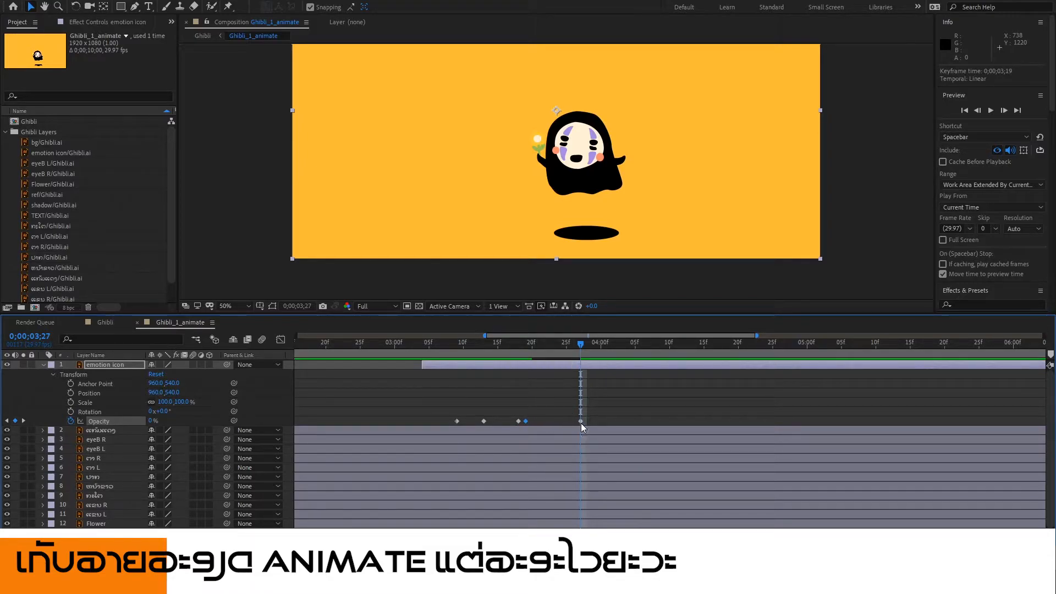
pyautogui.moveTo(581, 421); pyautogui.dragTo(566, 421)
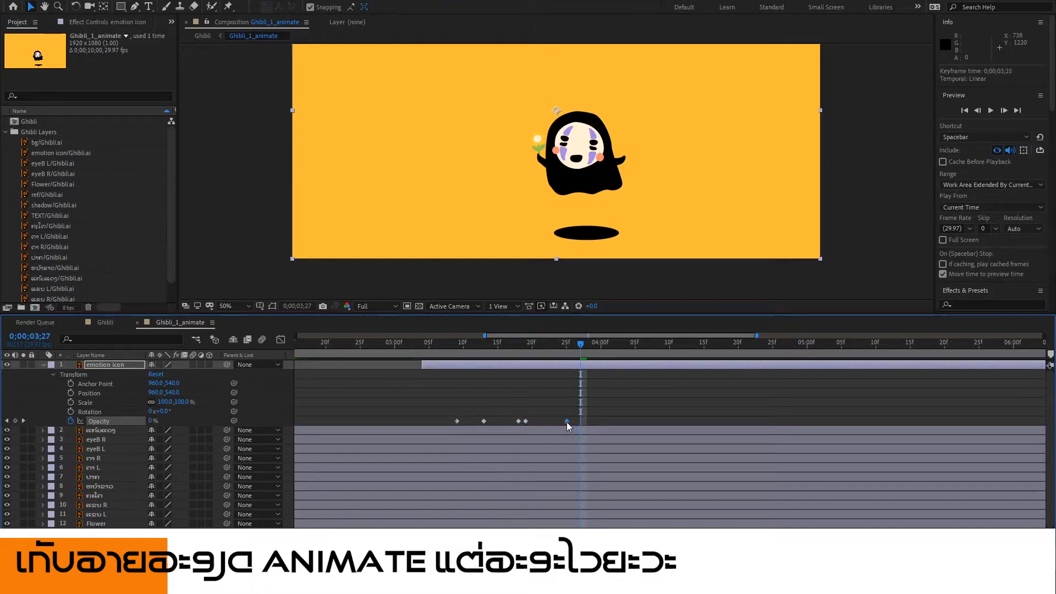
pyautogui.click(415, 352)
pyautogui.press('space')
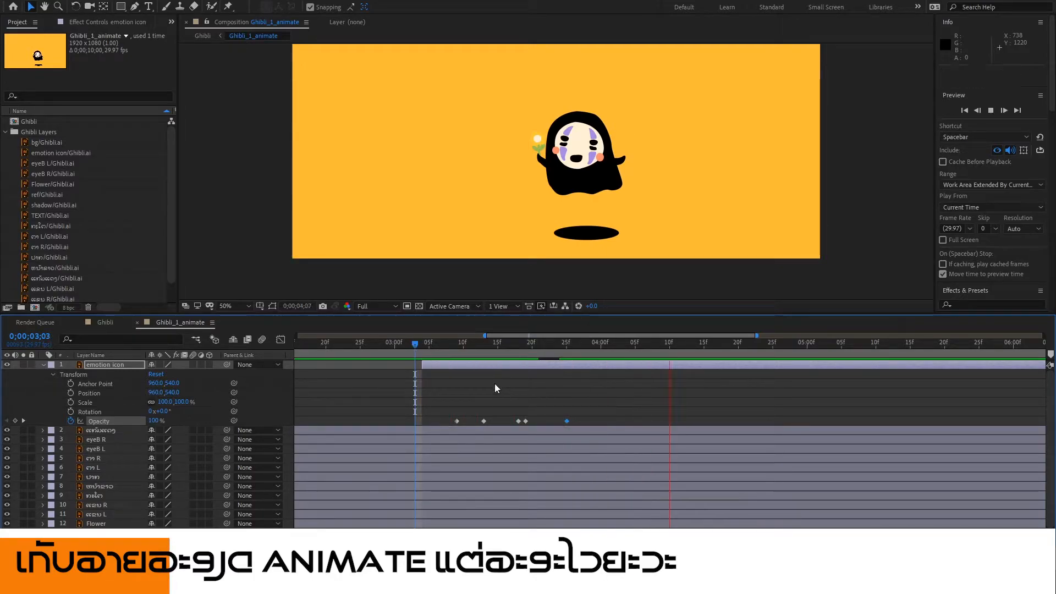
# Apply Easy Ease to the emotion icon's Opacity keyframes from 0;00;03;09 to 0;00;03;25 and preview them.
pyautogui.moveTo(437, 404); pyautogui.dragTo(587, 423)
pyautogui.press('F9')
pyautogui.click(417, 345)
pyautogui.press('space')
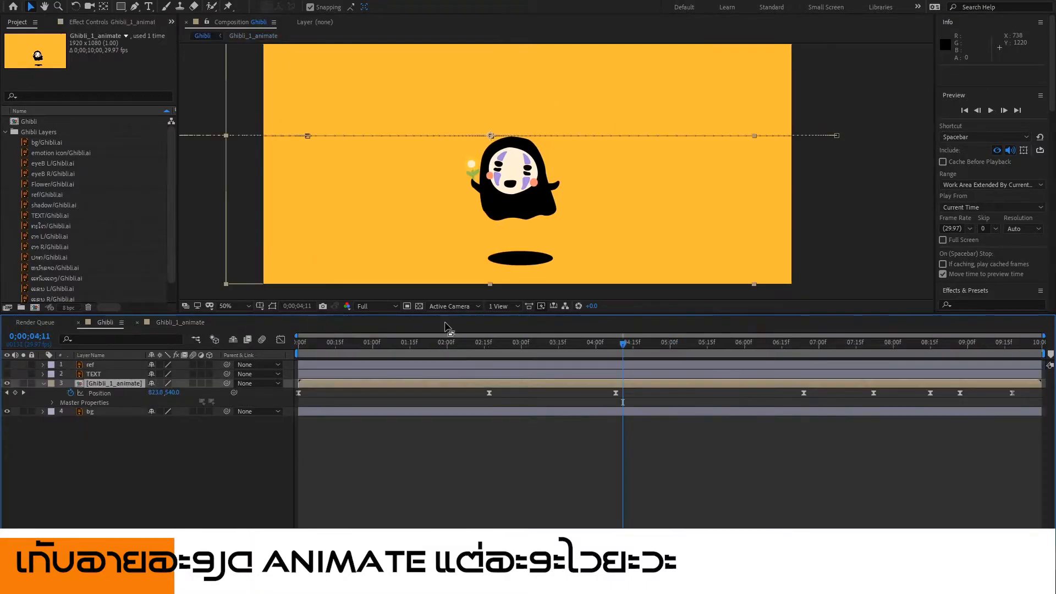
# Play the Ghibli comp from its start to check the hearts against the full movement, and save the project.
pyautogui.click(613, 255)
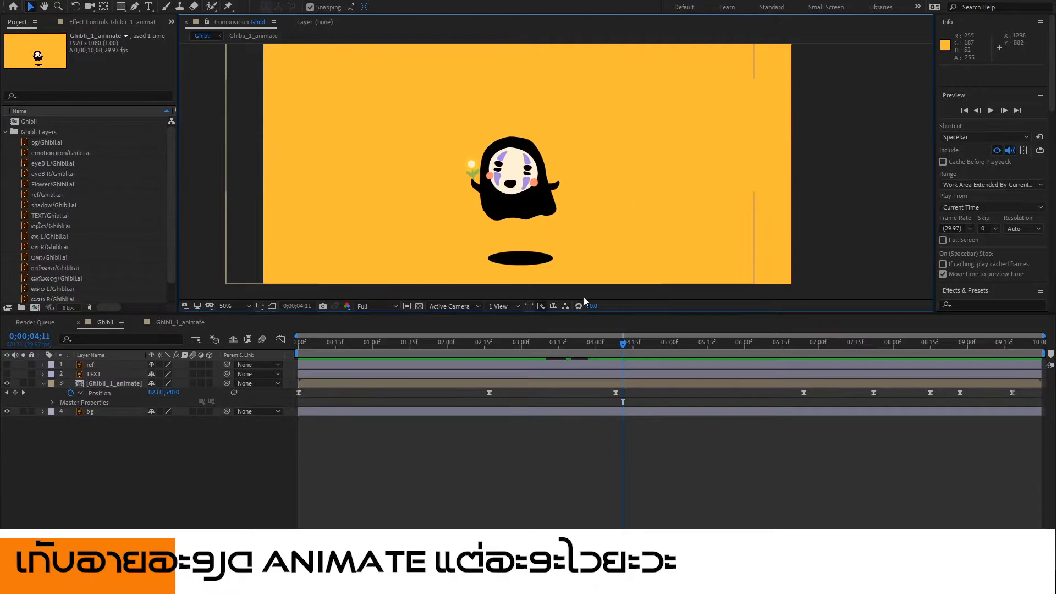
pyautogui.press('Home')
pyautogui.press('space')
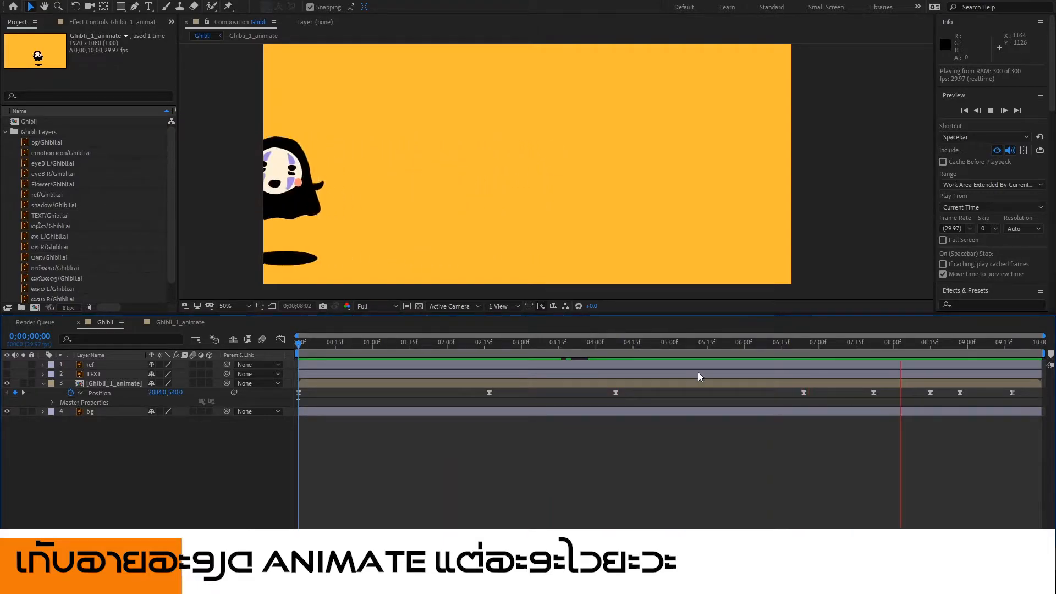
pyautogui.moveTo(910, 348); pyautogui.dragTo(283, 334)
pyautogui.press('space')
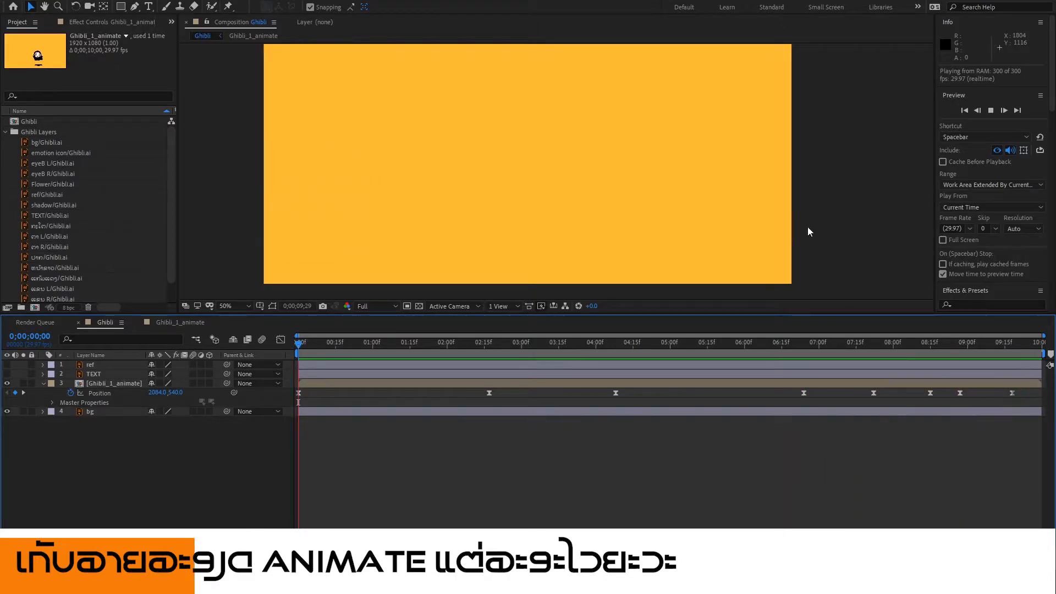
pyautogui.press('space')
pyautogui.hotkey('ctrl', 's')
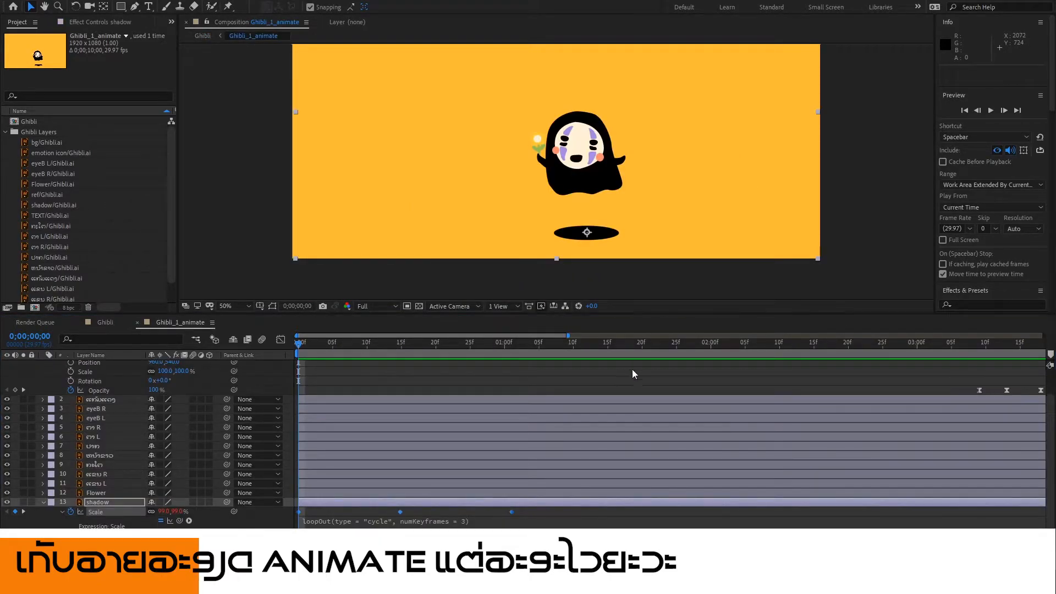
# Set the shadow layer's Scale keyframes at 0;00;00;00 and 0;00;01;01 to 110%.
pyautogui.click(311, 358)
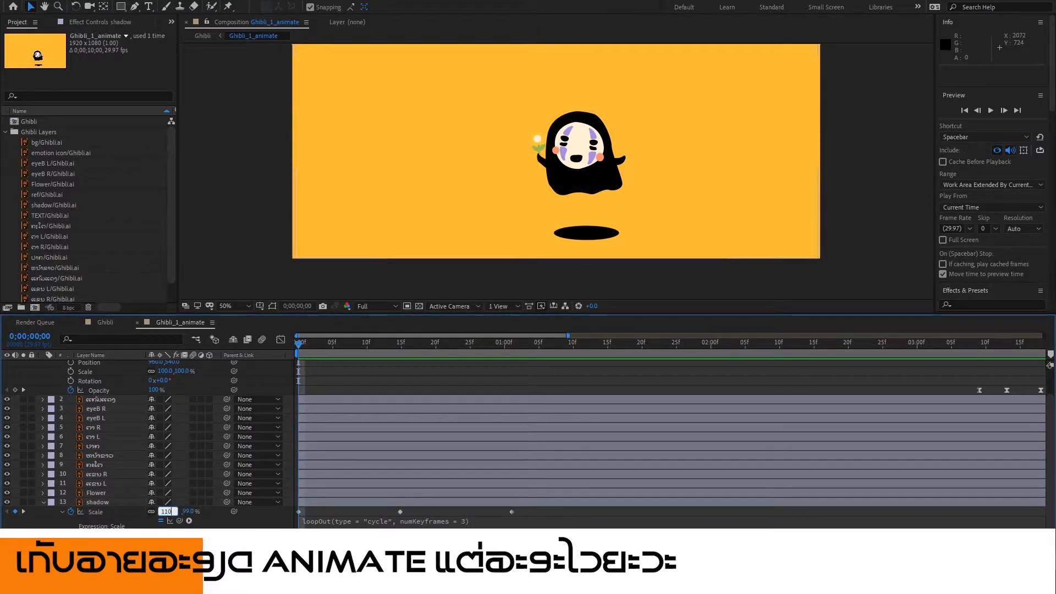
pyautogui.press('Return')
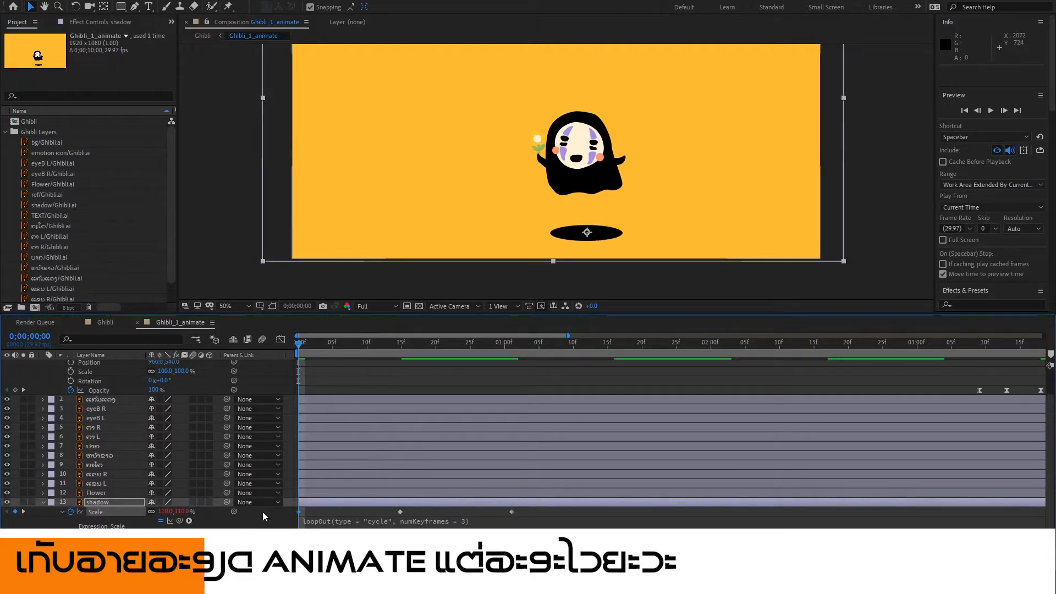
pyautogui.click(24, 513)
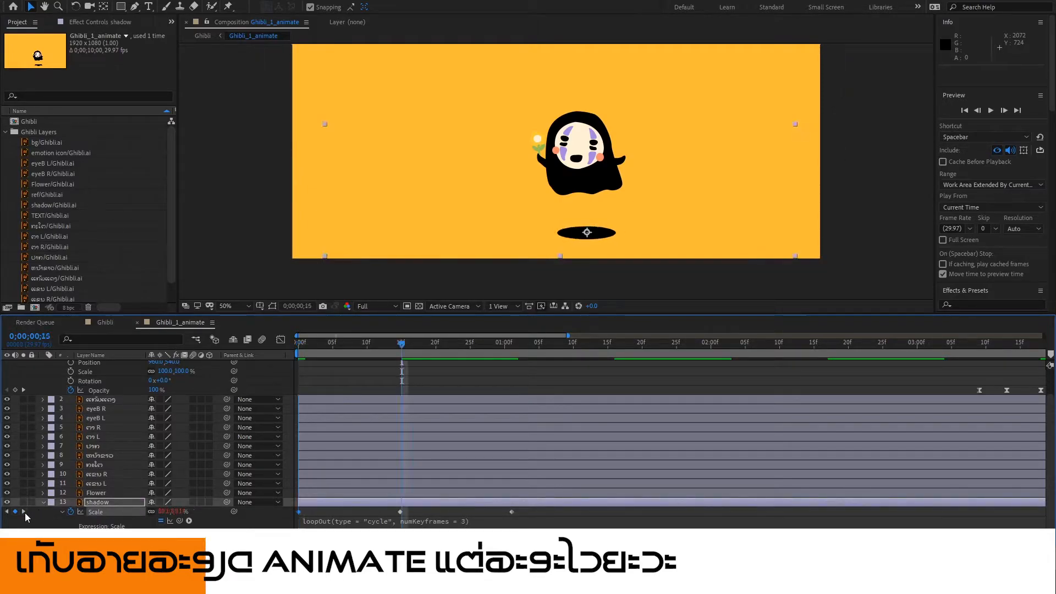
pyautogui.click(24, 512)
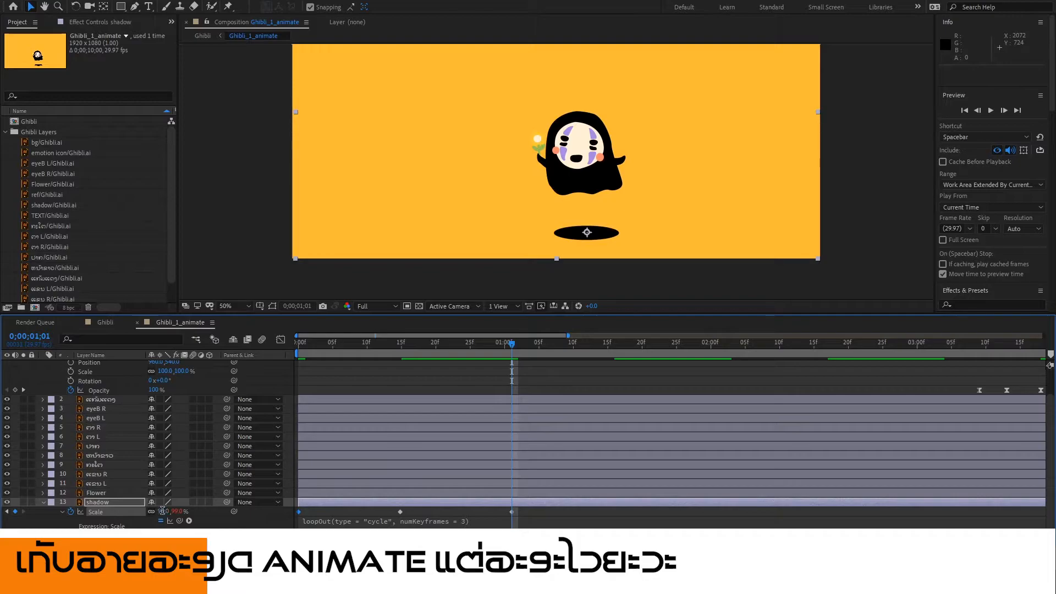
pyautogui.write('110')
pyautogui.press('Return')
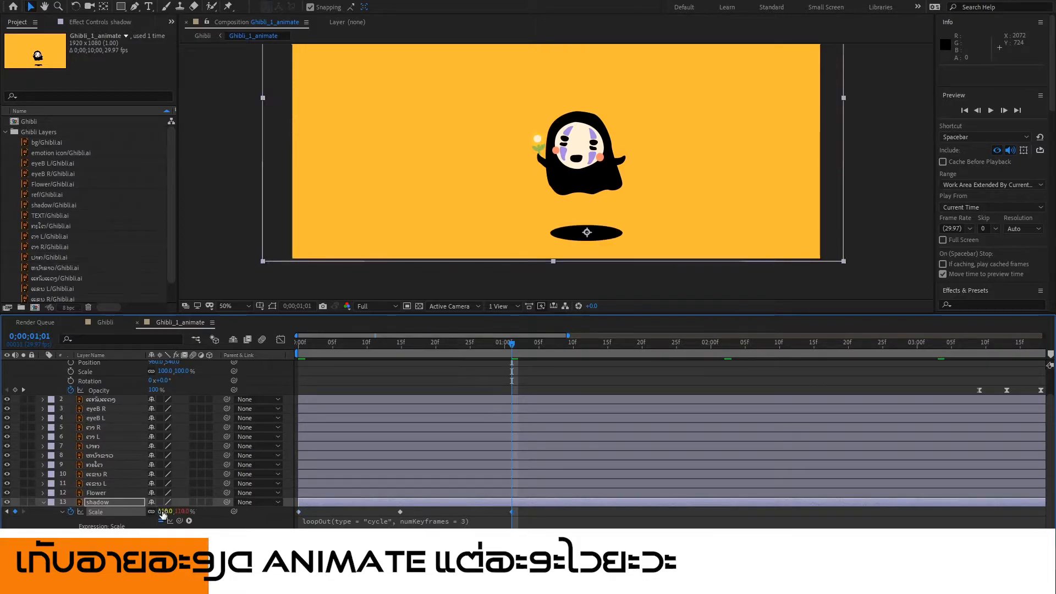
# Open the shadow's Scale expression for editing and examine the loopOut entry among the Property expressions.
pyautogui.click(189, 521)
pyautogui.moveTo(264, 441)
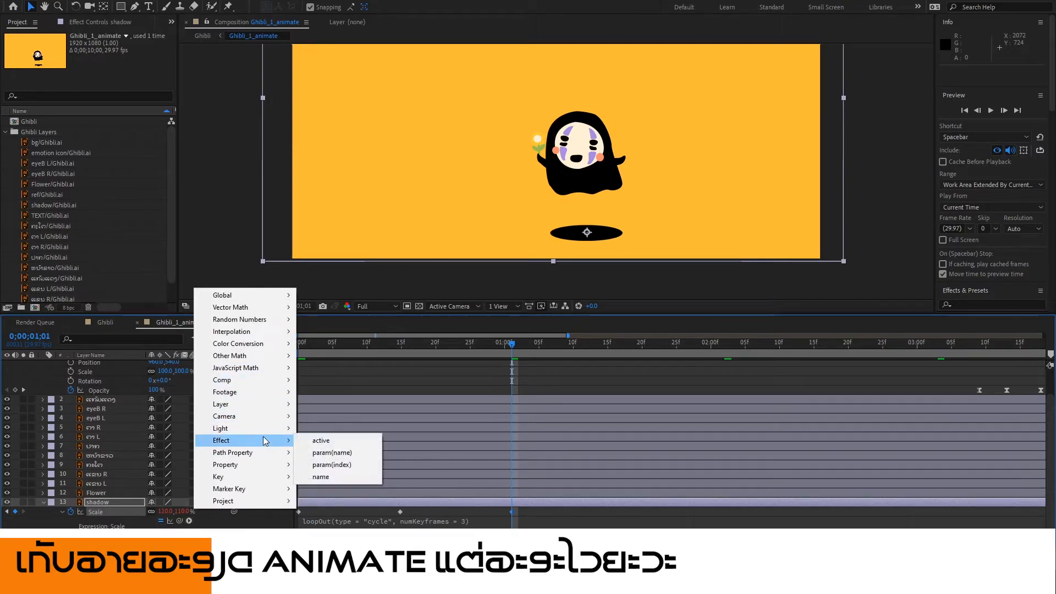
pyautogui.click(306, 520)
pyautogui.click(336, 521)
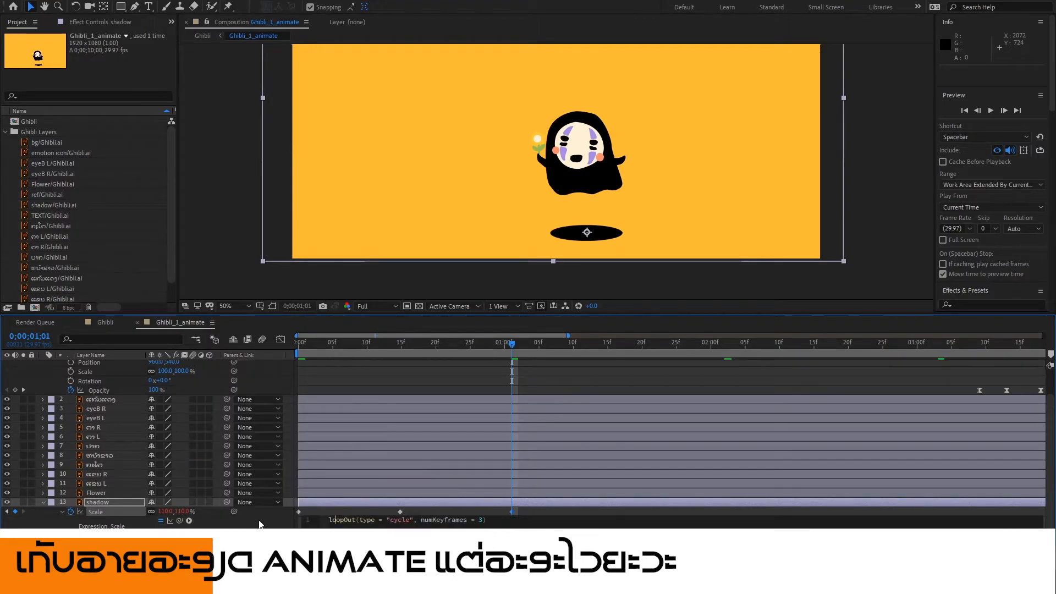
pyautogui.click(190, 521)
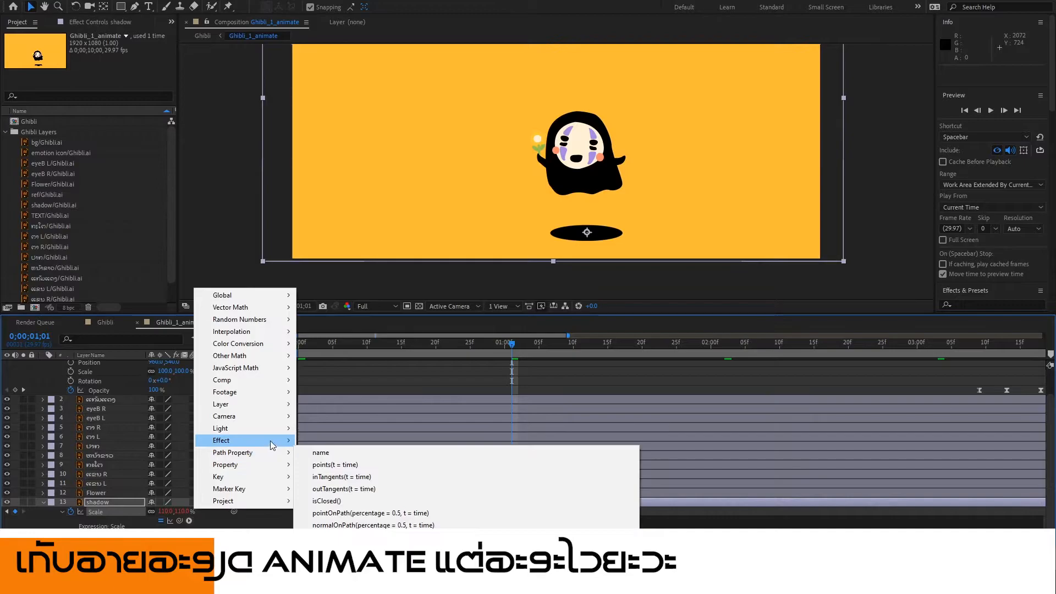
pyautogui.moveTo(270, 444)
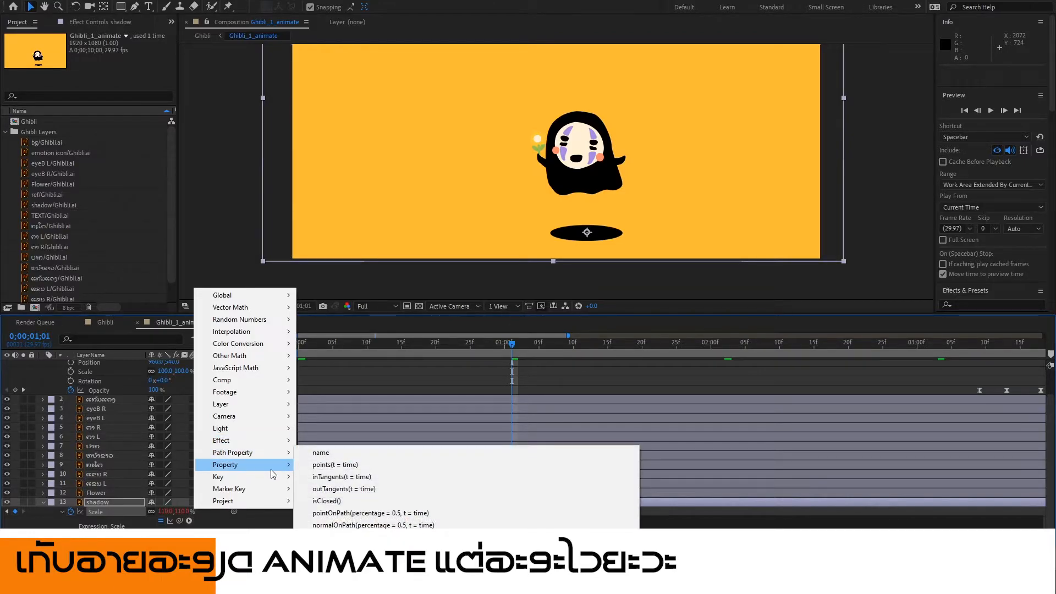
pyautogui.moveTo(273, 473)
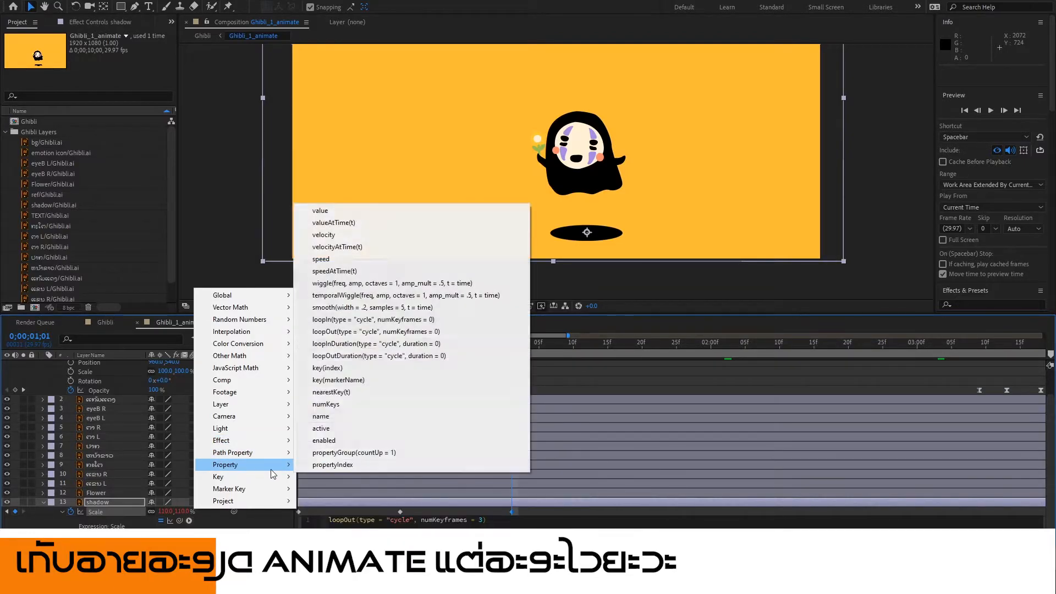
pyautogui.click(408, 333)
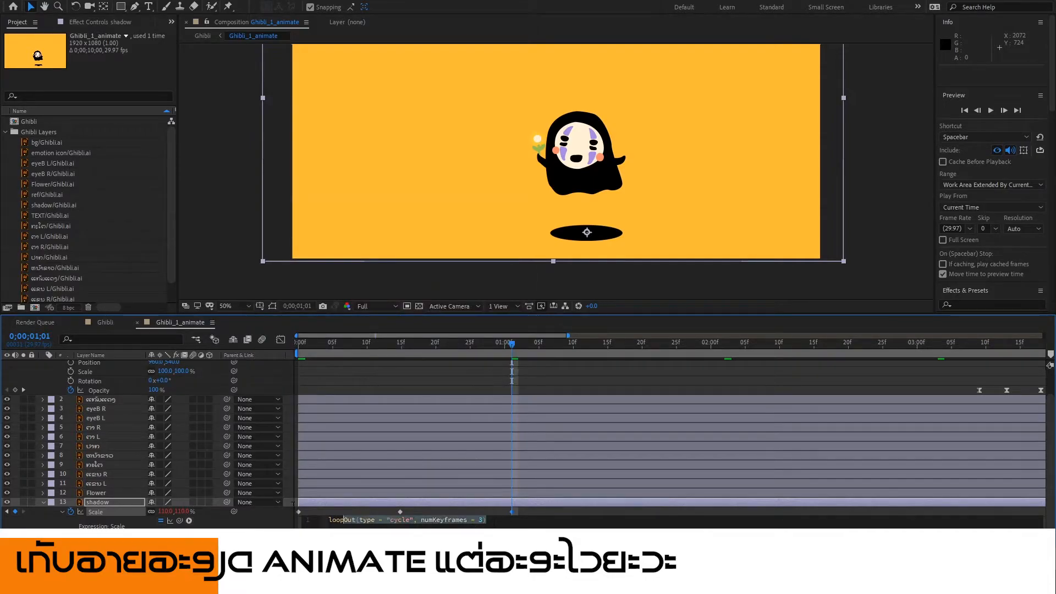
pyautogui.click(473, 362)
# Preview the shadow's scale loop from the start in Ghibli_1_animate and in the main Ghibli comp.
pyautogui.moveTo(326, 345); pyautogui.dragTo(282, 345)
pyautogui.press('space')
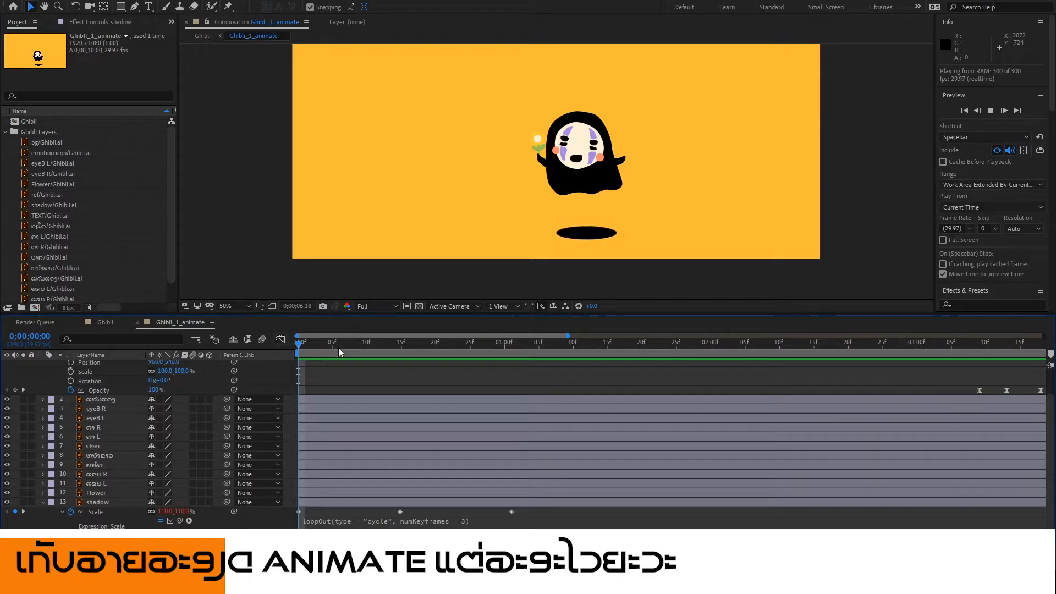
pyautogui.press('space')
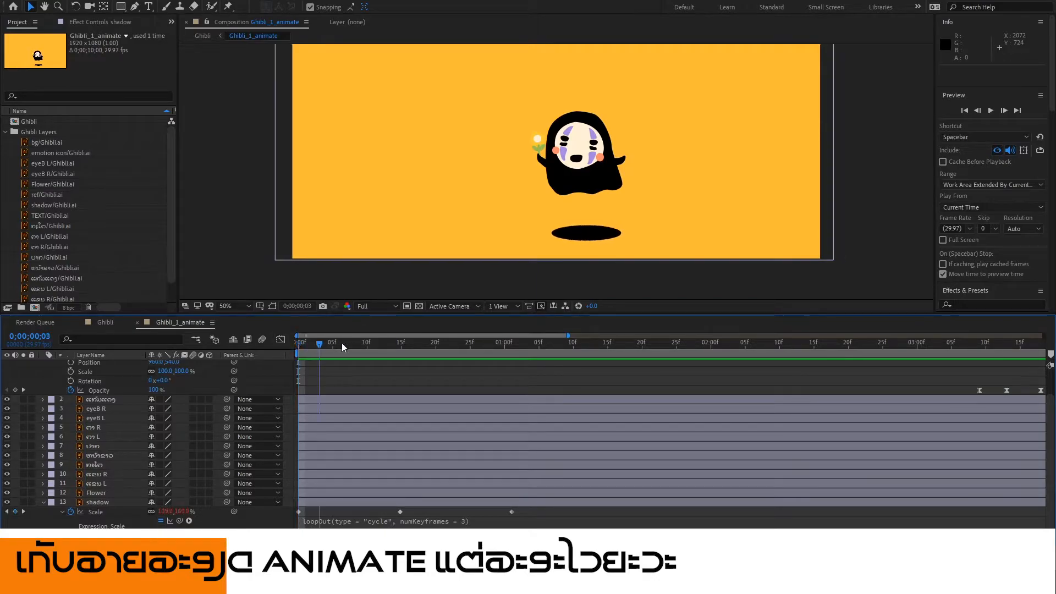
pyautogui.moveTo(297, 344); pyautogui.dragTo(153, 334)
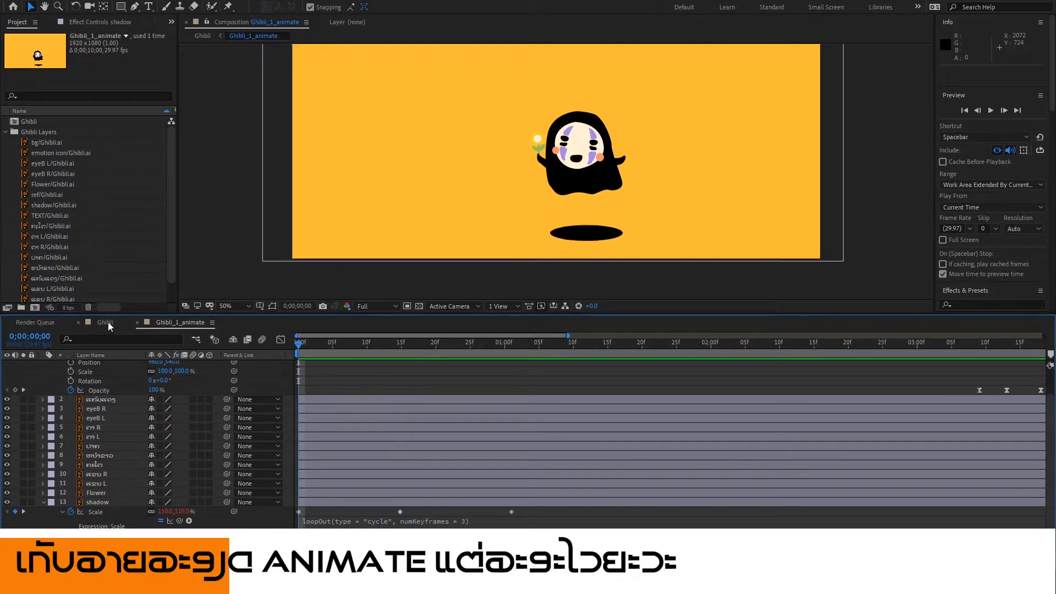
pyautogui.click(107, 323)
pyautogui.press('space')
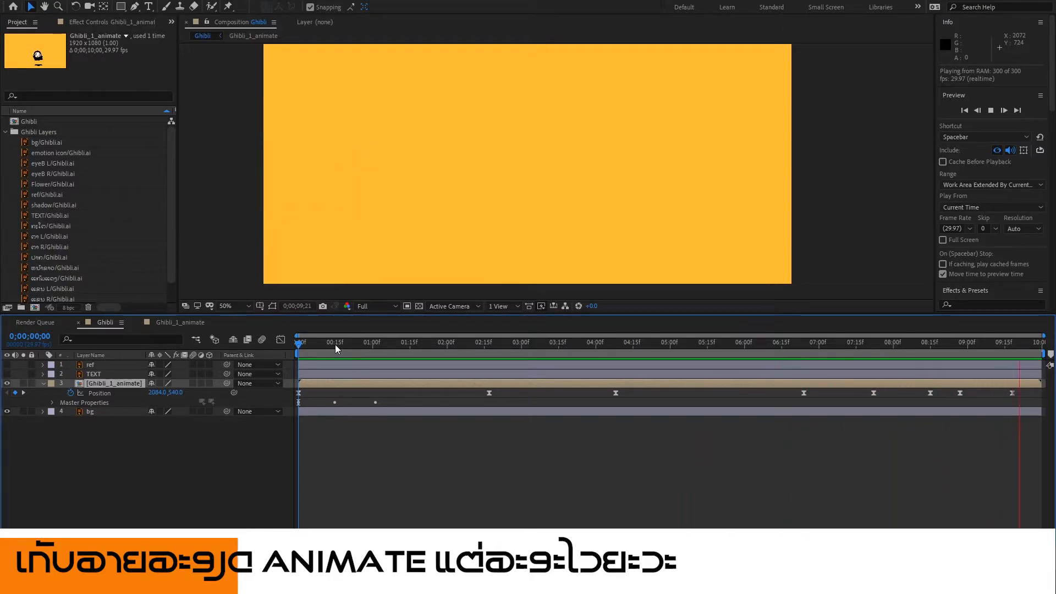
pyautogui.press('space')
# Reopen the Ghibli_1_animate pre-comp, scrub through the shadow's scaling and return to the first frame.
pyautogui.doubleClick(98, 385)
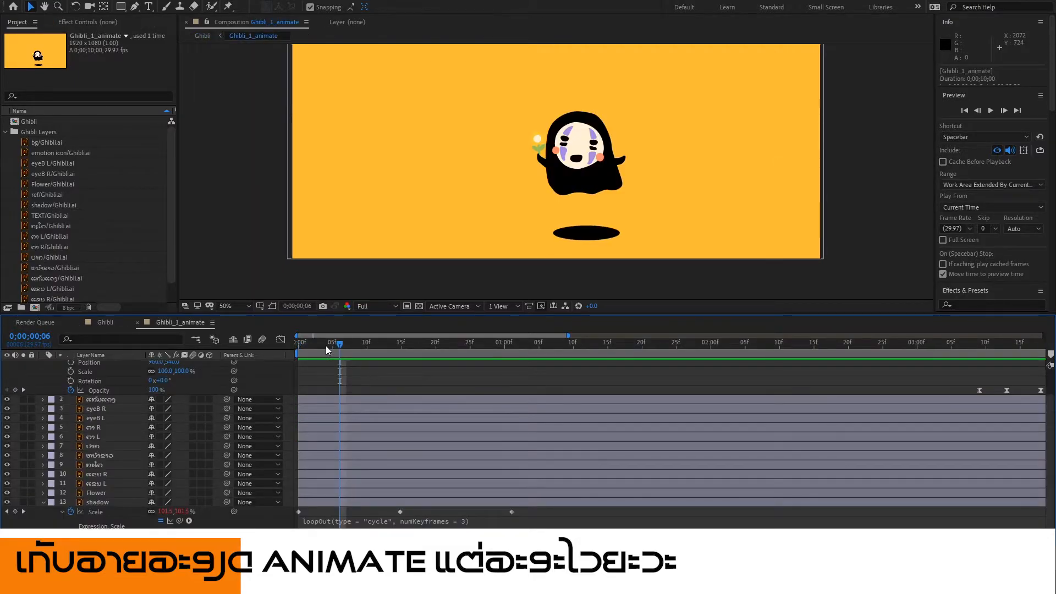
pyautogui.moveTo(326, 345); pyautogui.dragTo(443, 345)
pyautogui.press('Home')
pyautogui.click(98, 493)
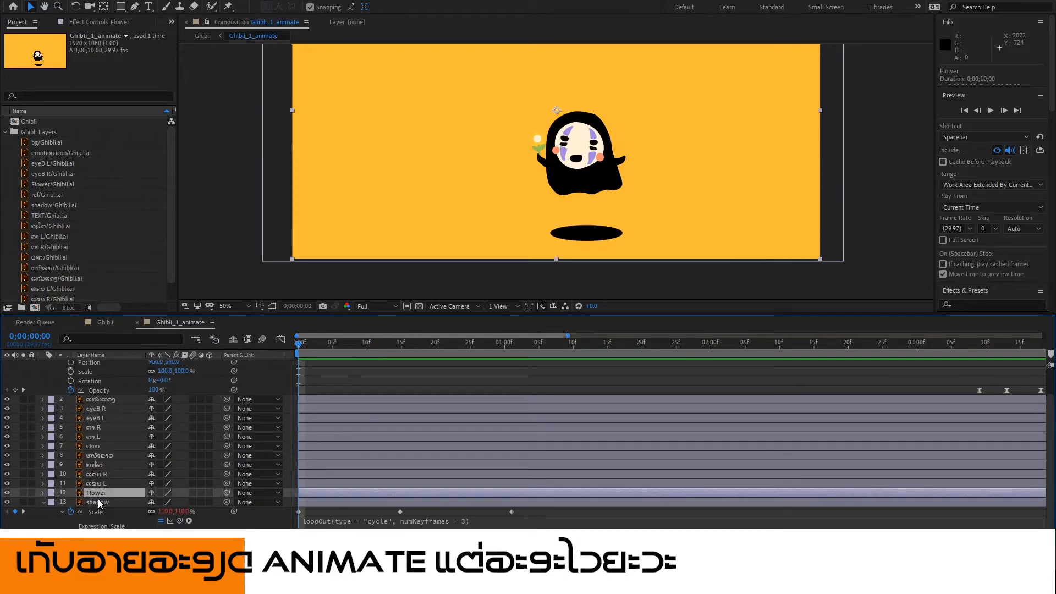
pyautogui.click(98, 500)
pyautogui.click(103, 492)
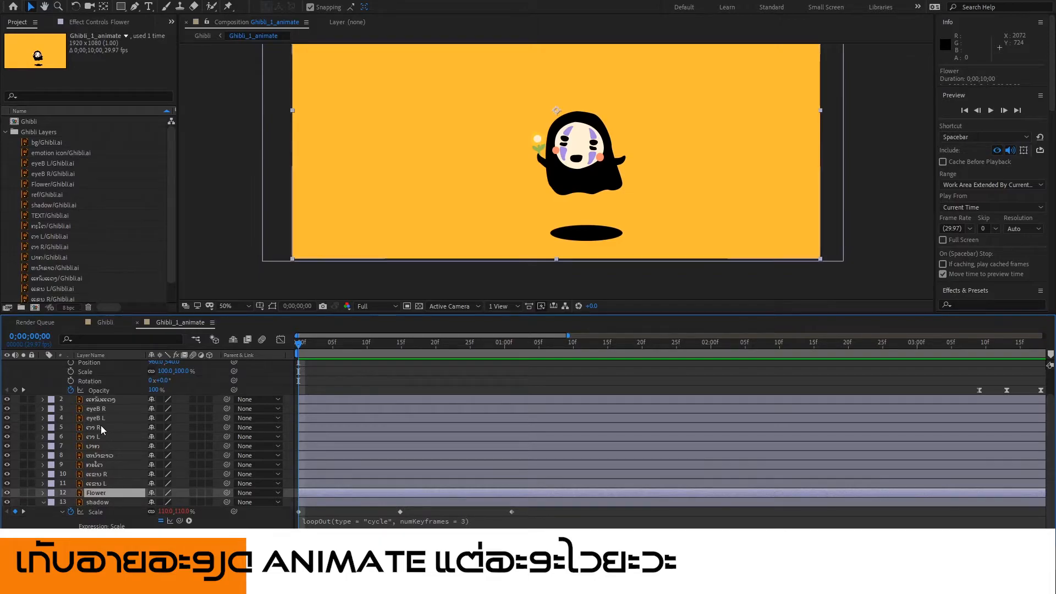
# Collapse the expanded properties of the emotion icon and shadow layers.
pyautogui.scroll(2, 78, 394)
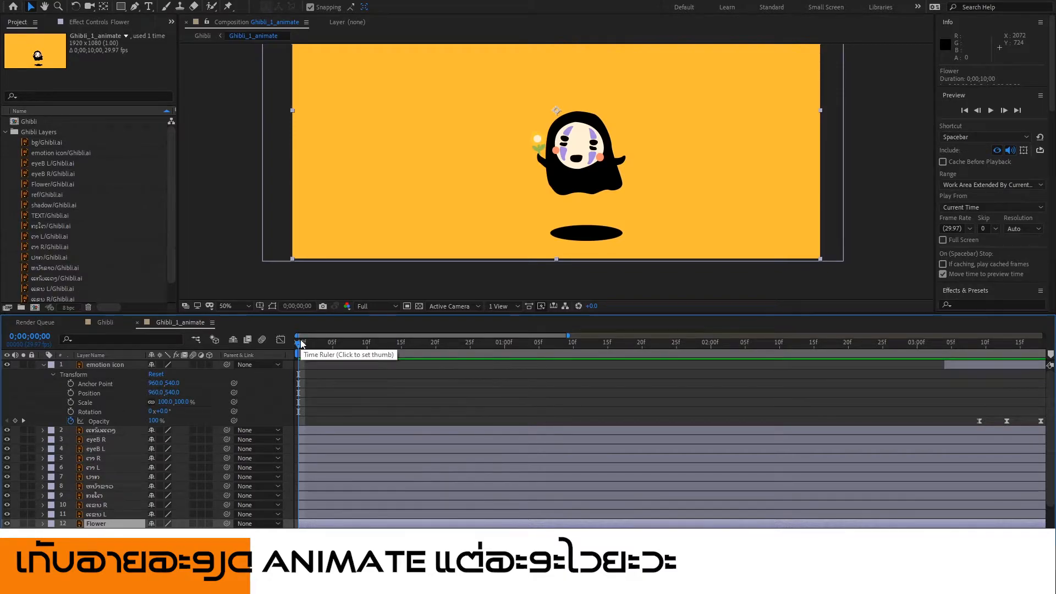
pyautogui.click(44, 366)
pyautogui.click(116, 364)
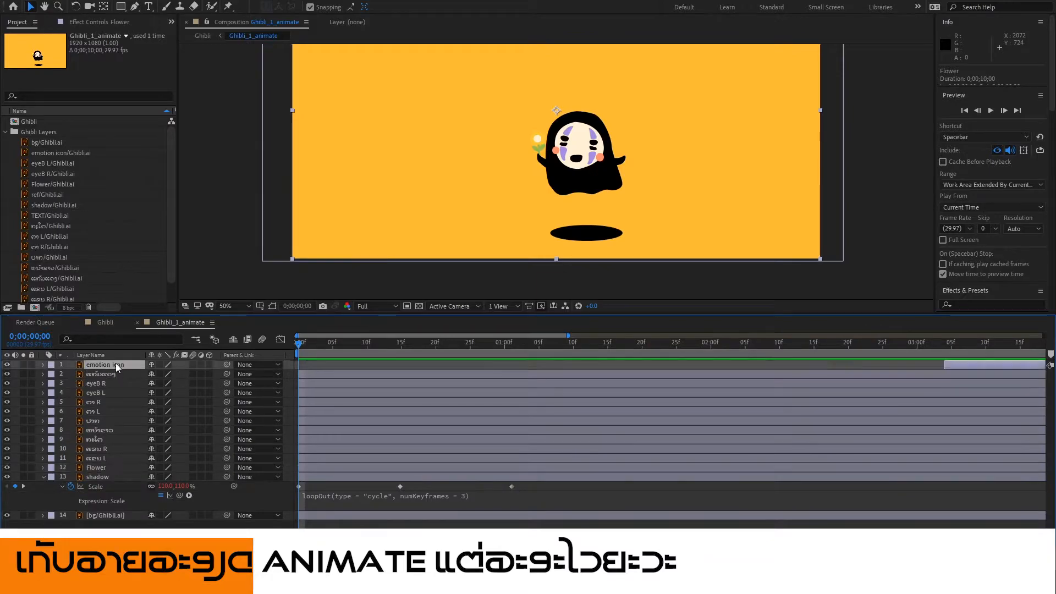
pyautogui.click(104, 468)
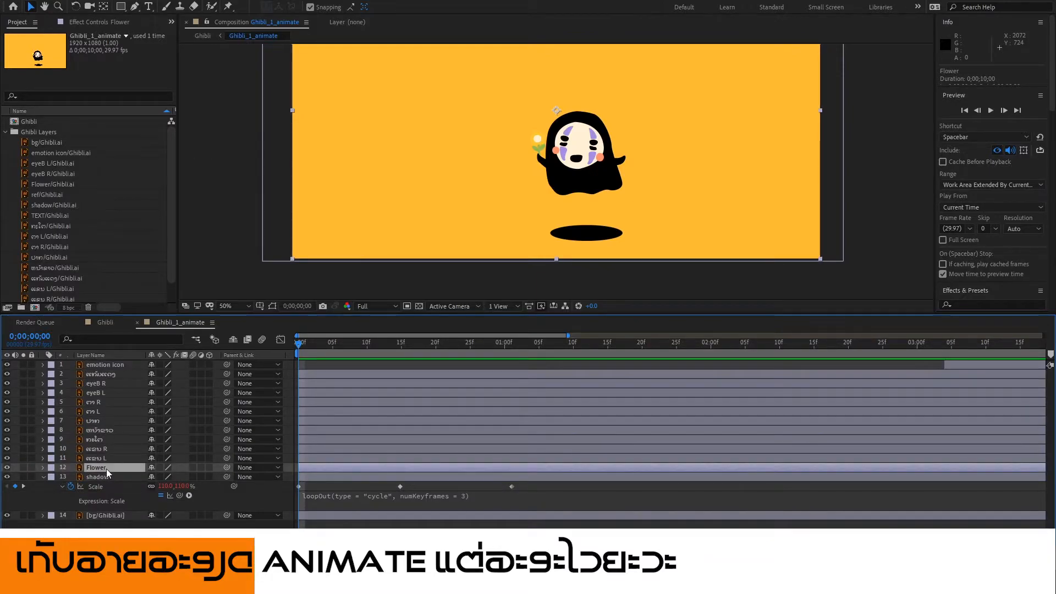
pyautogui.click(105, 476)
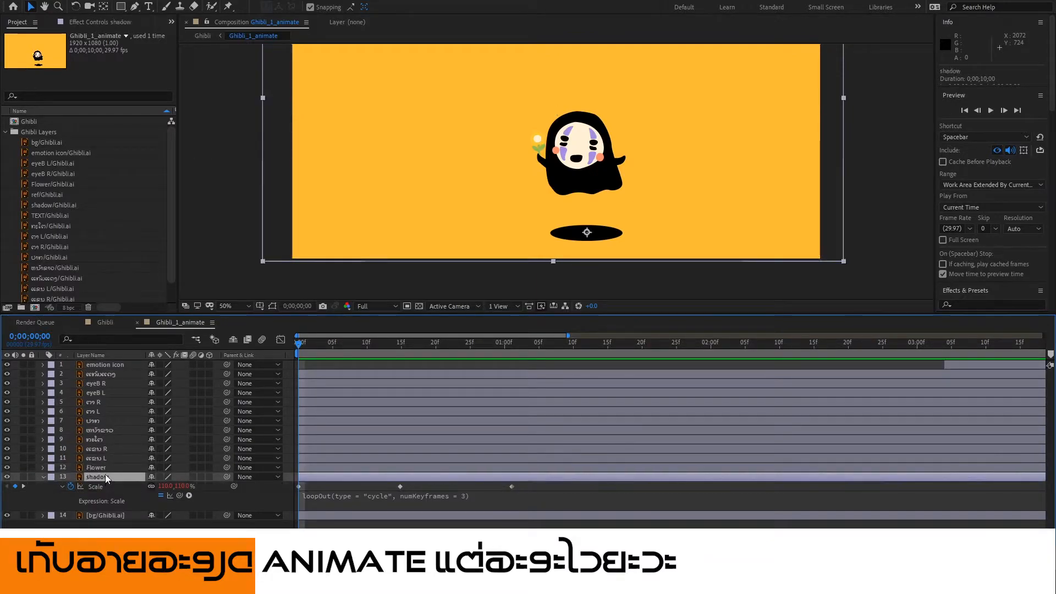
pyautogui.keyDown('shift'); pyautogui.click(109, 365); pyautogui.keyUp('shift')
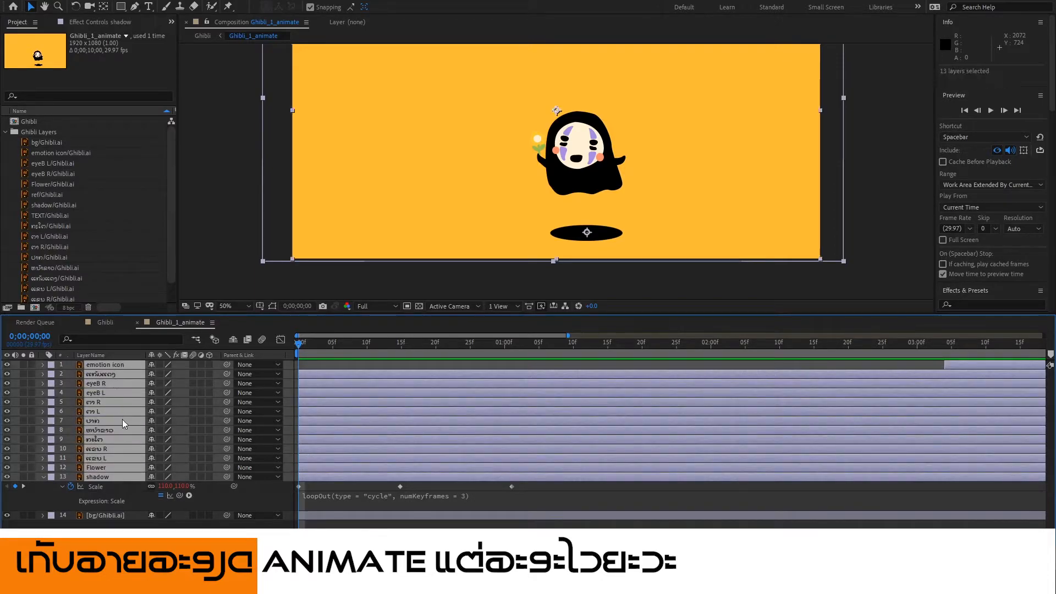
pyautogui.click(42, 477)
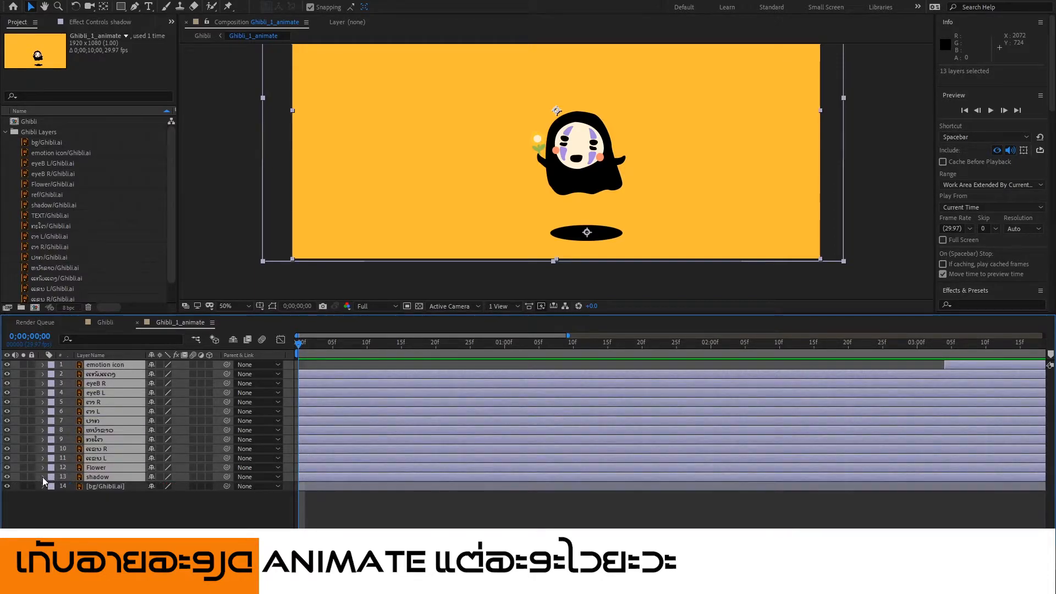
# Pre-compose the layers from emotion icon through Flower, excluding shadow and background, as Charactor_Shake with all attributes moved into it.
pyautogui.click(101, 486)
pyautogui.click(101, 477)
pyautogui.click(101, 467)
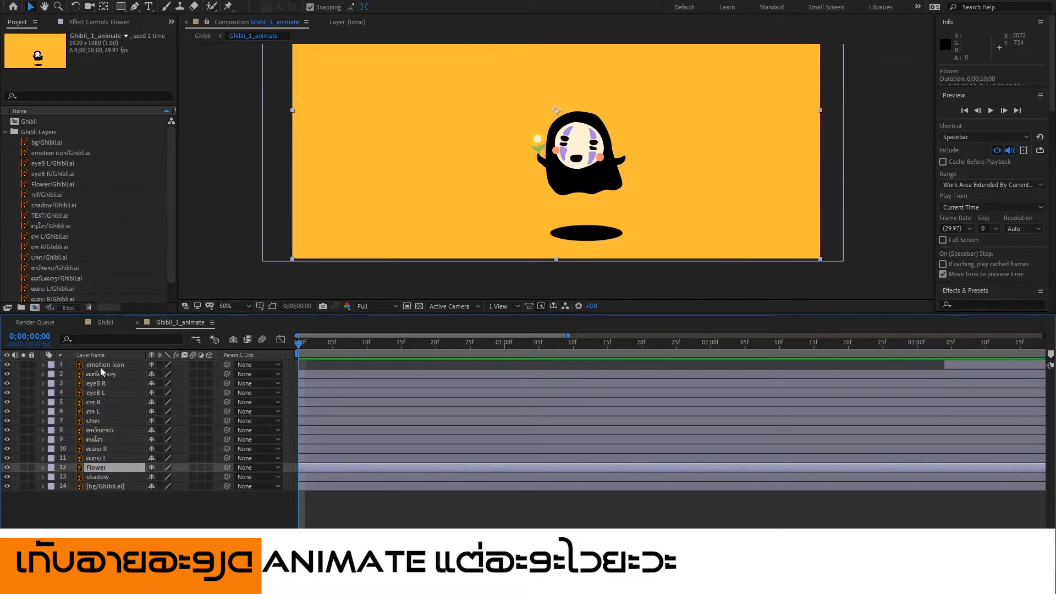
pyautogui.keyDown('shift'); pyautogui.click(100, 368); pyautogui.keyUp('shift')
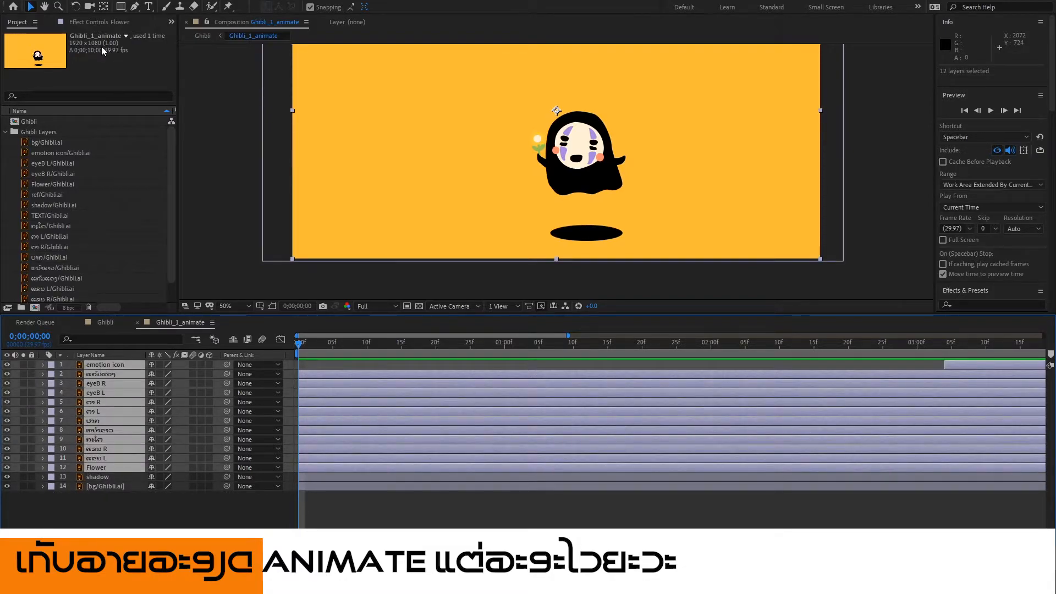
pyautogui.click(55, 0)
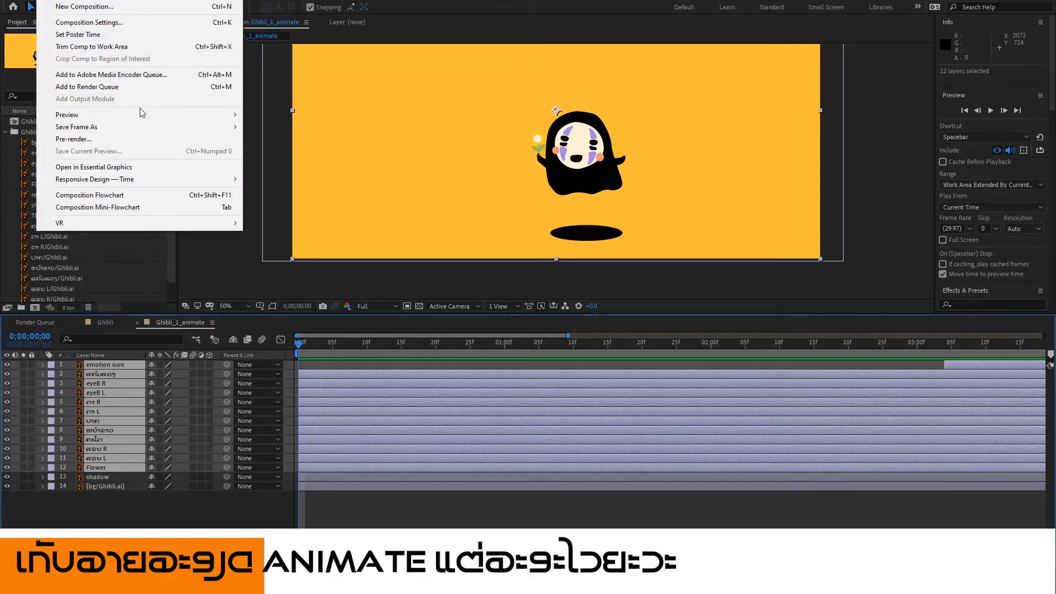
pyautogui.moveTo(96, 0)
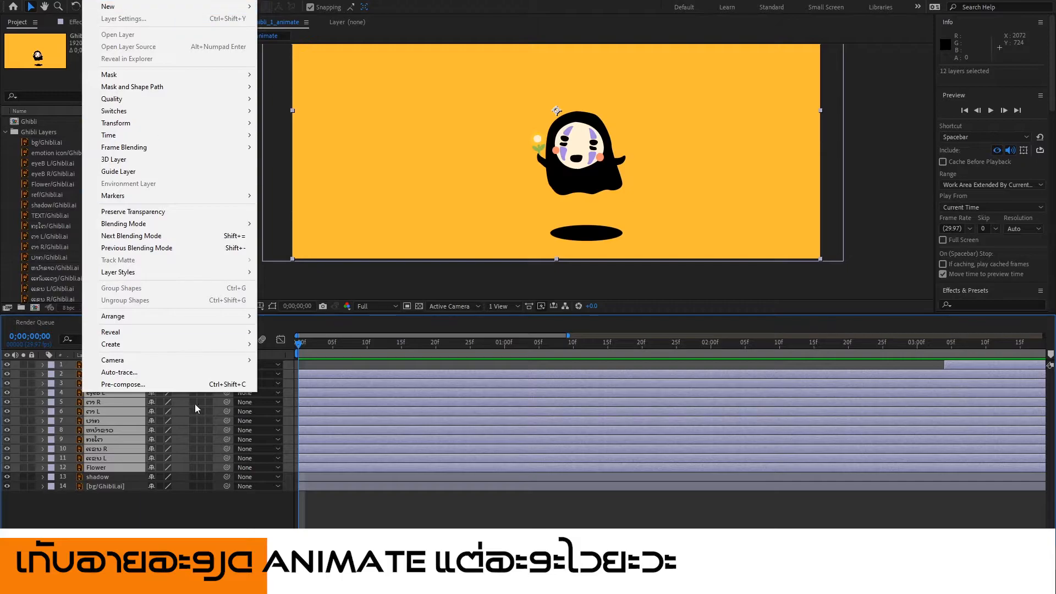
pyautogui.click(124, 384)
pyautogui.click(554, 380)
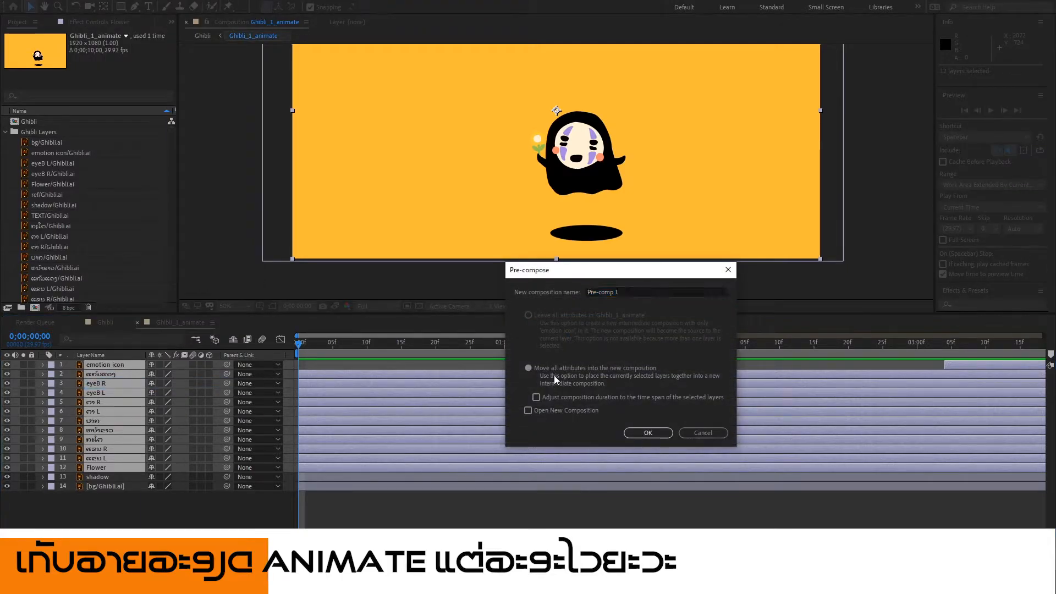
pyautogui.click(630, 292)
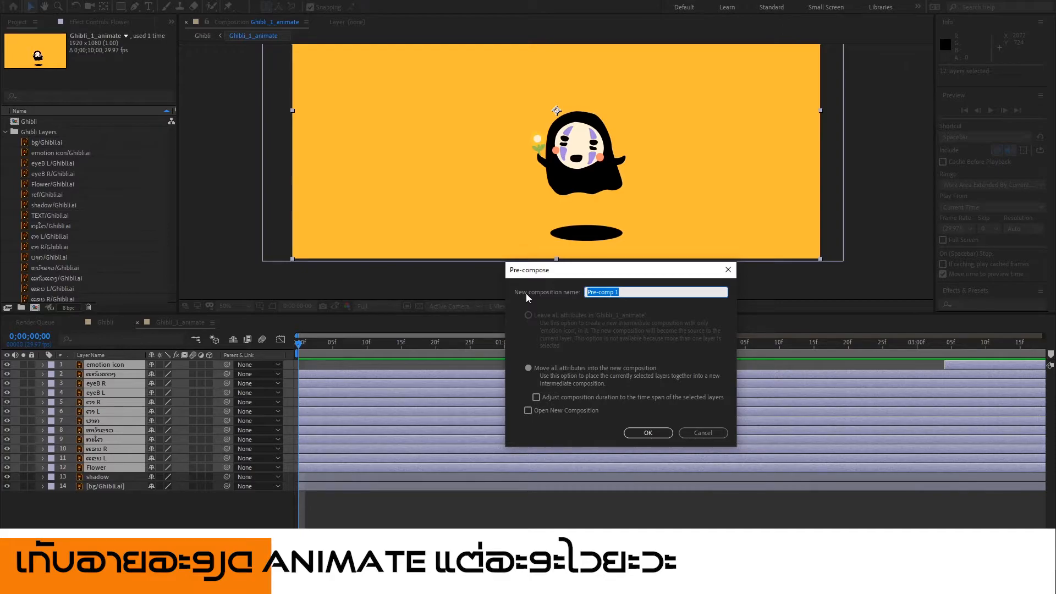
pyautogui.write('top')
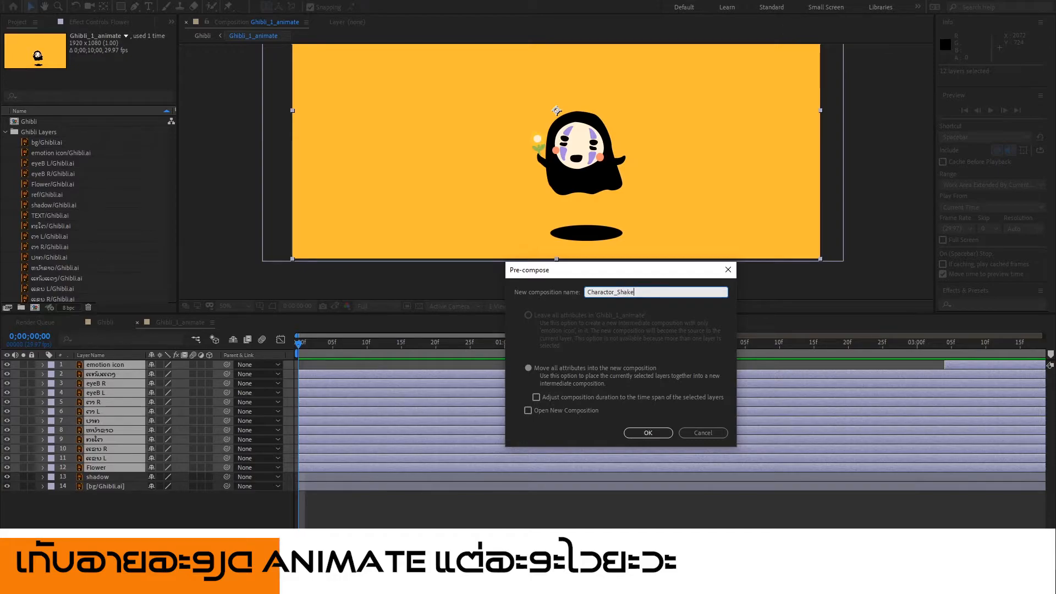
pyautogui.press('Return')
# Toggle the Charactor_Shake layer's visibility to check its contents, and reveal the shadow layer's Scale keyframes.
pyautogui.click(6, 365)
pyautogui.click(7, 364)
pyautogui.moveTo(309, 345); pyautogui.dragTo(319, 343)
pyautogui.click(102, 374)
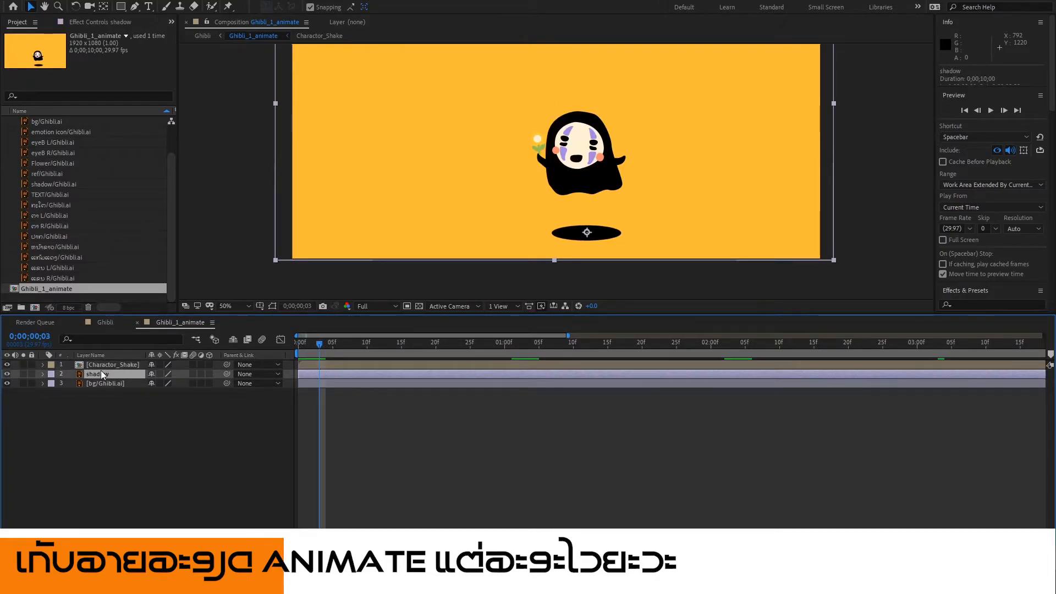
pyautogui.press('u')
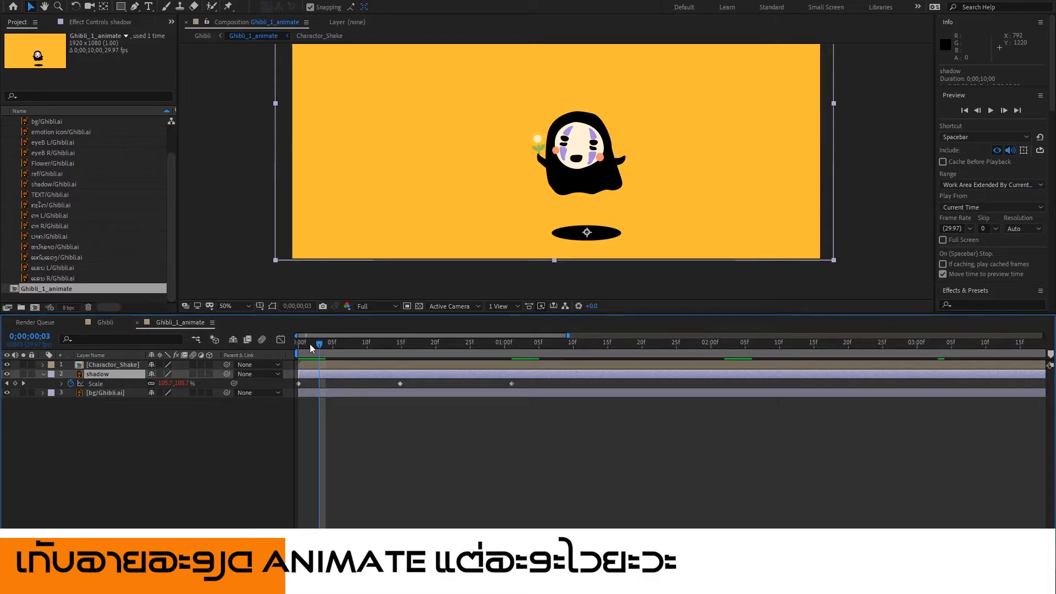
# Return to the first frame and reveal the Charactor_Shake layer's Position property.
pyautogui.moveTo(310, 347); pyautogui.dragTo(299, 344)
pyautogui.click(93, 355)
pyautogui.click(101, 355)
pyautogui.click(101, 364)
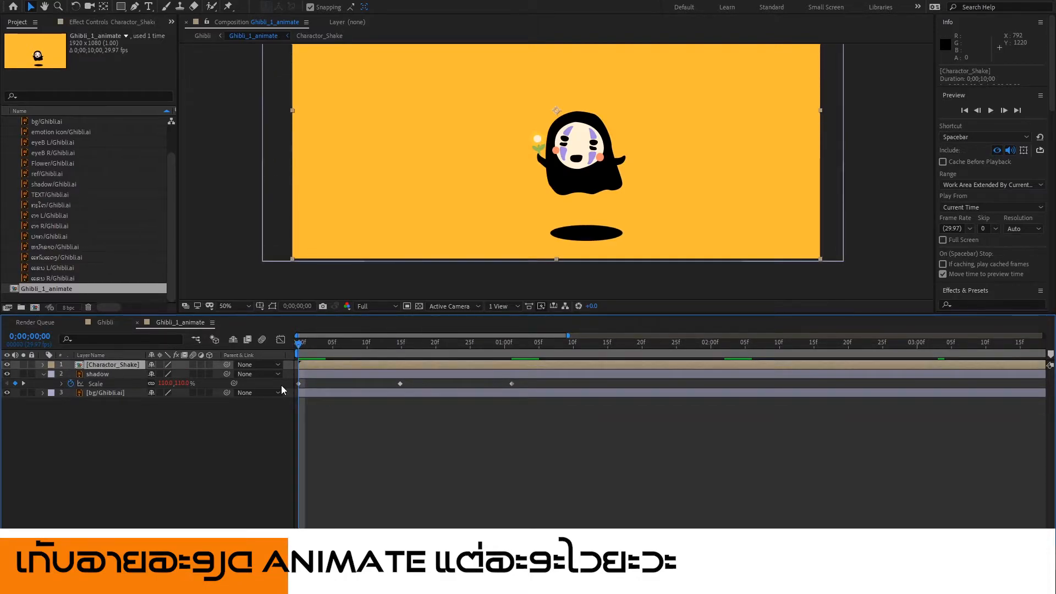
pyautogui.press('p')
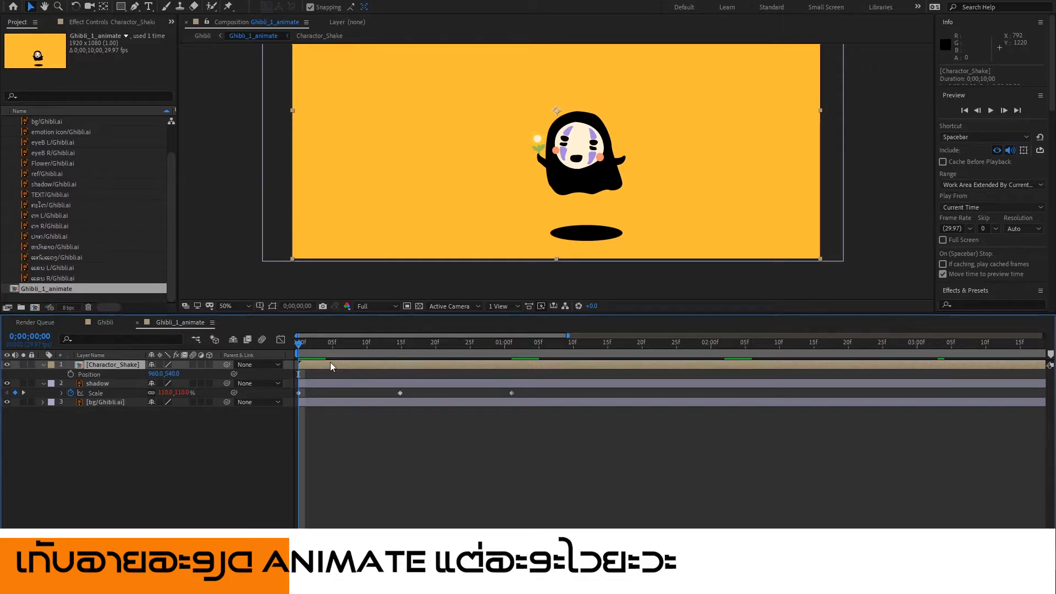
# Keyframe Charactor_Shake's Position at the first frame and set its Y position to 501 at 0;00;00;15.
pyautogui.moveTo(302, 347); pyautogui.dragTo(403, 365)
pyautogui.press('Home')
pyautogui.moveTo(308, 342); pyautogui.dragTo(399, 351)
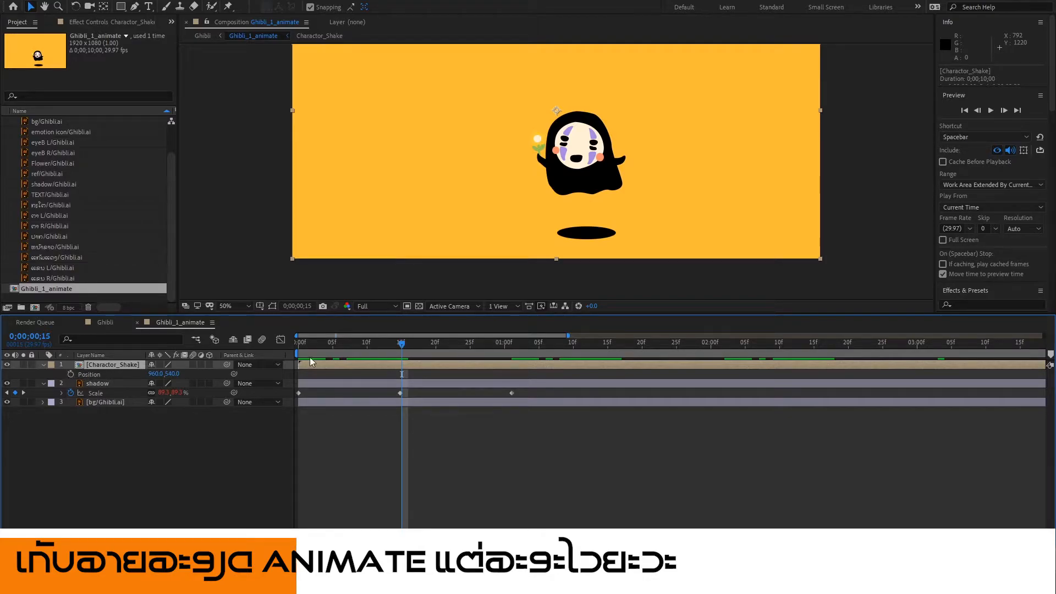
pyautogui.moveTo(338, 344); pyautogui.dragTo(401, 351)
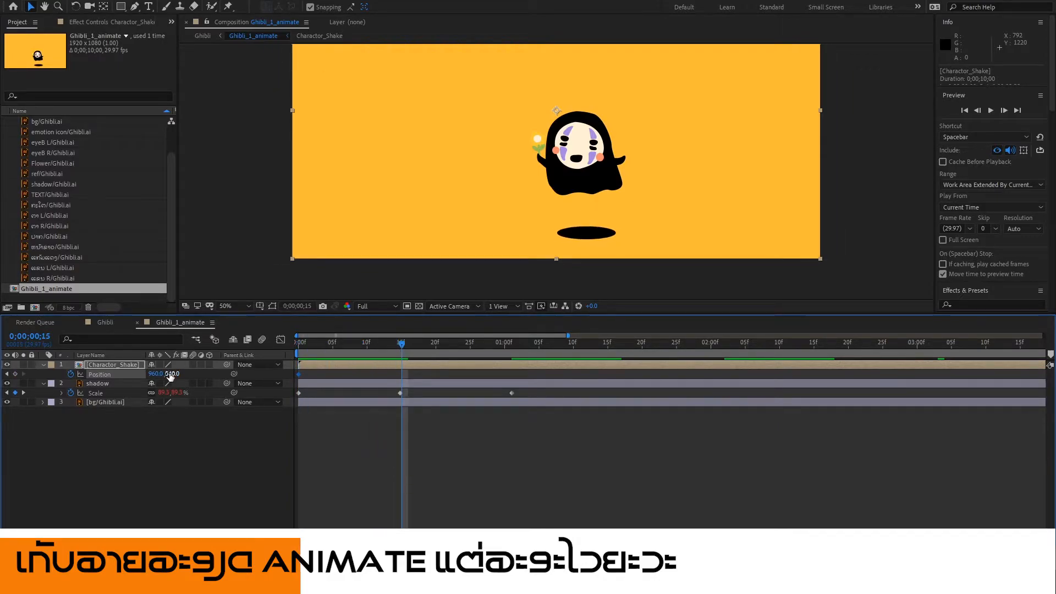
pyautogui.moveTo(172, 376); pyautogui.dragTo(144, 382)
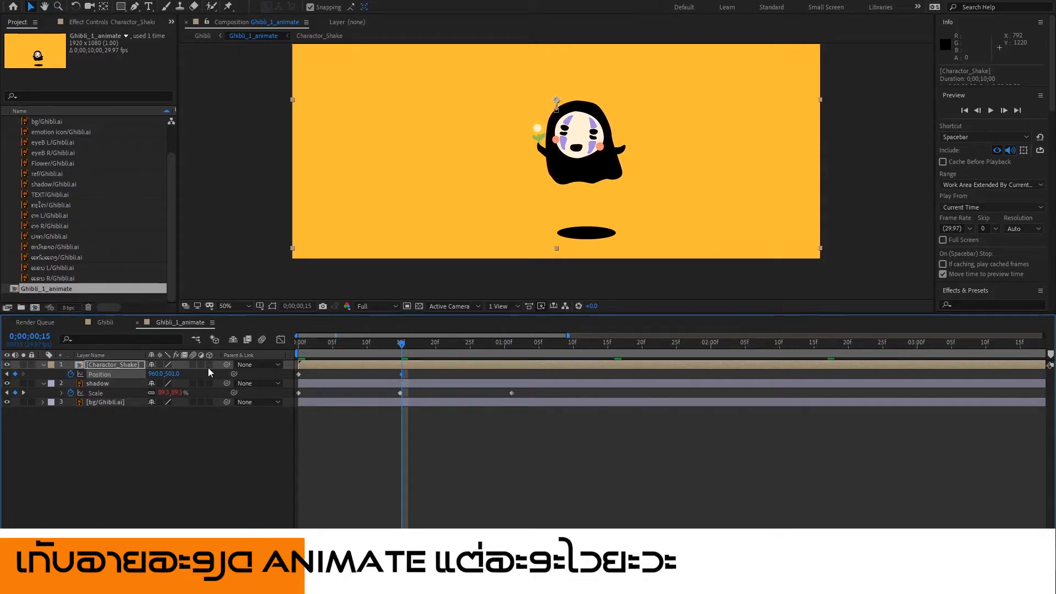
pyautogui.moveTo(417, 339); pyautogui.dragTo(510, 355)
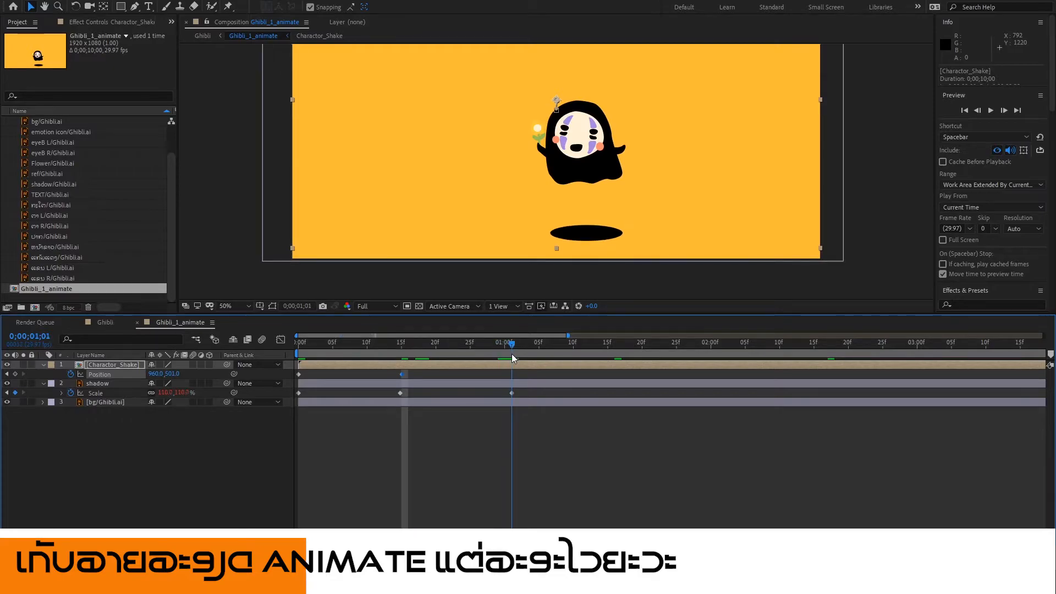
pyautogui.press('space')
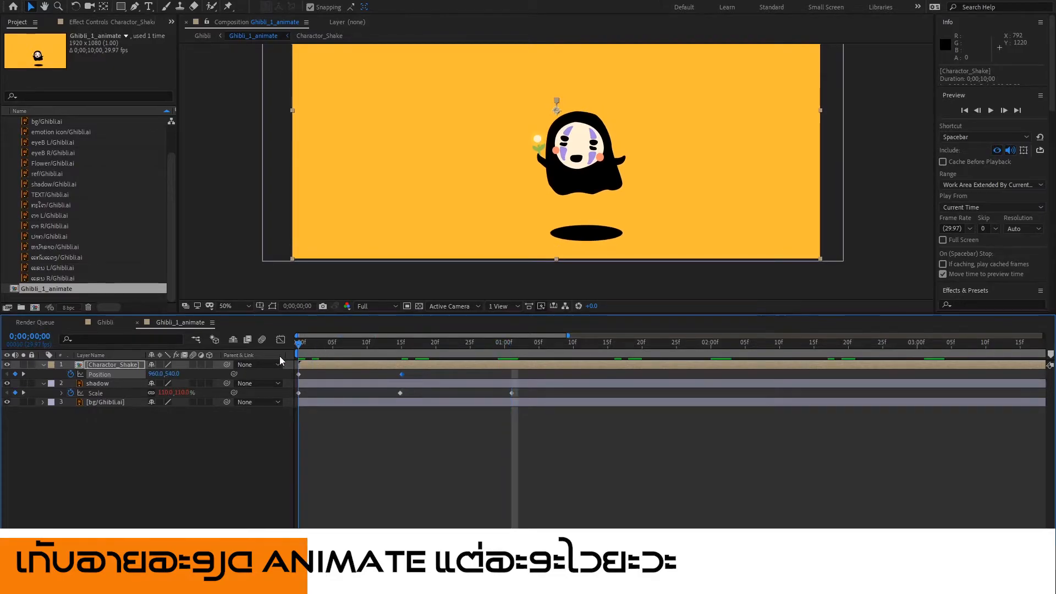
pyautogui.click(156, 374)
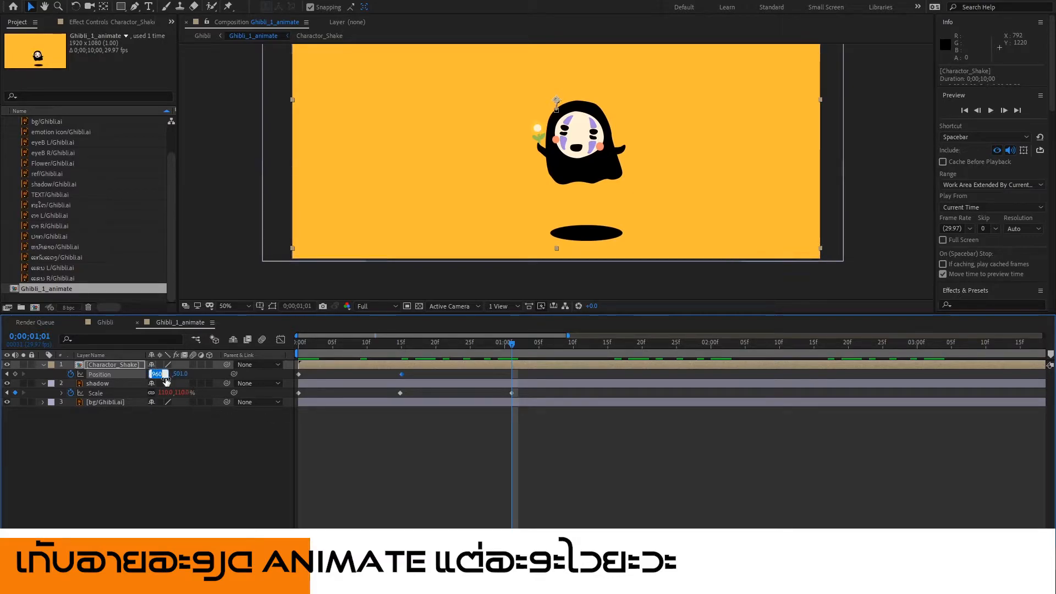
pyautogui.click(404, 345)
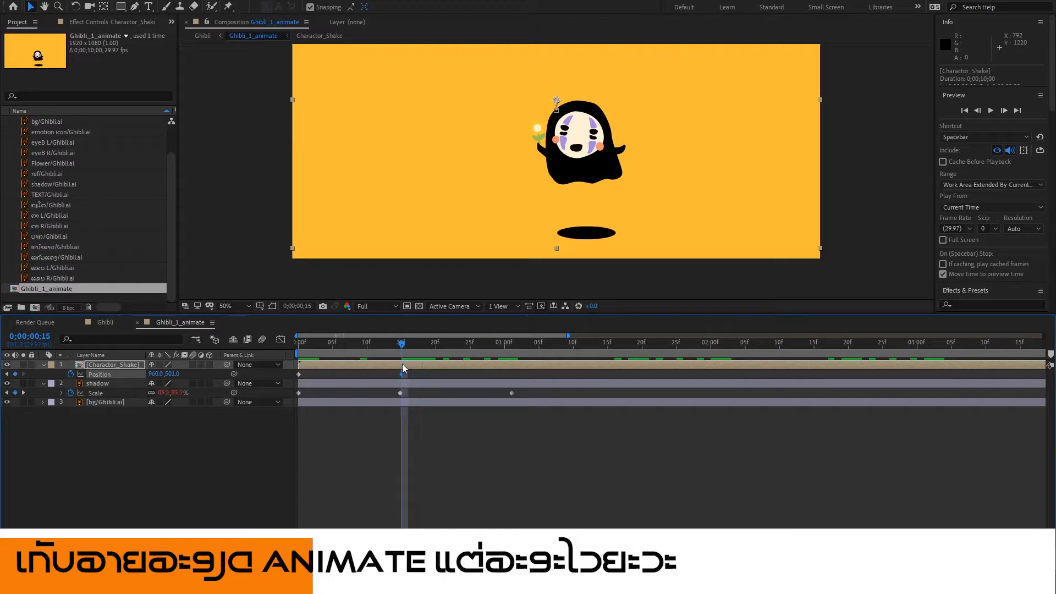
pyautogui.press('space')
pyautogui.moveTo(287, 376)
pyautogui.mouseDown()
pyautogui.moveTo(432, 375)
pyautogui.moveTo(301, 386)
pyautogui.mouseUp()
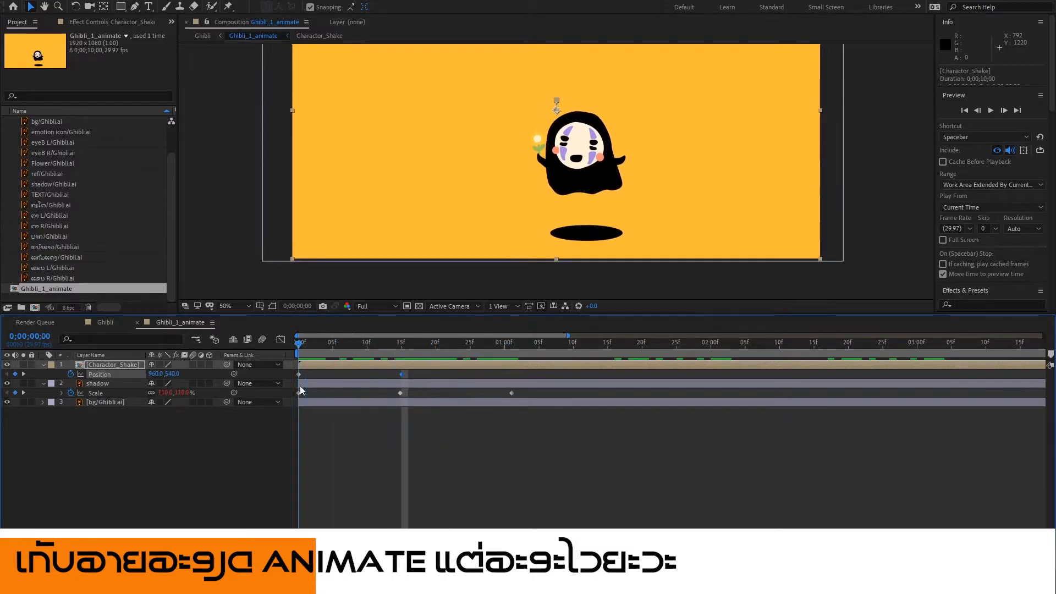
pyautogui.click(355, 428)
# Set Charactor_Shake's Y position to 540 at 0;00;01;01 and play back the up-and-down motion from the start.
pyautogui.click(120, 366)
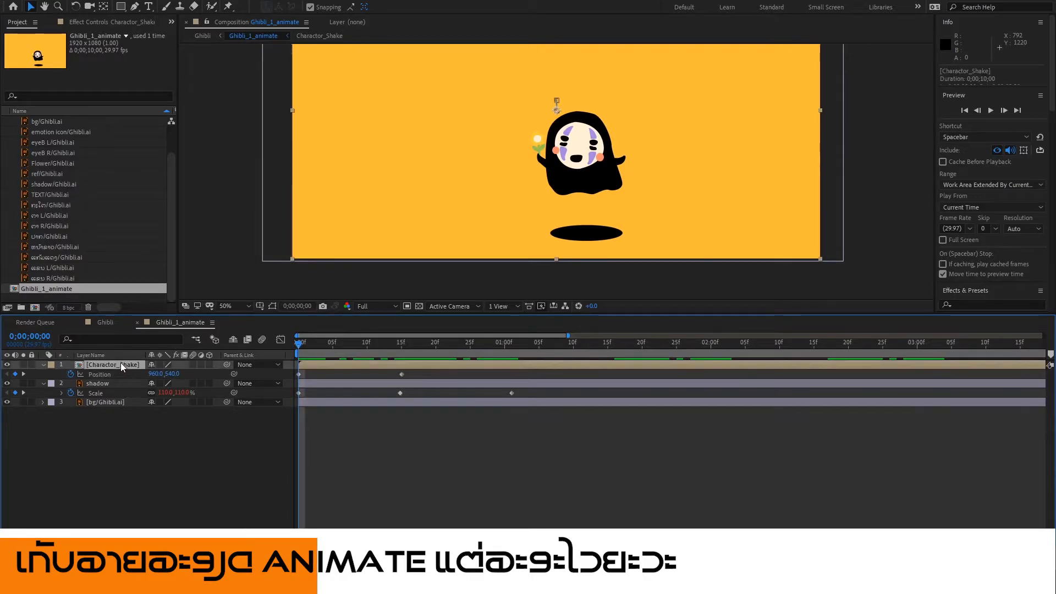
pyautogui.moveTo(323, 349); pyautogui.dragTo(510, 360)
pyautogui.click(174, 374)
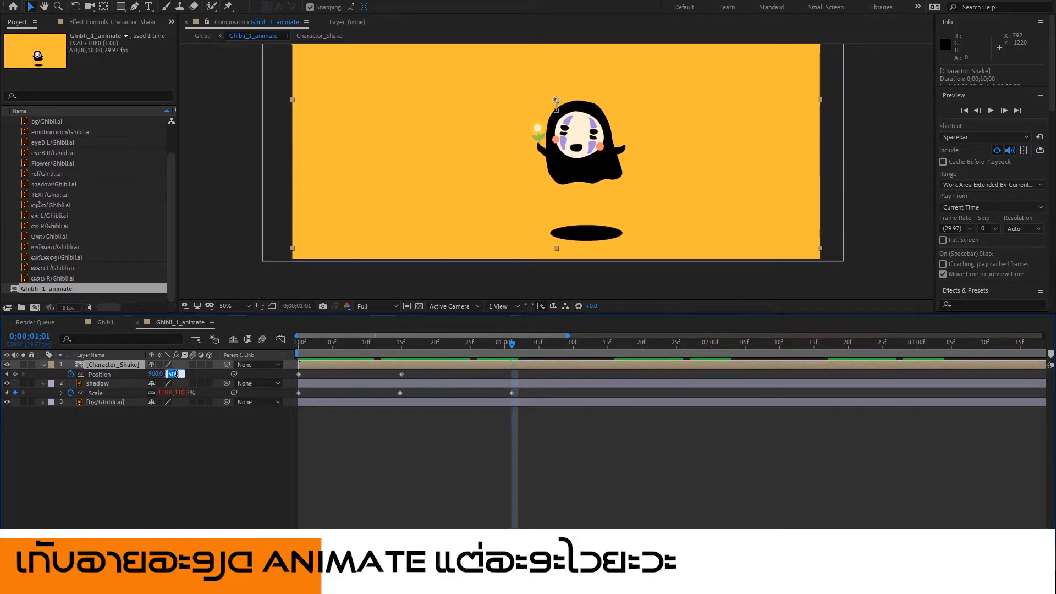
pyautogui.write('540')
pyautogui.press('Return')
pyautogui.click(302, 343)
pyautogui.press('space')
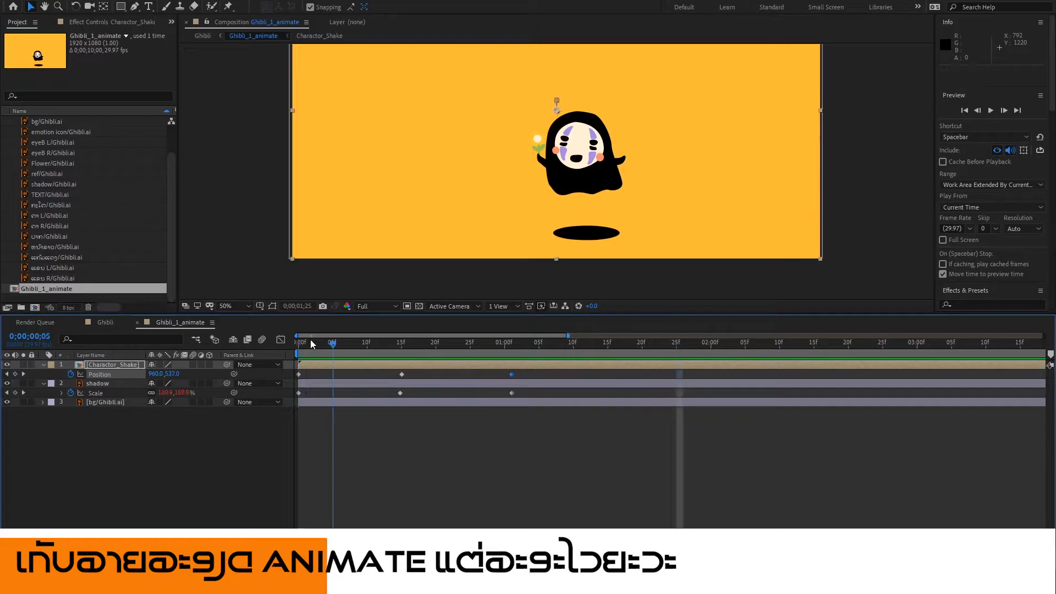
pyautogui.press('space')
pyautogui.moveTo(336, 347); pyautogui.dragTo(279, 347)
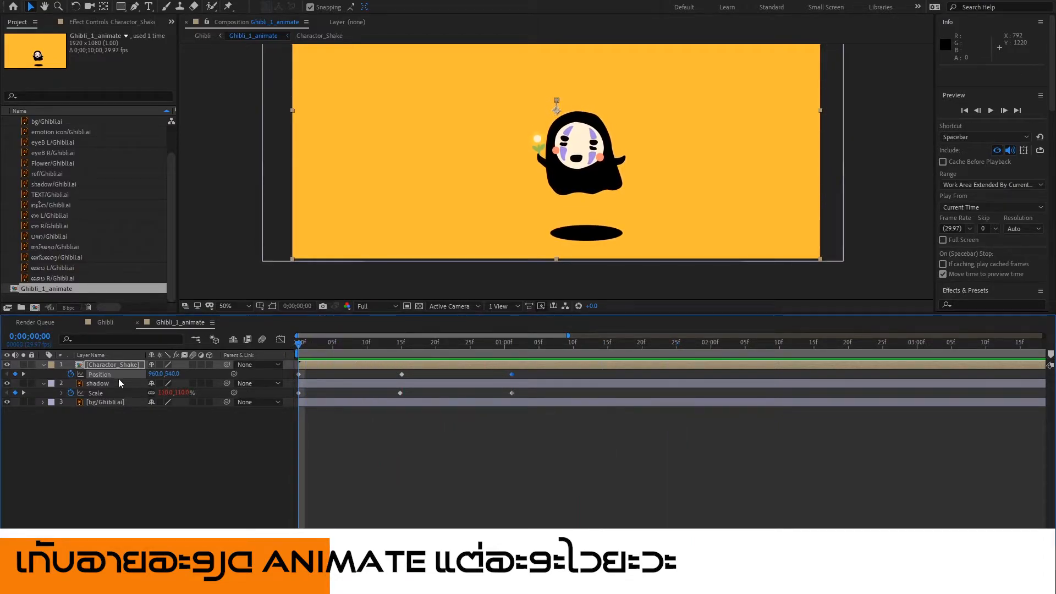
# Add the expression loopOut(type = "cycle", numKeyframes = 3) to Charactor_Shake's Position and preview the loop.
pyautogui.keyDown('alt'); pyautogui.click(71, 374); pyautogui.keyUp('alt')
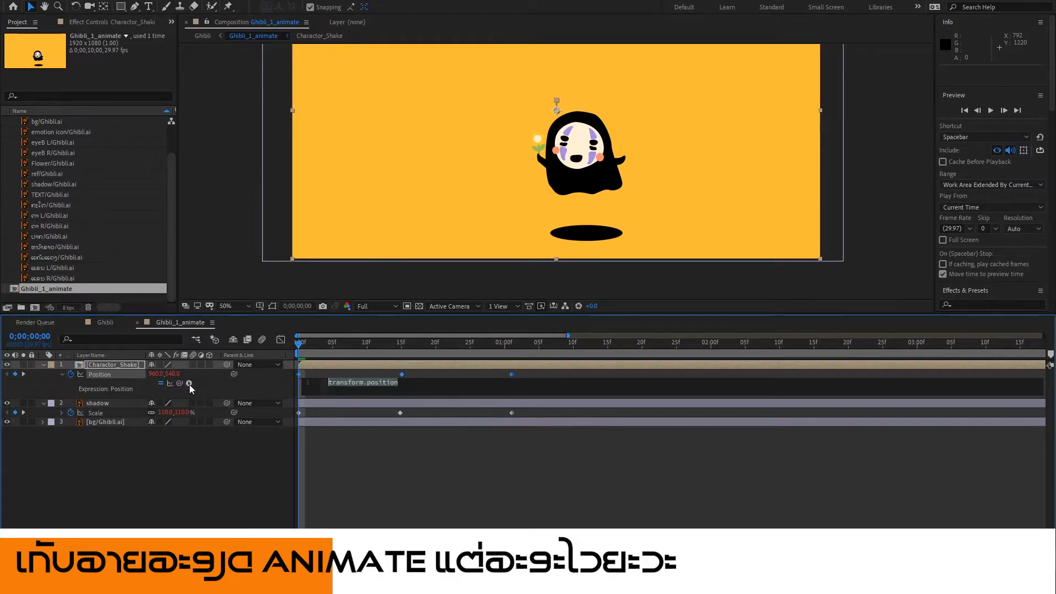
pyautogui.click(189, 384)
pyautogui.moveTo(281, 316)
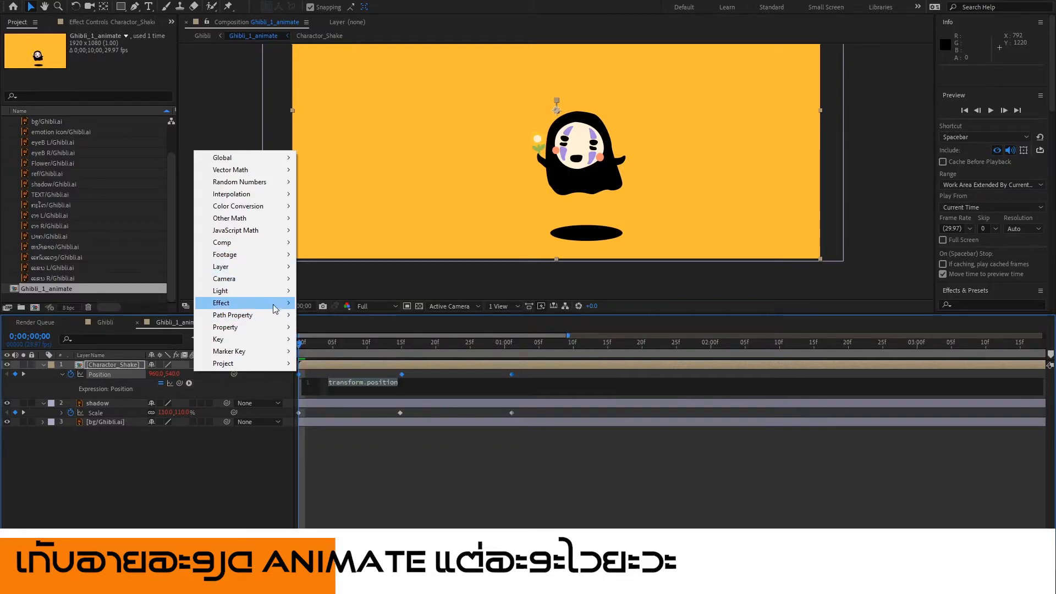
pyautogui.moveTo(264, 266)
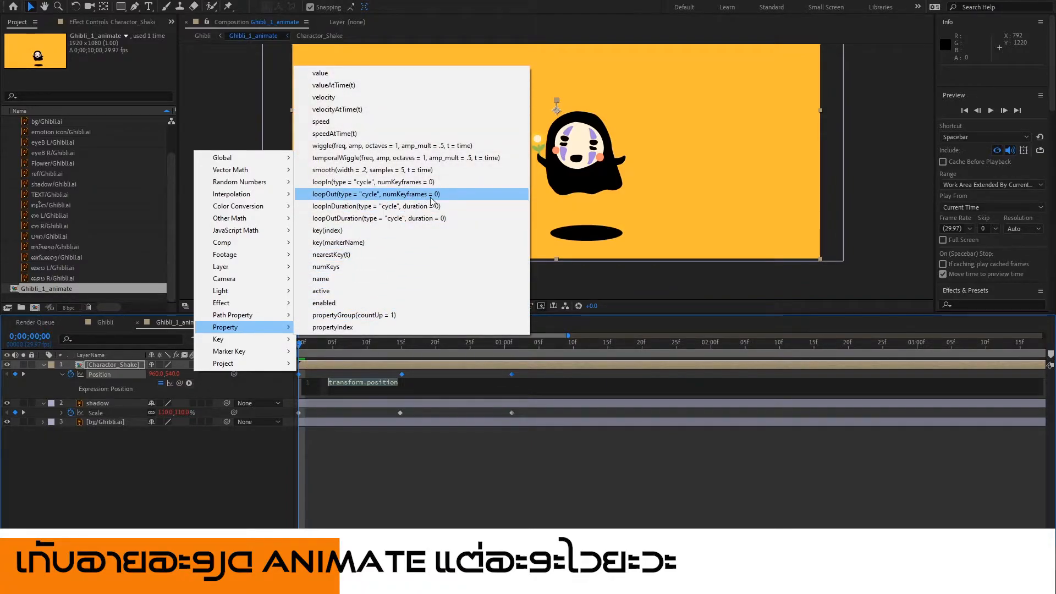
pyautogui.click(432, 199)
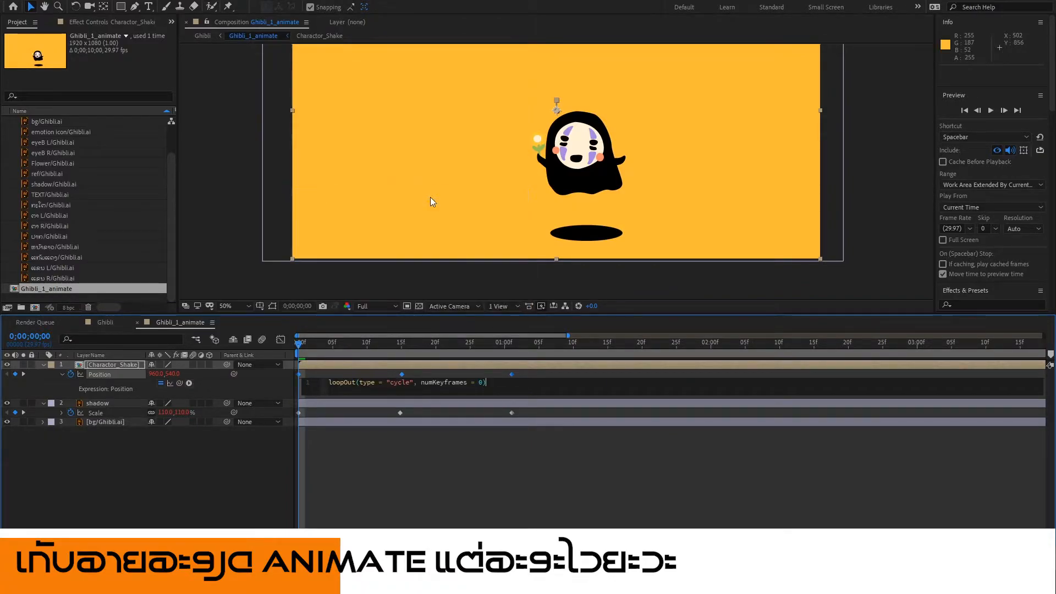
pyautogui.doubleClick(480, 381)
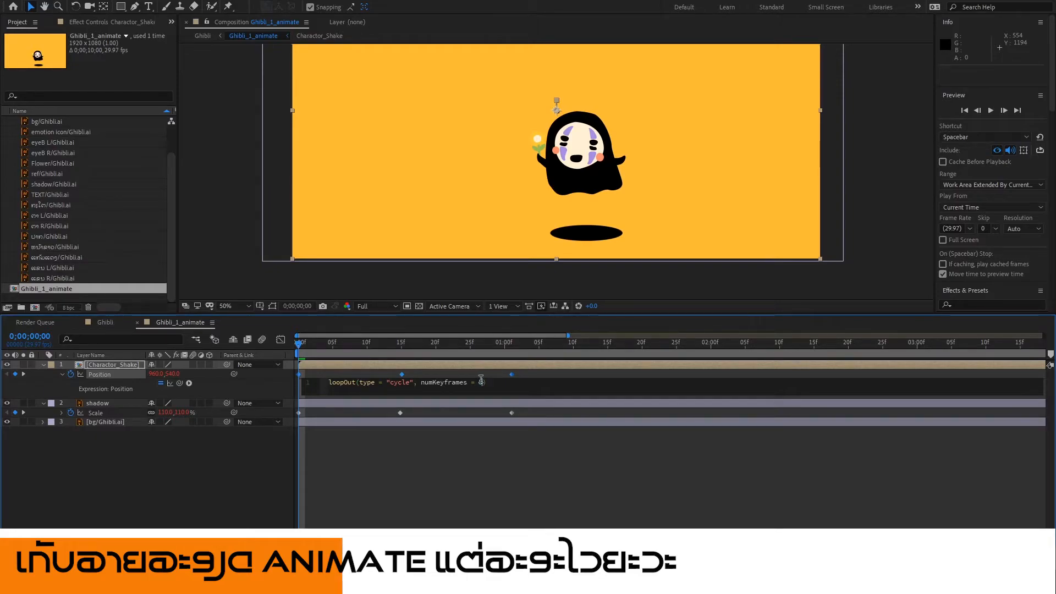
pyautogui.write('3')
pyautogui.click(479, 457)
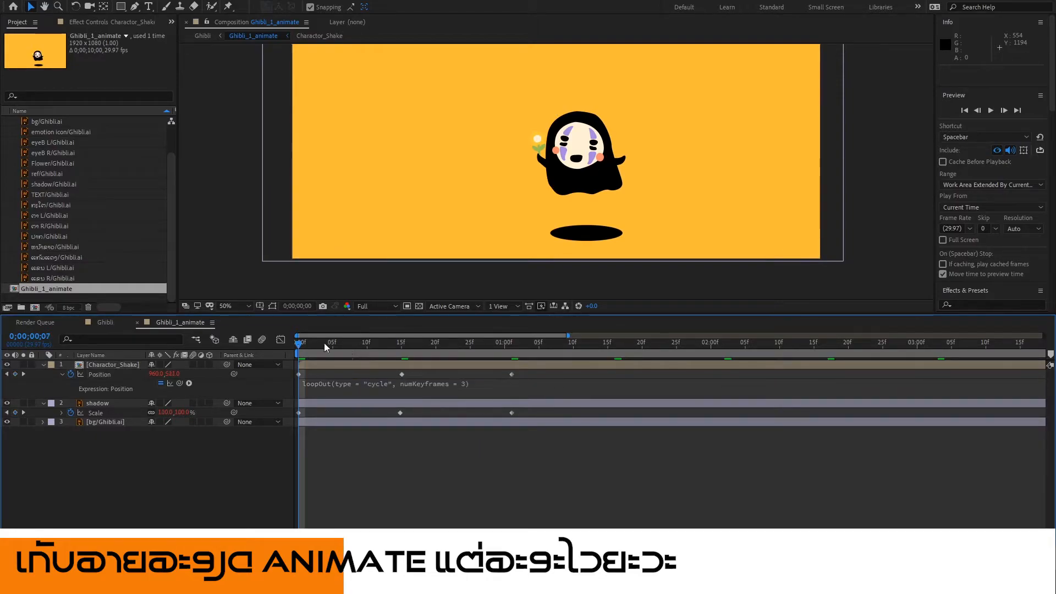
pyautogui.press('space')
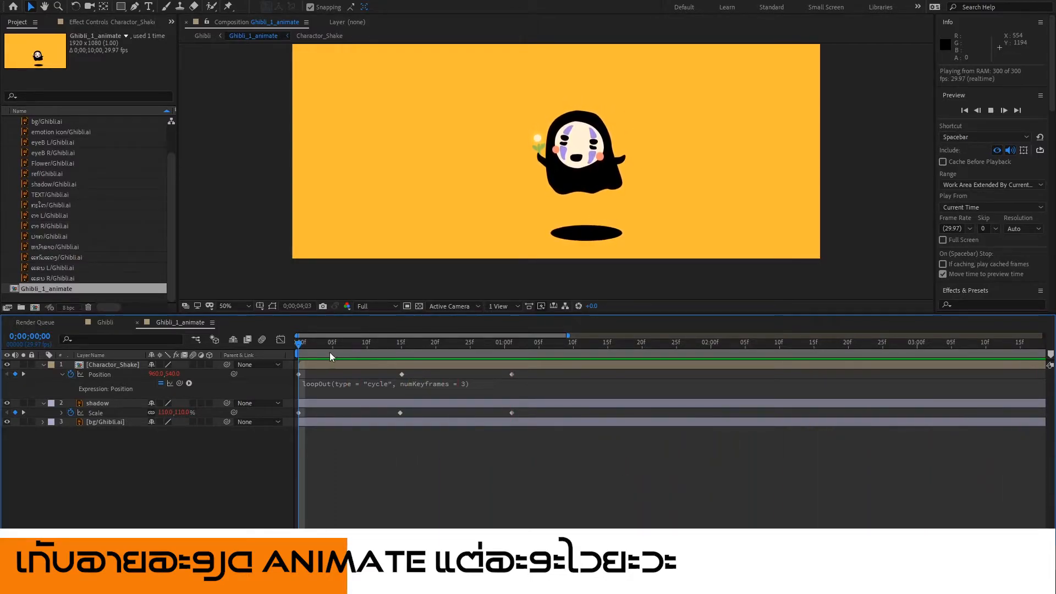
pyautogui.press('space')
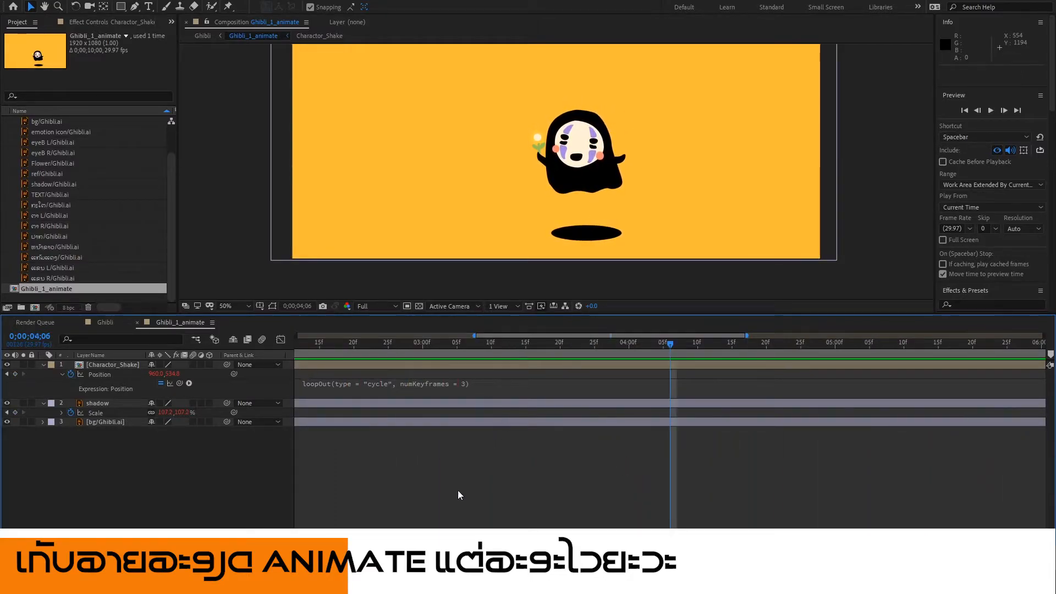
# Apply Easy Ease to all three Charactor_Shake Position keyframes and play back the motion.
pyautogui.hscroll(-10, 522, 404)
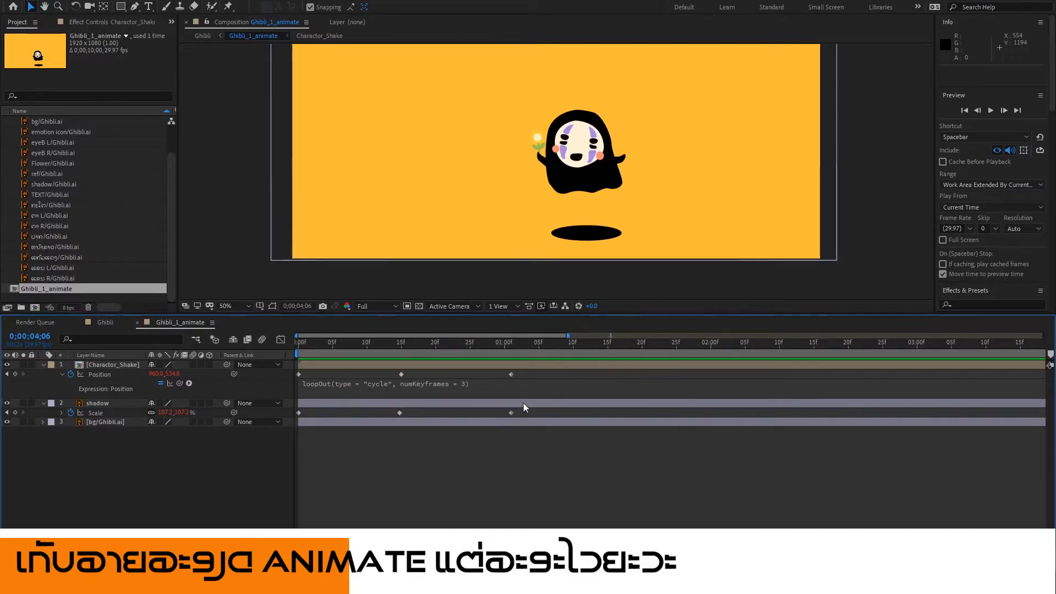
pyautogui.moveTo(513, 375); pyautogui.dragTo(293, 378)
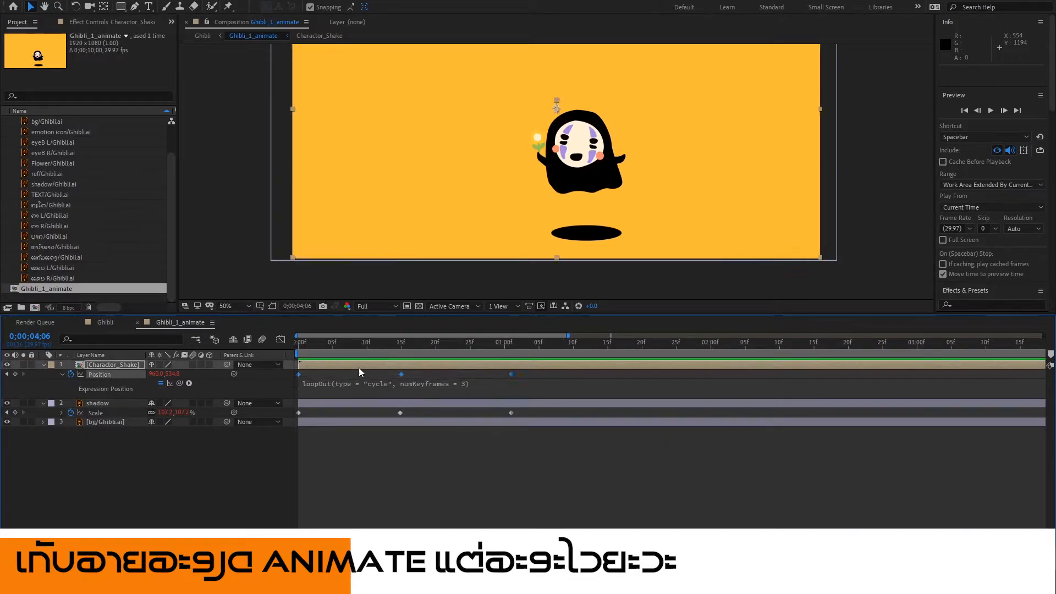
pyautogui.press('space')
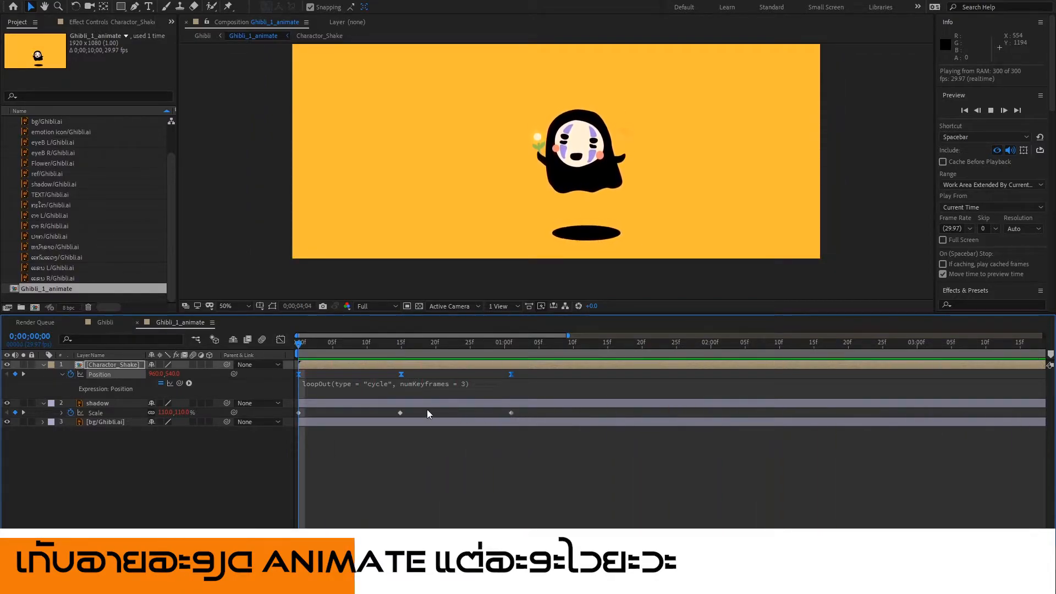
pyautogui.moveTo(351, 345); pyautogui.dragTo(333, 345)
# Apply Easy Ease to the shadow layer's three Scale keyframes and preview from the first frame.
pyautogui.moveTo(526, 420); pyautogui.dragTo(295, 418)
pyautogui.moveTo(334, 345); pyautogui.dragTo(298, 344)
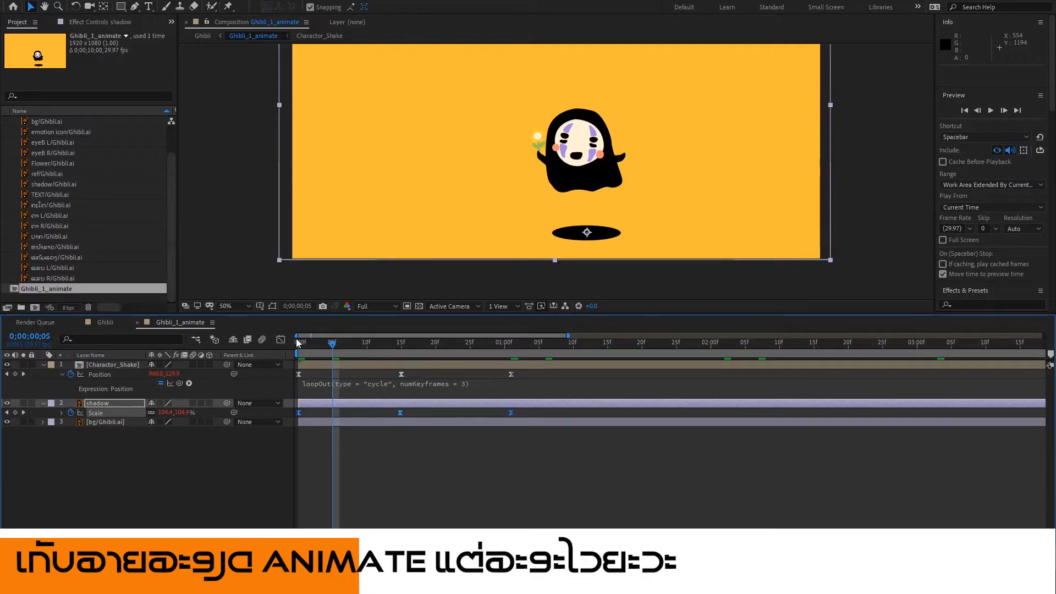
pyautogui.press('space')
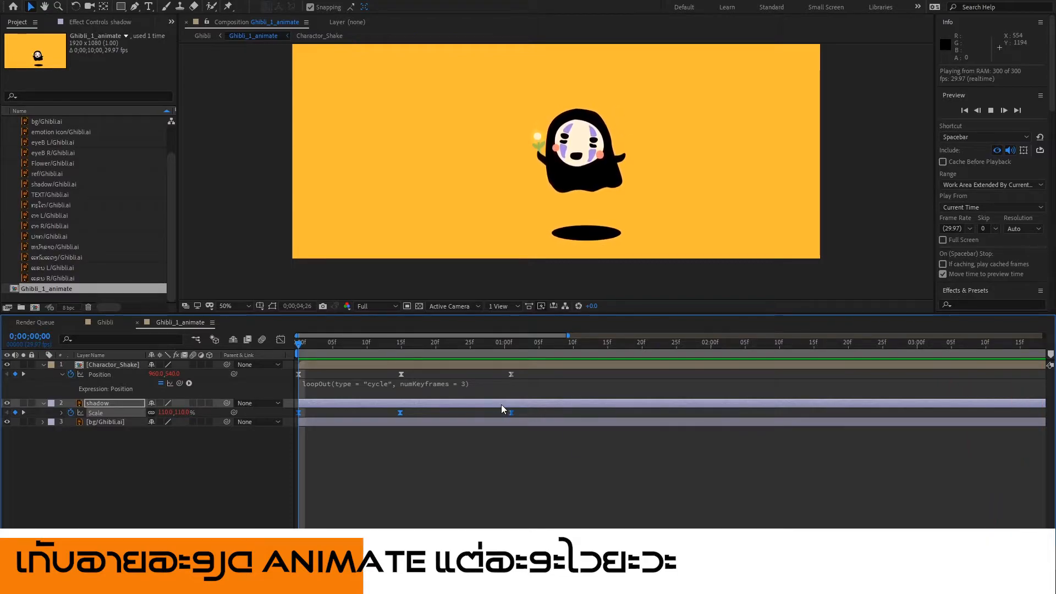
pyautogui.press('space')
# Switch to the main Ghibli composition and play back the combined animation.
pyautogui.click(110, 323)
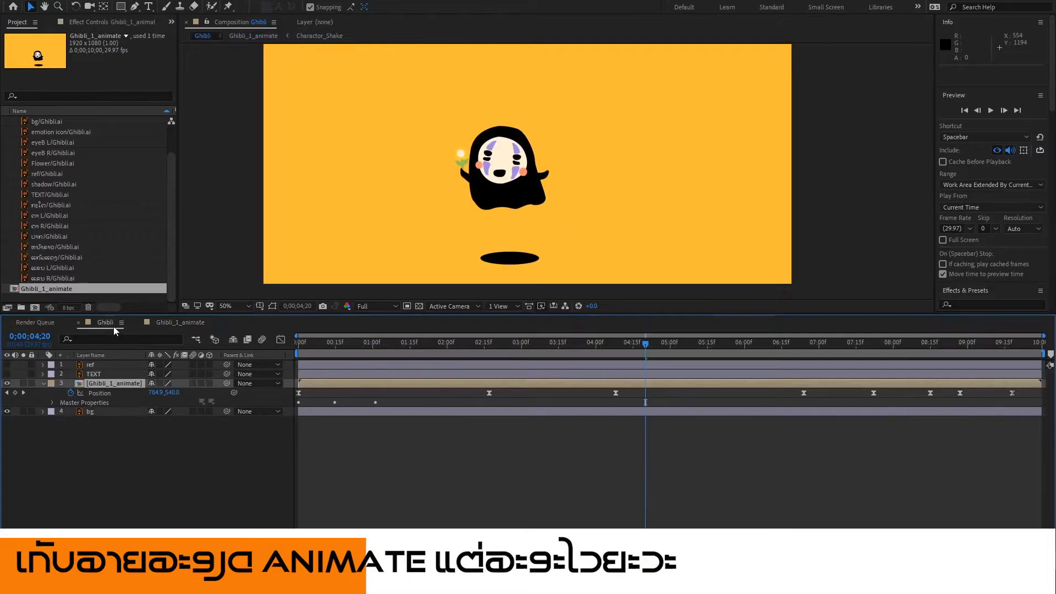
pyautogui.press('space')
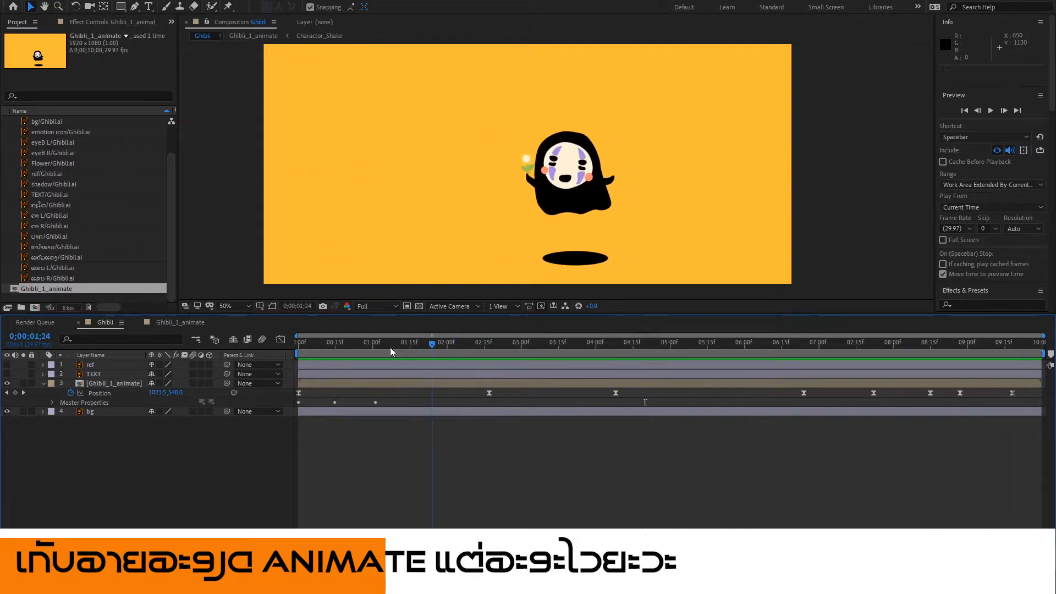
pyautogui.press('space')
pyautogui.moveTo(402, 358); pyautogui.dragTo(352, 360)
# Reopen the Ghibli_1_animate pre-comp, select Charactor_Shake and review its motion.
pyautogui.doubleClick(110, 383)
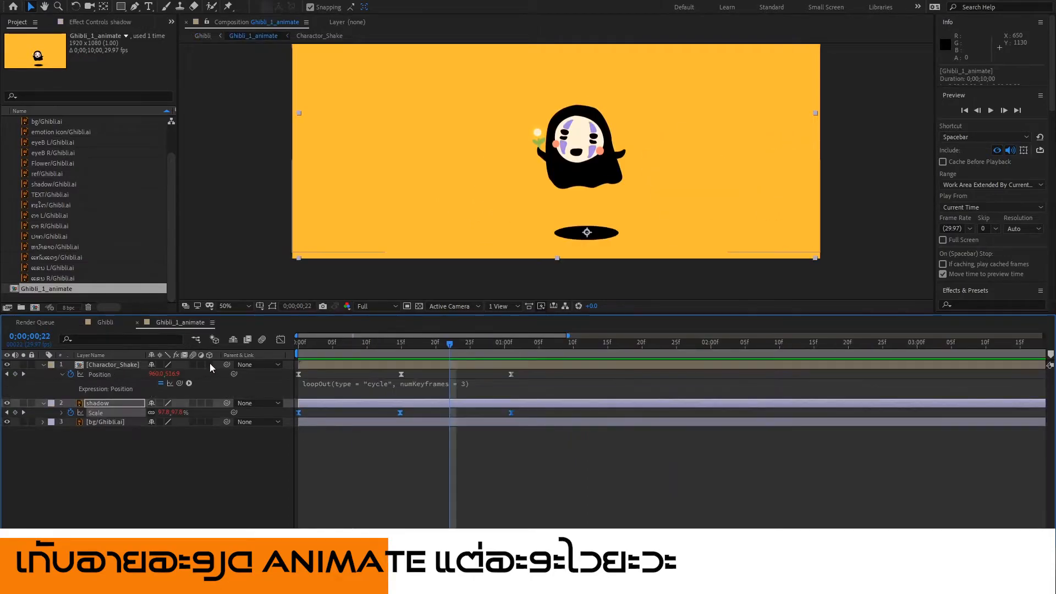
pyautogui.click(107, 370)
pyautogui.click(106, 377)
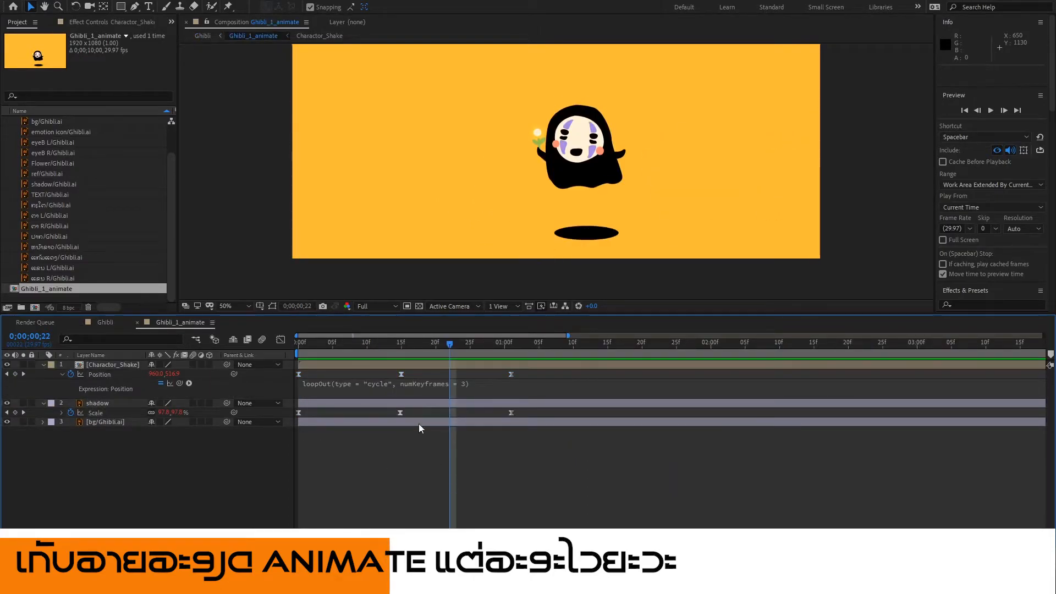
pyautogui.click(141, 366)
pyautogui.click(330, 343)
pyautogui.press('space')
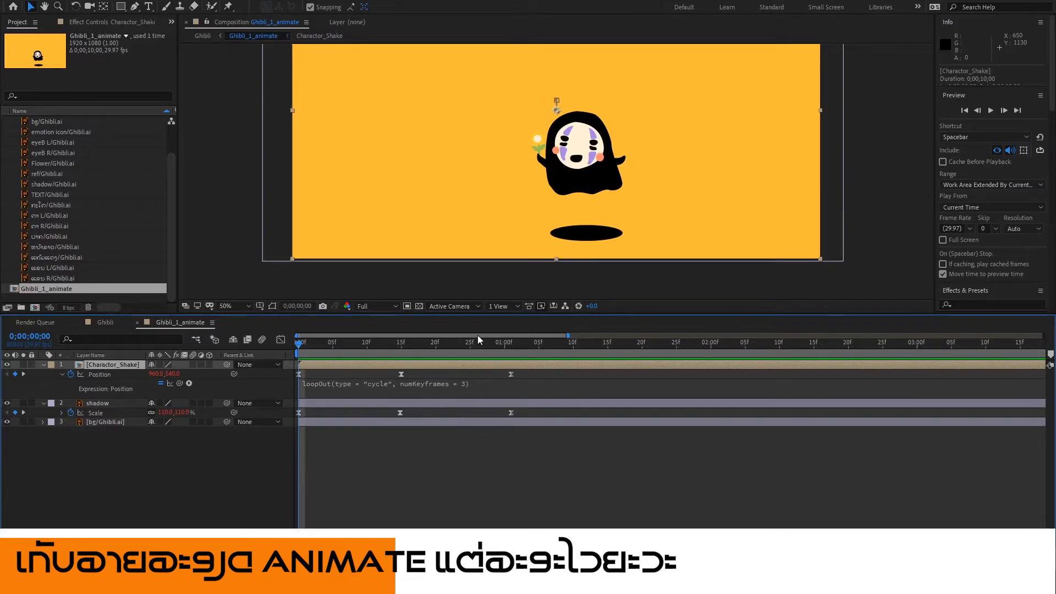
# Open the Charactor_Shake pre-comp, add bg/Ghibli.ai as its bottom layer and move the current time to 0;00;02;24.
pyautogui.doubleClick(105, 366)
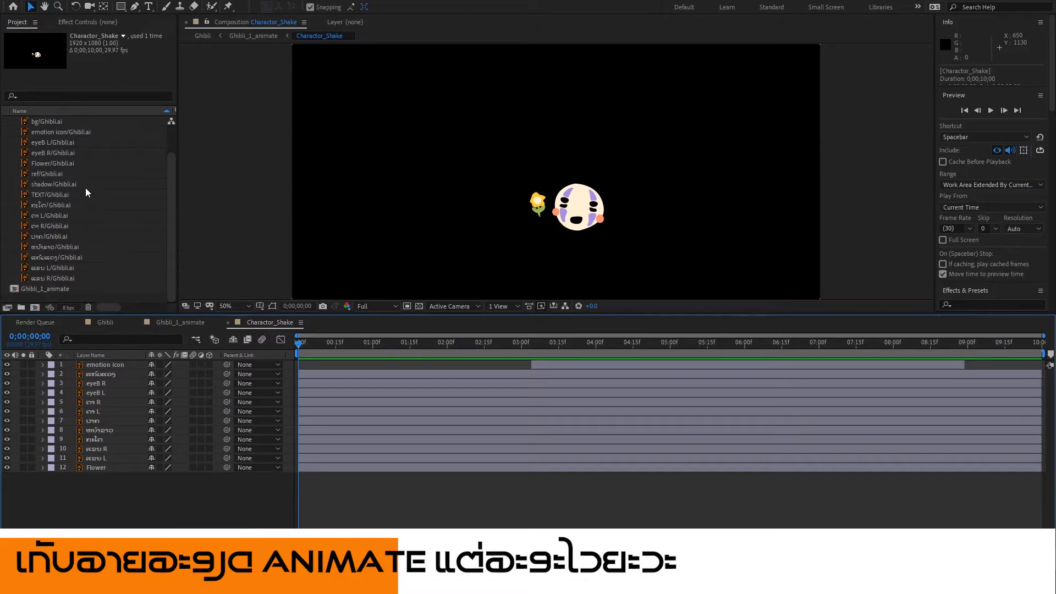
pyautogui.moveTo(42, 122); pyautogui.dragTo(122, 511)
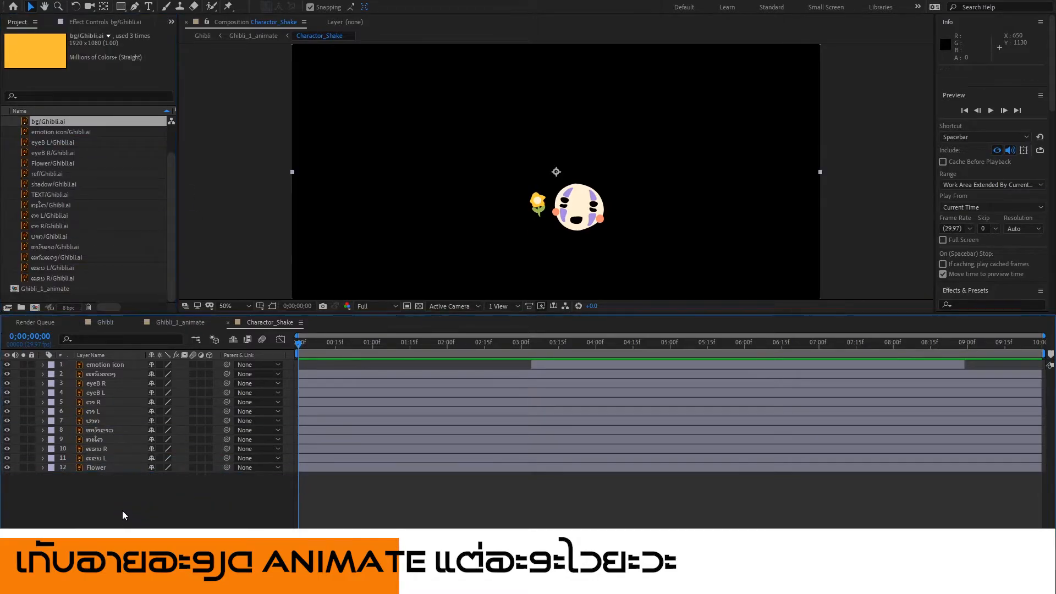
pyautogui.moveTo(365, 344); pyautogui.dragTo(506, 343)
pyautogui.scroll(-2, 598, 220)
pyautogui.scroll(2, 607, 218)
pyautogui.press('space')
pyautogui.moveTo(608, 220); pyautogui.dragTo(605, 201)
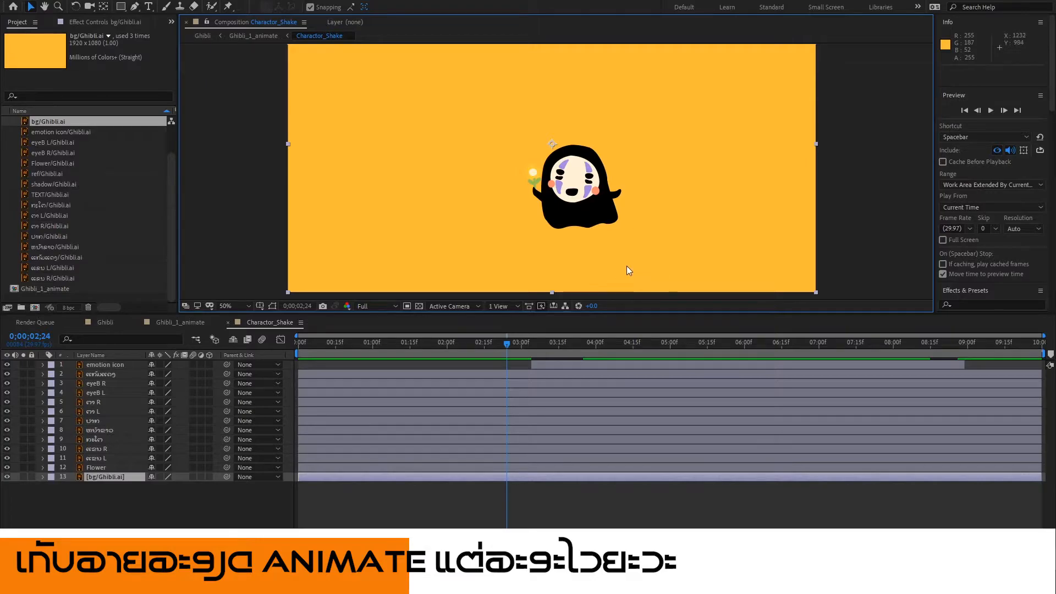
# Move the current time to 0;00;00;02 and reorder the ແຂນ R arm layer below ແຂນ L, directly above Flower.
pyautogui.click(321, 343)
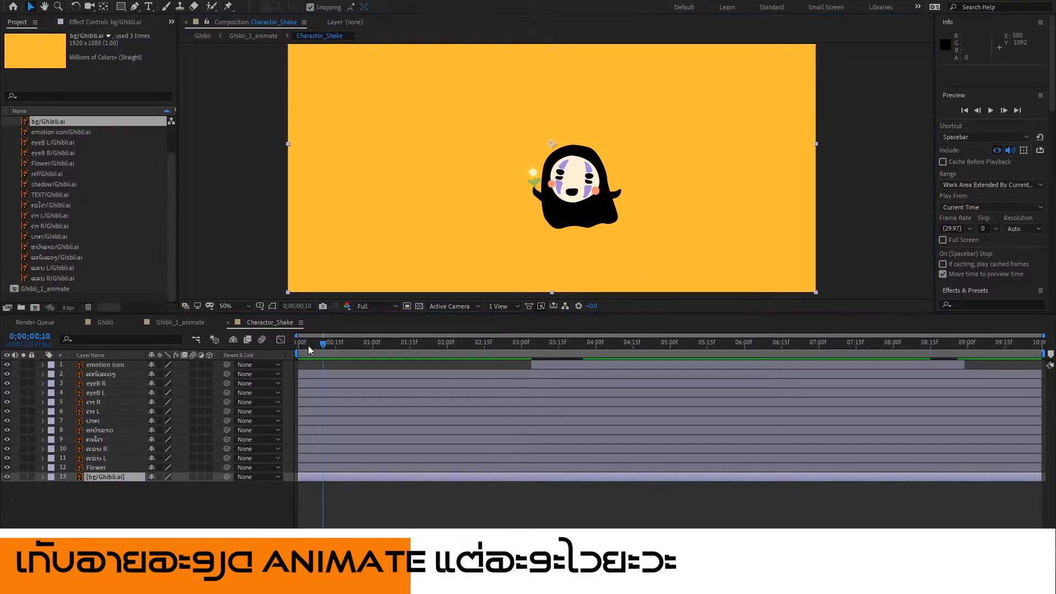
pyautogui.moveTo(328, 350); pyautogui.dragTo(303, 348)
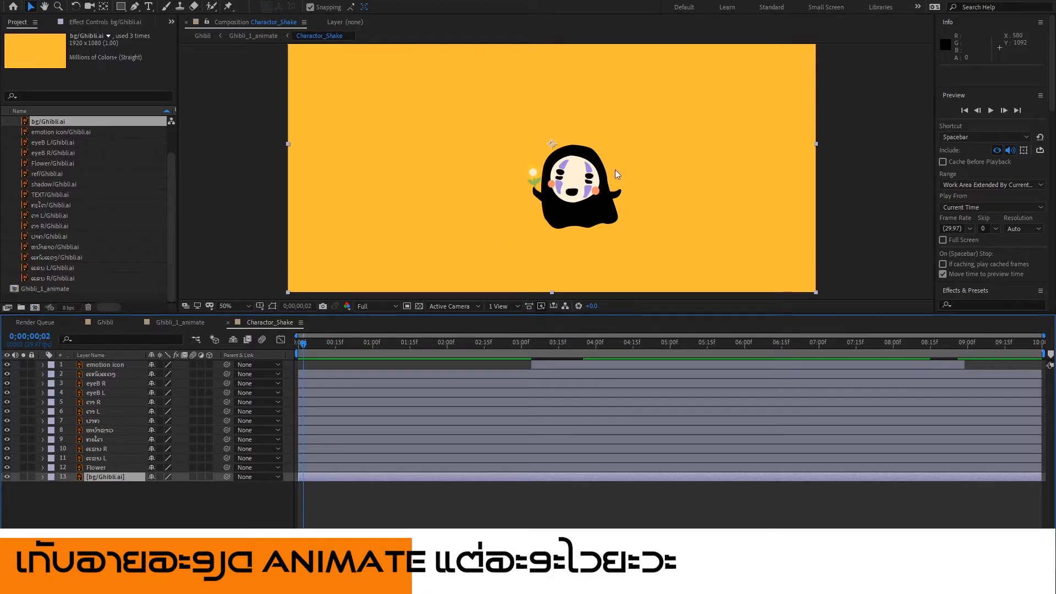
pyautogui.press('.')
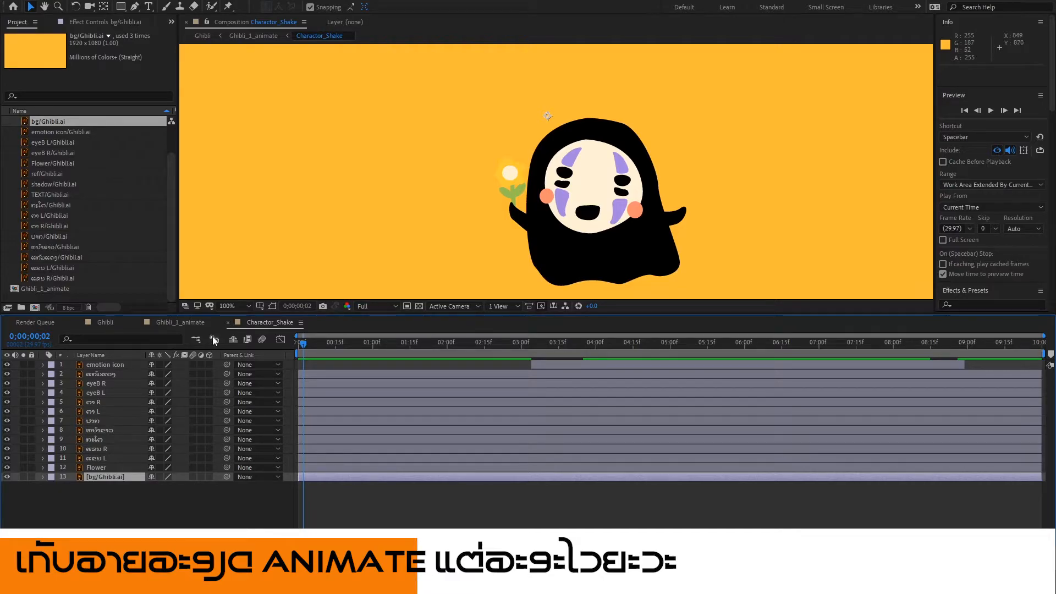
pyautogui.click(101, 451)
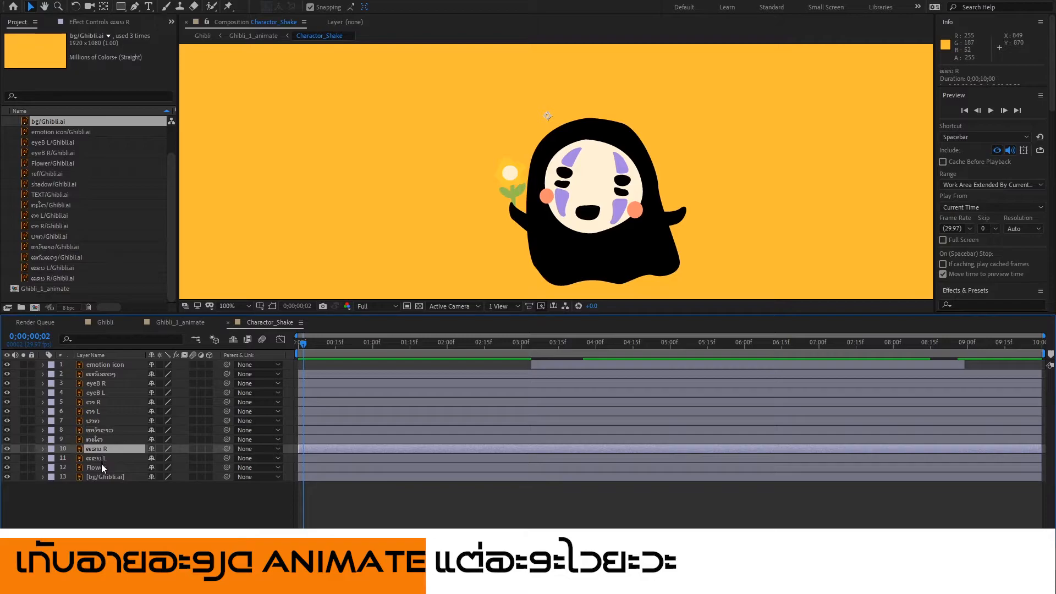
pyautogui.moveTo(104, 451); pyautogui.dragTo(104, 463)
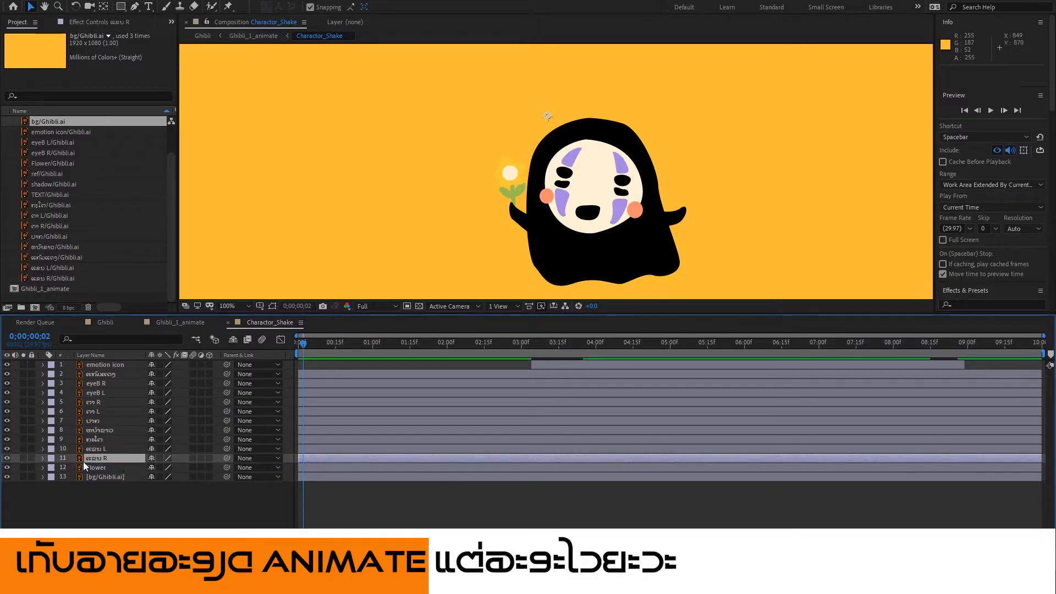
# Identify the ແຂນ R and Flower layers by toggling their visibility, then select both and start pre-composing them.
pyautogui.click(6, 459)
pyautogui.click(6, 459)
pyautogui.click(7, 468)
pyautogui.click(7, 467)
pyautogui.keyDown('ctrl'); pyautogui.click(100, 468); pyautogui.keyUp('ctrl')
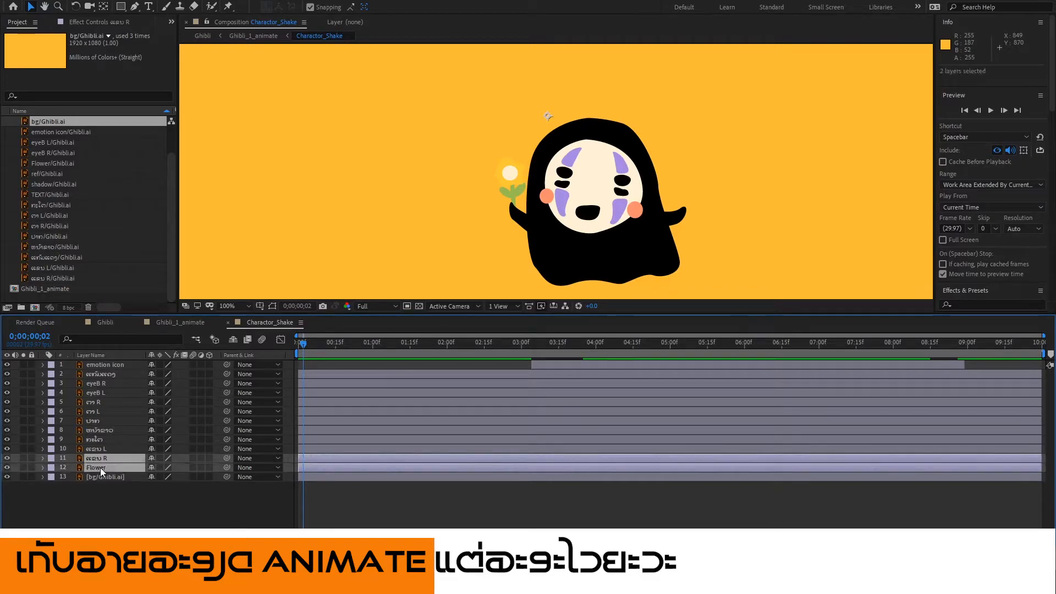
pyautogui.click(86, 2)
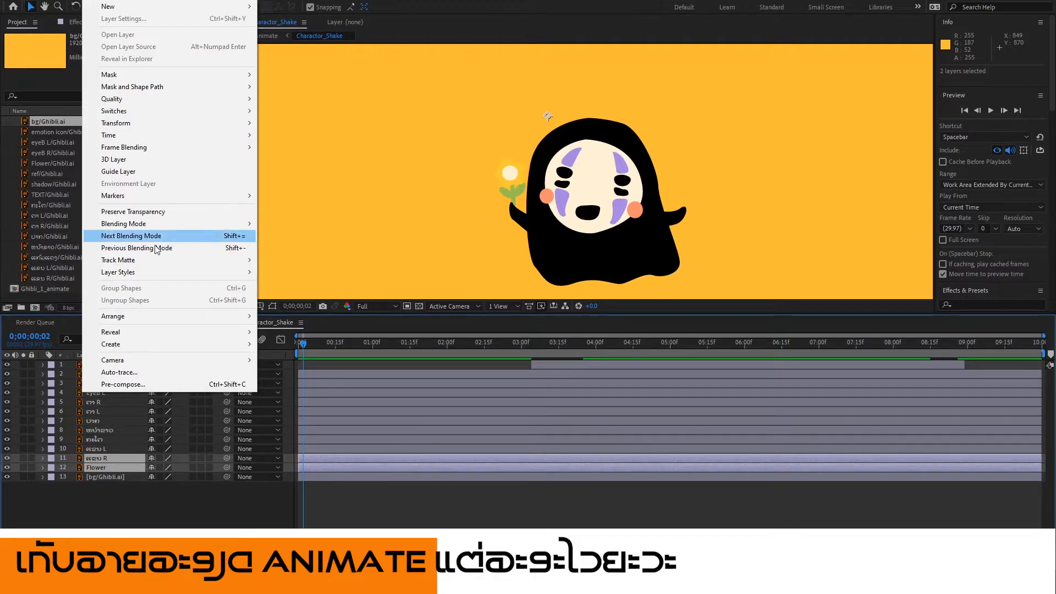
pyautogui.click(189, 385)
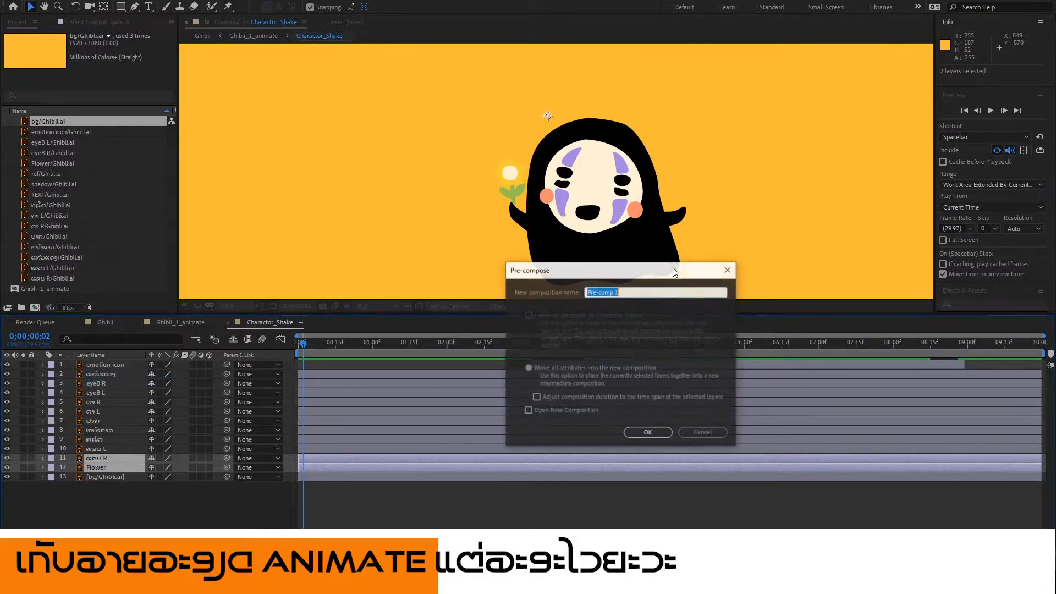
# Pre-compose the selected R arm and Flower layers into a new composition named Hand R.
pyautogui.write('Hand R')
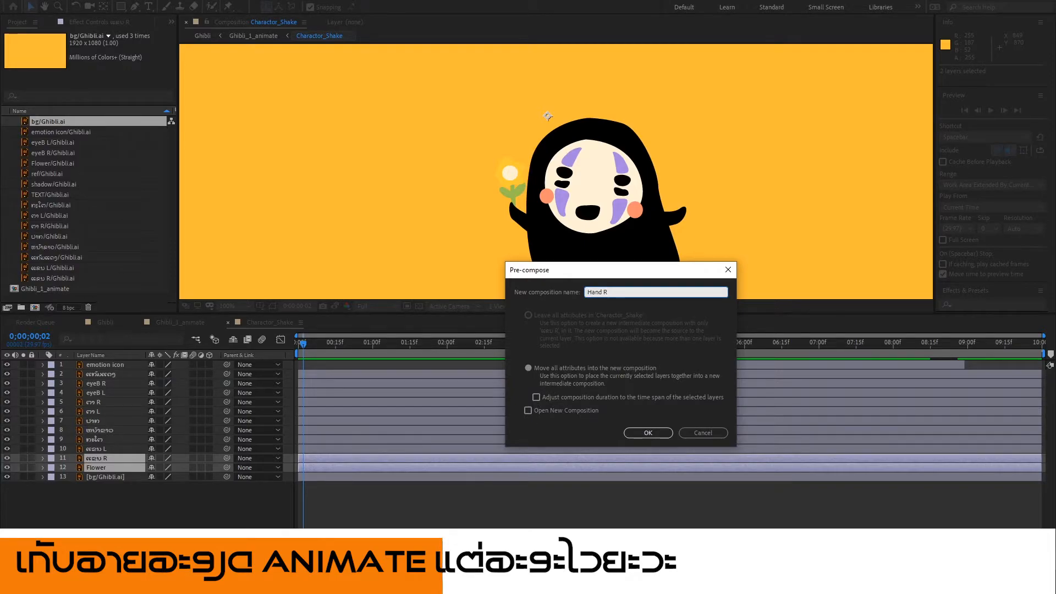
pyautogui.press('Return')
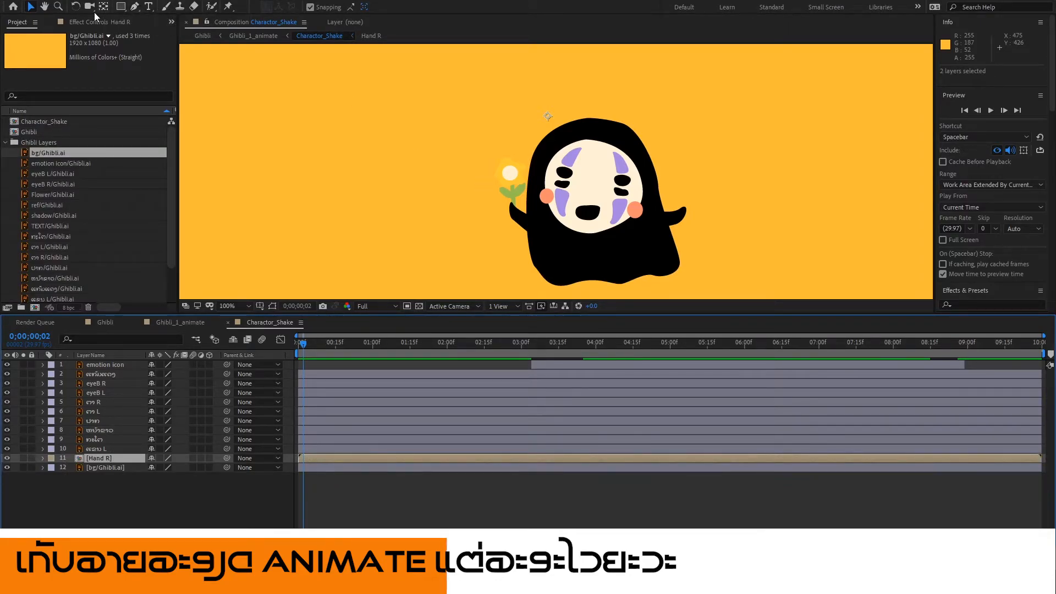
pyautogui.click(549, 114)
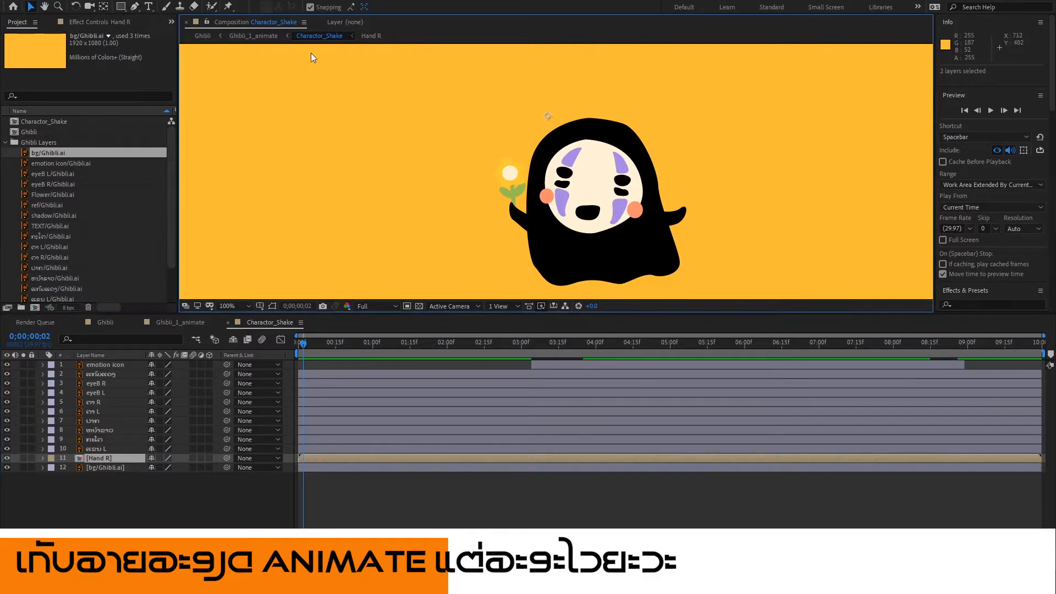
# Move the anchor points of Hand R and the L arm layer to where each arm joins the body.
pyautogui.click(103, 7)
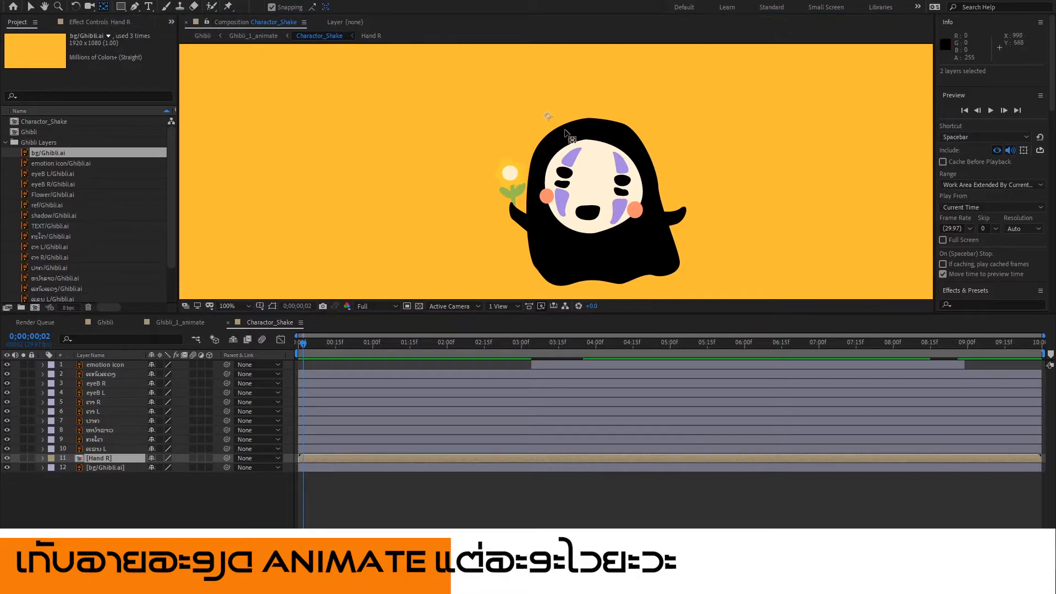
pyautogui.moveTo(548, 116); pyautogui.dragTo(548, 116)
pyautogui.moveTo(539, 201); pyautogui.dragTo(532, 224)
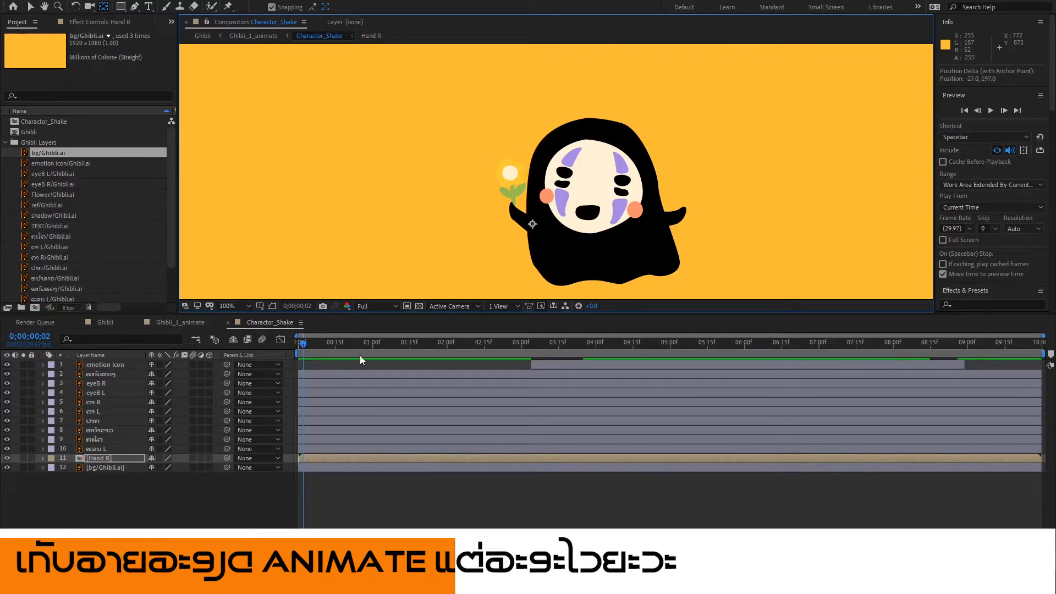
pyautogui.click(101, 448)
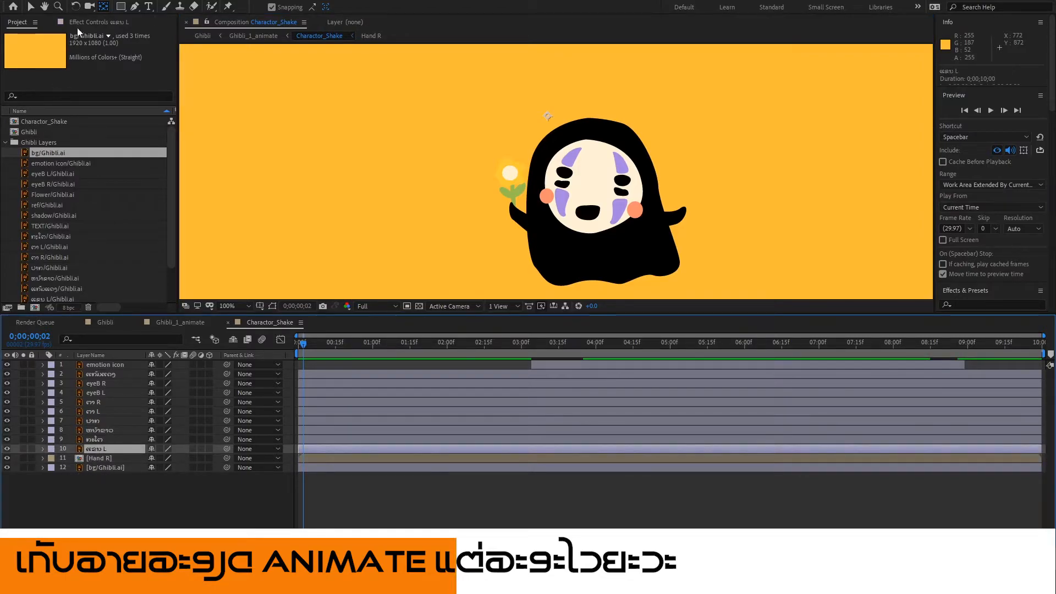
pyautogui.moveTo(548, 117); pyautogui.dragTo(663, 221)
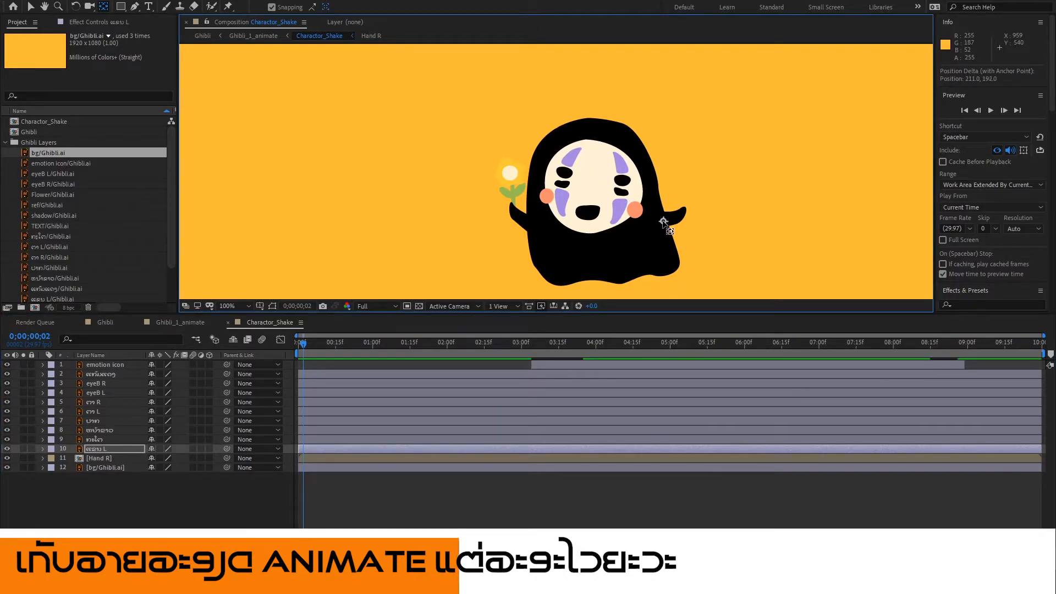
# Keyframe Hand R's Rotation at 0;00;00;00, and set it to 11° at 0;00;00;29.
pyautogui.click(101, 461)
pyautogui.moveTo(306, 343); pyautogui.dragTo(288, 342)
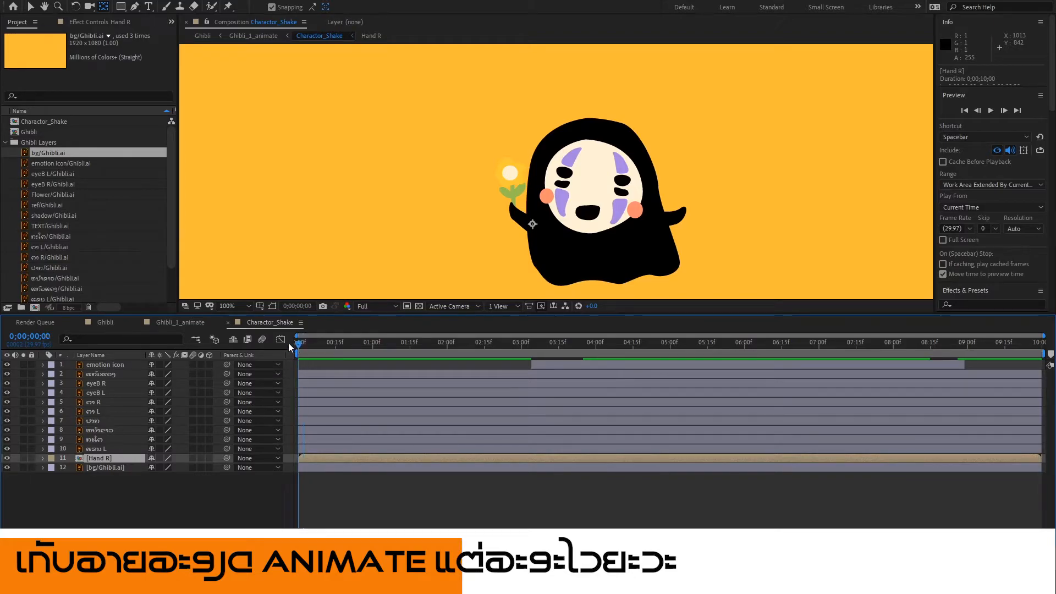
pyautogui.press('r')
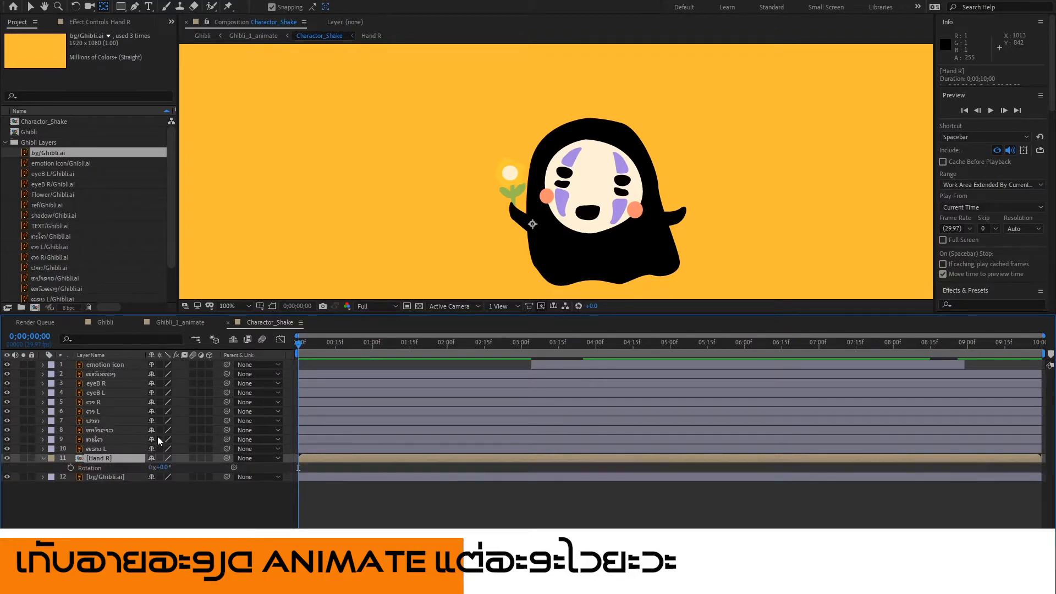
pyautogui.click(71, 468)
pyautogui.moveTo(303, 344); pyautogui.dragTo(371, 349)
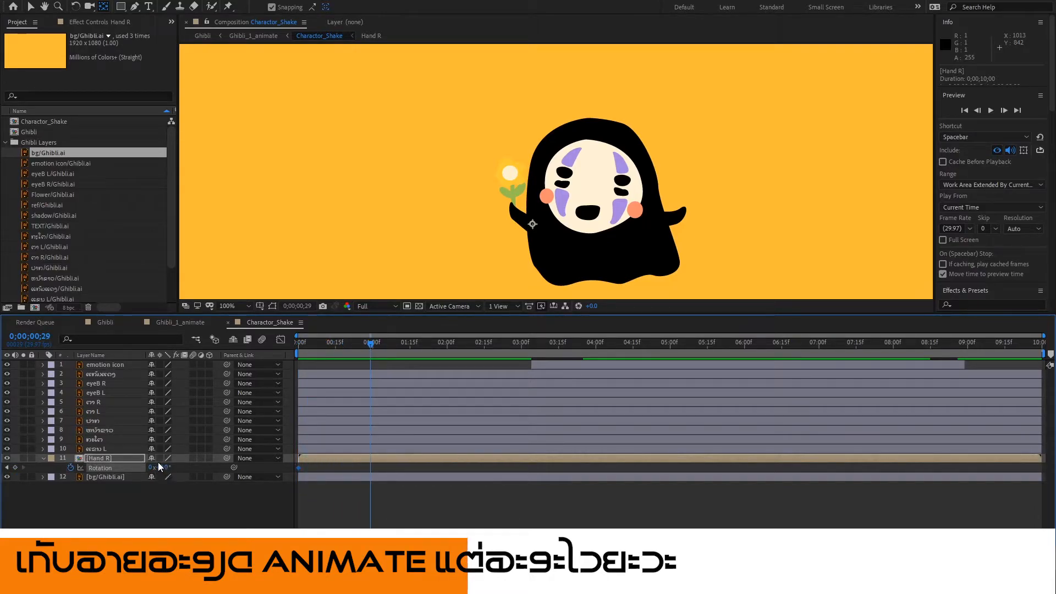
pyautogui.moveTo(160, 467)
pyautogui.mouseDown()
pyautogui.moveTo(173, 467)
pyautogui.moveTo(153, 476)
pyautogui.moveTo(174, 475)
pyautogui.mouseUp()
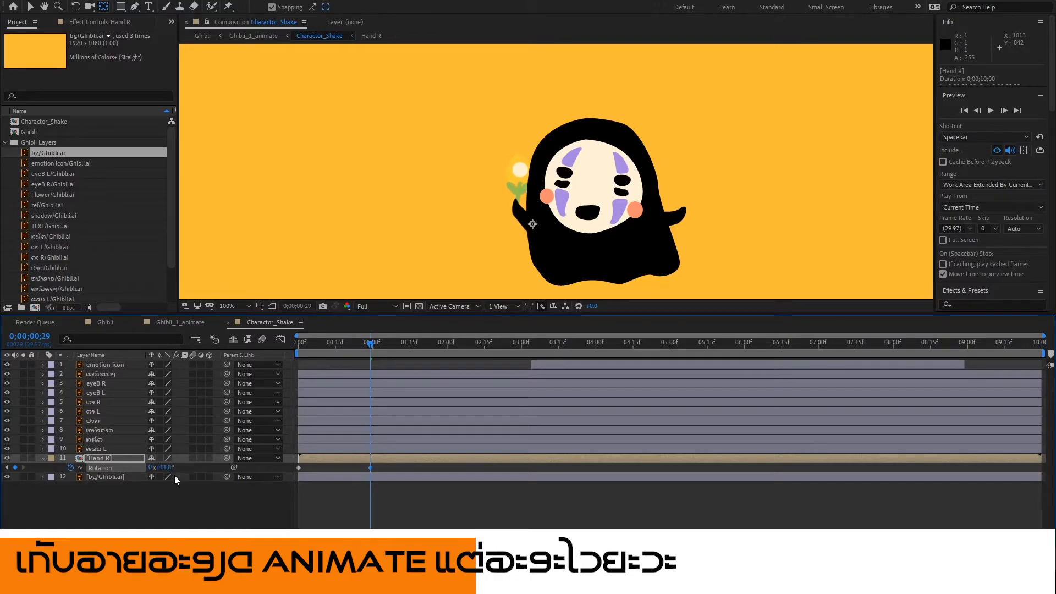
# Add a Rotation keyframe of 0° to Hand R at 0;00;02;01.
pyautogui.moveTo(314, 343); pyautogui.dragTo(432, 365)
pyautogui.moveTo(318, 340); pyautogui.dragTo(450, 361)
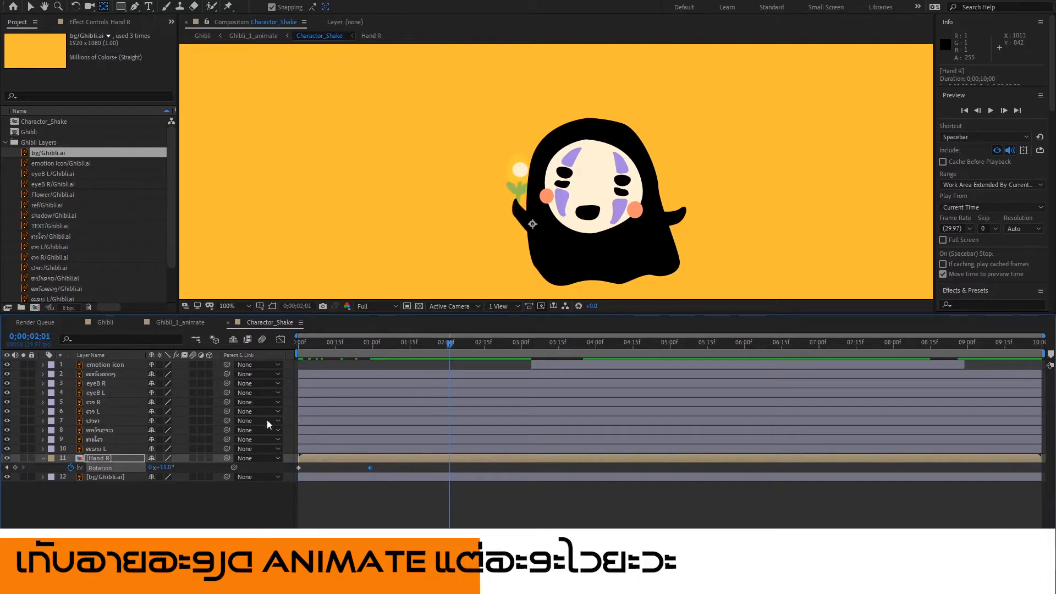
pyautogui.click(164, 467)
pyautogui.write('0')
pyautogui.press('Return')
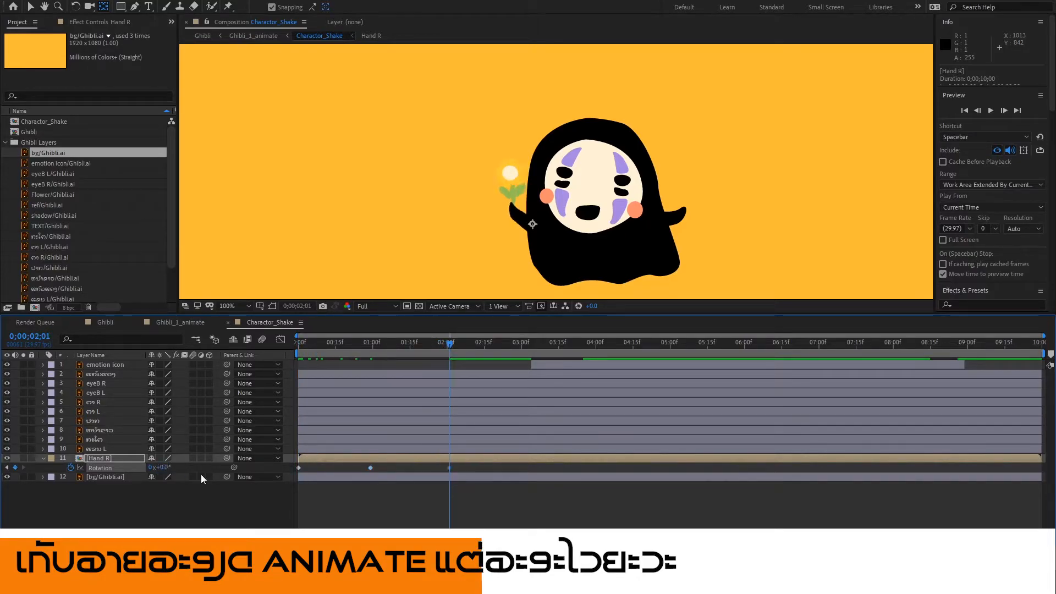
# Match Ghibli_1_animate's timing by moving Hand R's second and third Rotation keyframes to 0;00;00;15 and 0;00;01;01, and apply Easy Ease to all three.
pyautogui.moveTo(436, 345); pyautogui.dragTo(510, 354)
pyautogui.click(173, 323)
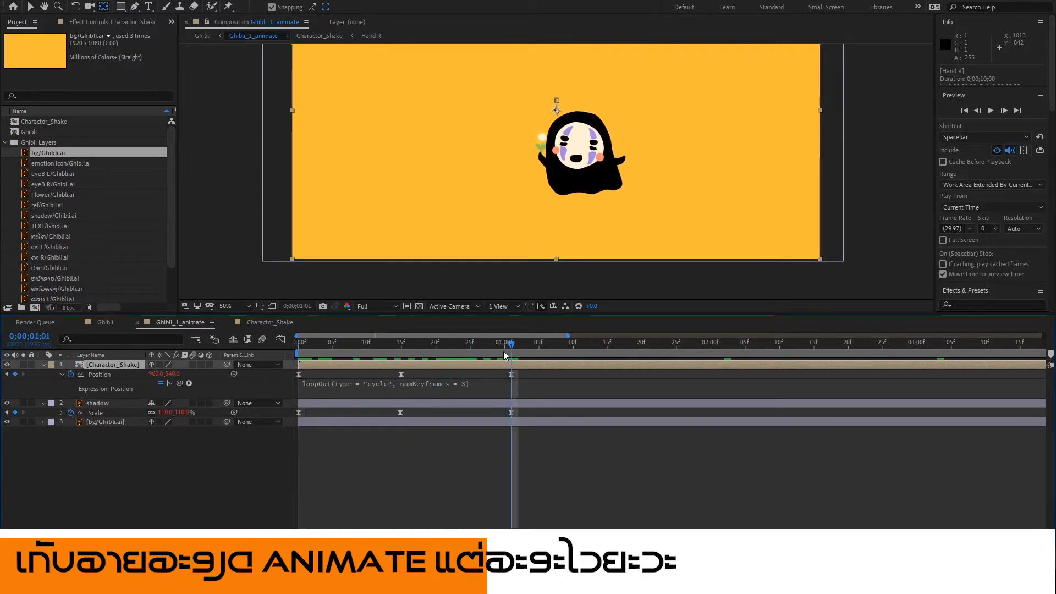
pyautogui.click(280, 323)
pyautogui.moveTo(379, 342); pyautogui.dragTo(266, 364)
pyautogui.press('=')
pyautogui.press('=')
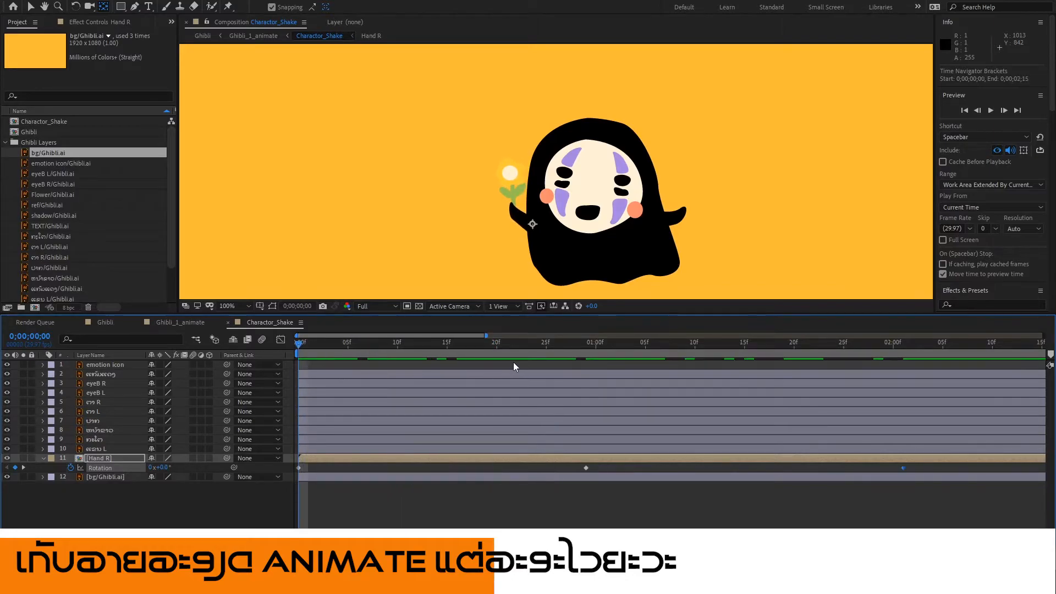
pyautogui.moveTo(420, 344); pyautogui.dragTo(457, 376)
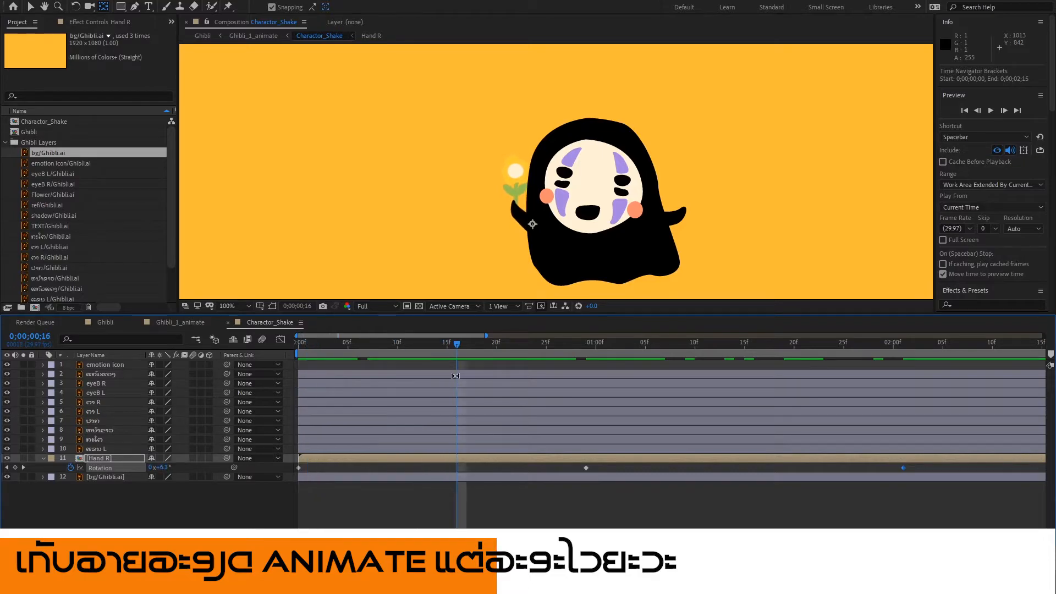
pyautogui.moveTo(587, 469); pyautogui.dragTo(447, 477)
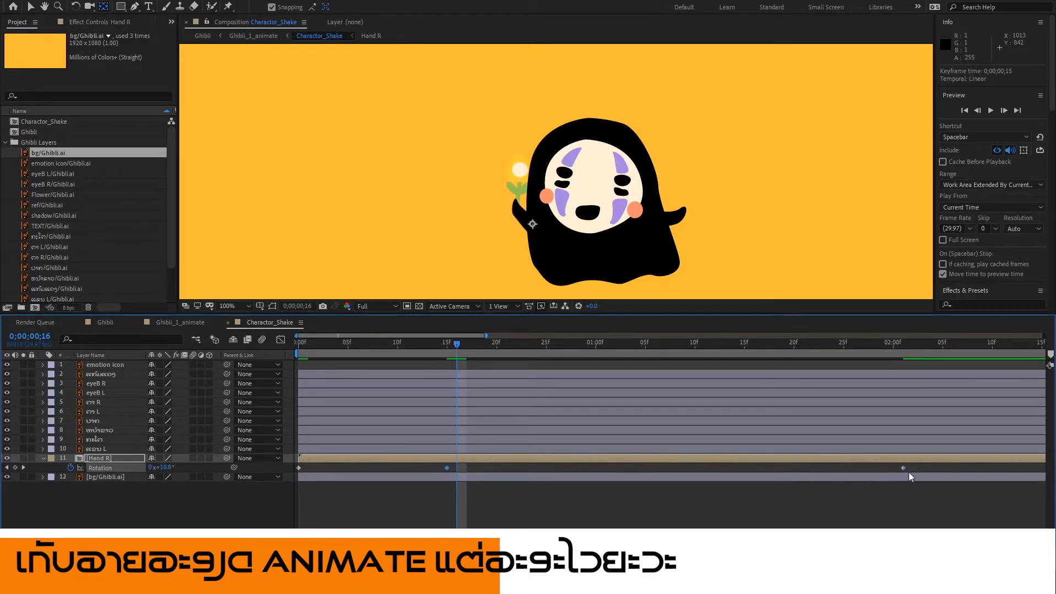
pyautogui.moveTo(905, 471); pyautogui.dragTo(295, 472)
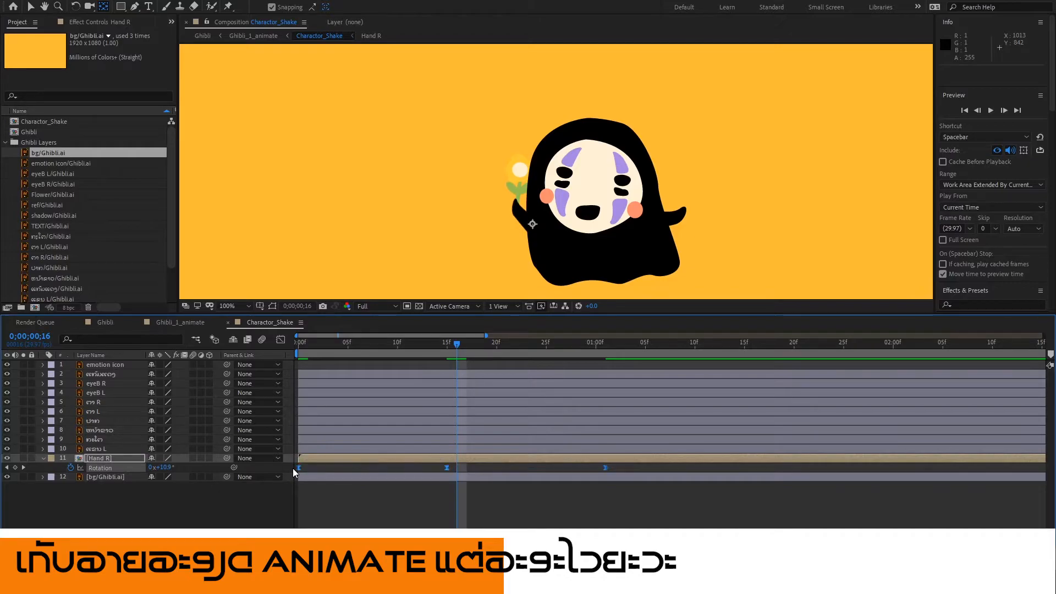
# Add the expression loopOut(type = "cycle", numKeyframes = 3) to Hand R's Rotation and return to the first frame.
pyautogui.keyDown('alt'); pyautogui.click(70, 467); pyautogui.keyUp('alt')
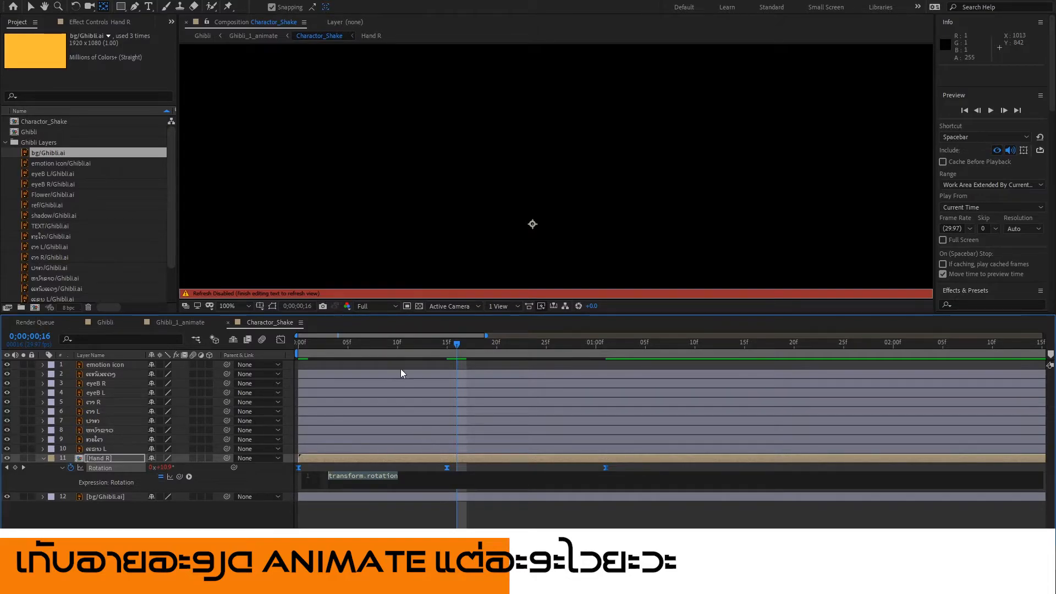
pyautogui.click(189, 477)
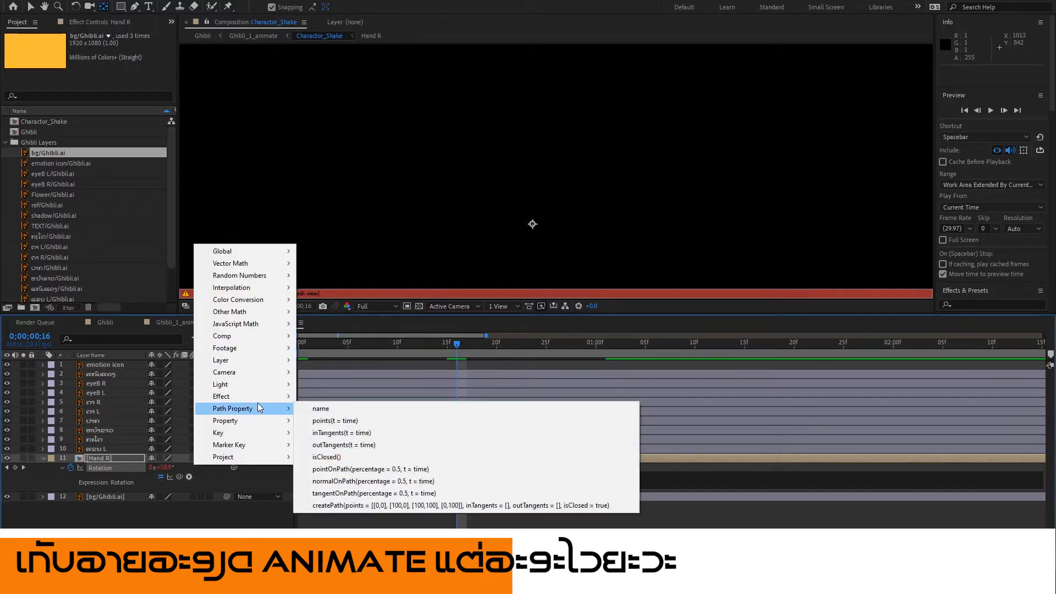
pyautogui.moveTo(260, 423)
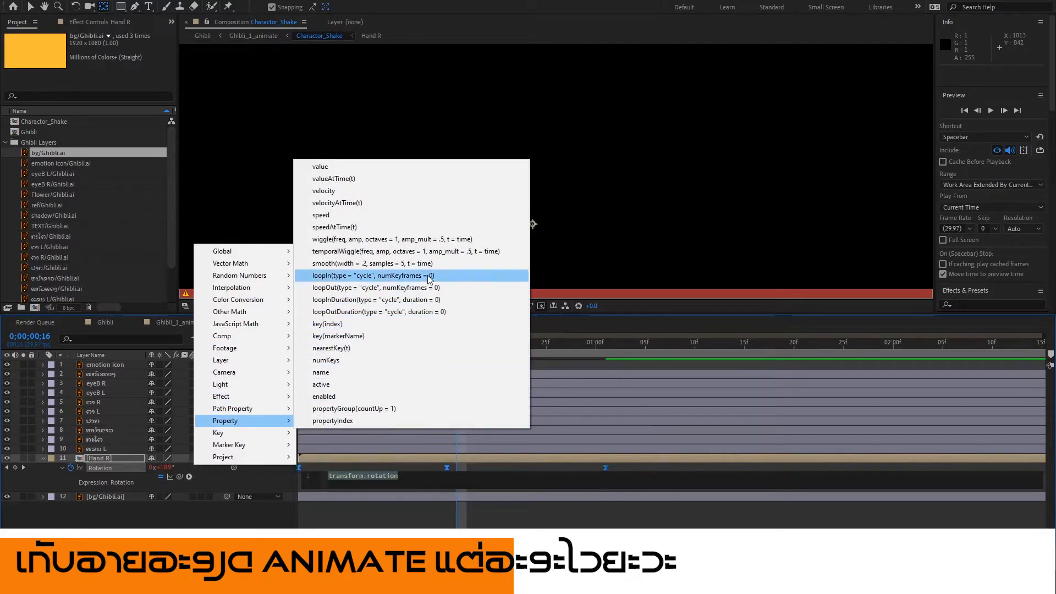
pyautogui.click(435, 286)
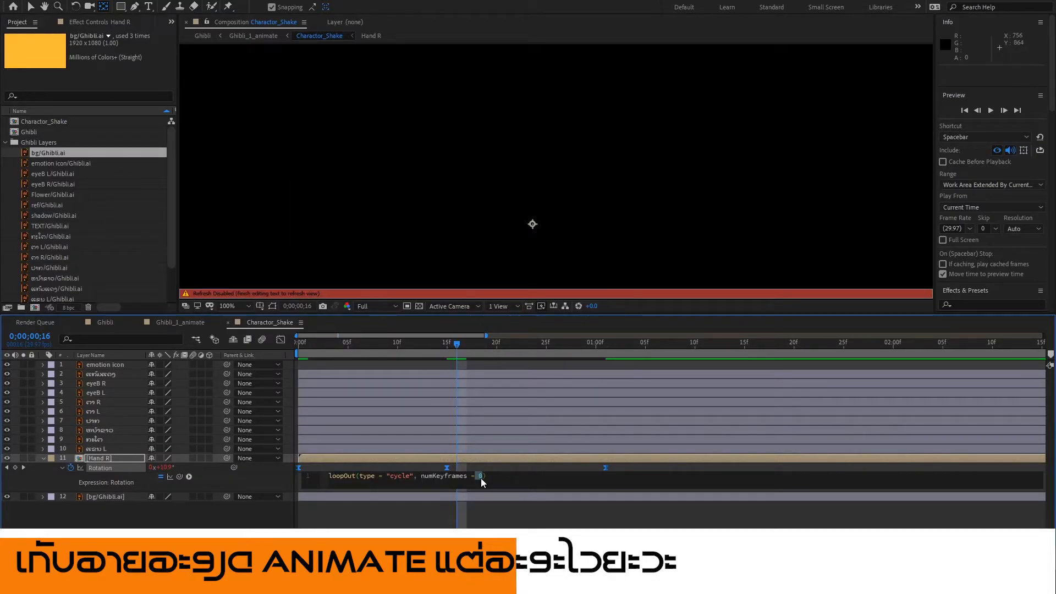
pyautogui.write('3')
pyautogui.click(511, 421)
pyautogui.moveTo(454, 350); pyautogui.dragTo(299, 345)
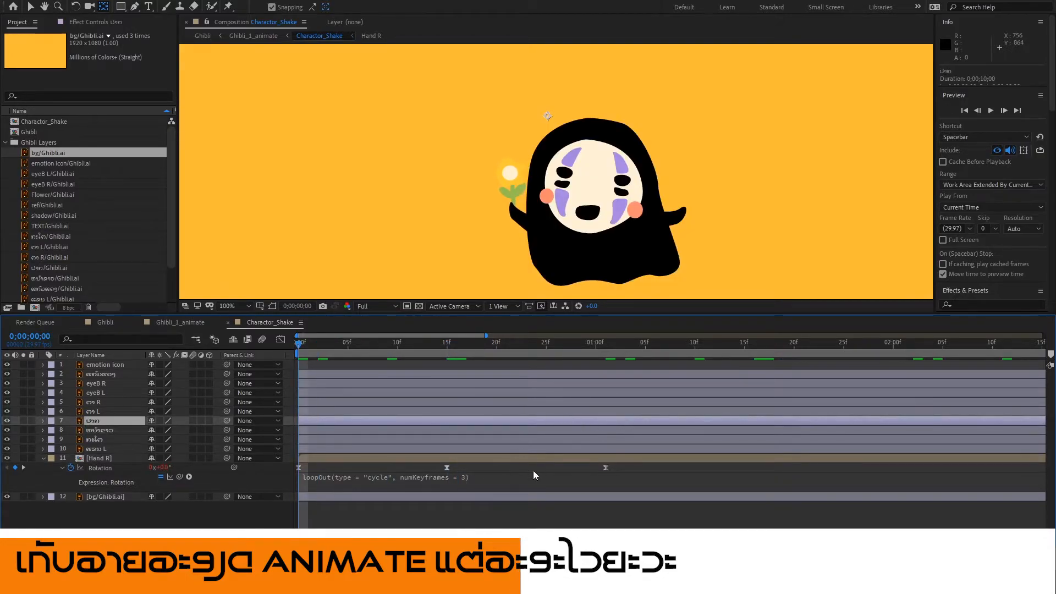
# Clear Hand R's Rotation expression and re-enter loopOut(type = "cycle", numKeyframes = 3).
pyautogui.click(553, 477)
pyautogui.hotkey('ctrl', 'a')
pyautogui.press('BackSpace')
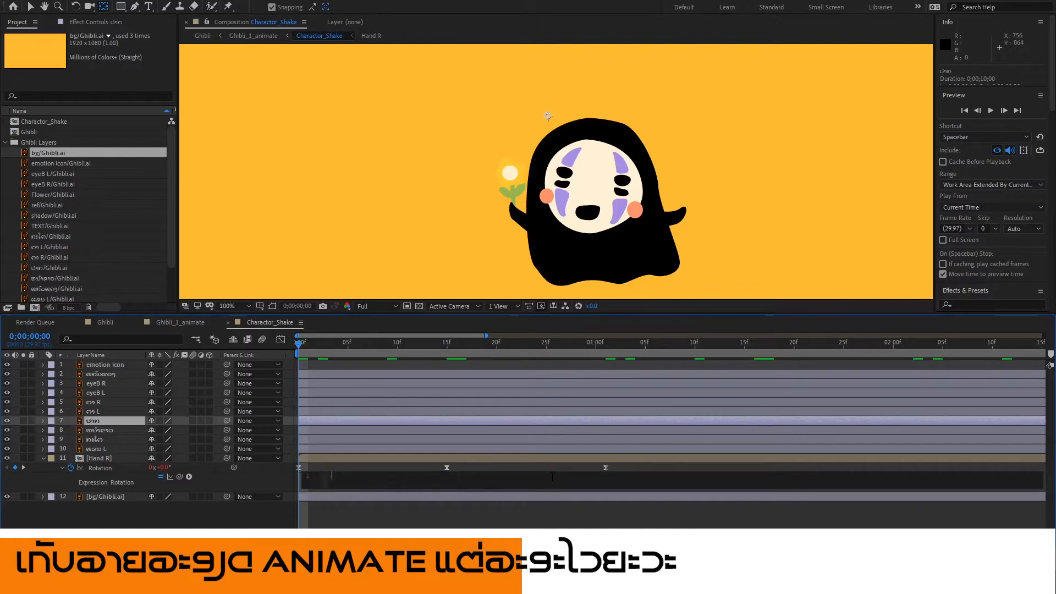
pyautogui.write('loopOut(type = "cycle", numKeyframes = 3)')
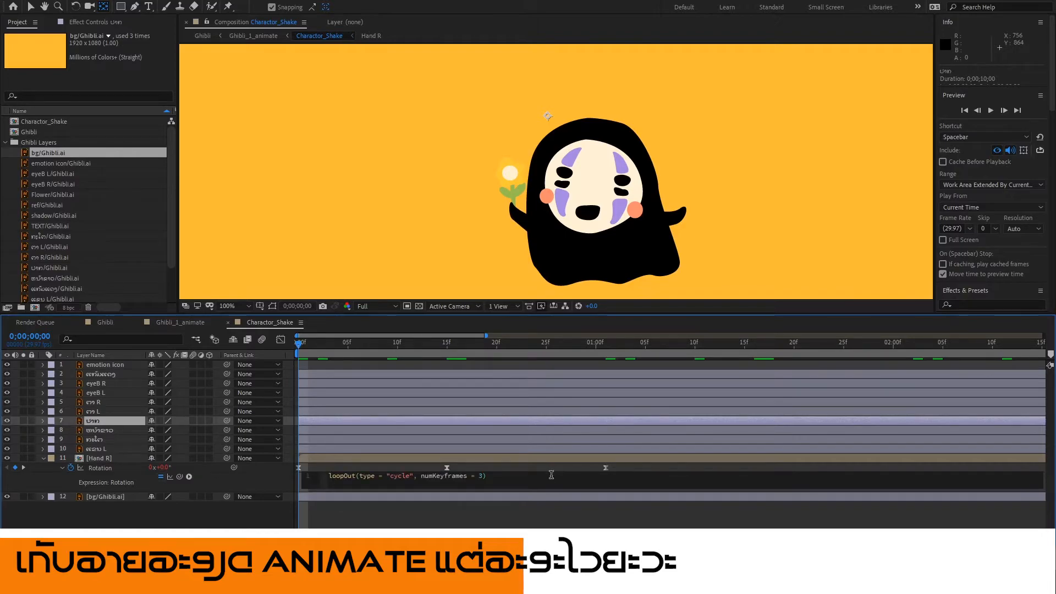
pyautogui.click(564, 420)
# Preview the looping Hand R rotation across the whole Charactor_Shake timeline.
pyautogui.press('v')
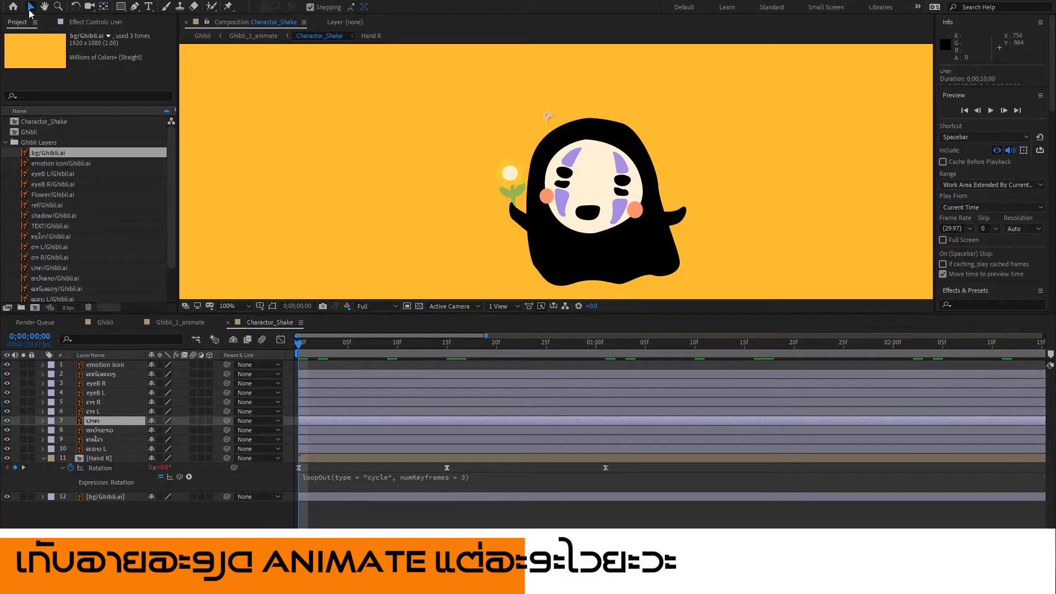
pyautogui.click(494, 500)
pyautogui.click(509, 461)
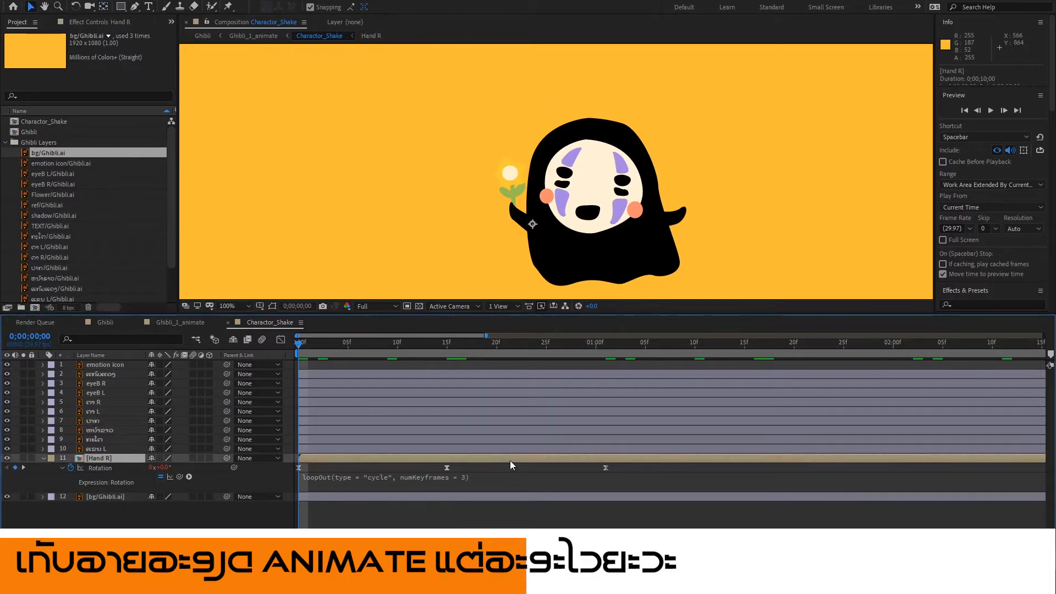
pyautogui.press(';')
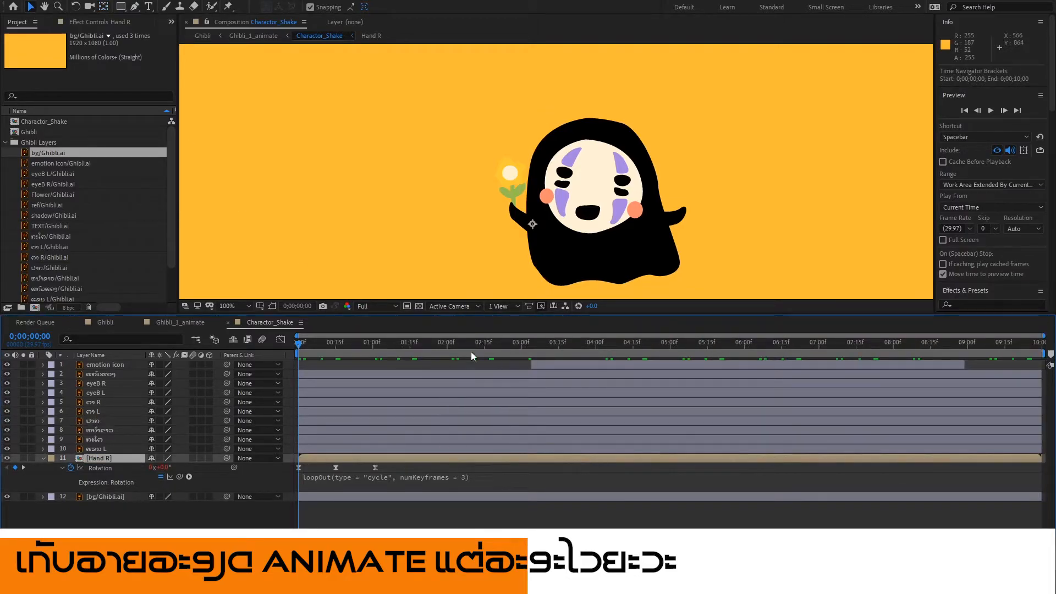
pyautogui.press('space')
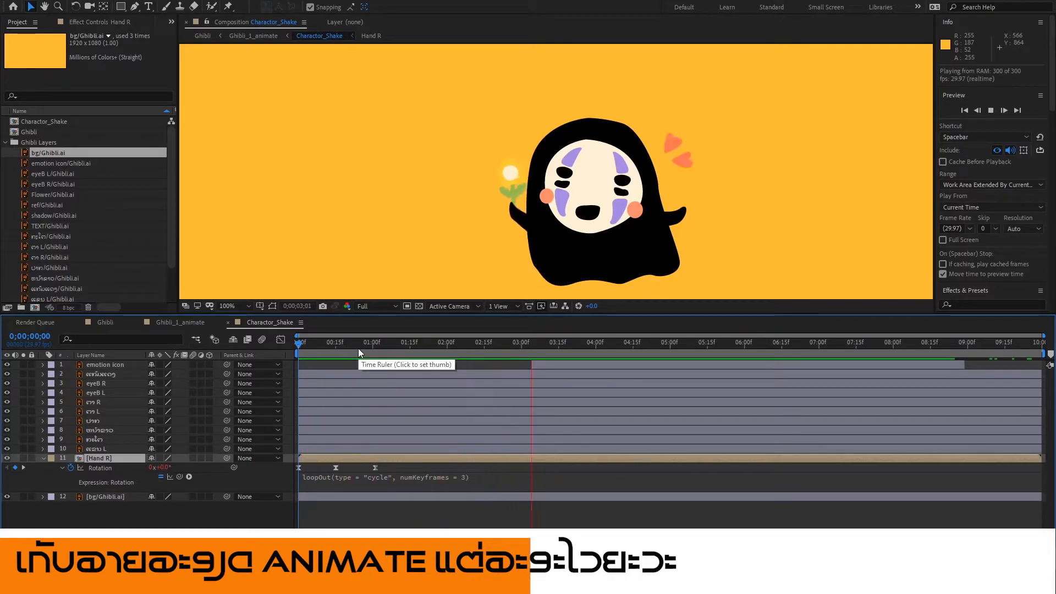
pyautogui.press('space')
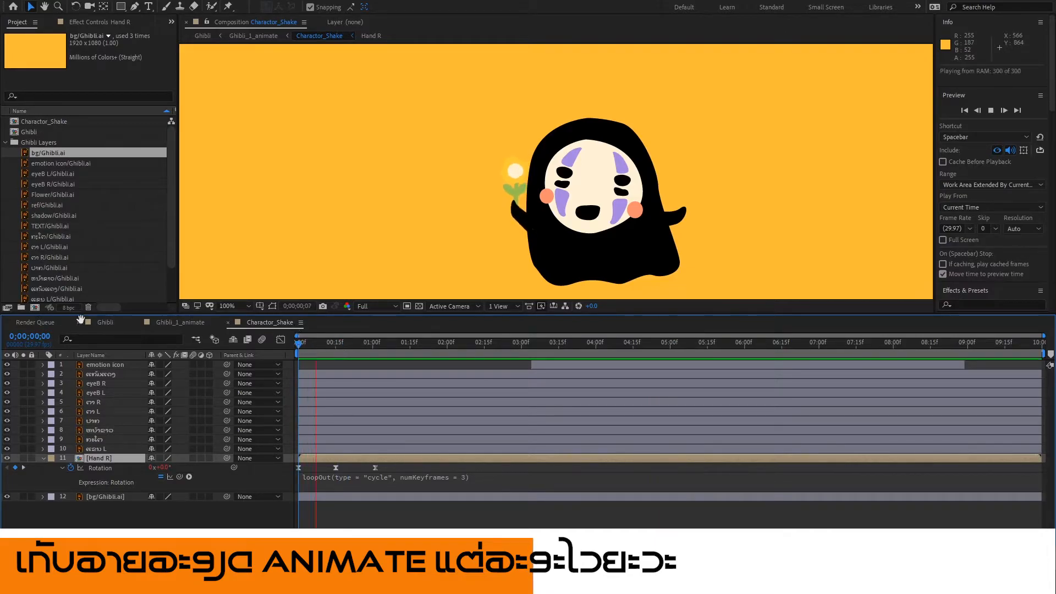
# Play the main Ghibli composition from the start to check the arm motion in context.
pyautogui.click(102, 322)
pyautogui.moveTo(334, 344); pyautogui.dragTo(297, 344)
pyautogui.press('space')
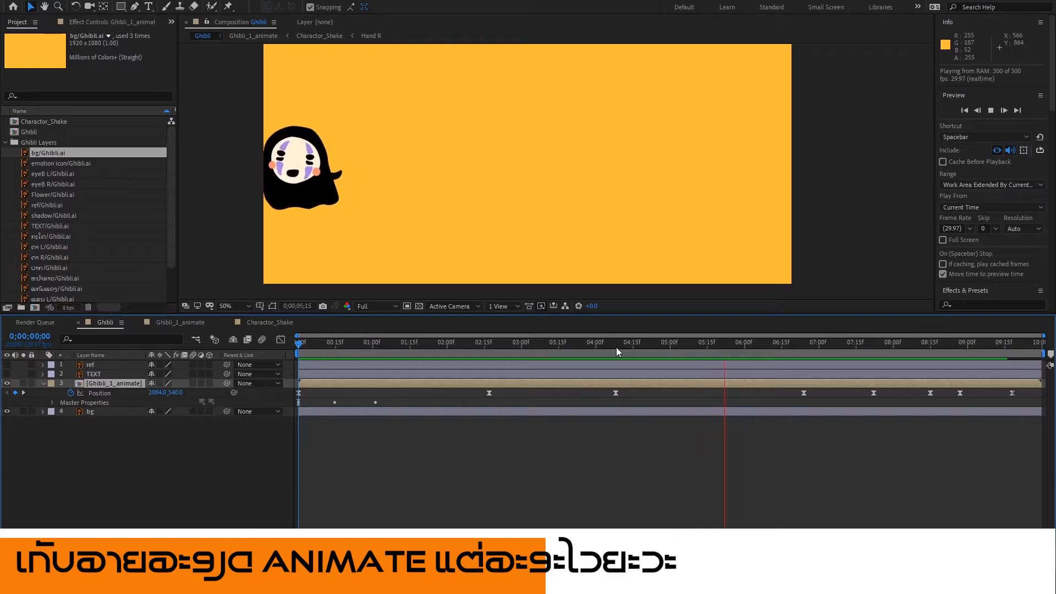
pyautogui.press('space')
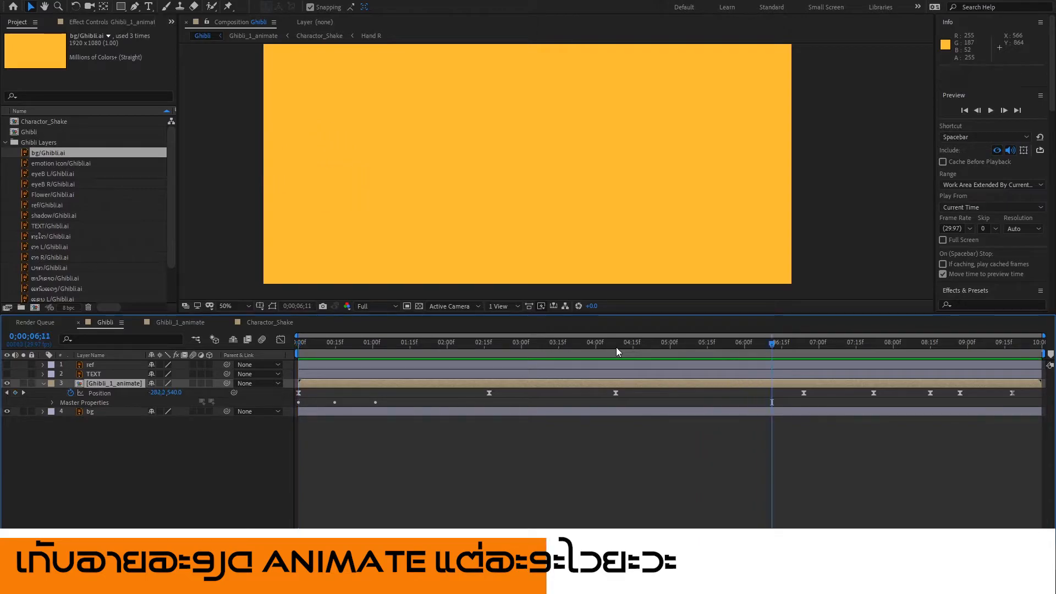
# Open the nested Charactor_Shake composition and enable Rotation keyframing at 0;00;00;00 on the L arm layer (layer 10).
pyautogui.doubleClick(119, 386)
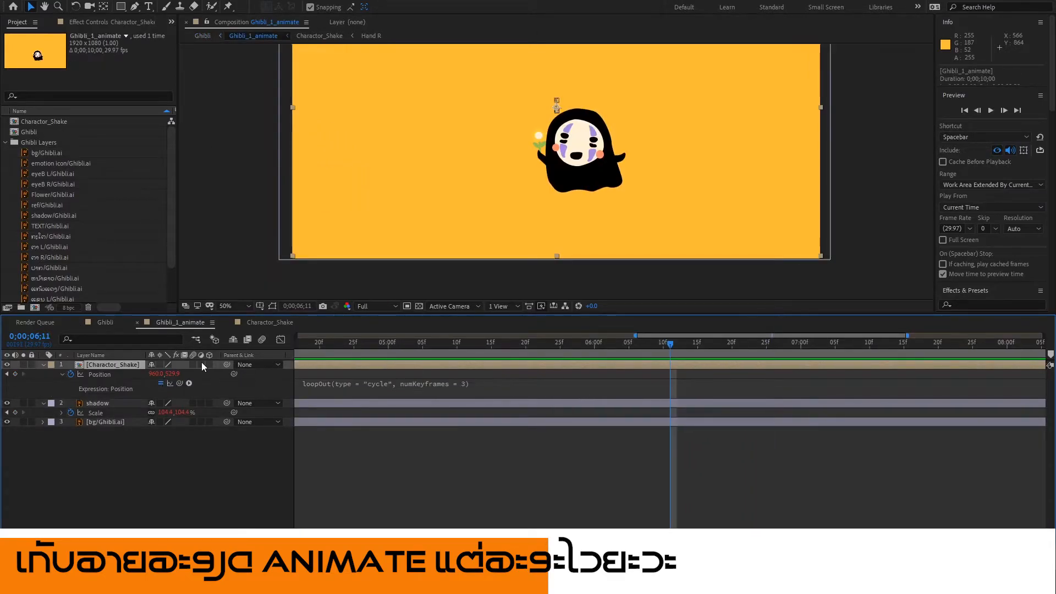
pyautogui.doubleClick(120, 365)
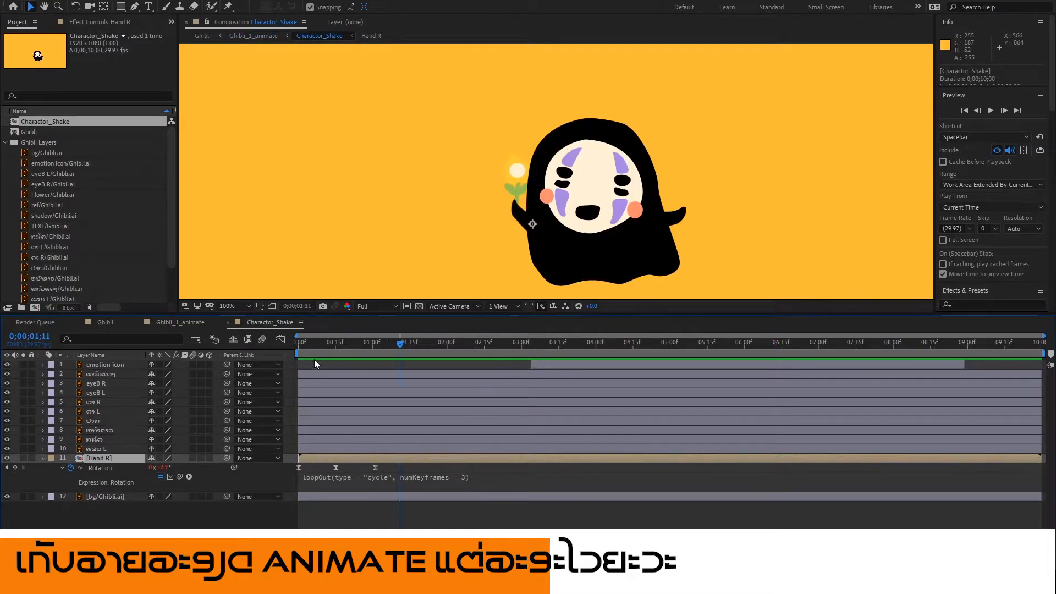
pyautogui.click(101, 448)
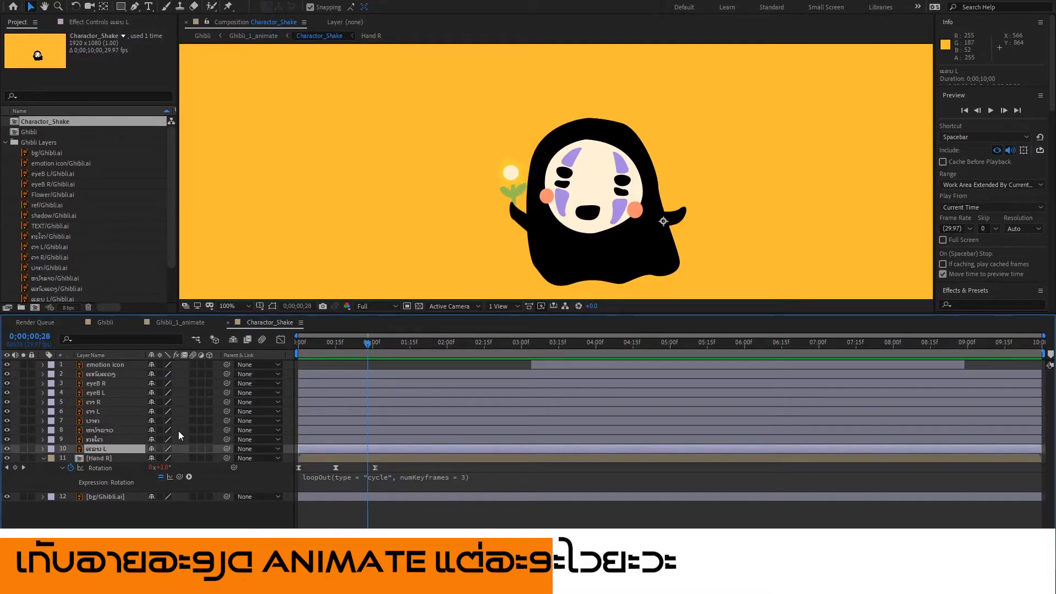
pyautogui.press('r')
pyautogui.moveTo(352, 338); pyautogui.dragTo(274, 353)
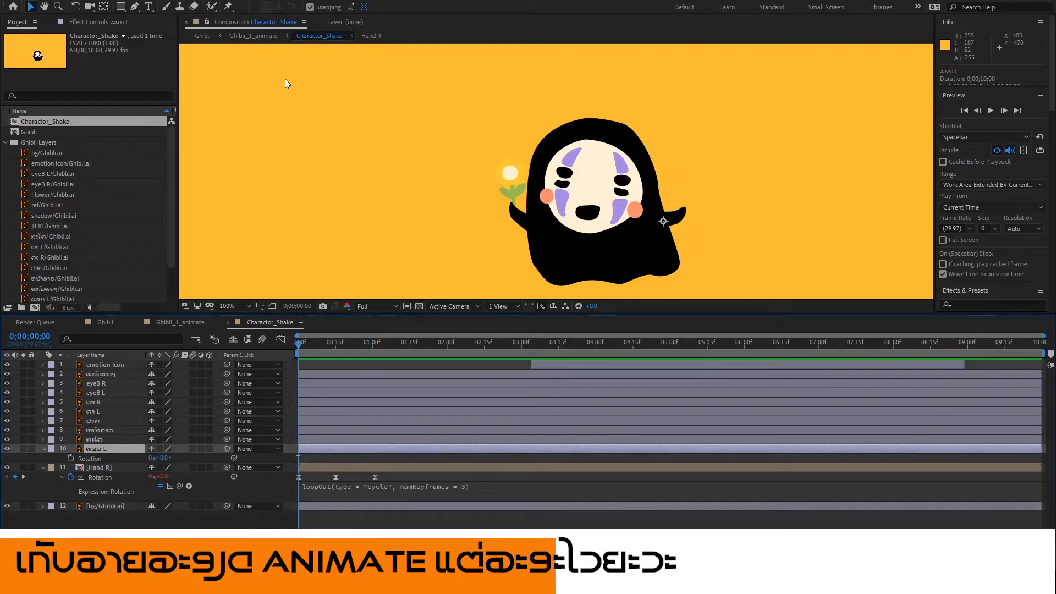
pyautogui.click(71, 458)
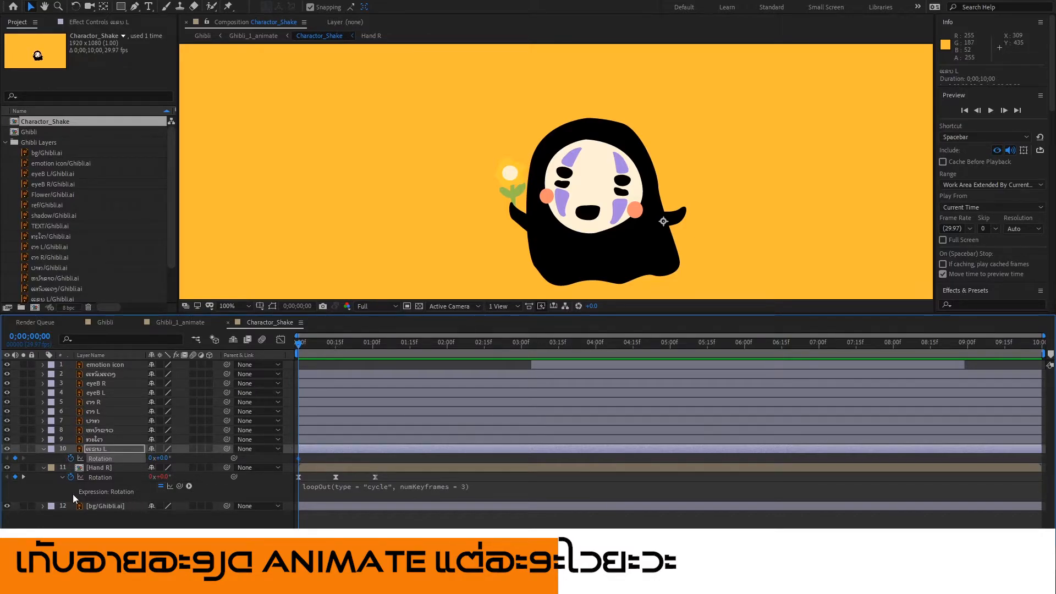
# Add a Rotation keyframe of 24° to the L arm layer at 0;00;00;15, in line with Hand R's second keyframe.
pyautogui.moveTo(312, 343); pyautogui.dragTo(338, 350)
pyautogui.press('=')
pyautogui.press('=')
pyautogui.press('=')
pyautogui.press('=')
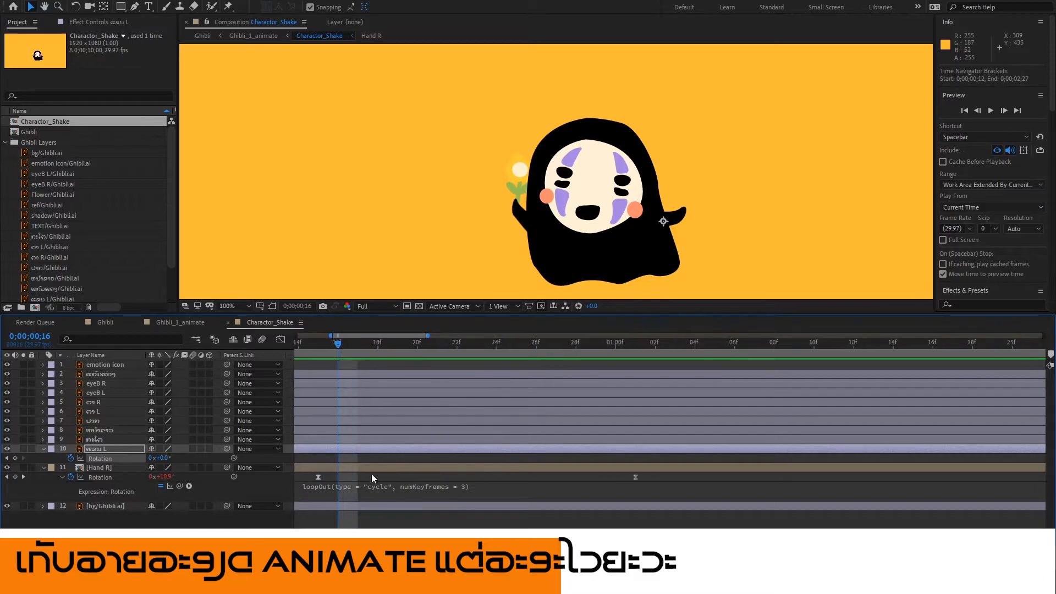
pyautogui.hscroll(-3, 670, 435)
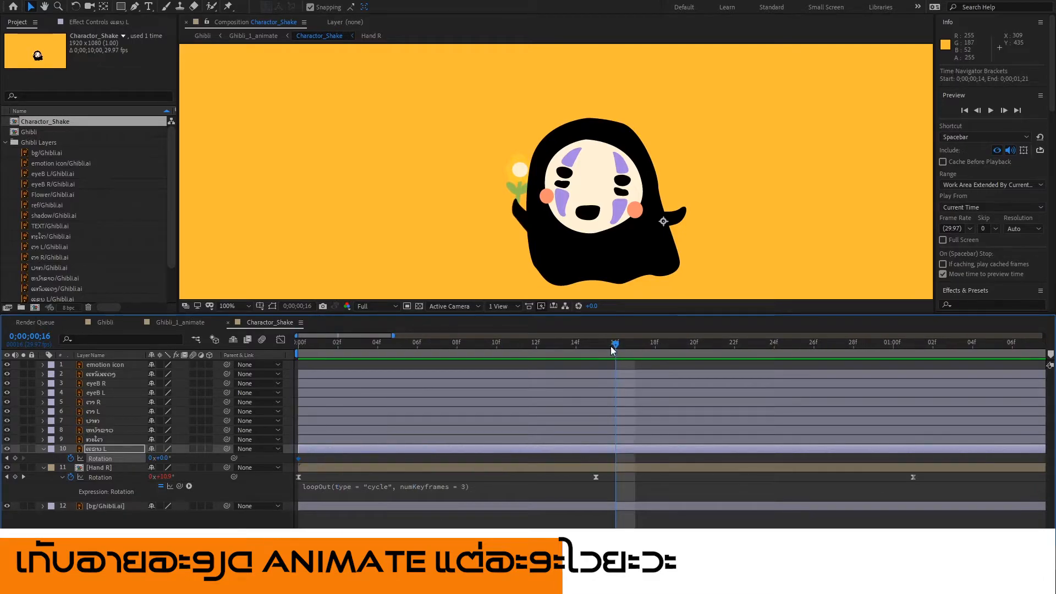
pyautogui.moveTo(583, 349); pyautogui.dragTo(592, 349)
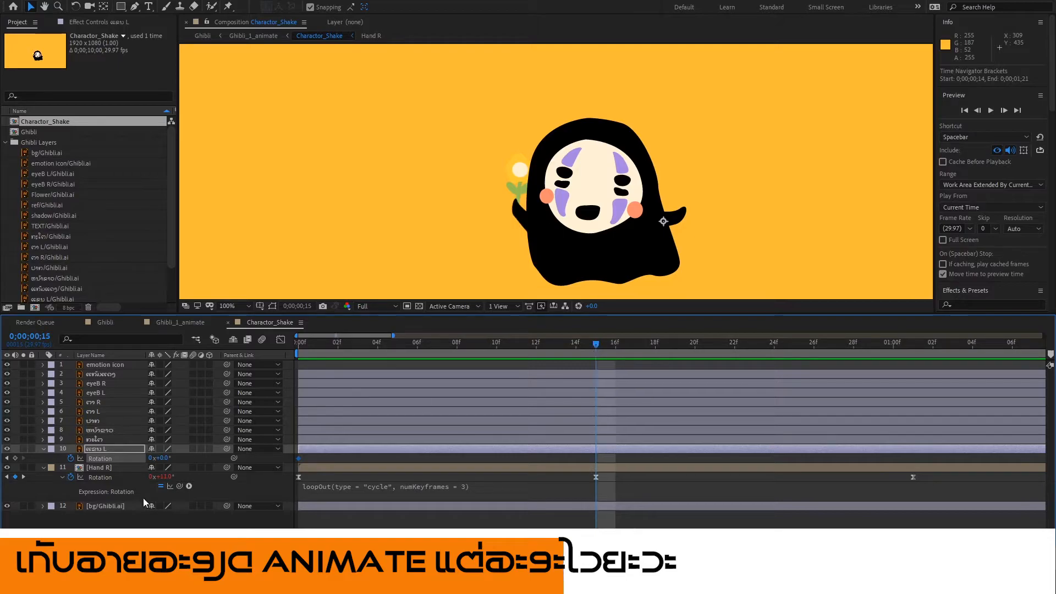
pyautogui.moveTo(164, 459)
pyautogui.mouseDown()
pyautogui.moveTo(174, 457)
pyautogui.moveTo(150, 458)
pyautogui.mouseUp()
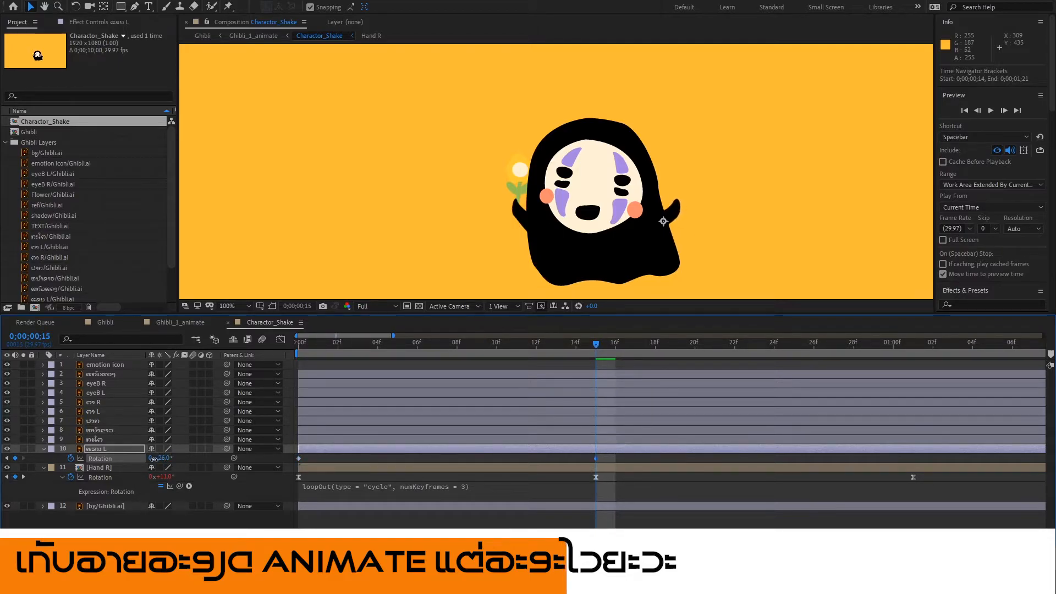
pyautogui.press('space')
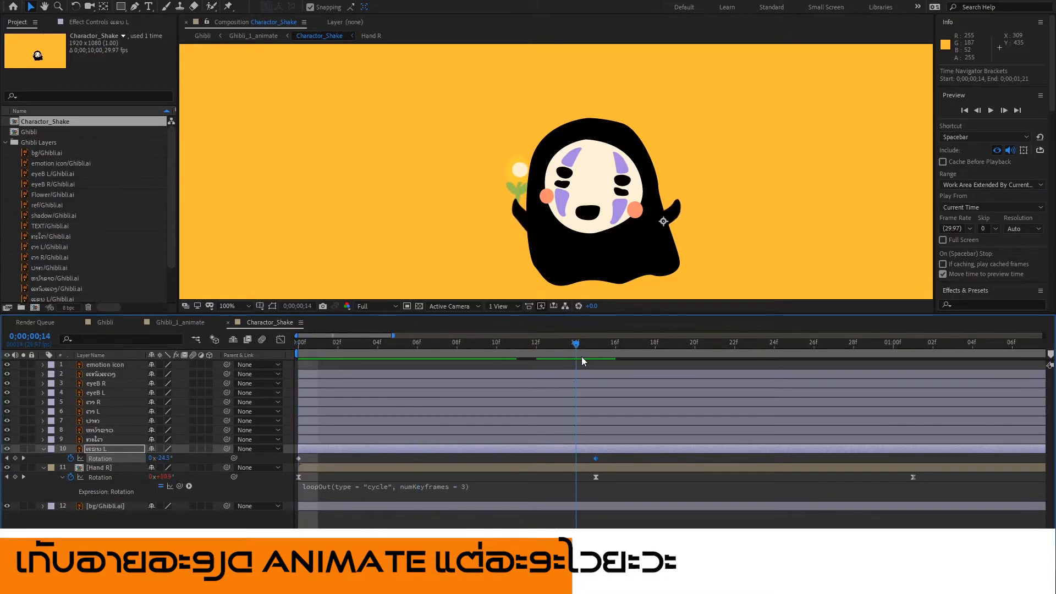
pyautogui.moveTo(163, 458); pyautogui.dragTo(191, 459)
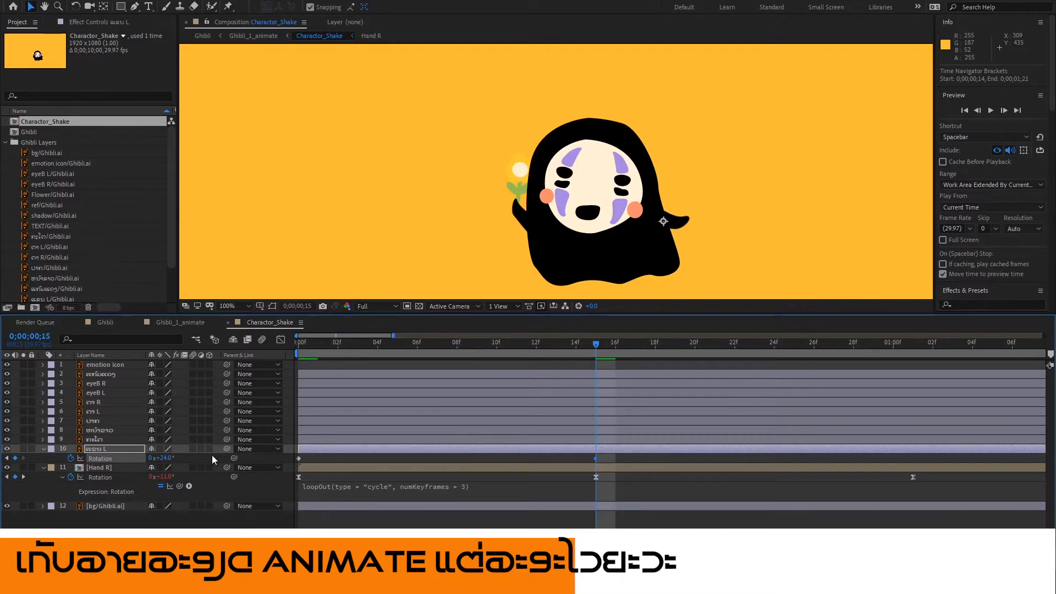
# Add a Rotation keyframe of 0° to the L arm layer at 0;00;01;01, in line with Hand R's third keyframe.
pyautogui.moveTo(597, 344); pyautogui.dragTo(914, 344)
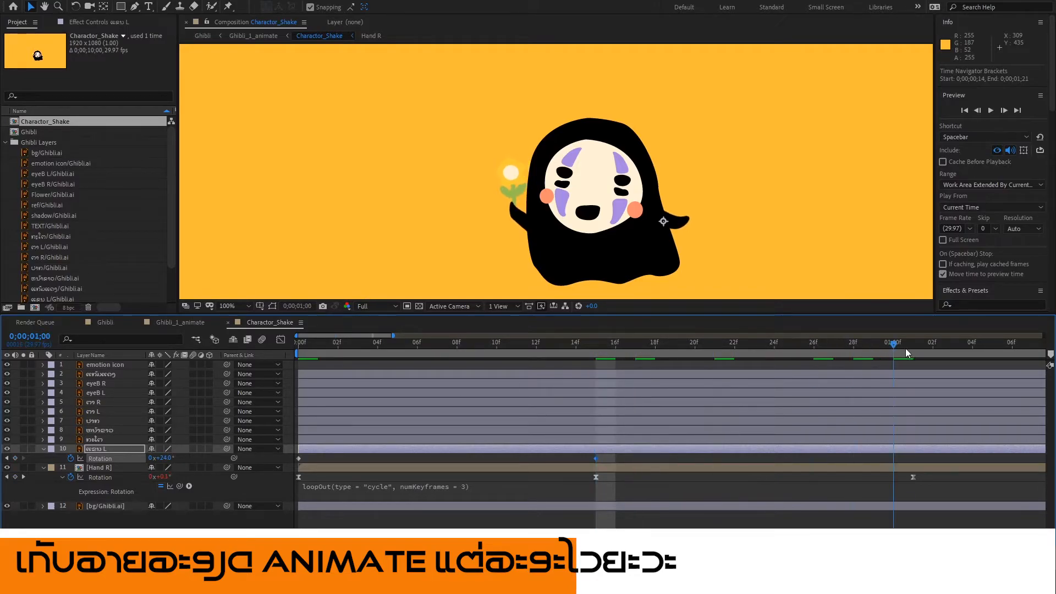
pyautogui.click(167, 459)
pyautogui.write('0')
pyautogui.press('Return')
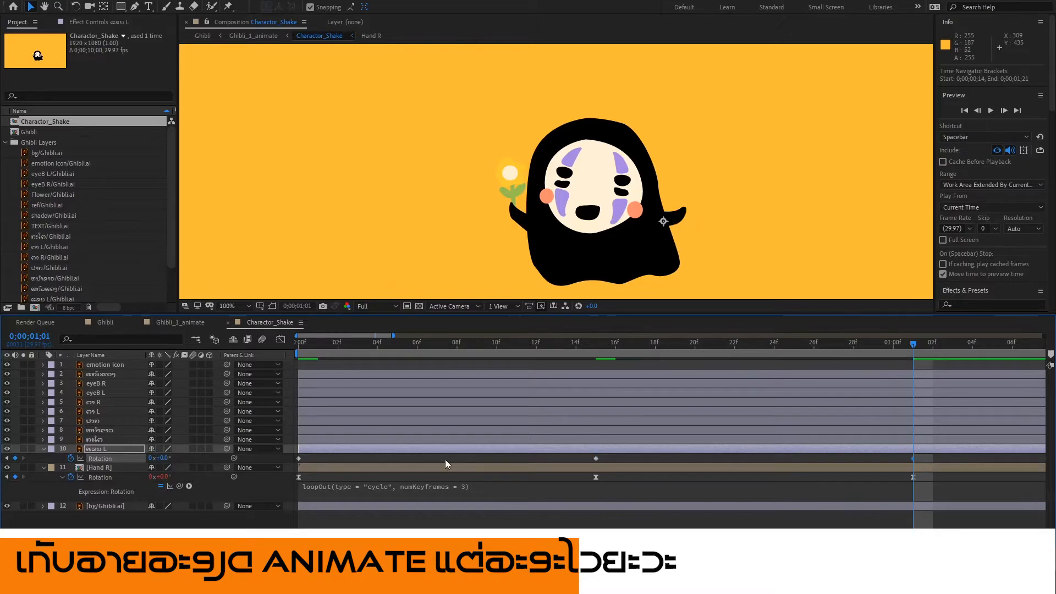
# Apply Easy Ease to all three Rotation keyframes of the L arm layer.
pyautogui.click(596, 459)
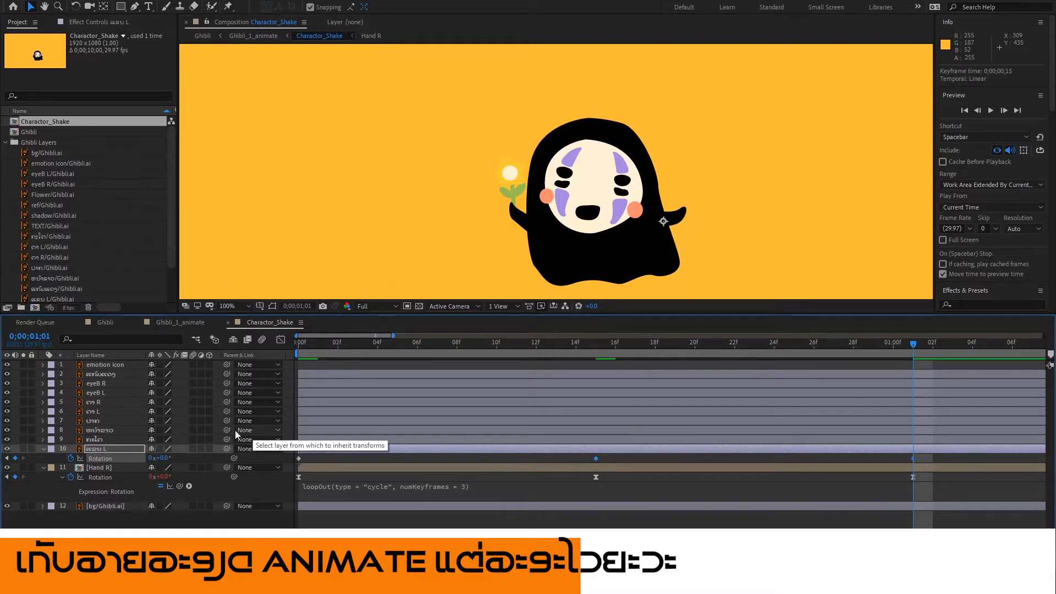
pyautogui.click(299, 458)
pyautogui.press('F9')
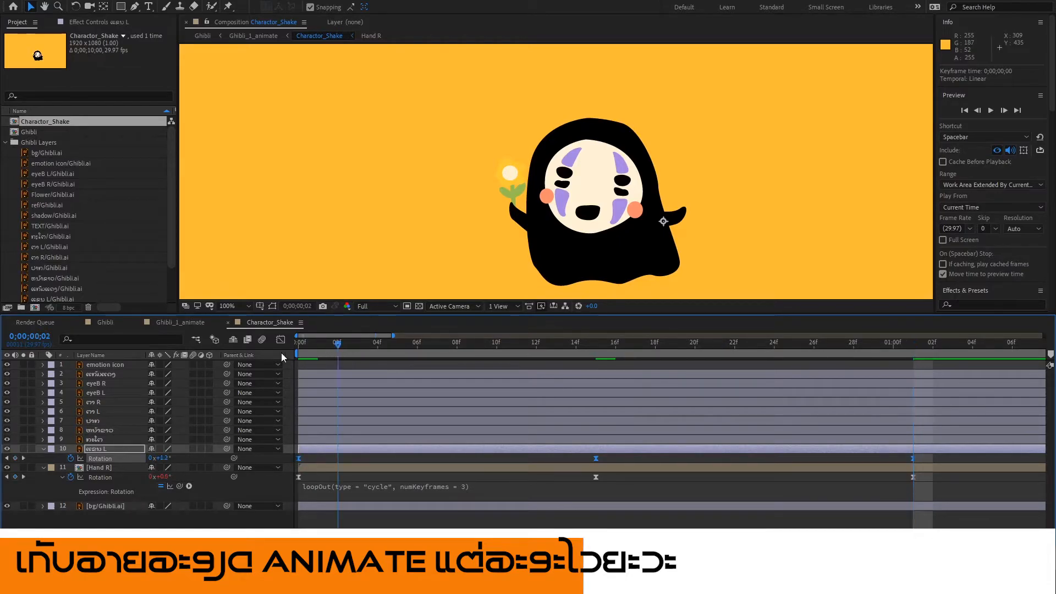
# Copy Hand R's Rotation expression loopOut(type = "cycle", numKeyframes = 3) onto the L arm layer's Rotation.
pyautogui.click(293, 351)
pyautogui.click(393, 493)
pyautogui.hotkey('ctrl', 'c')
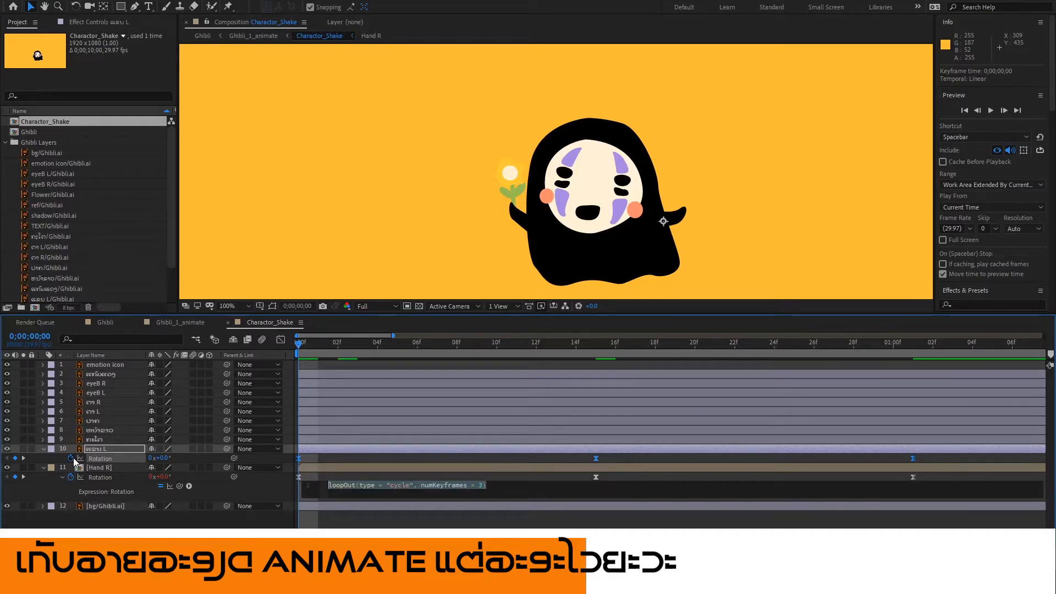
pyautogui.click(115, 477)
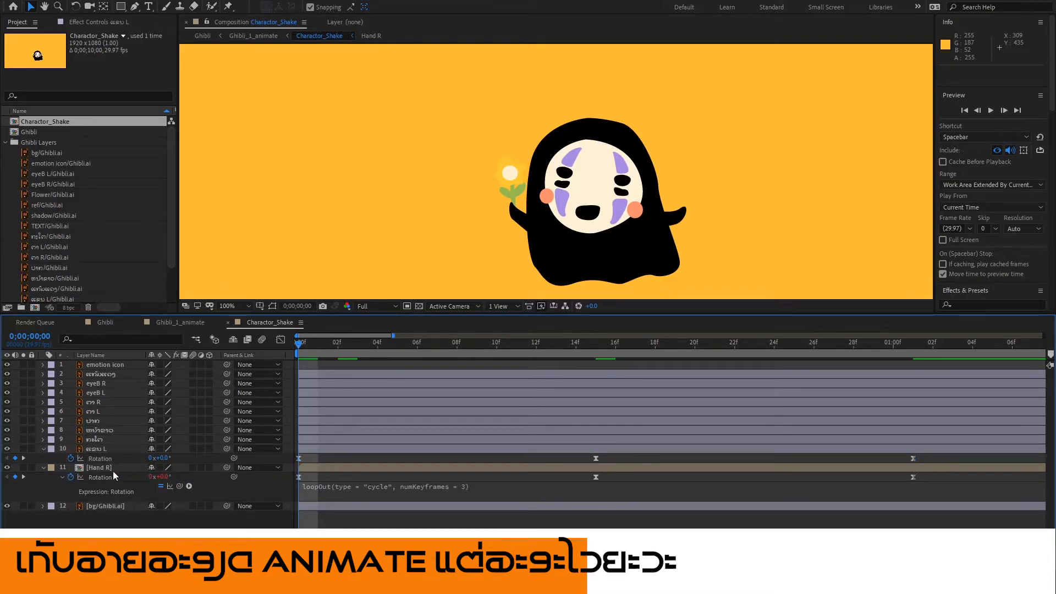
pyautogui.keyDown('alt'); pyautogui.click(70, 458); pyautogui.keyUp('alt')
pyautogui.hotkey('ctrl', 'v')
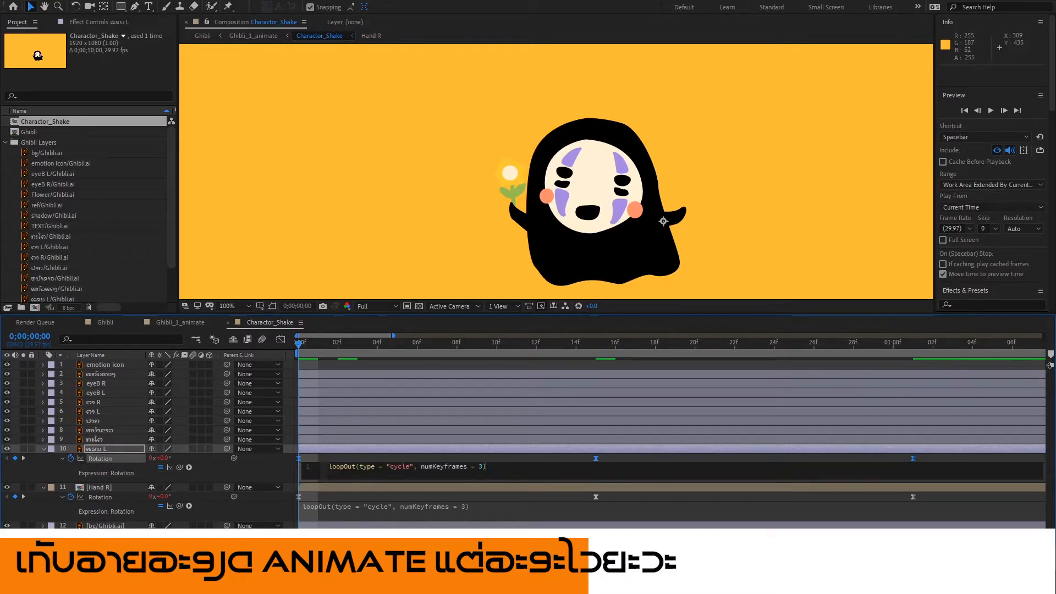
pyautogui.click(523, 439)
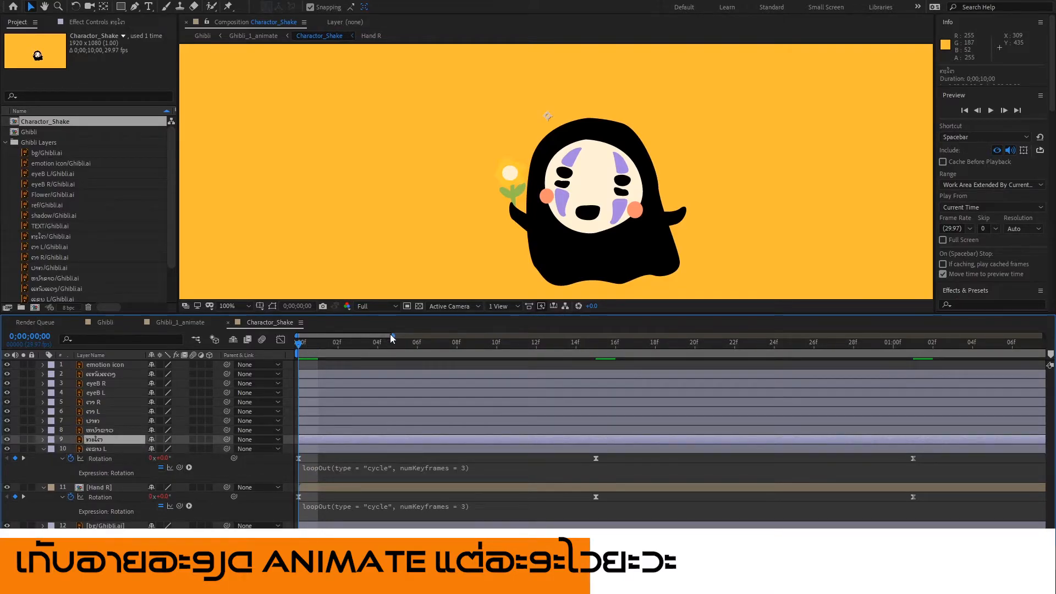
# Preview both looping arms across the whole Charactor_Shake timeline, and collapse the L arm layer's properties.
pyautogui.press('-')
pyautogui.press('-')
pyautogui.press('-')
pyautogui.press('space')
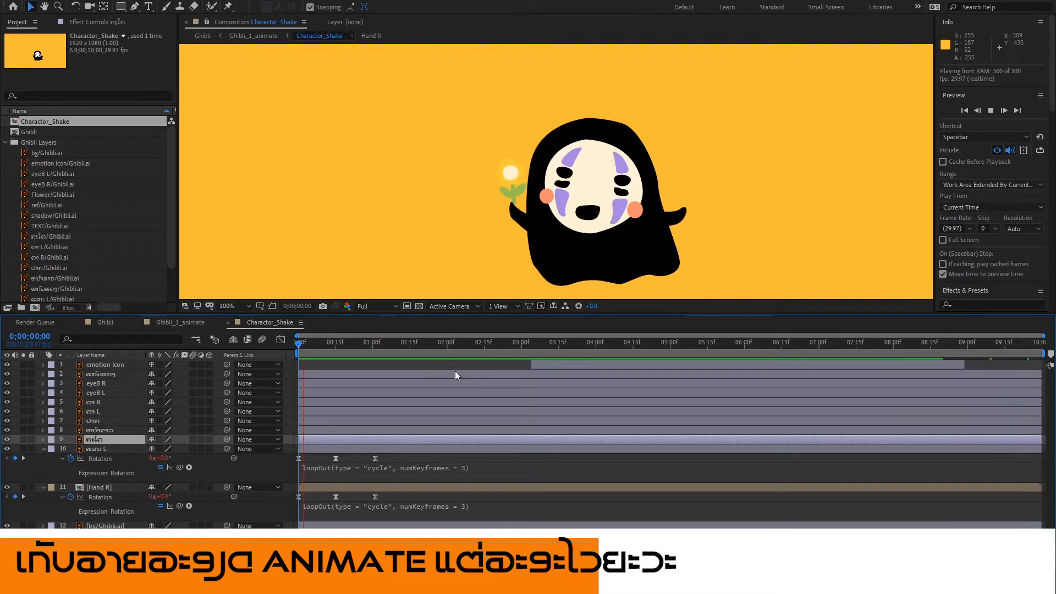
pyautogui.click(368, 351)
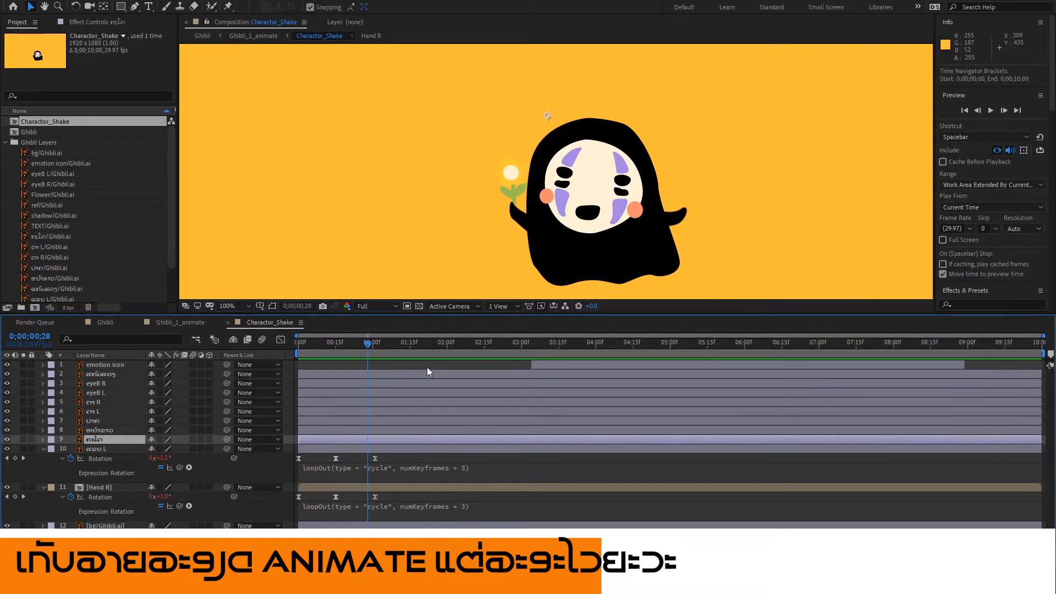
pyautogui.press('Home')
pyautogui.press('space')
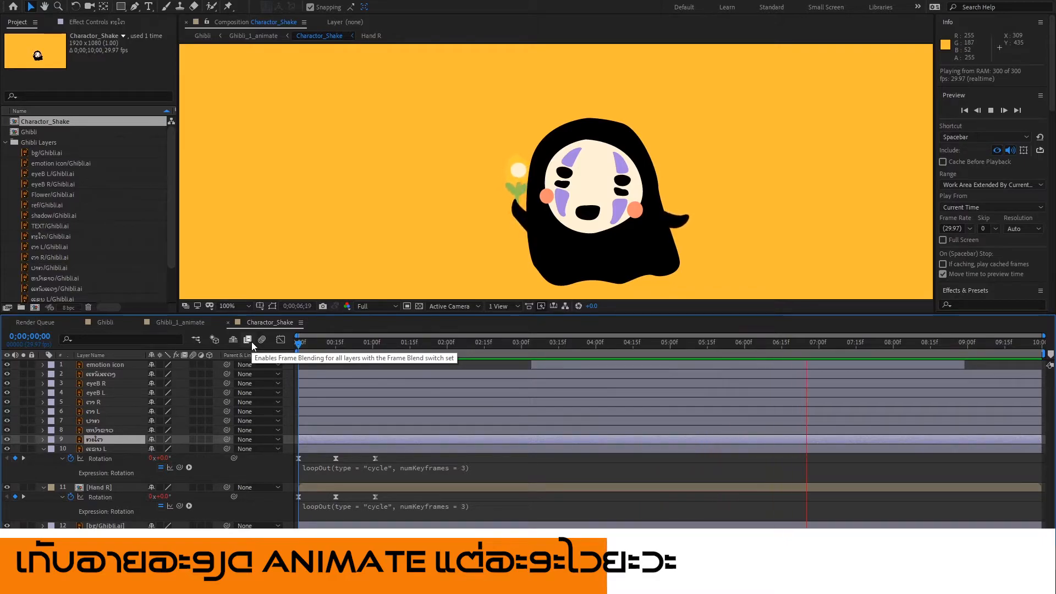
pyautogui.press('space')
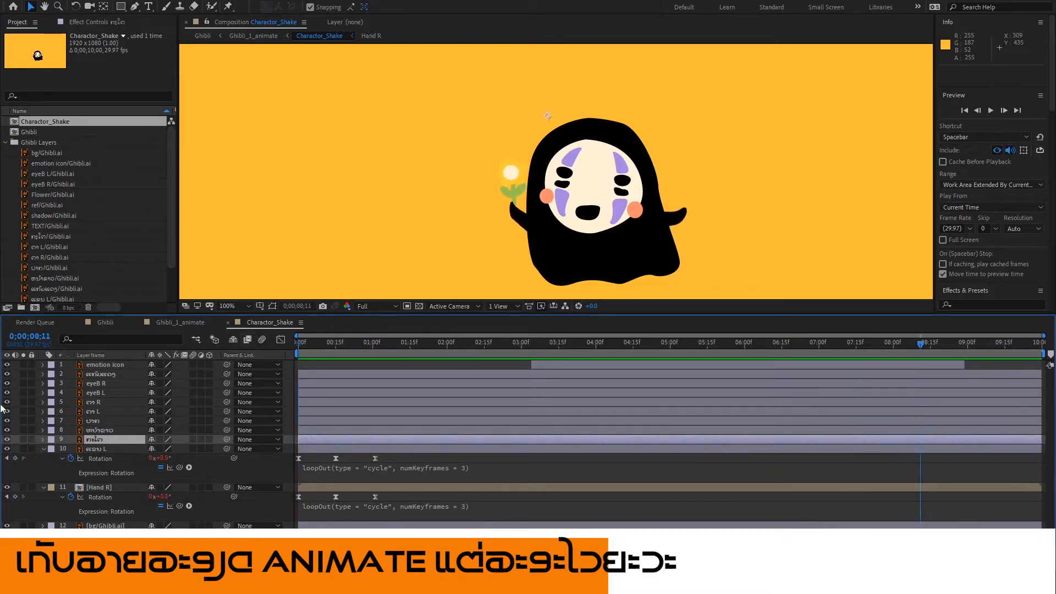
pyautogui.click(42, 449)
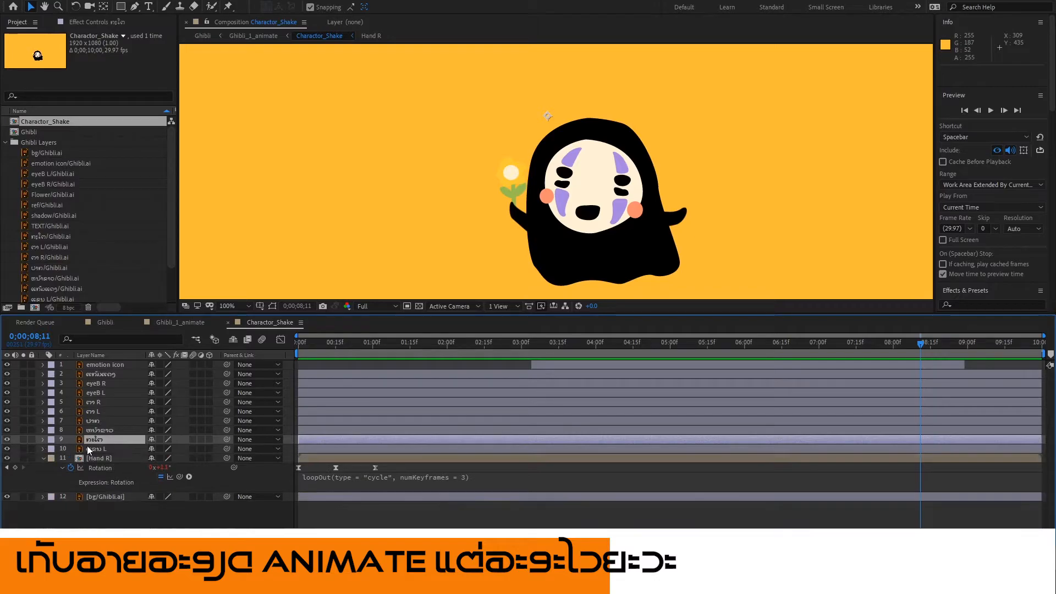
pyautogui.moveTo(394, 351)
pyautogui.mouseDown()
pyautogui.moveTo(300, 352)
pyautogui.moveTo(411, 354)
pyautogui.mouseUp()
pyautogui.click(103, 431)
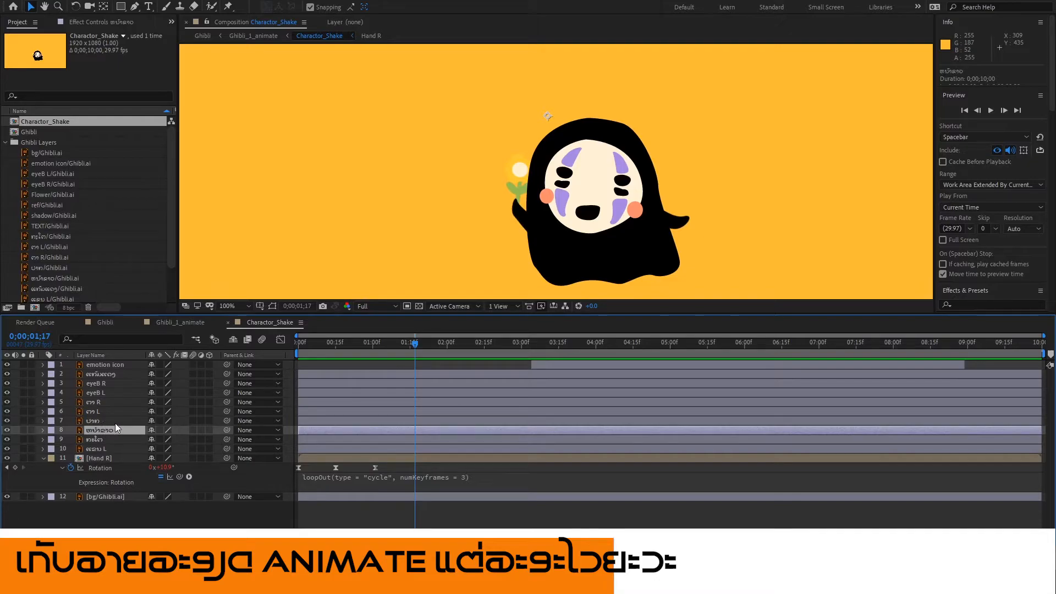
pyautogui.keyDown('ctrl'); pyautogui.click(99, 420); pyautogui.keyUp('ctrl')
pyautogui.keyDown('ctrl'); pyautogui.click(98, 412); pyautogui.keyUp('ctrl')
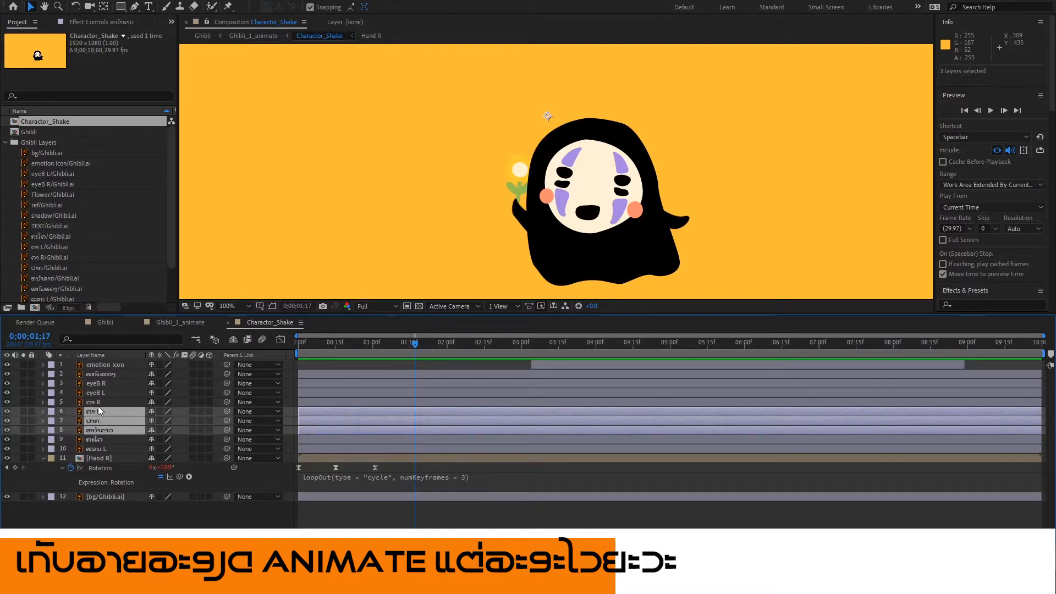
pyautogui.keyDown('ctrl'); pyautogui.click(101, 402); pyautogui.keyUp('ctrl')
pyautogui.keyDown('ctrl'); pyautogui.click(104, 393); pyautogui.keyUp('ctrl')
pyautogui.keyDown('ctrl'); pyautogui.click(108, 381); pyautogui.keyUp('ctrl')
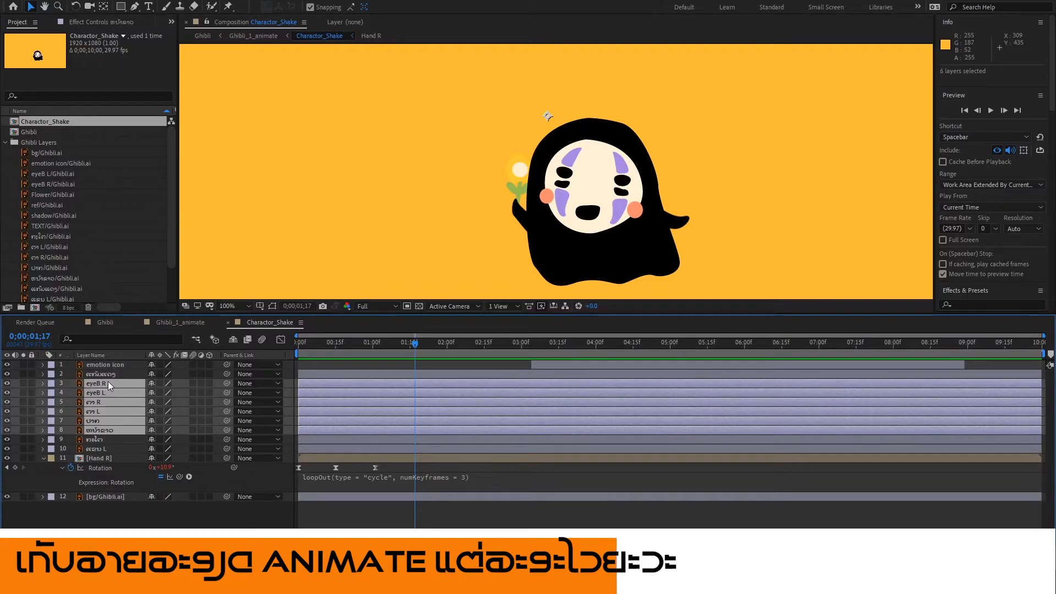
pyautogui.keyDown('ctrl'); pyautogui.click(112, 375); pyautogui.keyUp('ctrl')
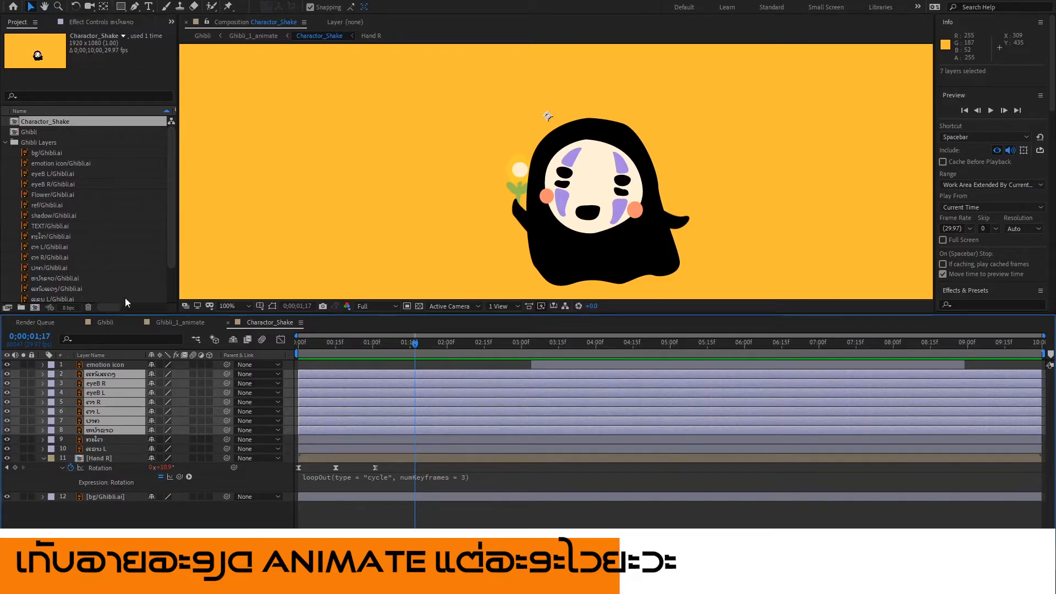
# Pre-compose the facial feature layers 2 through 7, without the blank face shape, into a new composition named face_Animate.
pyautogui.click(104, 440)
pyautogui.click(104, 431)
pyautogui.click(104, 419)
pyautogui.keyDown('shift'); pyautogui.click(108, 375); pyautogui.keyUp('shift')
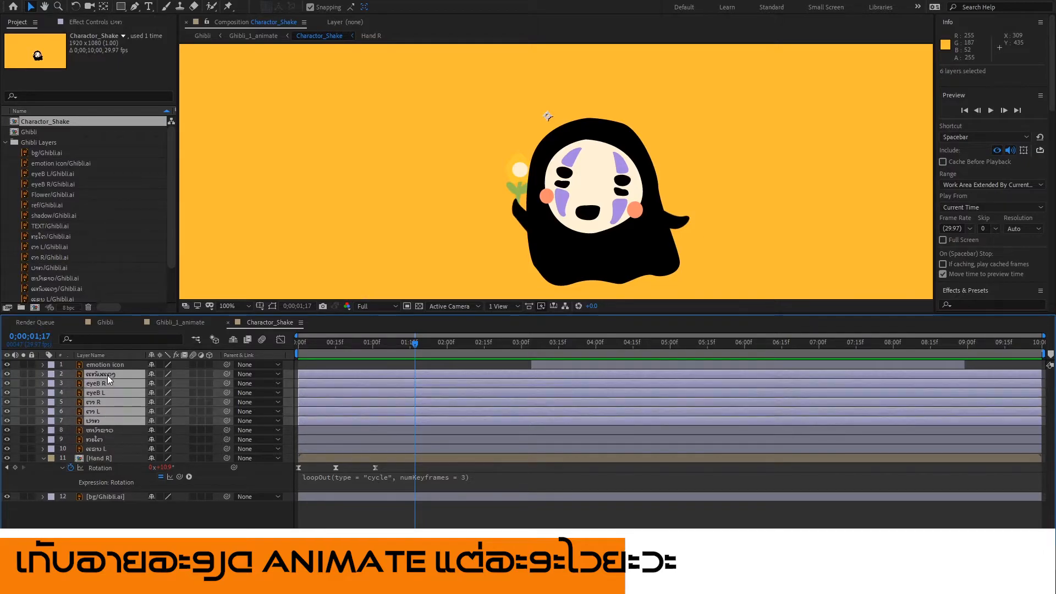
pyautogui.click(9, 374)
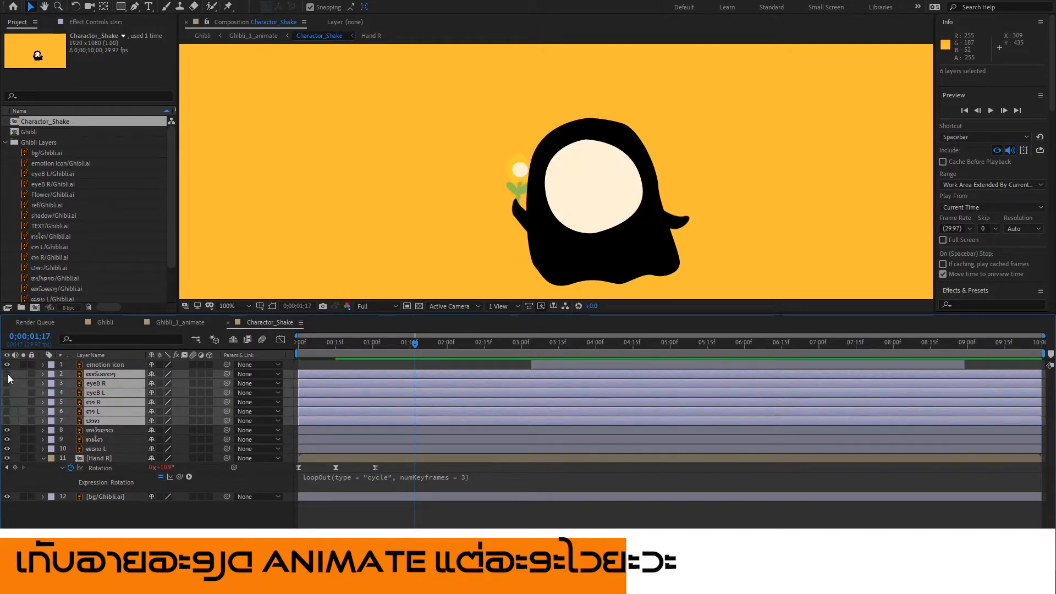
pyautogui.click(9, 375)
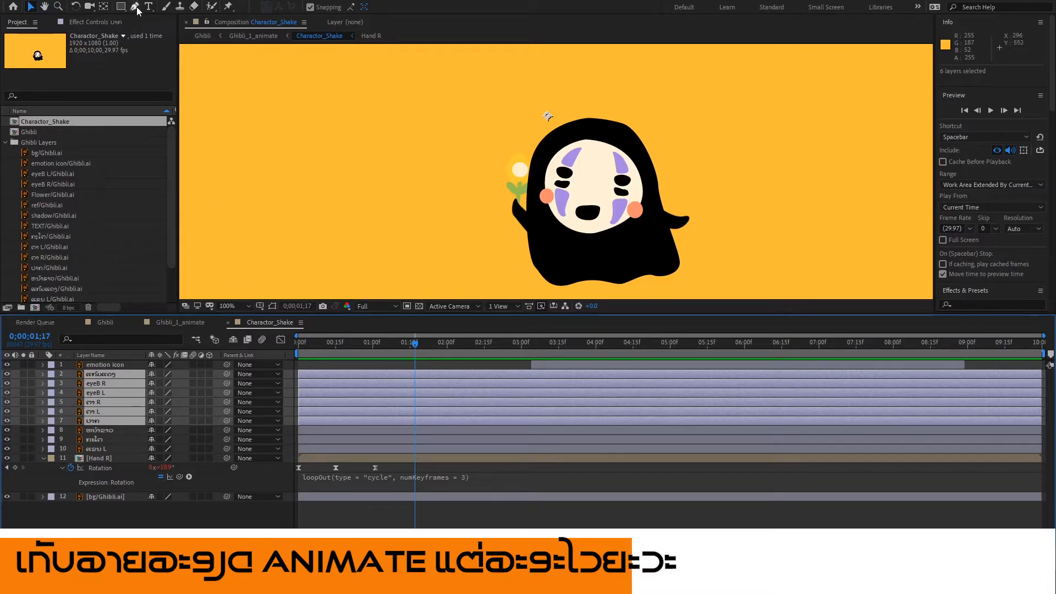
pyautogui.rightClick(83, 394)
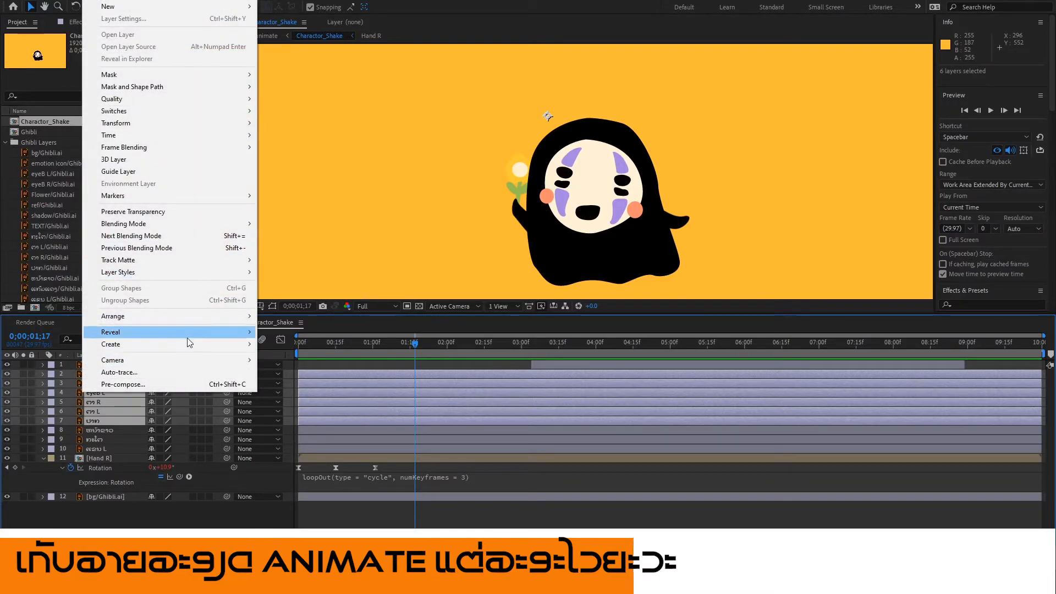
pyautogui.click(183, 384)
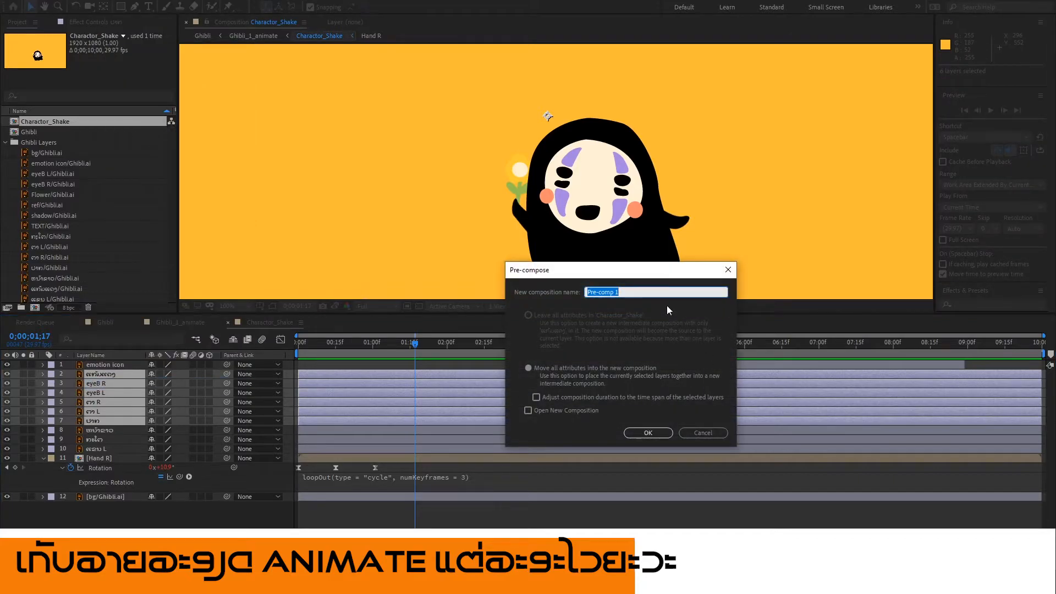
pyautogui.write('face_Animate')
pyautogui.press('Return')
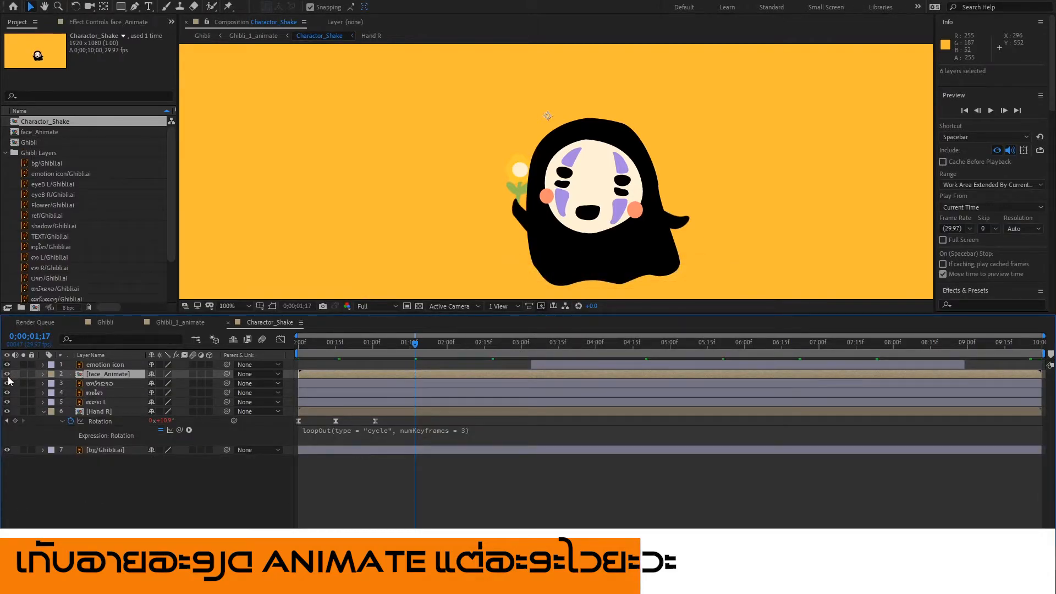
# Hide and reshow the blank face shape layer beneath face_Animate to check what it contains.
pyautogui.click(114, 384)
pyautogui.click(8, 383)
pyautogui.click(7, 383)
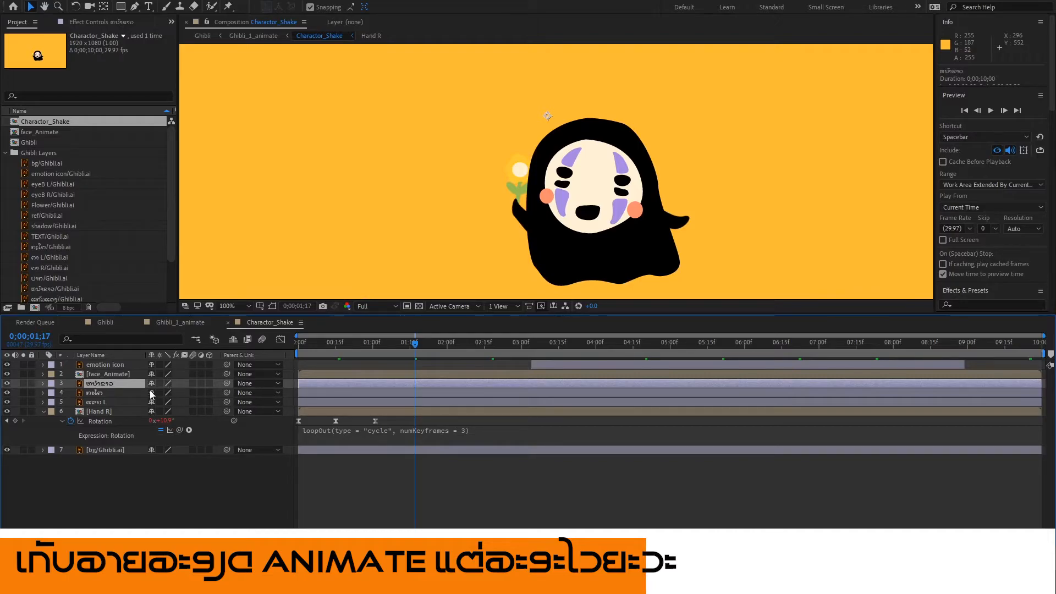
# Preview the Charactor_Shake composition from its first frame.
pyautogui.press('Home')
pyautogui.press('space')
pyautogui.moveTo(293, 359); pyautogui.dragTo(282, 359)
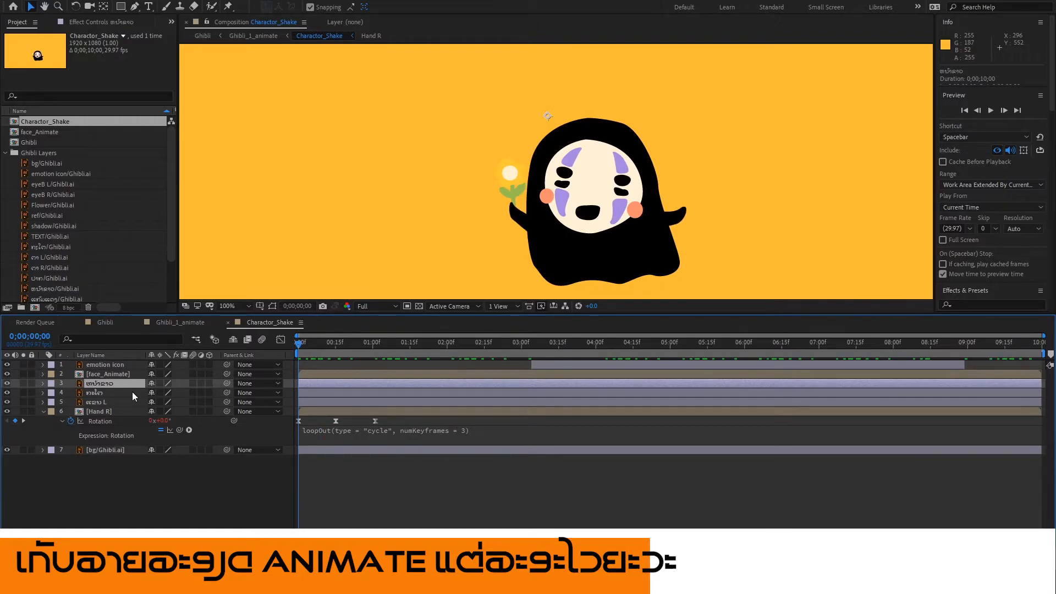
pyautogui.press('p')
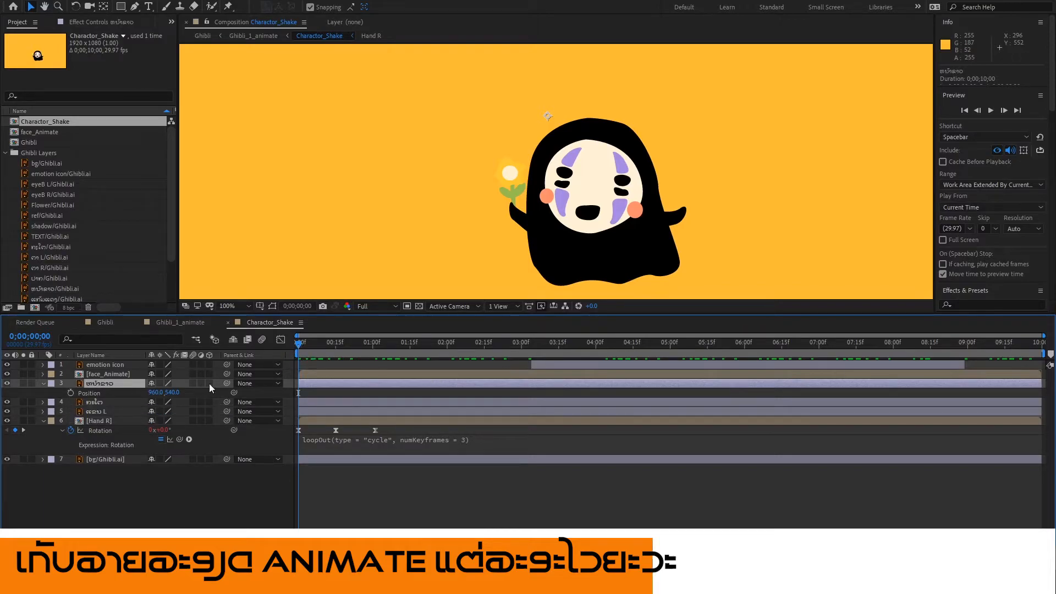
pyautogui.moveTo(156, 392); pyautogui.dragTo(149, 394)
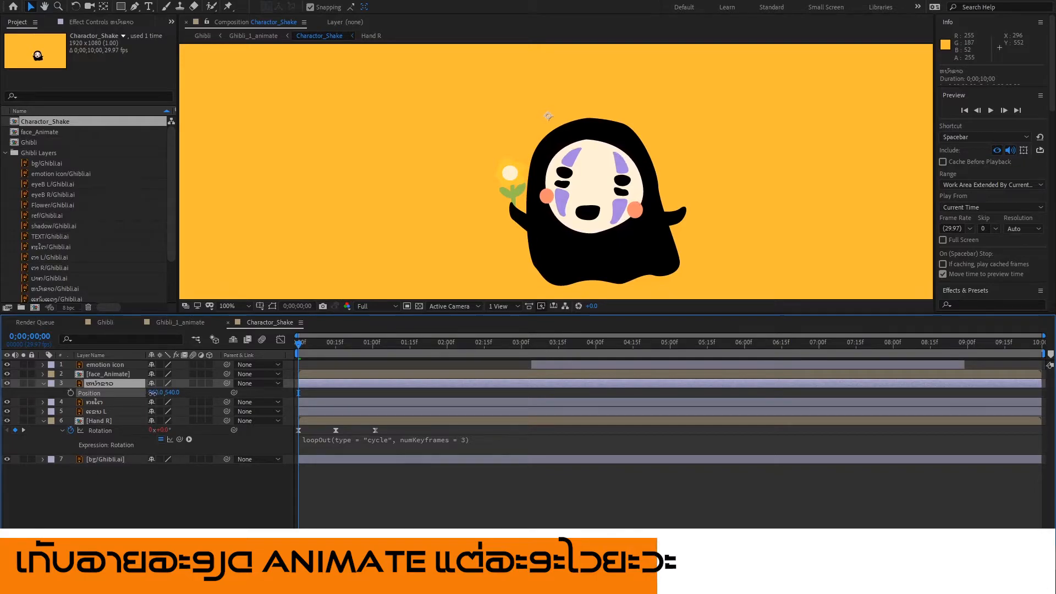
pyautogui.moveTo(150, 393)
pyautogui.mouseDown()
pyautogui.moveTo(172, 394)
pyautogui.moveTo(156, 394)
pyautogui.moveTo(163, 400)
pyautogui.mouseUp()
pyautogui.hotkey('ctrl', 'z')
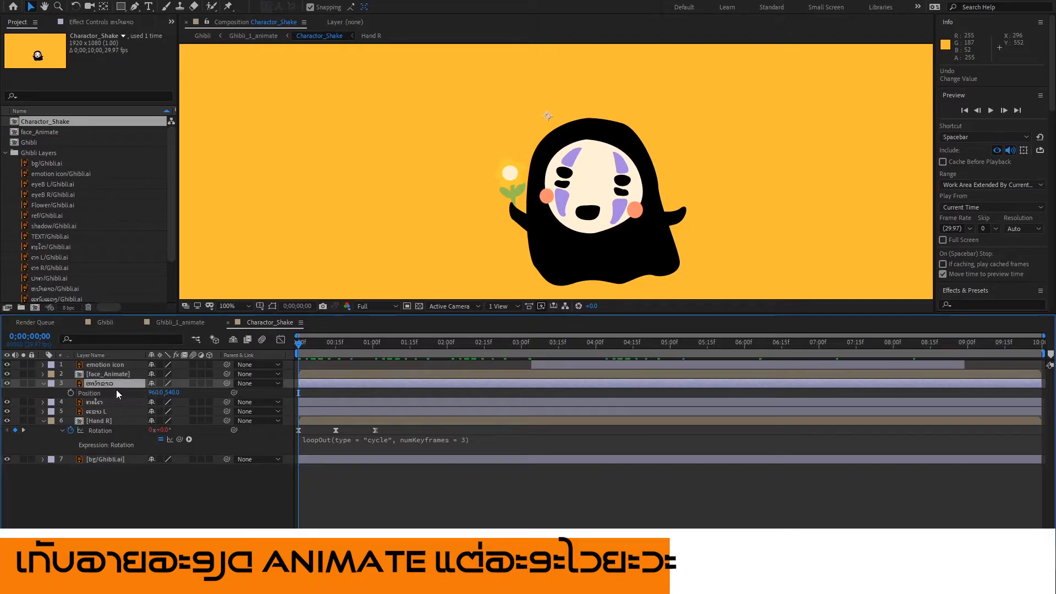
pyautogui.press('s')
pyautogui.moveTo(159, 397); pyautogui.dragTo(169, 401)
pyautogui.hotkey('ctrl', 'z')
# Move the blank face shape's anchor point to the centre of the face, test its scaling and reset Scale to 100%.
pyautogui.click(101, 8)
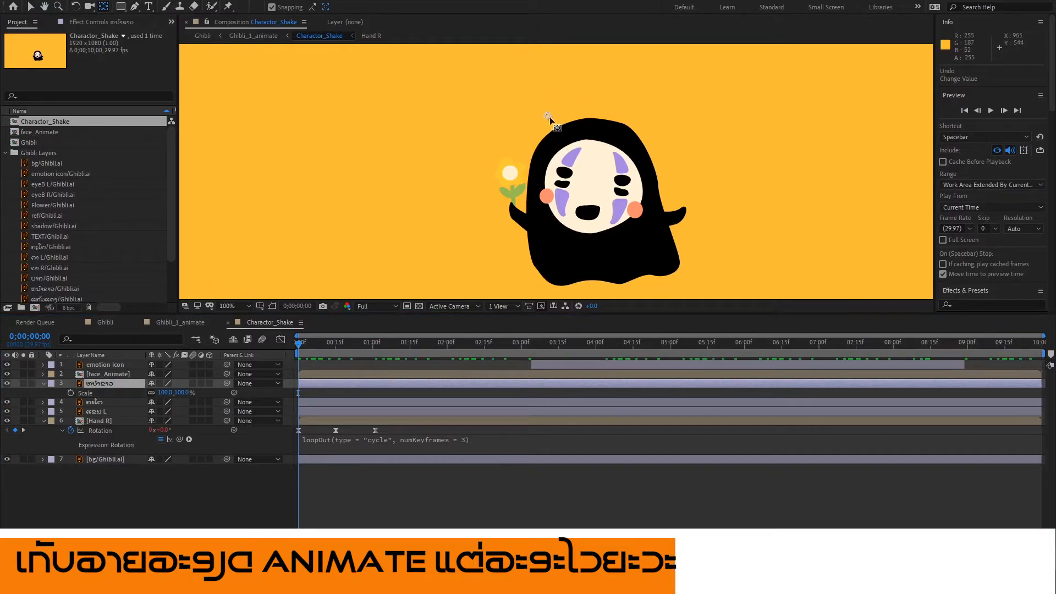
pyautogui.moveTo(549, 117); pyautogui.dragTo(589, 186)
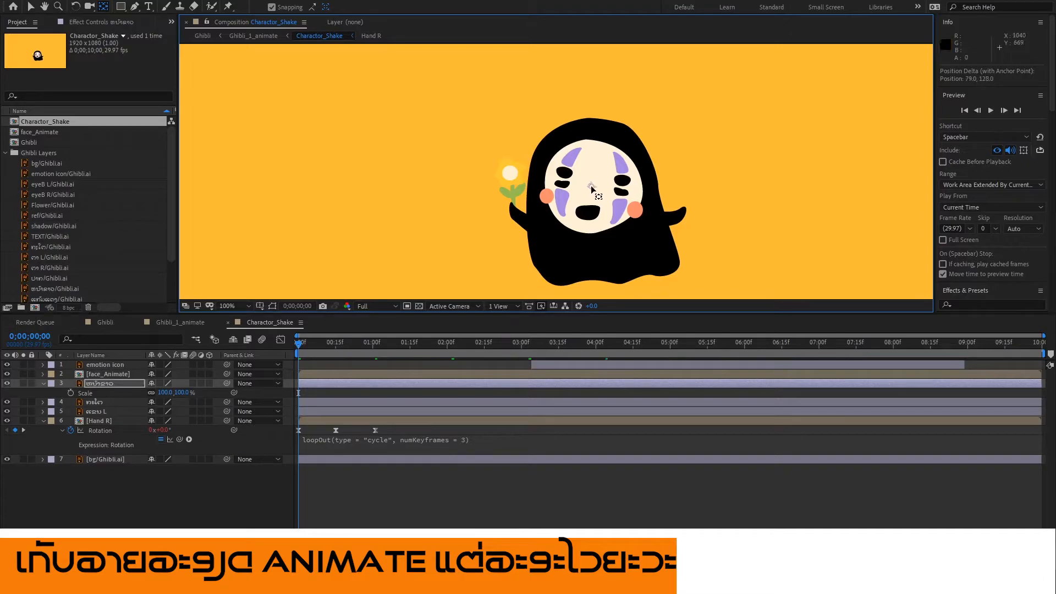
pyautogui.moveTo(164, 392)
pyautogui.mouseDown()
pyautogui.moveTo(178, 393)
pyautogui.moveTo(168, 400)
pyautogui.mouseUp()
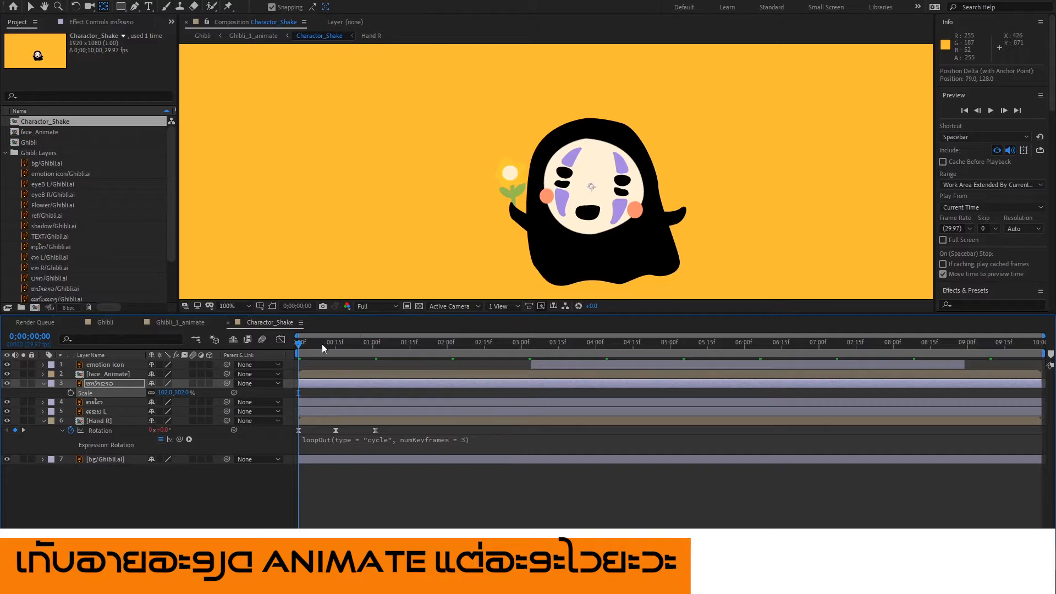
pyautogui.click(166, 393)
pyautogui.click(348, 398)
# Keyframe the blank face shape's Scale at 100% at 0;00;03;04 and at 113% at 0;00;03;23.
pyautogui.moveTo(309, 341); pyautogui.dragTo(531, 356)
pyautogui.click(70, 393)
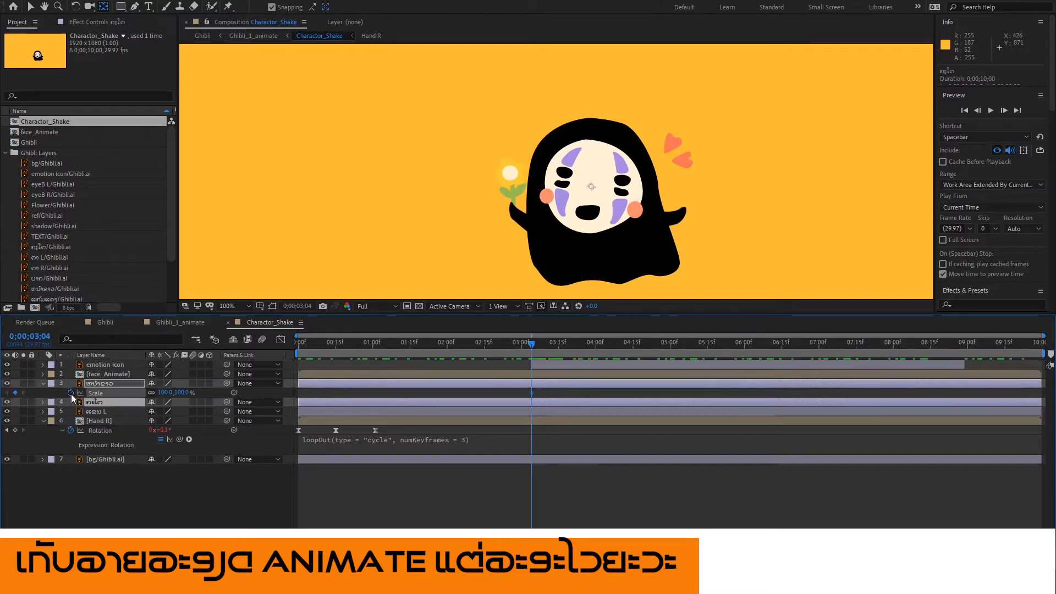
pyautogui.moveTo(533, 345); pyautogui.dragTo(551, 342)
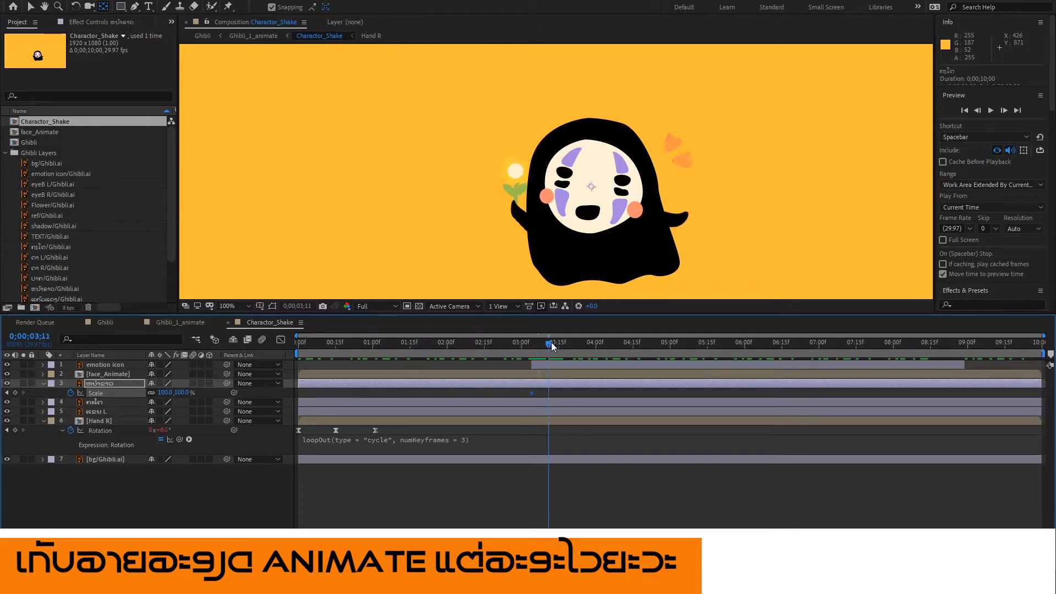
pyautogui.moveTo(169, 394); pyautogui.dragTo(173, 393)
pyautogui.moveTo(525, 344); pyautogui.dragTo(579, 386)
# Add a 100% Scale keyframe at 0;00;04;00, move the 113% keyframe to 0;00;03;09, and preview the face.
pyautogui.moveTo(578, 342); pyautogui.dragTo(596, 346)
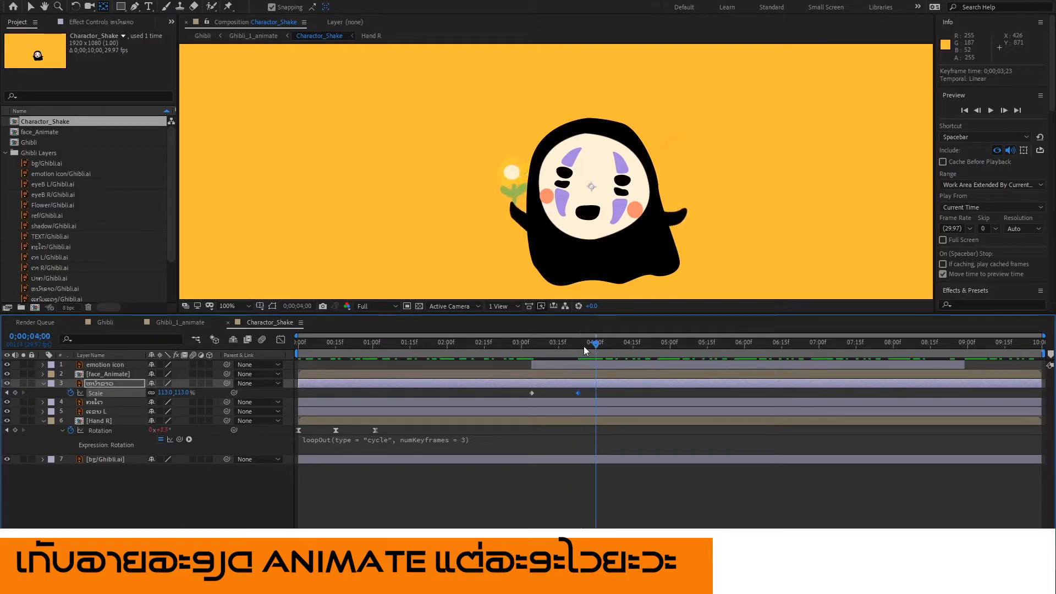
pyautogui.click(166, 393)
pyautogui.press('Return')
pyautogui.moveTo(582, 345); pyautogui.dragTo(544, 396)
pyautogui.click(518, 342)
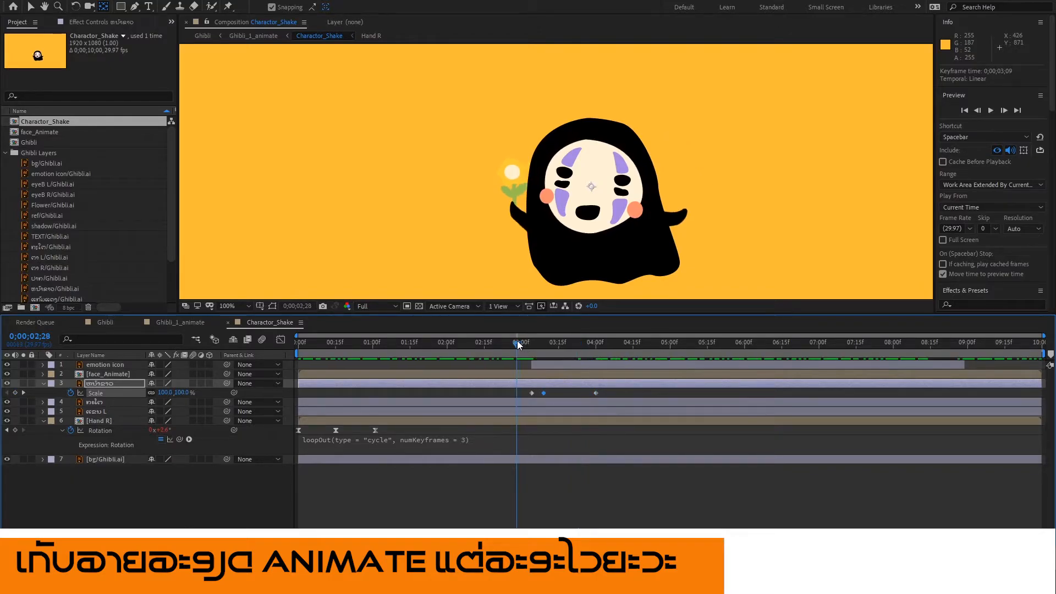
pyautogui.press('space')
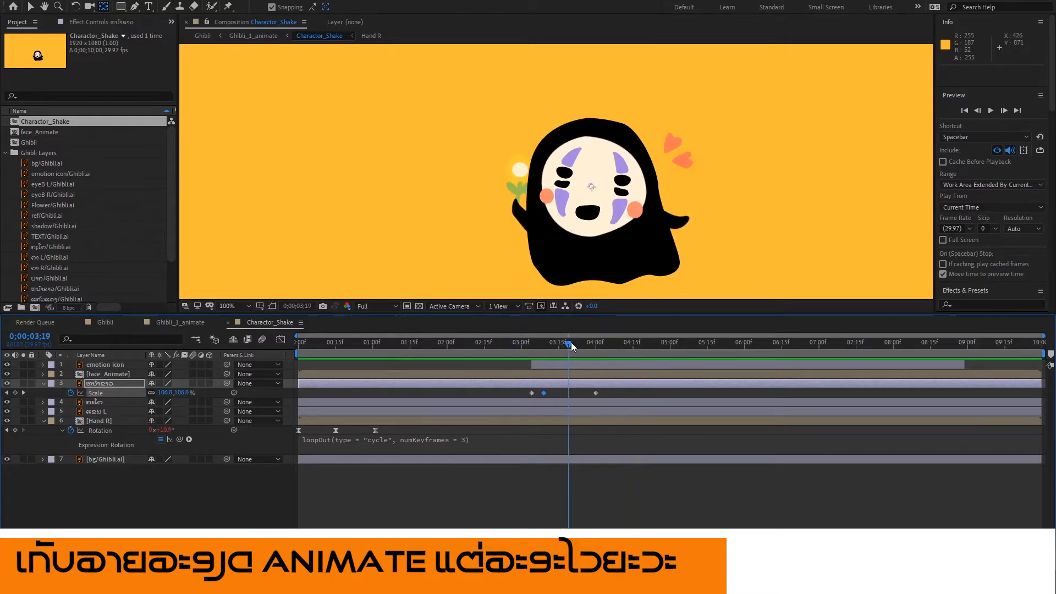
pyautogui.press('space')
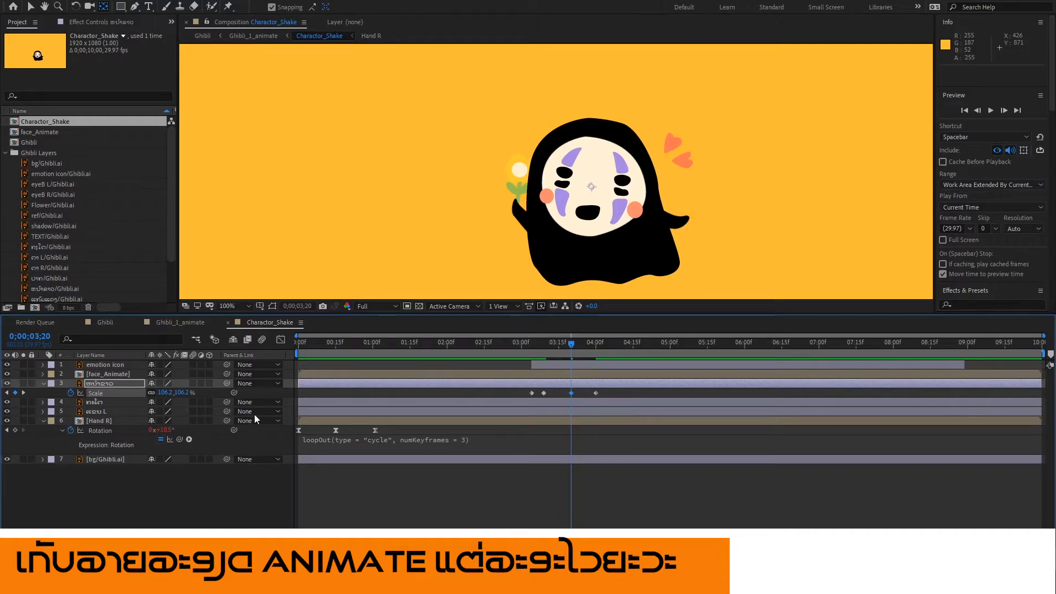
# Add another 113% Scale keyframe to the blank face shape at 0;00;03;20.
pyautogui.moveTo(570, 345)
pyautogui.mouseDown()
pyautogui.moveTo(541, 349)
pyautogui.moveTo(571, 356)
pyautogui.mouseUp()
pyautogui.click(165, 392)
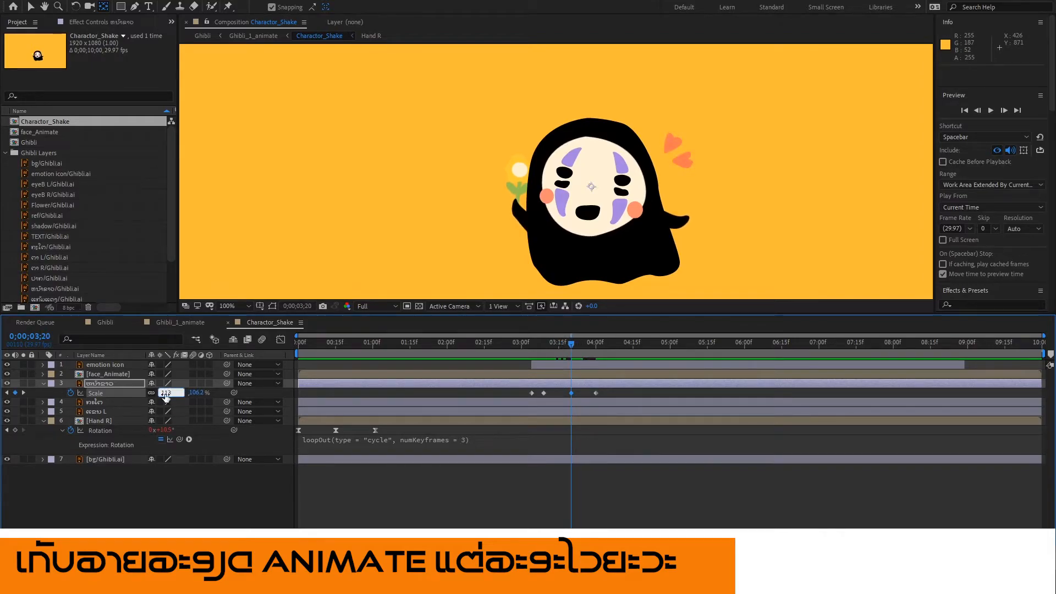
pyautogui.write('113')
pyautogui.press('Return')
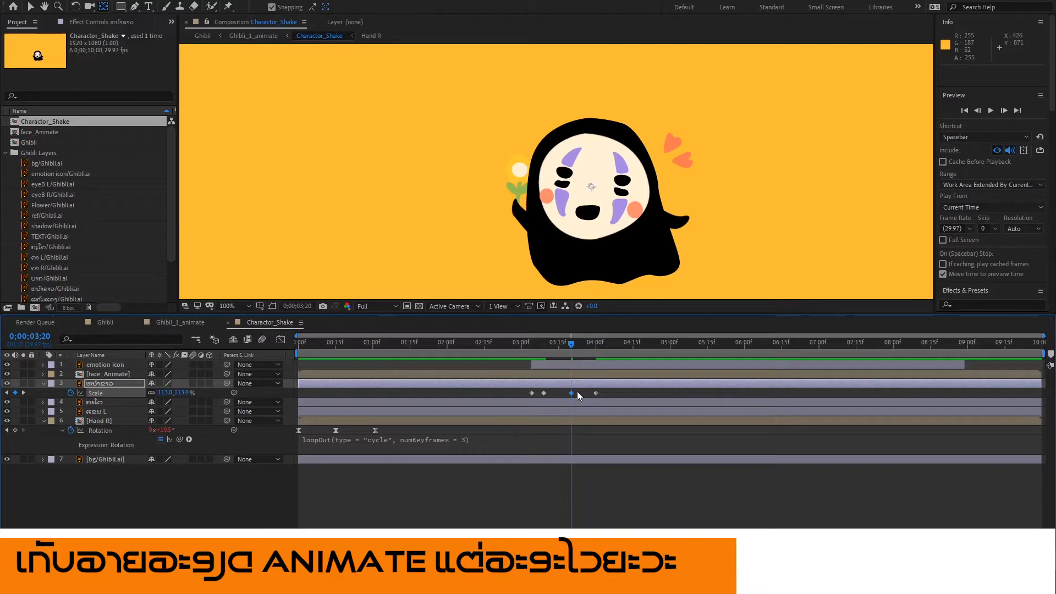
# Shift the last two Scale keyframes later, apply Easy Ease to all four, and preview the face scaling.
pyautogui.click(32, 7)
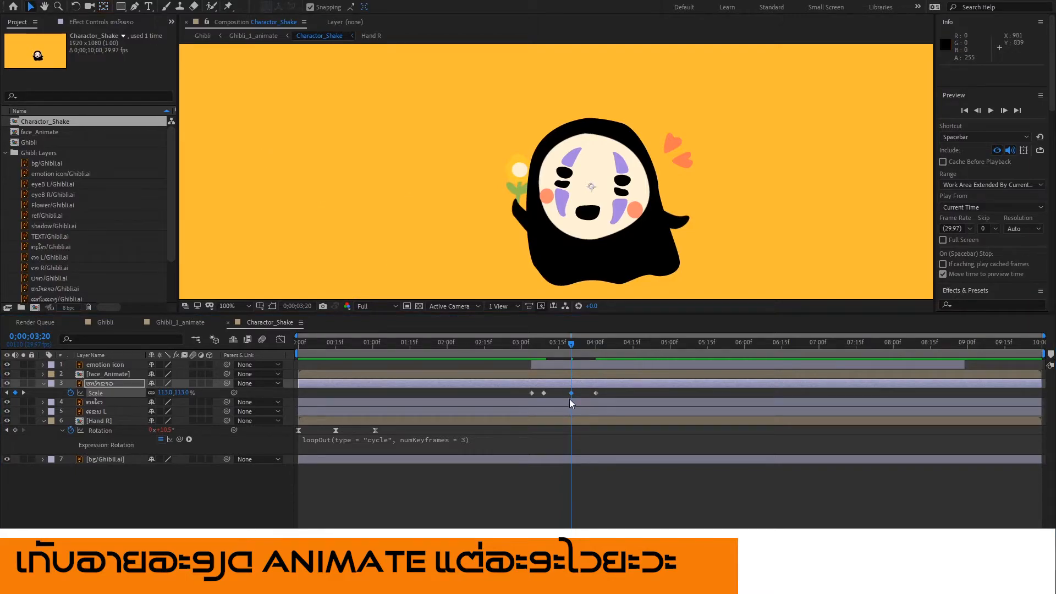
pyautogui.moveTo(569, 394); pyautogui.dragTo(591, 395)
pyautogui.click(617, 391)
pyautogui.click(626, 393)
pyautogui.press('space')
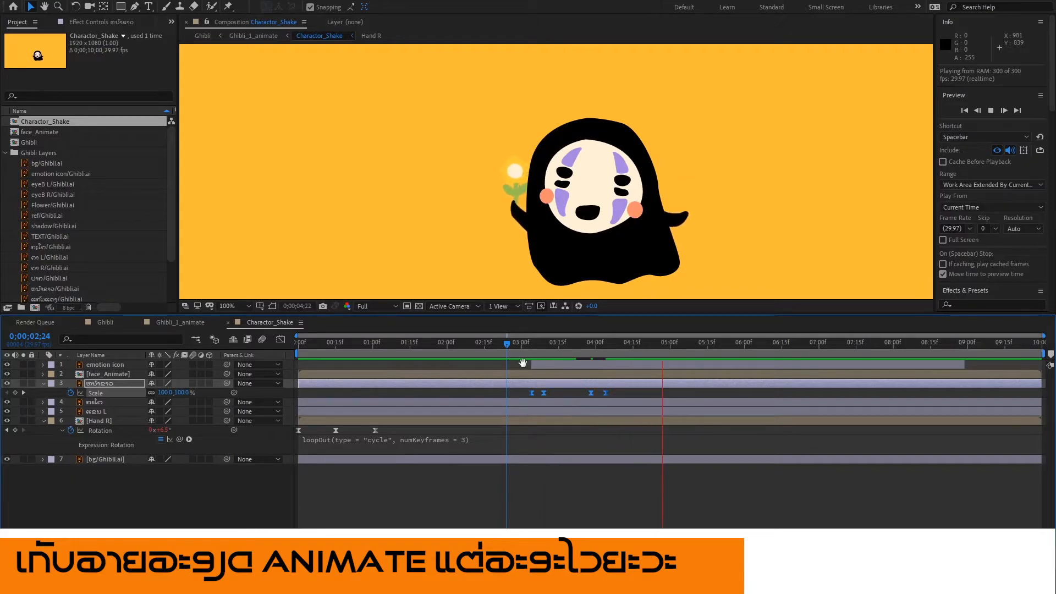
pyautogui.press('space')
pyautogui.moveTo(508, 343); pyautogui.dragTo(437, 344)
pyautogui.press('space')
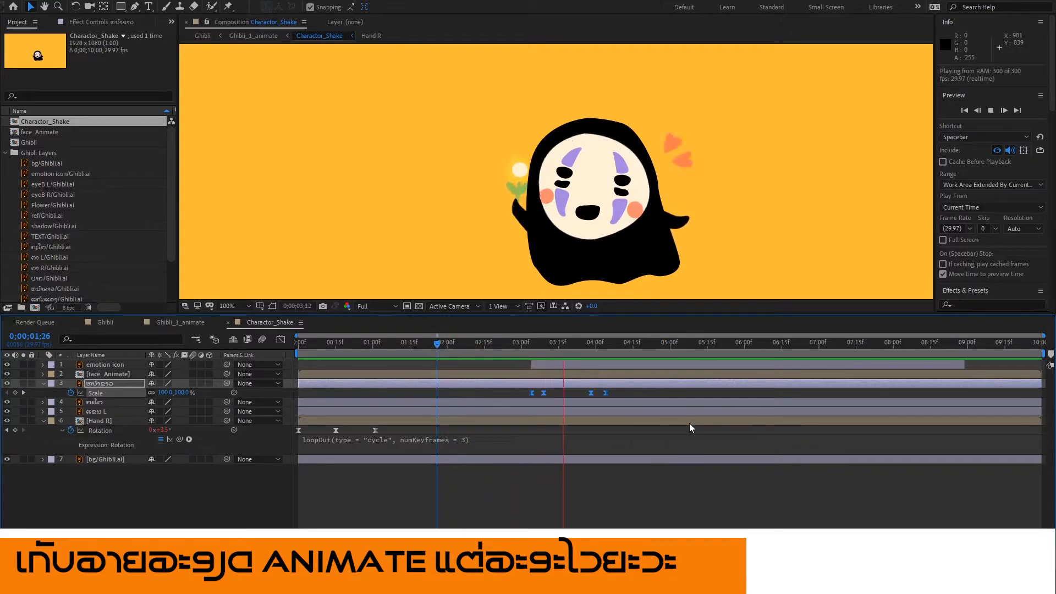
pyautogui.press('space')
# Tighten the face's growth by moving the first two Scale keyframes closer together and earlier, starting at 0;00;03;02, and preview it.
pyautogui.moveTo(491, 342); pyautogui.dragTo(553, 354)
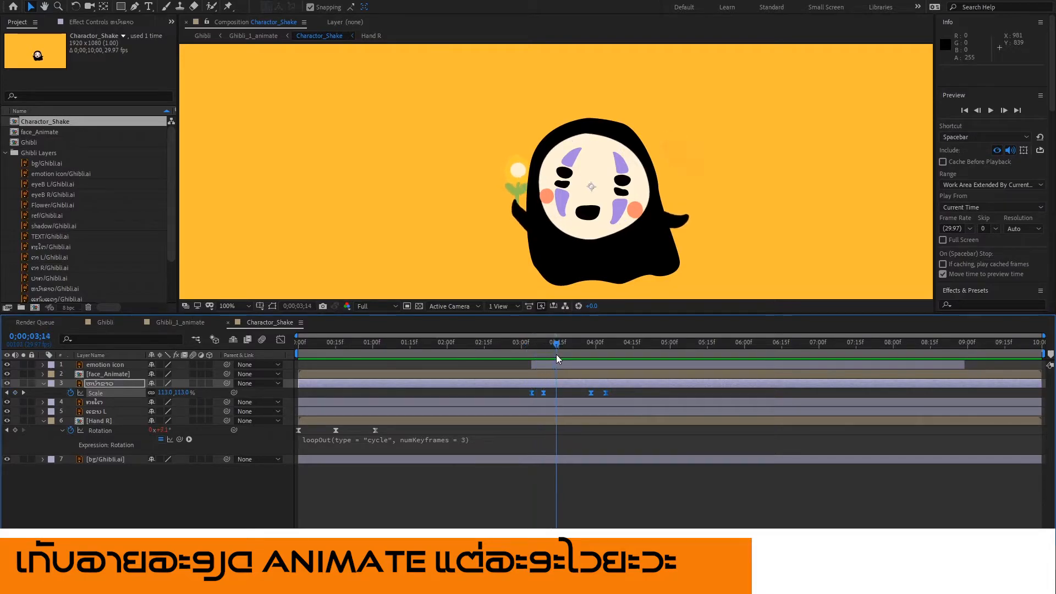
pyautogui.click(543, 394)
pyautogui.press('space')
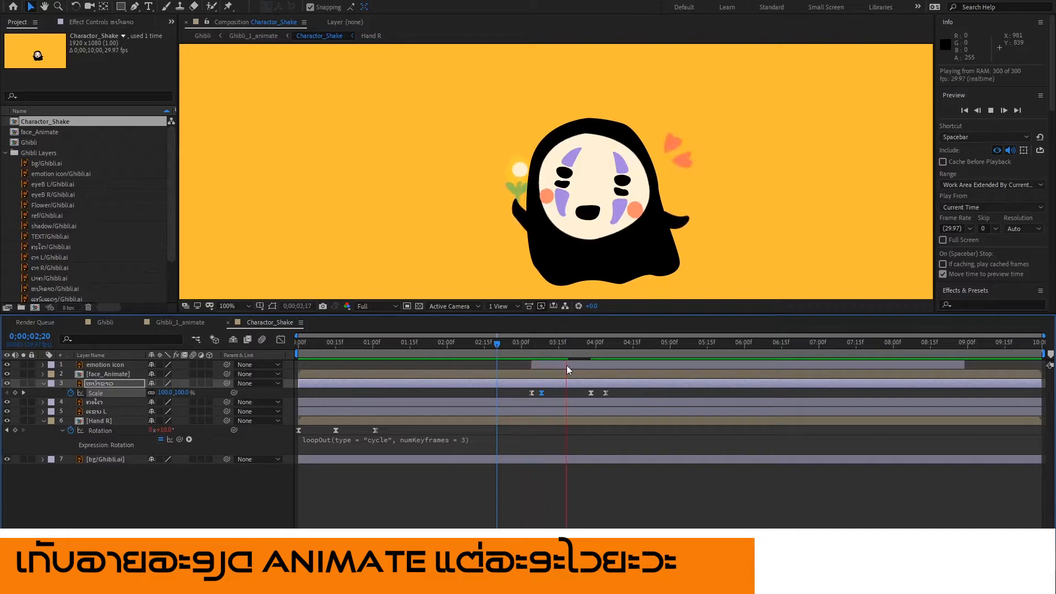
pyautogui.click(519, 345)
pyautogui.click(512, 344)
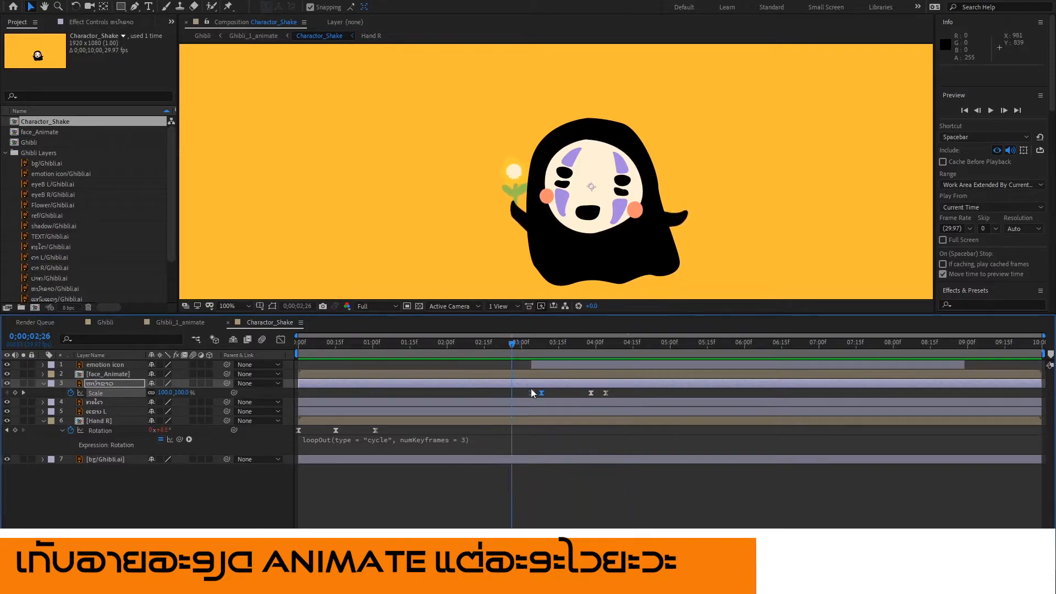
pyautogui.moveTo(533, 395); pyautogui.dragTo(529, 395)
pyautogui.press('space')
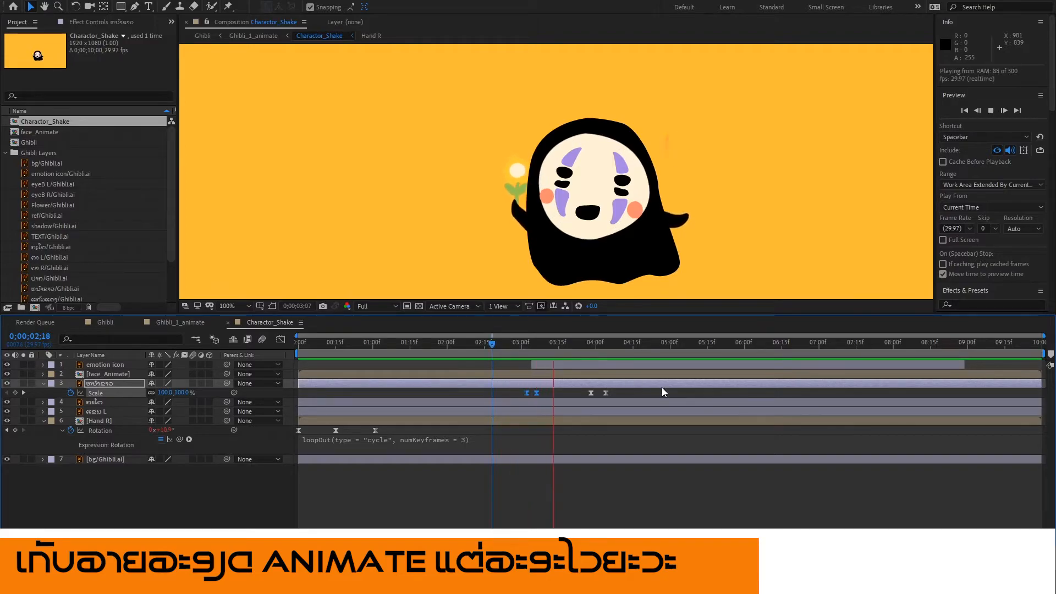
# Move the last two Scale keyframes later and closer together so the face shrinks faster after 0;00;04;01, and preview it.
pyautogui.click(594, 341)
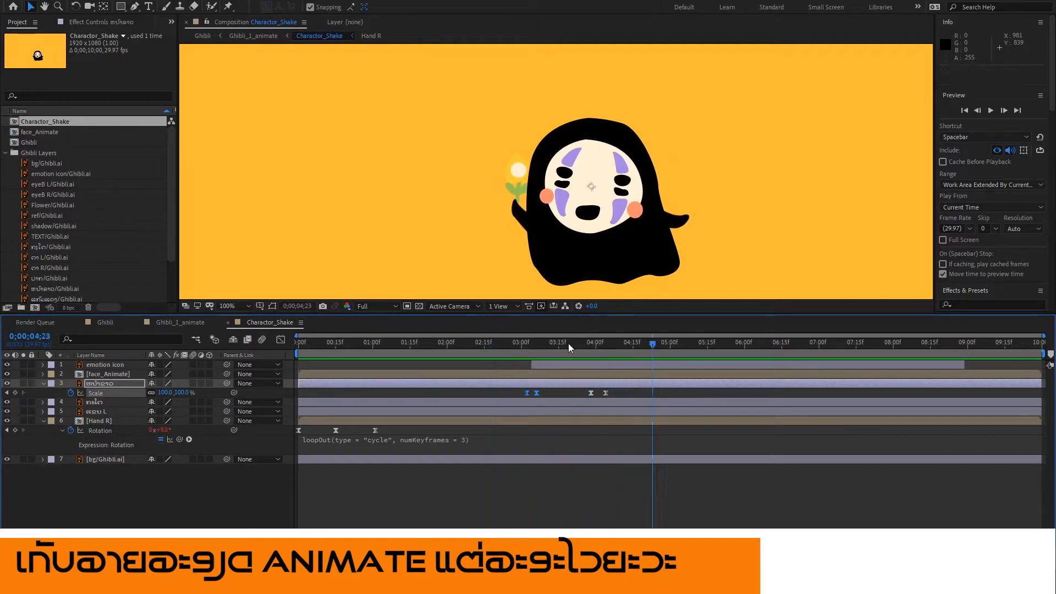
pyautogui.moveTo(595, 353); pyautogui.dragTo(600, 352)
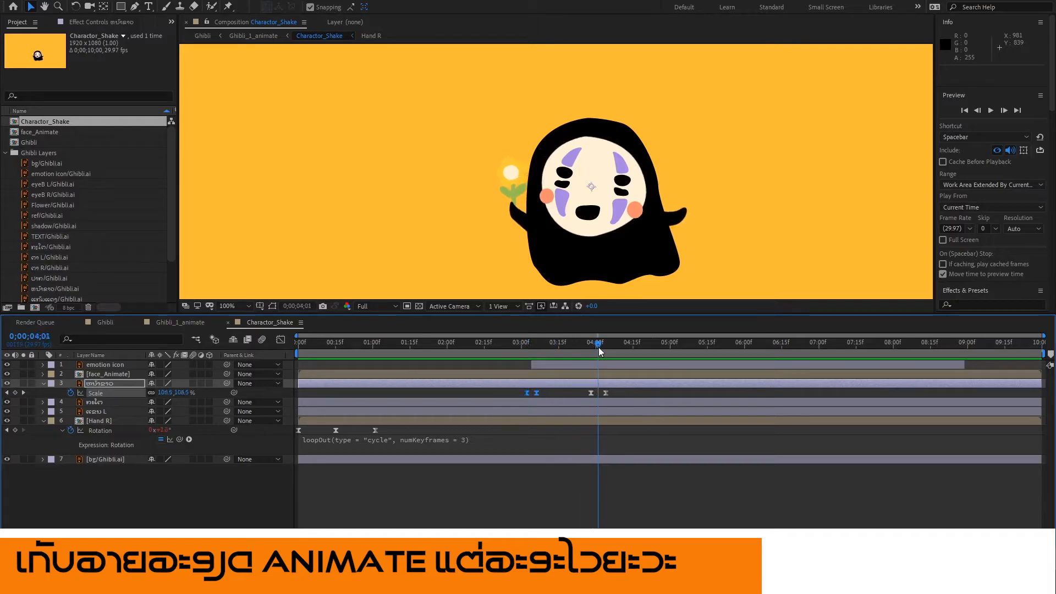
pyautogui.moveTo(590, 394); pyautogui.dragTo(601, 393)
pyautogui.press('space')
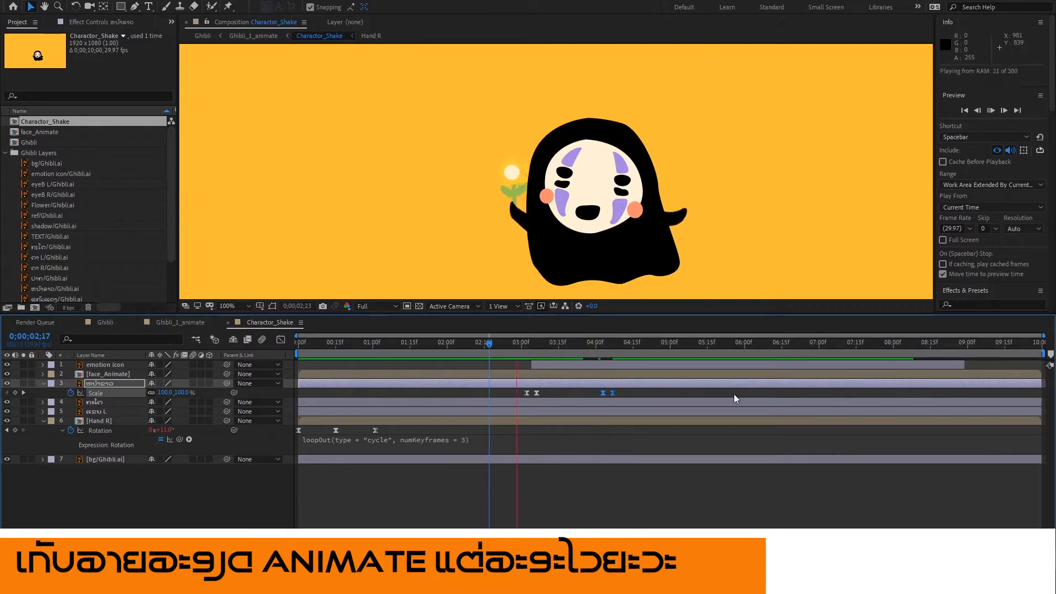
pyautogui.press('space')
pyautogui.moveTo(491, 345); pyautogui.dragTo(452, 360)
# Preview the character's face scaling in the main Ghibli composition and return to Charactor_Shake.
pyautogui.click(103, 322)
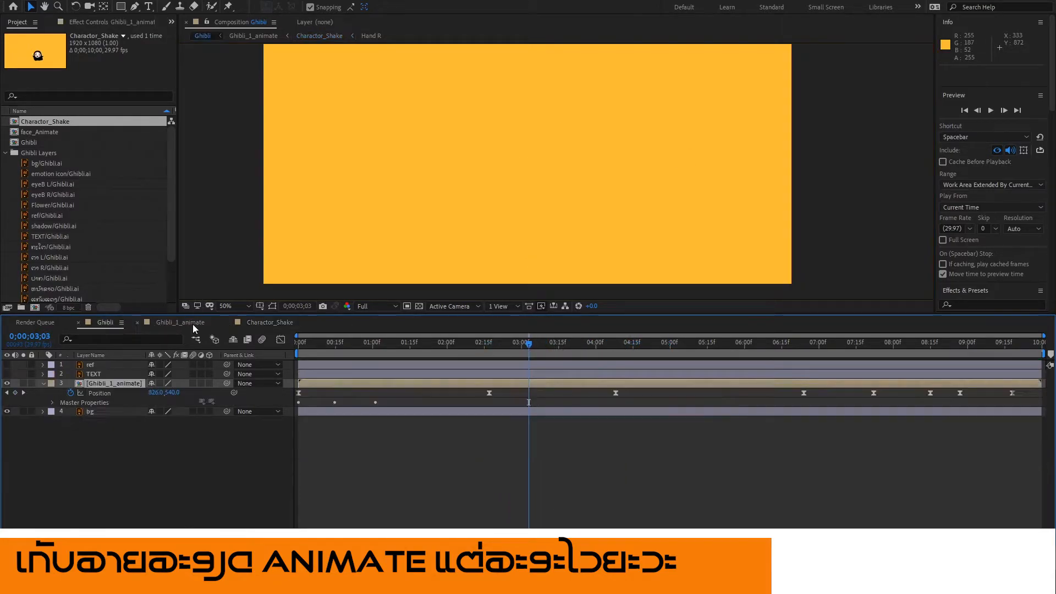
pyautogui.press('space')
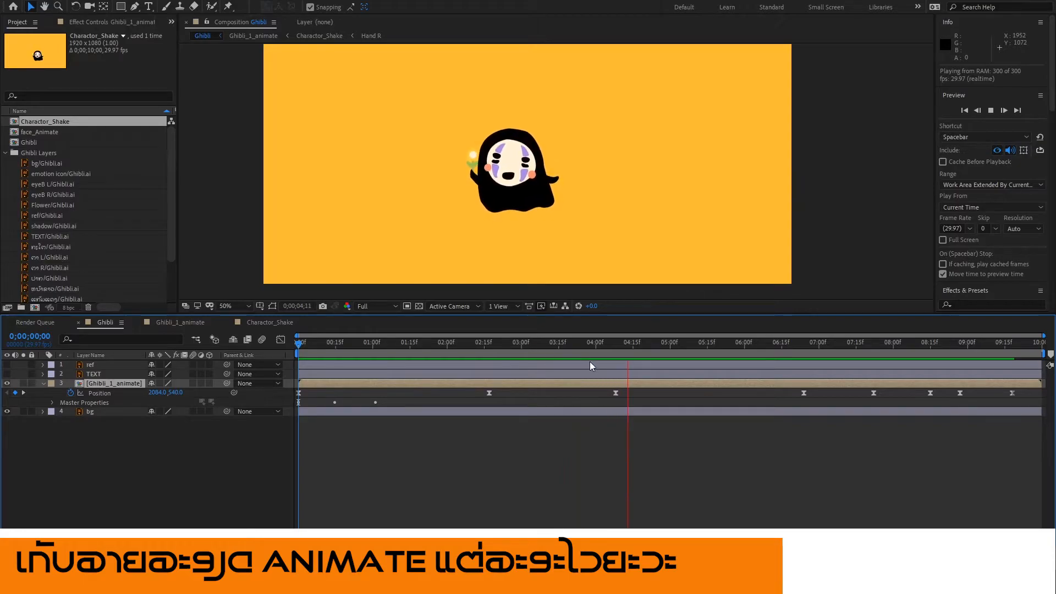
pyautogui.moveTo(495, 343)
pyautogui.mouseDown()
pyautogui.moveTo(385, 344)
pyautogui.moveTo(592, 357)
pyautogui.moveTo(497, 356)
pyautogui.mouseUp()
pyautogui.doubleClick(110, 383)
pyautogui.click(277, 328)
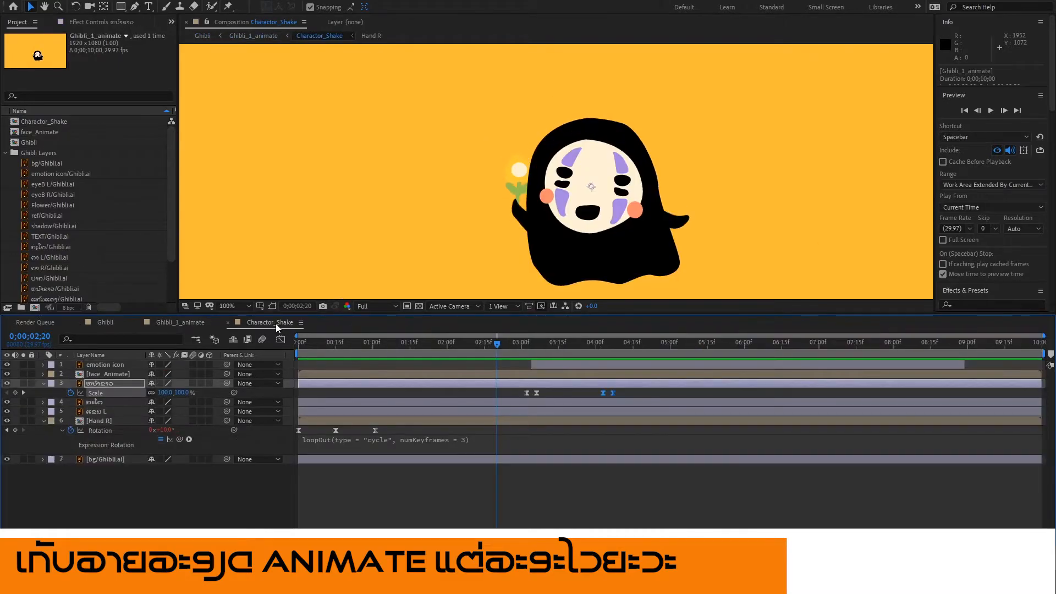
# Hide and reshow the face_Animate layer at 0;00;03;02 to check which facial features it contains.
pyautogui.moveTo(386, 353); pyautogui.dragTo(526, 367)
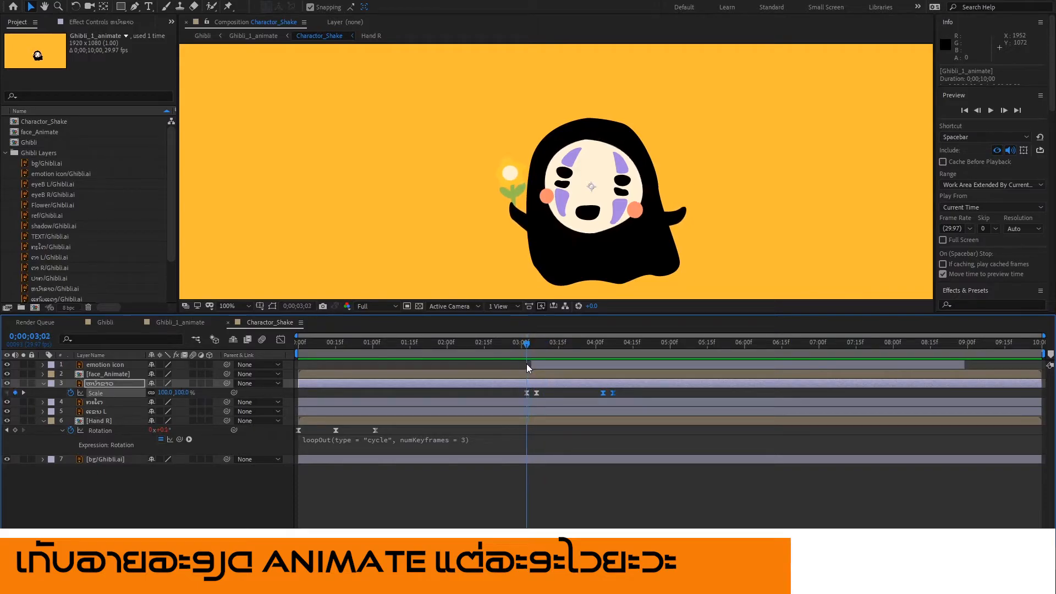
pyautogui.click(102, 376)
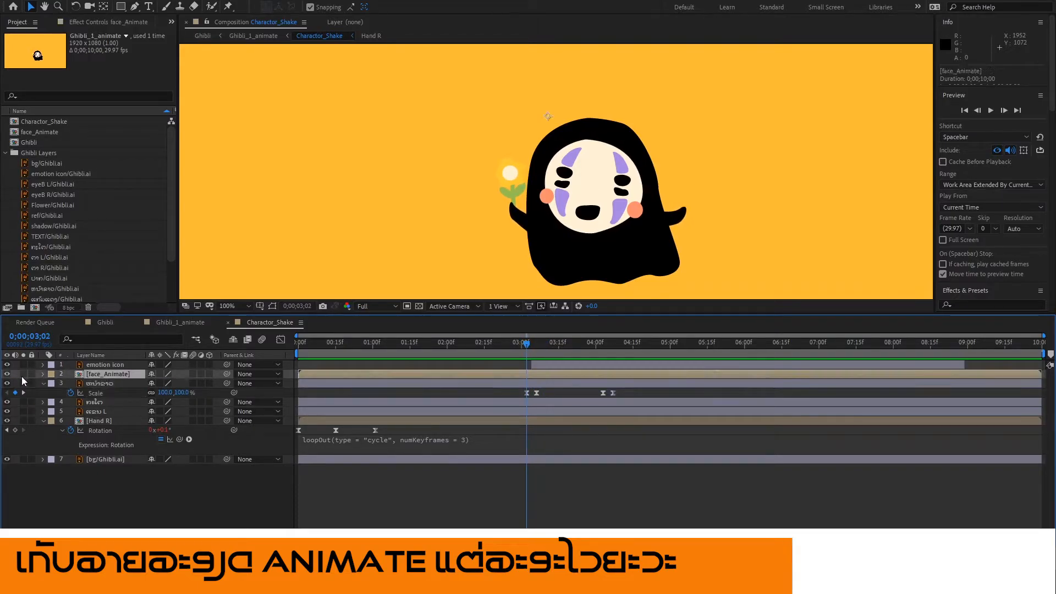
pyautogui.click(7, 376)
pyautogui.click(8, 375)
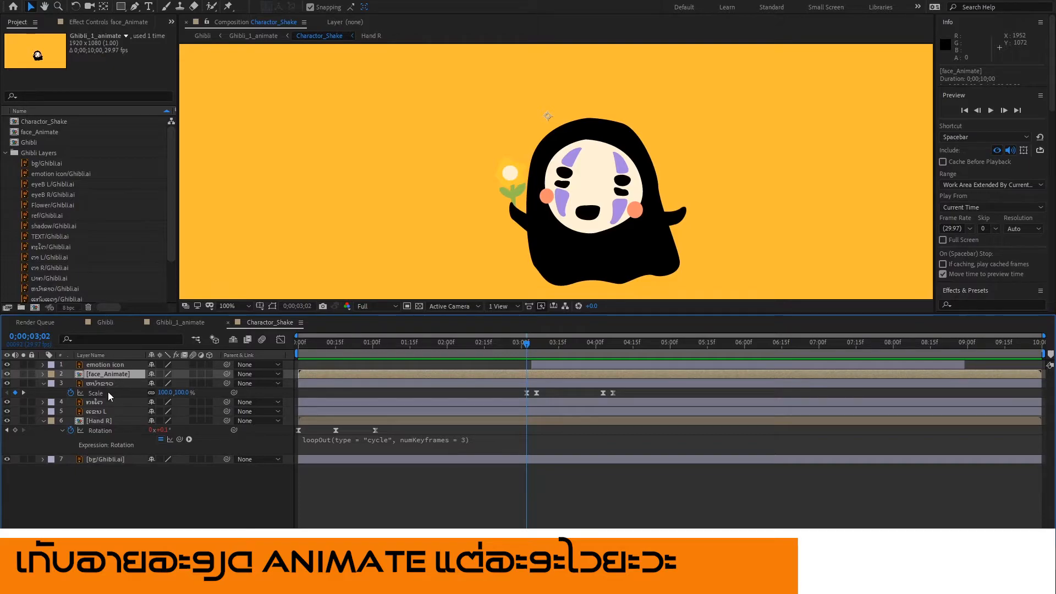
# Open the face_Animate composition, add bg/Ghibli.ai as its bottom layer, and select the mouth layer.
pyautogui.doubleClick(80, 376)
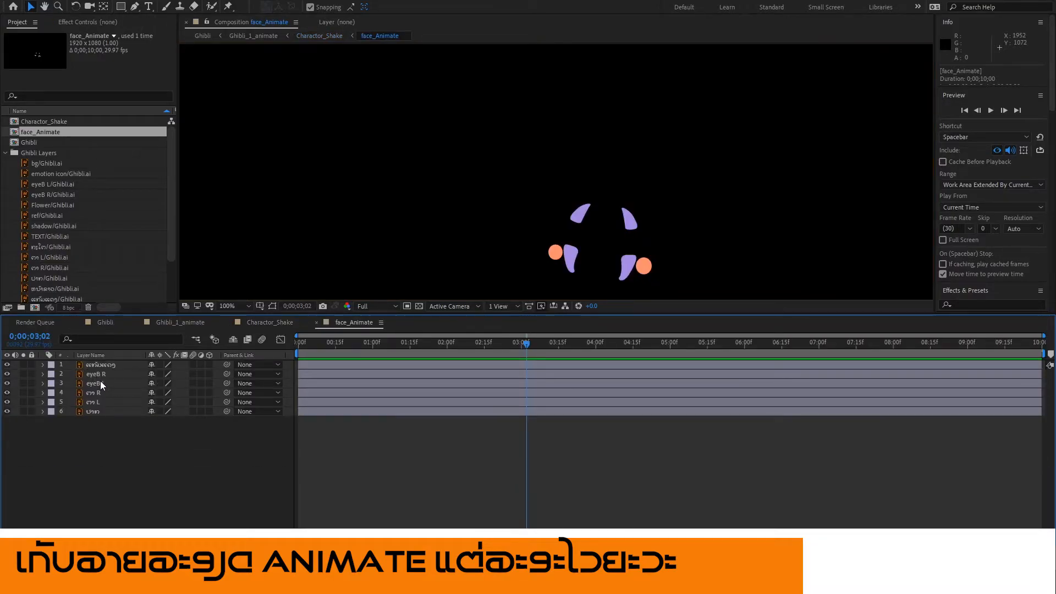
pyautogui.click(93, 411)
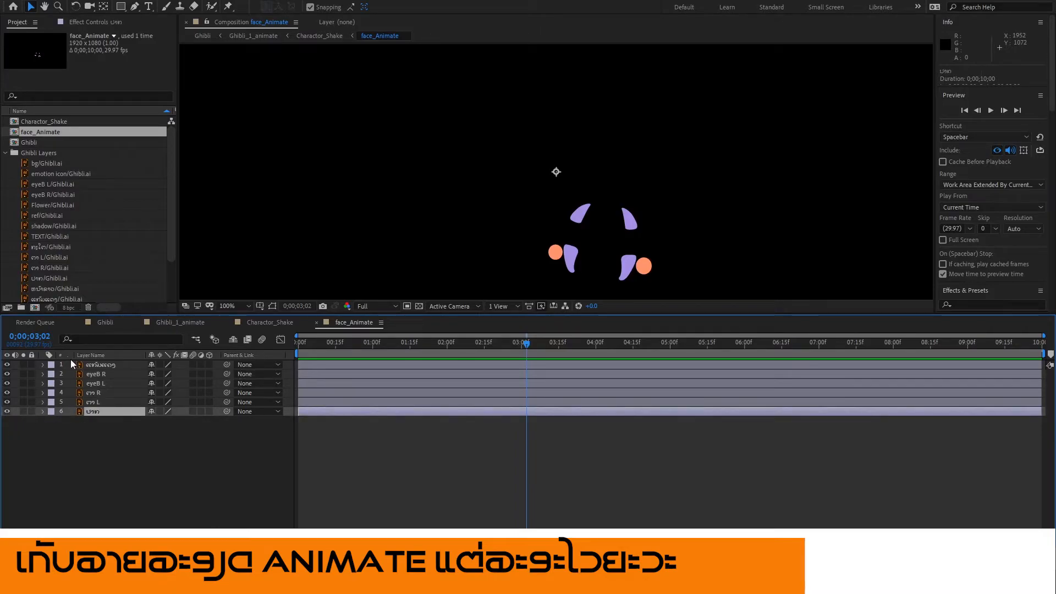
pyautogui.moveTo(54, 168); pyautogui.dragTo(91, 428)
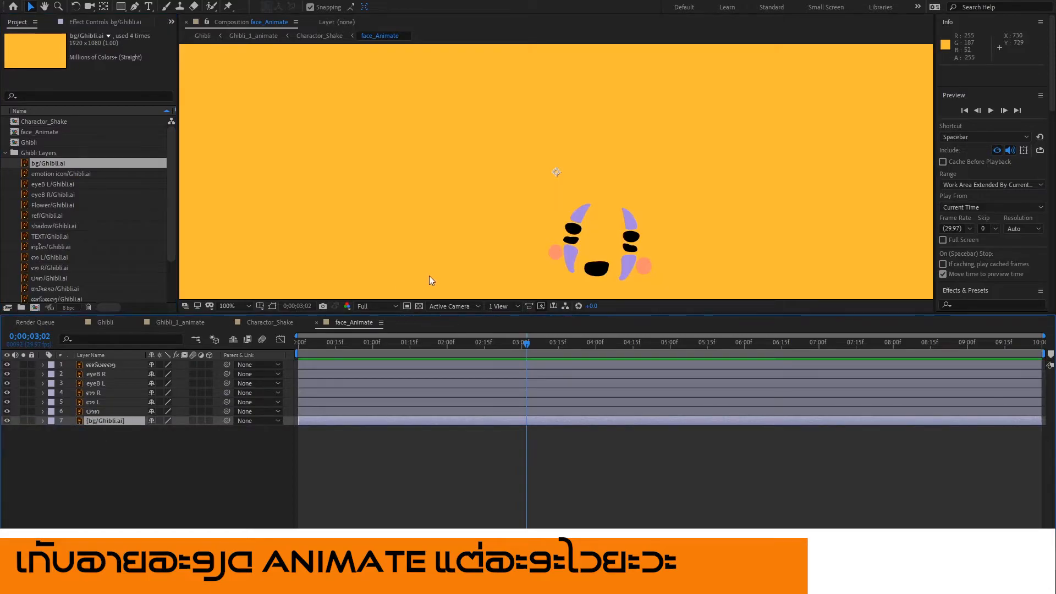
pyautogui.click(94, 412)
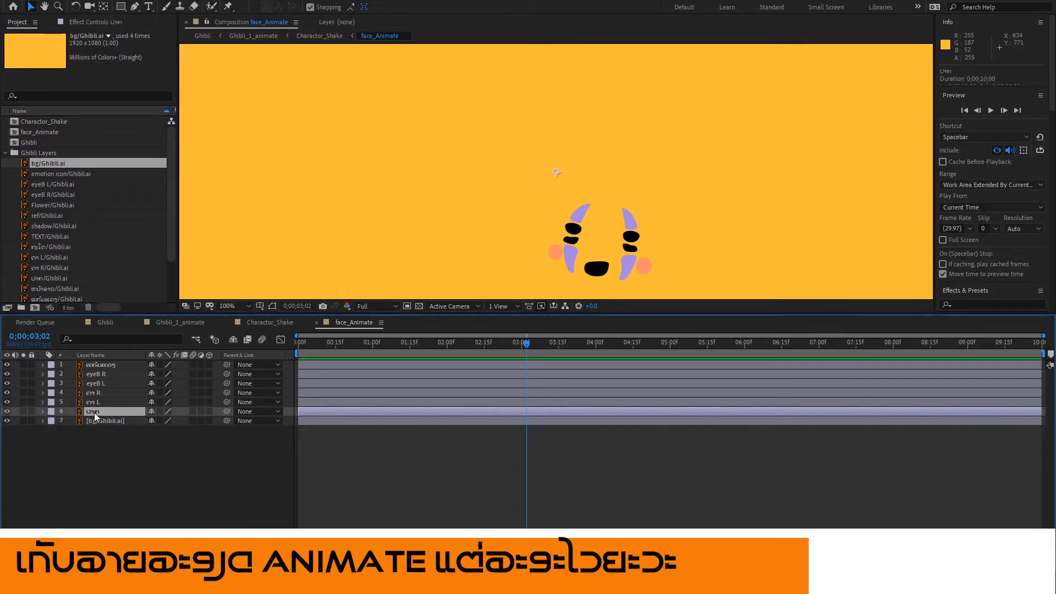
# Keyframe the mouth layer's Scale at 100% at 0;00;03;02 and again at 0;00;04;11.
pyautogui.click(7, 412)
pyautogui.click(8, 411)
pyautogui.press('s')
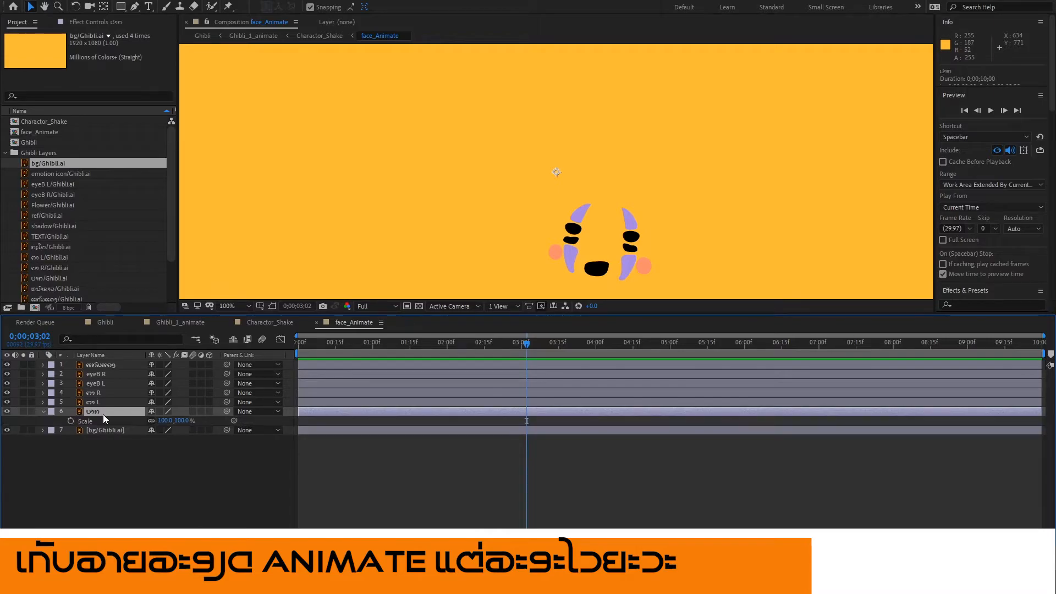
pyautogui.click(70, 420)
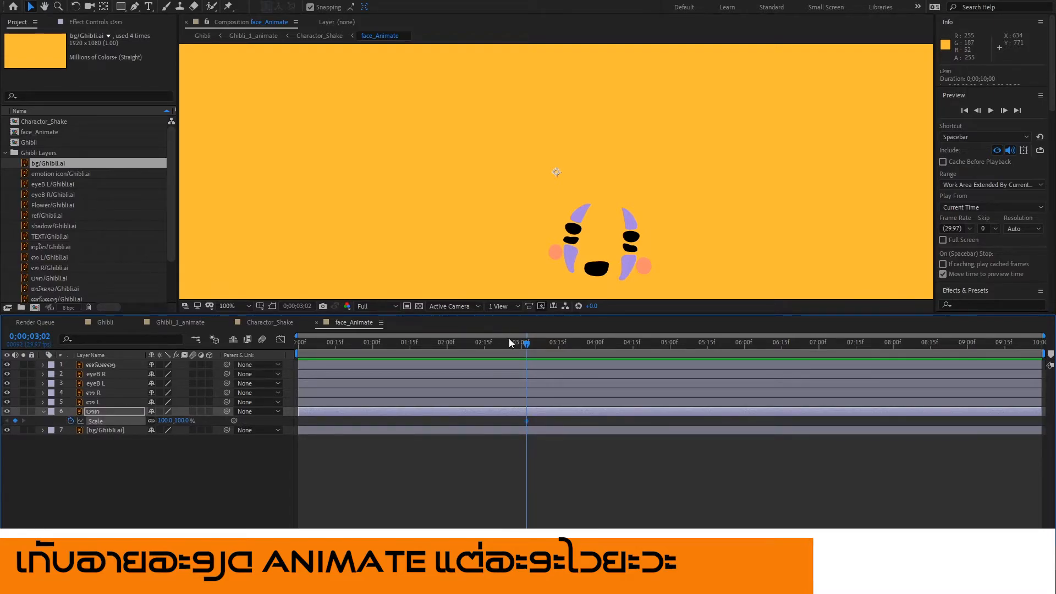
pyautogui.moveTo(530, 343); pyautogui.dragTo(622, 348)
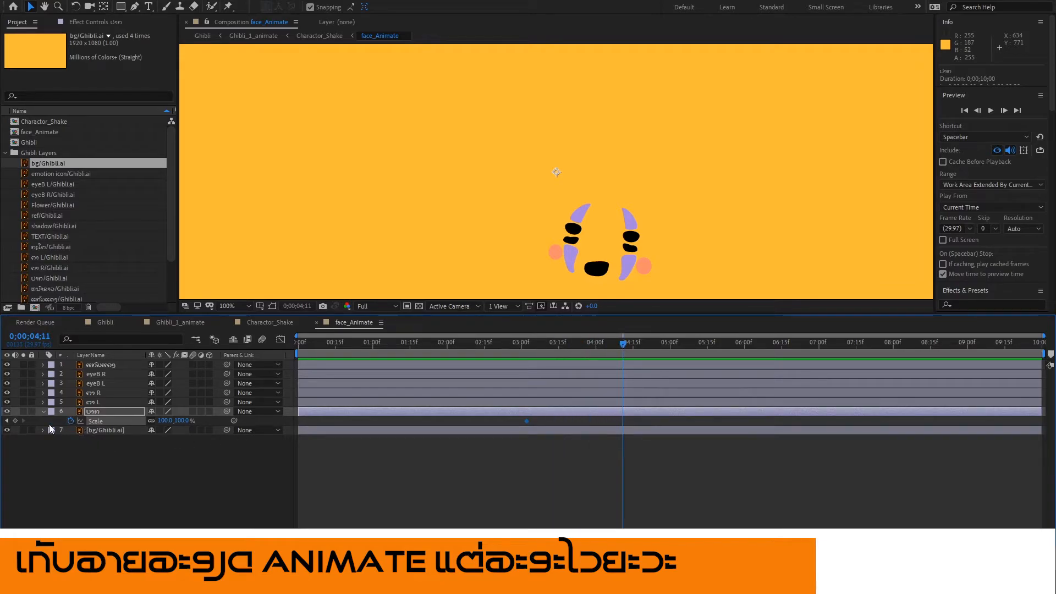
pyautogui.click(14, 421)
pyautogui.moveTo(607, 344); pyautogui.dragTo(536, 357)
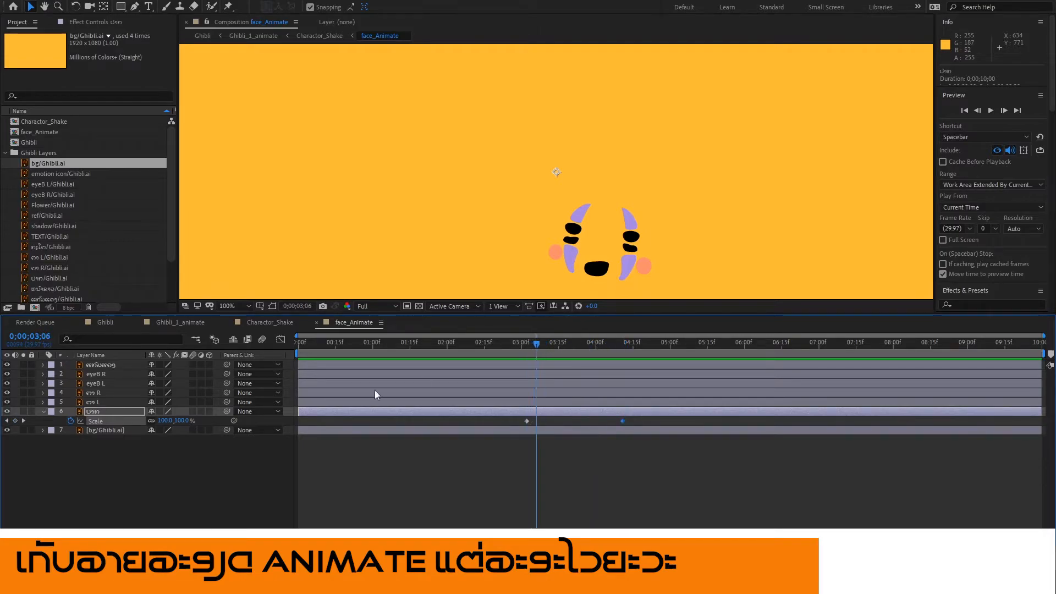
pyautogui.moveTo(163, 421); pyautogui.dragTo(175, 422)
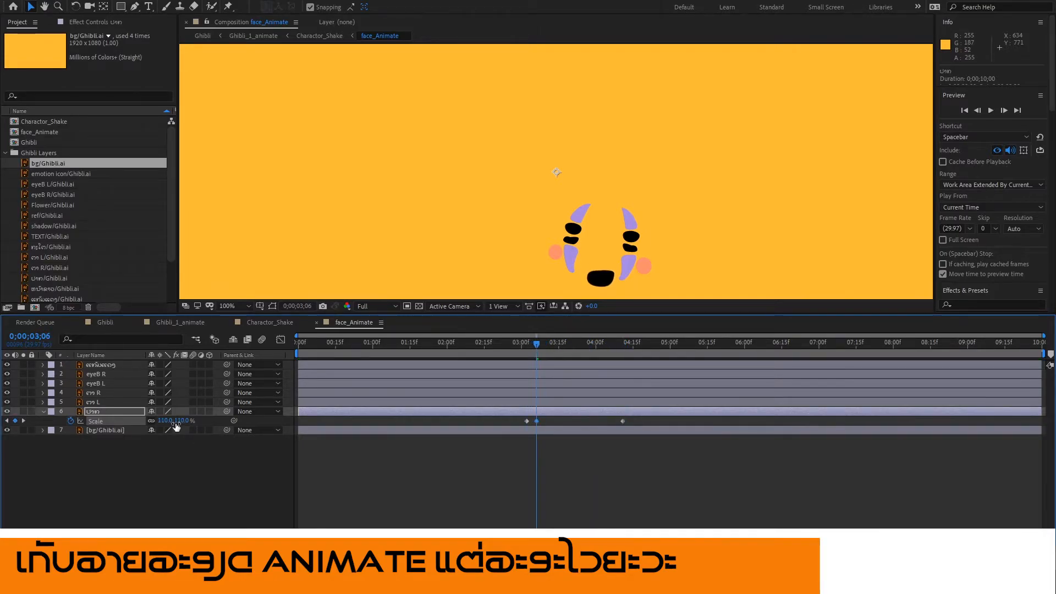
pyautogui.hotkey('ctrl', 'z')
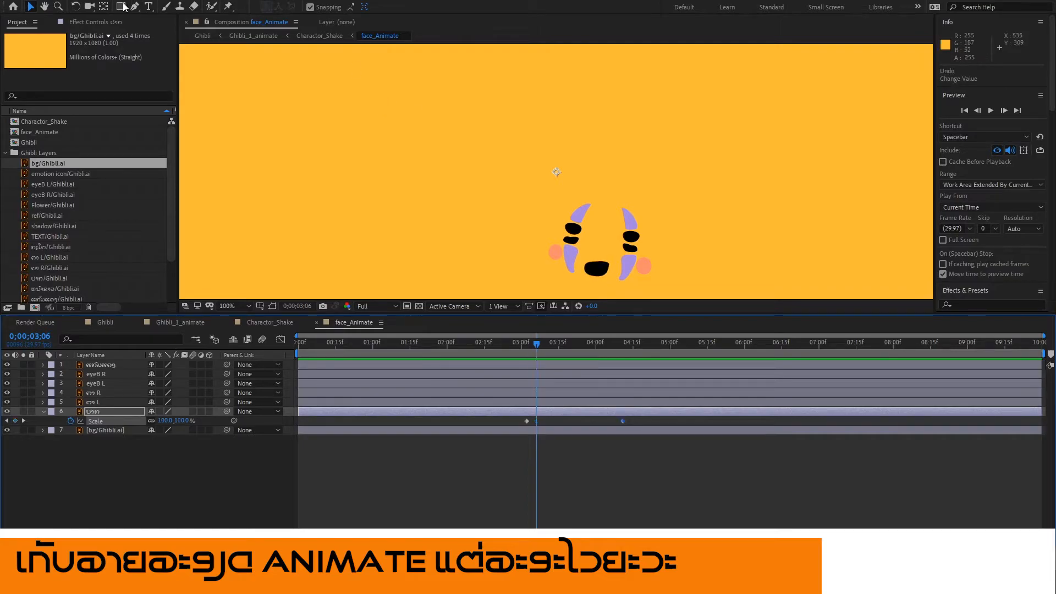
# Move the mouth layer's anchor point to the mouth's centre and enlarge its Scale to 130% at 0;00;03;06.
pyautogui.click(103, 8)
pyautogui.moveTo(558, 174); pyautogui.dragTo(600, 269)
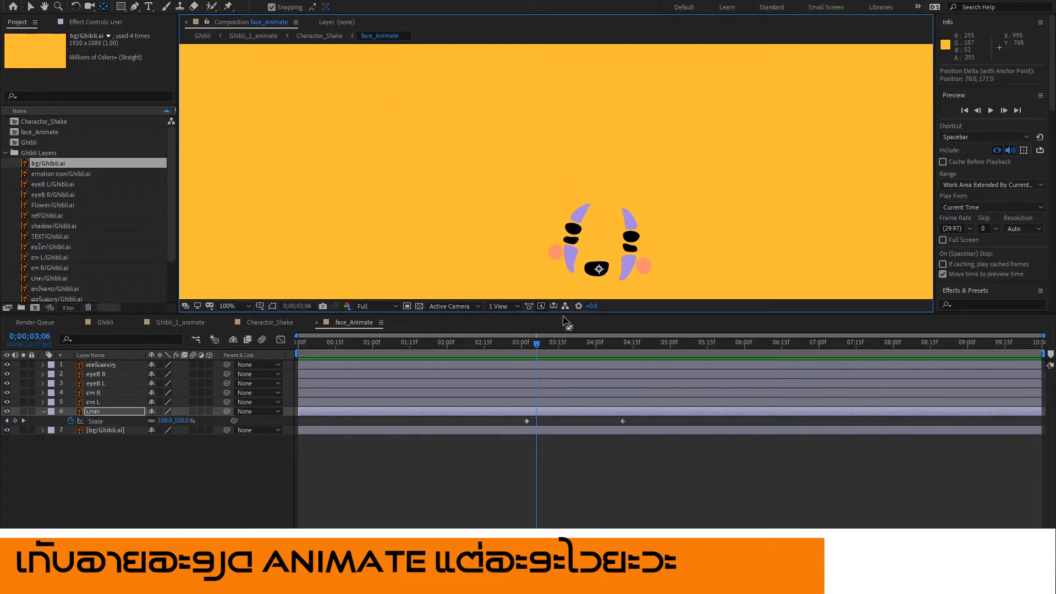
pyautogui.moveTo(529, 346)
pyautogui.mouseDown()
pyautogui.moveTo(520, 345)
pyautogui.moveTo(616, 356)
pyautogui.moveTo(519, 366)
pyautogui.moveTo(537, 364)
pyautogui.mouseUp()
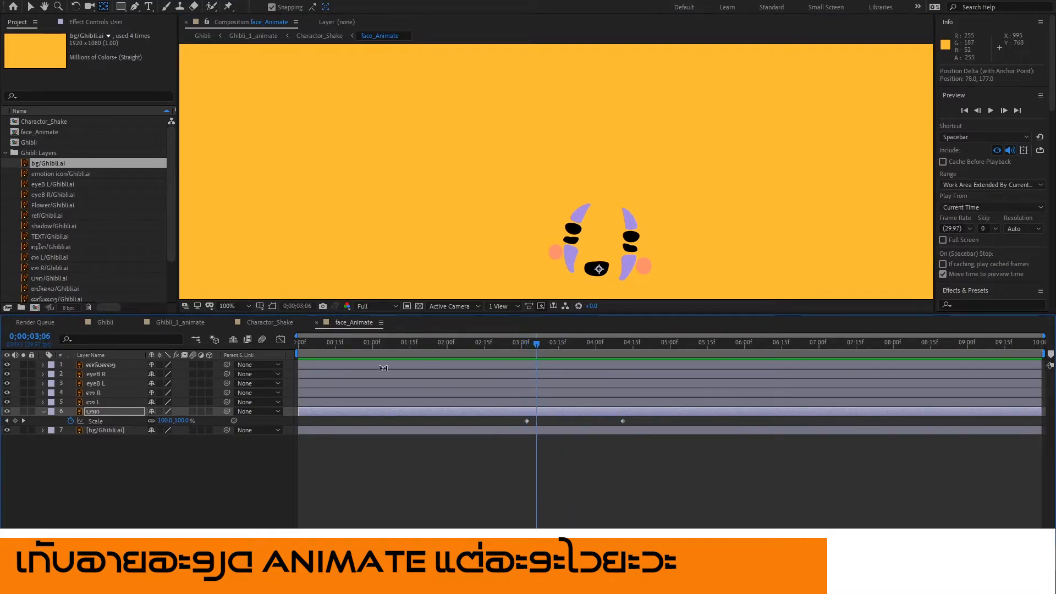
pyautogui.moveTo(159, 422); pyautogui.dragTo(180, 422)
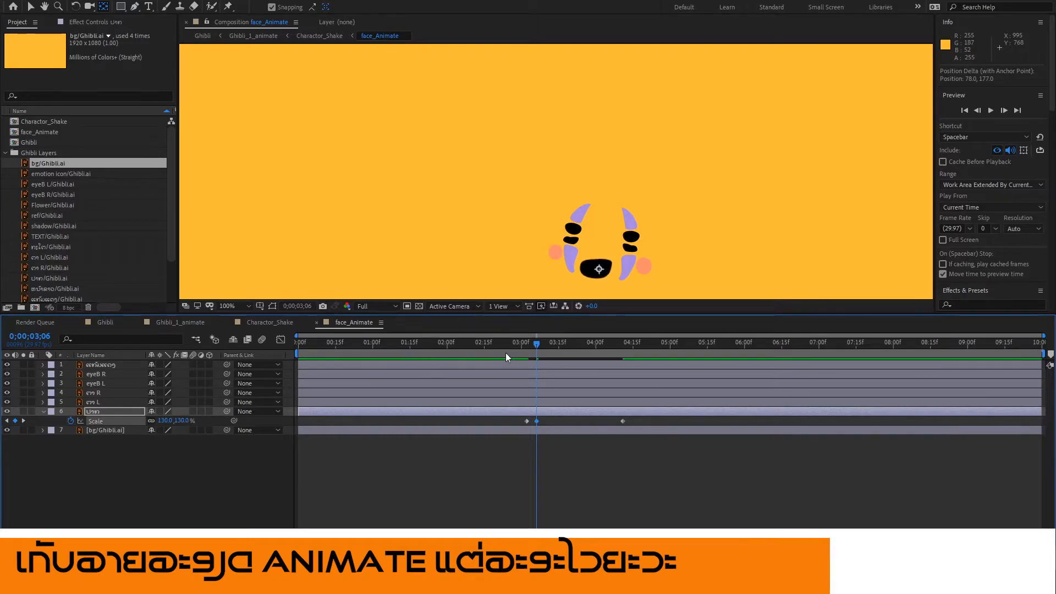
# Add a 130% Scale keyframe to the mouth shortly before its keyframe at 0;00;04;11, and preview the mouth animation.
pyautogui.moveTo(544, 348); pyautogui.dragTo(606, 353)
pyautogui.click(535, 347)
pyautogui.moveTo(536, 346); pyautogui.dragTo(608, 355)
pyautogui.click(165, 420)
pyautogui.write('130')
pyautogui.press('Return')
pyautogui.click(496, 339)
pyautogui.press('space')
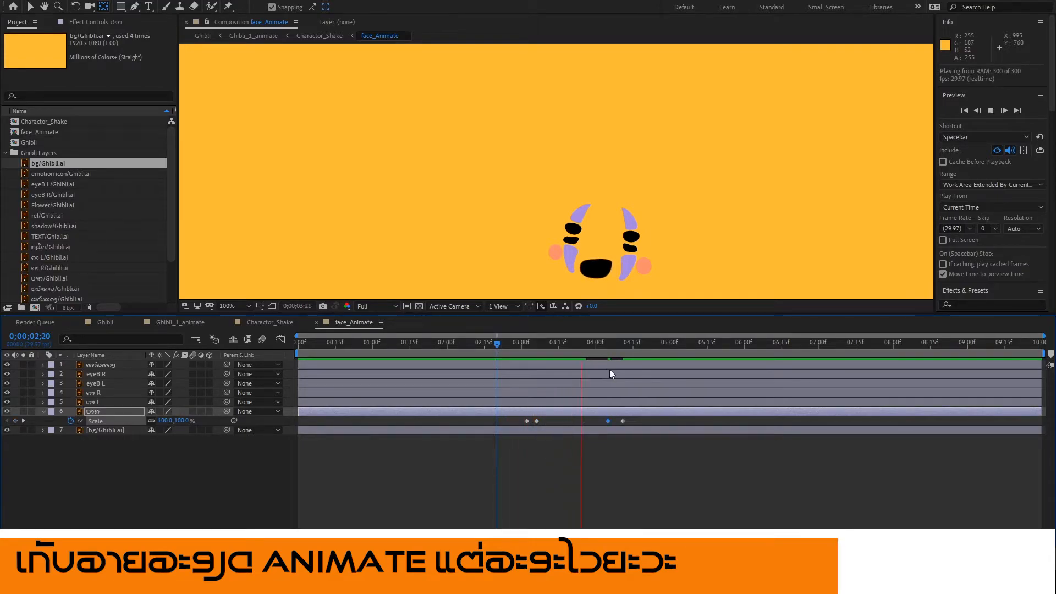
pyautogui.press('space')
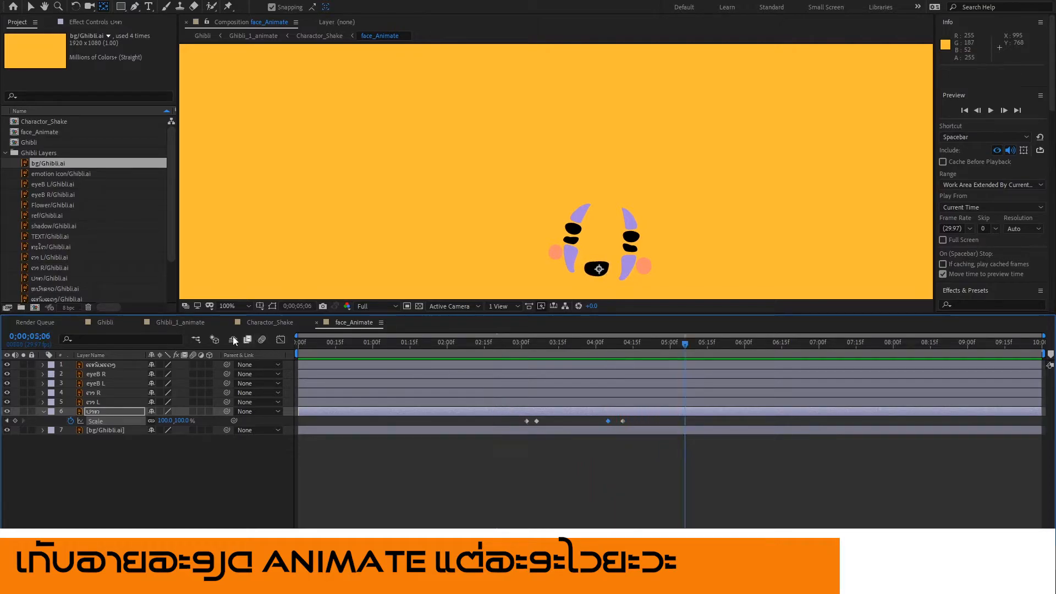
# Open Charactor_Shake and Ghibli_1_animate and preview the face animation in Ghibli_1_animate.
pyautogui.click(260, 321)
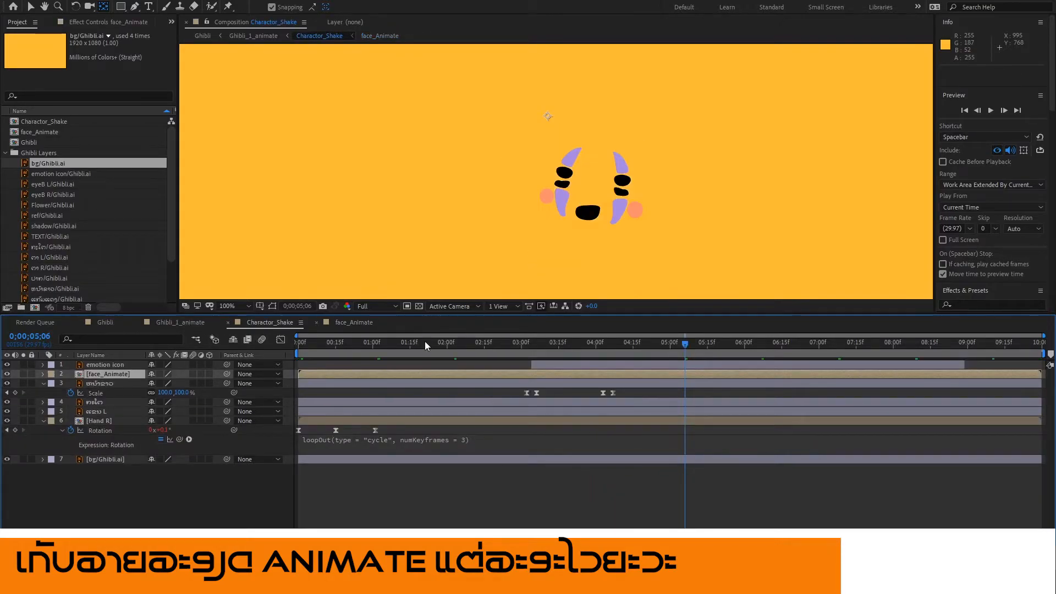
pyautogui.click(198, 322)
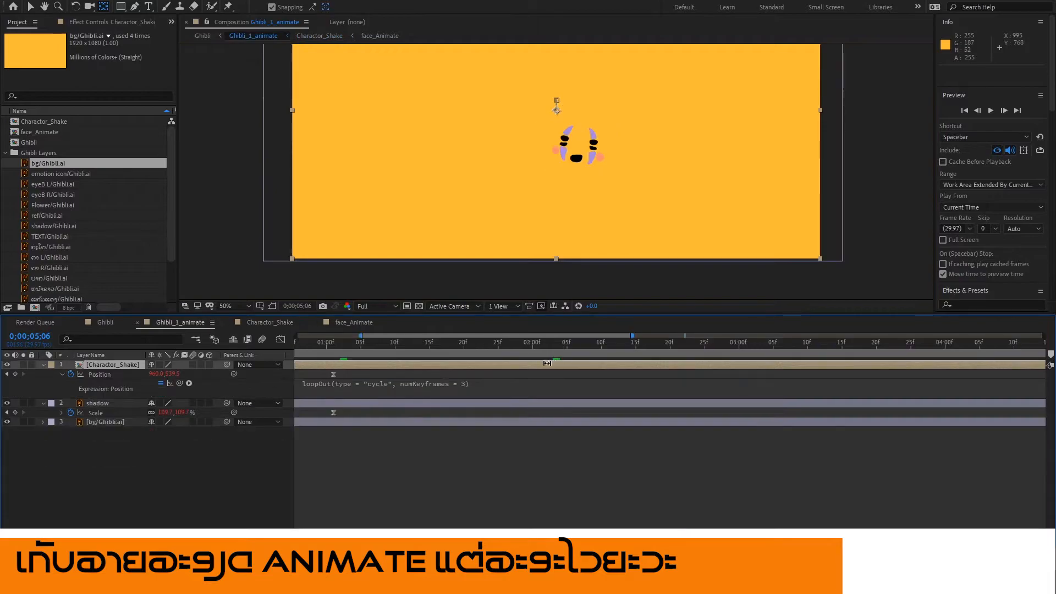
pyautogui.click(366, 341)
pyautogui.press('space')
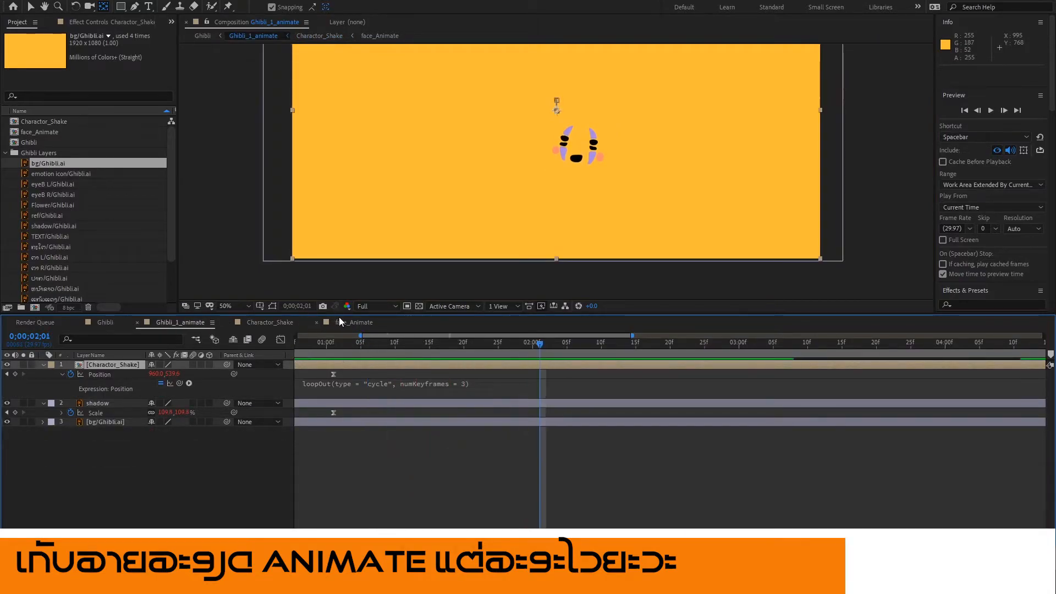
# Hide the bg/Ghibli.ai layer in face_Animate and preview the whole character in Charactor_Shake.
pyautogui.click(350, 322)
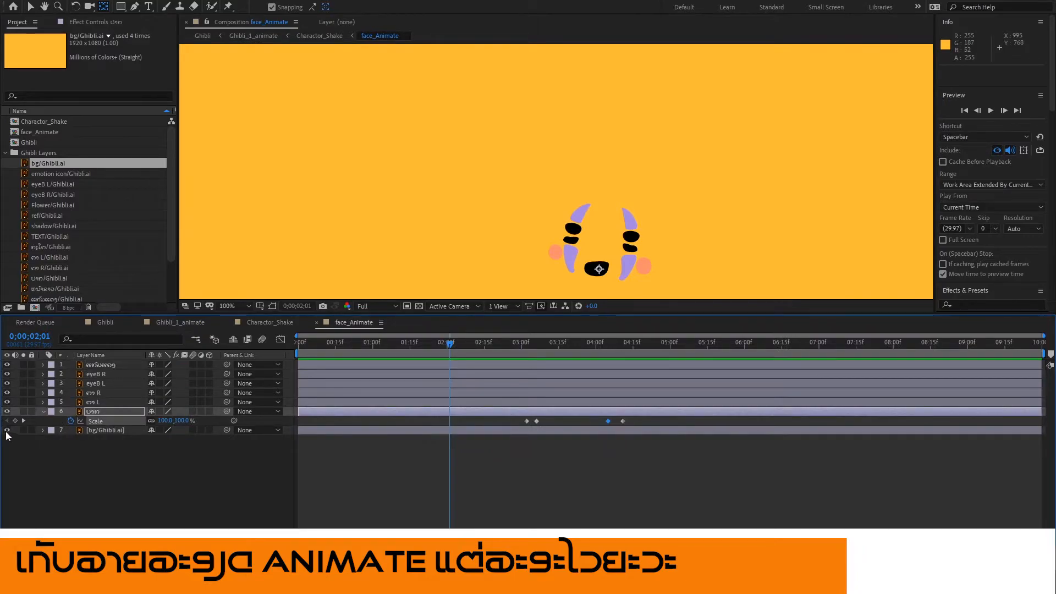
pyautogui.click(7, 431)
pyautogui.click(279, 326)
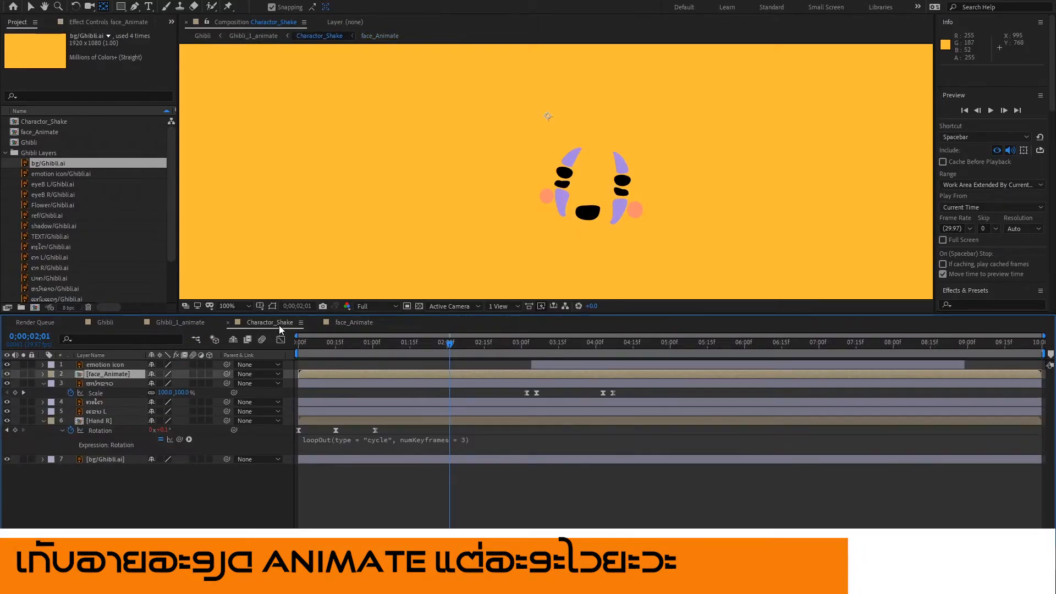
pyautogui.click(469, 342)
pyautogui.press('space')
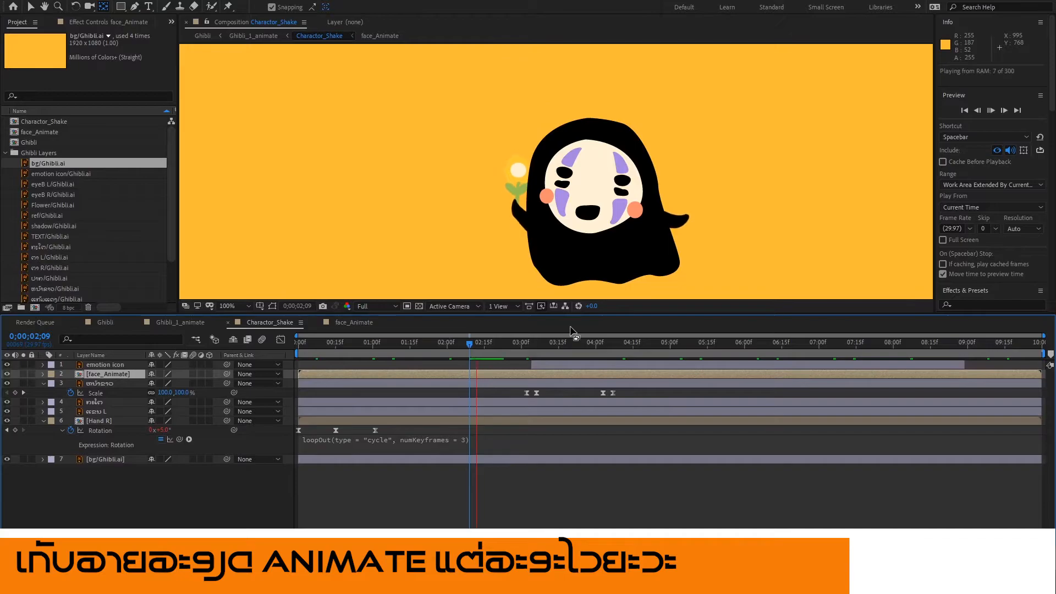
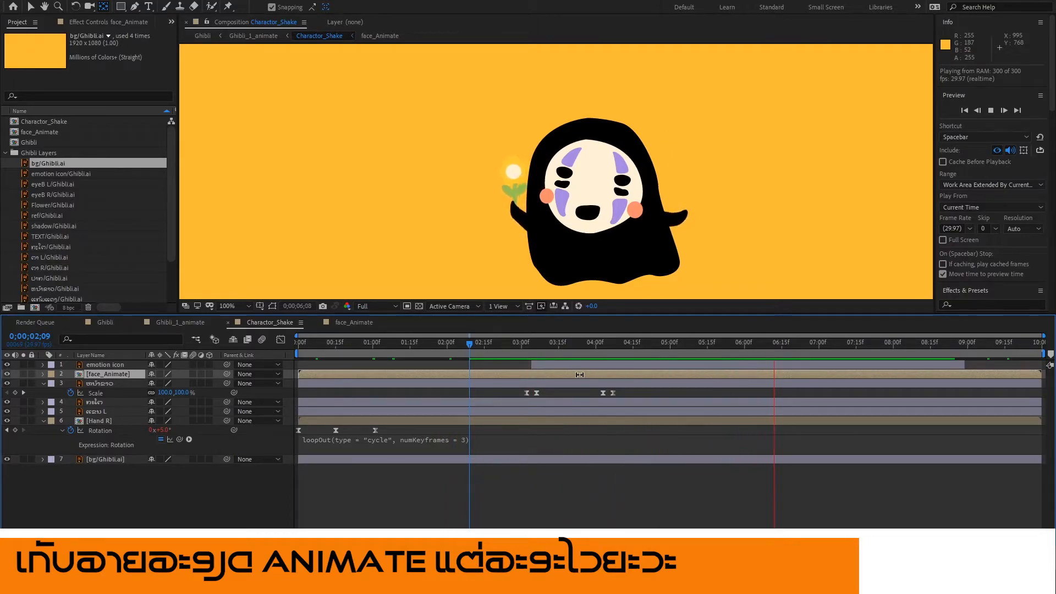
# Scrub through Charactor_Shake and the main Ghibli composition, stopping at 0;00;08;17, to examine the character's movement.
pyautogui.moveTo(491, 348); pyautogui.dragTo(772, 362)
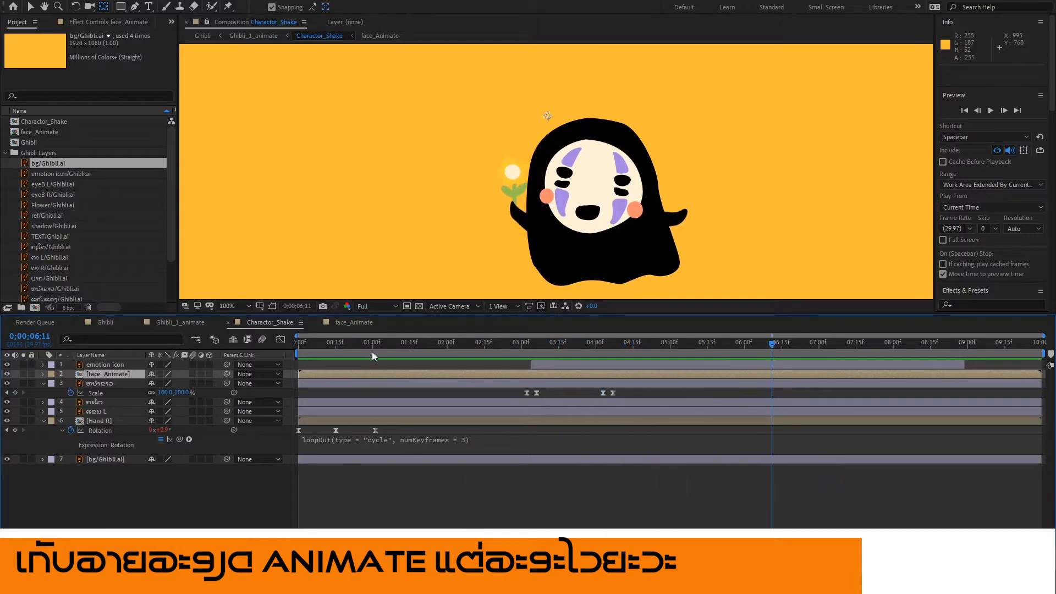
pyautogui.click(934, 342)
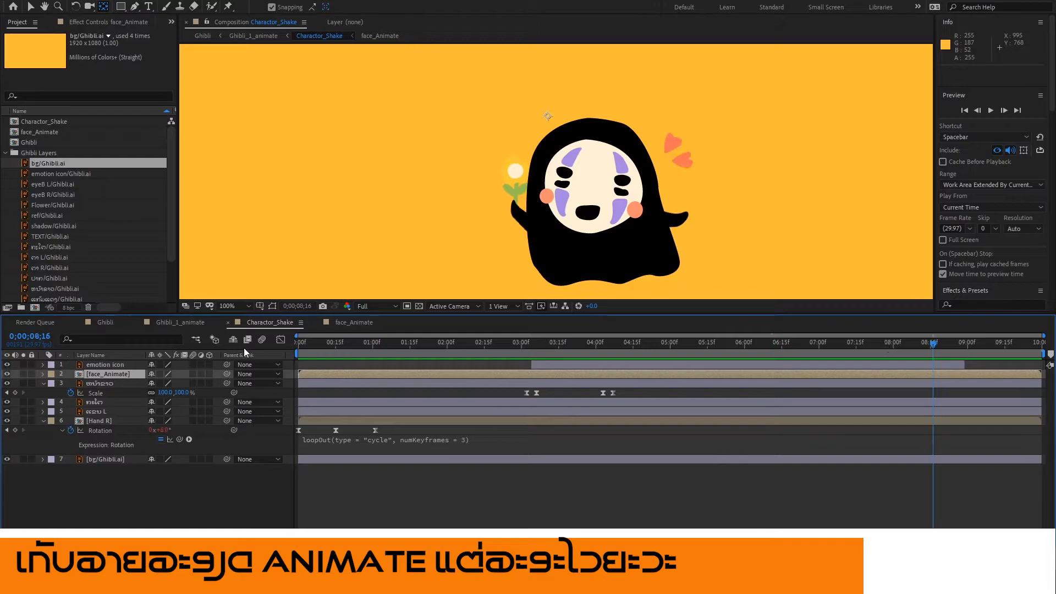
pyautogui.click(100, 321)
pyautogui.moveTo(622, 345); pyautogui.dragTo(937, 360)
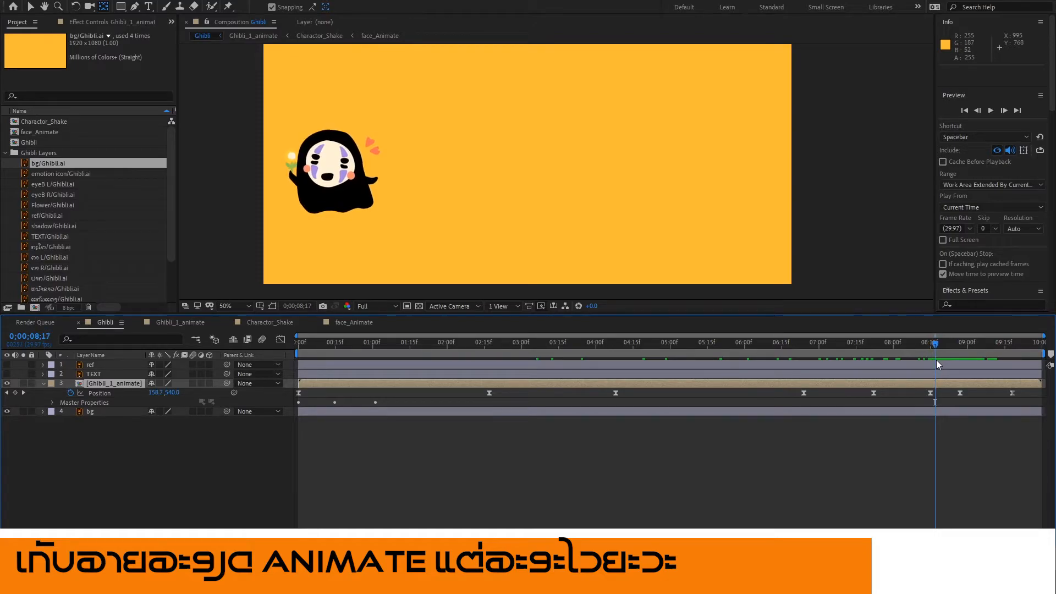
# Open face_Animate through the nested compositions at 0;00;08;17 and show its bg/Ghibli.ai layer again.
pyautogui.doubleClick(98, 383)
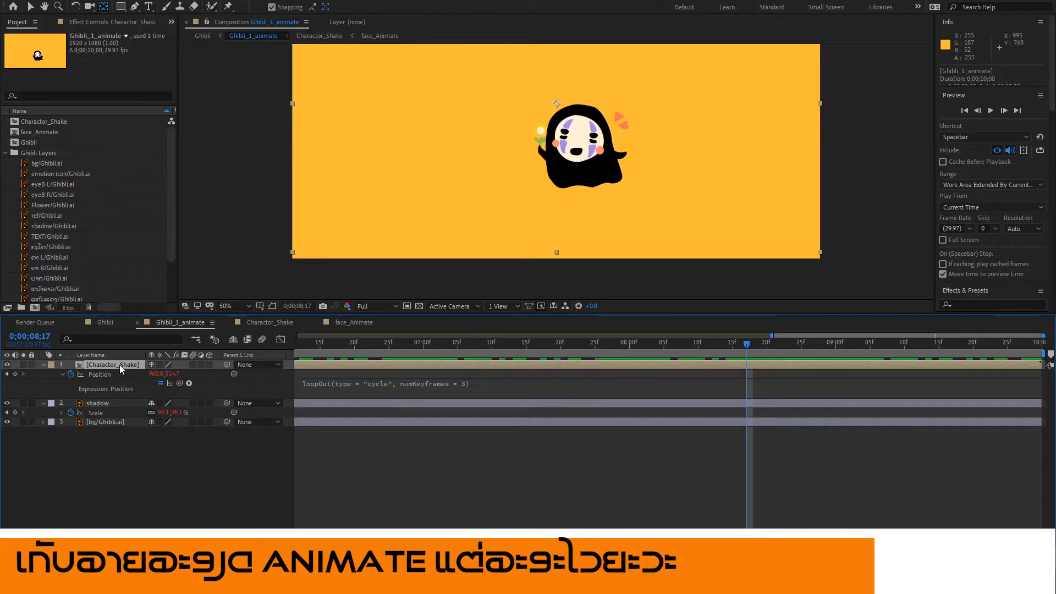
pyautogui.doubleClick(120, 365)
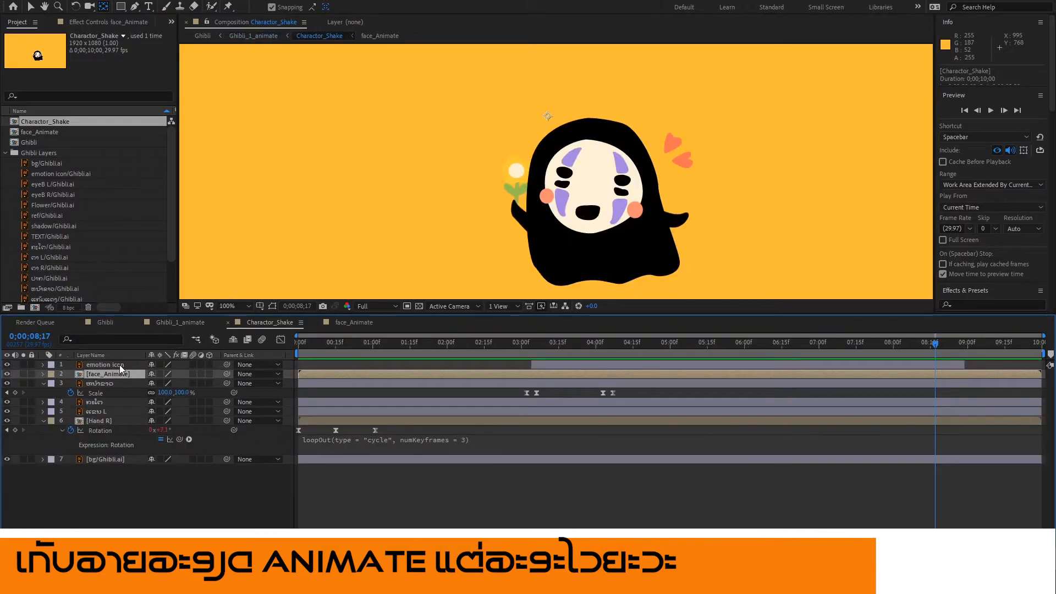
pyautogui.click(10, 373)
pyautogui.doubleClick(122, 374)
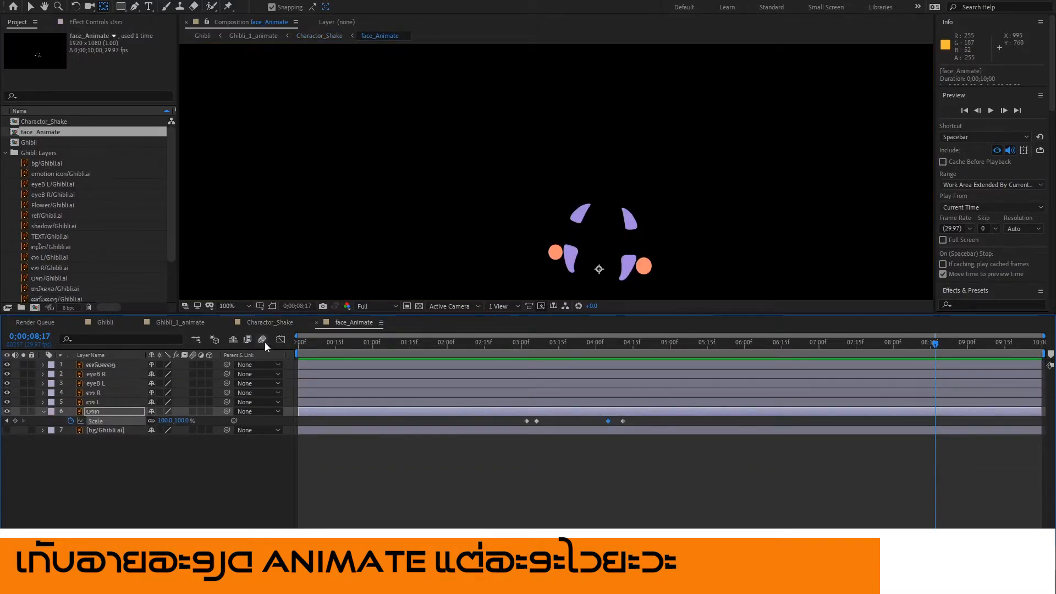
pyautogui.click(7, 430)
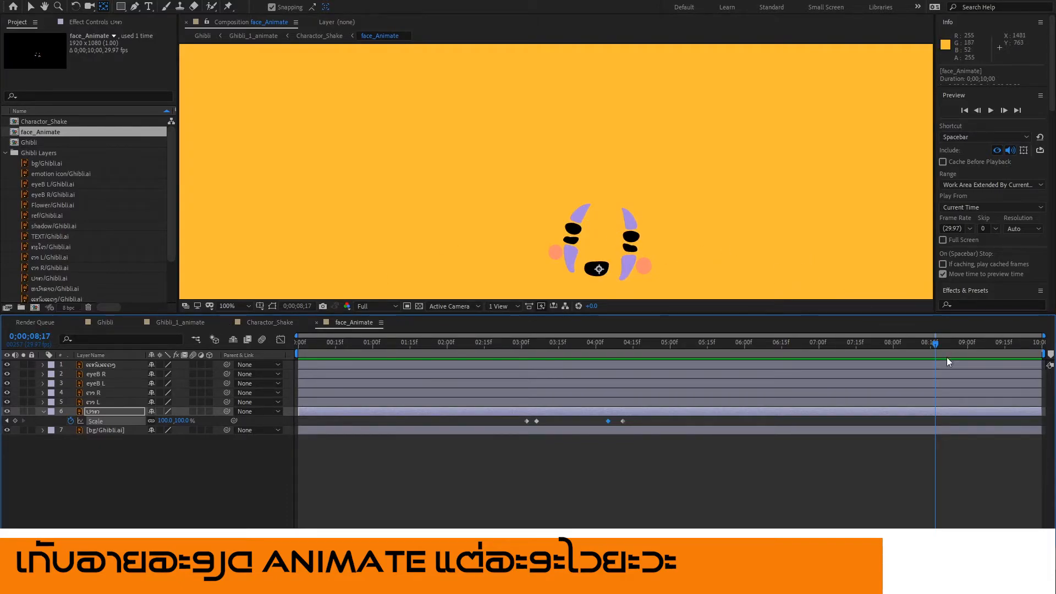
# Identify the R eye layer by toggling its visibility, and move its anchor point to the centre of that eye.
pyautogui.click(96, 393)
pyautogui.click(7, 392)
pyautogui.click(7, 392)
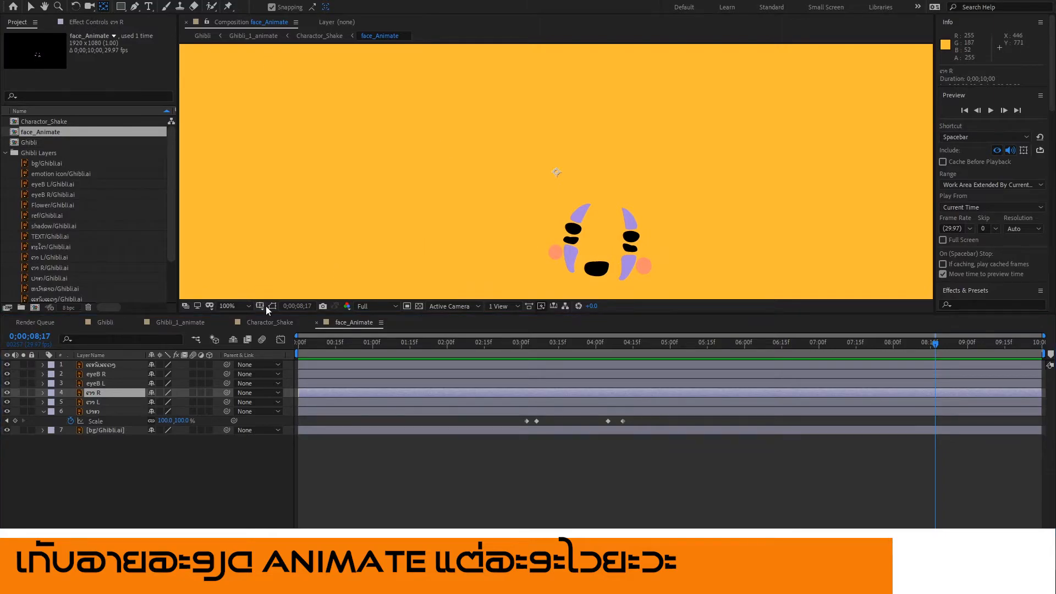
pyautogui.click(7, 392)
pyautogui.click(6, 393)
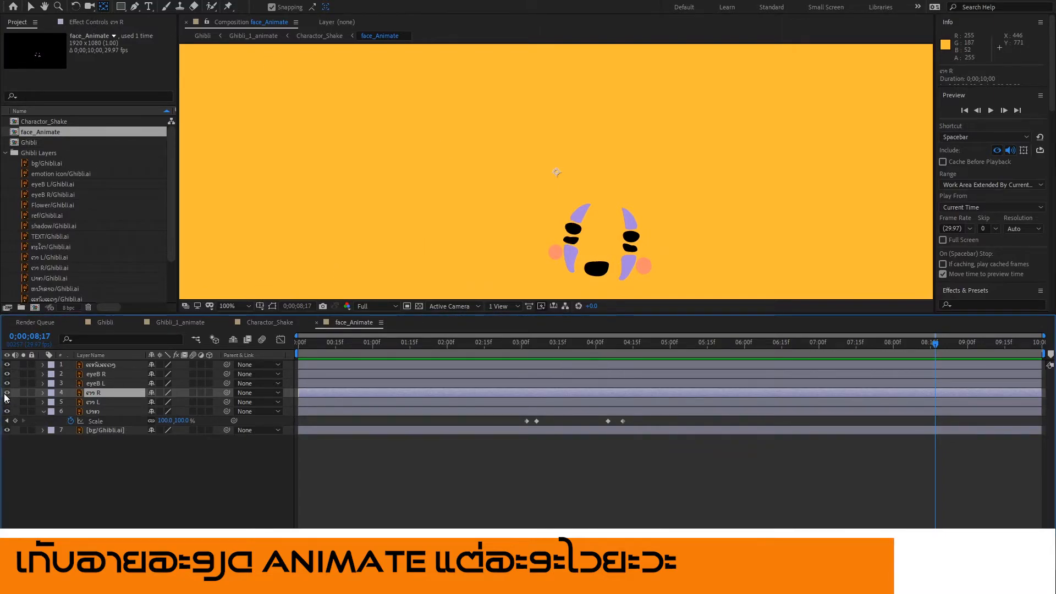
pyautogui.moveTo(557, 172); pyautogui.dragTo(574, 229)
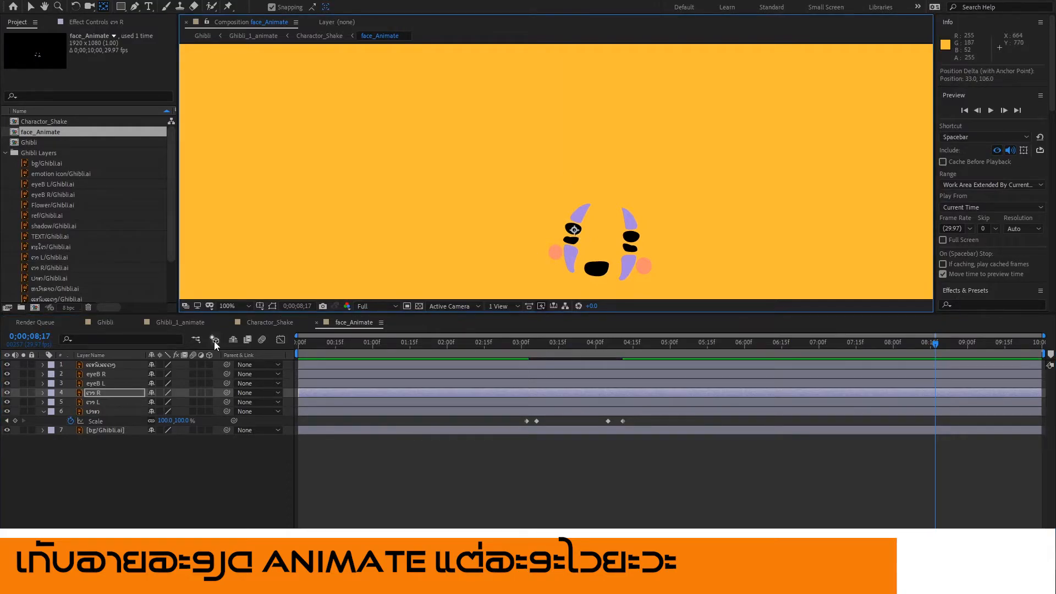
# Move the L eye layer's anchor point to the centre of its eye and toggle the layer's visibility to check it.
pyautogui.click(94, 404)
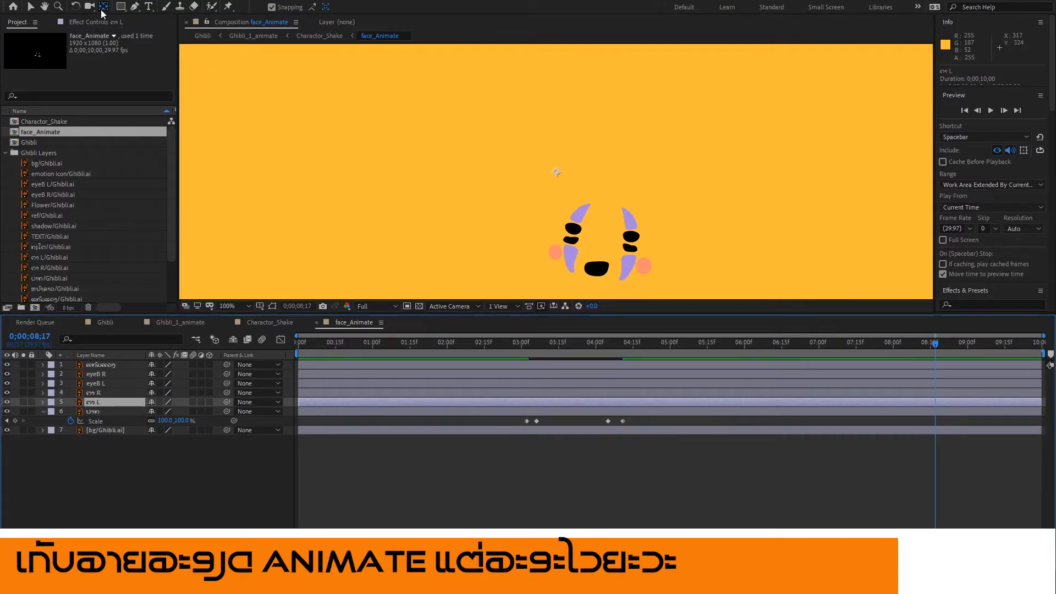
pyautogui.moveTo(557, 173); pyautogui.dragTo(633, 241)
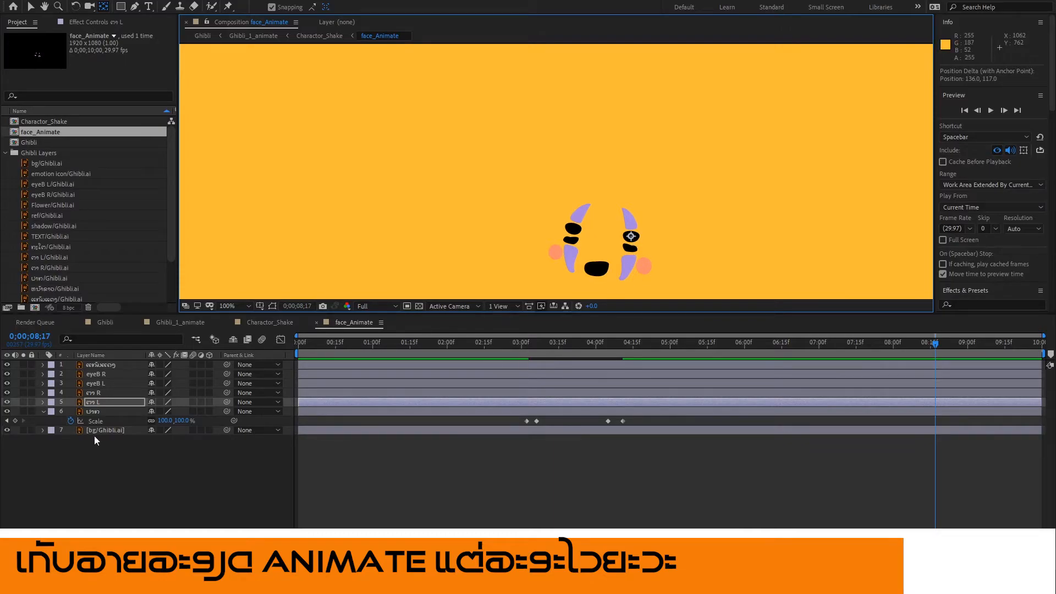
pyautogui.click(7, 402)
pyautogui.click(7, 402)
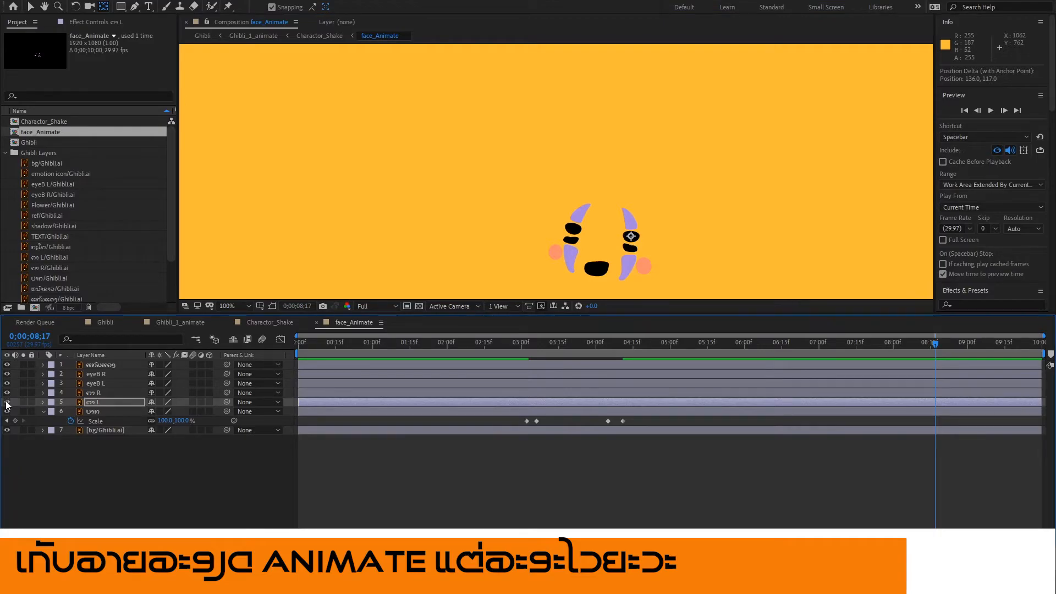
pyautogui.click(7, 402)
pyautogui.click(7, 402)
# Animate a blink on the L eye layer with Scale keyframes at 0;00;08;17 and 0;00;08;23, plus a reduced scale between them.
pyautogui.click(100, 404)
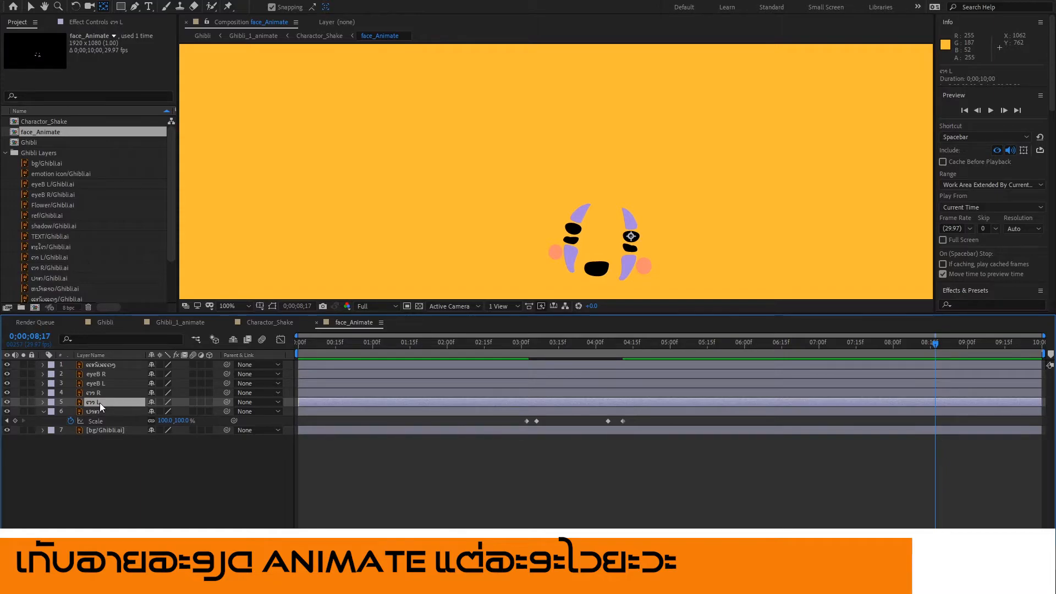
pyautogui.press('s')
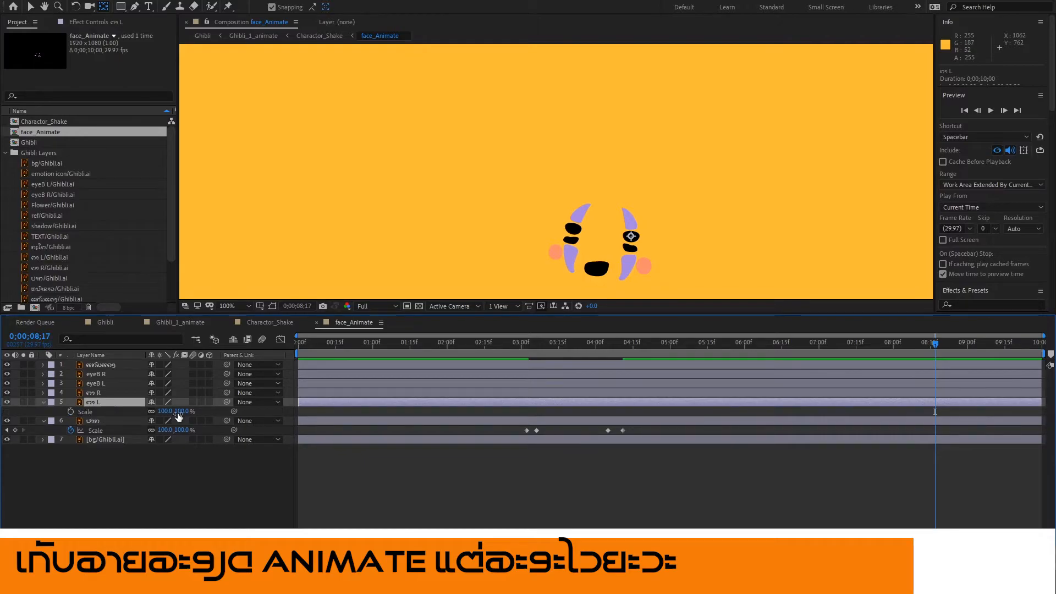
pyautogui.click(71, 412)
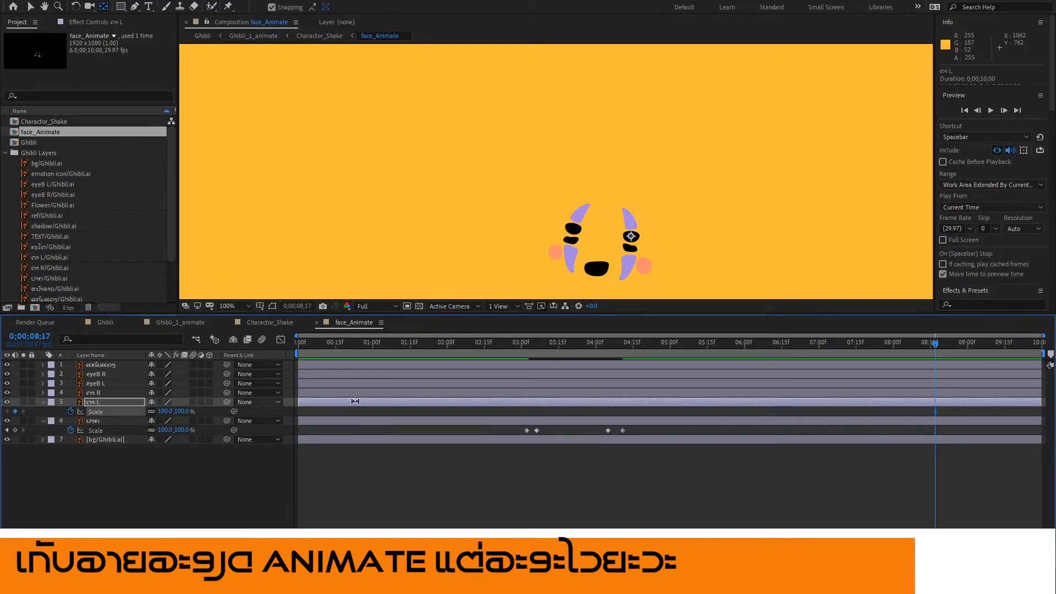
pyautogui.moveTo(936, 344); pyautogui.dragTo(952, 342)
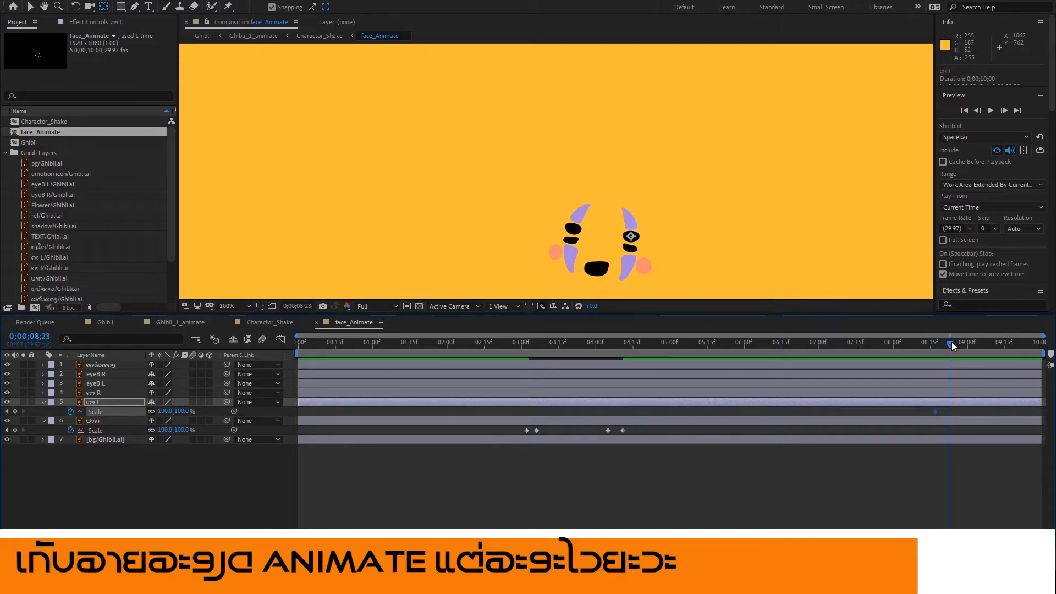
pyautogui.click(15, 411)
pyautogui.moveTo(945, 345); pyautogui.dragTo(940, 345)
pyautogui.moveTo(166, 411); pyautogui.dragTo(141, 417)
# Preview the L eye's blink in face_Animate from about 0;00;08;05 and return to the start of the timeline.
pyautogui.click(905, 344)
pyautogui.press('space')
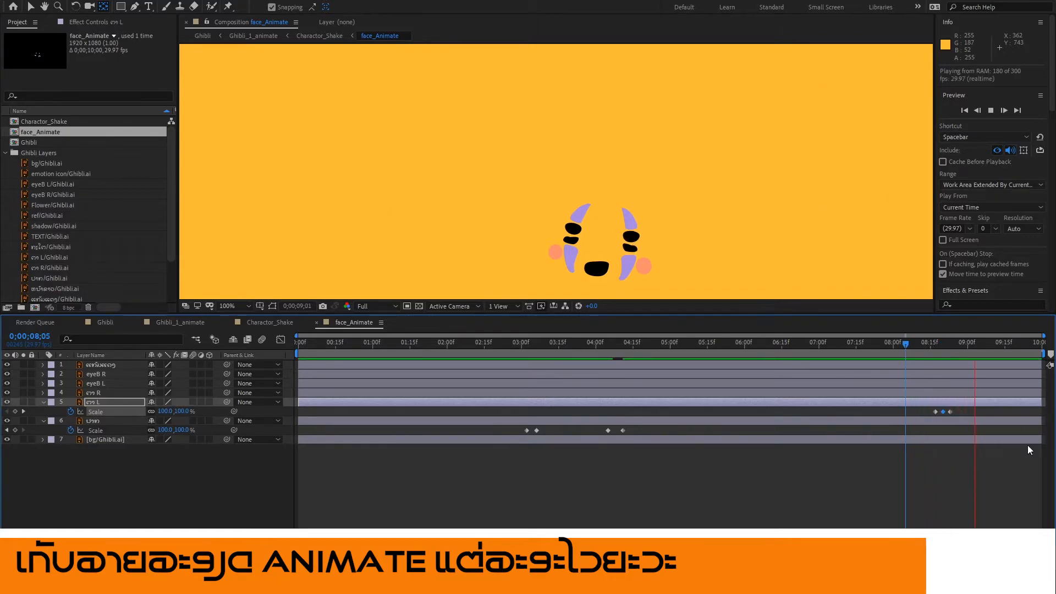
pyautogui.moveTo(909, 342)
pyautogui.mouseDown()
pyautogui.moveTo(965, 355)
pyautogui.moveTo(927, 362)
pyautogui.moveTo(909, 344)
pyautogui.mouseUp()
pyautogui.press('space')
pyautogui.press('space')
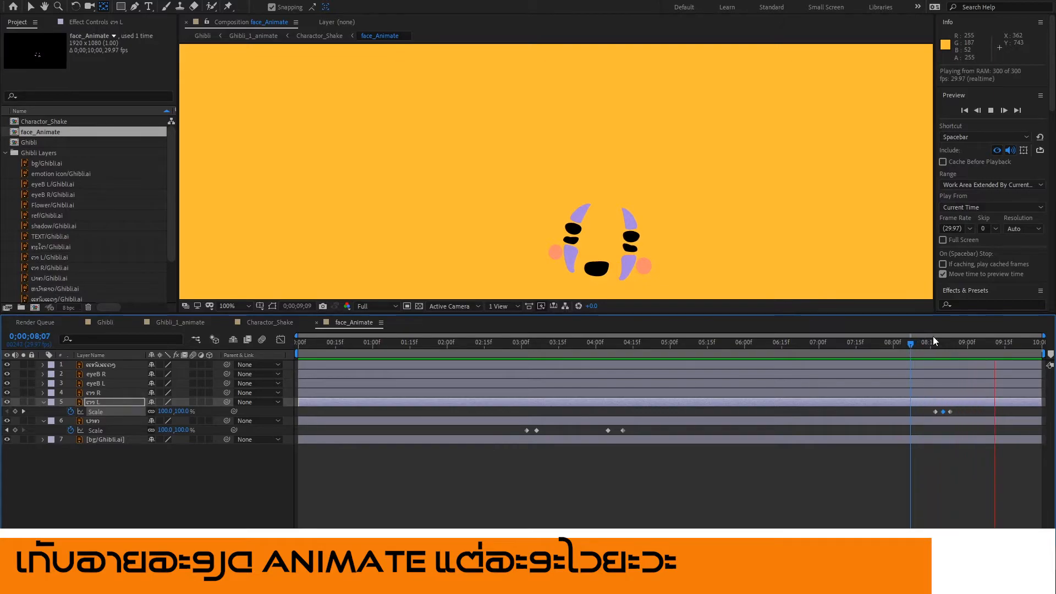
pyautogui.press('space')
pyautogui.press('Home')
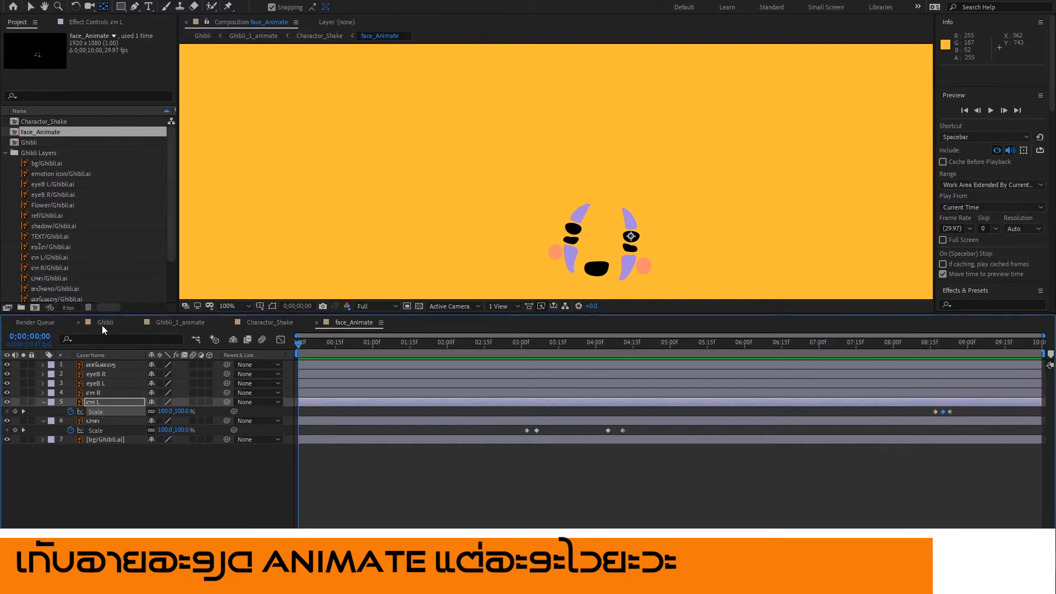
# Preview the main Ghibli composition and hide the bg/Ghibli.ai layer inside face_Animate.
pyautogui.click(104, 322)
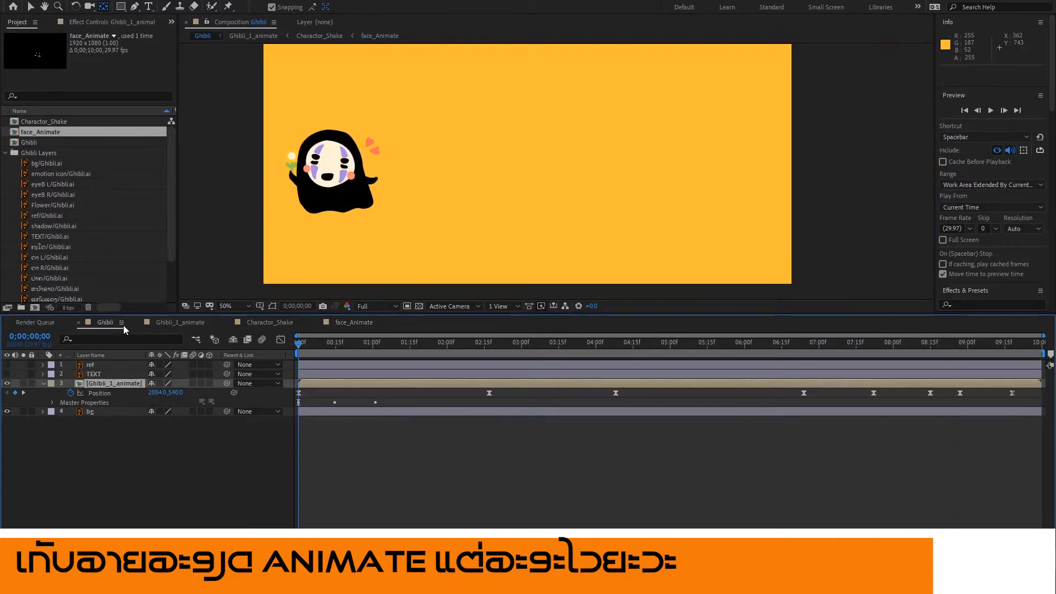
pyautogui.press('space')
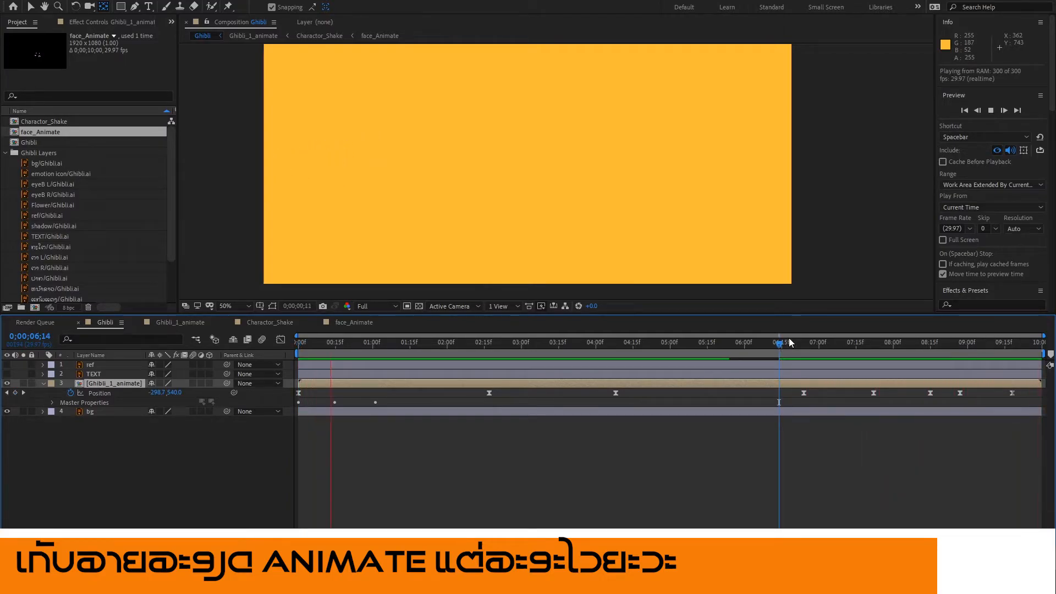
pyautogui.click(353, 324)
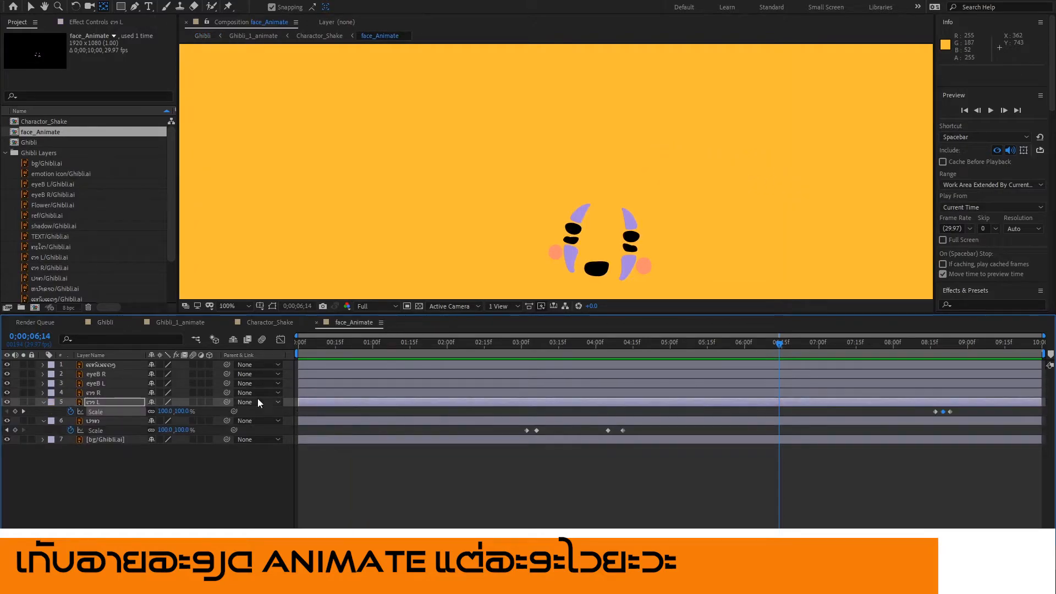
pyautogui.click(8, 439)
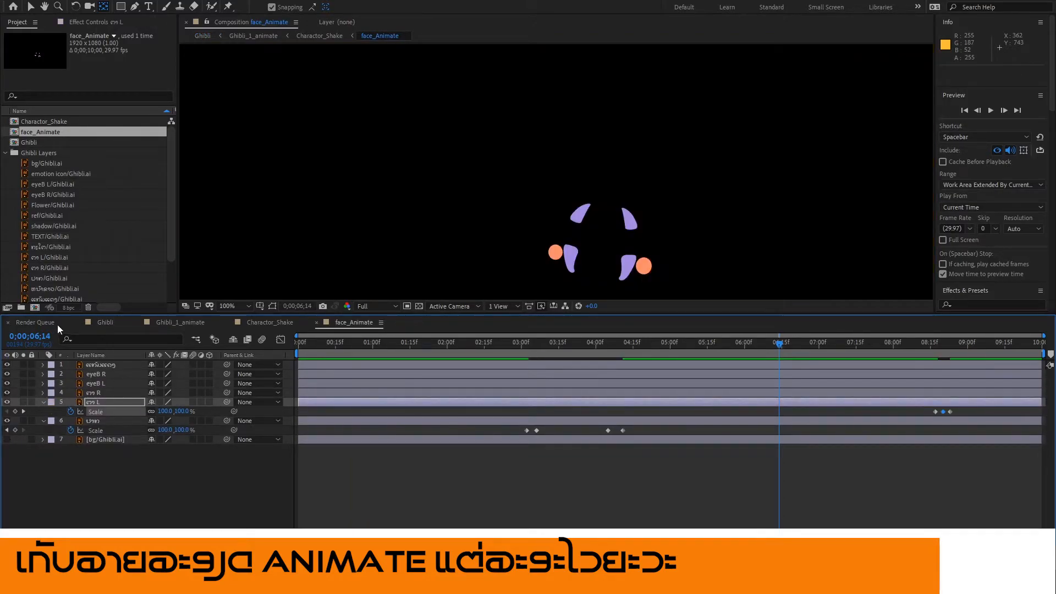
# Play the main Ghibli composition from the start, stop at 0;00;02;15, and save the project.
pyautogui.click(108, 322)
pyautogui.moveTo(347, 351); pyautogui.dragTo(278, 348)
pyautogui.press('space')
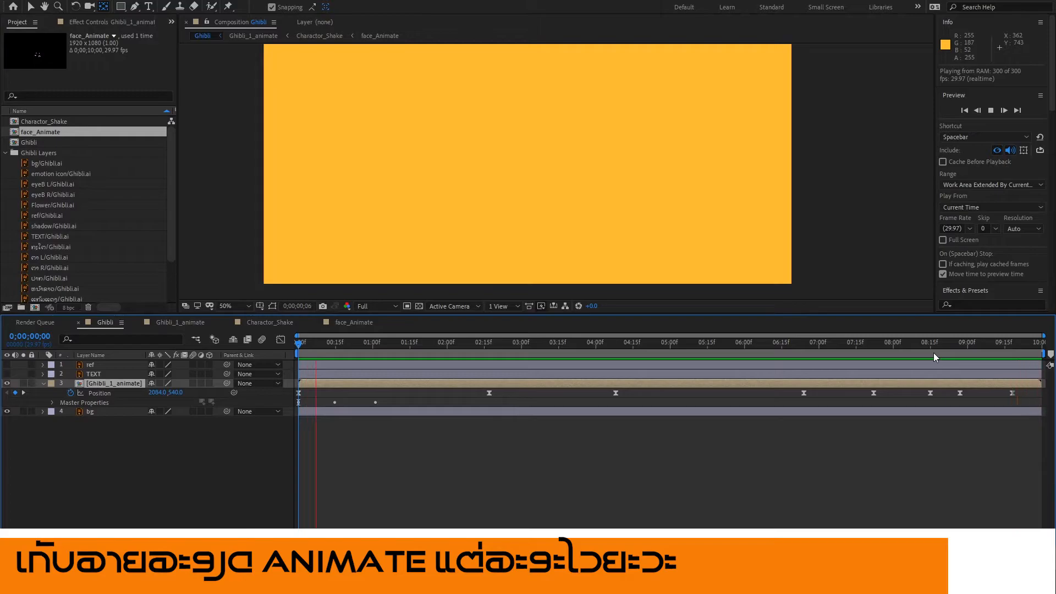
pyautogui.scroll(-2, 630, 112)
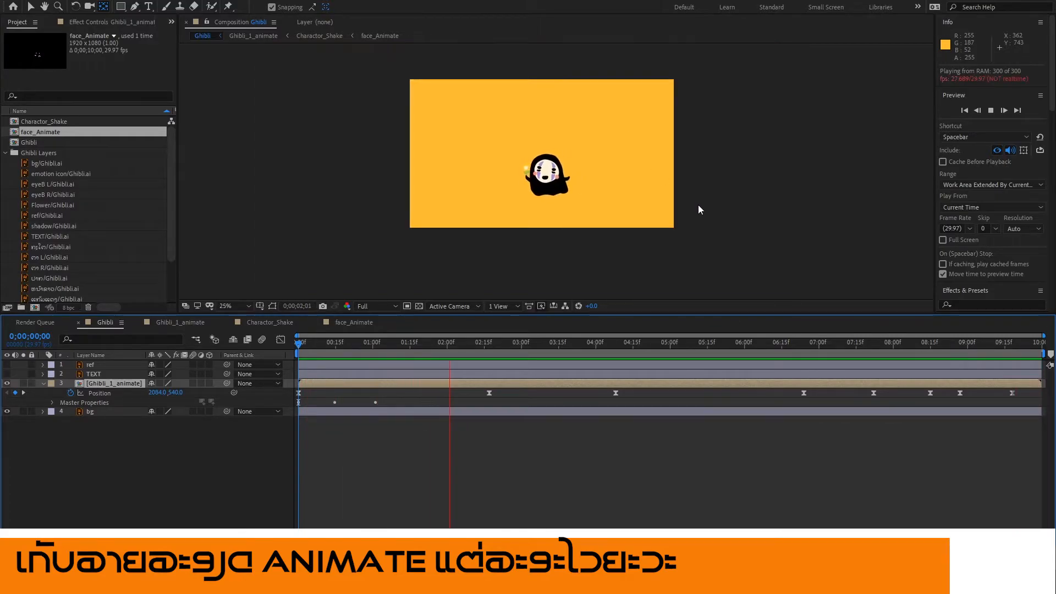
pyautogui.press('space')
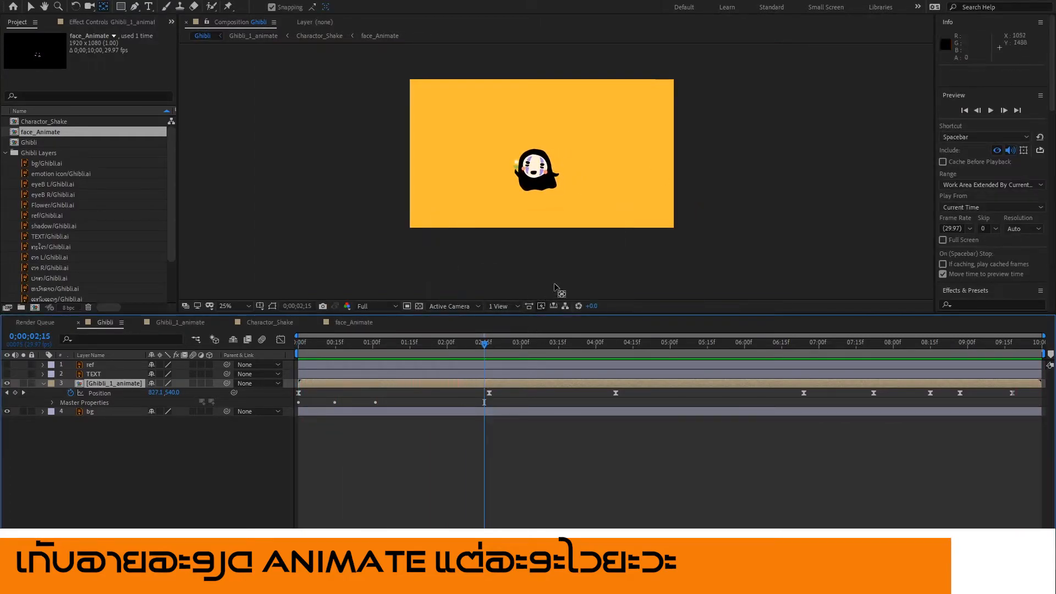
pyautogui.click(555, 284)
pyautogui.hotkey('ctrl', 's')
pyautogui.moveTo(539, 343); pyautogui.dragTo(484, 345)
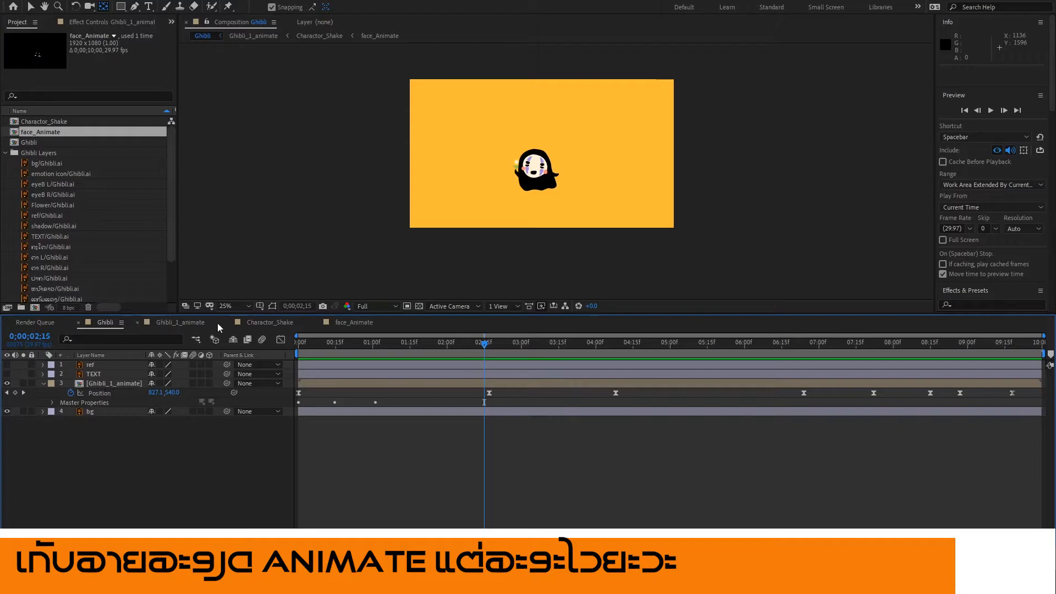
# Inspect the layers of Charactor_Shake and Ghibli_1_animate, toggling the Charactor_Shake layer's visibility to see what it contains.
pyautogui.click(268, 323)
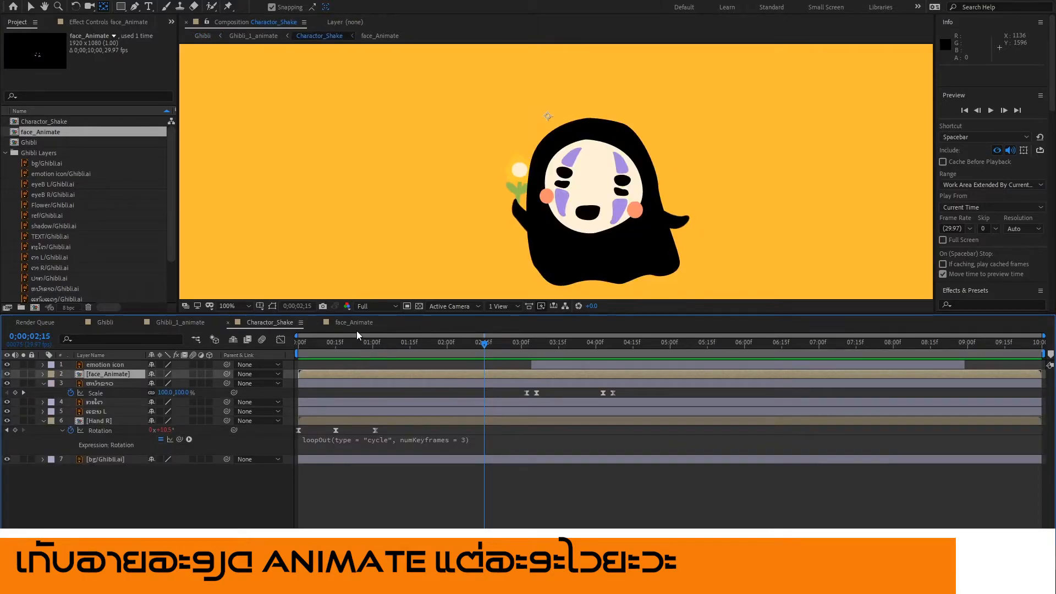
pyautogui.click(7, 459)
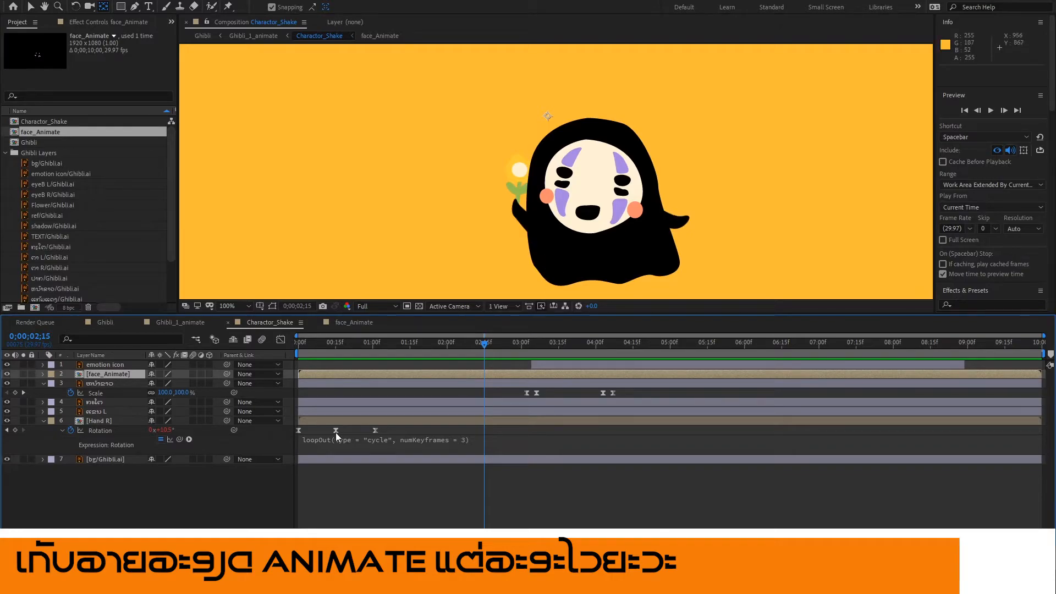
pyautogui.click(98, 421)
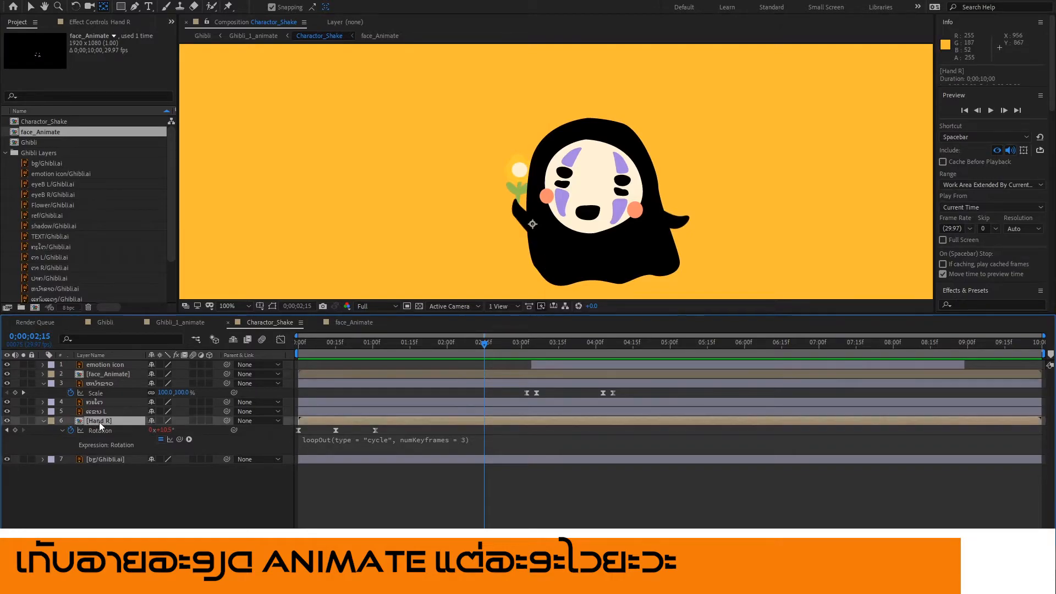
pyautogui.click(117, 459)
pyautogui.click(108, 420)
pyautogui.click(104, 411)
pyautogui.click(190, 324)
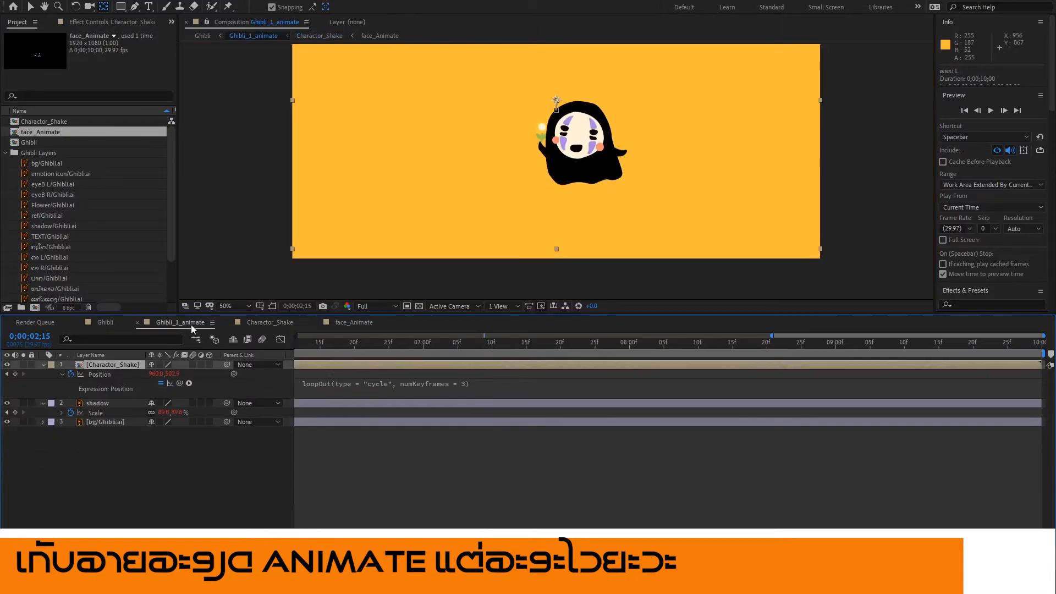
pyautogui.click(96, 406)
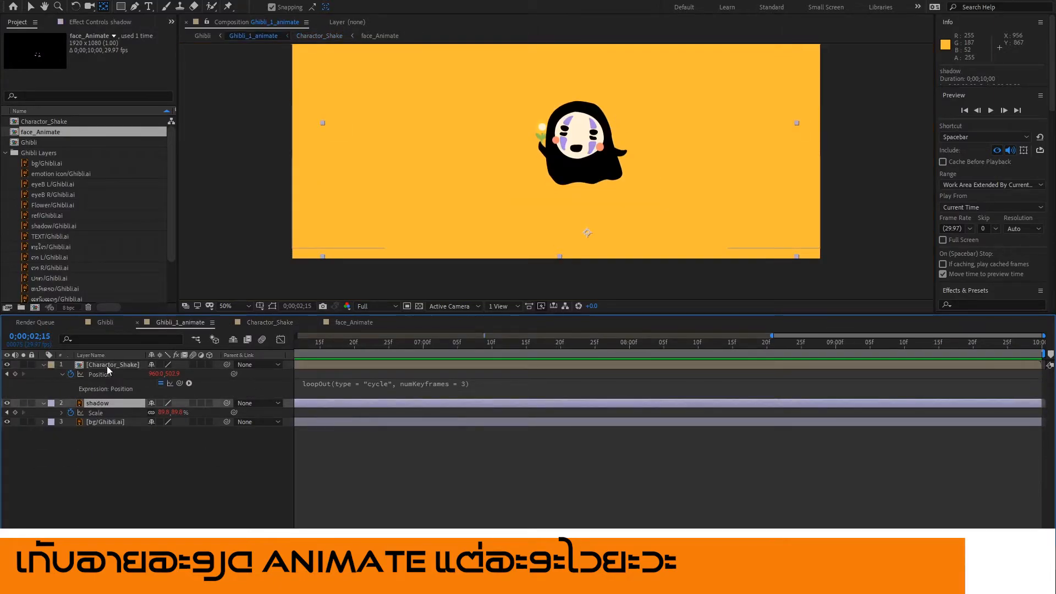
pyautogui.click(107, 365)
pyautogui.click(7, 365)
pyautogui.click(8, 365)
pyautogui.click(8, 365)
pyautogui.click(8, 365)
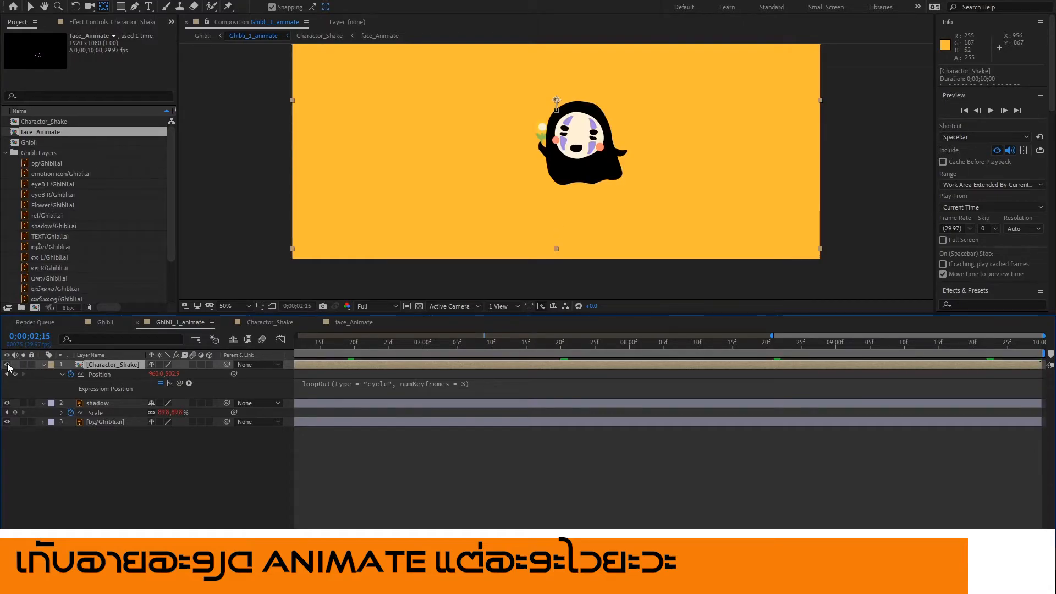
# Identify the black body layer in Charactor_Shake by toggling its visibility, and move its anchor point to the top of the head.
pyautogui.doubleClick(125, 365)
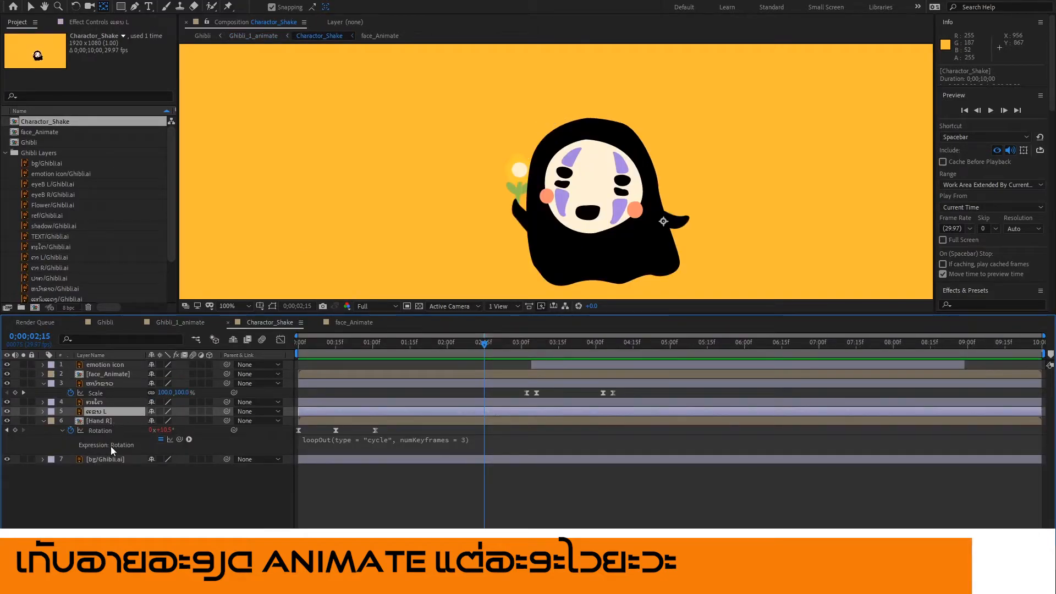
pyautogui.click(99, 403)
pyautogui.click(7, 402)
pyautogui.click(8, 402)
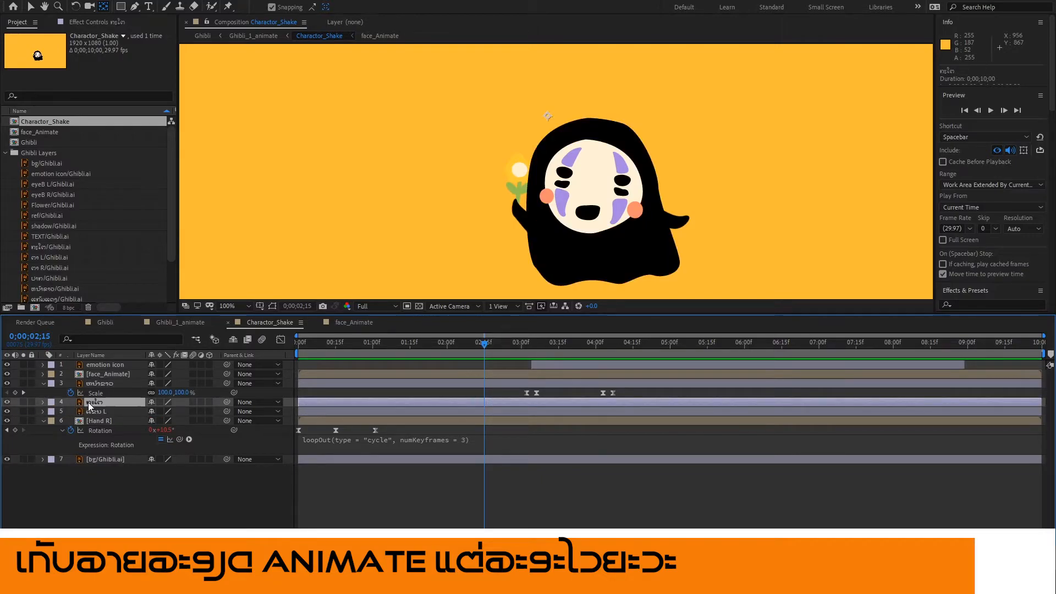
pyautogui.moveTo(438, 343); pyautogui.dragTo(299, 351)
pyautogui.press('space')
pyautogui.press('space')
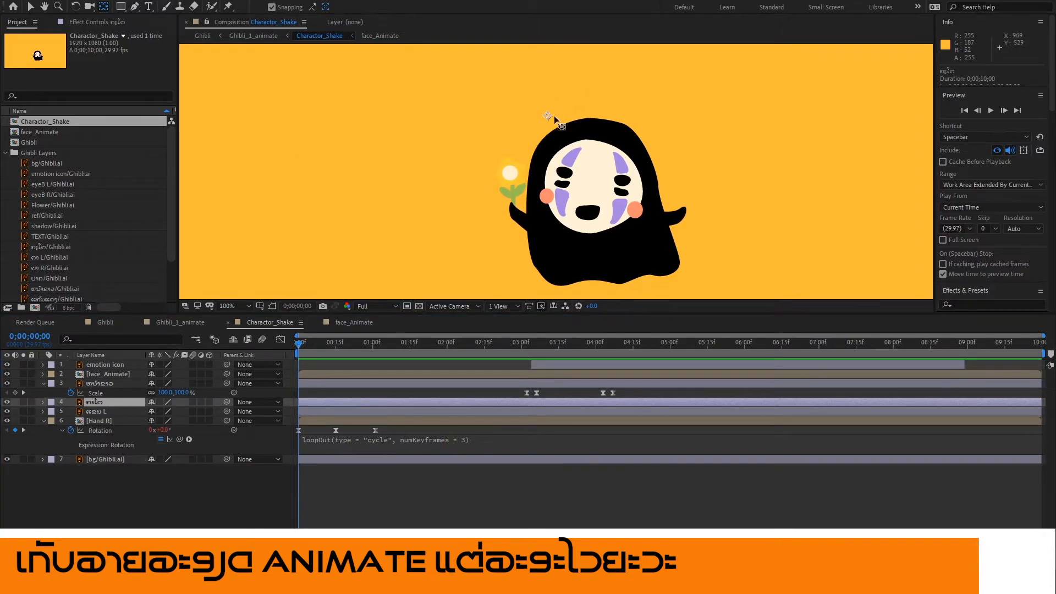
pyautogui.moveTo(552, 116); pyautogui.dragTo(587, 132)
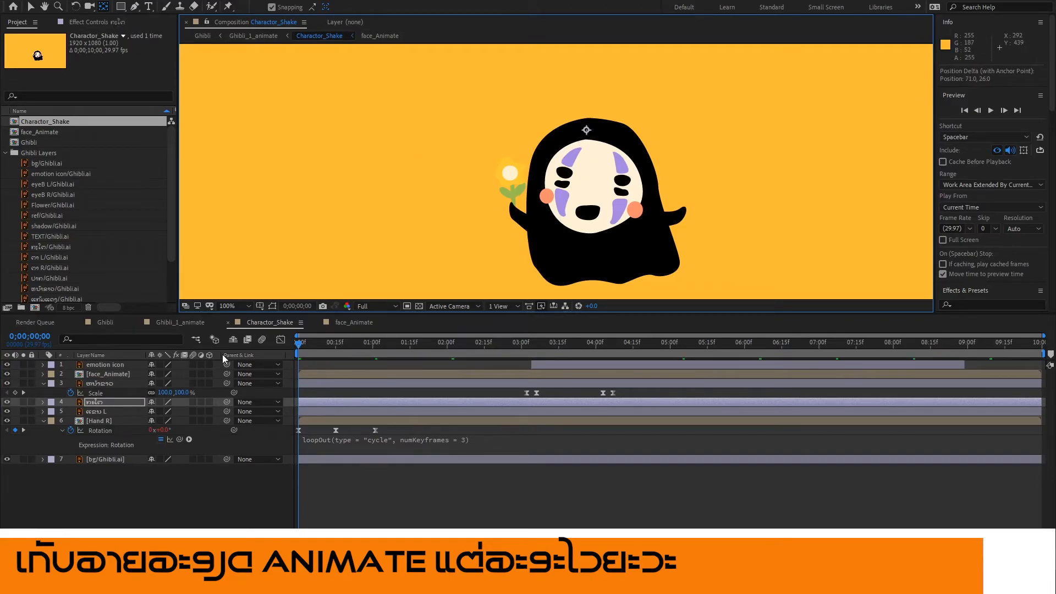
# Try out a rotation of the black body layer, undo it, and set a 0° Rotation keyframe at 0;00;00;00.
pyautogui.click(97, 402)
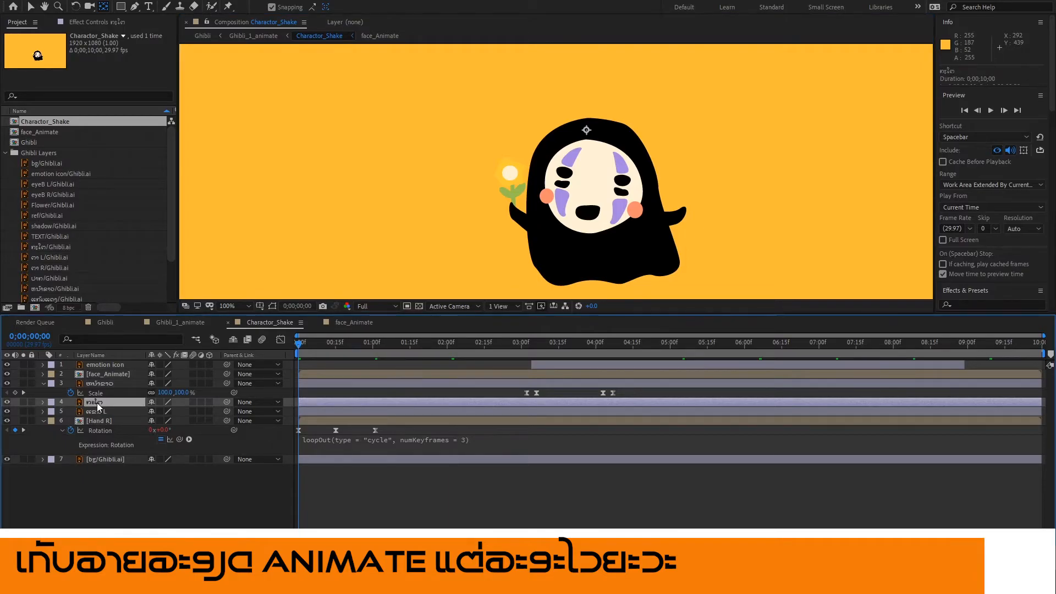
pyautogui.press('r')
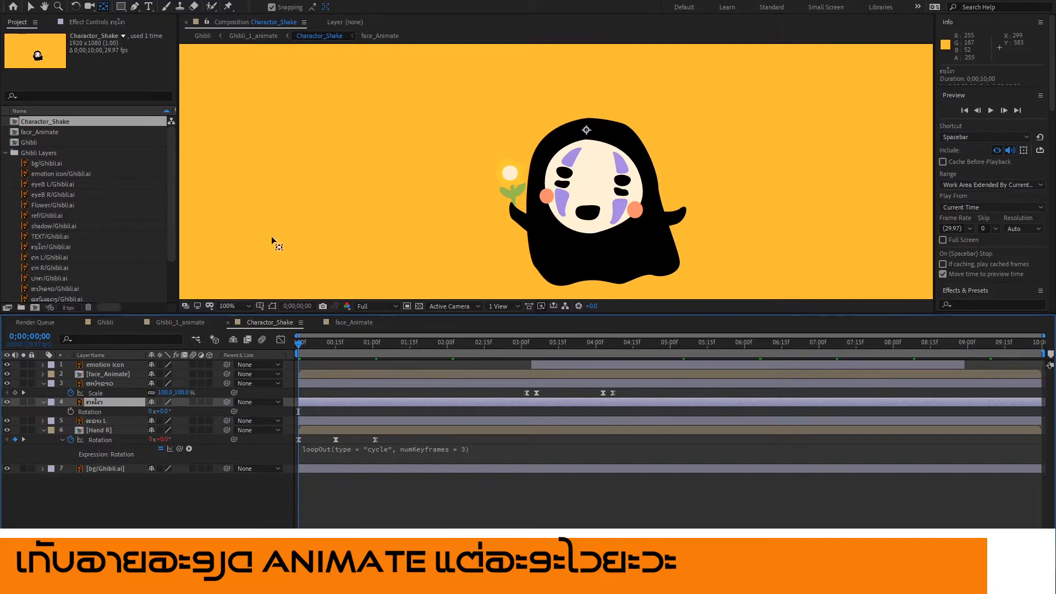
pyautogui.press('w')
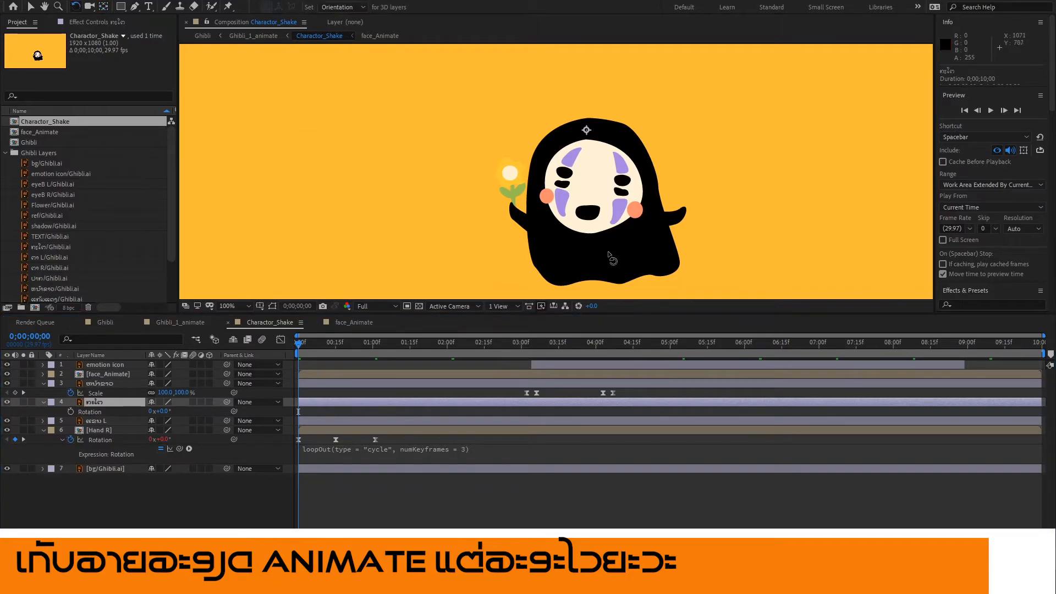
pyautogui.moveTo(603, 260); pyautogui.dragTo(608, 271)
pyautogui.hotkey('ctrl', 'z')
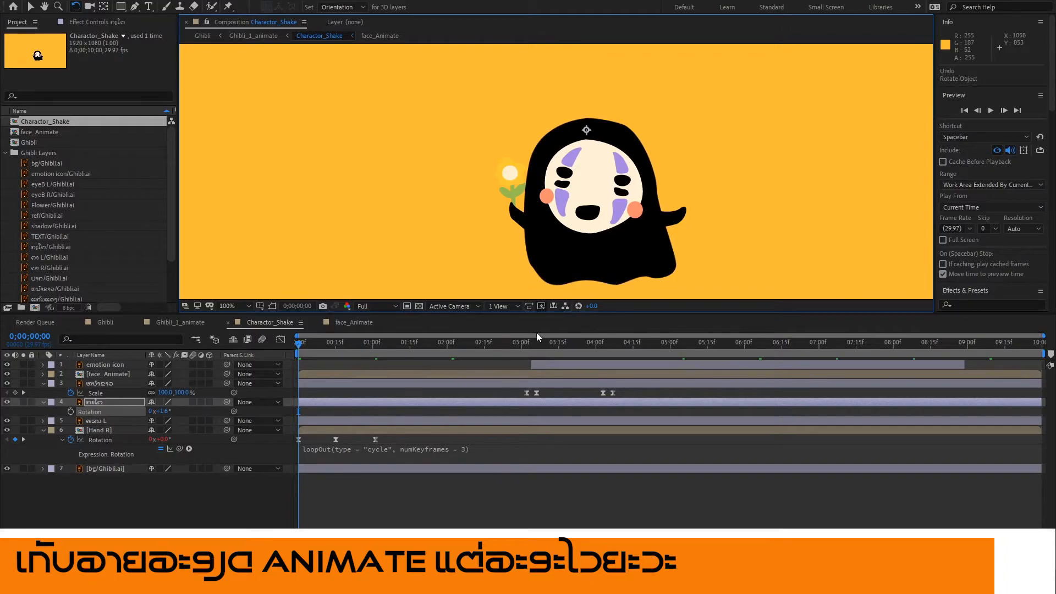
pyautogui.click(71, 411)
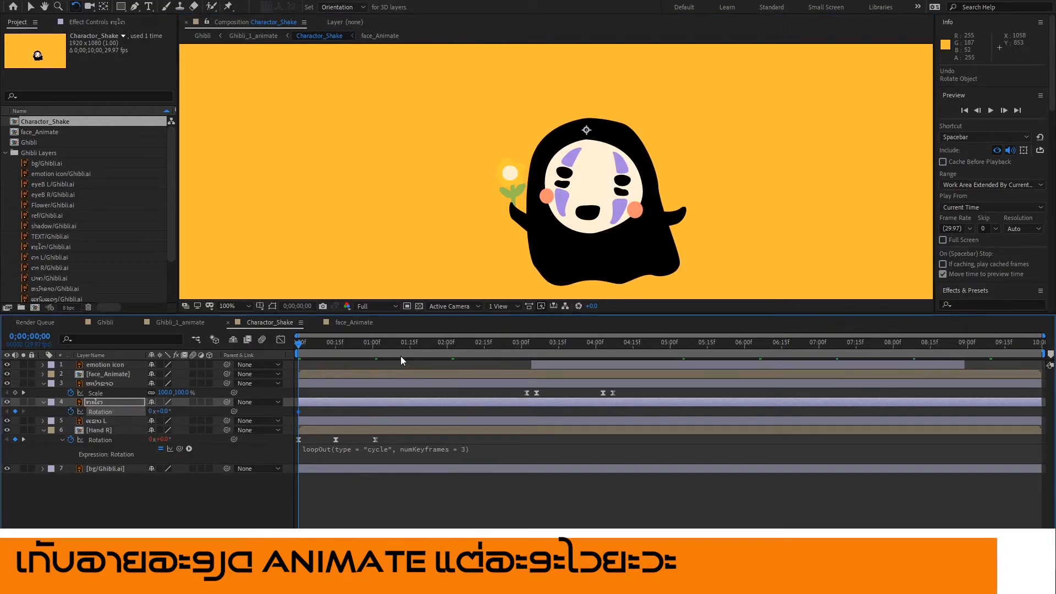
# Rotate the body layer to -2.2° at 0;00;00;15 and 1.9° at 0;00;01;01, and scrub through the swing.
pyautogui.moveTo(323, 343); pyautogui.dragTo(336, 344)
pyautogui.moveTo(652, 259); pyautogui.dragTo(631, 268)
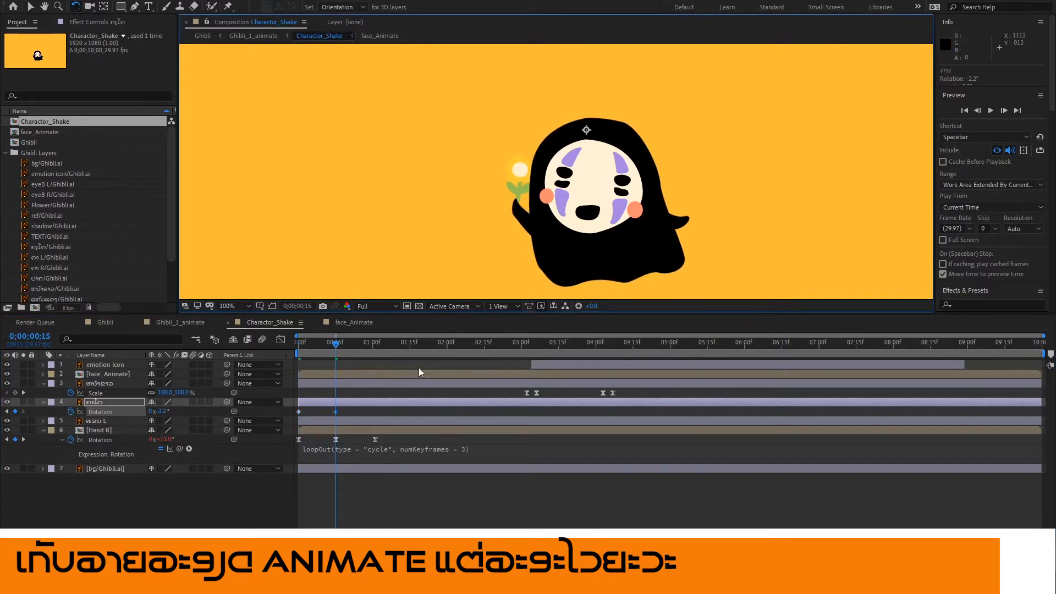
pyautogui.moveTo(341, 346); pyautogui.dragTo(375, 343)
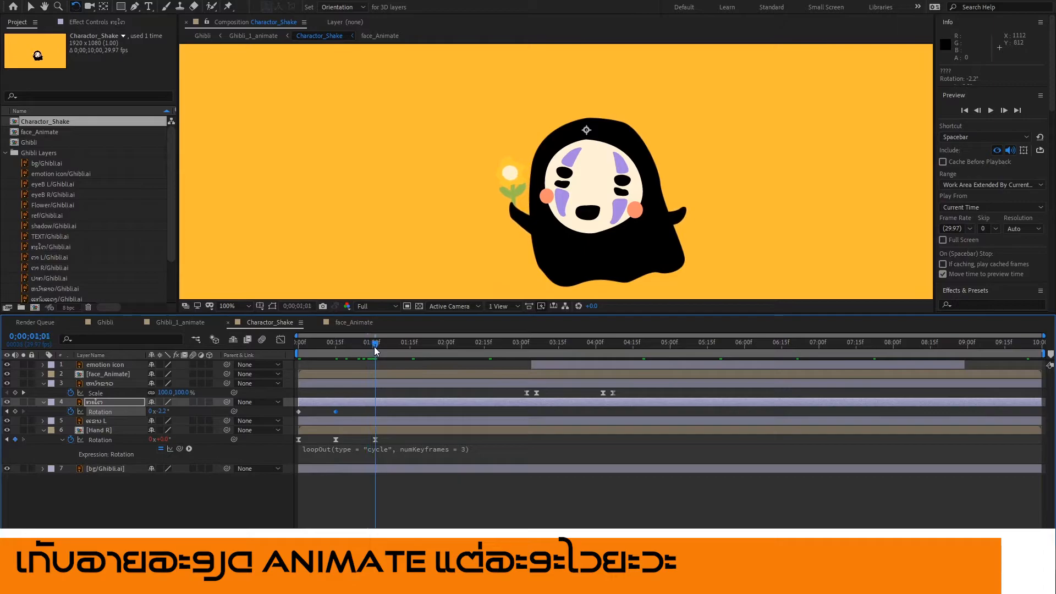
pyautogui.moveTo(651, 279); pyautogui.dragTo(616, 268)
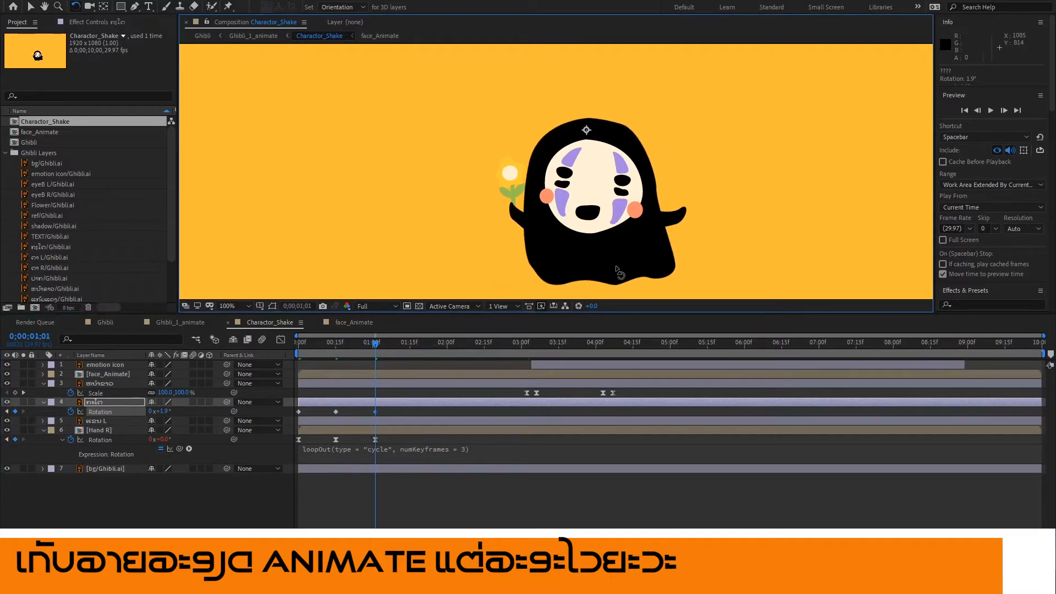
pyautogui.click(295, 347)
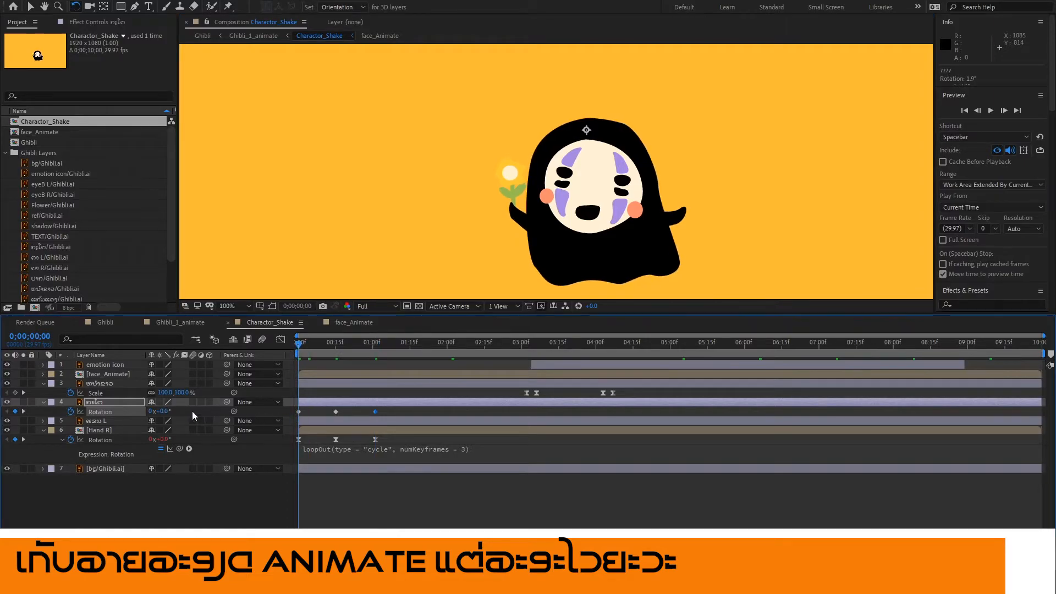
pyautogui.moveTo(378, 347); pyautogui.dragTo(293, 371)
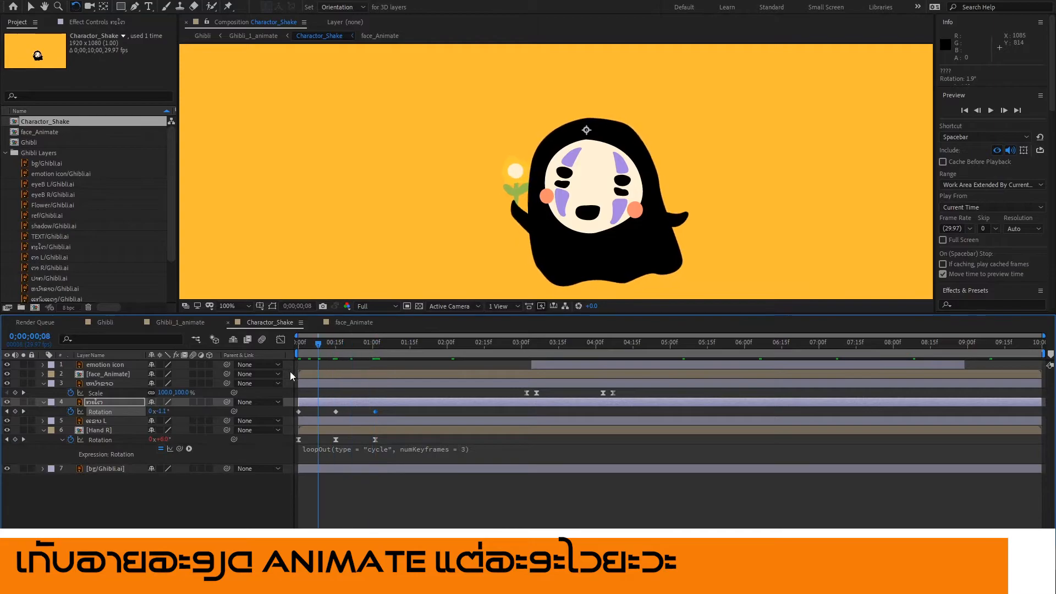
# Set the body layer's Rotation to 1.9° at 0;00;00;00 and apply Easy Ease to its three Rotation keyframes.
pyautogui.click(163, 412)
pyautogui.write('1.9')
pyautogui.press('Return')
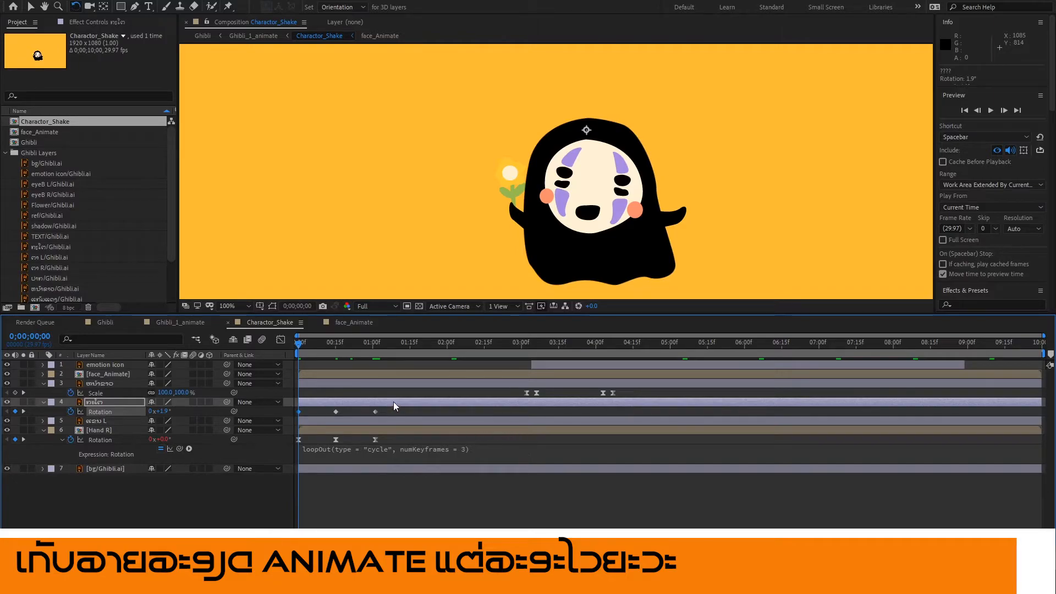
pyautogui.moveTo(387, 411); pyautogui.dragTo(294, 414)
pyautogui.press('F9')
# Add the expression loopOut(type = "cycle", numKeyframes = 3) to the body layer's Rotation and preview the looping swing.
pyautogui.keyDown('alt'); pyautogui.click(71, 412); pyautogui.keyUp('alt')
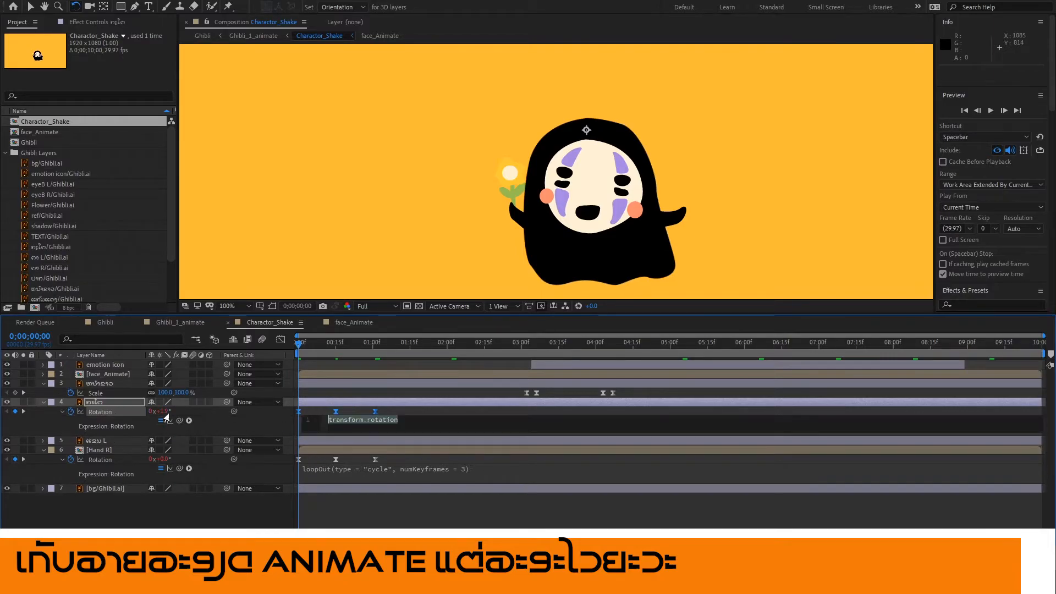
pyautogui.click(189, 421)
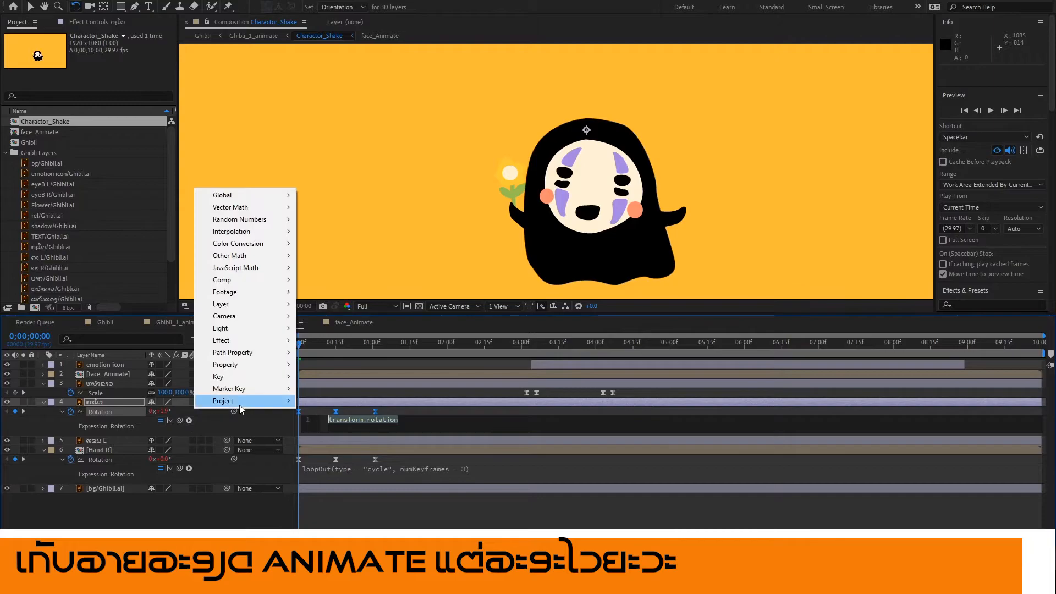
pyautogui.moveTo(253, 365)
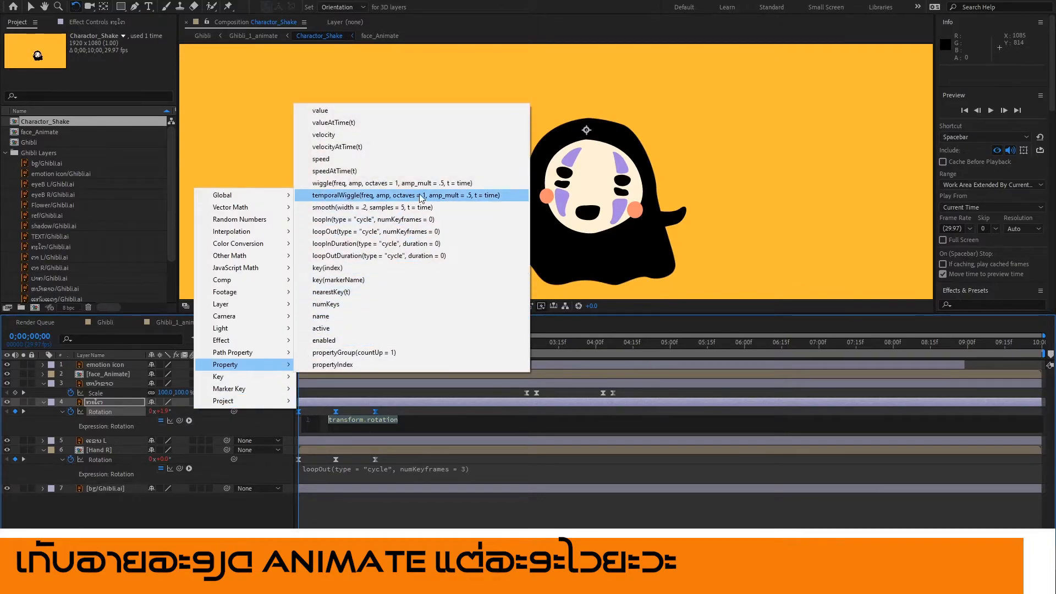
pyautogui.click(423, 234)
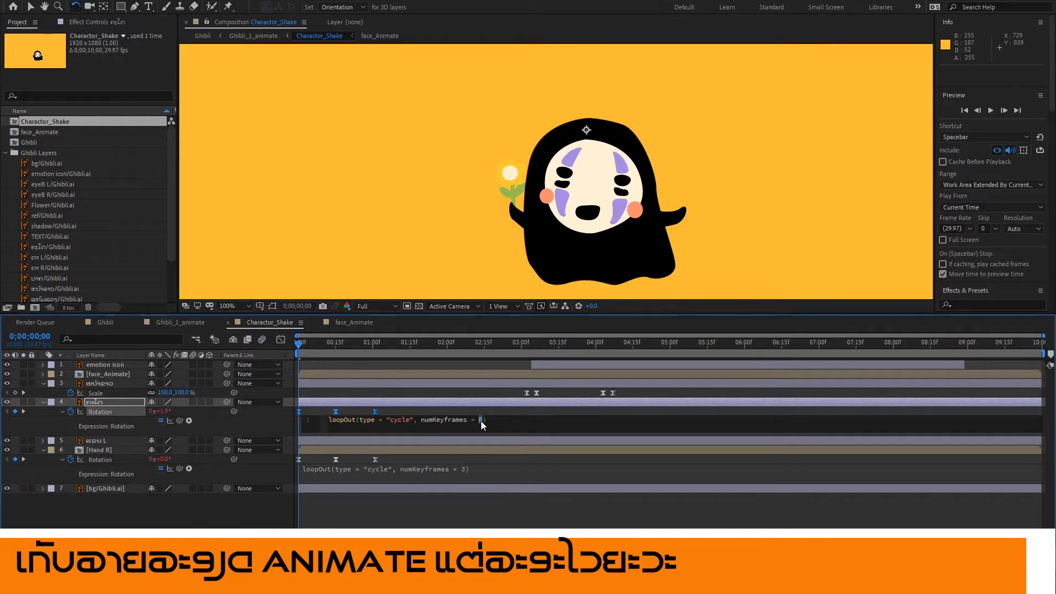
pyautogui.write('3')
pyautogui.press('KP_Enter')
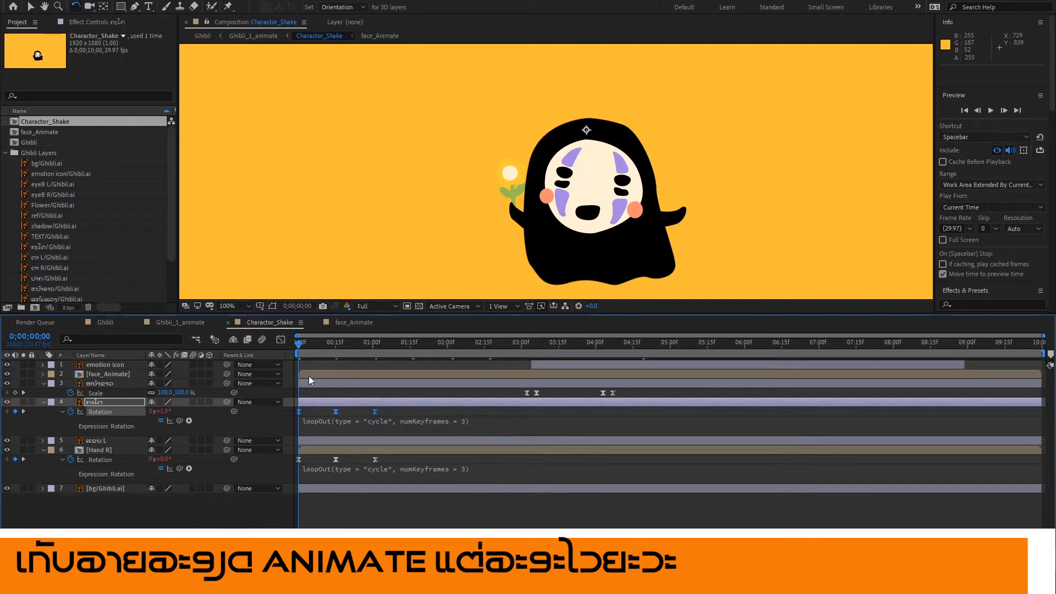
pyautogui.press('space')
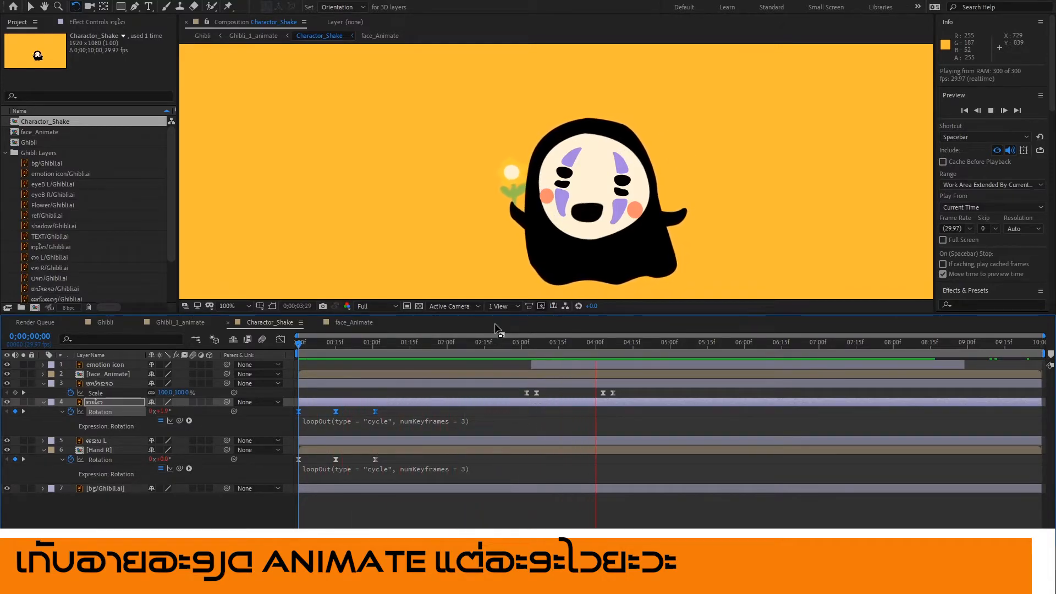
pyautogui.press('space')
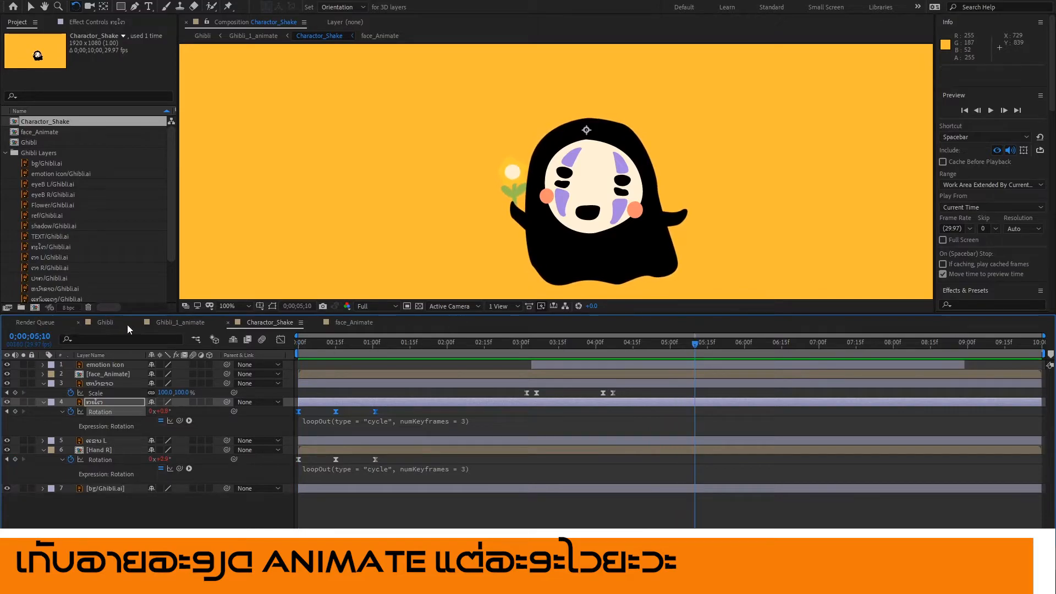
# Hide the bg layer in Charactor_Shake, and play and scrub through the Ghibli composition, ending at 0;00;00;00.
pyautogui.click(7, 488)
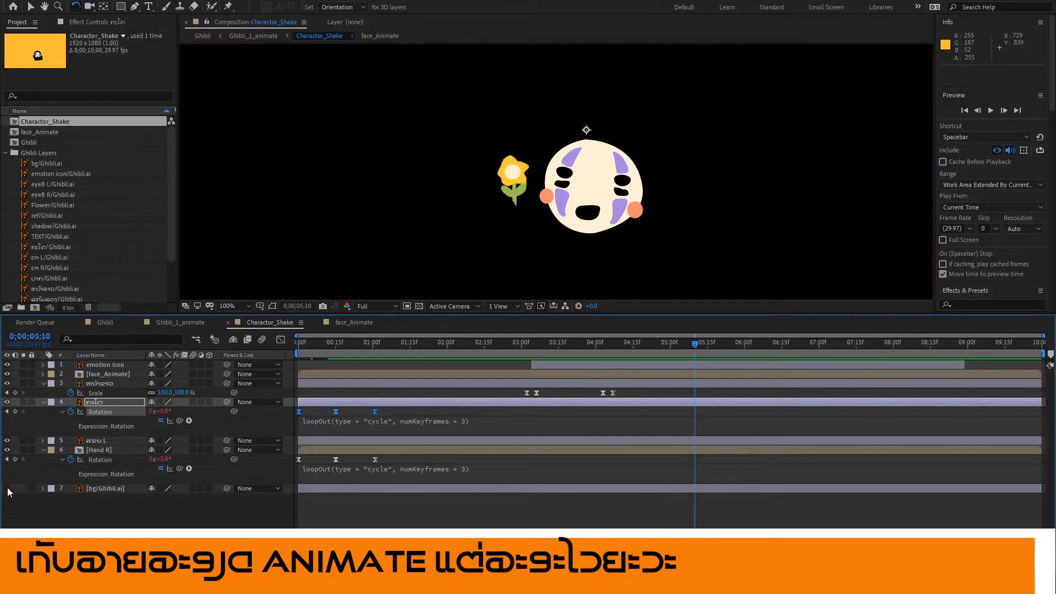
pyautogui.click(104, 324)
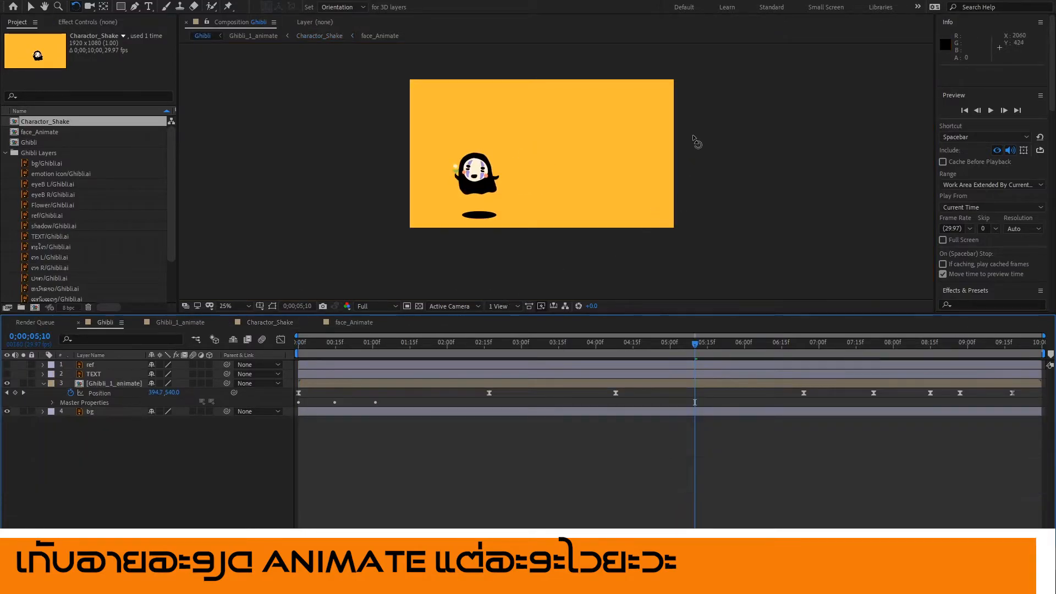
pyautogui.scroll(2, 462, 180)
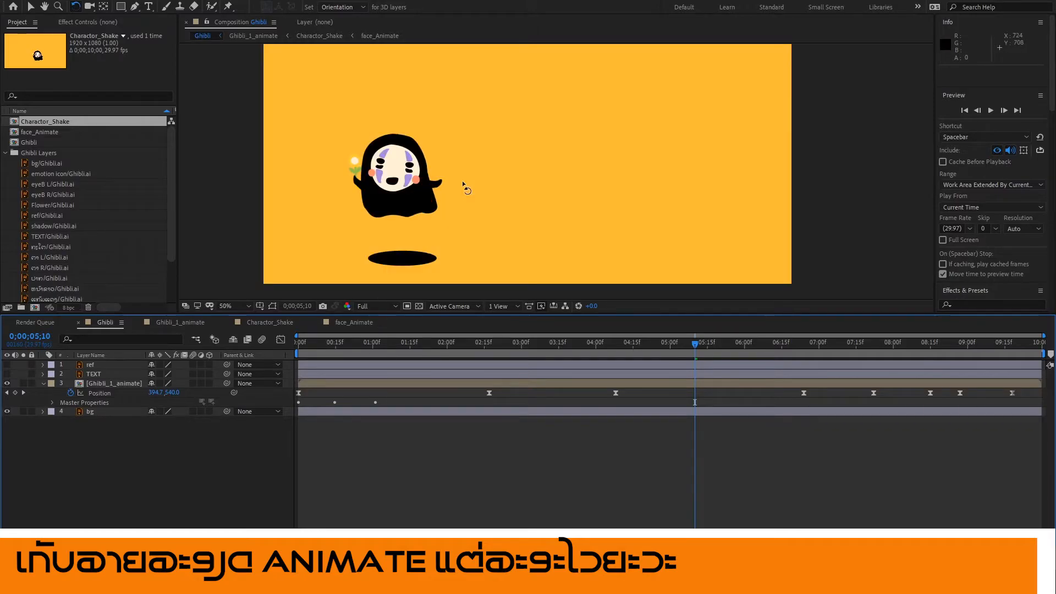
pyautogui.click(298, 342)
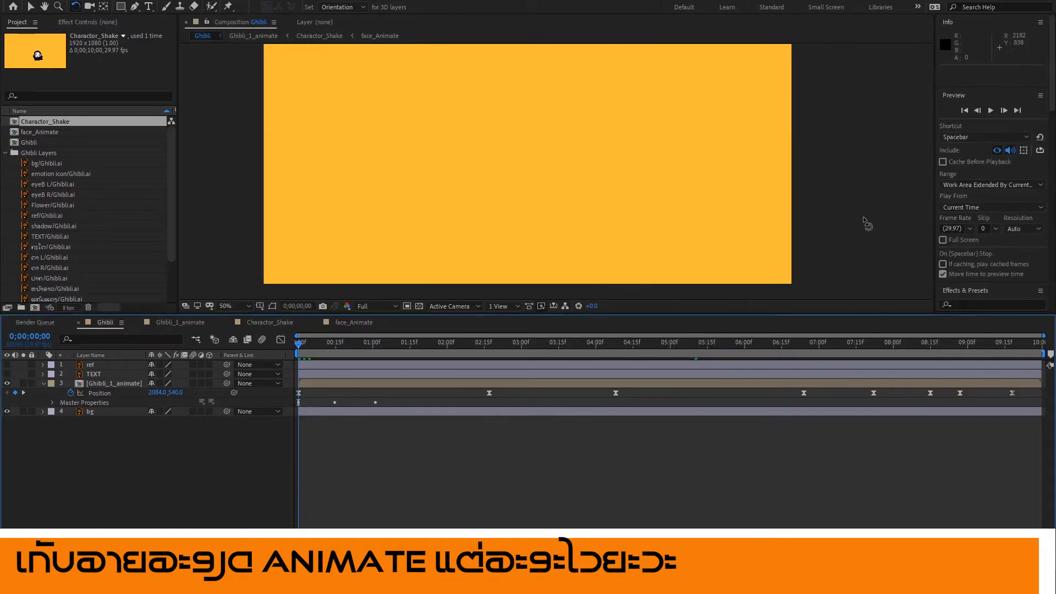
pyautogui.press('space')
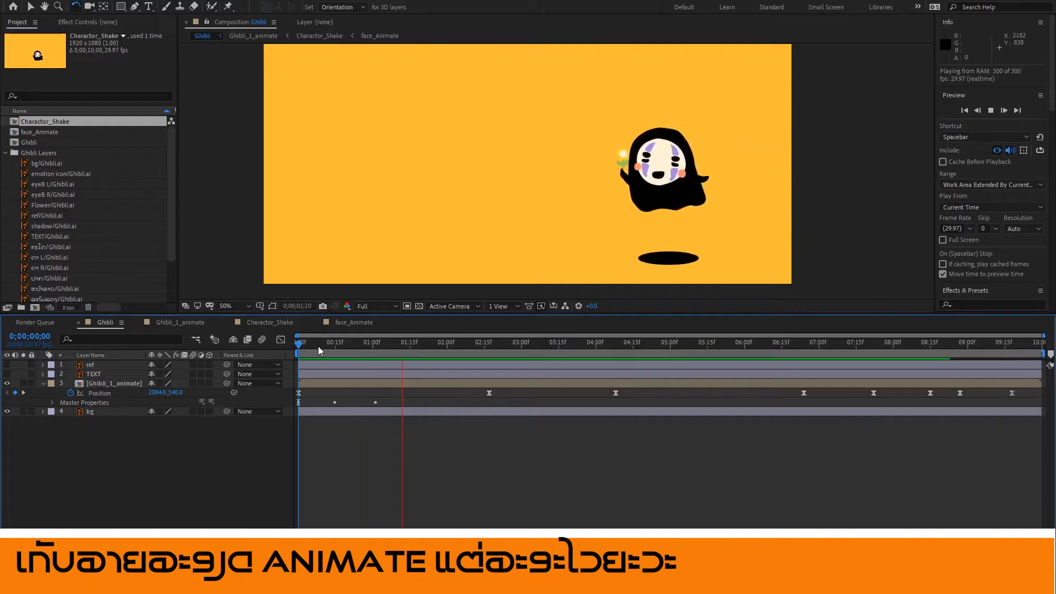
pyautogui.click(36, 7)
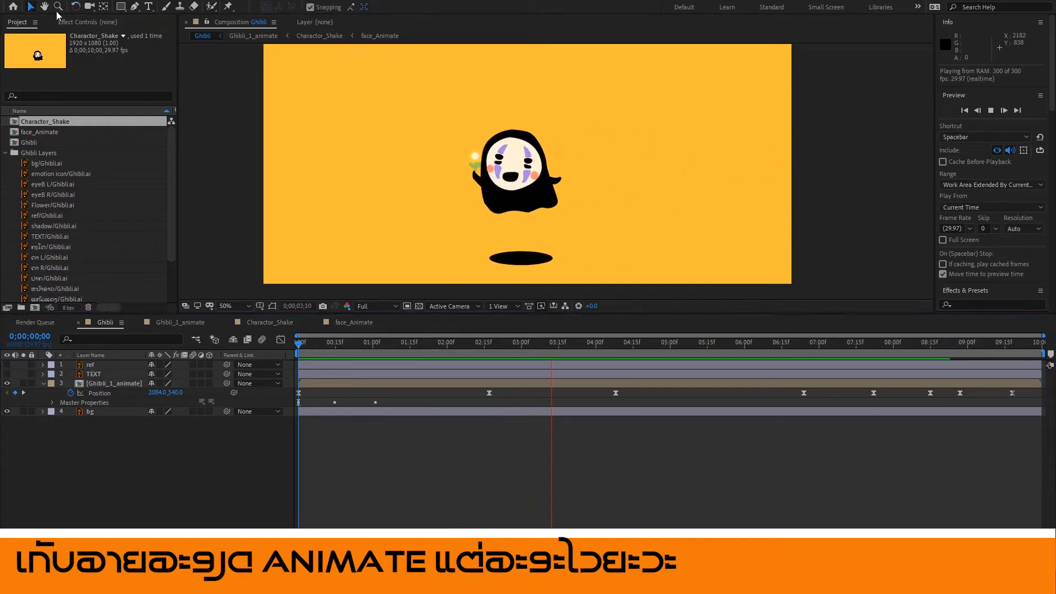
pyautogui.click(253, 147)
pyautogui.moveTo(387, 345); pyautogui.dragTo(481, 348)
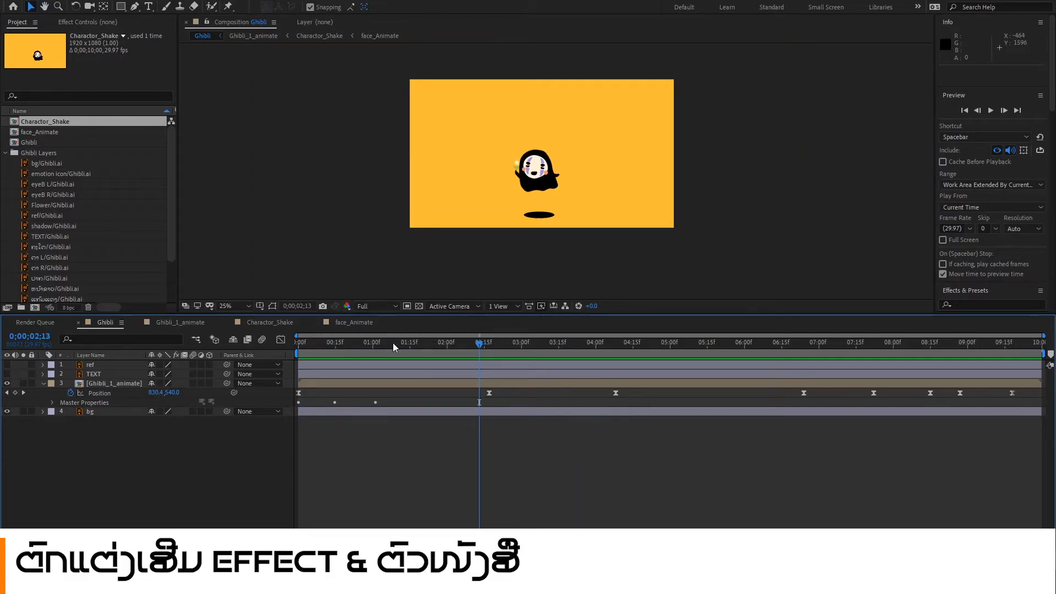
pyautogui.moveTo(393, 343); pyautogui.dragTo(268, 353)
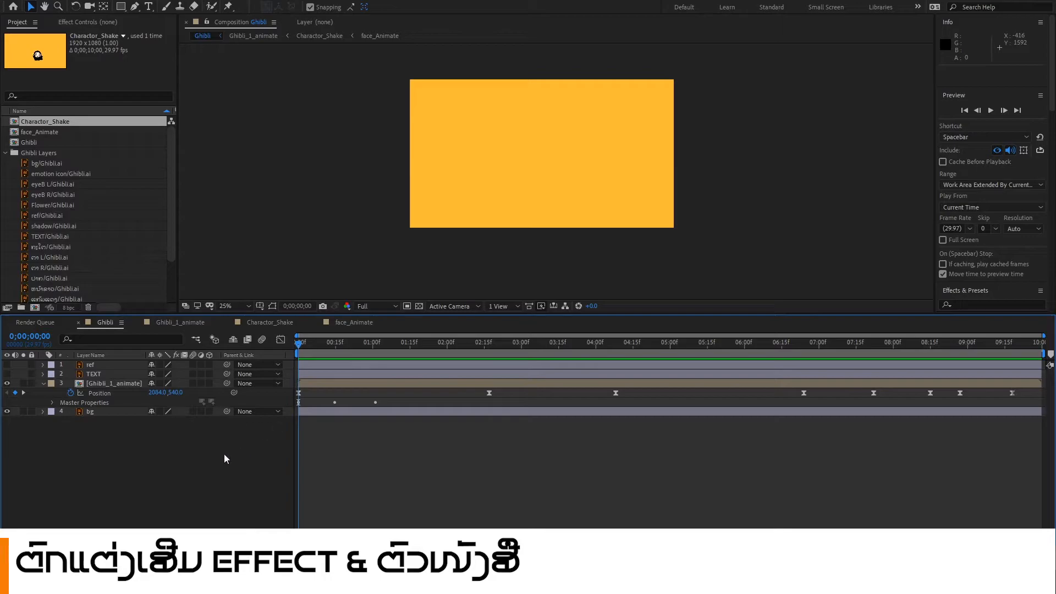
pyautogui.moveTo(315, 343); pyautogui.dragTo(285, 367)
# Create a text layer in the Ghibli composition reading "ໂຄວິດໄປແລ້ວ ເຢ້".
pyautogui.rightClick(192, 430)
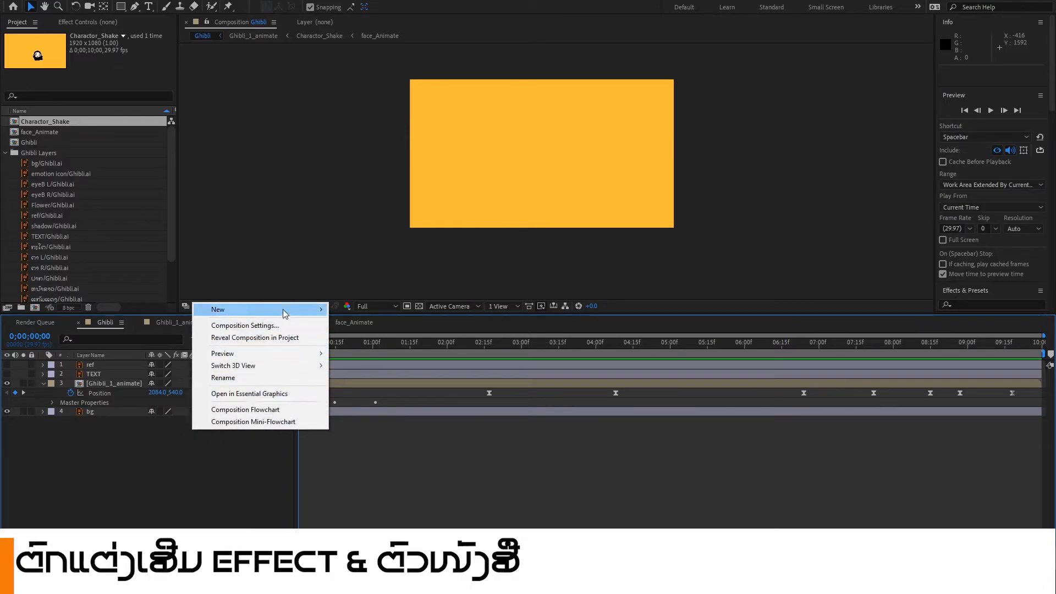
pyautogui.moveTo(281, 310)
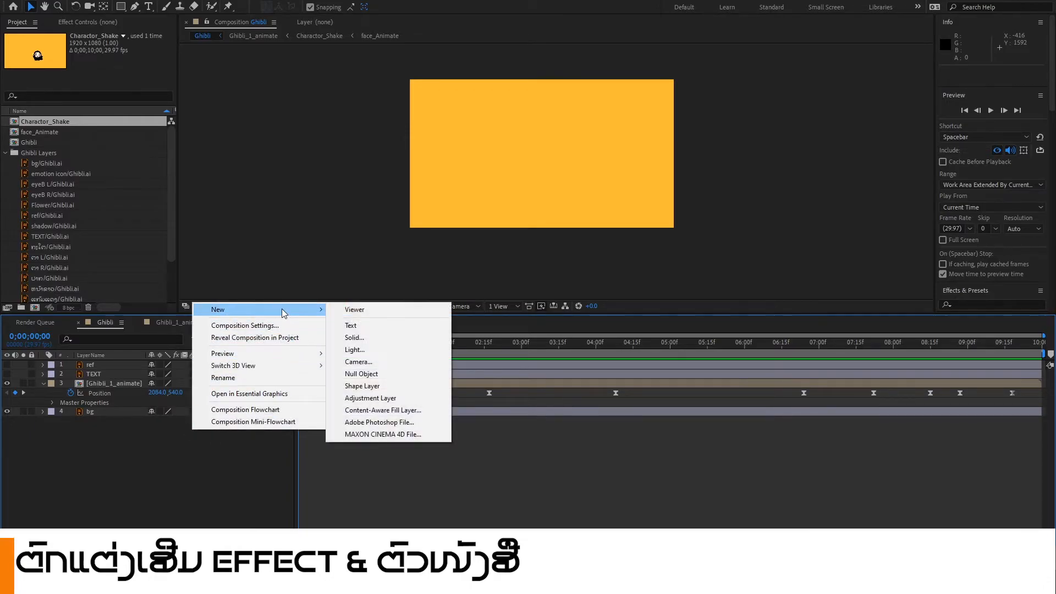
pyautogui.click(379, 328)
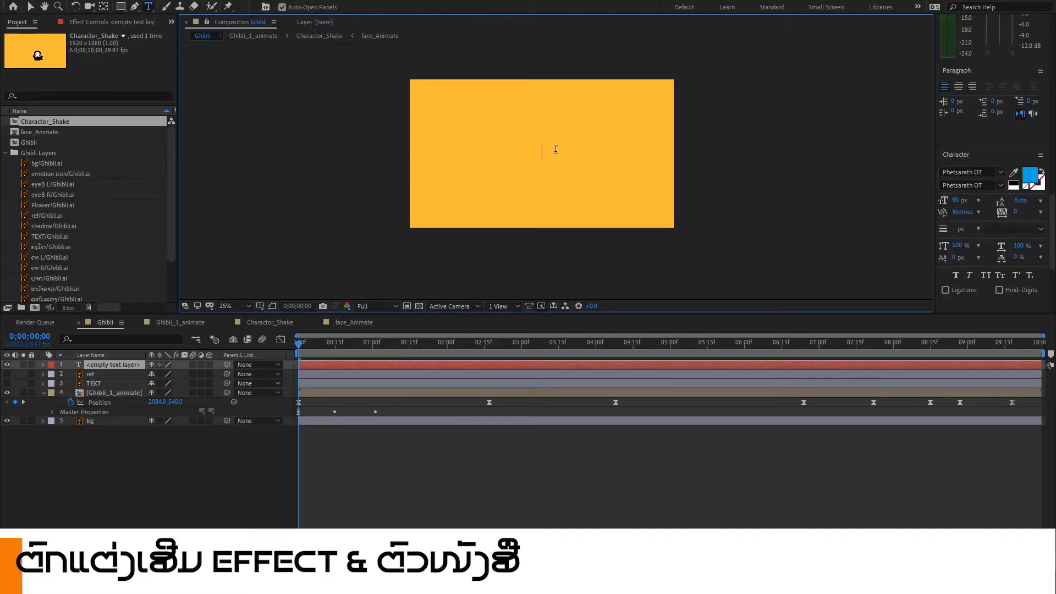
pyautogui.write('ສີ')
pyautogui.press('BackSpace')
pyautogui.press('BackSpace')
pyautogui.write('ໄຄວ')
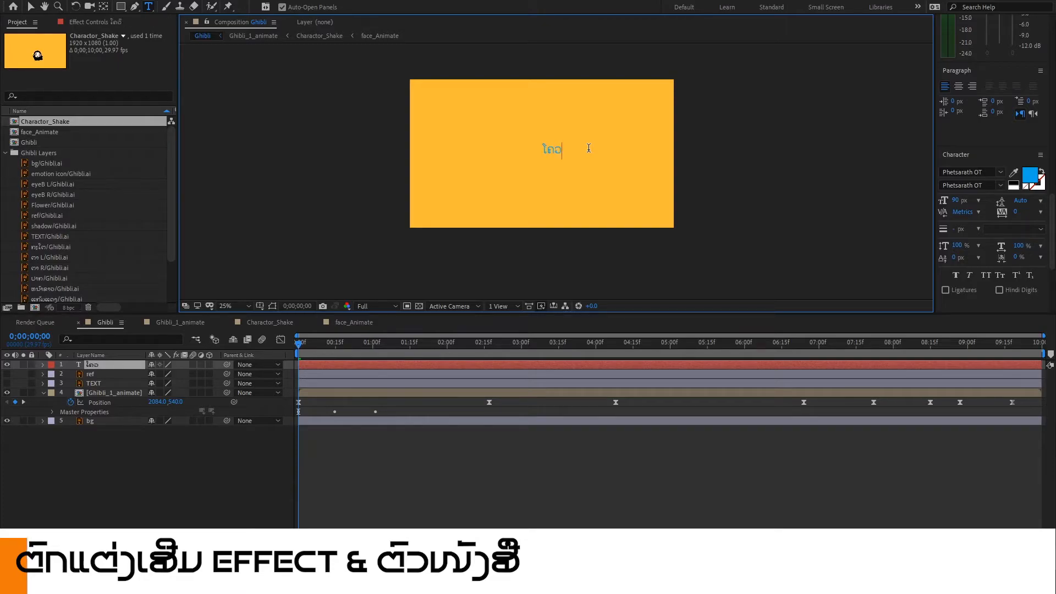
pyautogui.write('ແສ')
pyautogui.write('້ວ ເຢ້')
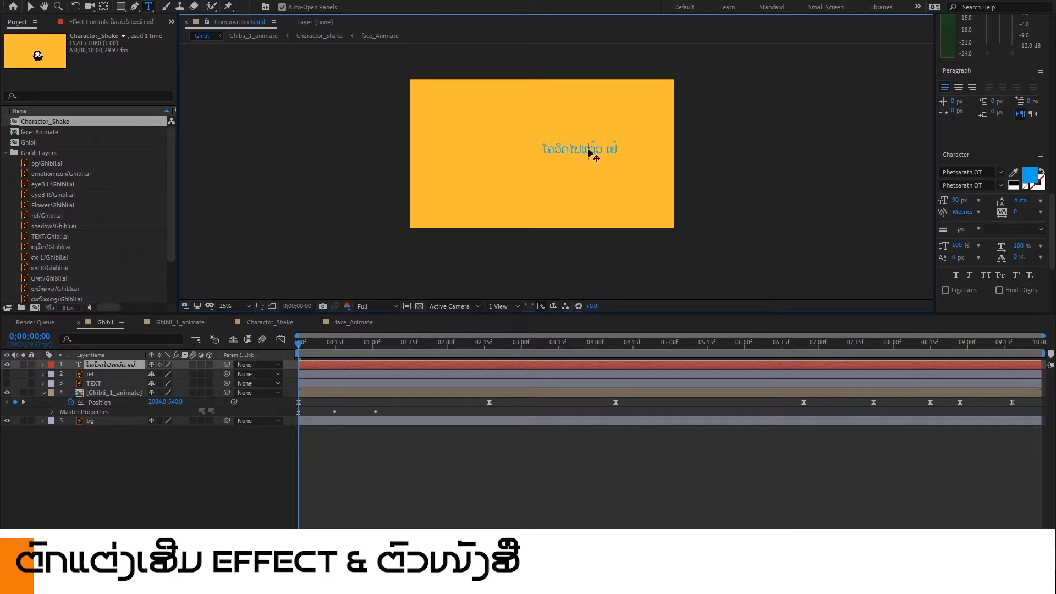
pyautogui.tripleClick(590, 153)
pyautogui.click(596, 152)
pyautogui.click(31, 7)
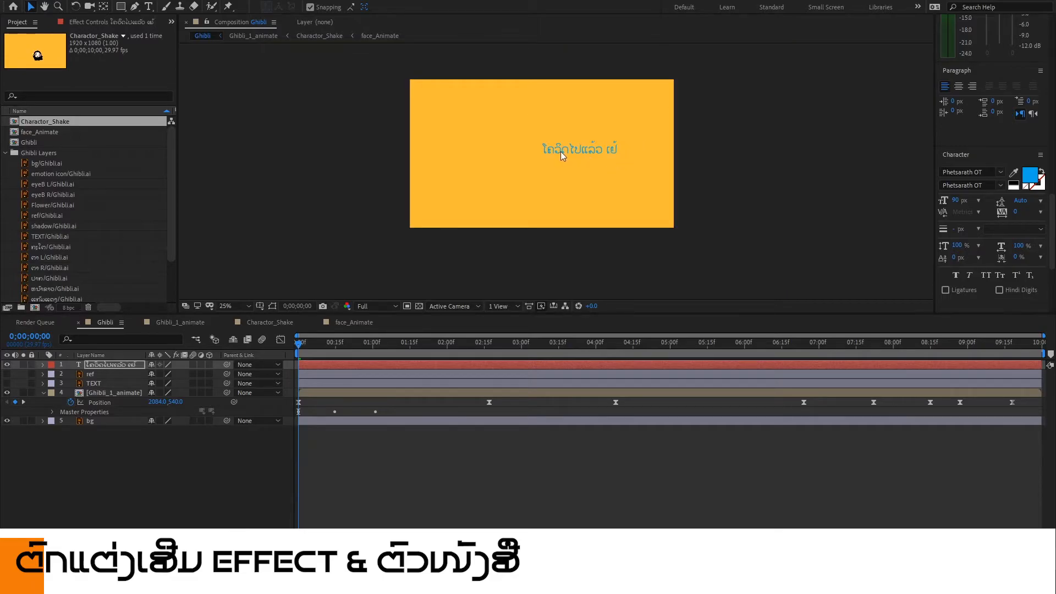
# Try to browse the animation presets for the new text layer.
pyautogui.click(99, 363)
pyautogui.click(104, 2)
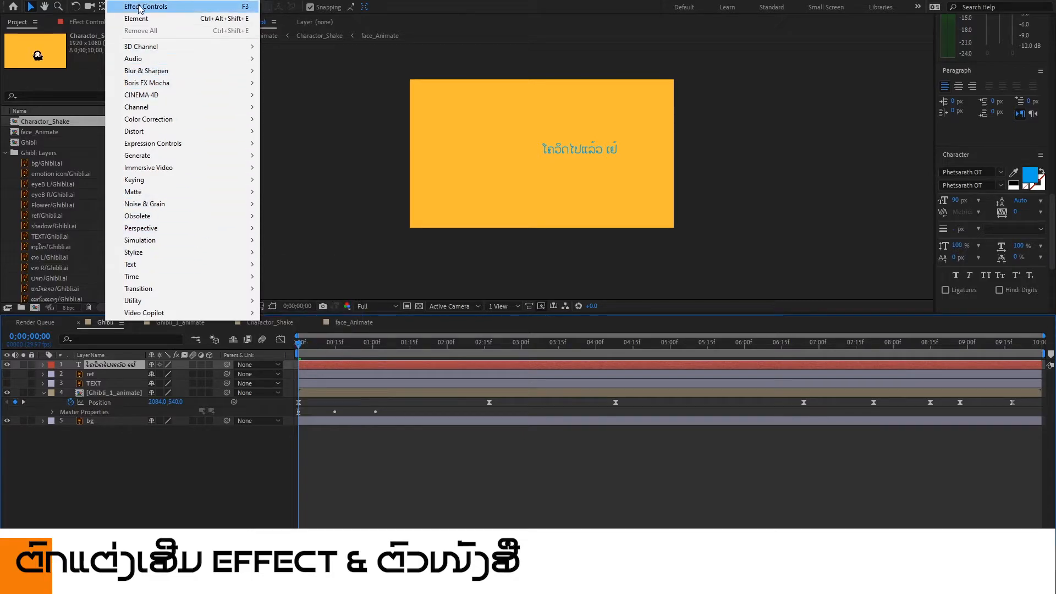
pyautogui.click(100, 2)
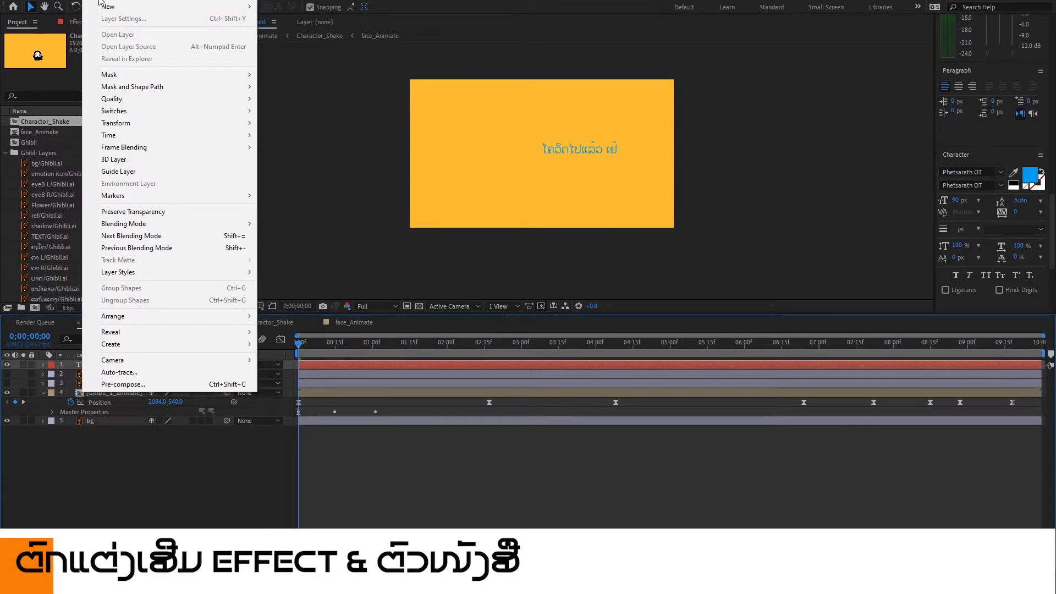
pyautogui.click(158, 507)
pyautogui.rightClick(120, 364)
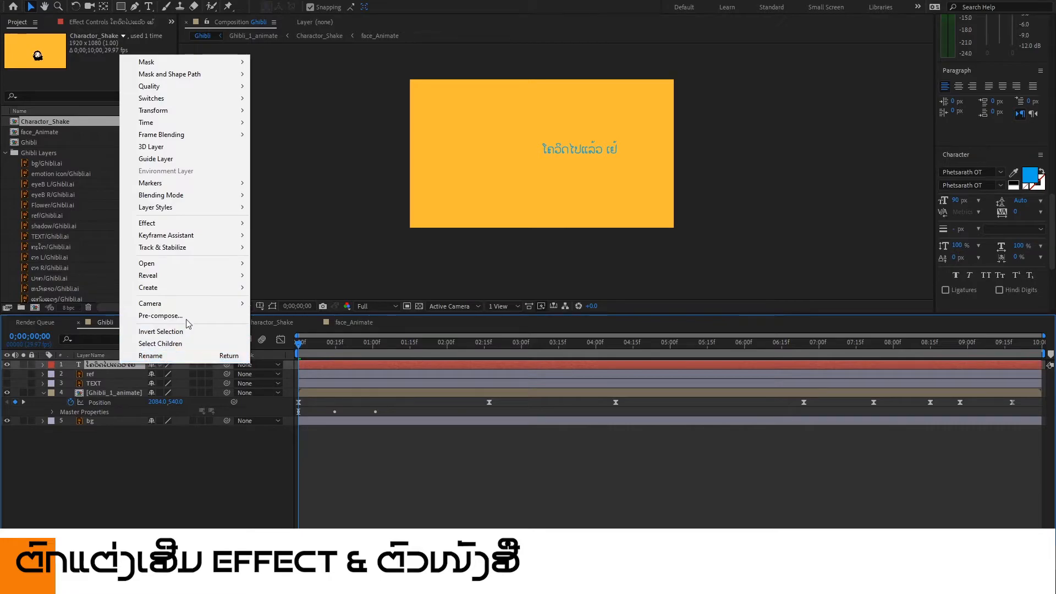
pyautogui.moveTo(197, 240)
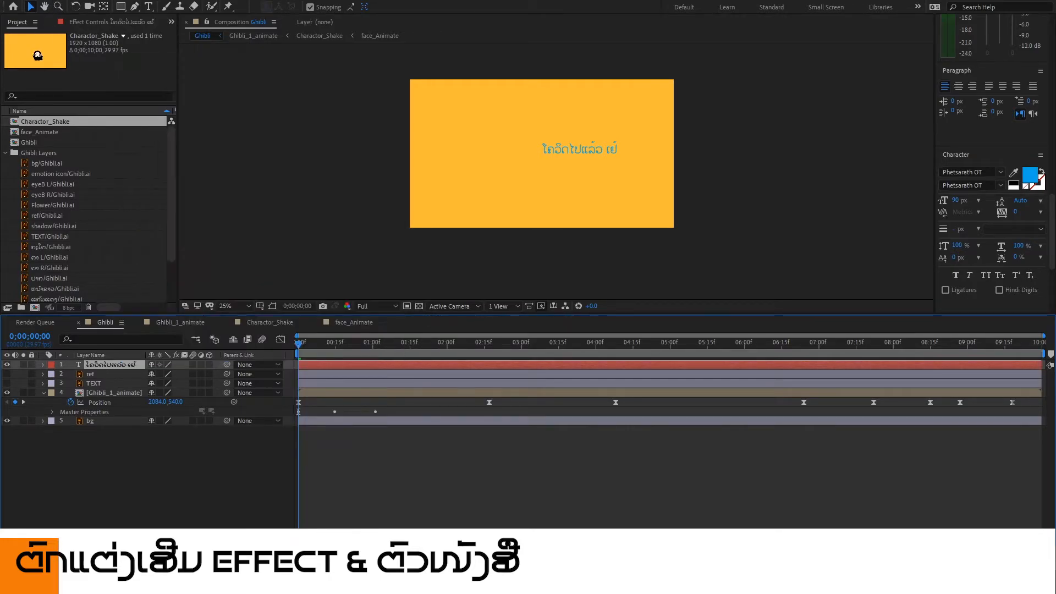
pyautogui.click(25, 0)
pyautogui.moveTo(102, 1)
pyautogui.moveTo(146, 2)
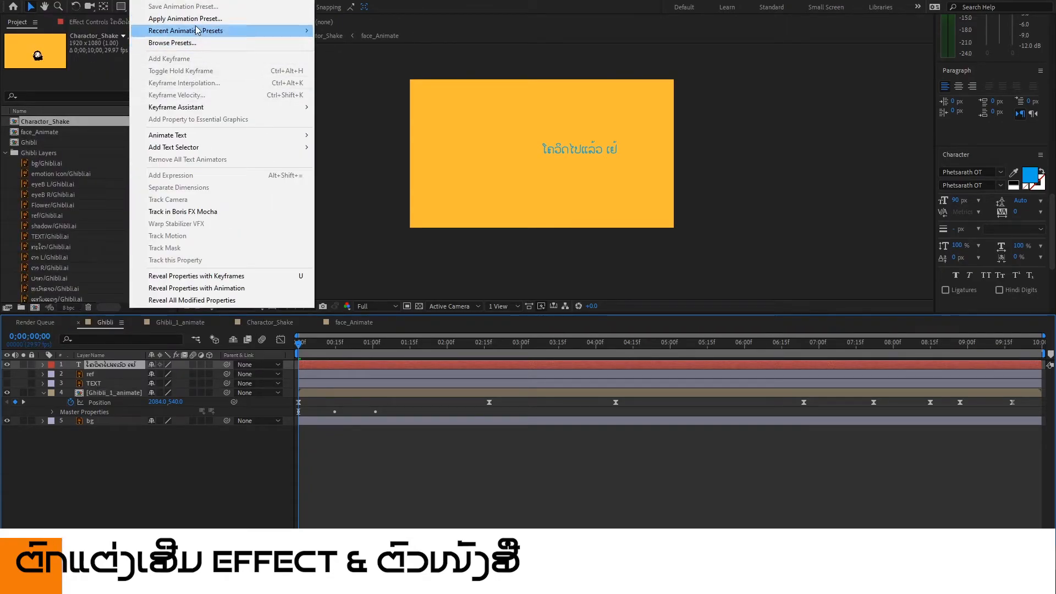
pyautogui.moveTo(203, 31)
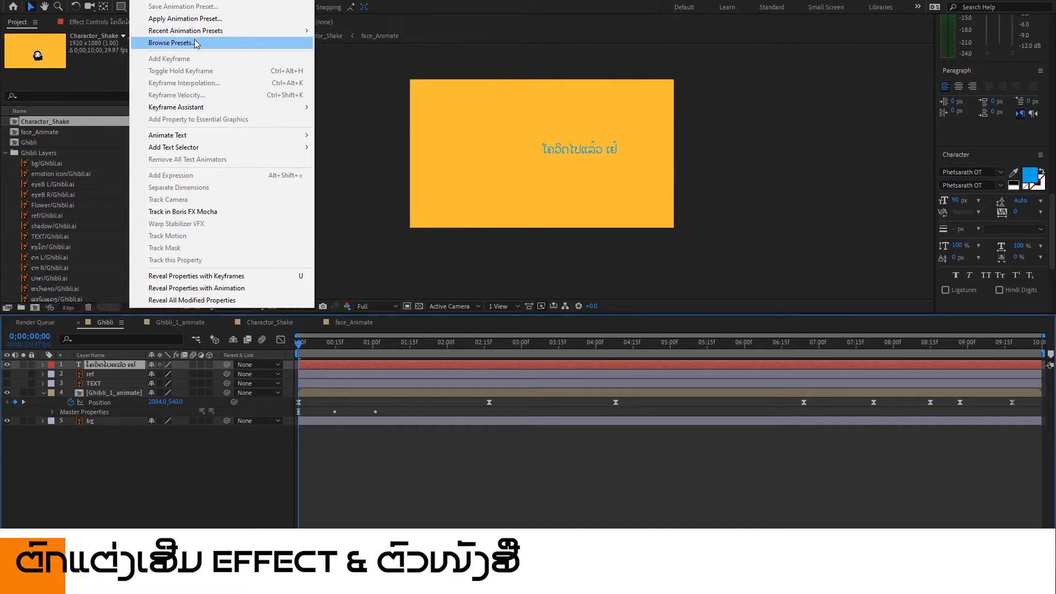
pyautogui.click(194, 40)
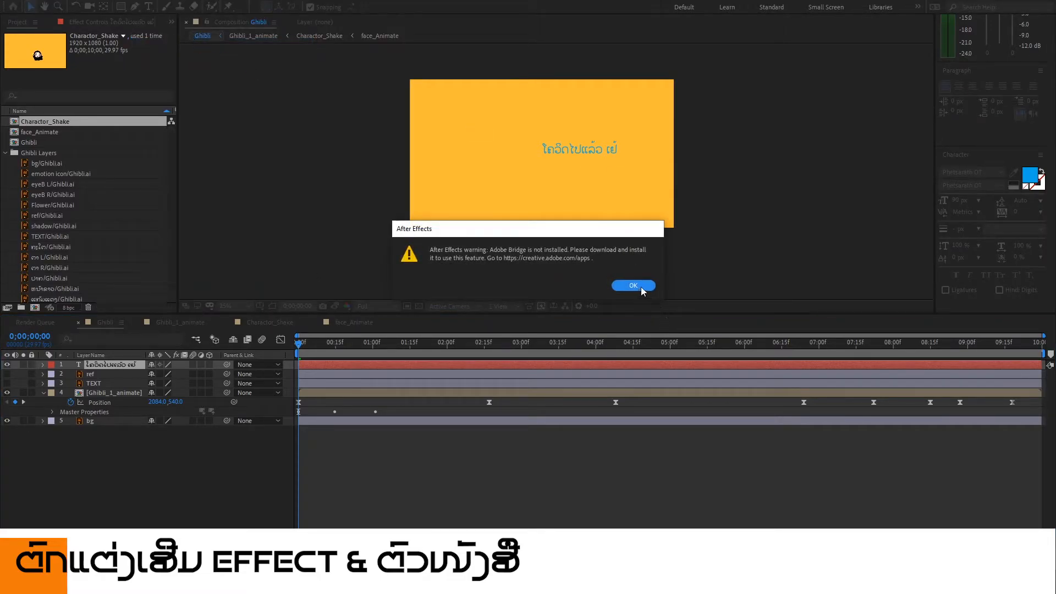
pyautogui.click(639, 285)
pyautogui.click(234, 1)
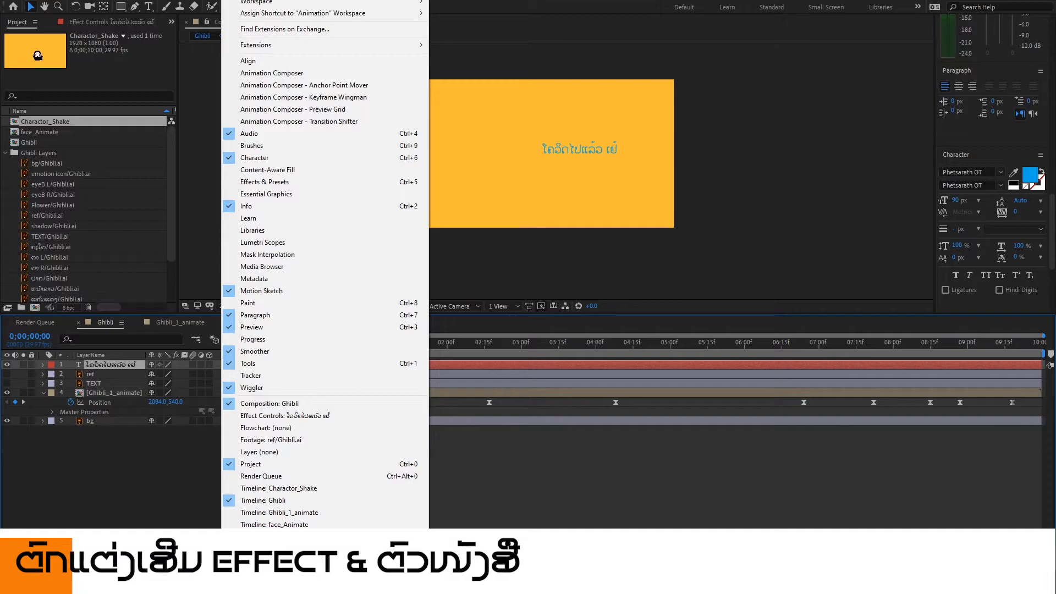
pyautogui.scroll(-5, 325, 264)
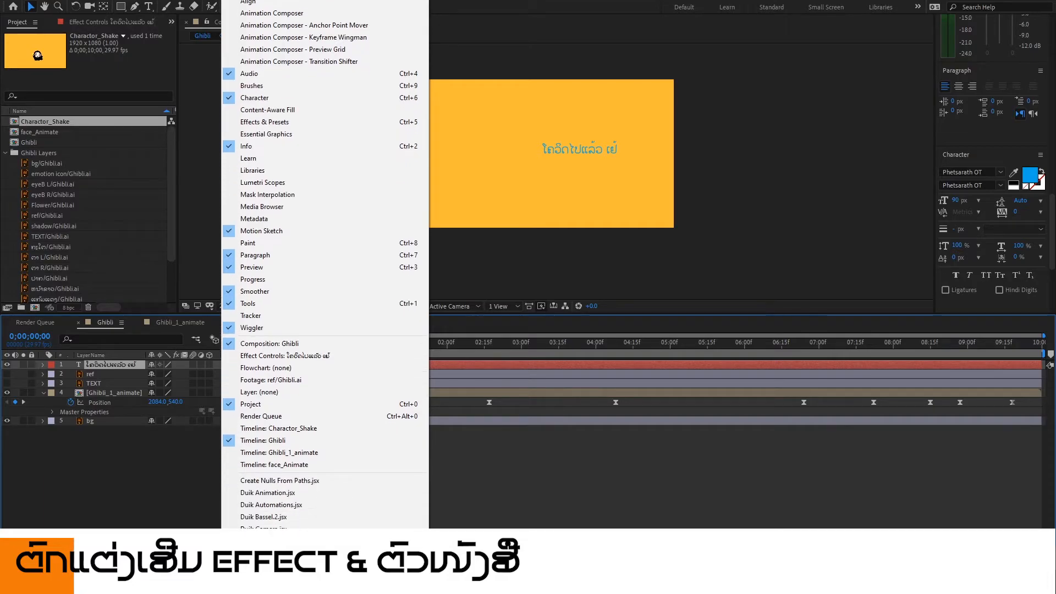
pyautogui.scroll(-4, 325, 264)
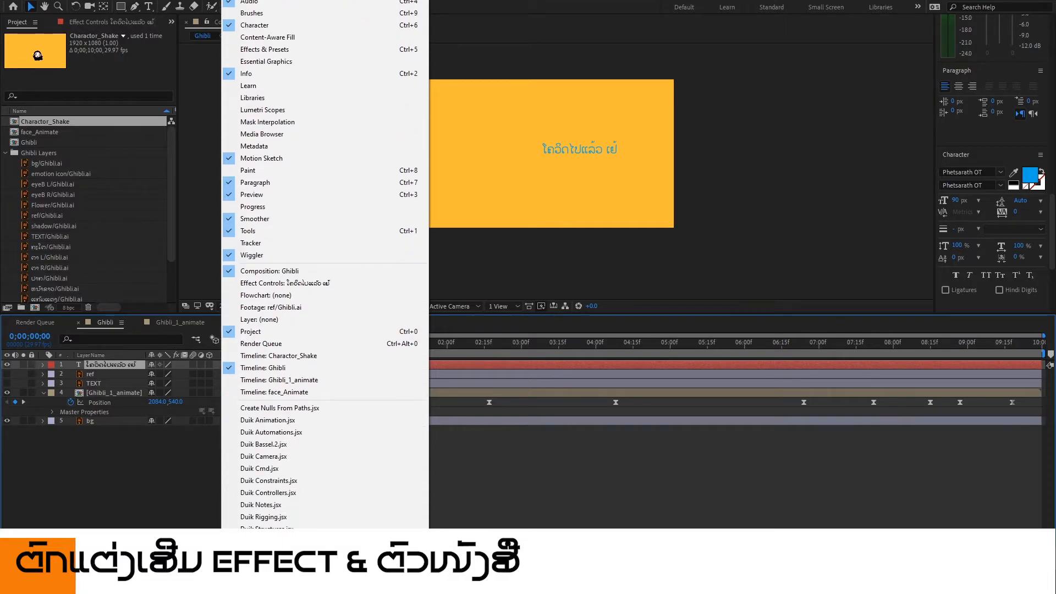
pyautogui.scroll(-1, 325, 264)
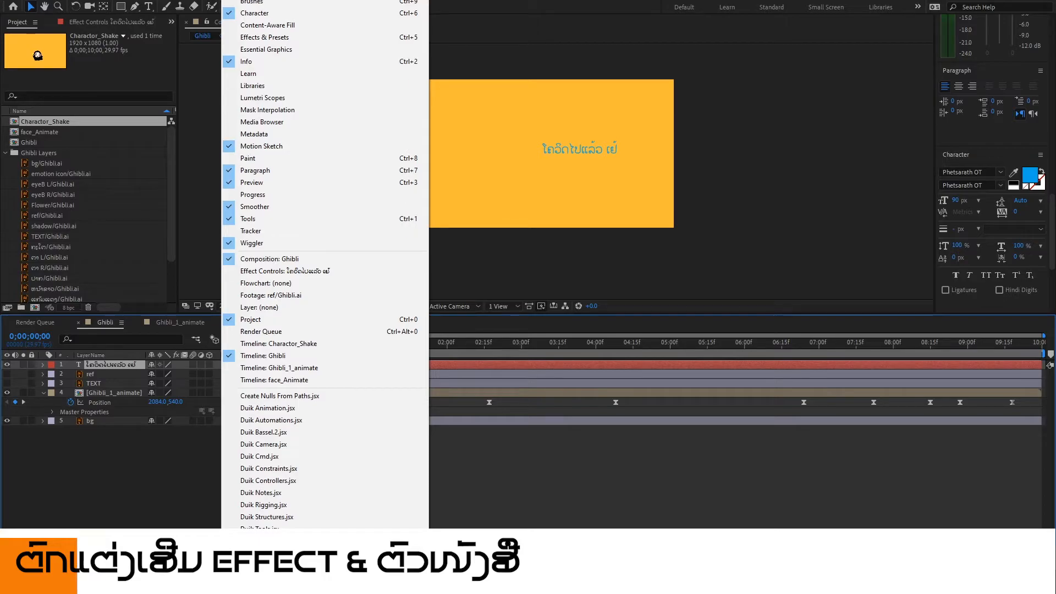
pyautogui.press('Escape')
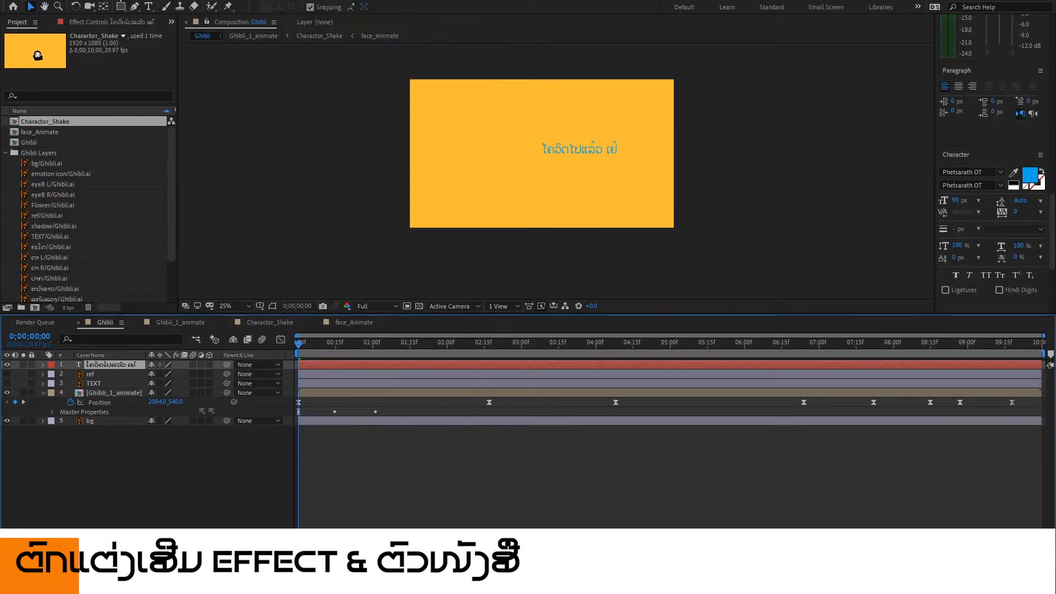
pyautogui.click(117, 0)
pyautogui.moveTo(204, 157)
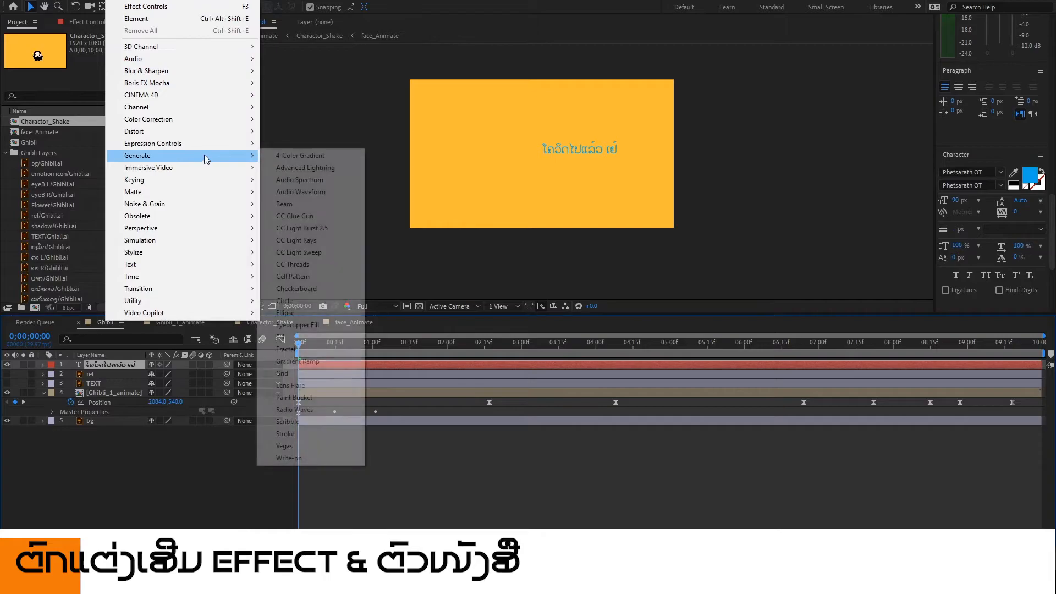
pyautogui.moveTo(202, 93)
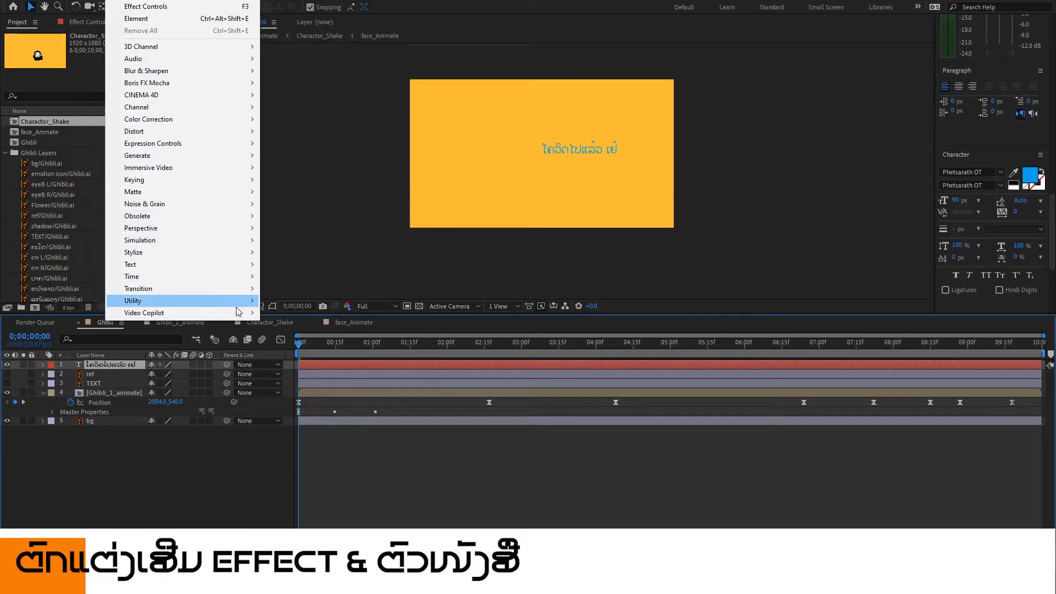
pyautogui.moveTo(244, 299)
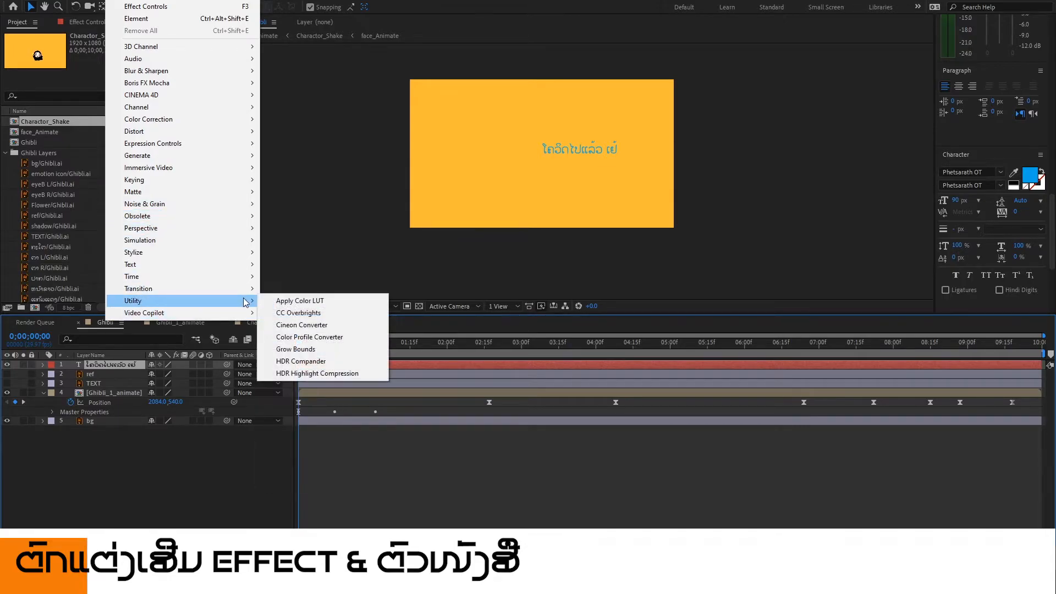
pyautogui.moveTo(248, 279)
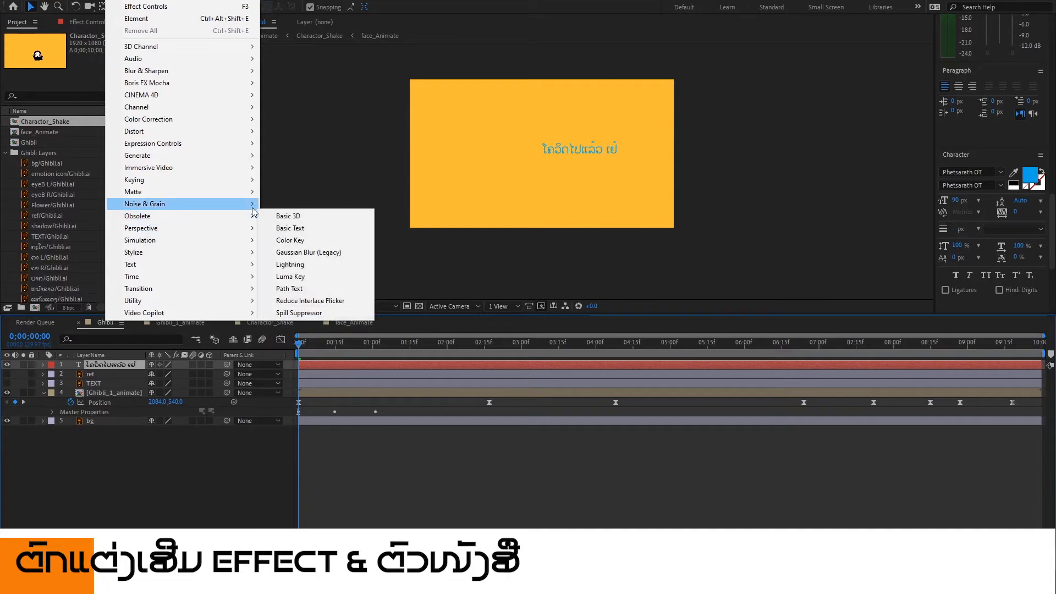
pyautogui.moveTo(253, 208)
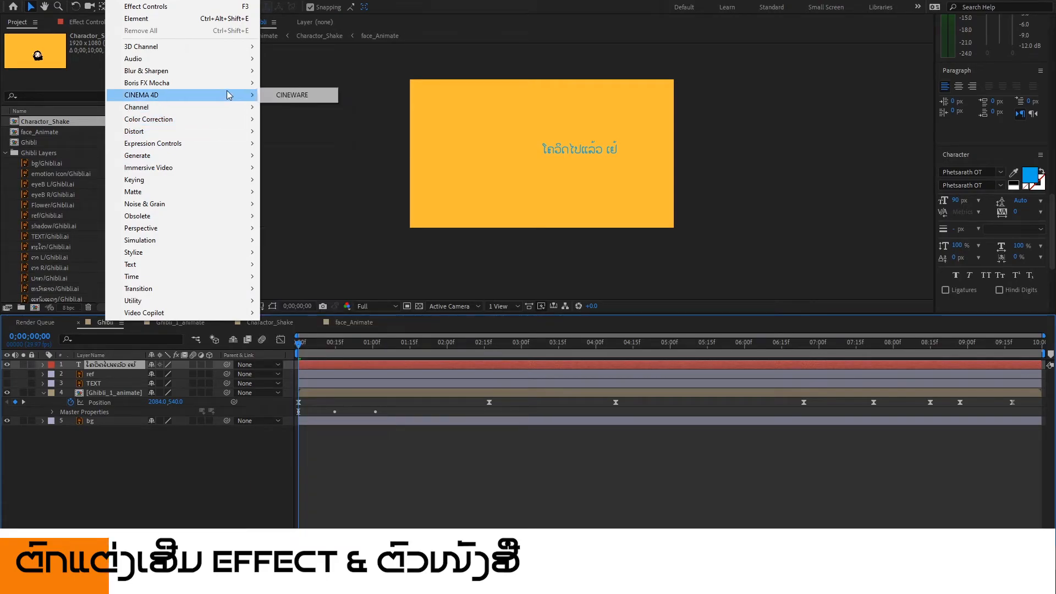
pyautogui.moveTo(232, 74)
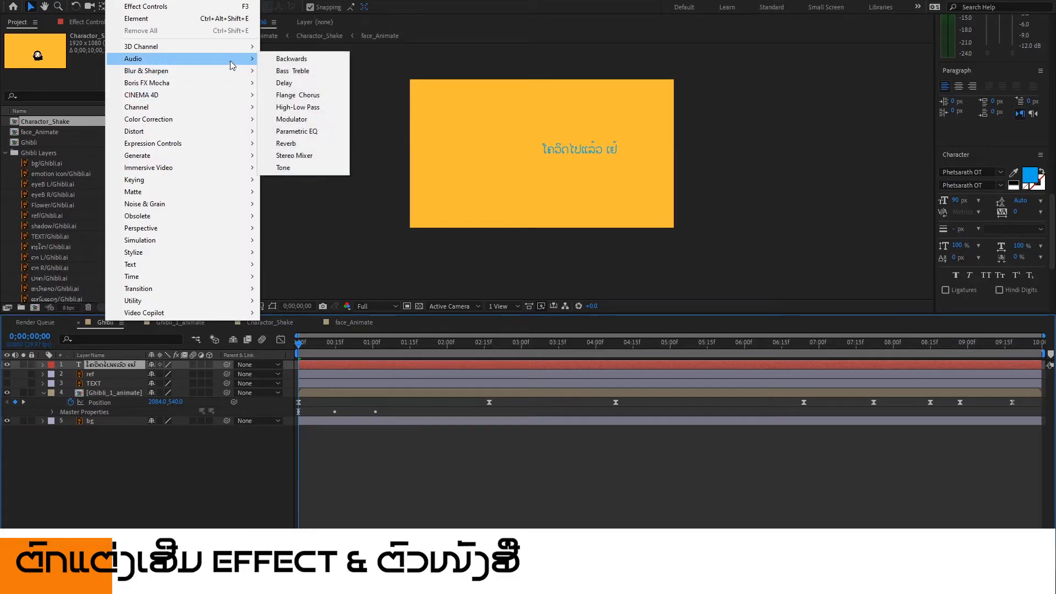
# Open the Animation Composer panel, move it clear of the composition preview and expand its Precomps category.
pyautogui.moveTo(231, 52)
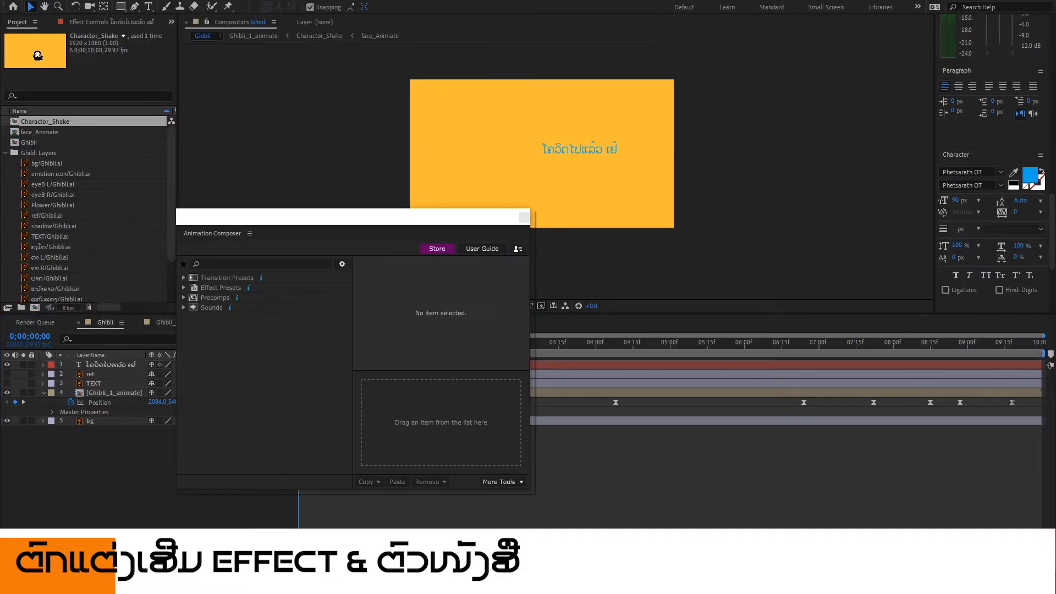
pyautogui.moveTo(347, 217); pyautogui.dragTo(218, 222)
pyautogui.click(105, 294)
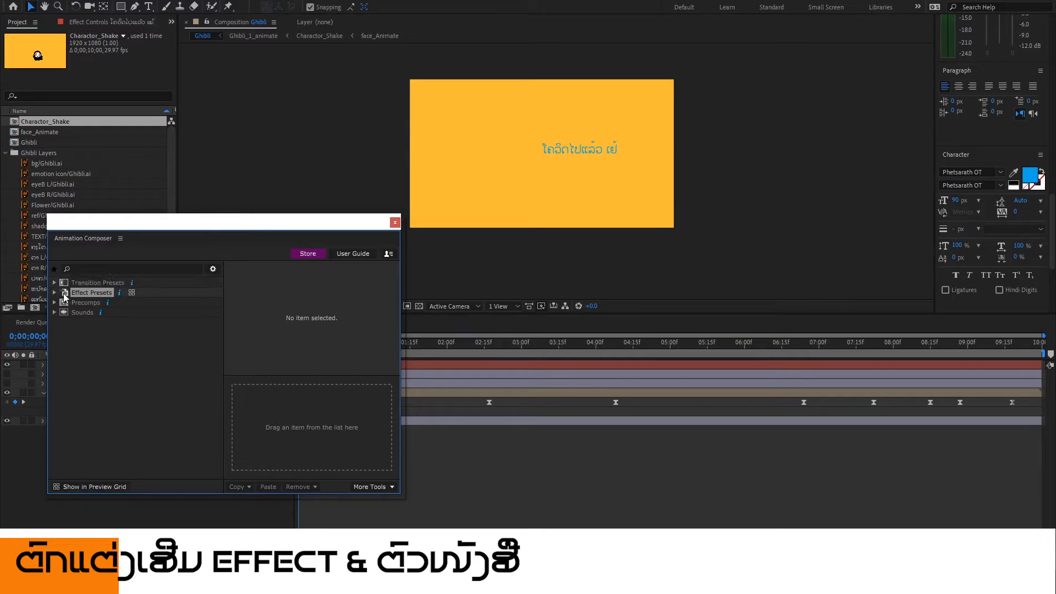
pyautogui.click(74, 284)
pyautogui.click(55, 302)
# Examine the Animated Illustrations, Backgrounds and Filmmaker's Transitions precomps in Animation Composer.
pyautogui.click(82, 312)
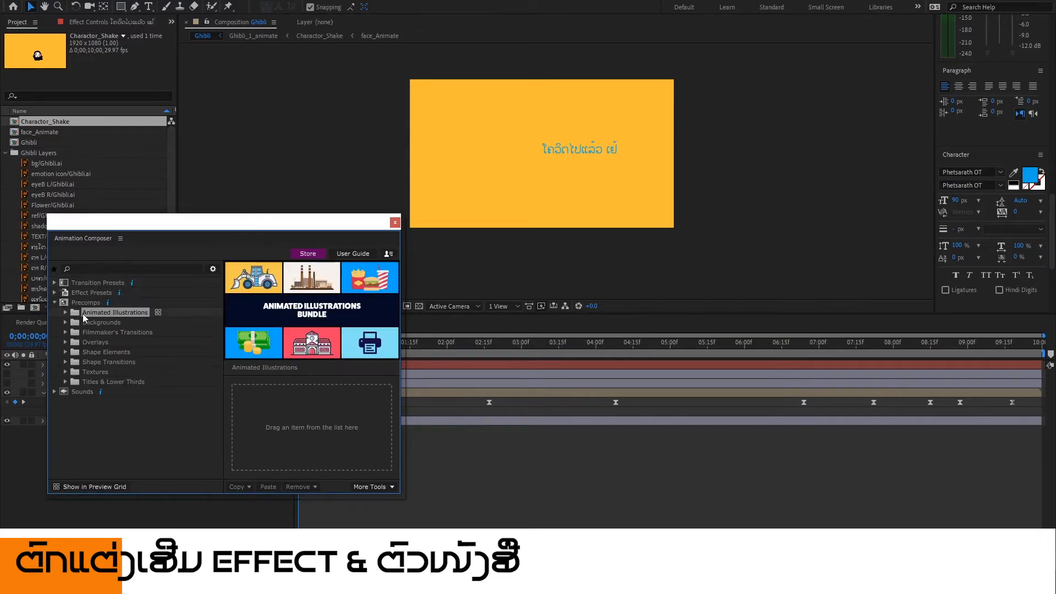
pyautogui.click(66, 313)
pyautogui.click(85, 322)
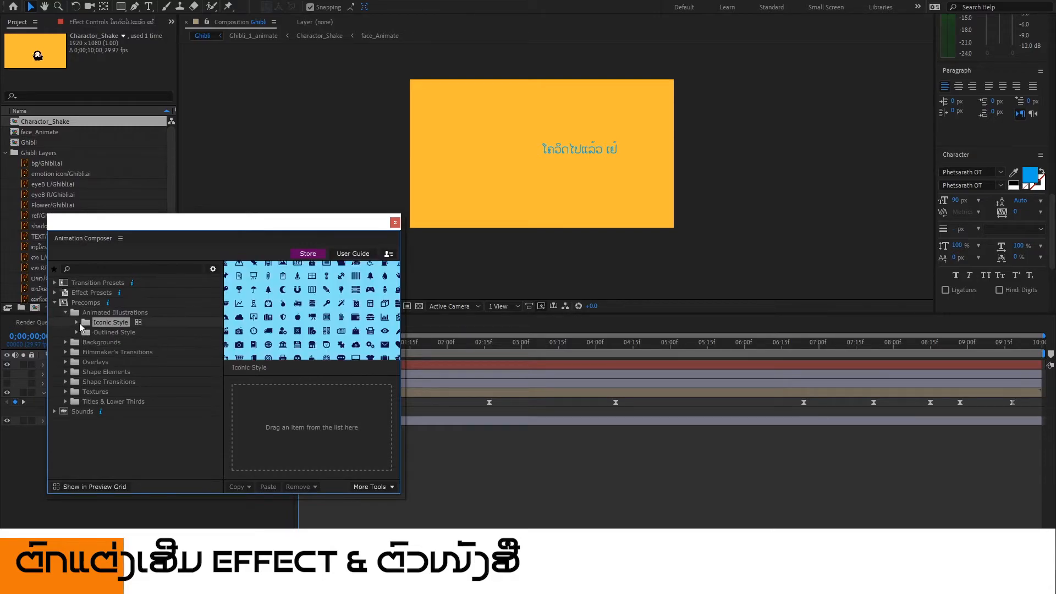
pyautogui.click(86, 333)
pyautogui.click(101, 313)
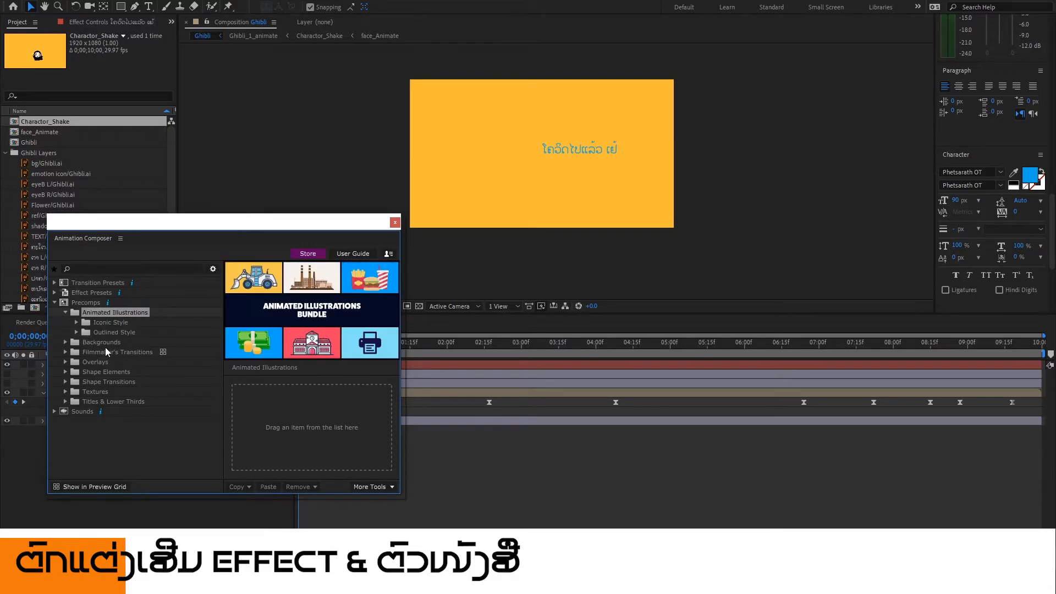
pyautogui.click(101, 342)
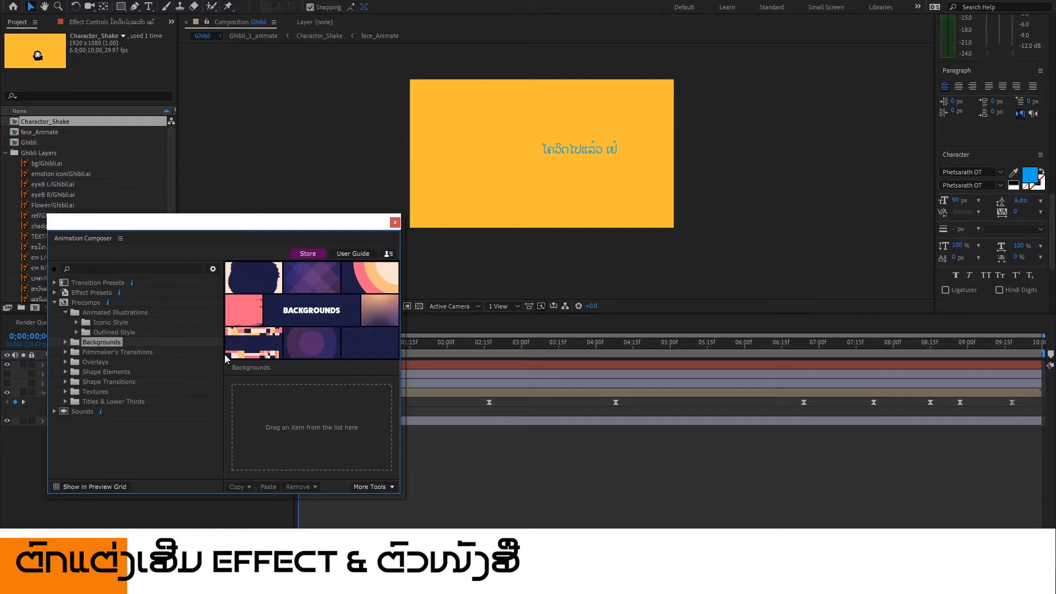
pyautogui.click(92, 354)
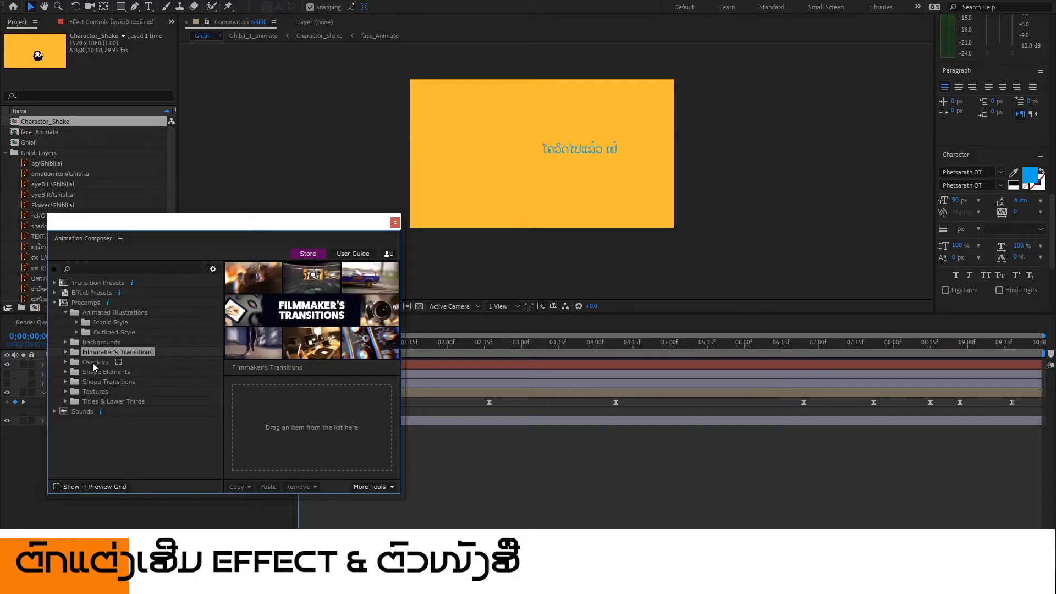
# Preview the hard and soft vignettes among the Overlays precomps.
pyautogui.click(92, 373)
pyautogui.click(89, 363)
pyautogui.click(65, 363)
pyautogui.click(93, 371)
pyautogui.click(76, 372)
pyautogui.click(113, 382)
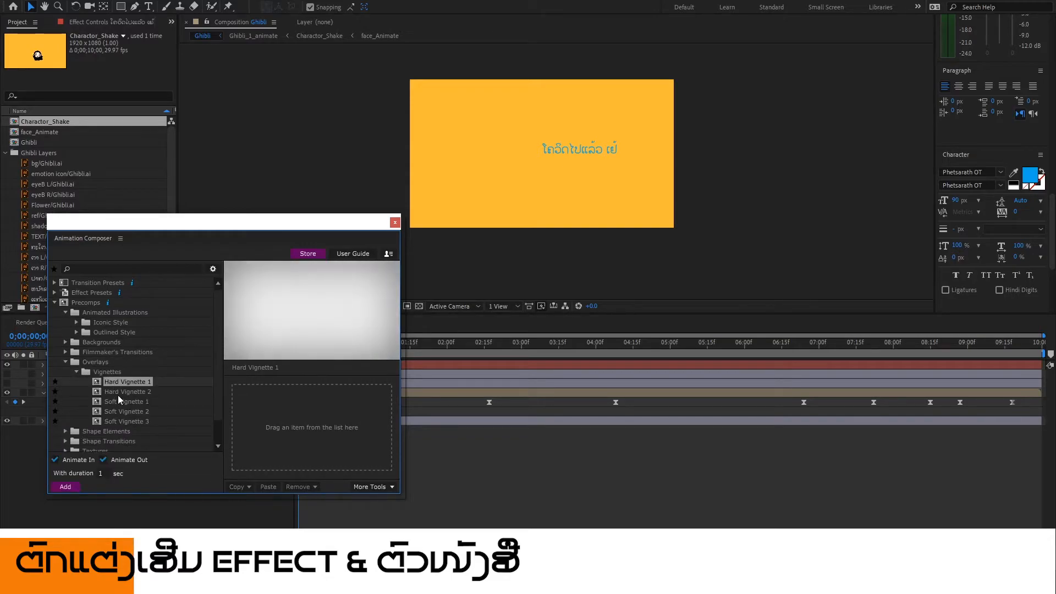
pyautogui.click(118, 395)
pyautogui.click(118, 404)
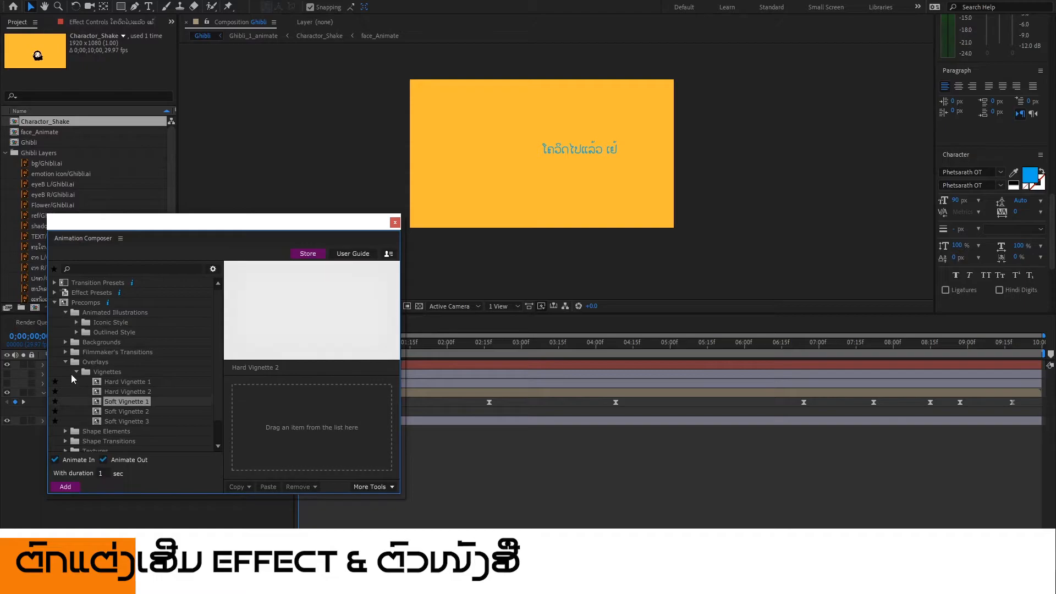
pyautogui.click(65, 362)
# Preview the Simple Style 4 lower thirds Left 2-tier 1 and Left 3-tier & Image 1 in Titles & Lower Thirds.
pyautogui.click(95, 391)
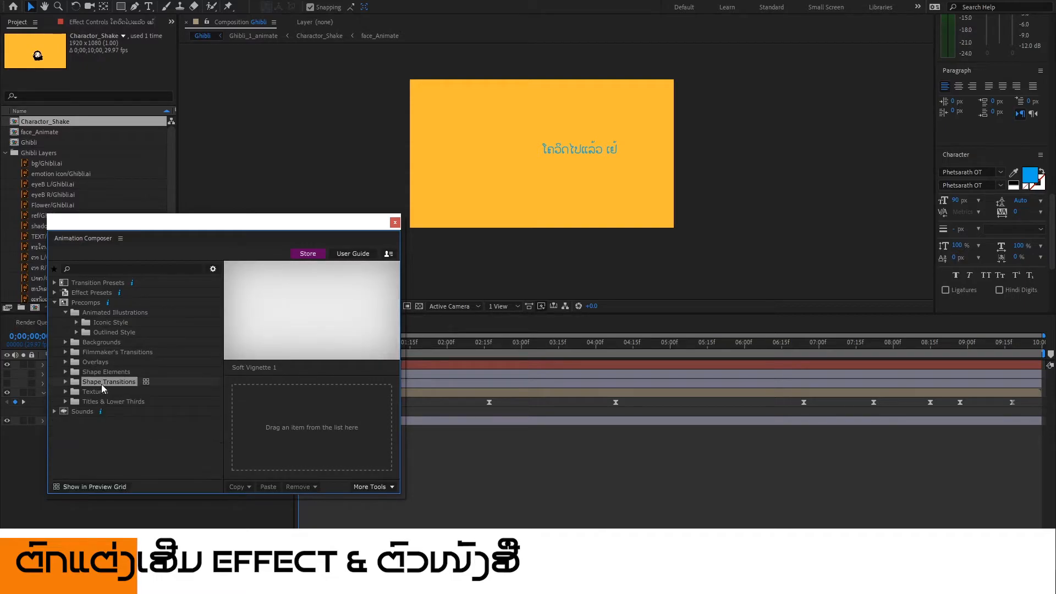
pyautogui.click(80, 401)
pyautogui.click(69, 402)
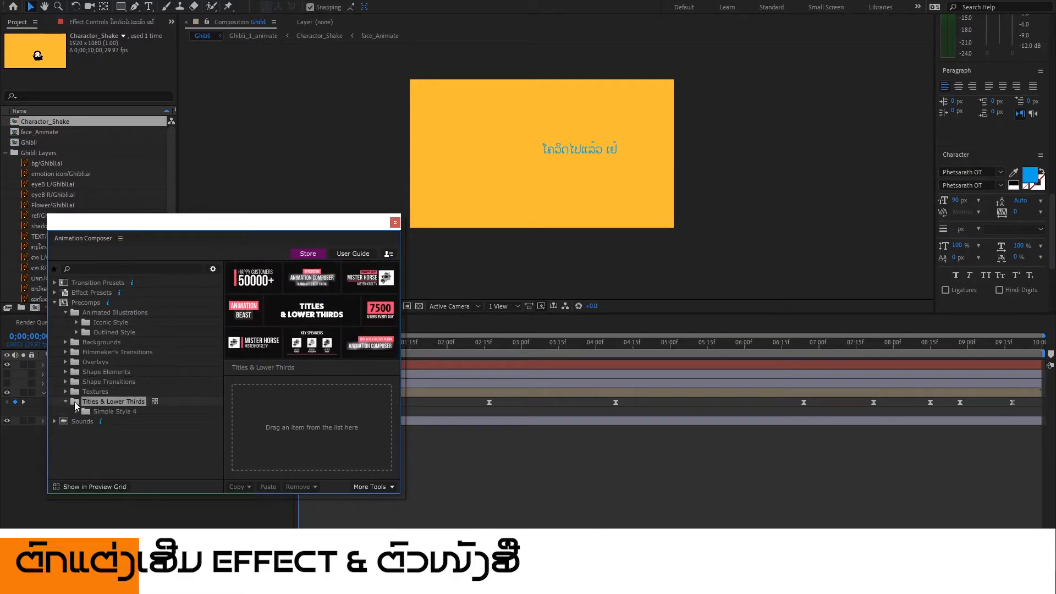
pyautogui.click(109, 412)
pyautogui.click(76, 411)
pyautogui.click(103, 421)
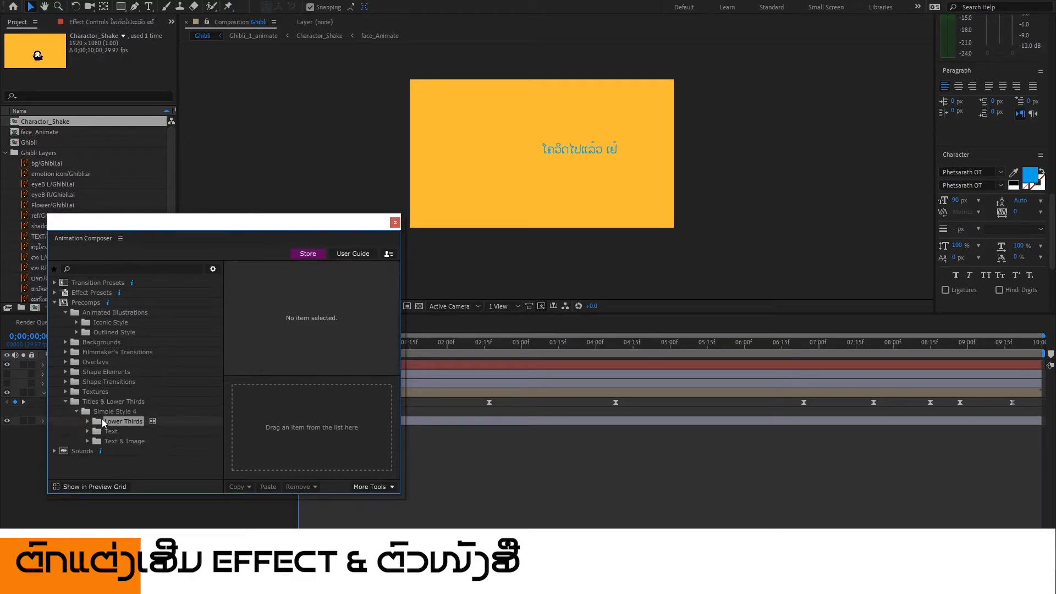
pyautogui.click(87, 422)
pyautogui.click(122, 440)
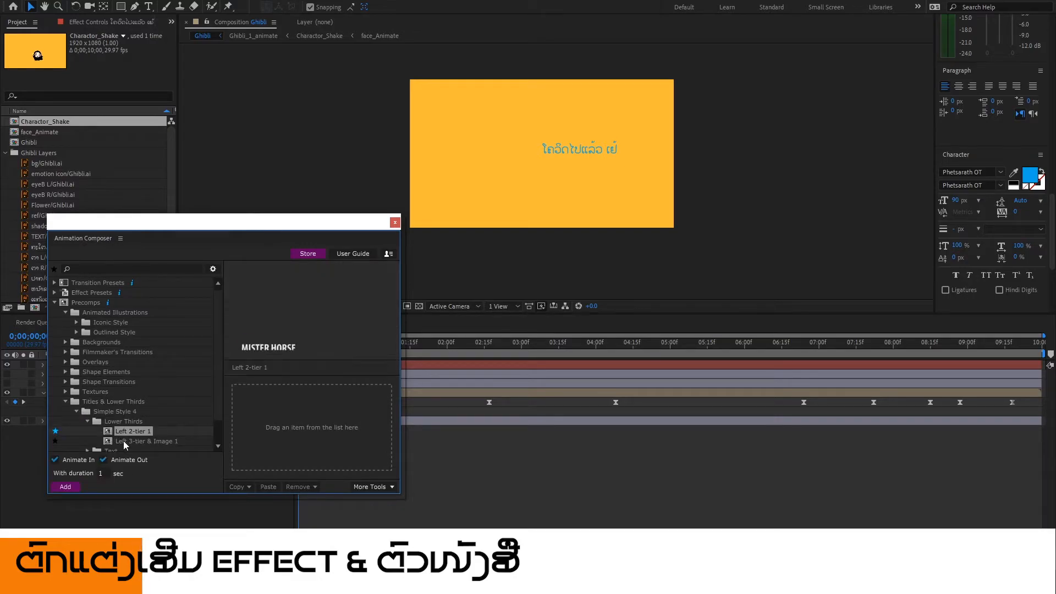
pyautogui.scroll(-1, 142, 448)
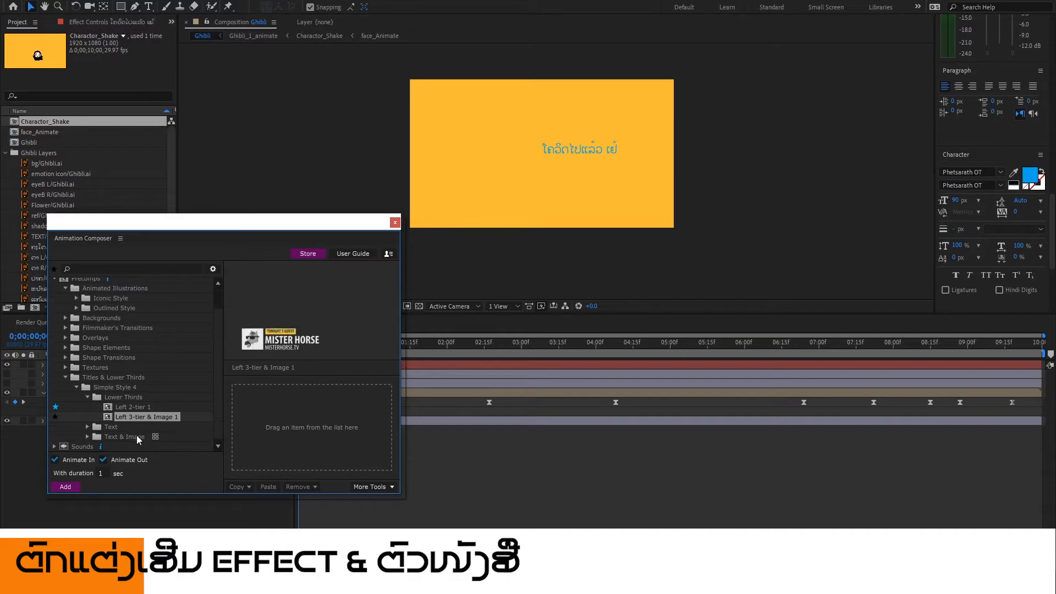
# Preview the Simple Style 4 titles Text 3-placeholder Centered 1 and Text & Image 7-placeholder.
pyautogui.click(87, 426)
pyautogui.click(118, 435)
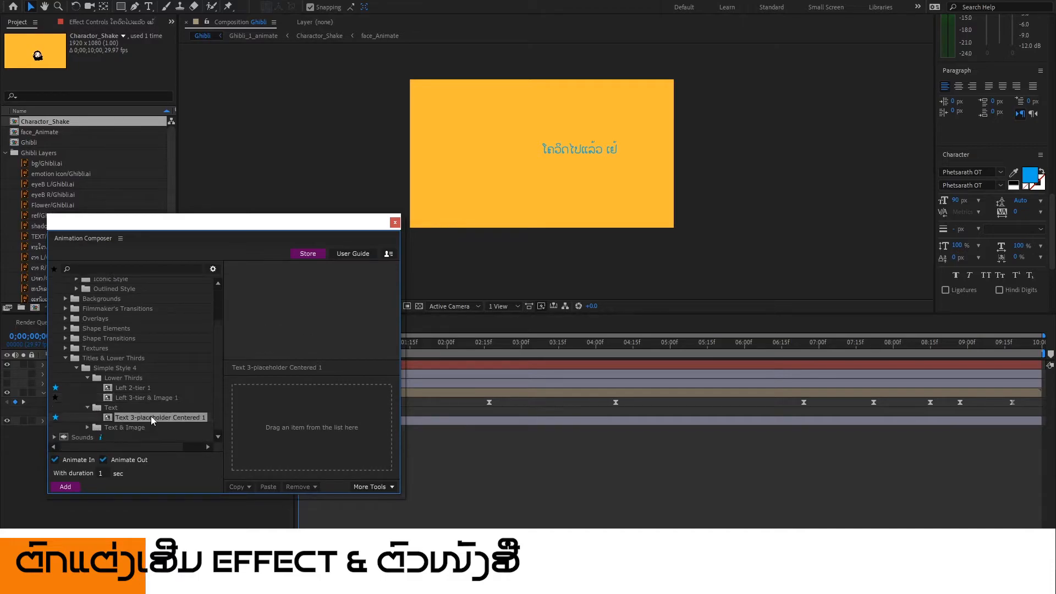
pyautogui.click(147, 427)
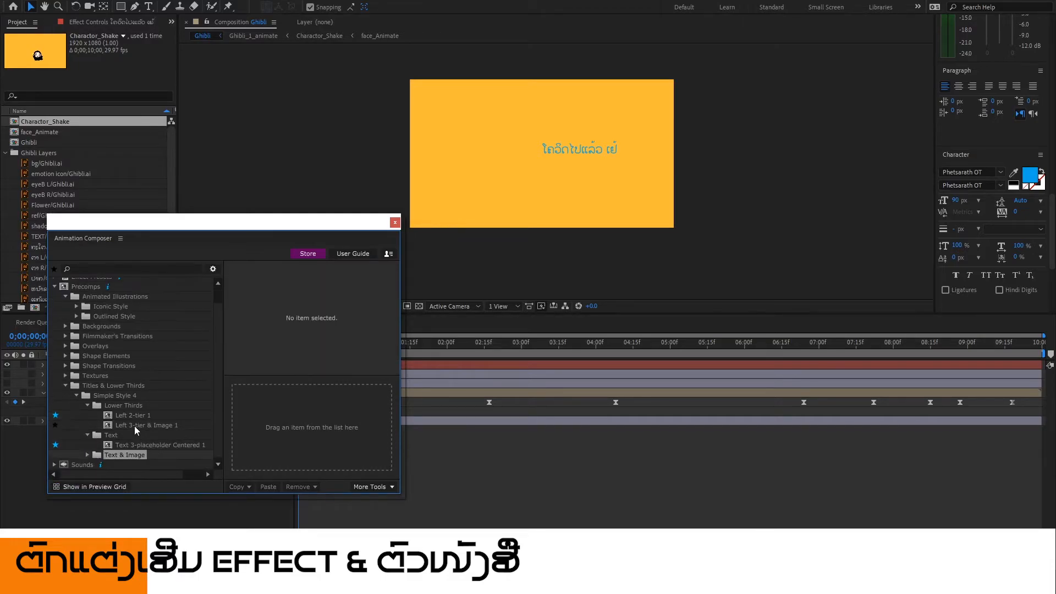
pyautogui.click(87, 454)
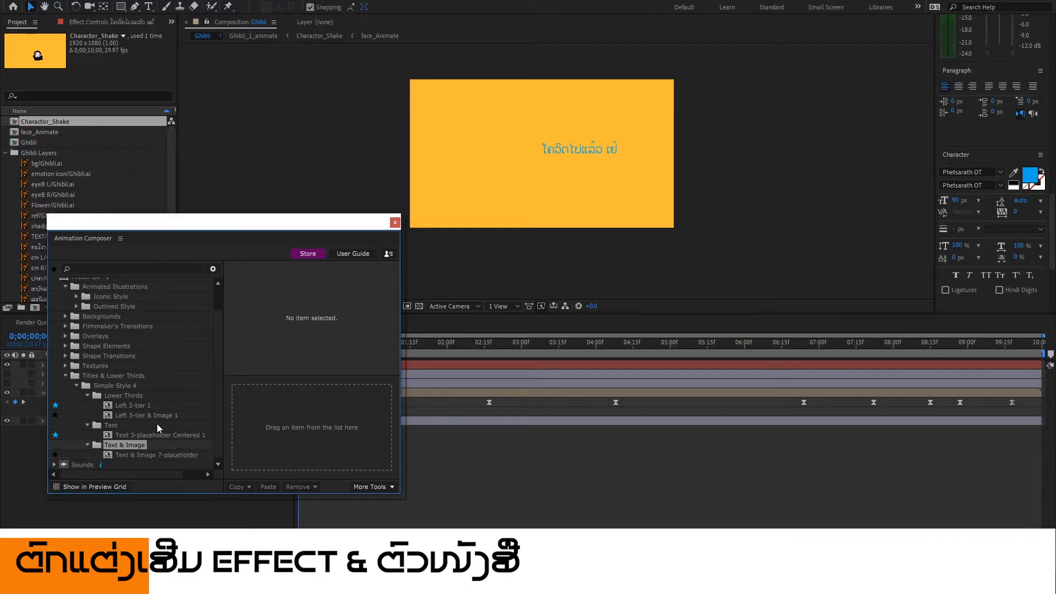
pyautogui.click(131, 454)
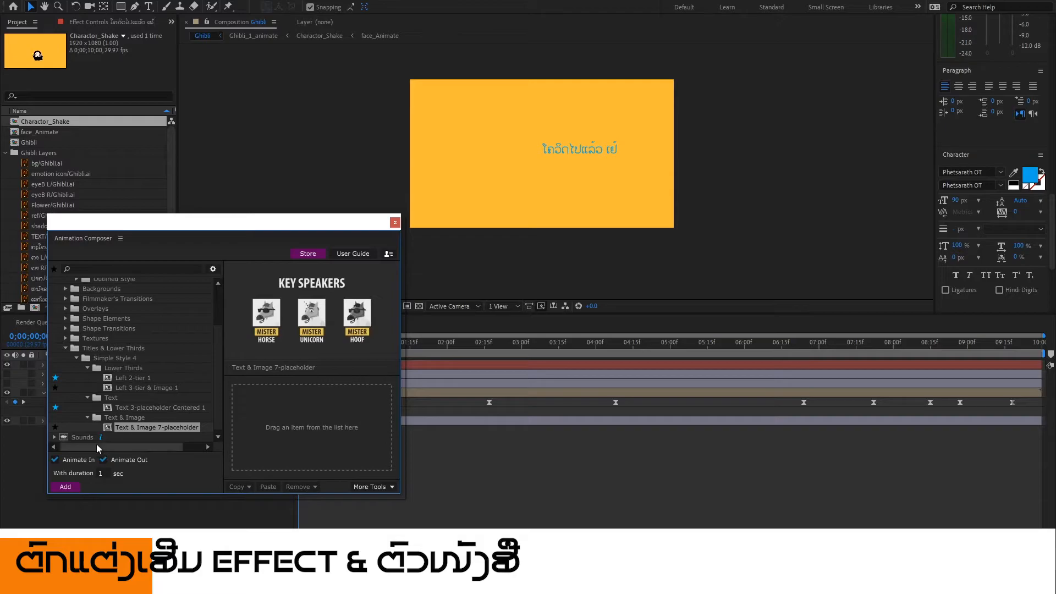
# Browse the Textures, Shape Transitions and Shape Elements precomps and preview the Fireworks & Shape Pops & Lines Of Shapes 4 combo.
pyautogui.click(94, 338)
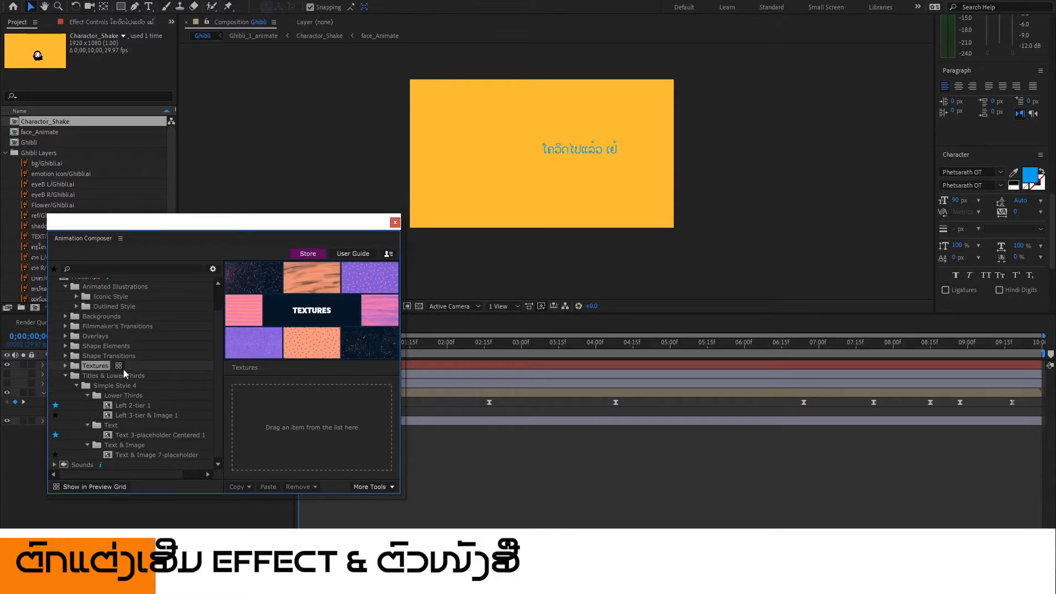
pyautogui.click(104, 357)
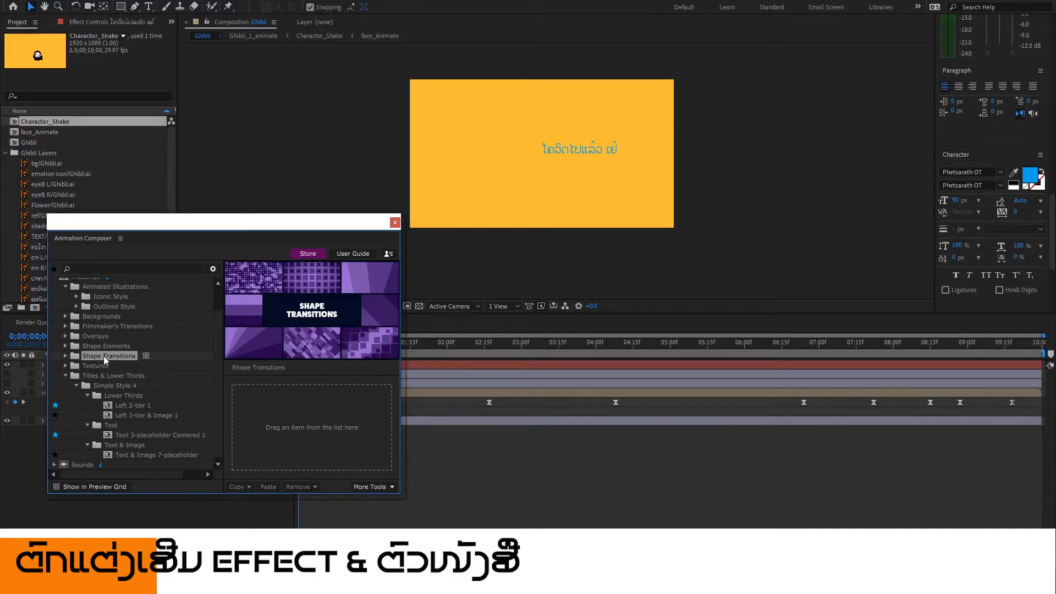
pyautogui.click(74, 346)
pyautogui.click(65, 345)
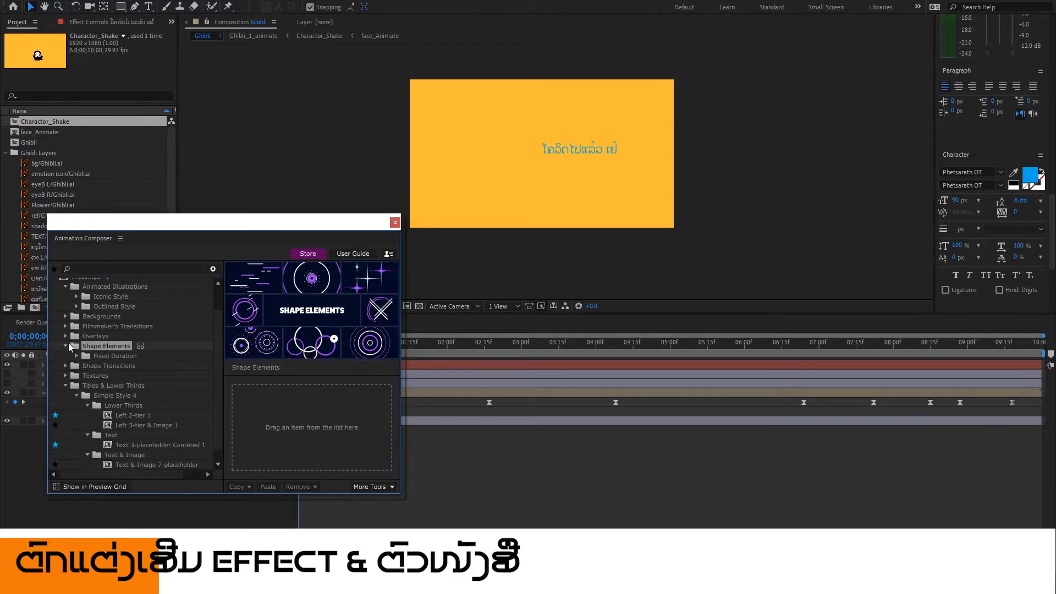
pyautogui.click(77, 356)
pyautogui.click(104, 365)
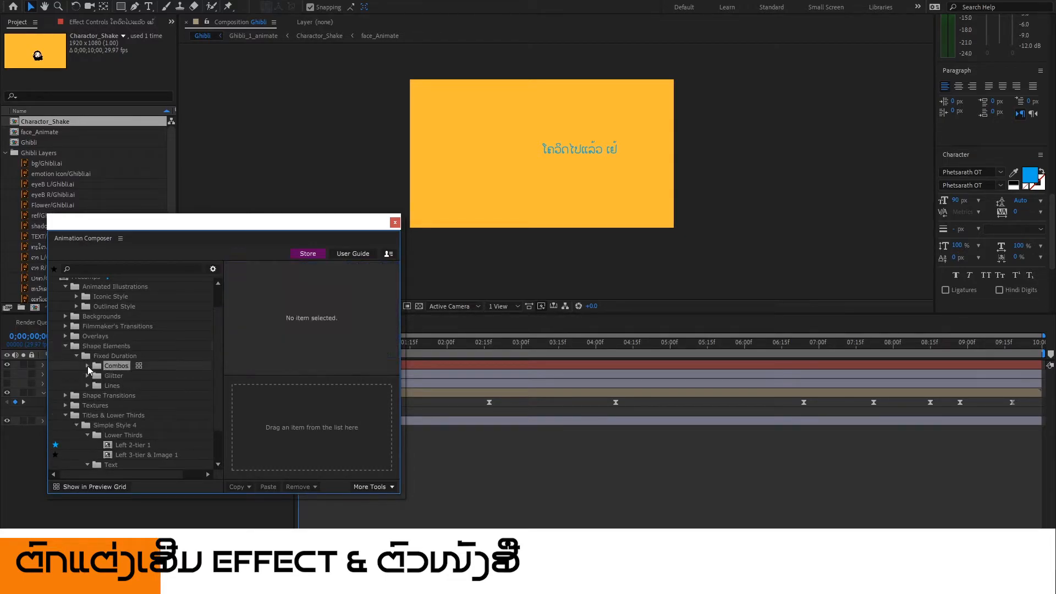
pyautogui.click(88, 365)
pyautogui.click(100, 377)
pyautogui.click(99, 377)
pyautogui.click(126, 386)
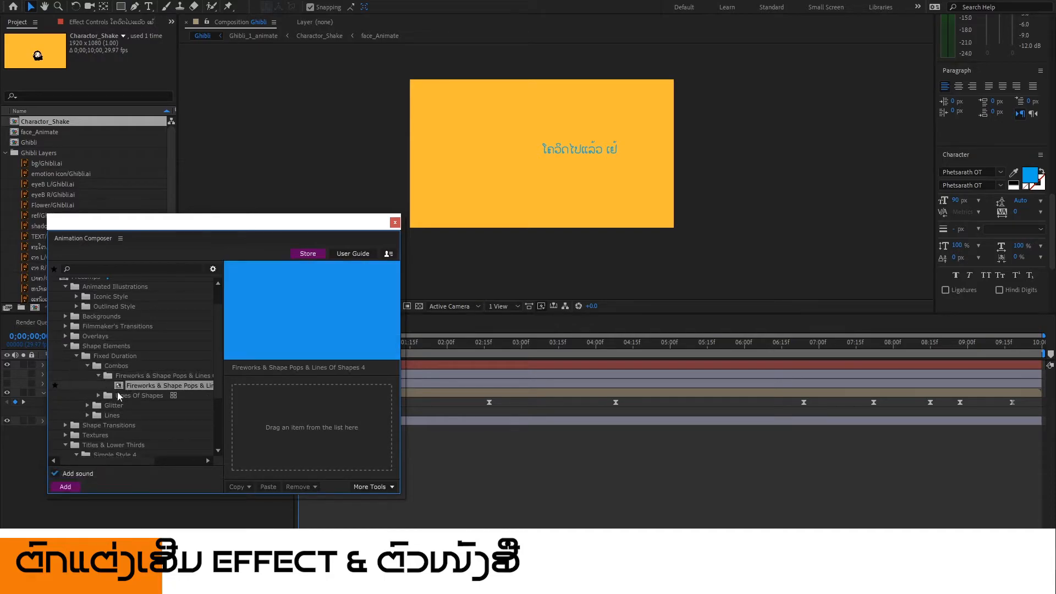
# Preview the Lines Of Shapes 4 and Lines Of Shapes 12 combos under Shape Elements.
pyautogui.click(98, 398)
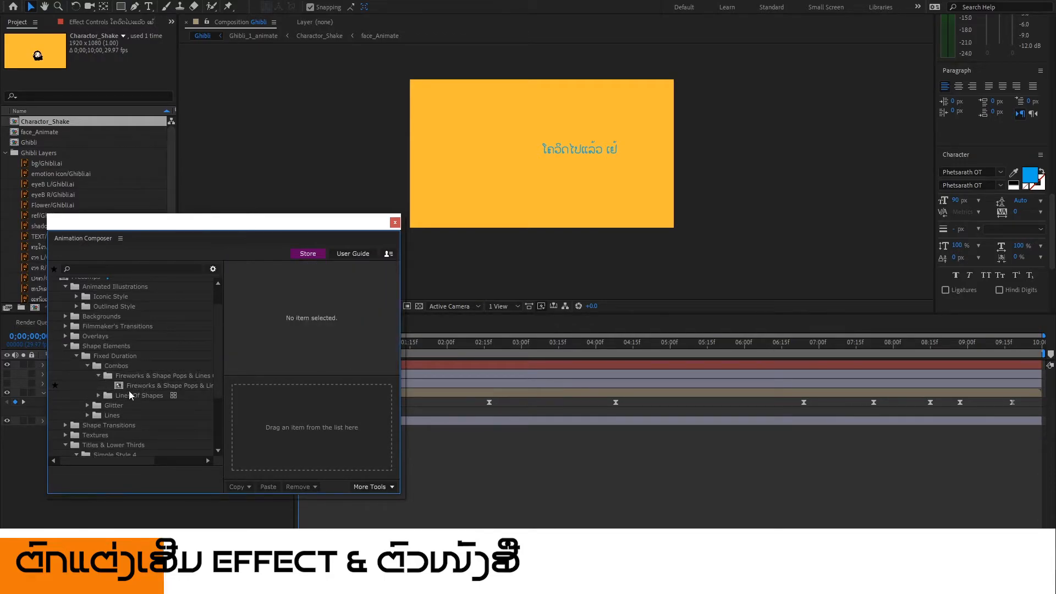
pyautogui.click(128, 388)
pyautogui.click(98, 395)
pyautogui.click(135, 407)
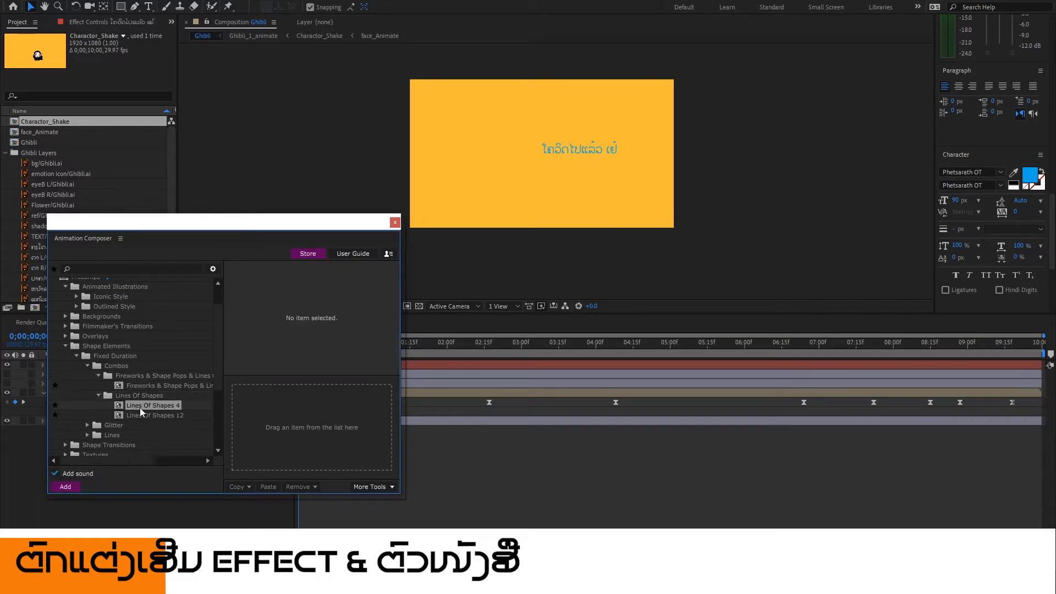
pyautogui.click(140, 416)
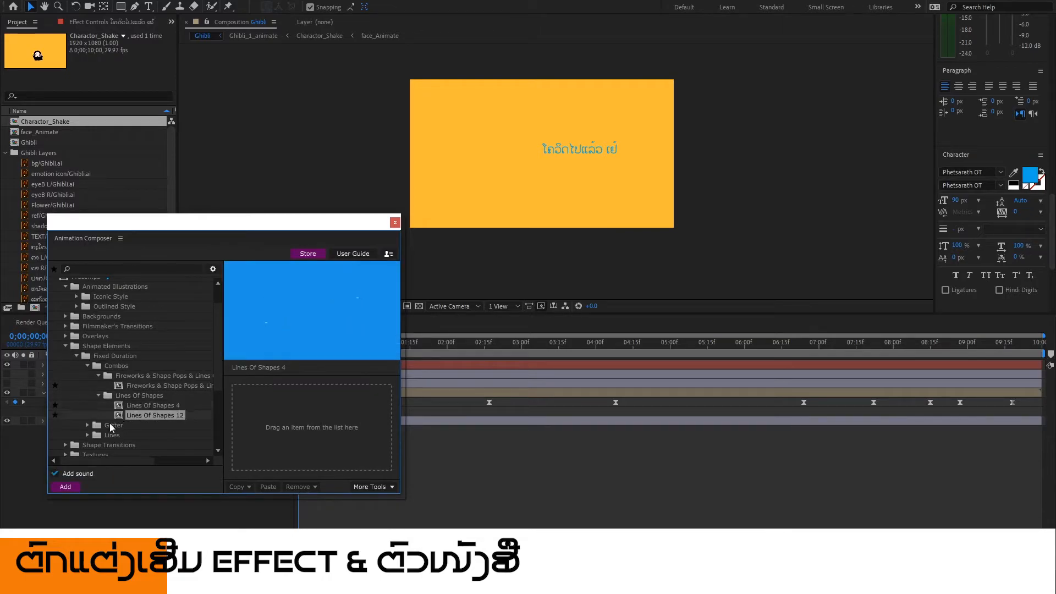
# Add the Fixed Simple Glitter 2 precomp from the Glitter shape elements to the Ghibli composition as its uppermost layer.
pyautogui.click(87, 425)
pyautogui.click(120, 435)
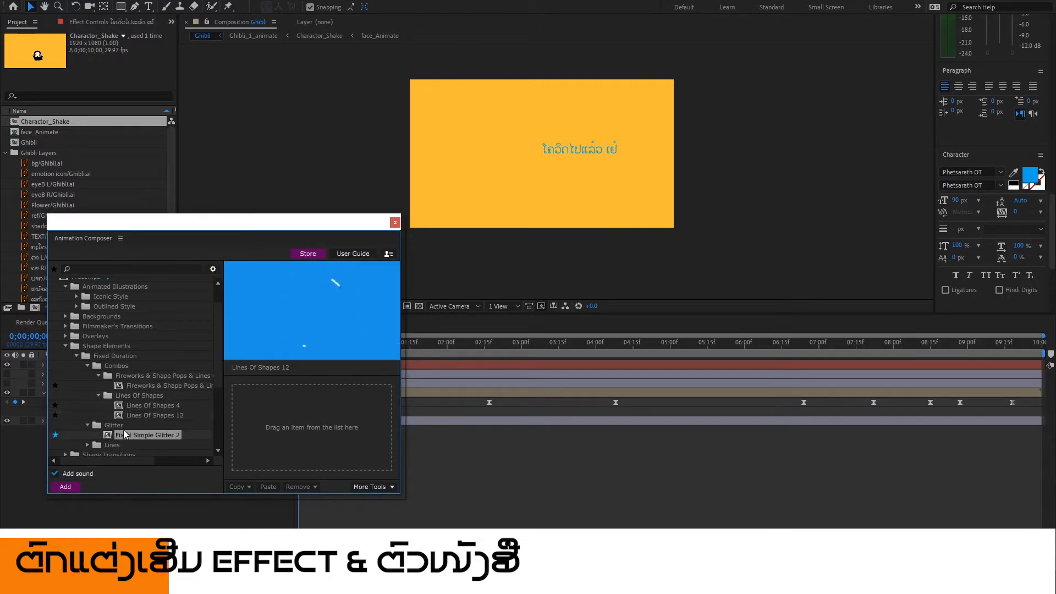
pyautogui.scroll(-3, 132, 429)
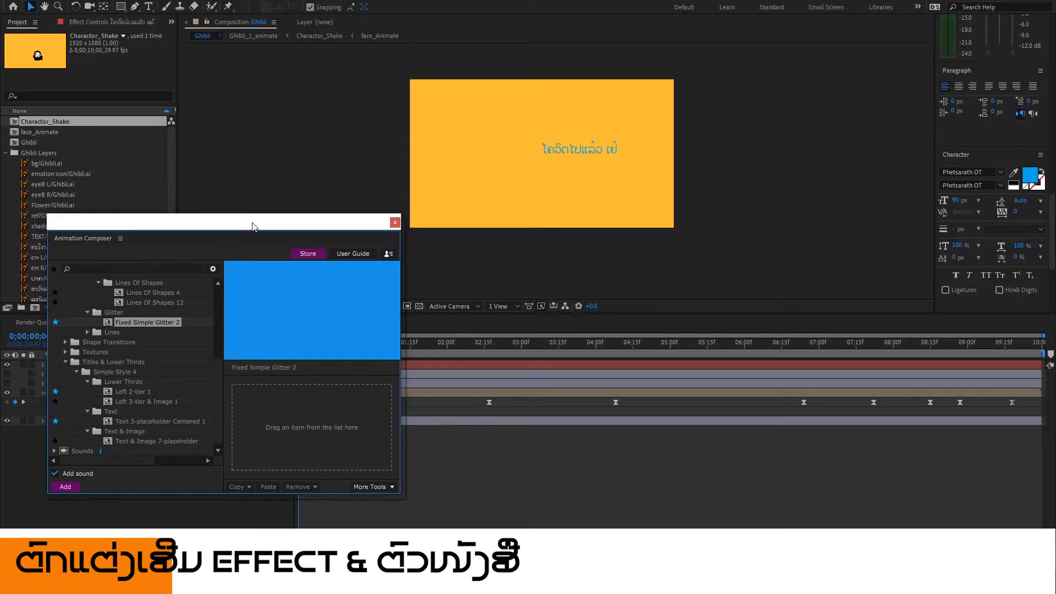
pyautogui.moveTo(231, 227); pyautogui.dragTo(387, 403)
pyautogui.moveTo(333, 496); pyautogui.dragTo(294, 431)
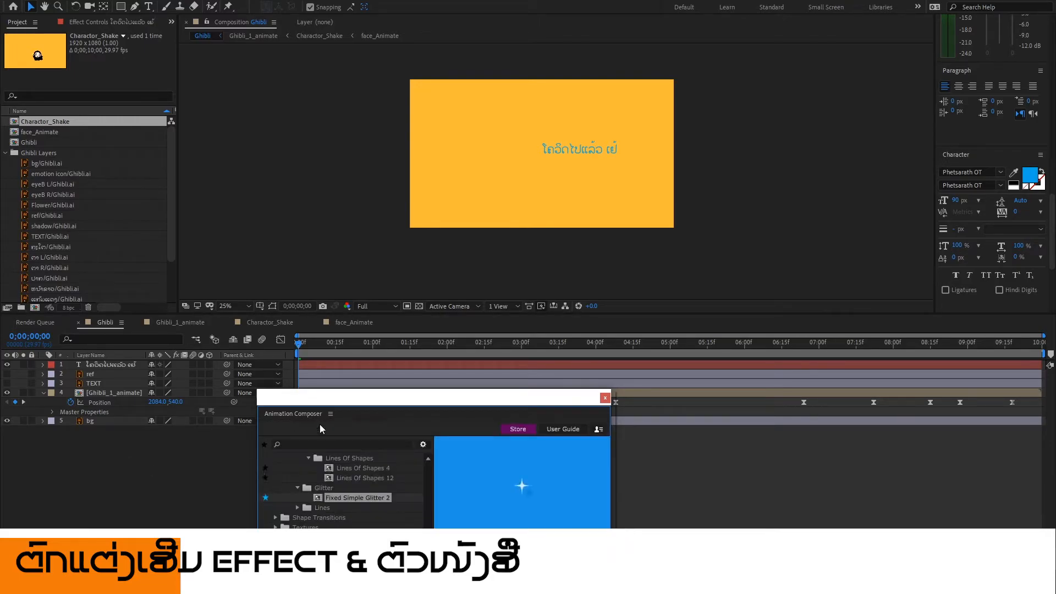
pyautogui.moveTo(358, 402); pyautogui.dragTo(302, 218)
pyautogui.moveTo(286, 325); pyautogui.dragTo(479, 432)
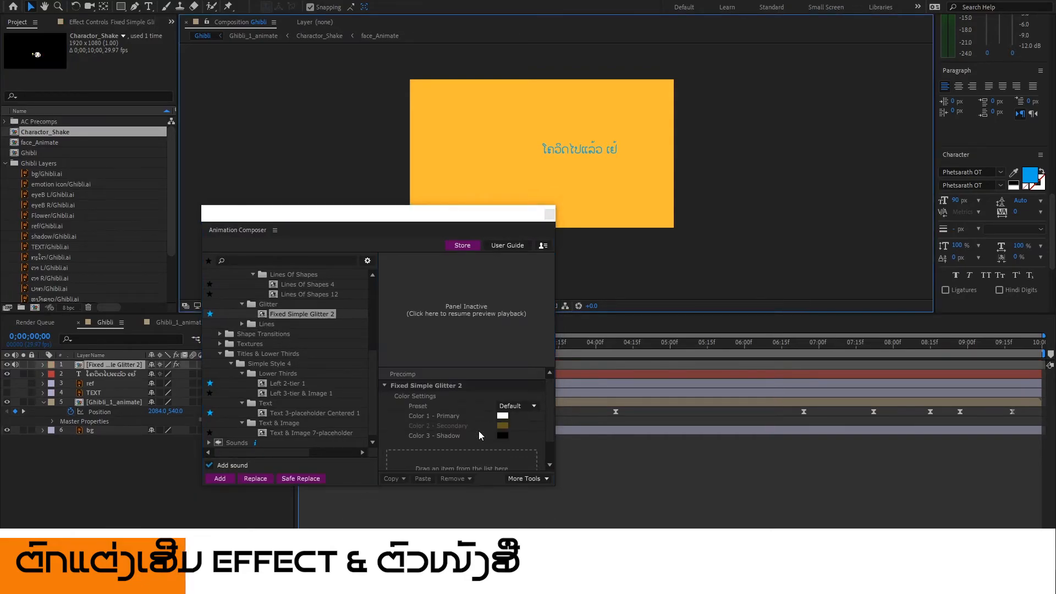
# Move the Fixed Simple Glitter 2 layer in time to start at about 0;00;08;11 and play back that section.
pyautogui.moveTo(295, 217); pyautogui.dragTo(311, 479)
pyautogui.moveTo(307, 344); pyautogui.dragTo(374, 348)
pyautogui.moveTo(432, 352); pyautogui.dragTo(943, 352)
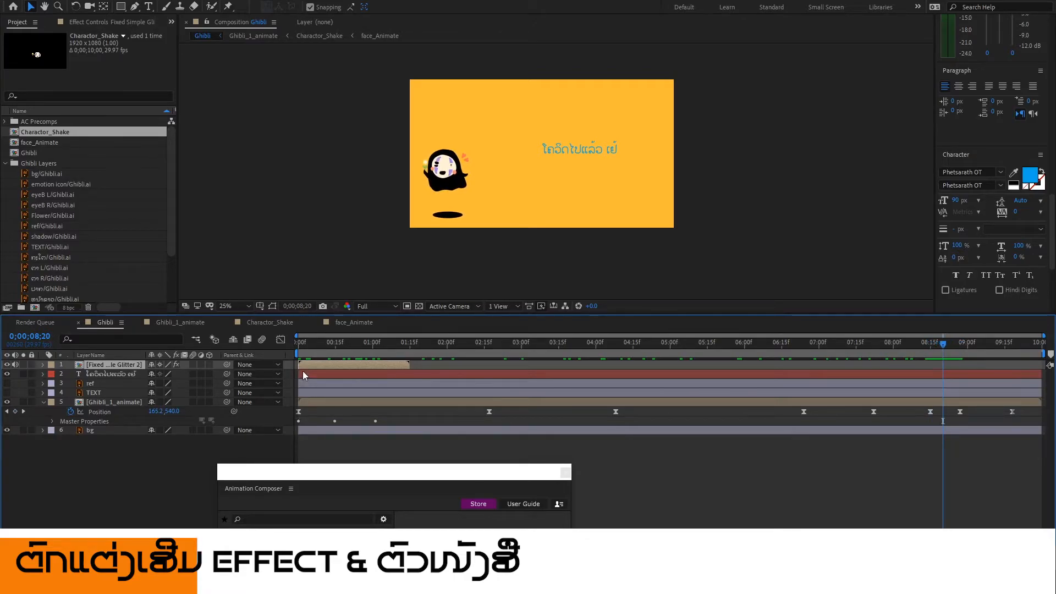
pyautogui.moveTo(360, 367); pyautogui.dragTo(905, 358)
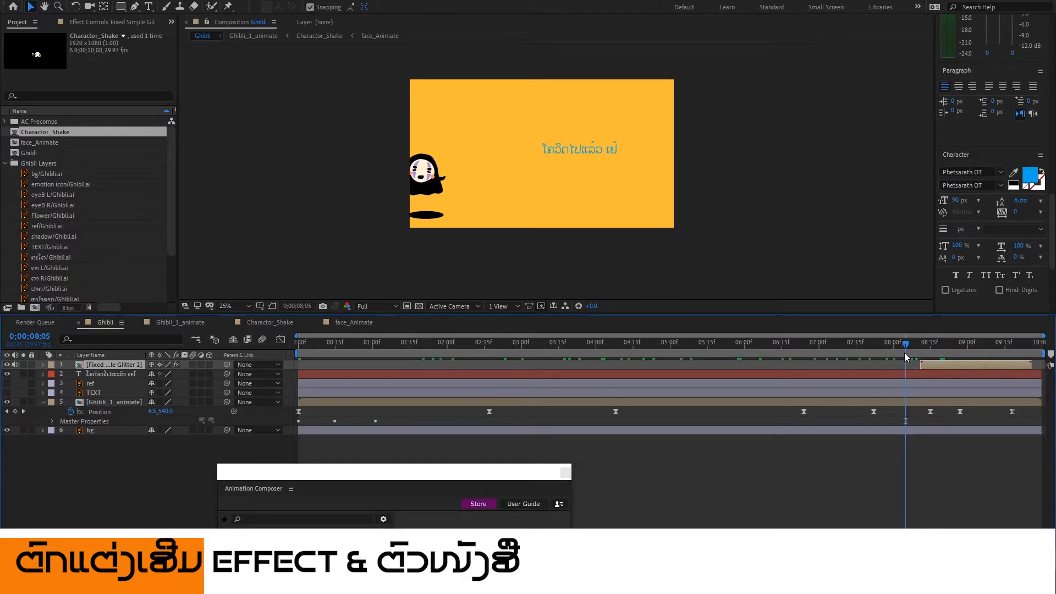
pyautogui.moveTo(905, 354); pyautogui.dragTo(895, 346)
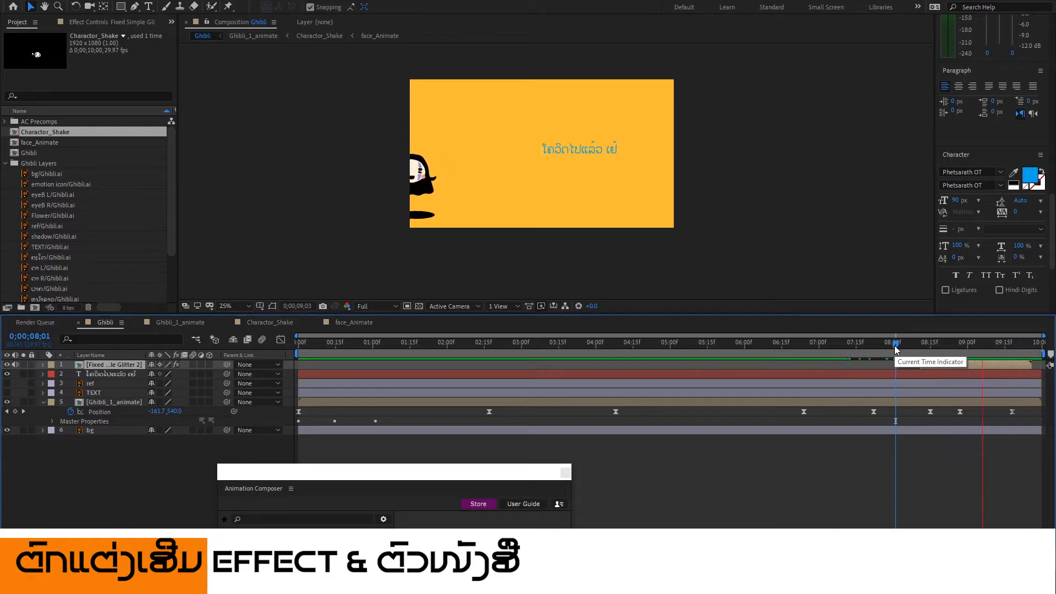
pyautogui.press('space')
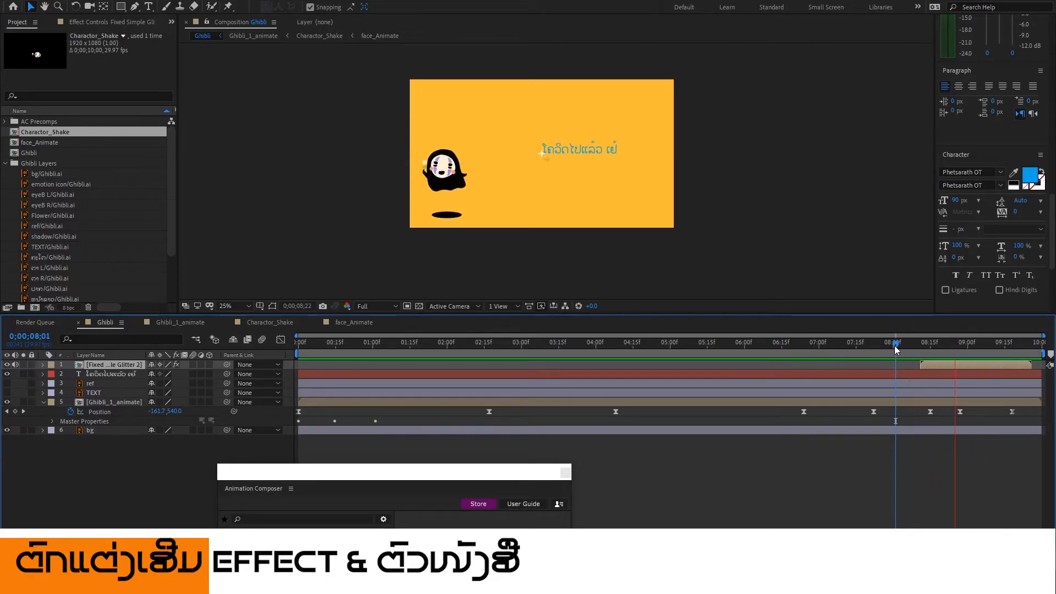
# Try to reposition the glitter directly in the composition view at 0;00;08;22.
pyautogui.moveTo(908, 348); pyautogui.dragTo(948, 347)
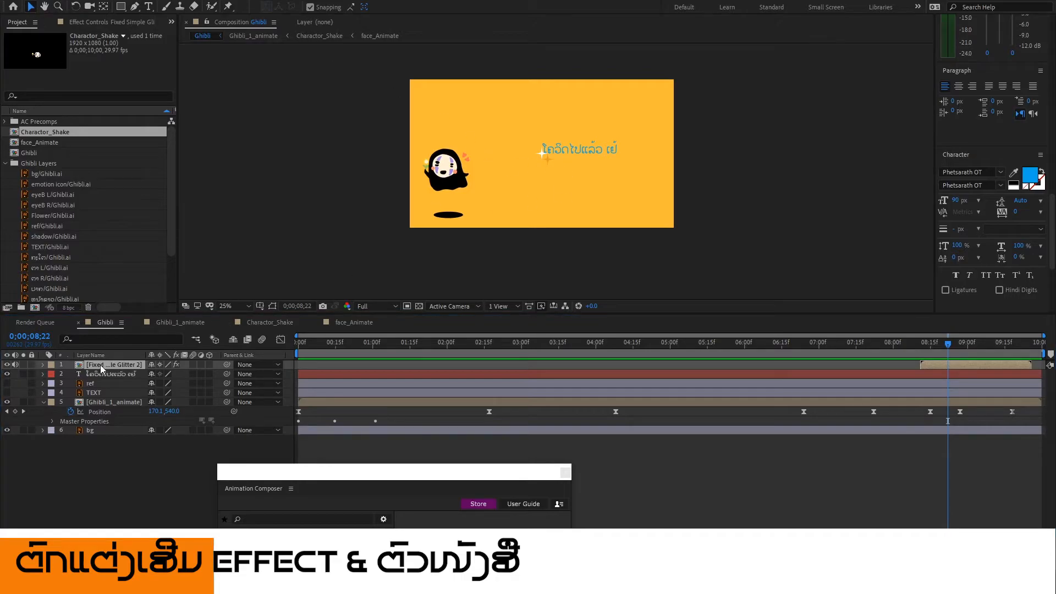
pyautogui.moveTo(536, 155); pyautogui.dragTo(581, 166)
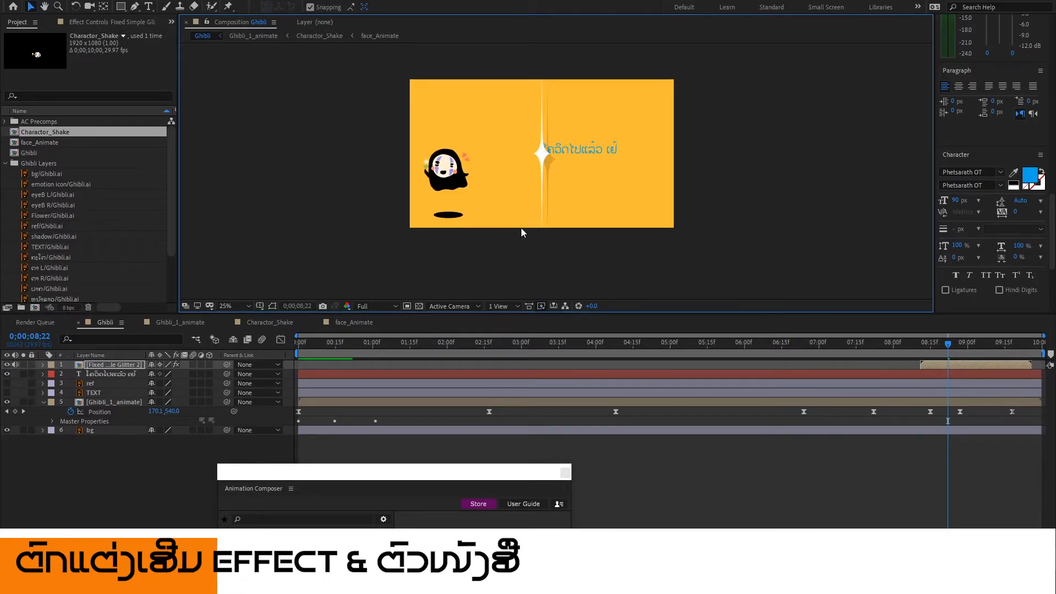
pyautogui.click(108, 365)
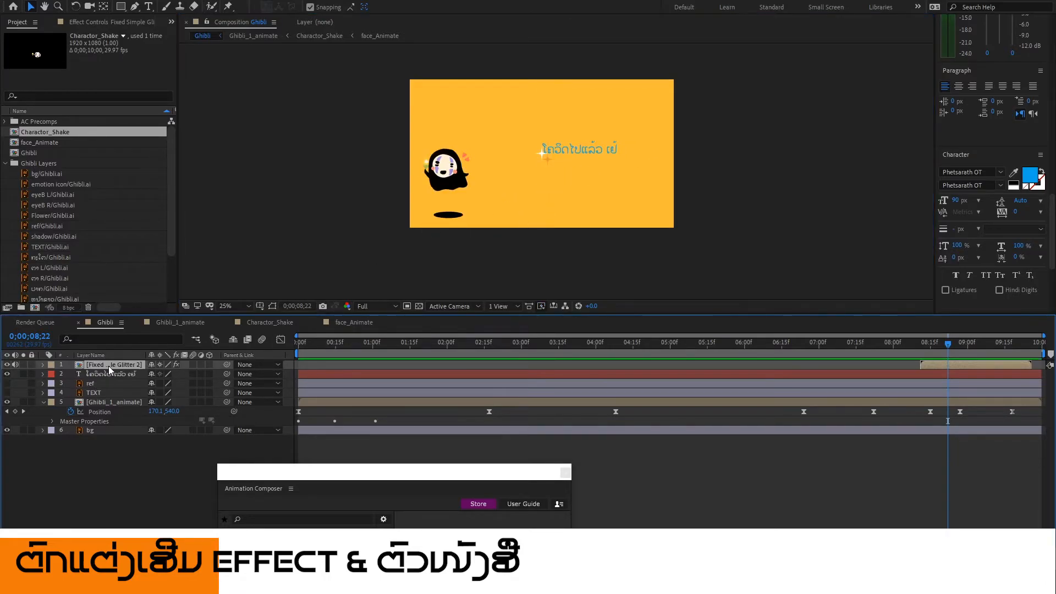
pyautogui.moveTo(263, 474); pyautogui.dragTo(137, 214)
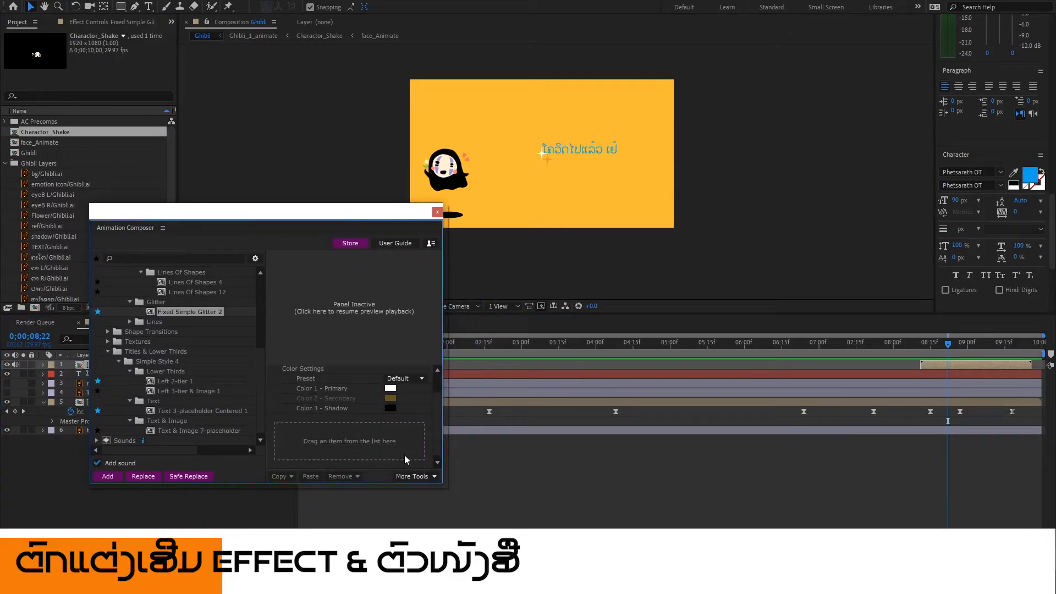
pyautogui.moveTo(267, 216); pyautogui.dragTo(399, 450)
# Reveal the Fixed Simple Glitter 2 layer's Position, set X to 127 beside the character, and play back the result.
pyautogui.click(112, 367)
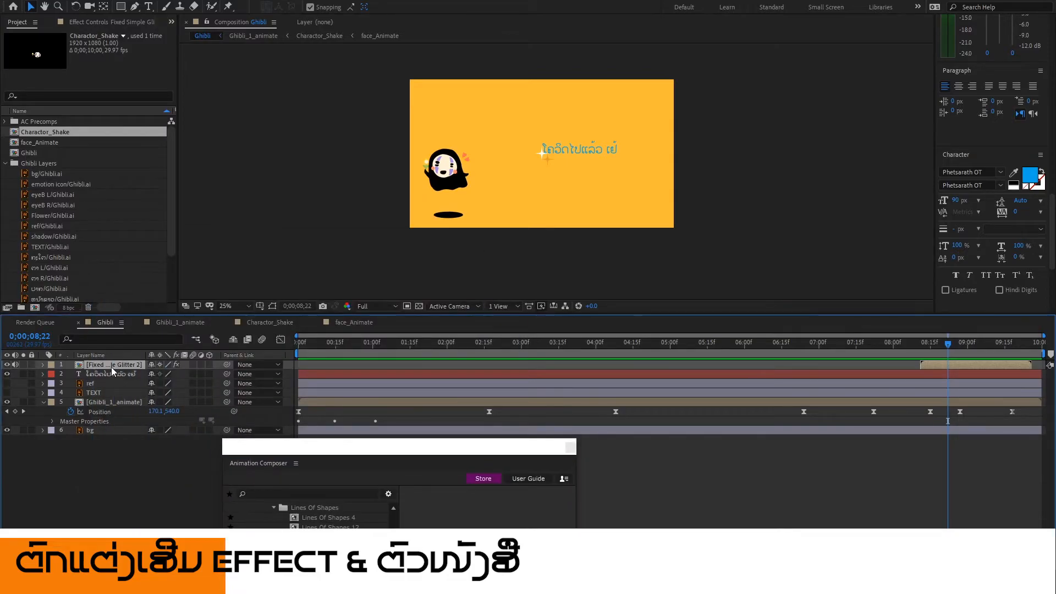
pyautogui.press('p')
pyautogui.moveTo(156, 374); pyautogui.dragTo(6, 375)
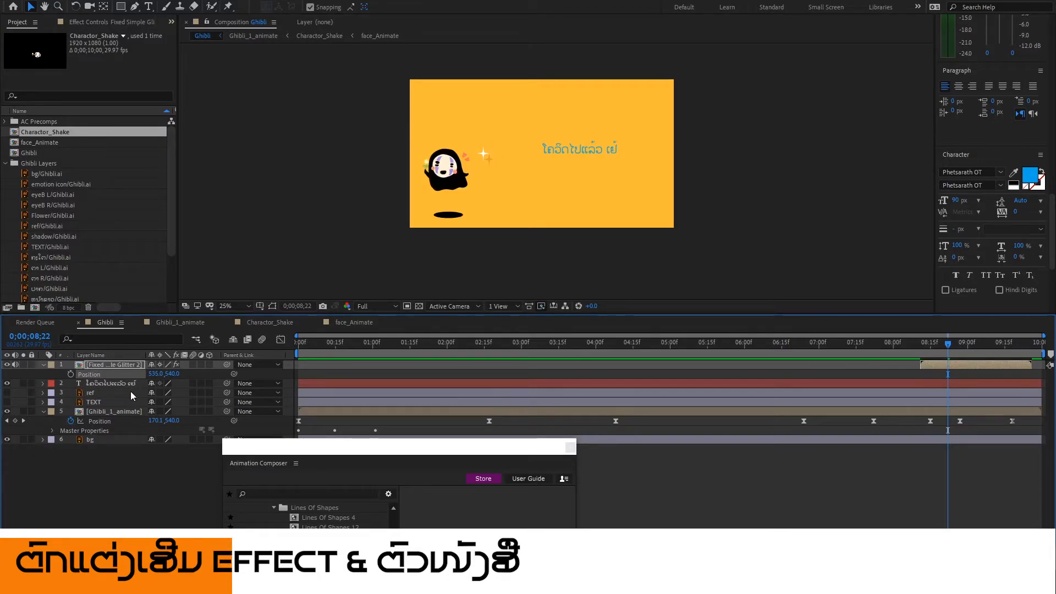
pyautogui.moveTo(158, 374); pyautogui.dragTo(2, 413)
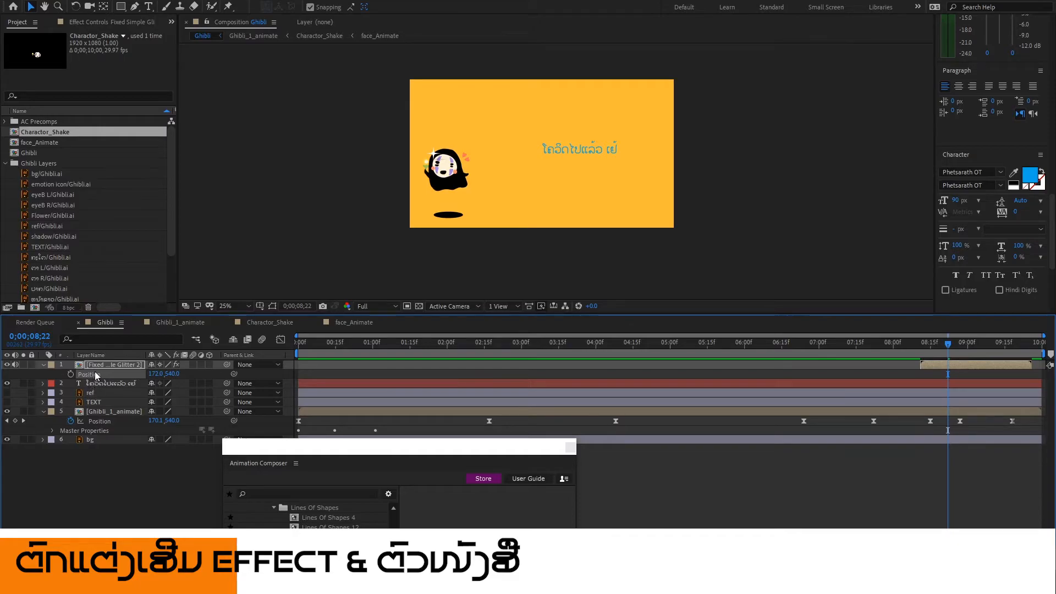
pyautogui.moveTo(159, 374); pyautogui.dragTo(95, 384)
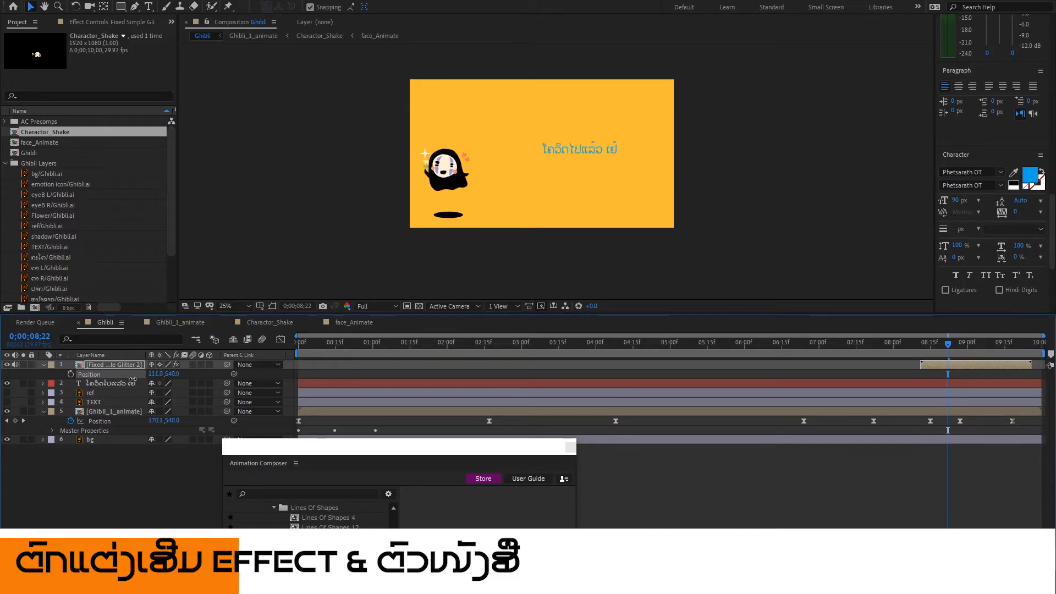
pyautogui.moveTo(906, 349)
pyautogui.mouseDown()
pyautogui.moveTo(866, 346)
pyautogui.moveTo(956, 347)
pyautogui.moveTo(896, 363)
pyautogui.mouseUp()
pyautogui.press('space')
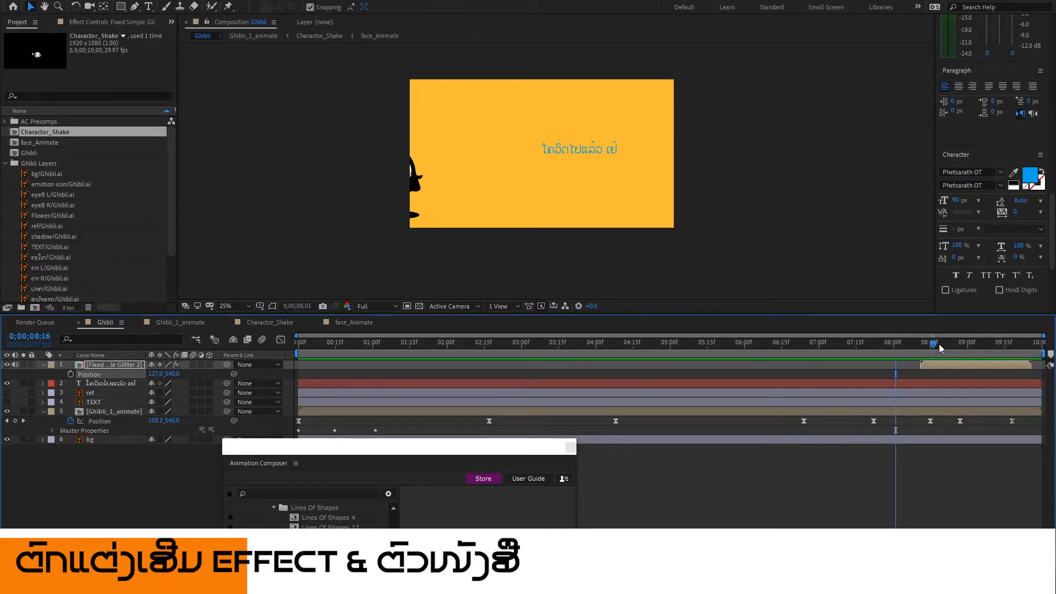
# Set the Fixed Simple Glitter 2 layer's X position to 393, placing the glitter over the hearts beside the character's head.
pyautogui.moveTo(939, 344); pyautogui.dragTo(952, 346)
pyautogui.moveTo(155, 377); pyautogui.dragTo(296, 358)
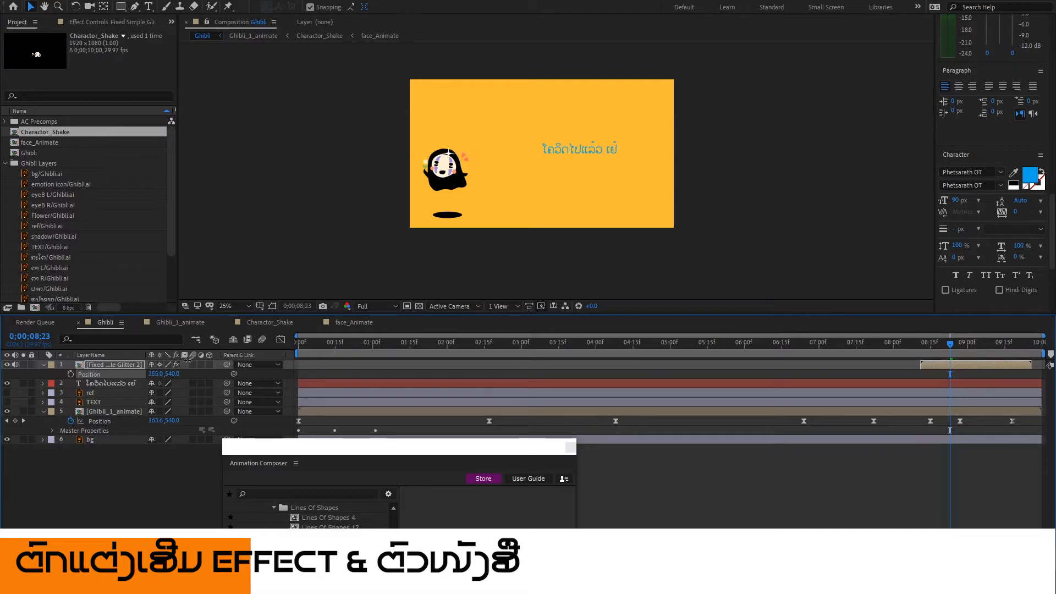
pyautogui.moveTo(109, 365); pyautogui.dragTo(133, 363)
pyautogui.click(875, 343)
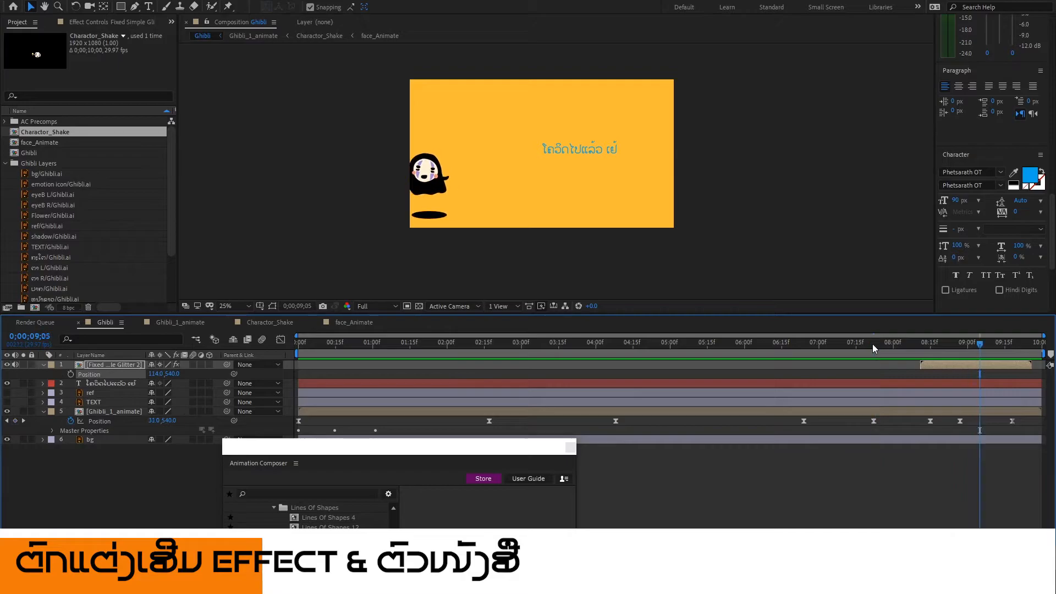
pyautogui.press('space')
pyautogui.moveTo(910, 347); pyautogui.dragTo(955, 344)
pyautogui.moveTo(169, 374); pyautogui.dragTo(321, 384)
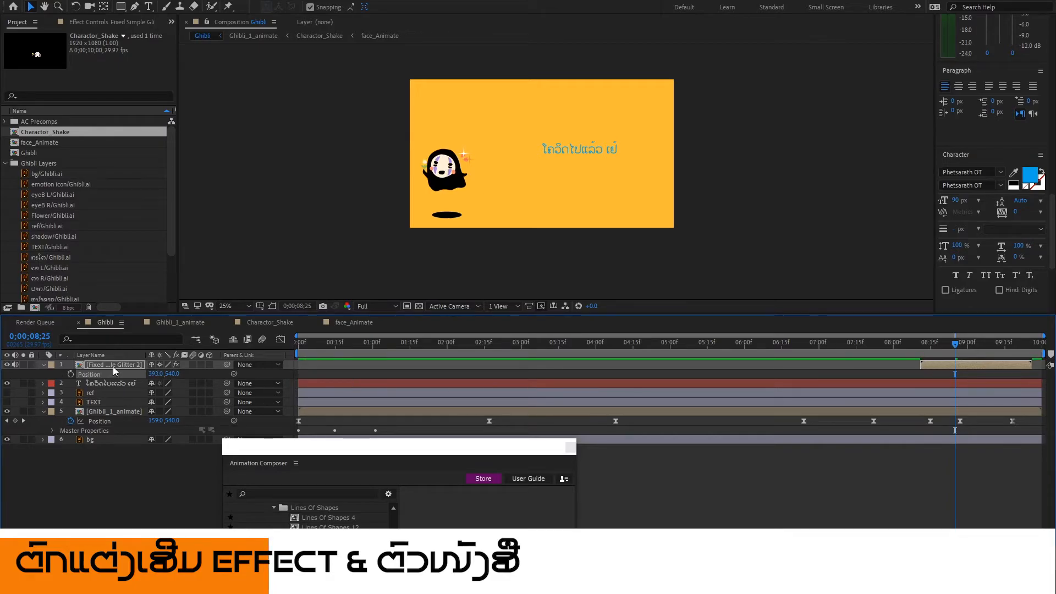
# Trim the emotion icon layer inside Charactor_Shake to end just before 7 seconds, then return to the Ghibli composition.
pyautogui.click(101, 385)
pyautogui.doubleClick(101, 413)
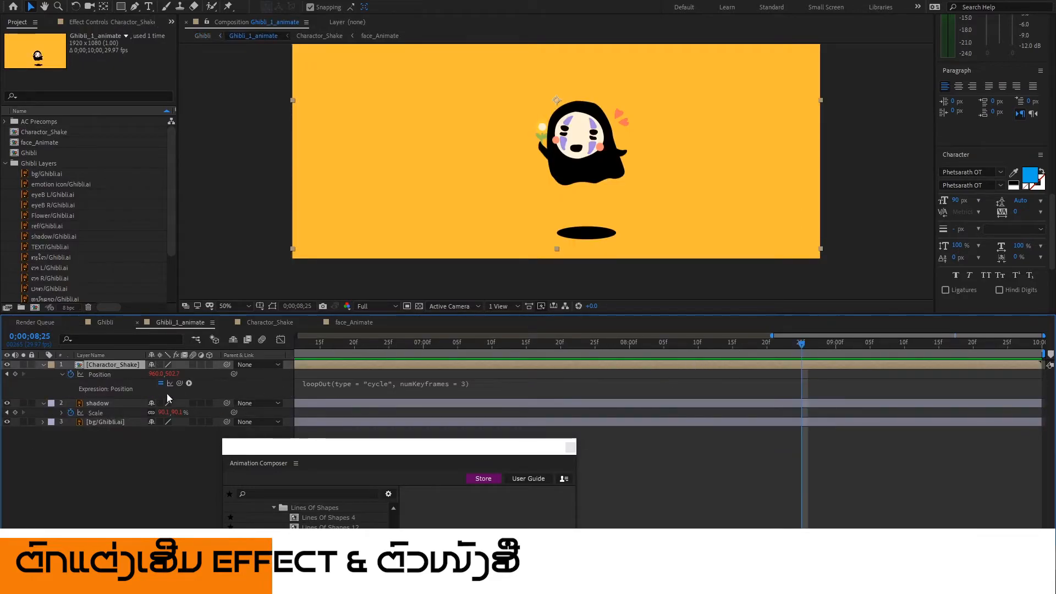
pyautogui.doubleClick(120, 364)
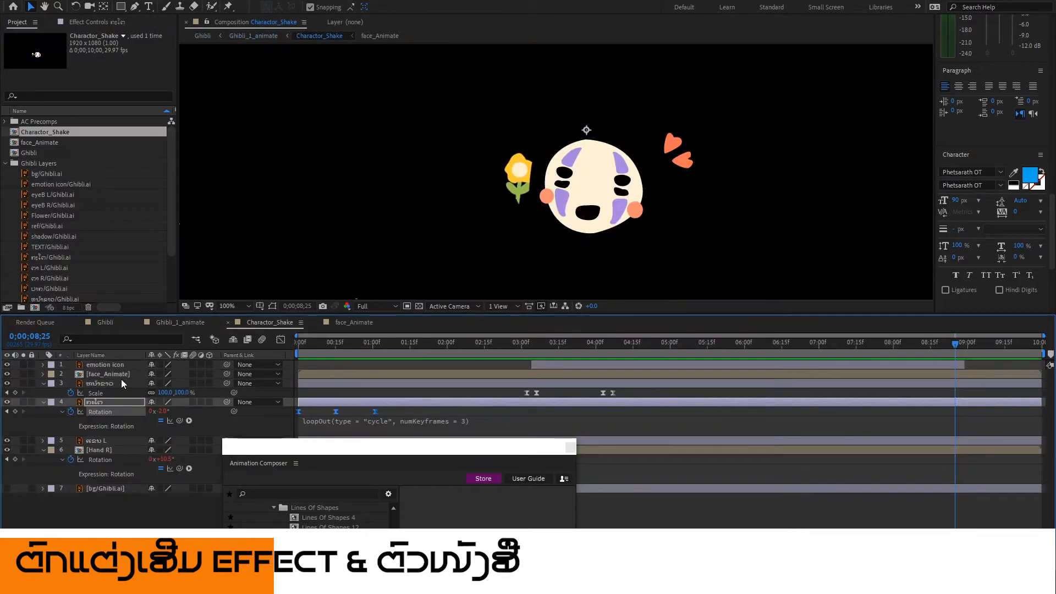
pyautogui.click(117, 367)
pyautogui.moveTo(644, 336); pyautogui.dragTo(801, 356)
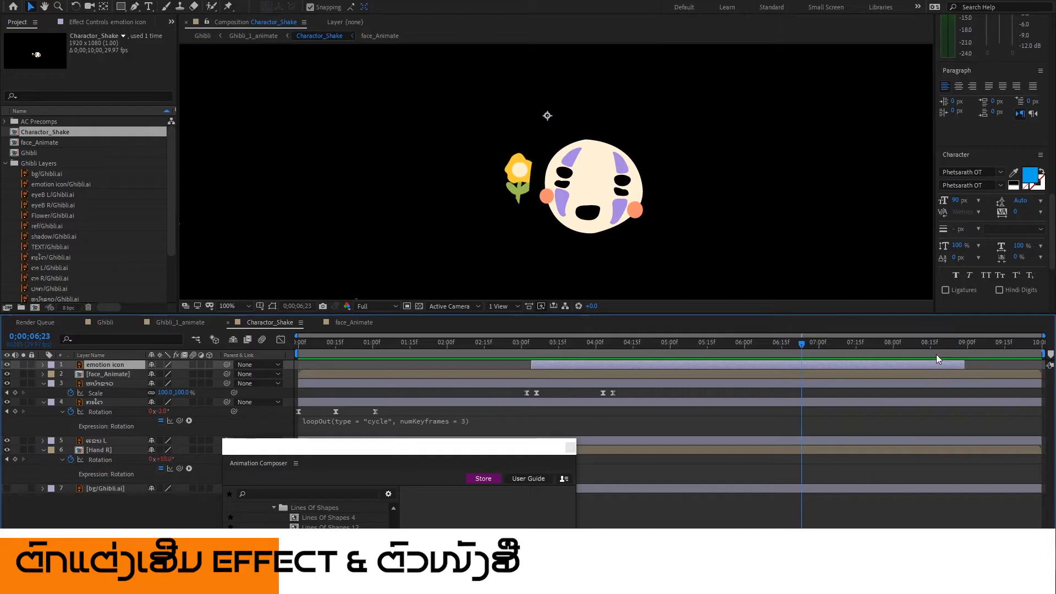
pyautogui.moveTo(963, 363); pyautogui.dragTo(816, 363)
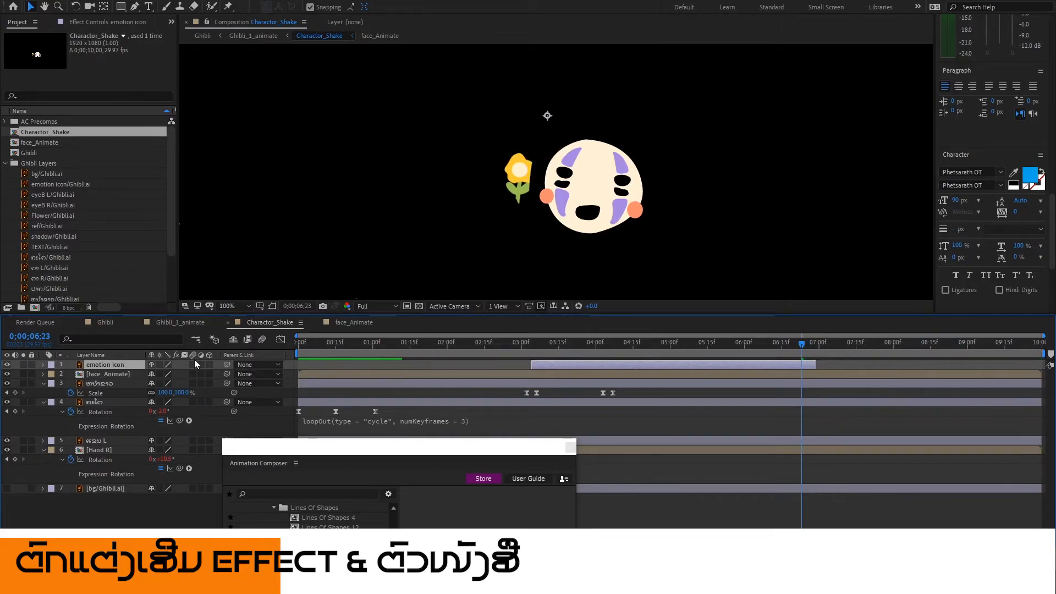
pyautogui.click(104, 323)
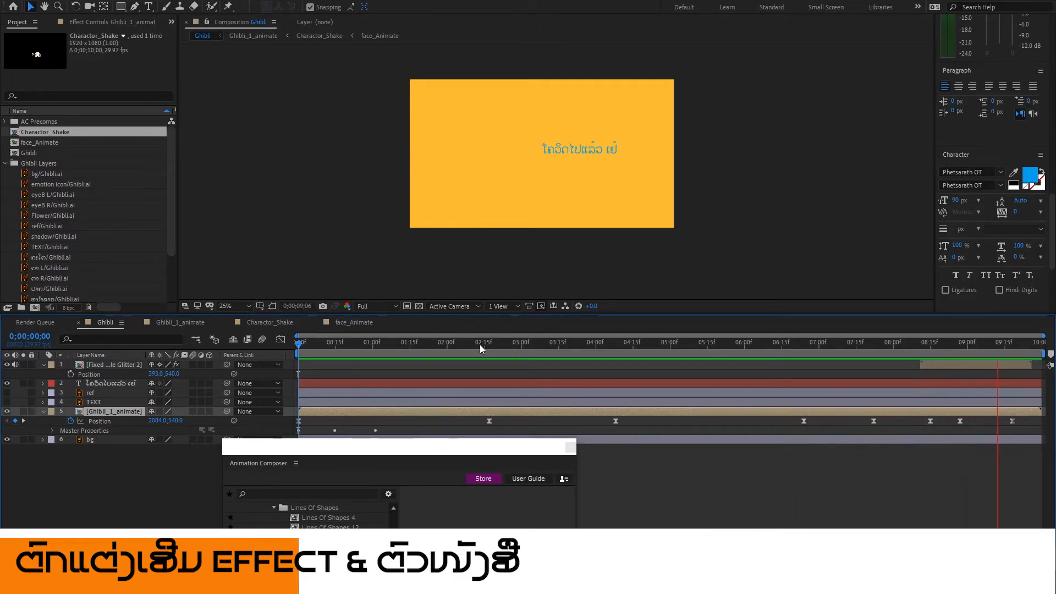
# Select the Lao text layer and preview Animation Composer's illustration styles, shape combos and Fixed Simple Glitter 2 precomp.
pyautogui.click(104, 384)
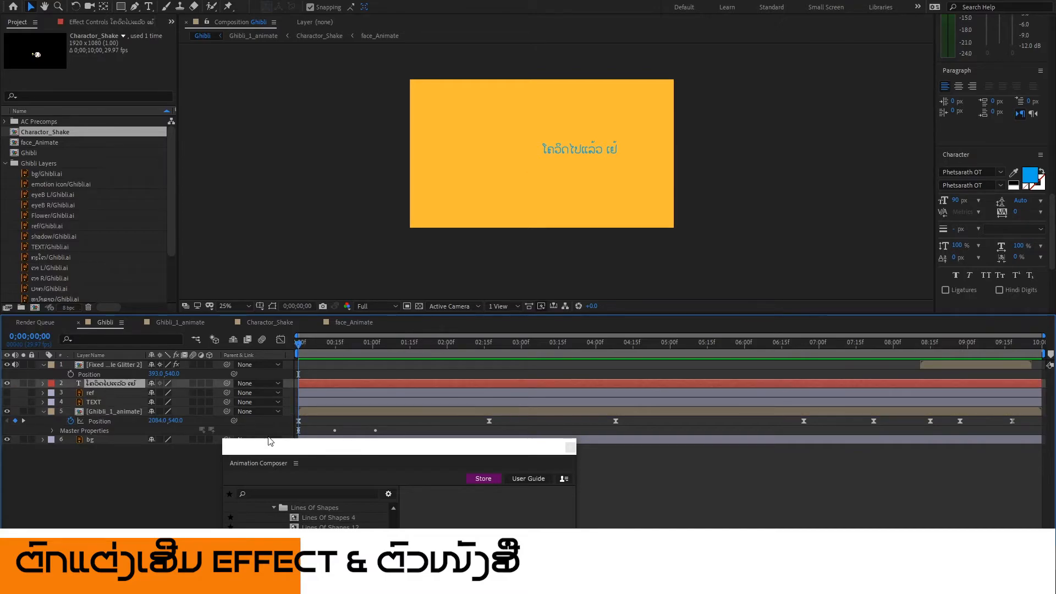
pyautogui.moveTo(278, 439); pyautogui.dragTo(197, 135)
pyautogui.scroll(3, 248, 249)
pyautogui.scroll(-3, 244, 253)
pyautogui.moveTo(239, 406); pyautogui.dragTo(237, 505)
pyautogui.scroll(1, 216, 308)
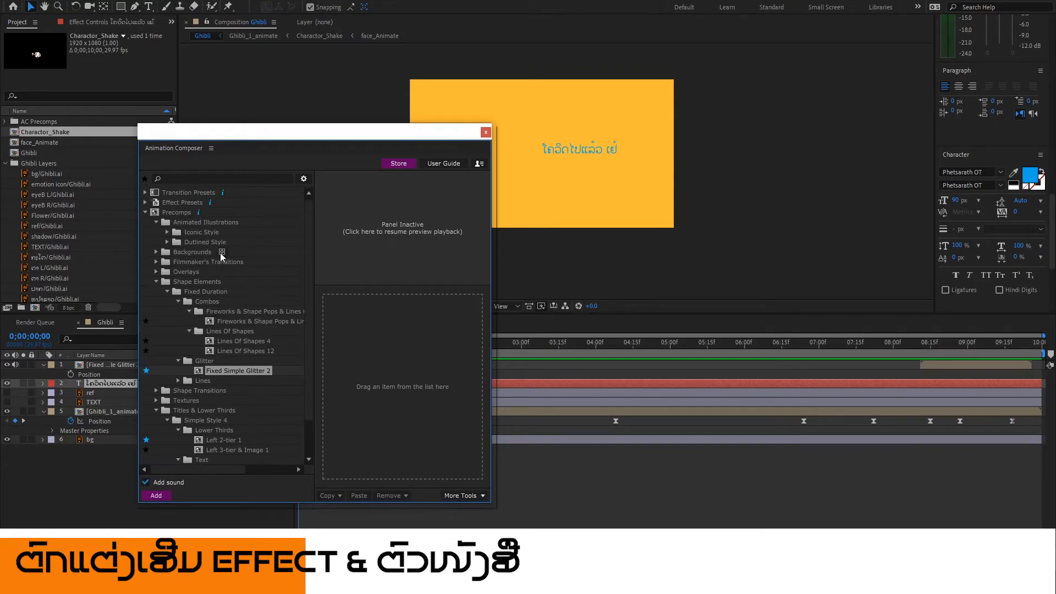
pyautogui.click(195, 233)
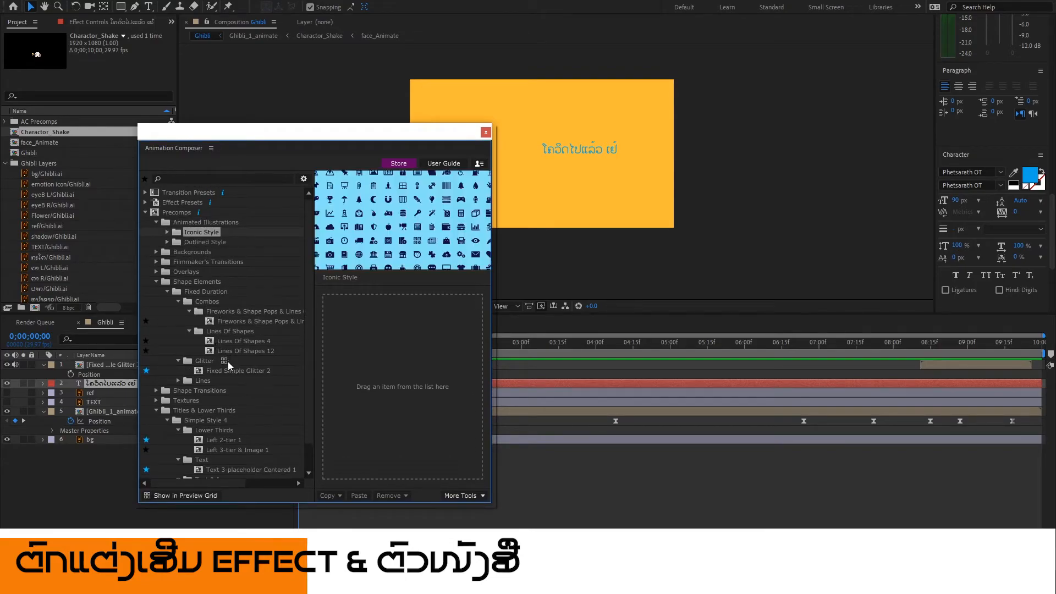
pyautogui.click(192, 243)
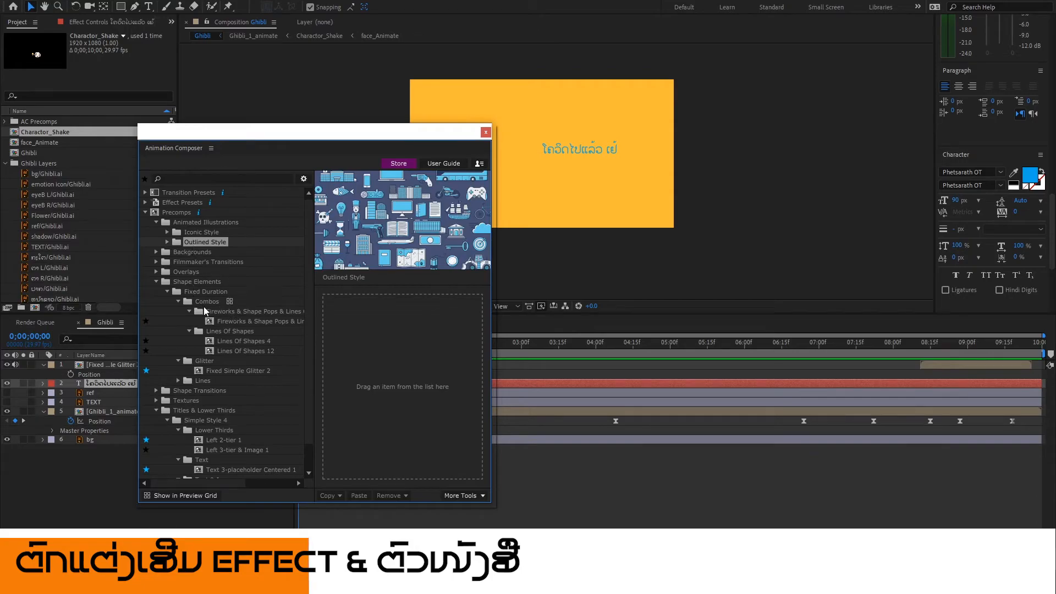
pyautogui.click(220, 322)
pyautogui.click(226, 340)
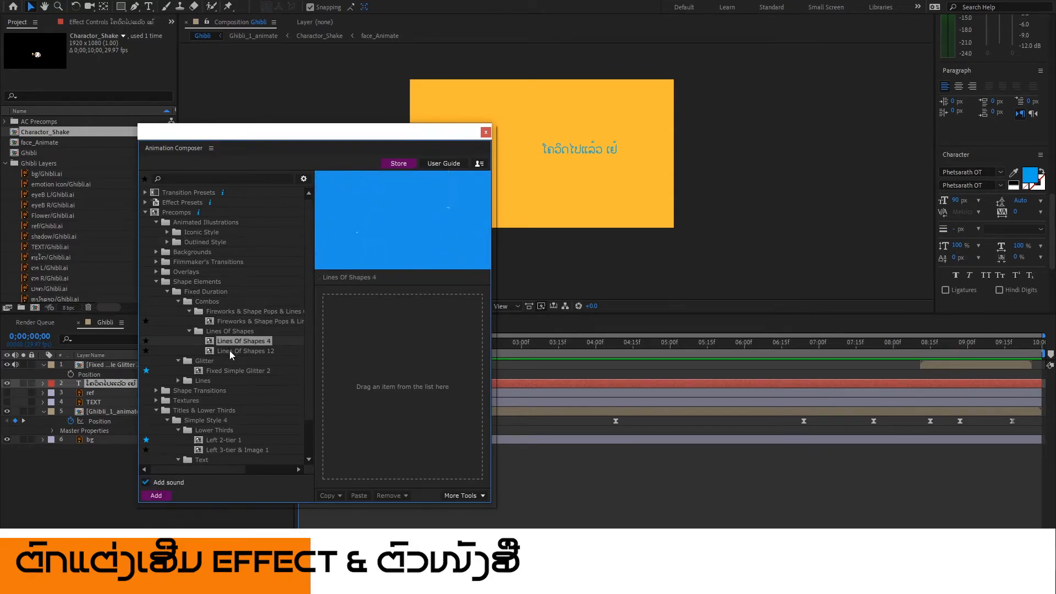
pyautogui.click(229, 351)
pyautogui.click(223, 373)
# Preview the Edgy Medium Line 4 and Edgy Medium Line 11 precomps among the line shape elements.
pyautogui.click(197, 382)
pyautogui.click(178, 381)
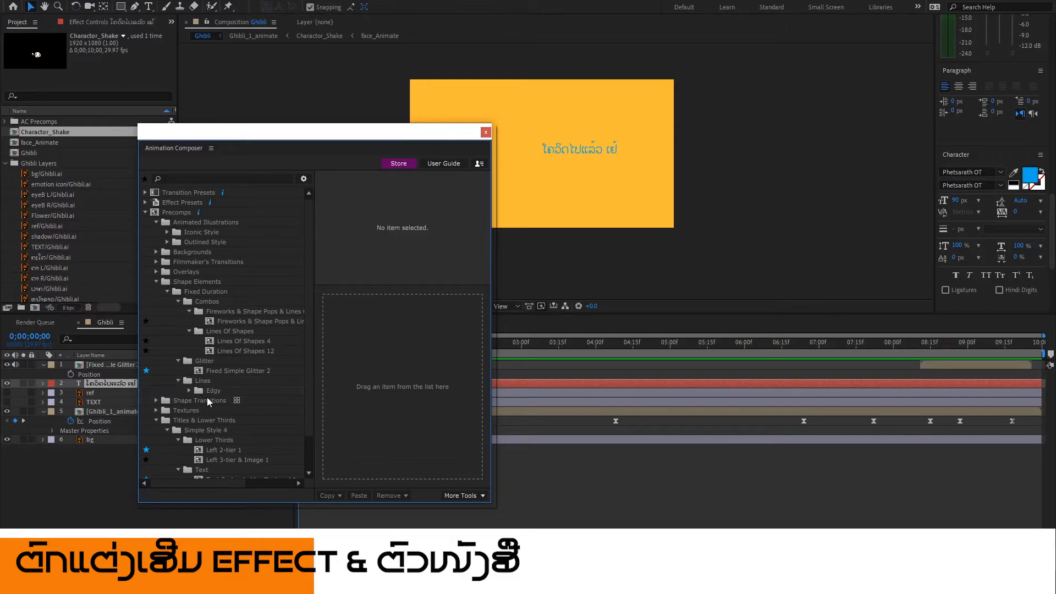
pyautogui.click(189, 390)
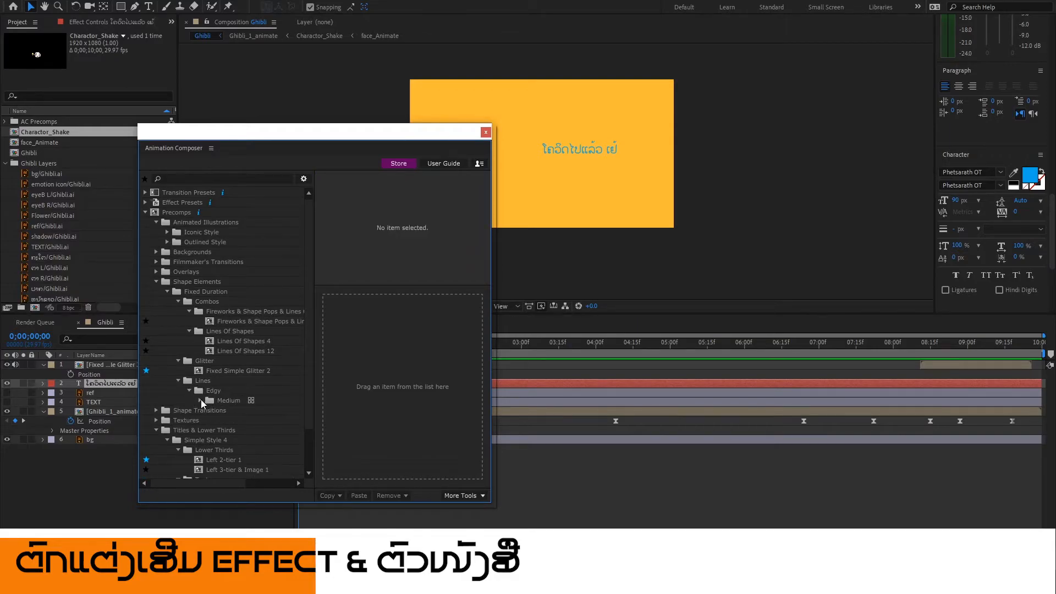
pyautogui.click(201, 399)
pyautogui.click(235, 413)
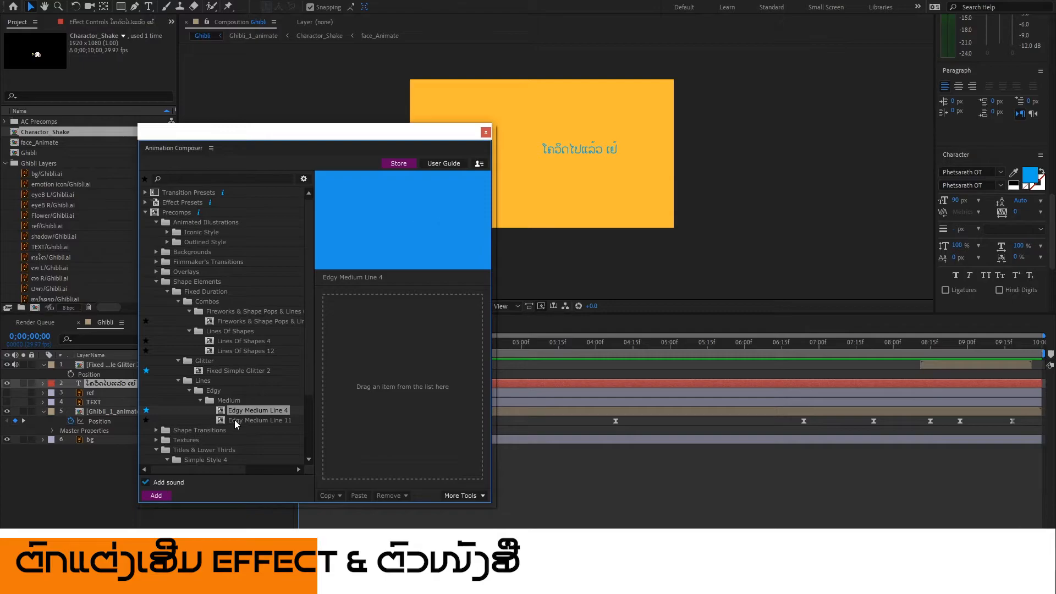
pyautogui.click(234, 421)
pyautogui.click(240, 412)
pyautogui.scroll(-3, 242, 407)
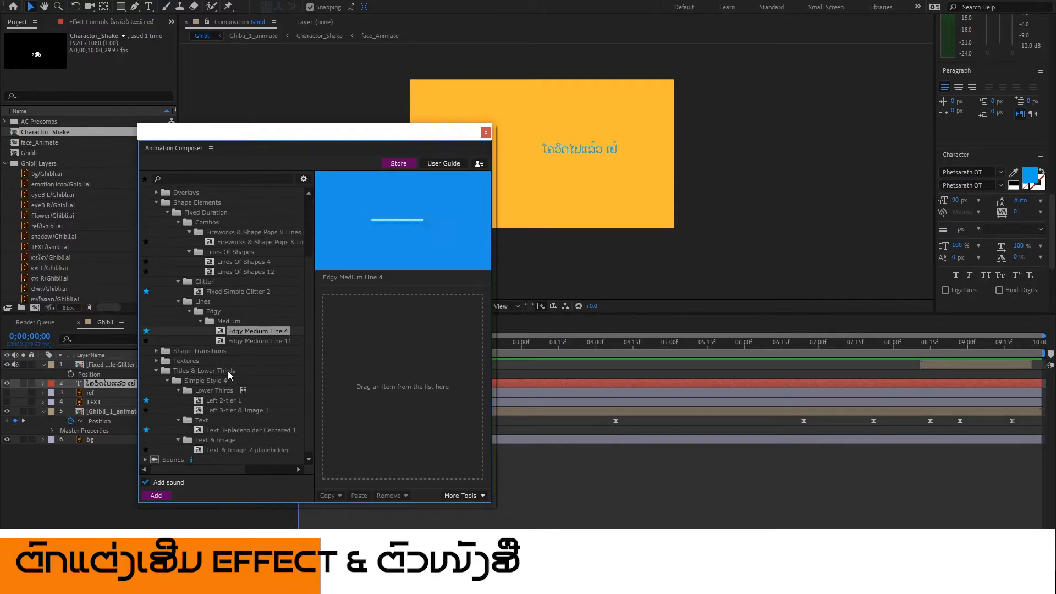
# Preview the 3-color and 5-color rectangle presets among the Simple Solids shape transitions.
pyautogui.click(156, 351)
pyautogui.click(166, 360)
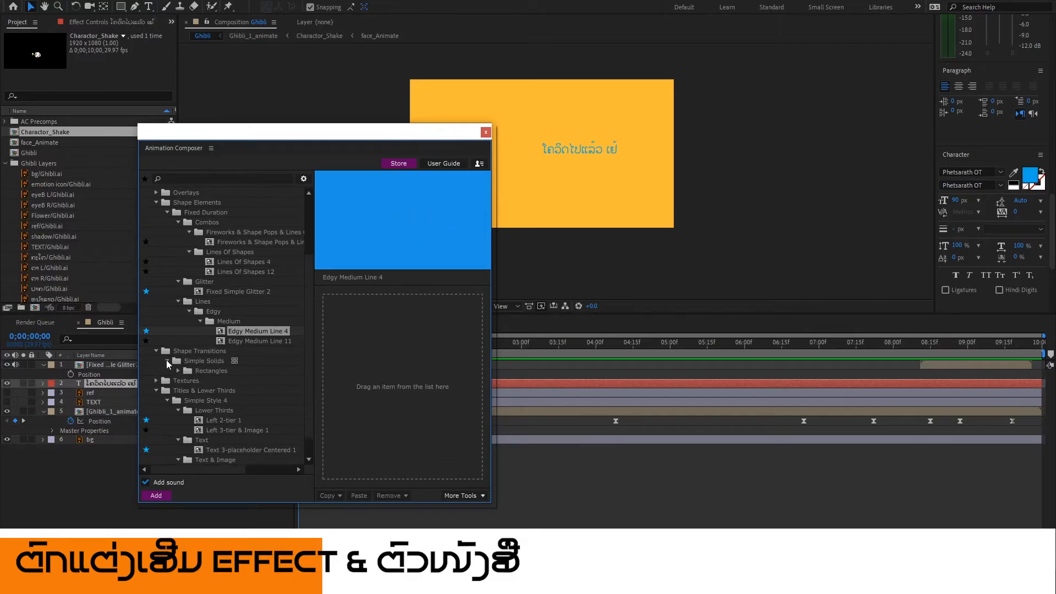
pyautogui.click(193, 369)
pyautogui.click(176, 370)
pyautogui.click(177, 371)
pyautogui.click(202, 381)
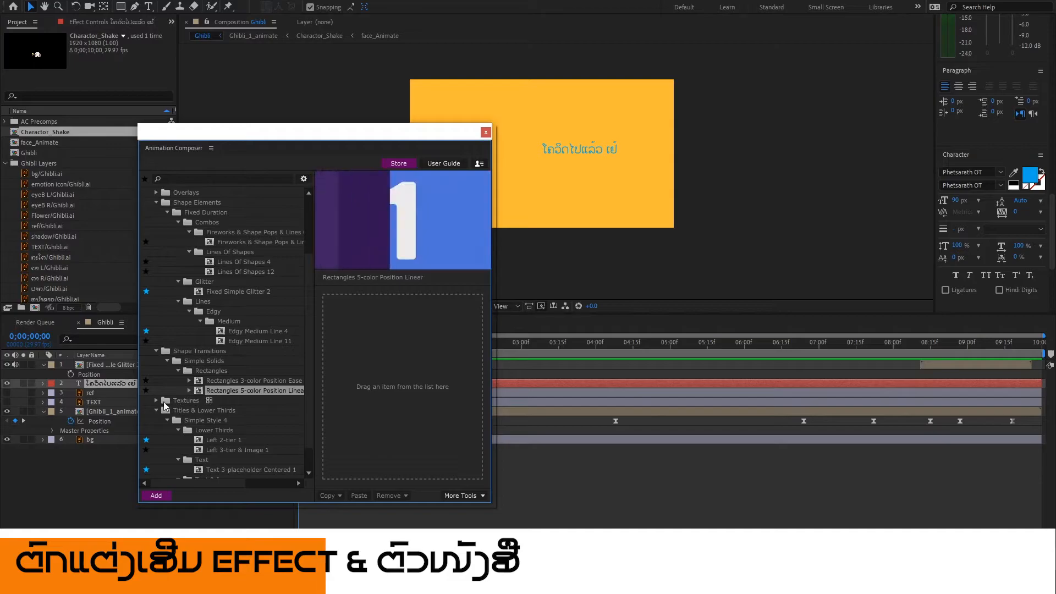
# Preview the 4K and 1080 texture placeholders and the Left 2-tier 1 lower third.
pyautogui.click(156, 401)
pyautogui.click(163, 412)
pyautogui.click(167, 411)
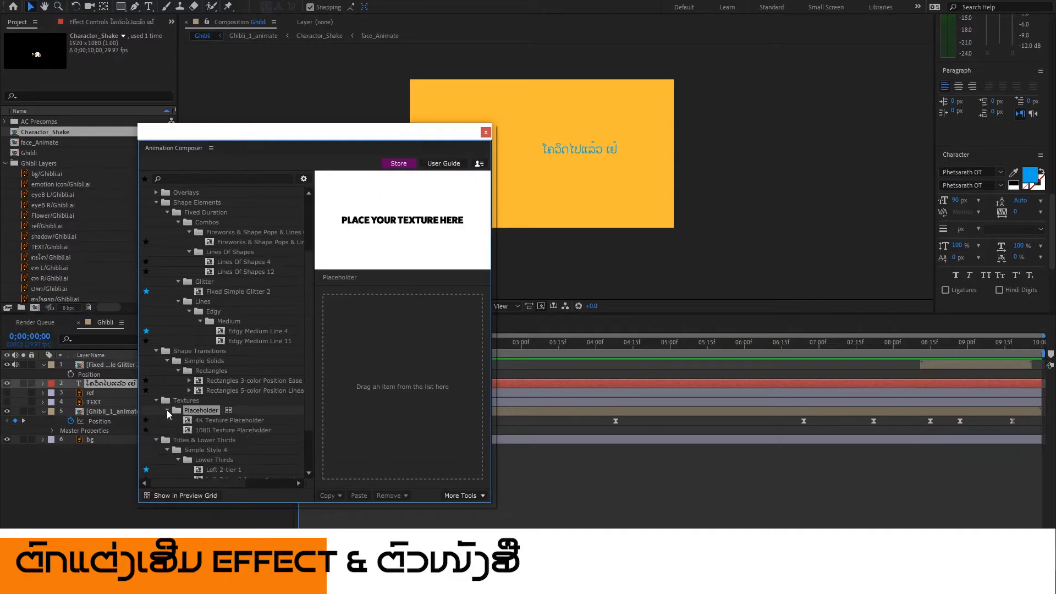
pyautogui.click(203, 429)
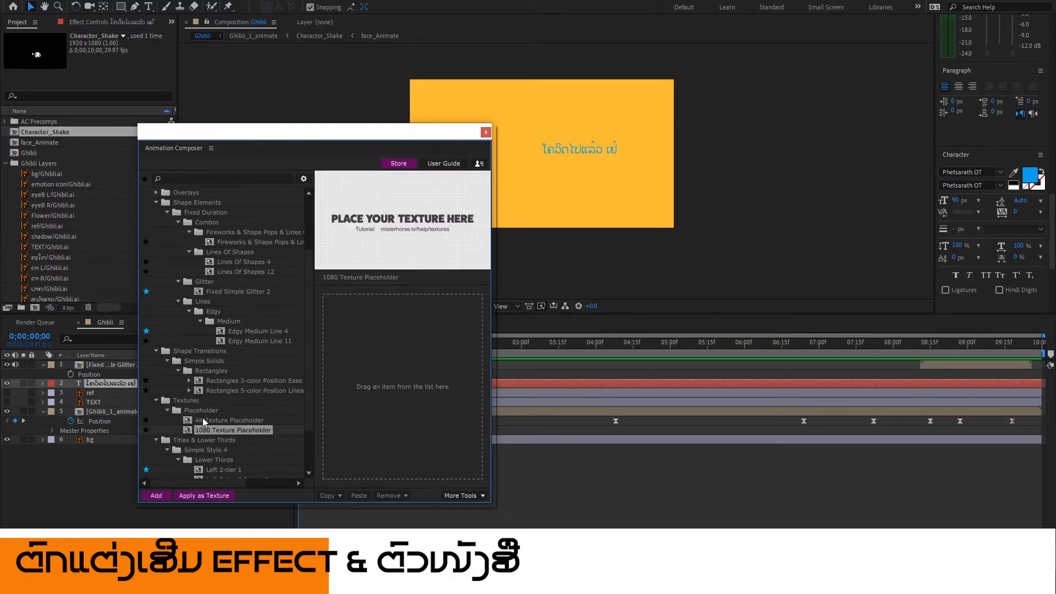
pyautogui.click(202, 420)
pyautogui.click(207, 430)
pyautogui.scroll(-2, 242, 428)
pyautogui.click(220, 415)
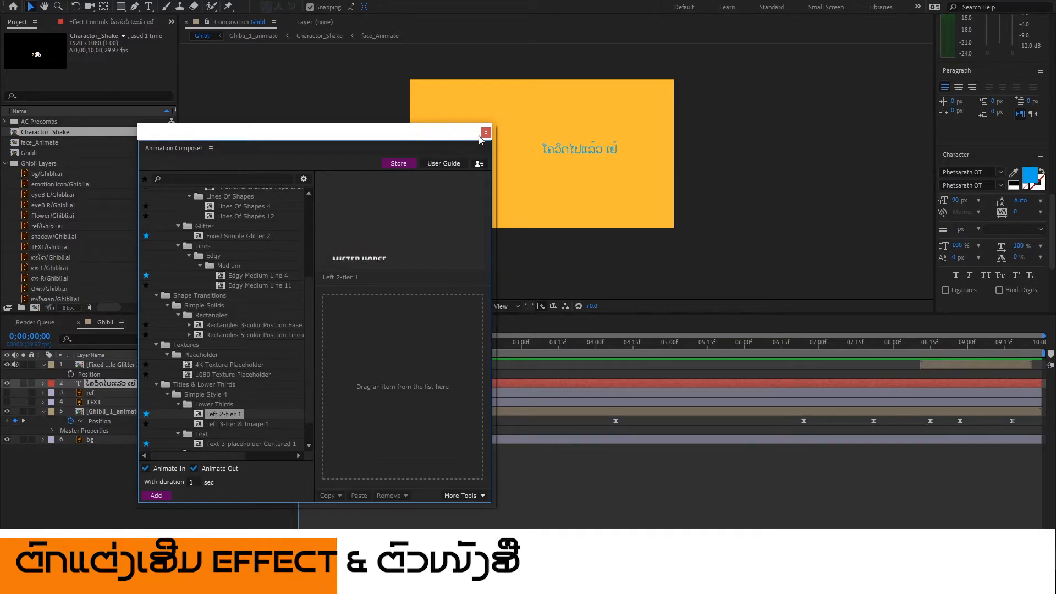
# Add the Fireworks & Shape Pops & Lines Of Shapes 4 precomp at the start of the Ghibli composition and play it back.
pyautogui.click(233, 236)
pyautogui.click(247, 206)
pyautogui.click(240, 212)
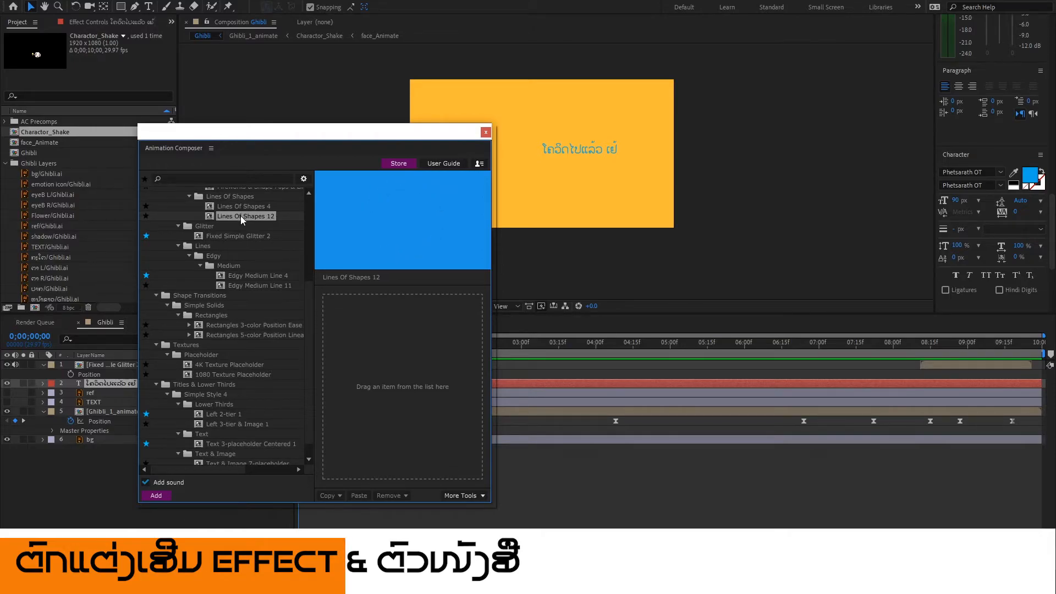
pyautogui.scroll(3, 246, 247)
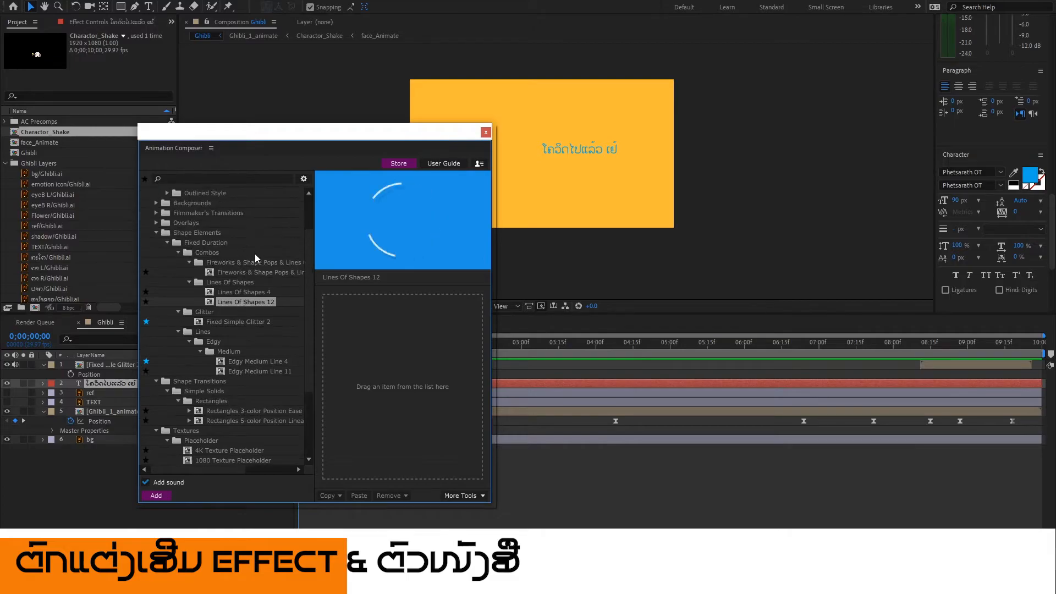
pyautogui.click(232, 272)
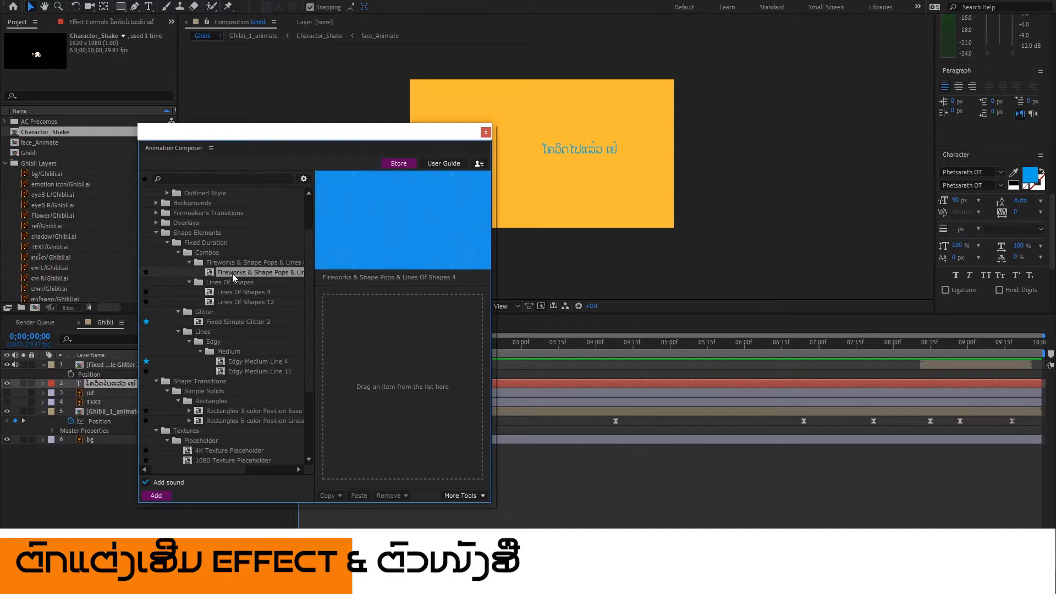
pyautogui.moveTo(330, 132); pyautogui.dragTo(649, 260)
pyautogui.moveTo(562, 399); pyautogui.dragTo(700, 474)
pyautogui.moveTo(708, 478); pyautogui.dragTo(709, 478)
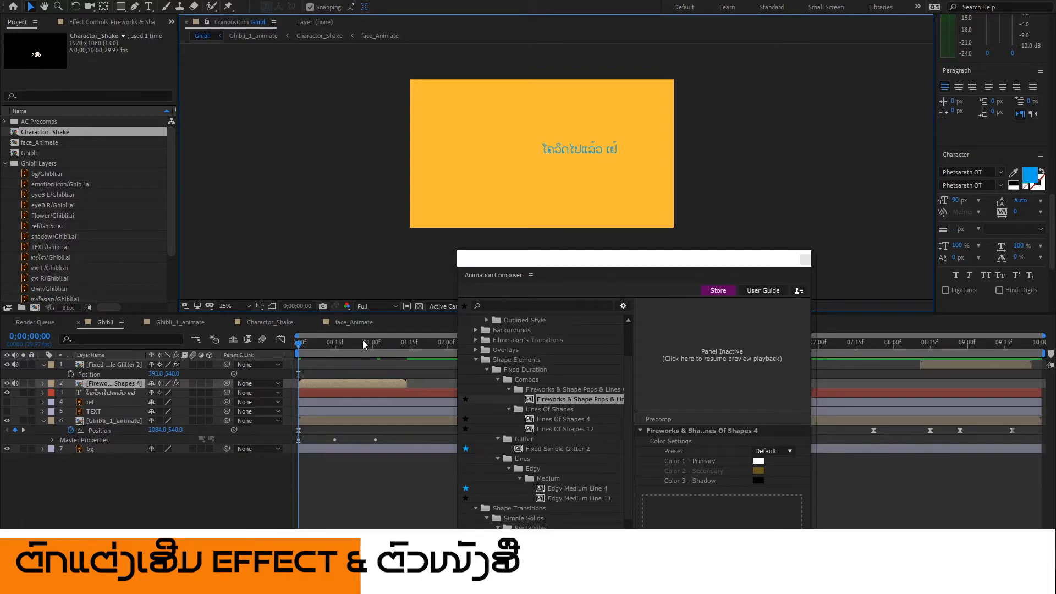
pyautogui.moveTo(308, 342); pyautogui.dragTo(332, 372)
pyautogui.press('space')
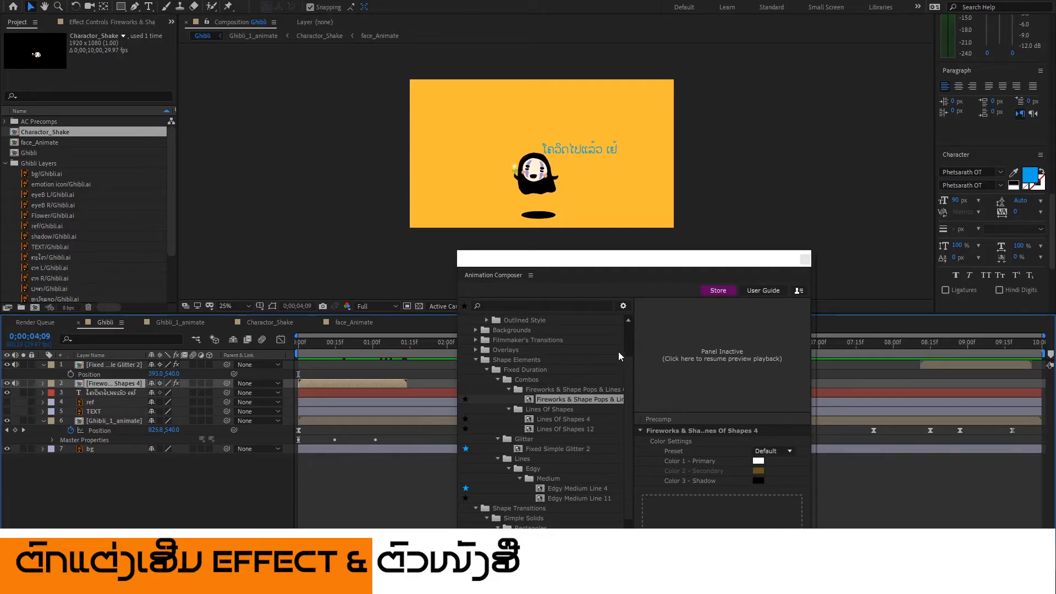
# Select the Lao text layer and filter the Animation Composer presets to favourites only.
pyautogui.moveTo(636, 266); pyautogui.dragTo(357, 73)
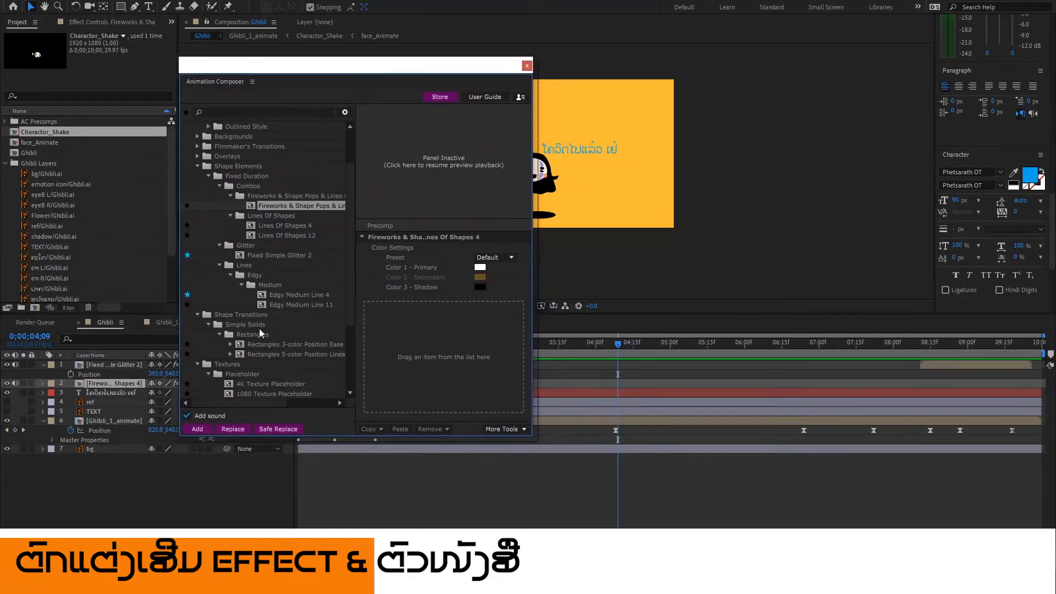
pyautogui.click(109, 392)
pyautogui.scroll(-3, 277, 368)
pyautogui.moveTo(222, 404)
pyautogui.mouseDown()
pyautogui.moveTo(292, 403)
pyautogui.moveTo(242, 404)
pyautogui.mouseUp()
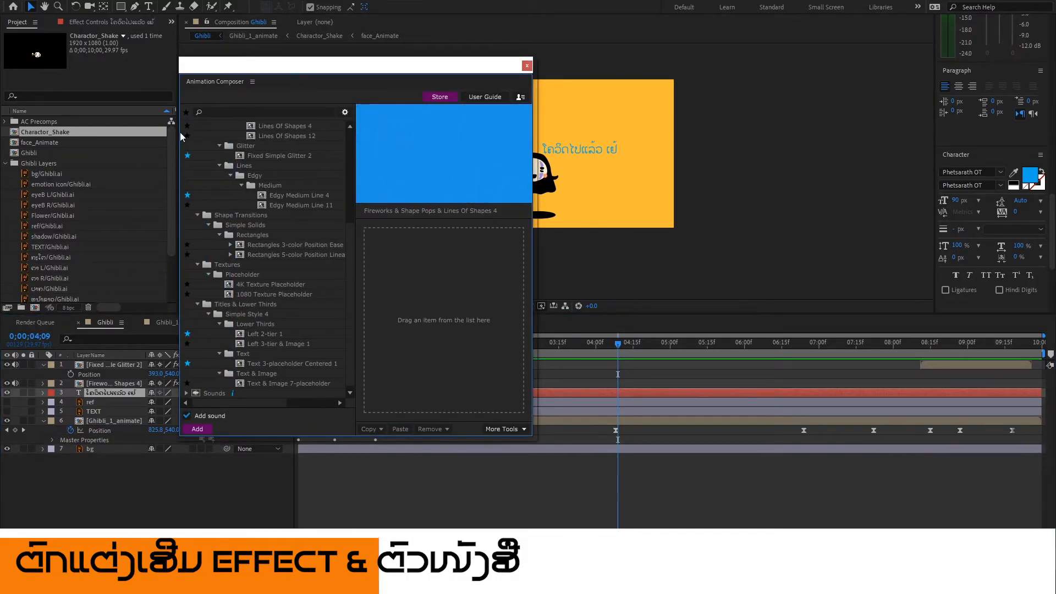
pyautogui.click(187, 112)
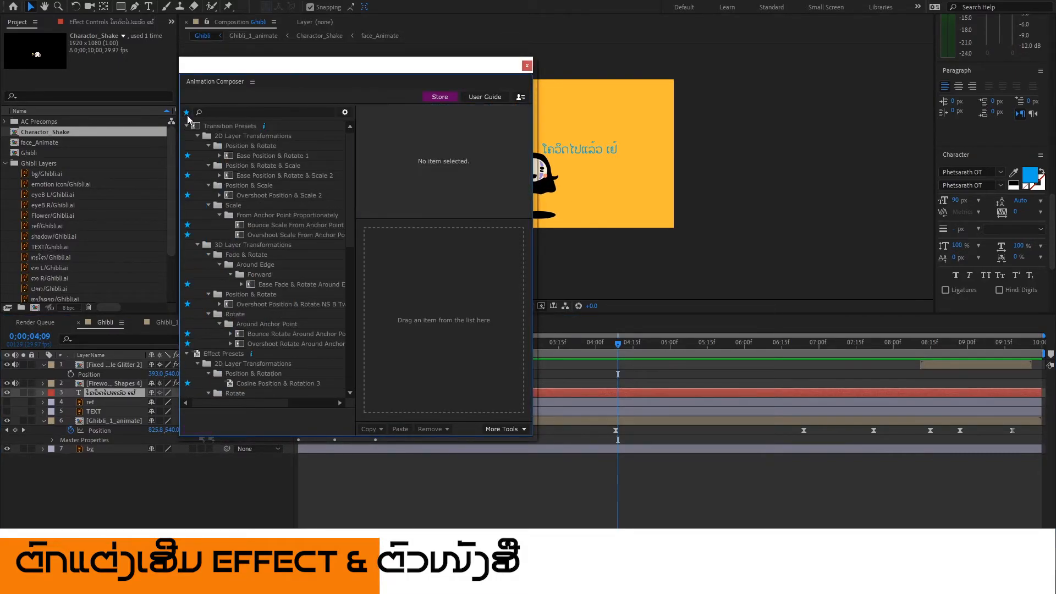
# Preview the favourite 2D transition presets, from Ease Position & Rotate 1 through Bounce and Overshoot Scale From Anchor Point.
pyautogui.click(248, 156)
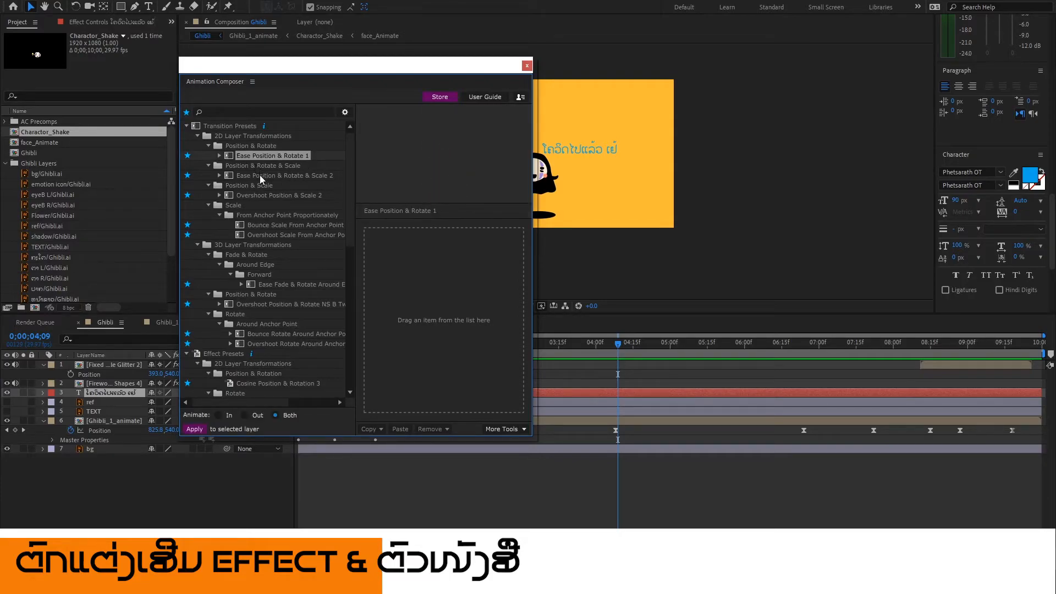
pyautogui.click(260, 175)
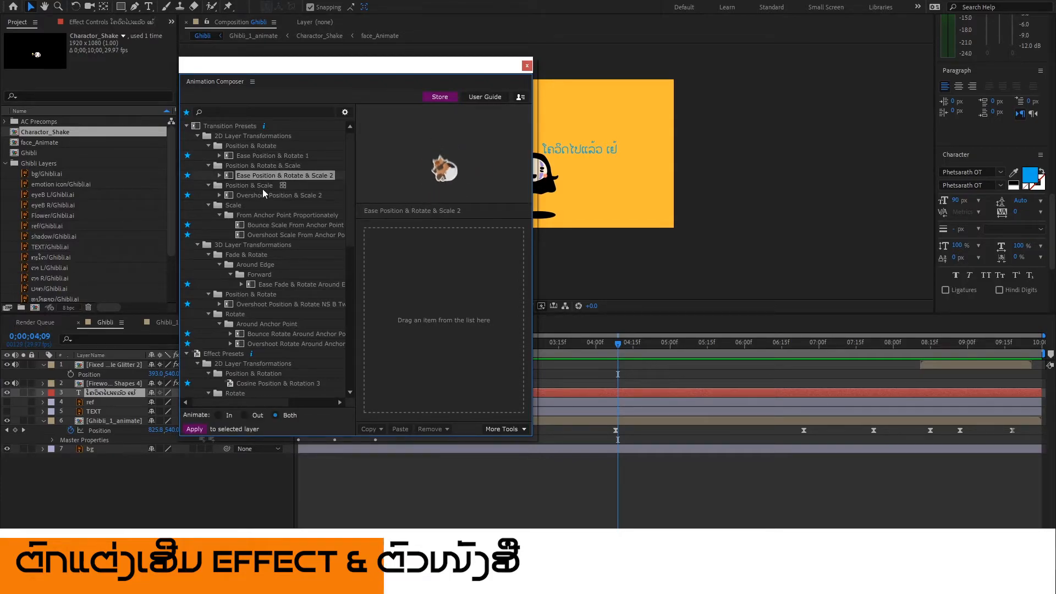
pyautogui.click(260, 196)
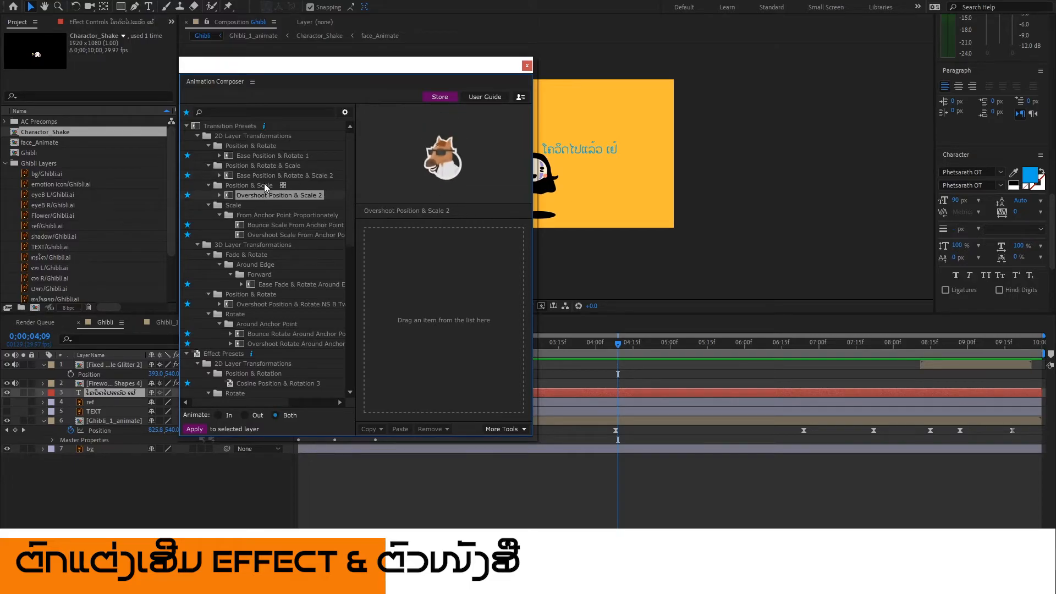
pyautogui.click(272, 175)
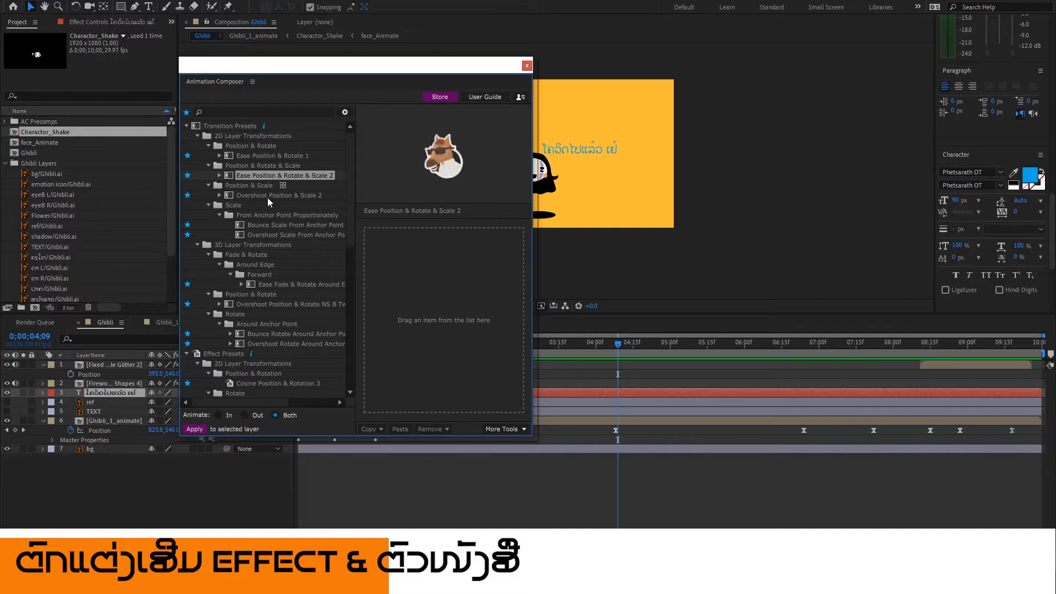
pyautogui.click(273, 224)
pyautogui.click(273, 232)
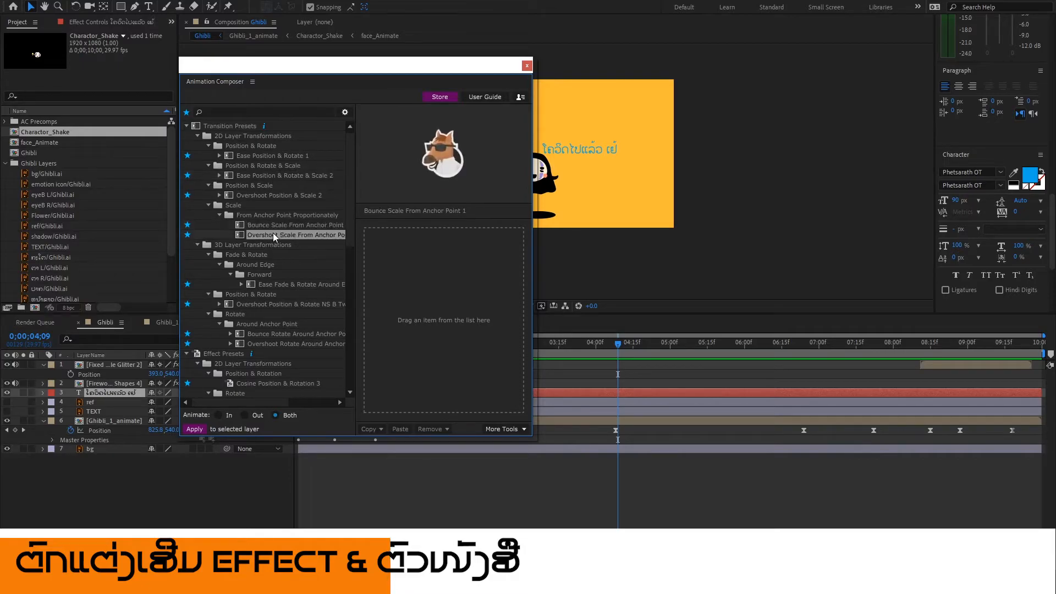
# Apply Ease Position & Rotate & Scale 2 to the Lao text layer as an In transition and play back the opening.
pyautogui.click(275, 176)
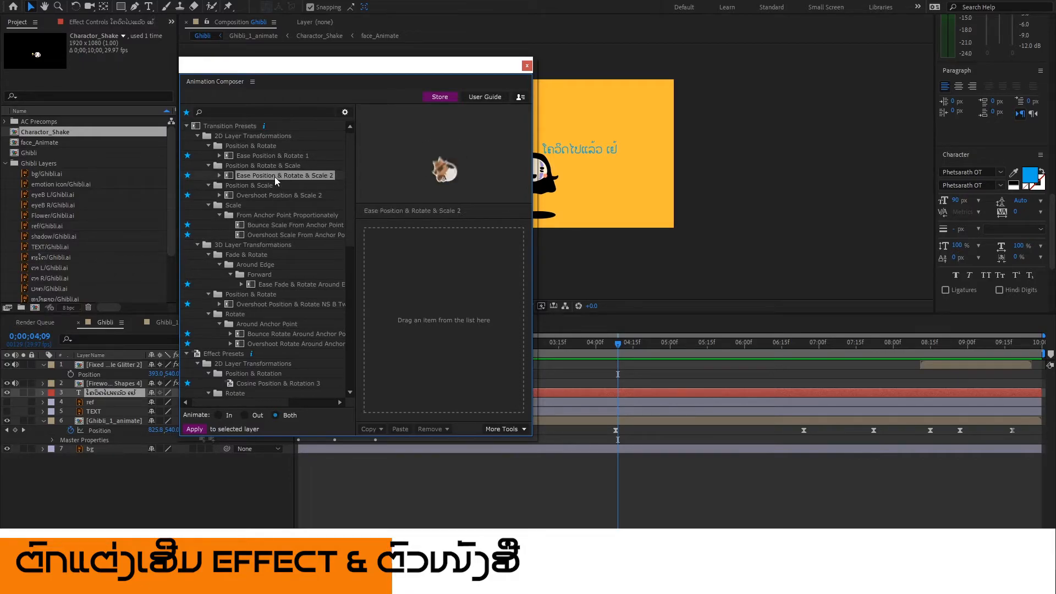
pyautogui.moveTo(275, 176); pyautogui.dragTo(400, 338)
pyautogui.moveTo(385, 66); pyautogui.dragTo(560, 468)
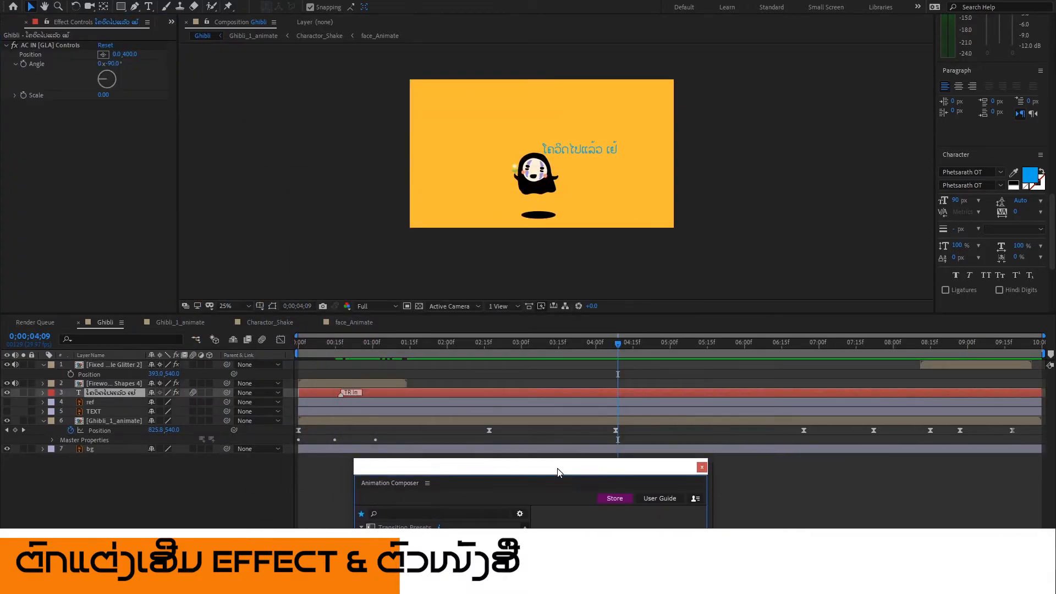
pyautogui.click(364, 351)
pyautogui.press('space')
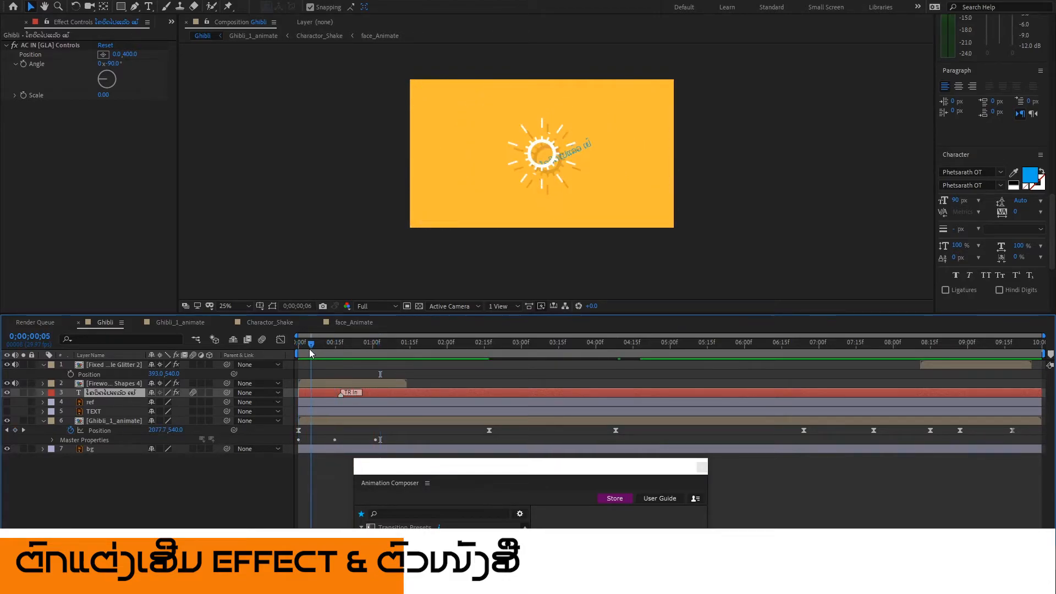
pyautogui.press('space')
pyautogui.press('space')
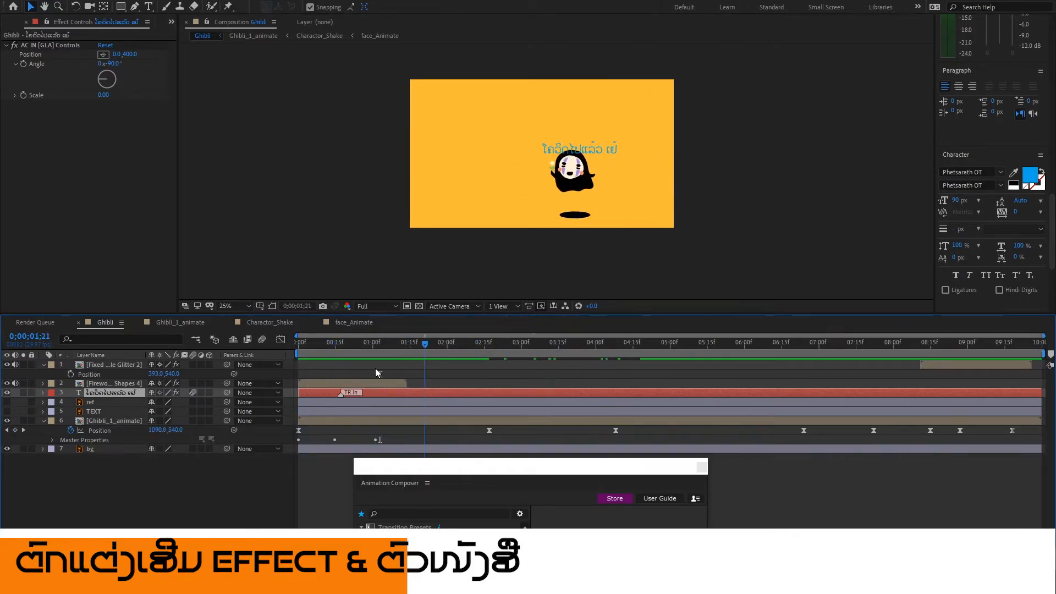
pyautogui.press('space')
# Add Ease Position & Rotate & Scale 2 to the Lao text layer twice as an Out transition.
pyautogui.moveTo(501, 469); pyautogui.dragTo(298, 134)
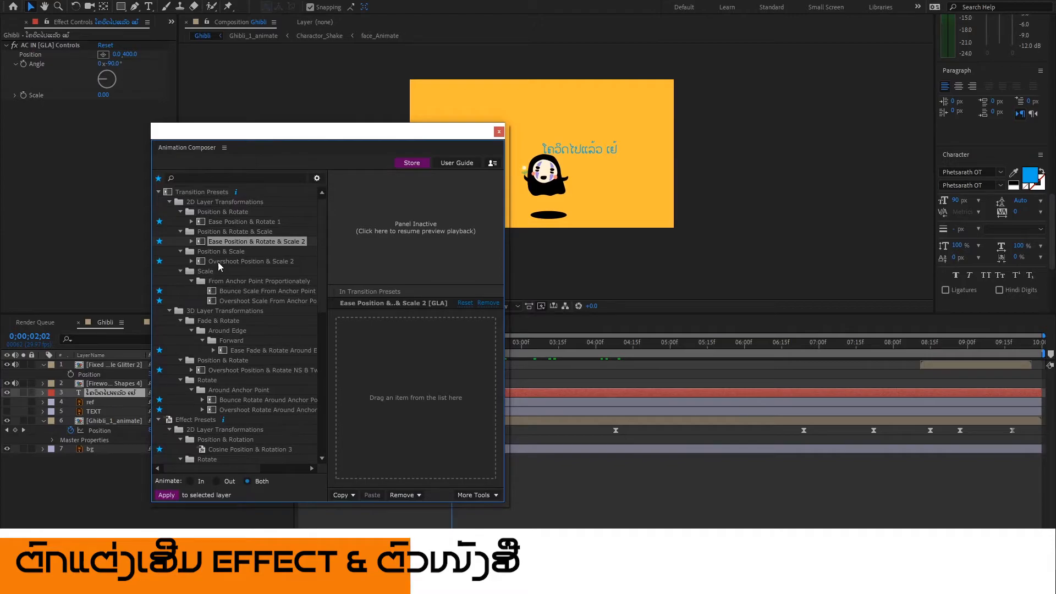
pyautogui.moveTo(231, 242)
pyautogui.mouseDown()
pyautogui.moveTo(427, 352)
pyautogui.moveTo(457, 391)
pyautogui.mouseUp()
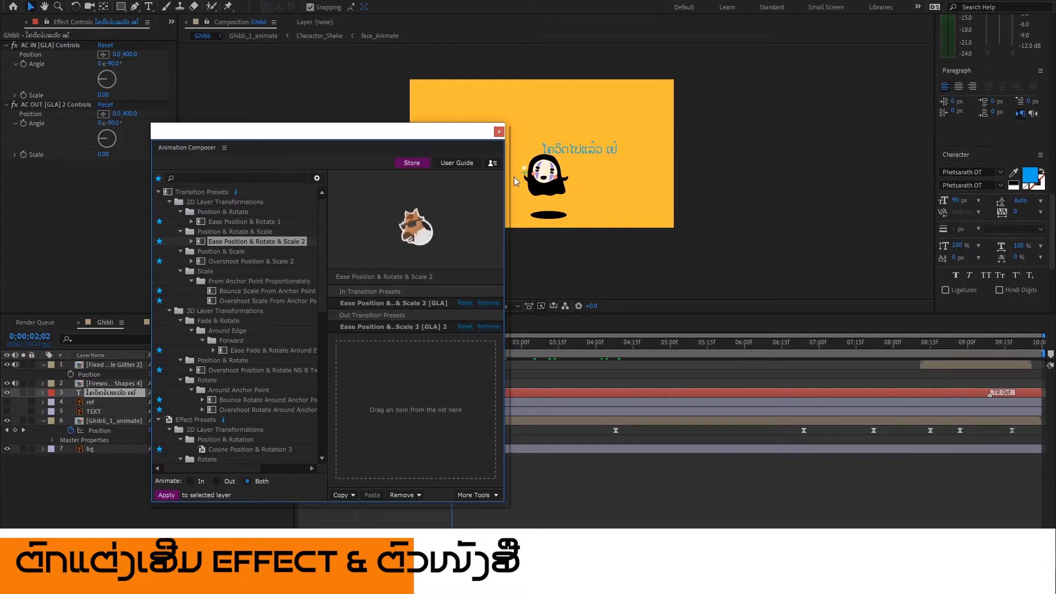
pyautogui.moveTo(348, 134); pyautogui.dragTo(242, 139)
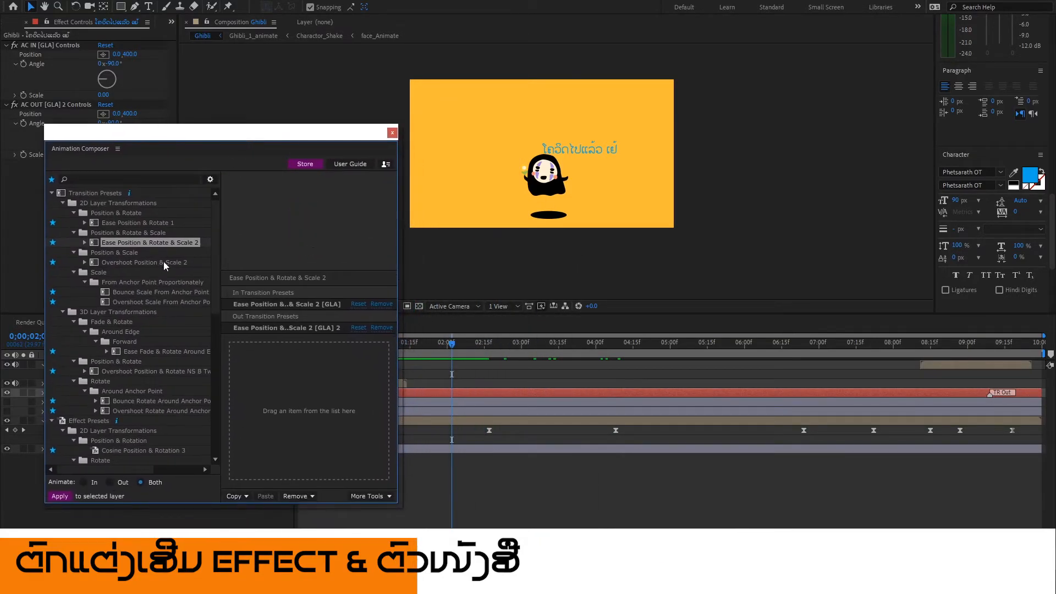
pyautogui.moveTo(169, 245); pyautogui.dragTo(364, 424)
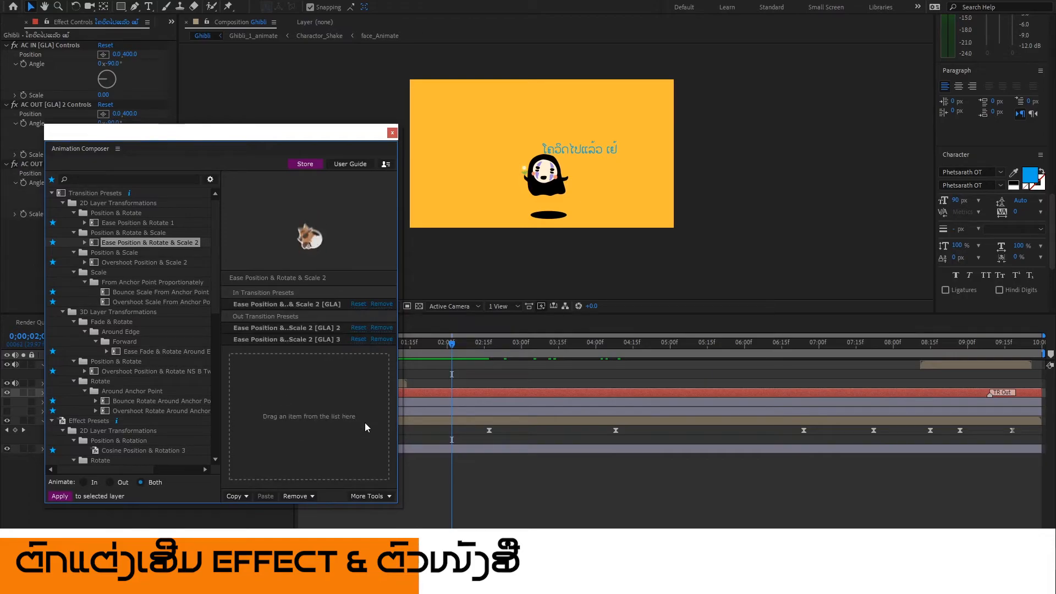
# Undo both additions of the Ease Position & Rotate & Scale 2 Out transition on the Lao text layer.
pyautogui.hotkey('ctrl', 'z')
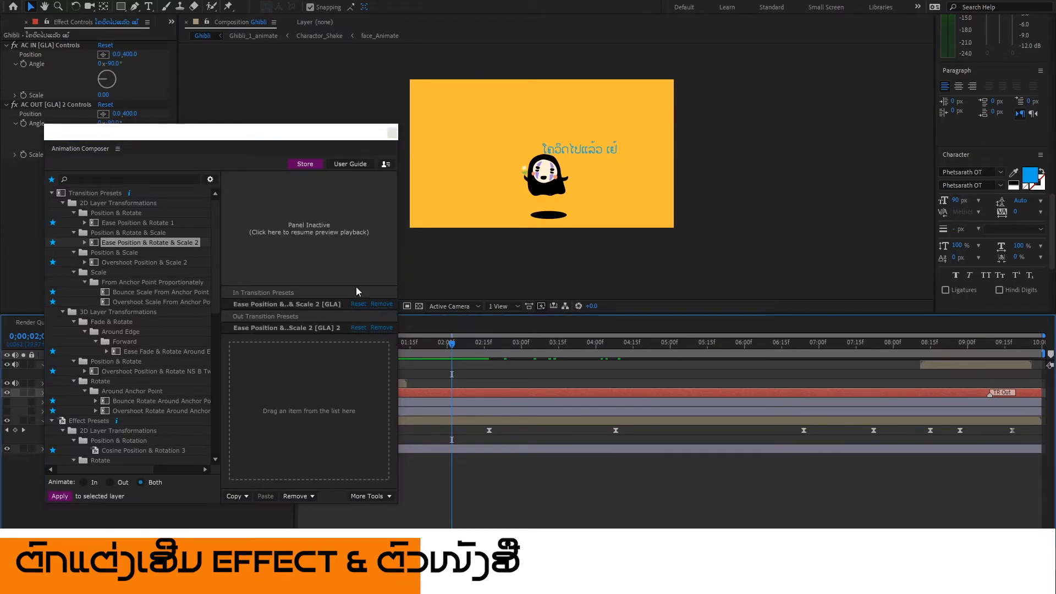
pyautogui.moveTo(316, 133); pyautogui.dragTo(430, 495)
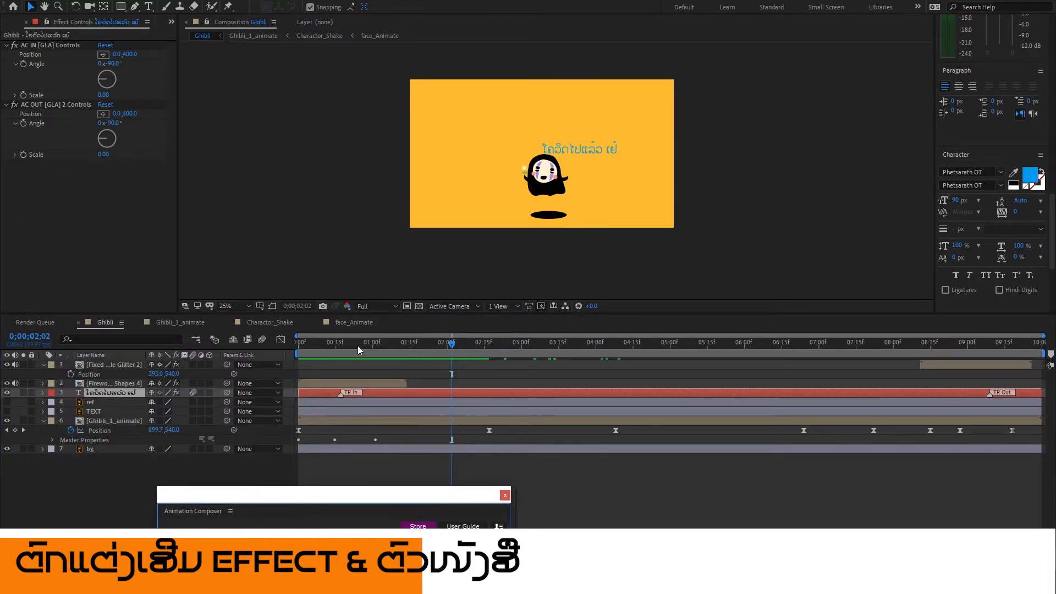
pyautogui.moveTo(324, 341); pyautogui.dragTo(871, 379)
pyautogui.hotkey('ctrl', 'z')
pyautogui.moveTo(423, 493)
pyautogui.mouseDown()
pyautogui.moveTo(378, 270)
pyautogui.moveTo(360, 88)
pyautogui.mouseUp()
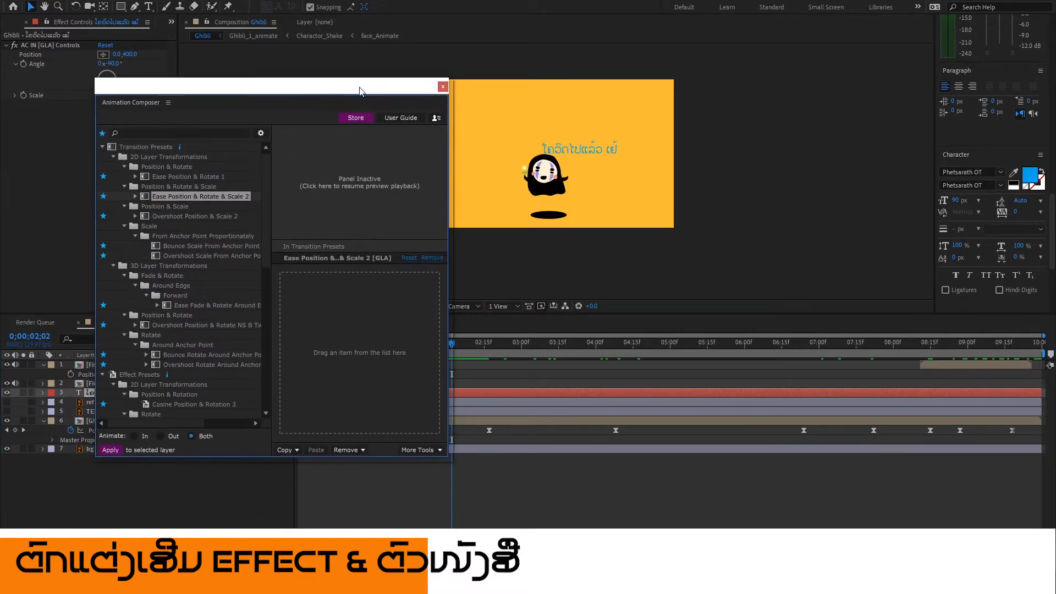
# Preview the favourite 2D and 3D transition presets, including Overshoot Position & Scale 2, Ease Fade & Rotate Around Edge Forward 3 and Bounce Rotate Around Anchor Point 2.
pyautogui.click(196, 215)
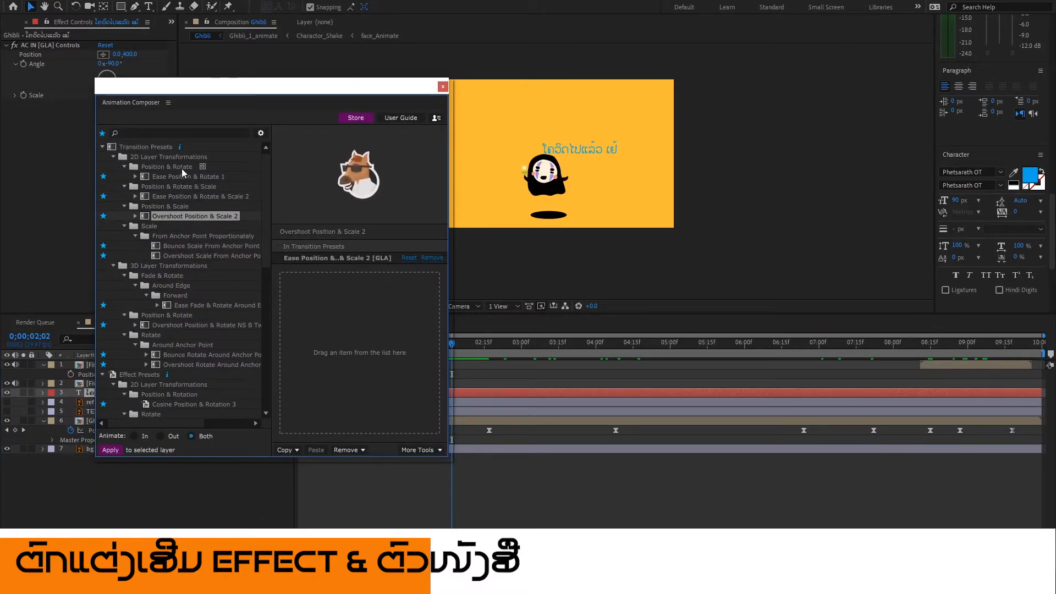
pyautogui.click(180, 176)
pyautogui.click(200, 197)
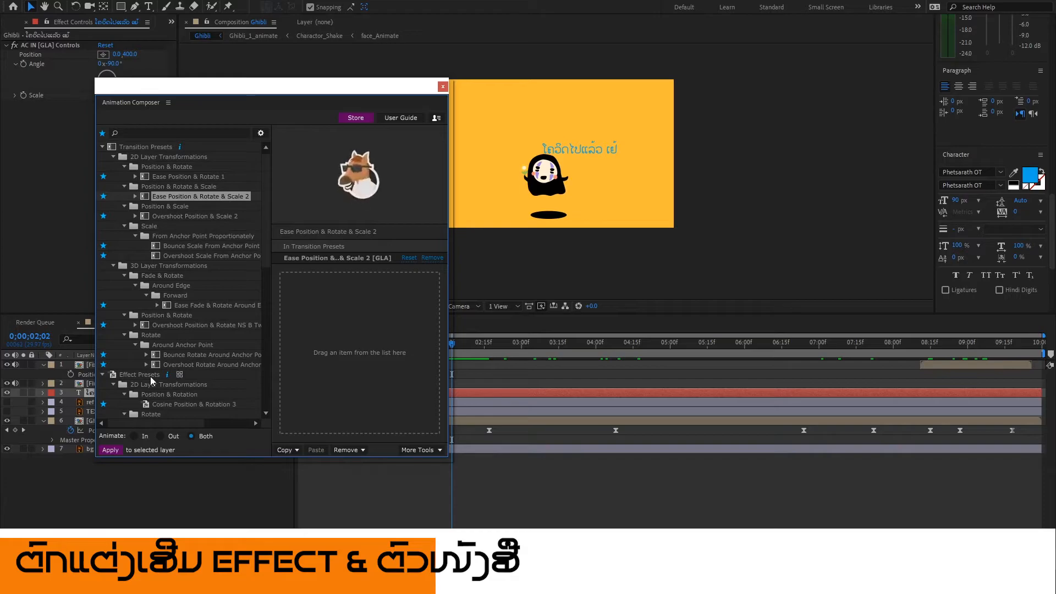
pyautogui.click(202, 246)
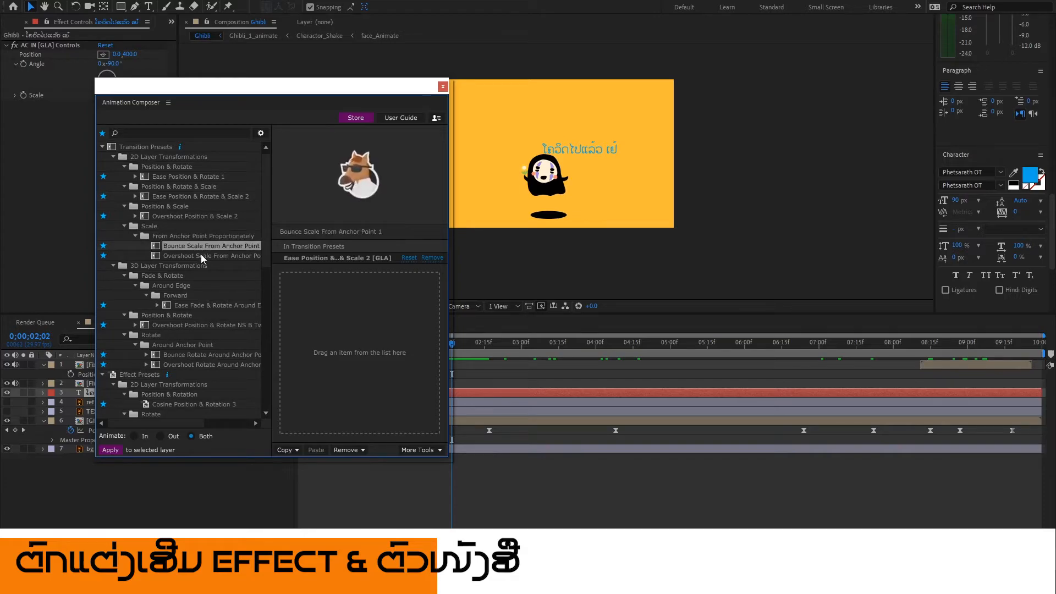
pyautogui.click(201, 256)
pyautogui.click(189, 305)
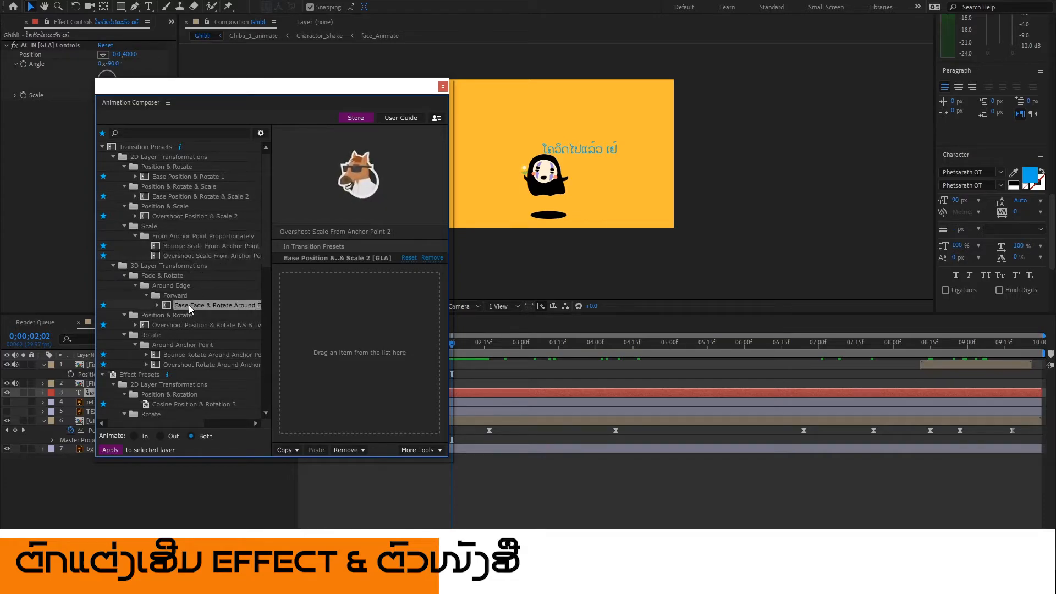
pyautogui.click(175, 325)
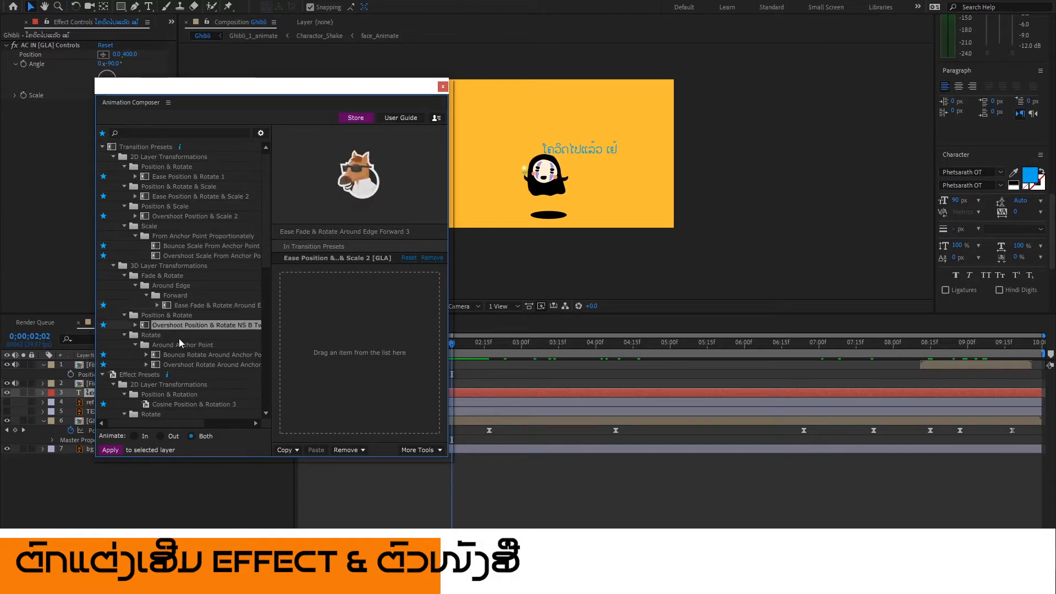
pyautogui.click(188, 355)
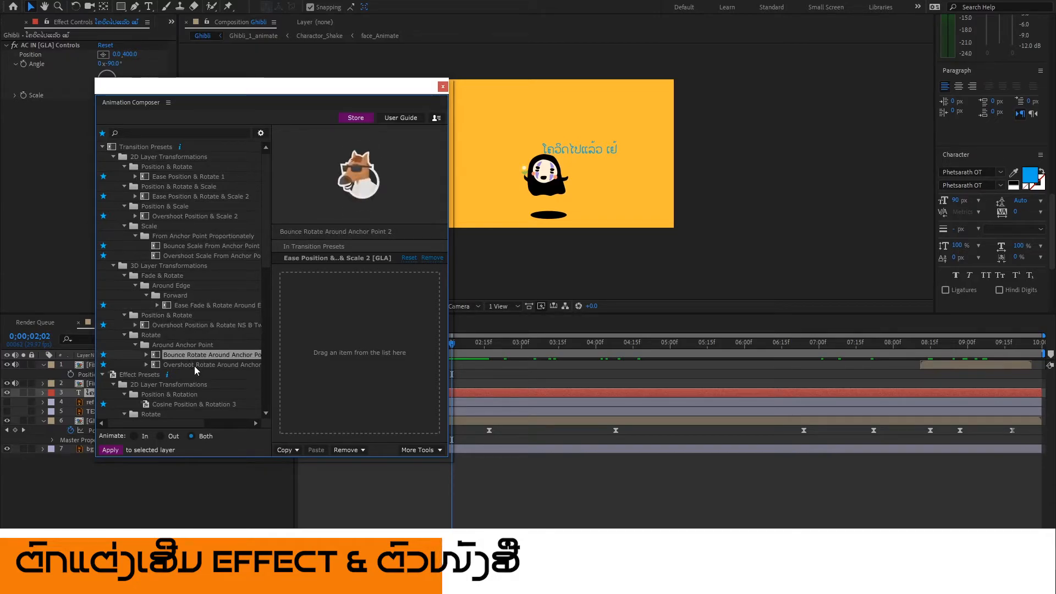
pyautogui.click(194, 366)
# Preview the favourite effect and precomp presets, from Cosine Position & Rotation 3 through Wave Warp 2, Tasklist and Chromatic Aberration Zoom & Shake.
pyautogui.click(186, 403)
pyautogui.scroll(-3, 187, 396)
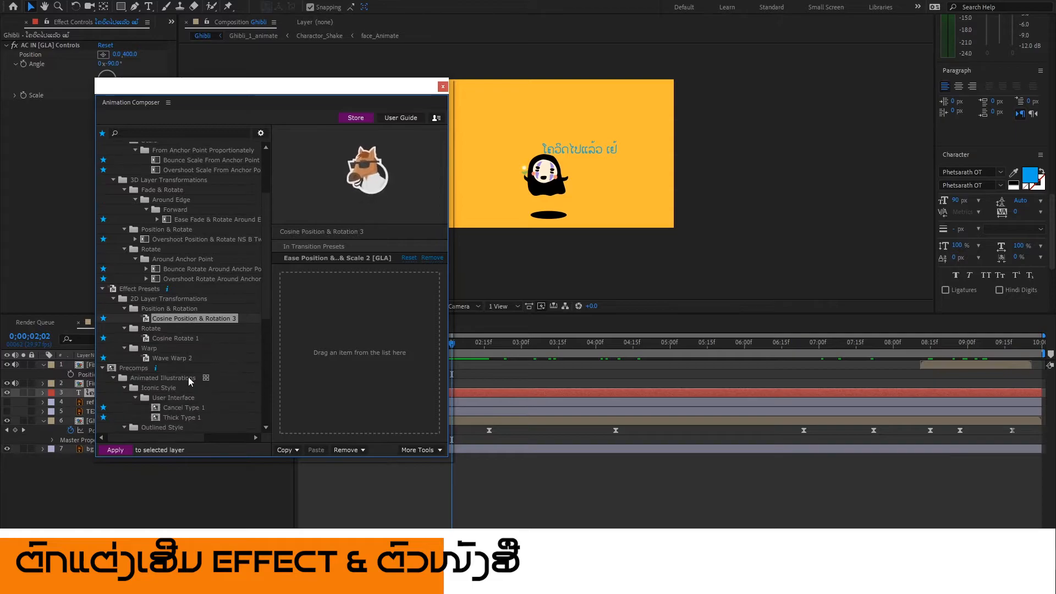
pyautogui.click(174, 339)
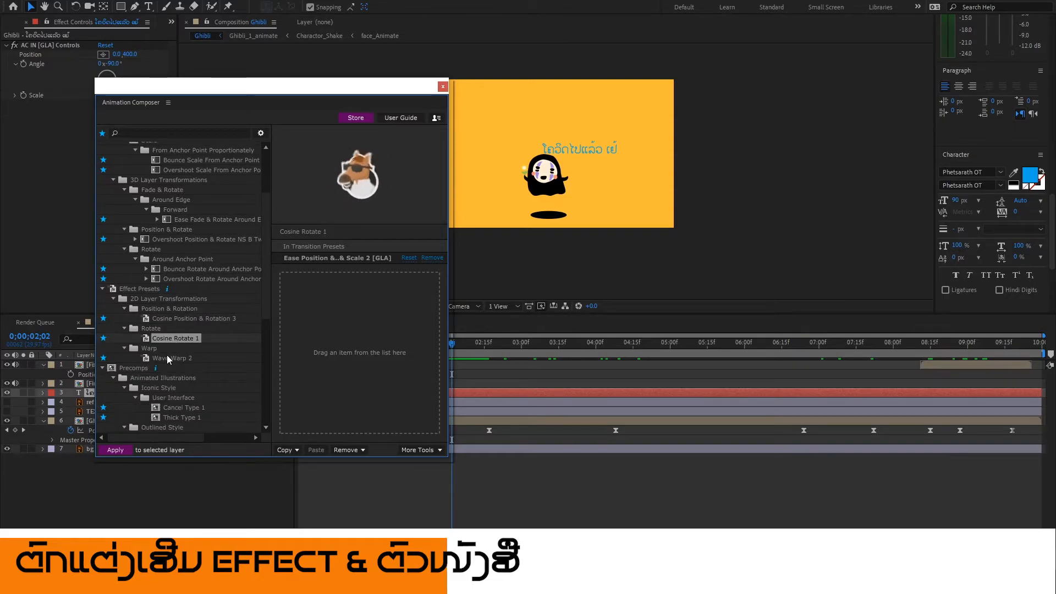
pyautogui.click(167, 358)
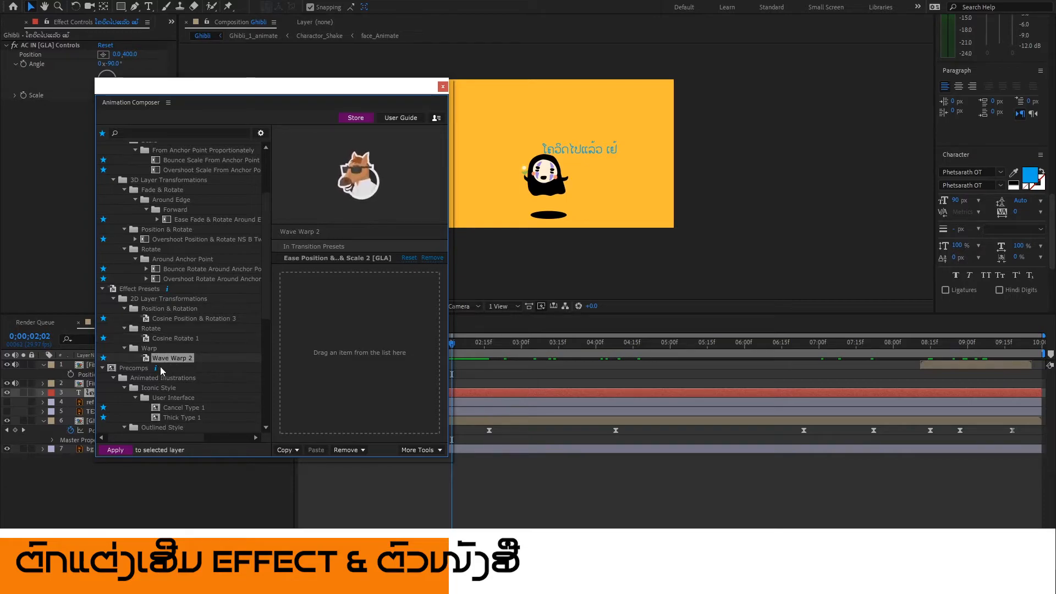
pyautogui.click(170, 407)
pyautogui.scroll(-3, 196, 312)
pyautogui.scroll(-2, 196, 312)
pyautogui.click(183, 303)
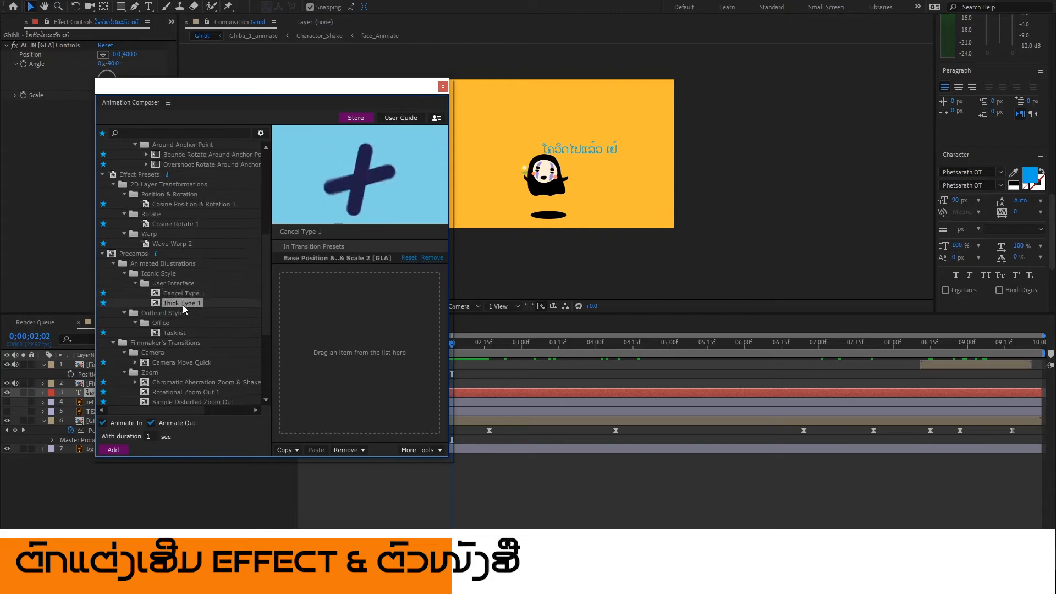
pyautogui.click(176, 332)
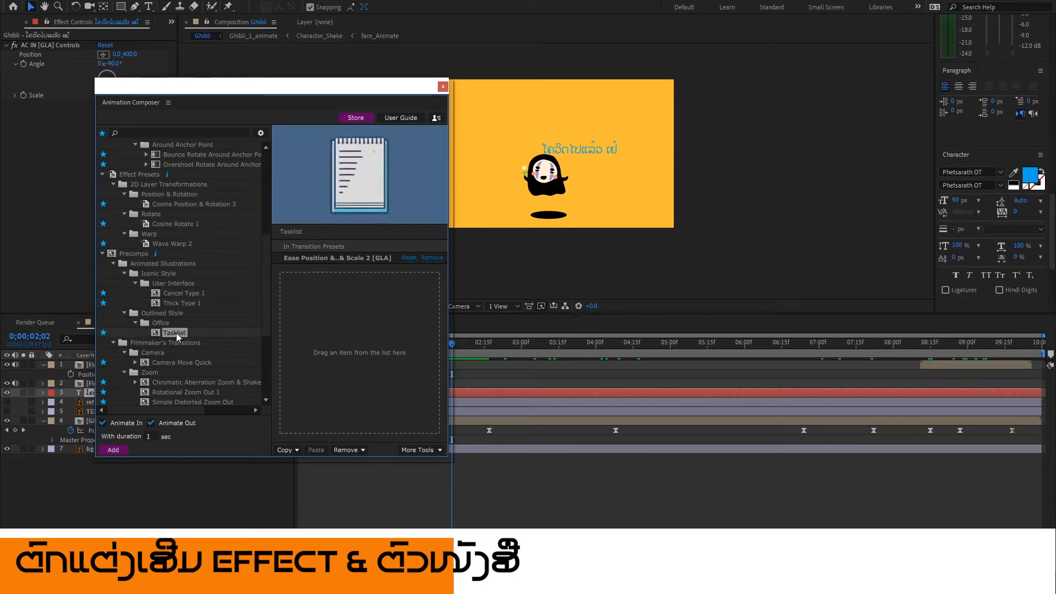
pyautogui.click(178, 362)
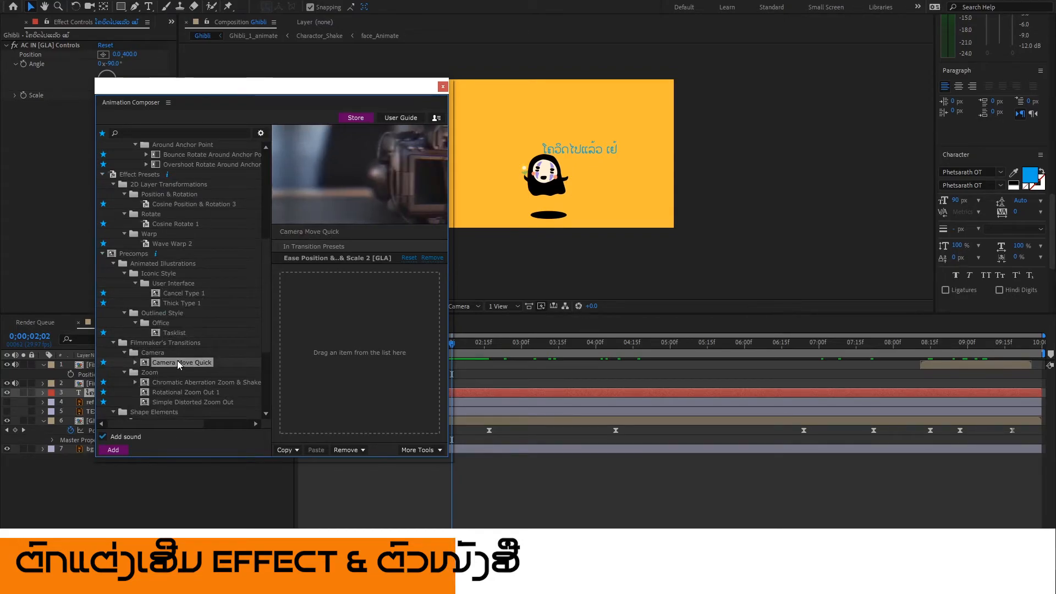
pyautogui.click(184, 381)
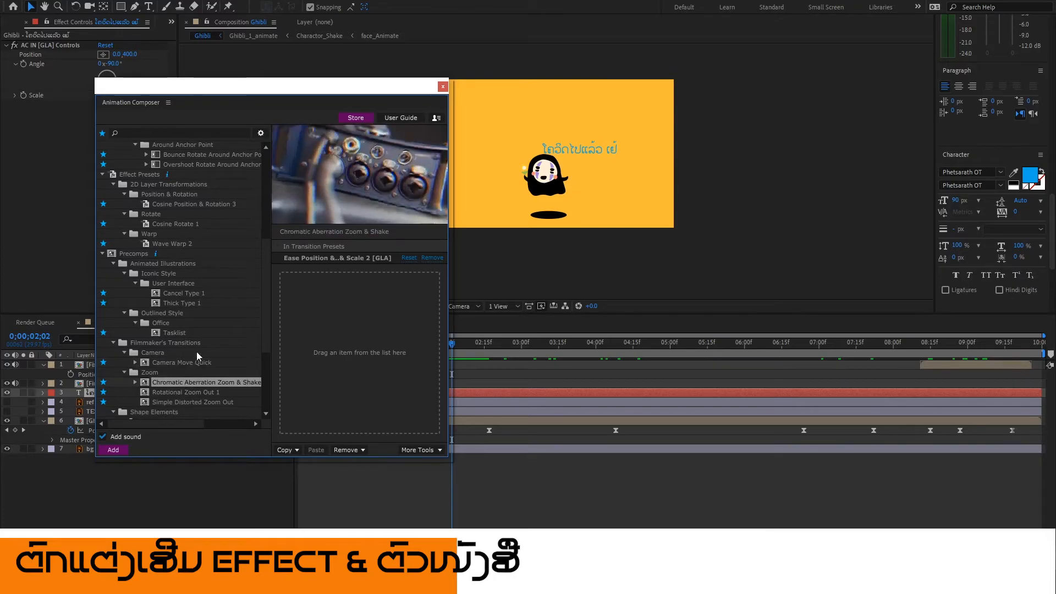
# Review the favourite presets again in reverse, from Cosine Rotate 1 back to Ease Position & Rotate 1.
pyautogui.scroll(2, 193, 291)
pyautogui.click(186, 283)
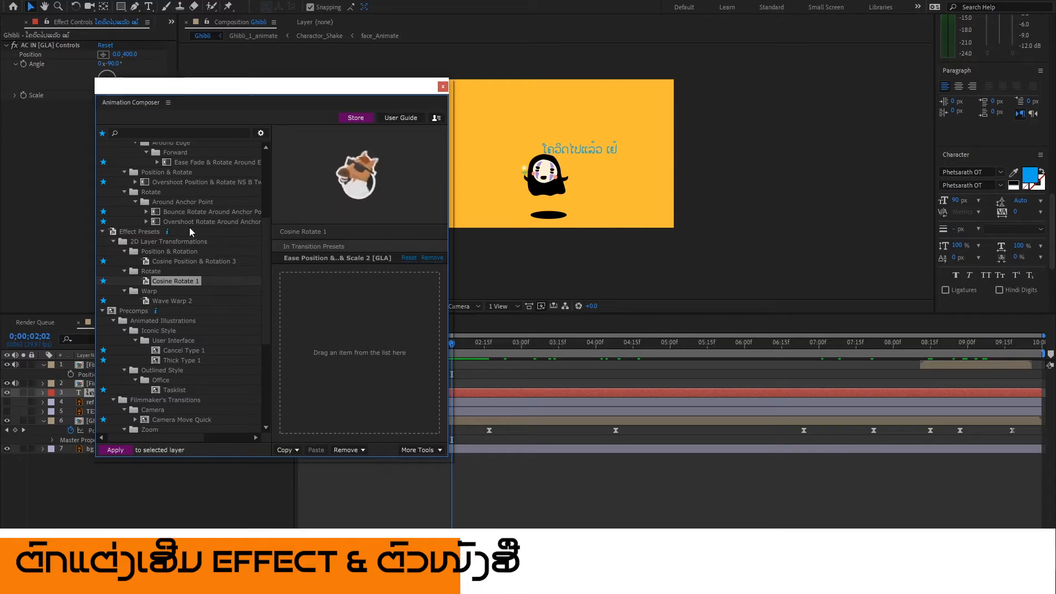
pyautogui.click(194, 211)
pyautogui.click(200, 162)
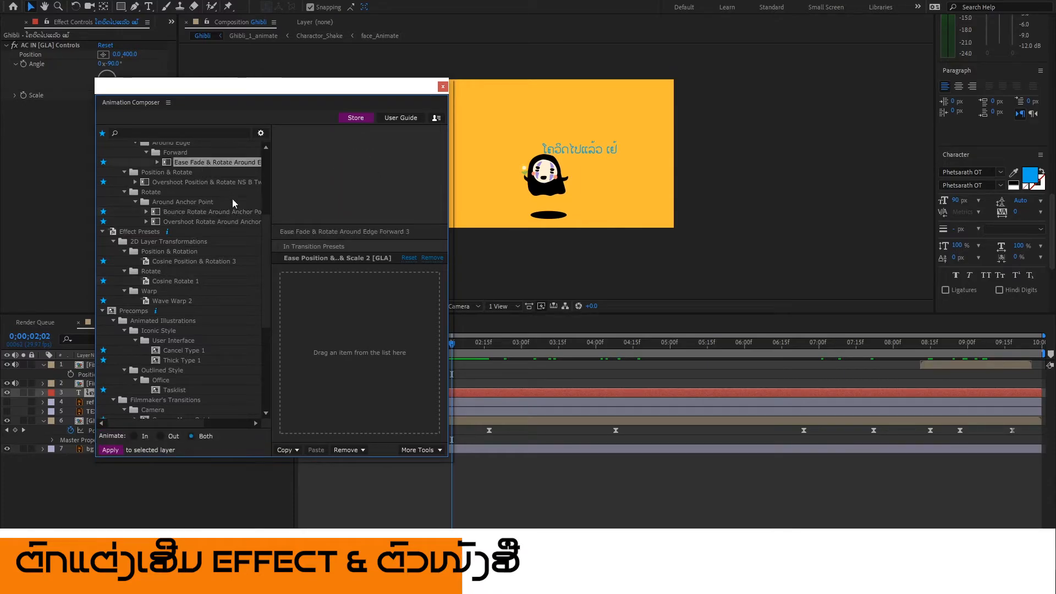
pyautogui.scroll(4, 232, 197)
pyautogui.click(207, 210)
pyautogui.click(206, 219)
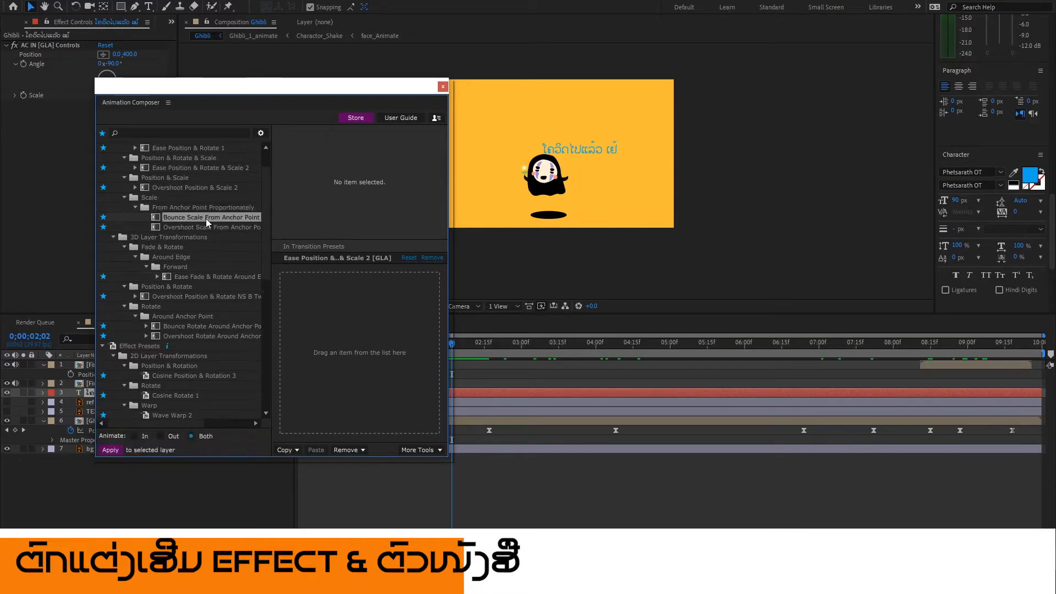
pyautogui.click(198, 188)
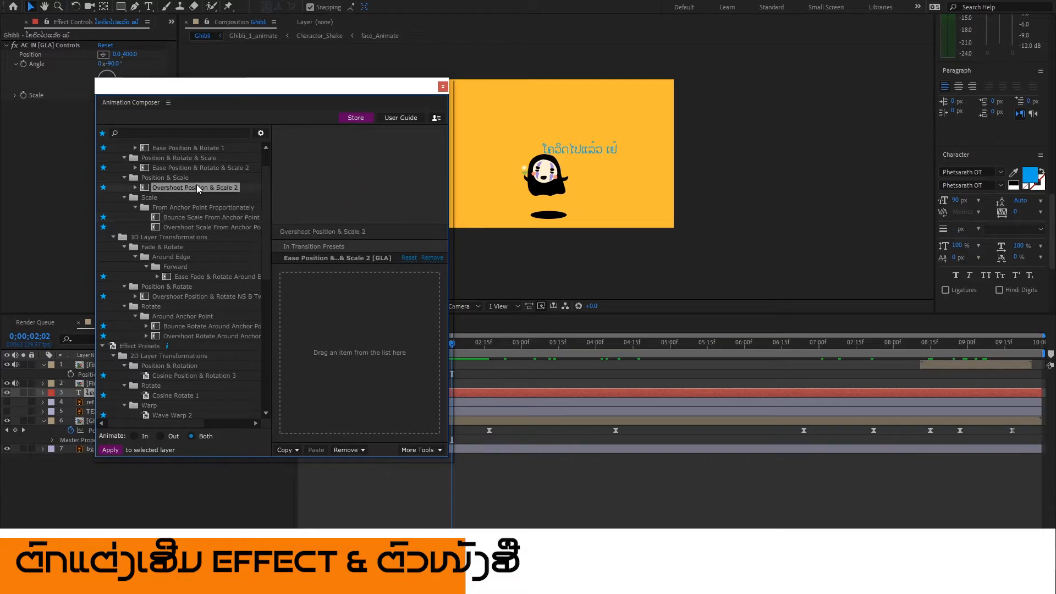
pyautogui.click(198, 149)
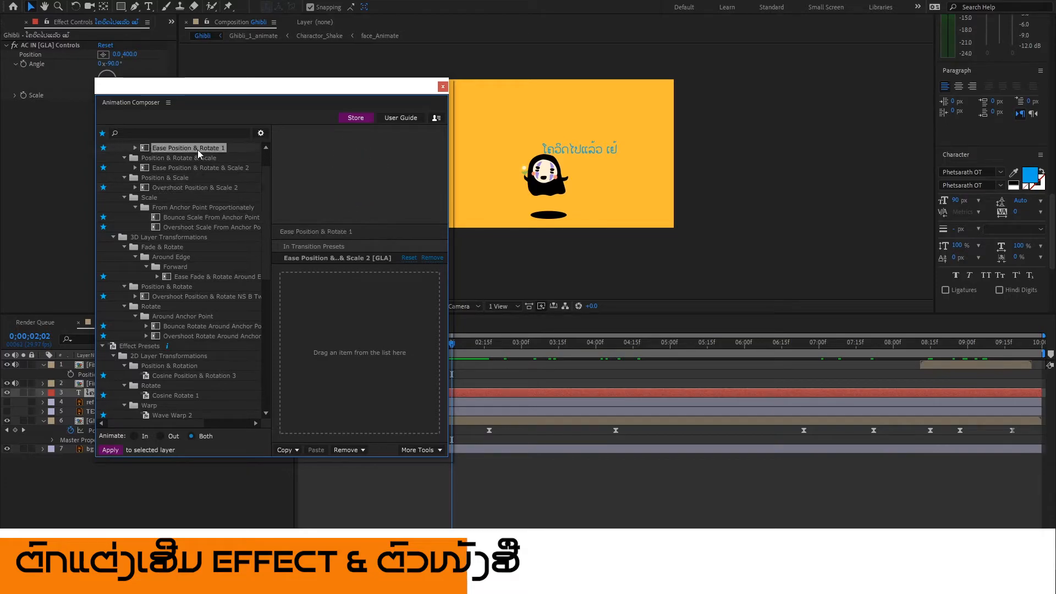
# Apply Ease Position & Rotate & Scale 2 to the Lao text layer as an Out transition.
pyautogui.moveTo(197, 148); pyautogui.dragTo(419, 342)
pyautogui.scroll(1, 212, 150)
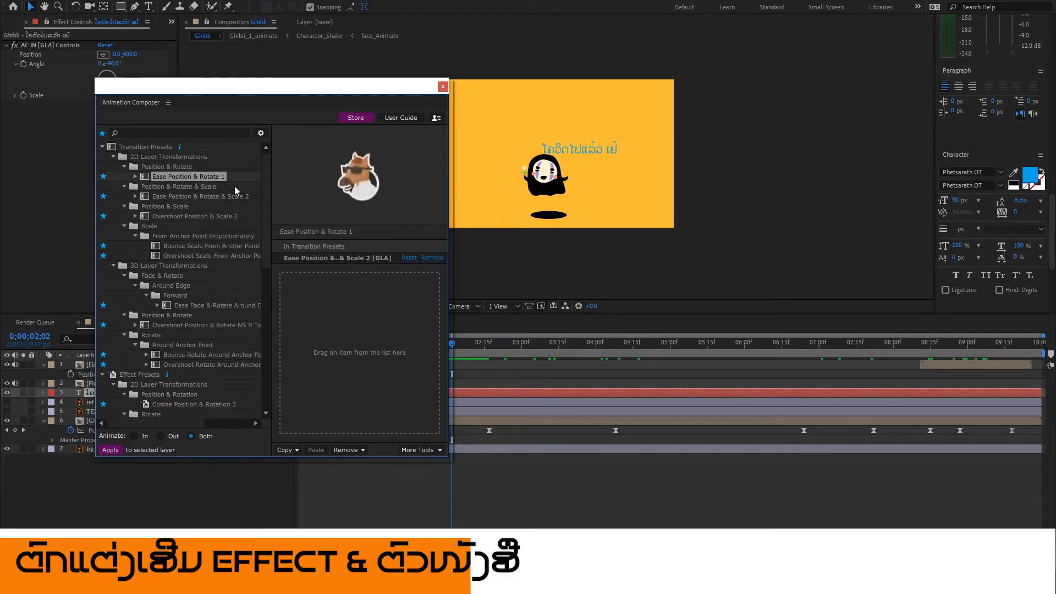
pyautogui.click(196, 197)
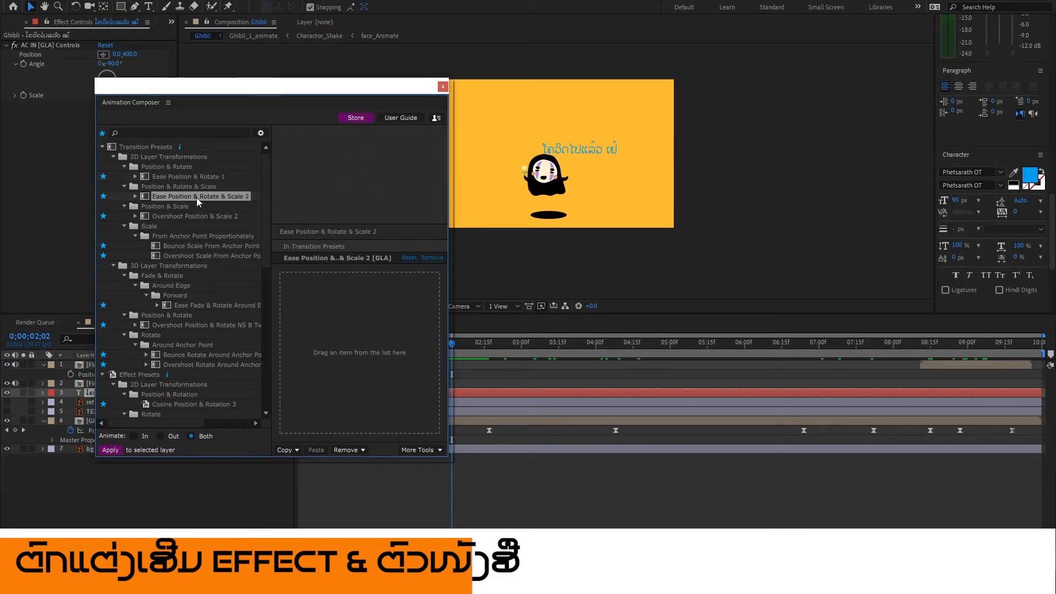
pyautogui.moveTo(196, 197); pyautogui.dragTo(413, 361)
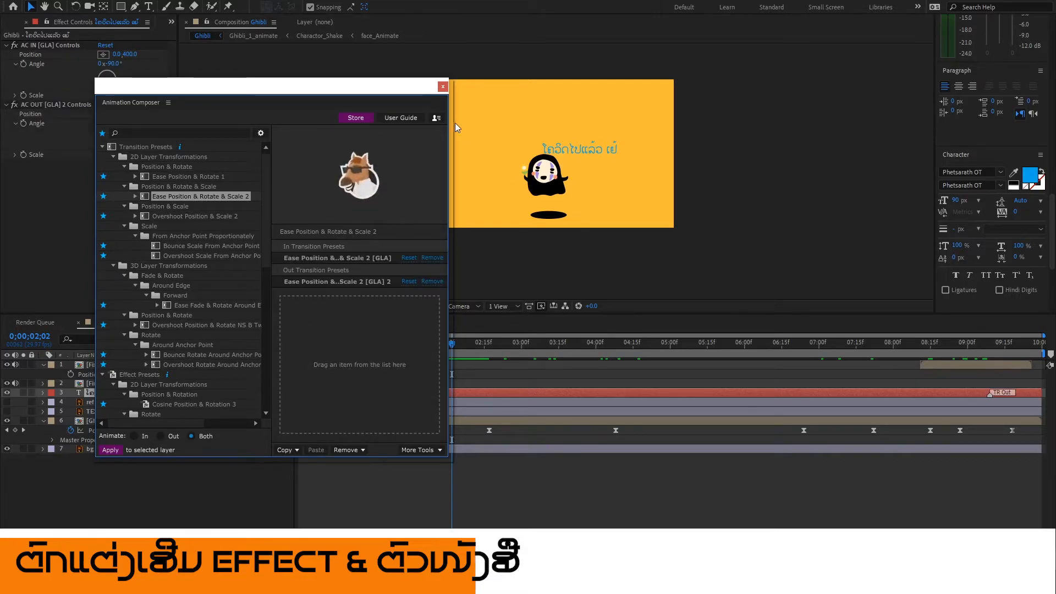
# Select the Lao text layer's applied Out transition and list the additional preset tools.
pyautogui.moveTo(404, 86); pyautogui.dragTo(495, 138)
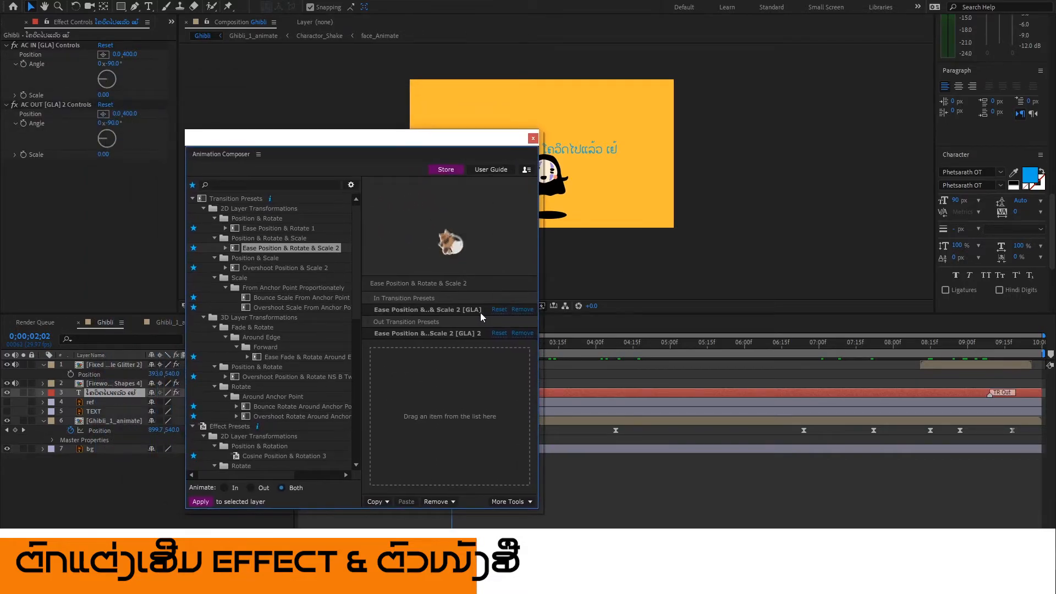
pyautogui.click(437, 335)
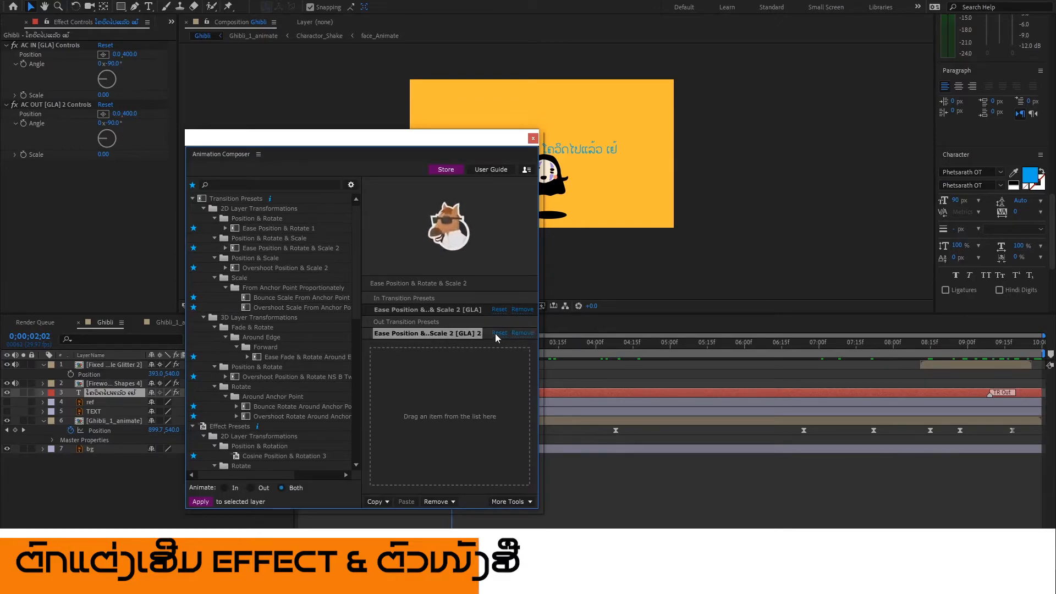
pyautogui.click(492, 501)
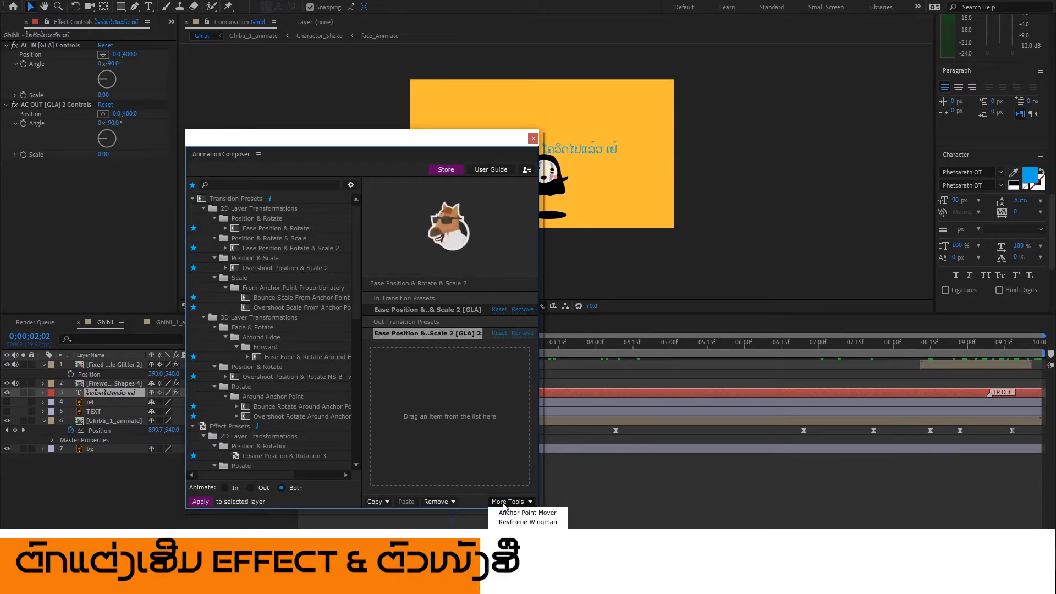
# Move the Animation Composer window clear of the timeline and preview the text's out transition near the composition's end.
pyautogui.click(479, 484)
pyautogui.moveTo(473, 139); pyautogui.dragTo(314, 525)
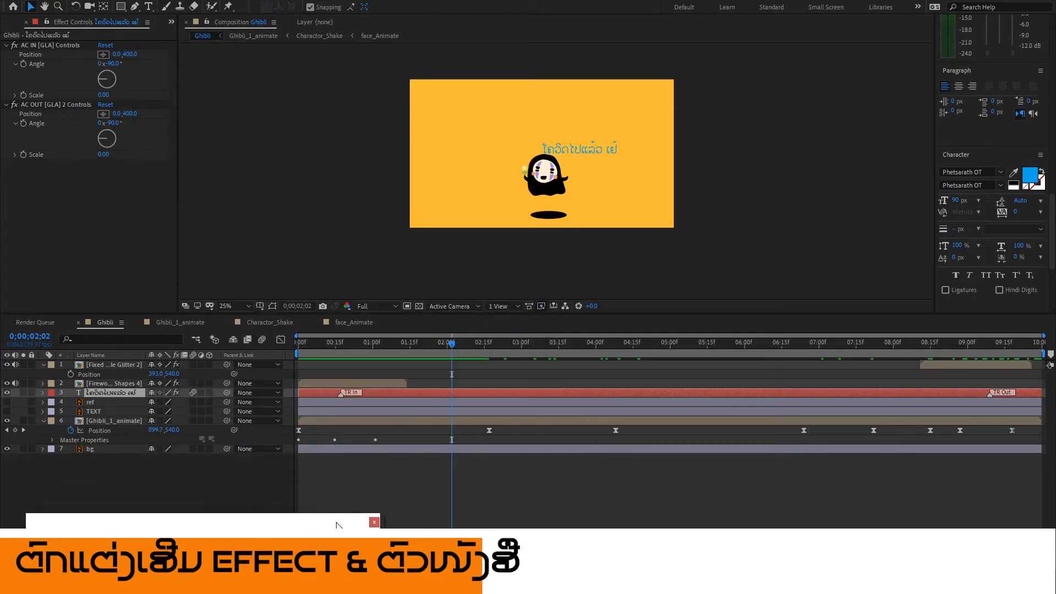
pyautogui.click(1024, 342)
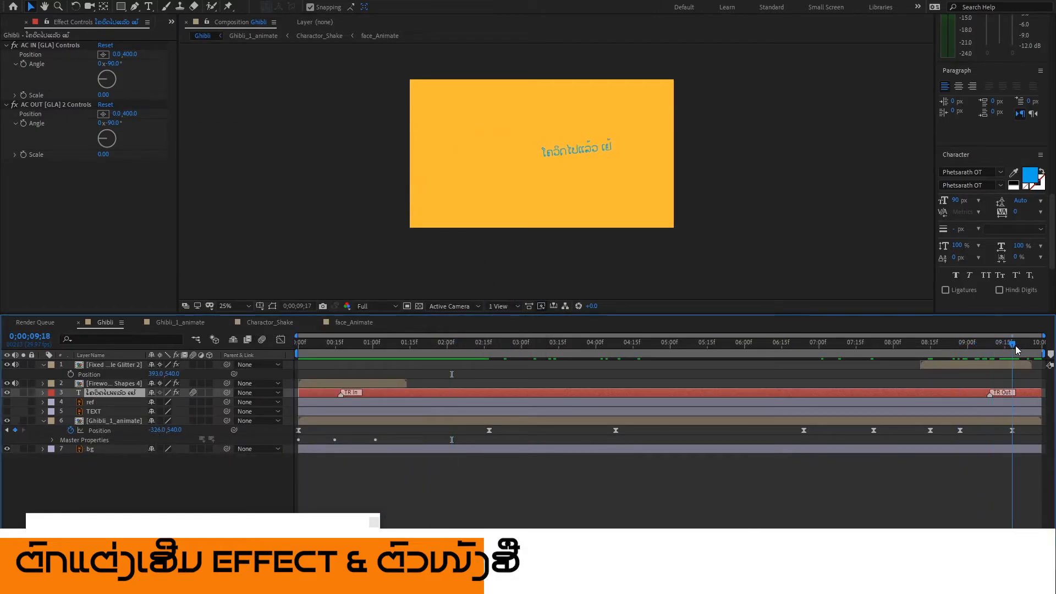
pyautogui.press('space')
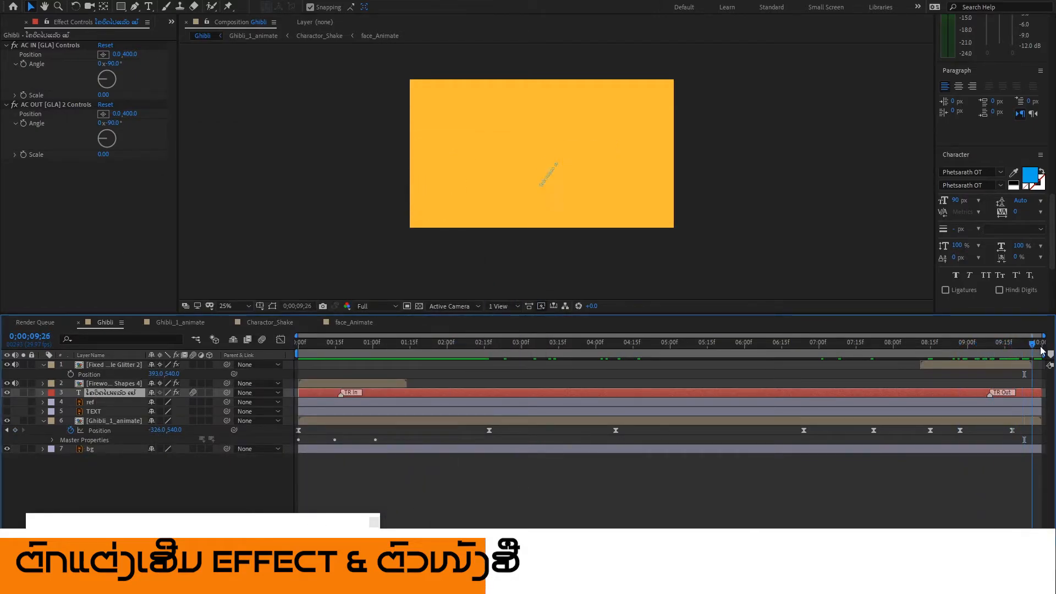
pyautogui.moveTo(592, 387); pyautogui.dragTo(617, 386)
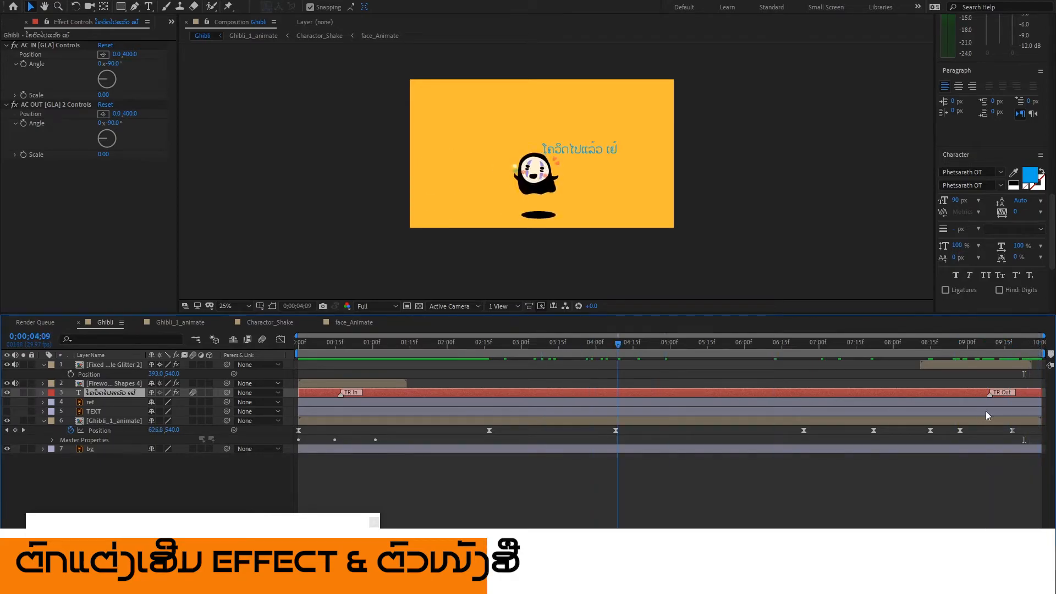
# Try moving the text layer's TR Out marker to about 0;00;04;17, preview the transition, and undo the changes.
pyautogui.moveTo(992, 395)
pyautogui.mouseDown()
pyautogui.moveTo(448, 395)
pyautogui.moveTo(639, 398)
pyautogui.mouseUp()
pyautogui.moveTo(617, 346)
pyautogui.mouseDown()
pyautogui.moveTo(399, 355)
pyautogui.moveTo(662, 372)
pyautogui.mouseUp()
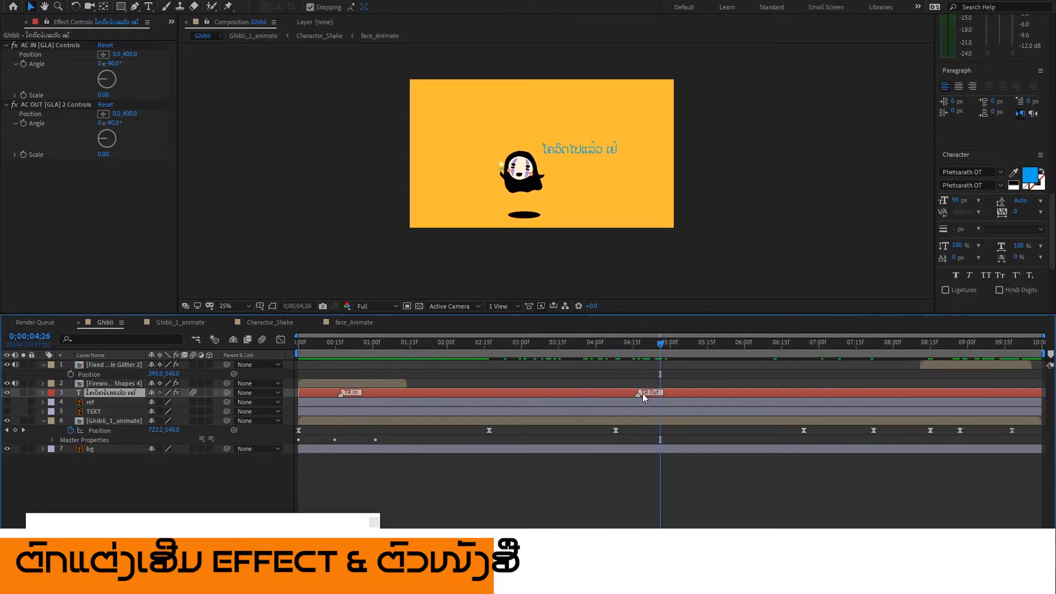
pyautogui.click(623, 343)
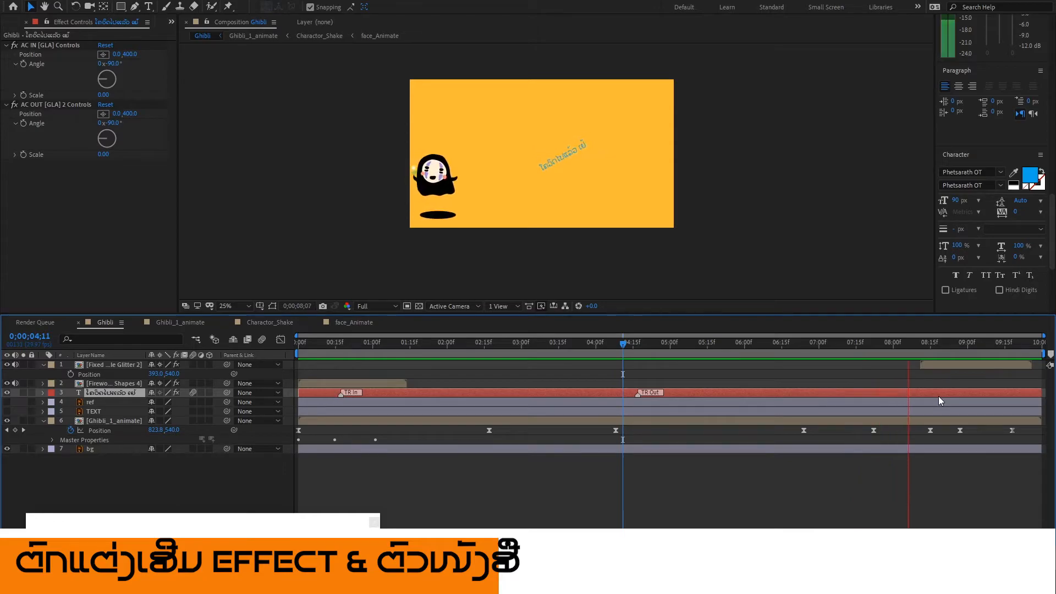
pyautogui.press('space')
pyautogui.moveTo(662, 392)
pyautogui.mouseDown()
pyautogui.moveTo(1015, 396)
pyautogui.moveTo(655, 397)
pyautogui.mouseUp()
pyautogui.moveTo(618, 344); pyautogui.dragTo(898, 352)
pyautogui.hotkey('ctrl', 'z')
pyautogui.hotkey('ctrl', 'z')
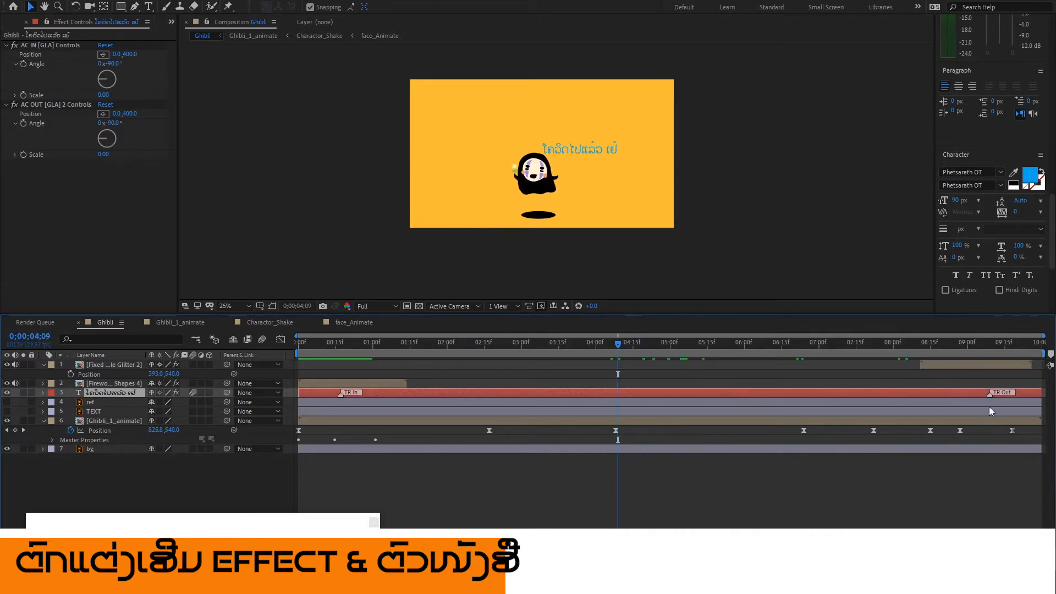
# Move the text layer's TR Out marker to about 0;00;03;25, trim the layer's end to about 0;00;04;12, and preview it.
pyautogui.moveTo(994, 397); pyautogui.dragTo(587, 396)
pyautogui.click(596, 342)
pyautogui.moveTo(1042, 393); pyautogui.dragTo(625, 394)
pyautogui.moveTo(563, 339); pyautogui.dragTo(550, 355)
pyautogui.press('space')
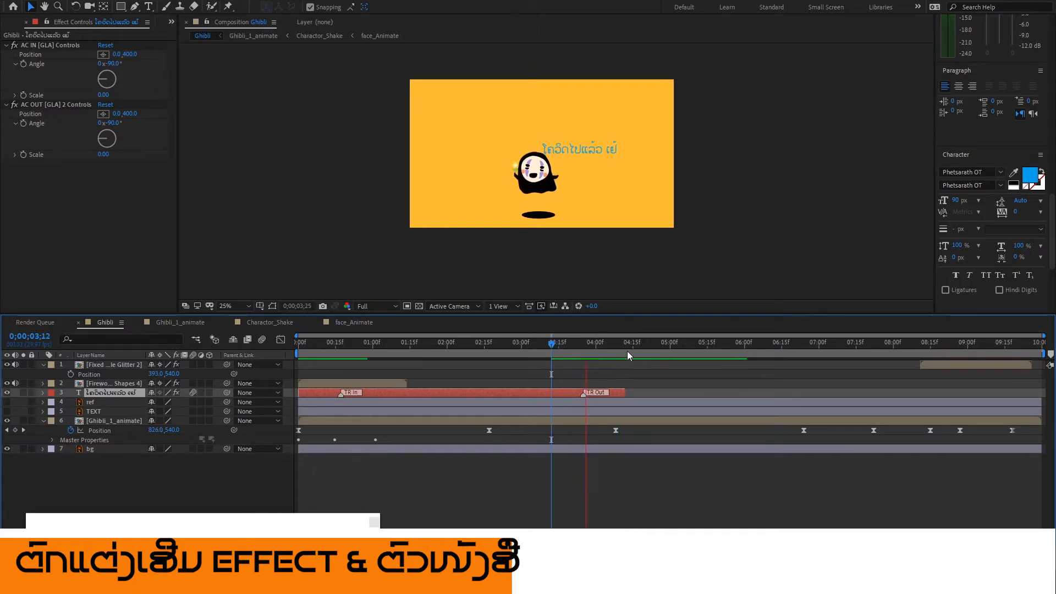
pyautogui.click(591, 342)
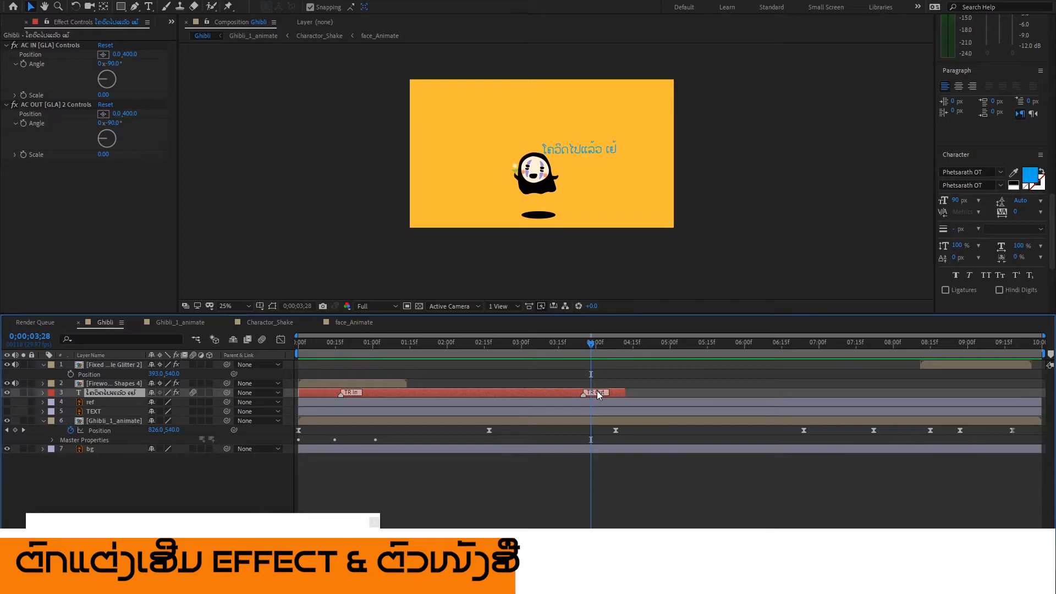
# Examine the text layer's AC IN and AC OUT effect controls, including the AC OUT compositing options, and collapse them again.
pyautogui.click(42, 393)
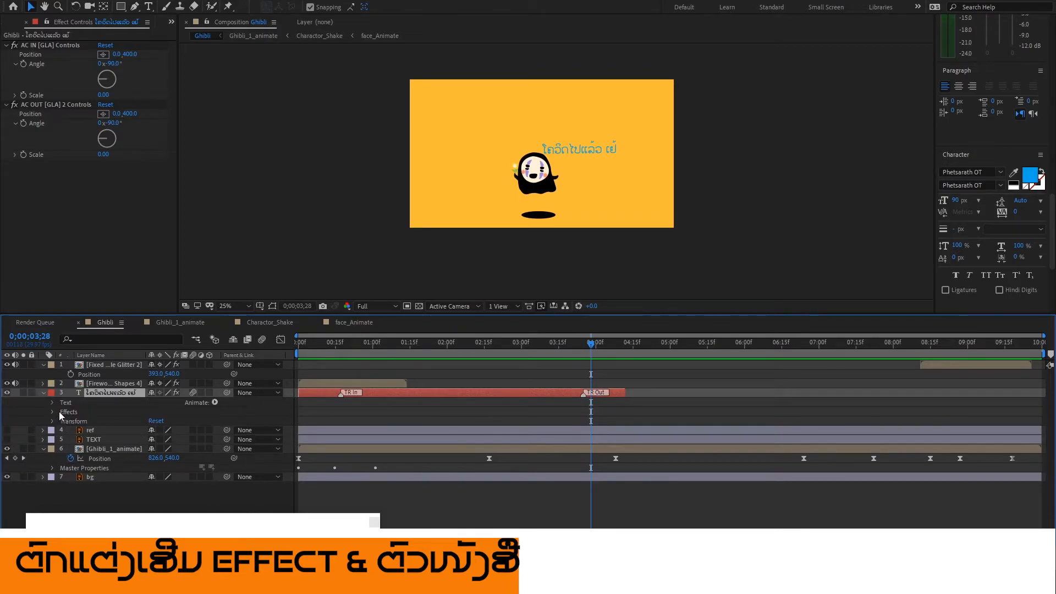
pyautogui.click(53, 411)
pyautogui.click(97, 422)
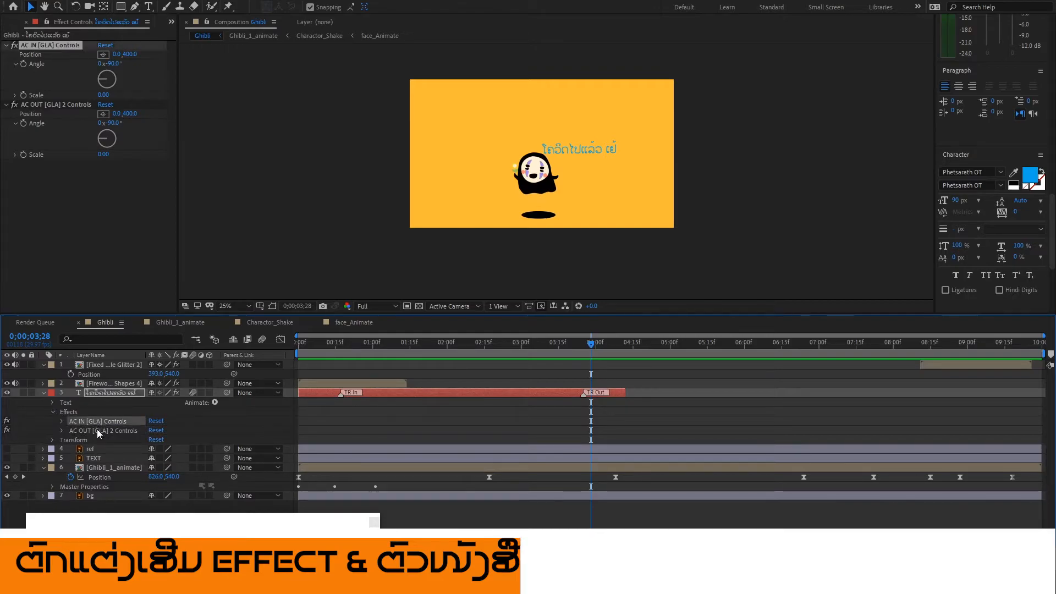
pyautogui.click(97, 431)
pyautogui.click(61, 430)
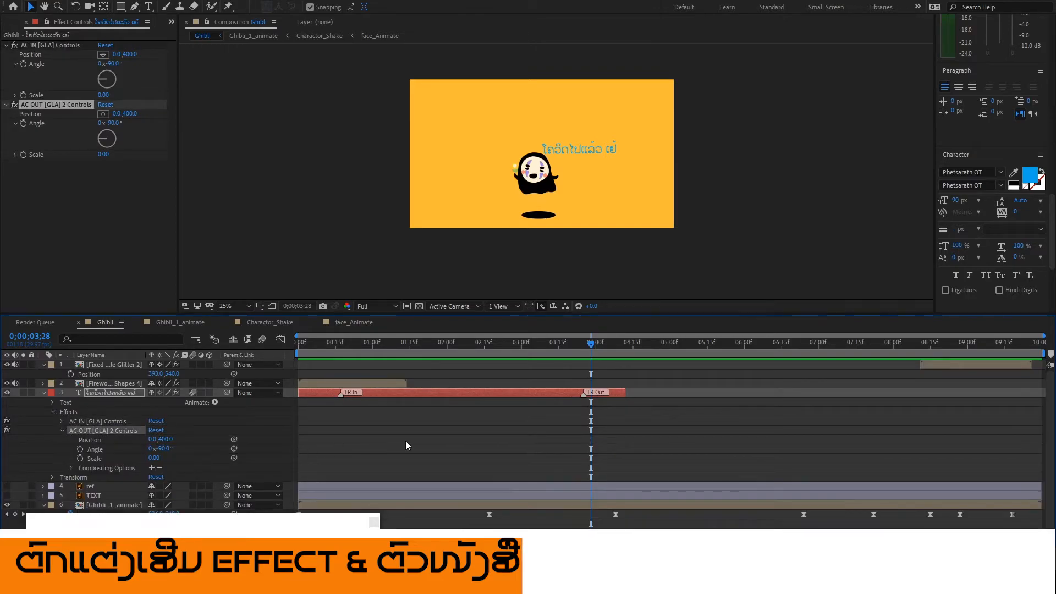
pyautogui.click(70, 468)
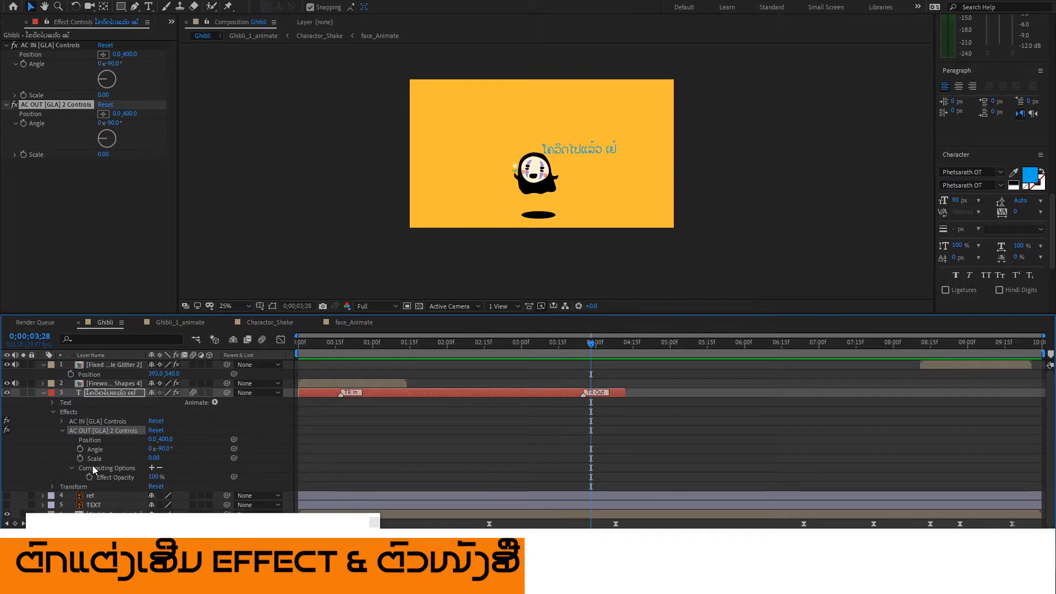
pyautogui.click(55, 412)
pyautogui.click(53, 412)
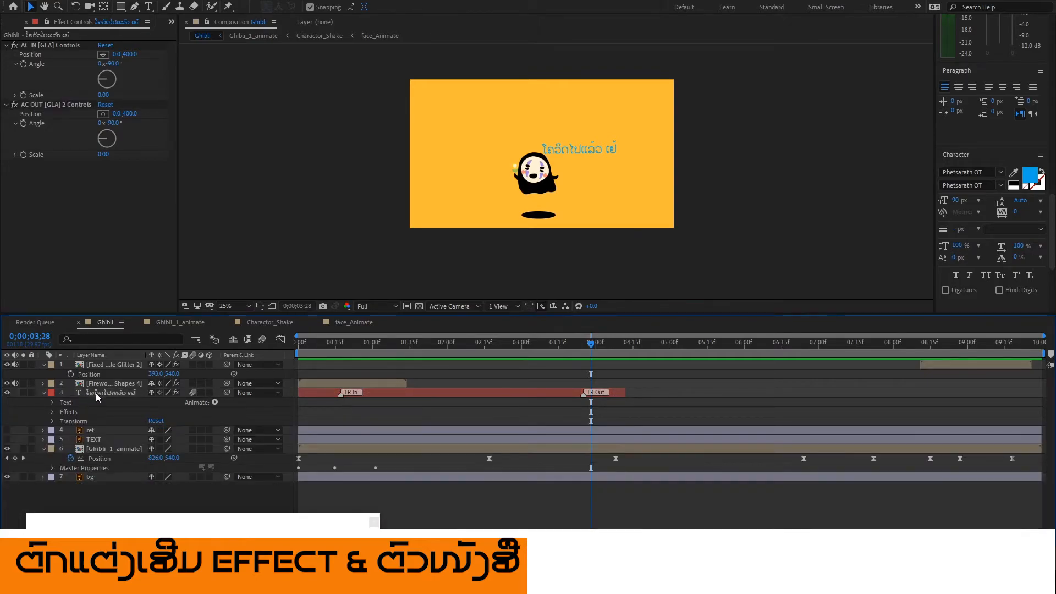
# Move the text layer's TR In marker to about 0;00;02;25 and trim the layer's start to about 0;00;02;17.
pyautogui.click(96, 393)
pyautogui.moveTo(484, 339); pyautogui.dragTo(490, 381)
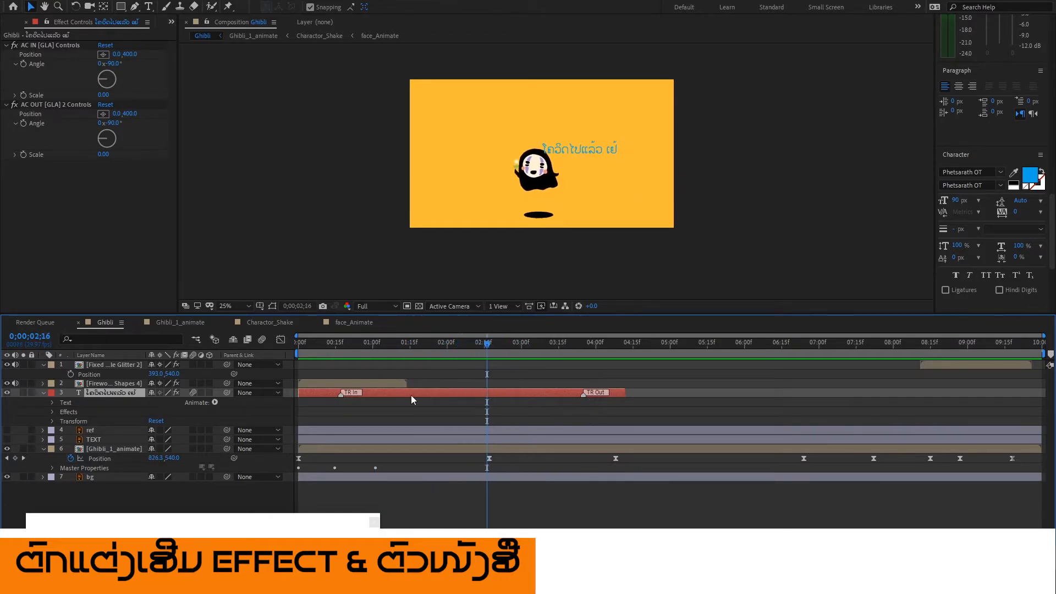
pyautogui.moveTo(336, 395)
pyautogui.mouseDown()
pyautogui.moveTo(514, 395)
pyautogui.moveTo(505, 395)
pyautogui.mouseUp()
pyautogui.moveTo(302, 393); pyautogui.dragTo(490, 394)
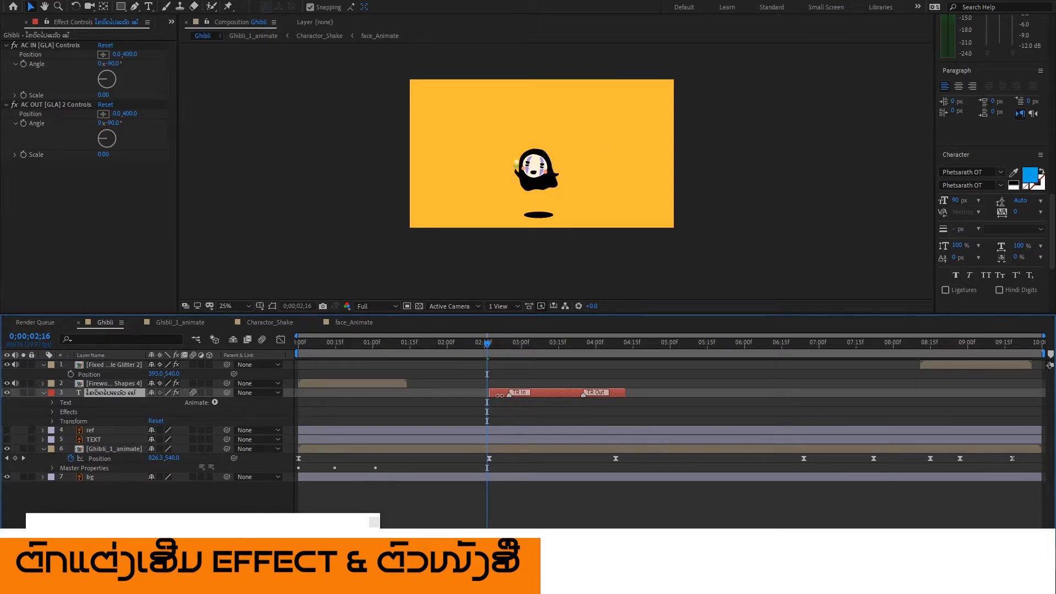
# Preview the text's in transition and readjust the TR In marker to about 0;00;02;25, keeping the trimmed start.
pyautogui.click(469, 344)
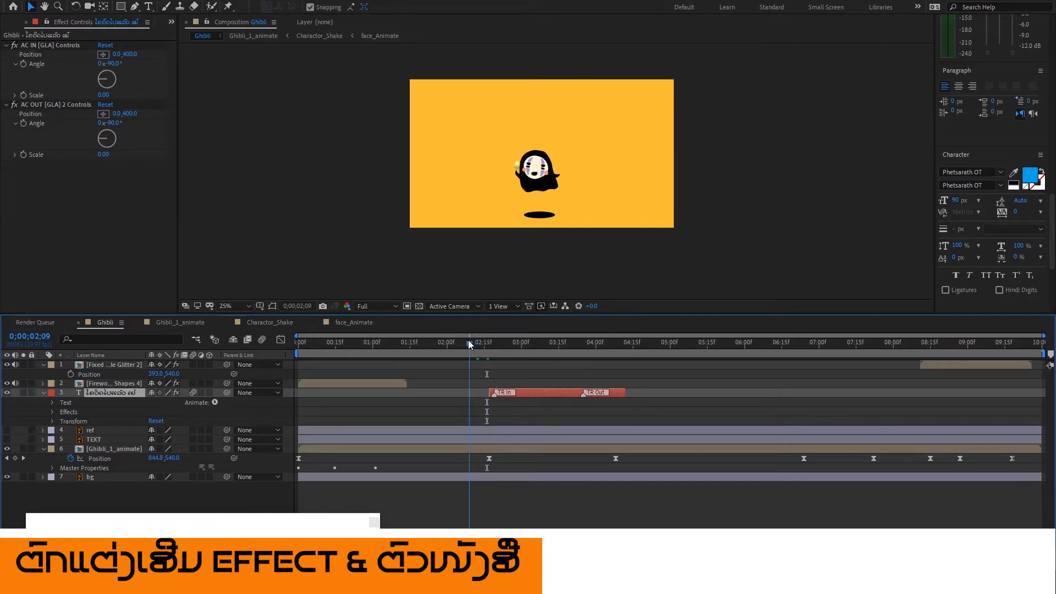
pyautogui.press('space')
pyautogui.press('space')
pyautogui.moveTo(494, 395); pyautogui.dragTo(506, 395)
pyautogui.click(474, 343)
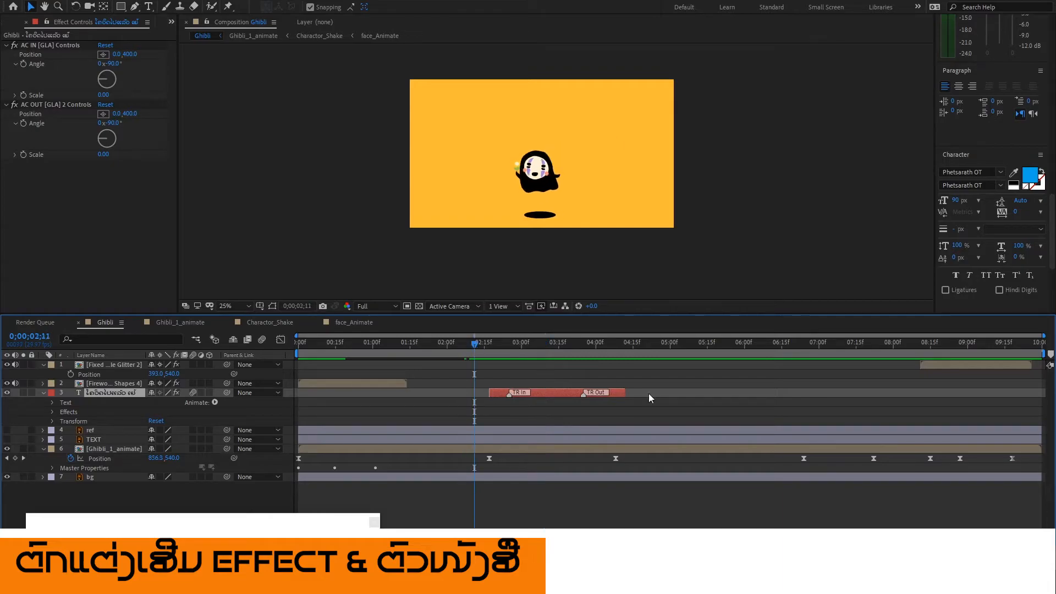
pyautogui.press('space')
pyautogui.press('space')
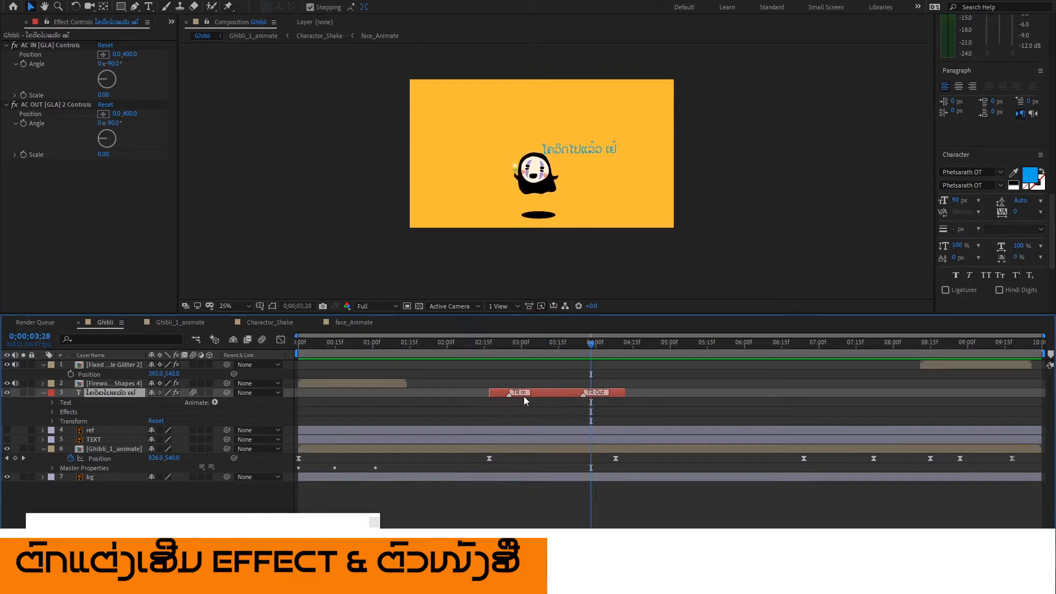
pyautogui.click(454, 348)
pyautogui.press('space')
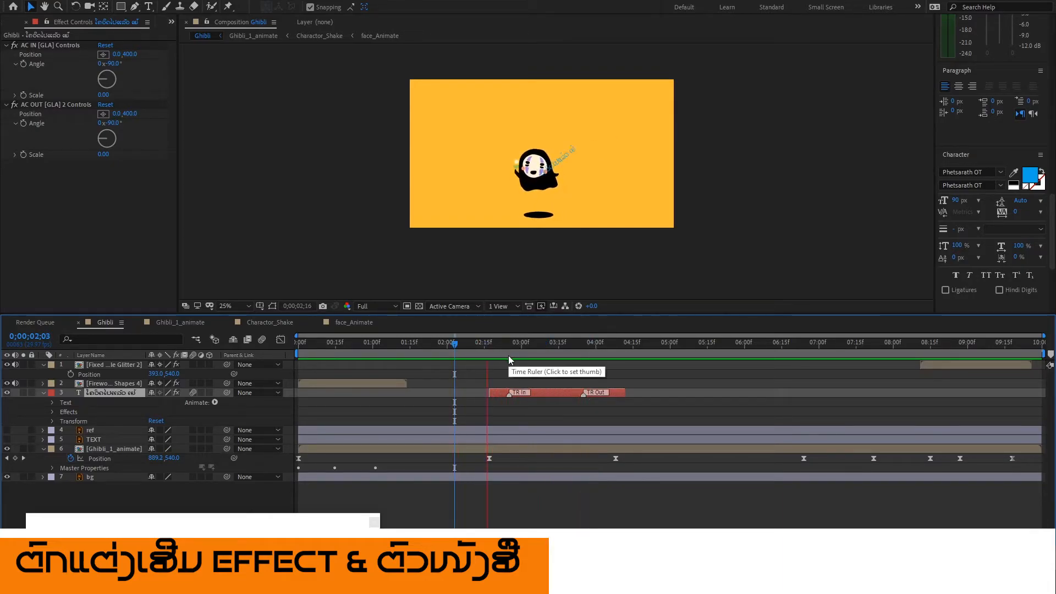
pyautogui.press('space')
# Slide the whole text layer to start at about 0;00;02;23 and preview its timing against the character.
pyautogui.click(469, 344)
pyautogui.moveTo(466, 342); pyautogui.dragTo(564, 386)
pyautogui.click(491, 342)
pyautogui.press('space')
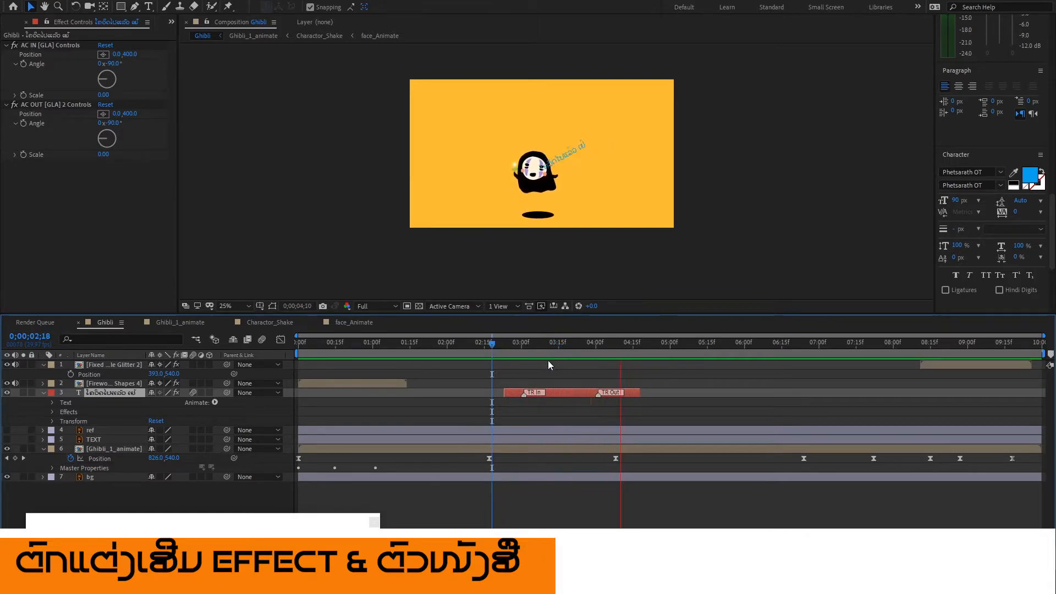
# Slide the text layer to start at about 0;00;03;03 and preview its timing from several earlier points.
pyautogui.moveTo(515, 345); pyautogui.dragTo(618, 348)
pyautogui.moveTo(565, 390); pyautogui.dragTo(596, 399)
pyautogui.click(503, 341)
pyautogui.press('space')
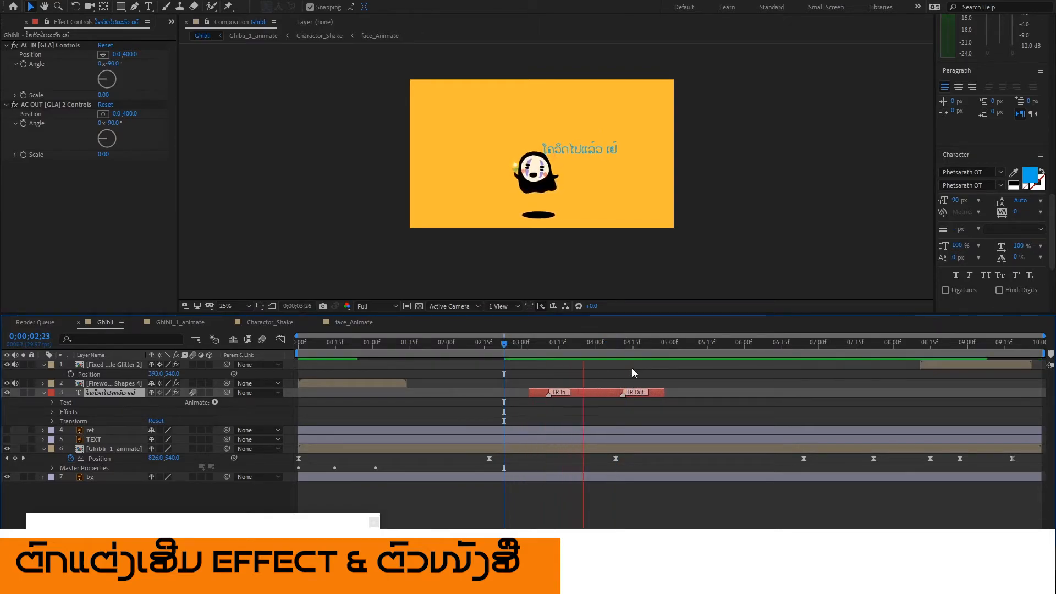
pyautogui.press('space')
pyautogui.moveTo(520, 344); pyautogui.dragTo(424, 341)
pyautogui.click(333, 342)
pyautogui.press('space')
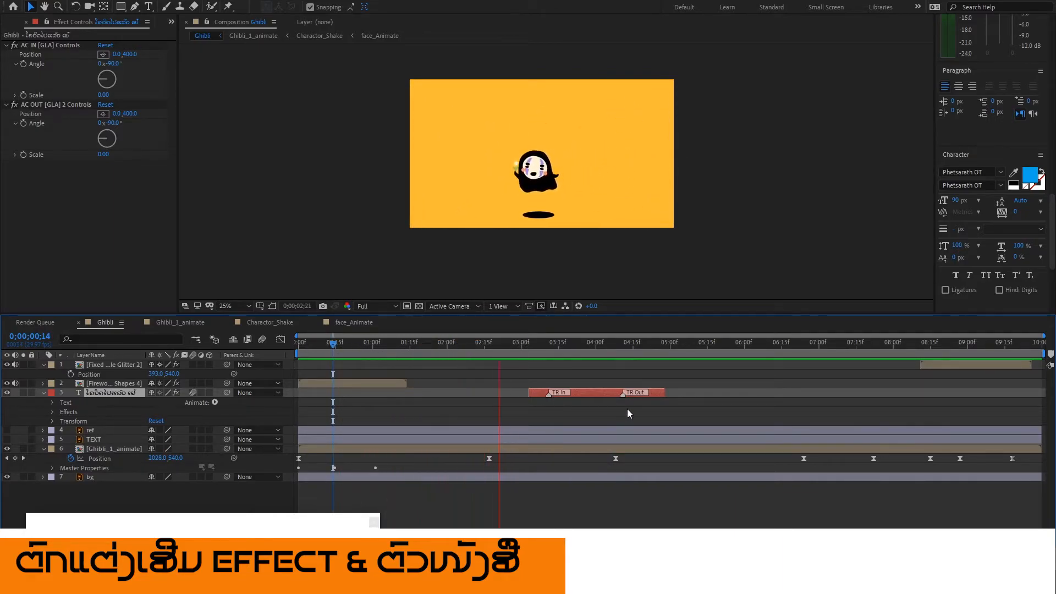
pyautogui.click(385, 346)
pyautogui.click(376, 345)
pyautogui.press('space')
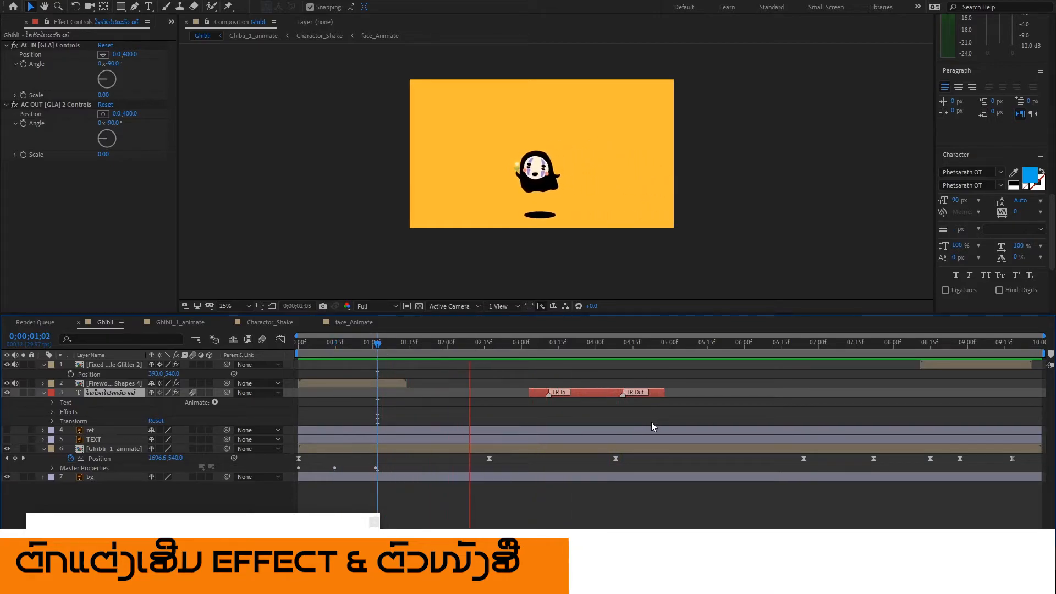
# Slide the text layer to start at about 0;00;02;19 and preview both transitions.
pyautogui.moveTo(584, 394); pyautogui.dragTo(553, 397)
pyautogui.moveTo(509, 350); pyautogui.dragTo(459, 344)
pyautogui.press('space')
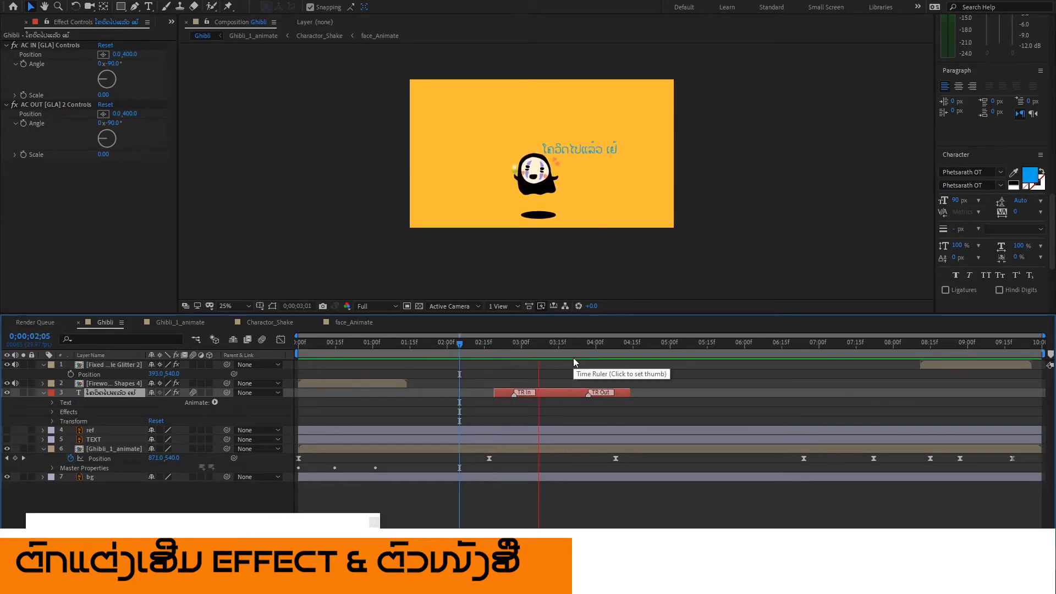
pyautogui.press('space')
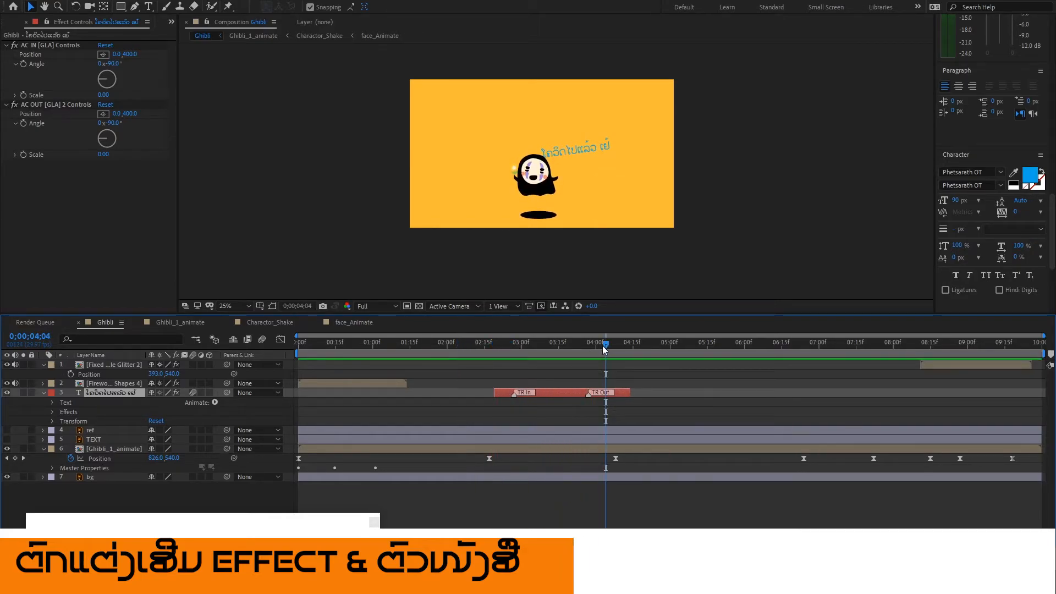
# At 0;00;03;10, move the text up above the character to position 956.7, 440.0 and preview the animation.
pyautogui.moveTo(562, 345); pyautogui.dragTo(546, 344)
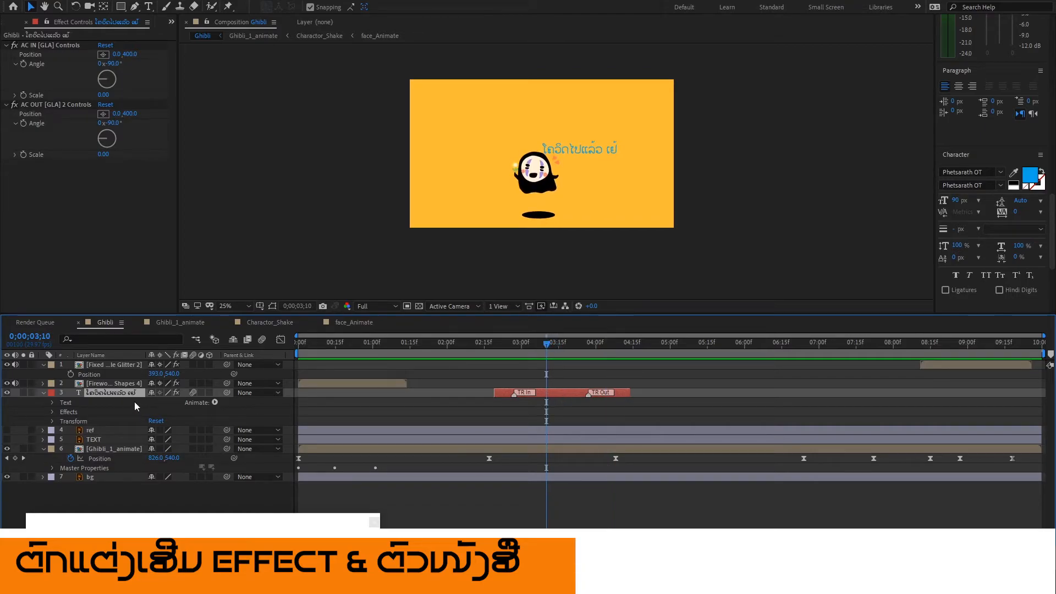
pyautogui.press('p')
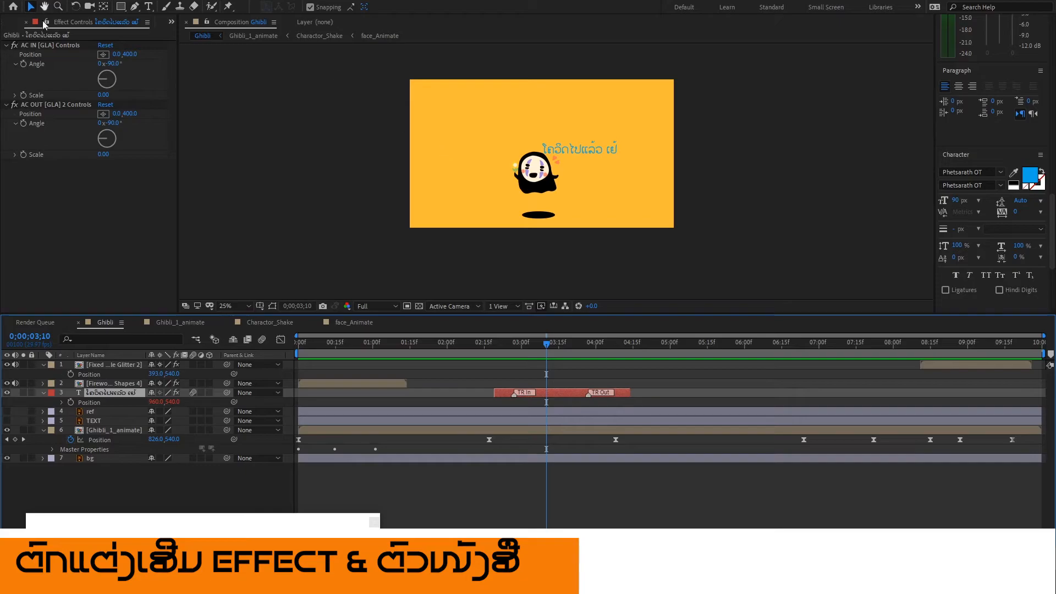
pyautogui.click(598, 156)
pyautogui.moveTo(590, 149)
pyautogui.mouseDown()
pyautogui.moveTo(603, 131)
pyautogui.moveTo(593, 140)
pyautogui.mouseUp()
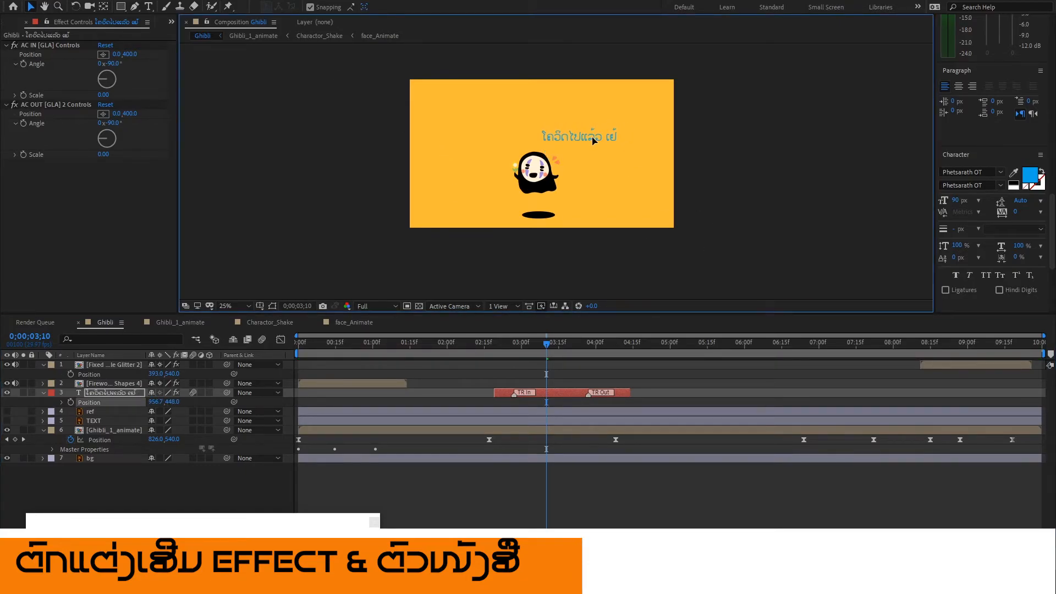
pyautogui.click(473, 342)
pyautogui.press('space')
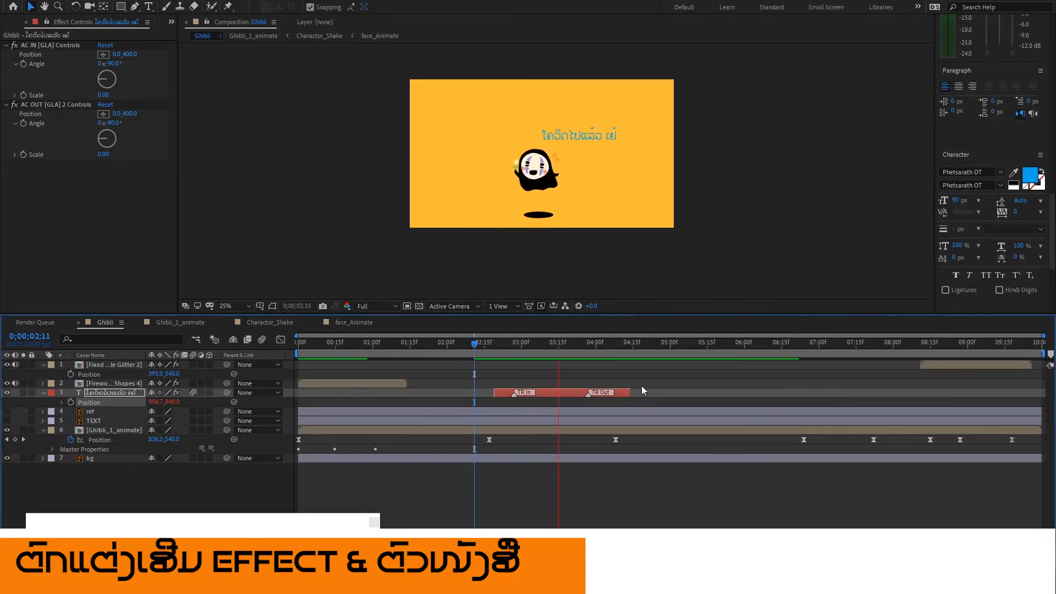
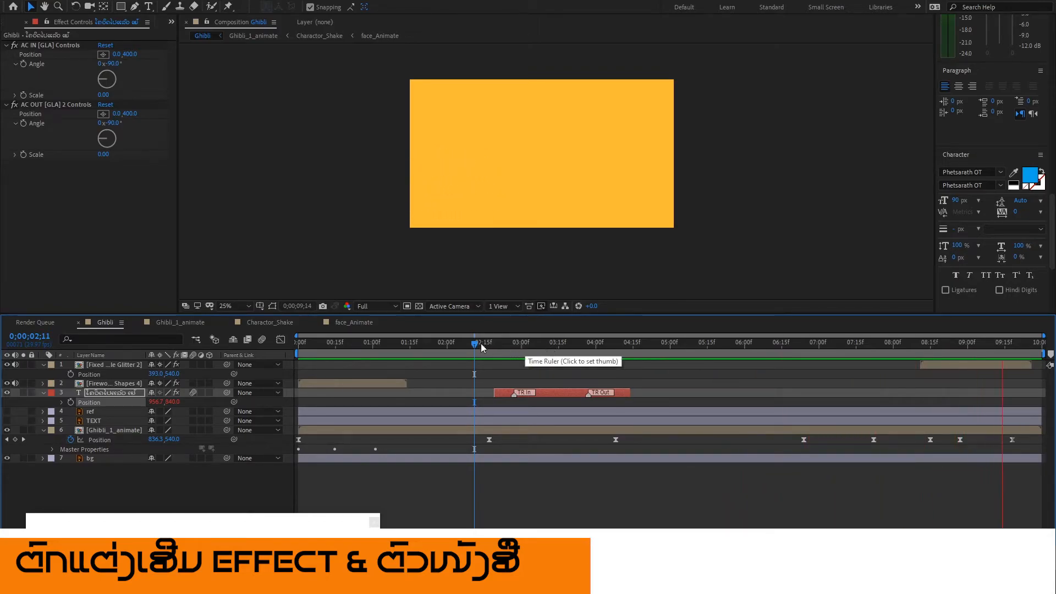
pyautogui.press('space')
# Select all of the layer's text and change its font to Lao_Sourigna.
pyautogui.click(559, 392)
pyautogui.click(587, 139)
pyautogui.doubleClick(120, 393)
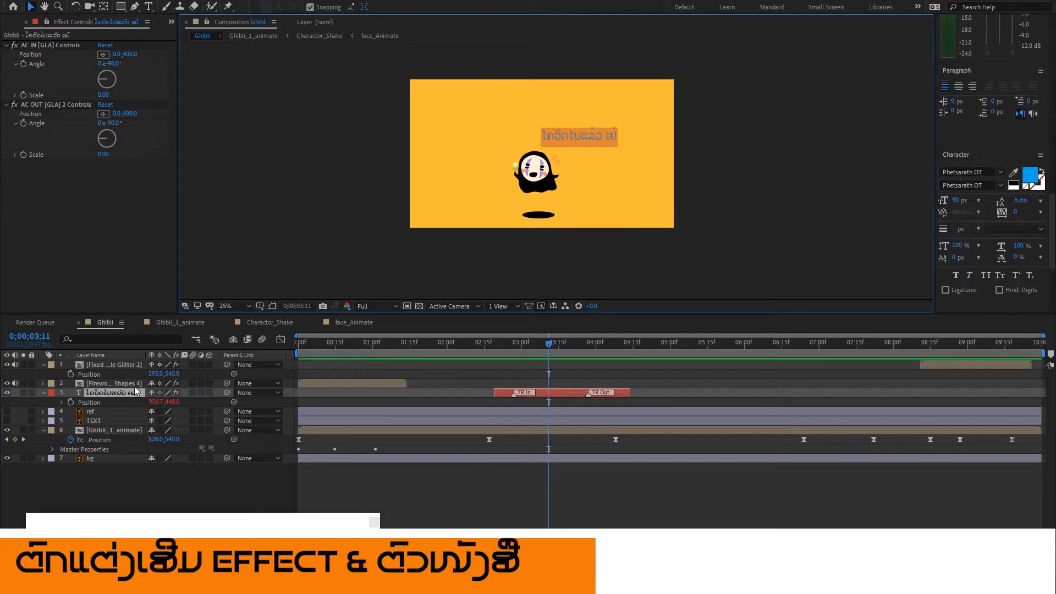
pyautogui.click(1001, 172)
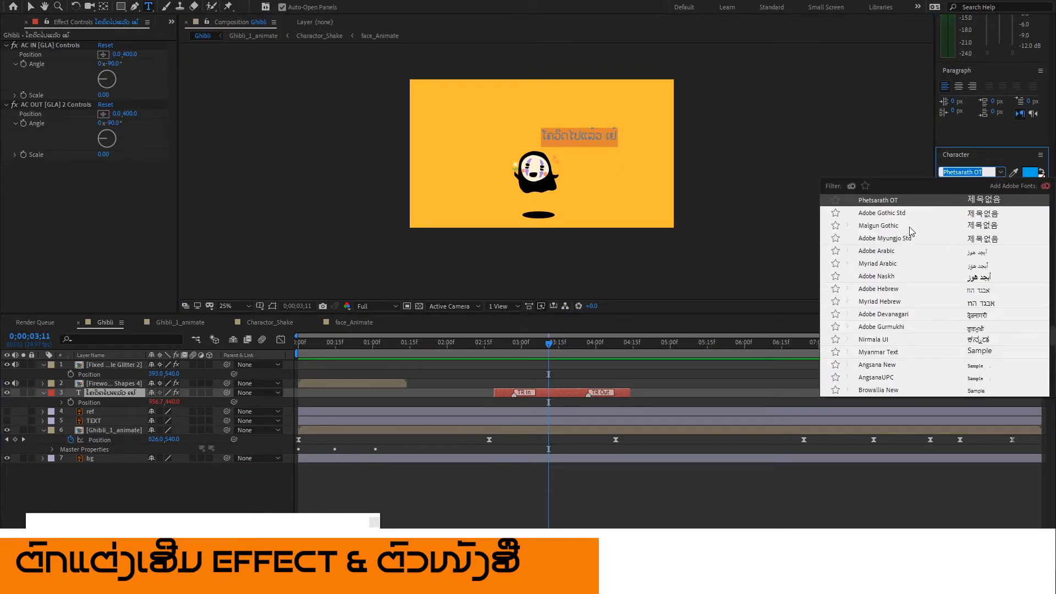
pyautogui.scroll(-10, 911, 286)
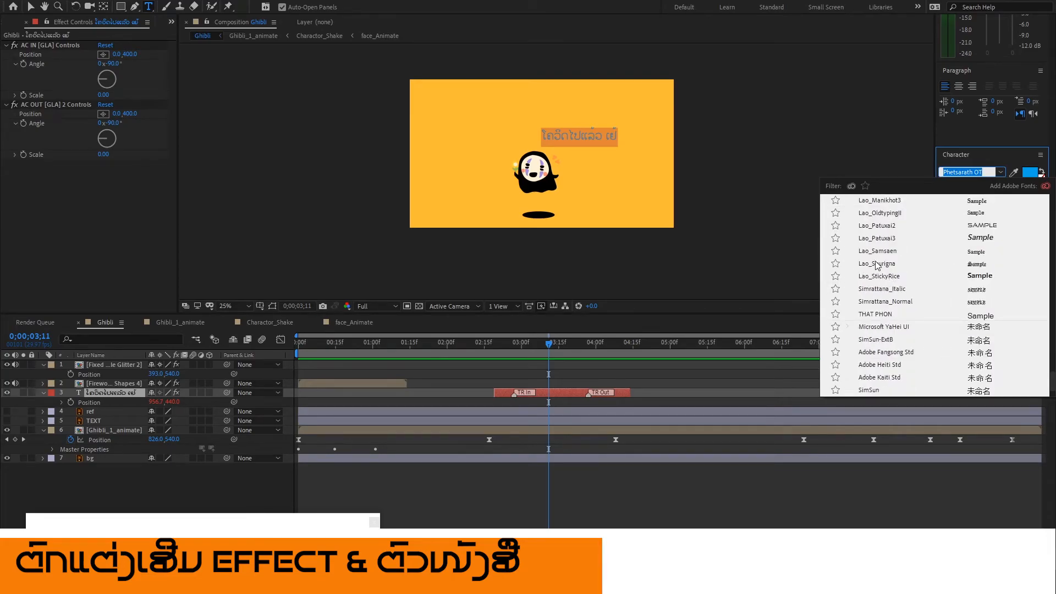
pyautogui.click(897, 264)
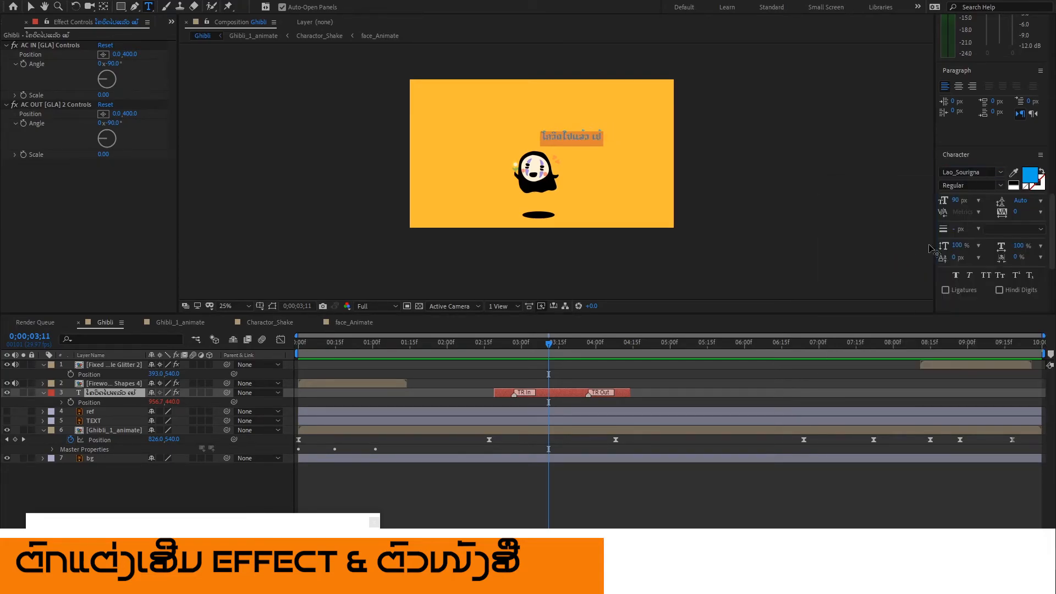
# Try the fonts Lao_Samsaen, Lao_StickyRice and Lao_Manikhot3 on the selected text.
pyautogui.click(1002, 174)
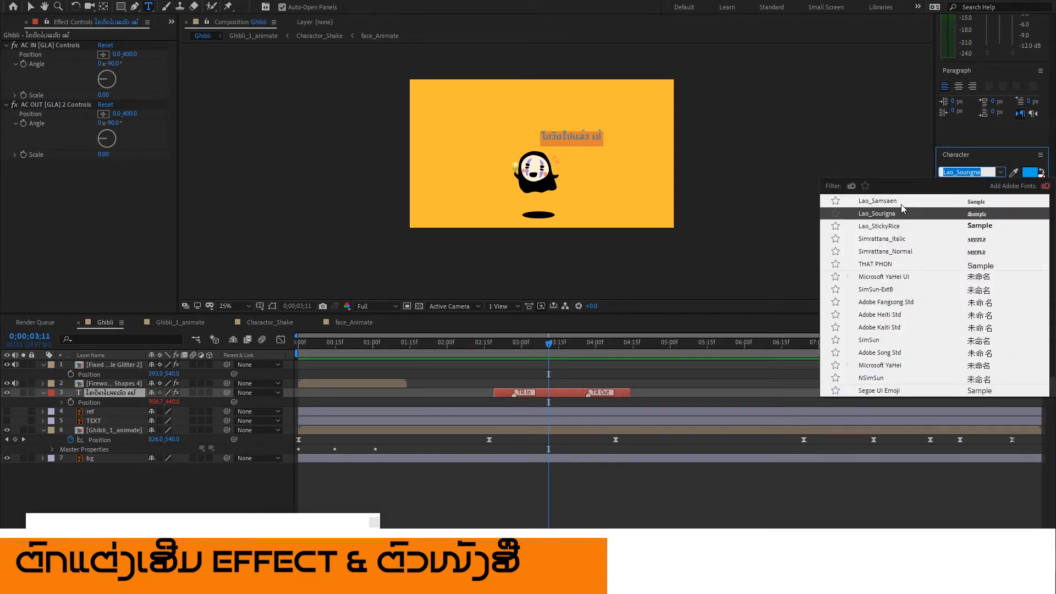
pyautogui.click(901, 203)
pyautogui.click(1000, 174)
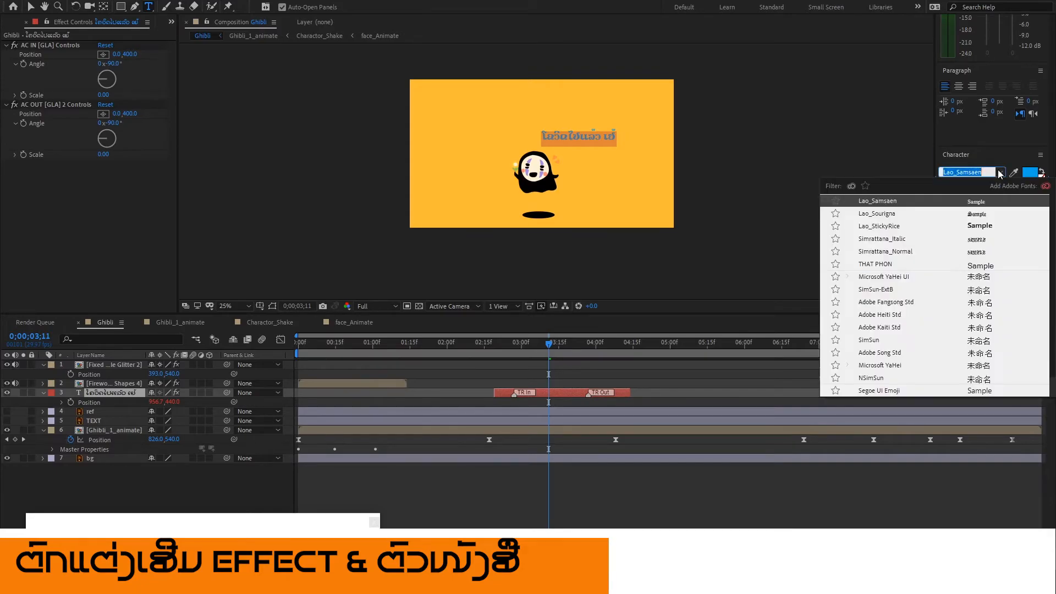
pyautogui.click(901, 232)
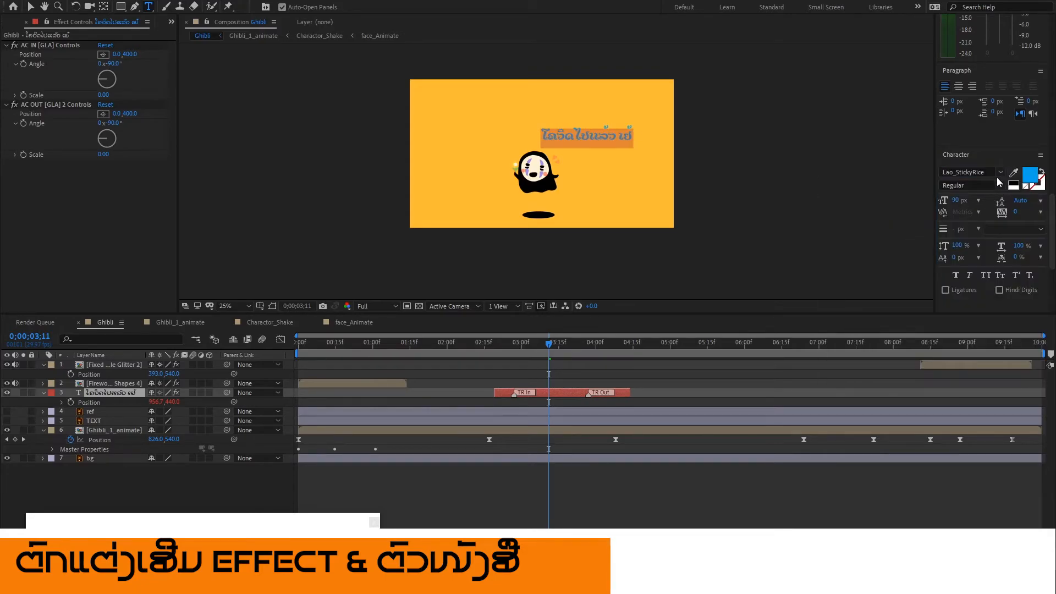
pyautogui.click(1000, 174)
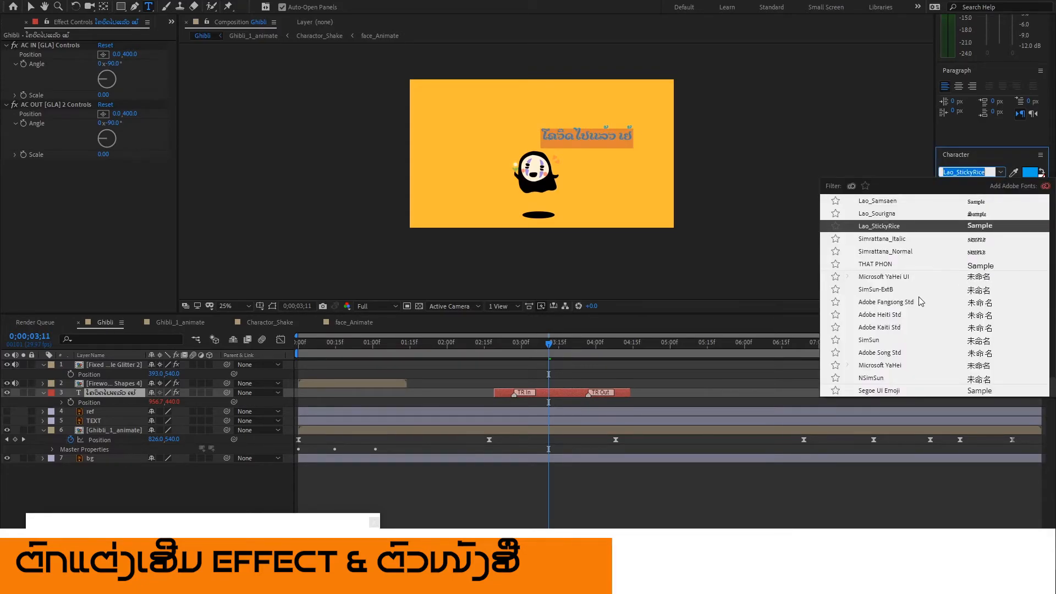
pyautogui.click(1000, 173)
pyautogui.click(1000, 173)
pyautogui.scroll(3, 910, 300)
pyautogui.scroll(-3, 902, 302)
pyautogui.scroll(2, 894, 303)
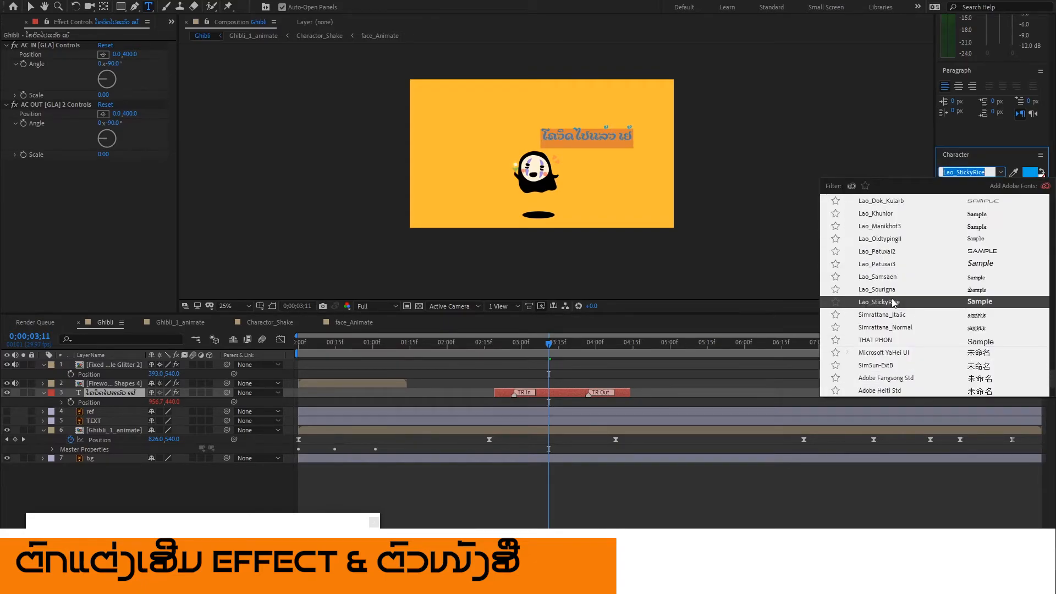
pyautogui.click(894, 227)
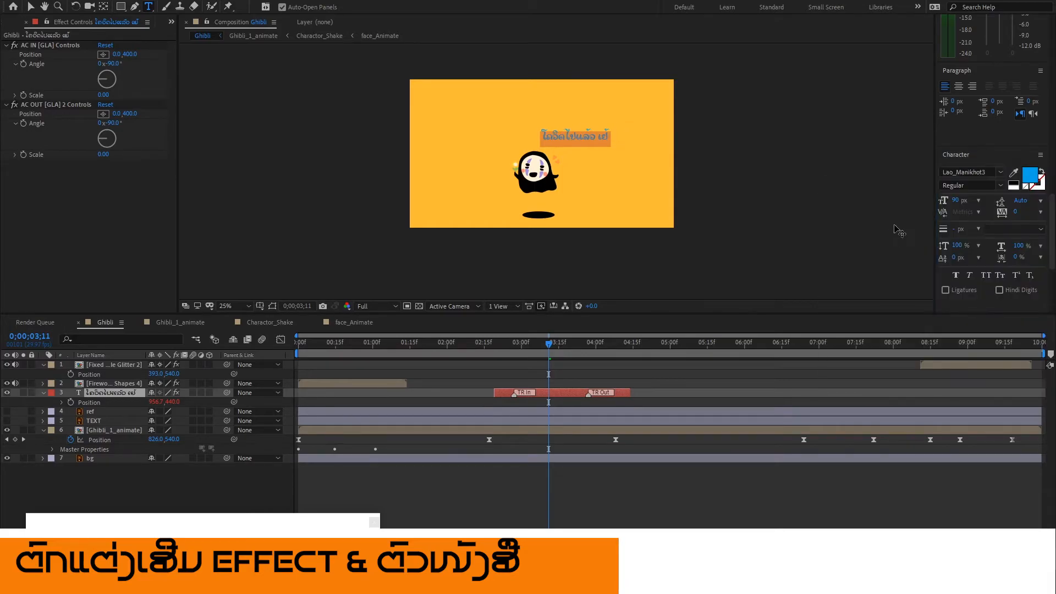
# Change the selected text's font to Lao_Patuxai3 and its size to 107 px.
pyautogui.click(999, 173)
pyautogui.scroll(-2, 897, 285)
pyautogui.scroll(4, 898, 272)
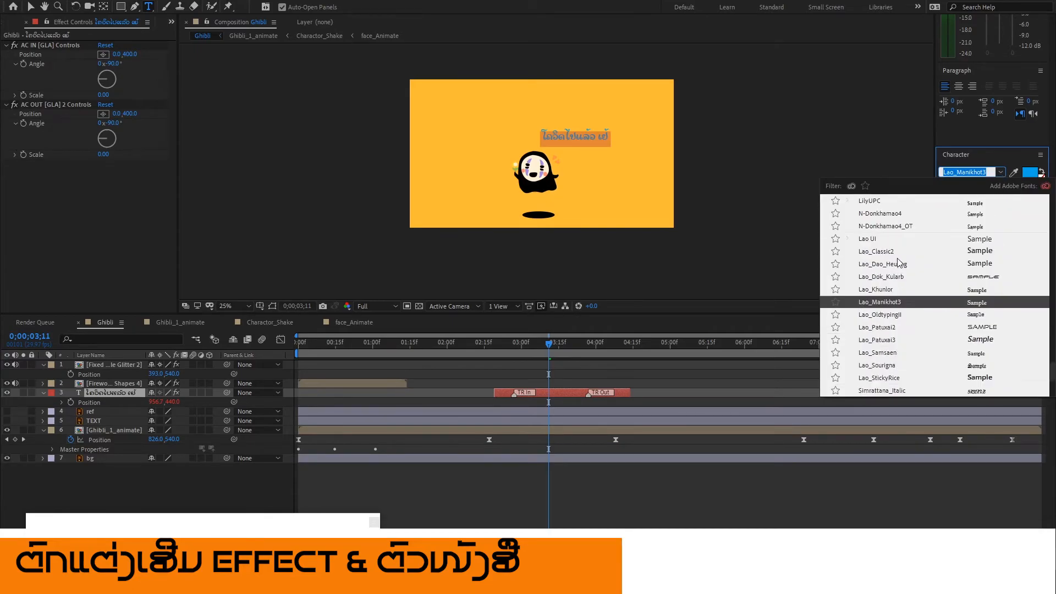
pyautogui.scroll(-2, 894, 292)
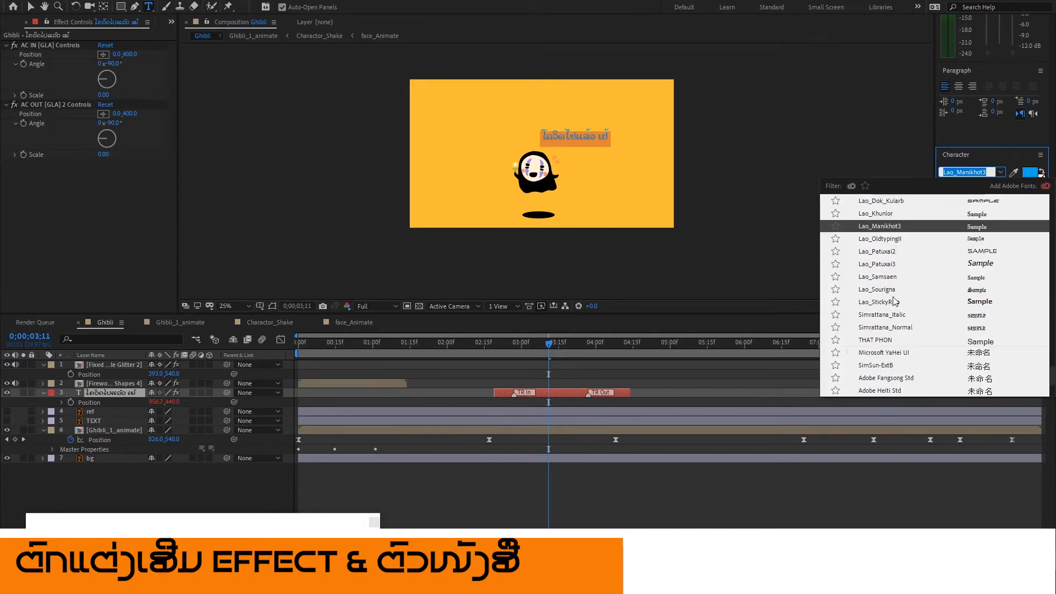
pyautogui.click(890, 267)
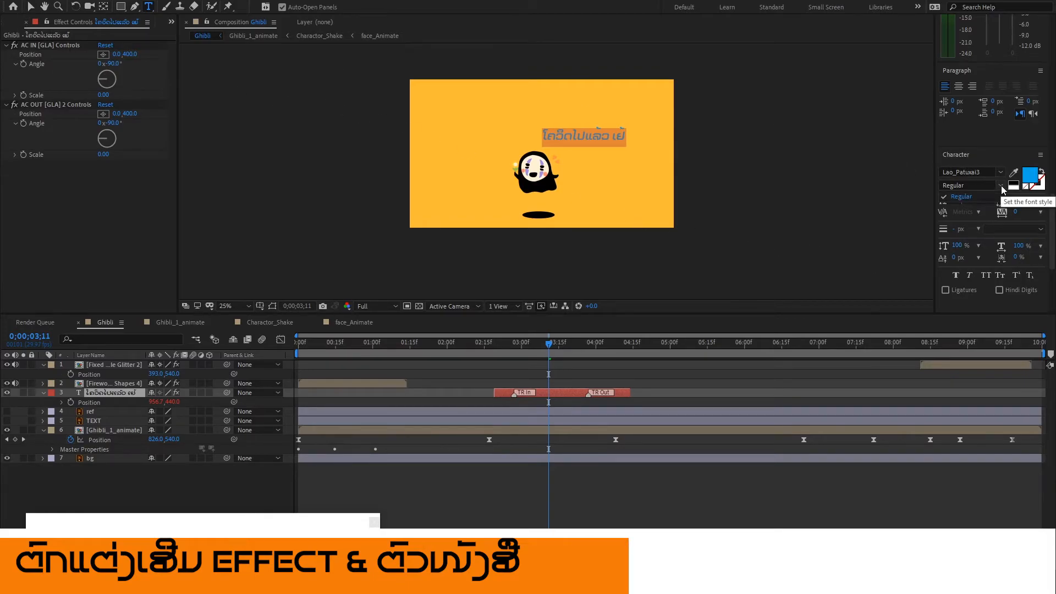
pyautogui.moveTo(958, 200); pyautogui.dragTo(970, 199)
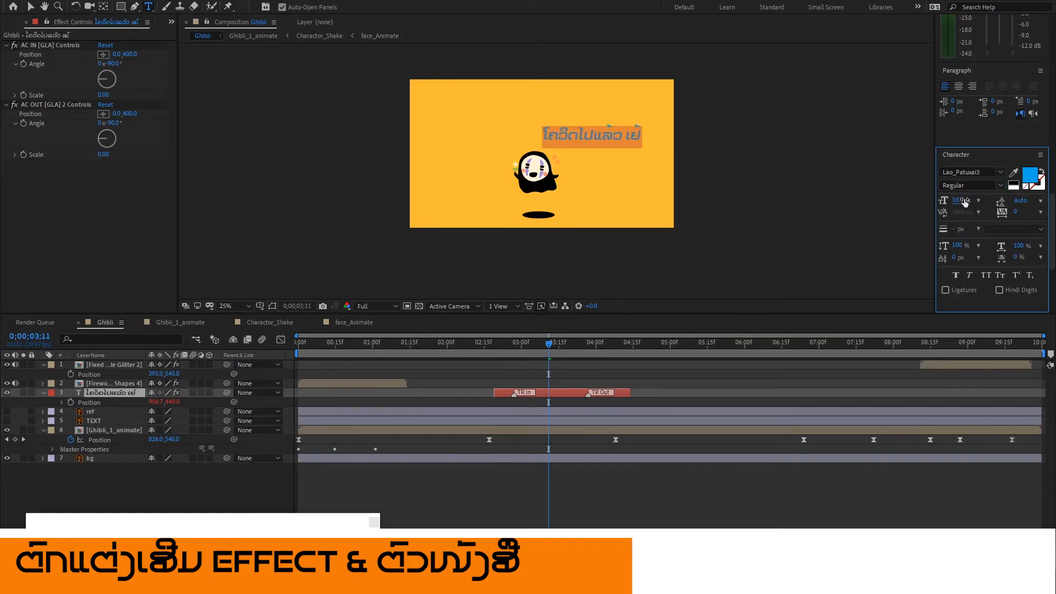
pyautogui.click(31, 10)
pyautogui.click(746, 144)
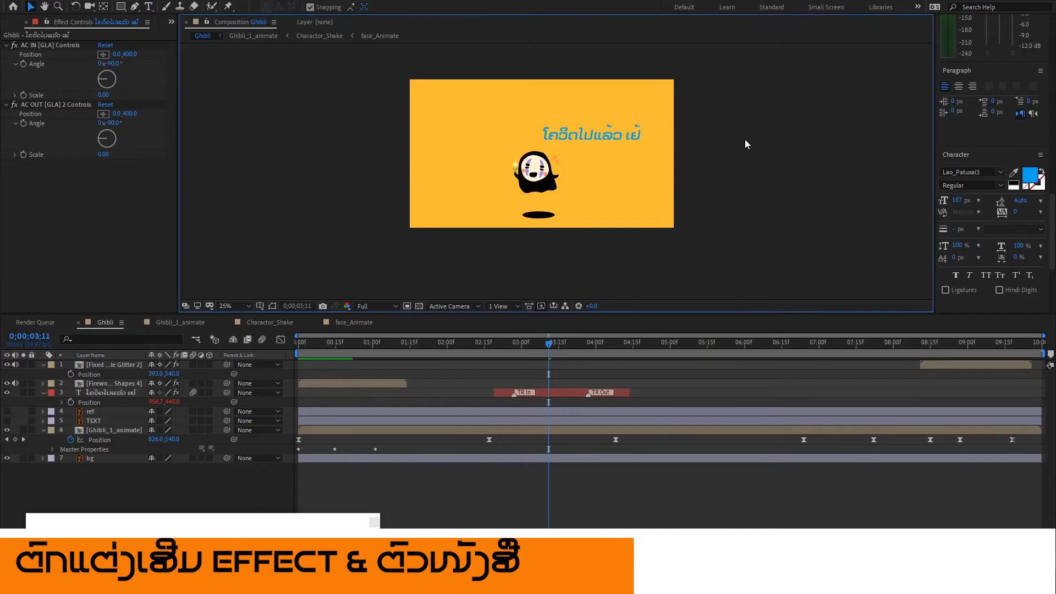
# At 0;00;03;18, fill the text layer with the black sampled from the character's body.
pyautogui.moveTo(549, 343)
pyautogui.mouseDown()
pyautogui.moveTo(449, 344)
pyautogui.moveTo(565, 358)
pyautogui.mouseUp()
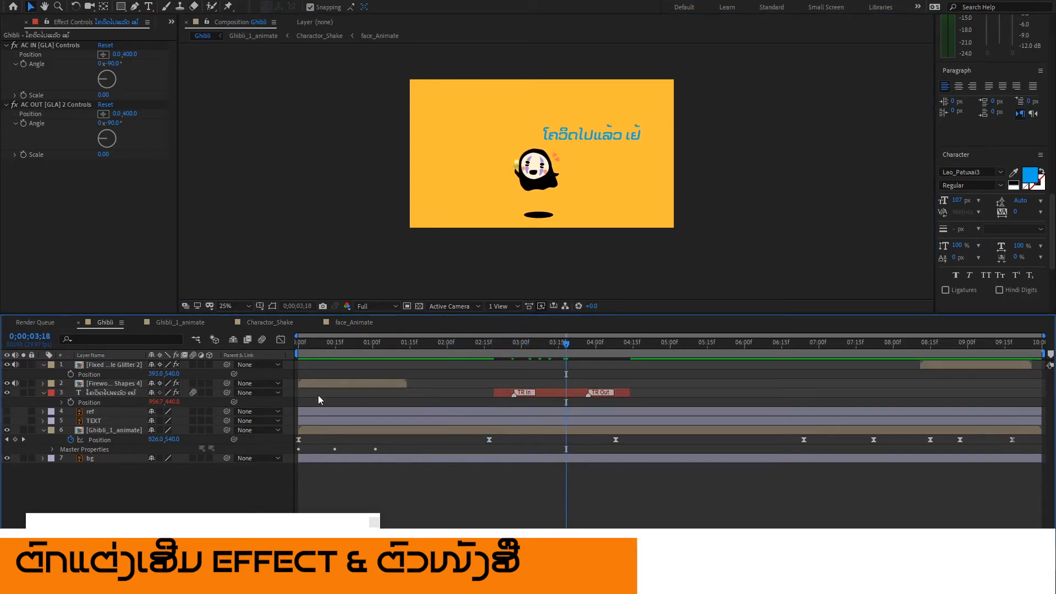
pyautogui.click(108, 384)
pyautogui.click(108, 391)
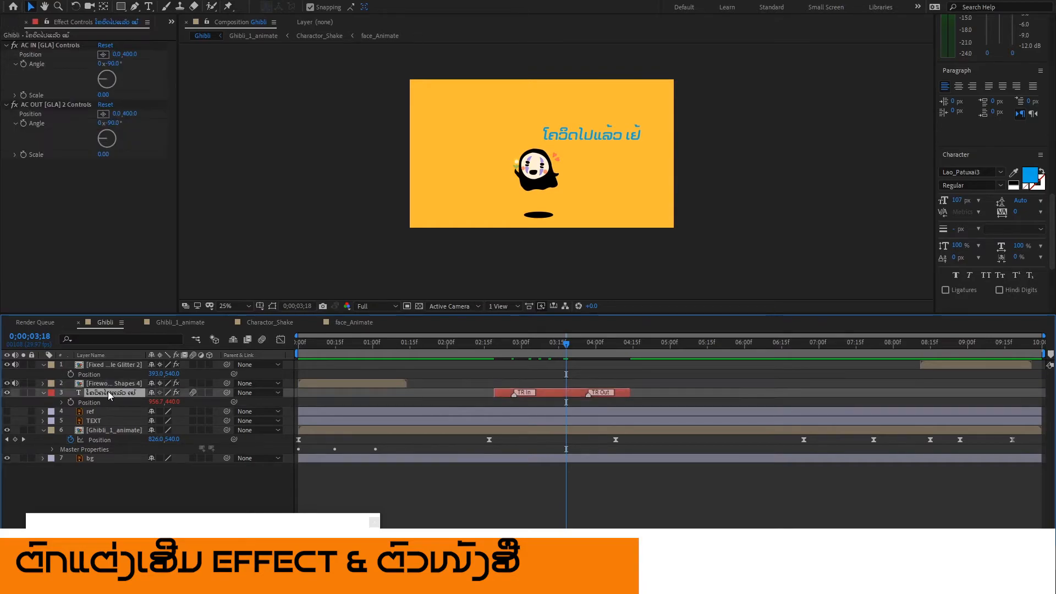
pyautogui.click(1014, 172)
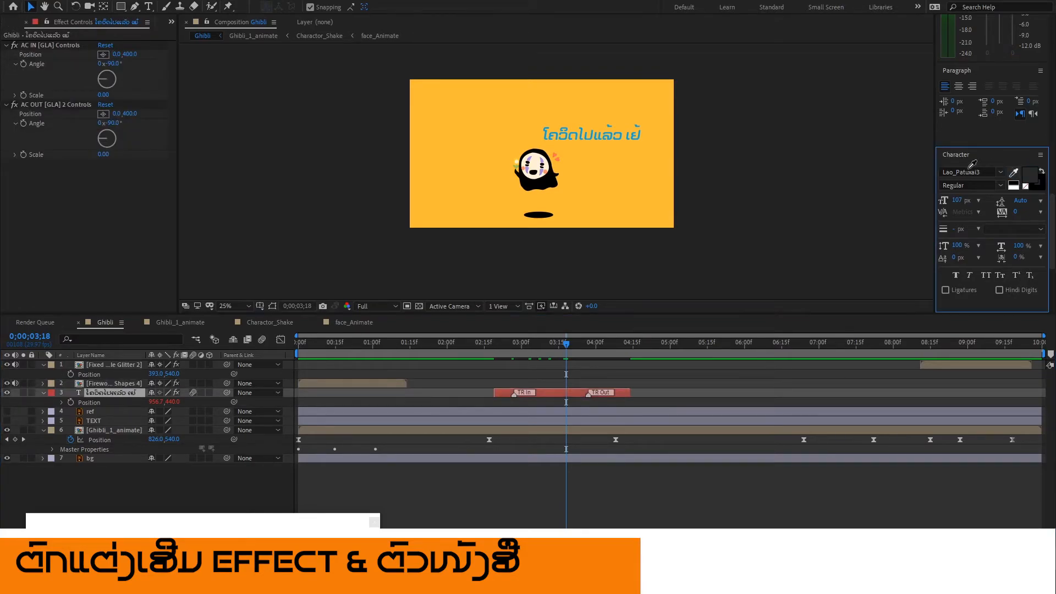
pyautogui.click(554, 186)
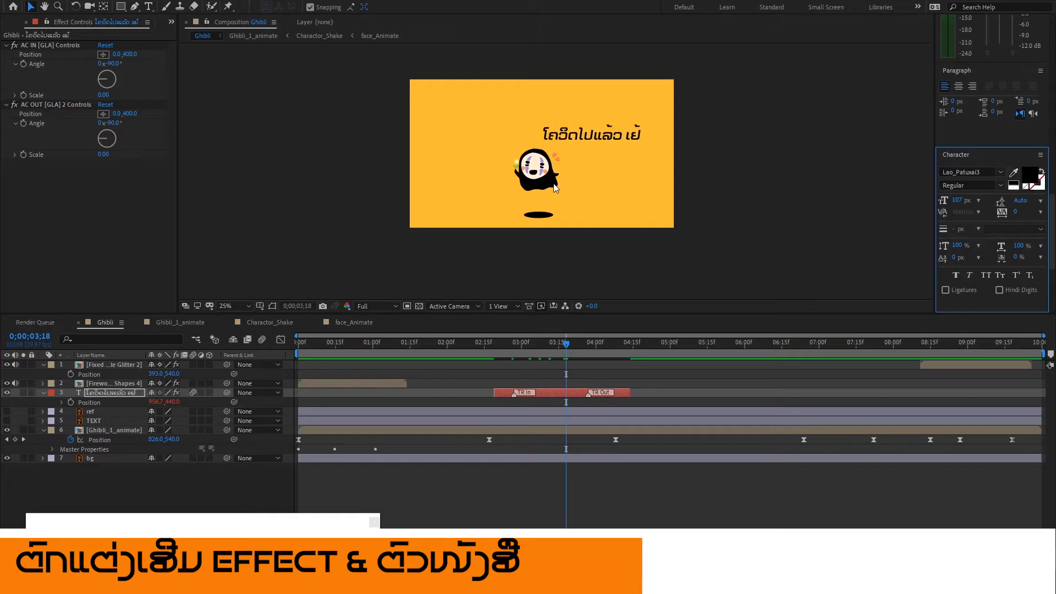
# Try orange, cream, purple and black sampled from the character artwork as the text's fill, ending with the face's cream.
pyautogui.click(1015, 174)
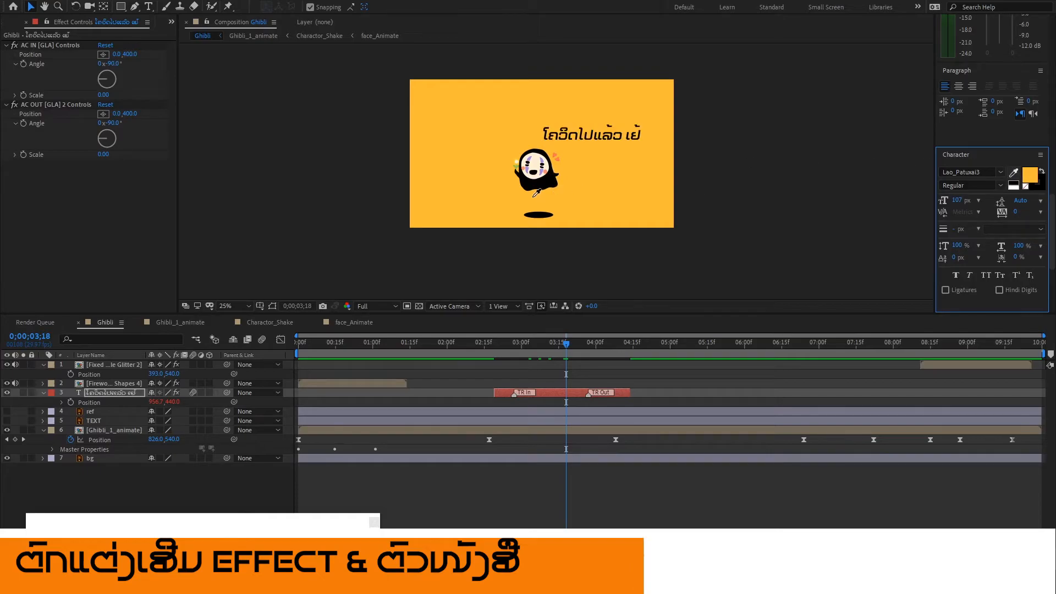
pyautogui.click(556, 156)
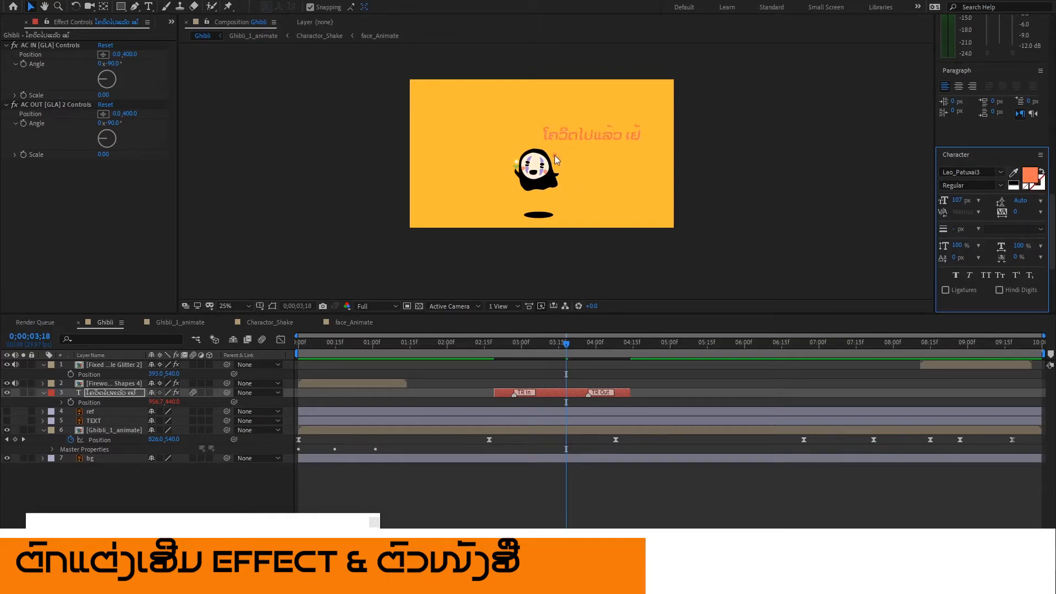
pyautogui.click(1014, 174)
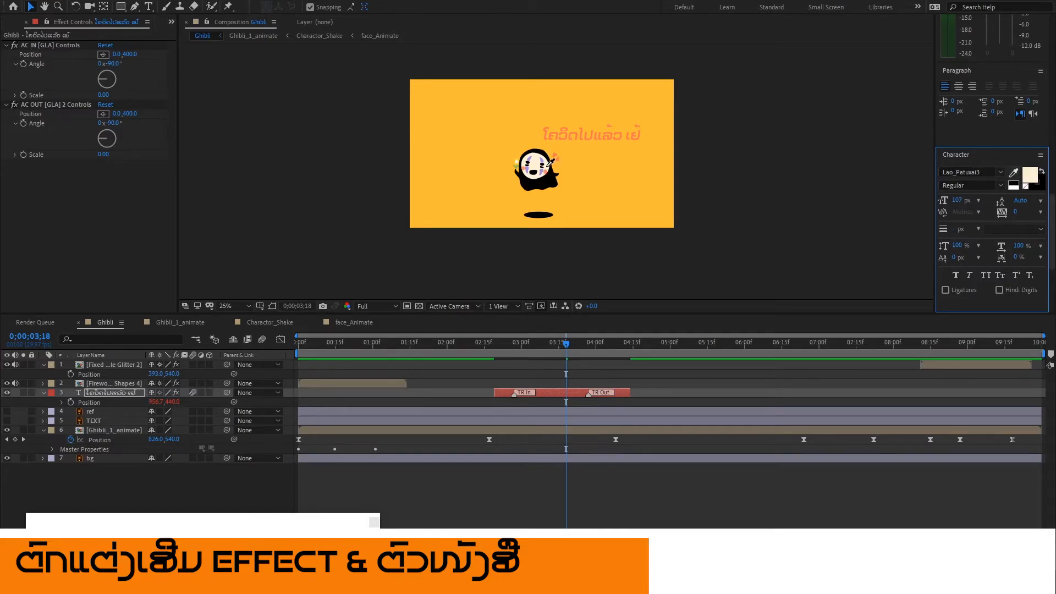
pyautogui.click(548, 166)
pyautogui.click(1015, 174)
pyautogui.click(542, 172)
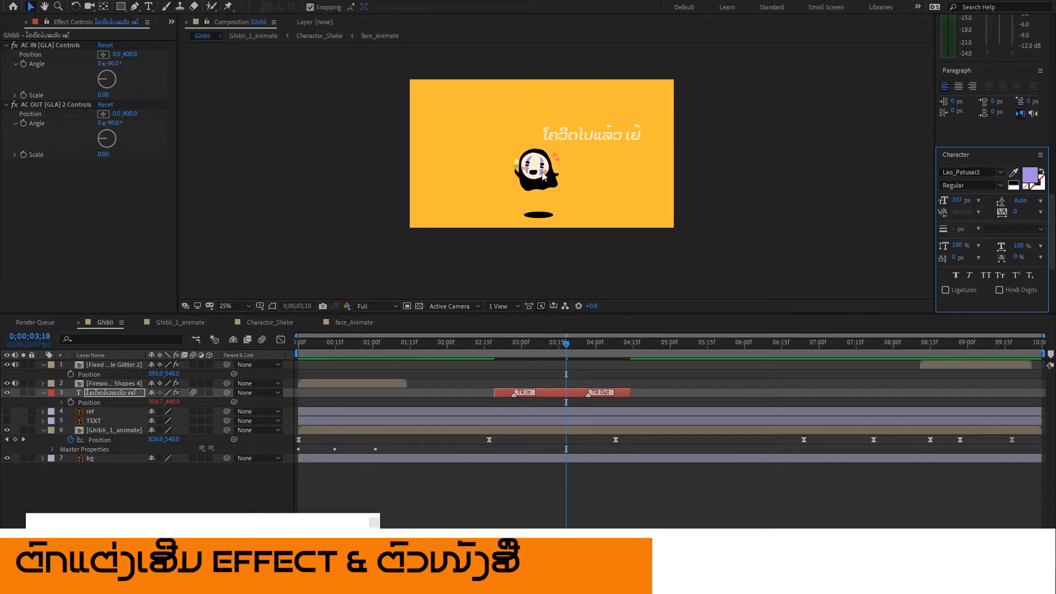
pyautogui.click(1014, 172)
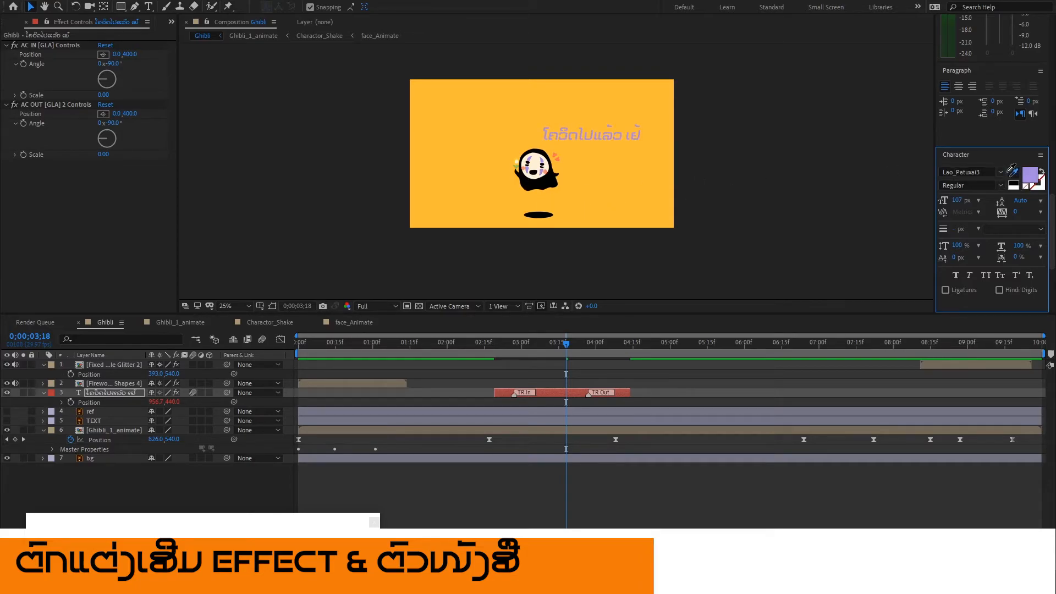
pyautogui.click(538, 188)
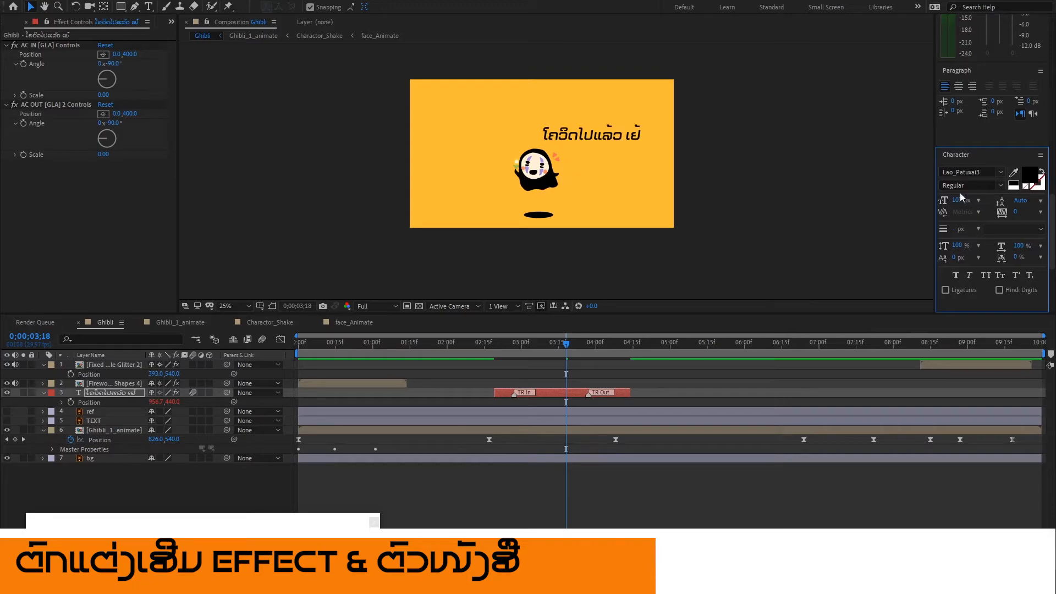
pyautogui.click(1014, 172)
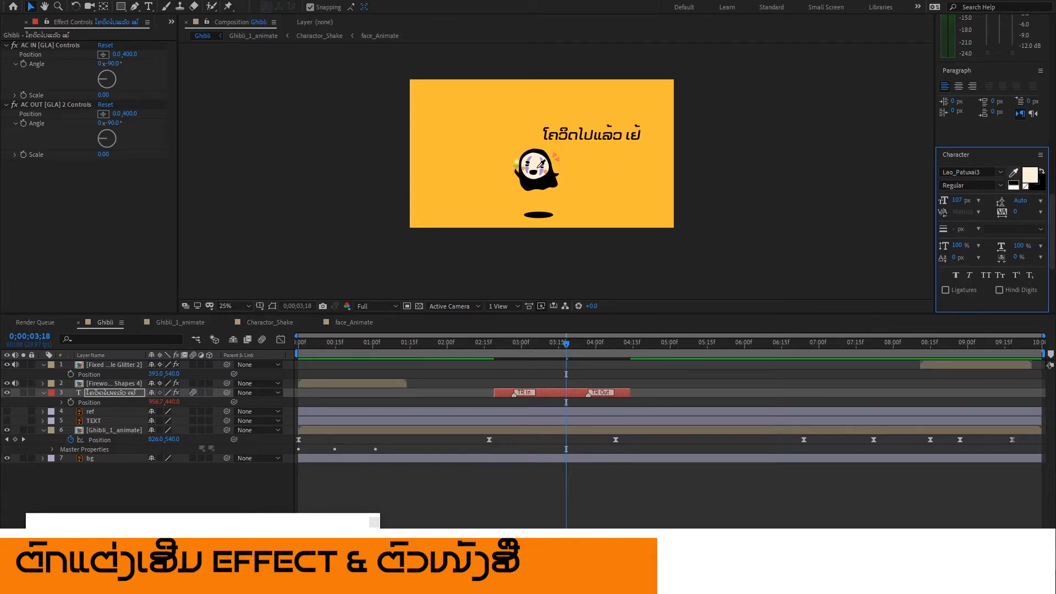
pyautogui.click(537, 165)
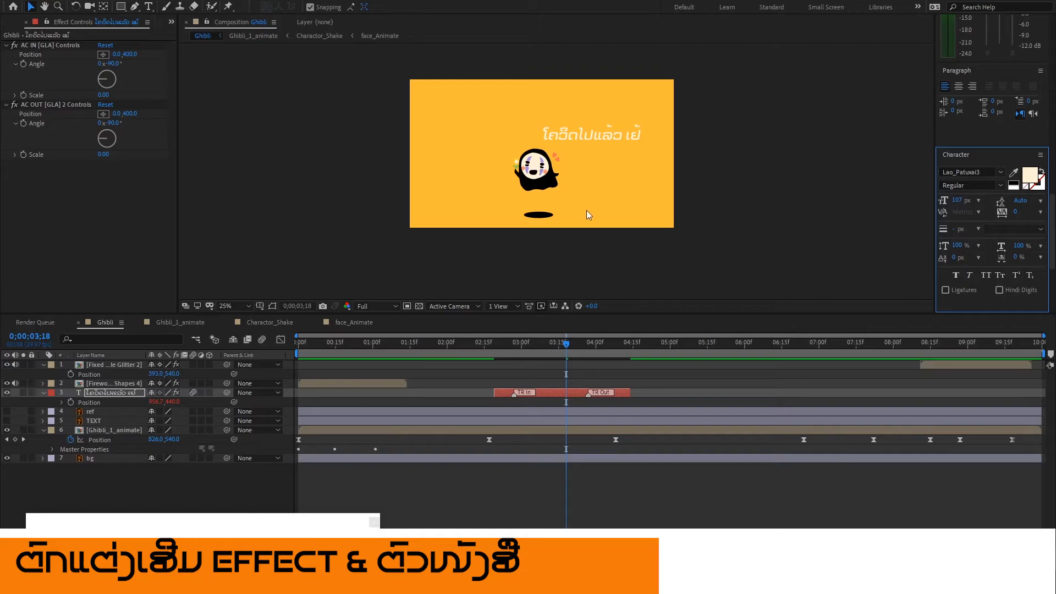
# Set the text's fill back to the black of the character's body and scrub through the text's animation.
pyautogui.click(1014, 173)
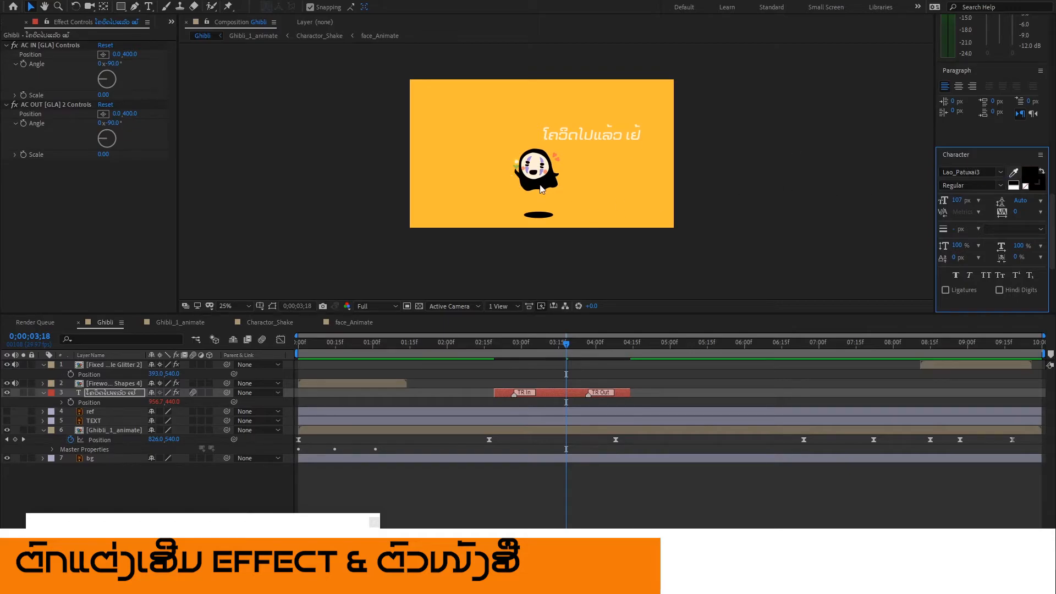
pyautogui.click(540, 187)
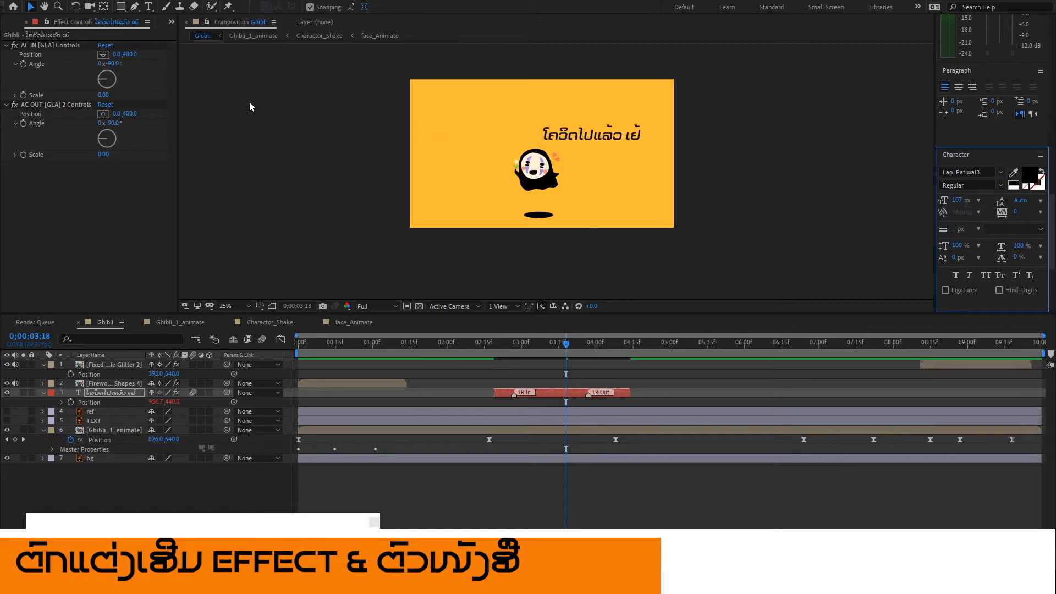
pyautogui.click(348, 168)
pyautogui.moveTo(554, 344); pyautogui.dragTo(531, 379)
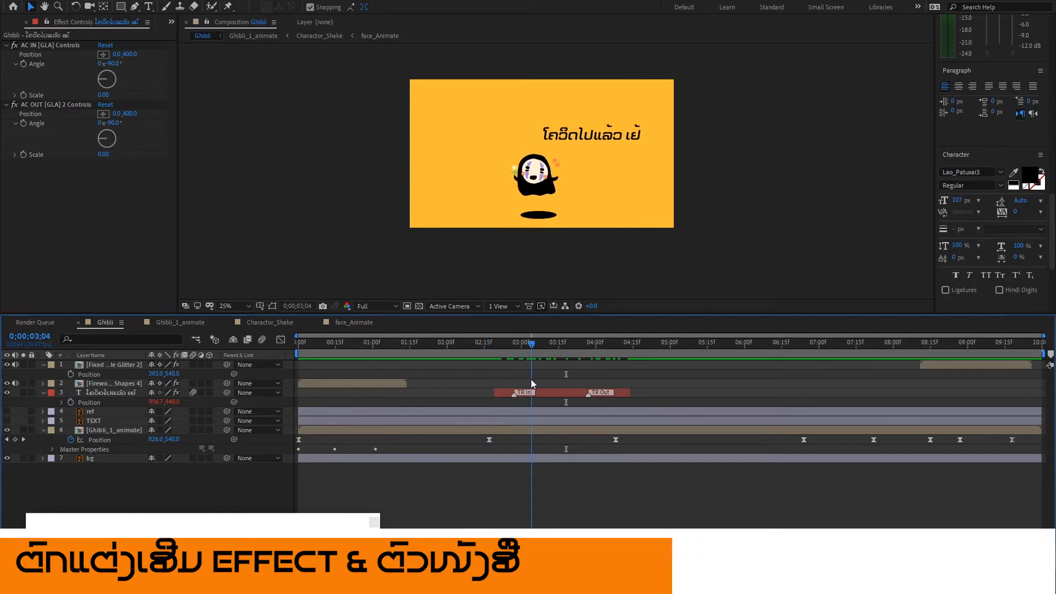
# Slide the Fireworks & Shape Pops layer to start at about 0;00;02;20, as the text appears, and scrub through it.
pyautogui.click(319, 383)
pyautogui.moveTo(319, 383); pyautogui.dragTo(586, 384)
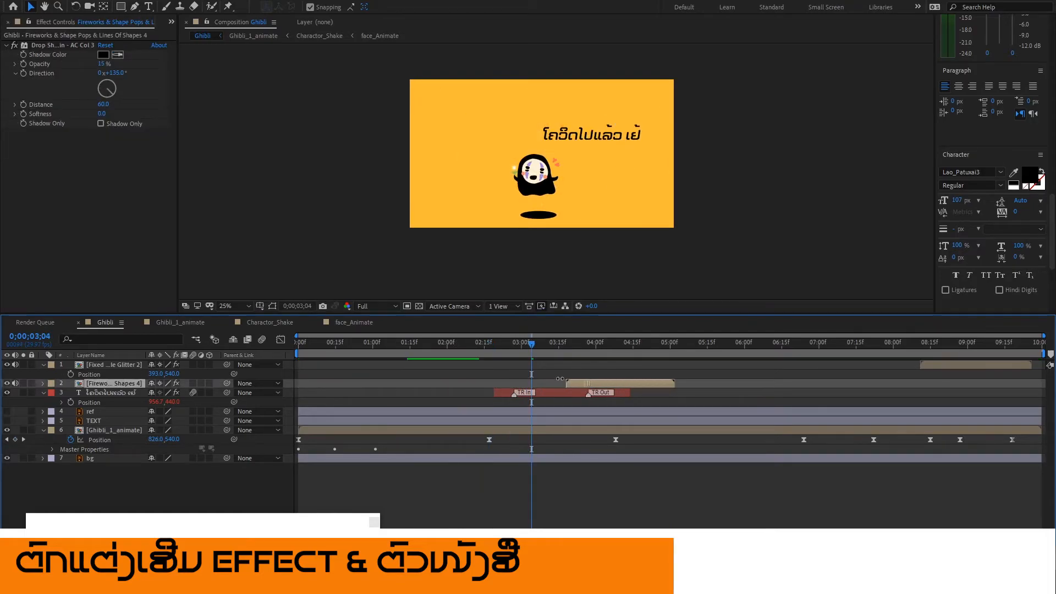
pyautogui.moveTo(520, 342)
pyautogui.mouseDown()
pyautogui.moveTo(503, 345)
pyautogui.moveTo(517, 345)
pyautogui.mouseUp()
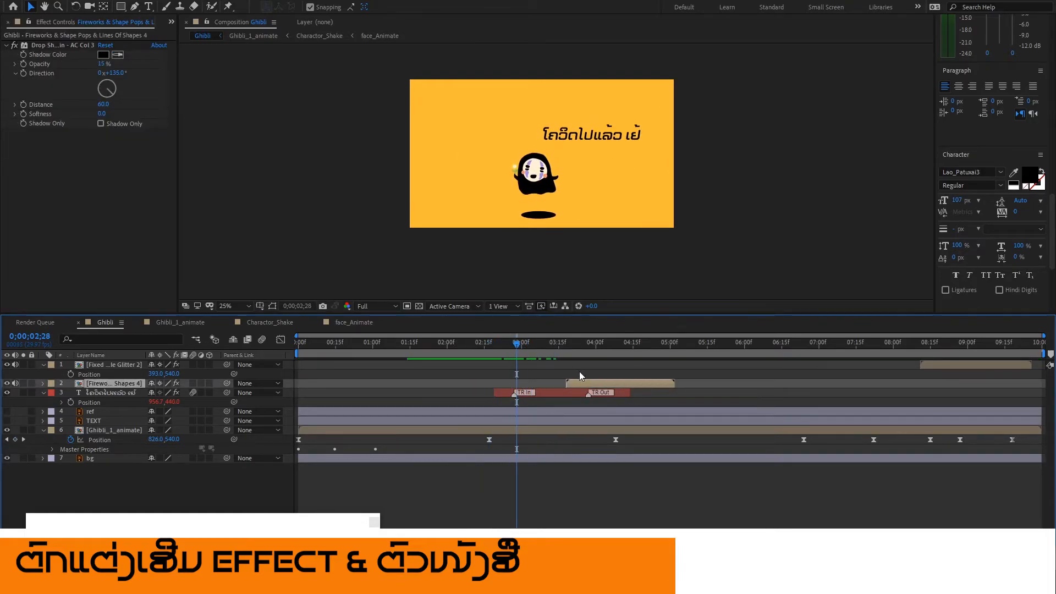
pyautogui.moveTo(582, 383); pyautogui.dragTo(530, 383)
pyautogui.moveTo(509, 342); pyautogui.dragTo(516, 383)
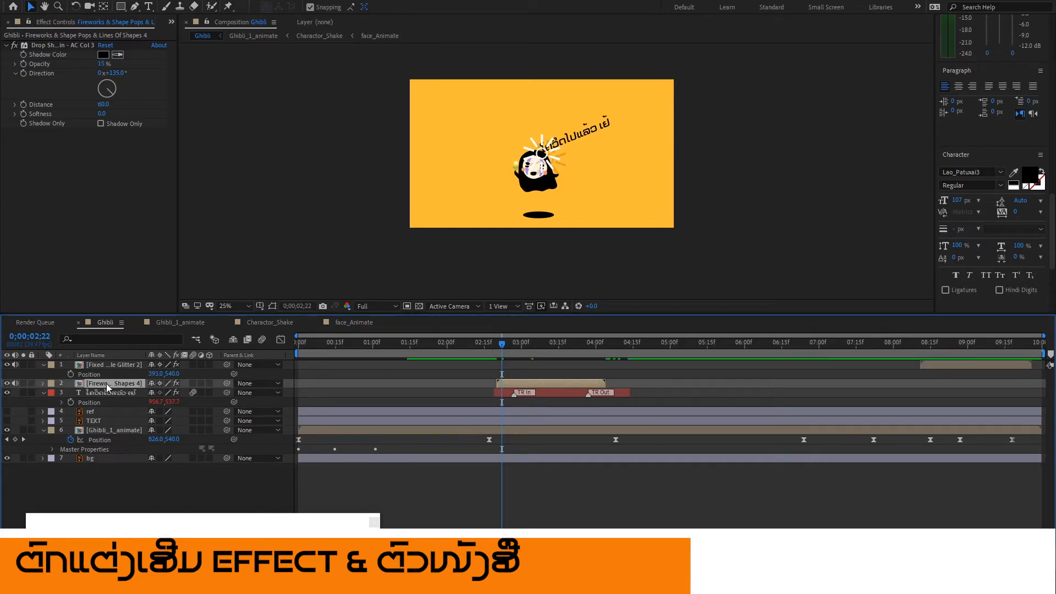
# Move the Fireworks & Shape Pops layer down the stack, below the text and directly above the Ghibli_1_animate layer.
pyautogui.moveTo(112, 384); pyautogui.dragTo(109, 433)
pyautogui.moveTo(494, 345); pyautogui.dragTo(526, 345)
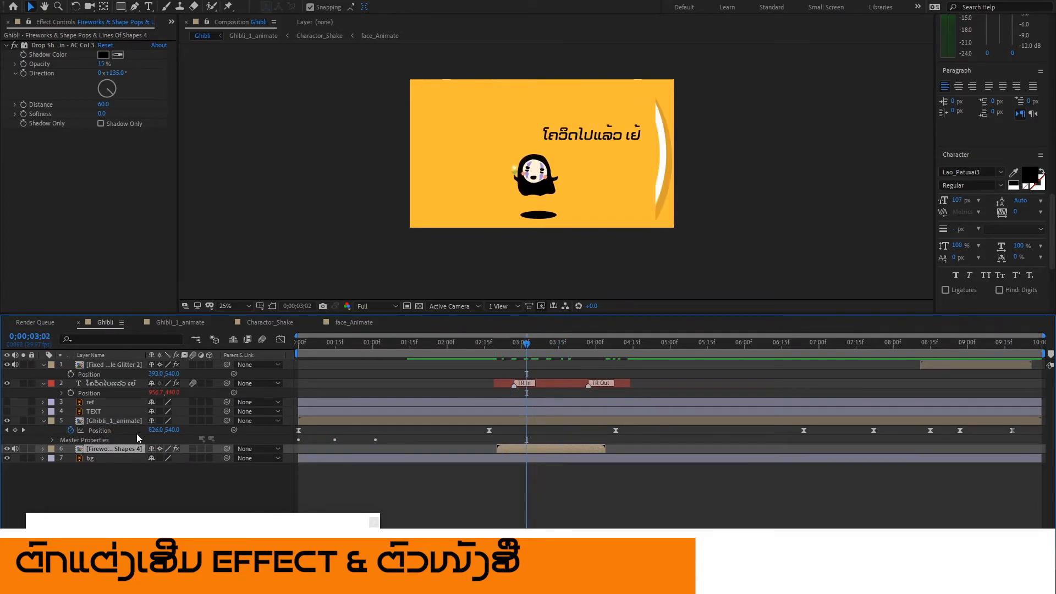
pyautogui.moveTo(108, 449); pyautogui.dragTo(110, 420)
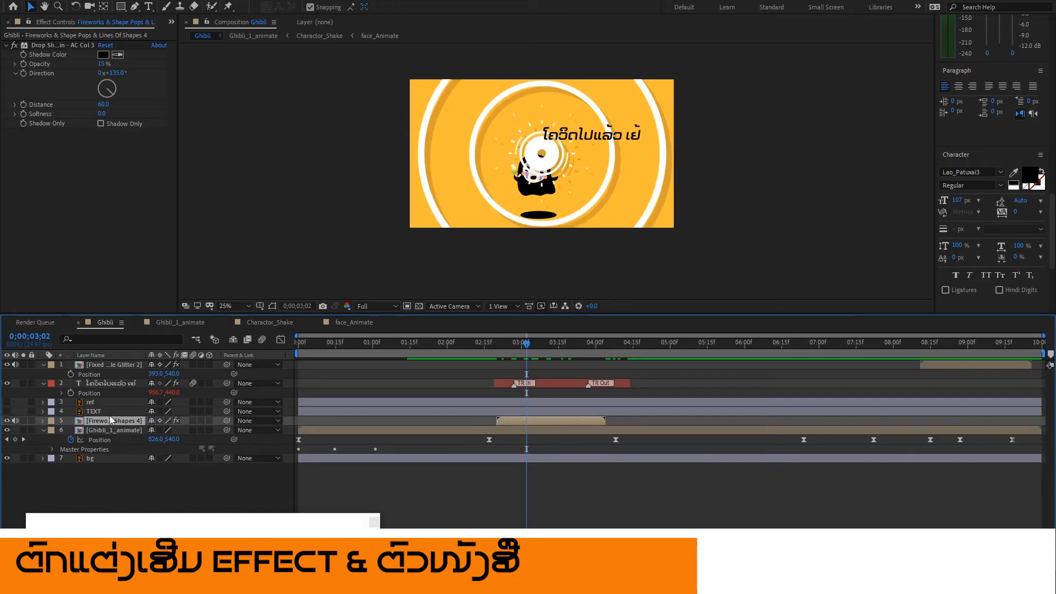
# Preview the combined fireworks and text animation from about 0;00;02;12.
pyautogui.moveTo(506, 344); pyautogui.dragTo(476, 390)
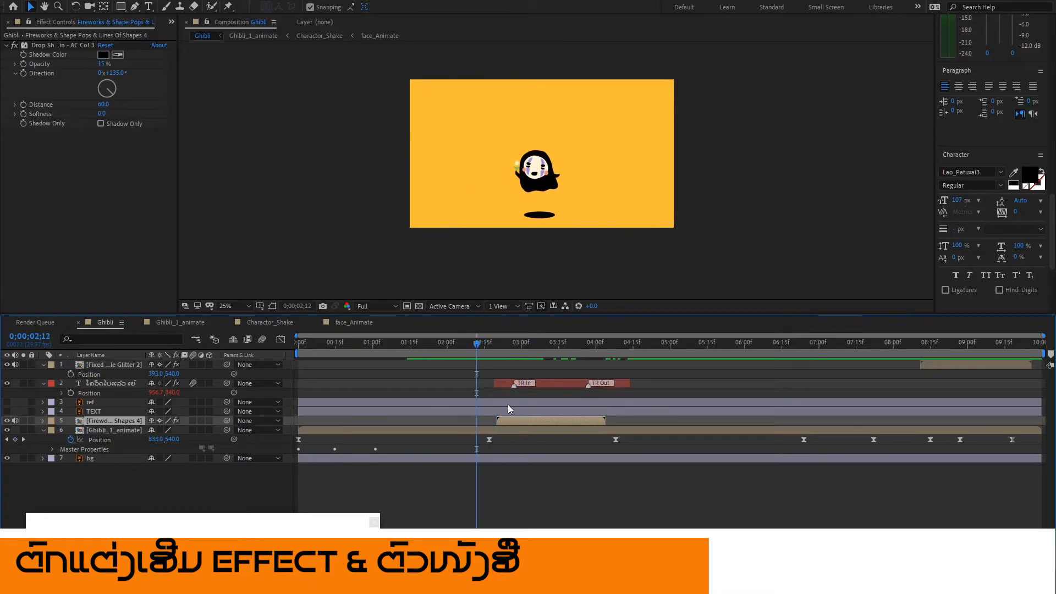
pyautogui.press('space')
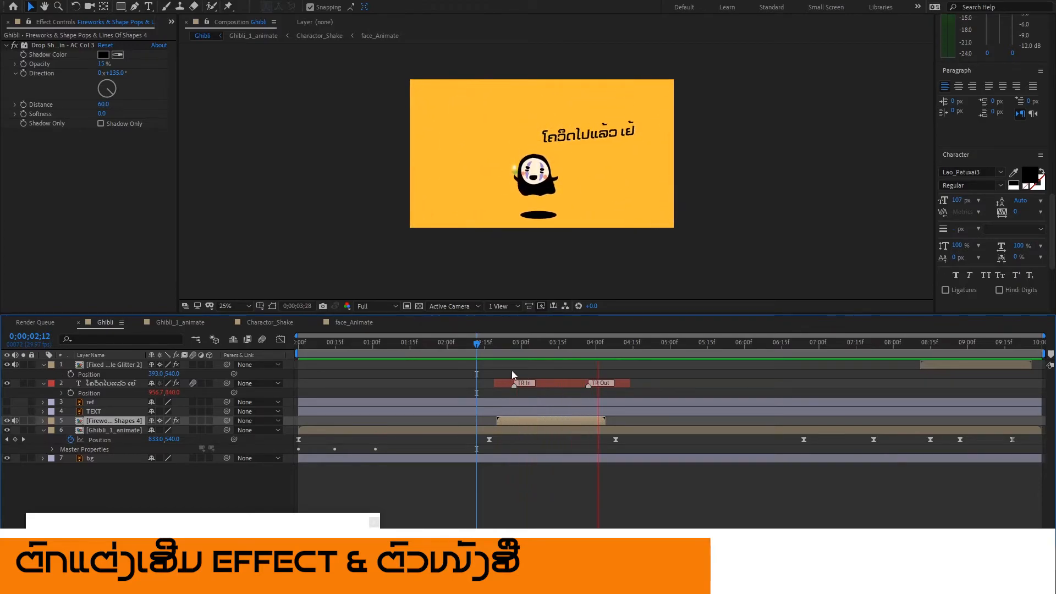
pyautogui.click(480, 344)
pyautogui.press('space')
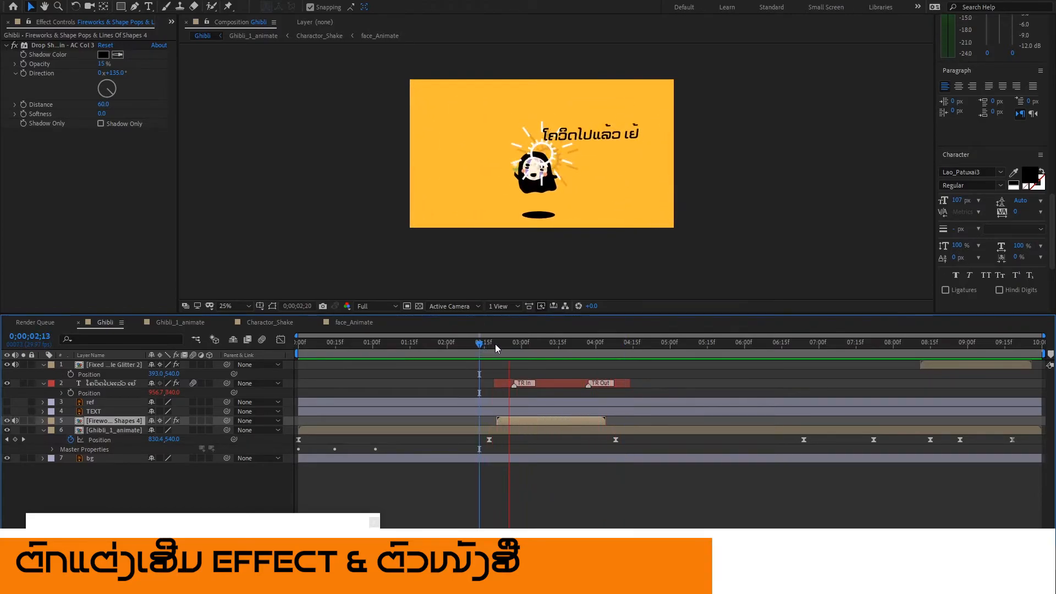
pyautogui.press('space')
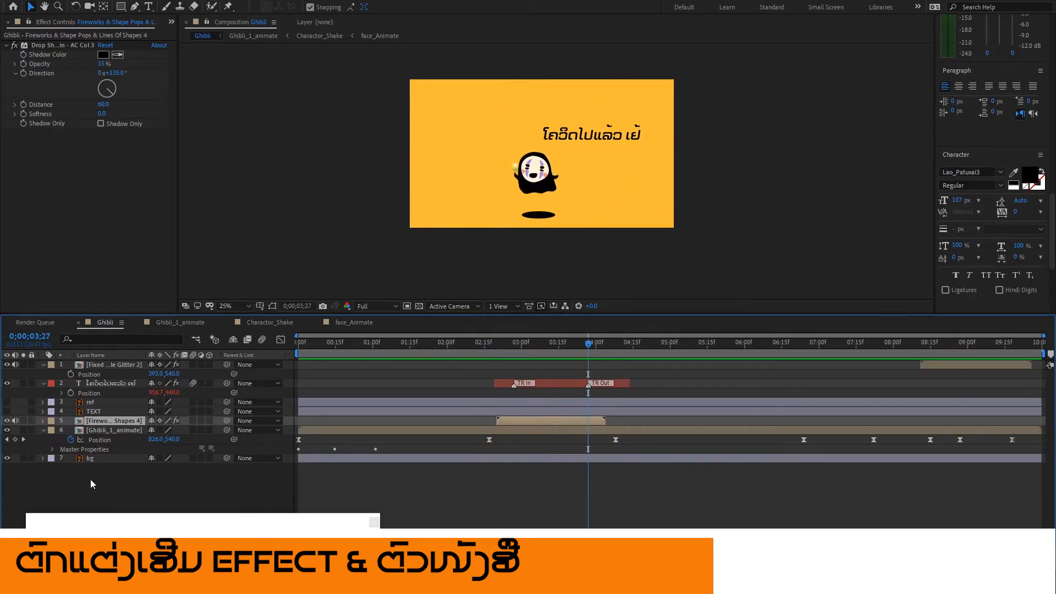
# Hide the bg/Ghibli.ai background layer inside the Ghibli_1_animate composition, return to the Ghibli composition and preview the animation.
pyautogui.click(106, 430)
pyautogui.doubleClick(77, 430)
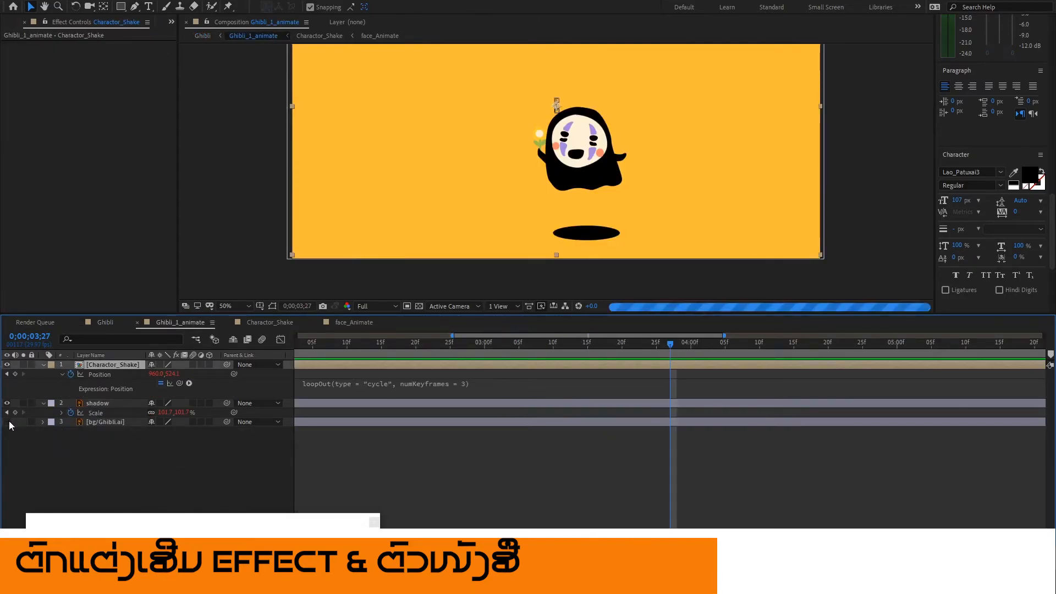
pyautogui.click(8, 422)
pyautogui.click(114, 322)
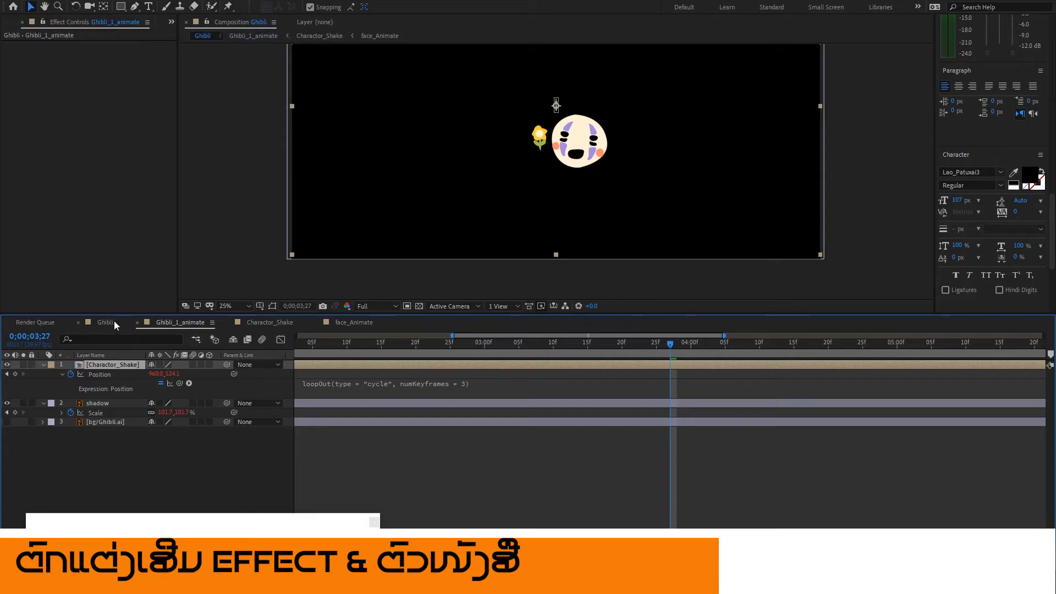
pyautogui.click(456, 343)
pyautogui.press('space')
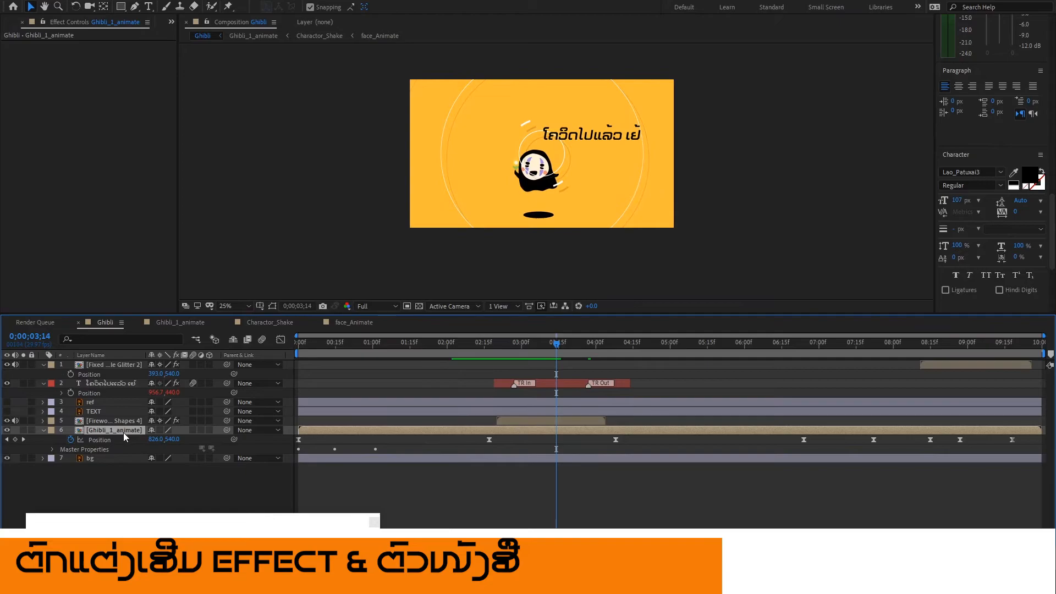
# Move the Ghibli_1_animate layer above the Fireworks & Shape Pops layer and preview the burst behind the character.
pyautogui.moveTo(109, 429); pyautogui.dragTo(117, 422)
pyautogui.click(113, 447)
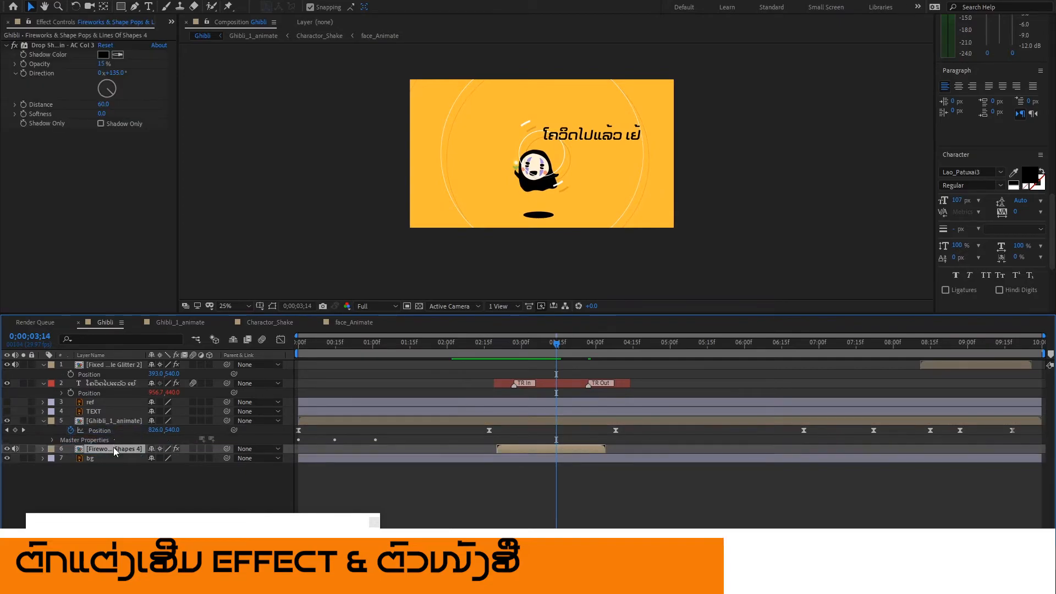
pyautogui.press('space')
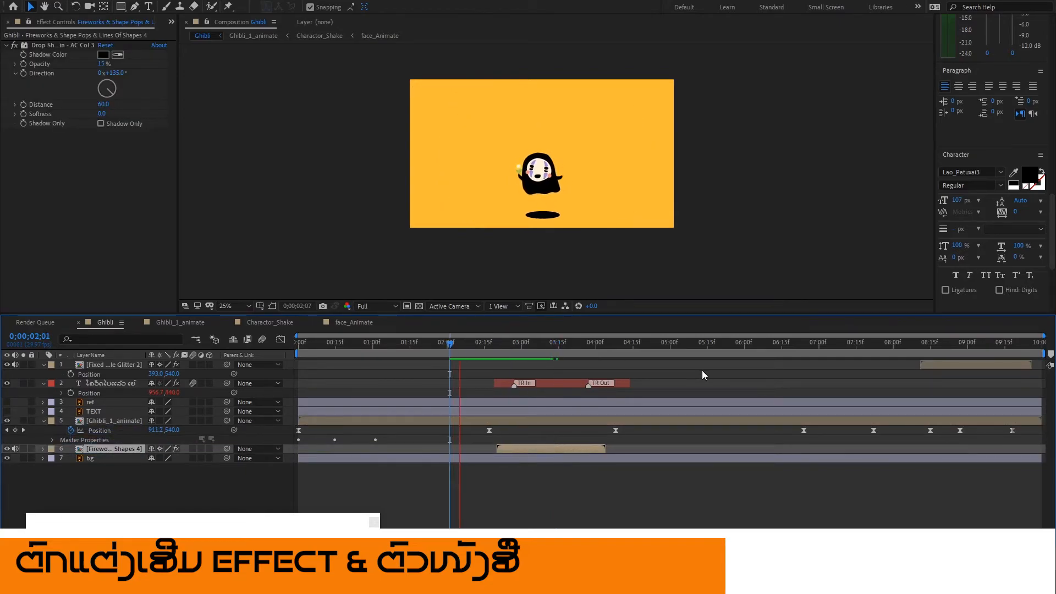
pyautogui.click(401, 347)
pyautogui.moveTo(441, 350); pyautogui.dragTo(529, 354)
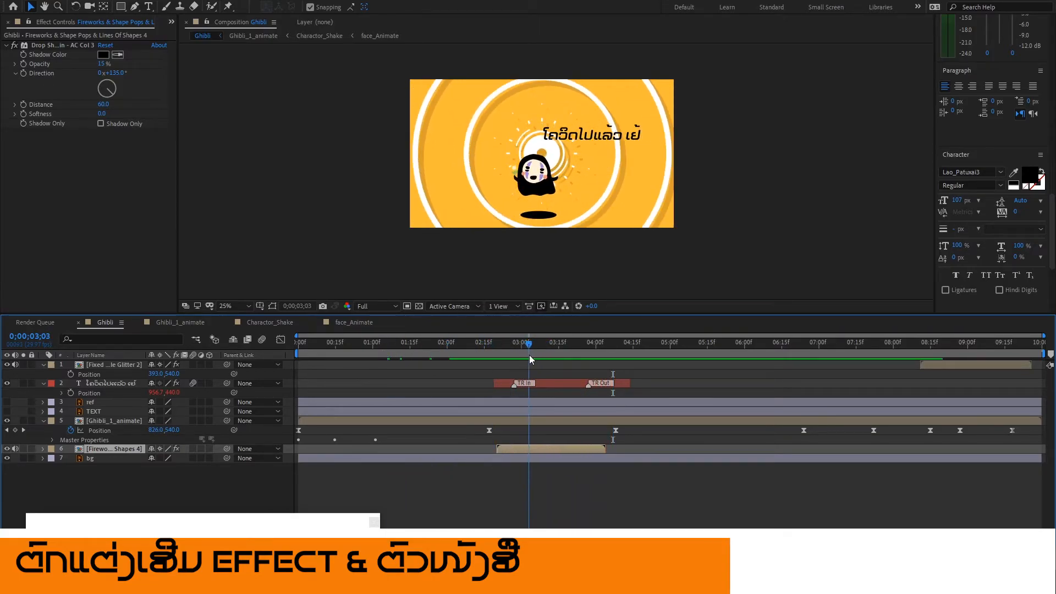
# Reposition the Fireworks & Shape Pops layer in the frame so its burst is centred behind the character.
pyautogui.click(548, 386)
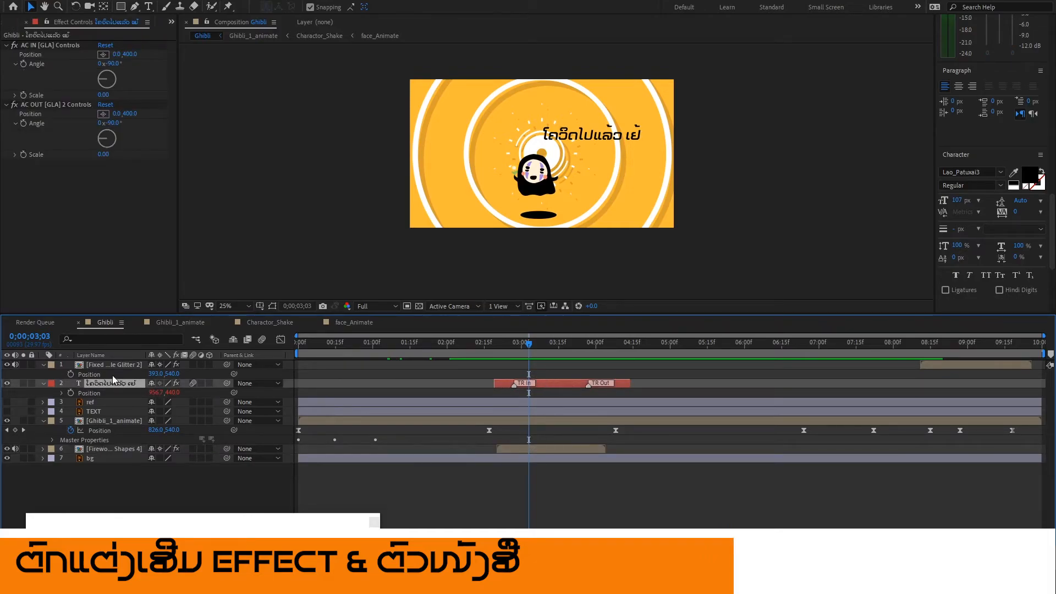
pyautogui.click(111, 419)
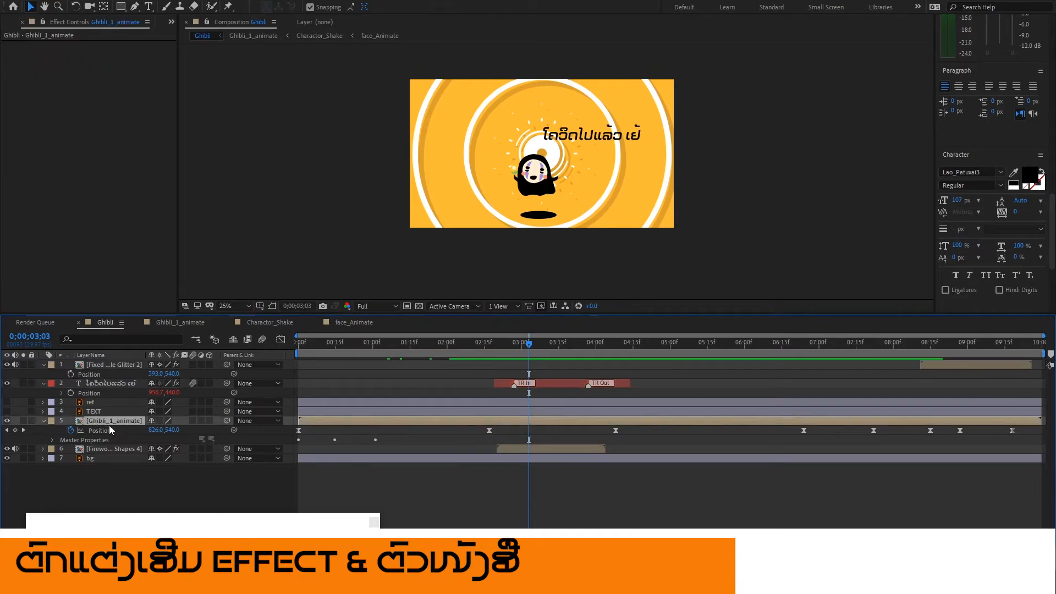
pyautogui.click(108, 450)
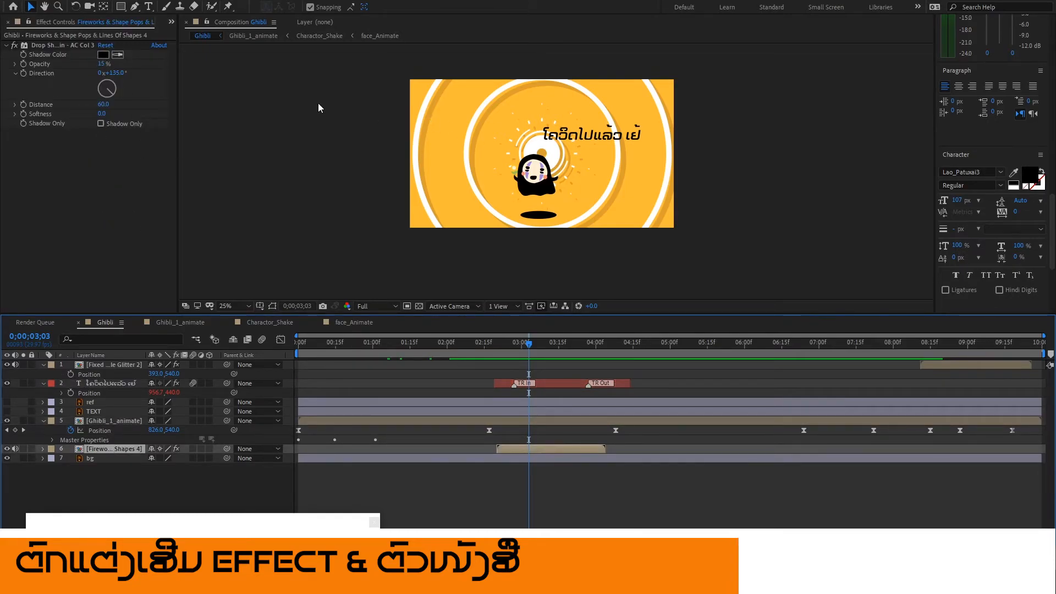
pyautogui.moveTo(573, 166); pyautogui.dragTo(532, 163)
pyautogui.scroll(4, 557, 174)
pyautogui.scroll(-6, 600, 187)
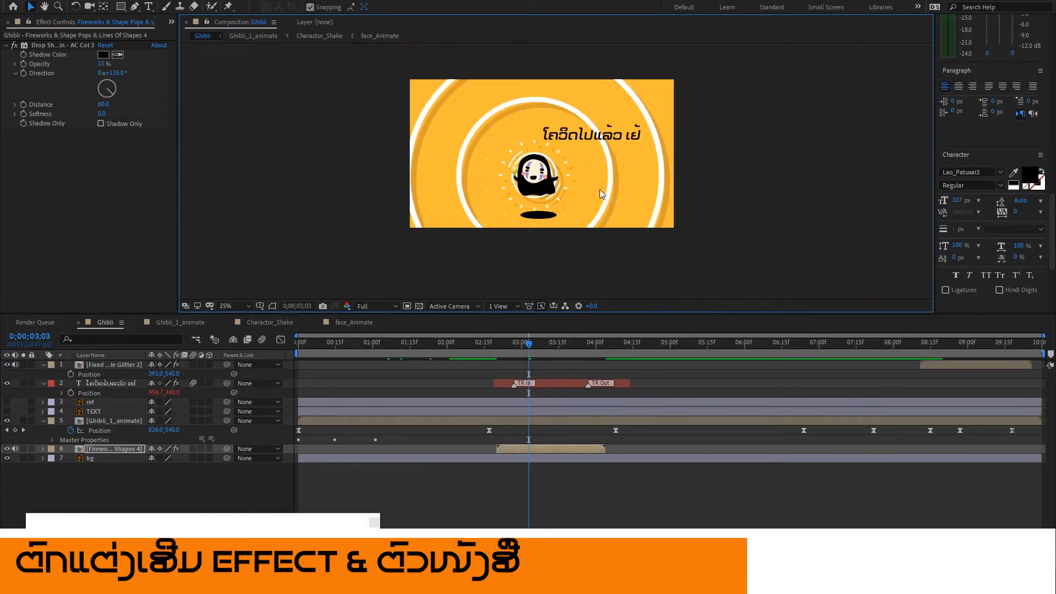
pyautogui.scroll(2, 610, 190)
pyautogui.click(725, 192)
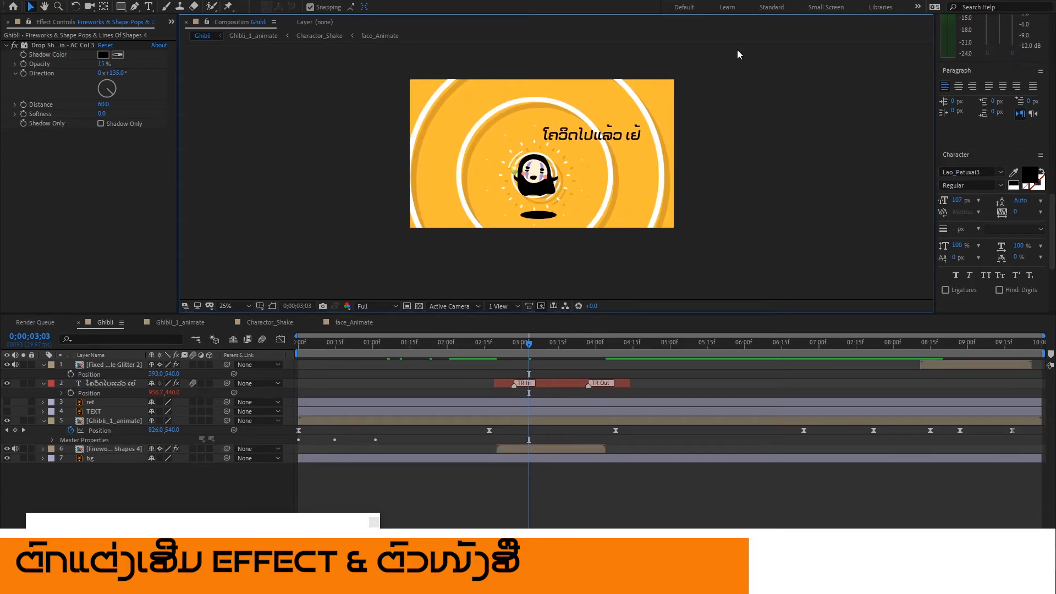
# Preview the character, text and centred fireworks from about 0;00;01;21 and scrub through the text's exit.
pyautogui.moveTo(496, 345); pyautogui.dragTo(426, 343)
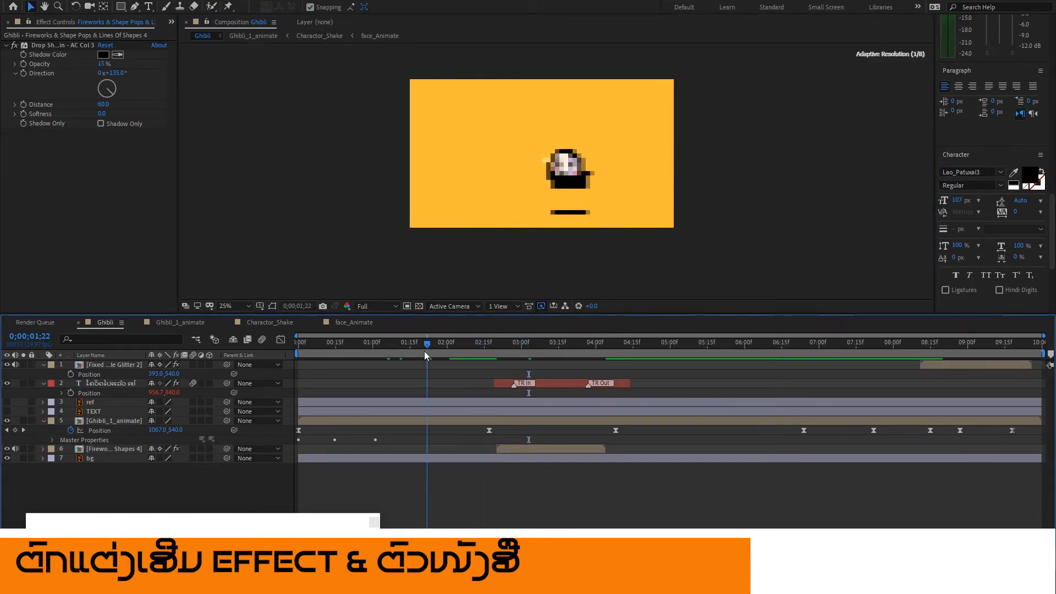
pyautogui.press('space')
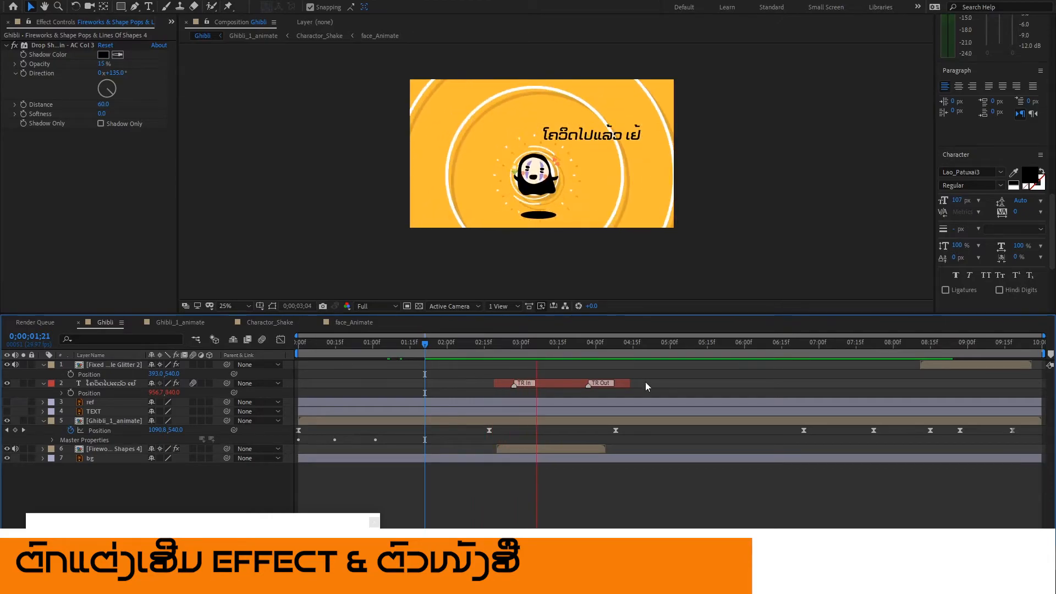
pyautogui.moveTo(487, 345); pyautogui.dragTo(454, 344)
pyautogui.press('space')
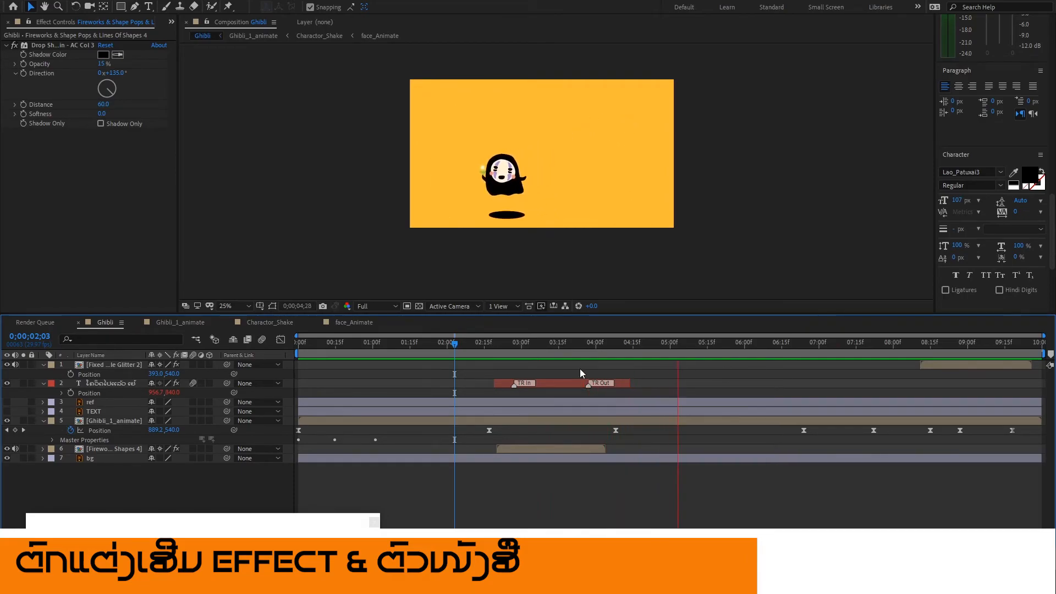
pyautogui.press('space')
pyautogui.moveTo(480, 342)
pyautogui.mouseDown()
pyautogui.moveTo(615, 347)
pyautogui.moveTo(554, 358)
pyautogui.moveTo(584, 348)
pyautogui.mouseUp()
pyautogui.click(502, 347)
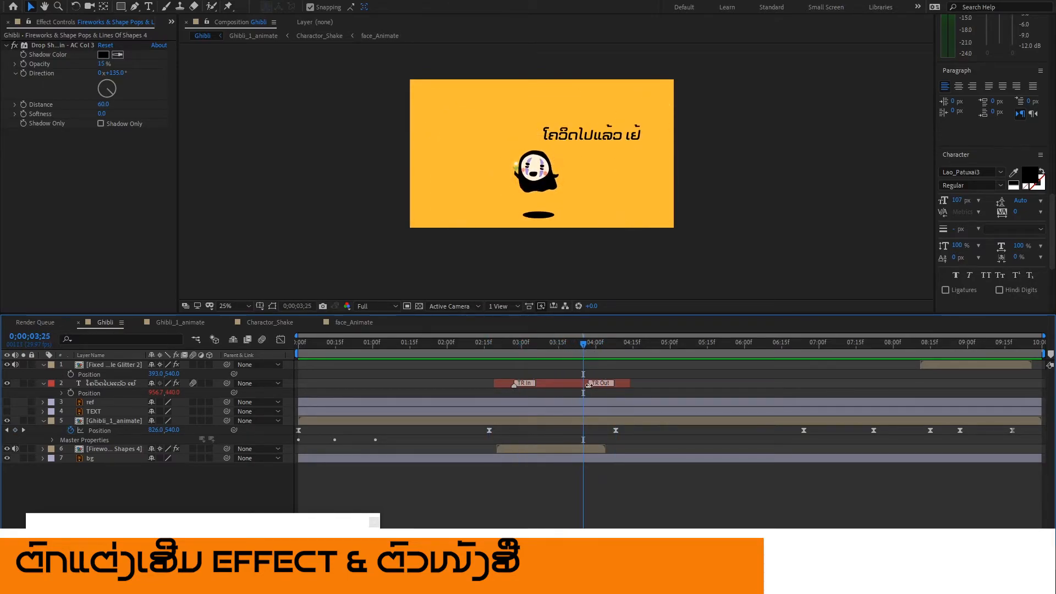
# Try moving the text layer's TR Out marker to about 0;00;04;15, check the text's exit, and undo the move.
pyautogui.moveTo(590, 386); pyautogui.dragTo(636, 386)
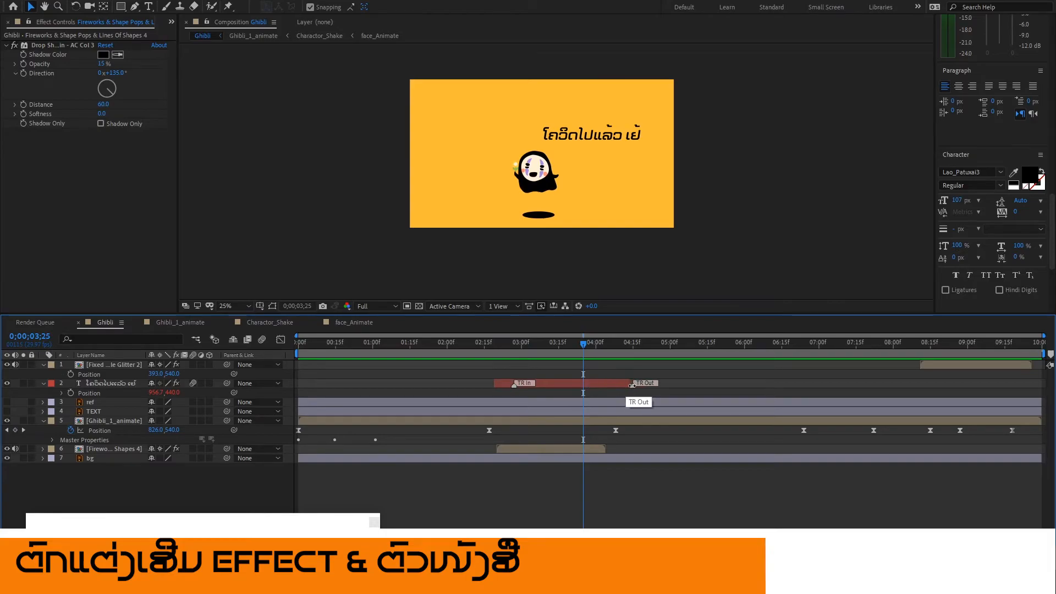
pyautogui.click(581, 345)
pyautogui.moveTo(588, 343); pyautogui.dragTo(560, 363)
pyautogui.click(558, 381)
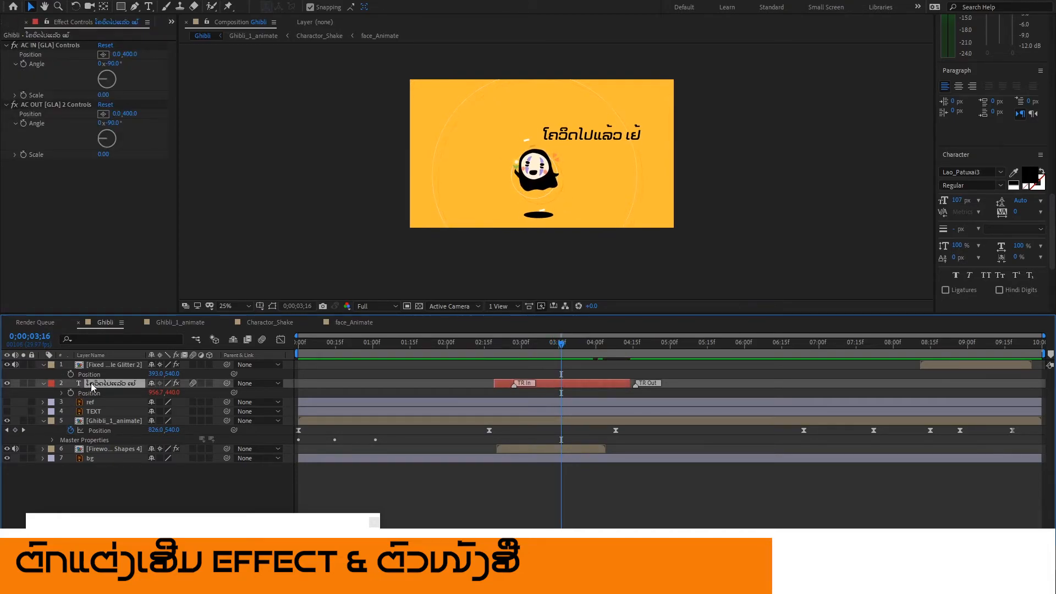
pyautogui.press('space')
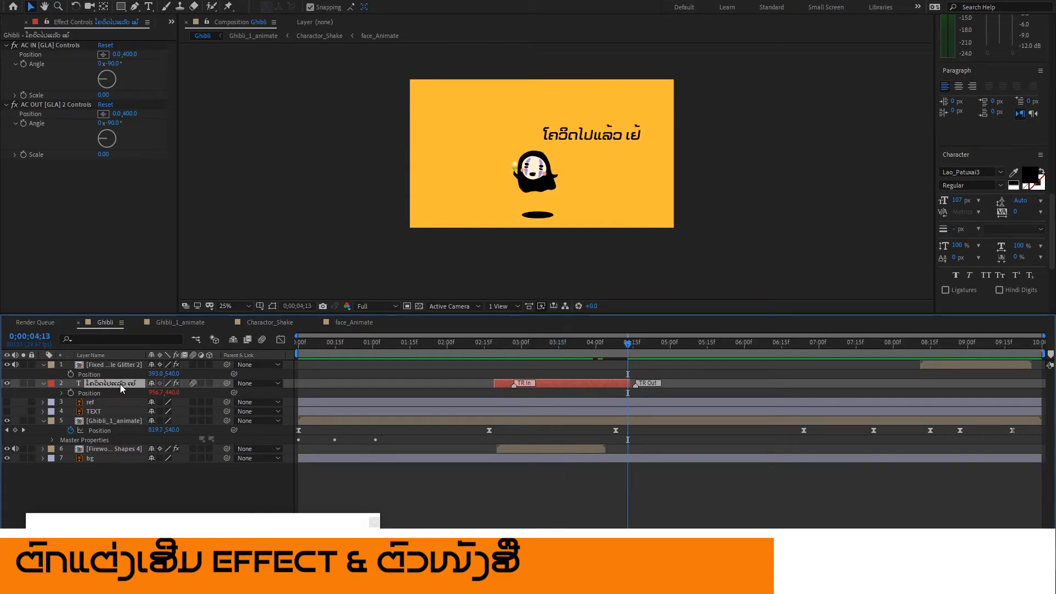
pyautogui.hotkey('ctrl', 'z')
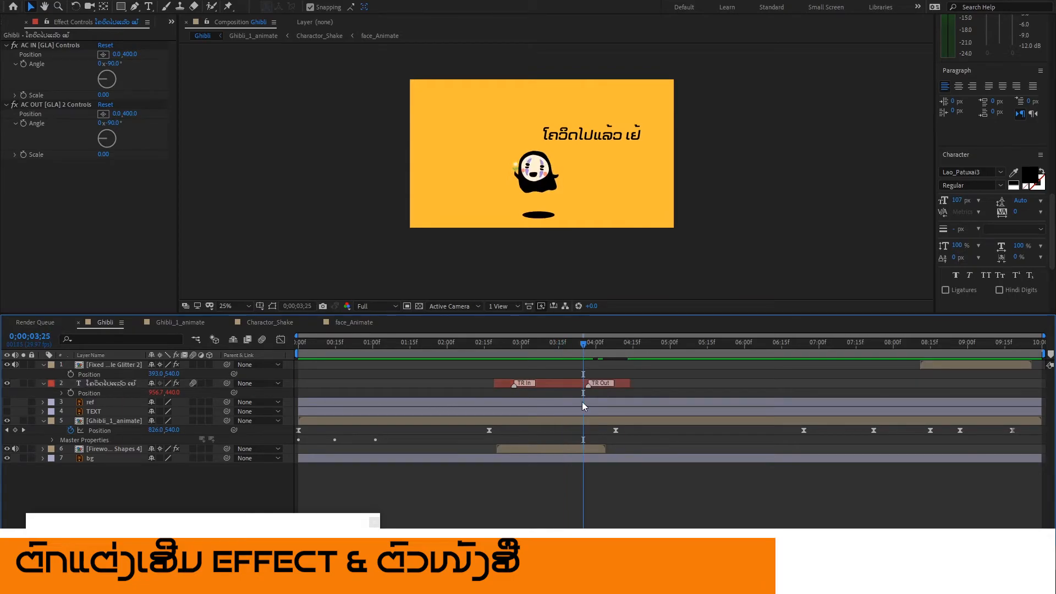
# Move the text layer's TR Out marker to about 0;00;04;24, past the layer's end, and expand the text's Transform properties.
pyautogui.moveTo(588, 385); pyautogui.dragTo(654, 387)
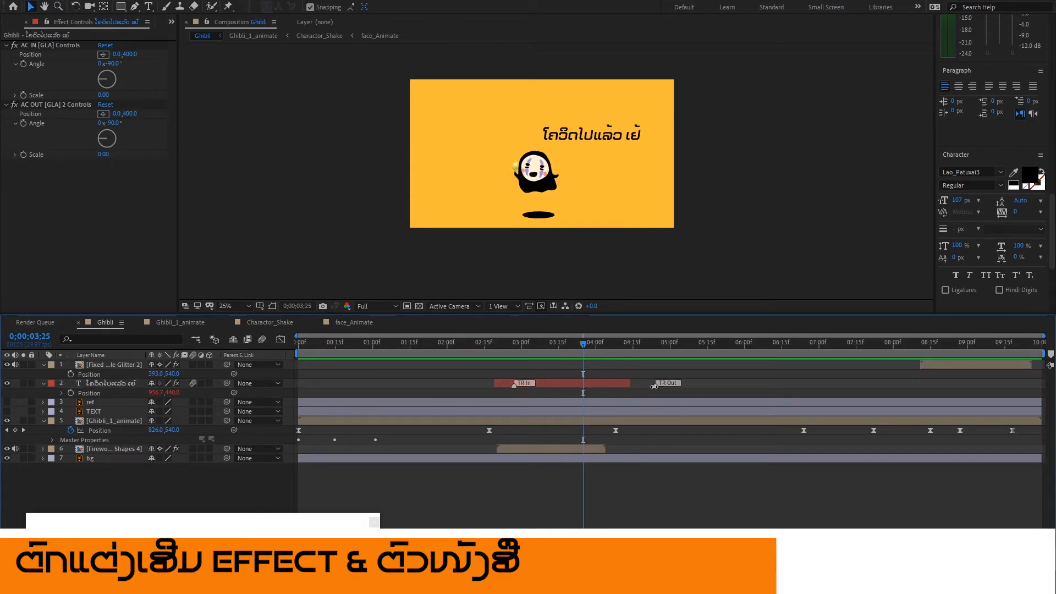
pyautogui.click(106, 385)
pyautogui.click(44, 384)
pyautogui.click(44, 384)
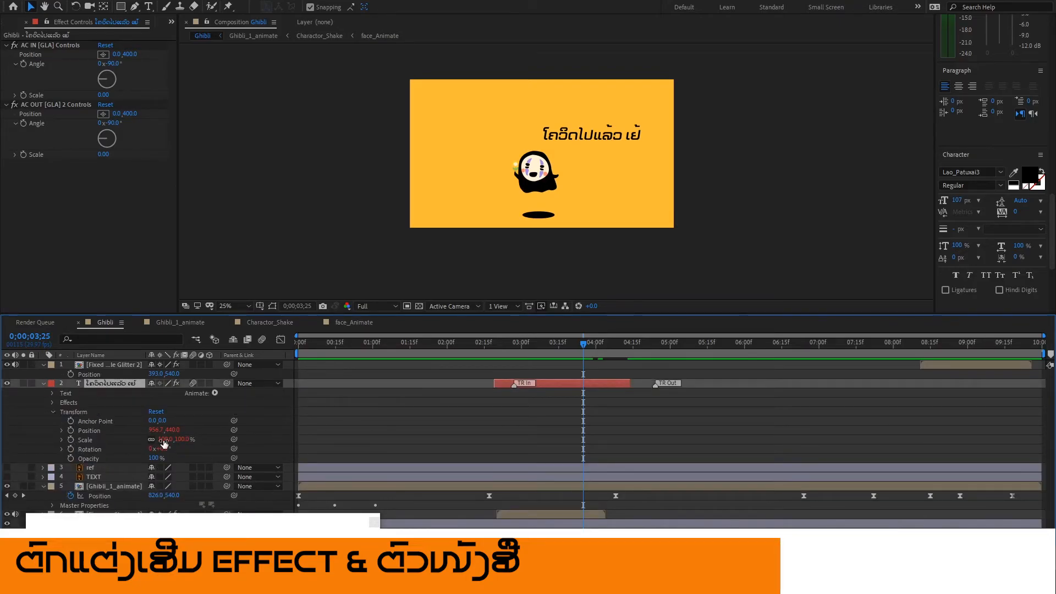
# Keyframe the text's Opacity from 100% at 0;00;03;25 to 0% at 0;00;04;02.
pyautogui.click(95, 460)
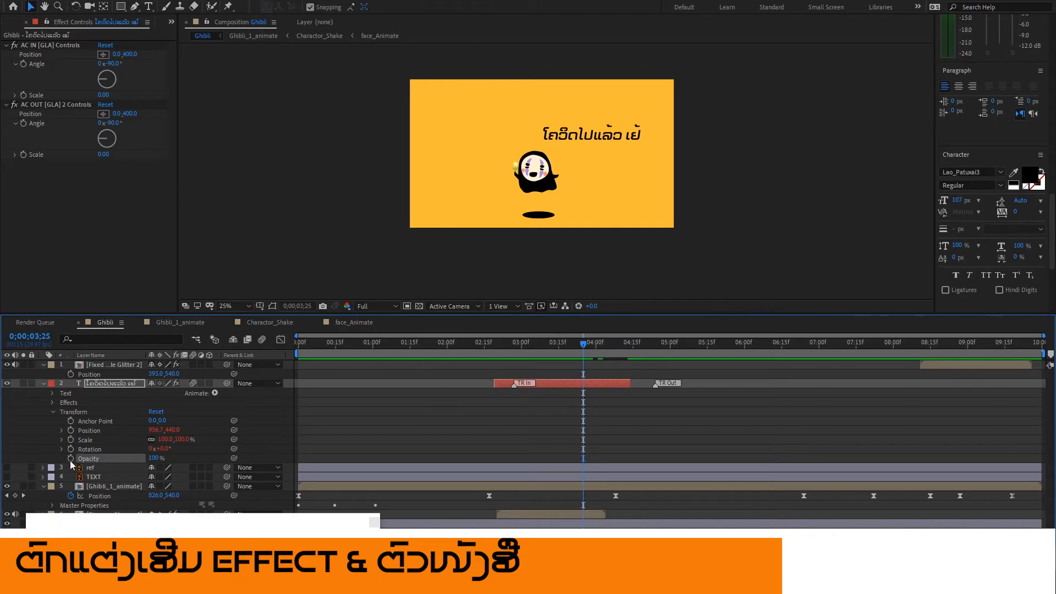
pyautogui.moveTo(583, 343); pyautogui.dragTo(601, 343)
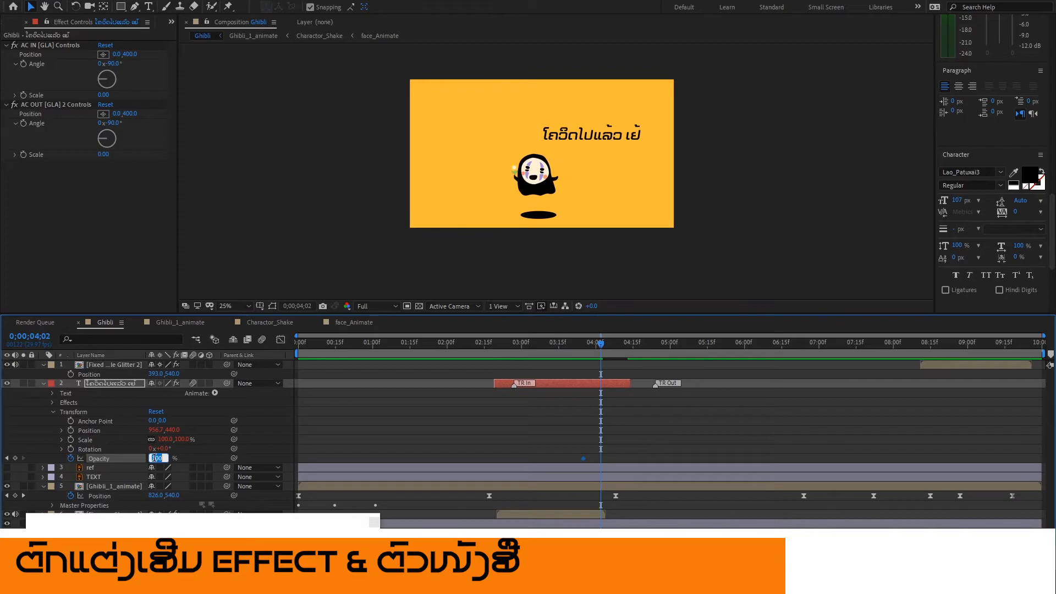
pyautogui.write('0')
pyautogui.press('Return')
# Preview the text's fade-out from about 0;00;02;07 and scrub to 0;00;03;17.
pyautogui.click(464, 346)
pyautogui.press('space')
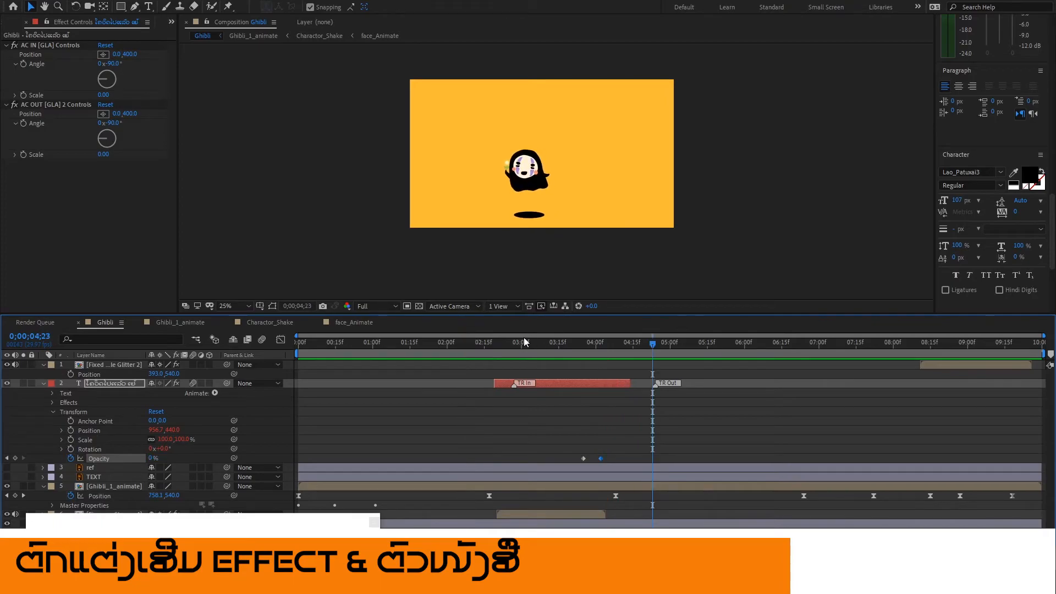
pyautogui.moveTo(491, 342); pyautogui.dragTo(563, 368)
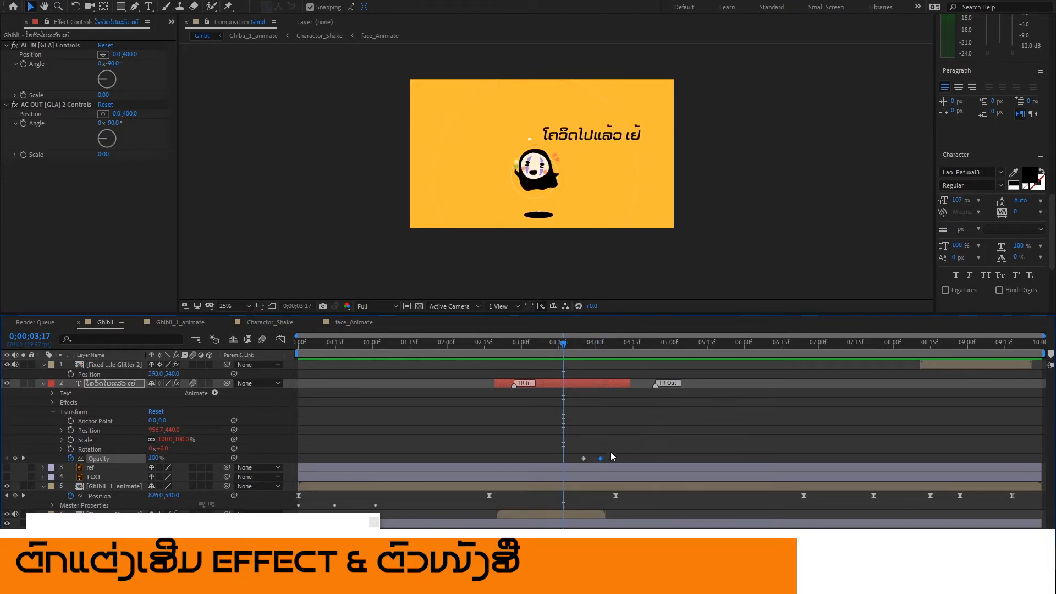
# Shift both text Opacity keyframes earlier so the fade begins at about 0;00;03;11, and check its timing.
pyautogui.moveTo(582, 458); pyautogui.dragTo(551, 458)
pyautogui.click(447, 342)
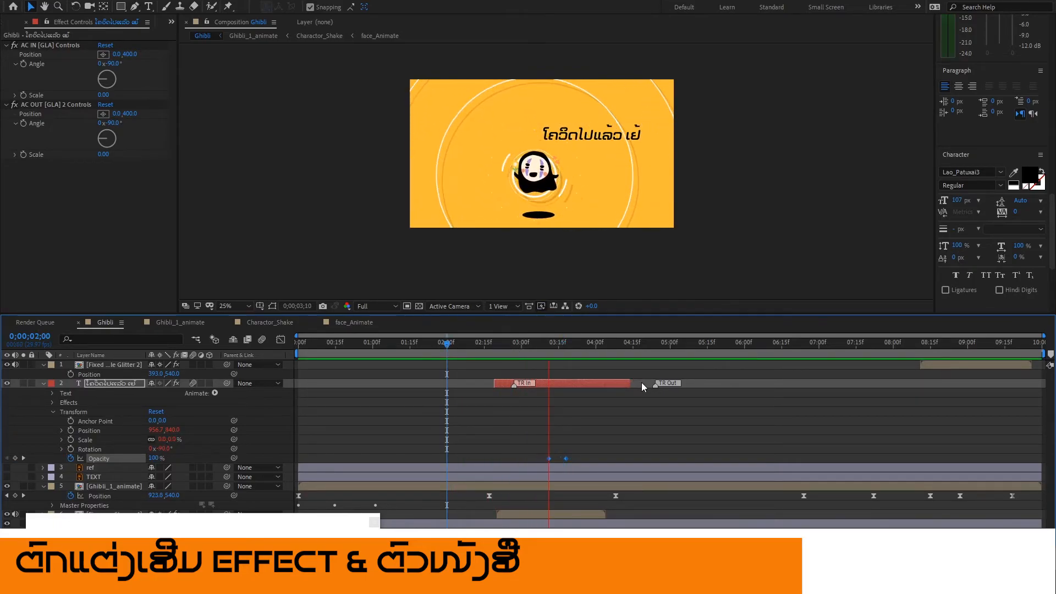
pyautogui.moveTo(475, 343); pyautogui.dragTo(554, 358)
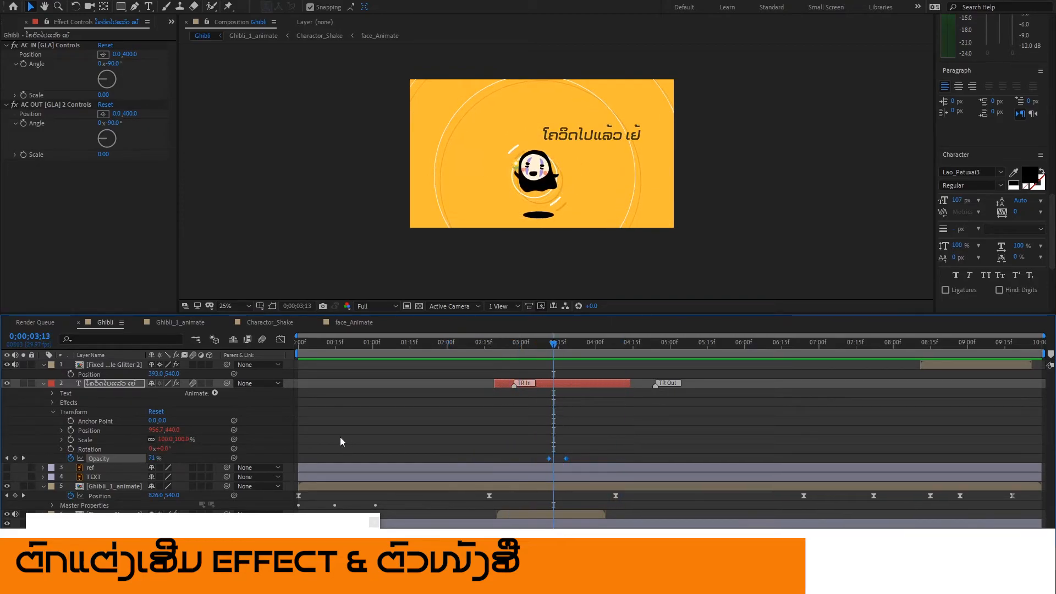
# Change the text's fill colour to white, preview the animation from 0;00;02;07 and scrub to 0;00;03;04.
pyautogui.click(107, 384)
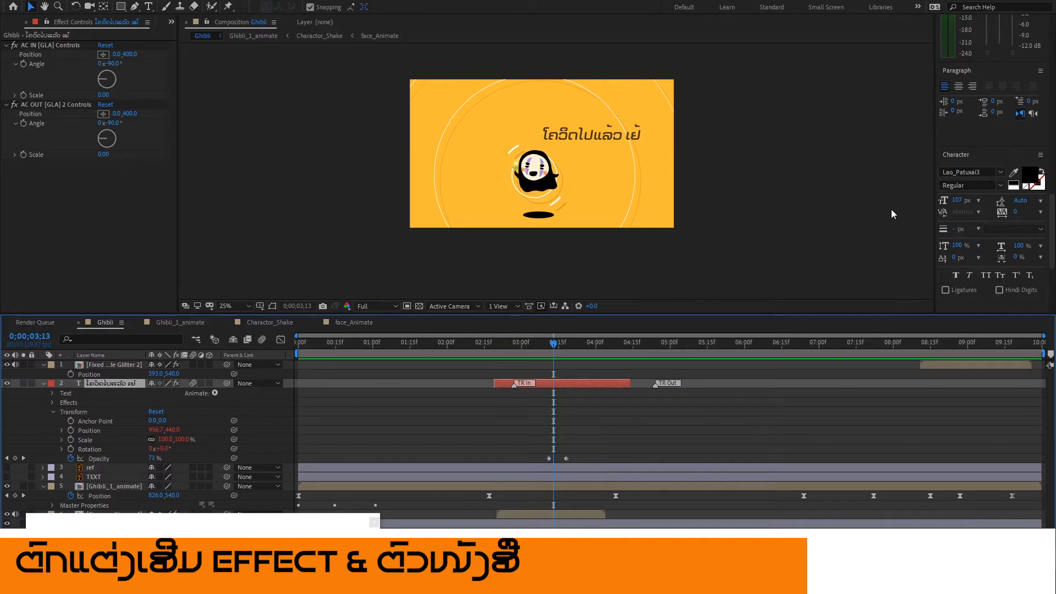
pyautogui.click(1026, 177)
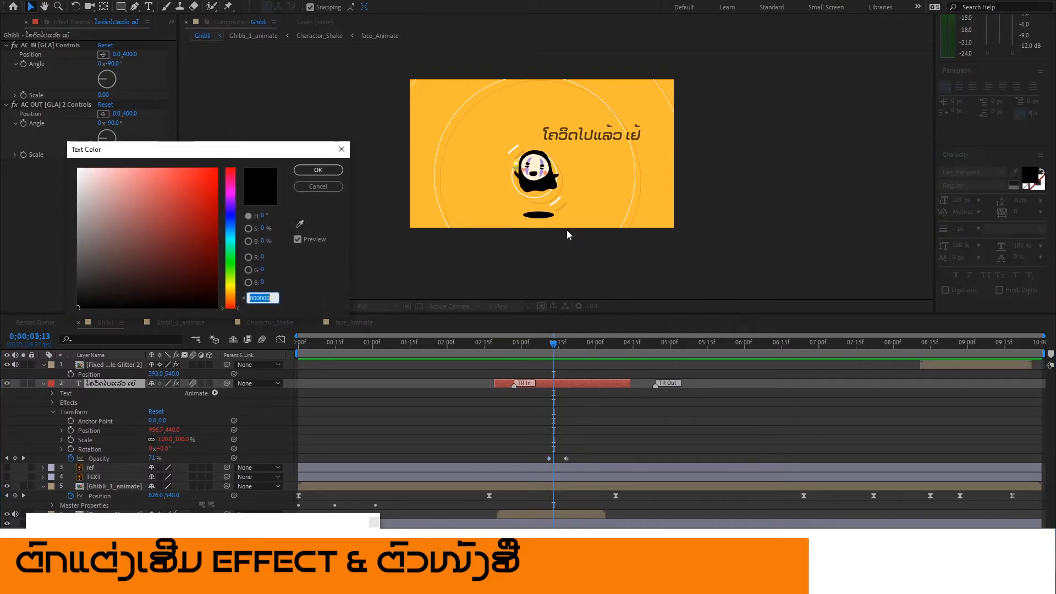
pyautogui.click(318, 170)
pyautogui.click(464, 341)
pyautogui.press('space')
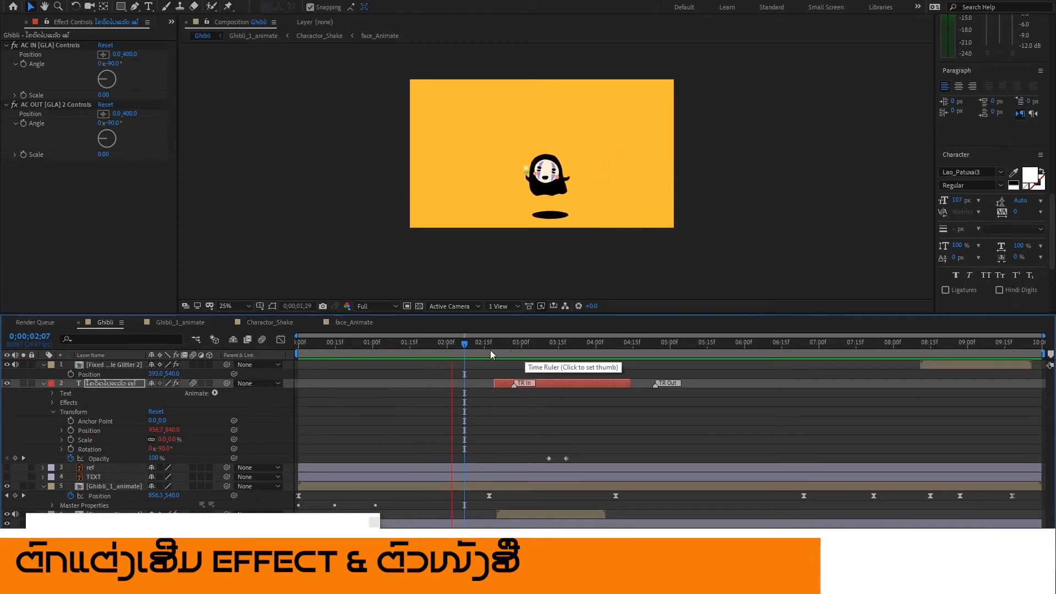
pyautogui.press('space')
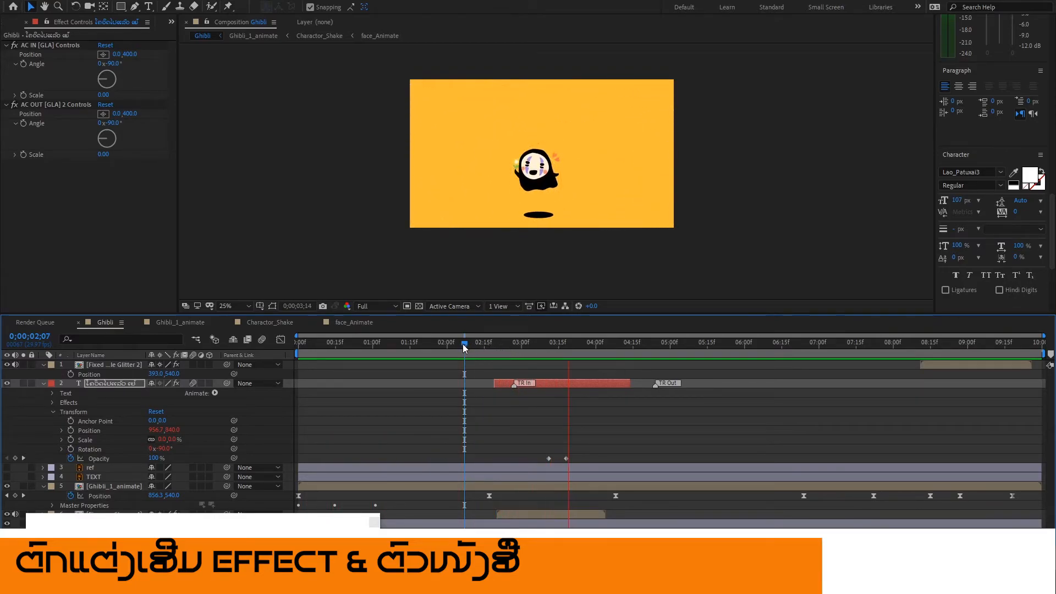
pyautogui.moveTo(501, 346); pyautogui.dragTo(531, 354)
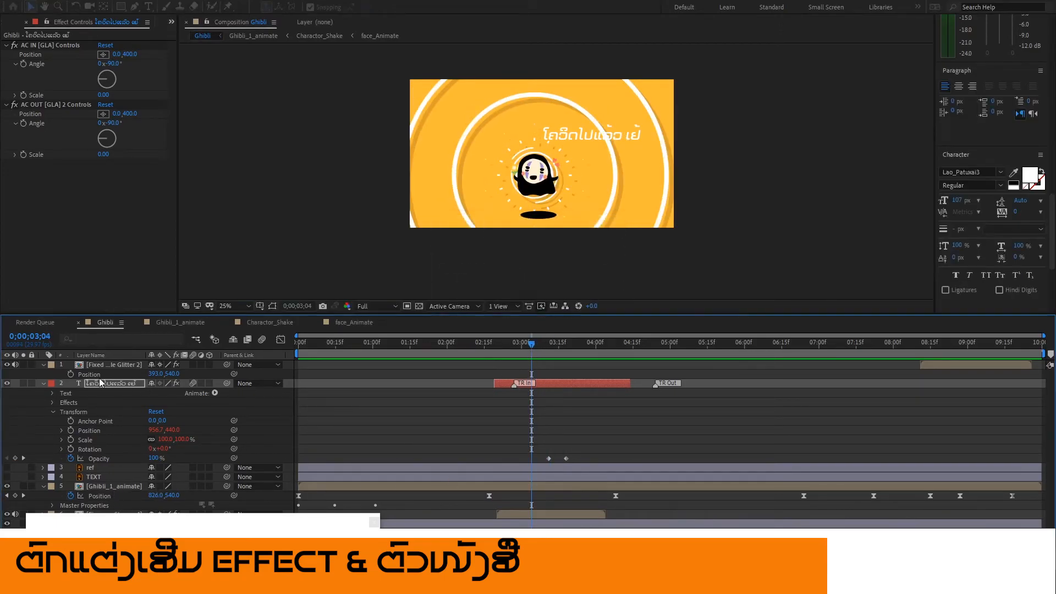
# Set the Fireworks & Shape Pops layer's Opacity to 50% and preview the composition from the start.
pyautogui.click(44, 383)
pyautogui.click(107, 432)
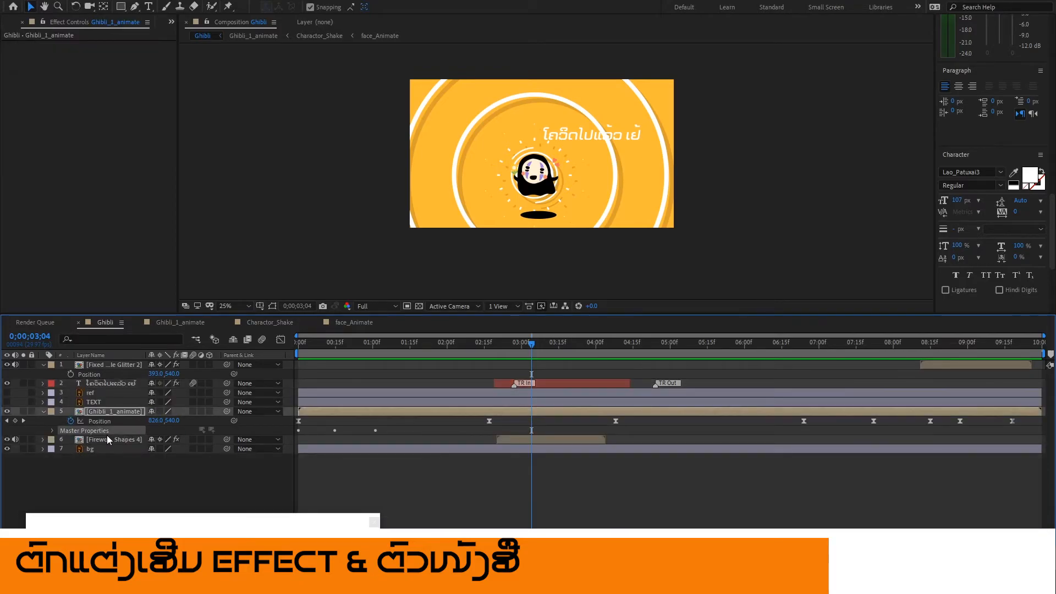
pyautogui.click(90, 443)
pyautogui.click(42, 440)
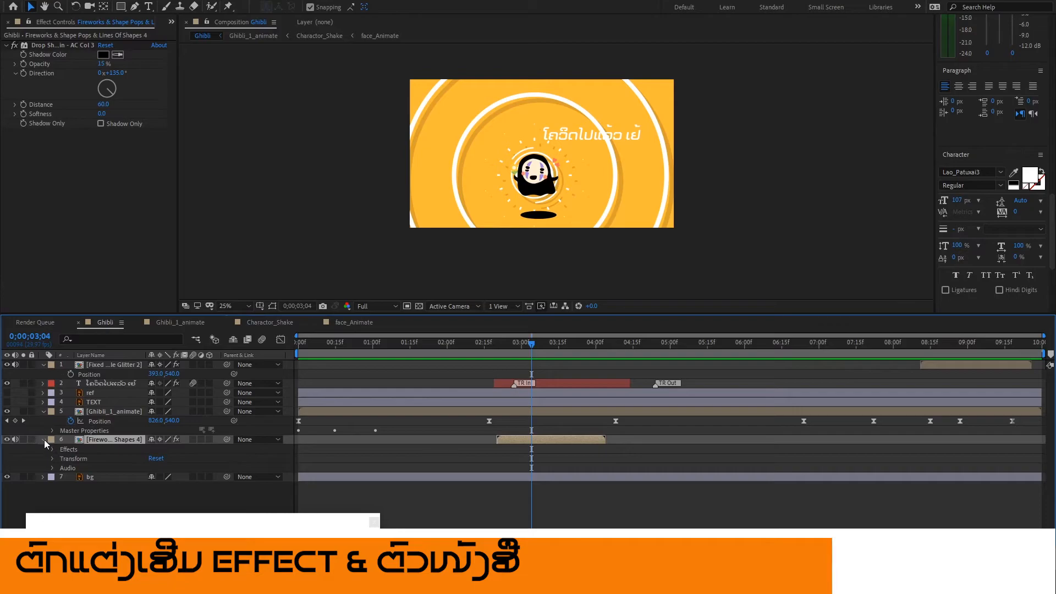
pyautogui.click(44, 440)
pyautogui.press('t')
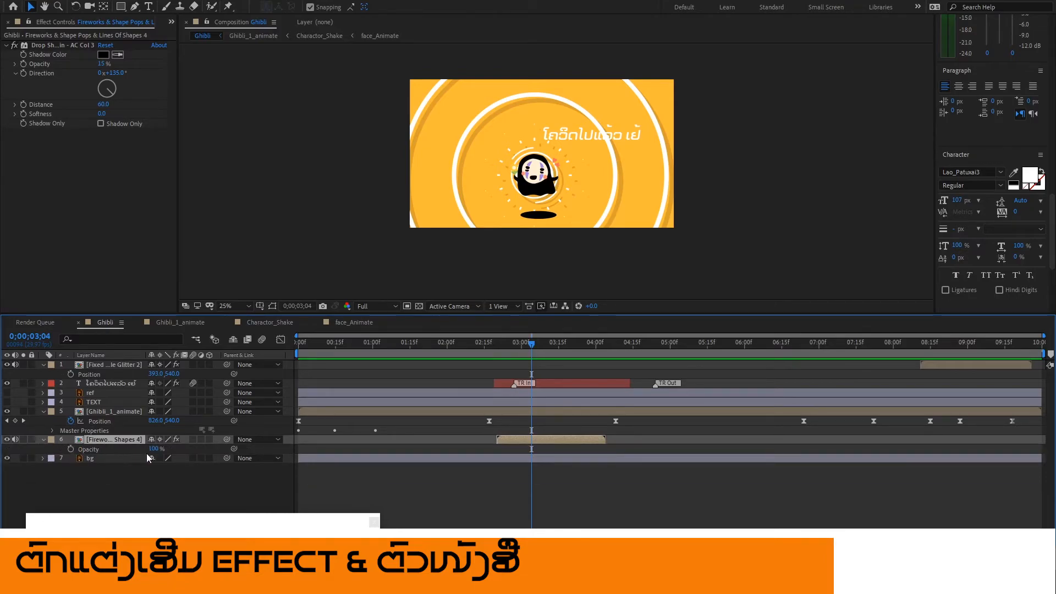
pyautogui.write('80')
pyautogui.press('Return')
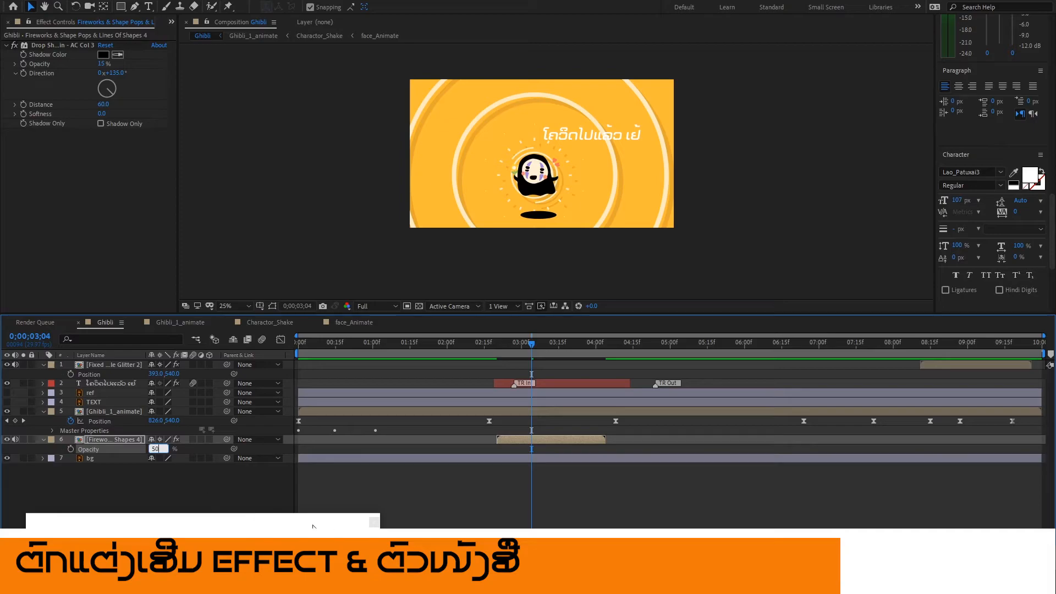
pyautogui.click(477, 503)
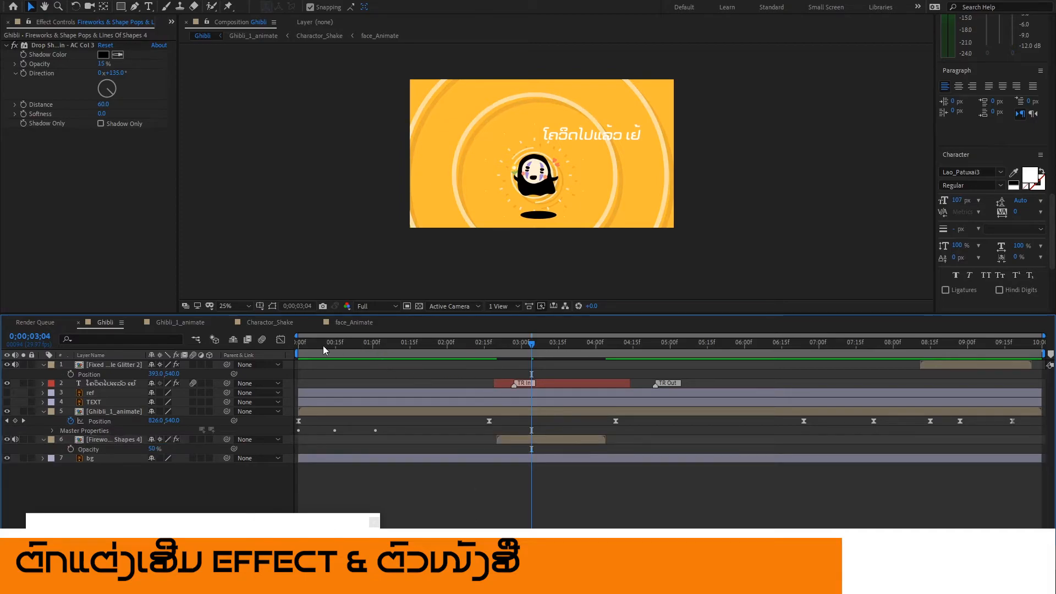
pyautogui.press('Home')
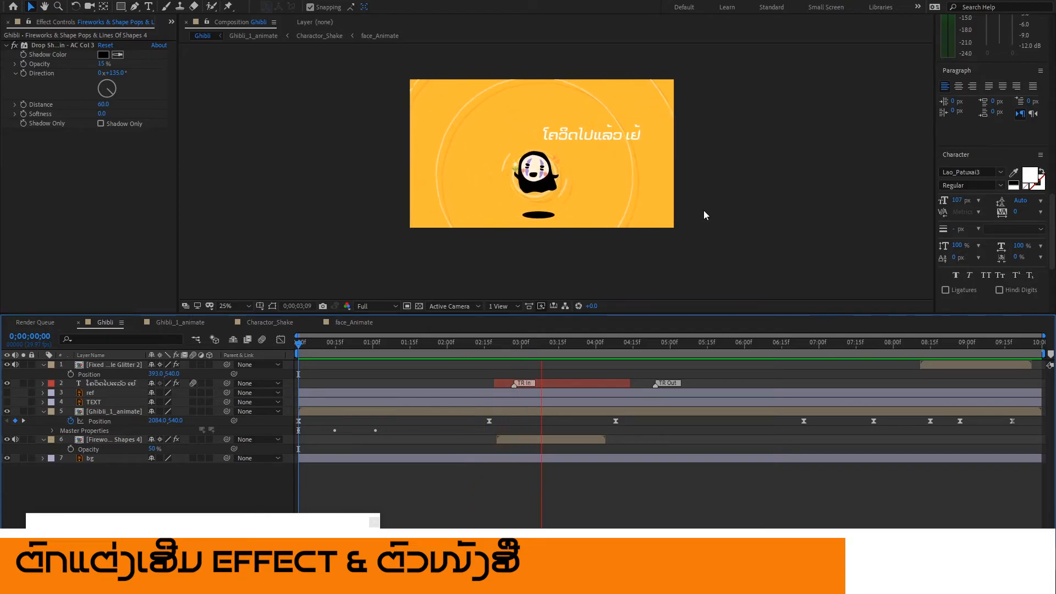
pyautogui.press('space')
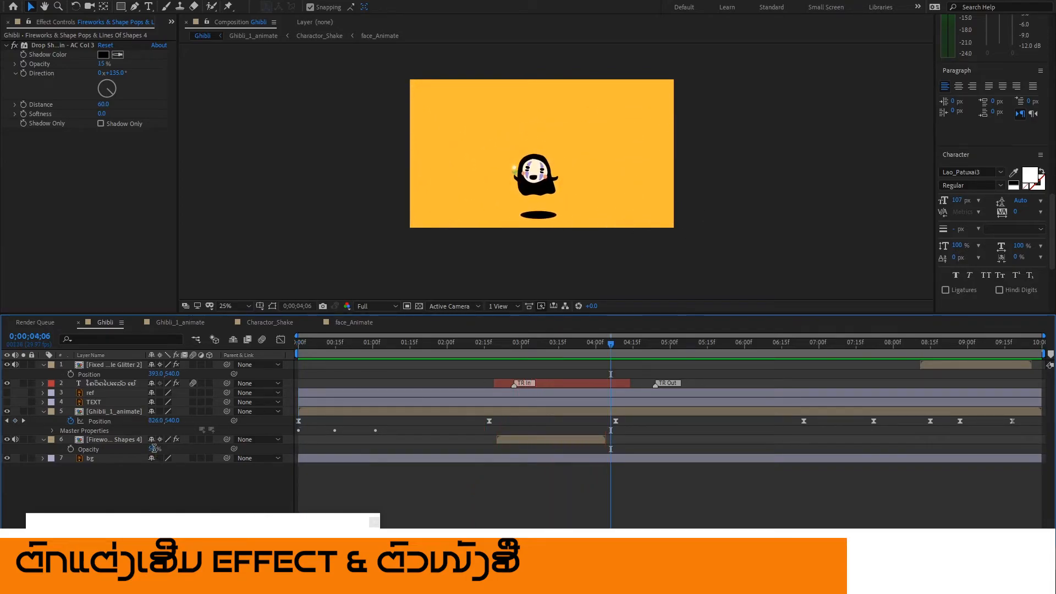
# Set the fireworks layer's Opacity to 80%, preview the animation at full panel size and scrub to 0;00;03;08.
pyautogui.press('Return')
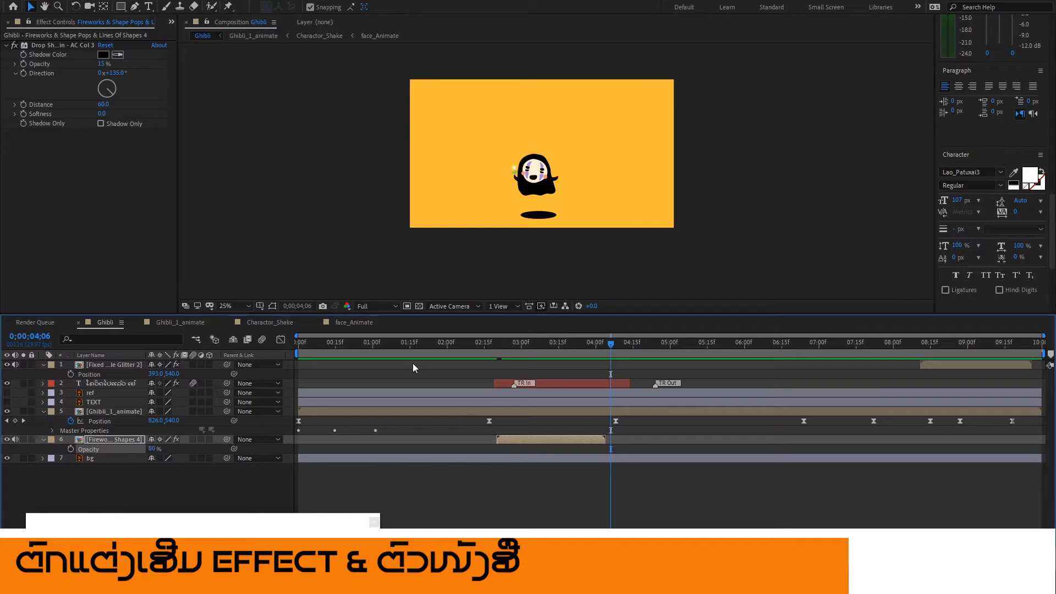
pyautogui.press('space')
pyautogui.press('`')
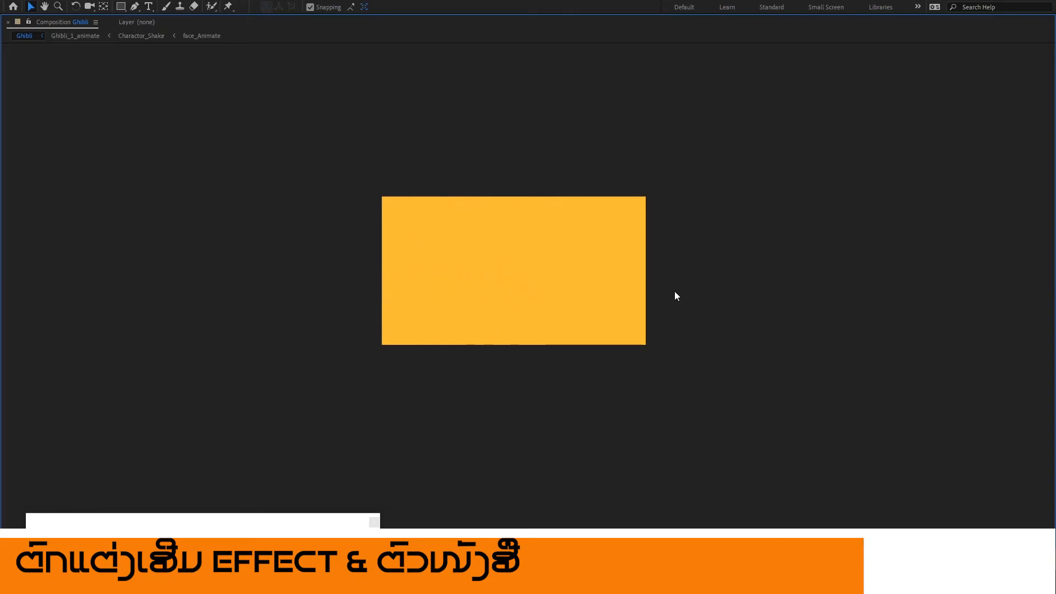
pyautogui.press('`')
pyautogui.moveTo(532, 348)
pyautogui.mouseDown()
pyautogui.moveTo(484, 348)
pyautogui.moveTo(543, 348)
pyautogui.mouseUp()
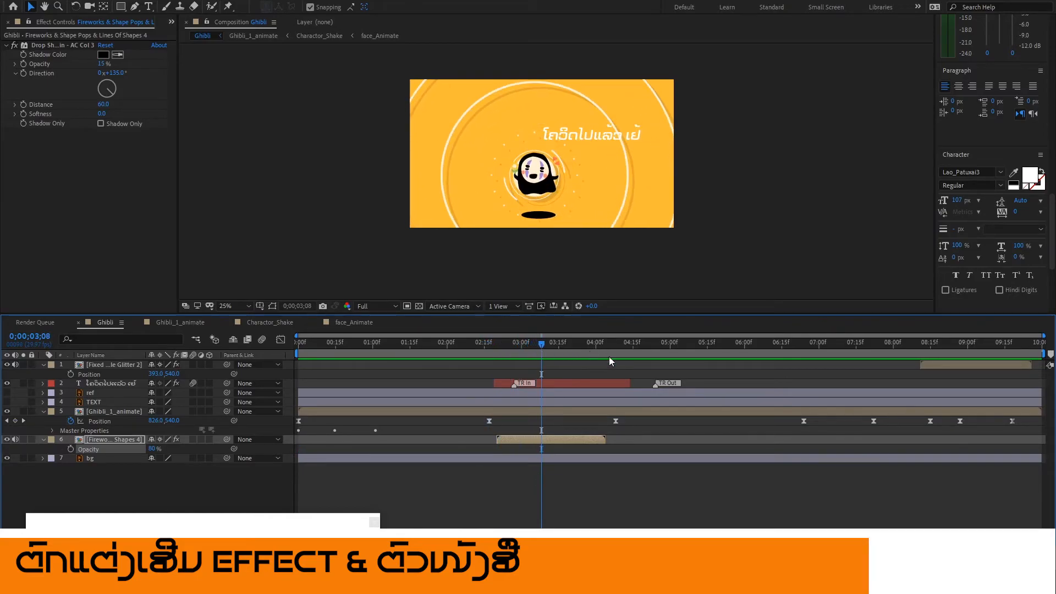
# Move the word "ເຢ້" from the end of the Lao text to its beginning, before "ໂຄວິດໄປແລ້ວ".
pyautogui.doubleClick(608, 137)
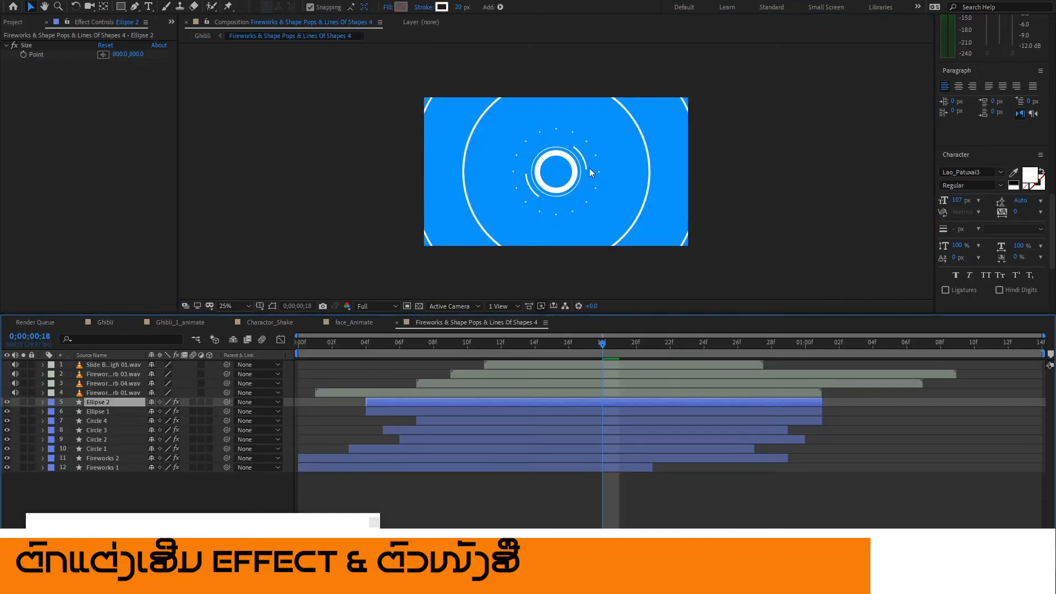
pyautogui.click(105, 323)
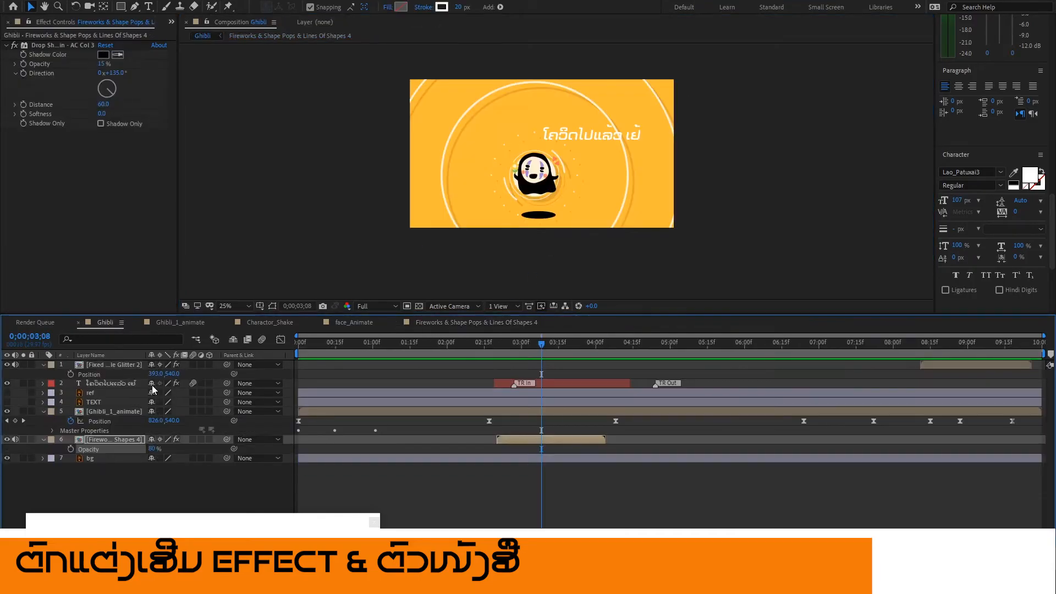
pyautogui.doubleClick(119, 384)
pyautogui.scroll(1, 572, 141)
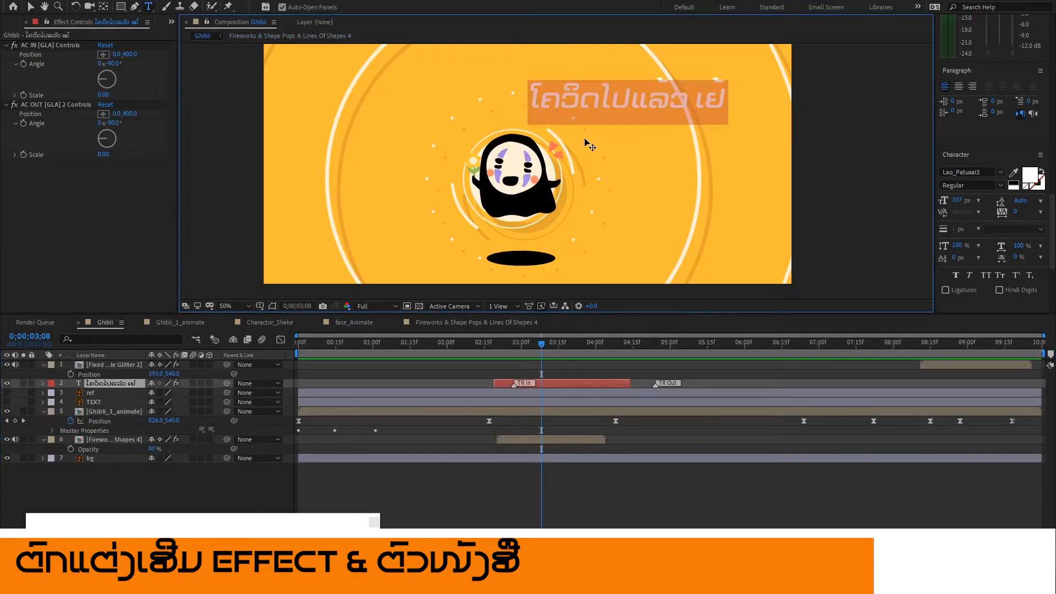
pyautogui.click(643, 101)
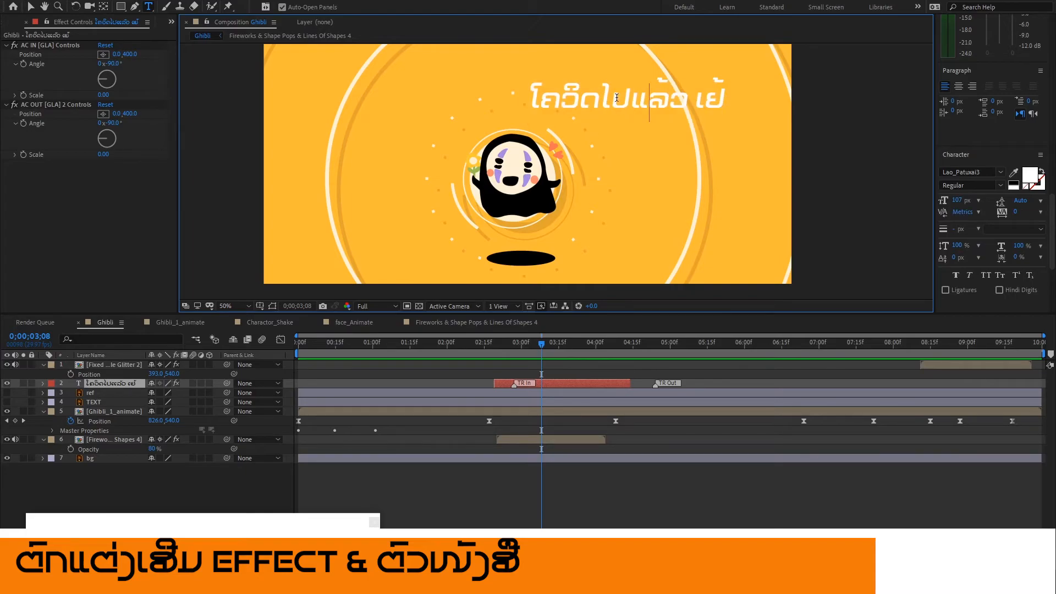
pyautogui.moveTo(695, 96); pyautogui.dragTo(742, 92)
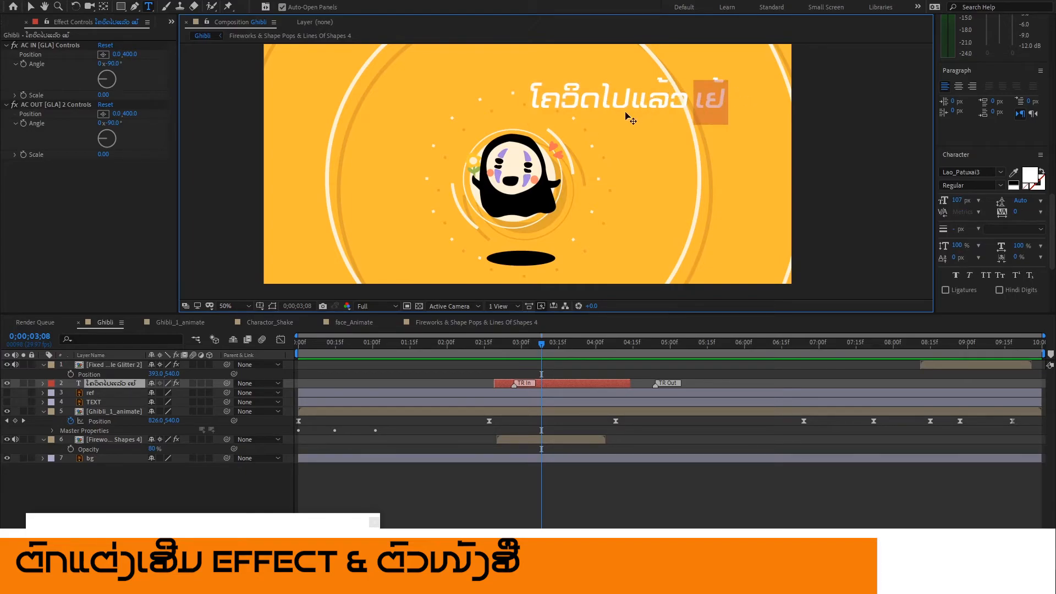
pyautogui.press('BackSpace')
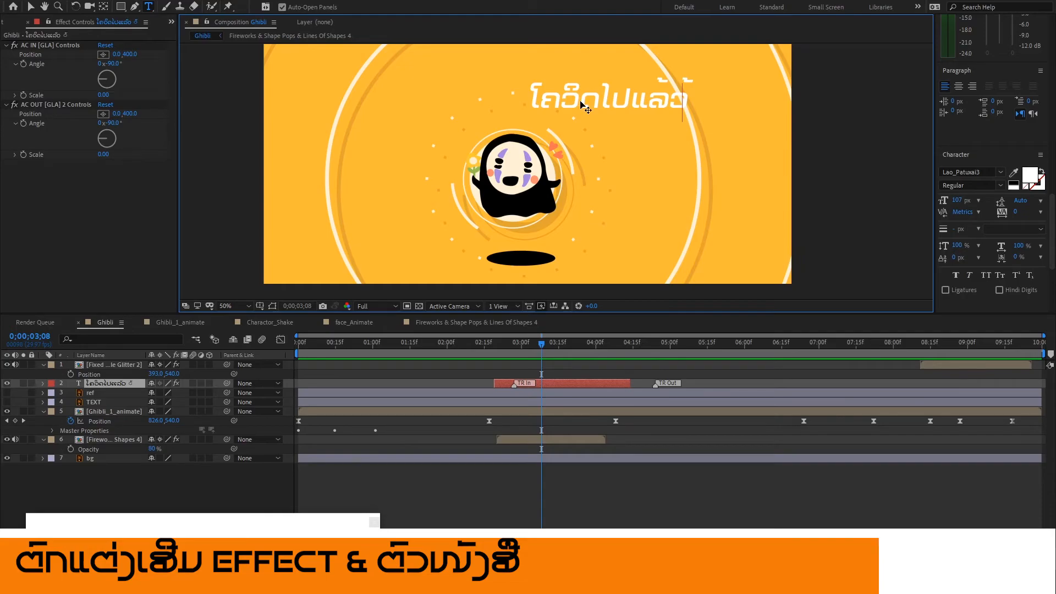
pyautogui.hotkey('ctrl', 'z')
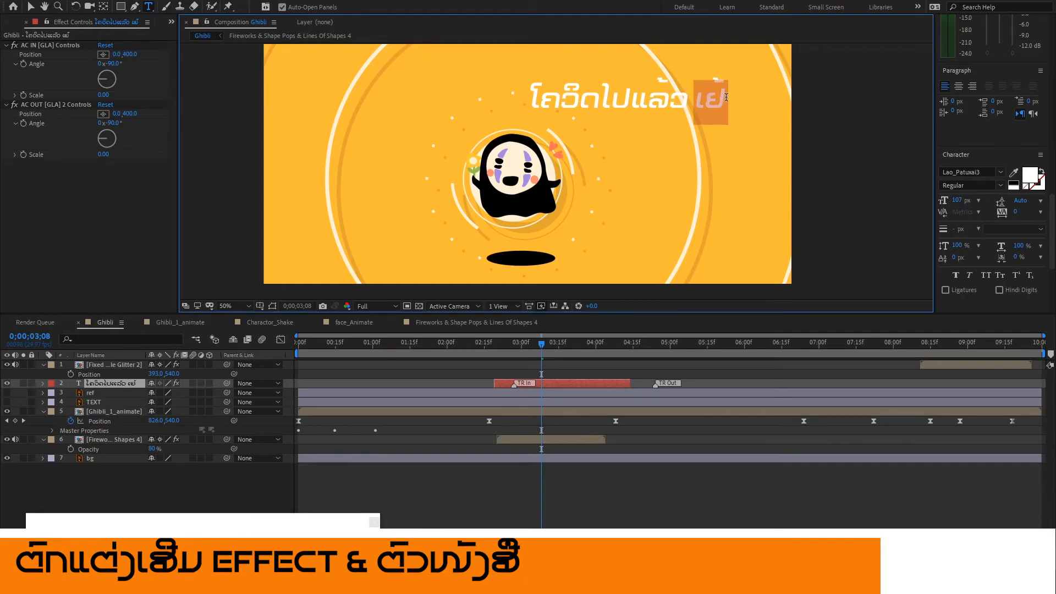
pyautogui.press('BackSpace')
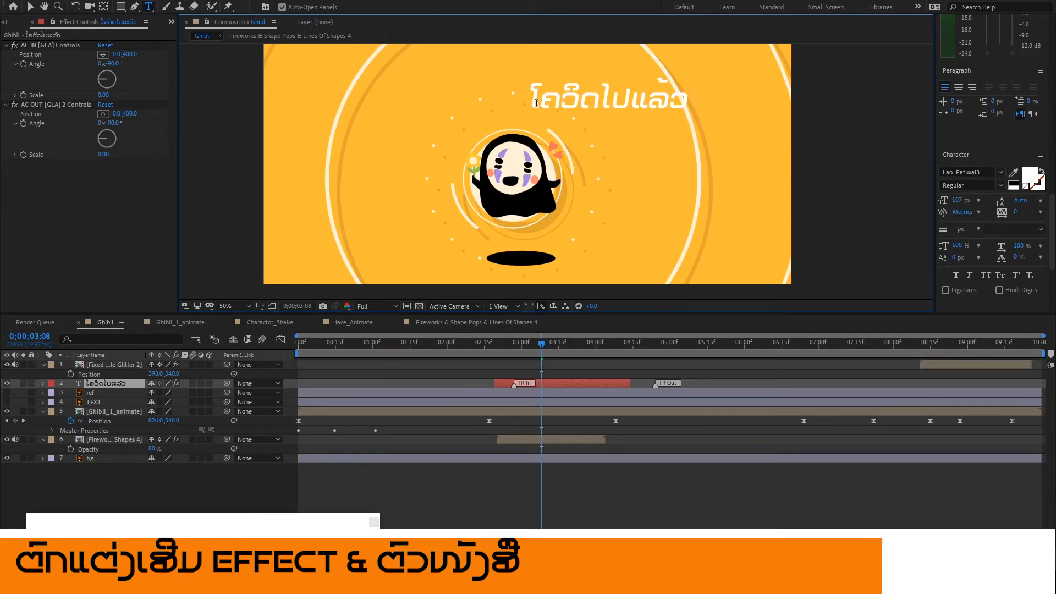
pyautogui.write('ເຢ້')
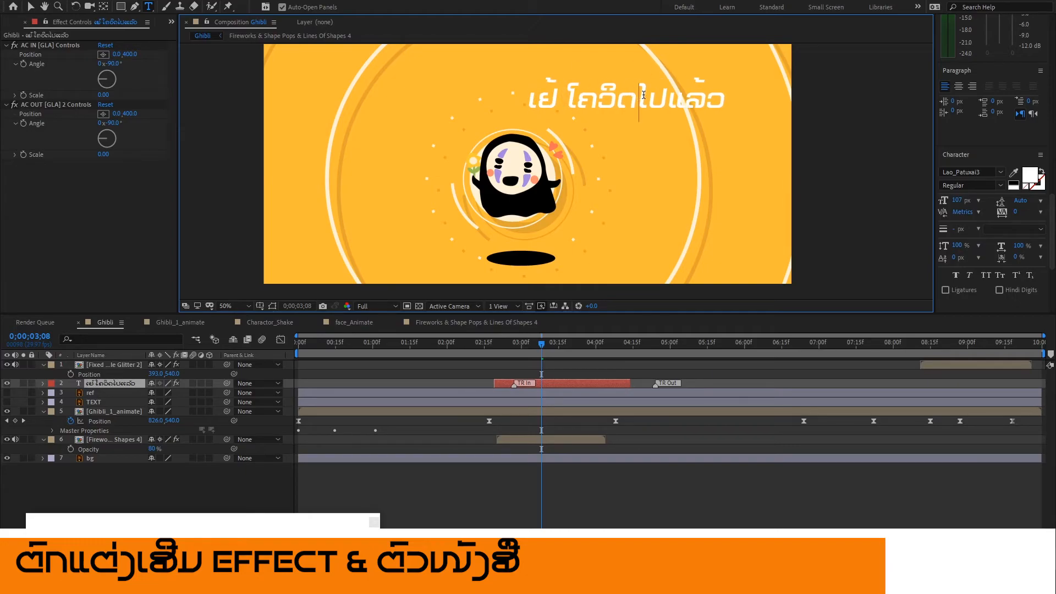
# Replace "ໄປແລ້ວ" with two dots so the text reads "ເຢ້ ໂຄວິດ..", and finish text editing.
pyautogui.moveTo(641, 96); pyautogui.dragTo(740, 95)
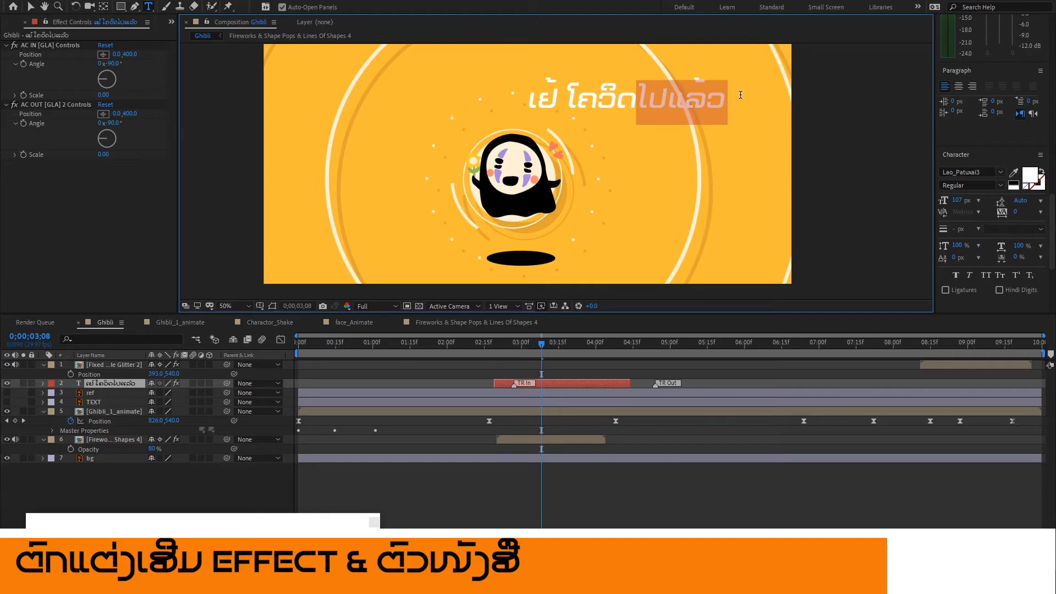
pyautogui.write(',,,')
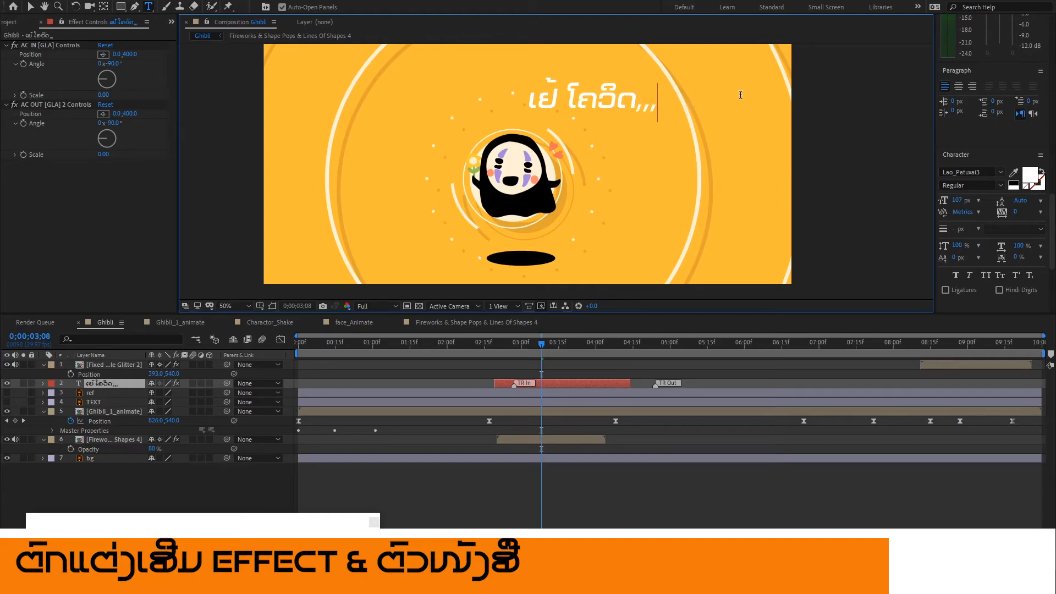
pyautogui.press('BackSpace')
pyautogui.press('BackSpace')
pyautogui.press('BackSpace')
pyautogui.write('..')
pyautogui.click(30, 6)
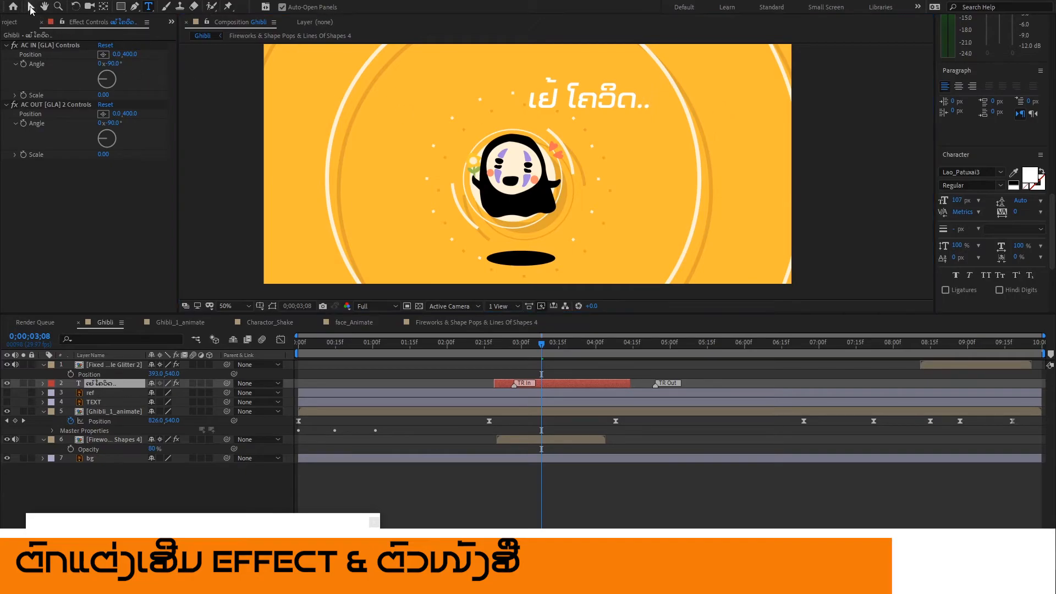
# Preview the whole Ghibli composition from the start with the viewer at 25%, stopping at 0;00;09;25.
pyautogui.click(564, 359)
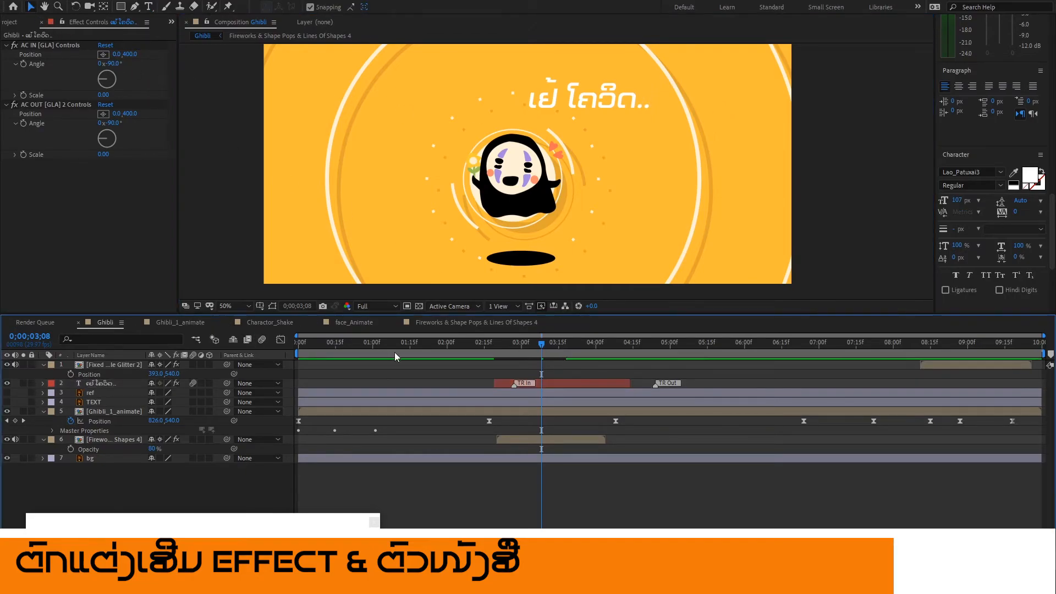
pyautogui.press('Home')
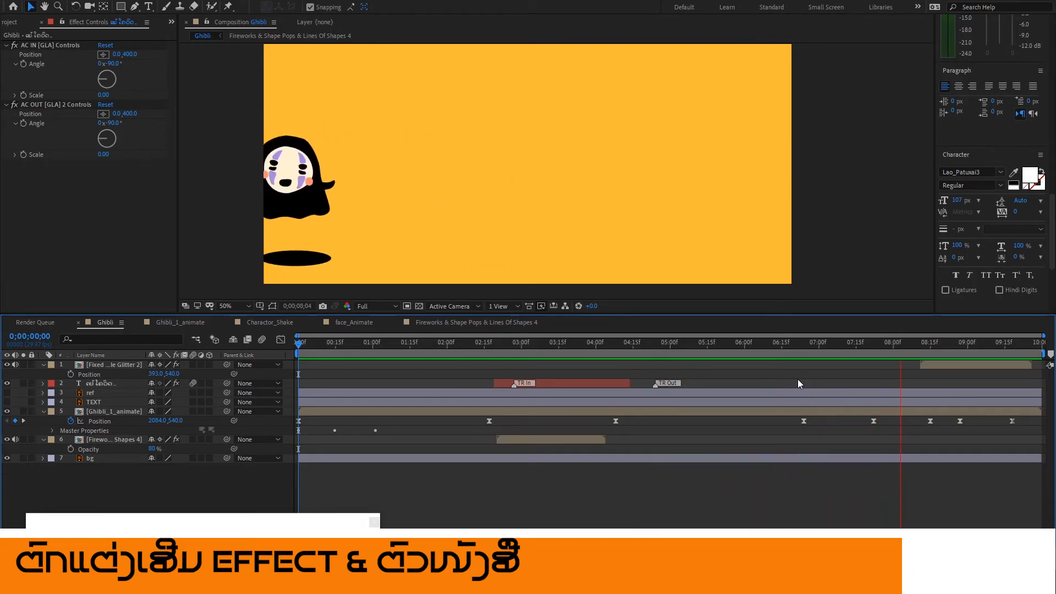
pyautogui.click(839, 244)
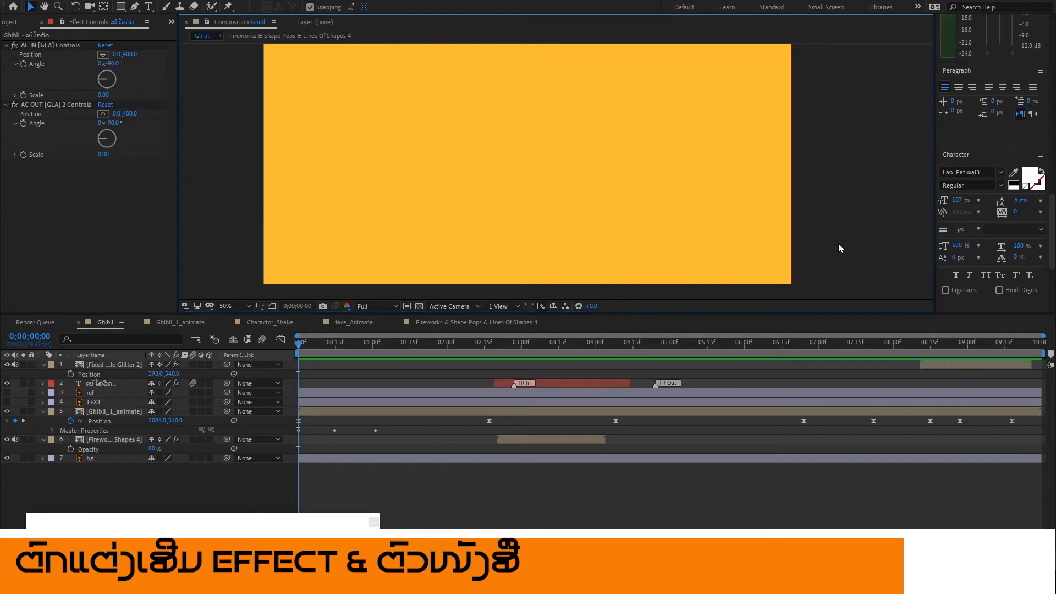
pyautogui.press(',')
pyautogui.click(463, 352)
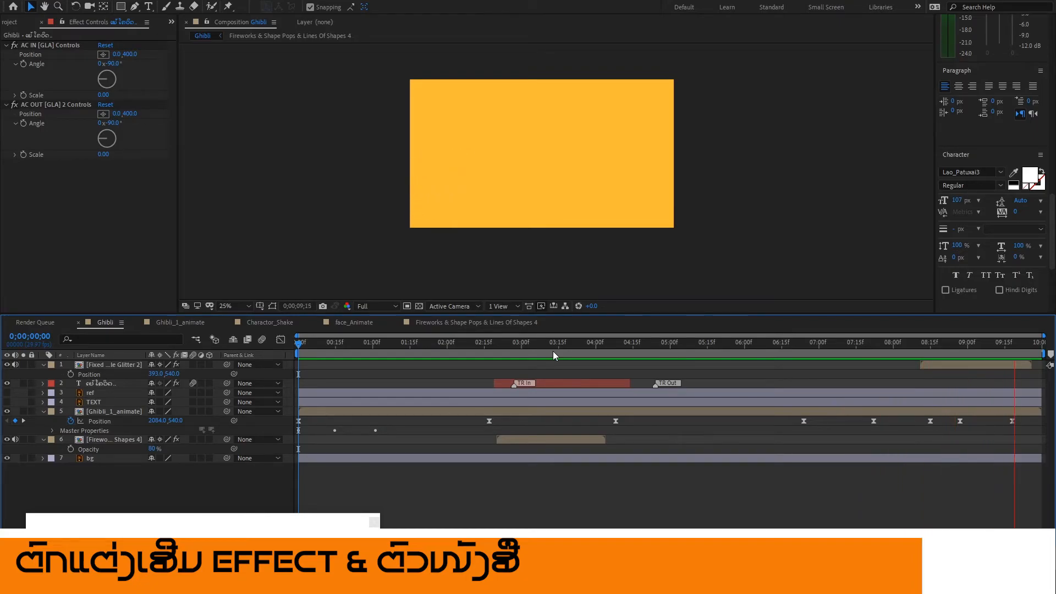
pyautogui.press('space')
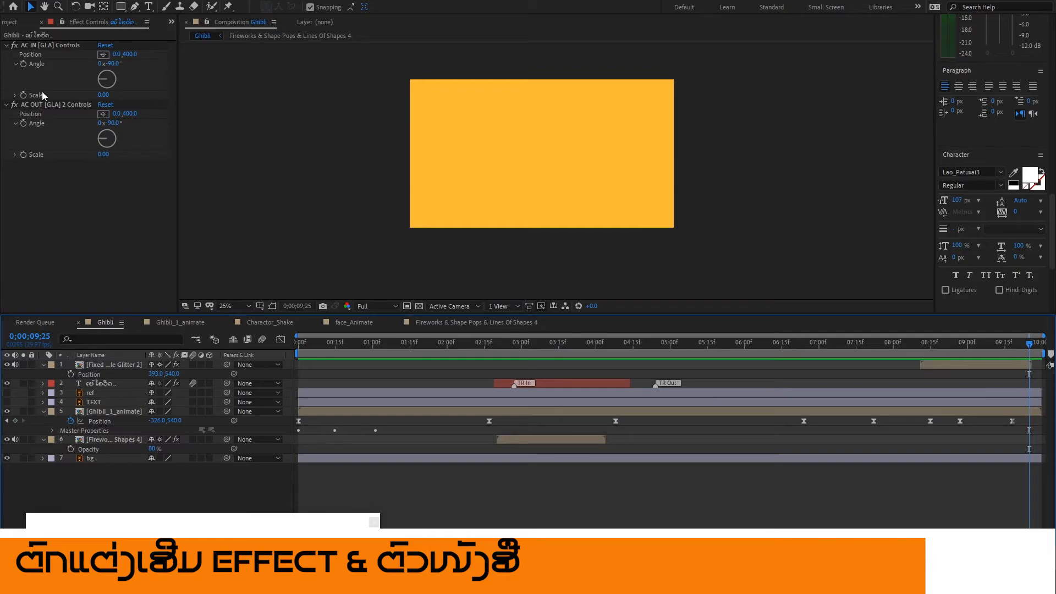
# Bring the floating Animation Composer window into view and close it.
pyautogui.click(14, 1)
pyautogui.click(622, 290)
pyautogui.moveTo(326, 520); pyautogui.dragTo(349, 194)
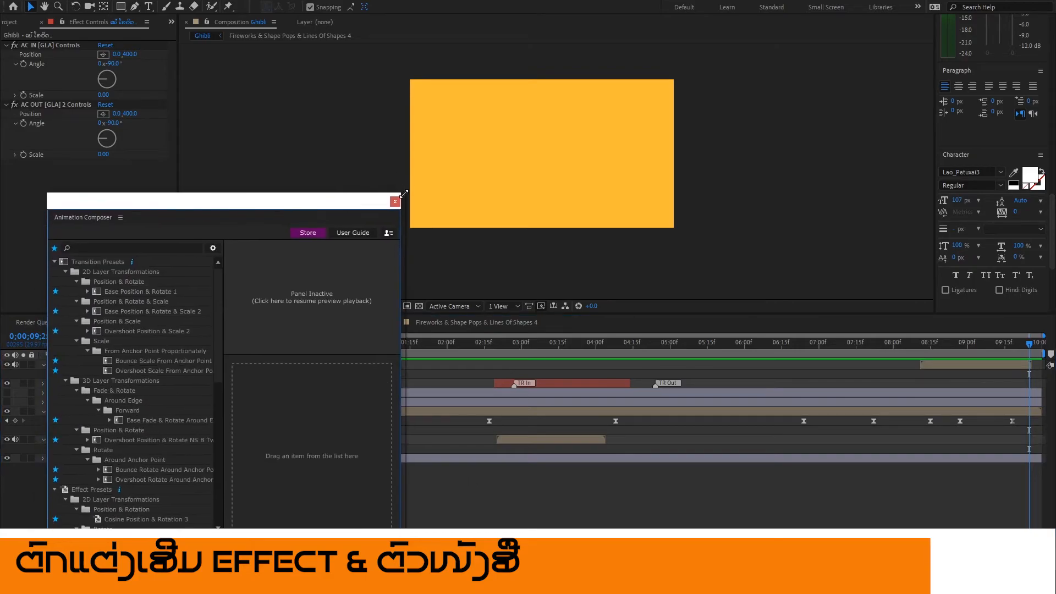
pyautogui.click(397, 204)
# Hide the Circle 3 and Circle 4 layers inside the fireworks composition, check the burst and return to the Ghibli composition.
pyautogui.click(660, 343)
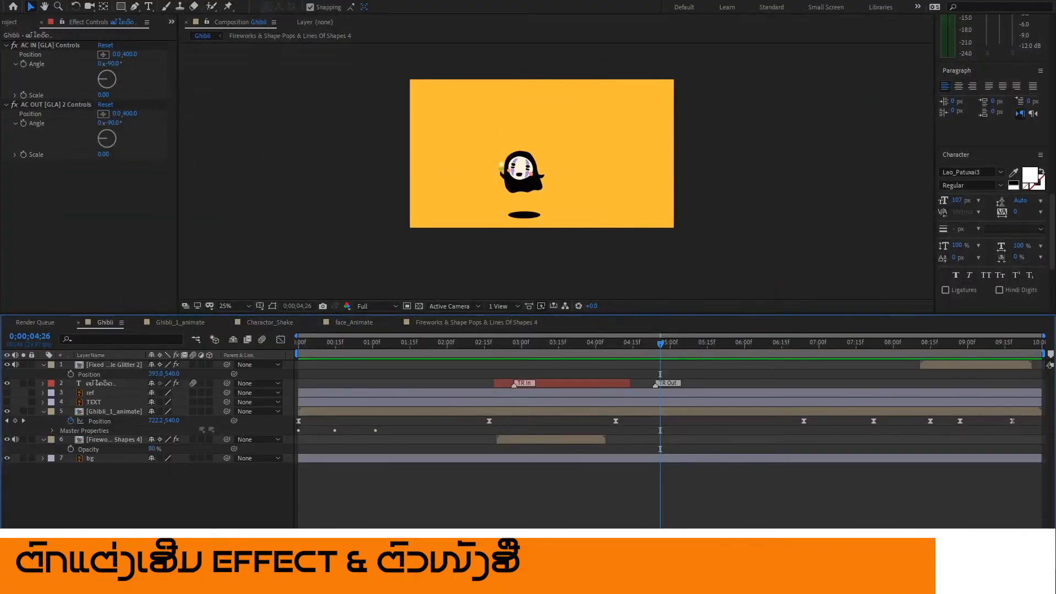
pyautogui.click(438, 340)
pyautogui.moveTo(364, 354); pyautogui.dragTo(541, 354)
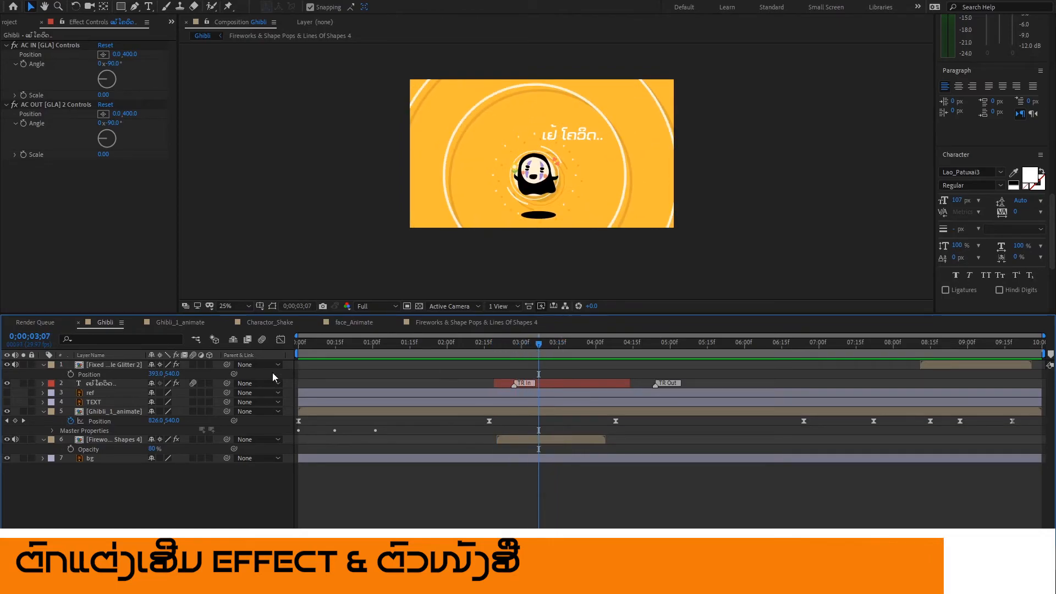
pyautogui.doubleClick(103, 440)
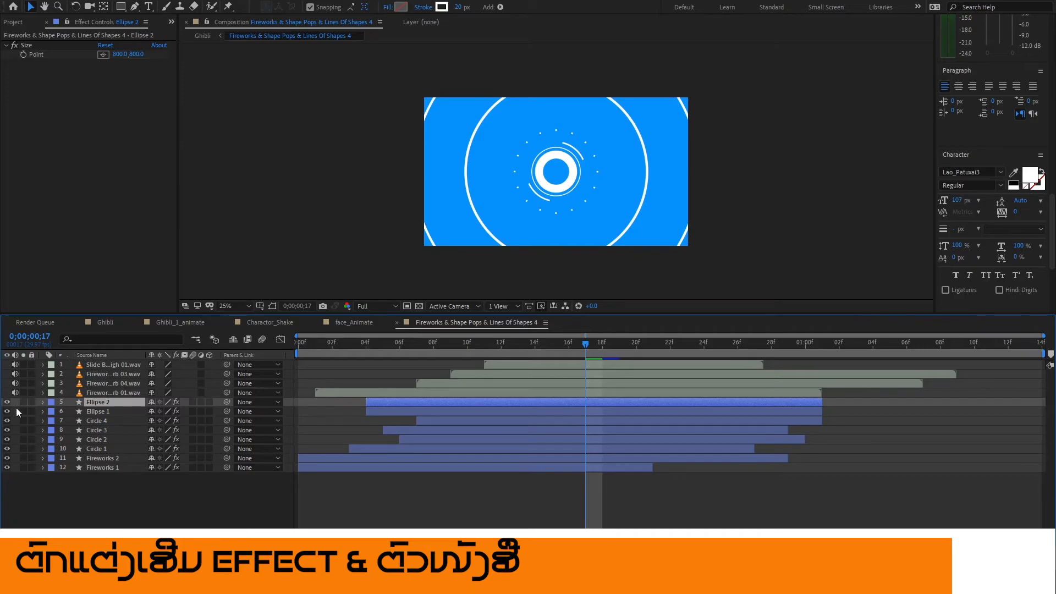
pyautogui.click(82, 411)
pyautogui.click(7, 413)
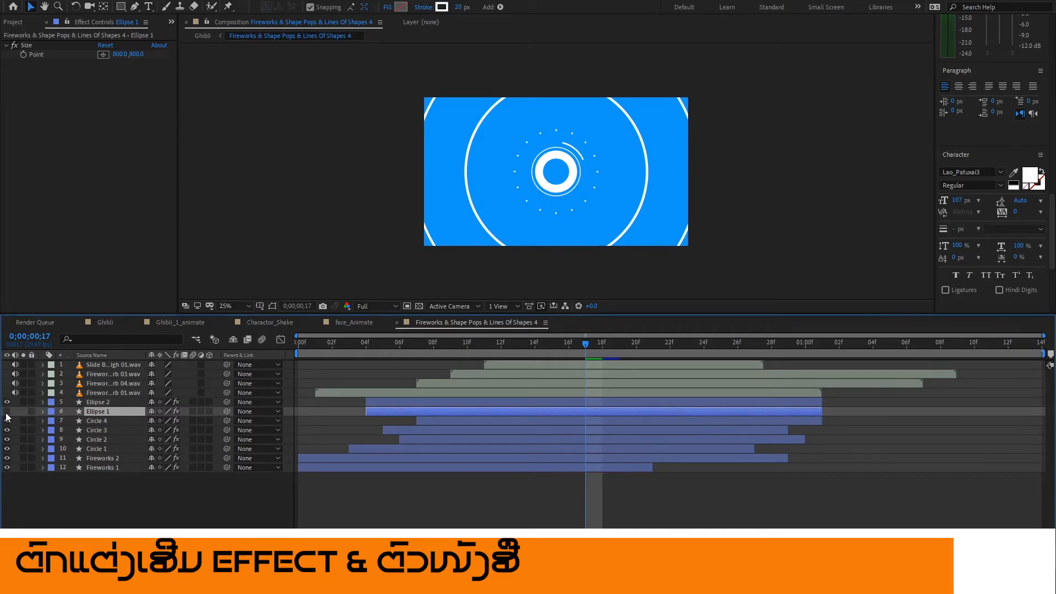
pyautogui.click(7, 422)
pyautogui.click(7, 423)
pyautogui.click(7, 421)
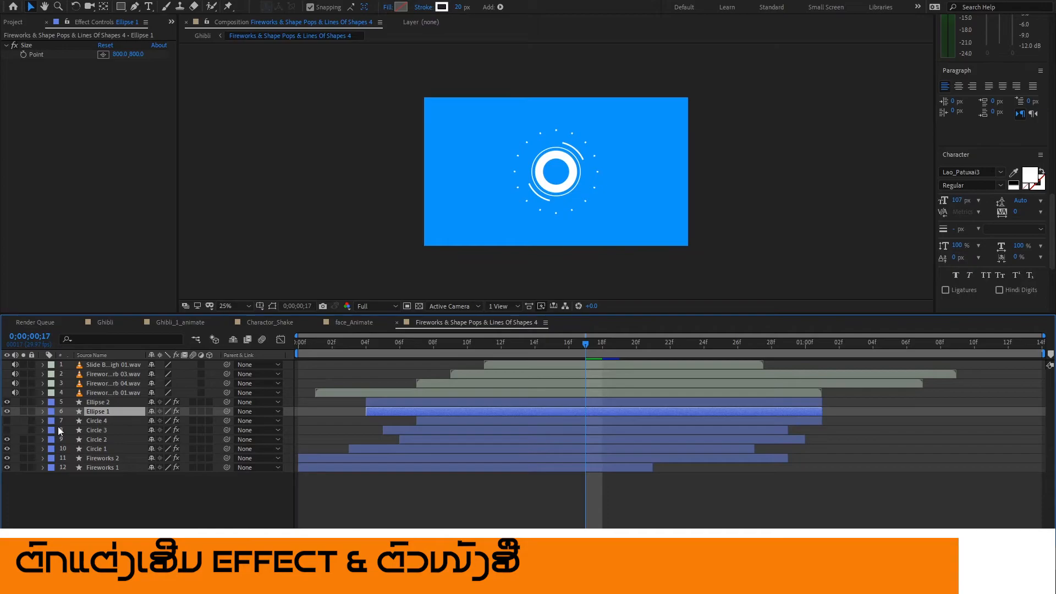
pyautogui.moveTo(510, 344); pyautogui.dragTo(500, 375)
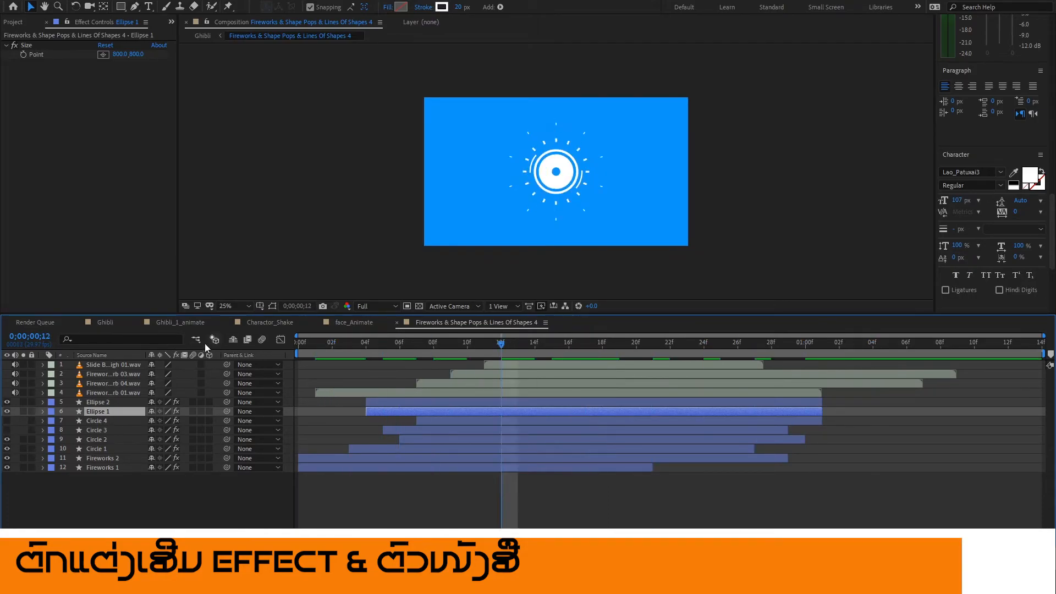
pyautogui.click(112, 323)
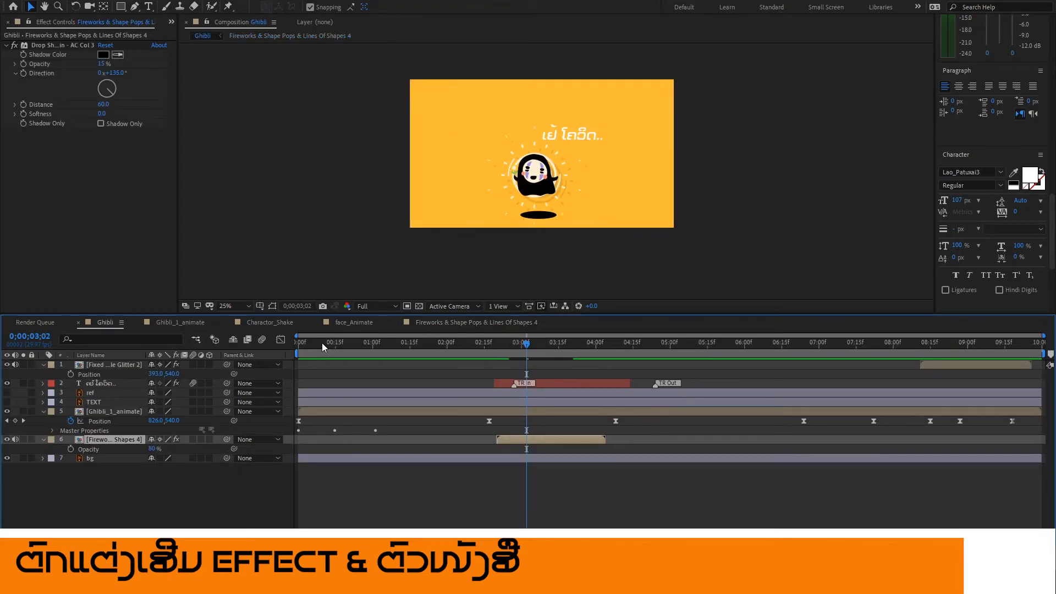
# Preview the Ghibli composition from the start and stop at 0;00;03;11 during the fireworks burst.
pyautogui.moveTo(321, 342); pyautogui.dragTo(256, 345)
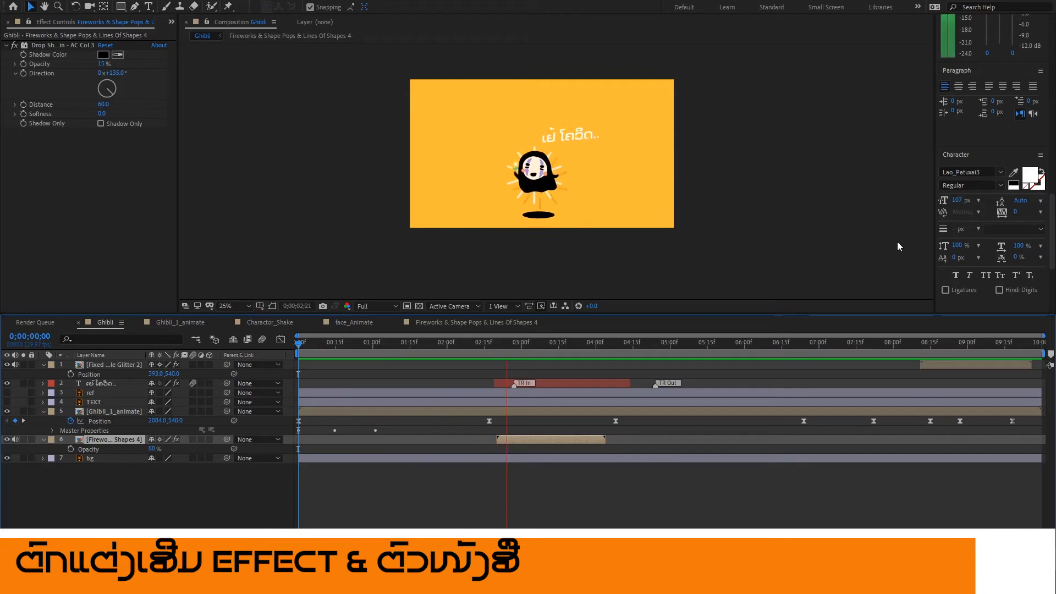
pyautogui.press('space')
pyautogui.moveTo(581, 342); pyautogui.dragTo(549, 348)
# Lock all layers except the fireworks layer and nudge the burst slightly upward to centre it behind the character.
pyautogui.scroll(3, 571, 197)
pyautogui.scroll(1, 559, 196)
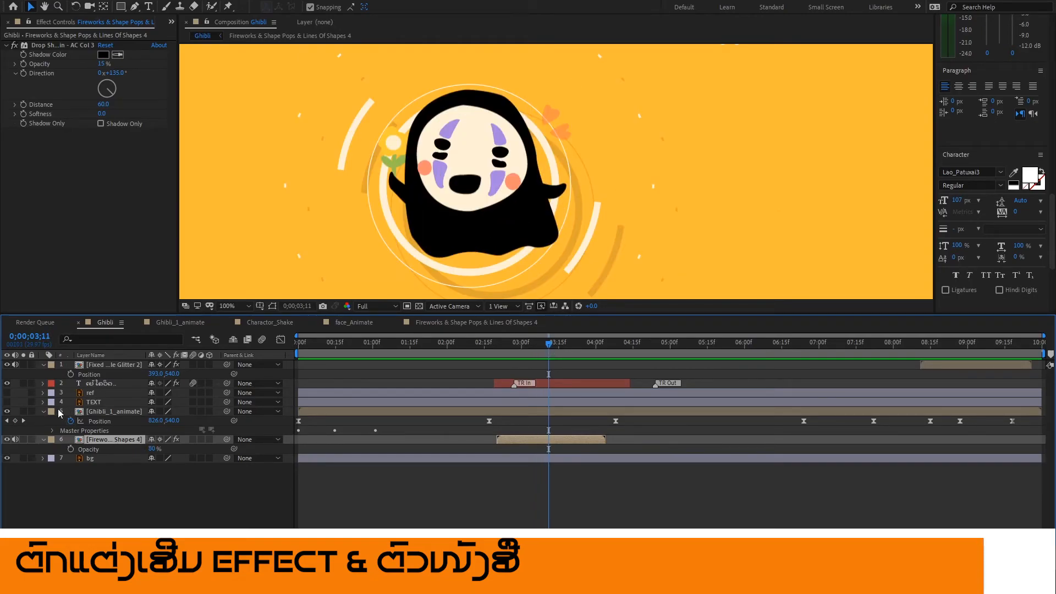
pyautogui.moveTo(664, 239); pyautogui.dragTo(661, 237)
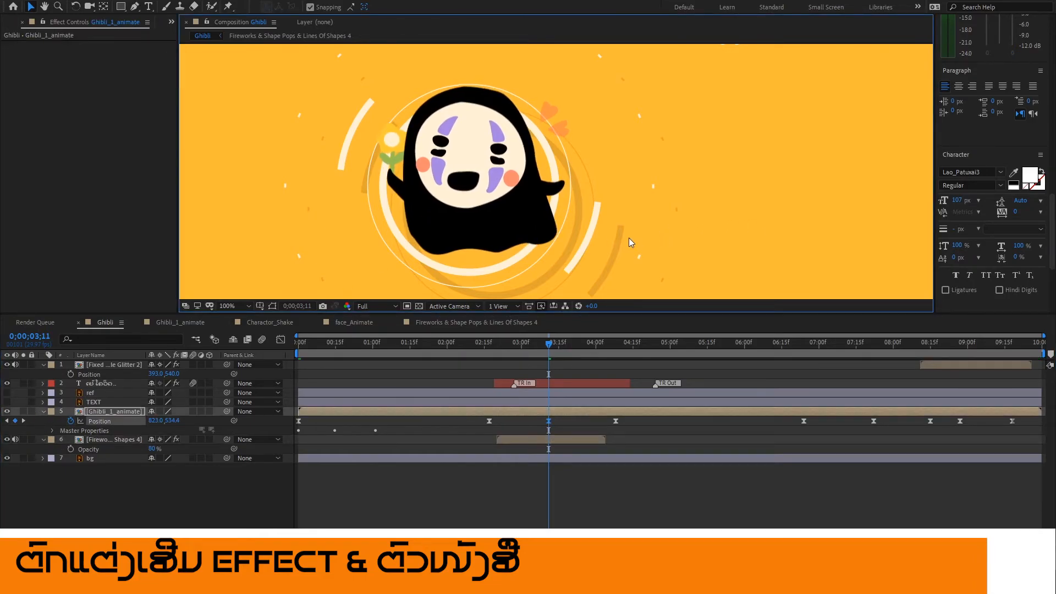
pyautogui.hotkey('ctrl', 'z')
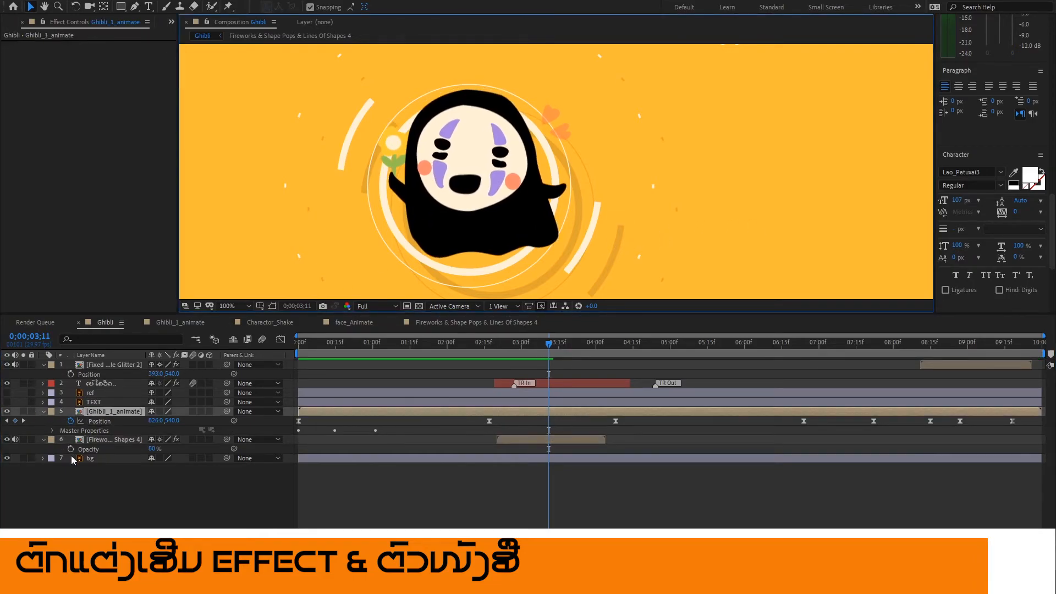
pyautogui.click(31, 414)
pyautogui.moveTo(31, 411); pyautogui.dragTo(33, 374)
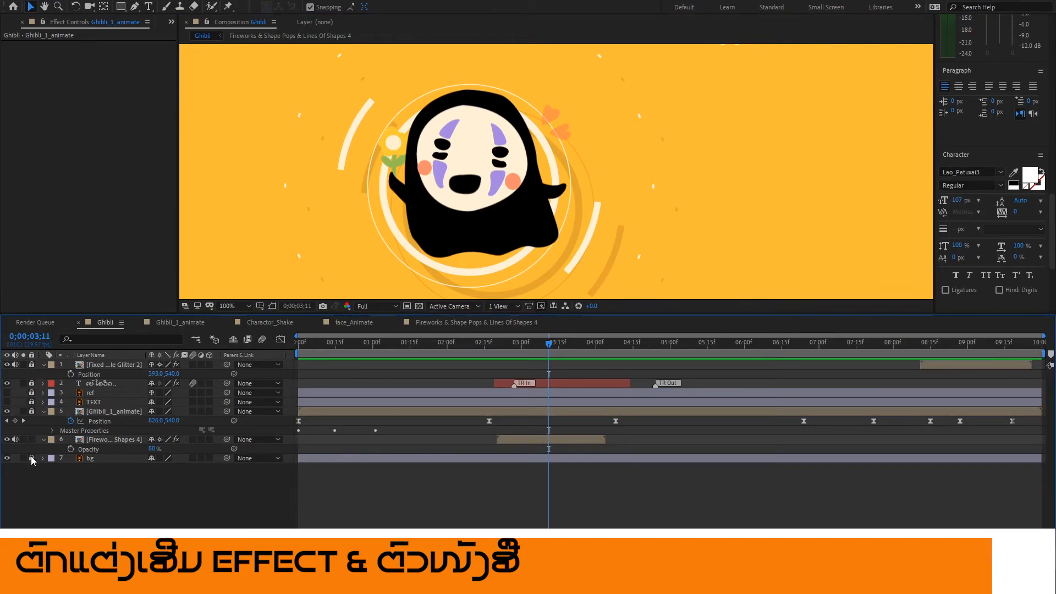
pyautogui.click(127, 439)
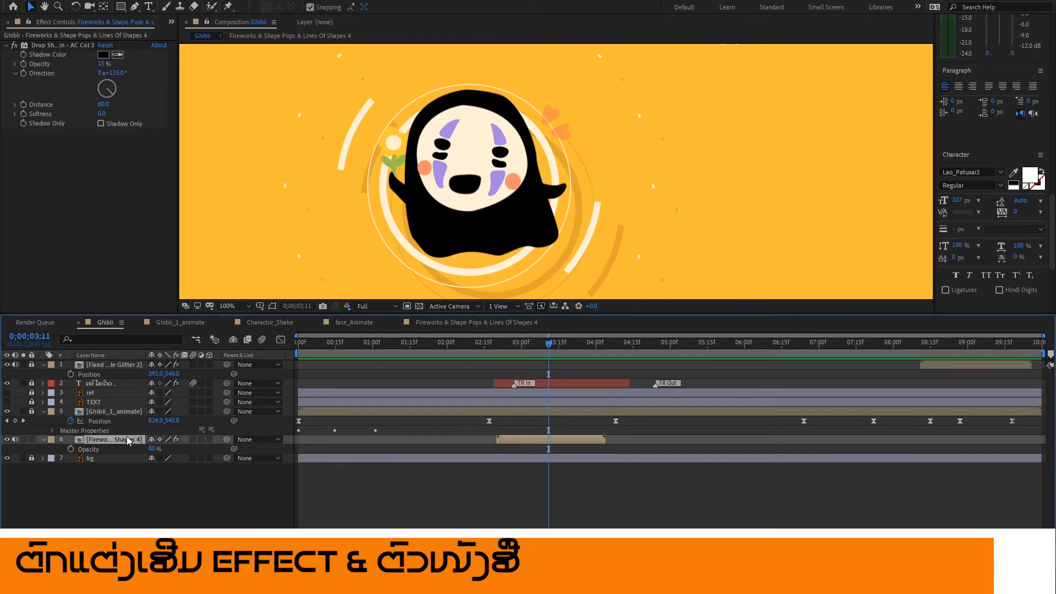
pyautogui.moveTo(575, 236); pyautogui.dragTo(577, 233)
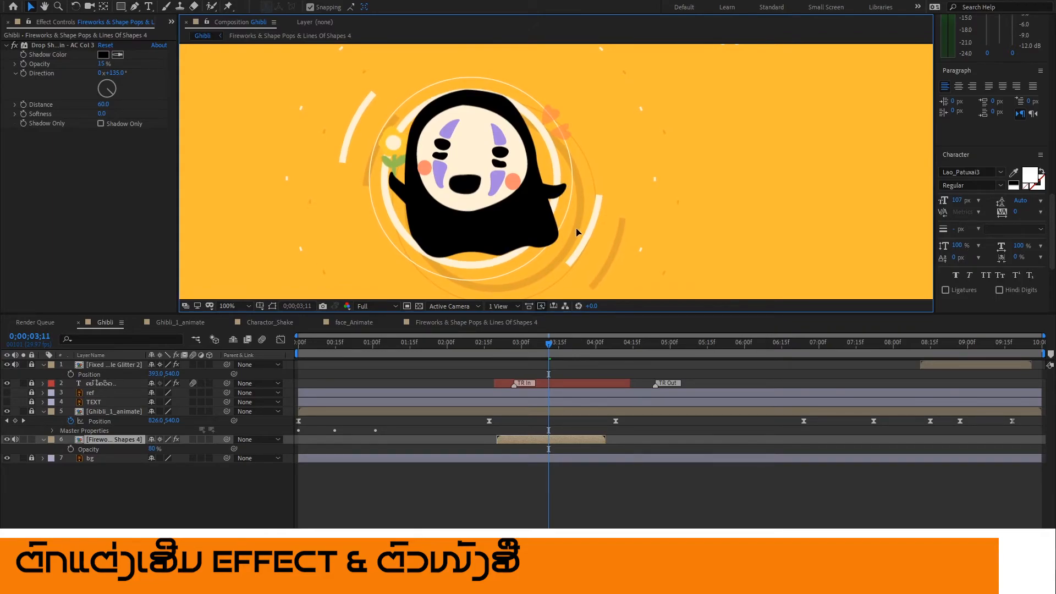
# Preview the repositioned fireworks burst from 0;00;02;03 with the whole composition in view.
pyautogui.scroll(-2, 561, 199)
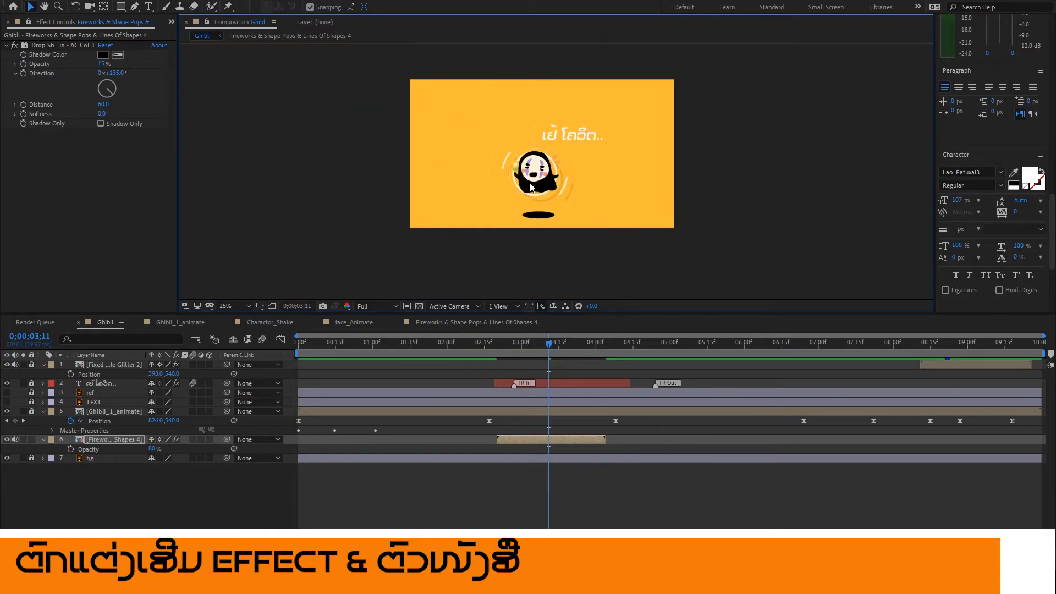
pyautogui.moveTo(532, 353); pyautogui.dragTo(459, 346)
pyautogui.press('space')
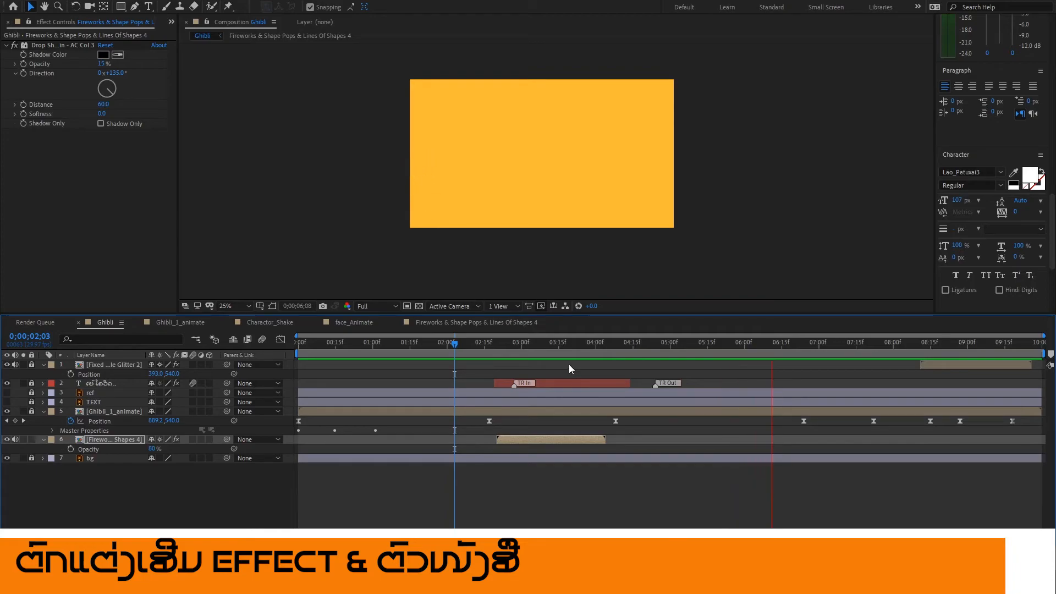
pyautogui.press('space')
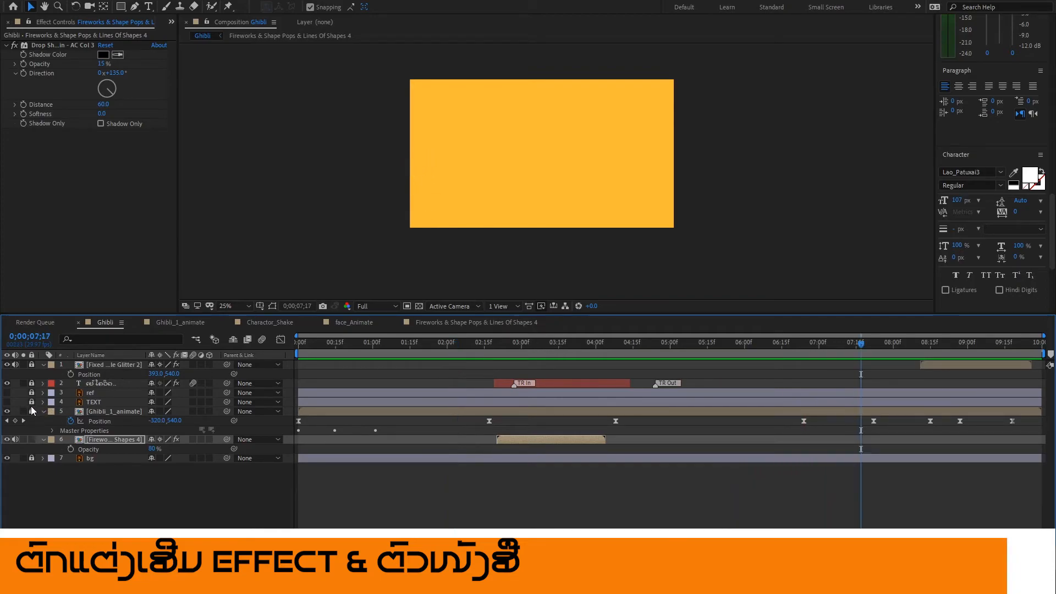
# Unlock all the layers, replay the animation and move the current time to 0;00;02;13.
pyautogui.moveTo(31, 364); pyautogui.dragTo(32, 462)
pyautogui.press('space')
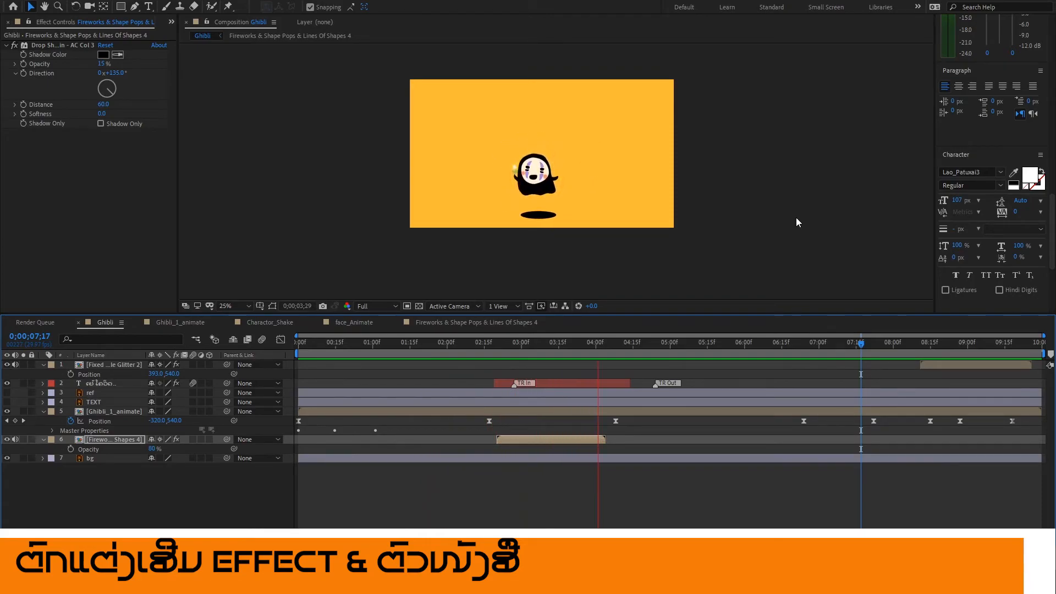
pyautogui.press('space')
pyautogui.moveTo(610, 349); pyautogui.dragTo(480, 352)
# Queue the Ghibli composition as a movie proxy render with Best Settings and the Lossless output module.
pyautogui.click(6, 2)
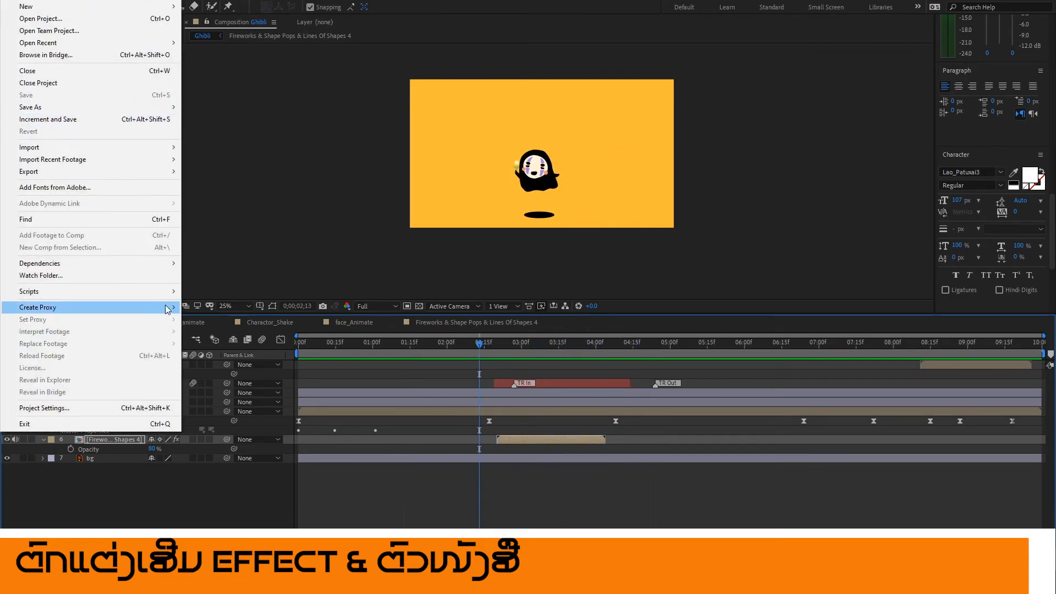
pyautogui.moveTo(133, 309)
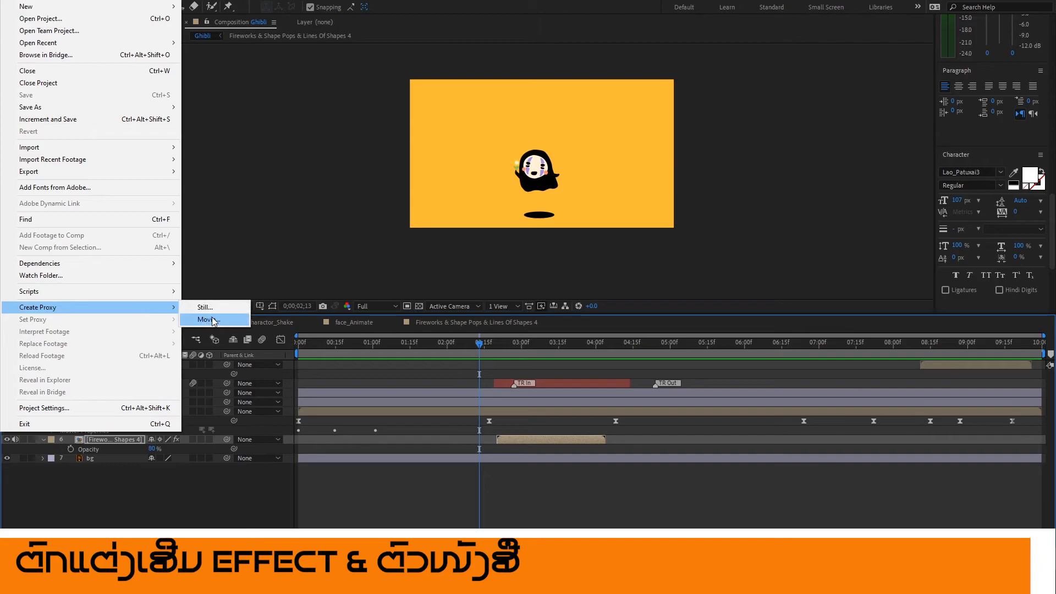
pyautogui.click(209, 319)
pyautogui.click(73, 388)
pyautogui.click(84, 396)
pyautogui.click(76, 395)
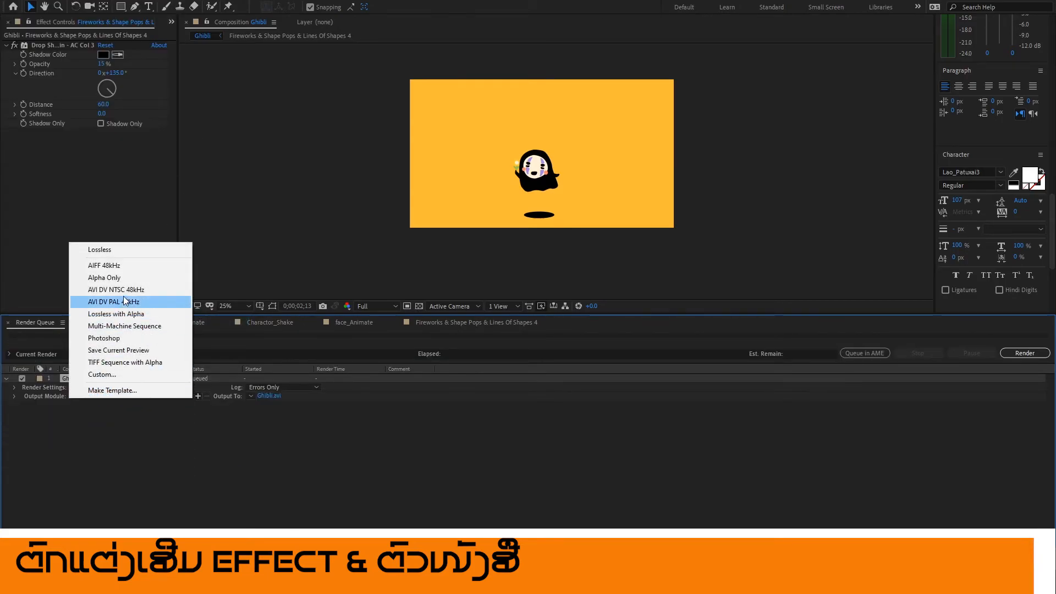
pyautogui.click(134, 252)
# Set the render output to Ghibli.avi in the reference folder on the Desktop and start rendering.
pyautogui.click(269, 396)
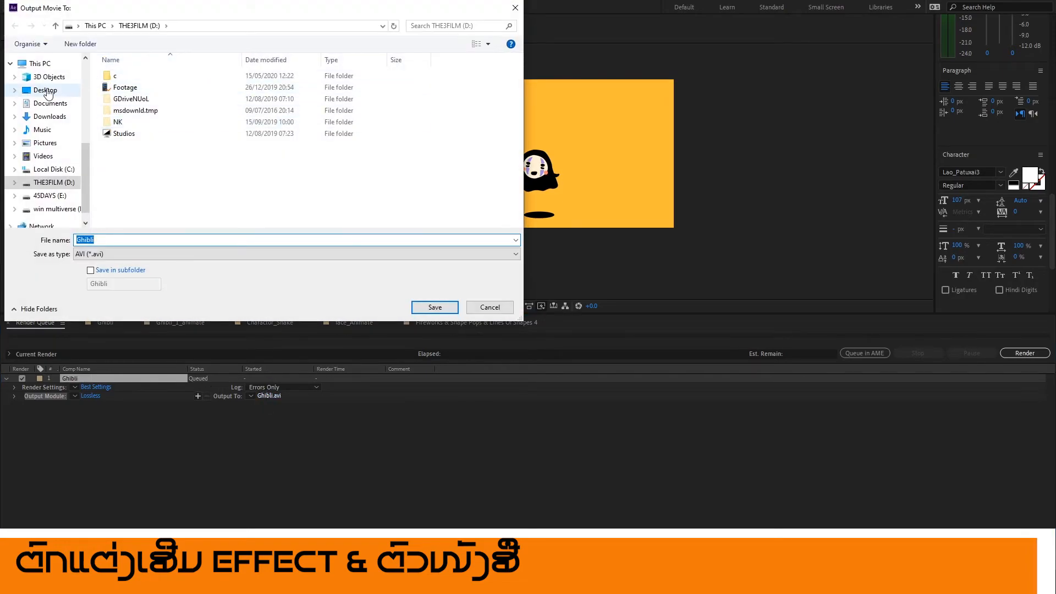
pyautogui.click(47, 91)
pyautogui.doubleClick(190, 165)
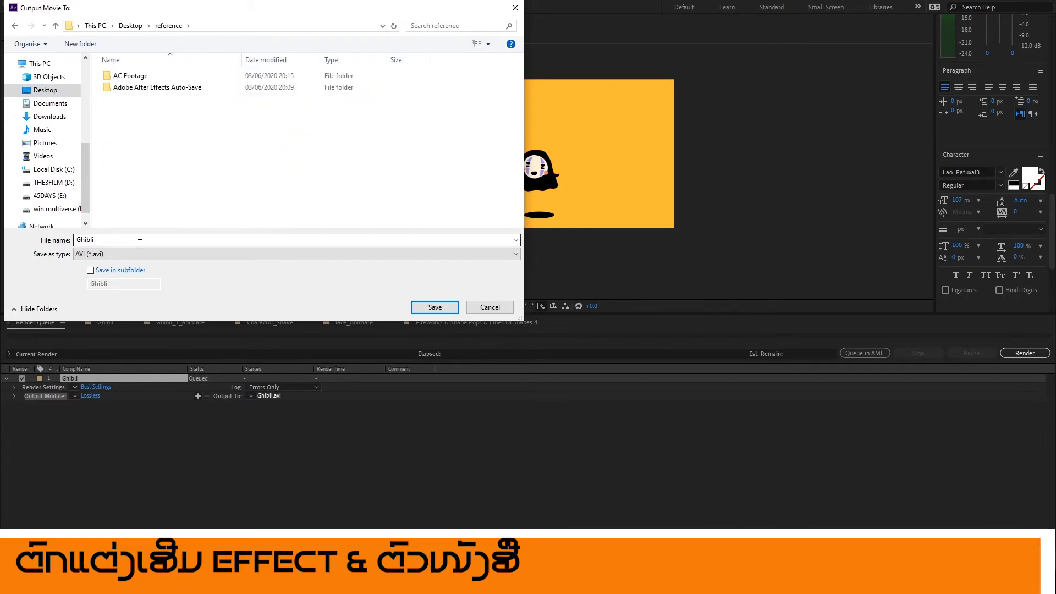
pyautogui.click(434, 307)
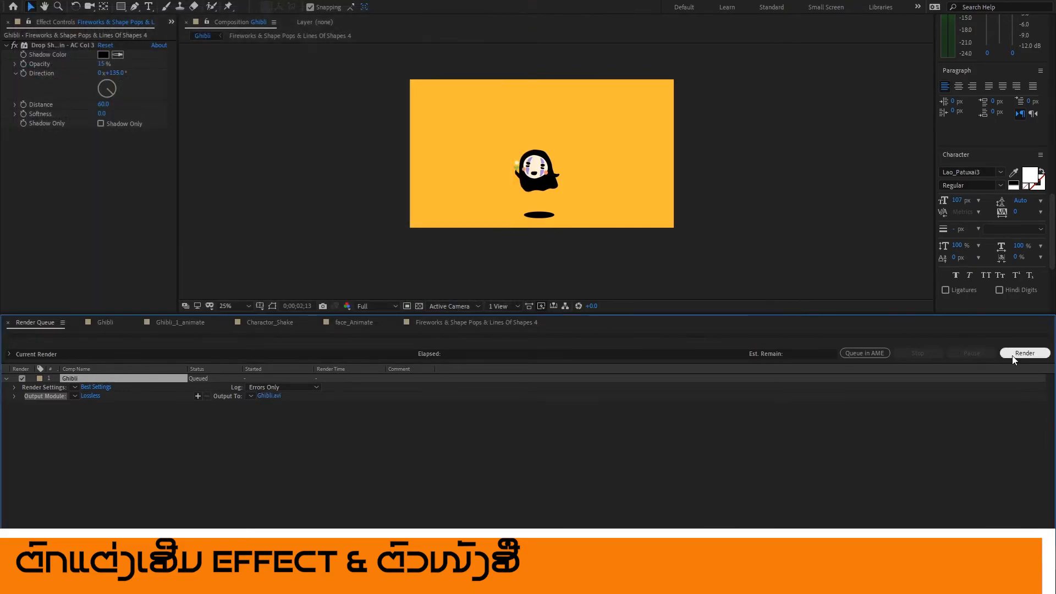
pyautogui.click(1027, 356)
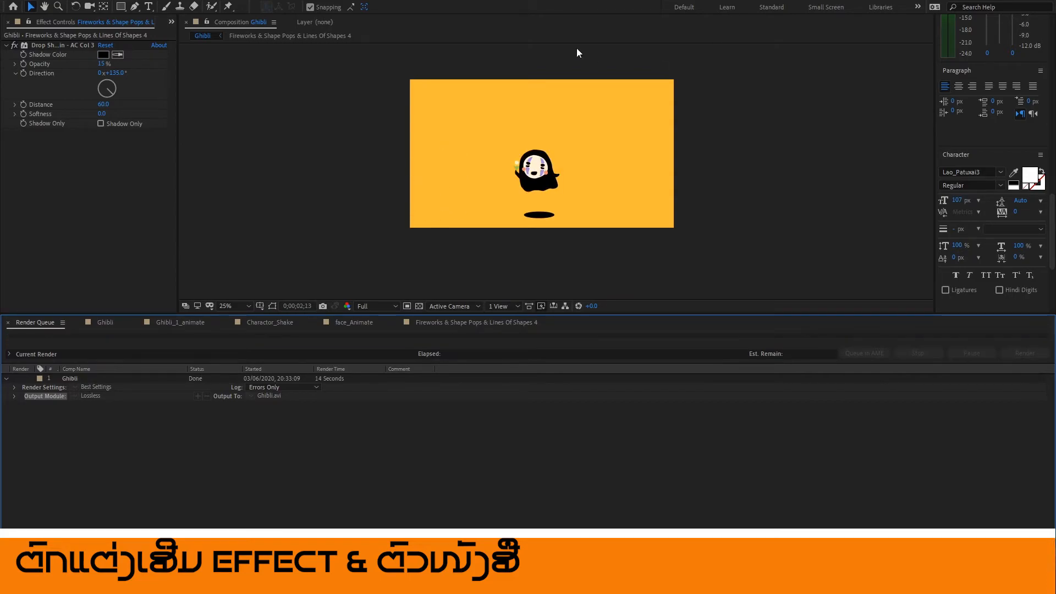
# Save the project, then switch to File Explorer and select the rendered Ghibli video in the reference folder.
pyautogui.click(7, 2)
pyautogui.click(55, 95)
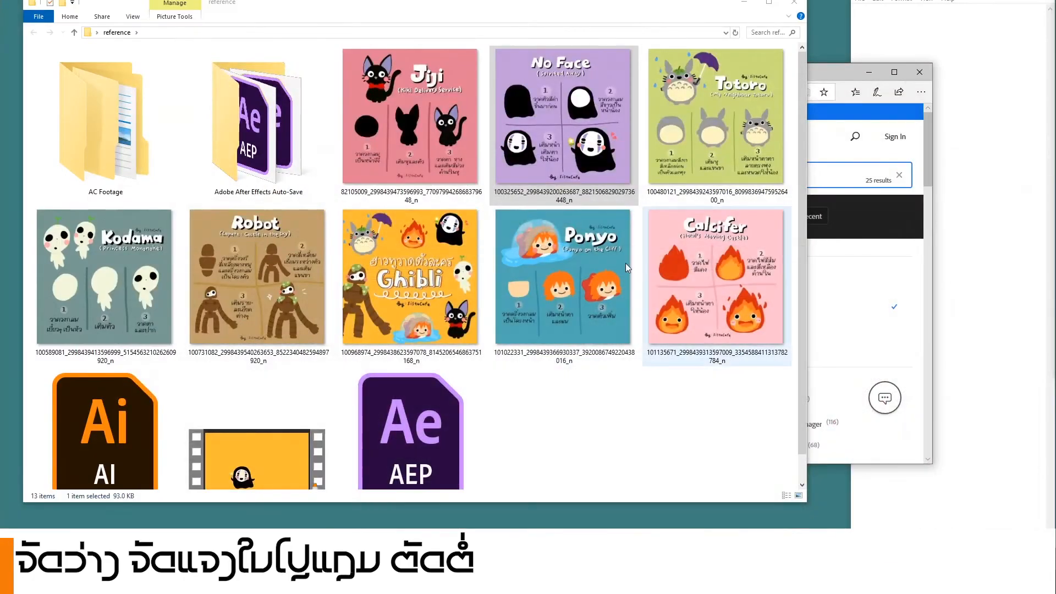
pyautogui.click(556, 446)
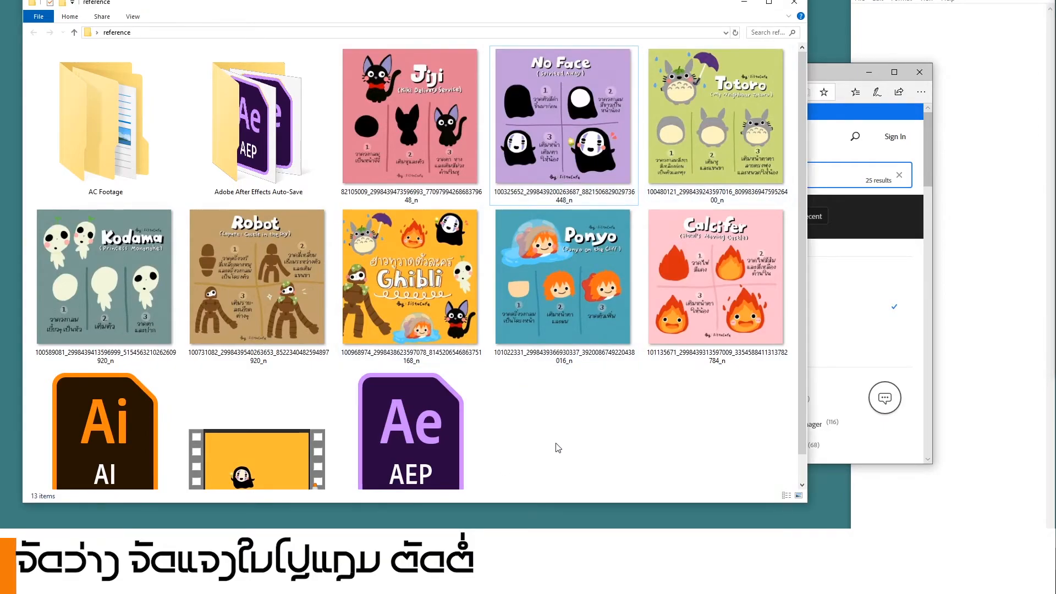
pyautogui.scroll(-1, 561, 444)
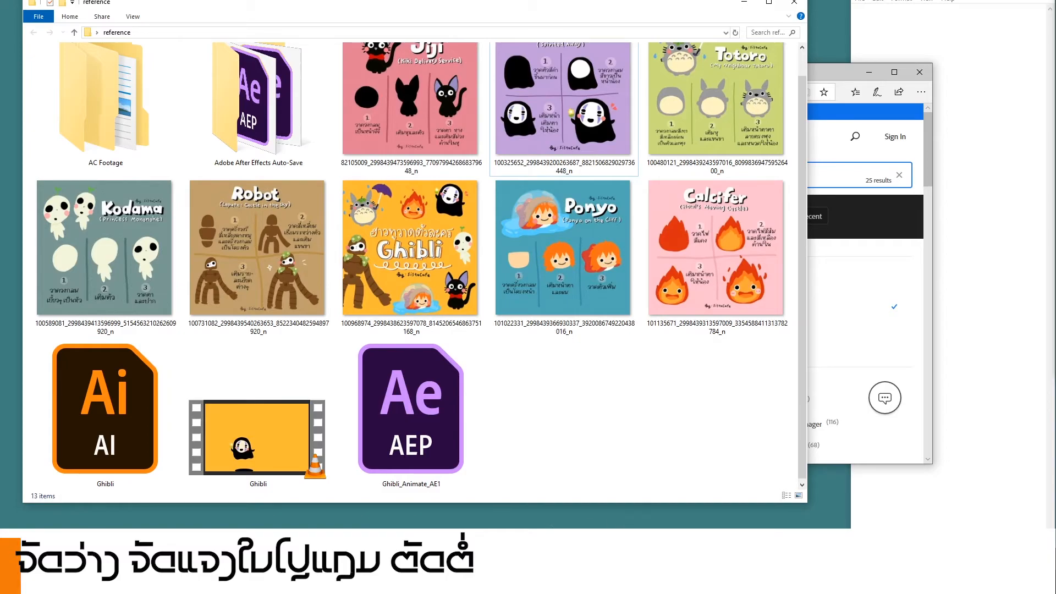
pyautogui.click(266, 454)
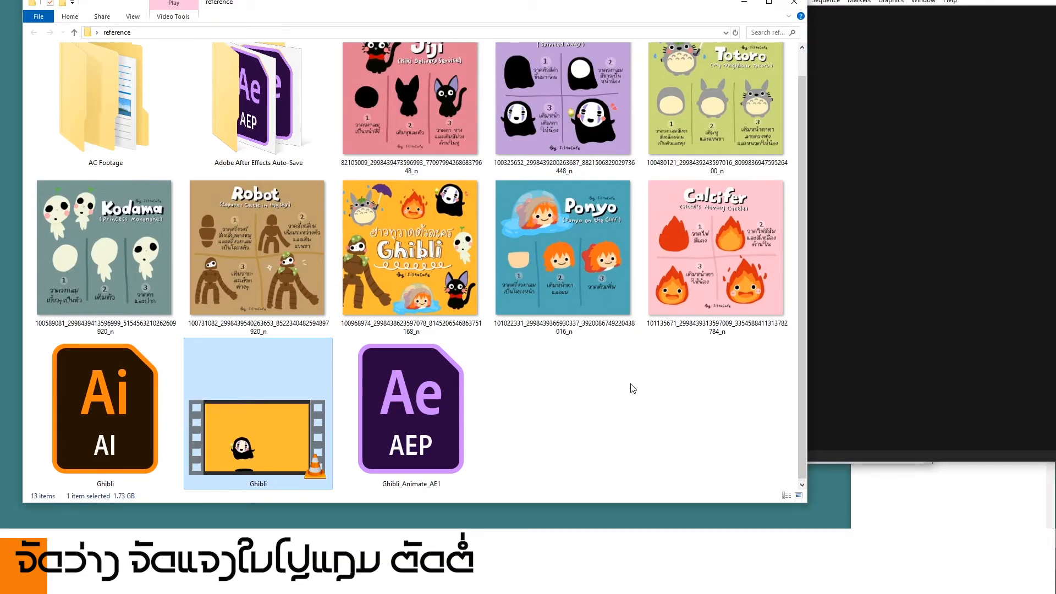
# Create a Premiere Pro project named Ghibli_ in the reference folder and import Ghibli.avi after checking its file properties.
pyautogui.click(761, 2)
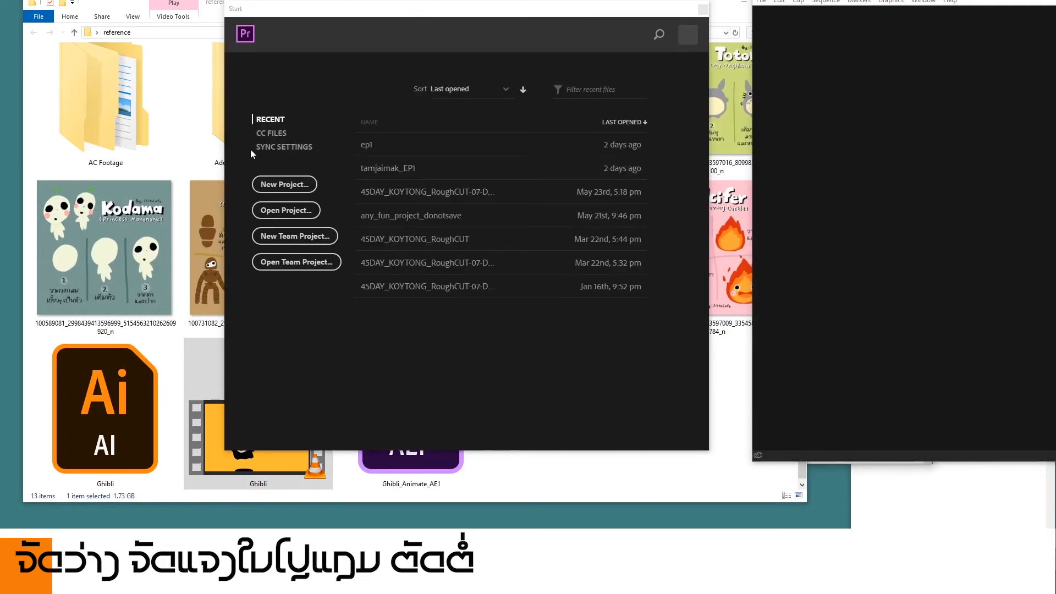
pyautogui.click(276, 187)
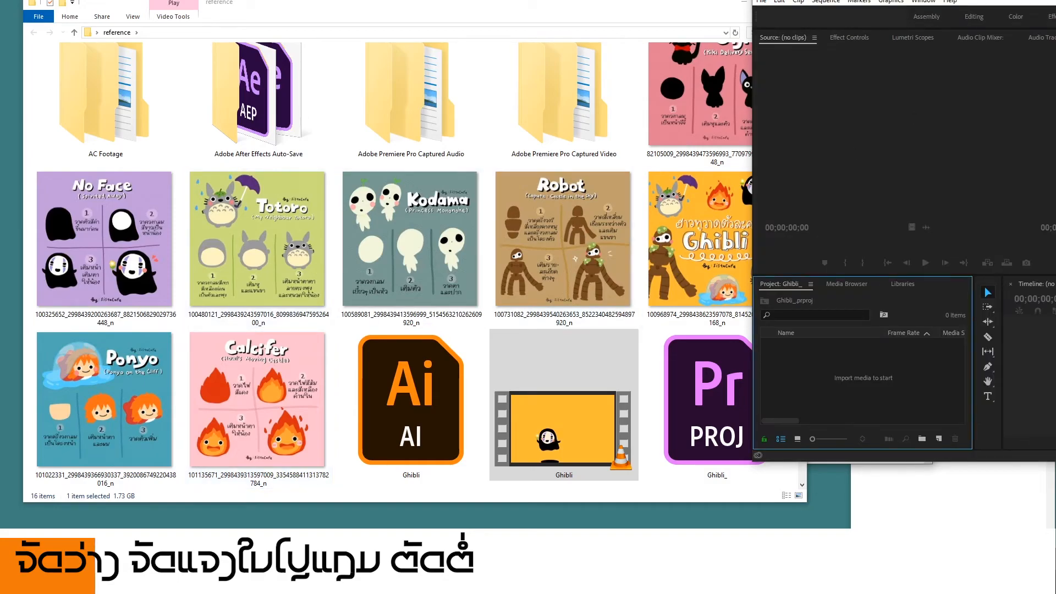
pyautogui.hotkey('alt', 'Tab')
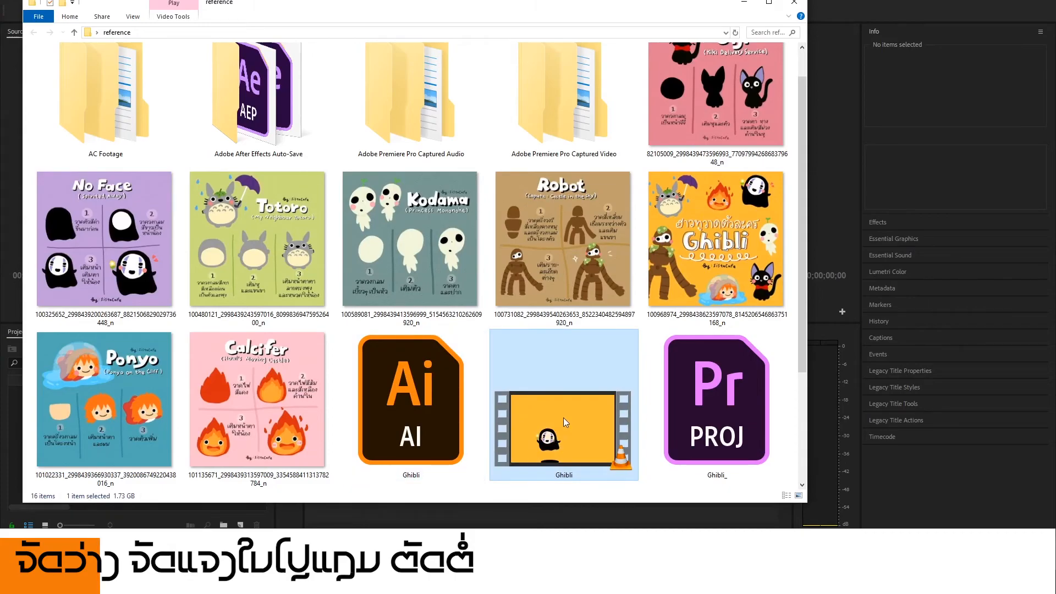
pyautogui.hotkey('alt', 'Return')
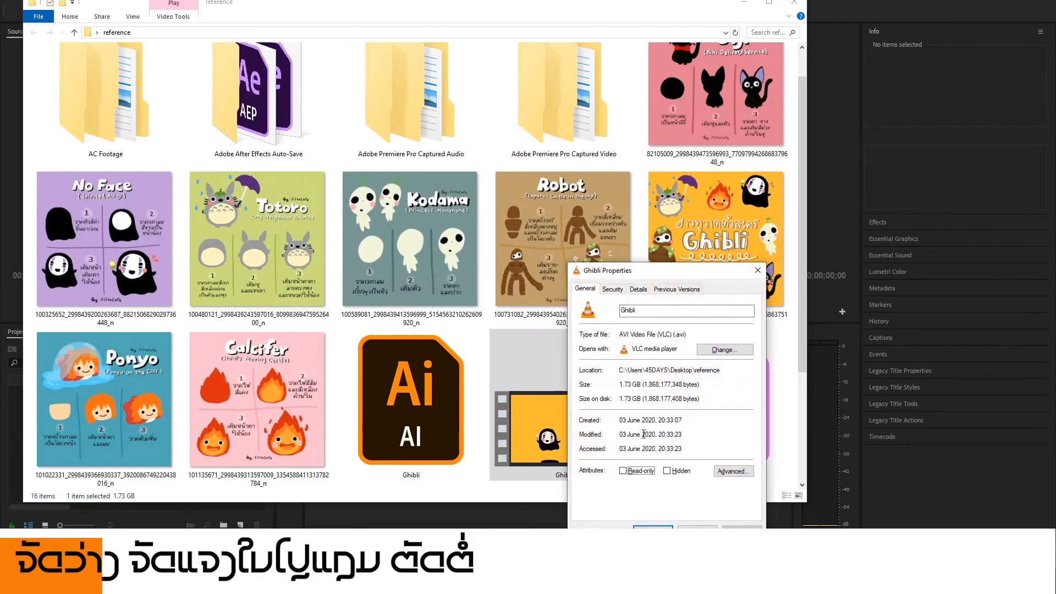
pyautogui.click(688, 527)
pyautogui.moveTo(588, 432); pyautogui.dragTo(123, 448)
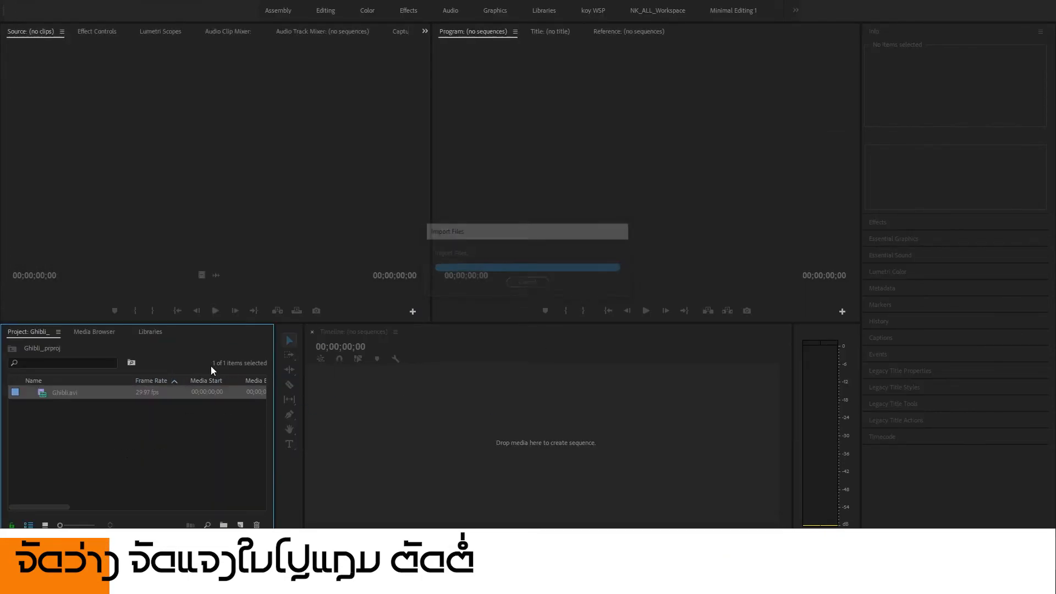
# Create a new sequence from the imported Ghibli.avi clip and move the playhead to its start.
pyautogui.click(11, 3)
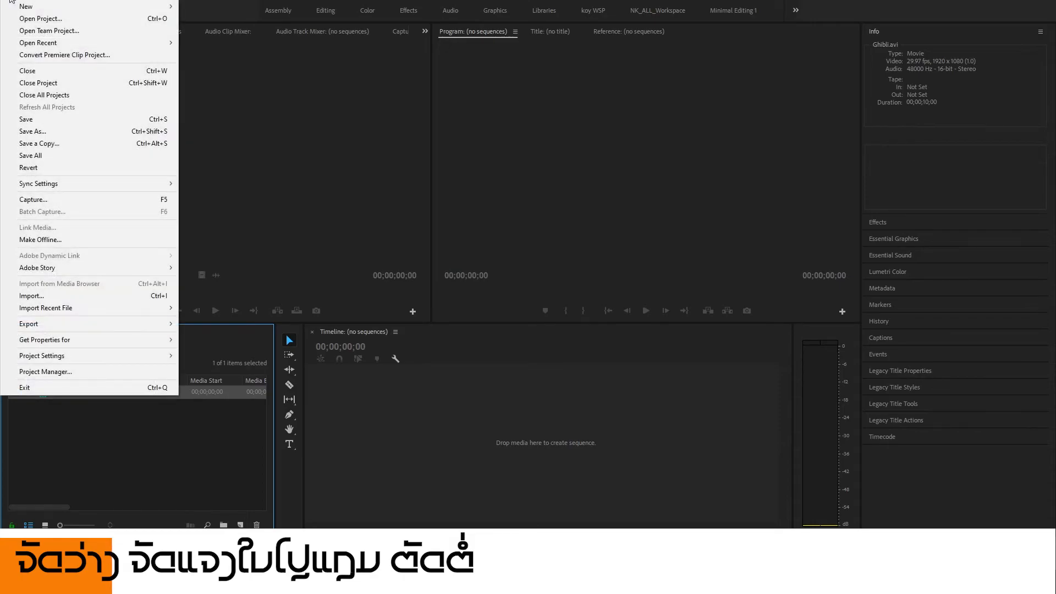
pyautogui.click(111, 422)
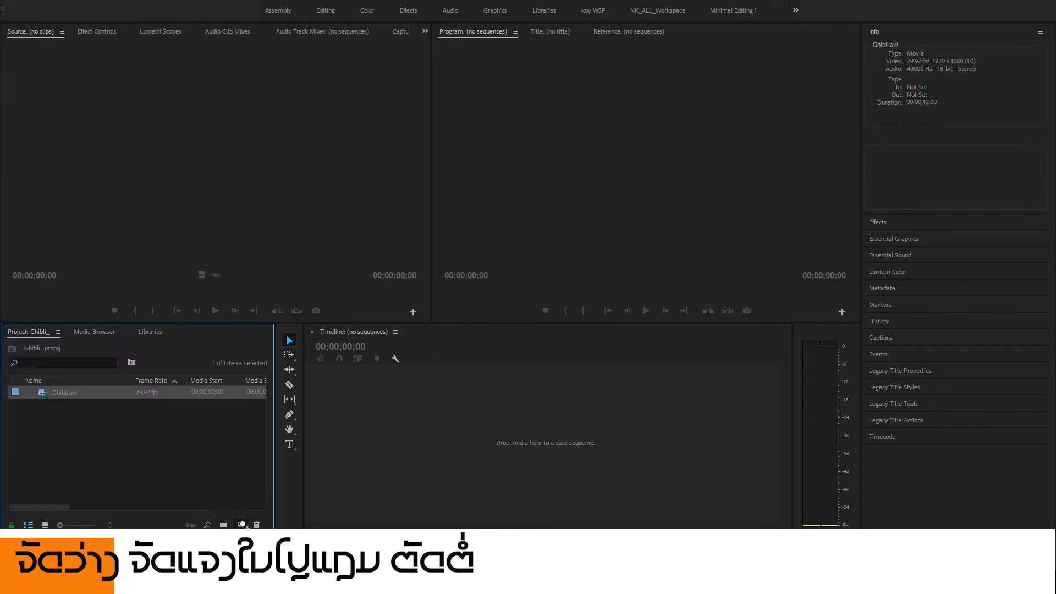
pyautogui.moveTo(247, 520); pyautogui.dragTo(242, 523)
pyautogui.moveTo(469, 355); pyautogui.dragTo(432, 359)
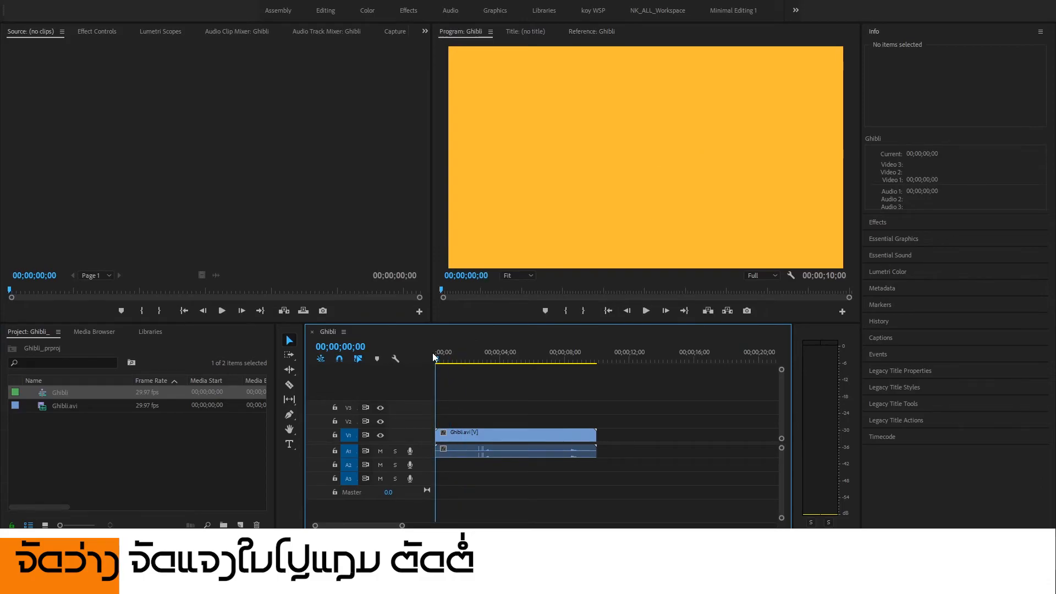
# Open the export settings for the Ghibli sequence and set the output to Ghibli.mp4 in the Desktop's reference folder.
pyautogui.hotkey('ctrl', 'm')
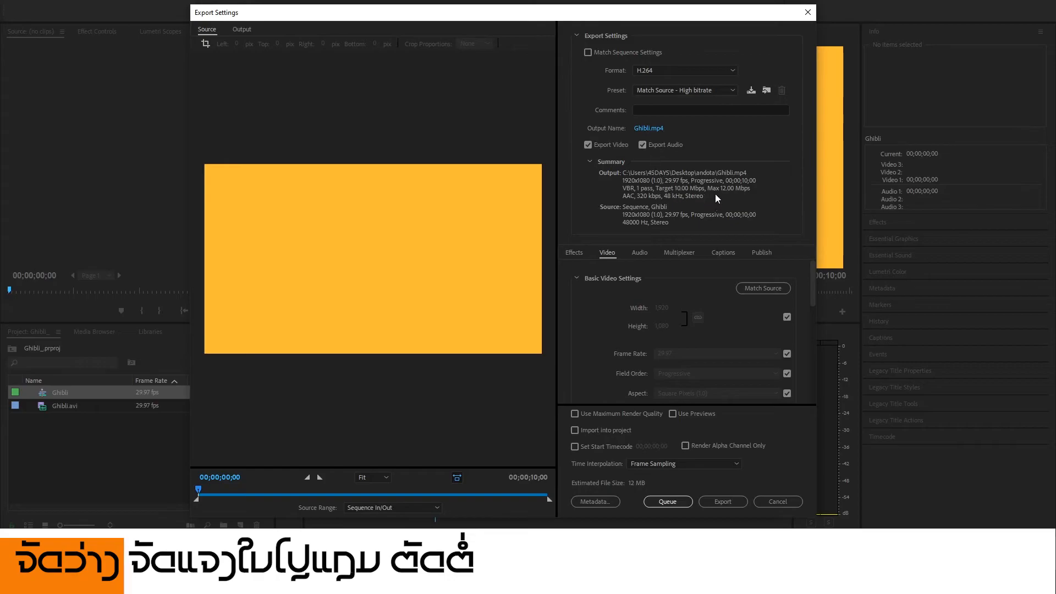
pyautogui.click(653, 127)
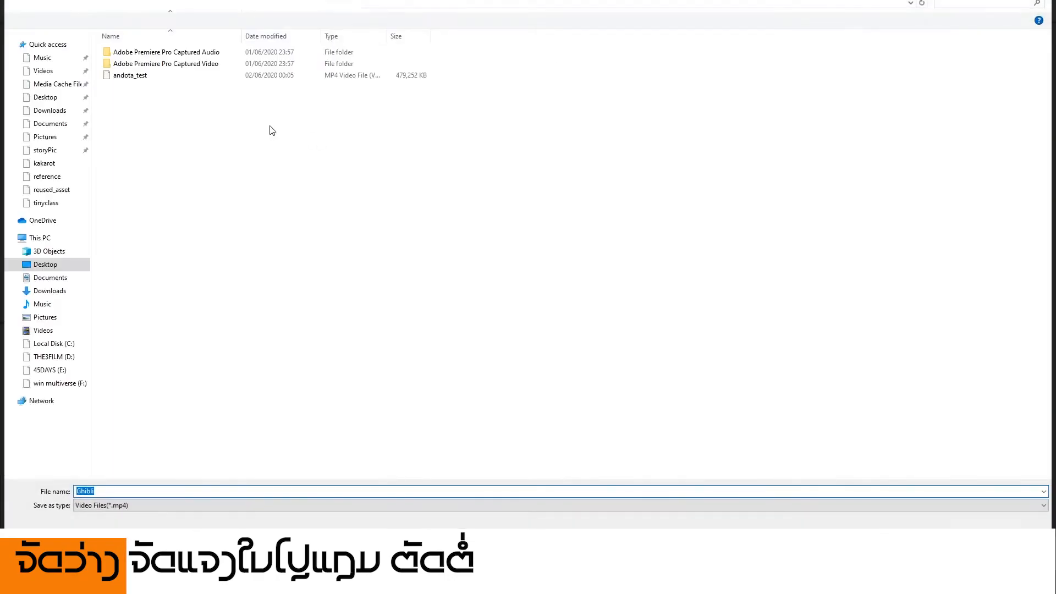
pyautogui.click(45, 97)
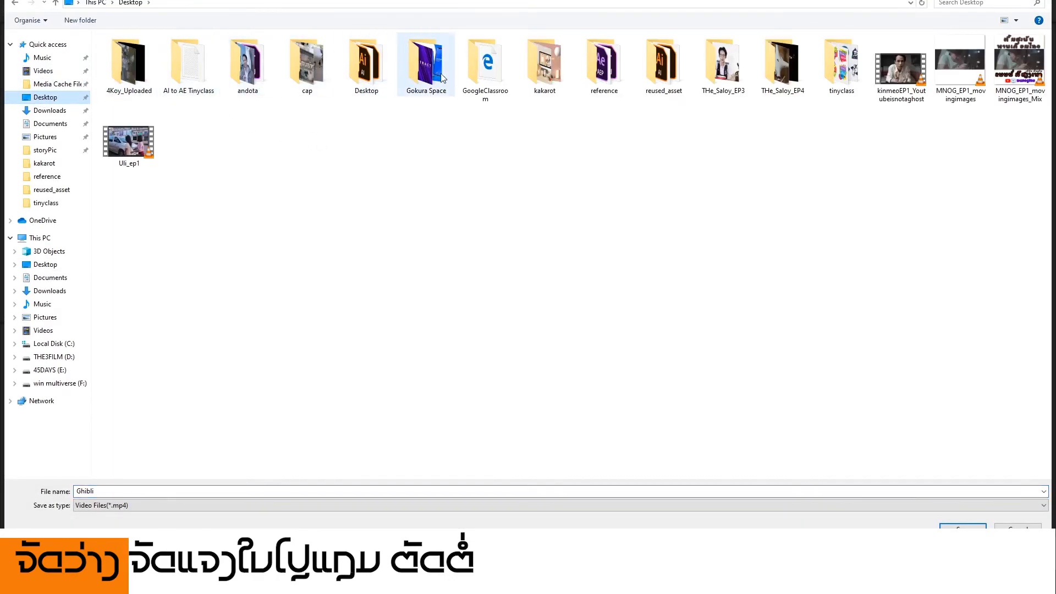
pyautogui.doubleClick(614, 72)
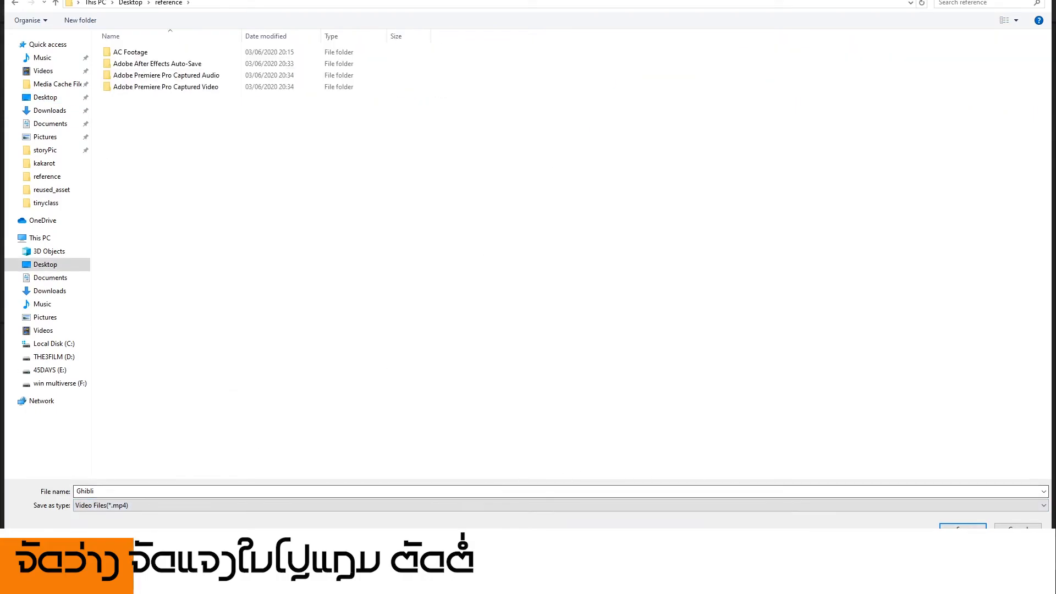
pyautogui.press('Return')
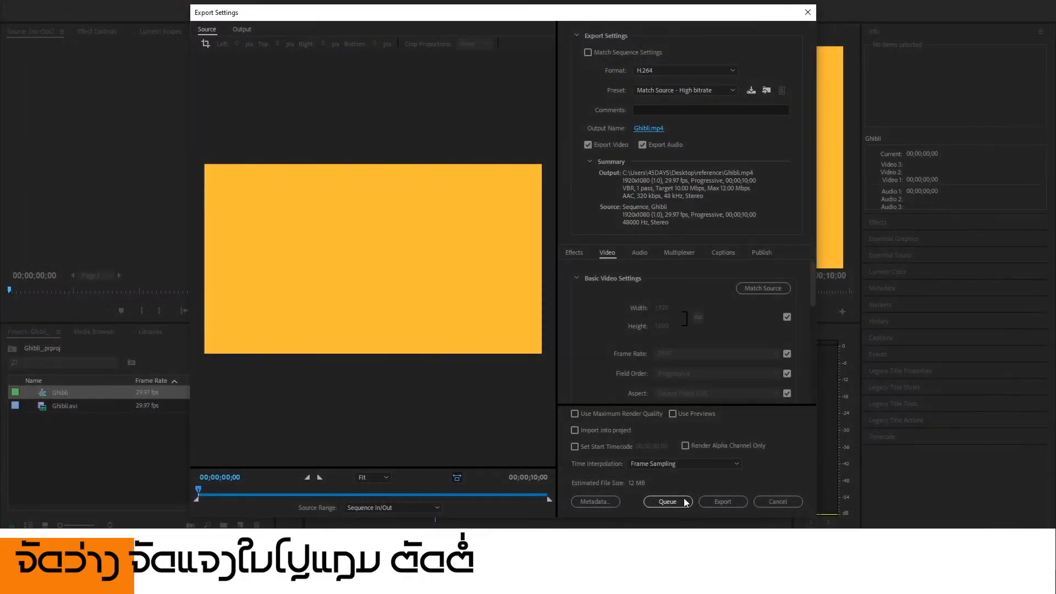
# Export the Ghibli sequence as an H.264 MP4 and select the sequence in the project.
pyautogui.click(724, 502)
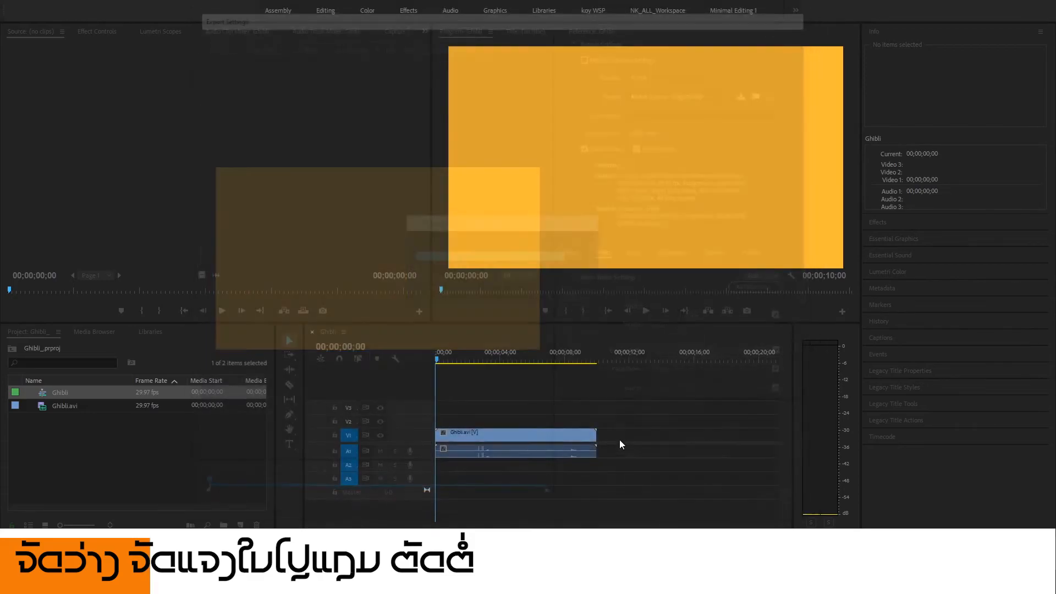
pyautogui.click(72, 420)
pyautogui.click(65, 394)
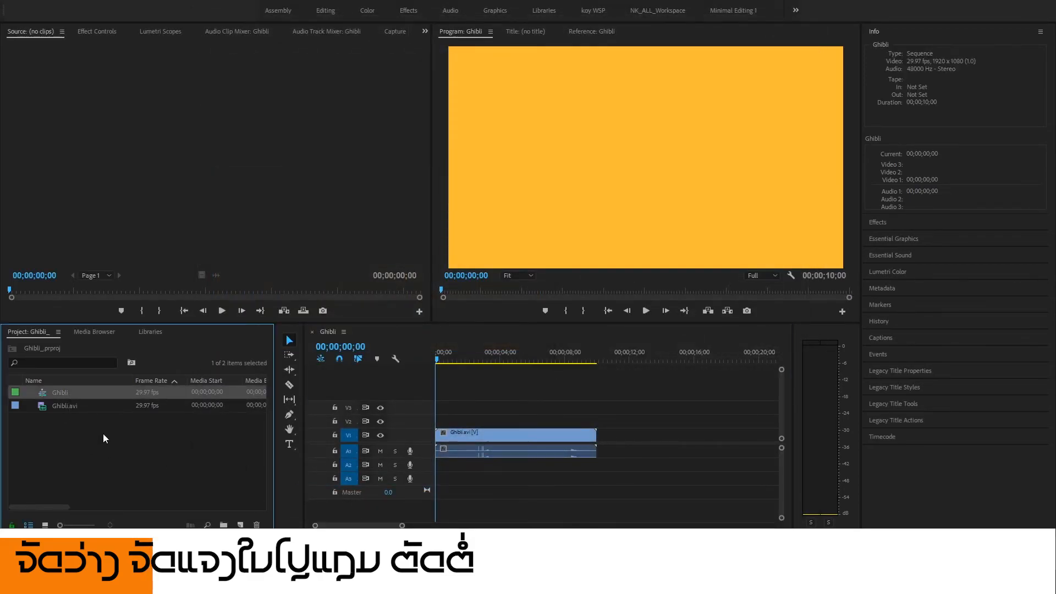
# Bring the exported Ghibli MP4 from the reference folder in File Explorer onto V1 in Premiere Pro, overwriting the Ghibli.avi clip.
pyautogui.hotkey('alt', 'Tab')
pyautogui.scroll(-3, 649, 377)
pyautogui.click(692, 293)
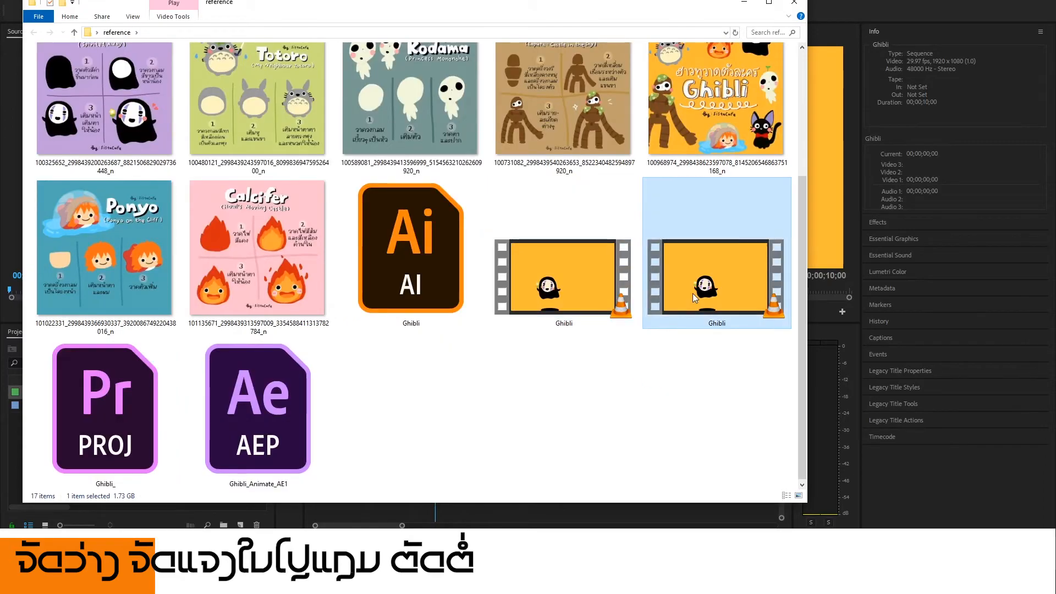
pyautogui.click(669, 381)
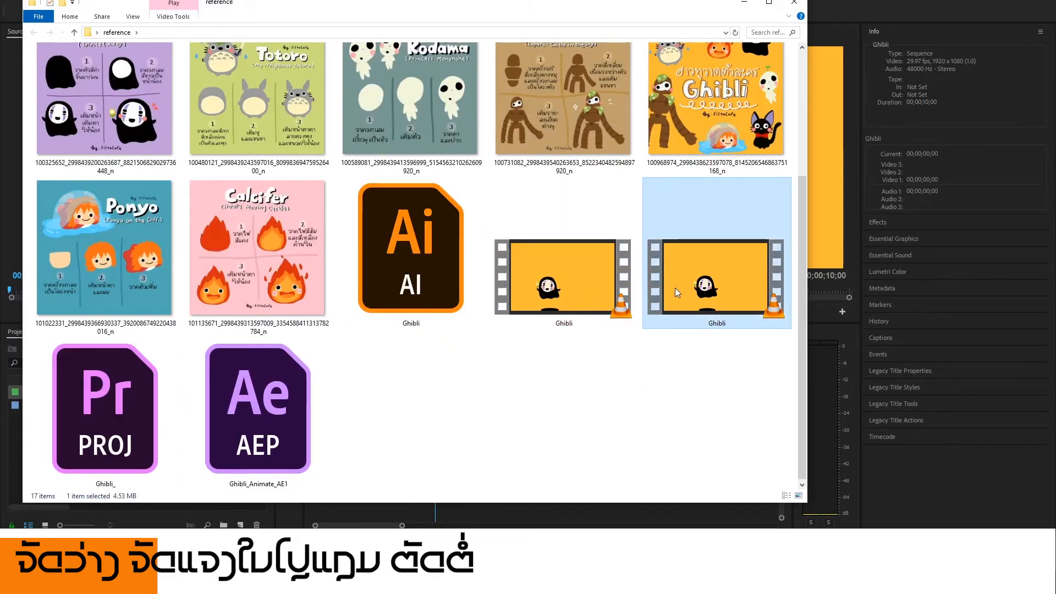
pyautogui.click(707, 293)
pyautogui.moveTo(707, 293); pyautogui.dragTo(495, 444)
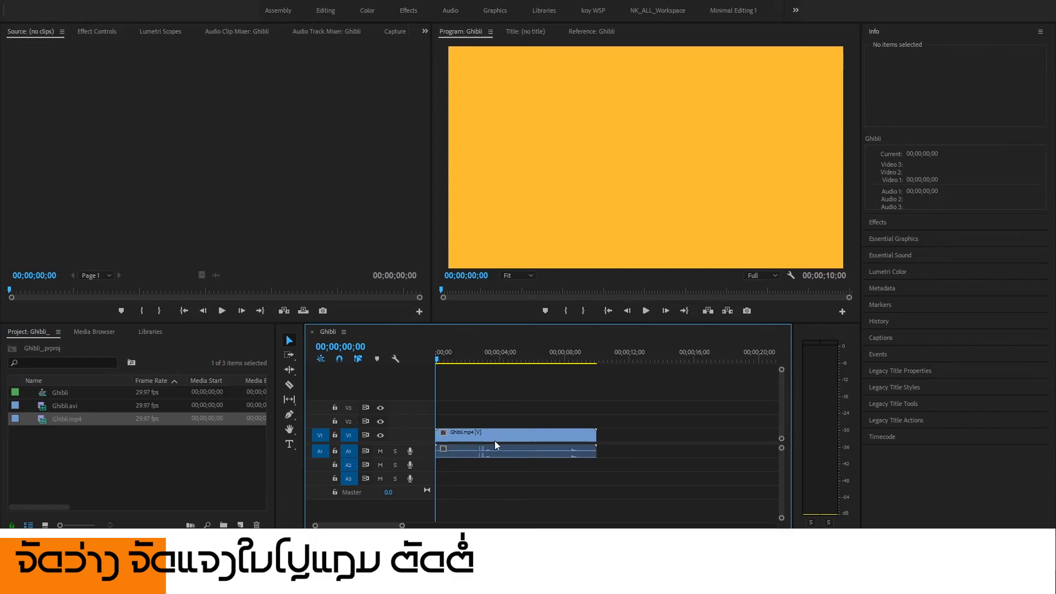
# Delete Ghibli.avi from the Premiere Pro project and save the project.
pyautogui.click(75, 408)
pyautogui.press('Delete')
pyautogui.hotkey('ctrl', 's')
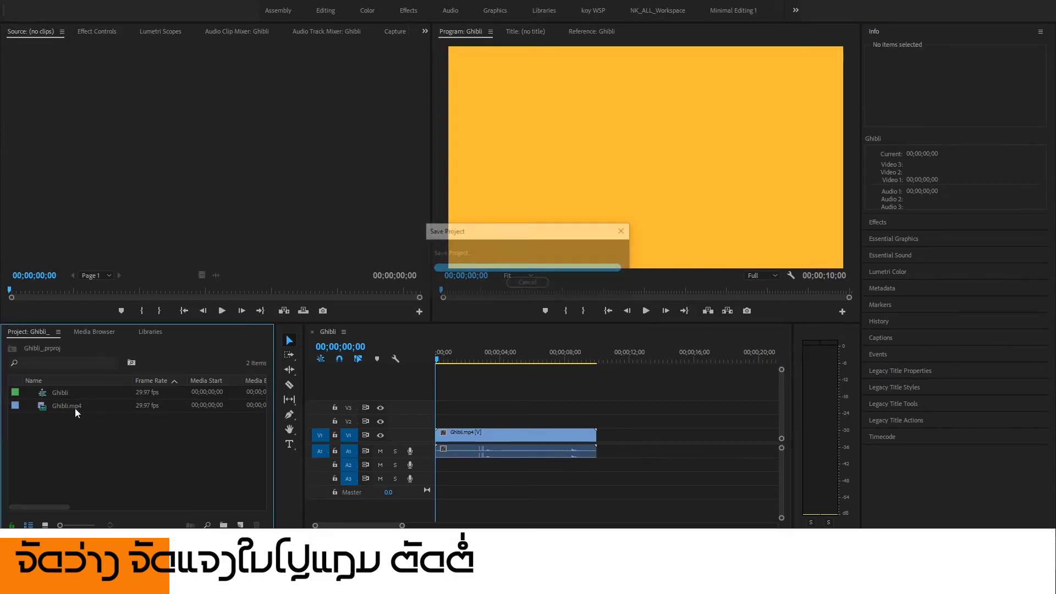
# Permanently delete the Ghibli AVI file from the reference folder, then return to Premiere Pro and play the sequence with the MP4 clip.
pyautogui.hotkey('alt', 'Tab')
pyautogui.click(567, 303)
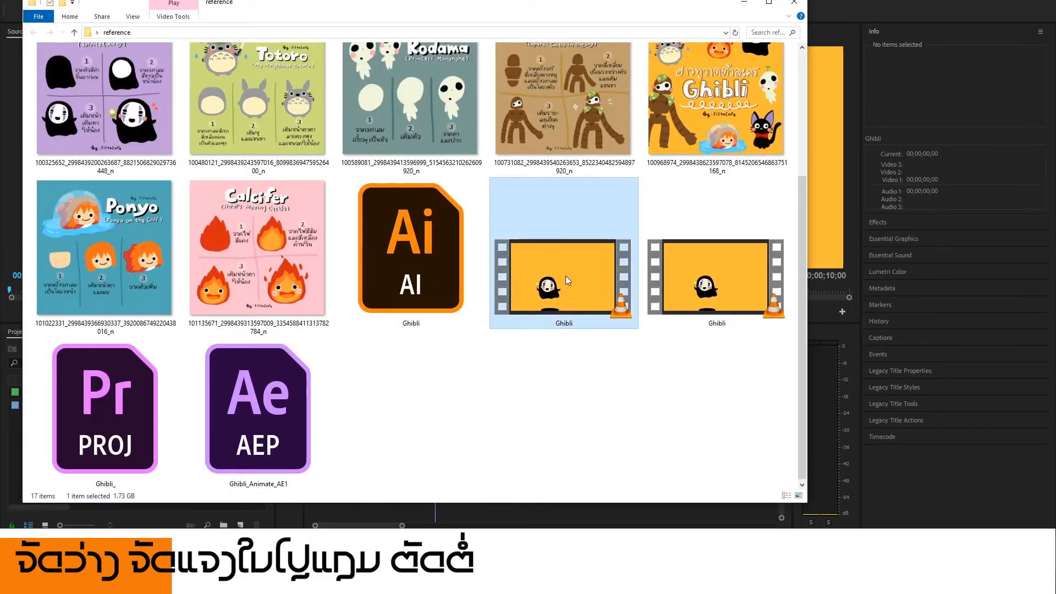
pyautogui.hotkey('shift', 'Delete')
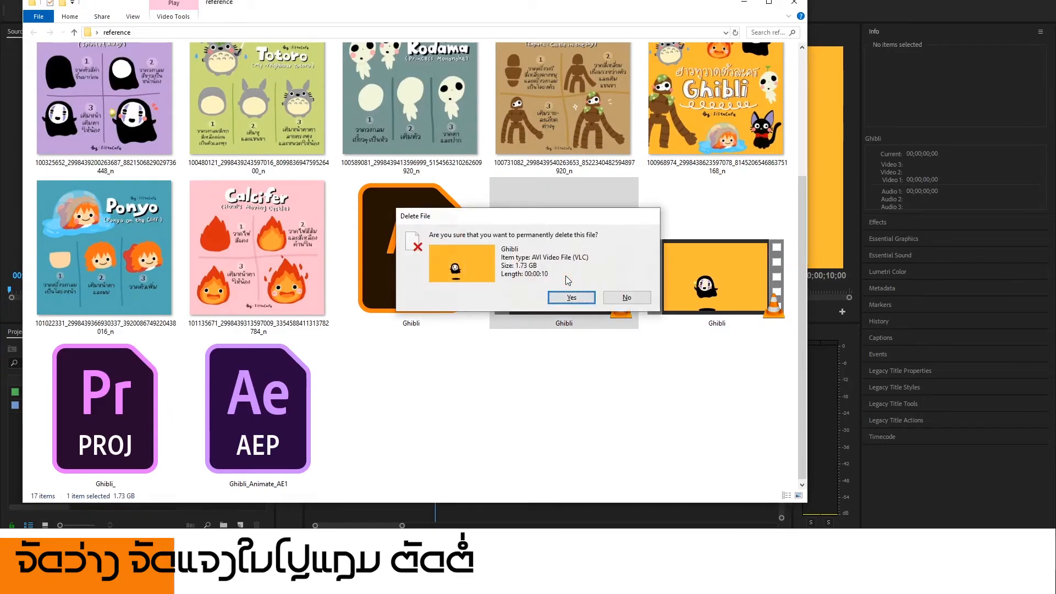
pyautogui.click(571, 297)
pyautogui.hotkey('alt', 'Tab')
pyautogui.press('space')
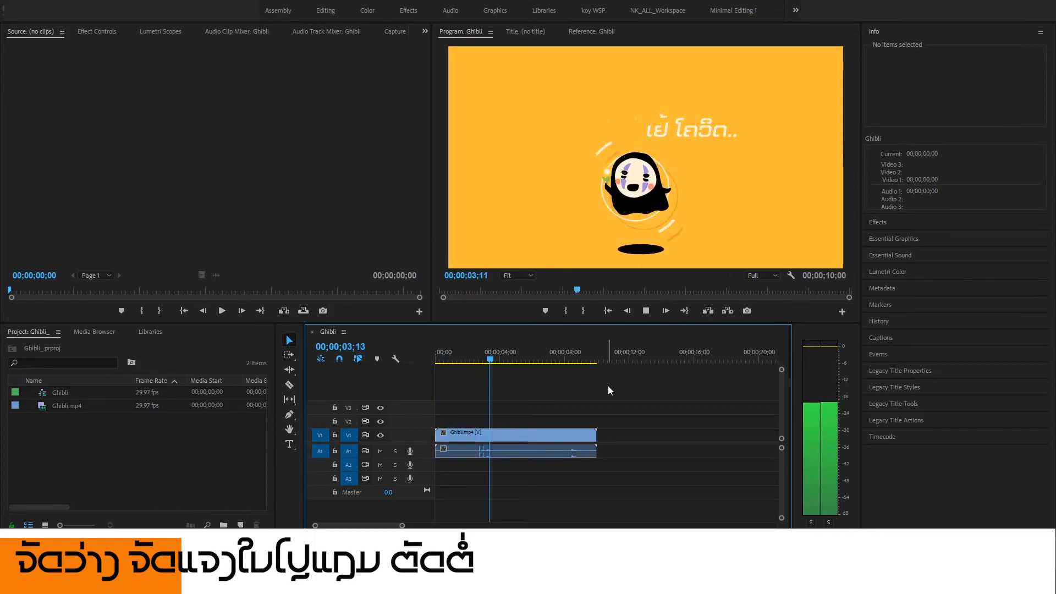
pyautogui.press('space')
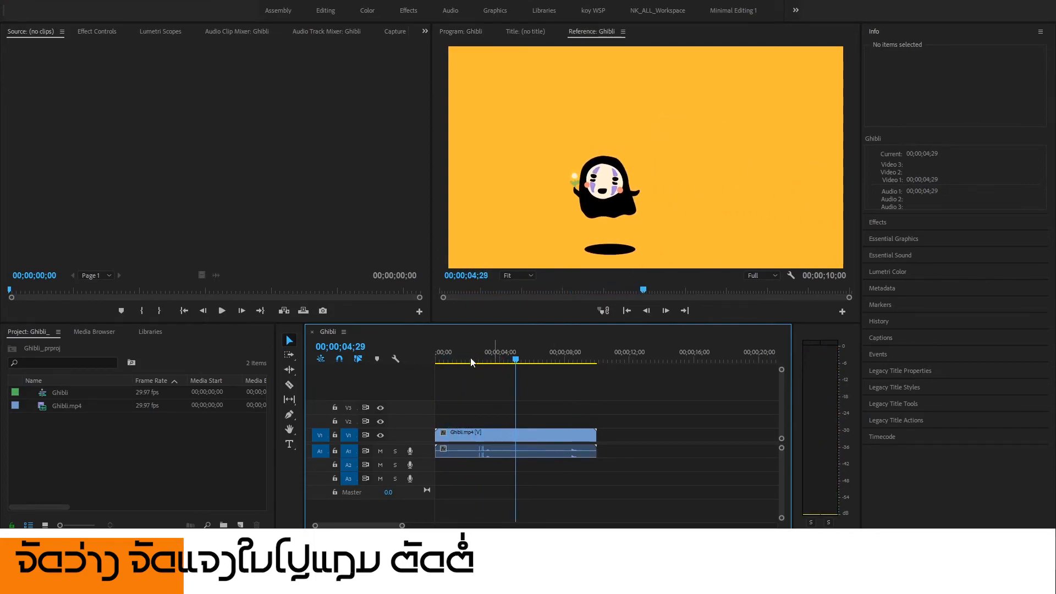
pyautogui.click(198, 477)
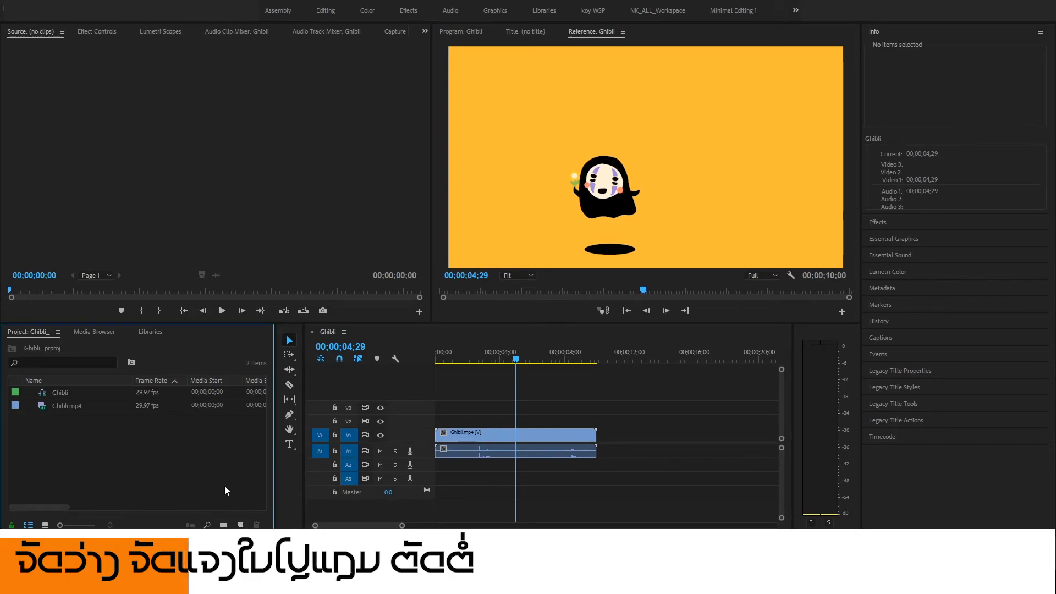
pyautogui.click(67, 408)
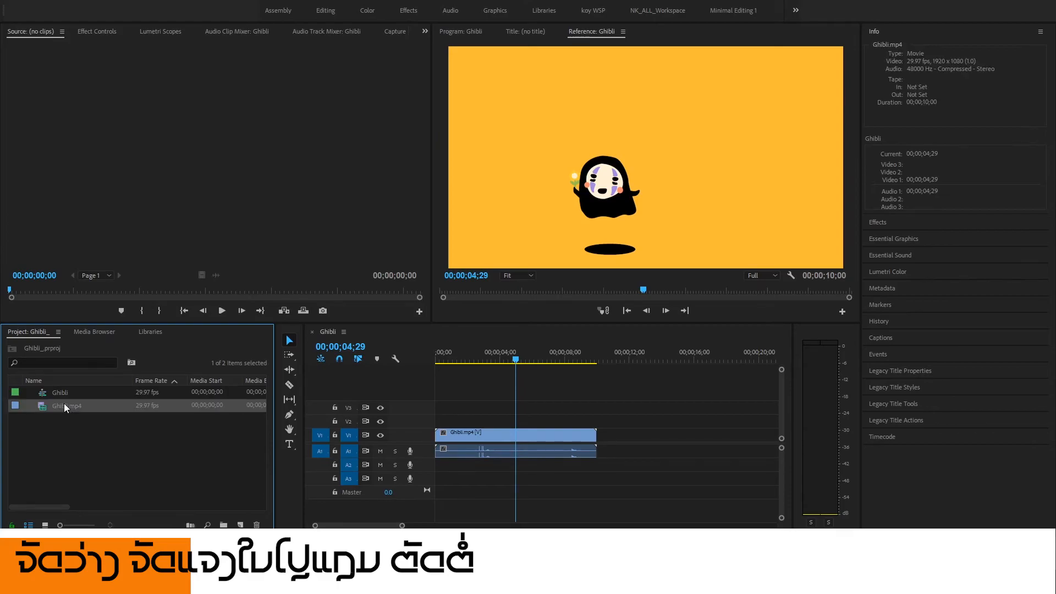
# Set the Ghibli sequence's frame size to 1080 by 1080 and accept deleting its preview files.
pyautogui.click(58, 395)
pyautogui.rightClick(58, 395)
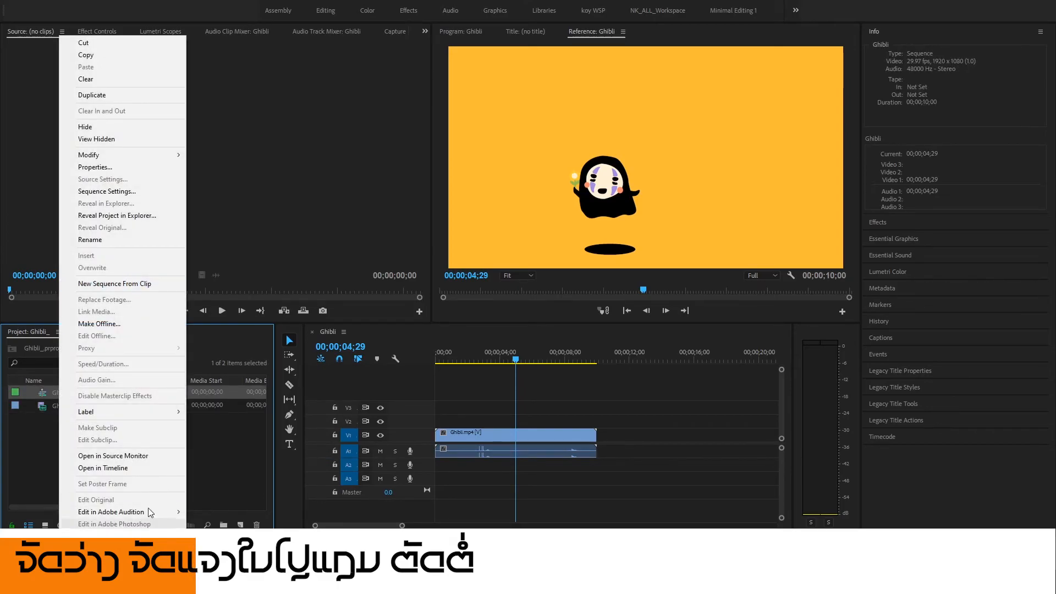
pyautogui.click(37, 2)
pyautogui.click(36, 2)
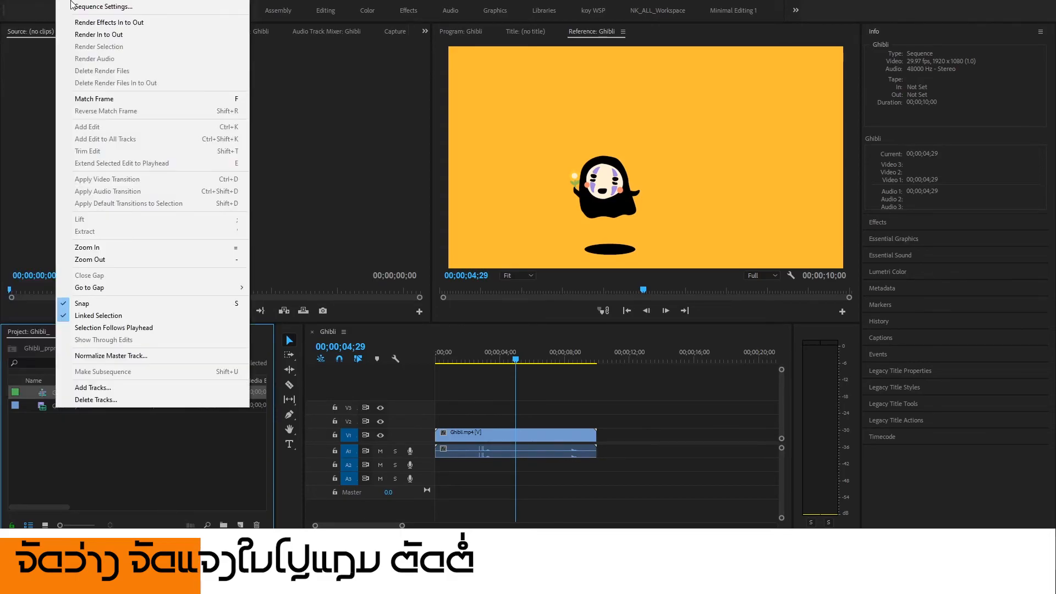
pyautogui.click(73, 5)
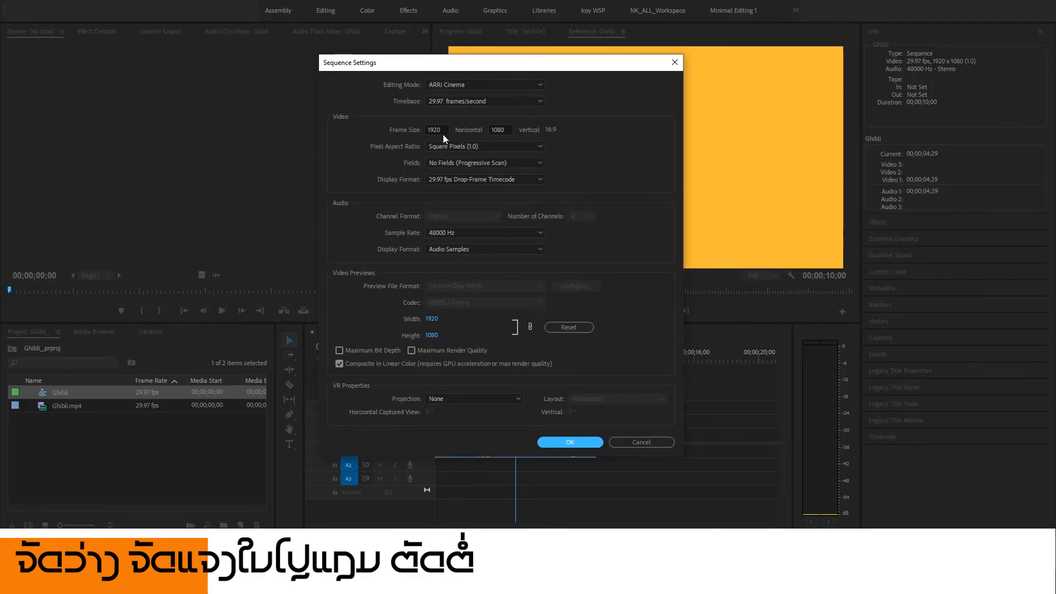
pyautogui.click(508, 128)
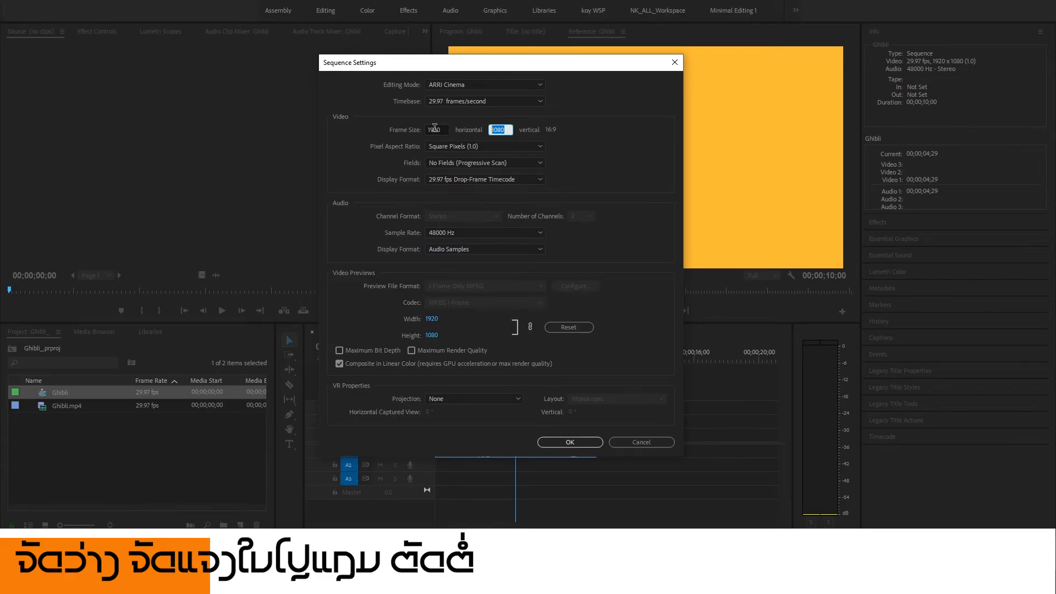
pyautogui.click(446, 131)
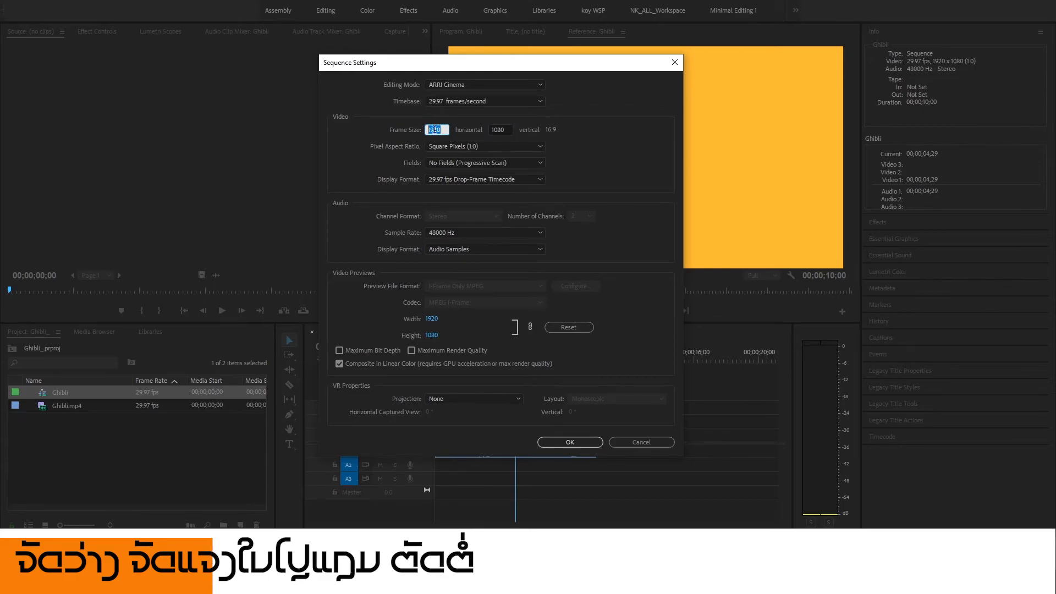
pyautogui.click(501, 130)
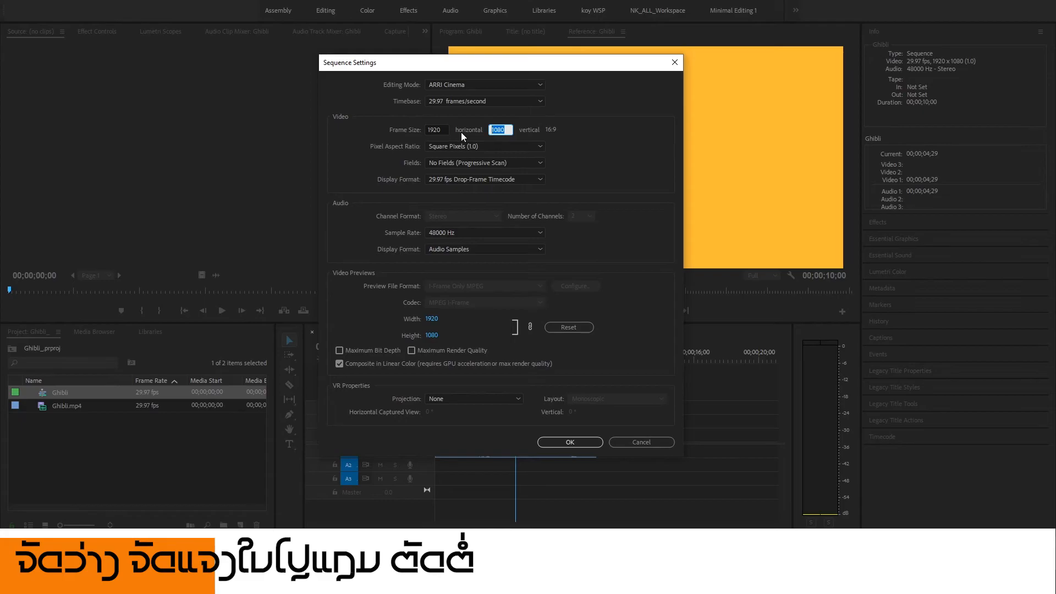
pyautogui.click(443, 130)
pyautogui.write('1080')
pyautogui.press('Return')
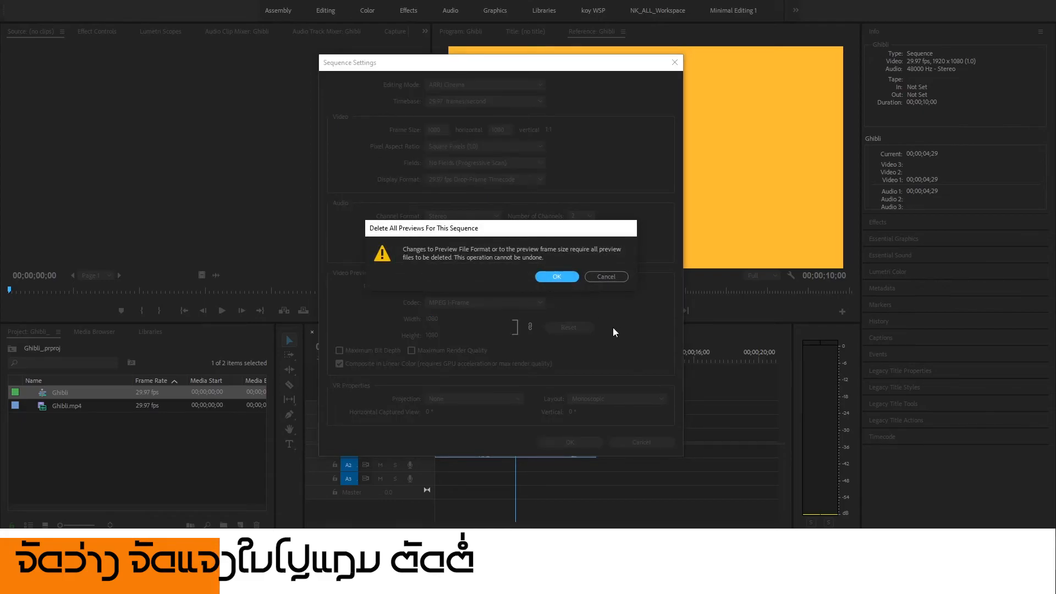
pyautogui.click(557, 273)
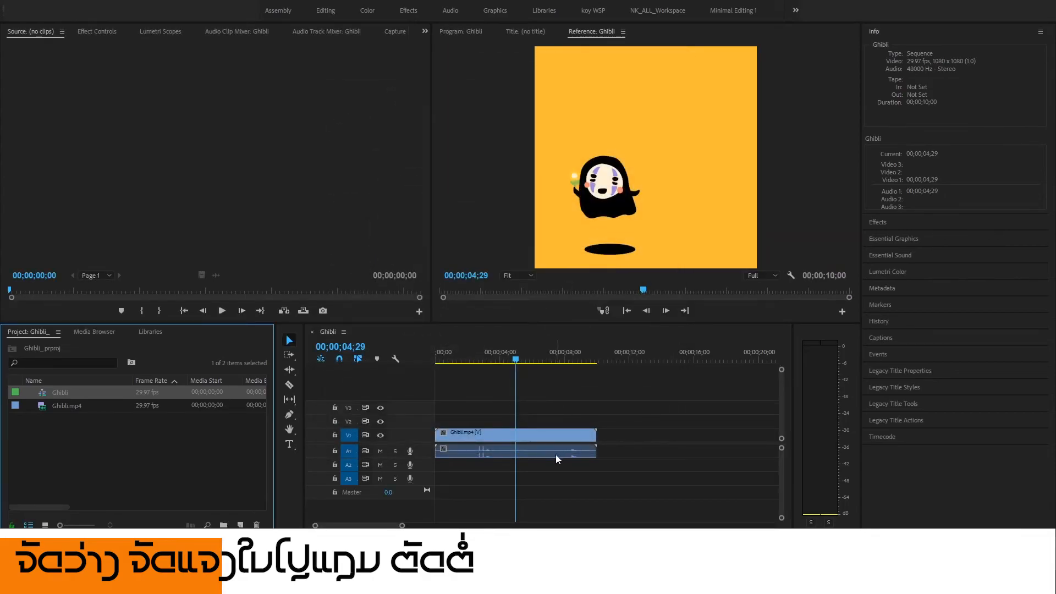
# Scale the Ghibli.mp4 clip to the sequence's frame size and save the project after checking the playback.
pyautogui.click(550, 437)
pyautogui.rightClick(494, 440)
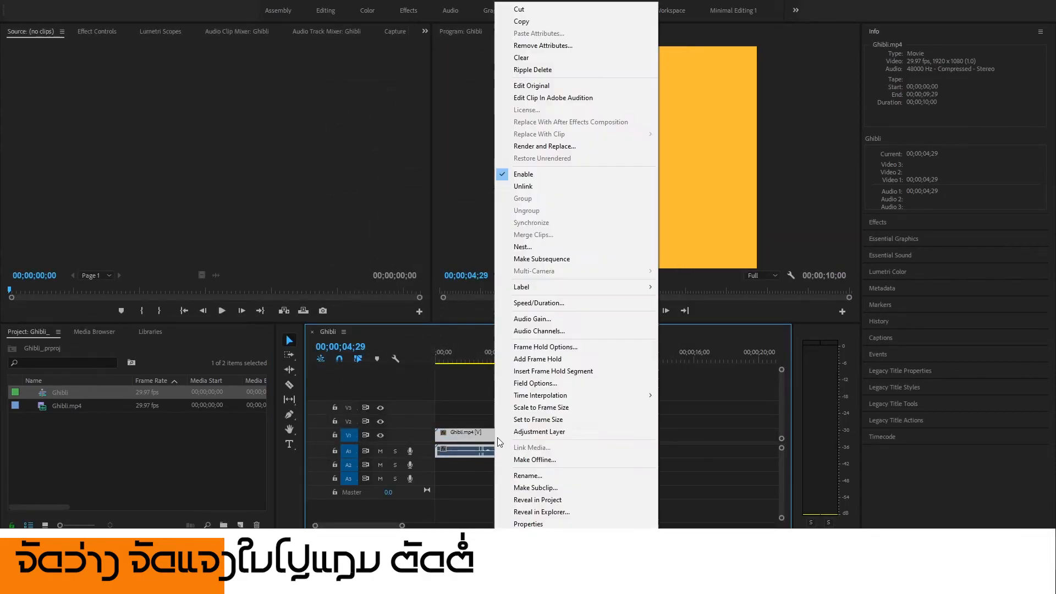
pyautogui.click(573, 410)
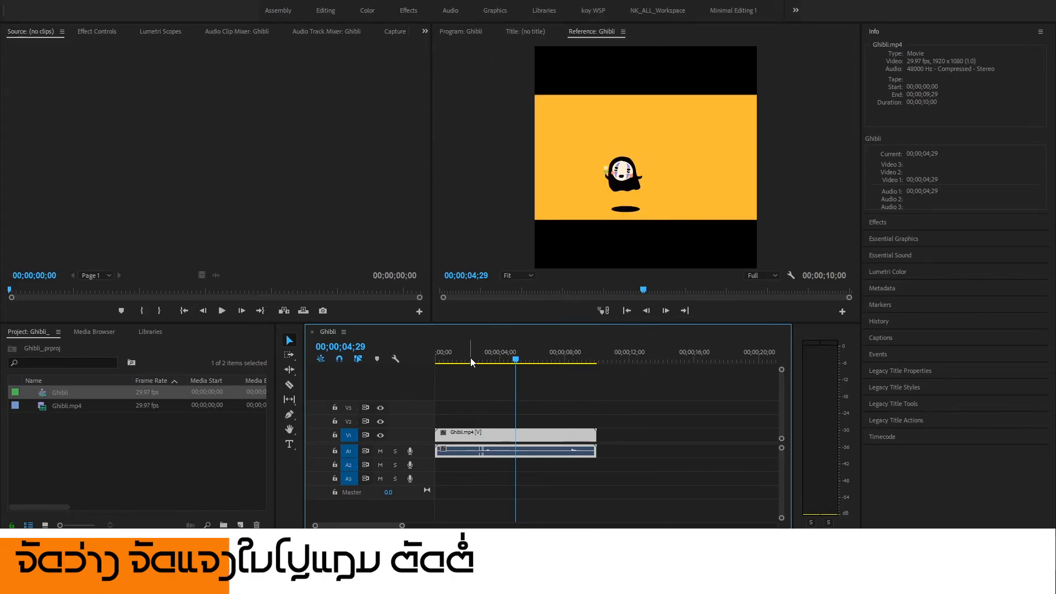
pyautogui.moveTo(471, 359); pyautogui.dragTo(416, 363)
pyautogui.press('space')
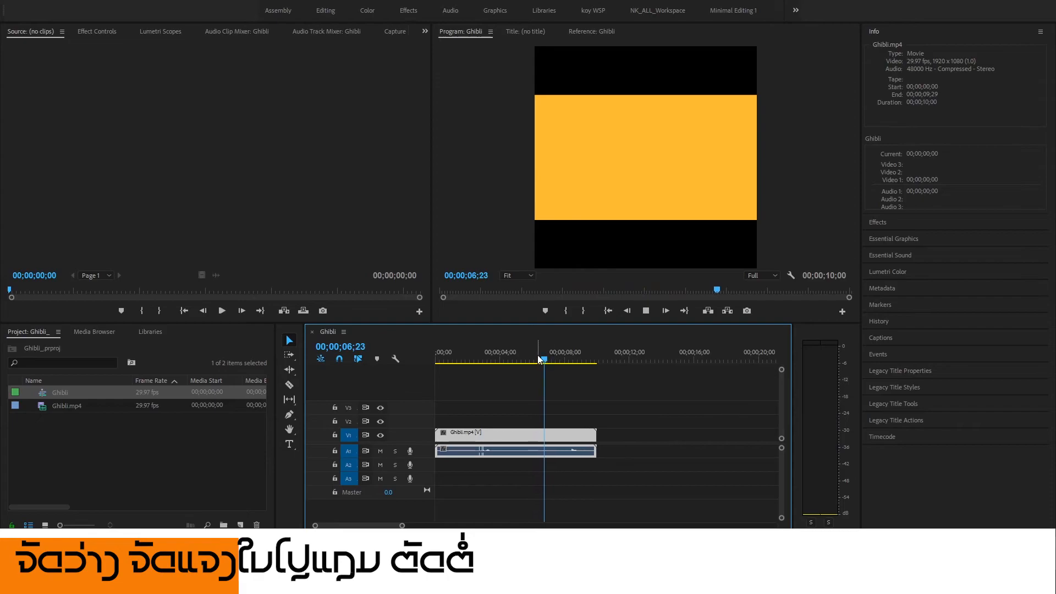
pyautogui.click(603, 360)
pyautogui.moveTo(484, 361); pyautogui.dragTo(451, 368)
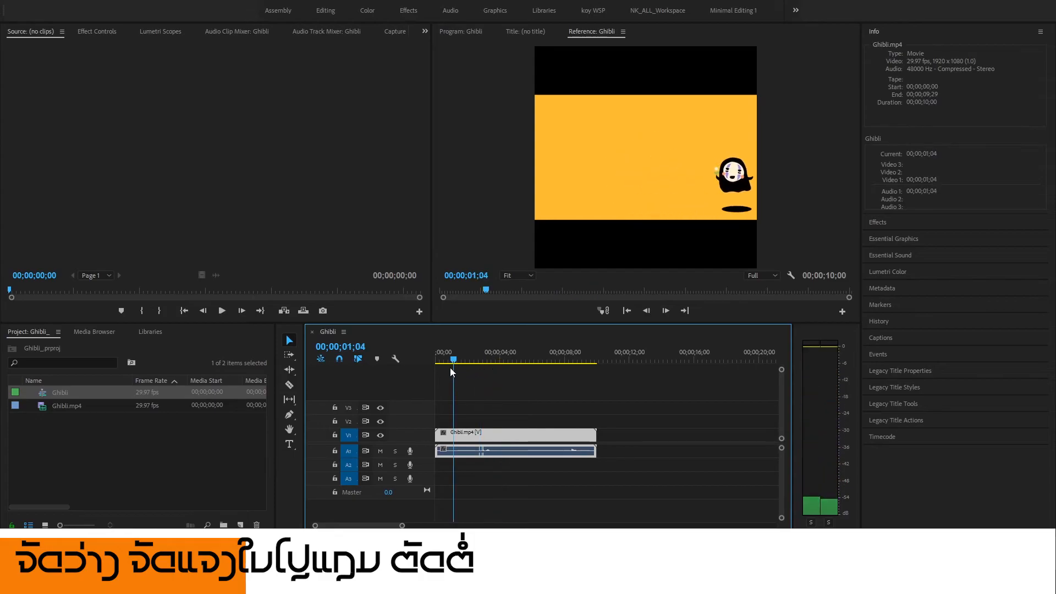
pyautogui.hotkey('ctrl', 's')
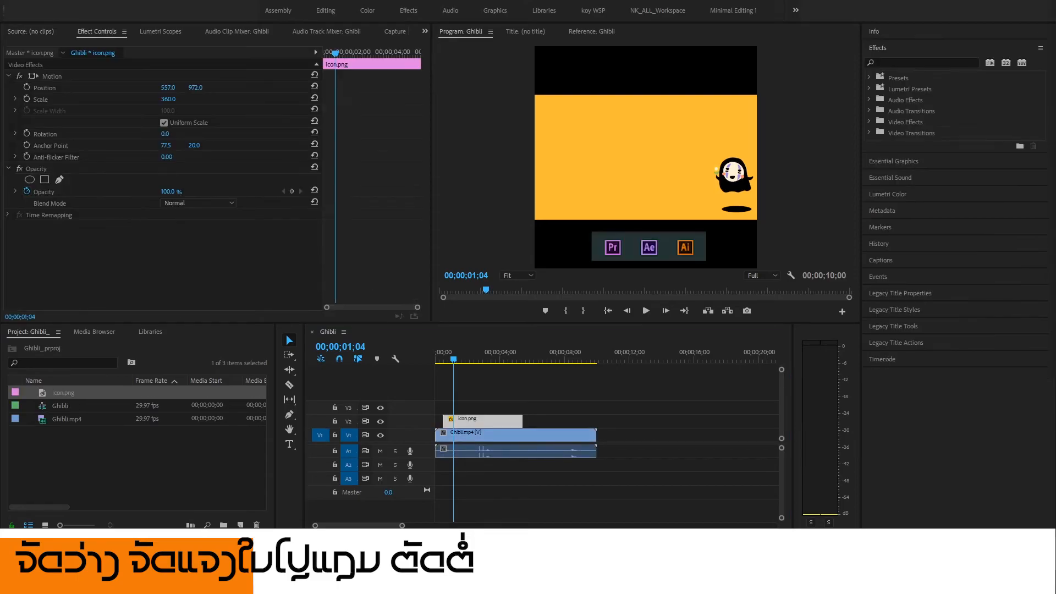
# Apply the Crop video effect to the icon.png clip and crop its top by 8%.
pyautogui.click(887, 59)
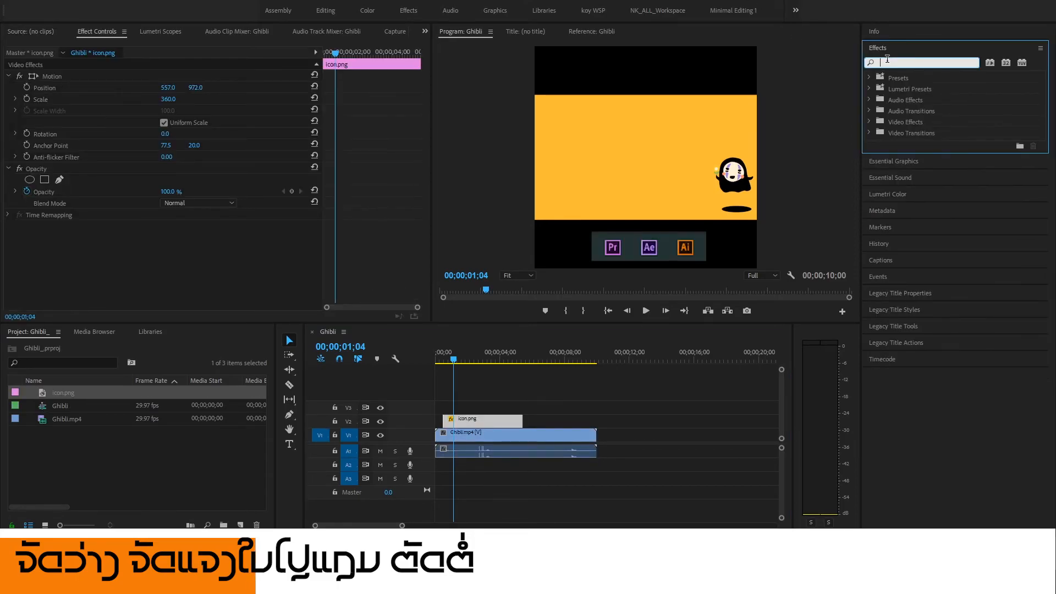
pyautogui.write('crop')
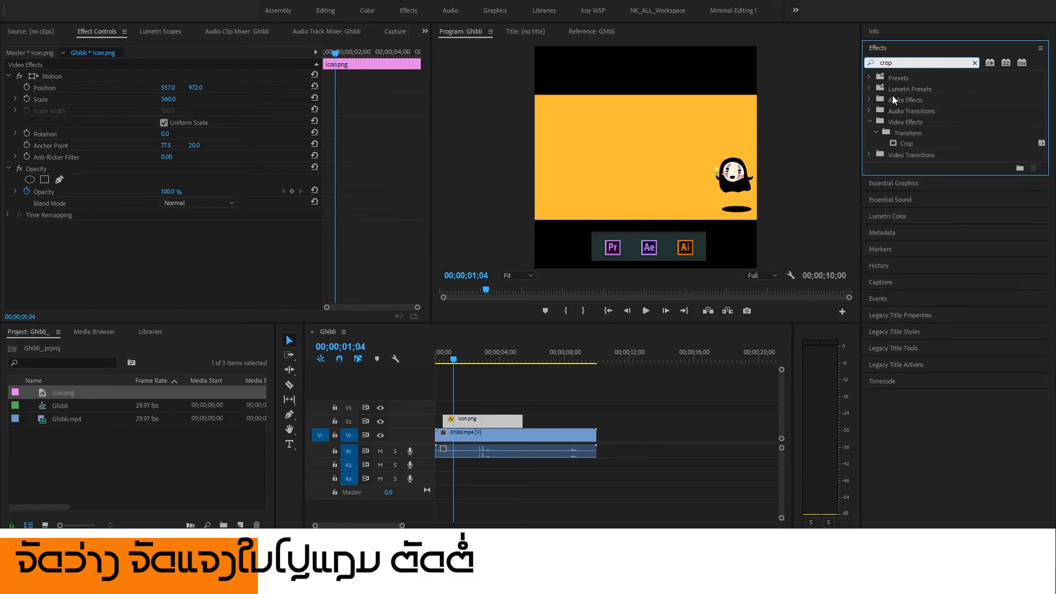
pyautogui.moveTo(908, 151); pyautogui.dragTo(501, 422)
pyautogui.moveTo(167, 262); pyautogui.dragTo(172, 262)
pyautogui.click(659, 381)
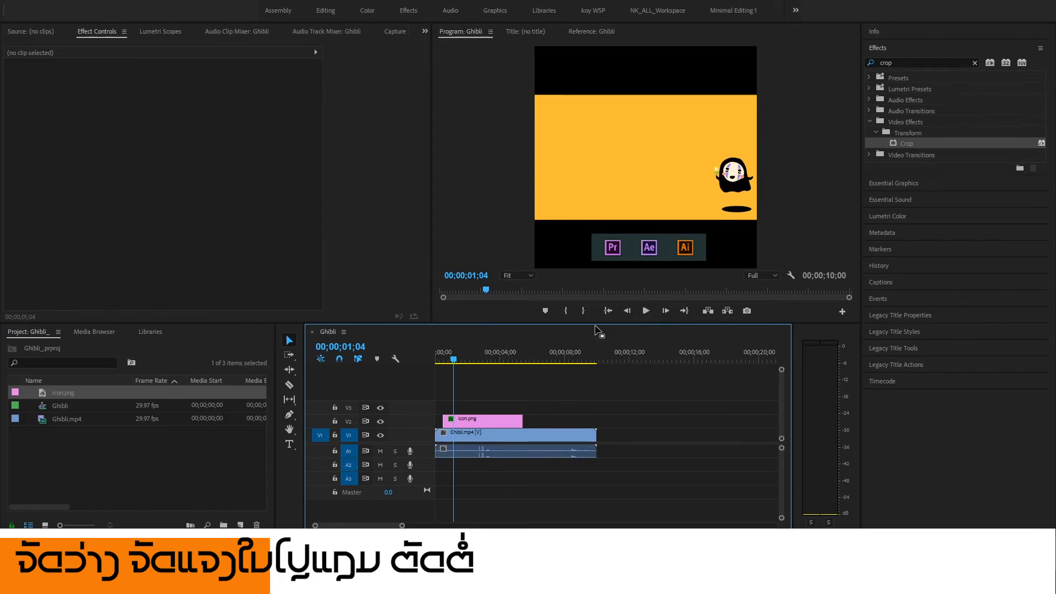
# Move the icon.png clip to the start of the sequence and extend it to the end of the Ghibli.mp4 clip.
pyautogui.moveTo(599, 323); pyautogui.dragTo(559, 370)
pyautogui.moveTo(493, 405); pyautogui.dragTo(439, 419)
pyautogui.click(455, 447)
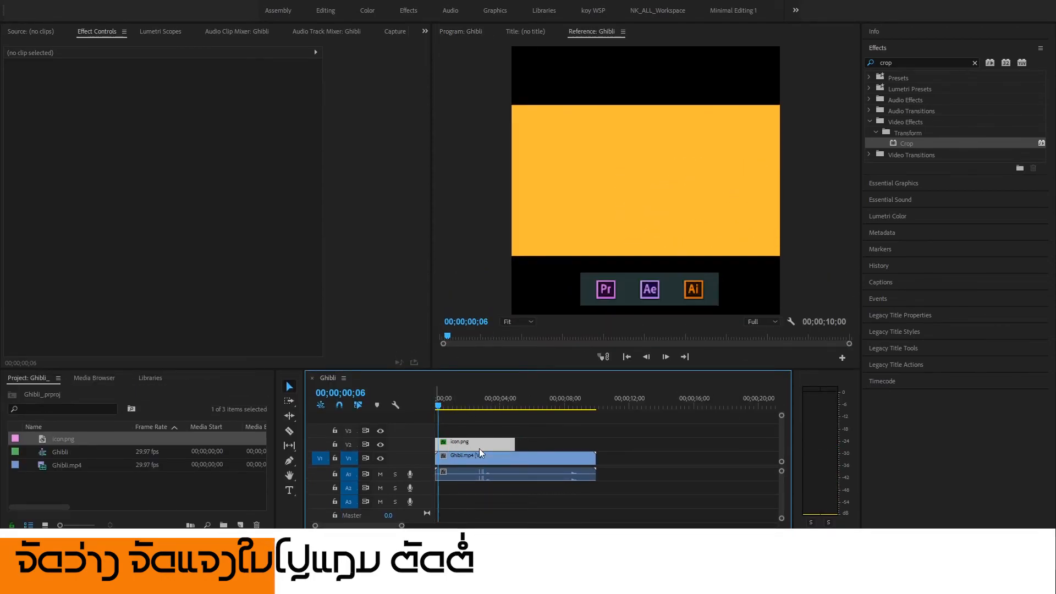
pyautogui.moveTo(522, 444); pyautogui.dragTo(591, 446)
# Raise the icon.png and Ghibli.mp4 video clips one track to V3 and V2, then return the playhead to the sequence start.
pyautogui.moveTo(468, 405); pyautogui.dragTo(507, 432)
pyautogui.click(506, 457)
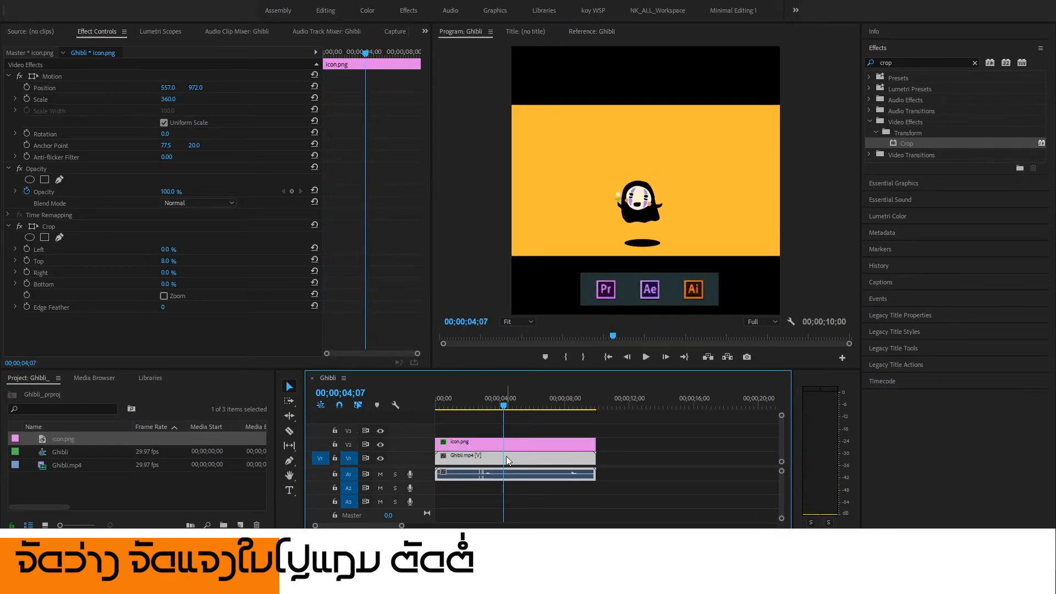
pyautogui.moveTo(603, 432); pyautogui.dragTo(547, 440)
pyautogui.click(691, 421)
pyautogui.click(520, 404)
pyautogui.moveTo(519, 404); pyautogui.dragTo(422, 398)
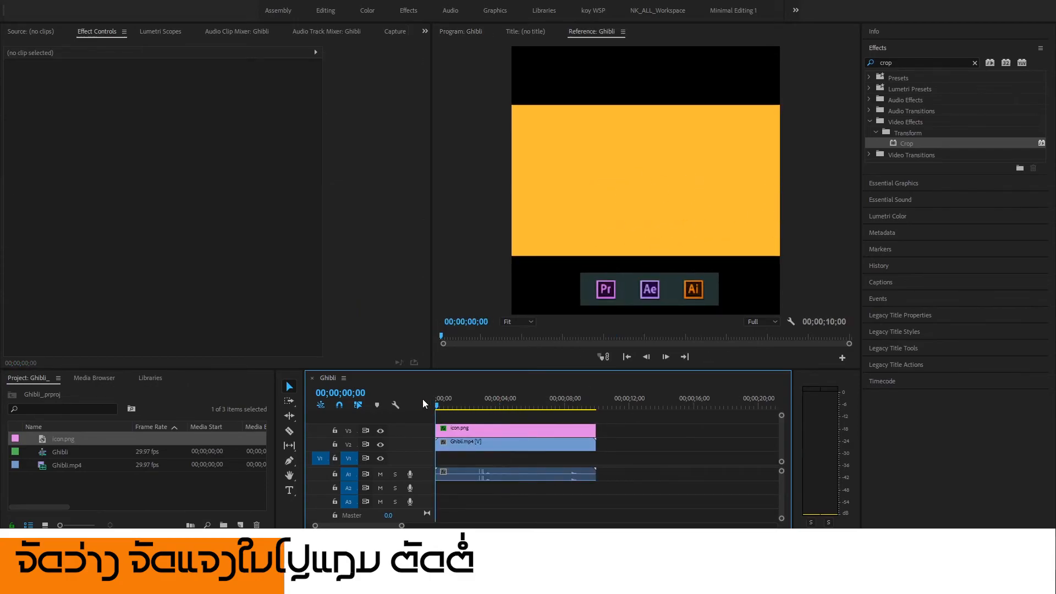
# Create a white 1080 by 1080 color matte at 29.97 fps with square pixels and name it wh.
pyautogui.rightClick(214, 491)
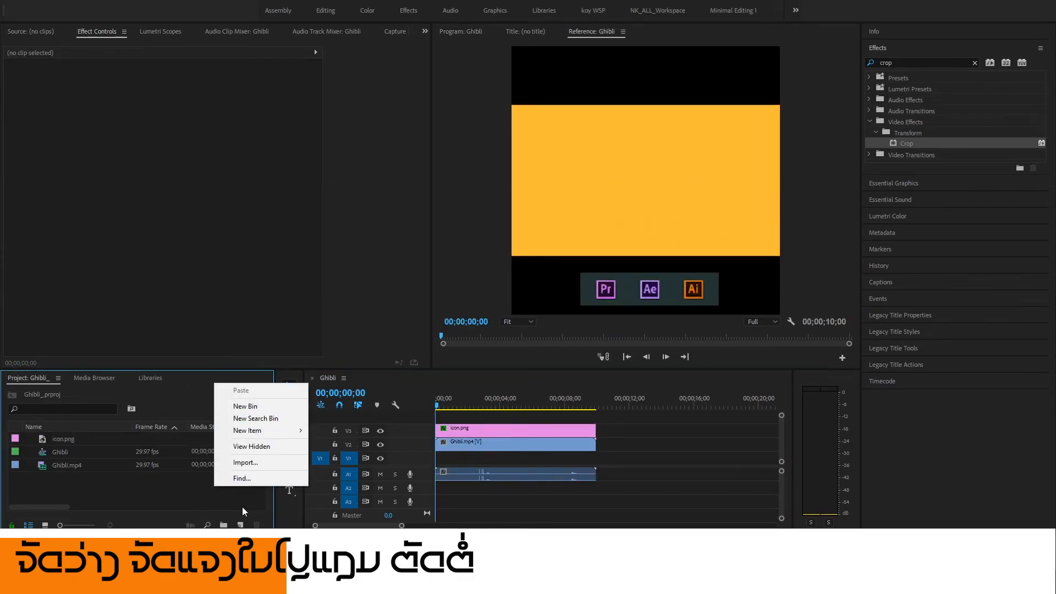
pyautogui.click(241, 524)
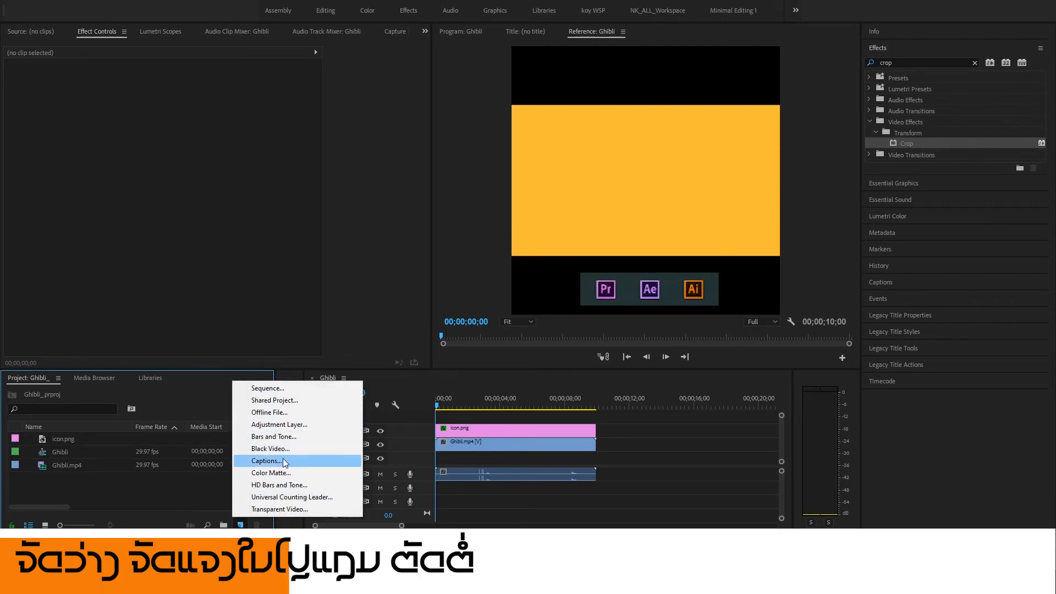
pyautogui.click(288, 473)
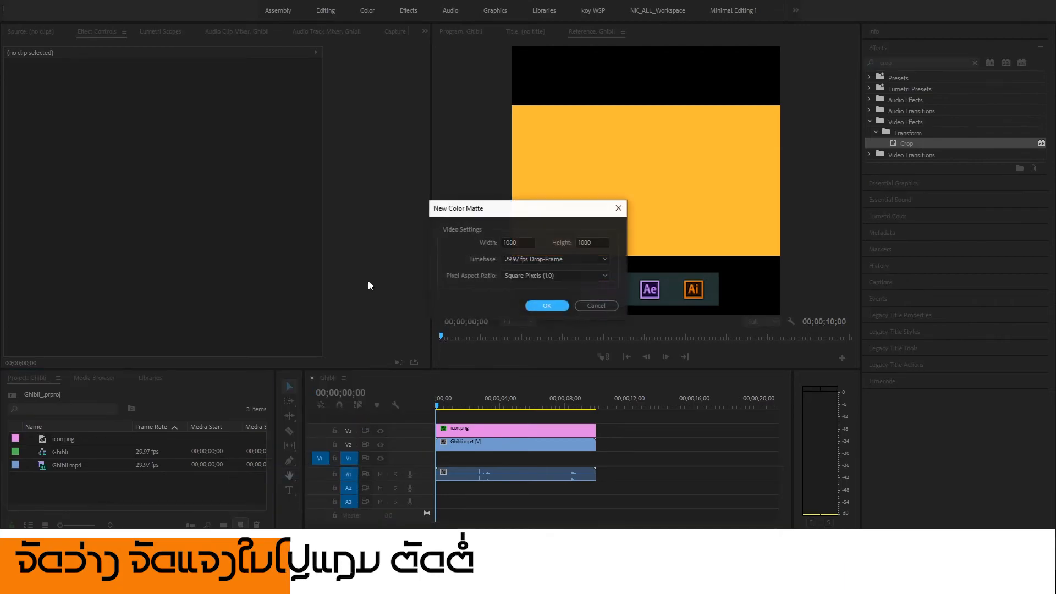
pyautogui.click(547, 306)
pyautogui.moveTo(468, 297); pyautogui.dragTo(386, 368)
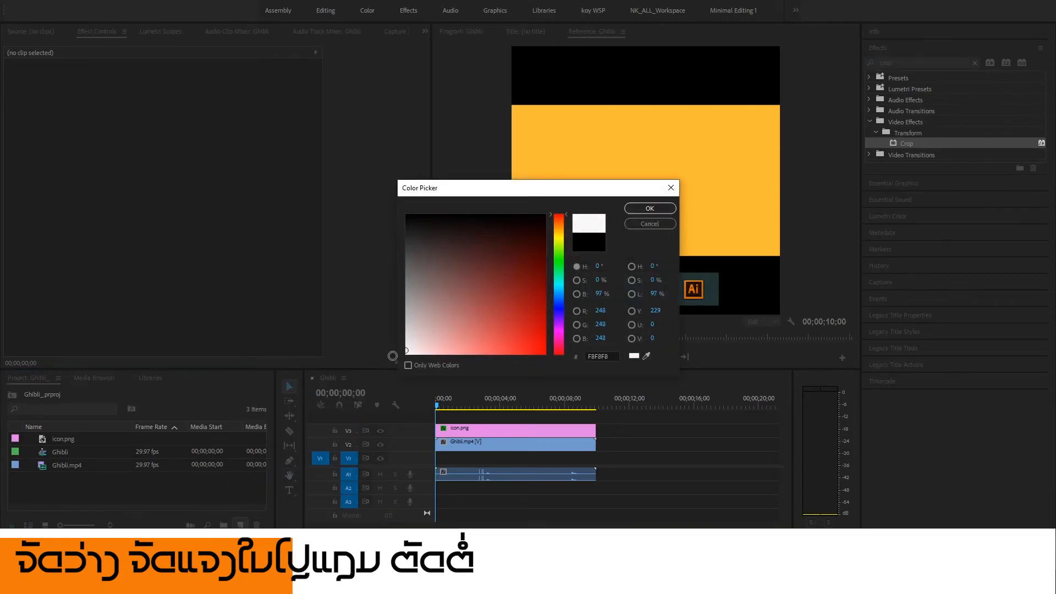
pyautogui.click(649, 208)
pyautogui.write('wh')
pyautogui.click(503, 284)
# Place the wh color matte at the start of V1 and extend it to the end of the Ghibli.mp4 clip.
pyautogui.moveTo(55, 453); pyautogui.dragTo(444, 466)
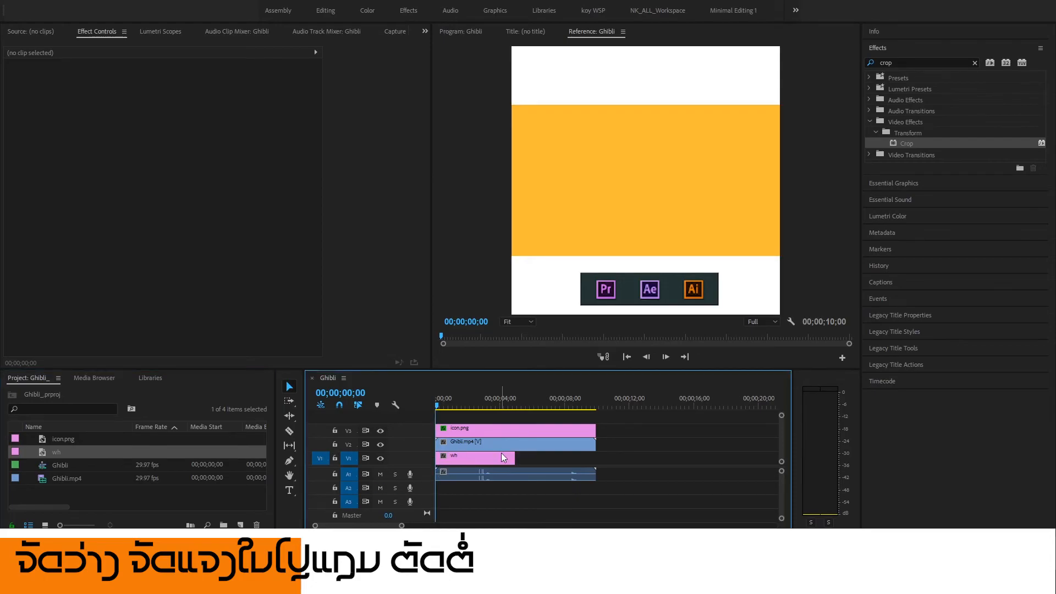
pyautogui.moveTo(514, 458); pyautogui.dragTo(596, 458)
pyautogui.click(575, 459)
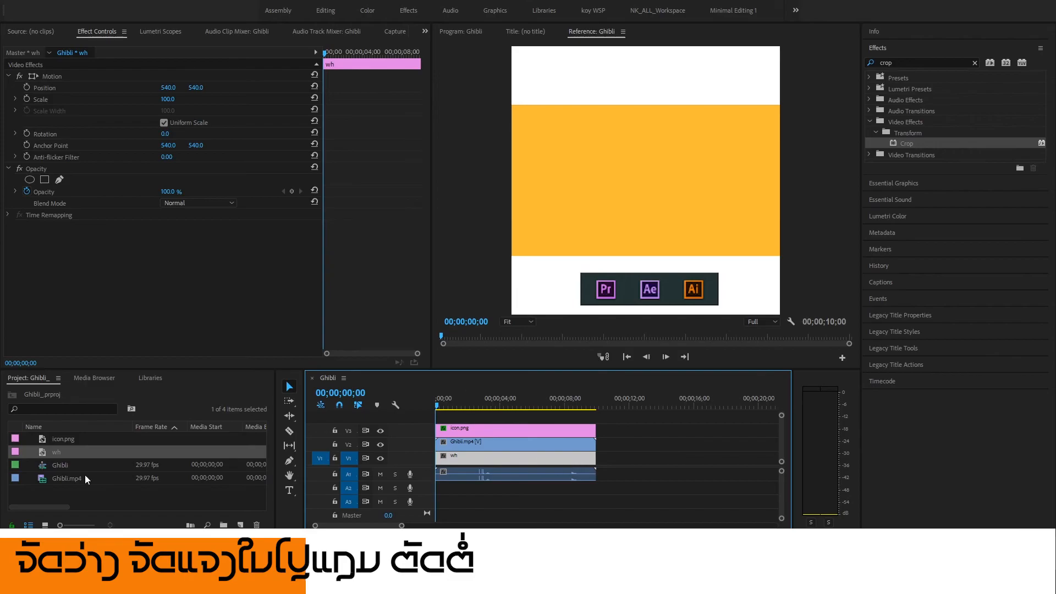
# Recolor the wh matte with the orange D46B06 sampled from the Ai icon in the banner.
pyautogui.doubleClick(40, 453)
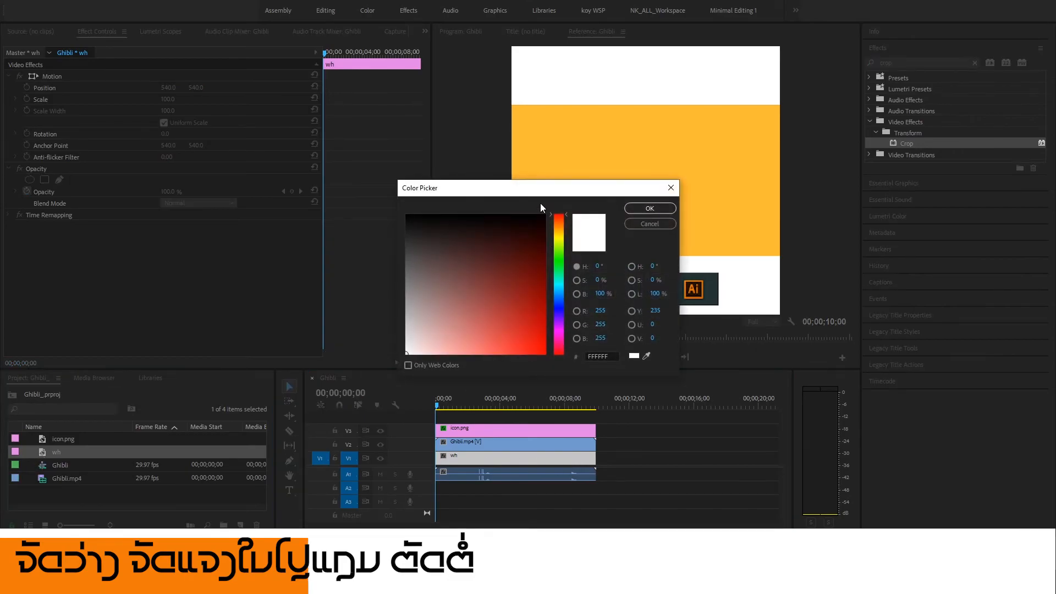
pyautogui.moveTo(541, 194); pyautogui.dragTo(358, 188)
pyautogui.click(468, 345)
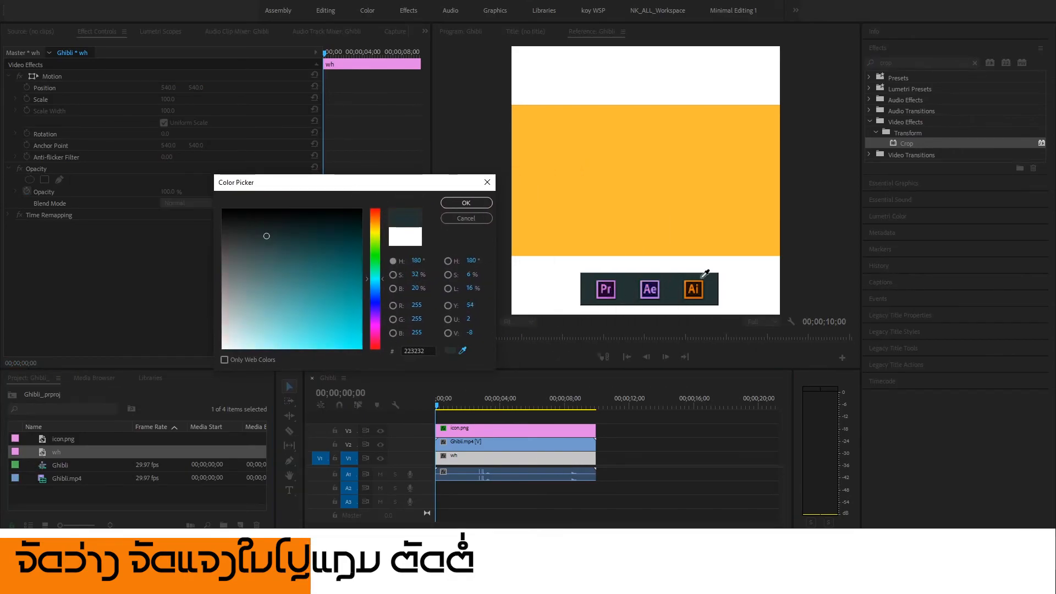
pyautogui.click(691, 285)
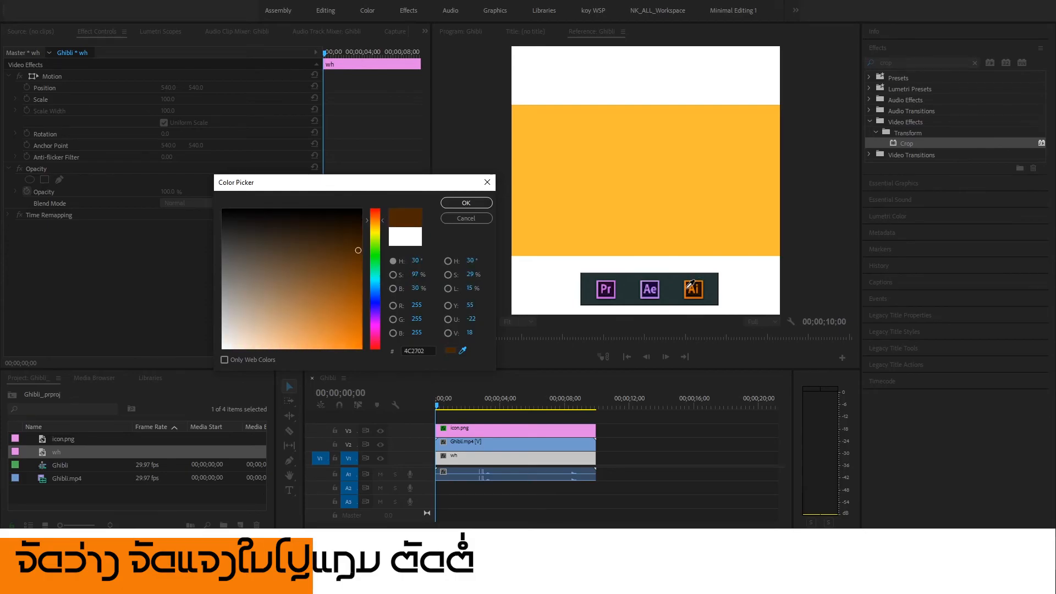
pyautogui.click(692, 284)
pyautogui.click(457, 203)
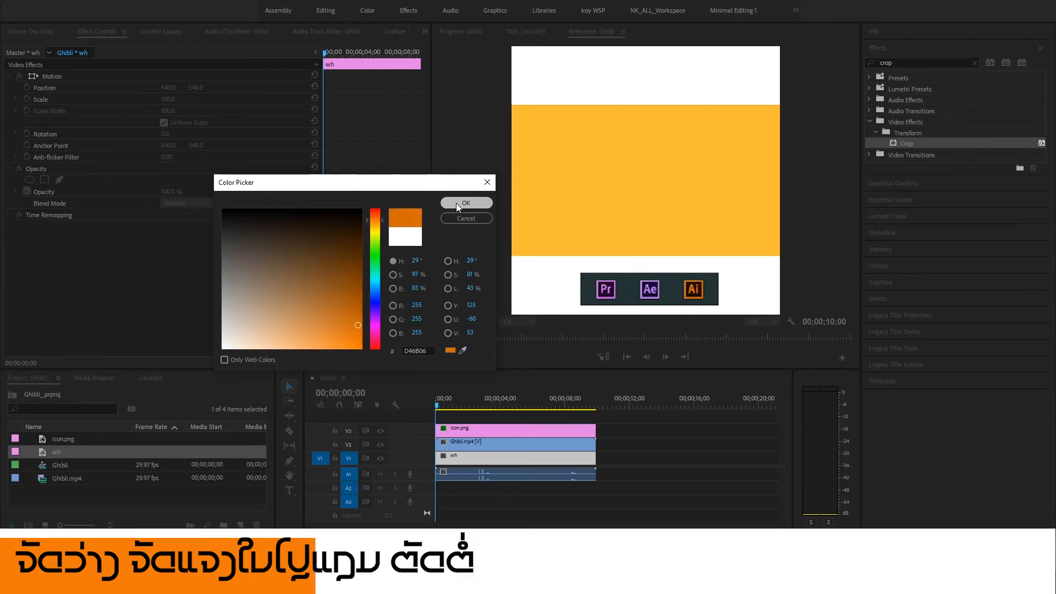
# Play the sequence to check the new background, return to its start and save the project.
pyautogui.moveTo(452, 406)
pyautogui.mouseDown()
pyautogui.moveTo(534, 408)
pyautogui.moveTo(476, 413)
pyautogui.moveTo(522, 419)
pyautogui.moveTo(440, 420)
pyautogui.mouseUp()
pyautogui.press('space')
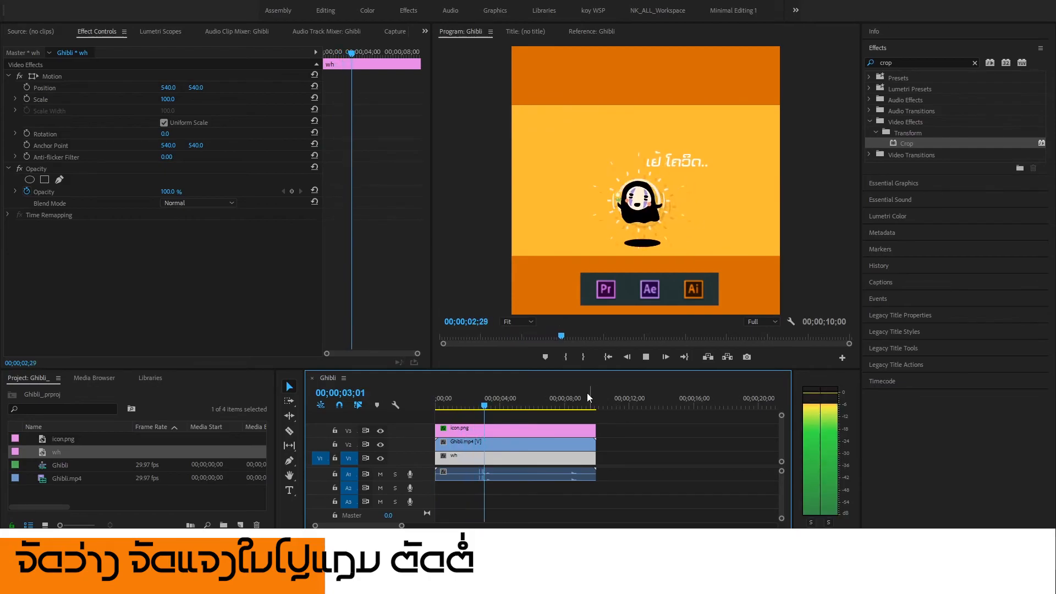
pyautogui.moveTo(503, 407); pyautogui.dragTo(428, 424)
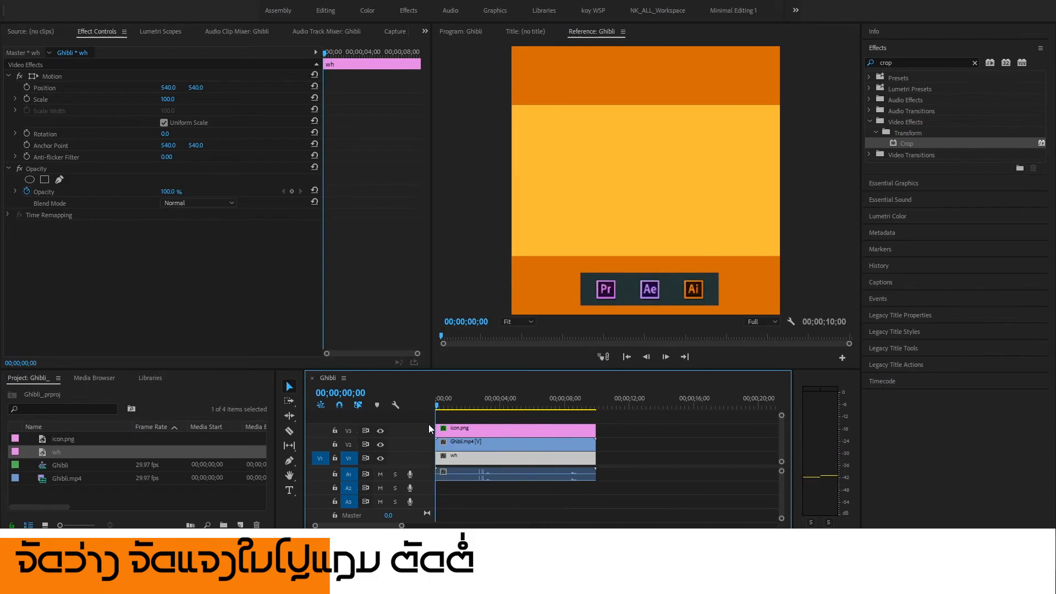
pyautogui.hotkey('ctrl', 's')
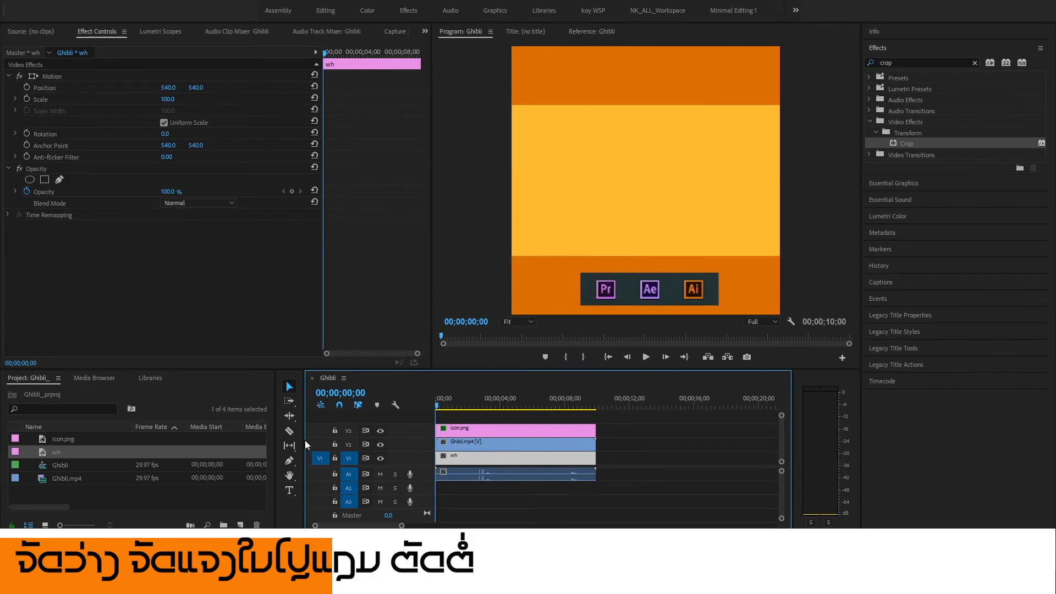
pyautogui.click(240, 525)
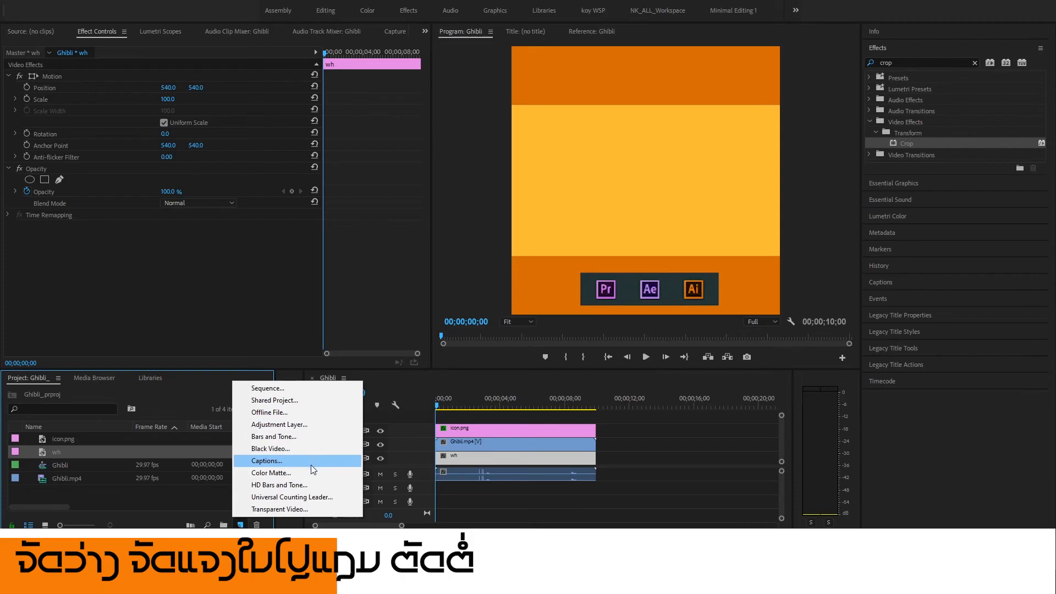
pyautogui.click(477, 404)
pyautogui.click(476, 405)
pyautogui.moveTo(497, 408); pyautogui.dragTo(457, 413)
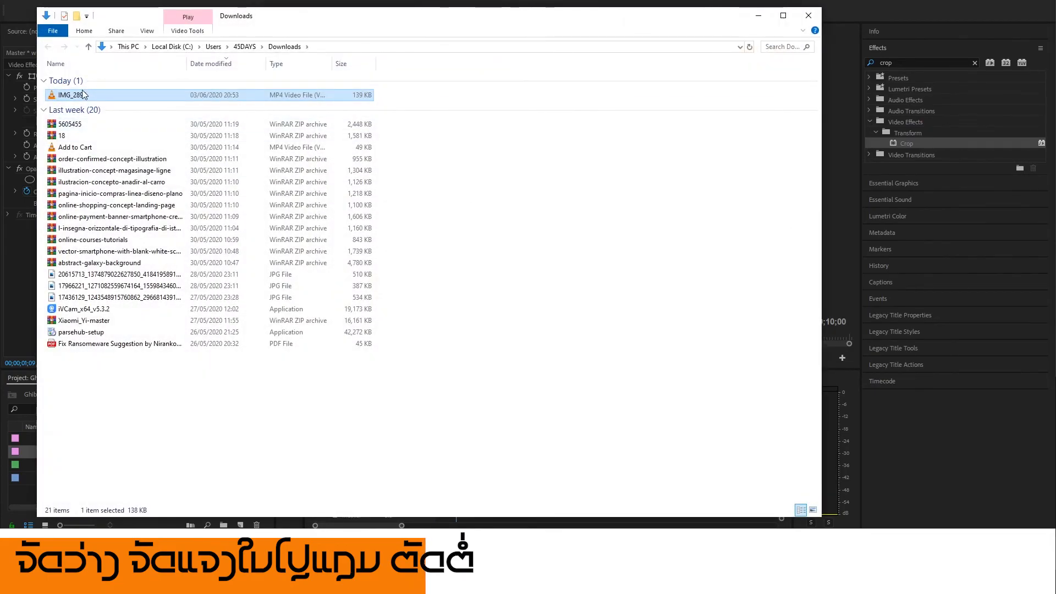
# Transfer the IMG_2890 video from the Downloads folder into the reference project folder in File Explorer.
pyautogui.rightClick(83, 95)
pyautogui.click(172, 280)
pyautogui.click(805, 18)
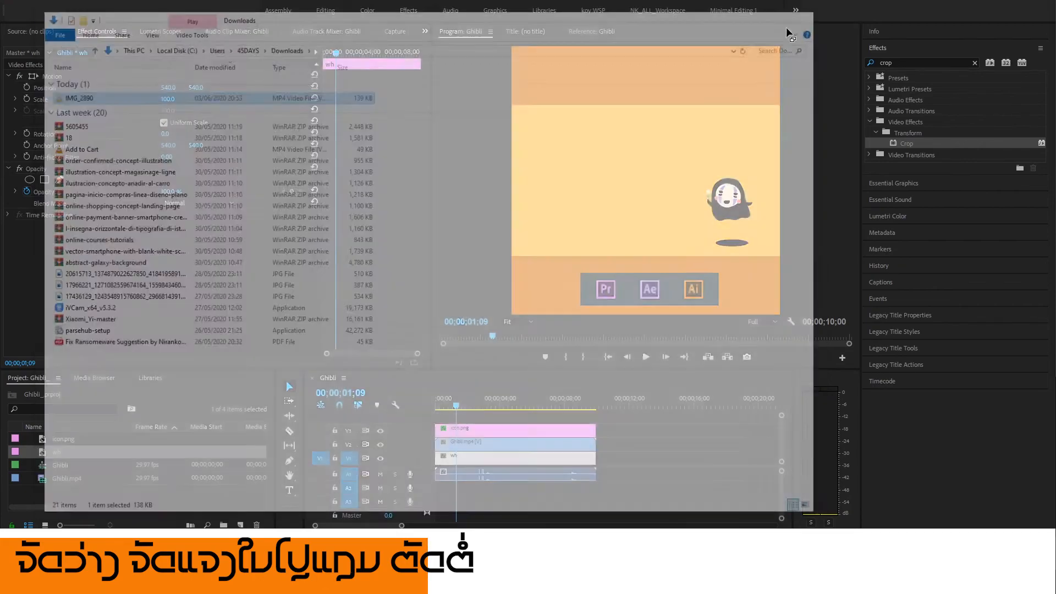
pyautogui.moveTo(258, 583)
pyautogui.click(300, 498)
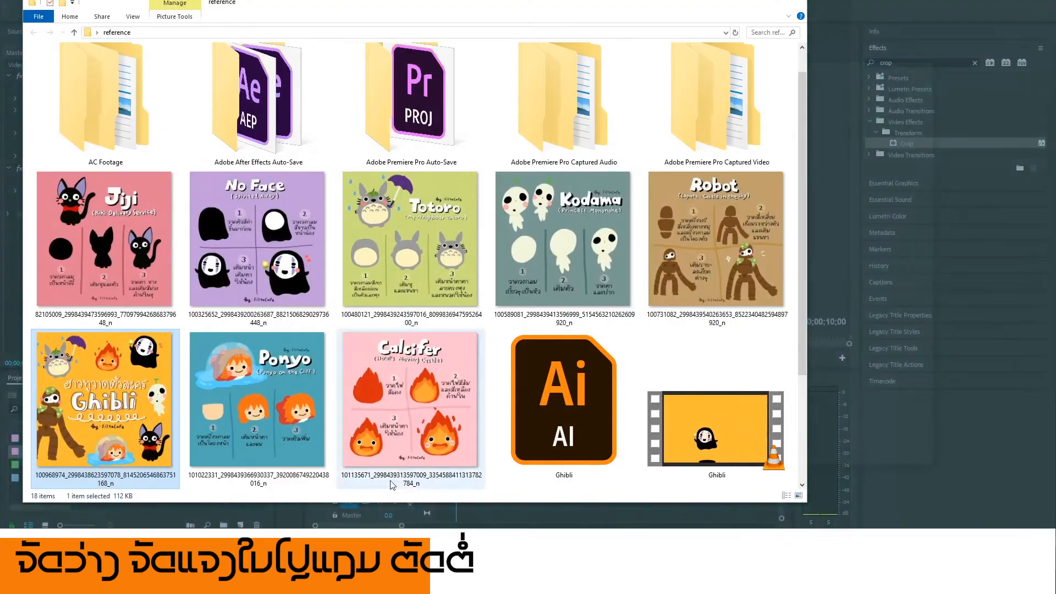
pyautogui.scroll(-3, 633, 401)
pyautogui.rightClick(629, 435)
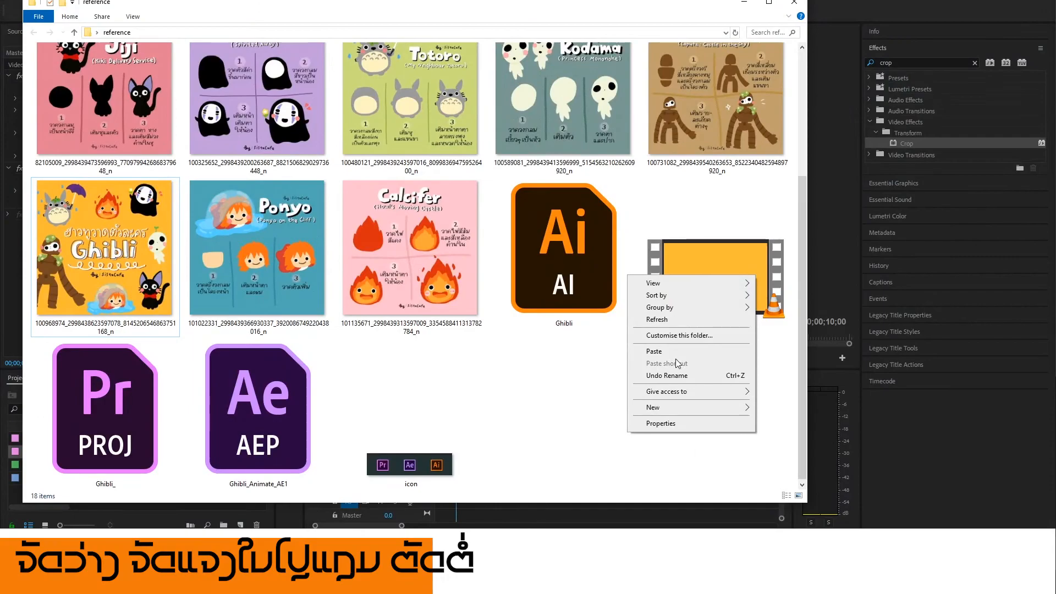
pyautogui.click(674, 352)
# Switch back to Premiere Pro with IMG_2890.mp4 added at the start of V4 and scale the clip to the frame size.
pyautogui.moveTo(583, 427); pyautogui.dragTo(437, 417)
pyautogui.hotkey('alt', 'Tab')
pyautogui.click(438, 408)
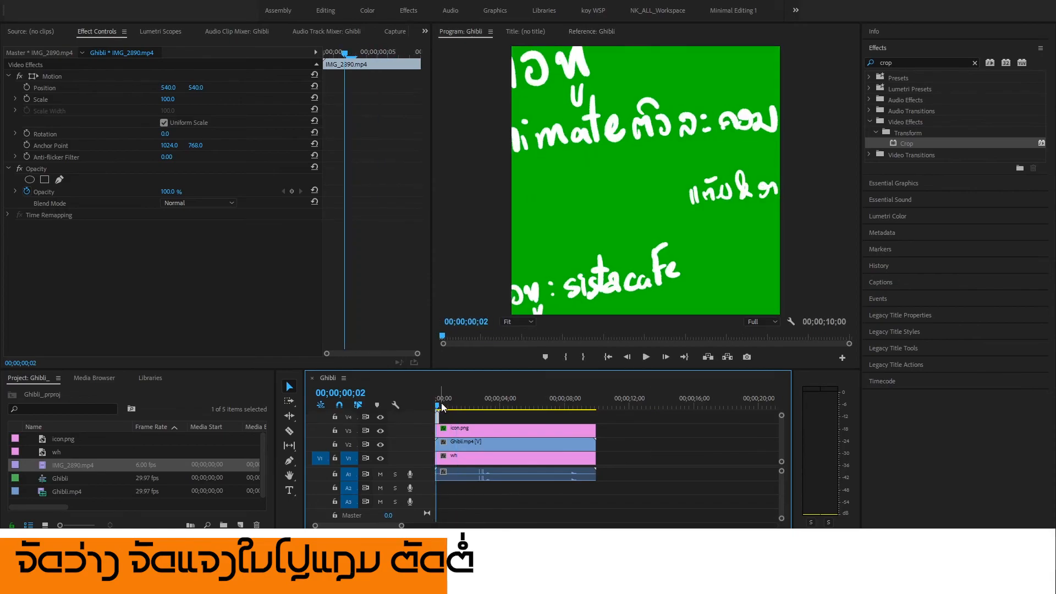
pyautogui.rightClick(439, 418)
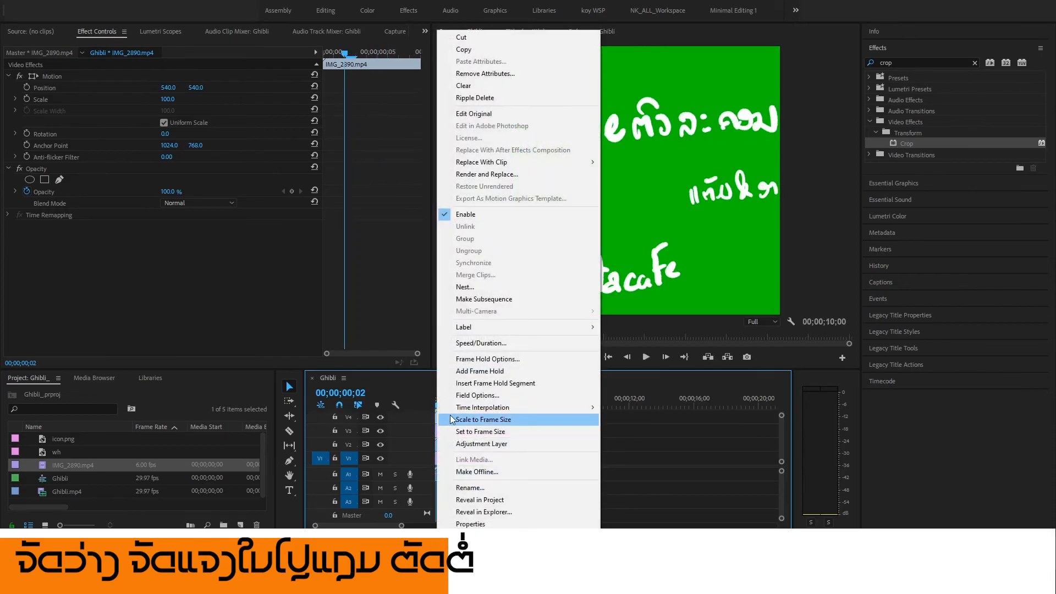
pyautogui.click(526, 420)
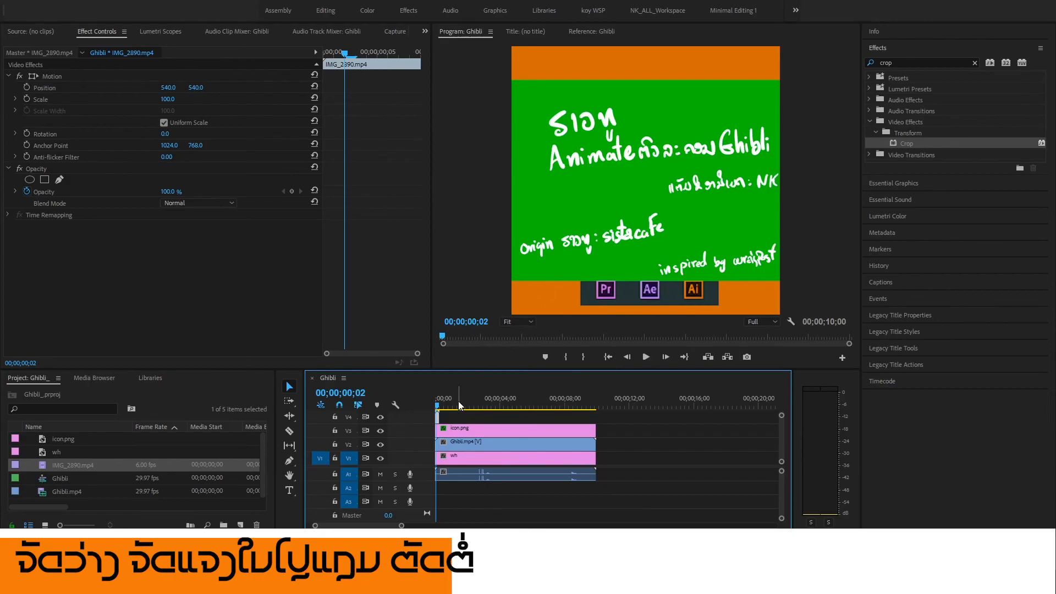
# Scrub through the IMG_2890.mp4 clip on V4 and nest it as a sequence named text.
pyautogui.press('=')
pyautogui.press('=')
pyautogui.press('=')
pyautogui.click(475, 408)
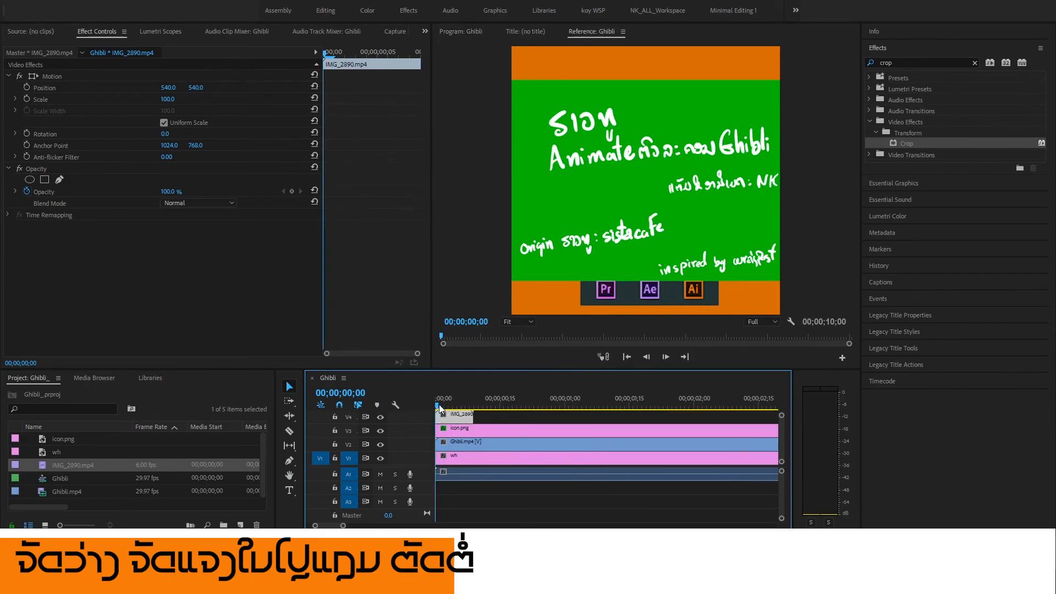
pyautogui.moveTo(454, 408); pyautogui.dragTo(467, 422)
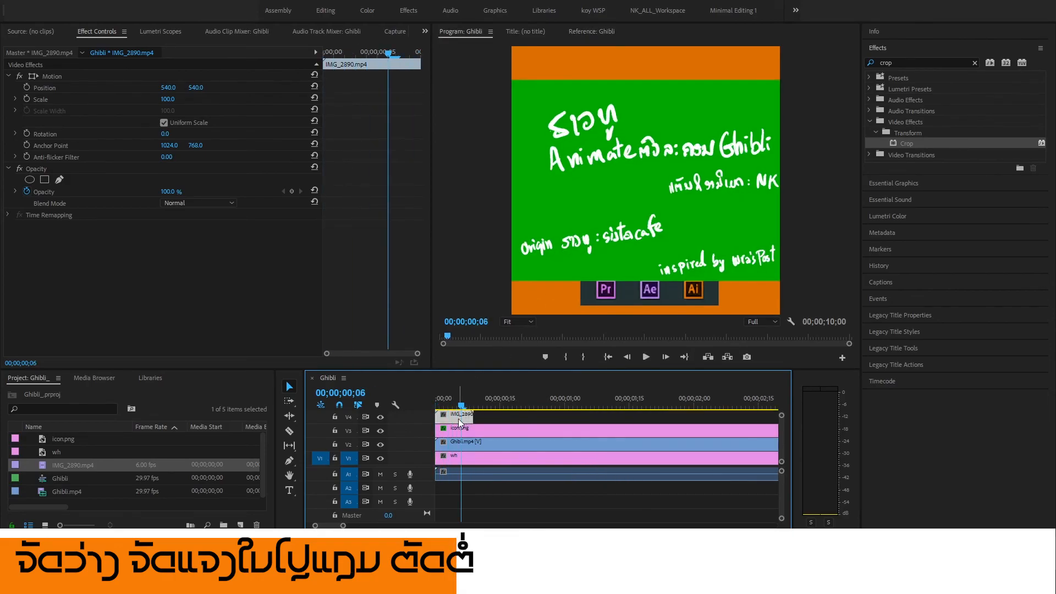
pyautogui.rightClick(459, 421)
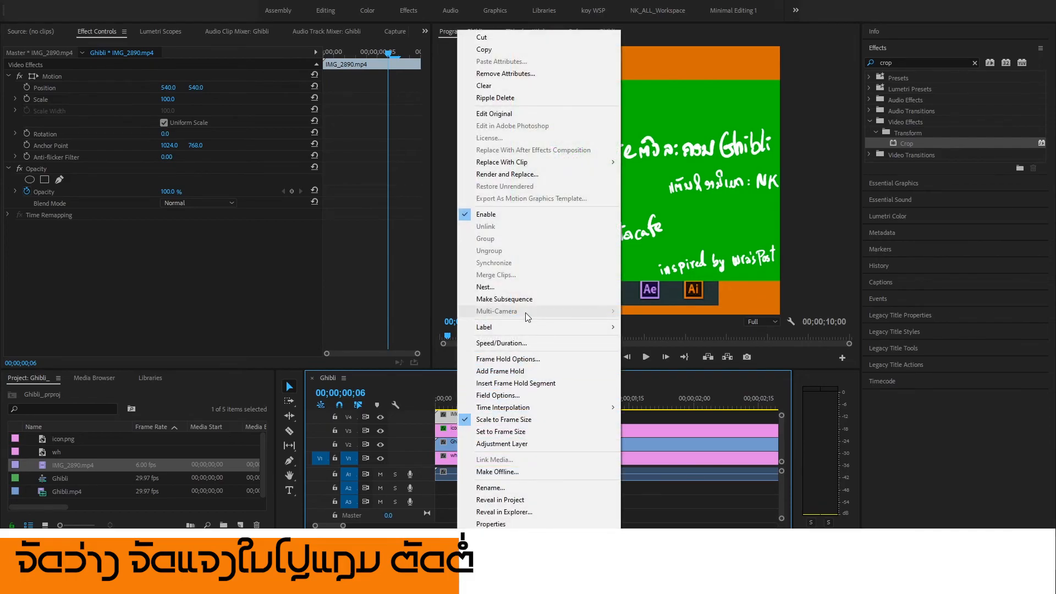
pyautogui.click(510, 287)
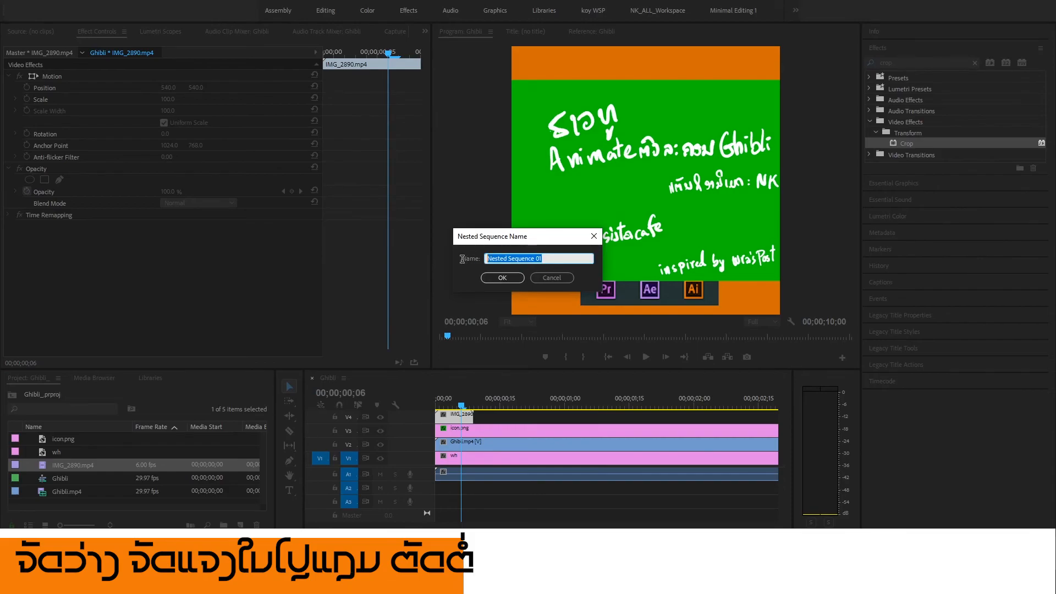
pyautogui.write('text')
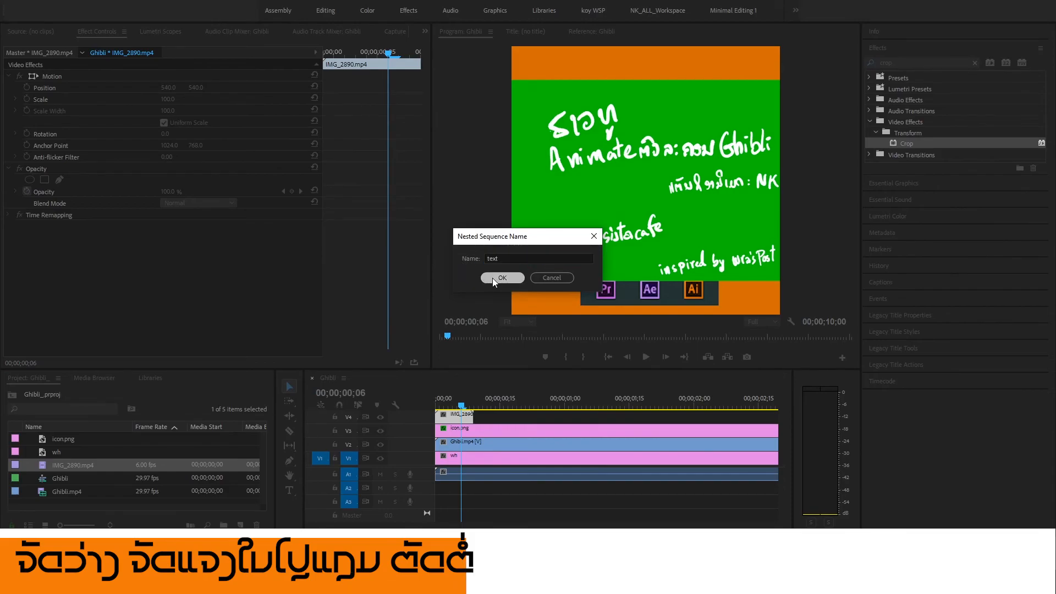
pyautogui.click(494, 278)
# Open the text nested sequence, move the IMG_2890.mp4 clip to V1 and duplicate it into a gapless run of six clips.
pyautogui.doubleClick(463, 417)
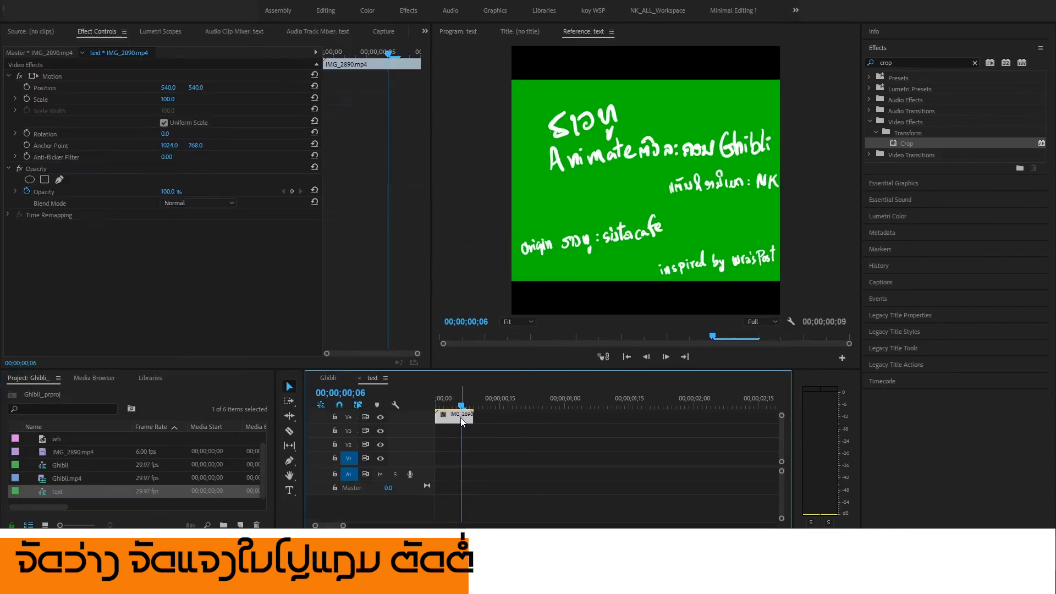
pyautogui.moveTo(463, 419); pyautogui.dragTo(501, 459)
pyautogui.moveTo(501, 460); pyautogui.dragTo(751, 461)
pyautogui.click(626, 455)
pyautogui.rightClick(598, 457)
pyautogui.click(633, 465)
pyautogui.rightClick(532, 461)
pyautogui.click(544, 465)
pyautogui.rightClick(477, 457)
pyautogui.click(486, 463)
pyautogui.rightClick(605, 459)
pyautogui.click(616, 463)
pyautogui.rightClick(632, 457)
pyautogui.click(655, 465)
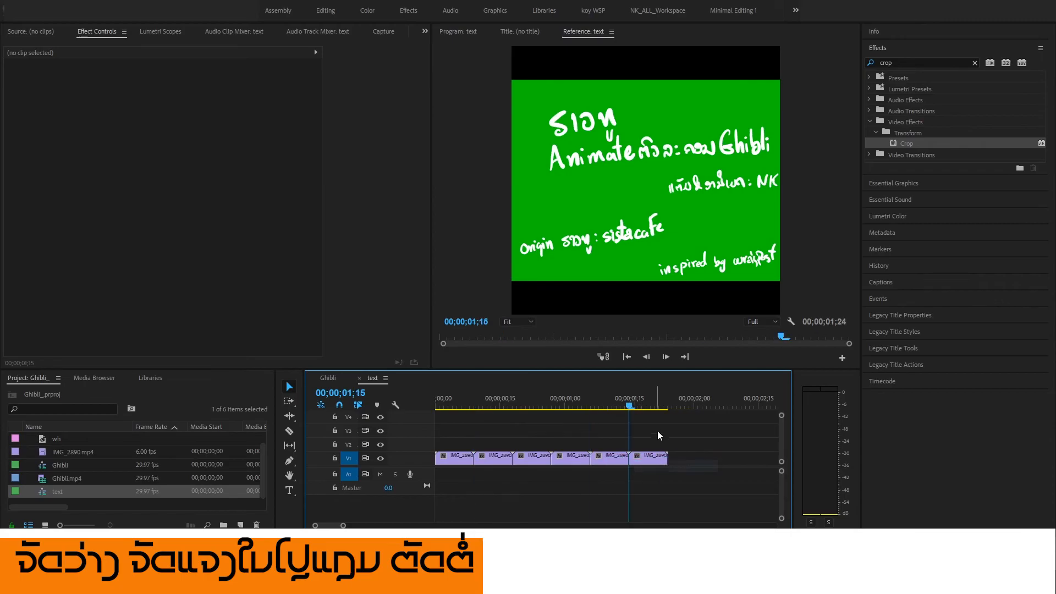
# Duplicate the six-clip run on V1 and ripple delete the gap to make twelve continuous clips.
pyautogui.press('-')
pyautogui.press('-')
pyautogui.moveTo(507, 456)
pyautogui.mouseDown()
pyautogui.moveTo(441, 461)
pyautogui.moveTo(515, 460)
pyautogui.mouseUp()
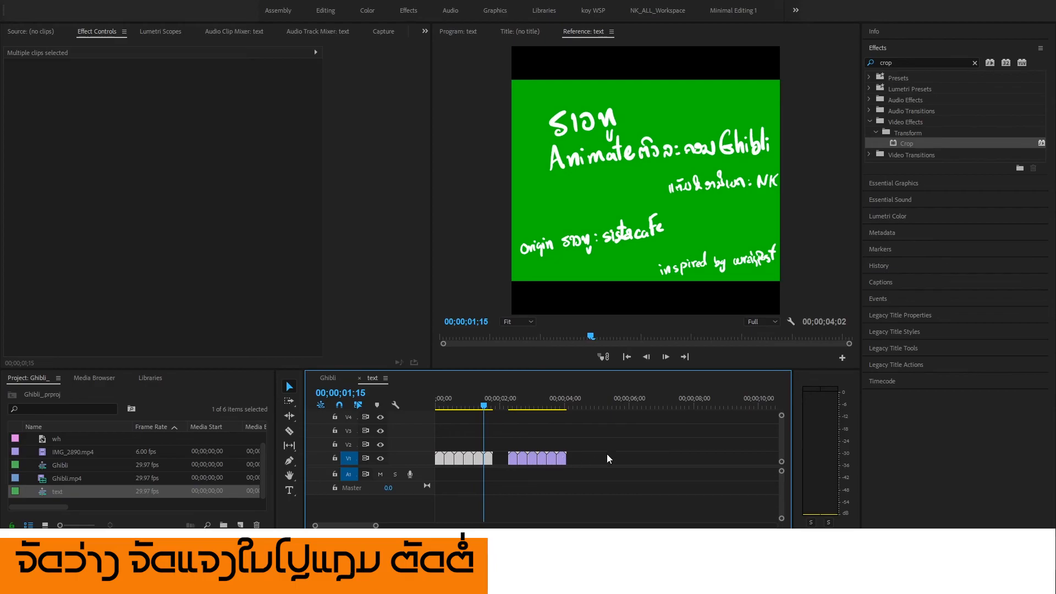
pyautogui.click(500, 459)
pyautogui.rightClick(500, 459)
pyautogui.click(528, 465)
# Double the twelve-clip run on V1 twice, ripple deleting each gap, to reach a length of 00;00;14;12.
pyautogui.click(440, 470)
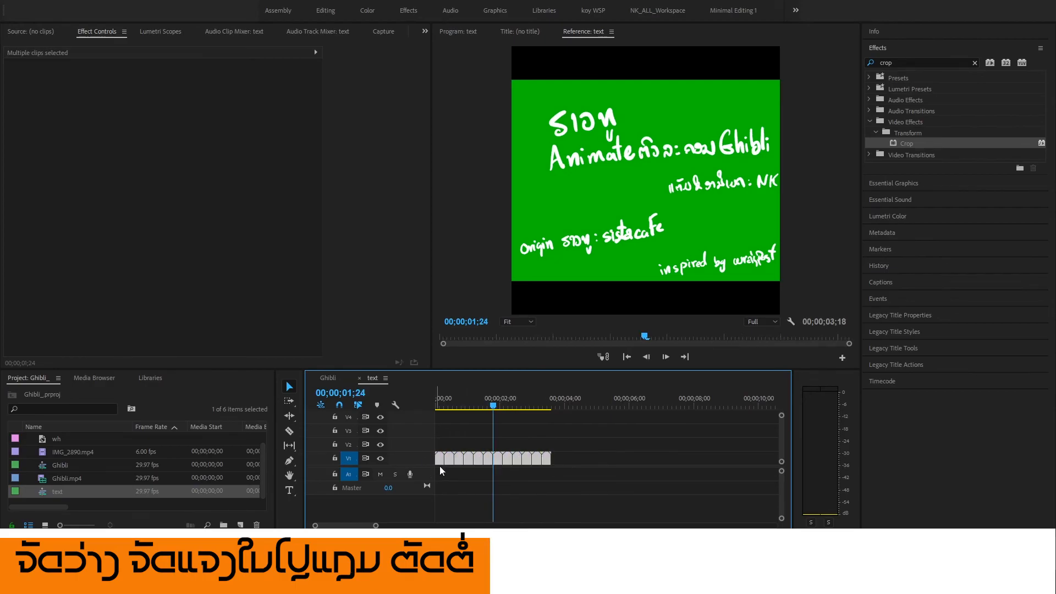
pyautogui.moveTo(440, 470); pyautogui.dragTo(572, 458)
pyautogui.rightClick(574, 465)
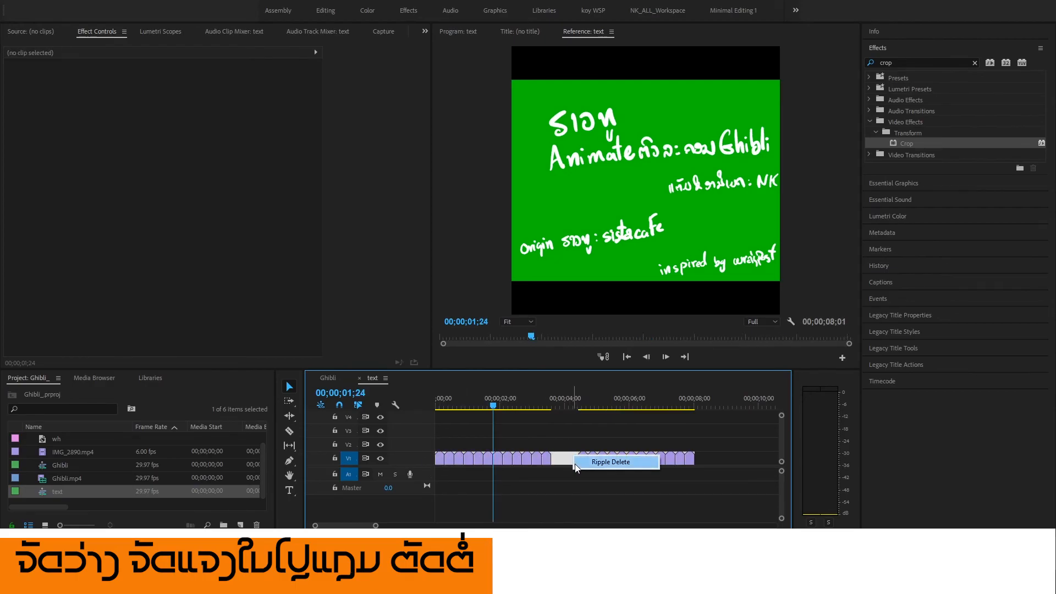
pyautogui.click(606, 462)
pyautogui.moveTo(691, 438); pyautogui.dragTo(698, 459)
pyautogui.rightClick(678, 458)
pyautogui.click(694, 465)
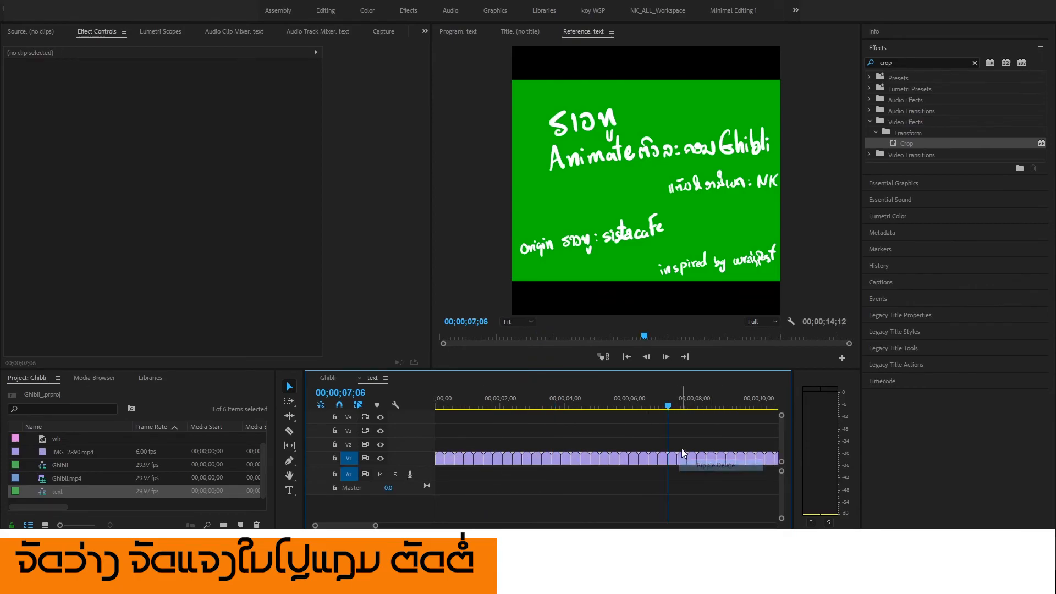
# Keep duplicating the whole run of clips on V1 and close the gap to reach a length of 00;00;57;18.
pyautogui.press('-')
pyautogui.press('-')
pyautogui.press('-')
pyautogui.press('-')
pyautogui.moveTo(622, 448); pyautogui.dragTo(516, 461)
pyautogui.moveTo(576, 431); pyautogui.dragTo(618, 461)
pyautogui.rightClick(572, 456)
pyautogui.click(610, 464)
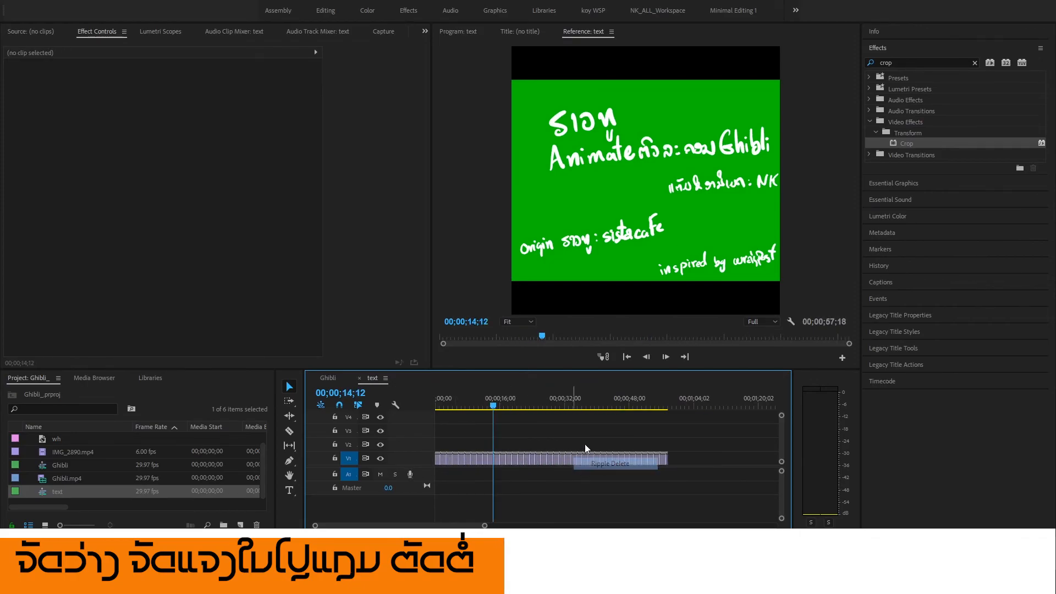
# Return to the Ghibli sequence and extend the text clip on V4 to the end of the other clips.
pyautogui.click(334, 380)
pyautogui.click(460, 418)
pyautogui.press('-')
pyautogui.press('-')
pyautogui.press('-')
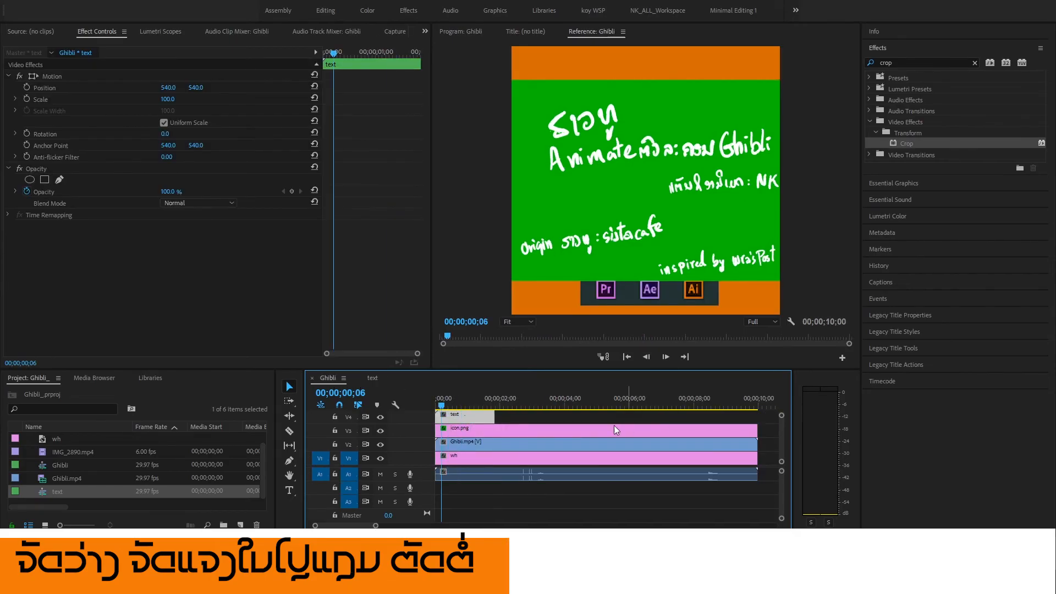
pyautogui.moveTo(491, 419); pyautogui.dragTo(757, 419)
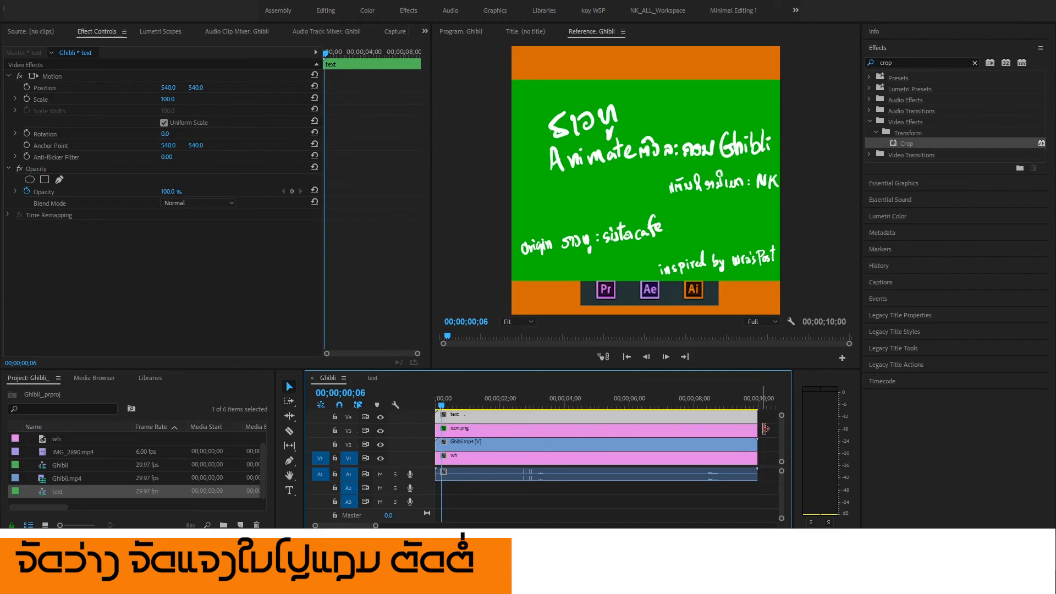
# Search the effects for "key" and apply Ultra Key to the text clip on V4.
pyautogui.click(773, 432)
pyautogui.click(479, 404)
pyautogui.click(496, 415)
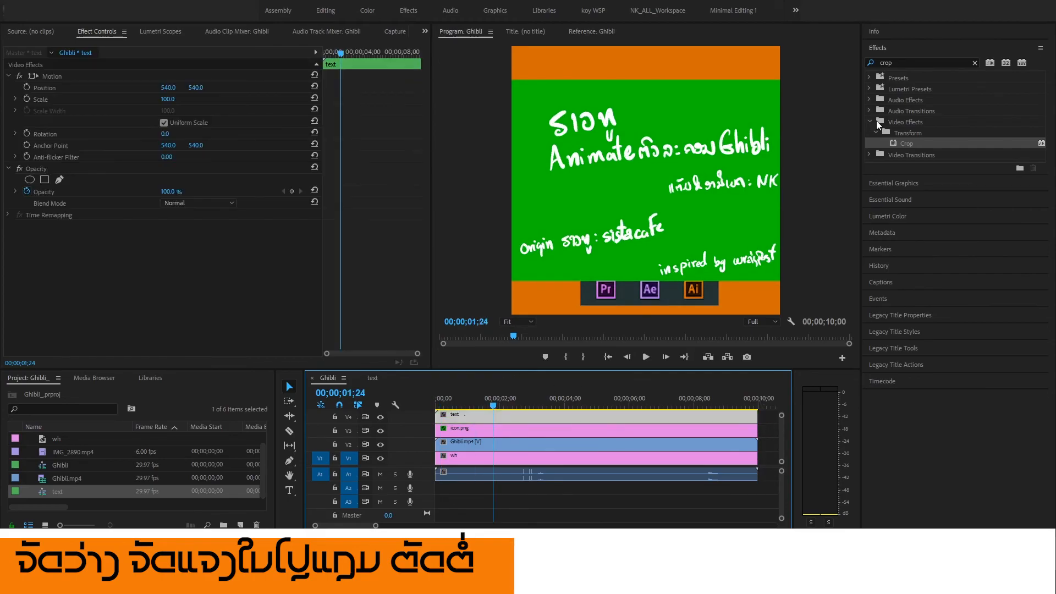
pyautogui.click(868, 64)
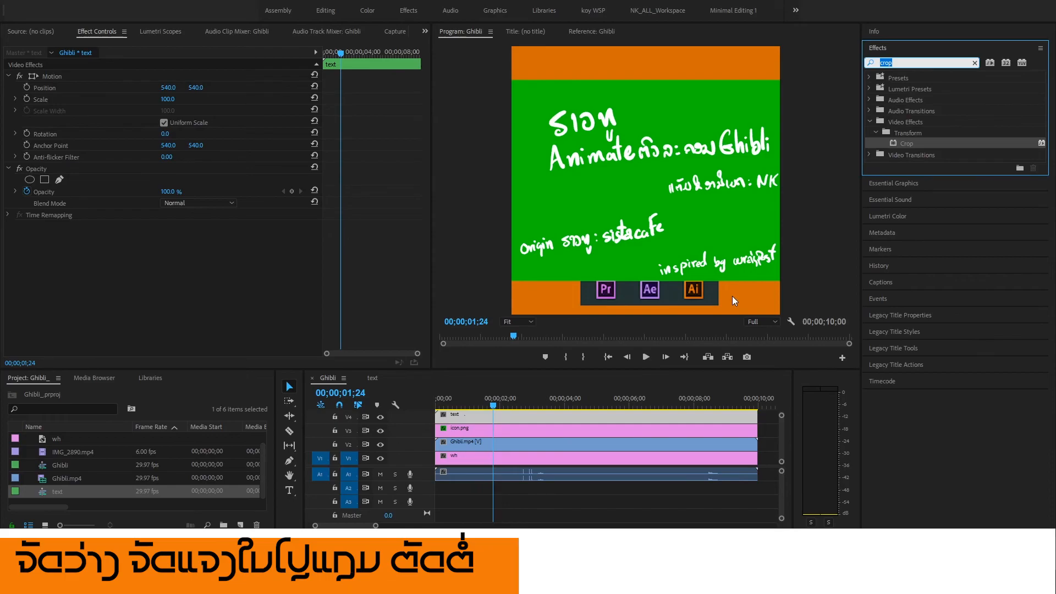
pyautogui.write('key')
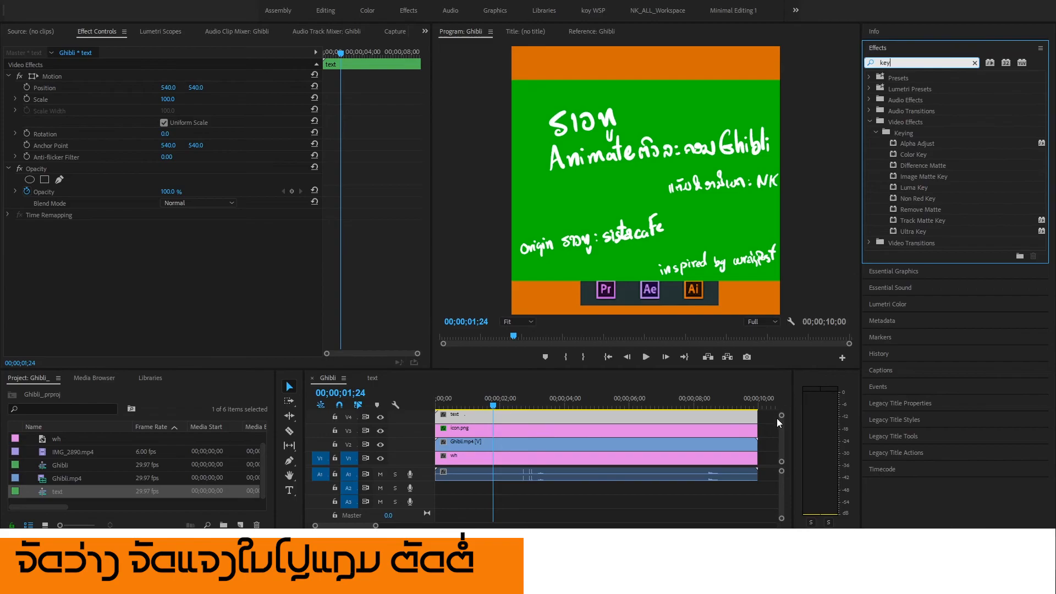
pyautogui.moveTo(914, 232); pyautogui.dragTo(571, 418)
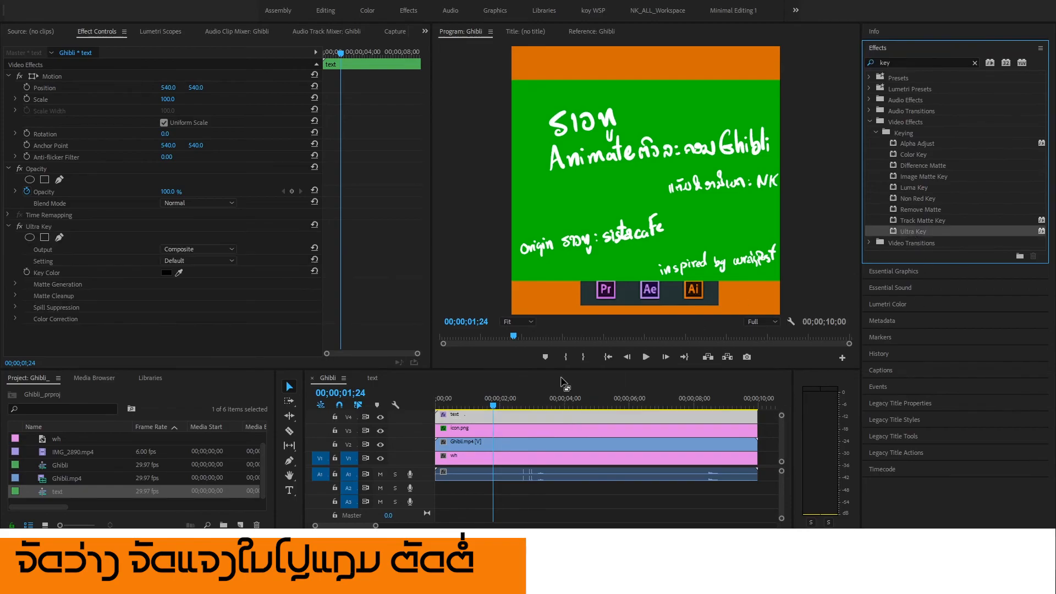
# Sample the text clip's green background as the Ultra Key color and play the sequence from the start.
pyautogui.moveTo(566, 368); pyautogui.dragTo(567, 342)
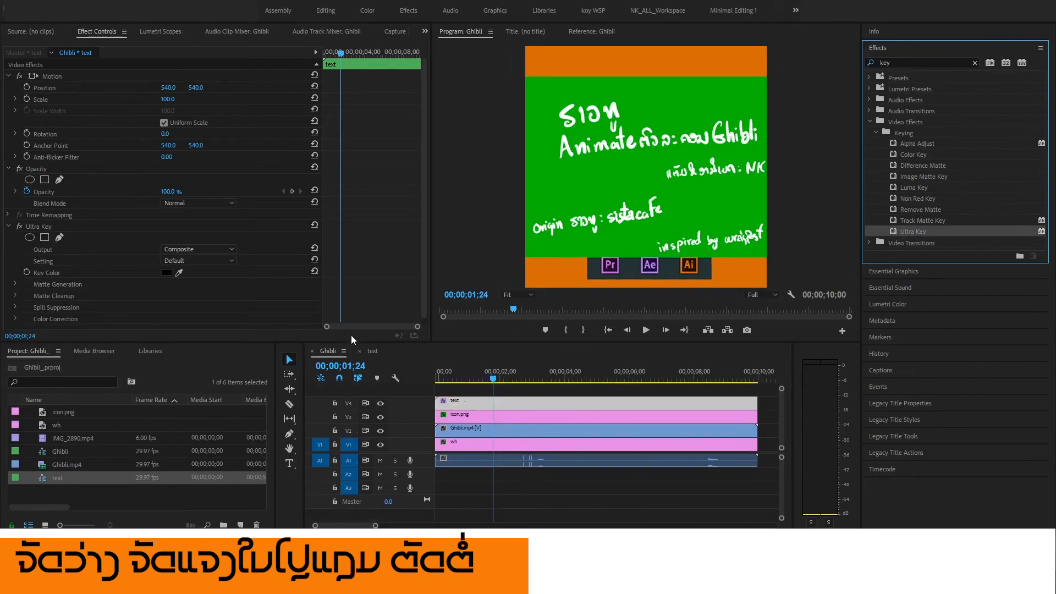
pyautogui.click(178, 272)
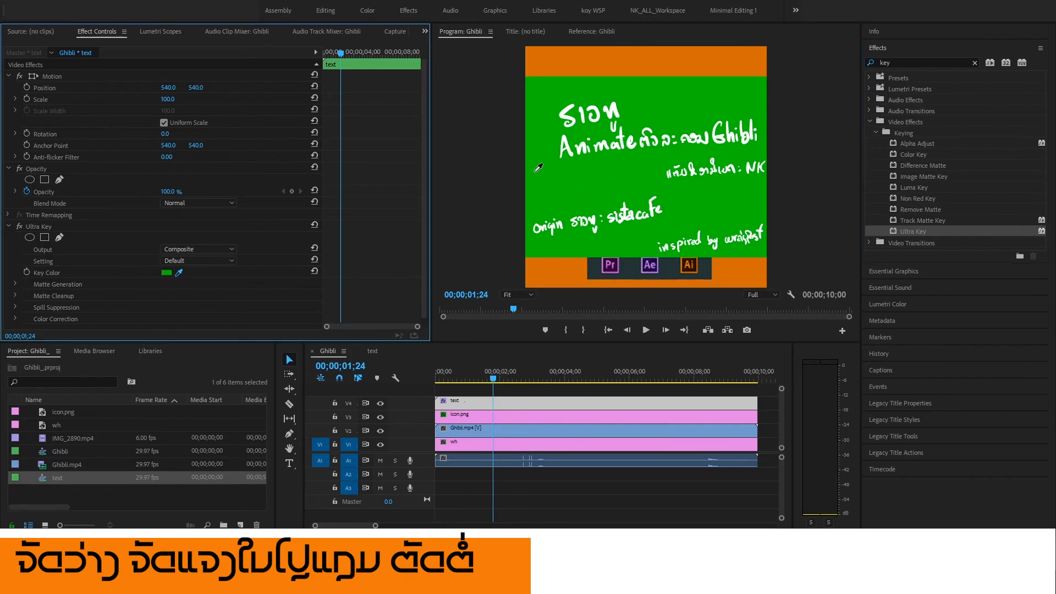
pyautogui.click(537, 171)
pyautogui.click(418, 378)
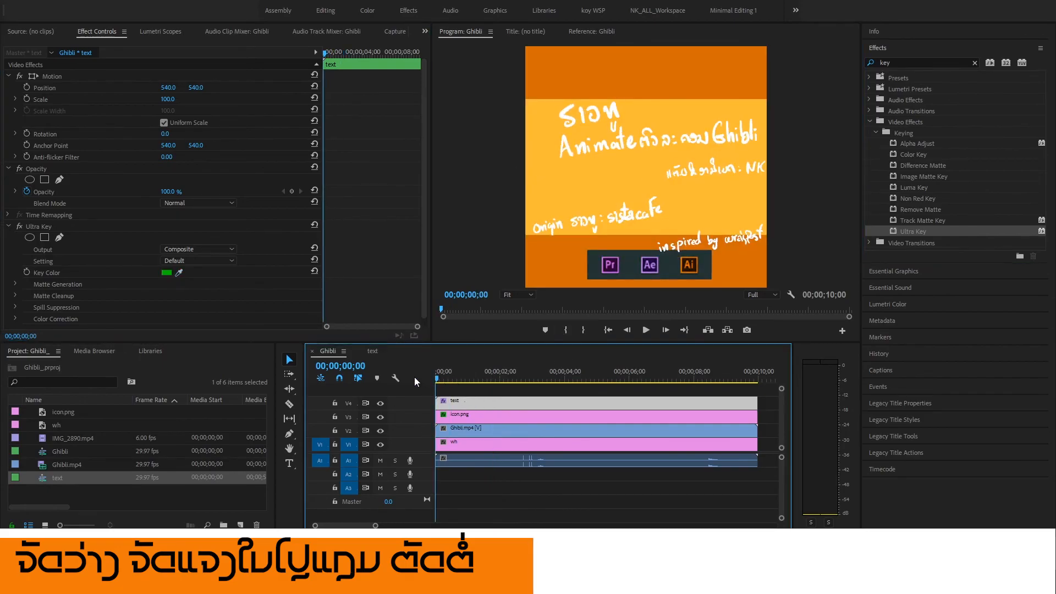
pyautogui.press('Home')
pyautogui.press('space')
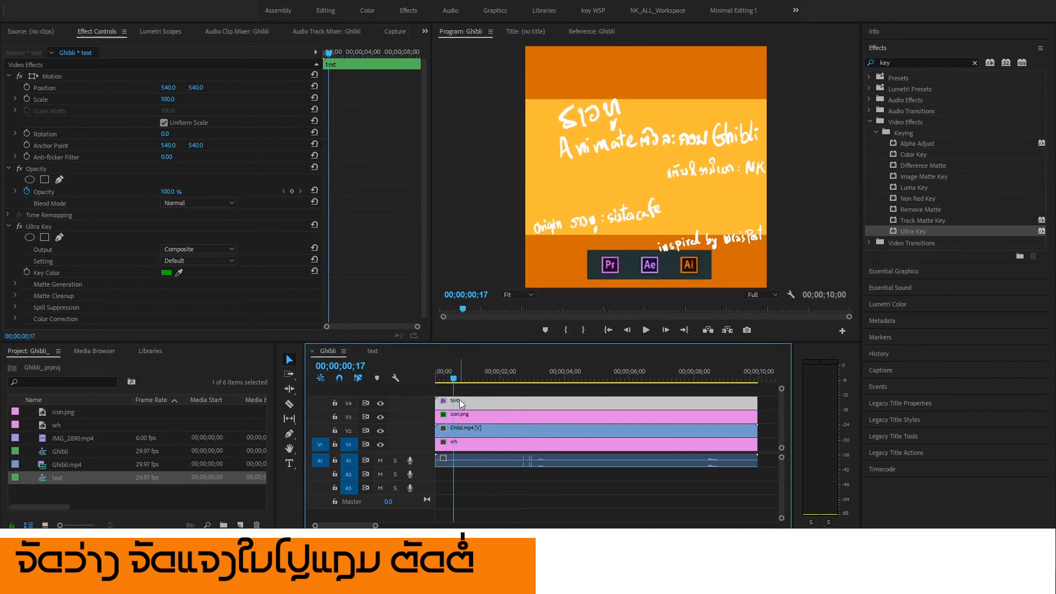
# Set the text clip's position to 422, 321, its scale to 98 and its rotation to 6°, playing the sequence to check it.
pyautogui.moveTo(189, 88)
pyautogui.mouseDown()
pyautogui.moveTo(201, 88)
pyautogui.moveTo(172, 88)
pyautogui.mouseUp()
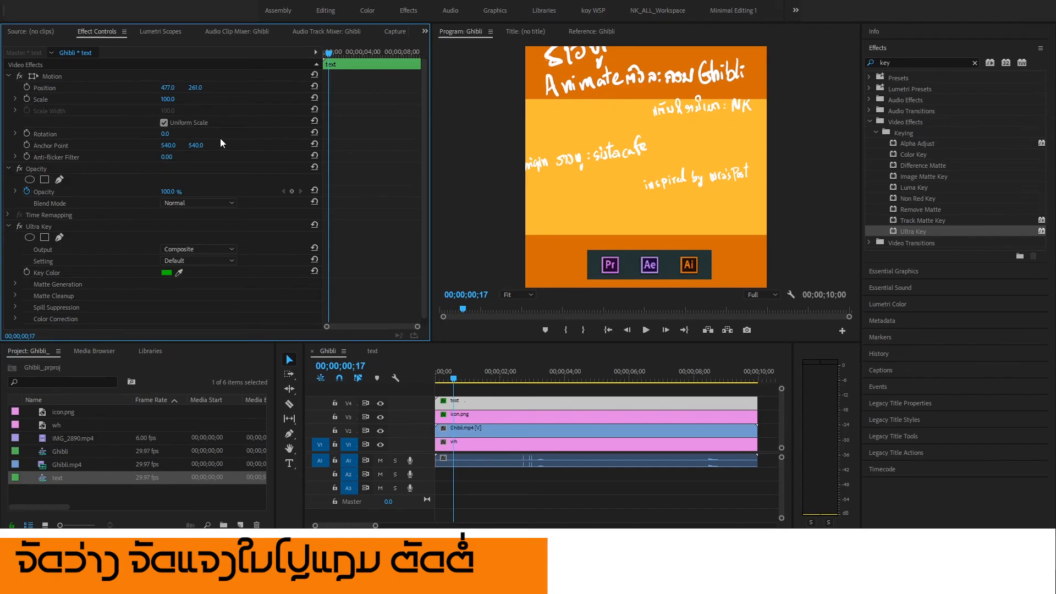
pyautogui.moveTo(167, 135); pyautogui.dragTo(170, 135)
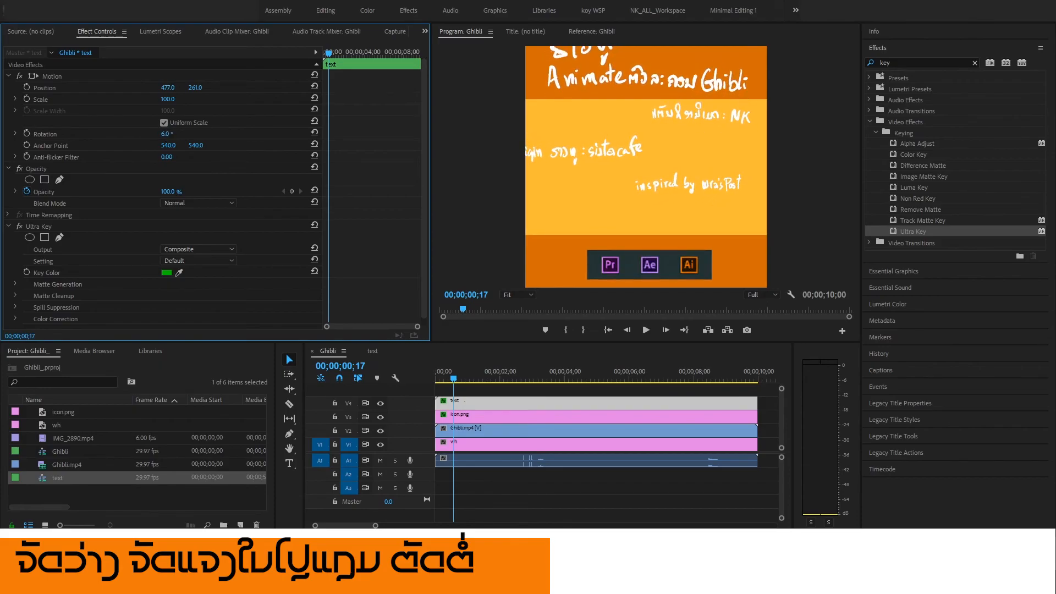
pyautogui.moveTo(192, 89)
pyautogui.mouseDown()
pyautogui.moveTo(163, 99)
pyautogui.moveTo(200, 89)
pyautogui.mouseUp()
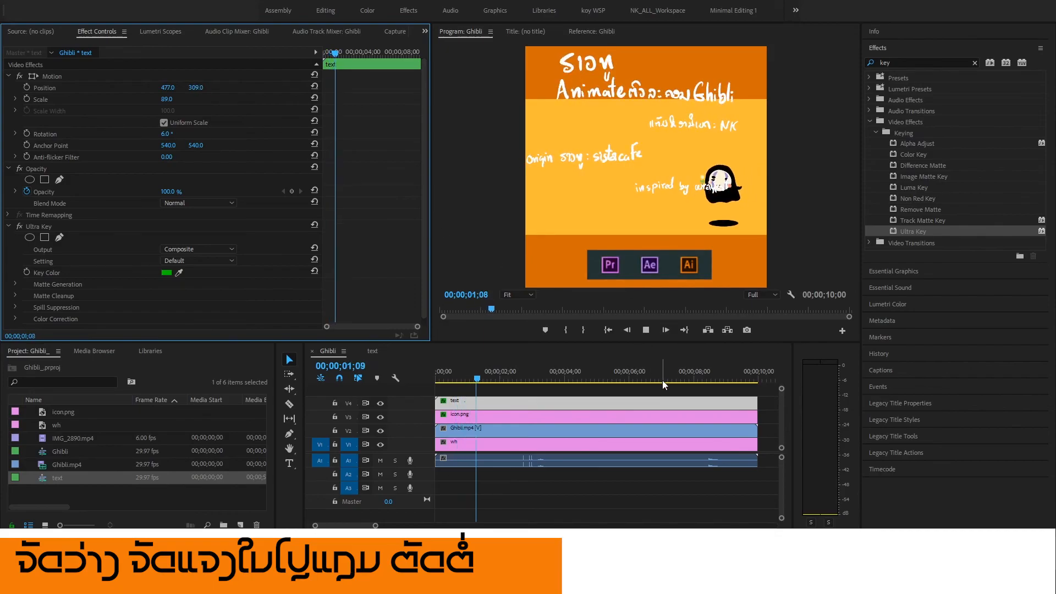
pyautogui.press('space')
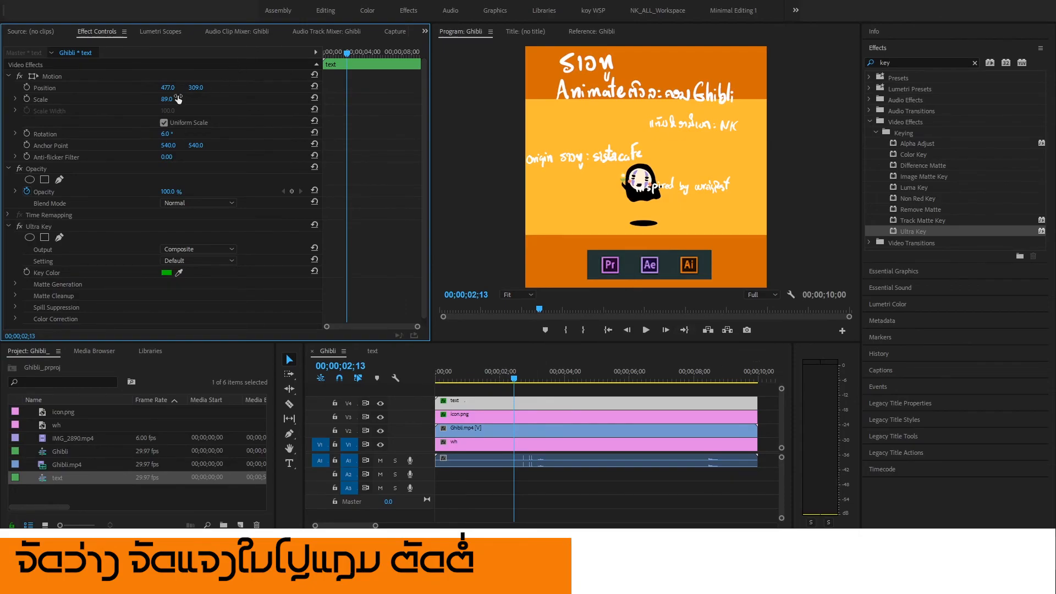
pyautogui.moveTo(166, 99); pyautogui.dragTo(202, 87)
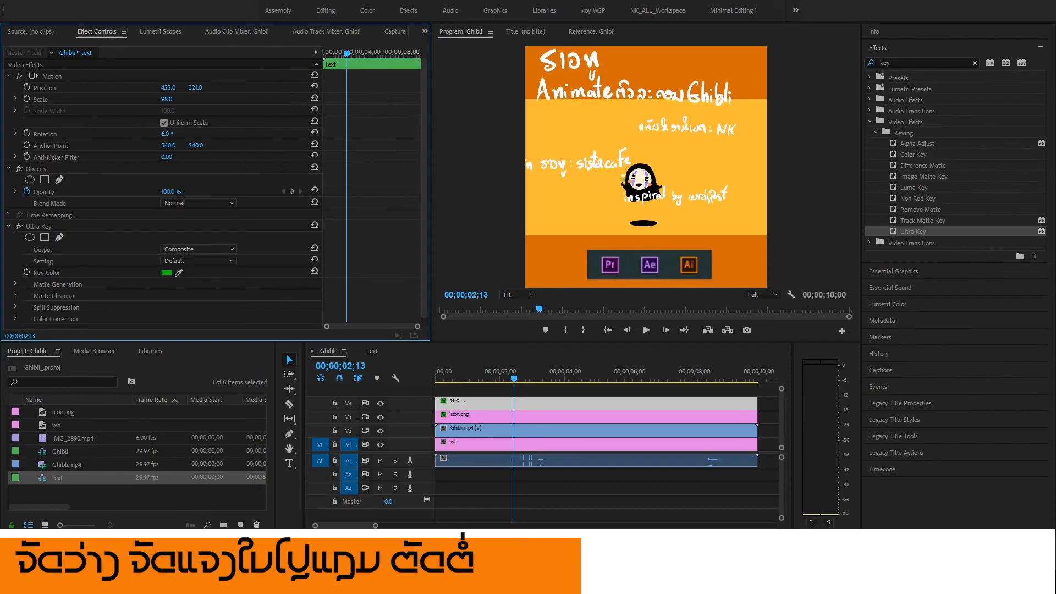
pyautogui.press('space')
pyautogui.click(488, 404)
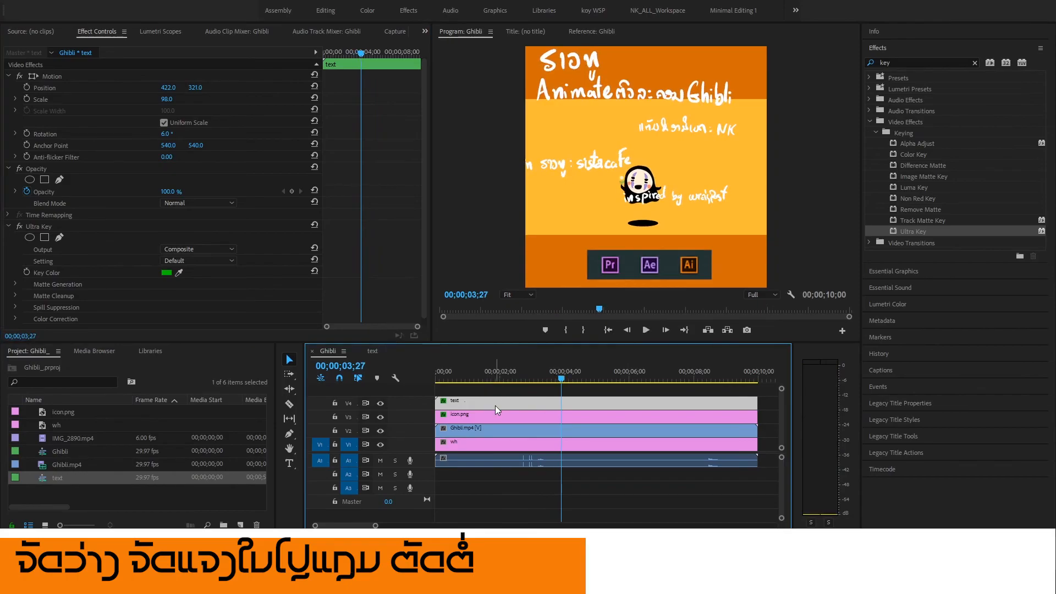
# Search the effects for "crop" and apply Crop to the text clip on V4.
pyautogui.doubleClick(900, 62)
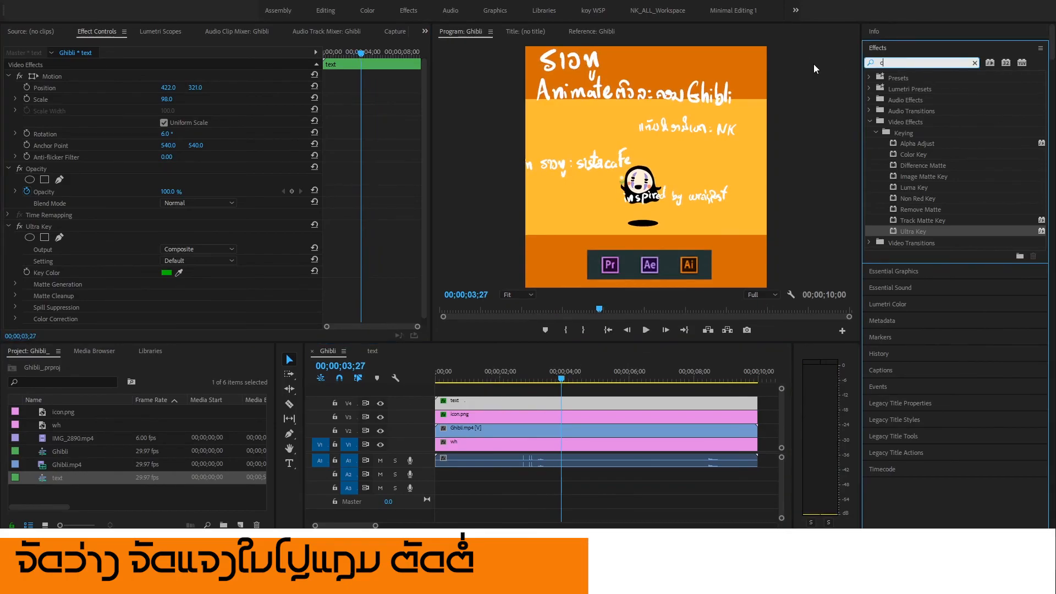
pyautogui.write('crop')
pyautogui.moveTo(920, 143); pyautogui.dragTo(847, 177)
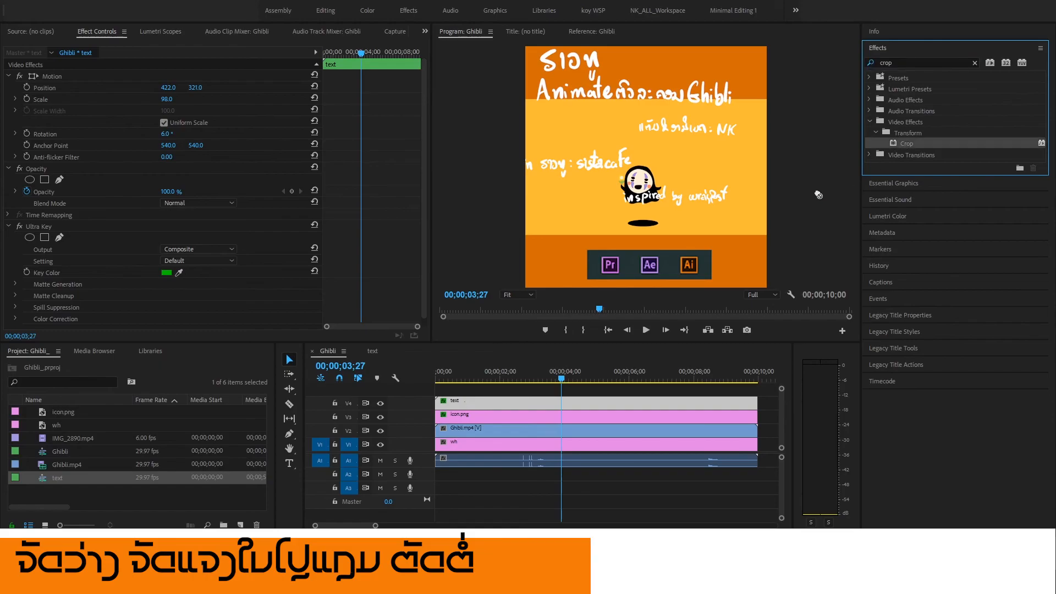
pyautogui.moveTo(618, 383); pyautogui.dragTo(598, 404)
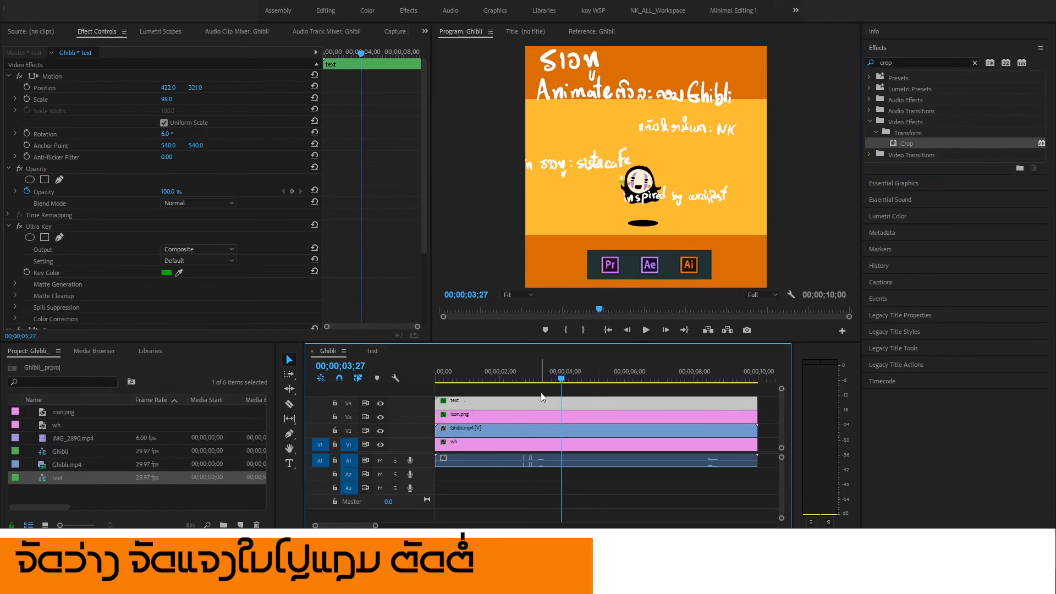
# Move the text clip up to V5 and crop its bottom by 54% to keep only the title lines.
pyautogui.moveTo(514, 396)
pyautogui.mouseDown()
pyautogui.moveTo(500, 405)
pyautogui.moveTo(499, 390)
pyautogui.mouseUp()
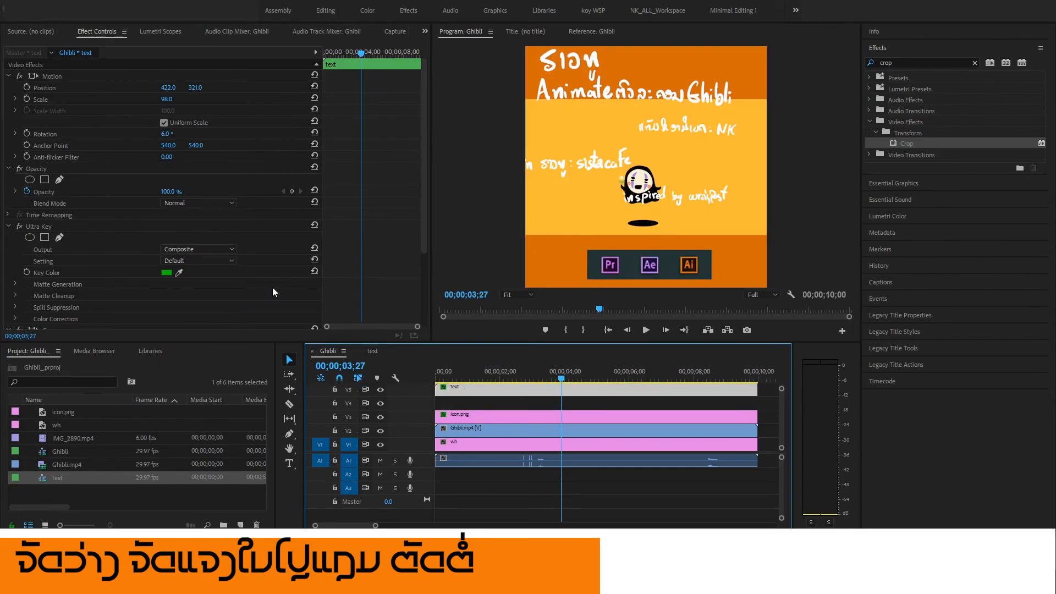
pyautogui.scroll(-4, 230, 322)
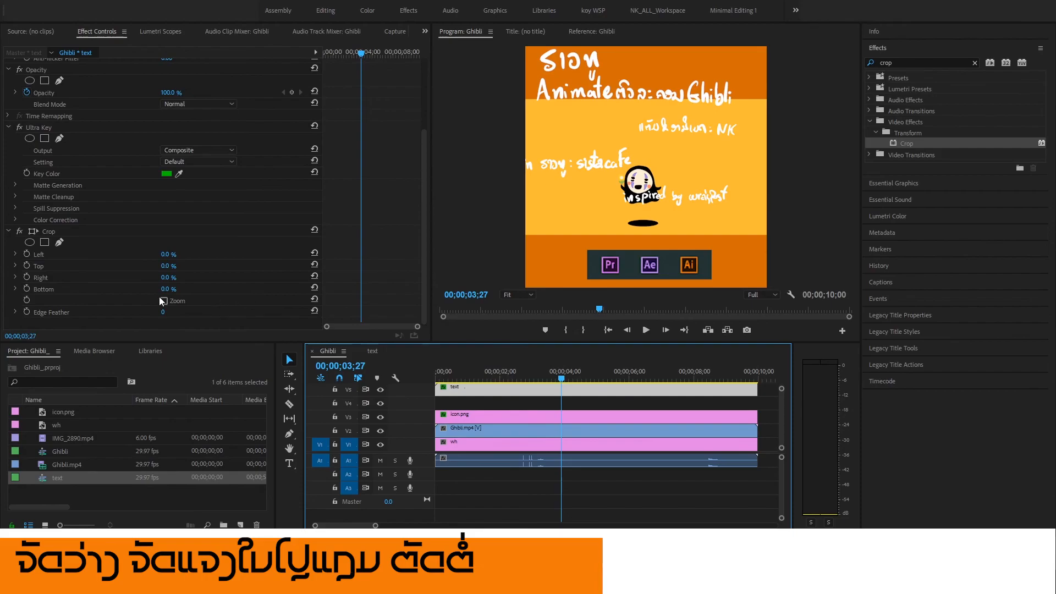
pyautogui.moveTo(168, 292)
pyautogui.mouseDown()
pyautogui.moveTo(197, 292)
pyautogui.moveTo(175, 290)
pyautogui.mouseUp()
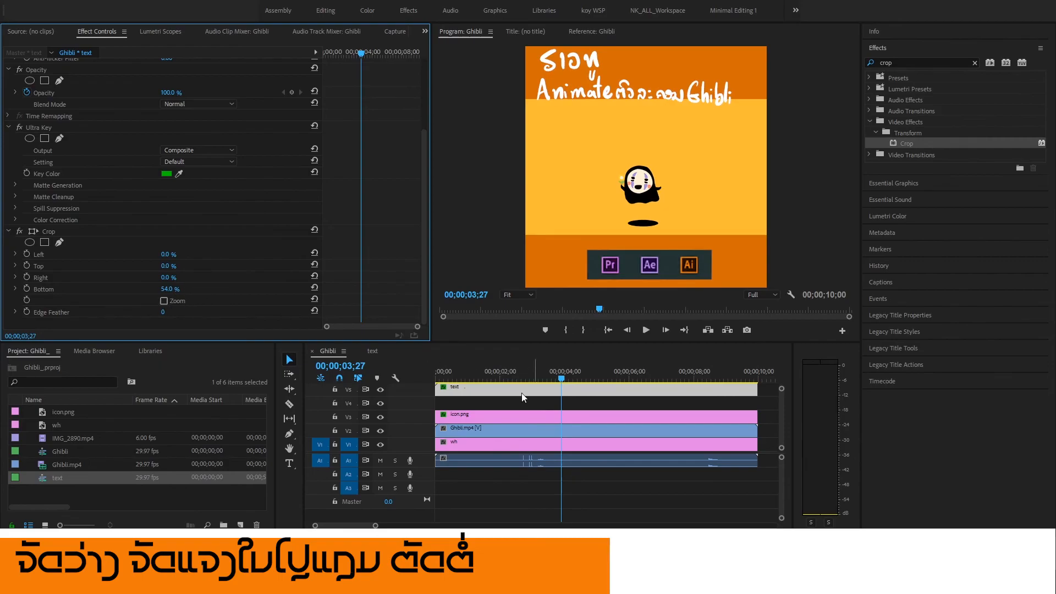
# Duplicate the V5 text clip onto V4, reset the copy's bottom crop and crop its top by 59%.
pyautogui.moveTo(527, 390)
pyautogui.mouseDown()
pyautogui.moveTo(526, 404)
pyautogui.moveTo(533, 380)
pyautogui.moveTo(487, 377)
pyautogui.moveTo(529, 380)
pyautogui.mouseUp()
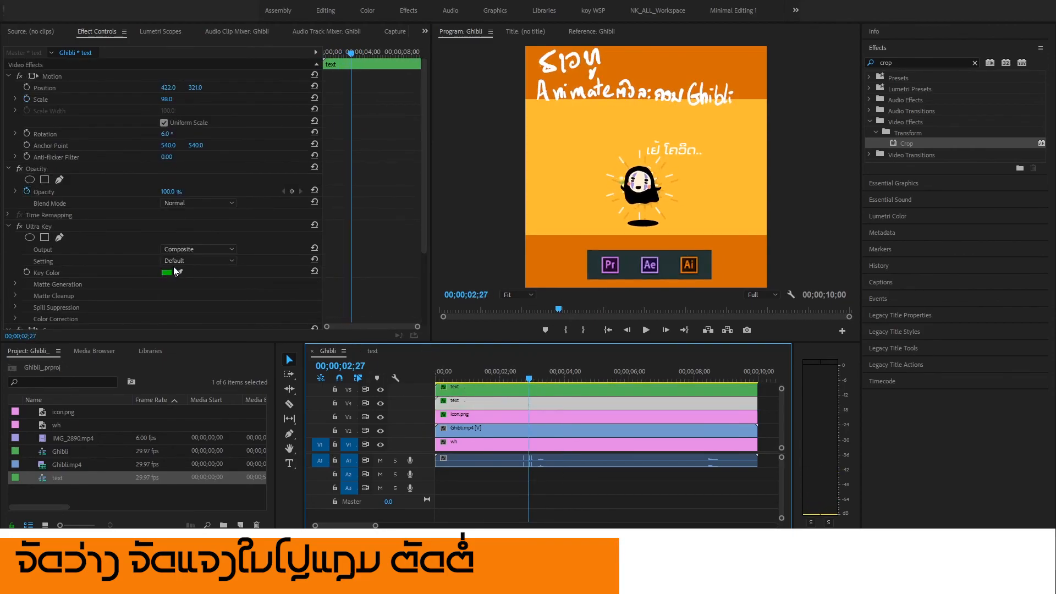
pyautogui.scroll(-4, 264, 295)
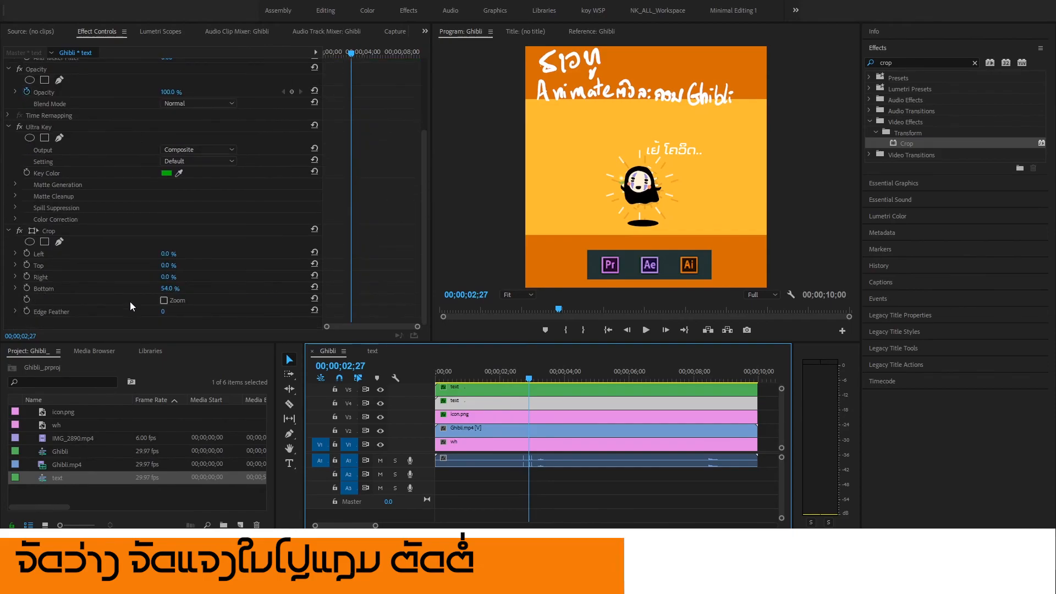
pyautogui.click(315, 287)
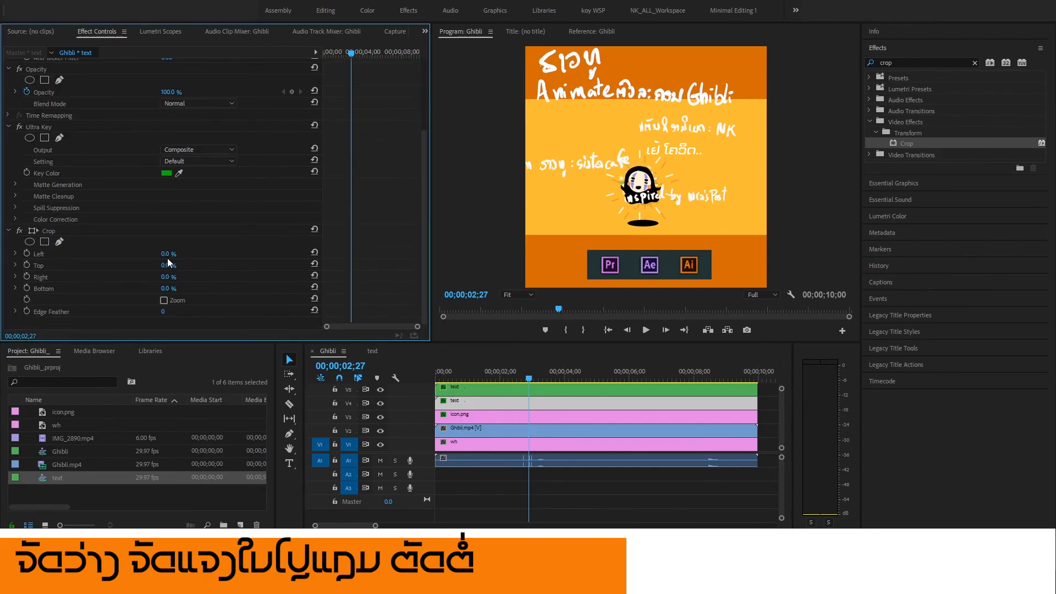
pyautogui.moveTo(168, 266); pyautogui.dragTo(198, 266)
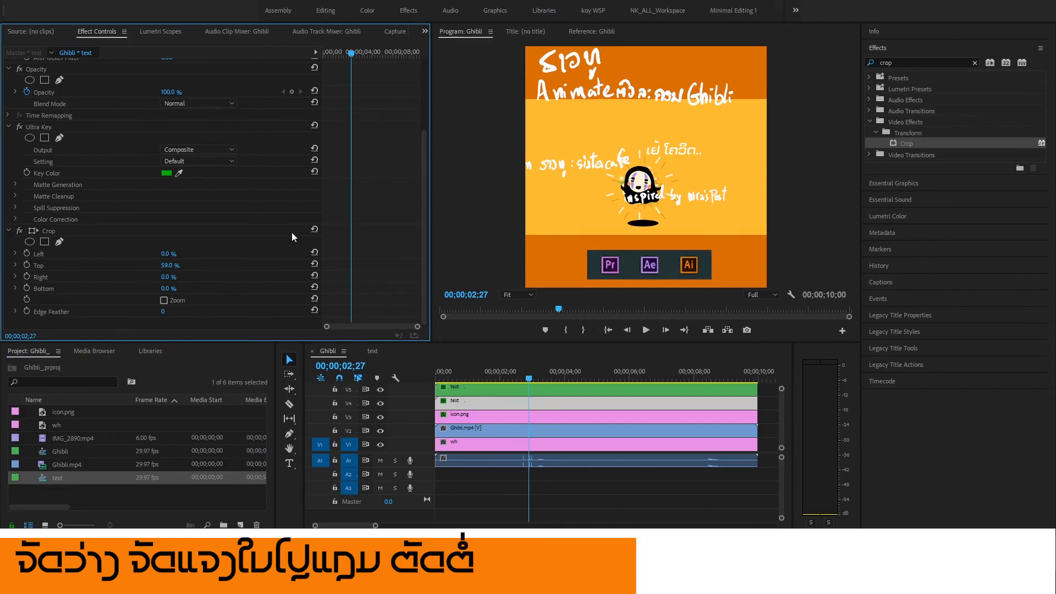
# Place the V4 text copy over the lower orange band at position 559, 660 with a scale of 105.
pyautogui.scroll(3, 277, 137)
pyautogui.scroll(2, 276, 137)
pyautogui.moveTo(166, 92)
pyautogui.mouseDown()
pyautogui.moveTo(330, 88)
pyautogui.moveTo(175, 89)
pyautogui.mouseUp()
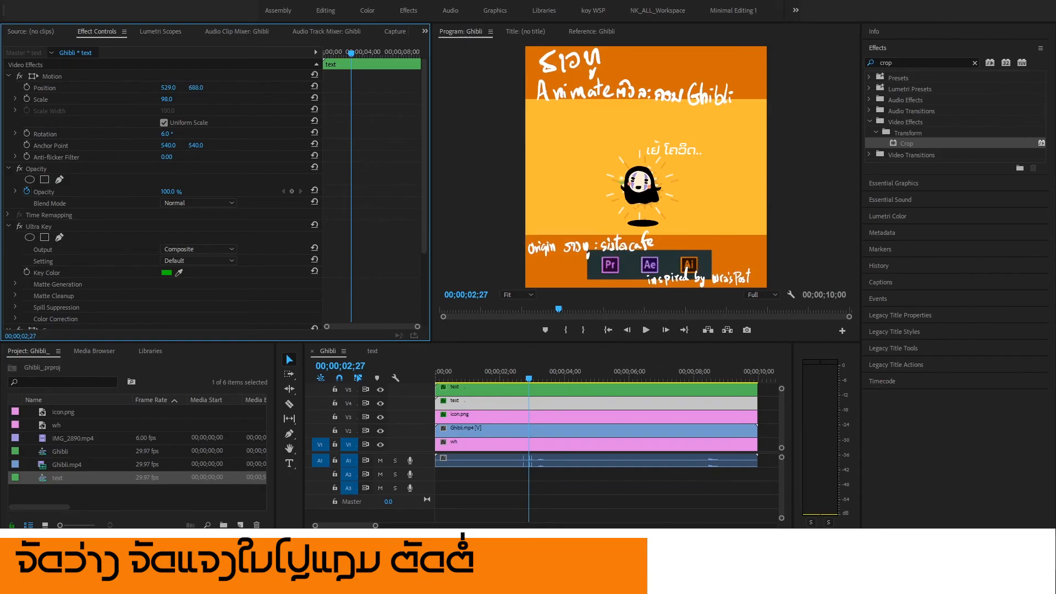
pyautogui.click(175, 98)
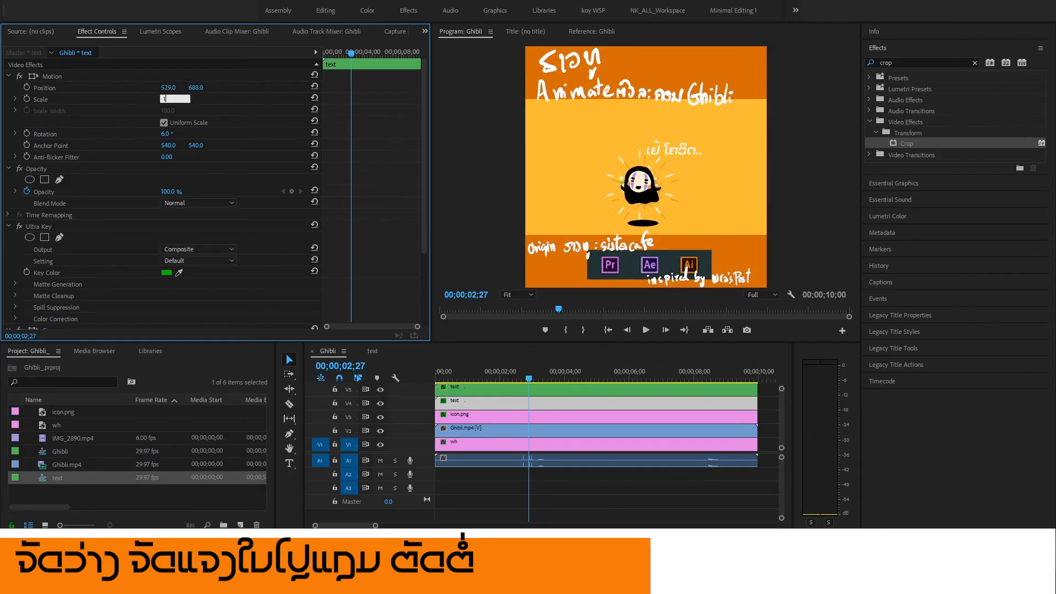
pyautogui.write('100')
pyautogui.press('Return')
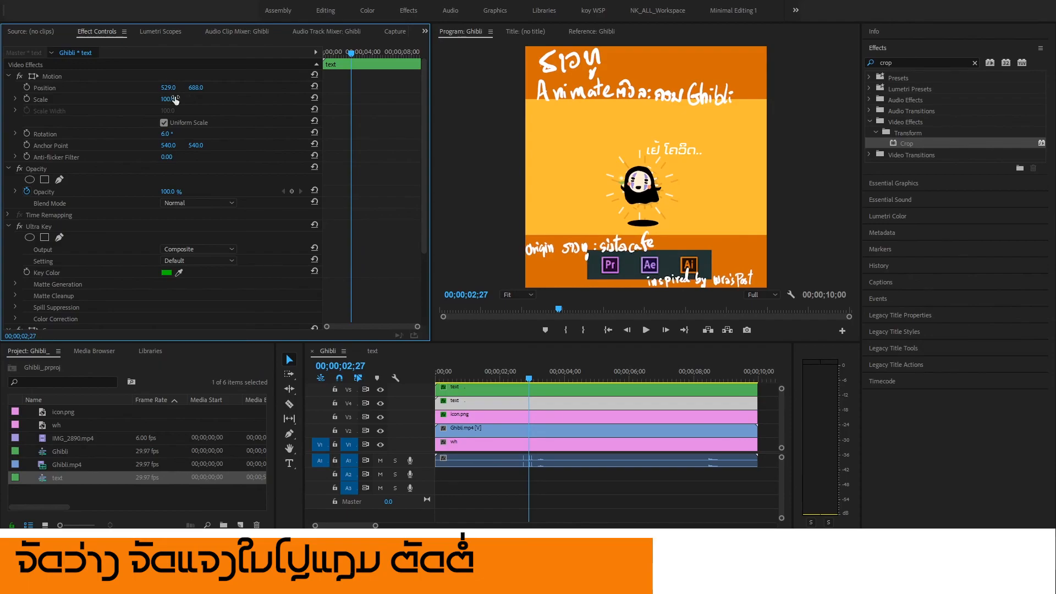
pyautogui.moveTo(167, 91); pyautogui.dragTo(171, 91)
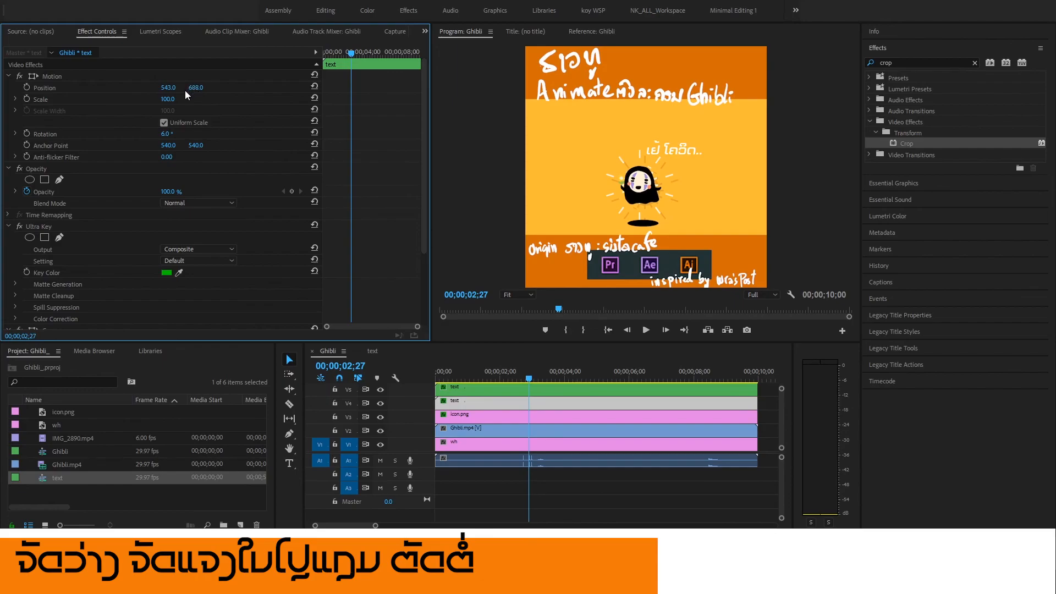
pyautogui.click(175, 99)
pyautogui.write('1')
pyautogui.press('Return')
pyautogui.moveTo(175, 99)
pyautogui.mouseDown()
pyautogui.moveTo(172, 88)
pyautogui.moveTo(189, 88)
pyautogui.mouseUp()
pyautogui.press('Up')
pyautogui.press('Up')
pyautogui.press('Up')
pyautogui.press('Up')
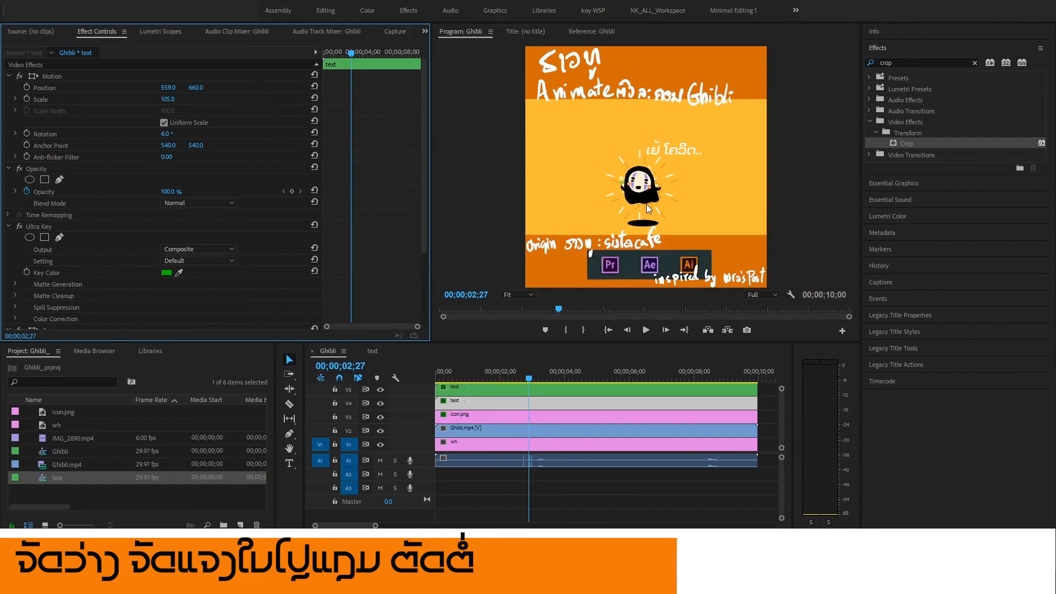
# Review the composite by playing it and toggling the V1, V2 and V3 tracks' visibility, ending with the icon.png clip selected.
pyautogui.press('space')
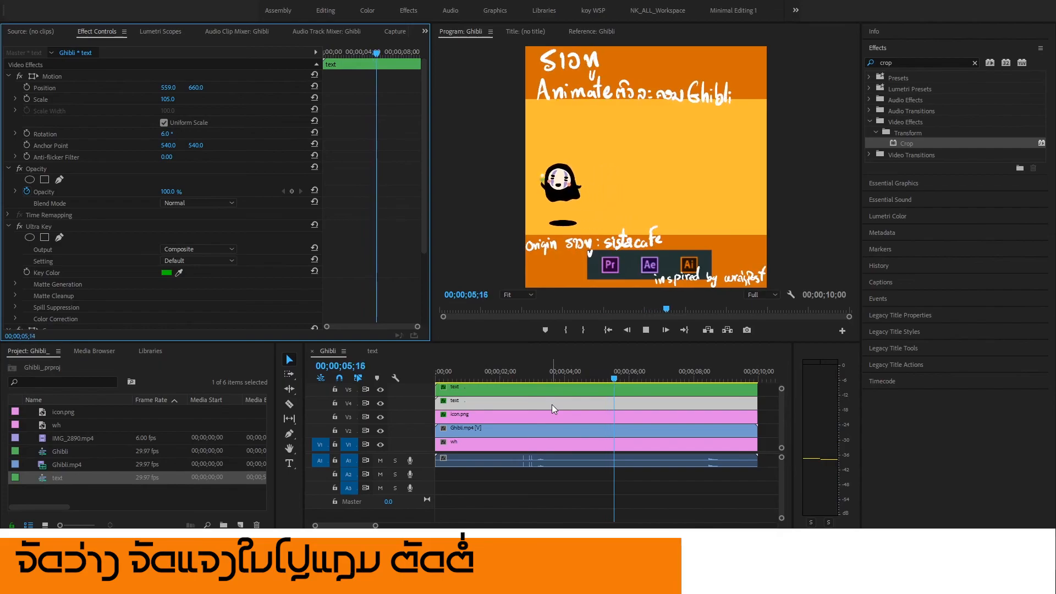
pyautogui.press('space')
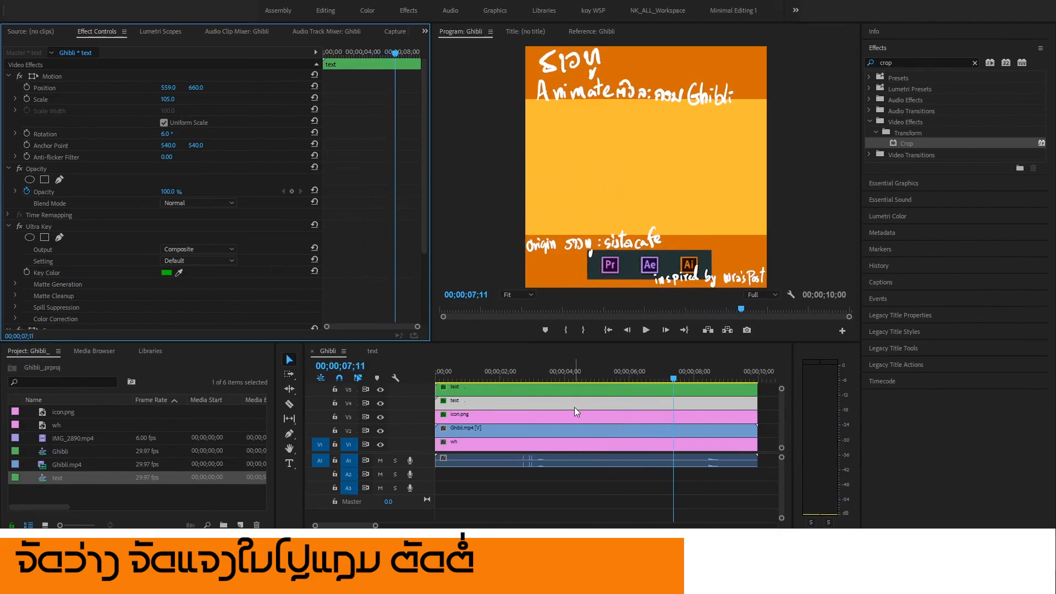
pyautogui.click(506, 419)
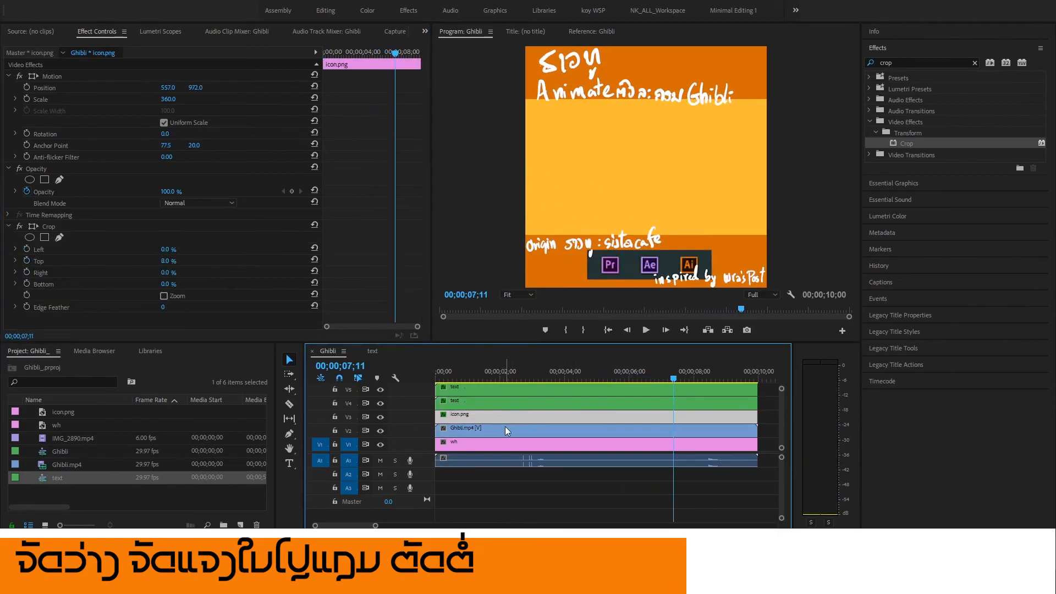
pyautogui.click(480, 444)
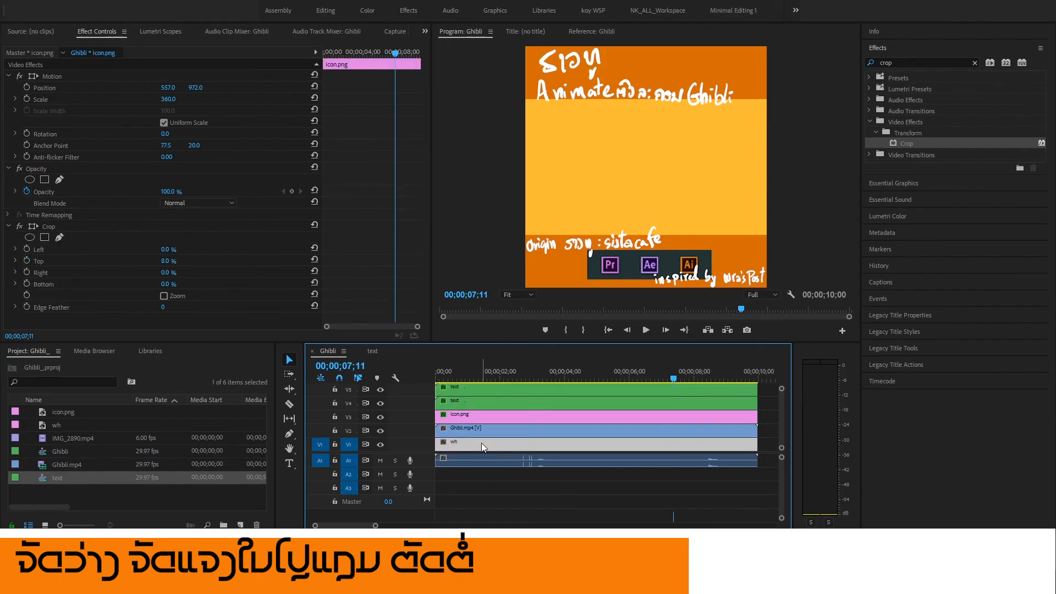
pyautogui.click(380, 445)
pyautogui.click(380, 445)
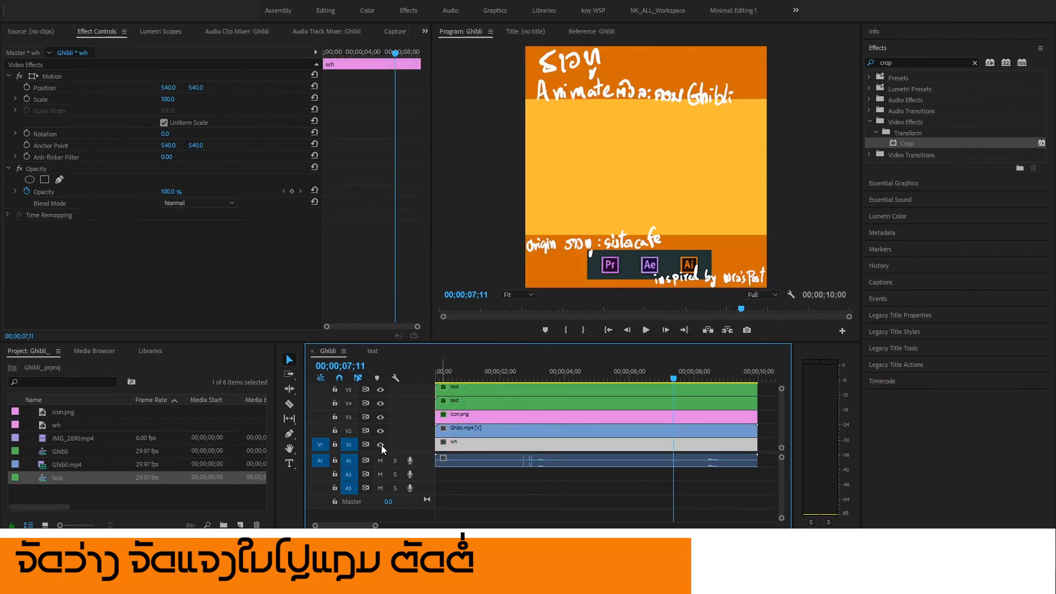
pyautogui.click(380, 430)
pyautogui.click(380, 431)
pyautogui.click(380, 417)
pyautogui.click(379, 417)
pyautogui.click(538, 417)
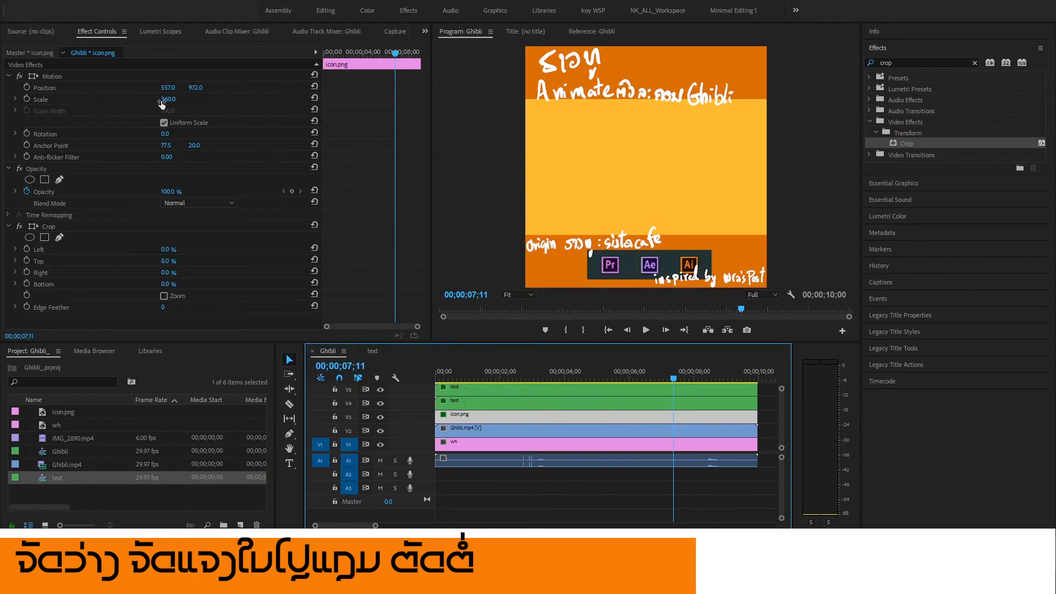
# Scale the icon.png banner to 338, position it at 557, 963, and play the sequence to check it.
pyautogui.moveTo(168, 99); pyautogui.dragTo(191, 88)
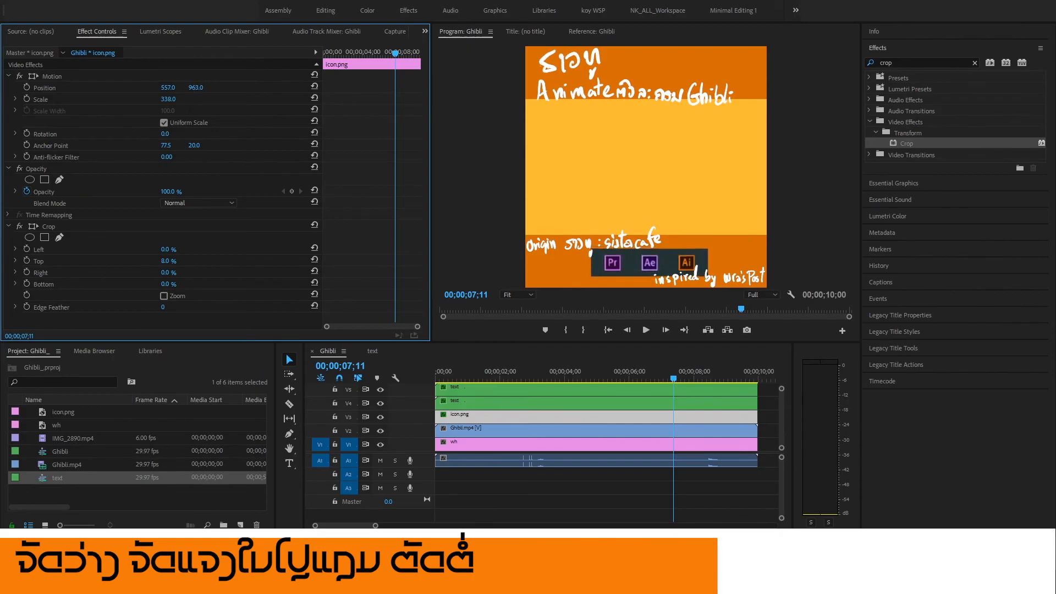
pyautogui.click(438, 374)
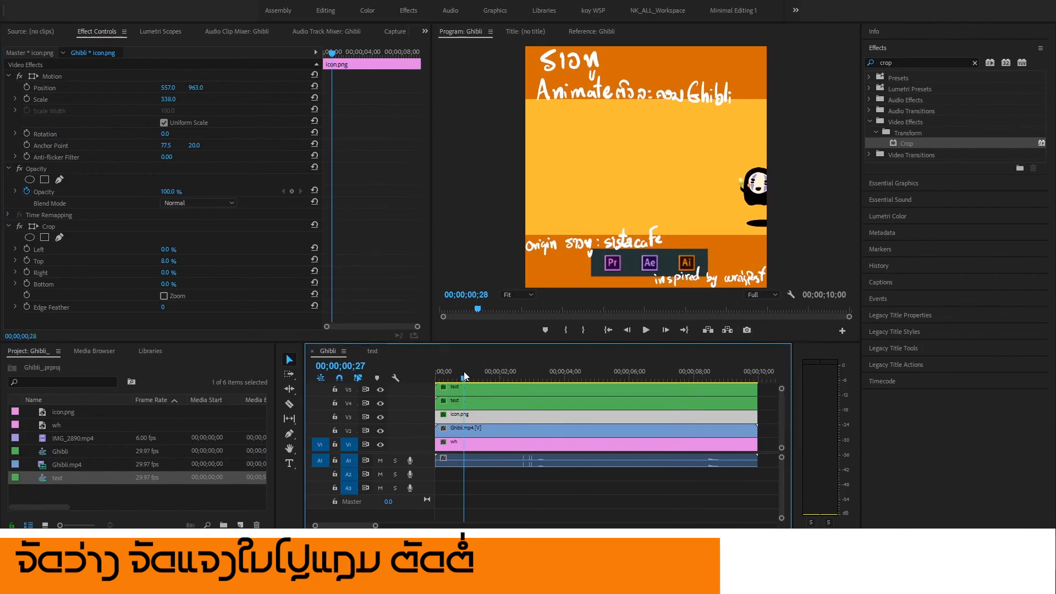
pyautogui.press('space')
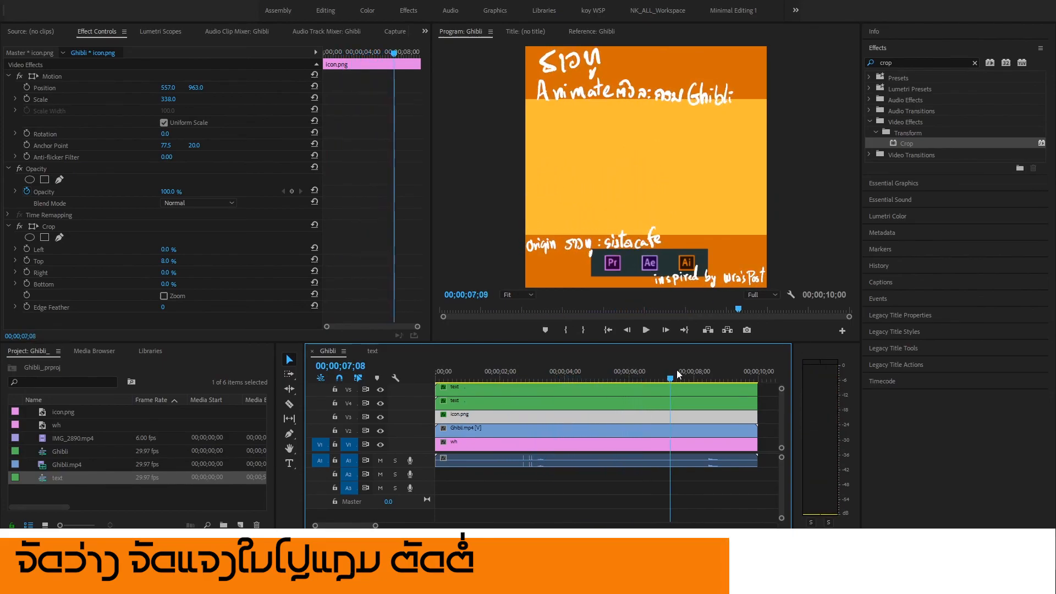
pyautogui.press('space')
# Duplicate the V5 title text clip onto V6, making room for the extra video track, and position the copy at 557, 501.
pyautogui.moveTo(467, 401); pyautogui.dragTo(513, 382)
pyautogui.click(509, 400)
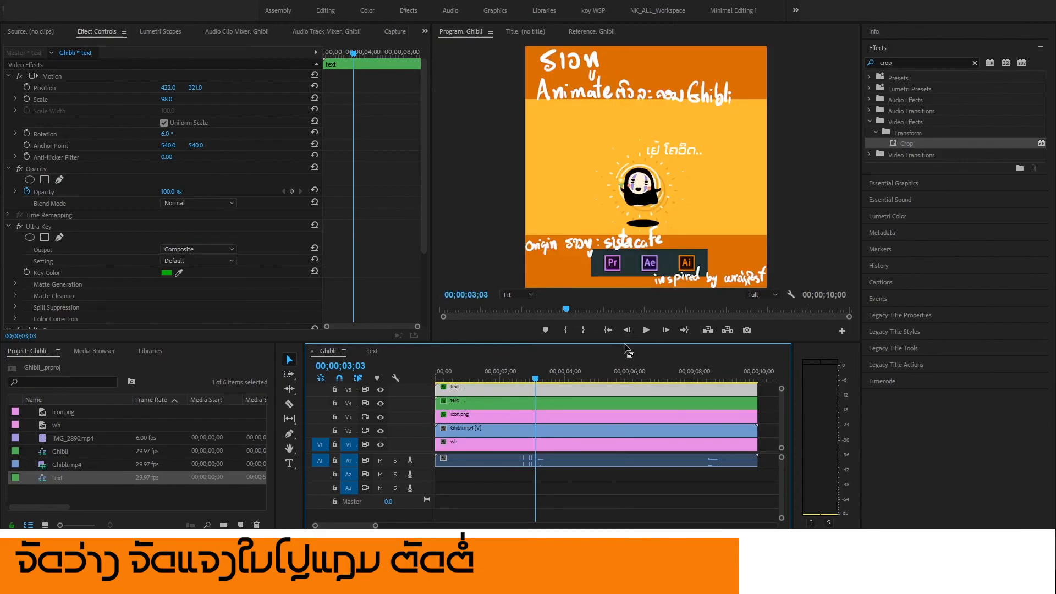
pyautogui.moveTo(624, 343); pyautogui.dragTo(624, 317)
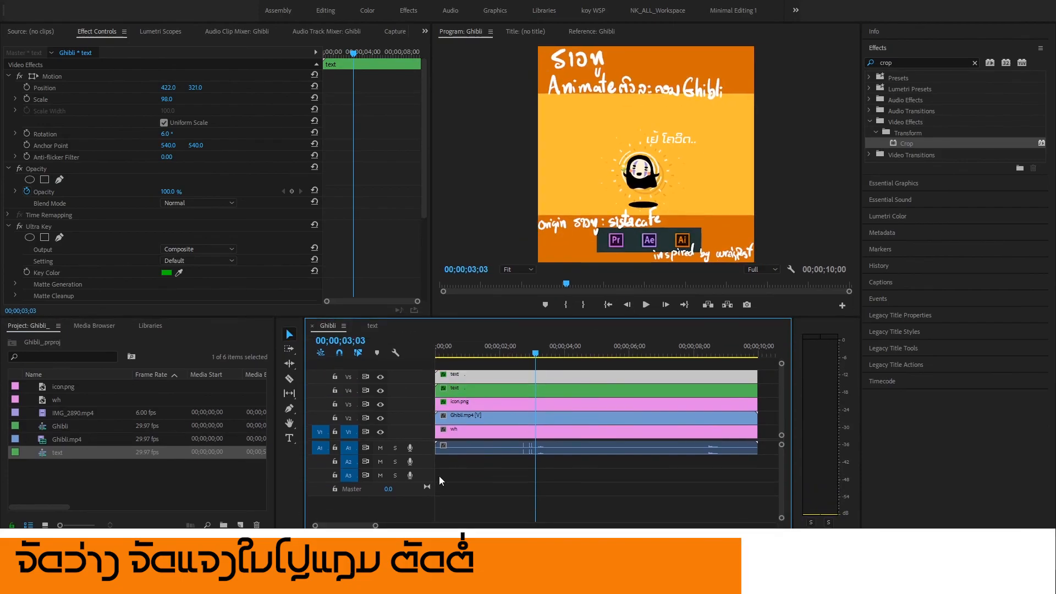
pyautogui.moveTo(424, 439); pyautogui.dragTo(425, 467)
pyautogui.moveTo(477, 402); pyautogui.dragTo(480, 392)
pyautogui.moveTo(170, 88); pyautogui.dragTo(294, 89)
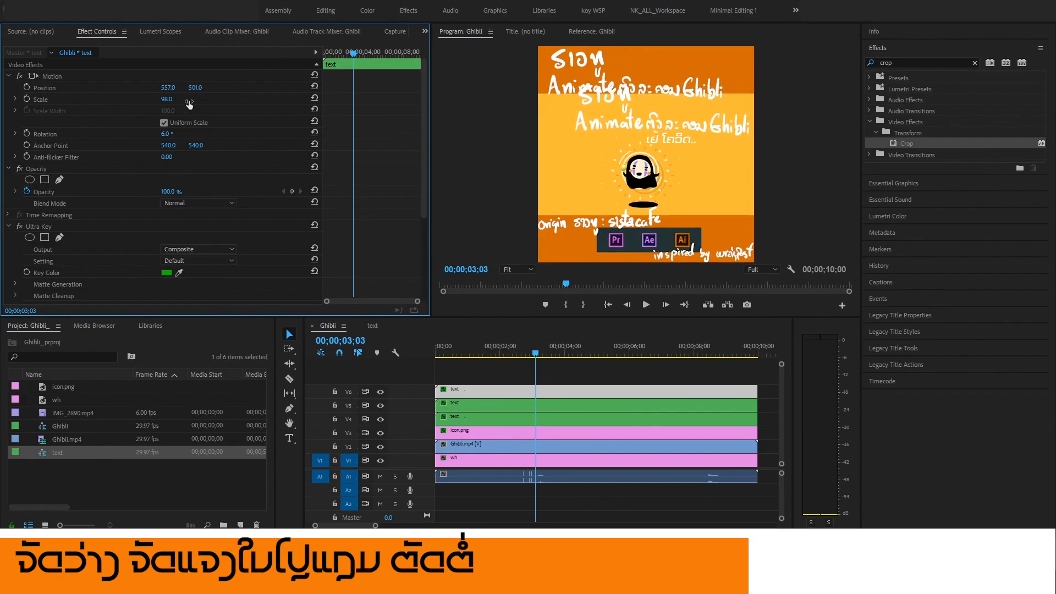
# Crop the V6 text copy 46% from the top and 39% from the bottom to isolate the NK credit line.
pyautogui.scroll(-4, 262, 244)
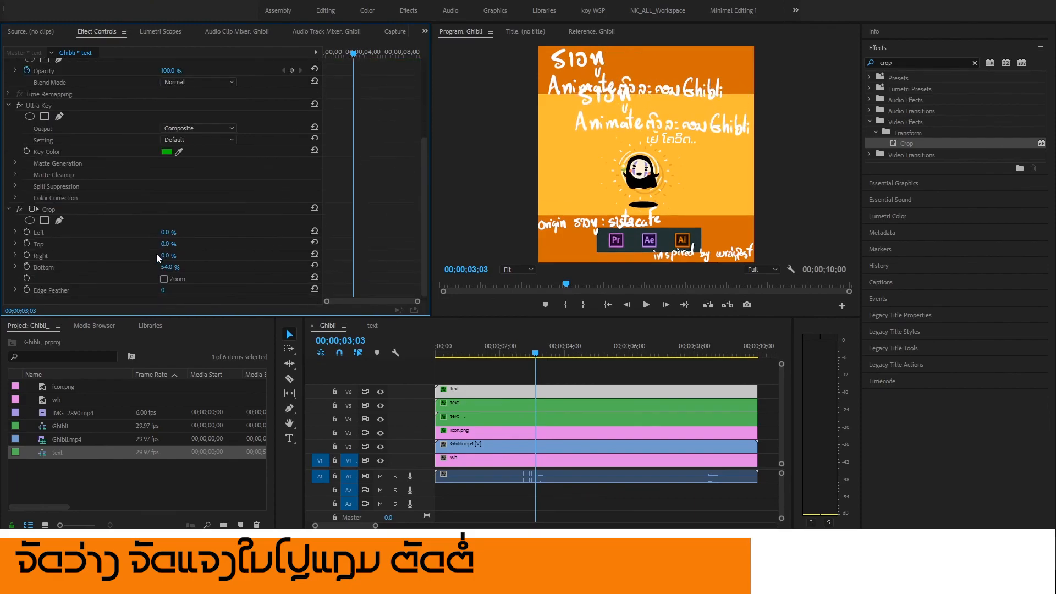
pyautogui.moveTo(170, 244); pyautogui.dragTo(225, 244)
pyautogui.moveTo(171, 268); pyautogui.dragTo(165, 244)
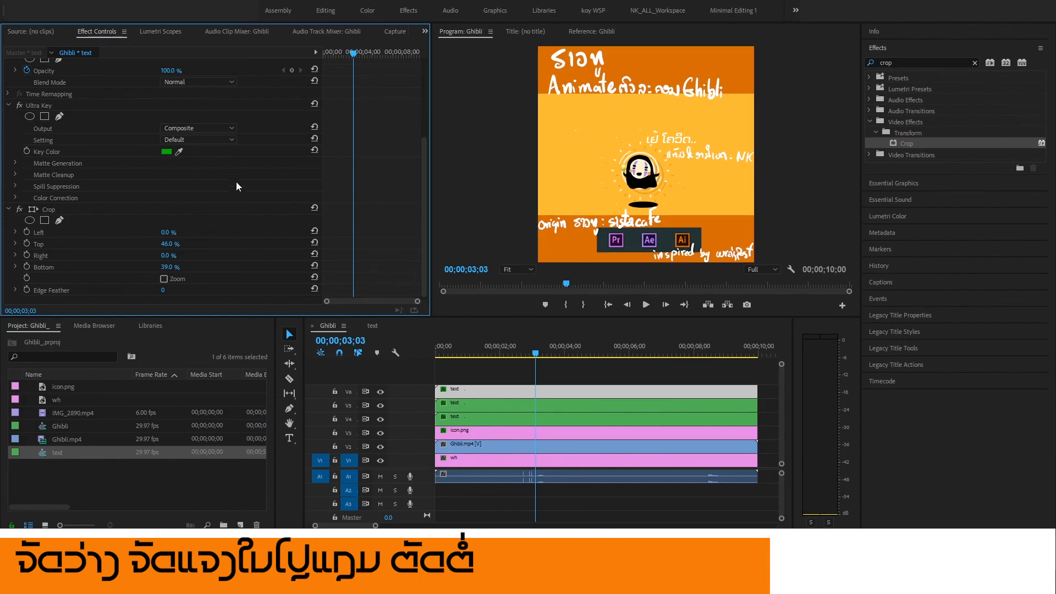
# Place the V6 credit line in the lower orange band at position 693, 860 with scale 70 and rotation 3°, and play the result.
pyautogui.scroll(5, 274, 227)
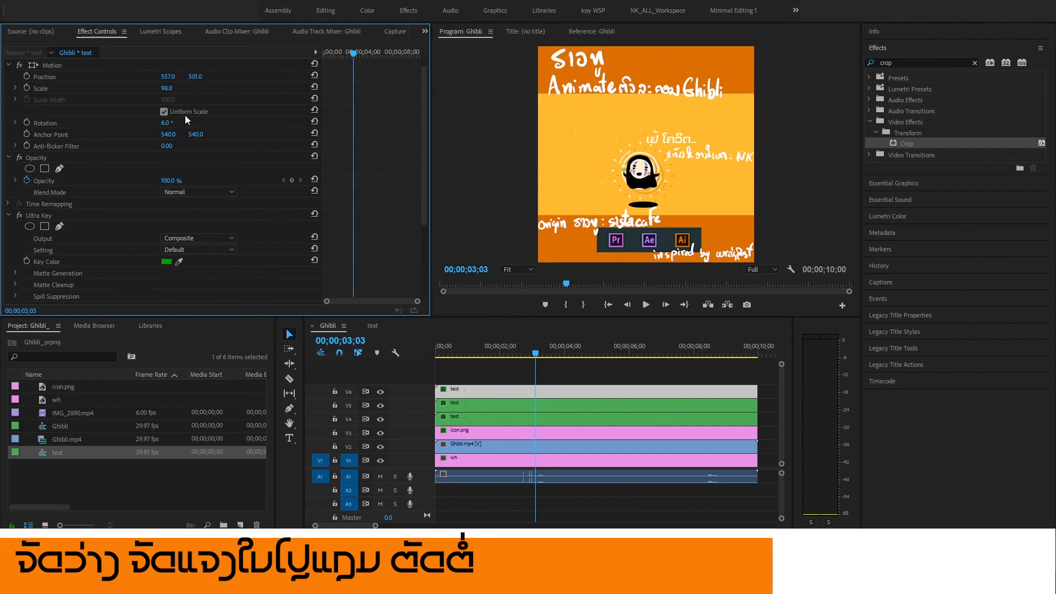
pyautogui.moveTo(167, 123); pyautogui.dragTo(198, 77)
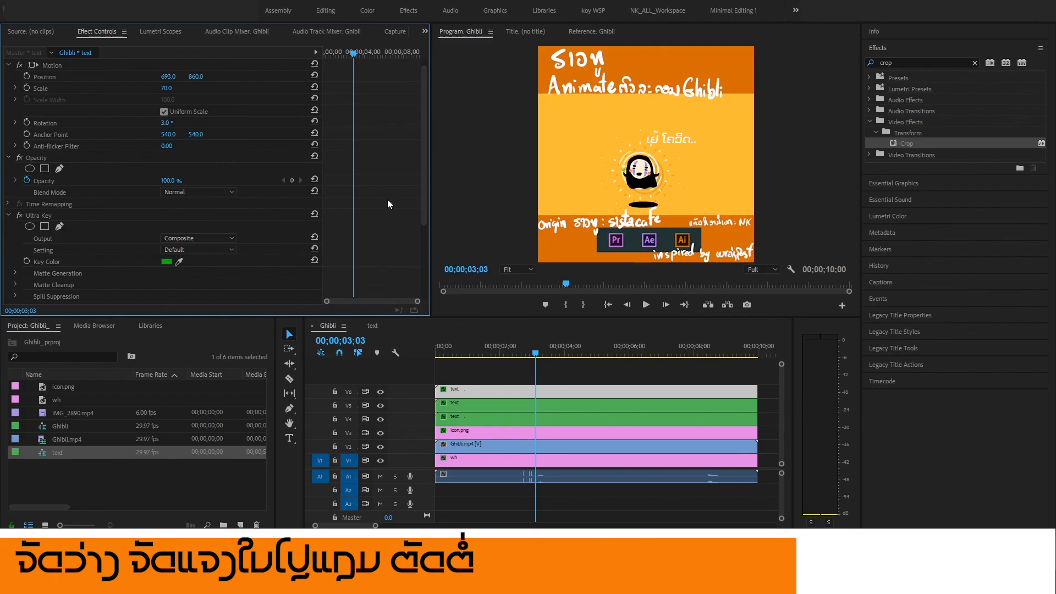
pyautogui.press('space')
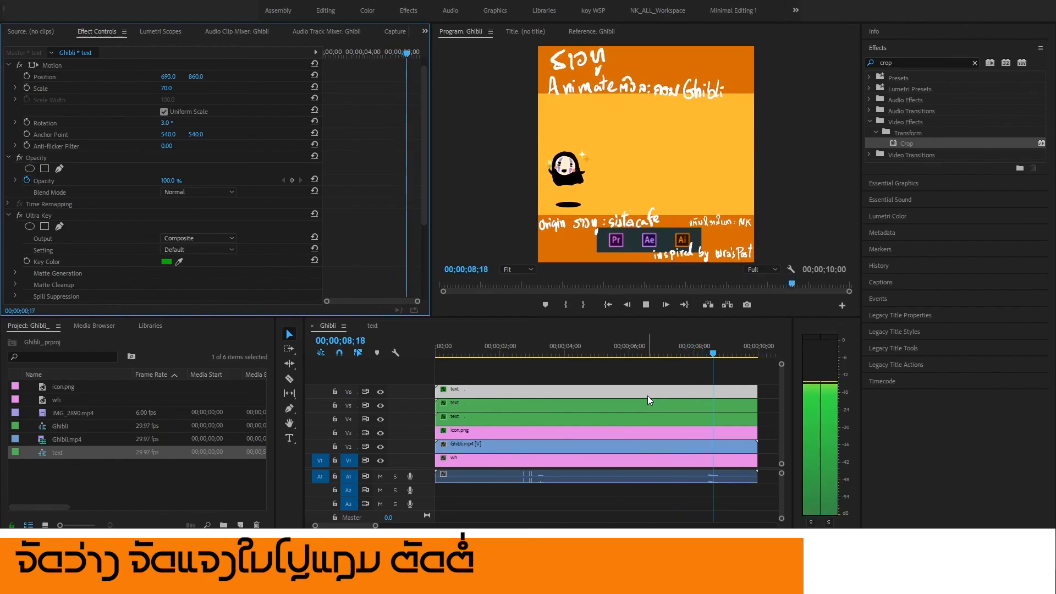
pyautogui.moveTo(454, 354); pyautogui.dragTo(470, 393)
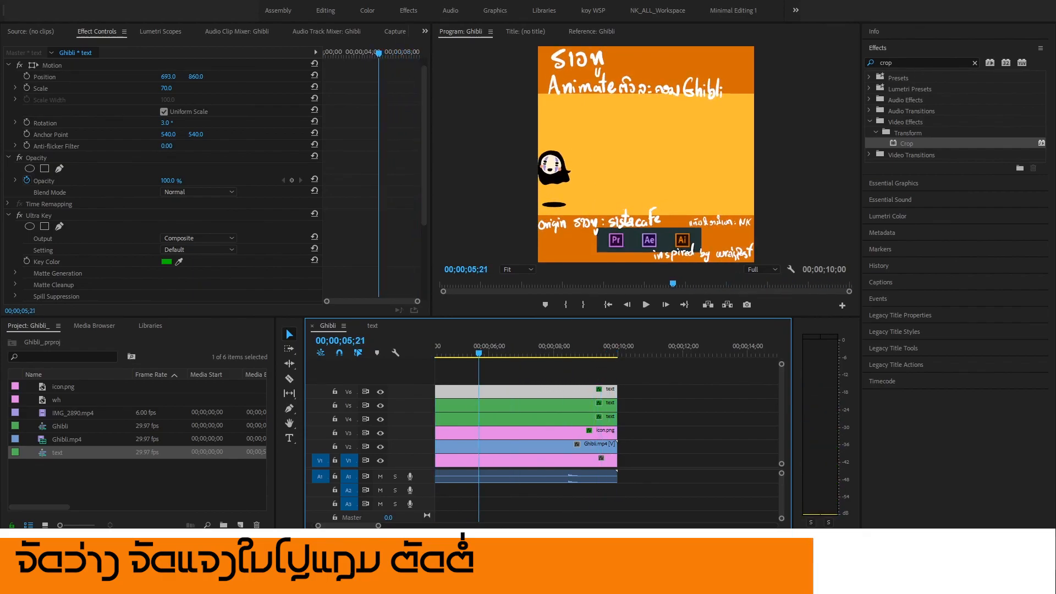
# Shift the V6 and V4 text clips along the timeline so both start at 00;00;09;07.
pyautogui.moveTo(379, 526); pyautogui.dragTo(439, 526)
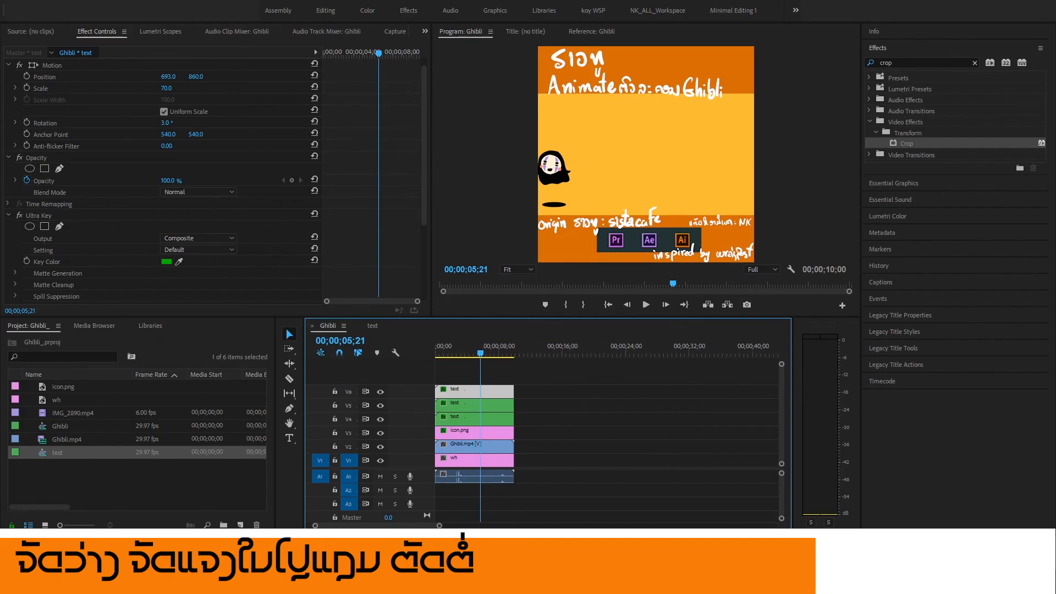
pyautogui.moveTo(478, 353); pyautogui.dragTo(510, 353)
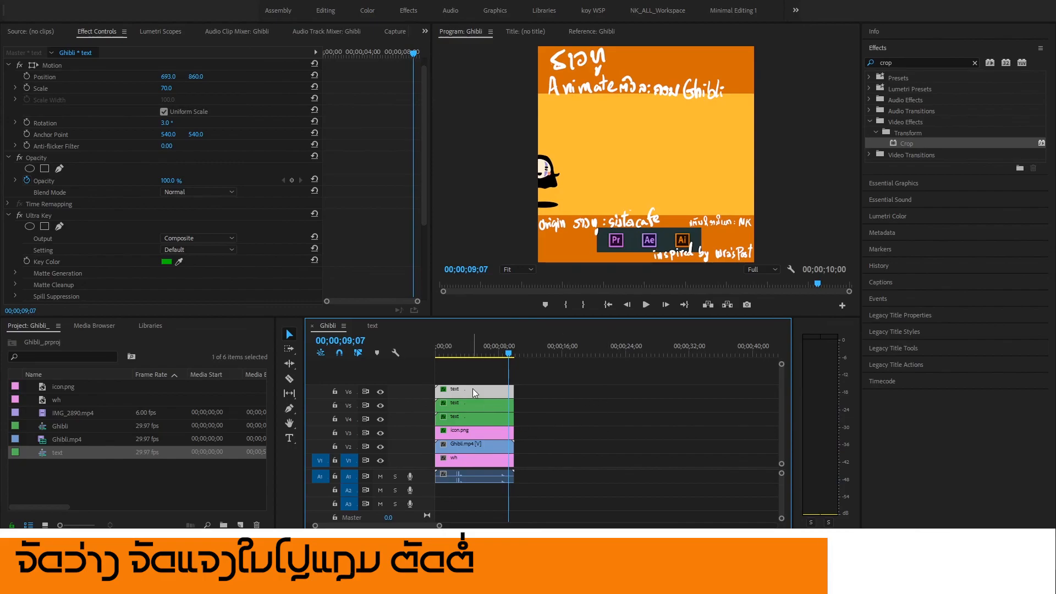
pyautogui.click(381, 395)
pyautogui.click(382, 396)
pyautogui.moveTo(449, 392); pyautogui.dragTo(522, 398)
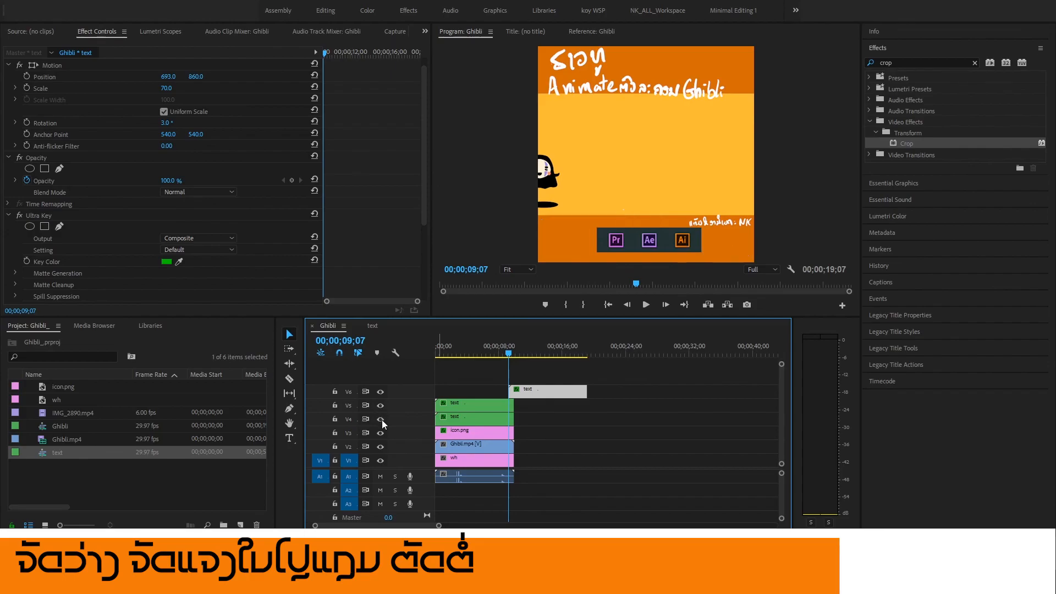
pyautogui.click(454, 421)
pyautogui.moveTo(454, 422); pyautogui.dragTo(521, 420)
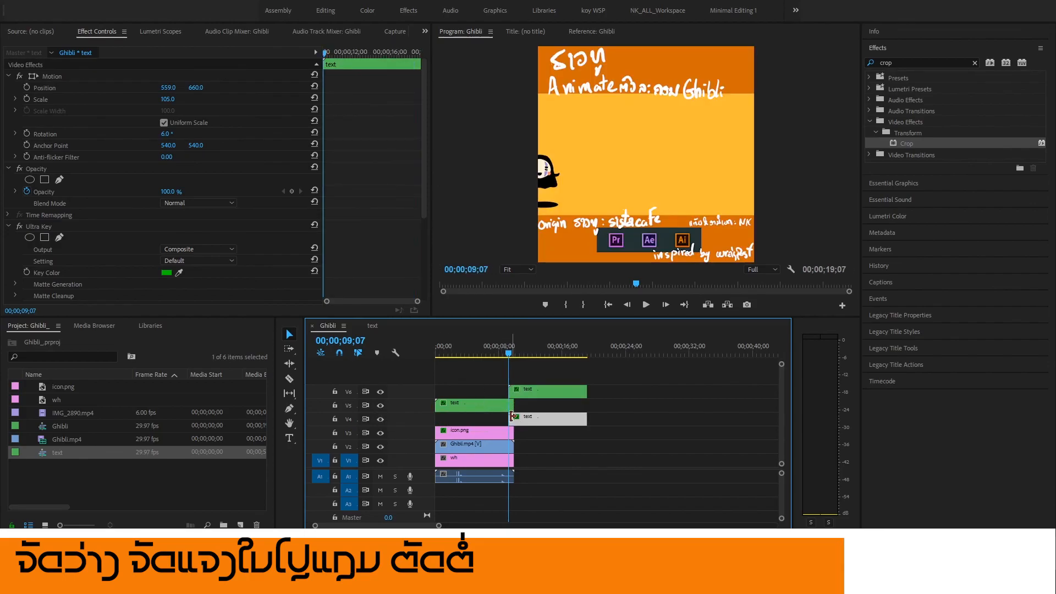
# Trim the V6 and V4 text clips to end with the other clips at 00;00;10;00 and play the ending.
pyautogui.click(381, 434)
pyautogui.click(381, 435)
pyautogui.click(381, 448)
pyautogui.click(381, 448)
pyautogui.moveTo(508, 354)
pyautogui.mouseDown()
pyautogui.moveTo(498, 353)
pyautogui.moveTo(512, 354)
pyautogui.mouseUp()
pyautogui.moveTo(587, 391); pyautogui.dragTo(514, 392)
pyautogui.moveTo(582, 418); pyautogui.dragTo(513, 419)
pyautogui.click(504, 354)
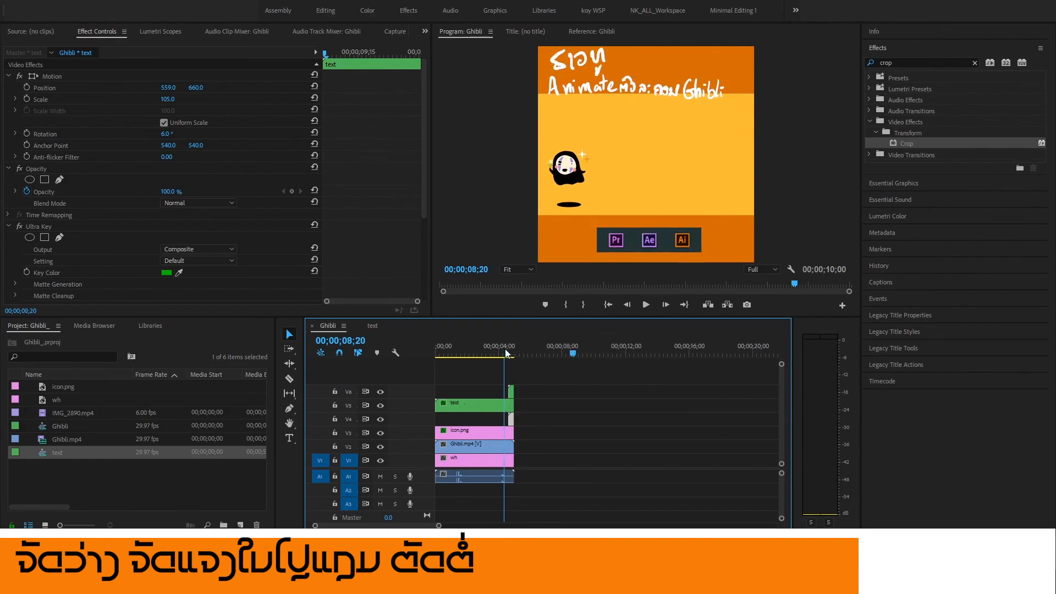
pyautogui.press('=')
pyautogui.press('=')
pyautogui.press('=')
pyautogui.press('space')
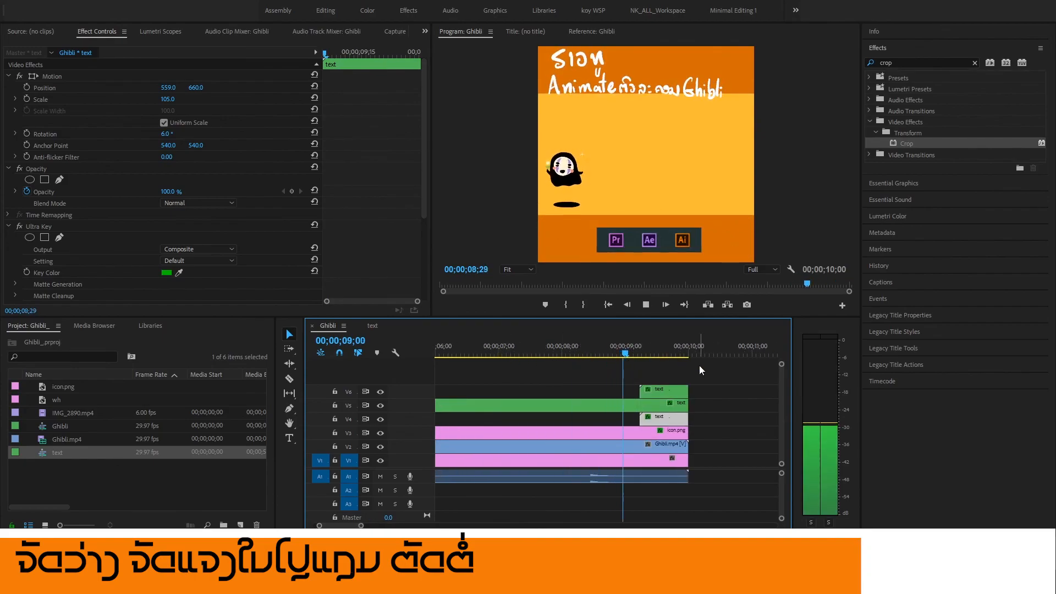
# At 00;00;09;18, enlarge the V6 credit line to scale 133 and position it at 11, 368 in the yellow area.
pyautogui.click(645, 354)
pyautogui.click(662, 354)
pyautogui.click(658, 391)
pyautogui.moveTo(200, 91); pyautogui.dragTo(92, 91)
pyautogui.moveTo(168, 90); pyautogui.dragTo(264, 90)
pyautogui.moveTo(341, 89); pyautogui.dragTo(43, 90)
pyautogui.moveTo(170, 101)
pyautogui.mouseDown()
pyautogui.moveTo(207, 101)
pyautogui.moveTo(187, 104)
pyautogui.mouseUp()
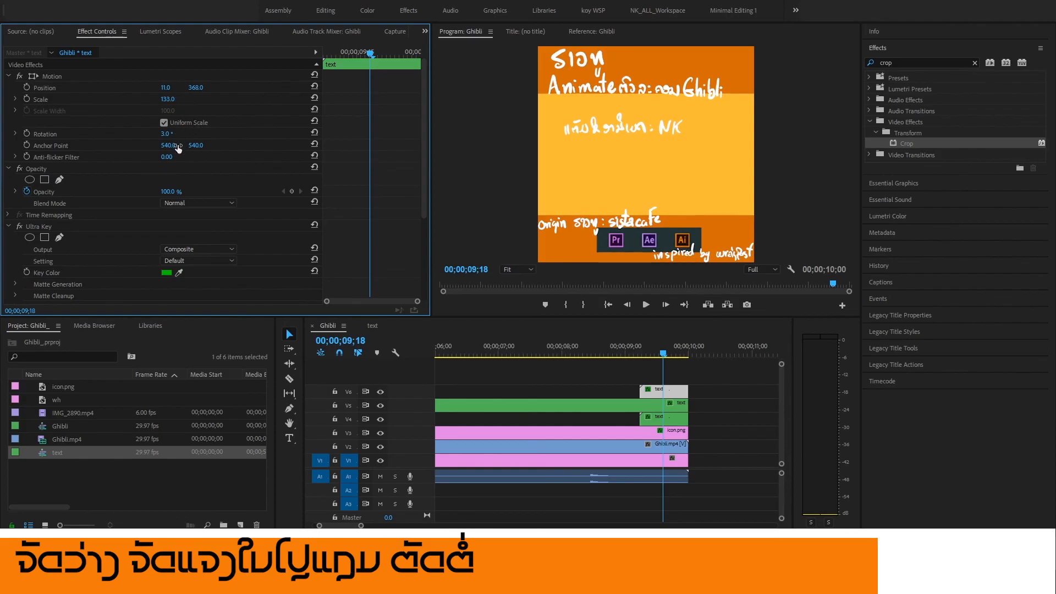
# Move the V4 credit text into the yellow area at position 581, 429 with a scale of 93.
pyautogui.click(680, 423)
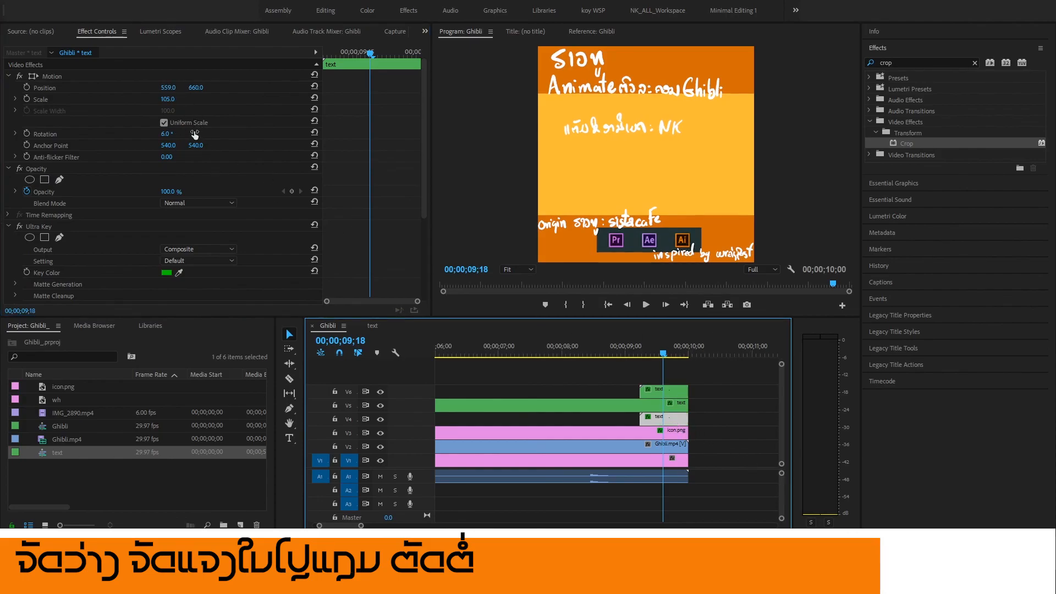
pyautogui.moveTo(168, 88); pyautogui.dragTo(104, 88)
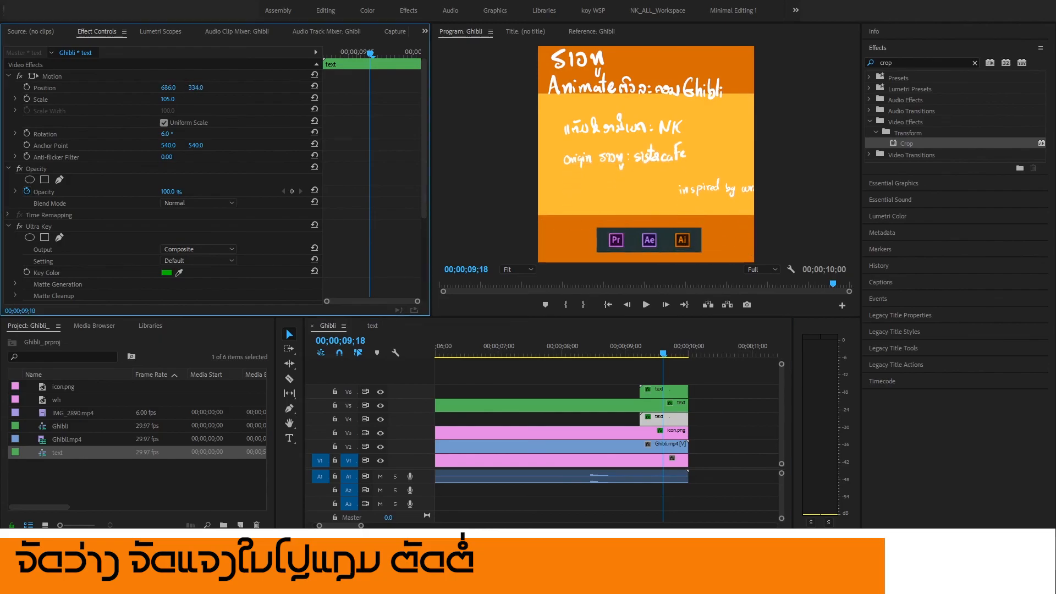
pyautogui.moveTo(169, 88); pyautogui.dragTo(221, 87)
# Reposition the V6 credit line to -50, 374 and play the ending from where the credits appear.
pyautogui.click(662, 389)
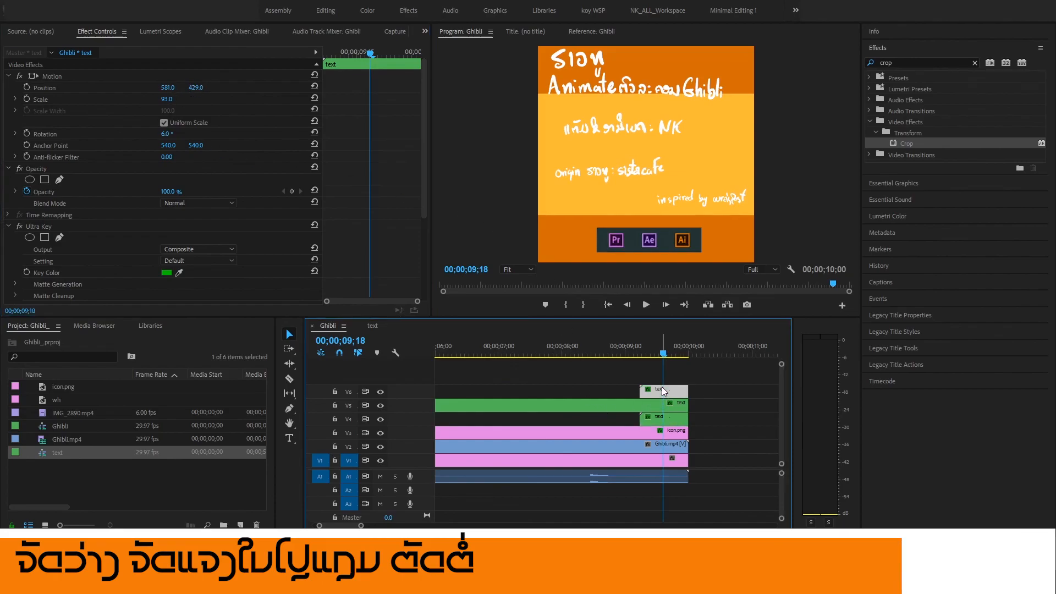
pyautogui.moveTo(189, 89); pyautogui.dragTo(146, 89)
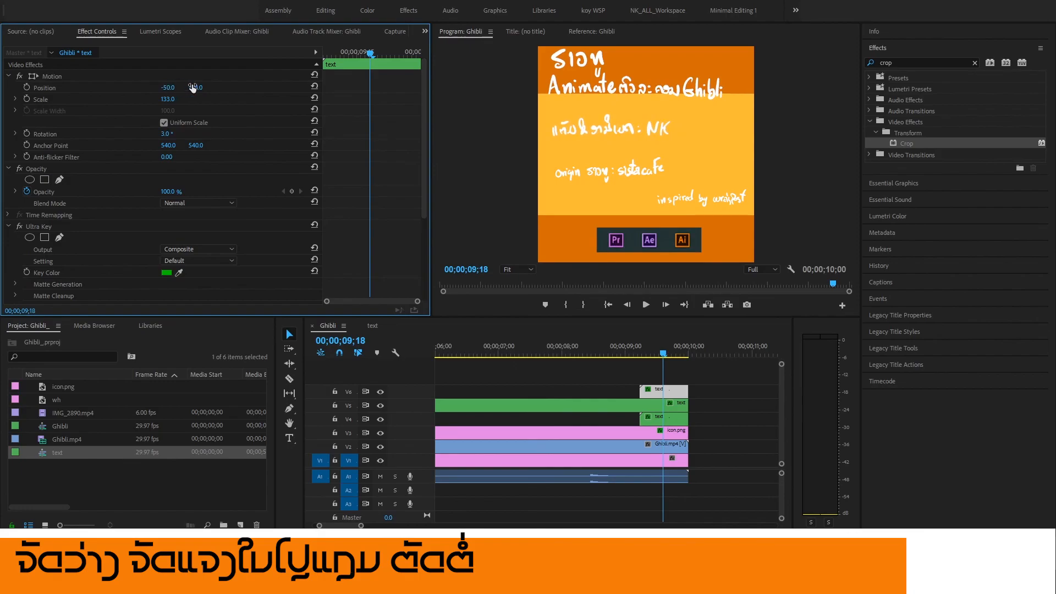
pyautogui.moveTo(641, 354)
pyautogui.mouseDown()
pyautogui.moveTo(626, 354)
pyautogui.moveTo(653, 352)
pyautogui.moveTo(626, 356)
pyautogui.moveTo(640, 357)
pyautogui.mouseUp()
pyautogui.moveTo(638, 357)
pyautogui.mouseDown()
pyautogui.moveTo(649, 351)
pyautogui.moveTo(628, 355)
pyautogui.mouseUp()
pyautogui.click(643, 391)
pyautogui.press('space')
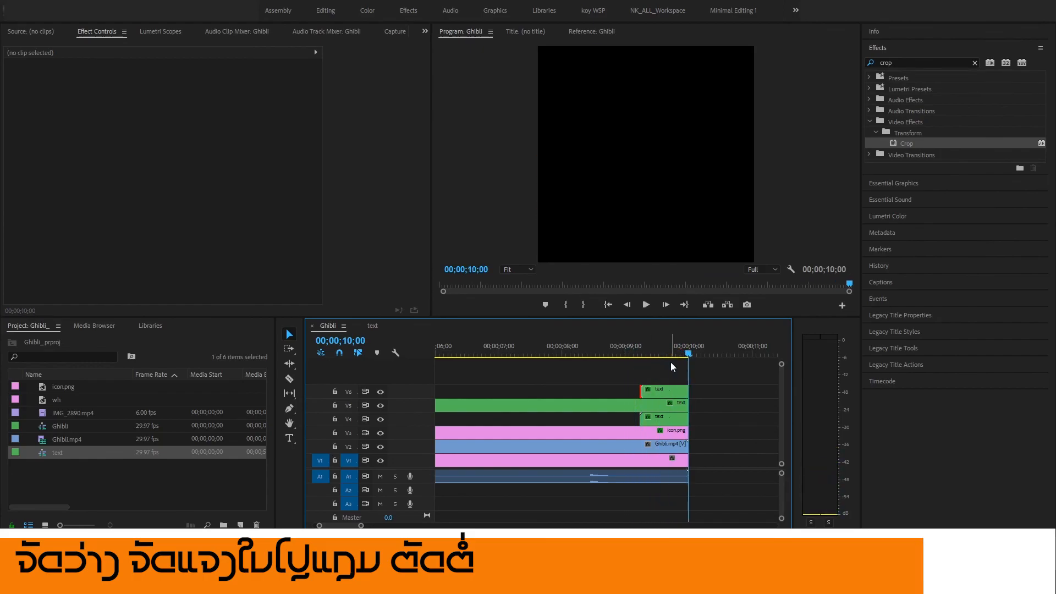
# Extend the end of the V6 text clip to 00;00;12;00 and play back the closing section.
pyautogui.moveTo(670, 354)
pyautogui.mouseDown()
pyautogui.moveTo(629, 346)
pyautogui.moveTo(687, 353)
pyautogui.mouseUp()
pyautogui.click(686, 395)
pyautogui.scroll(-2, 651, 395)
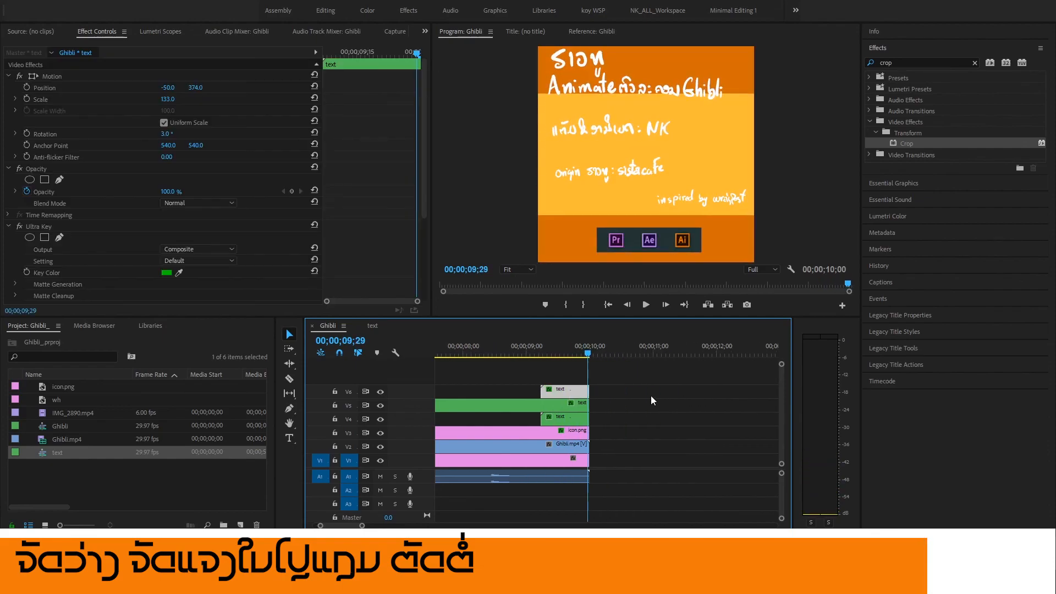
pyautogui.click(595, 390)
pyautogui.moveTo(575, 352); pyautogui.dragTo(628, 396)
pyautogui.click(543, 351)
pyautogui.press('space')
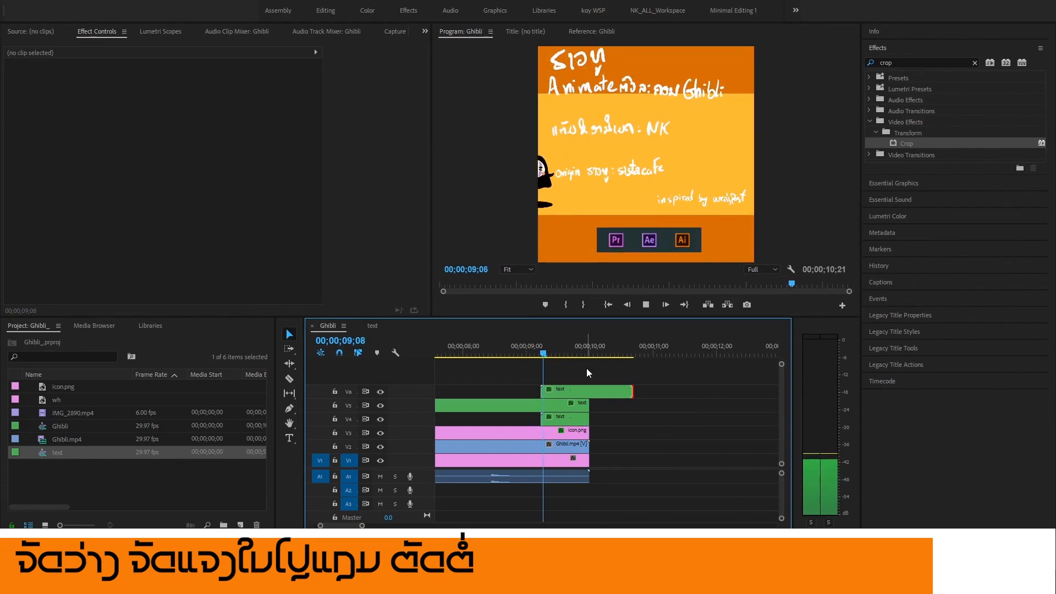
pyautogui.moveTo(632, 392); pyautogui.dragTo(714, 392)
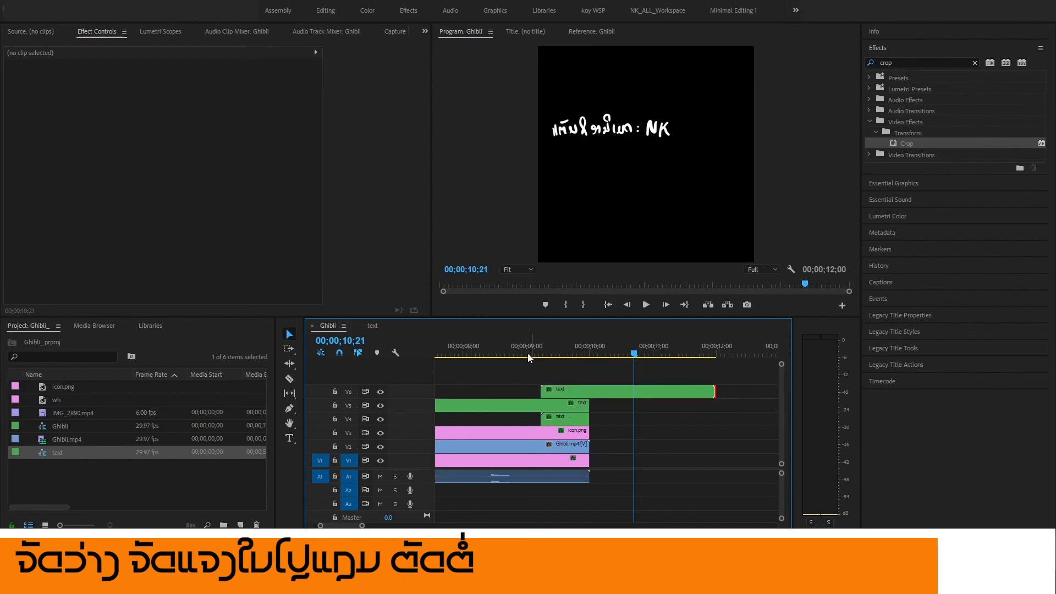
pyautogui.click(525, 352)
pyautogui.press('space')
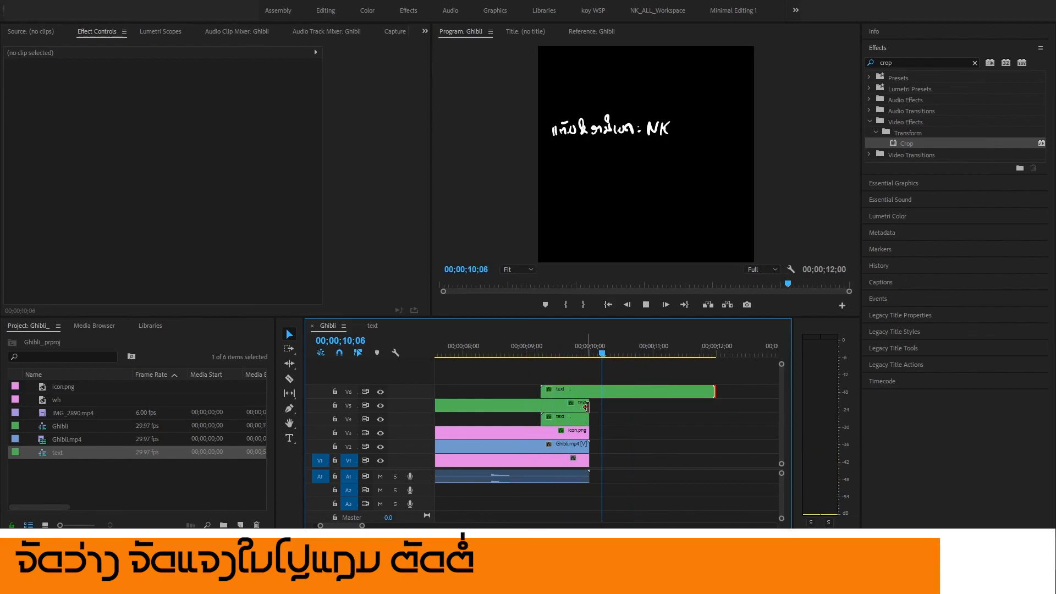
pyautogui.click(559, 351)
pyautogui.click(505, 354)
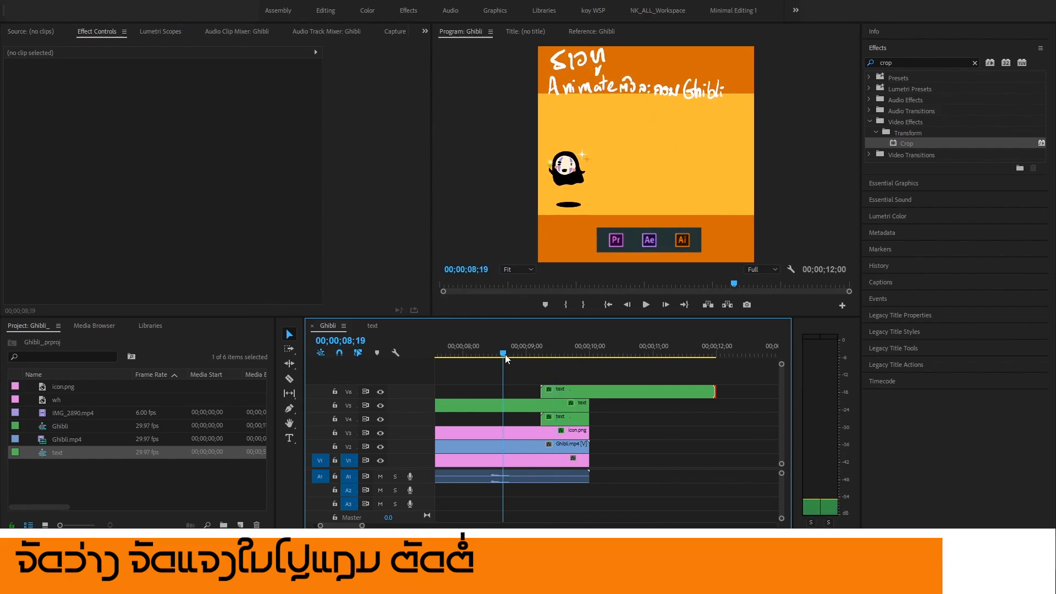
# Extend the V4 and V5 text clips to end at 00;00;12;00 and play the closing credits.
pyautogui.moveTo(585, 423); pyautogui.dragTo(709, 420)
pyautogui.click(380, 405)
pyautogui.click(380, 406)
pyautogui.click(586, 406)
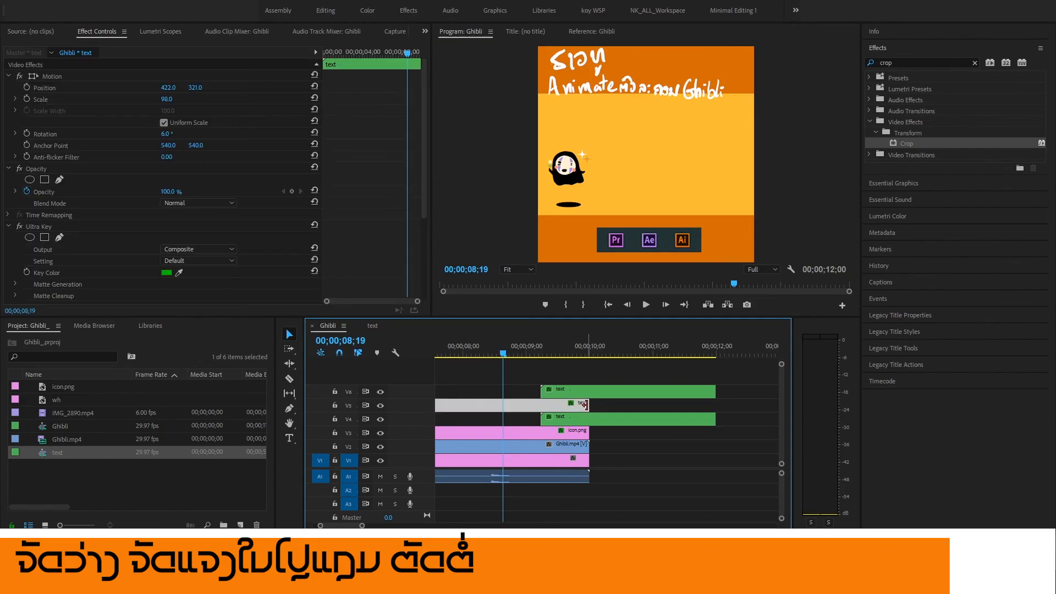
pyautogui.moveTo(585, 406); pyautogui.dragTo(716, 405)
pyautogui.click(528, 353)
pyautogui.press('space')
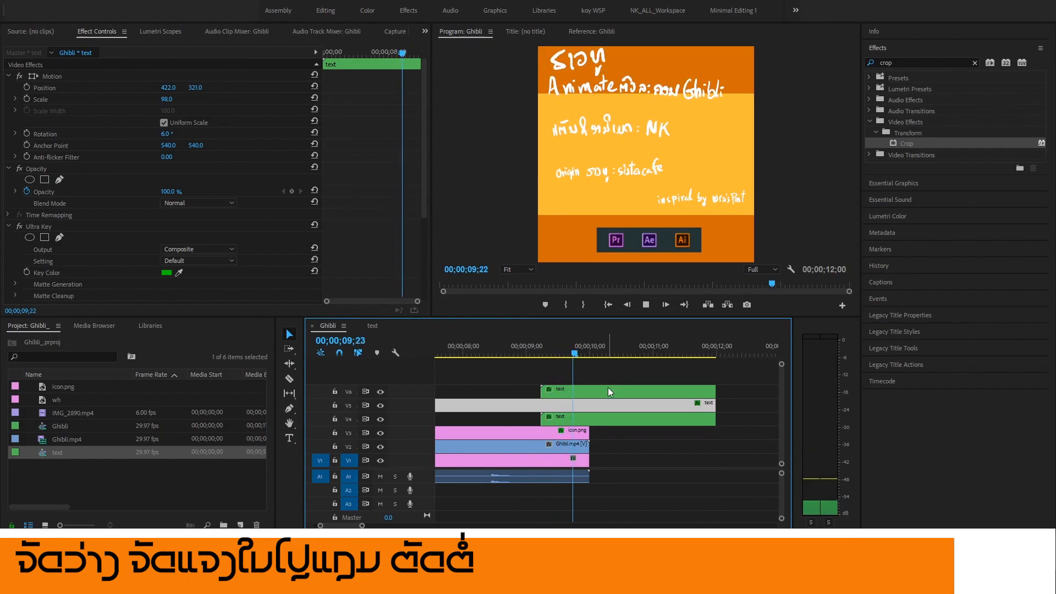
pyautogui.press('space')
# Extend the wh matte clip on V1 to 00;00;12;00 and play the ending.
pyautogui.moveTo(536, 355); pyautogui.dragTo(583, 351)
pyautogui.click(583, 460)
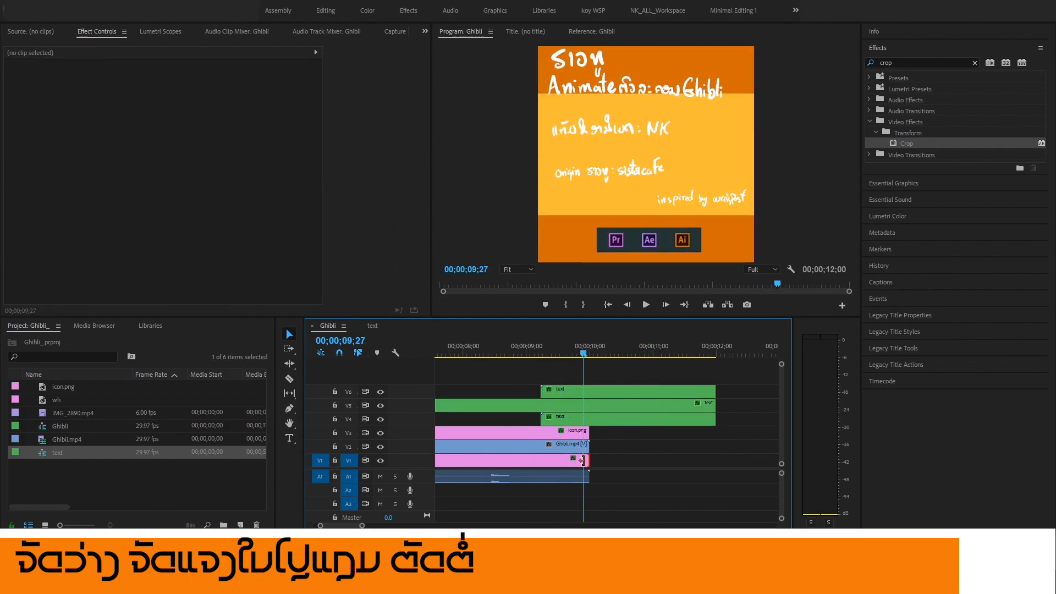
pyautogui.click(584, 460)
pyautogui.moveTo(583, 459); pyautogui.dragTo(710, 459)
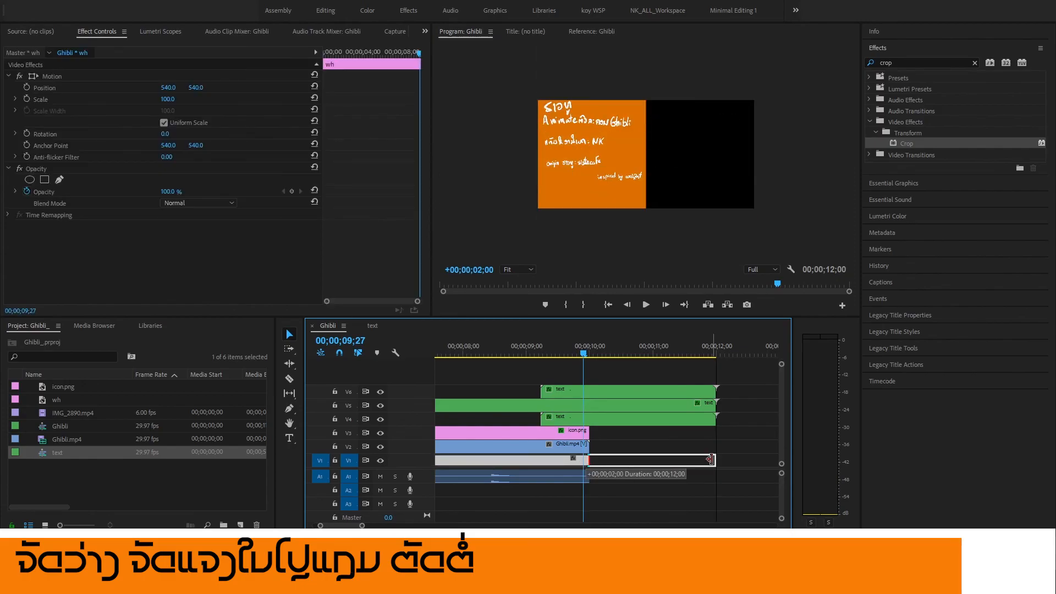
pyautogui.press('space')
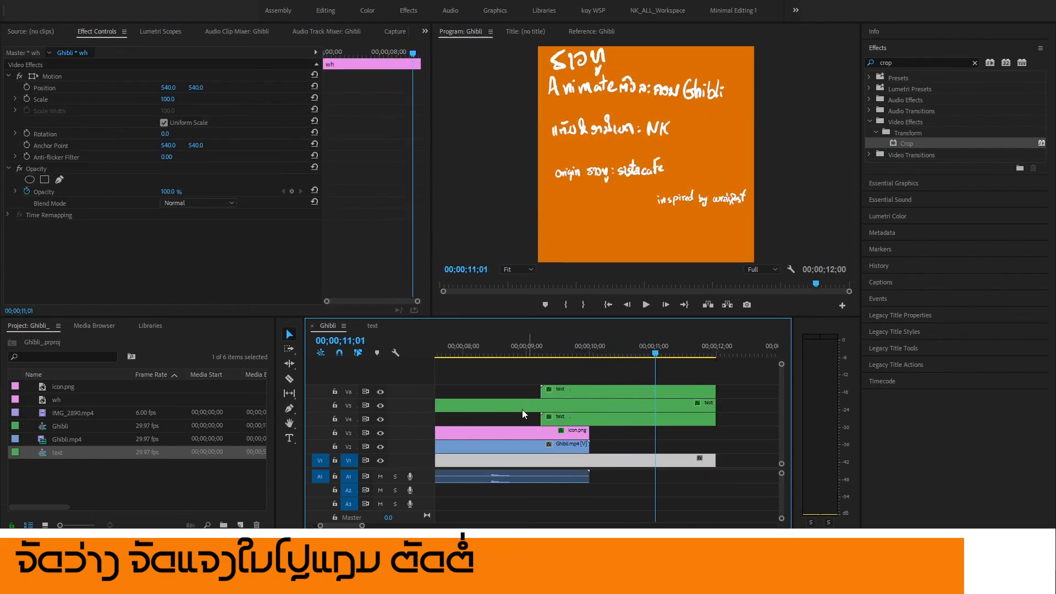
# Extend the icon.png clip on V3 to 00;00;12;00 and play the ending.
pyautogui.click(574, 435)
pyautogui.click(586, 433)
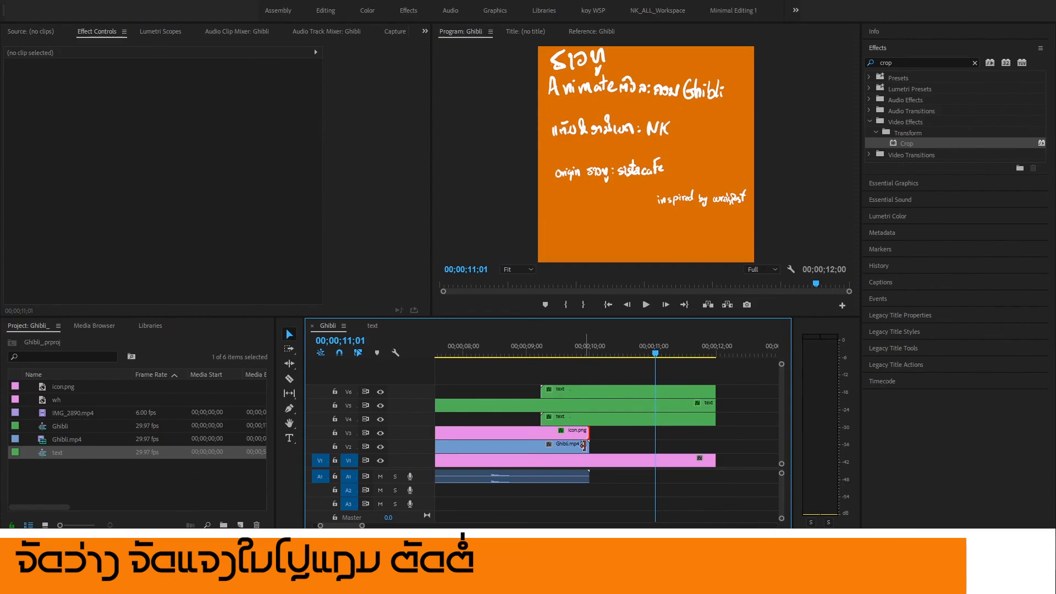
pyautogui.moveTo(584, 448); pyautogui.dragTo(589, 446)
pyautogui.moveTo(563, 357); pyautogui.dragTo(589, 381)
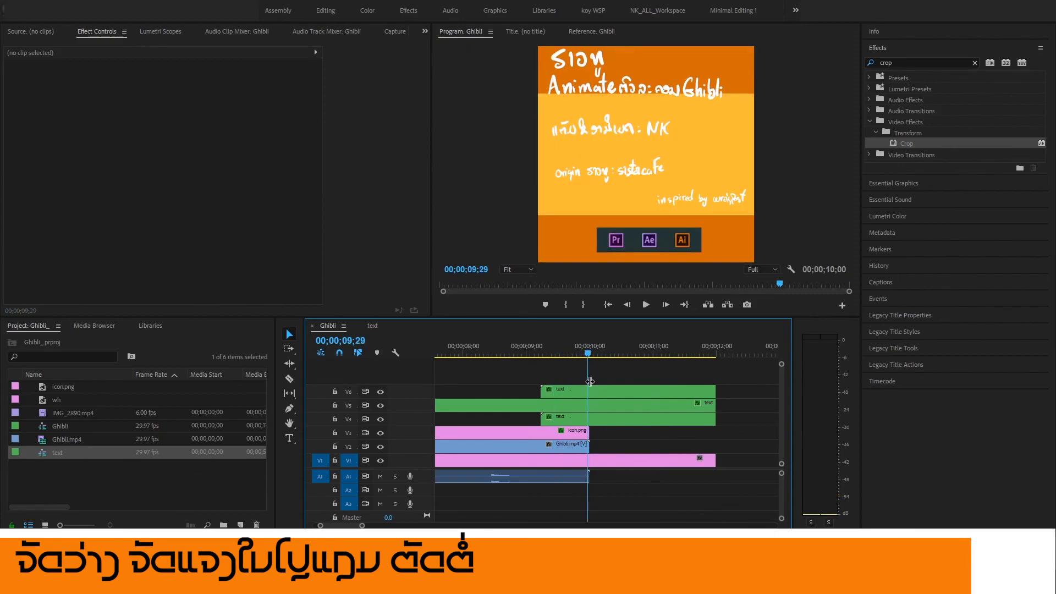
pyautogui.click(579, 447)
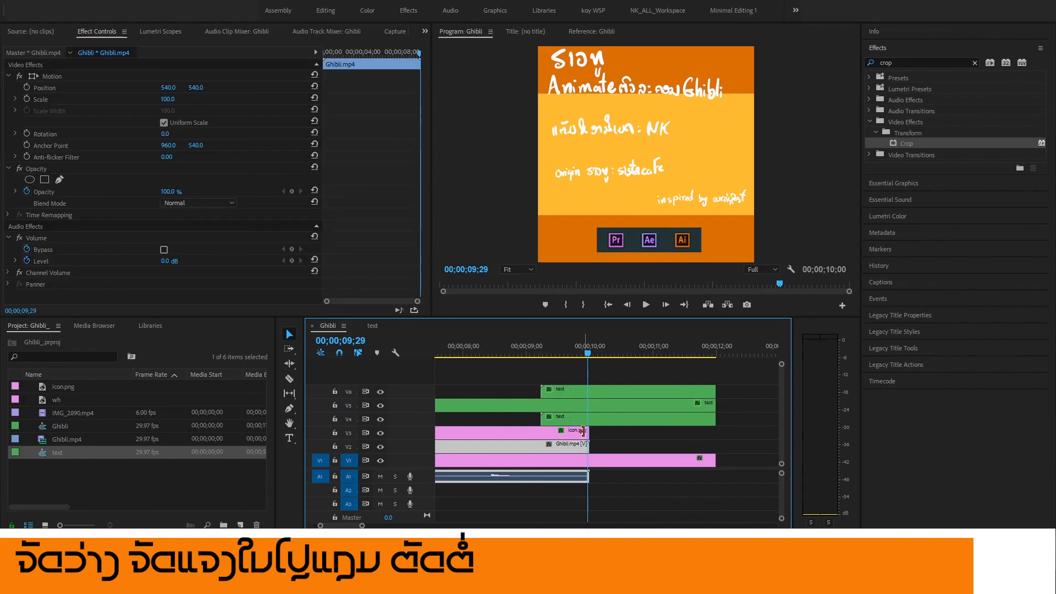
pyautogui.moveTo(583, 431); pyautogui.dragTo(716, 432)
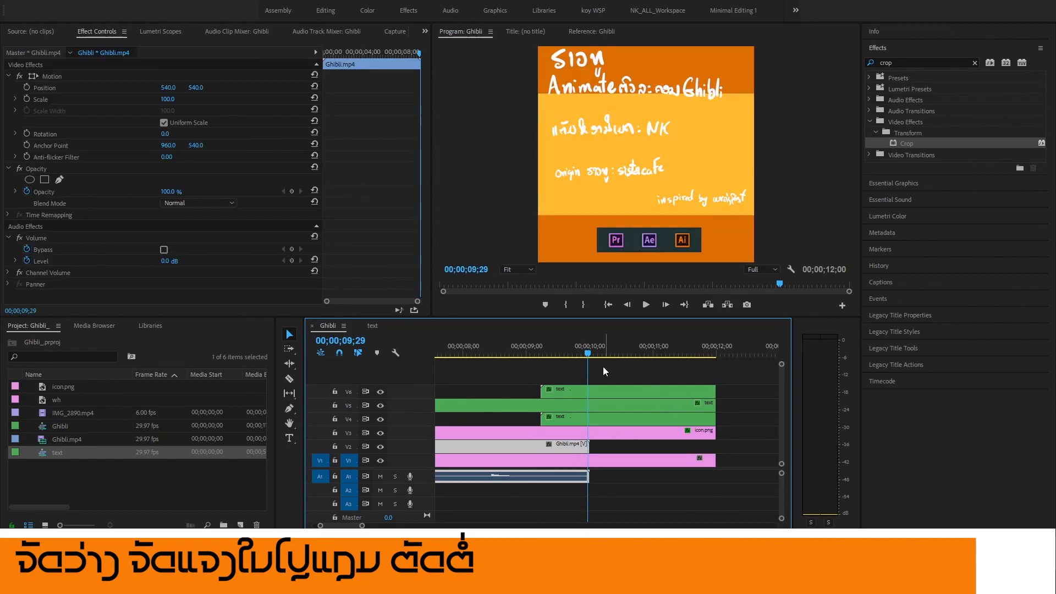
pyautogui.moveTo(607, 350); pyautogui.dragTo(530, 376)
pyautogui.press('space')
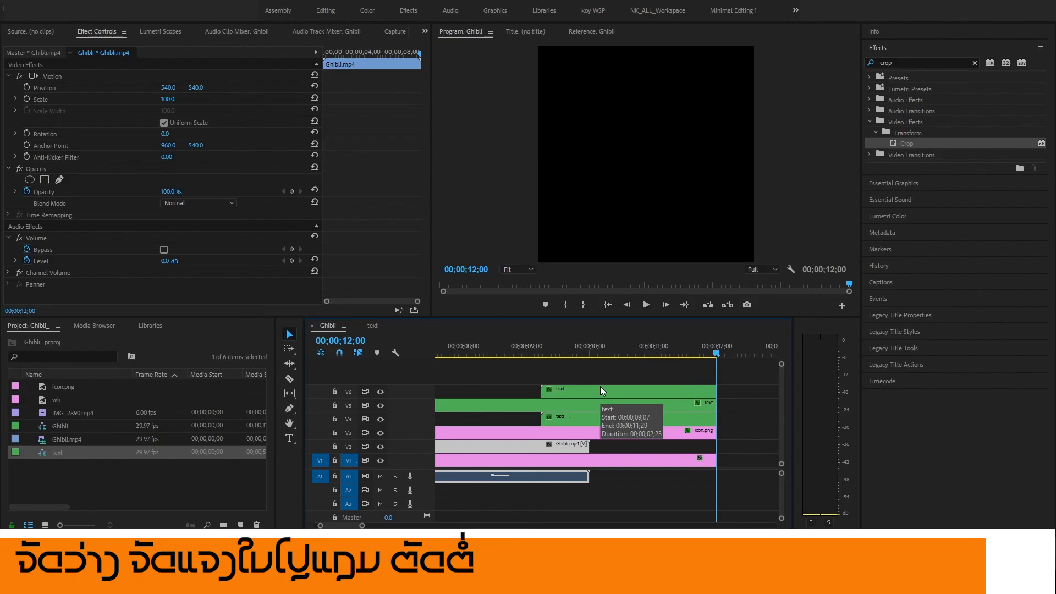
# Trim the end of the wh matte clip on V1 back to the end of Ghibli.mp4 and check the frames just past the cut.
pyautogui.click(632, 463)
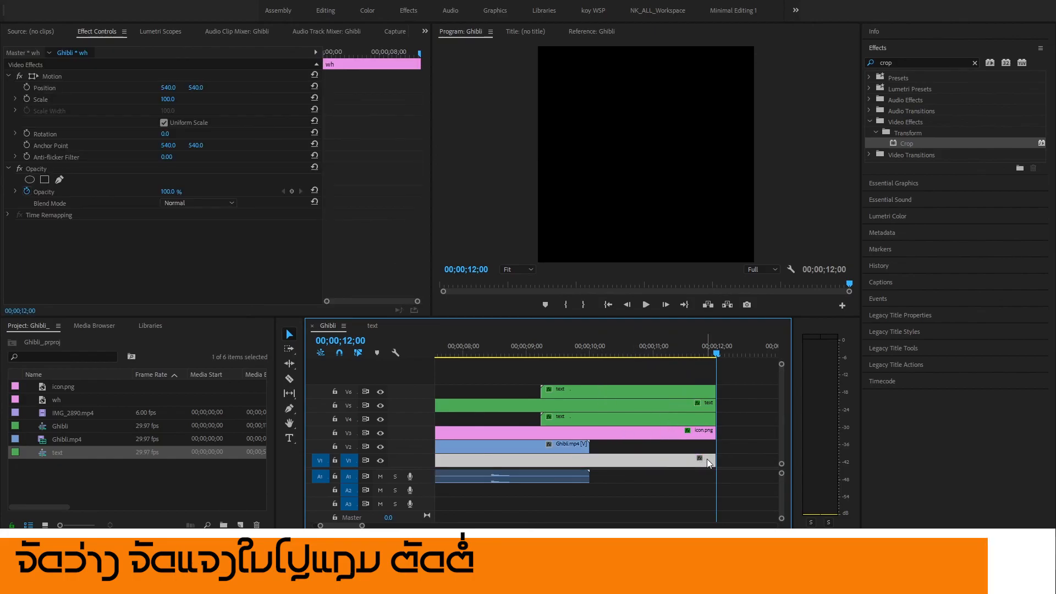
pyautogui.moveTo(712, 462); pyautogui.dragTo(589, 465)
pyautogui.moveTo(588, 349); pyautogui.dragTo(598, 422)
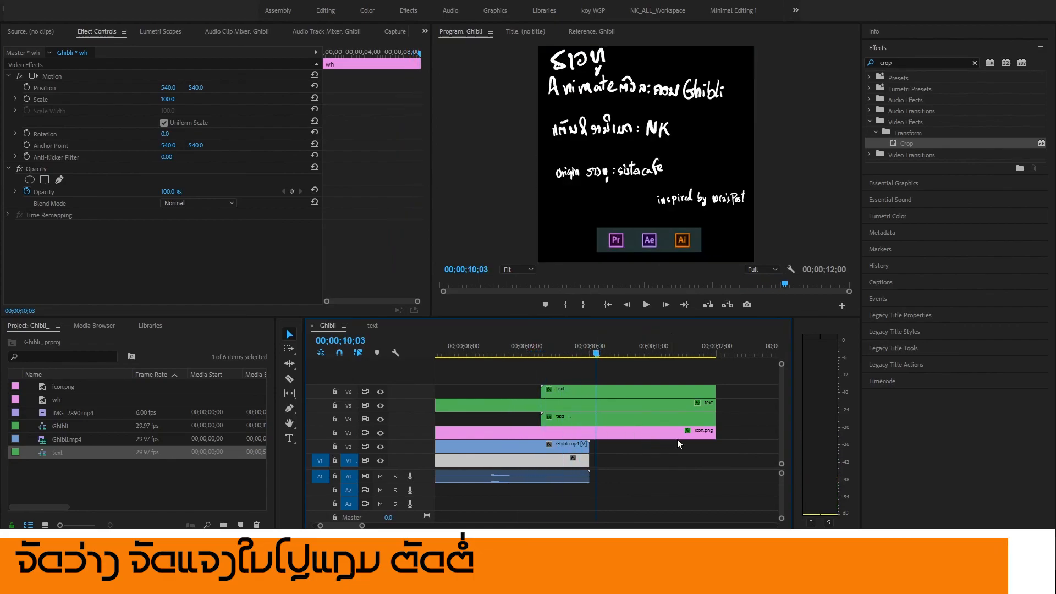
# Move the V6 and V4 credit text clips together to start where the Ghibli.mp4 clip ends.
pyautogui.click(686, 409)
pyautogui.click(687, 395)
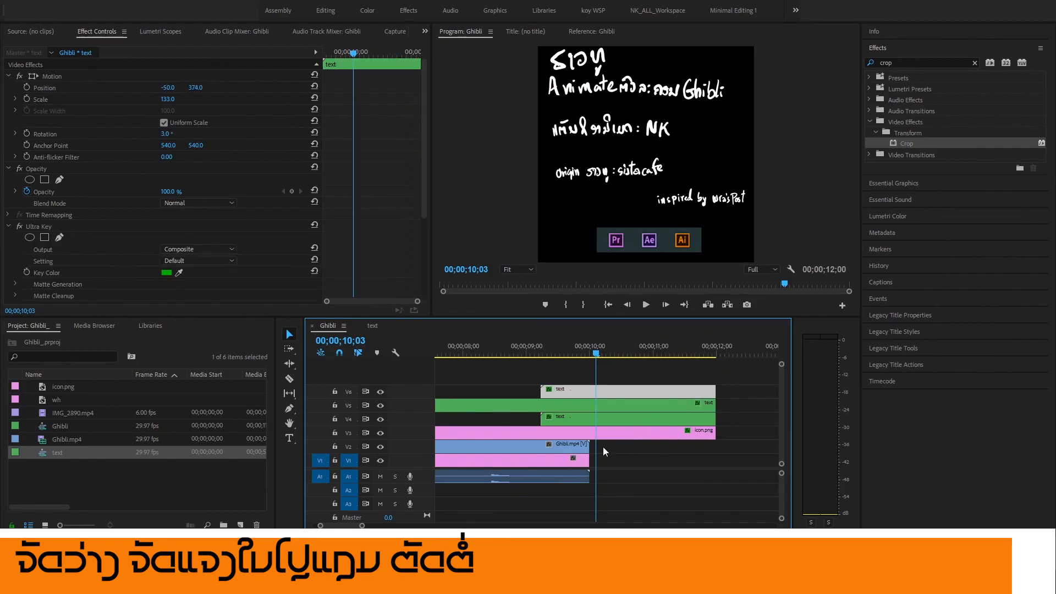
pyautogui.keyDown('shift'); pyautogui.click(576, 415); pyautogui.keyUp('shift')
pyautogui.moveTo(552, 418); pyautogui.dragTo(601, 422)
# Trim the V5 text and V3 icon.png clips back to the end of Ghibli.mp4 and play the transition into the credits.
pyautogui.click(682, 406)
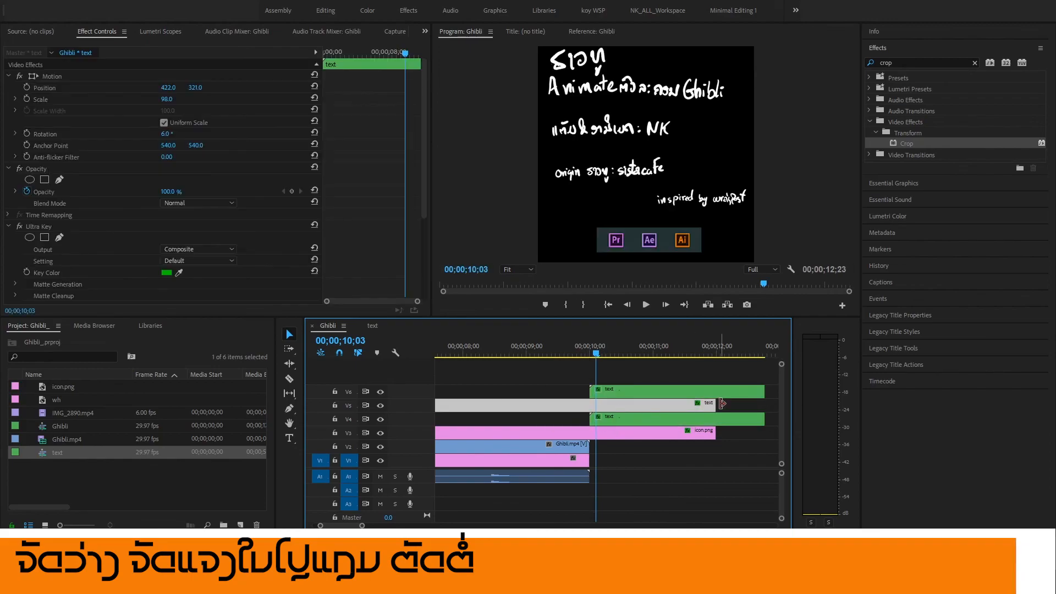
pyautogui.keyDown('shift'); pyautogui.click(703, 437); pyautogui.keyUp('shift')
pyautogui.moveTo(714, 407); pyautogui.dragTo(585, 409)
pyautogui.moveTo(569, 352); pyautogui.dragTo(551, 353)
pyautogui.press('space')
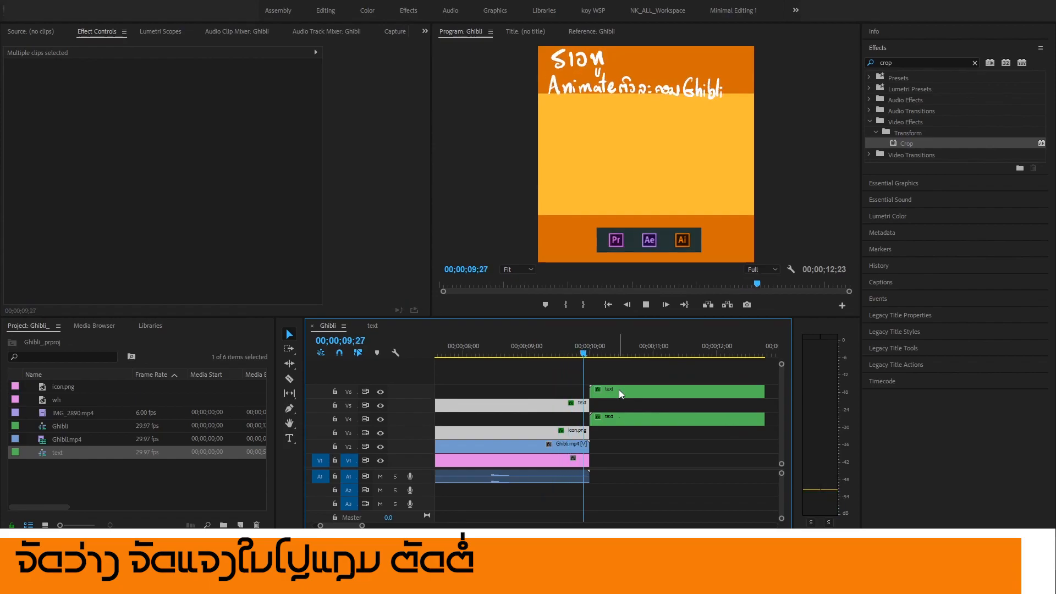
pyautogui.press('space')
pyautogui.moveTo(471, 353); pyautogui.dragTo(584, 368)
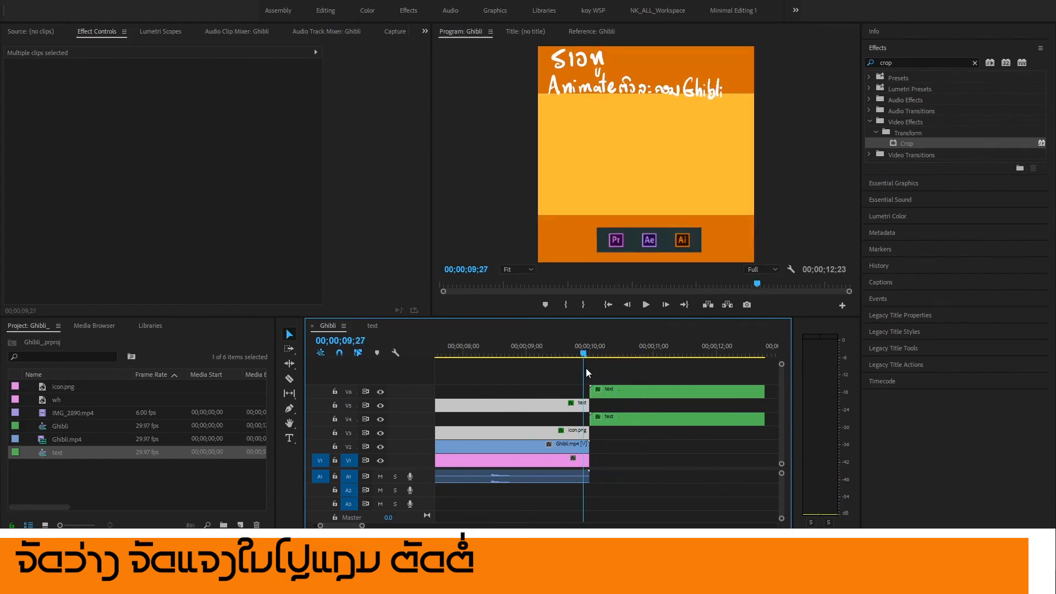
pyautogui.press('space')
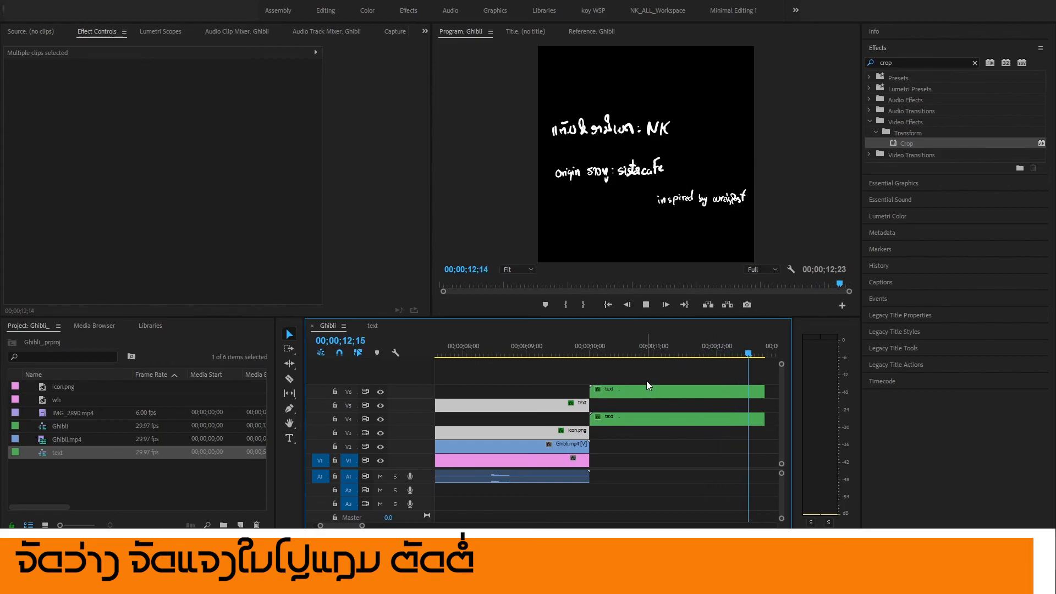
# Play the whole Ghibli sequence from the beginning to review the edit.
pyautogui.press('-')
pyautogui.press('-')
pyautogui.press('-')
pyautogui.press('-')
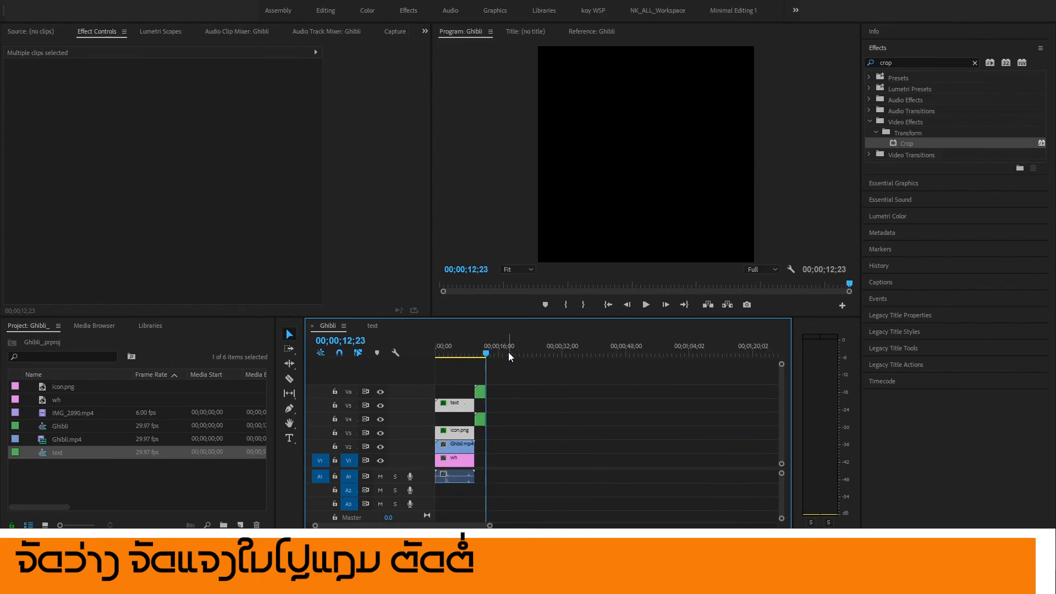
pyautogui.press('Home')
pyautogui.press('space')
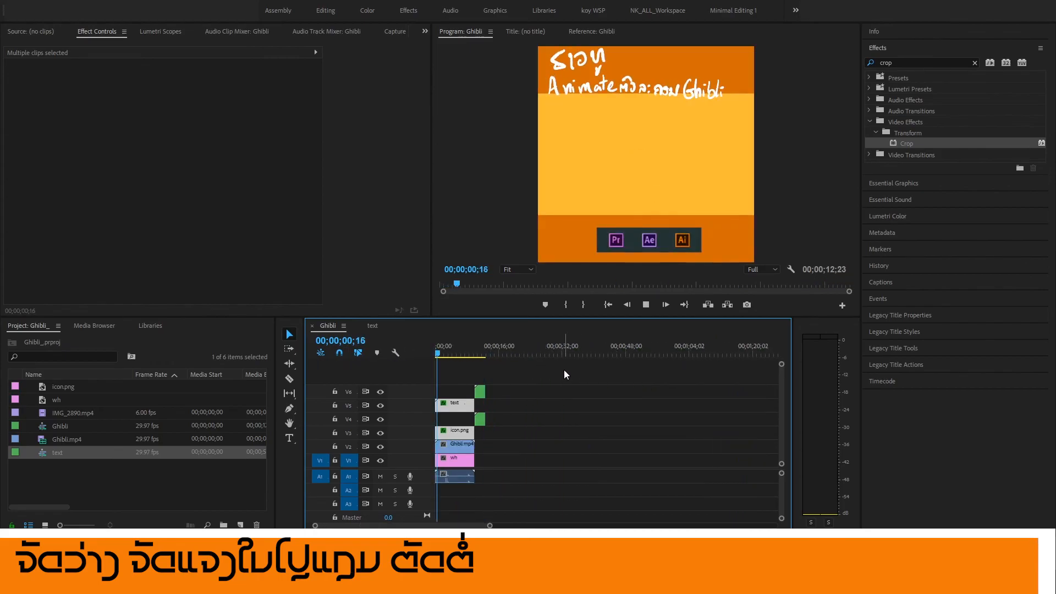